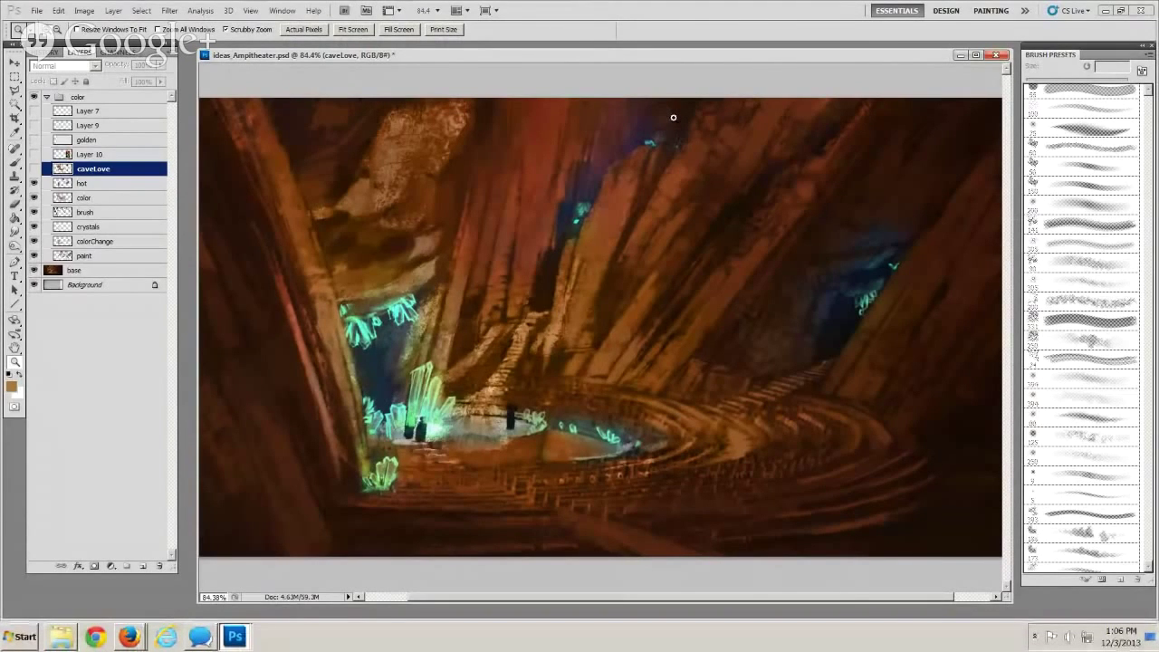
# Hide the hot, color, brush, crystals, colorChange and paint layers to inspect the base painting
pyautogui.moveTo(324, 59); pyautogui.dragTo(305, 53)
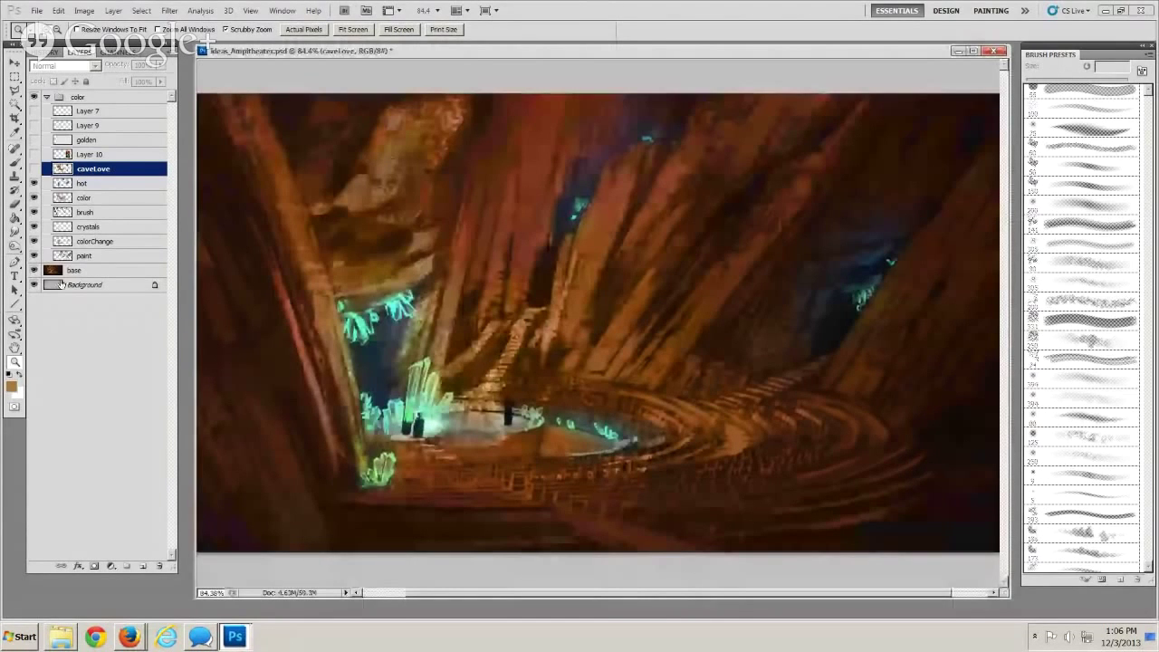
pyautogui.click(34, 184)
pyautogui.moveTo(35, 197); pyautogui.dragTo(37, 257)
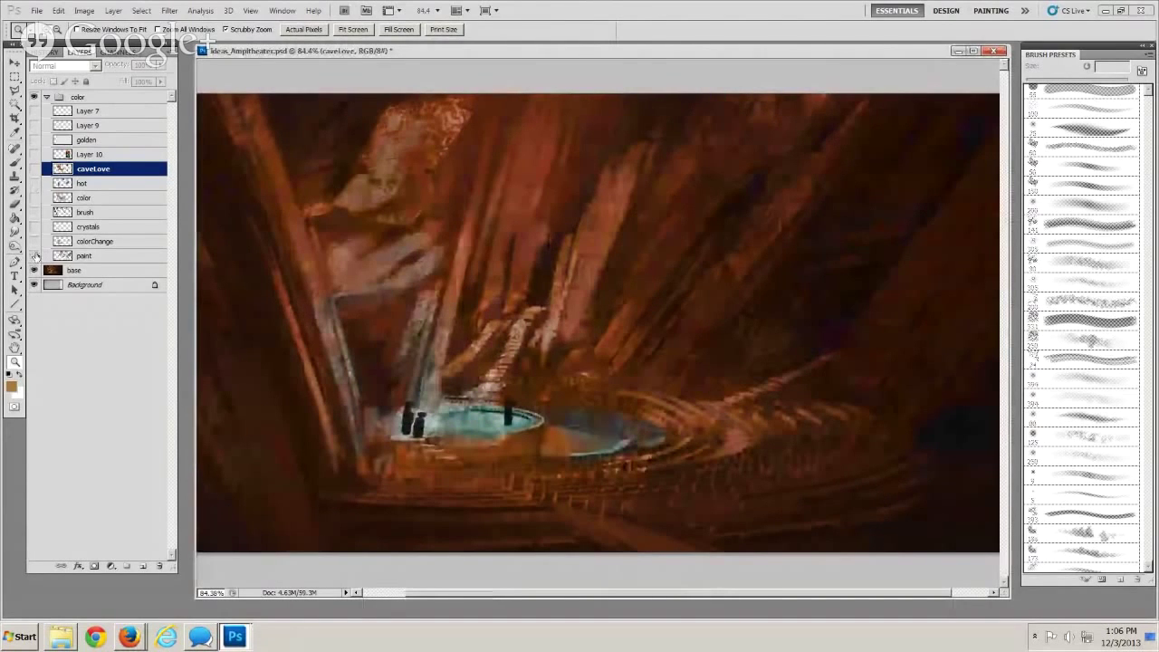
# Show the paint, colorChange, crystals and brush layers one by one to review how the painting builds up
pyautogui.click(35, 256)
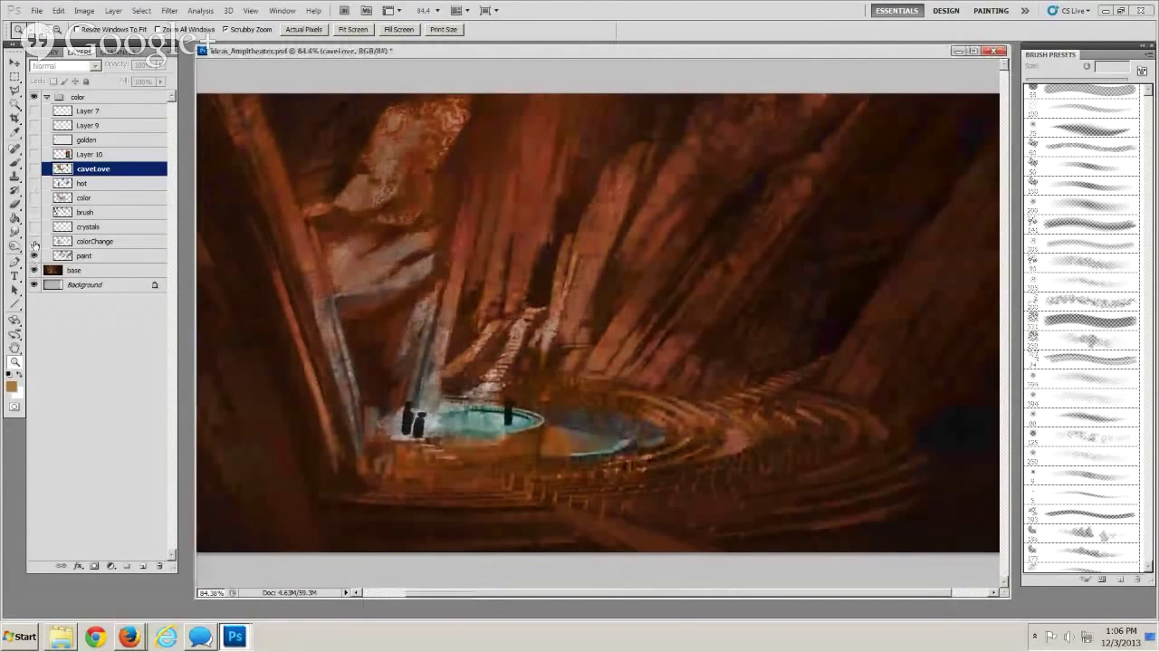
pyautogui.click(35, 240)
pyautogui.click(34, 227)
pyautogui.click(34, 212)
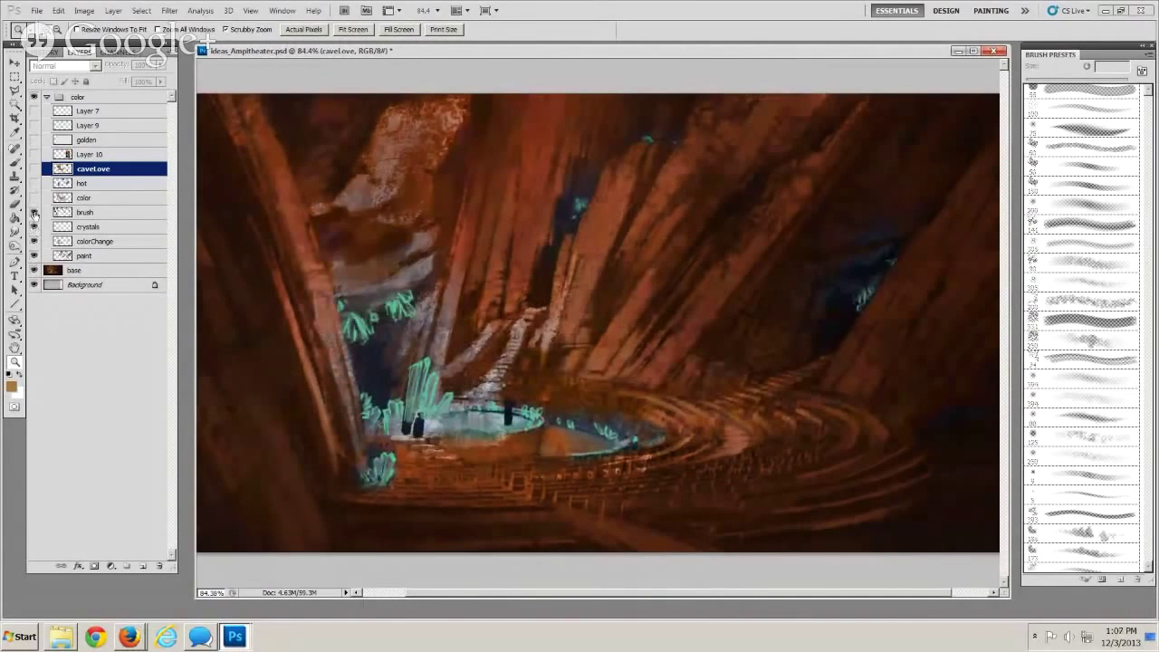
# Toggle the brush and crystals layers off and on to compare their contribution to the cave painting
pyautogui.click(35, 212)
pyautogui.click(34, 227)
pyautogui.click(35, 226)
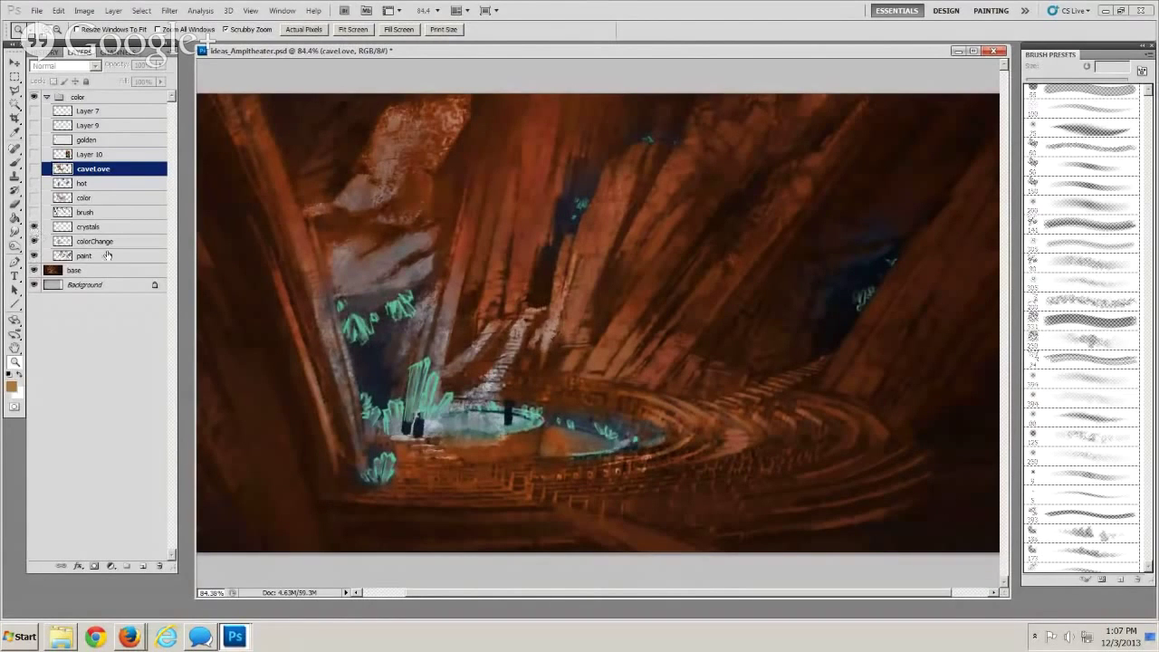
pyautogui.click(34, 212)
pyautogui.click(34, 210)
# Show the color and hot layers and briefly preview the caveLove layer
pyautogui.click(33, 199)
pyautogui.click(33, 184)
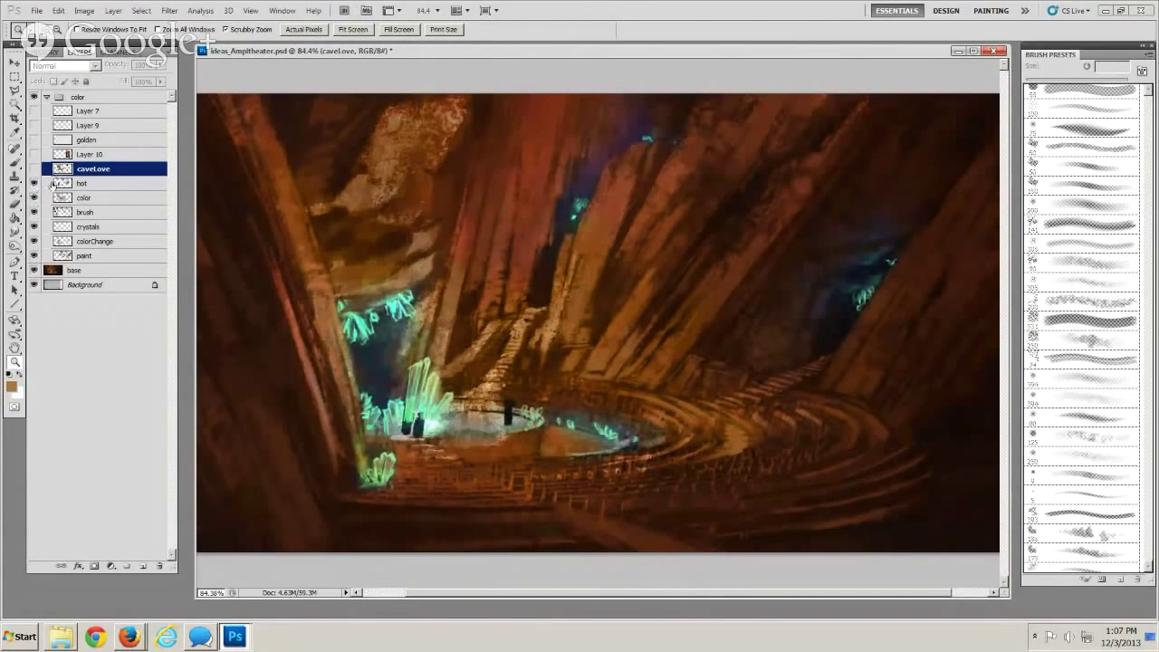
pyautogui.click(34, 168)
pyautogui.click(34, 168)
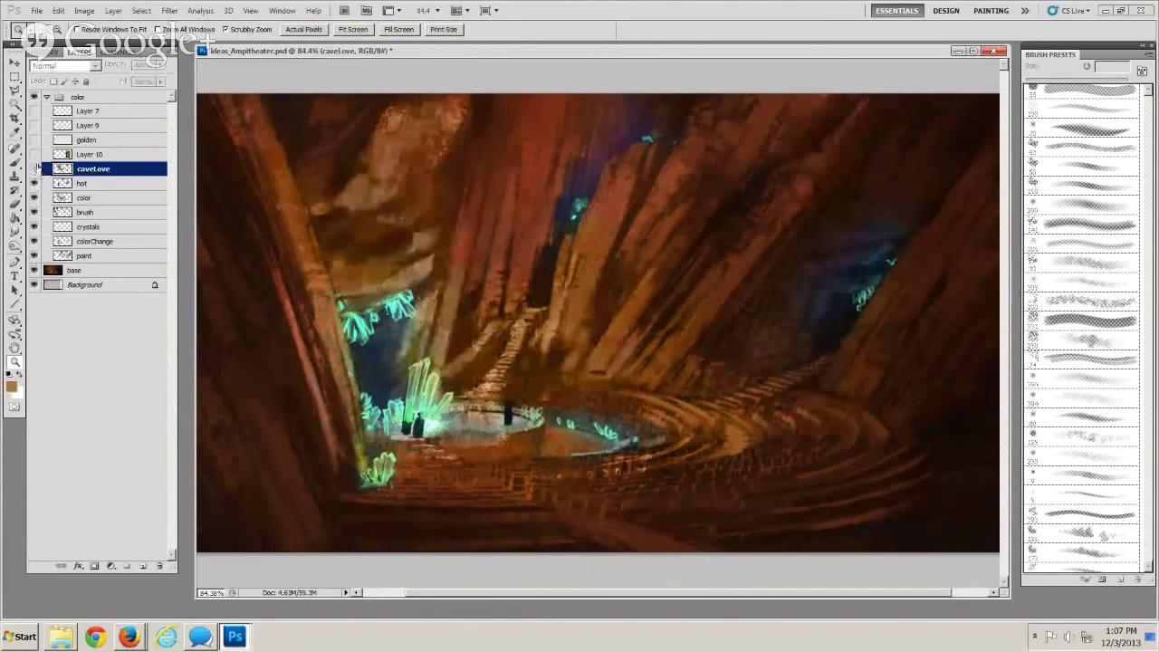
# Show and select the cave photo on Layer 10, and examine its rock formations and glowing water up close
pyautogui.click(33, 154)
pyautogui.click(91, 154)
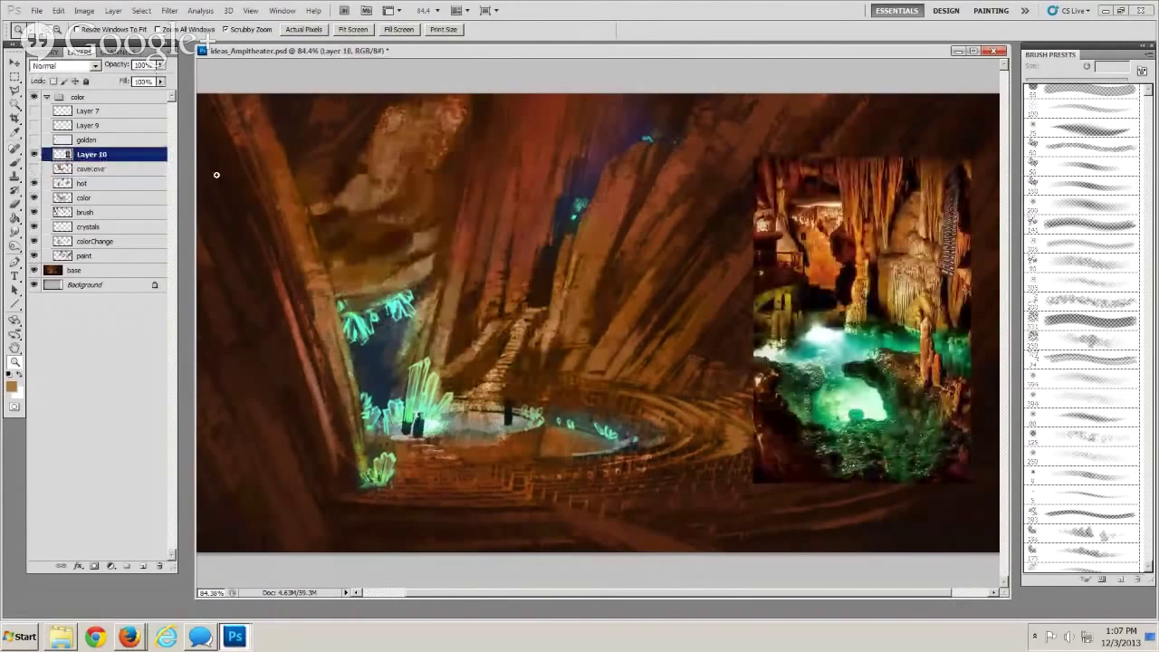
pyautogui.click(878, 317)
pyautogui.click(849, 355)
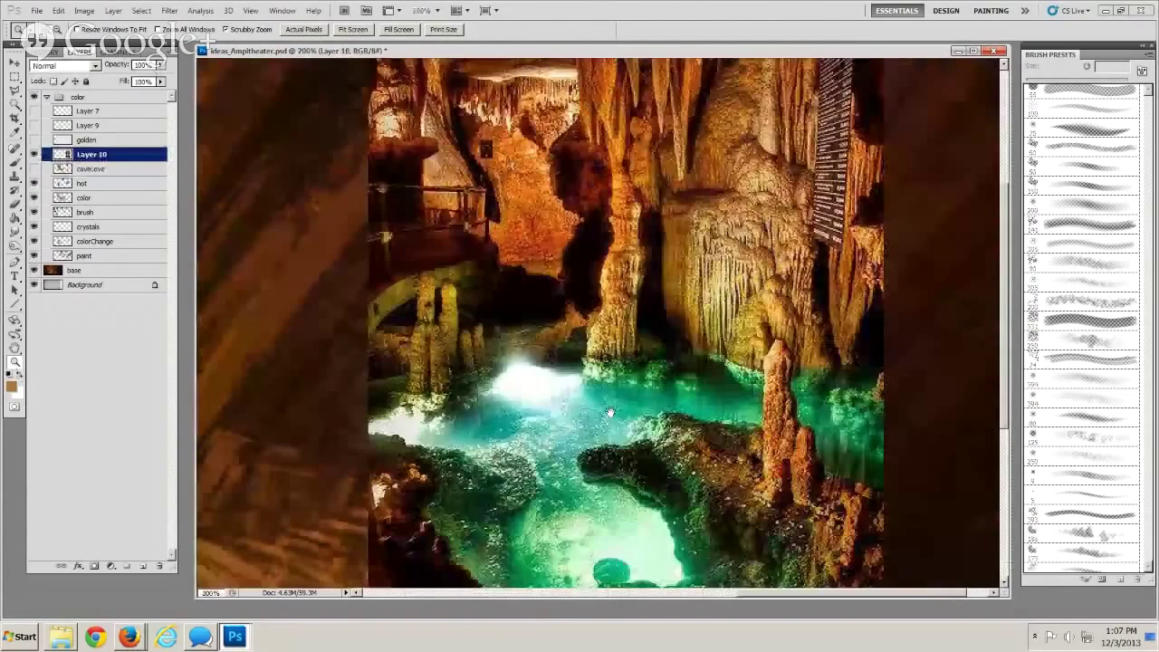
pyautogui.moveTo(610, 412); pyautogui.dragTo(608, 370)
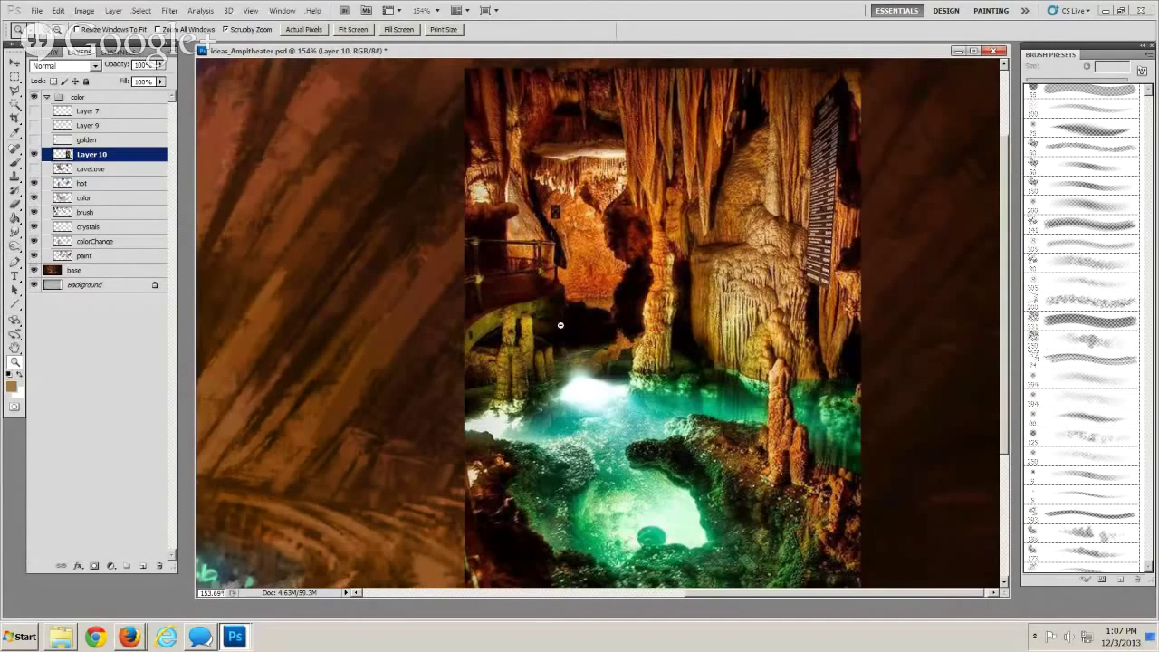
pyautogui.moveTo(561, 325)
pyautogui.mouseDown()
pyautogui.moveTo(523, 297)
pyautogui.moveTo(629, 340)
pyautogui.mouseUp()
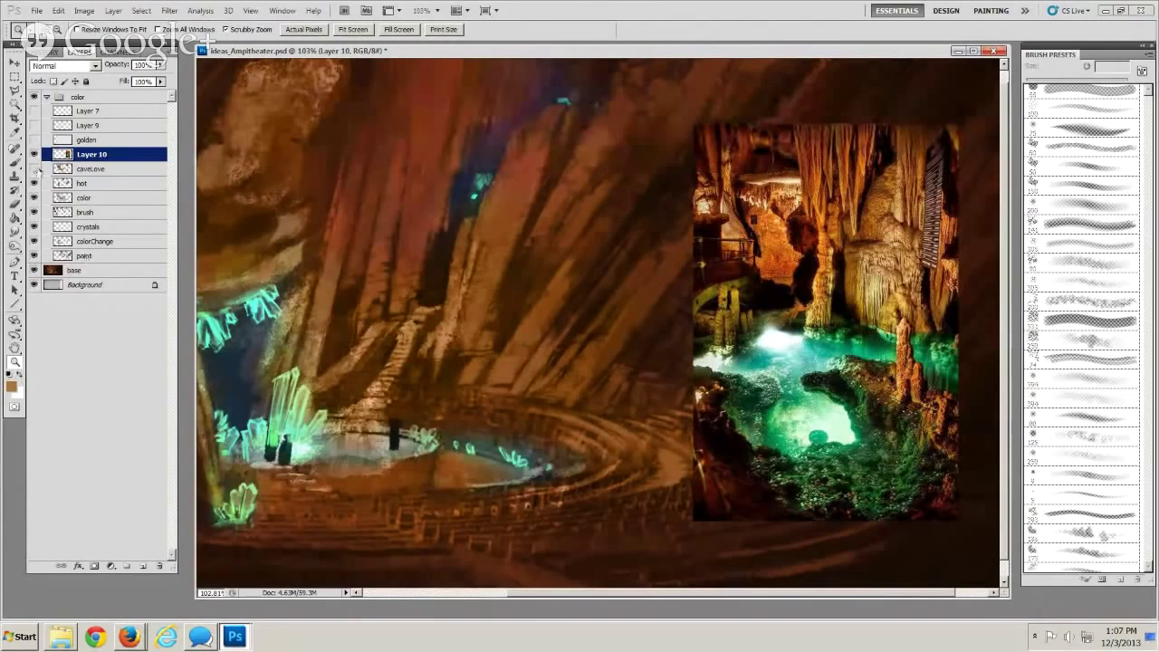
# Hide the cave photo, and show and select the caveLove layer to review its painted-in rock formations
pyautogui.click(34, 154)
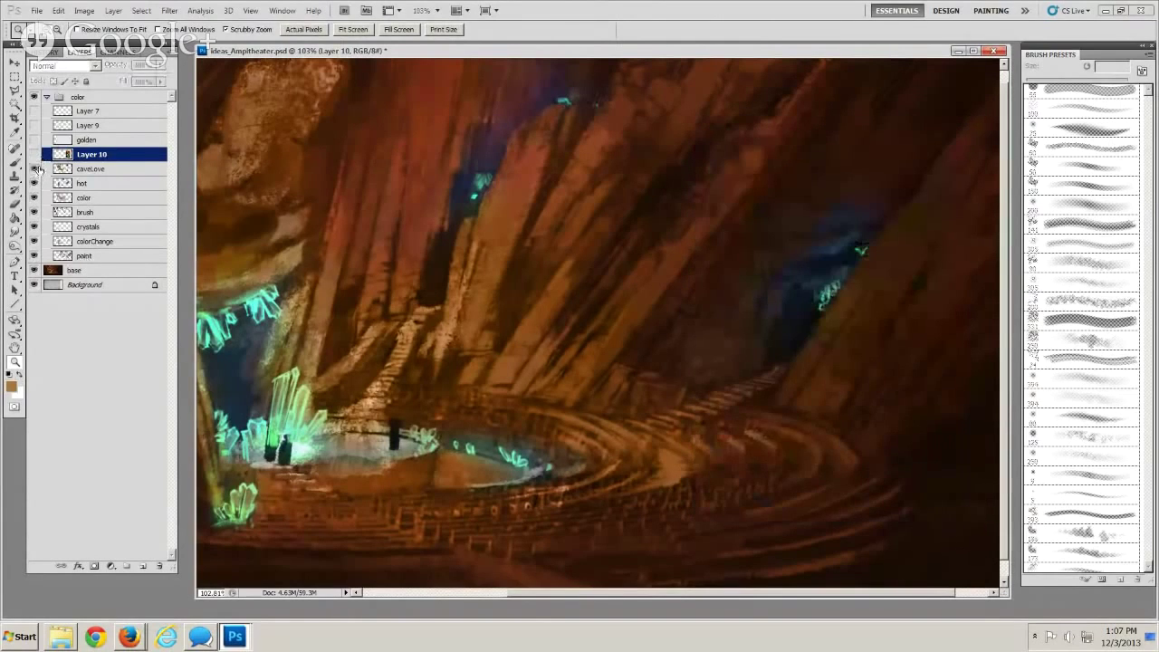
pyautogui.click(34, 168)
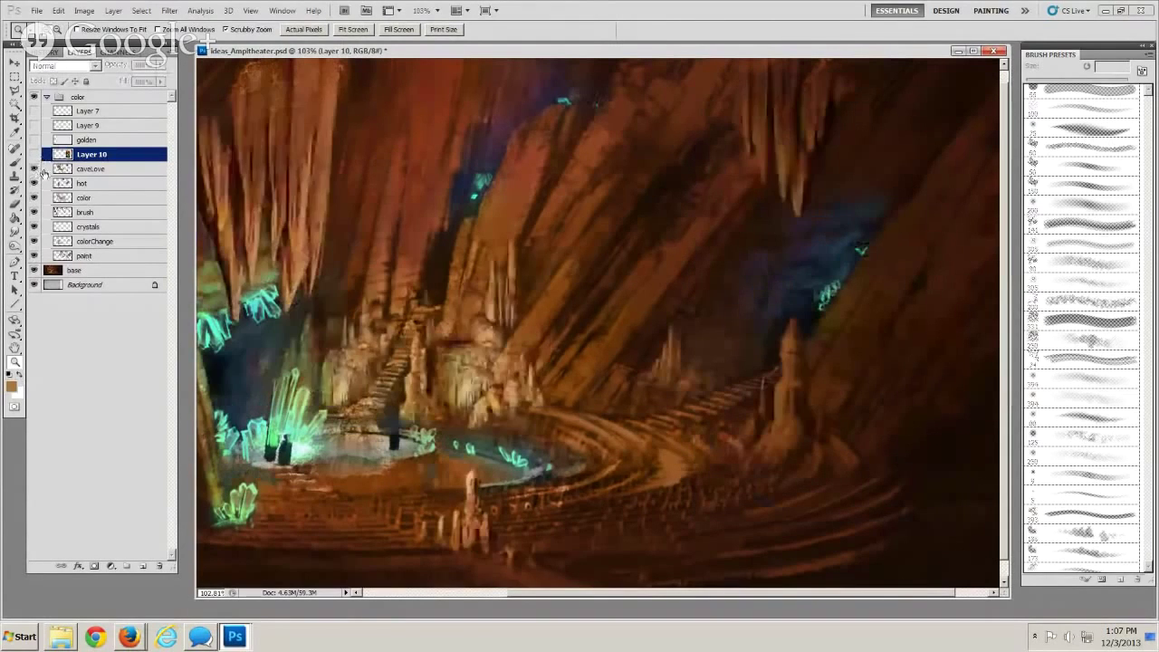
pyautogui.click(90, 169)
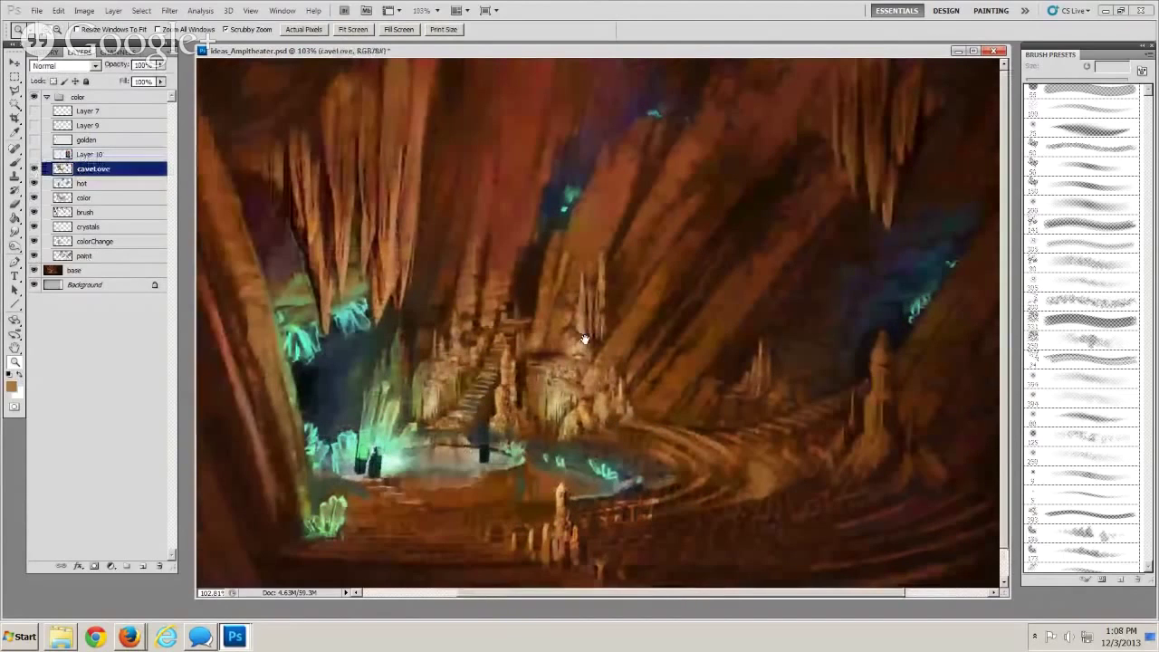
pyautogui.moveTo(585, 339); pyautogui.dragTo(559, 339)
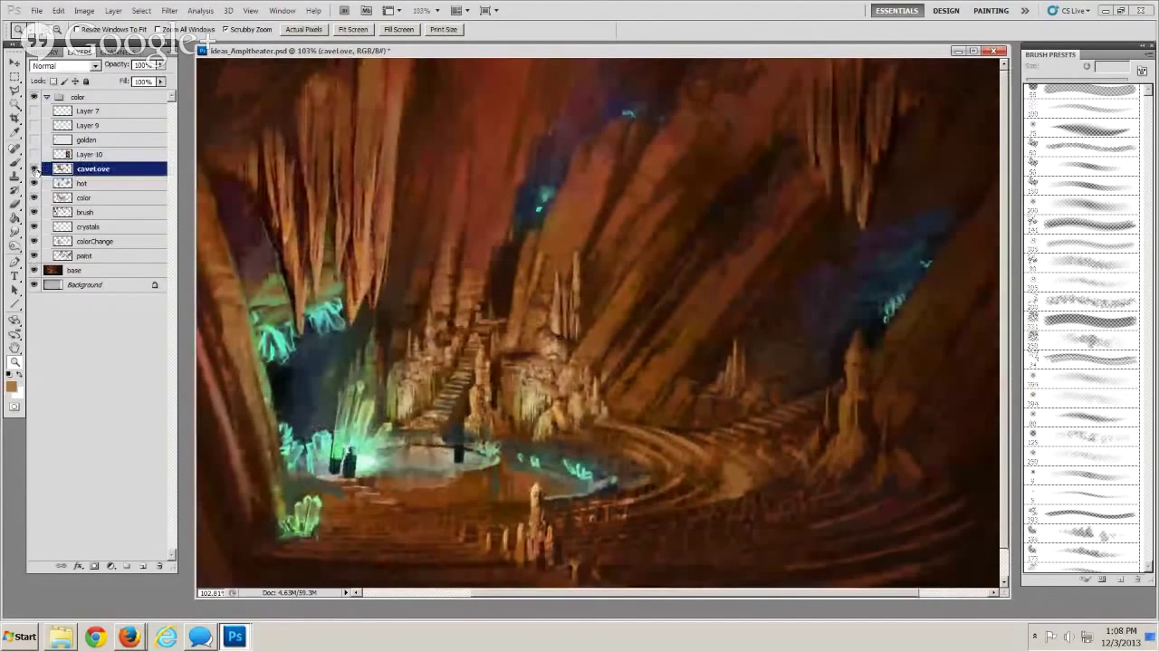
# Hide the caveLove layer, and show and select the cave photo on Layer 10 with its stalactites in close view
pyautogui.click(34, 170)
pyautogui.click(35, 155)
pyautogui.click(92, 155)
pyautogui.moveTo(713, 310); pyautogui.dragTo(689, 310)
pyautogui.click(845, 231)
pyautogui.moveTo(845, 232)
pyautogui.mouseDown()
pyautogui.moveTo(669, 340)
pyautogui.moveTo(673, 327)
pyautogui.mouseUp()
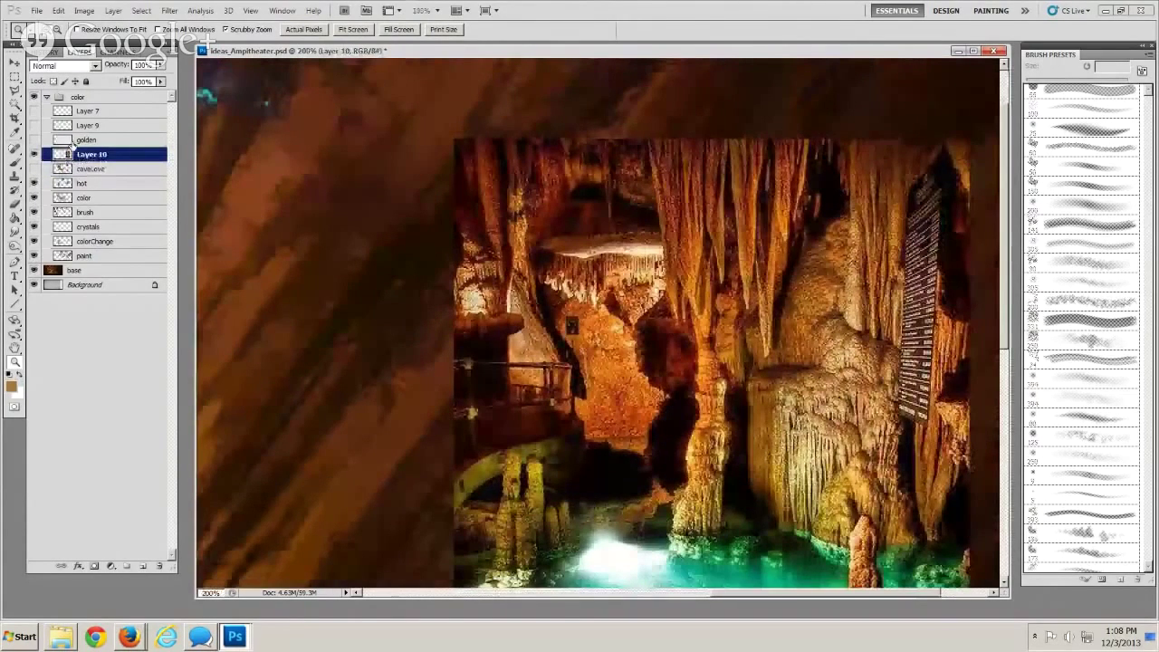
# Lasso the central group of hanging stalactites in the cave photo and copy it onto a new layer
pyautogui.press('l')
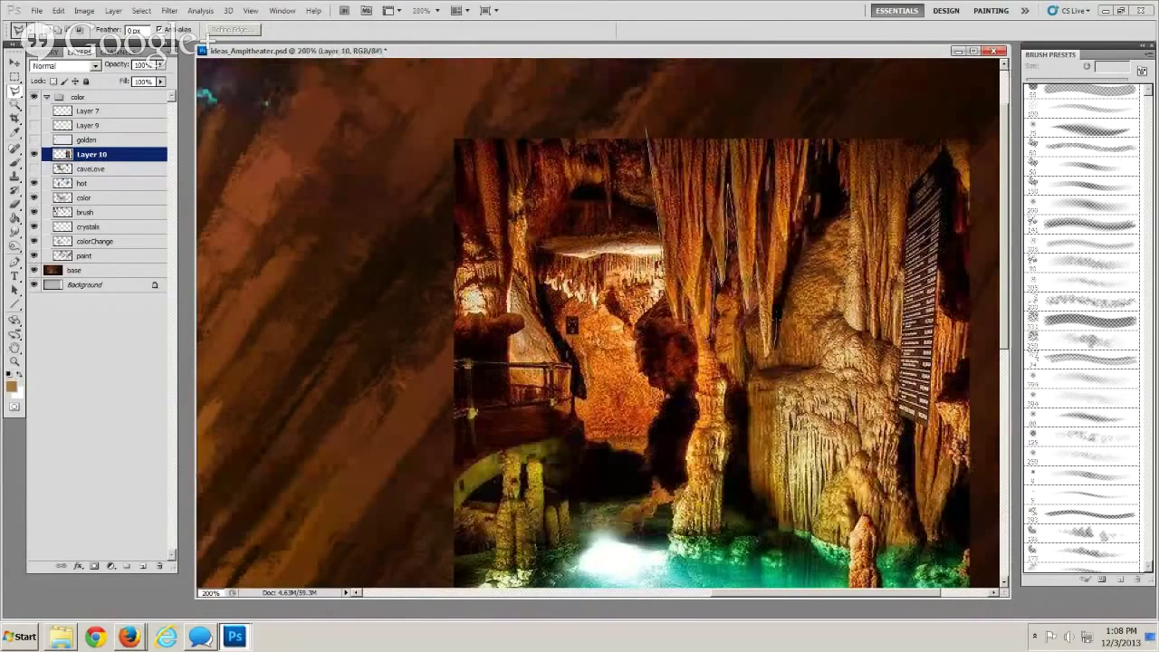
pyautogui.moveTo(776, 319)
pyautogui.mouseDown()
pyautogui.moveTo(818, 194)
pyautogui.moveTo(819, 144)
pyautogui.moveTo(686, 123)
pyautogui.moveTo(664, 224)
pyautogui.mouseUp()
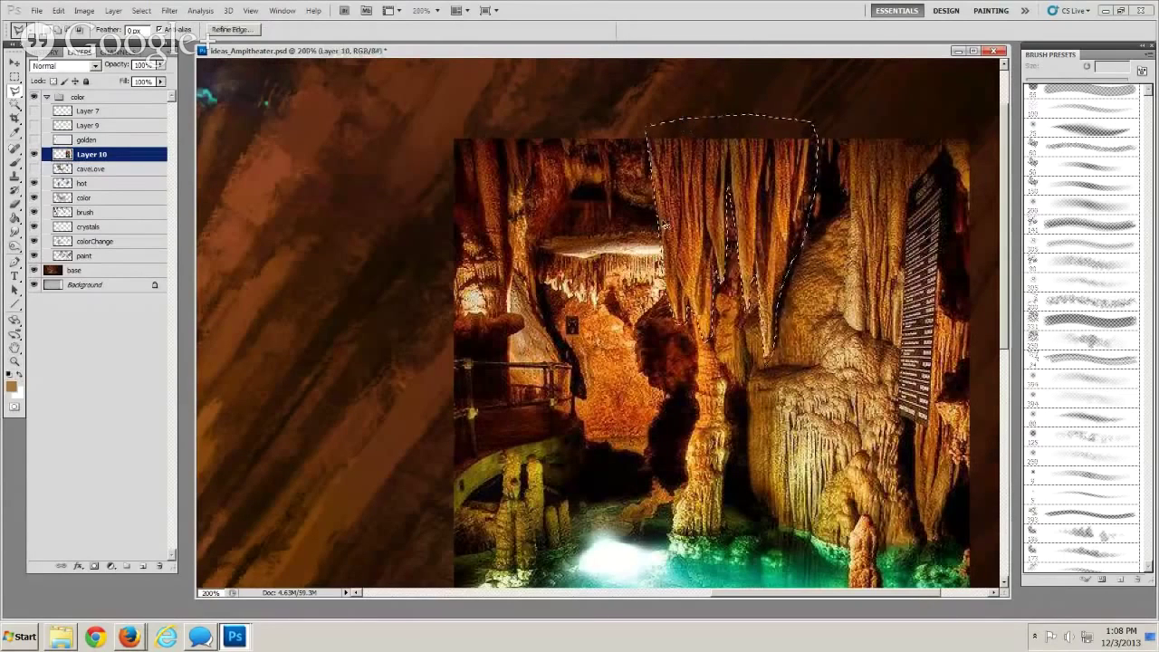
pyautogui.hotkey('ctrl', 'c')
pyautogui.hotkey('ctrl', 'v')
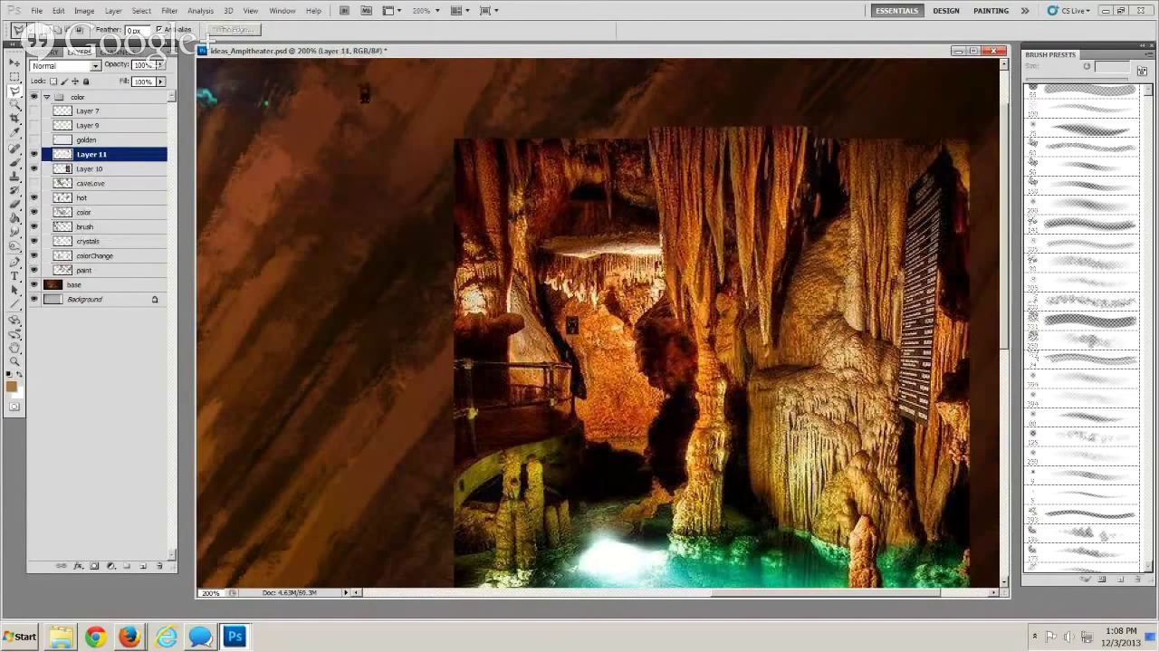
# Move the copied stalactites off the photo onto the painted rock wall and hide the Layer 10 photo
pyautogui.click(14, 63)
pyautogui.moveTo(721, 196); pyautogui.dragTo(317, 169)
pyautogui.click(34, 169)
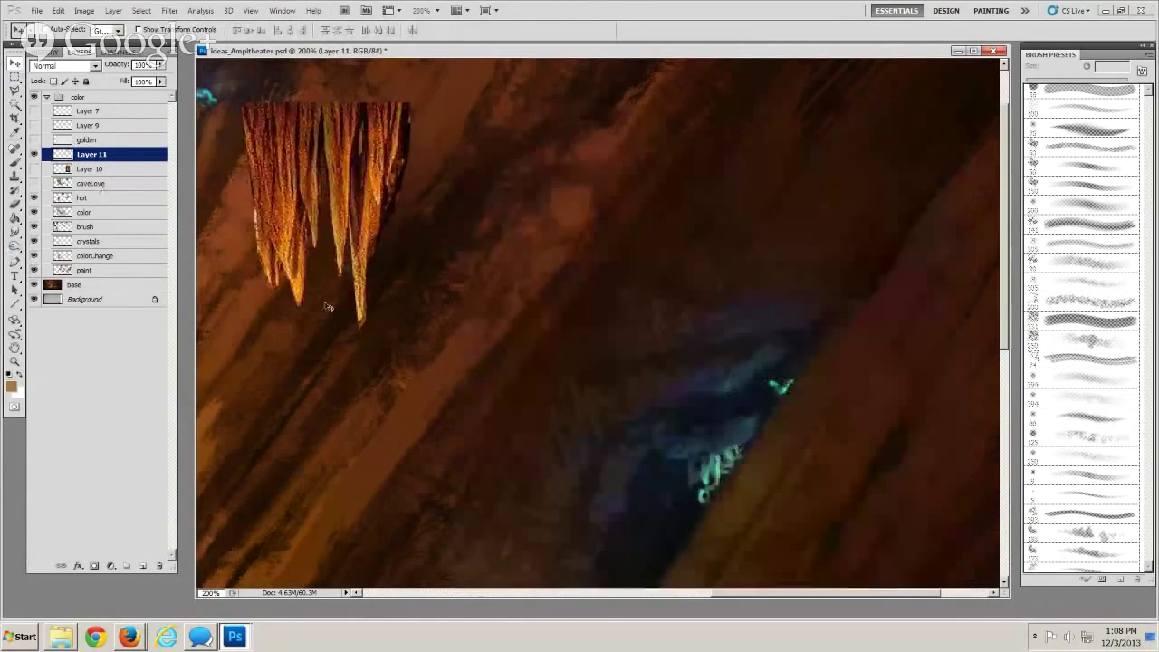
# Enlarge the copied stalactites over the painted rock wall with Free Transform
pyautogui.moveTo(315, 367); pyautogui.dragTo(684, 416)
pyautogui.hotkey('ctrl', 't')
pyautogui.moveTo(783, 382); pyautogui.dragTo(901, 542)
pyautogui.press('Return')
# Flip the copied stalactites horizontally
pyautogui.press('z')
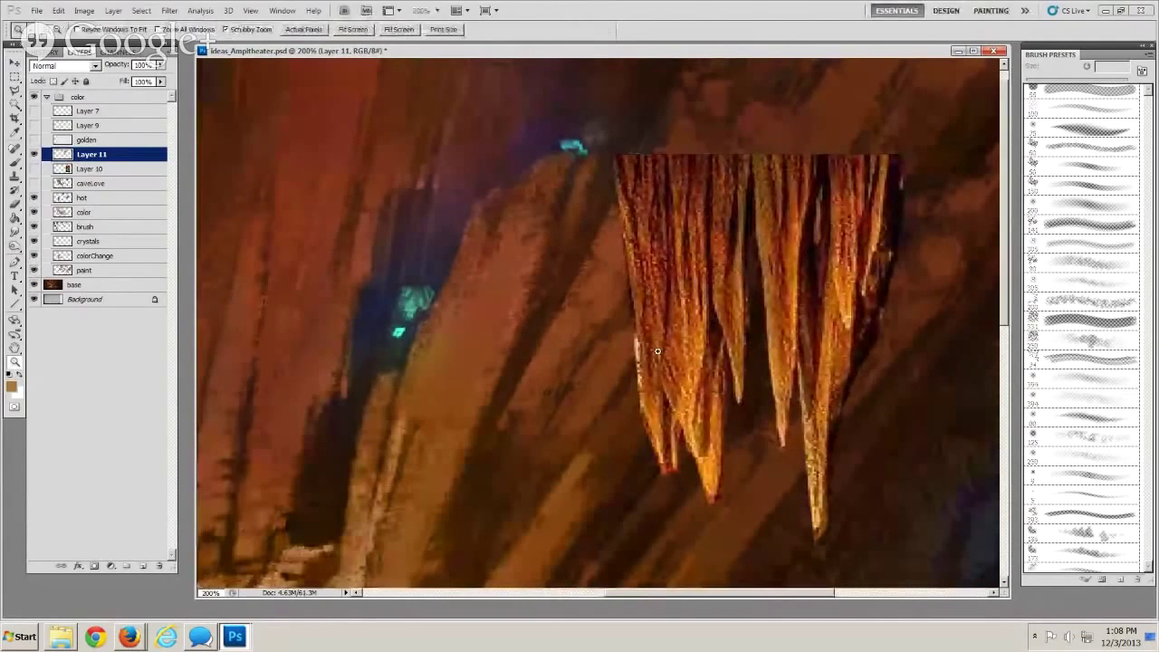
pyautogui.keyDown('alt'); pyautogui.click(583, 329); pyautogui.keyUp('alt')
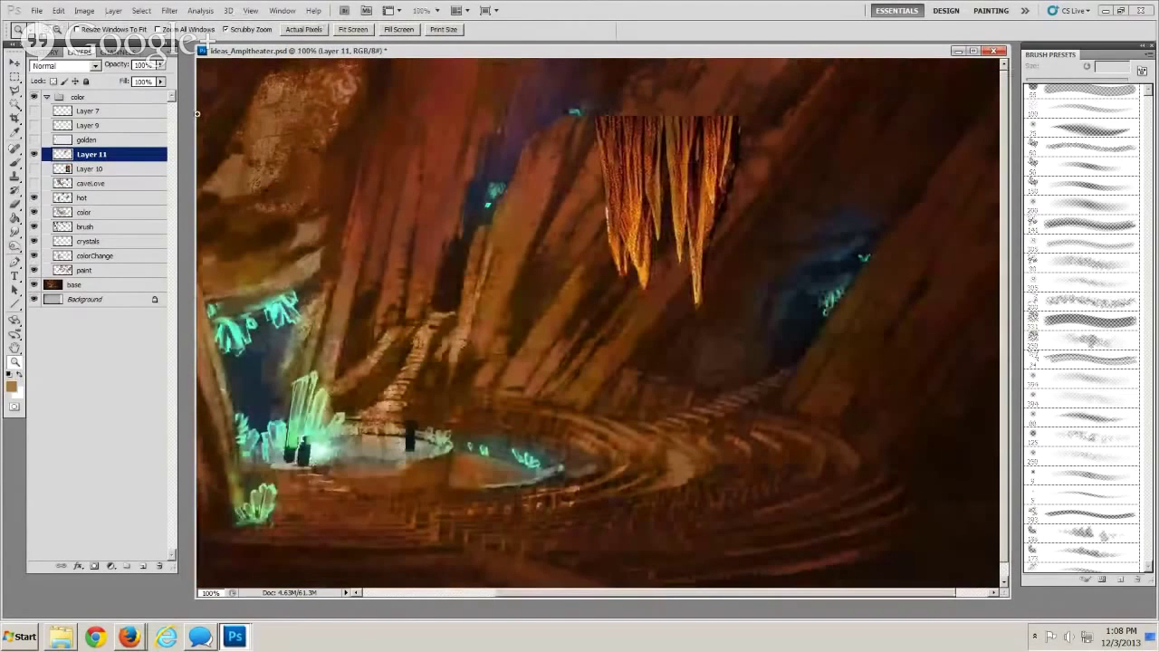
pyautogui.click(58, 10)
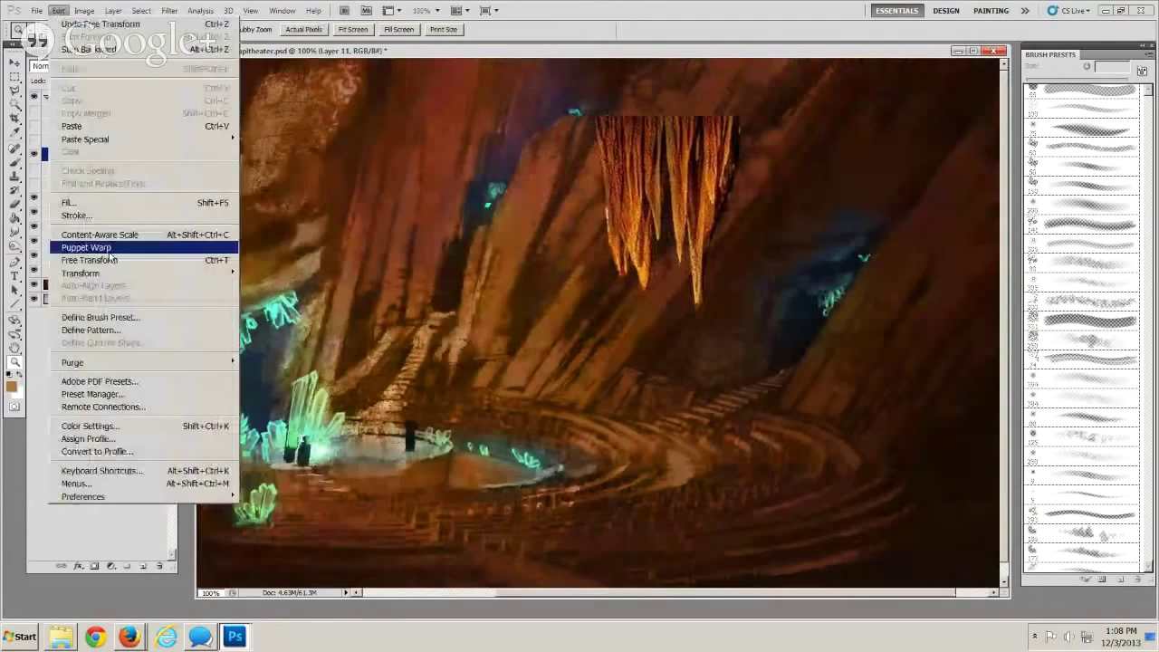
pyautogui.moveTo(111, 273)
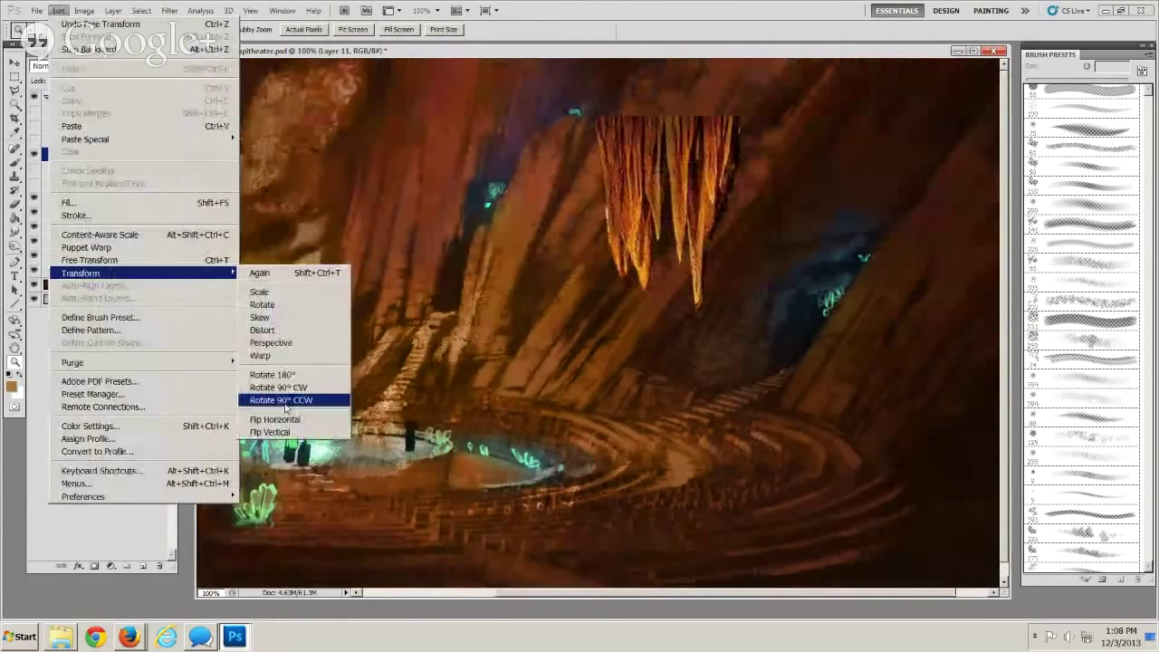
pyautogui.click(285, 401)
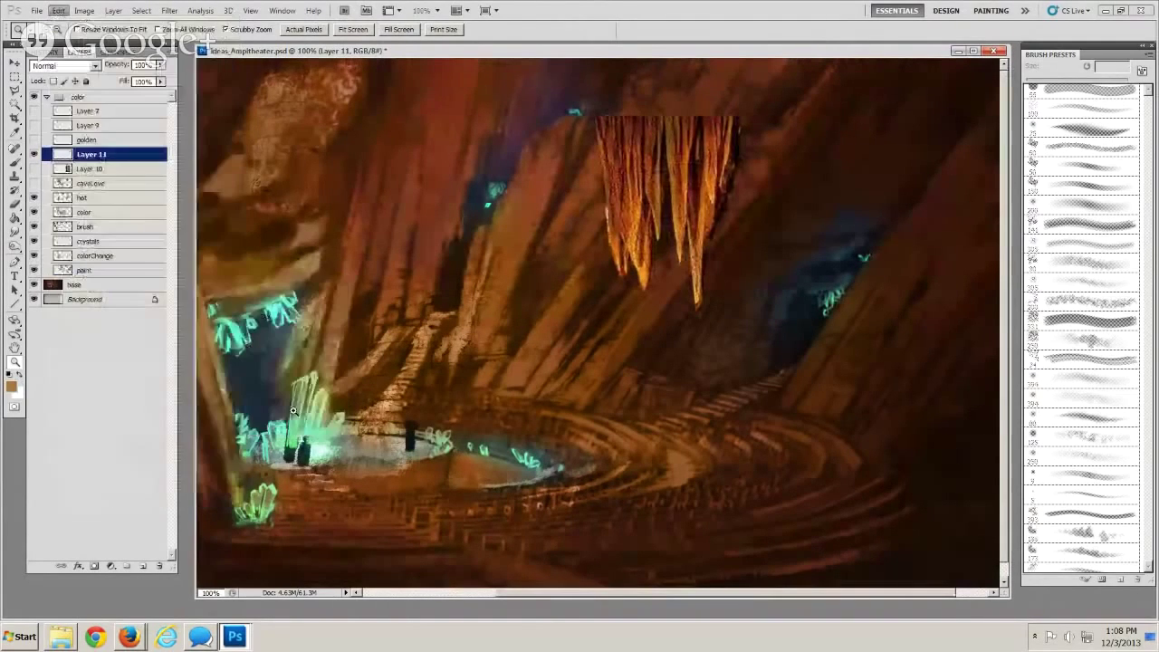
# Apply the Median noise filter to the stalactites layer to soften its photographic detail
pyautogui.click(687, 213)
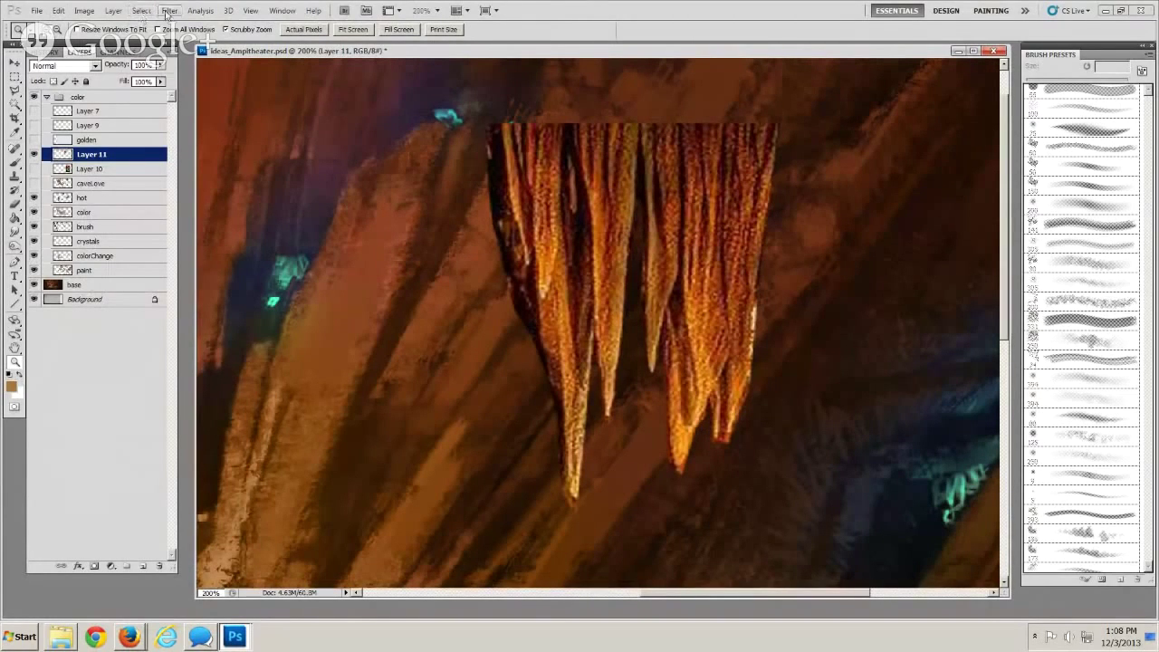
pyautogui.click(171, 11)
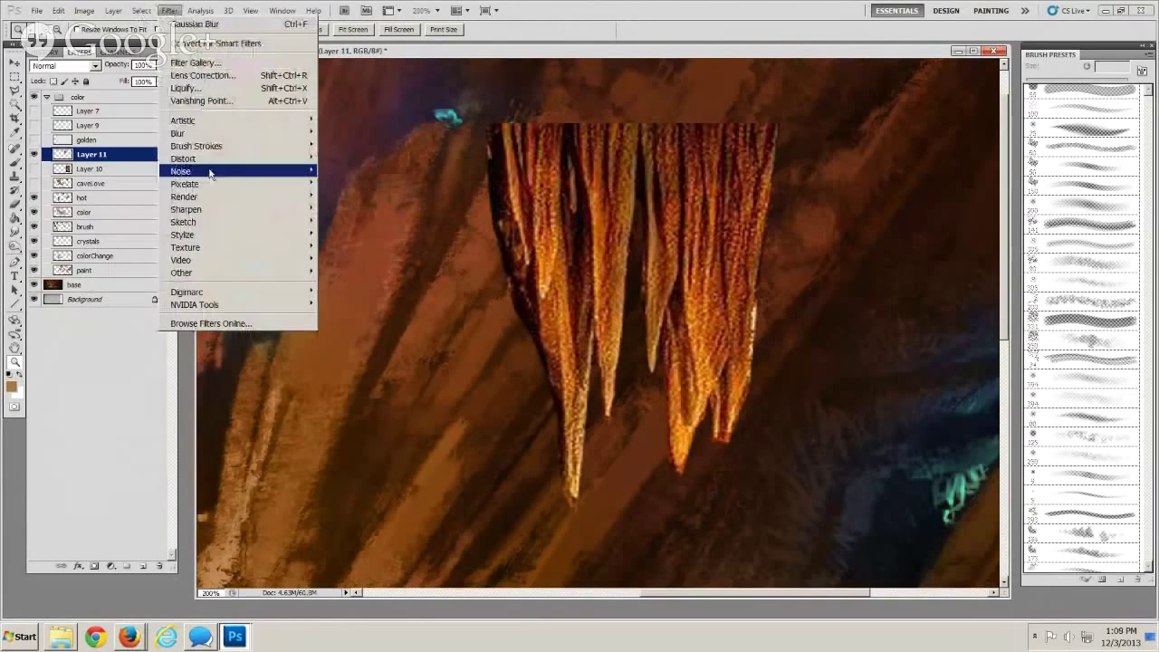
pyautogui.moveTo(212, 172)
pyautogui.click(342, 209)
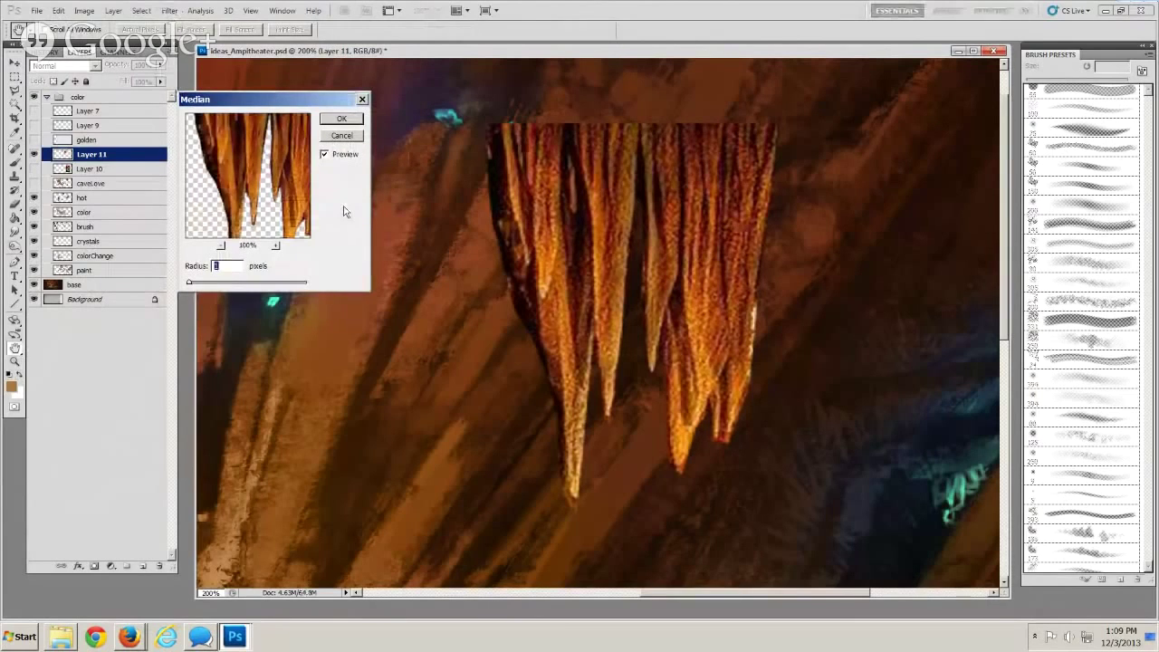
pyautogui.click(341, 122)
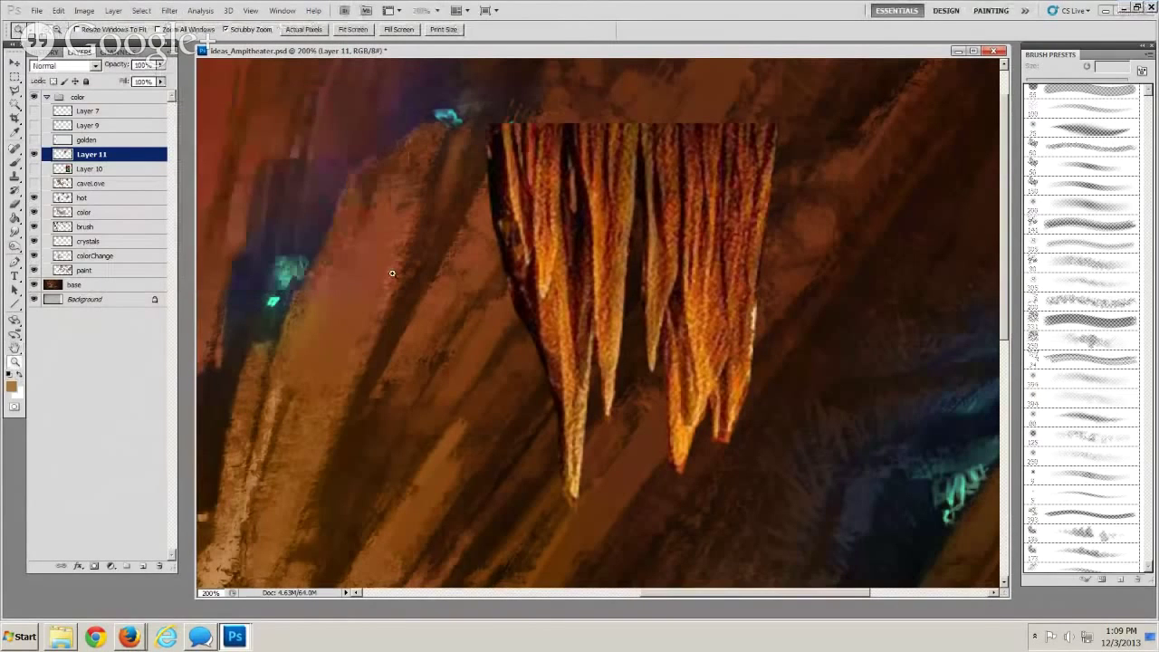
# Enlarge the stalactites with Free Transform and move them to hang from the cave ceiling above the stairs
pyautogui.moveTo(461, 427); pyautogui.dragTo(589, 362)
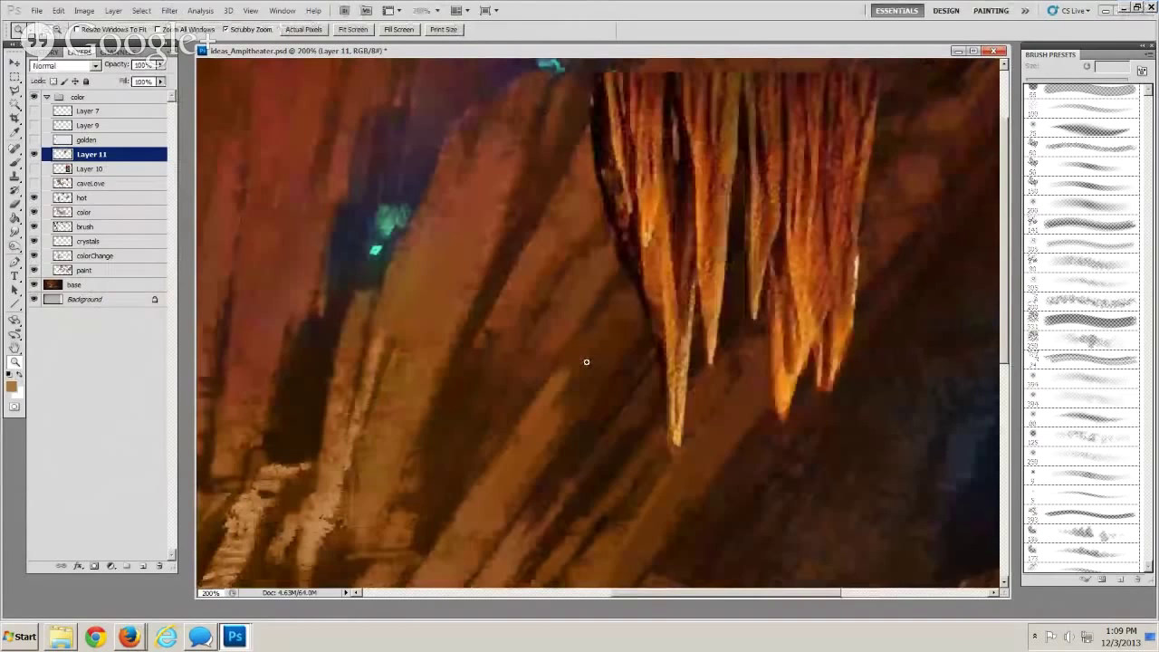
pyautogui.keyDown('alt'); pyautogui.click(586, 362); pyautogui.keyUp('alt')
pyautogui.moveTo(502, 306); pyautogui.dragTo(481, 382)
pyautogui.hotkey('ctrl', 't')
pyautogui.moveTo(585, 313); pyautogui.dragTo(538, 342)
pyautogui.press('Return')
pyautogui.moveTo(585, 201); pyautogui.dragTo(420, 185)
pyautogui.moveTo(420, 186); pyautogui.dragTo(597, 147)
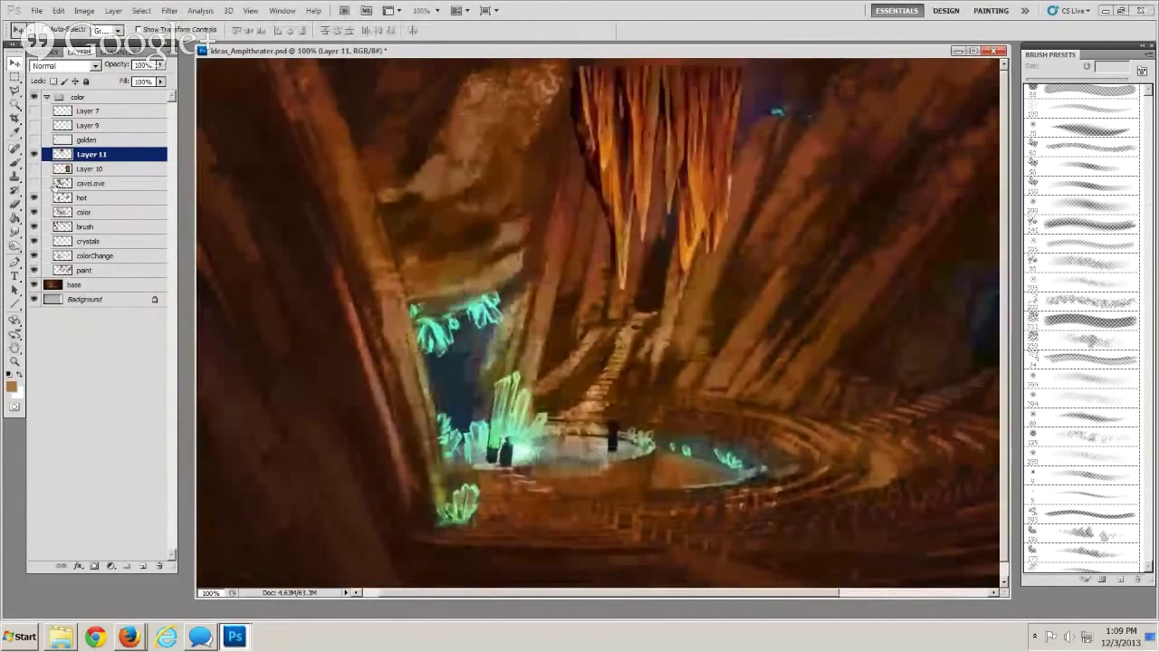
# Hide the test stalactites layer, and show and select the caveLove layer
pyautogui.click(33, 154)
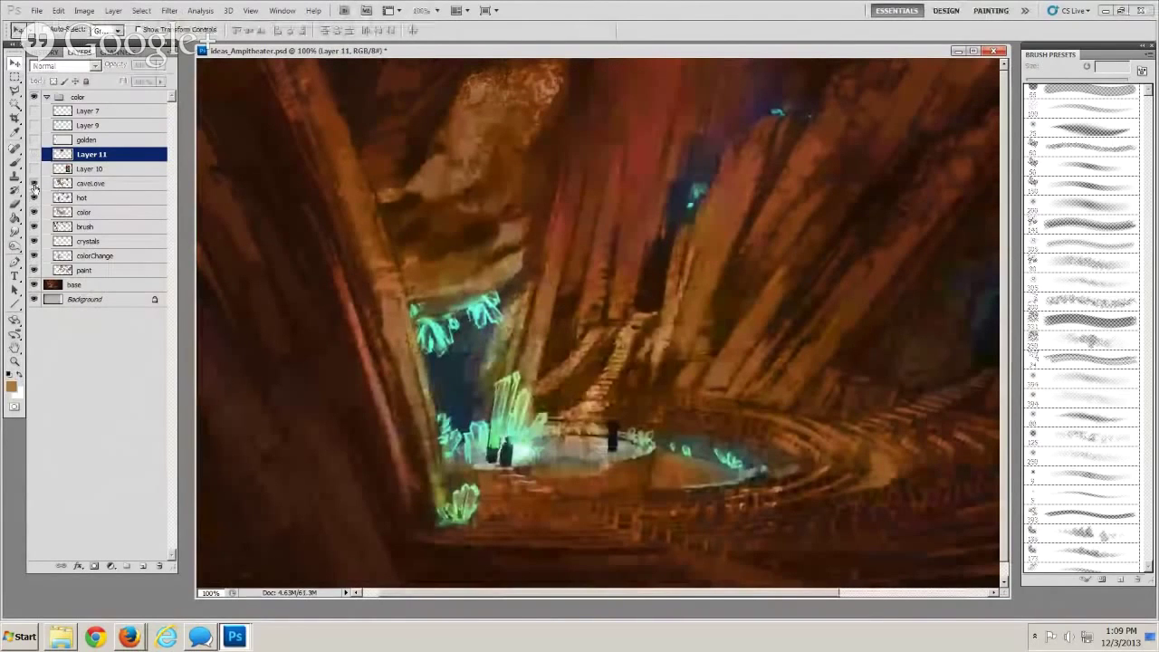
pyautogui.click(34, 183)
pyautogui.click(95, 182)
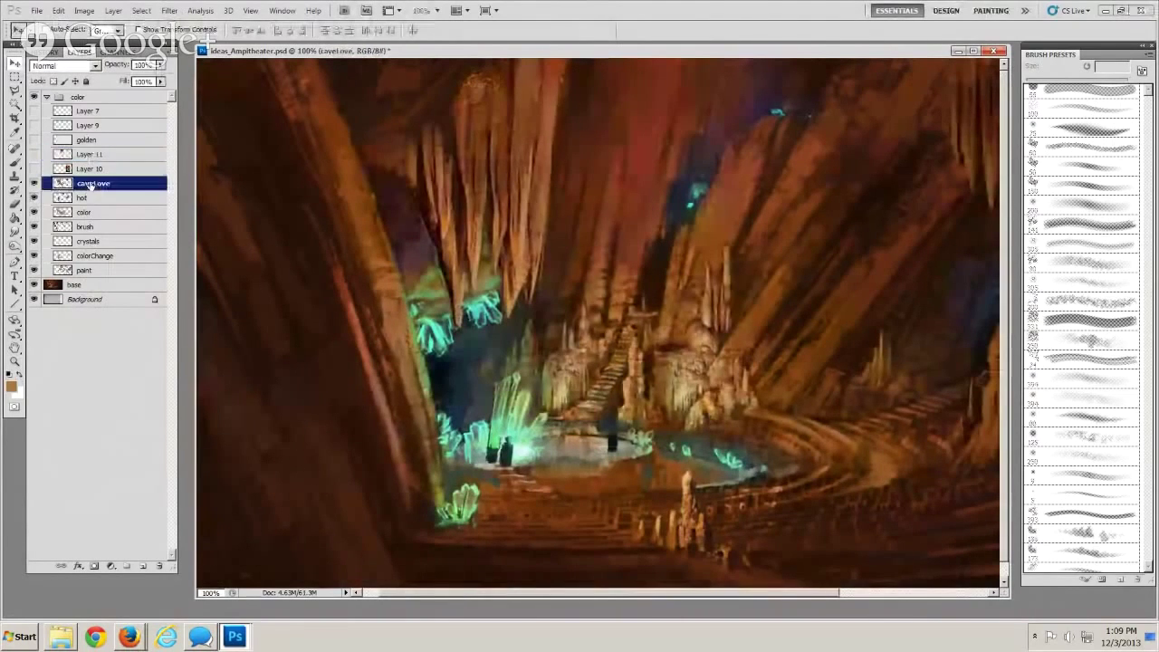
# Show and select the Layer 10 cave photo and compare it with the caveLove rock formations in the painting
pyautogui.click(35, 169)
pyautogui.click(81, 169)
pyautogui.moveTo(622, 357); pyautogui.dragTo(577, 349)
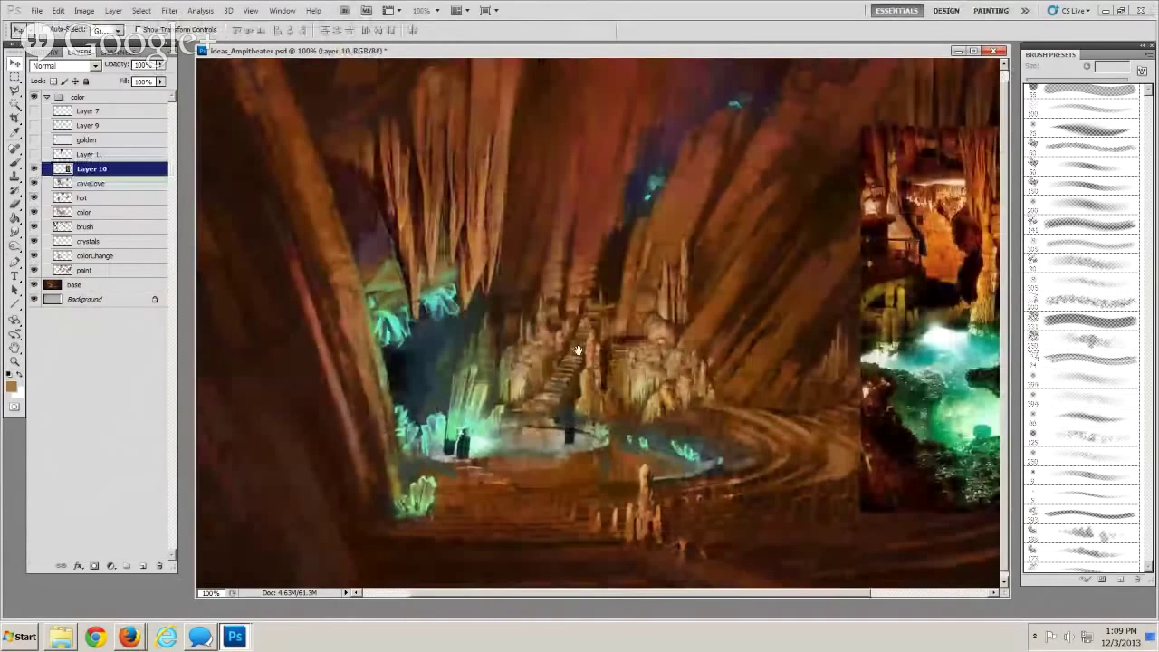
pyautogui.moveTo(577, 350); pyautogui.dragTo(483, 359)
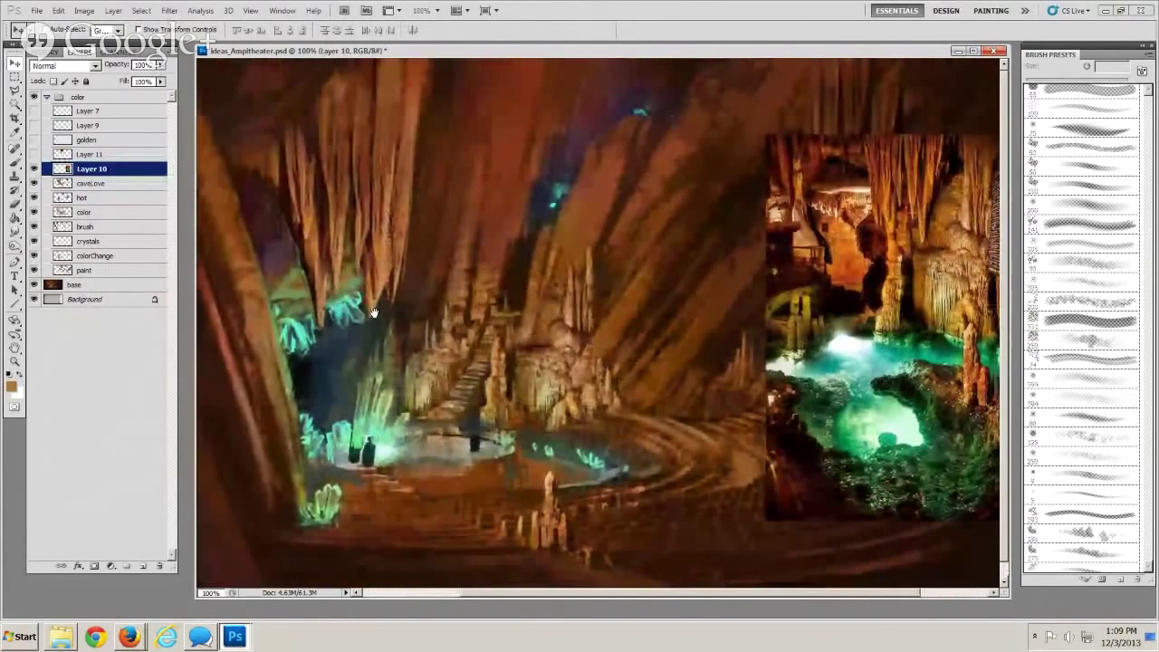
# On a new layer, circle the hanging stalactites in the cave photo and mark the matching painted stalactites with a white arrow
pyautogui.moveTo(374, 313); pyautogui.dragTo(349, 314)
pyautogui.hotkey('ctrl', 'shift', 'alt', 'n')
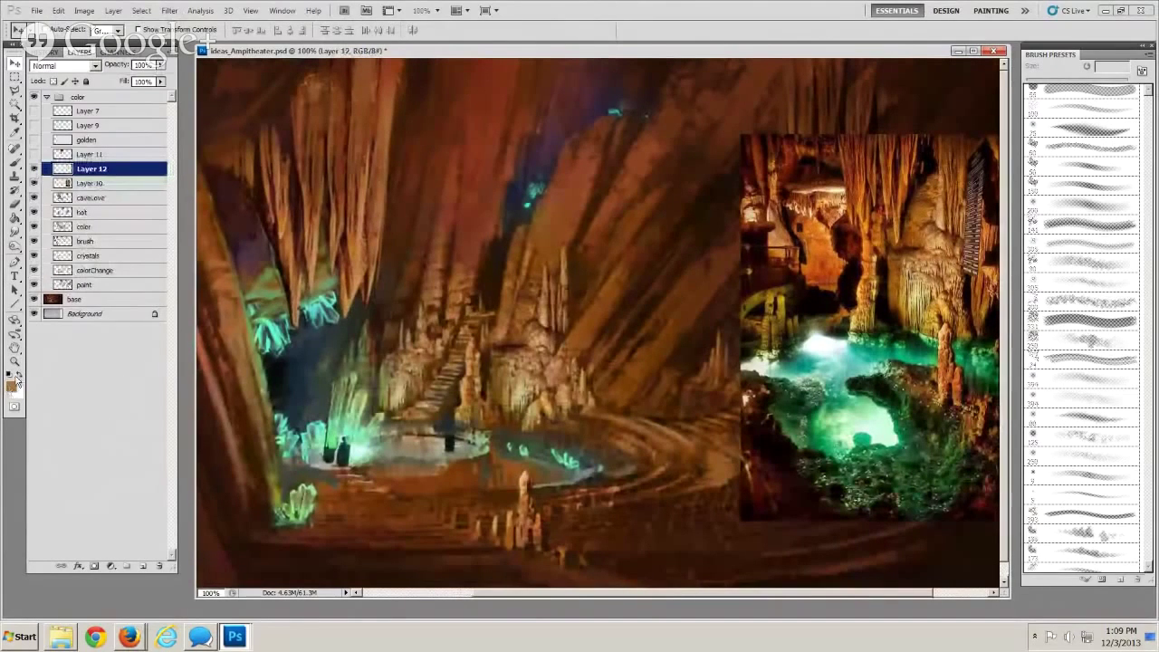
pyautogui.press('b')
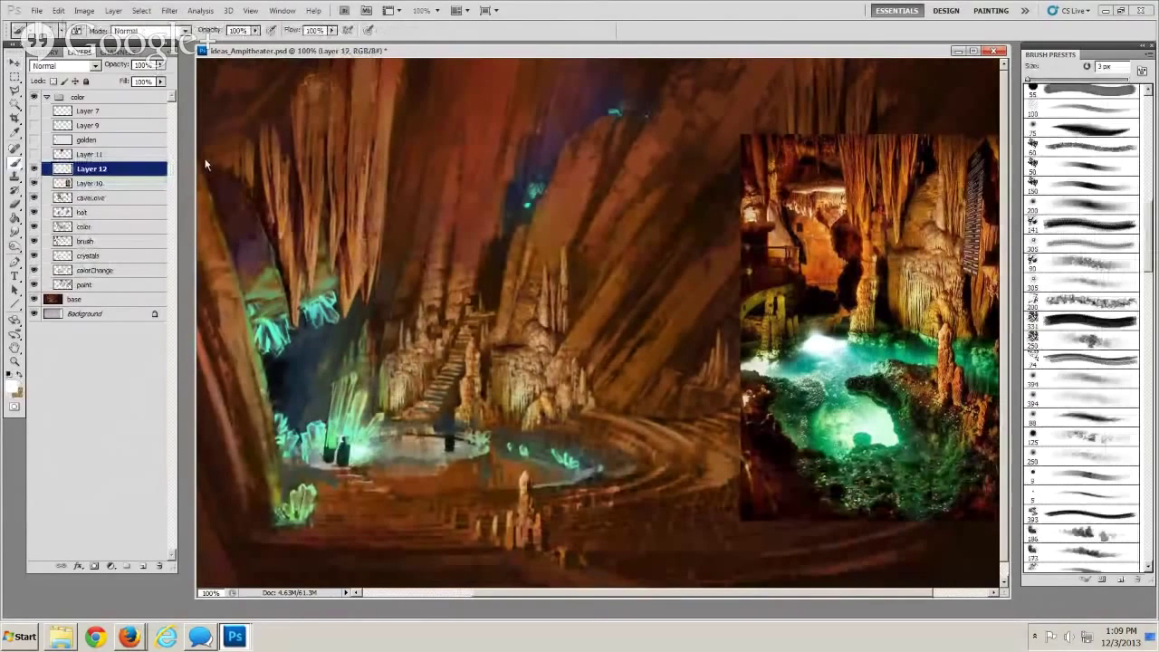
pyautogui.moveTo(855, 119)
pyautogui.mouseDown()
pyautogui.moveTo(883, 249)
pyautogui.moveTo(820, 163)
pyautogui.mouseUp()
pyautogui.moveTo(434, 107)
pyautogui.mouseDown()
pyautogui.moveTo(384, 135)
pyautogui.moveTo(411, 144)
pyautogui.mouseUp()
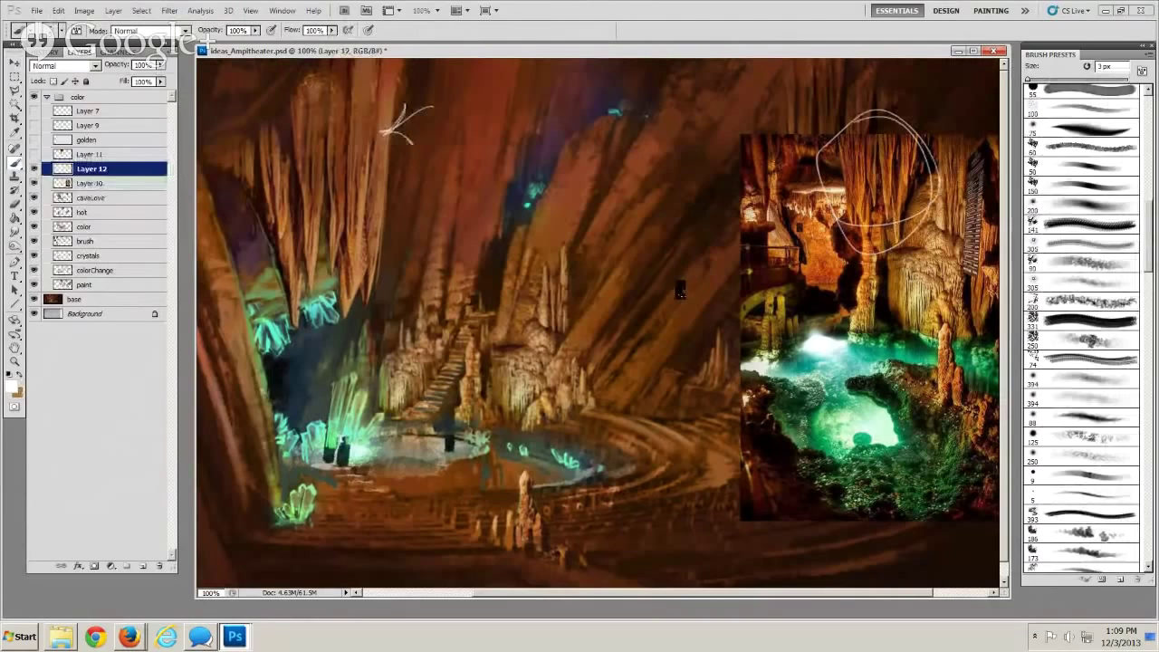
# Circle the photo's column, rock mound and small stalagmite, and mark their matching formations in the painting with arrows
pyautogui.hscroll(2, 680, 290)
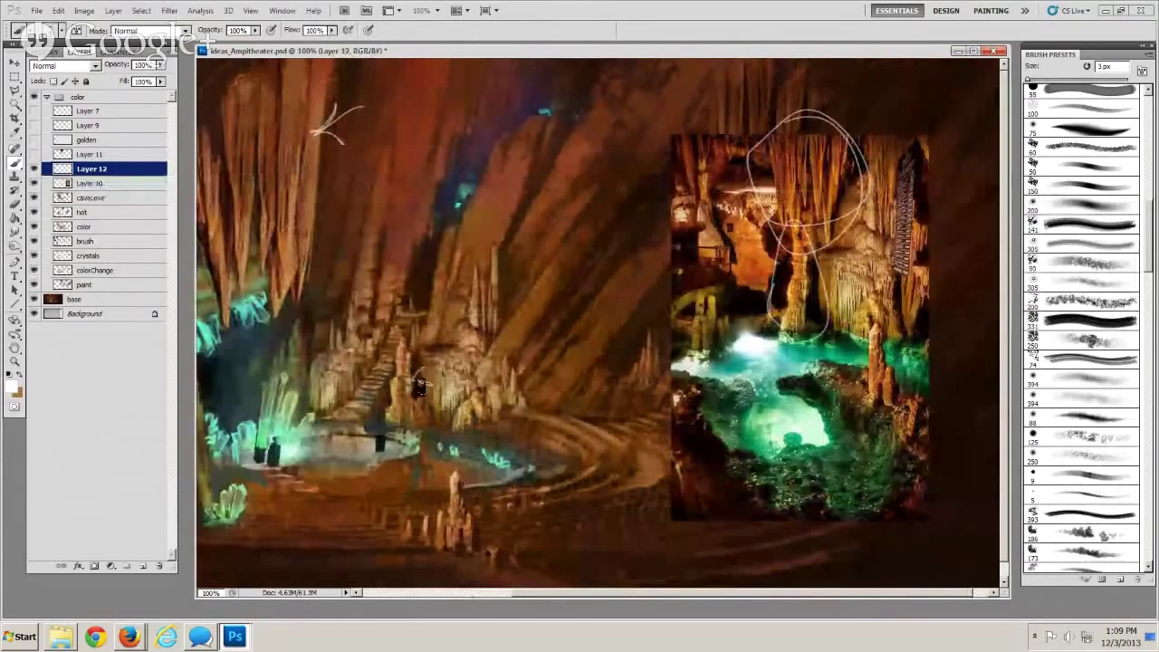
pyautogui.moveTo(850, 193); pyautogui.dragTo(860, 345)
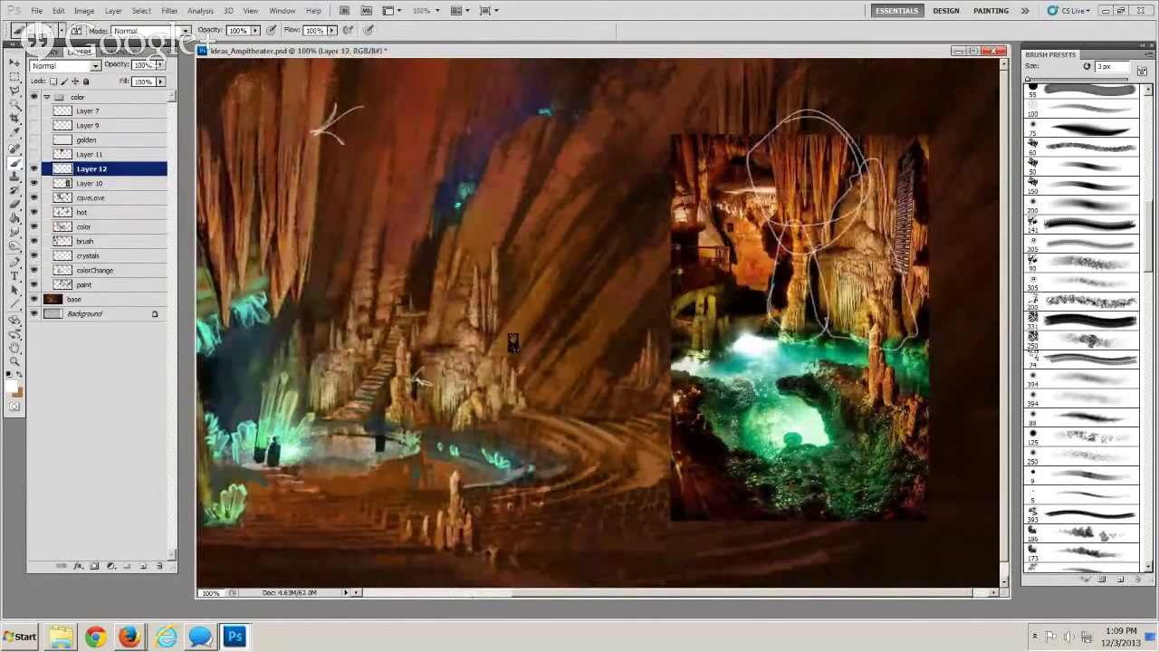
pyautogui.moveTo(513, 342); pyautogui.dragTo(488, 360)
pyautogui.moveTo(321, 303)
pyautogui.mouseDown()
pyautogui.moveTo(332, 328)
pyautogui.moveTo(340, 304)
pyautogui.mouseUp()
pyautogui.moveTo(850, 377); pyautogui.dragTo(849, 419)
pyautogui.moveTo(534, 489)
pyautogui.mouseDown()
pyautogui.moveTo(480, 516)
pyautogui.moveTo(511, 524)
pyautogui.mouseUp()
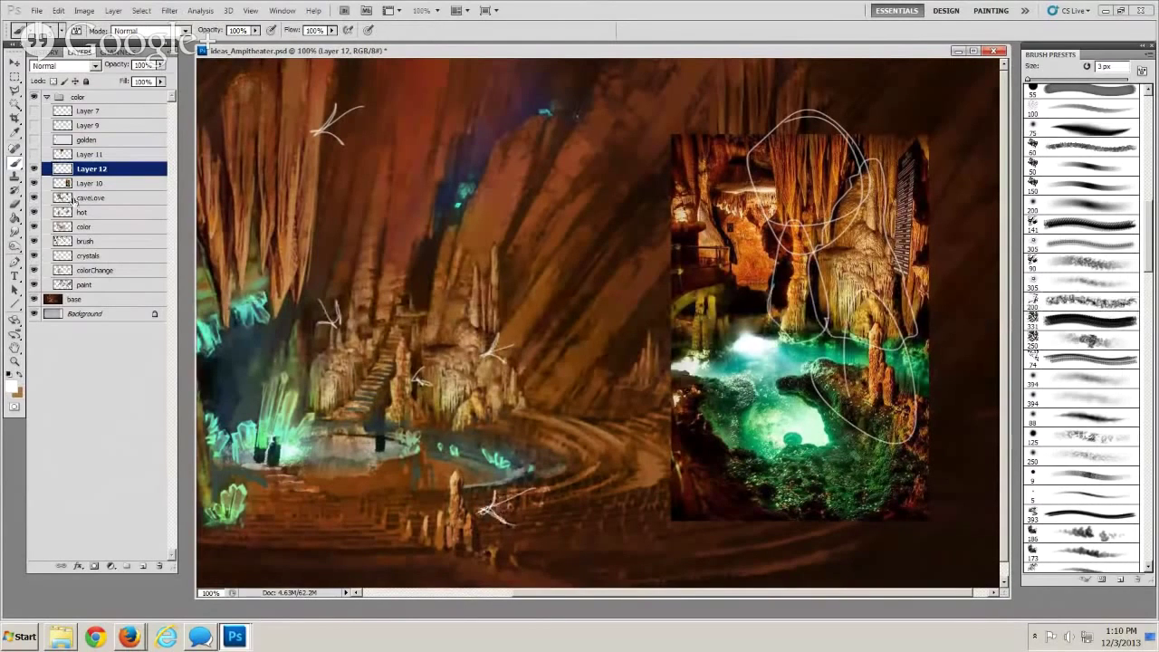
# Hide the Layer 12 annotations and the Layer 10 cave photo, and select the caveLove layer
pyautogui.click(35, 169)
pyautogui.click(34, 168)
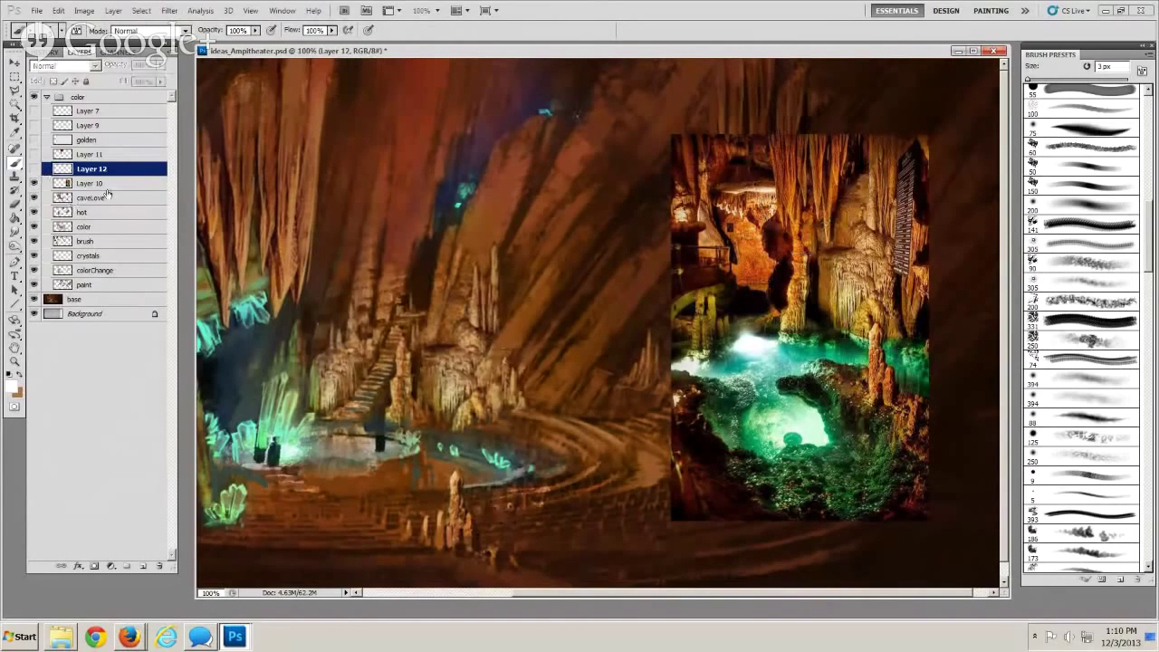
pyautogui.click(34, 183)
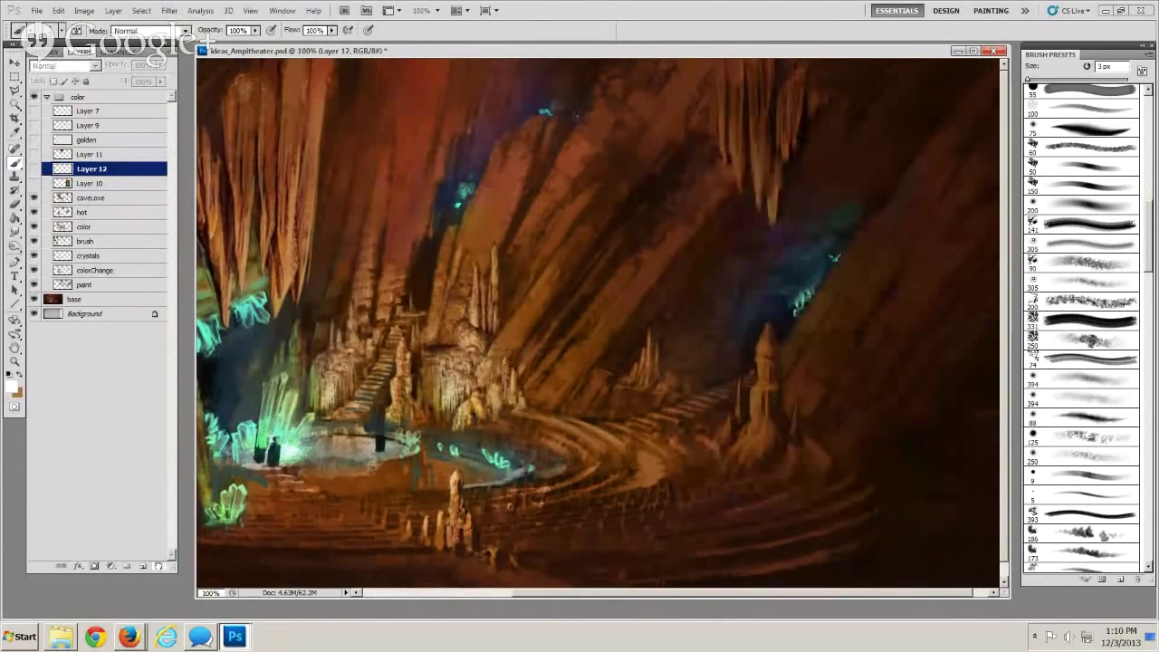
pyautogui.click(100, 200)
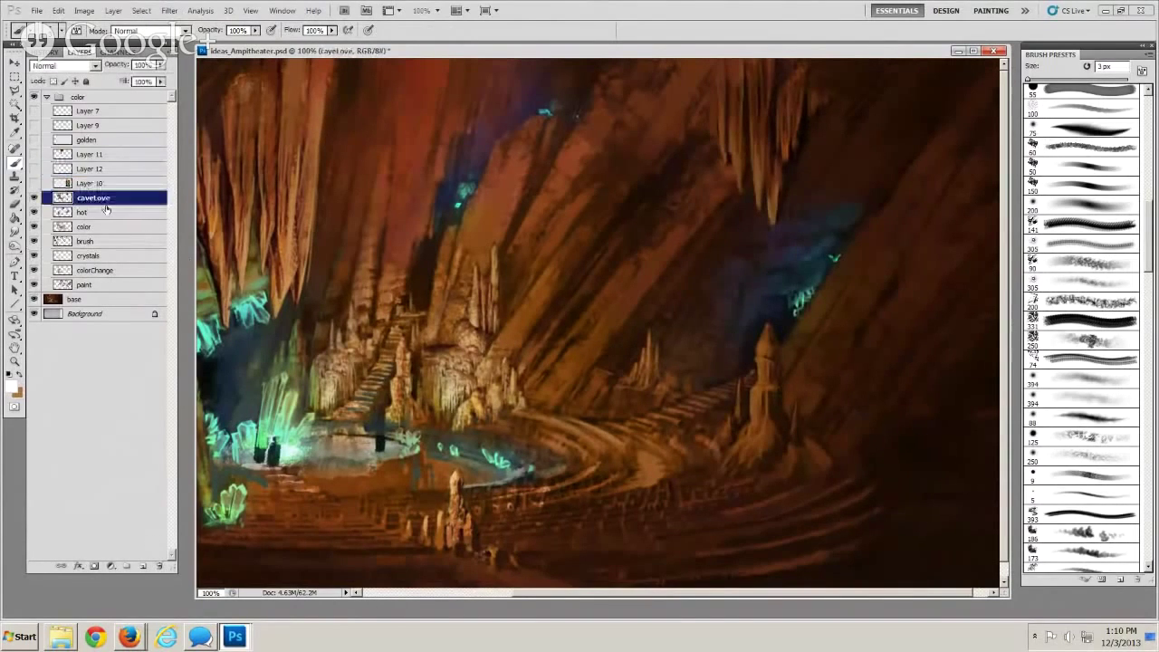
# Compare the painting without and with the caveLove layer, and check the composition against the golden spiral overlay
pyautogui.click(14, 361)
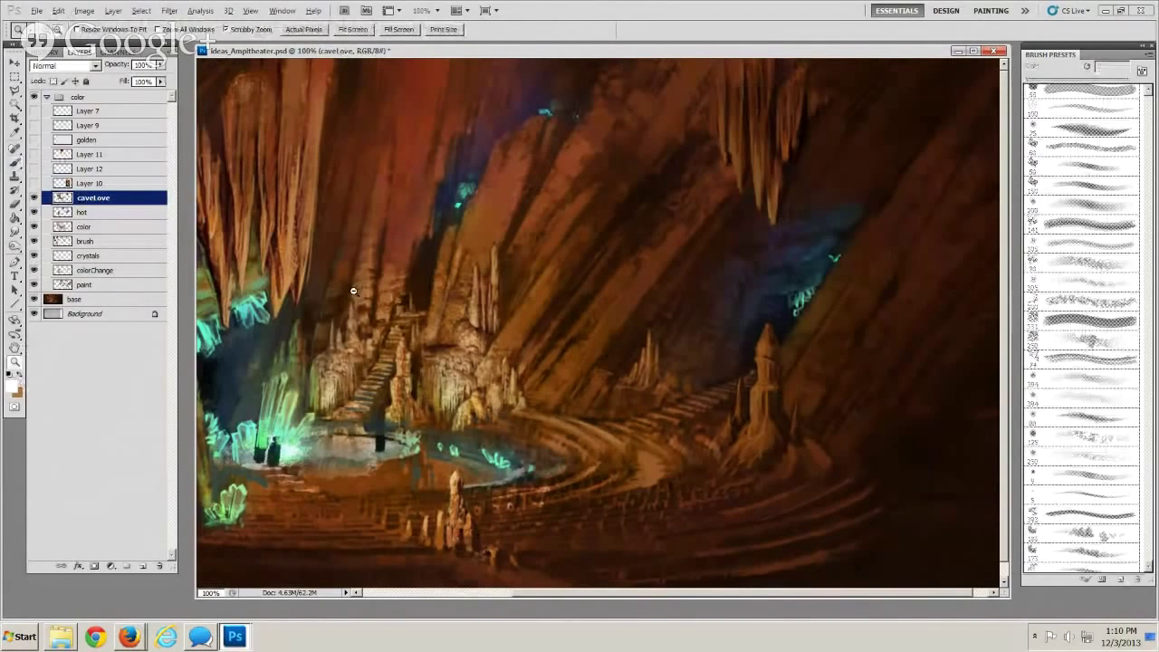
pyautogui.moveTo(353, 291); pyautogui.dragTo(403, 303)
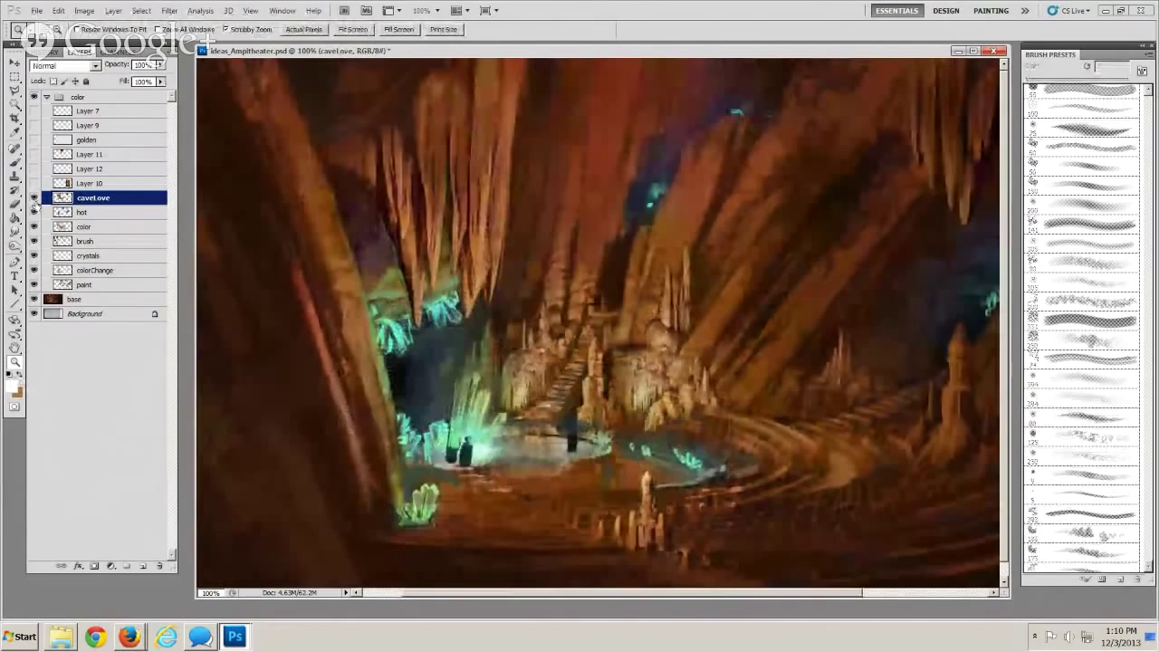
pyautogui.moveTo(33, 199); pyautogui.dragTo(34, 206)
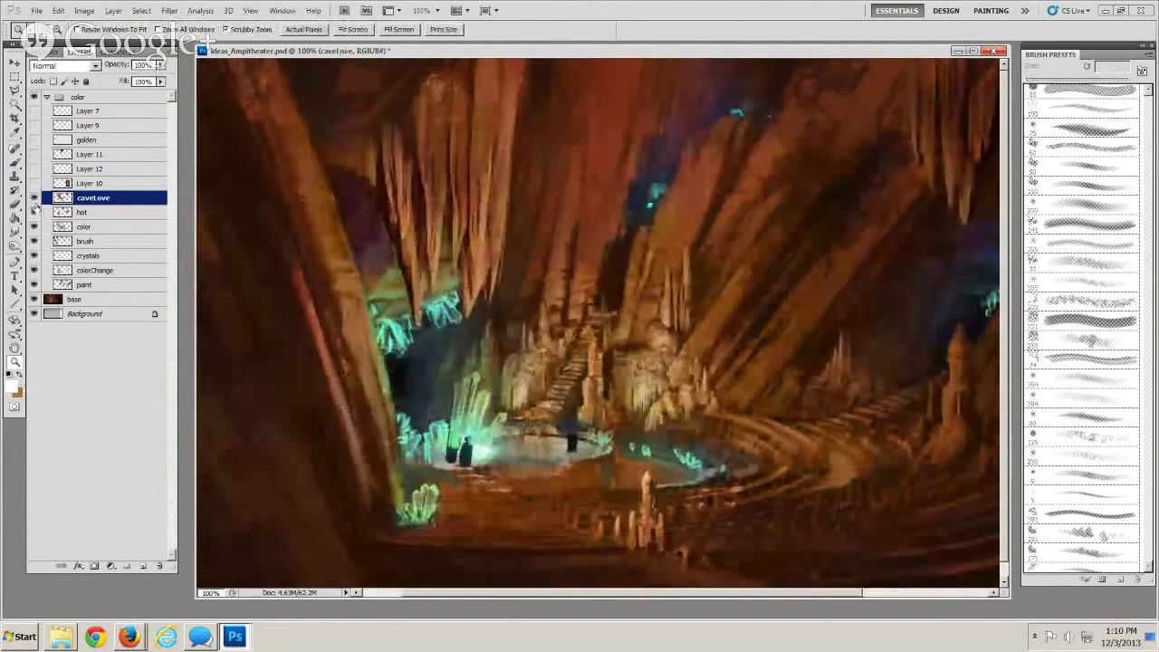
pyautogui.moveTo(639, 371); pyautogui.dragTo(452, 371)
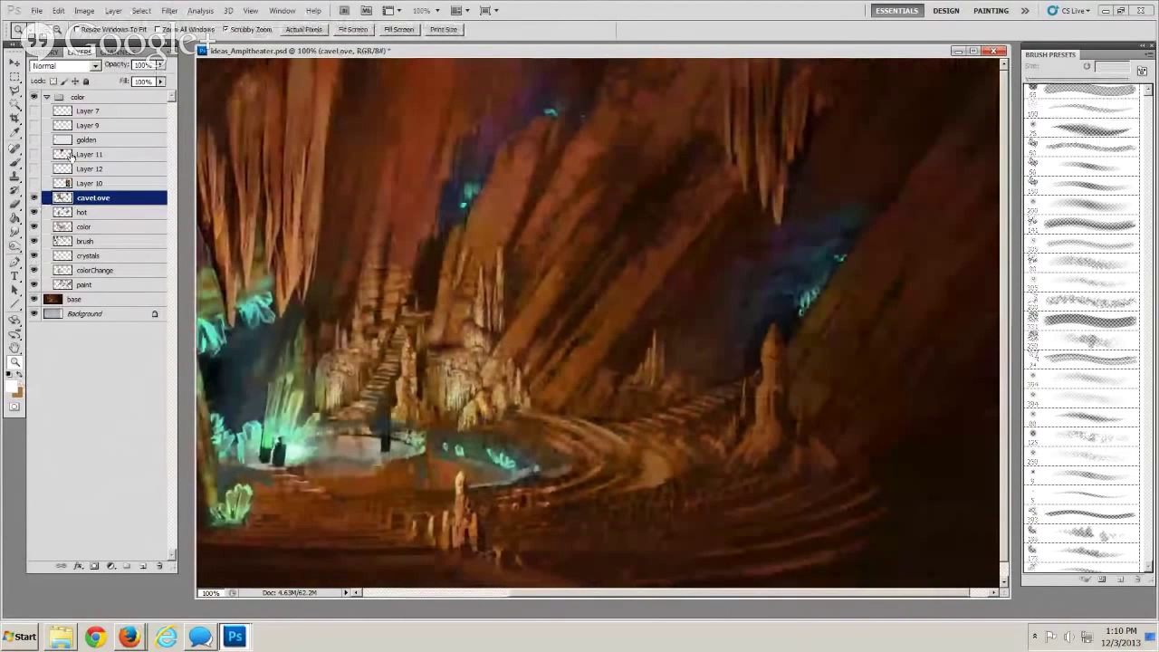
pyautogui.keyDown('alt'); pyautogui.click(470, 308); pyautogui.keyUp('alt')
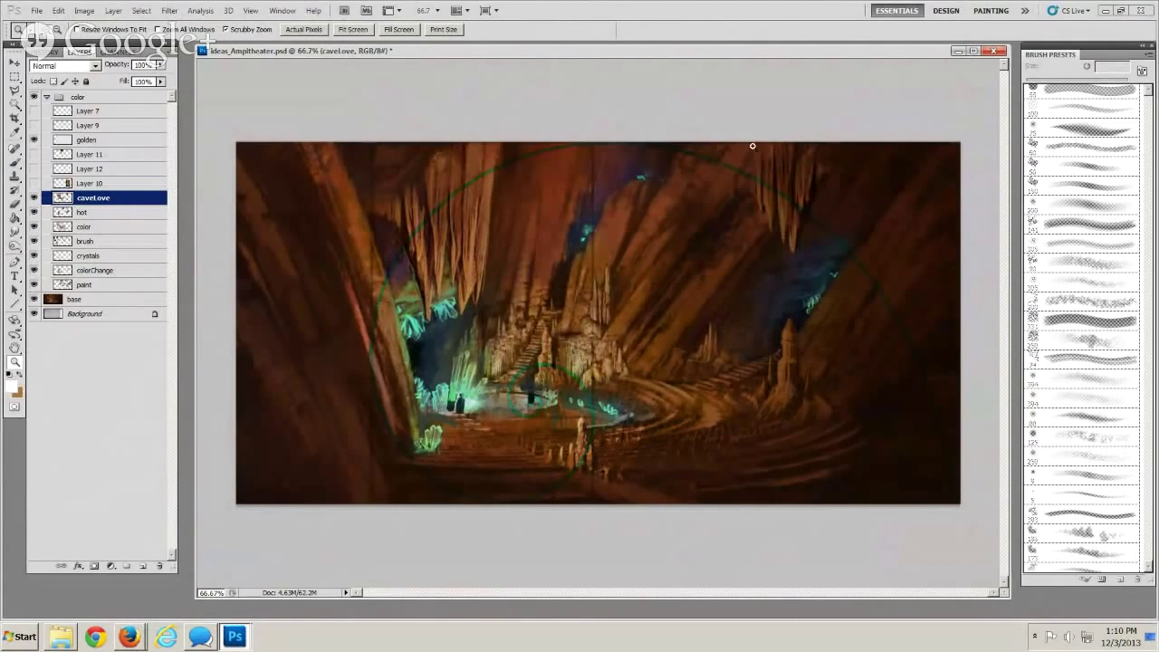
pyautogui.click(756, 342)
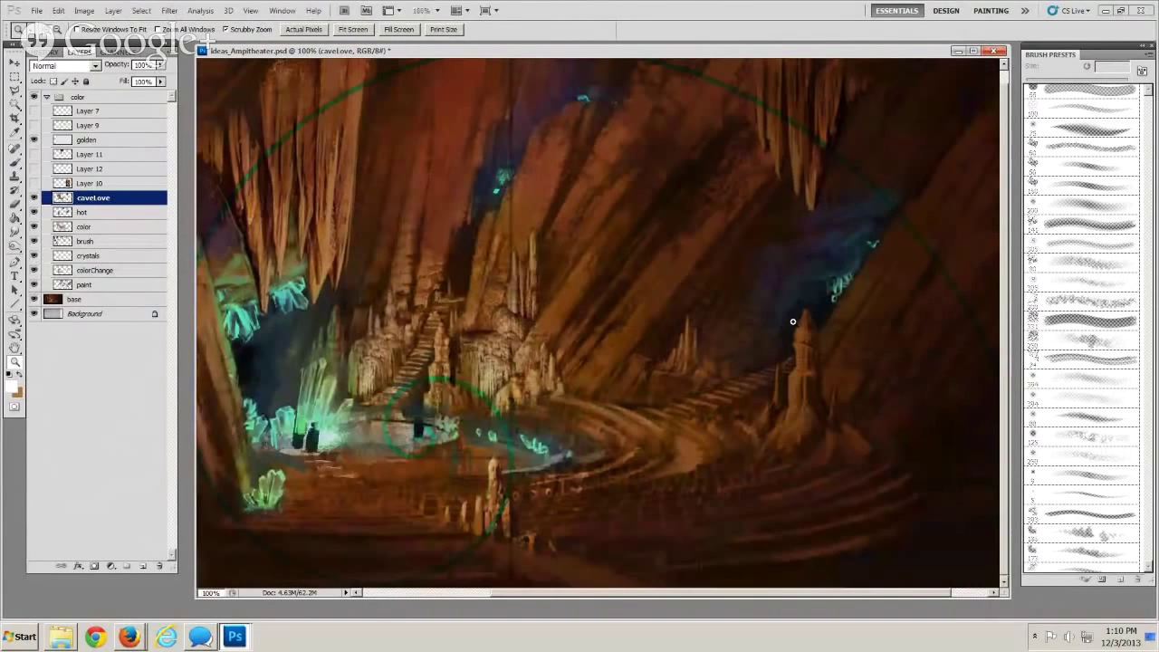
pyautogui.click(34, 139)
# Paint rock detail on the tall stalagmite beside the far stairs, using sampled colours and brush sizes up to 15 px
pyautogui.click(682, 341)
pyautogui.moveTo(682, 340); pyautogui.dragTo(503, 340)
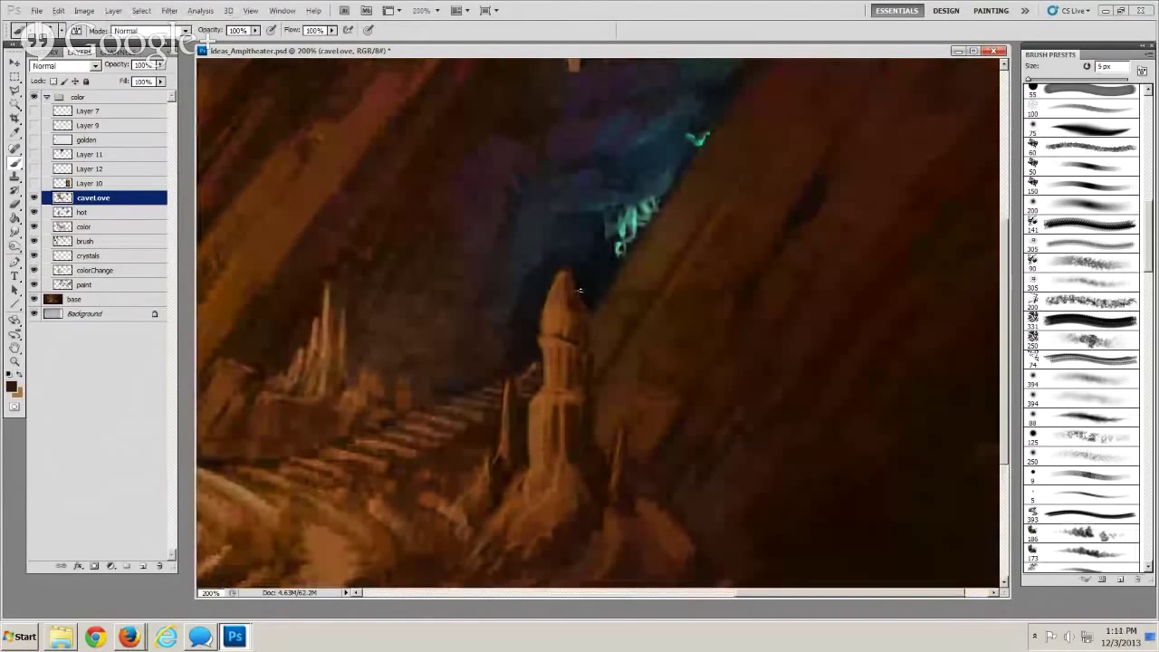
pyautogui.press('[')
pyautogui.keyDown('alt'); pyautogui.click(563, 316); pyautogui.keyUp('alt')
pyautogui.press(']')
pyautogui.press(']')
pyautogui.moveTo(585, 371)
pyautogui.mouseDown()
pyautogui.moveTo(627, 429)
pyautogui.moveTo(603, 346)
pyautogui.moveTo(623, 298)
pyautogui.mouseUp()
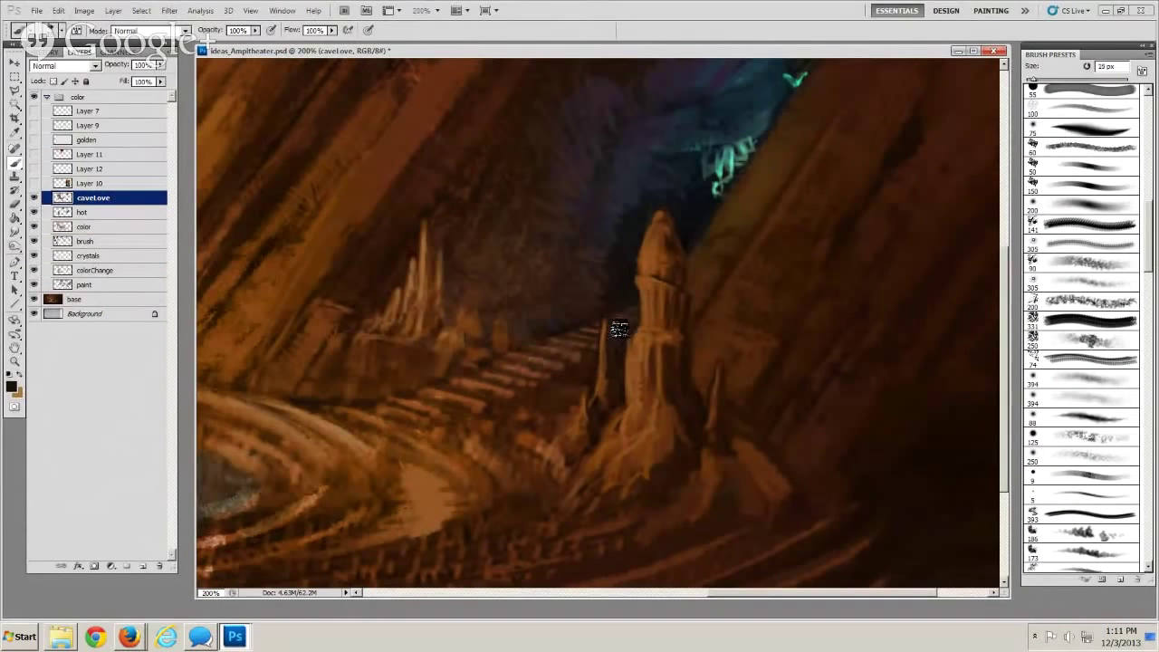
# Refine the lit side of the tall stalagmite's shaft with a sampled brown and a 6 px brush
pyautogui.keyDown('alt'); pyautogui.click(623, 358); pyautogui.keyUp('alt')
pyautogui.press('[')
pyautogui.press('[')
pyautogui.press('[')
pyautogui.press('[')
pyautogui.moveTo(611, 453); pyautogui.dragTo(624, 451)
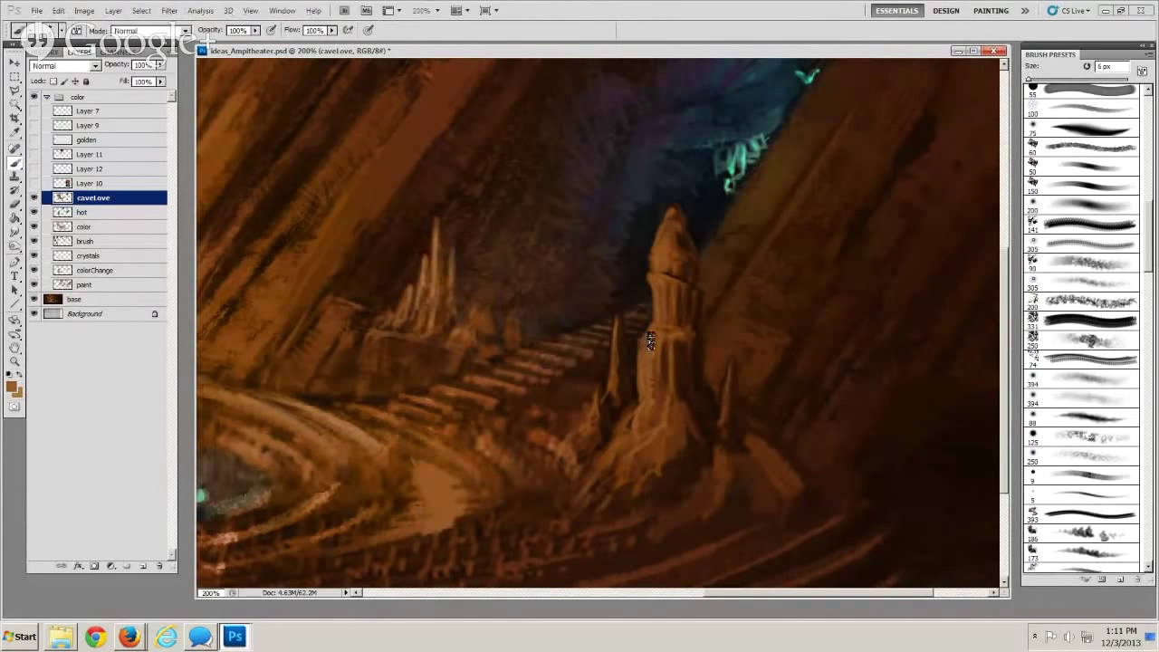
# Add fine highlights down the tall stalagmite's shaft and base, and clean the edge of its tip with the dark background colour
pyautogui.keyDown('alt'); pyautogui.click(350, 429); pyautogui.keyUp('alt')
pyautogui.press('[')
pyautogui.press('[')
pyautogui.press('[')
pyautogui.press(']')
pyautogui.press(']')
pyautogui.press('[')
pyautogui.press(']')
pyautogui.keyDown('alt'); pyautogui.click(673, 212); pyautogui.keyUp('alt')
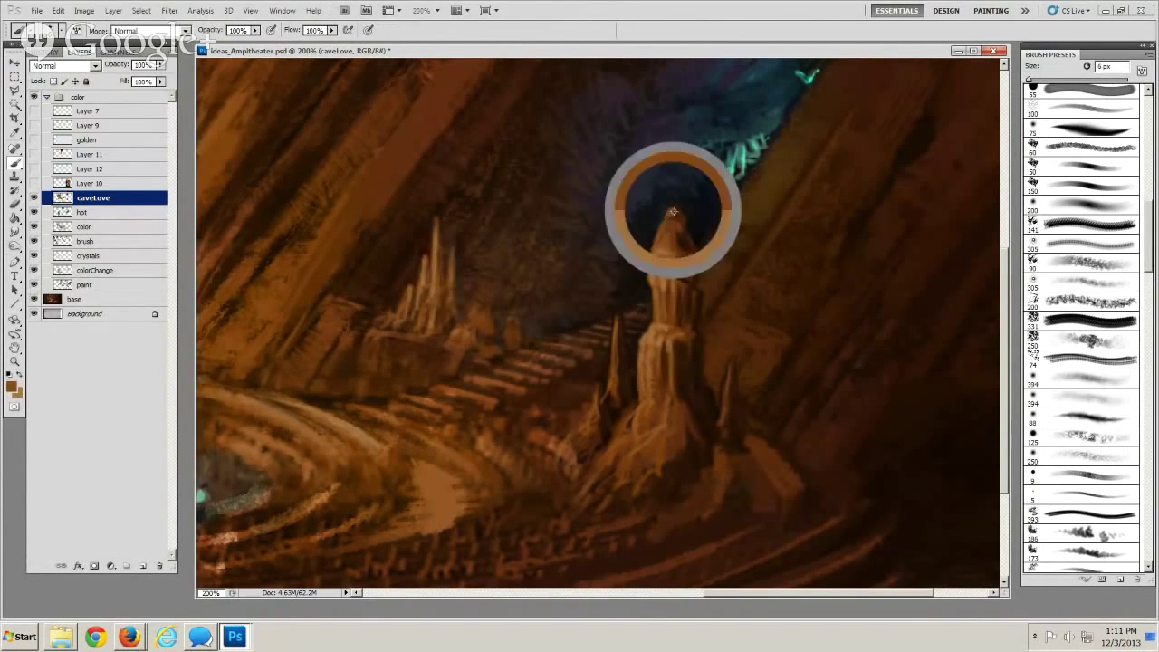
pyautogui.press(']')
pyautogui.keyDown('alt'); pyautogui.click(653, 224); pyautogui.keyUp('alt')
pyautogui.moveTo(662, 219)
pyautogui.mouseDown()
pyautogui.moveTo(660, 229)
pyautogui.moveTo(669, 211)
pyautogui.mouseUp()
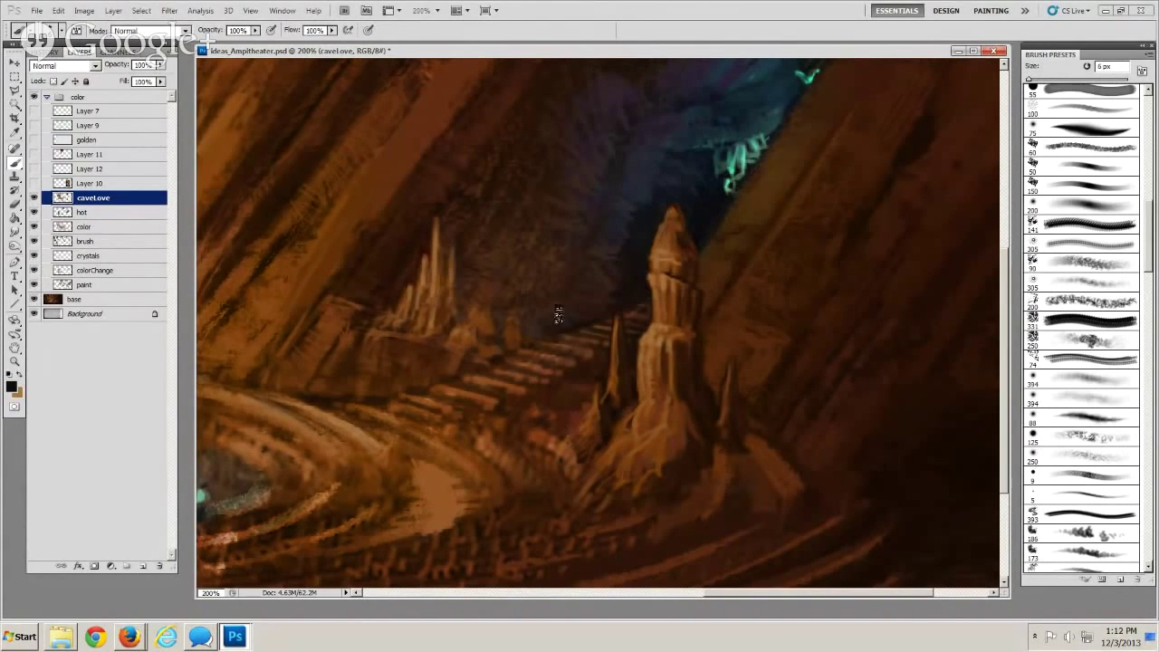
# Darken the crack beneath the tall stalagmite's cap and extend the cap's left edge outward into a ledge
pyautogui.press('z')
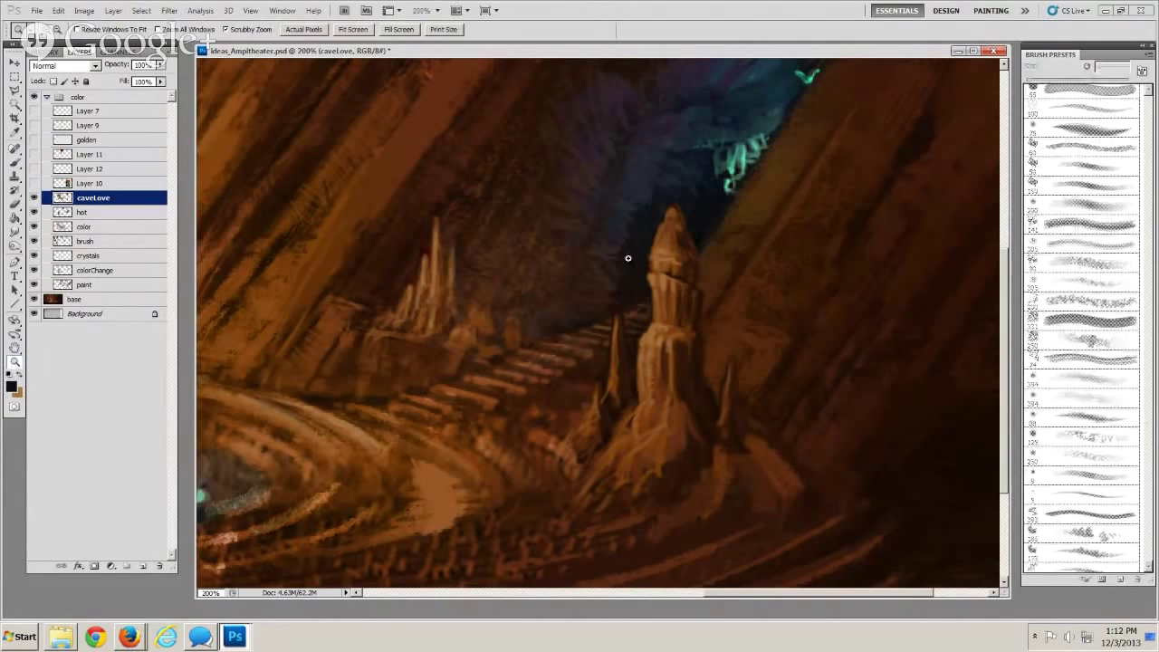
pyautogui.moveTo(629, 254); pyautogui.dragTo(661, 296)
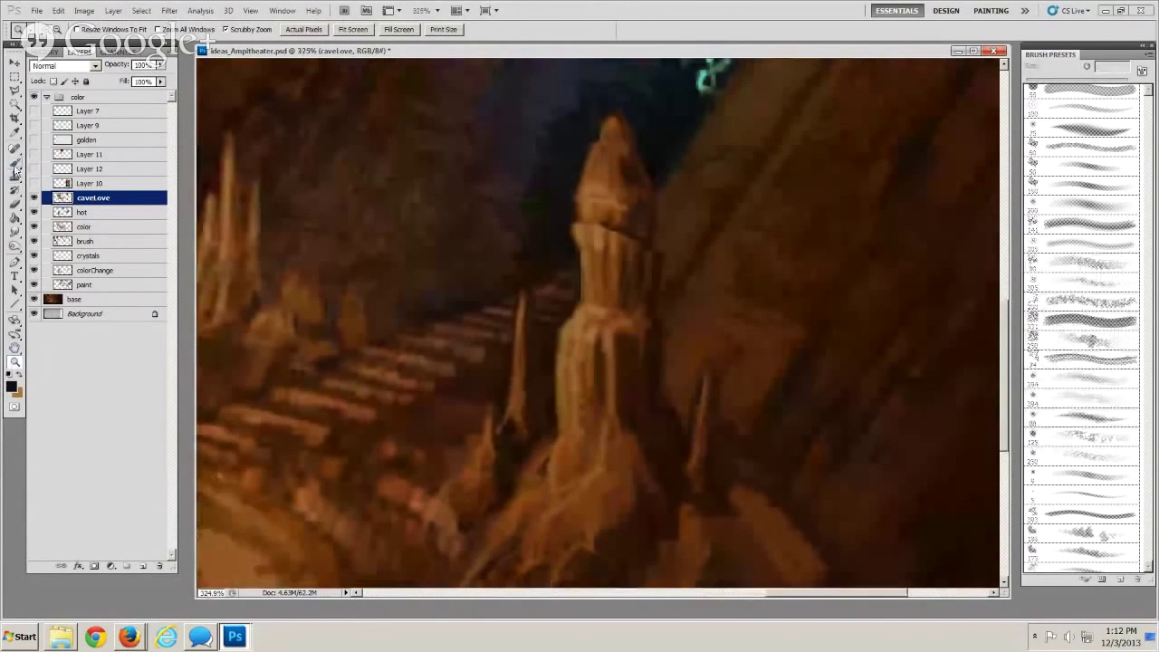
pyautogui.click(14, 165)
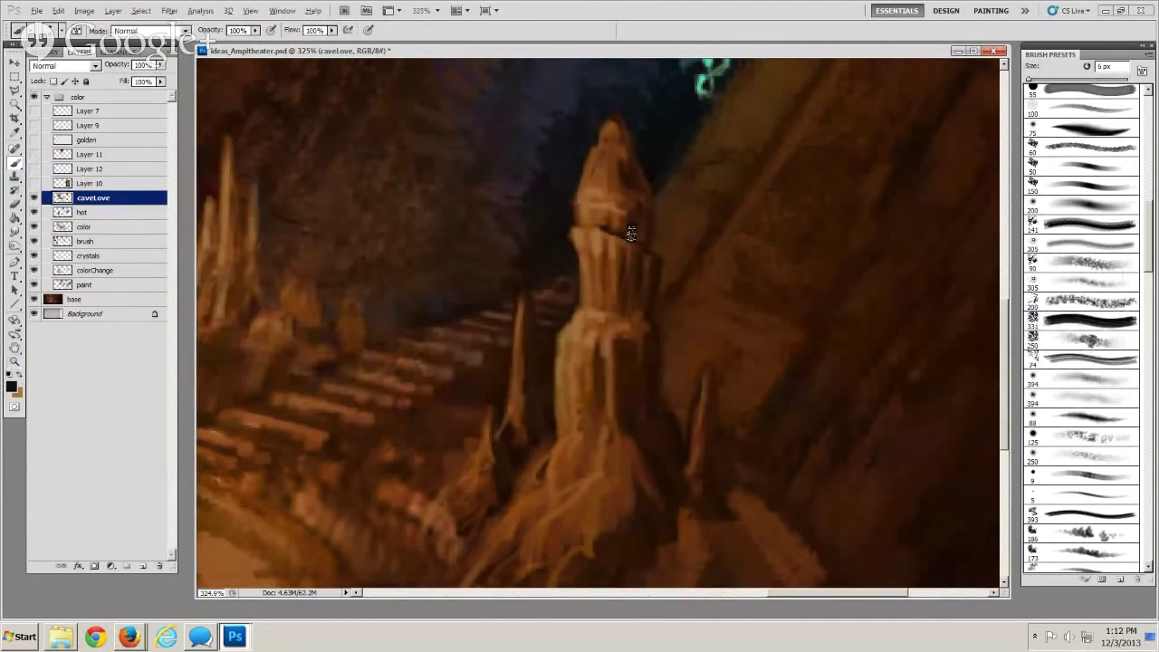
pyautogui.moveTo(623, 237); pyautogui.dragTo(633, 242)
pyautogui.keyDown('alt'); pyautogui.click(575, 198); pyautogui.keyUp('alt')
pyautogui.press(']')
pyautogui.keyDown('alt'); pyautogui.click(563, 214); pyautogui.keyUp('alt')
pyautogui.moveTo(571, 201); pyautogui.dragTo(574, 225)
# Refine the underside of the stalagmite's new ledge with sampled rock and shadow colours
pyautogui.press('[')
pyautogui.press('[')
pyautogui.keyDown('alt'); pyautogui.click(606, 225); pyautogui.keyUp('alt')
pyautogui.press(']')
pyautogui.moveTo(573, 226); pyautogui.dragTo(583, 224)
pyautogui.keyDown('alt'); pyautogui.click(586, 205); pyautogui.keyUp('alt')
pyautogui.keyDown('alt'); pyautogui.click(557, 218); pyautogui.keyUp('alt')
# Build up the left side of the stalagmite's cap above the ledge with sampled browns and a small brush
pyautogui.press('[')
pyautogui.keyDown('alt'); pyautogui.click(614, 177); pyautogui.keyUp('alt')
pyautogui.press('[')
pyautogui.press('[')
pyautogui.press(']')
pyautogui.press(']')
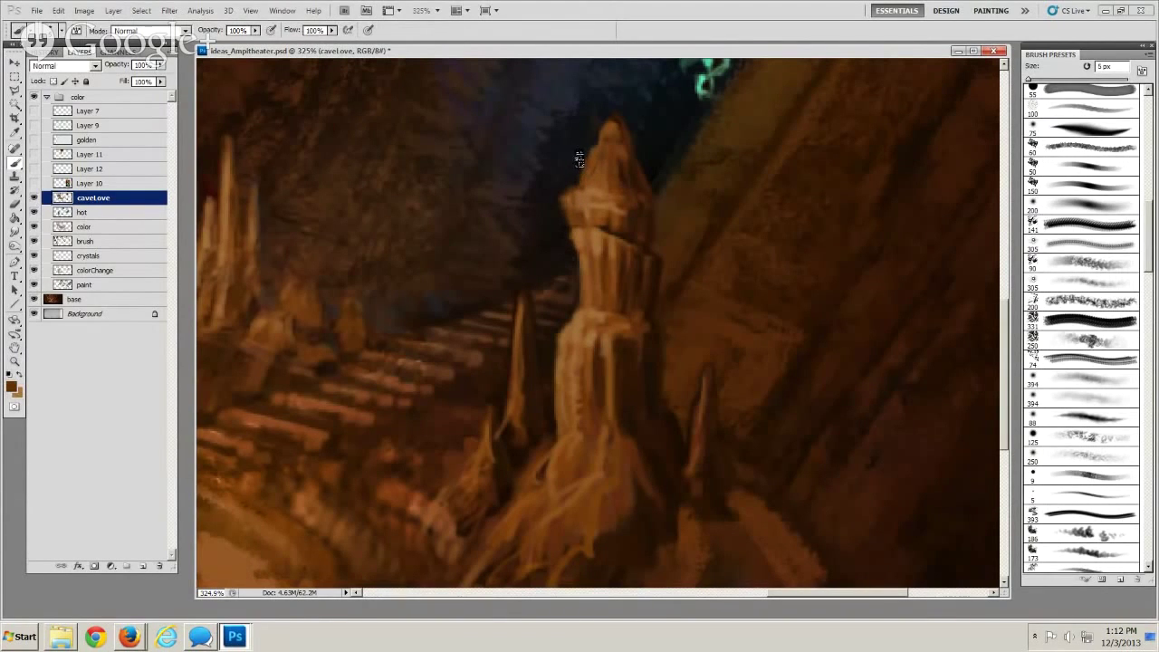
pyautogui.moveTo(582, 161)
pyautogui.mouseDown()
pyautogui.moveTo(592, 186)
pyautogui.moveTo(583, 187)
pyautogui.mouseUp()
pyautogui.keyDown('alt'); pyautogui.click(592, 187); pyautogui.keyUp('alt')
pyautogui.press(']')
pyautogui.keyDown('alt'); pyautogui.click(592, 242); pyautogui.keyUp('alt')
pyautogui.press('[')
pyautogui.click(570, 203)
# Reshape the stalagmite's pointed tip into a stepped, blunt top with sampled browns, and clean up stray paint with the Eraser
pyautogui.keyDown('alt'); pyautogui.click(591, 184); pyautogui.keyUp('alt')
pyautogui.press(']')
pyautogui.press(']')
pyautogui.keyDown('alt'); pyautogui.click(607, 132); pyautogui.keyUp('alt')
pyautogui.moveTo(600, 130); pyautogui.dragTo(592, 145)
pyautogui.keyDown('alt'); pyautogui.click(593, 147); pyautogui.keyUp('alt')
pyautogui.click(623, 133)
pyautogui.press('[')
pyautogui.moveTo(595, 135)
pyautogui.mouseDown()
pyautogui.moveTo(586, 184)
pyautogui.moveTo(600, 133)
pyautogui.mouseUp()
pyautogui.keyDown('alt'); pyautogui.click(605, 131); pyautogui.keyUp('alt')
pyautogui.keyDown('alt'); pyautogui.click(598, 140); pyautogui.keyUp('alt')
pyautogui.press('[')
pyautogui.press('e')
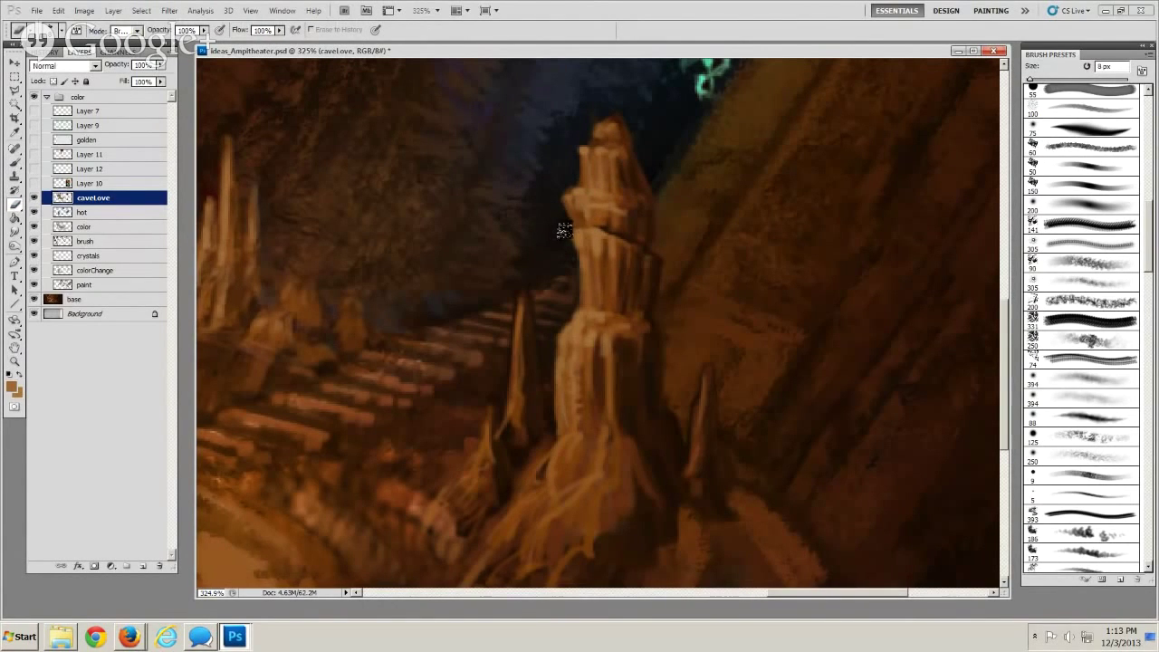
pyautogui.moveTo(598, 426)
pyautogui.mouseDown()
pyautogui.moveTo(588, 415)
pyautogui.moveTo(597, 435)
pyautogui.mouseUp()
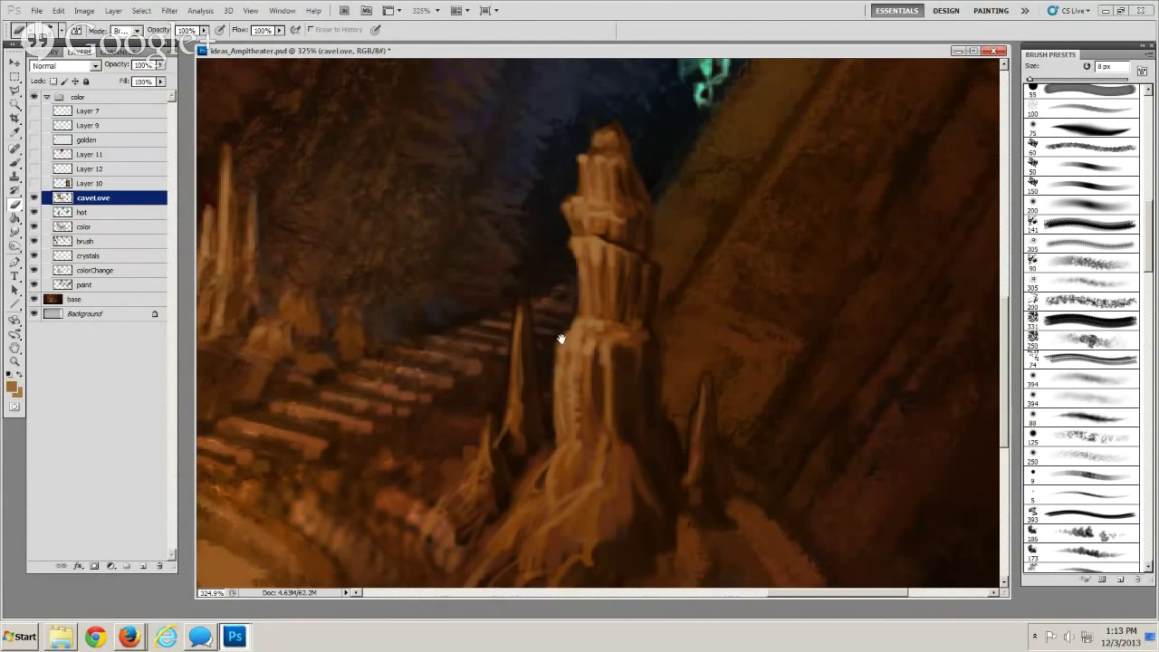
# Paint a brown highlight on the thin spire left of the tall stalagmite with a fine brush
pyautogui.moveTo(561, 339); pyautogui.dragTo(566, 282)
pyautogui.click(15, 165)
pyautogui.moveTo(557, 349); pyautogui.dragTo(565, 385)
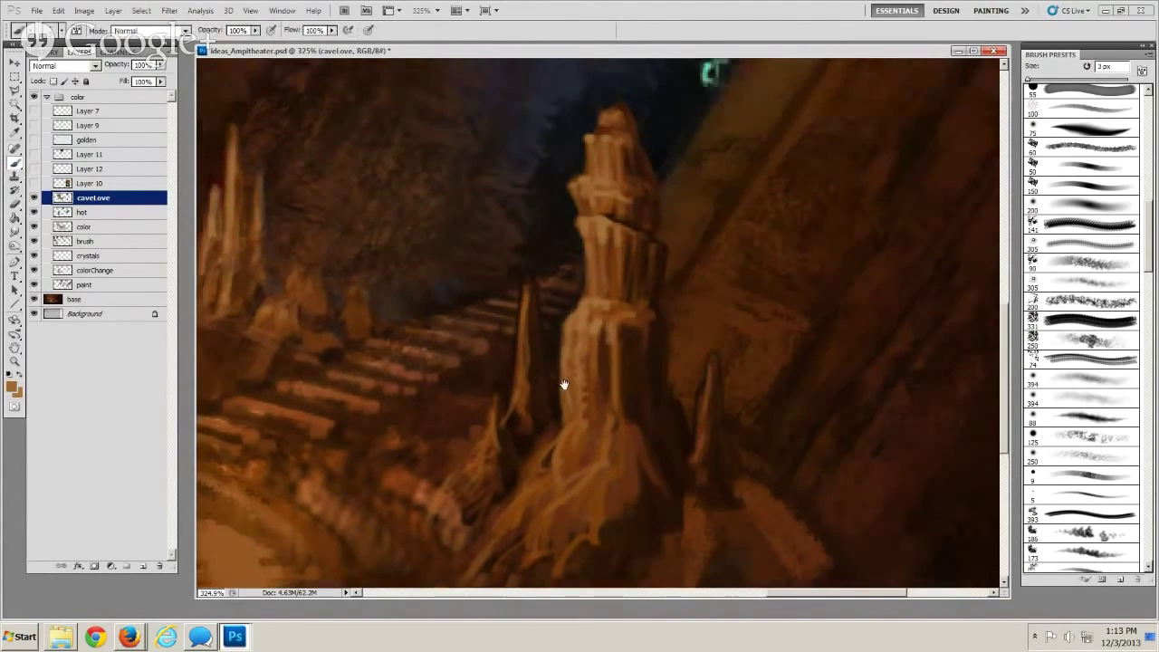
pyautogui.moveTo(527, 290); pyautogui.dragTo(522, 326)
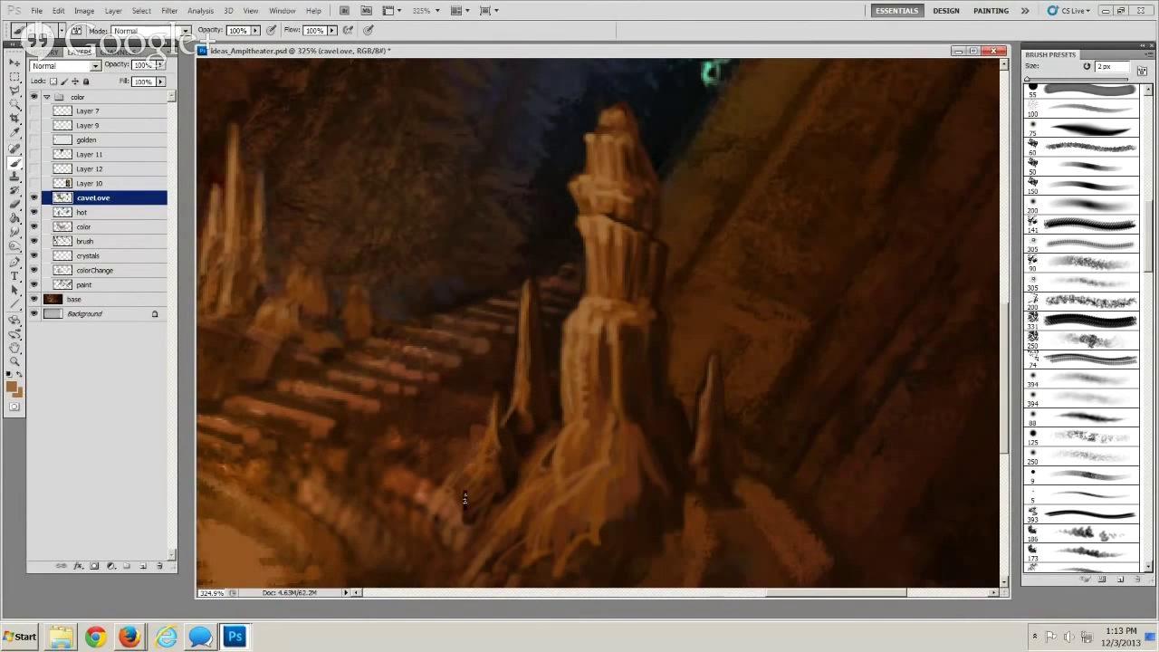
# Shade the folds of the tall stalagmite's lower shaft and base with sampled dark browns and a 3 px brush
pyautogui.moveTo(474, 513); pyautogui.dragTo(541, 414)
pyautogui.moveTo(621, 388); pyautogui.dragTo(625, 313)
pyautogui.keyDown('alt'); pyautogui.click(641, 326); pyautogui.keyUp('alt')
pyautogui.press(']')
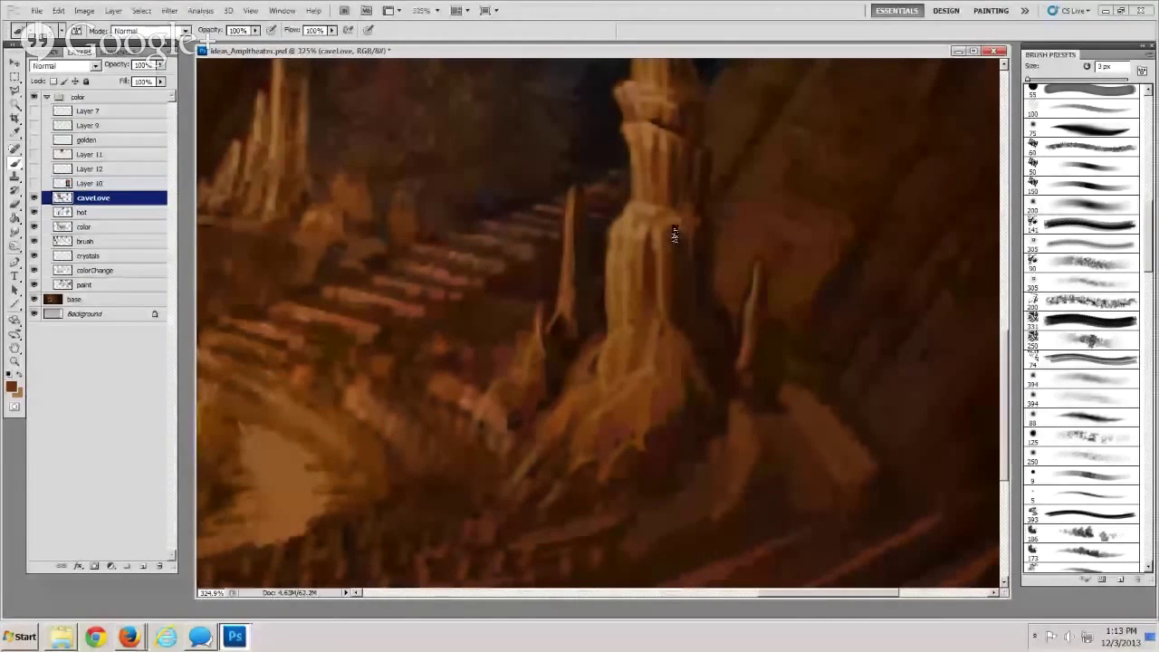
pyautogui.press('[')
pyautogui.moveTo(613, 369); pyautogui.dragTo(644, 334)
pyautogui.press(']')
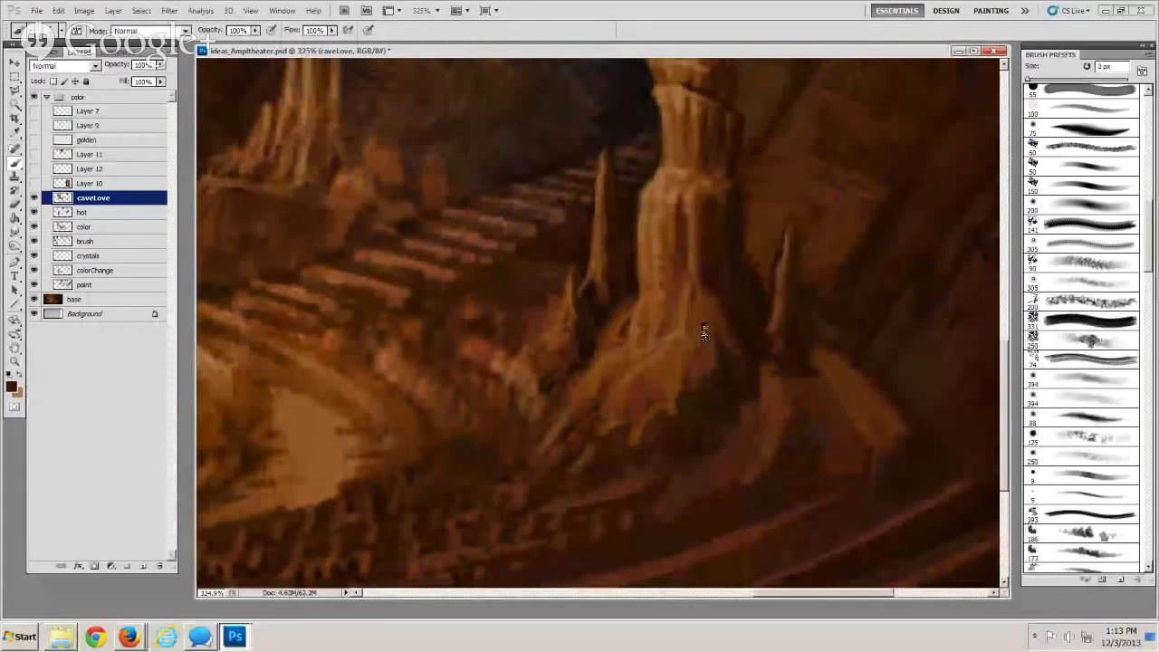
pyautogui.moveTo(714, 452); pyautogui.dragTo(704, 440)
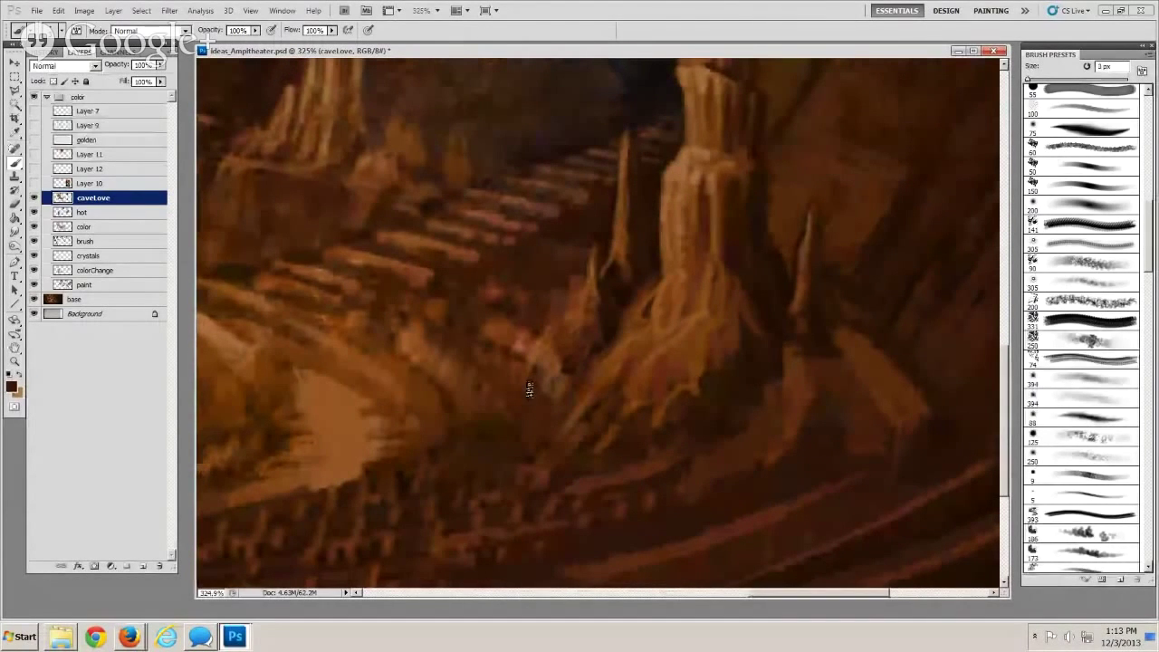
# Touch up the rocky ground left of the stalagmite's base with a sampled reddish brown and a 3 px brush
pyautogui.keyDown('alt'); pyautogui.click(633, 344); pyautogui.keyUp('alt')
pyautogui.press('[')
pyautogui.press('[')
pyautogui.press(']')
pyautogui.press(']')
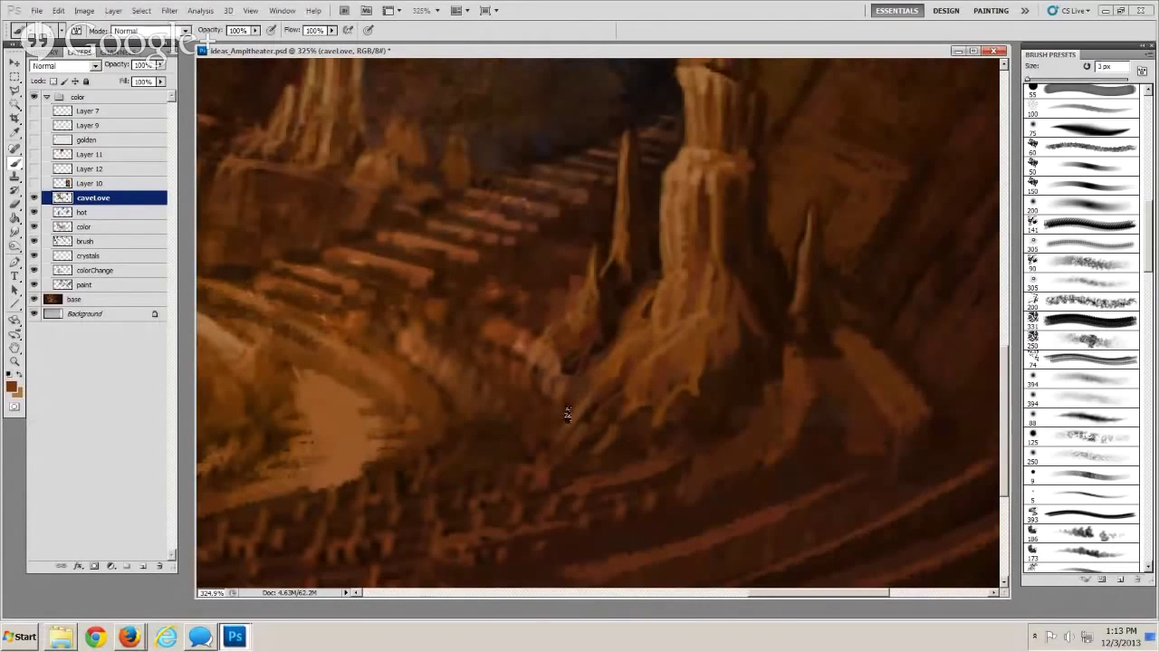
# Paint a dark break across the upper curved bench row of the amphitheater with a sampled colour
pyautogui.press(']')
pyautogui.press(']')
pyautogui.moveTo(465, 371); pyautogui.dragTo(649, 422)
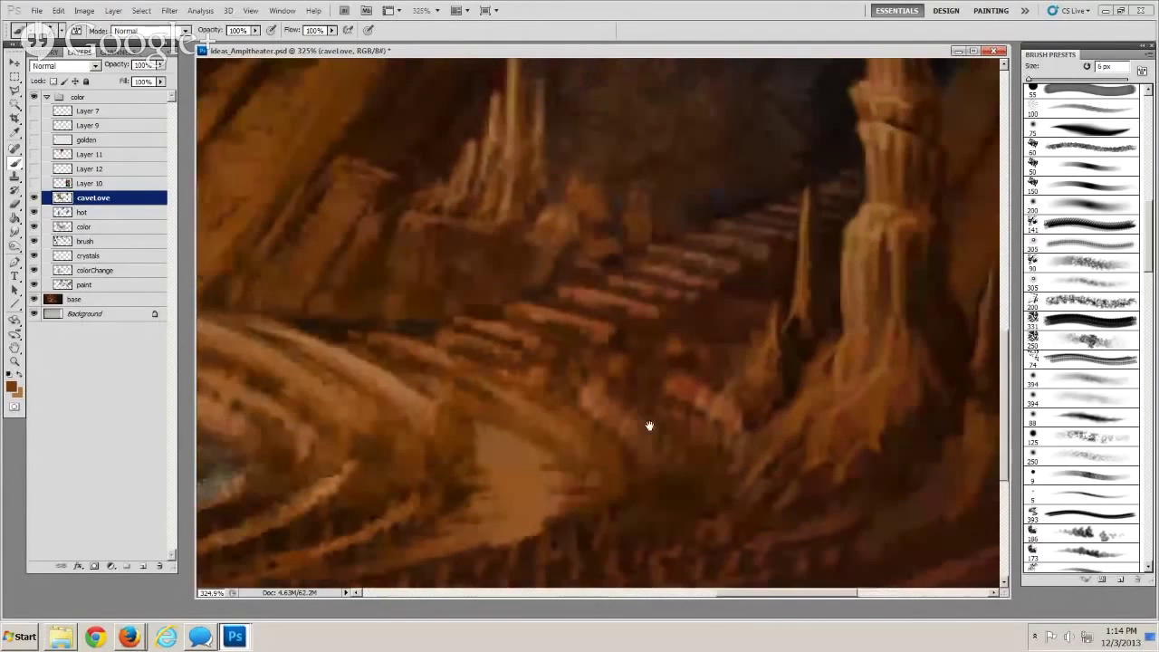
pyautogui.moveTo(487, 365)
pyautogui.mouseDown()
pyautogui.moveTo(679, 358)
pyautogui.moveTo(642, 384)
pyautogui.mouseUp()
pyautogui.press(']')
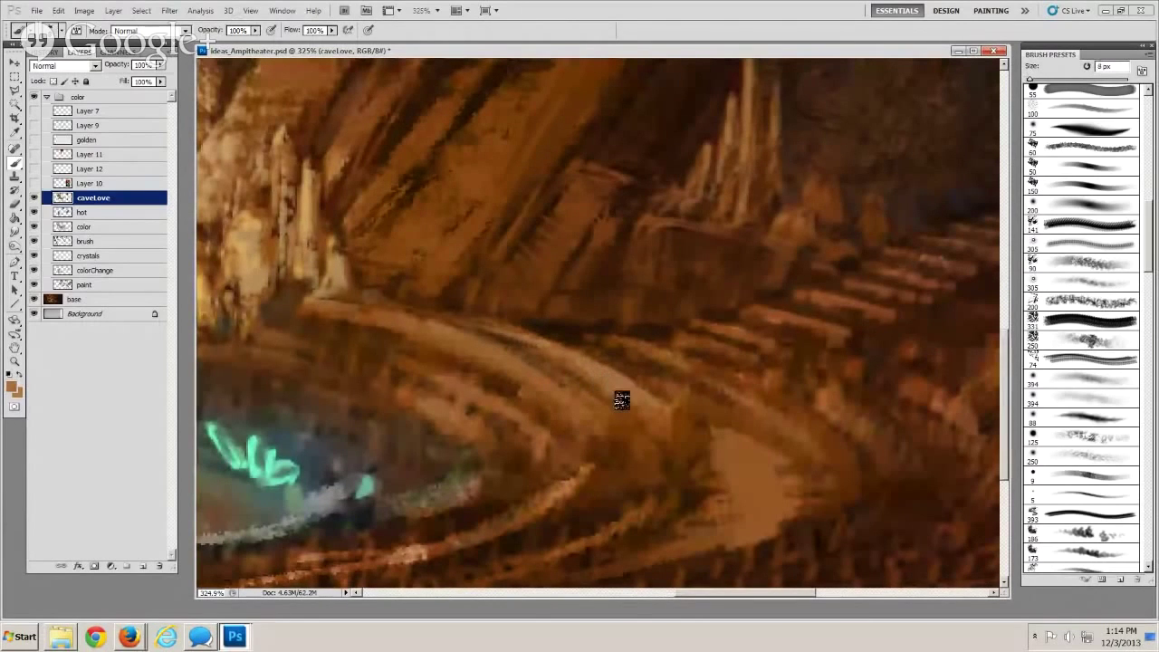
pyautogui.press(']')
pyautogui.keyDown('alt'); pyautogui.click(560, 338); pyautogui.keyUp('alt')
pyautogui.press('[')
pyautogui.press('[')
pyautogui.press('[')
pyautogui.moveTo(556, 346); pyautogui.dragTo(543, 373)
# Deepen the dark break across the upper curved bench row with a sampled dark brown and a 7 px brush
pyautogui.press(']')
pyautogui.press(']')
pyautogui.keyDown('alt'); pyautogui.click(534, 319); pyautogui.keyUp('alt')
pyautogui.press('[')
pyautogui.press(']')
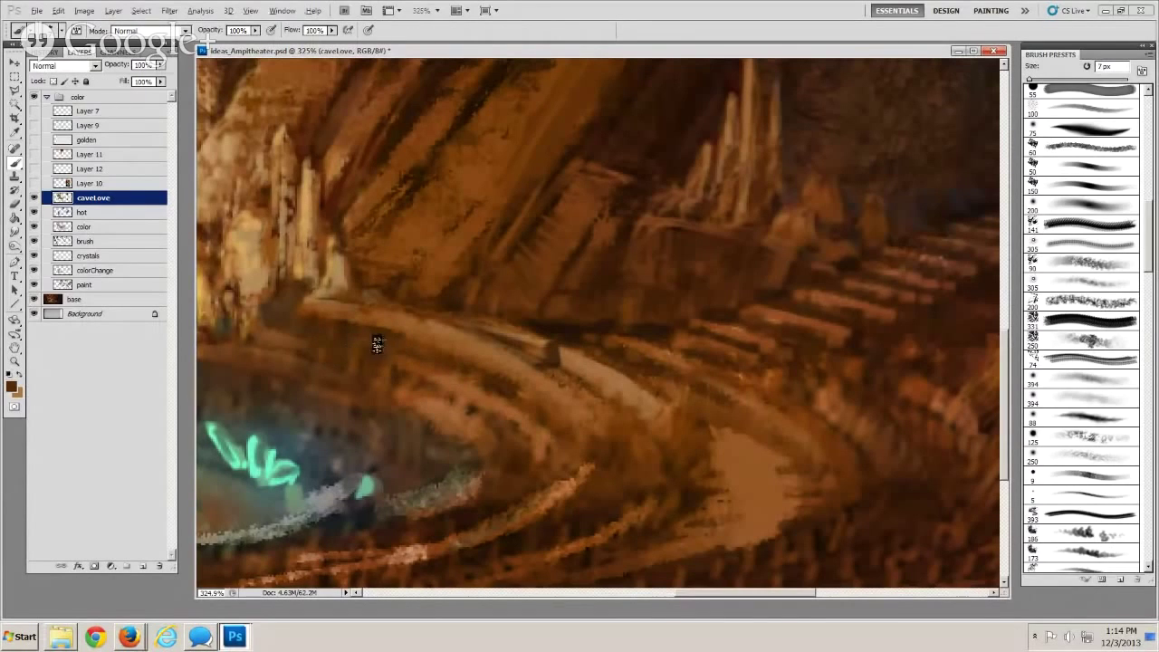
# Paint dark brown shading over the far stretch of the upper curved bench row, near the small stalagmites, with an enlarged brush
pyautogui.press(']')
pyautogui.press(']')
pyautogui.press(']')
pyautogui.press(']')
pyautogui.press(']')
pyautogui.press(']')
pyautogui.moveTo(512, 357); pyautogui.dragTo(334, 311)
pyautogui.press('[')
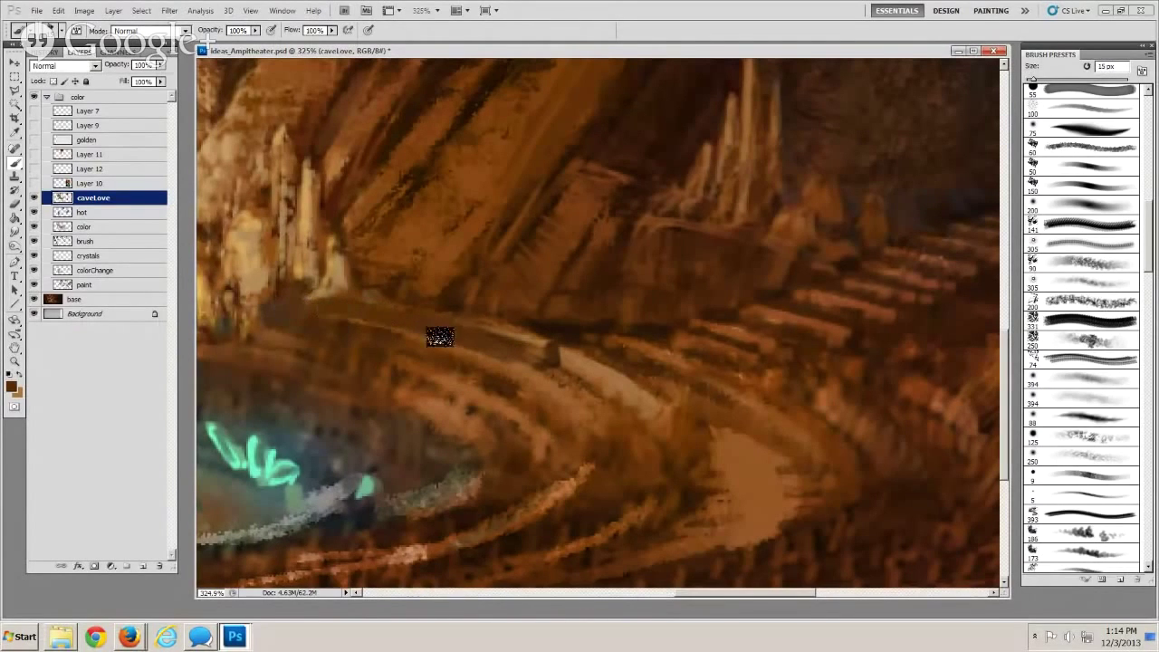
# Draw thin orange-brown edge lines along the shaded upper bench row with a 3 px brush
pyautogui.press('[')
pyautogui.press('[')
pyautogui.press('[')
pyautogui.press('[')
pyautogui.press('[')
pyautogui.press('[')
pyautogui.press('[')
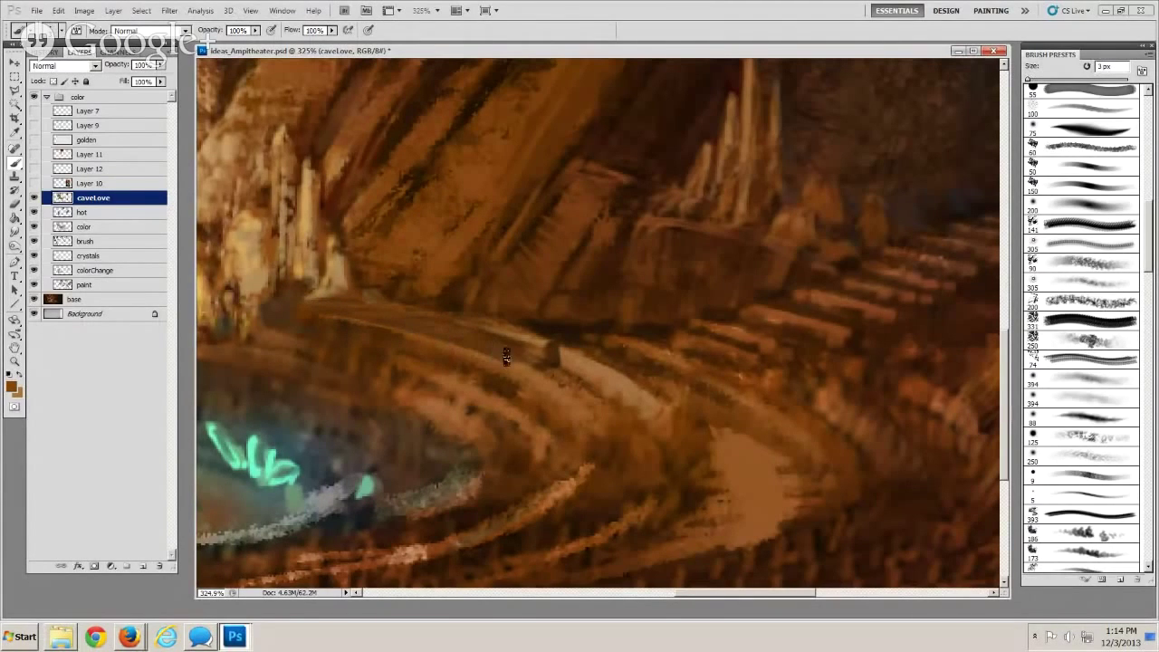
# Spread the base of the small stalagmite beside the upper bench row onto the ground, using a sampled colour and a brush up to 8 px
pyautogui.moveTo(400, 428); pyautogui.dragTo(457, 426)
pyautogui.moveTo(331, 301); pyautogui.dragTo(445, 337)
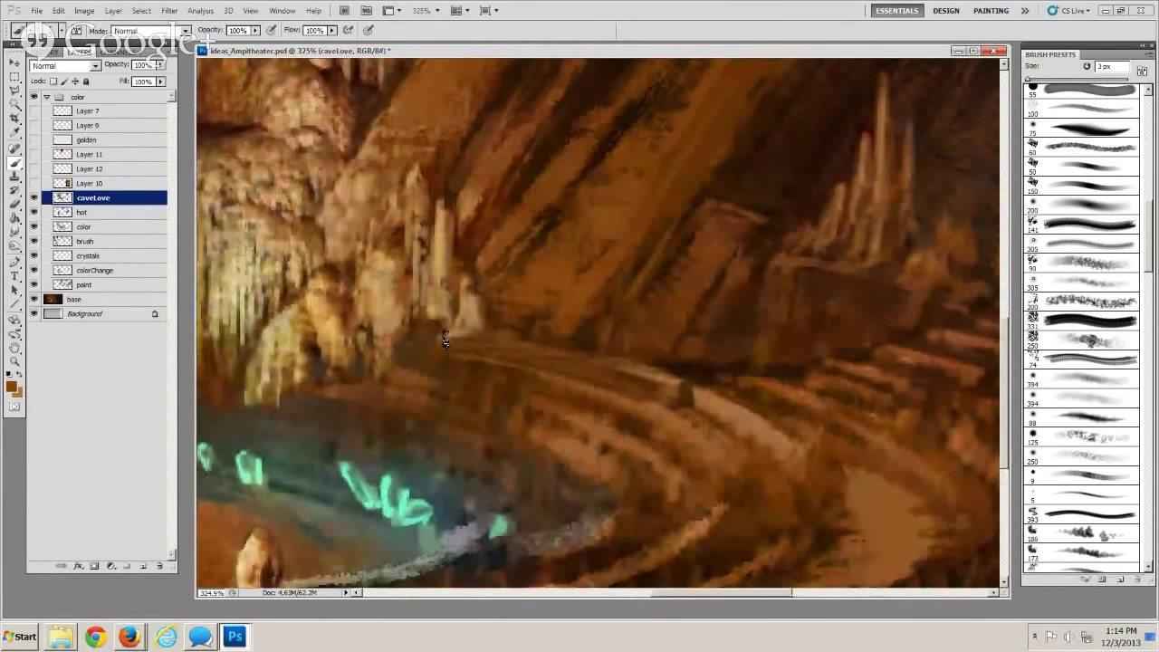
pyautogui.keyDown('alt'); pyautogui.click(444, 341); pyautogui.keyUp('alt')
pyautogui.press(']')
pyautogui.press(']')
pyautogui.press(']')
pyautogui.press(']')
pyautogui.press(']')
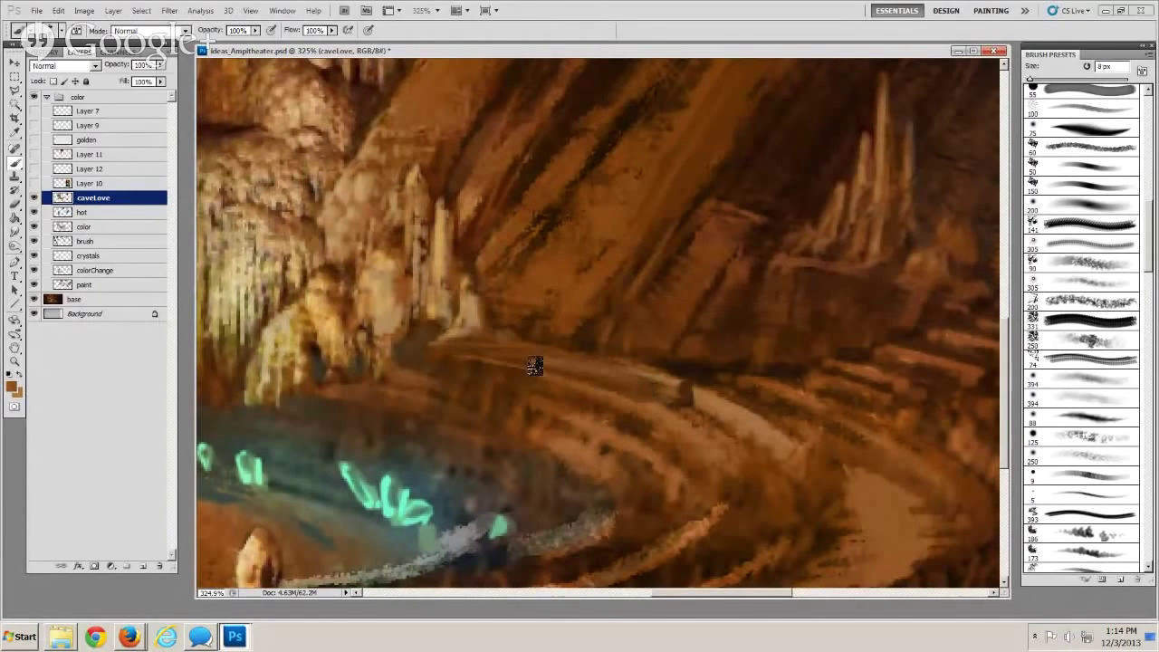
# Repaint the upper bench row beside the small stalagmite with sampled browns and a 6 px brush
pyautogui.press('[')
pyautogui.keyDown('alt'); pyautogui.click(513, 366); pyautogui.keyUp('alt')
pyautogui.moveTo(526, 364); pyautogui.dragTo(588, 377)
pyautogui.keyDown('alt'); pyautogui.click(522, 326); pyautogui.keyUp('alt')
pyautogui.press(']')
pyautogui.press(']')
pyautogui.press('[')
pyautogui.press('[')
pyautogui.press('[')
pyautogui.press('[')
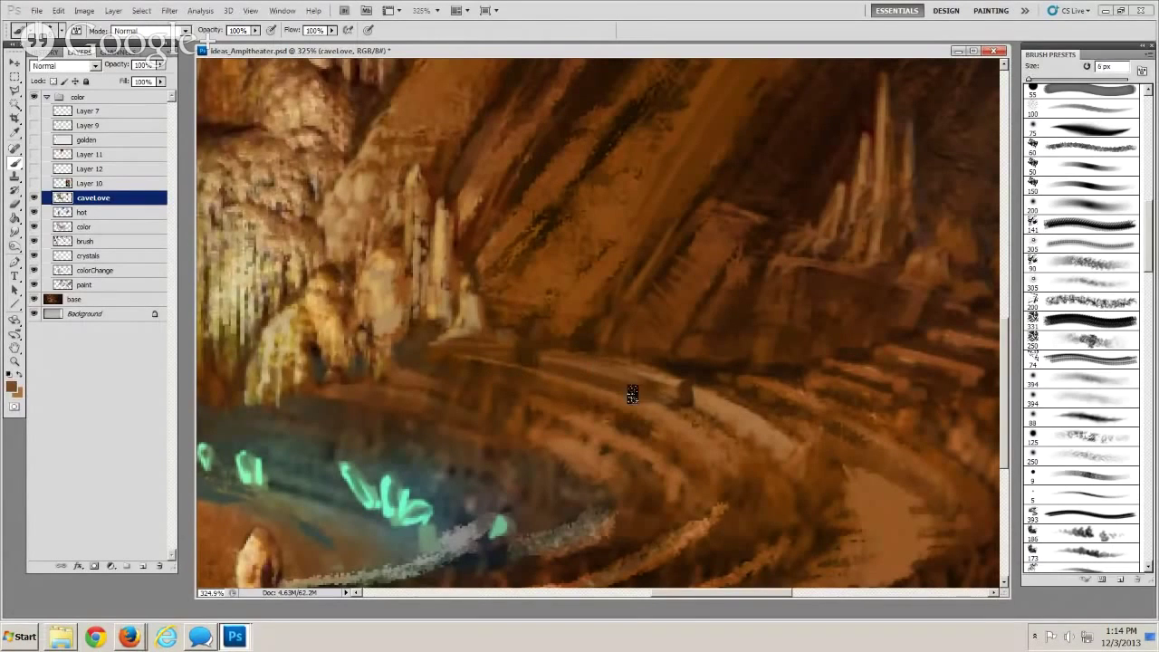
# Fill the upper bench row's top surface up to the dark break with smooth brown, using 10 to 15 px brush sizes
pyautogui.press(']')
pyautogui.press(']')
pyautogui.press(']')
pyautogui.press(']')
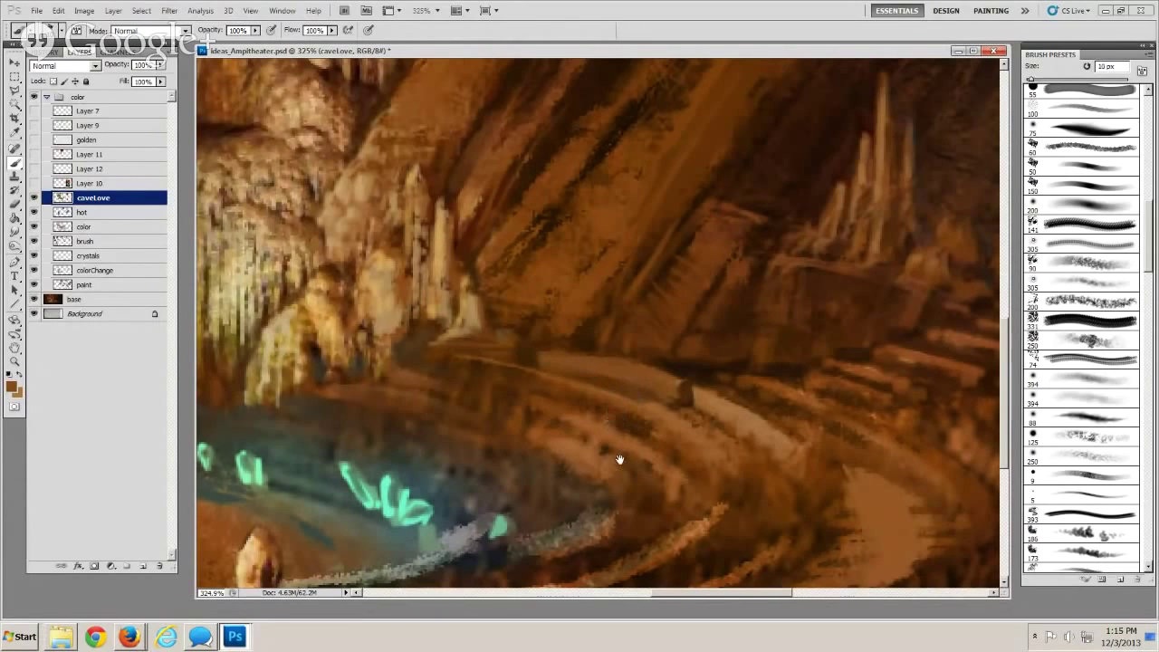
pyautogui.moveTo(619, 459); pyautogui.dragTo(512, 433)
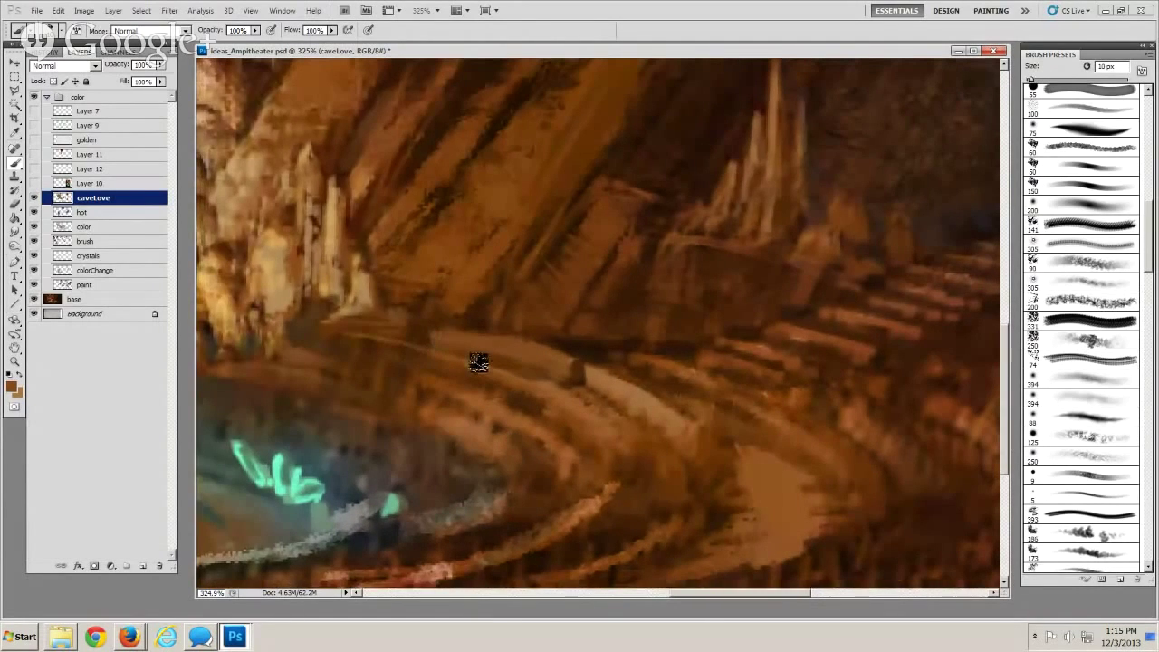
pyautogui.press(']')
pyautogui.press(']')
pyautogui.moveTo(426, 344); pyautogui.dragTo(584, 374)
pyautogui.press('[')
pyautogui.press('[')
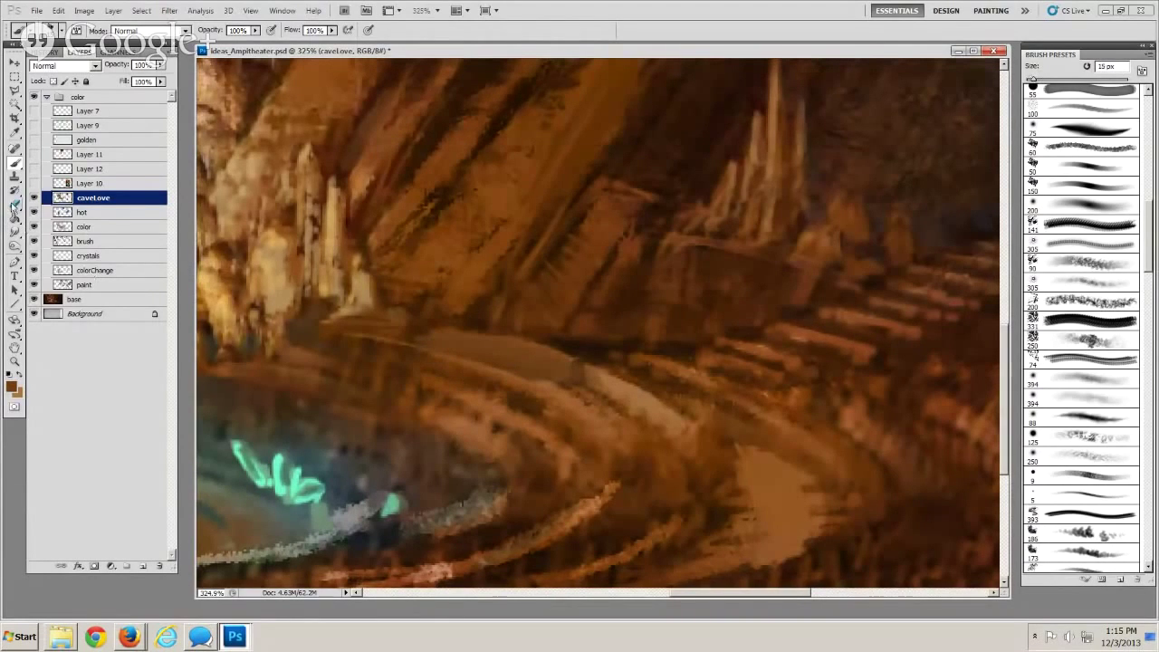
# Erase the repainted strokes and the dark break along the upper curved bench row with a 25 px eraser
pyautogui.click(15, 206)
pyautogui.press(']')
pyautogui.press(']')
pyautogui.press(']')
pyautogui.hotkey('ctrl', 'z')
pyautogui.moveTo(486, 346); pyautogui.dragTo(660, 411)
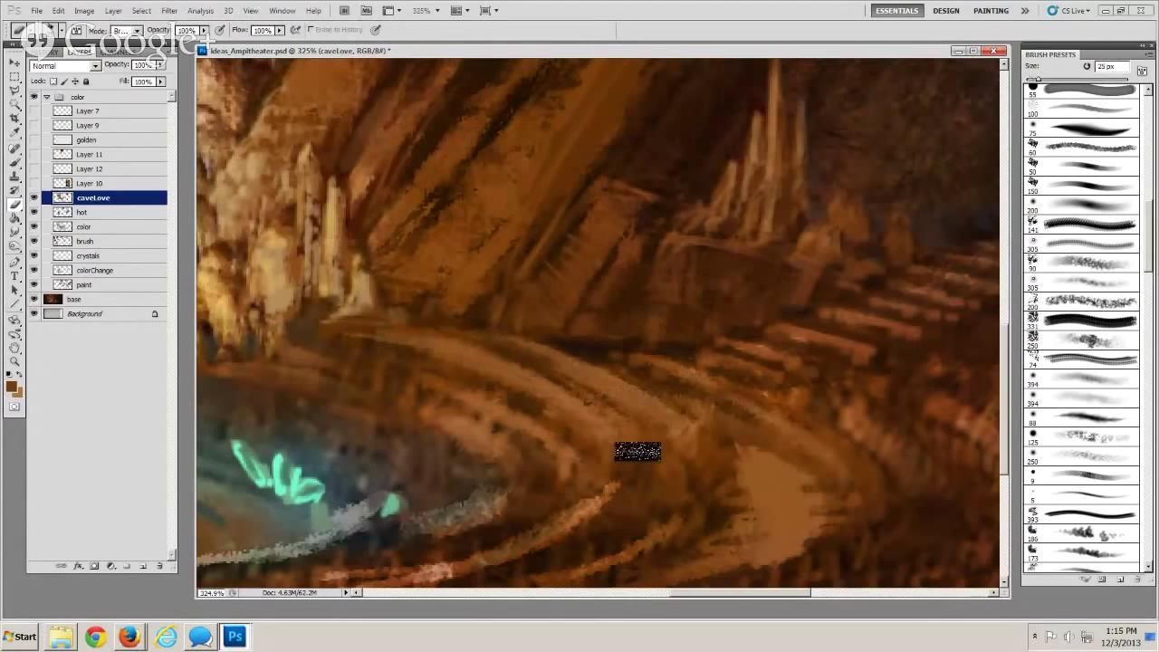
# Review the bench rows and the overall cave composition at reduced magnification
pyautogui.moveTo(639, 479); pyautogui.dragTo(552, 416)
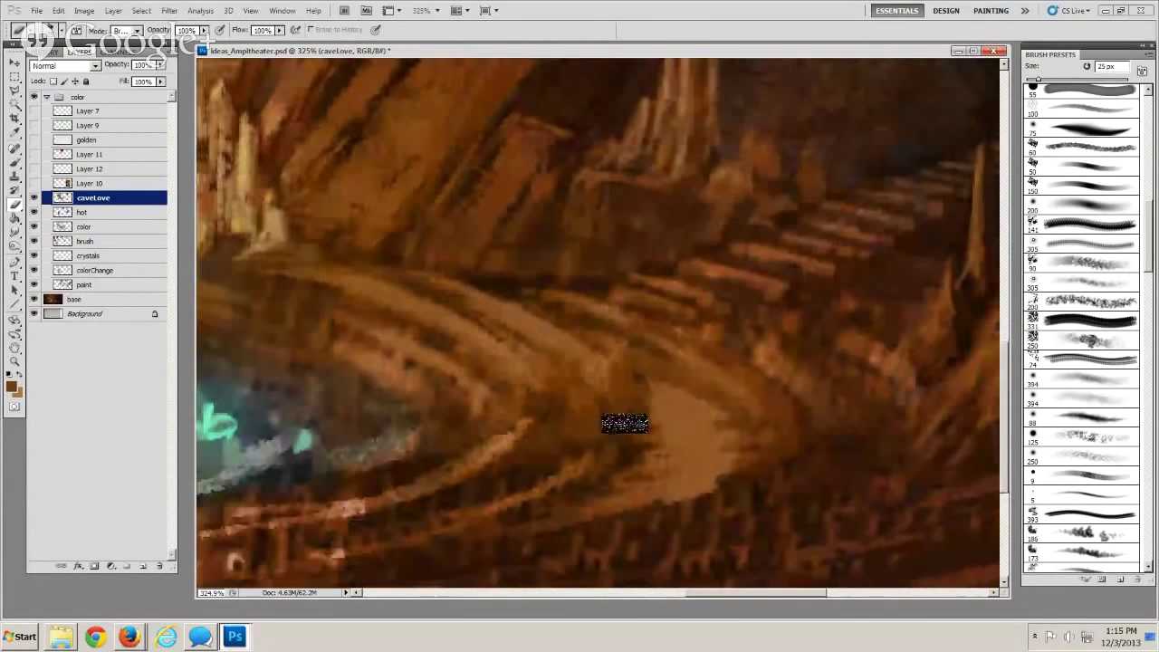
pyautogui.press('z')
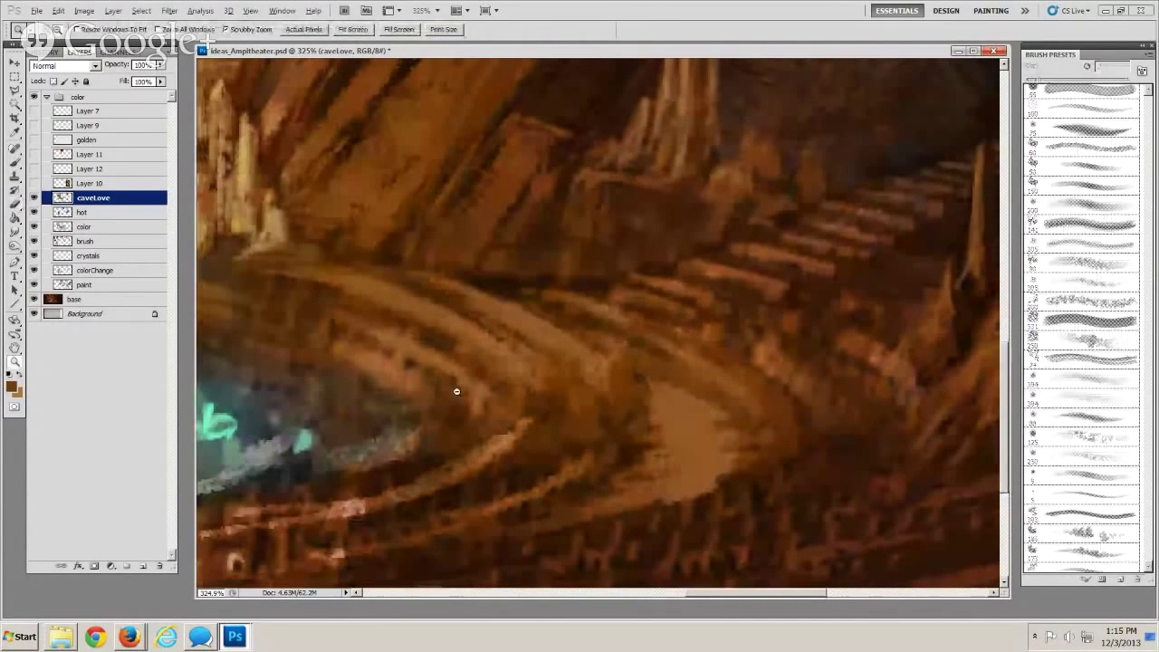
pyautogui.keyDown('alt'); pyautogui.click(456, 391); pyautogui.keyUp('alt')
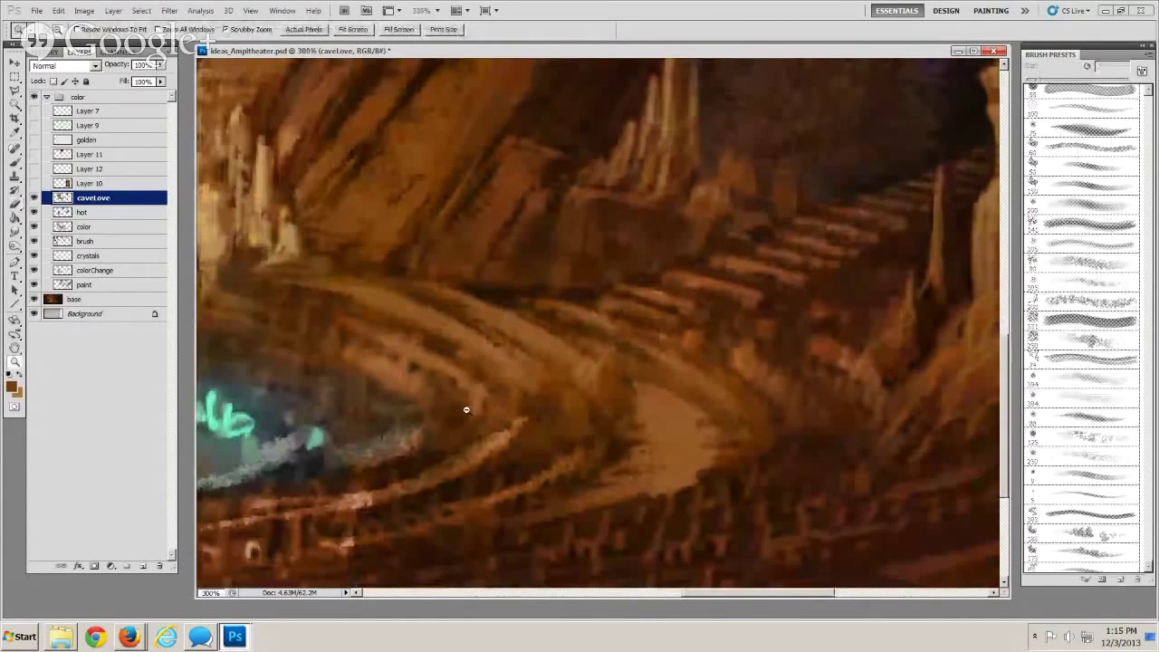
pyautogui.keyDown('alt'); pyautogui.click(466, 410); pyautogui.keyUp('alt')
pyautogui.keyDown('alt'); pyautogui.click(469, 420); pyautogui.keyUp('alt')
pyautogui.keyDown('alt'); pyautogui.click(473, 431); pyautogui.keyUp('alt')
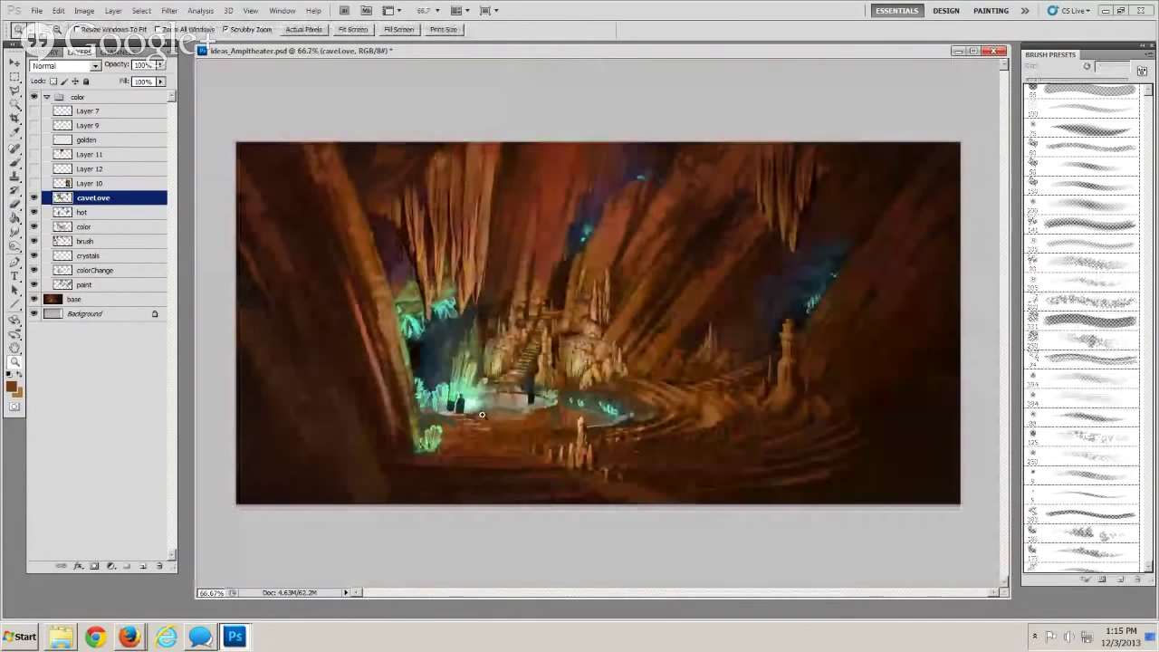
pyautogui.keyDown('alt'); pyautogui.click(593, 351); pyautogui.keyUp('alt')
pyautogui.keyDown('alt'); pyautogui.click(596, 371); pyautogui.keyUp('alt')
# Select the upper part of the tall stalagmite and its immediate surroundings with a freehand lasso outline
pyautogui.click(644, 307)
pyautogui.click(645, 307)
pyautogui.click(644, 307)
pyautogui.click(663, 326)
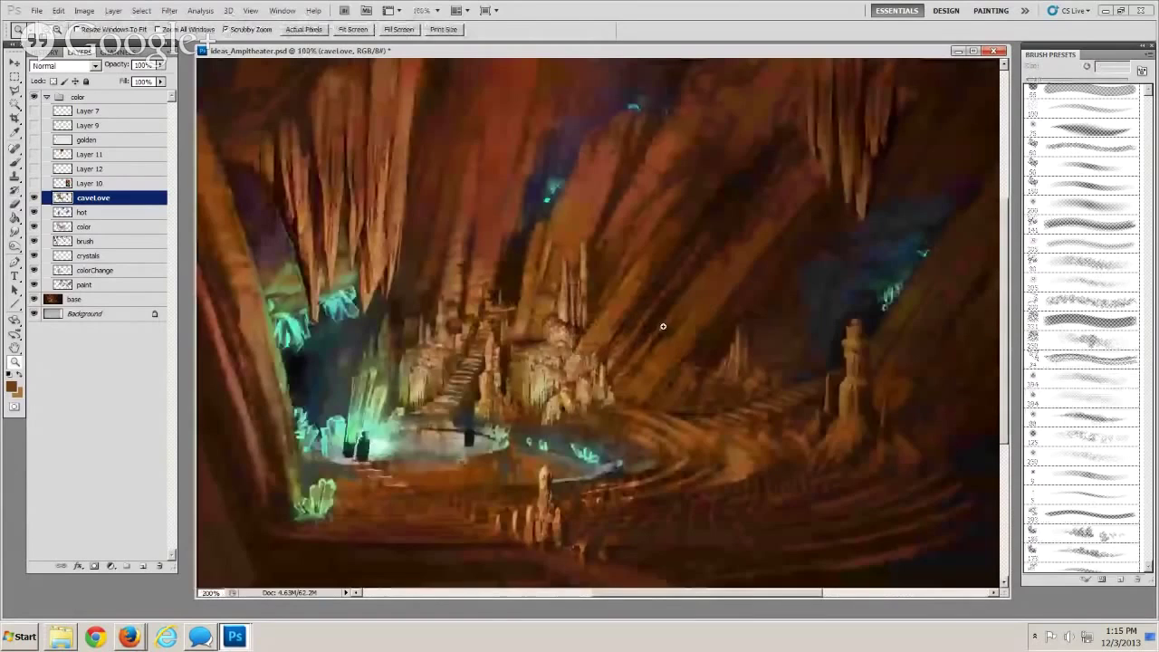
pyautogui.moveTo(663, 326); pyautogui.dragTo(339, 414)
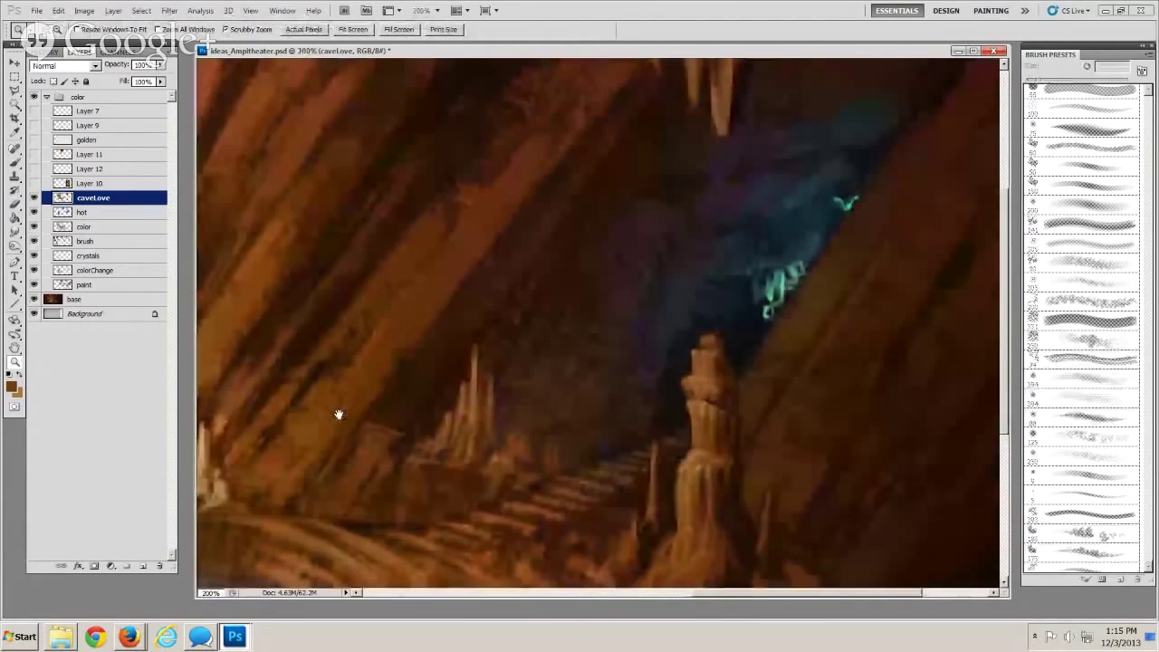
pyautogui.click(15, 92)
pyautogui.moveTo(676, 439)
pyautogui.mouseDown()
pyautogui.moveTo(697, 328)
pyautogui.moveTo(730, 321)
pyautogui.mouseUp()
pyautogui.moveTo(751, 460); pyautogui.dragTo(679, 465)
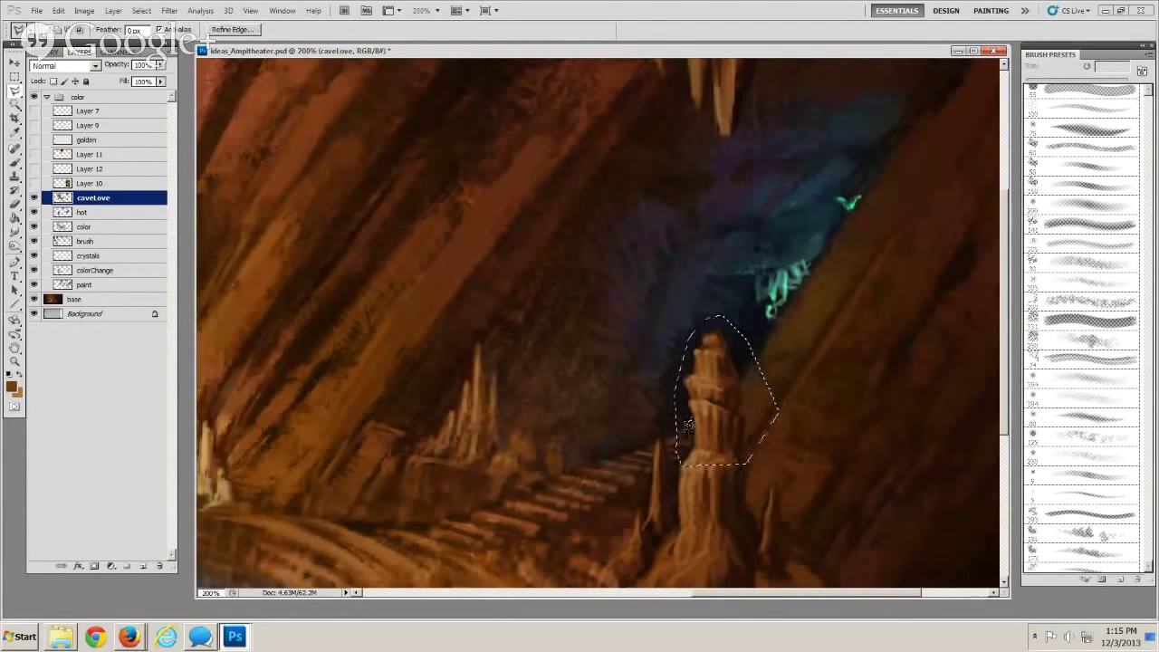
# Shade the selected area around the tall stalagmite's top with a dark colour, using the 200 px soft brush preset reduced to 50 px
pyautogui.press('b')
pyautogui.click(1082, 206)
pyautogui.press('[')
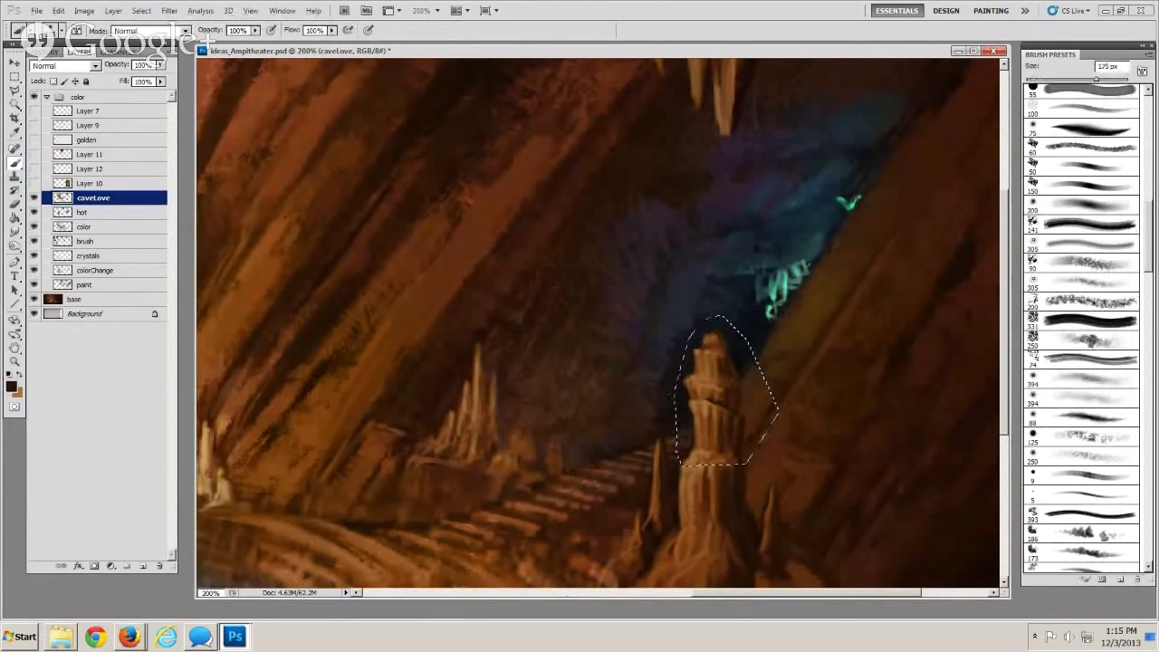
pyautogui.press('[')
pyautogui.press('[')
pyautogui.press('[')
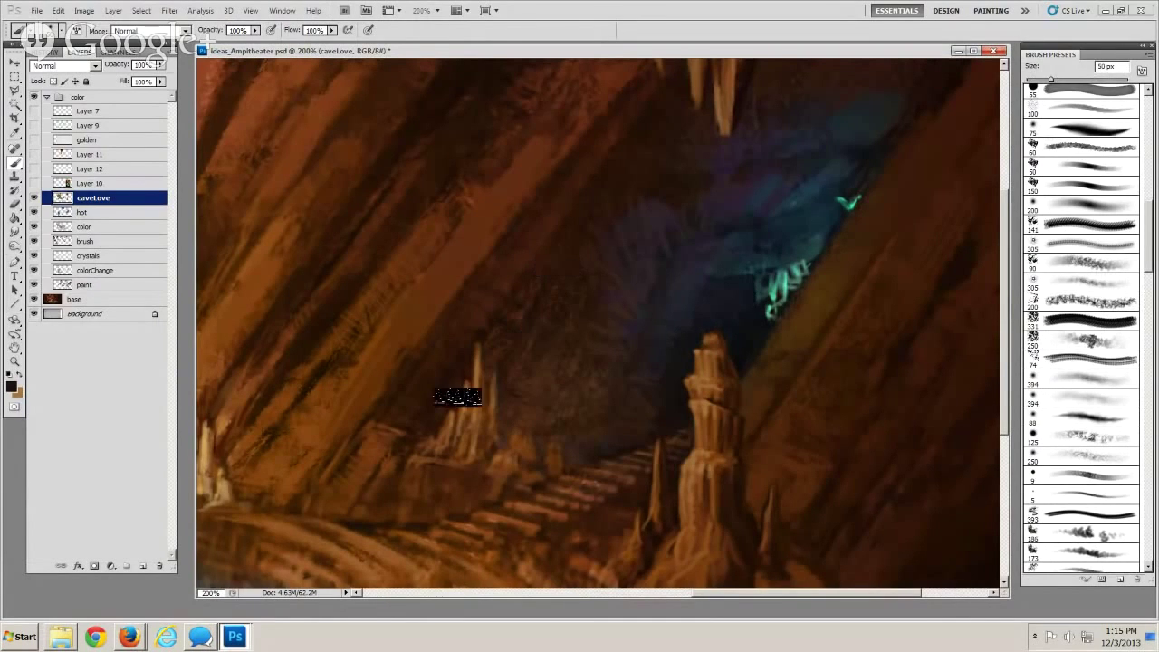
# Review the whole painting at small scale and examine the hanging stalactites above the blue cave opening
pyautogui.click(16, 360)
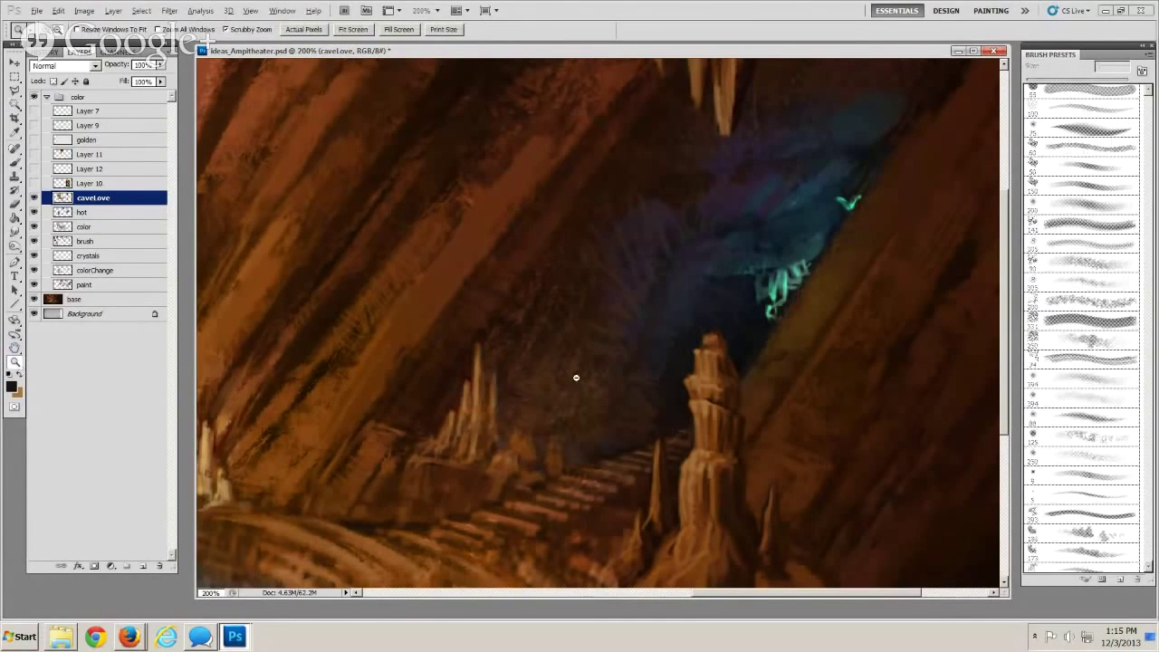
pyautogui.keyDown('alt'); pyautogui.click(577, 384); pyautogui.keyUp('alt')
pyautogui.keyDown('alt'); pyautogui.click(584, 407); pyautogui.keyUp('alt')
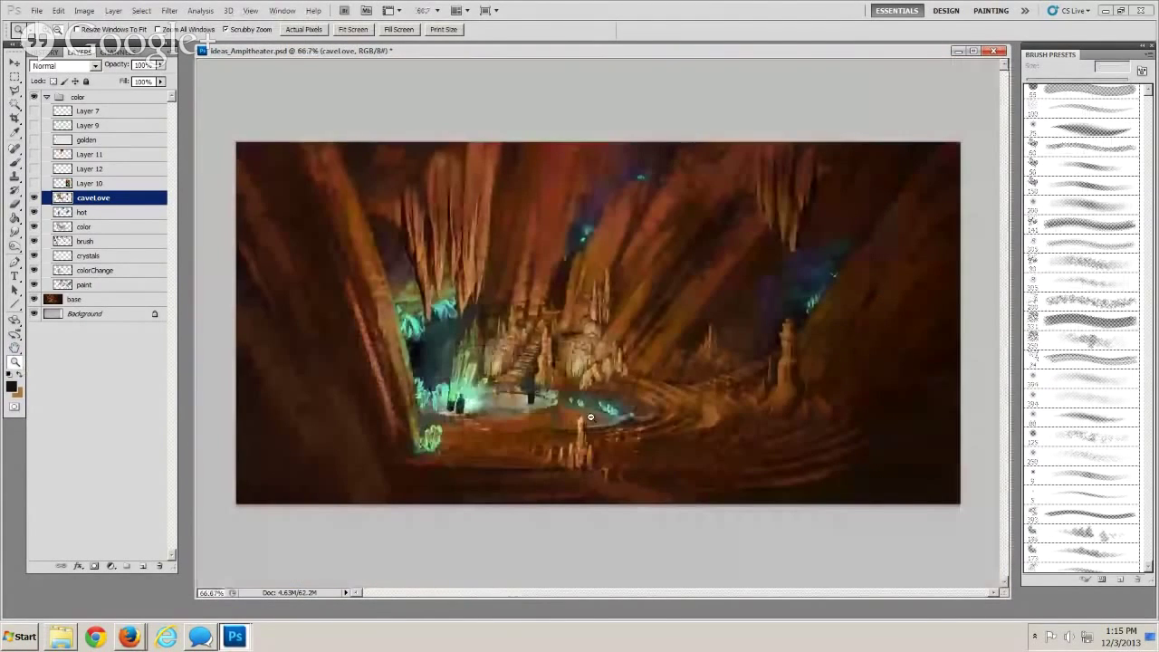
pyautogui.keyDown('alt'); pyautogui.click(590, 417); pyautogui.keyUp('alt')
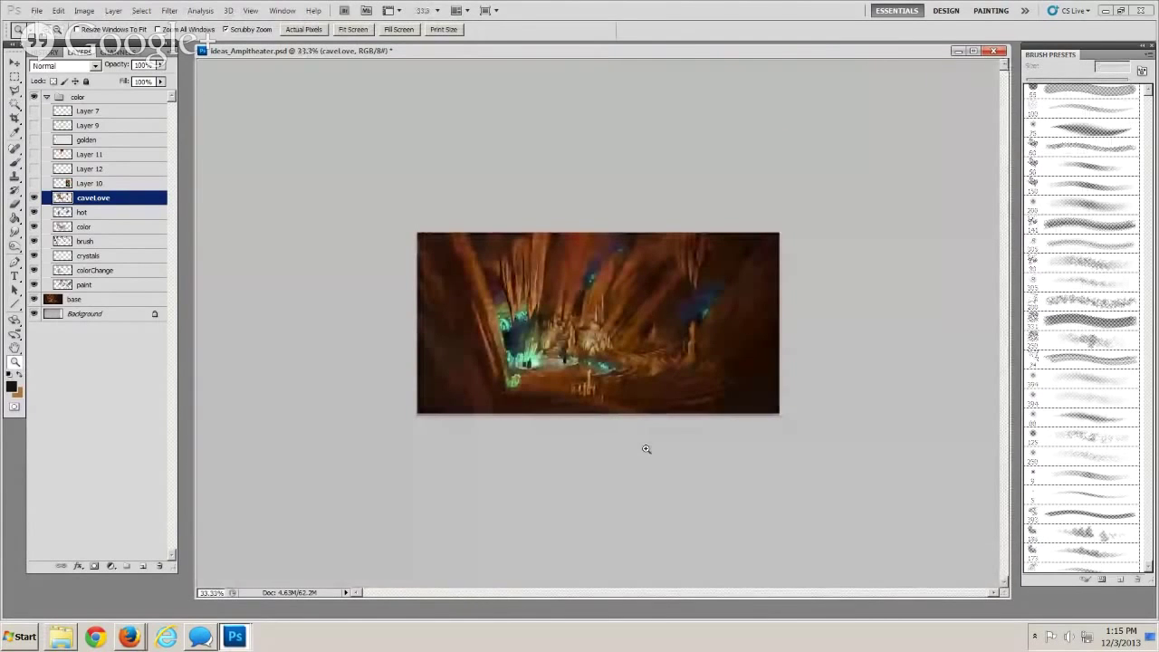
pyautogui.click(639, 358)
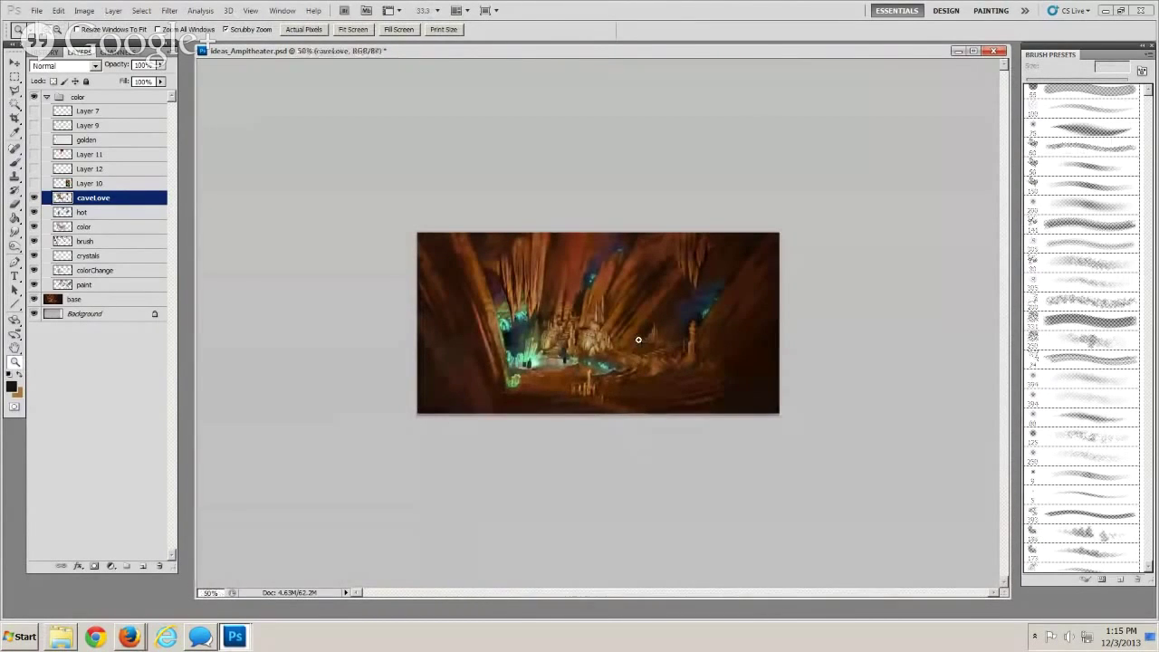
pyautogui.click(661, 263)
pyautogui.click(684, 265)
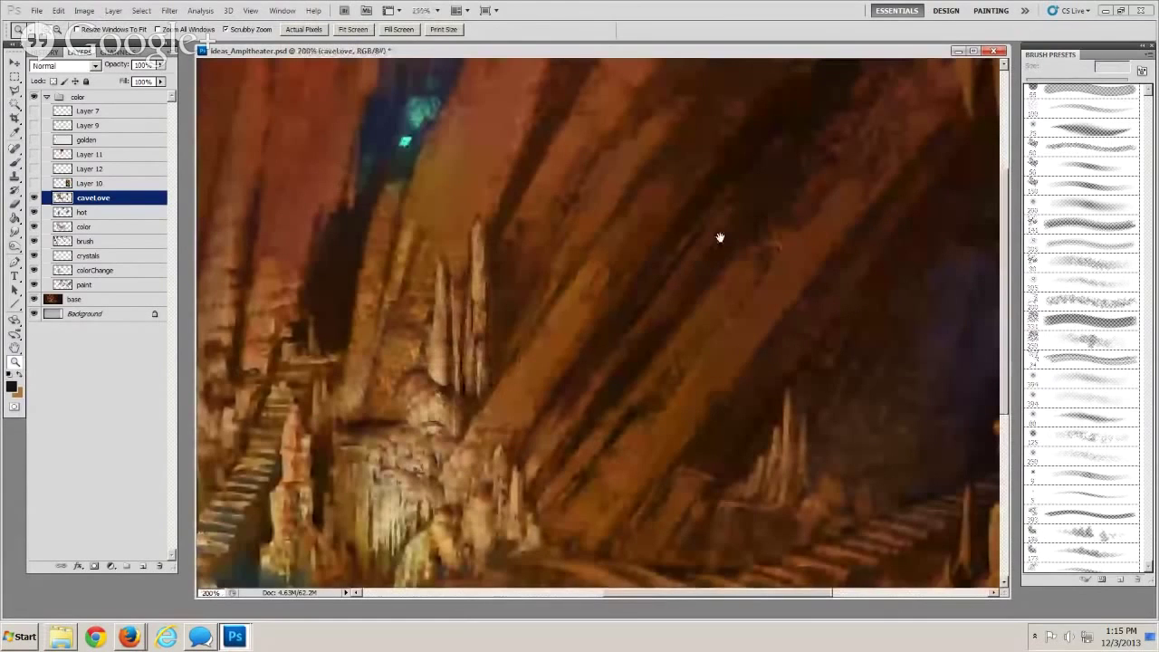
pyautogui.moveTo(720, 238); pyautogui.dragTo(351, 189)
# Touch up the lowest hanging stalactite with a brown sampled from its shaft and a brush reduced to 6 px
pyautogui.press('b')
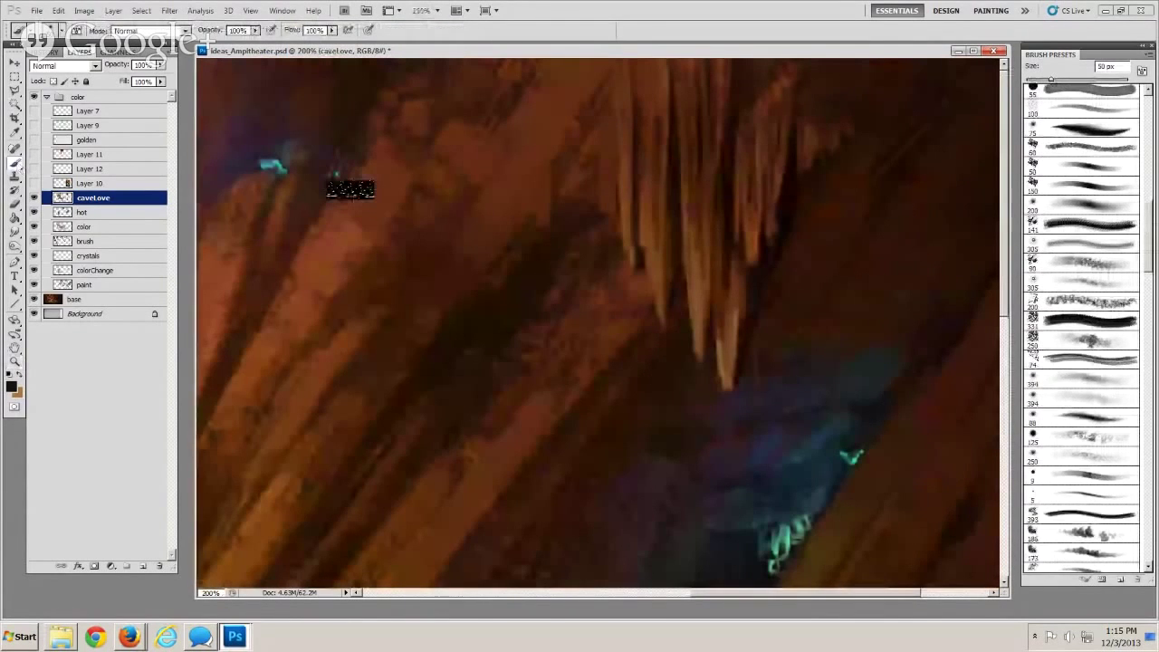
pyautogui.press('.')
pyautogui.keyDown('alt'); pyautogui.click(732, 334); pyautogui.keyUp('alt')
pyautogui.press('[')
pyautogui.press('[')
pyautogui.press('[')
pyautogui.press('[')
pyautogui.press('[')
pyautogui.press('[')
pyautogui.press('[')
pyautogui.press('[')
pyautogui.press('[')
pyautogui.press('[')
pyautogui.press('[')
pyautogui.press('[')
pyautogui.press('[')
pyautogui.press('[')
pyautogui.press('[')
pyautogui.press('[')
pyautogui.press('[')
pyautogui.press('[')
pyautogui.press('[')
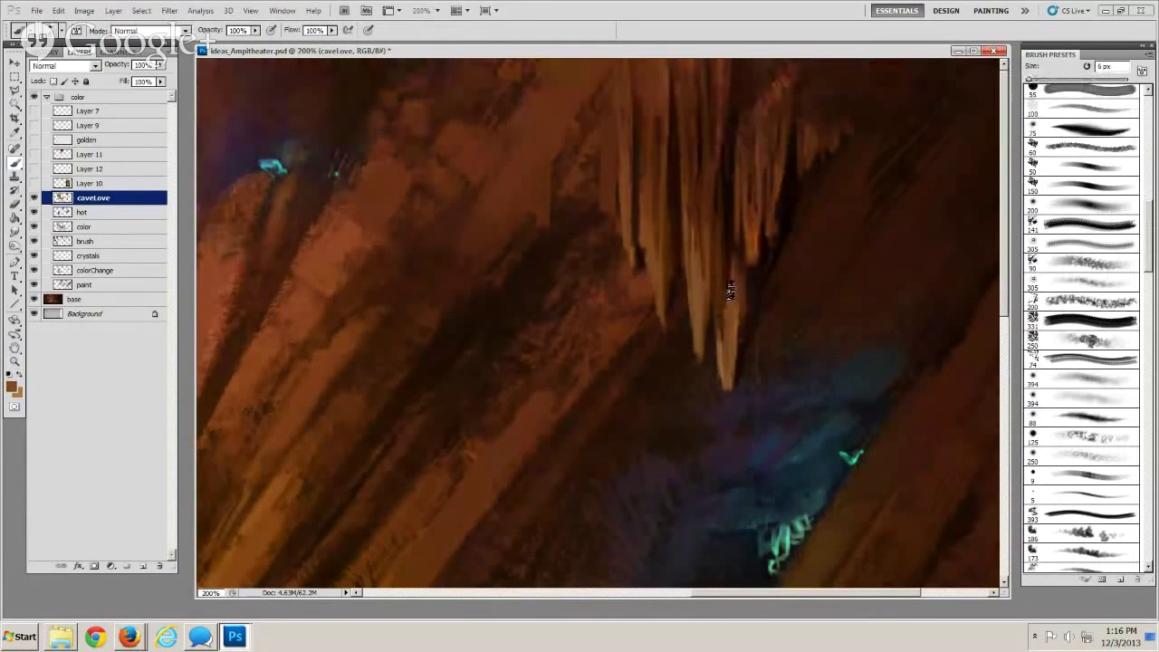
# Refine the shafts and edges of the central stalactites with fine brush sizes up to 9 px
pyautogui.press('[')
pyautogui.press('[')
pyautogui.press('[')
pyautogui.press(']')
pyautogui.press(']')
pyautogui.press(']')
pyautogui.press(']')
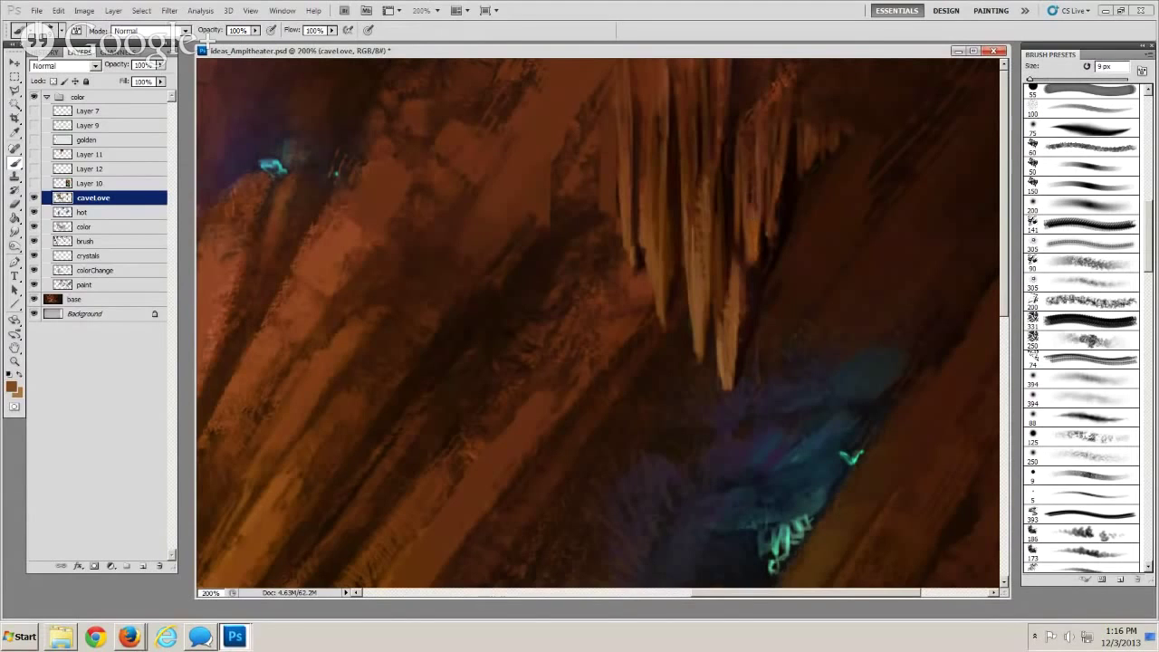
# Shade the rest of the stalactite cluster with browns sampled from its shafts and a brush enlarged to 15 px
pyautogui.keyDown('alt'); pyautogui.click(751, 219); pyautogui.keyUp('alt')
pyautogui.press(']')
pyautogui.press(']')
pyautogui.press(']')
pyautogui.press(']')
pyautogui.press('[')
pyautogui.press('[')
pyautogui.press(']')
pyautogui.press(']')
pyautogui.press(']')
pyautogui.press(']')
pyautogui.press(']')
pyautogui.press(']')
pyautogui.press(']')
pyautogui.press(']')
pyautogui.press(']')
pyautogui.press(']')
pyautogui.press(']')
pyautogui.keyDown('alt'); pyautogui.click(627, 187); pyautogui.keyUp('alt')
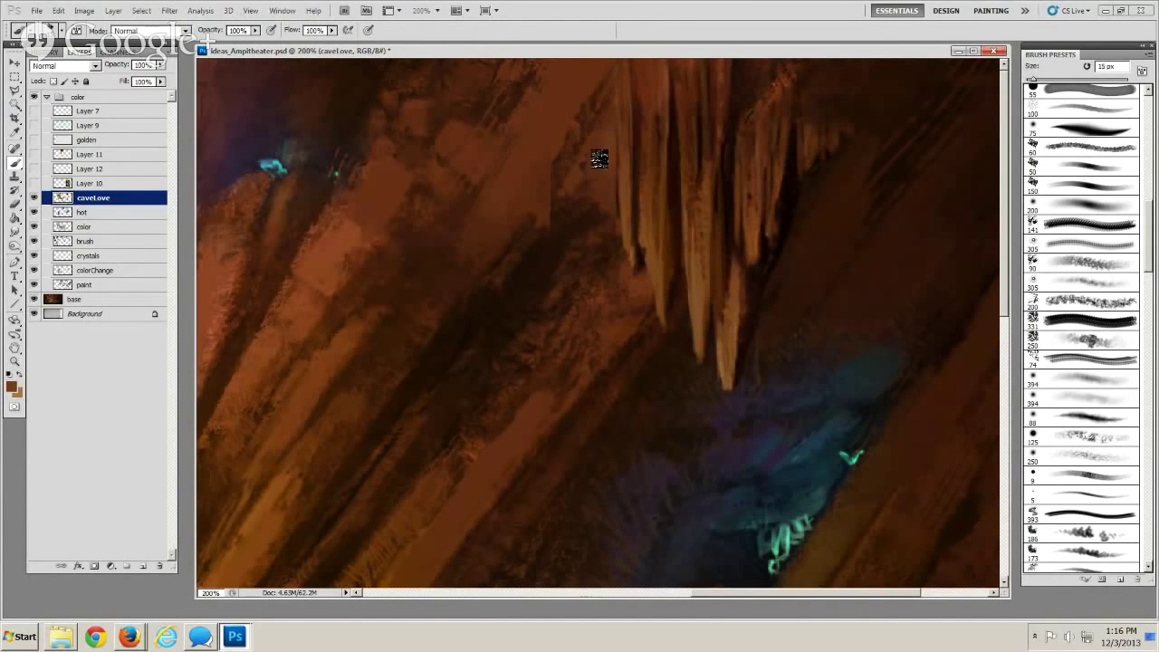
# Erase the hard vertical edge on the rock wall beside the stalactites with a 15 px eraser
pyautogui.click(15, 205)
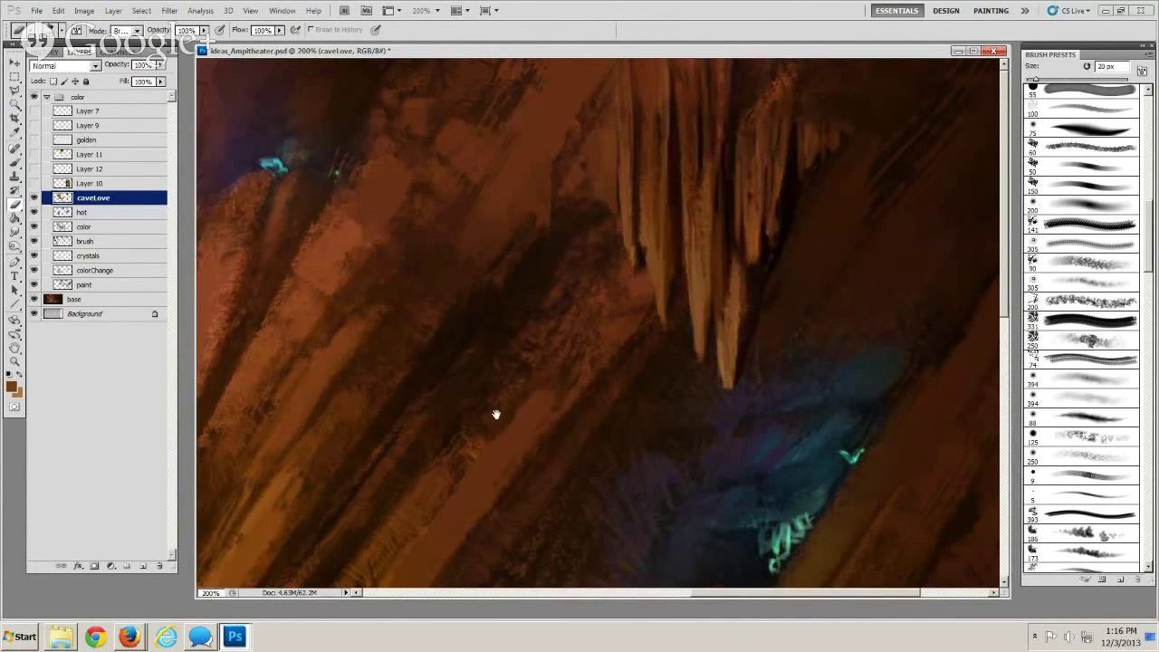
pyautogui.moveTo(495, 414); pyautogui.dragTo(562, 430)
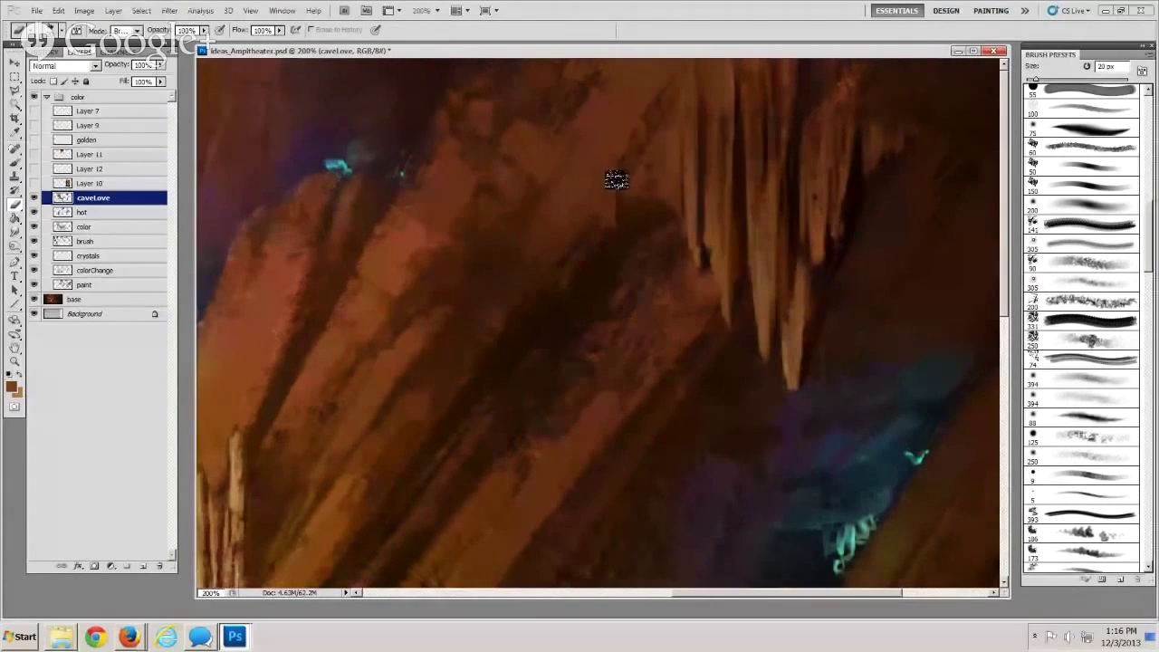
pyautogui.press('[')
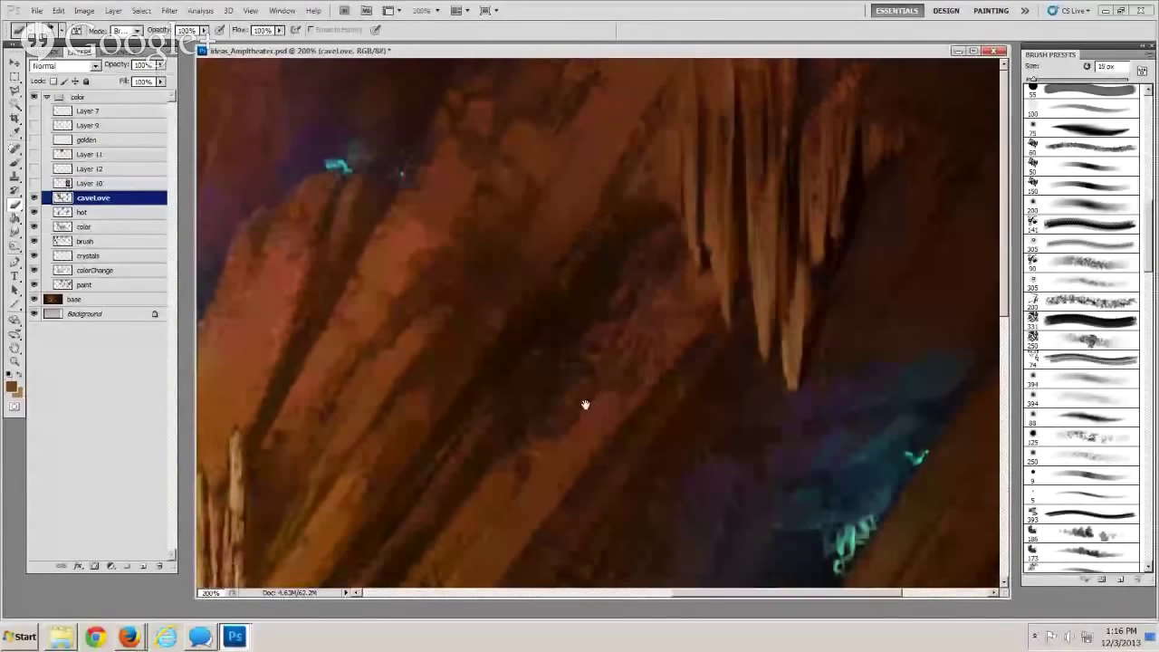
# Paint brown detail on the diagonal rock ridges between the stalagmites and stalactites with a 5 px brush
pyautogui.moveTo(588, 401)
pyautogui.mouseDown()
pyautogui.moveTo(556, 332)
pyautogui.moveTo(602, 369)
pyautogui.mouseUp()
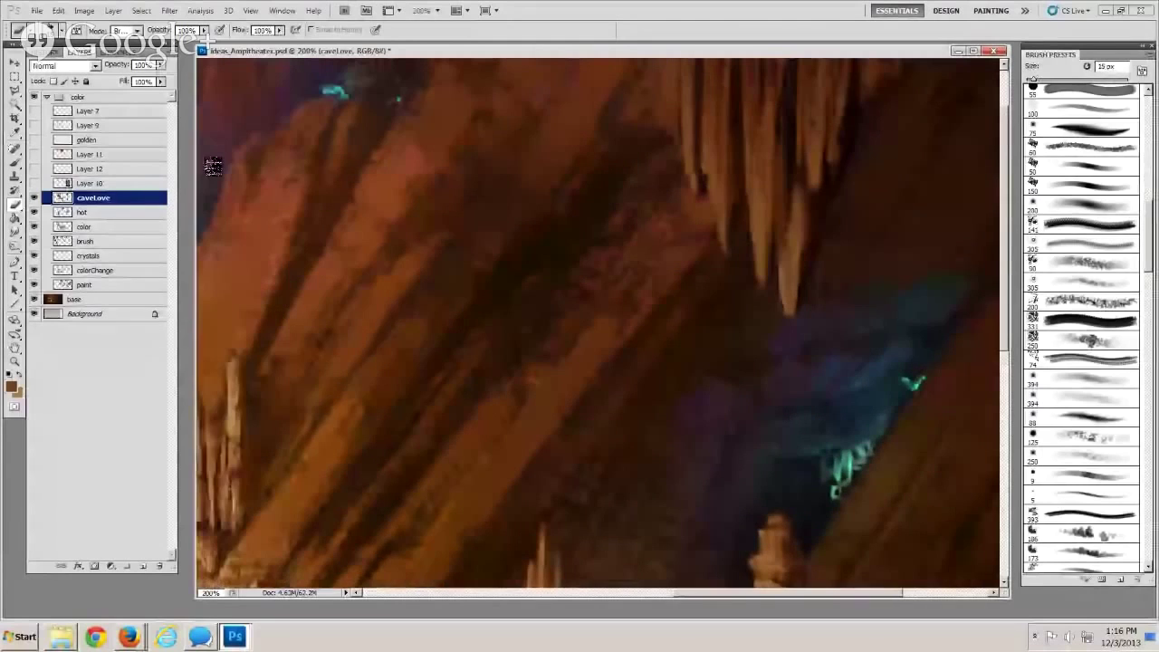
pyautogui.press('b')
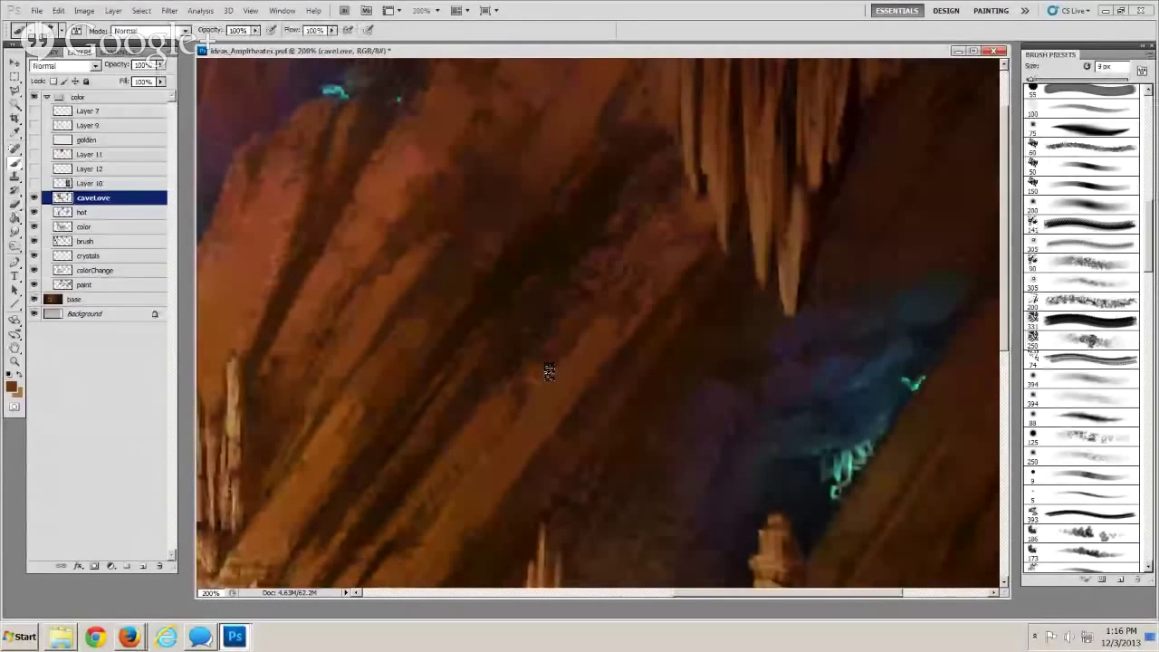
pyautogui.press('[')
pyautogui.press('[')
pyautogui.press('[')
pyautogui.press('[')
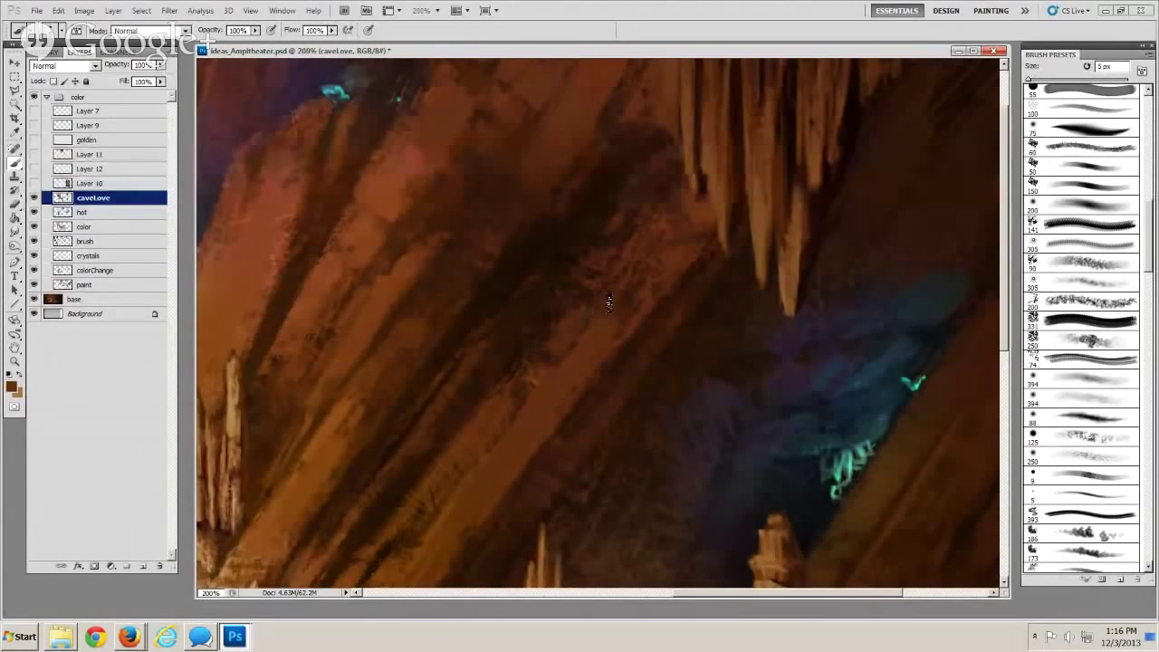
# Refine the edges of the diagonal rock ridges with a reddish brown and a 3 px brush
pyautogui.press(']')
pyautogui.press(']')
pyautogui.press('[')
pyautogui.press('[')
pyautogui.press('[')
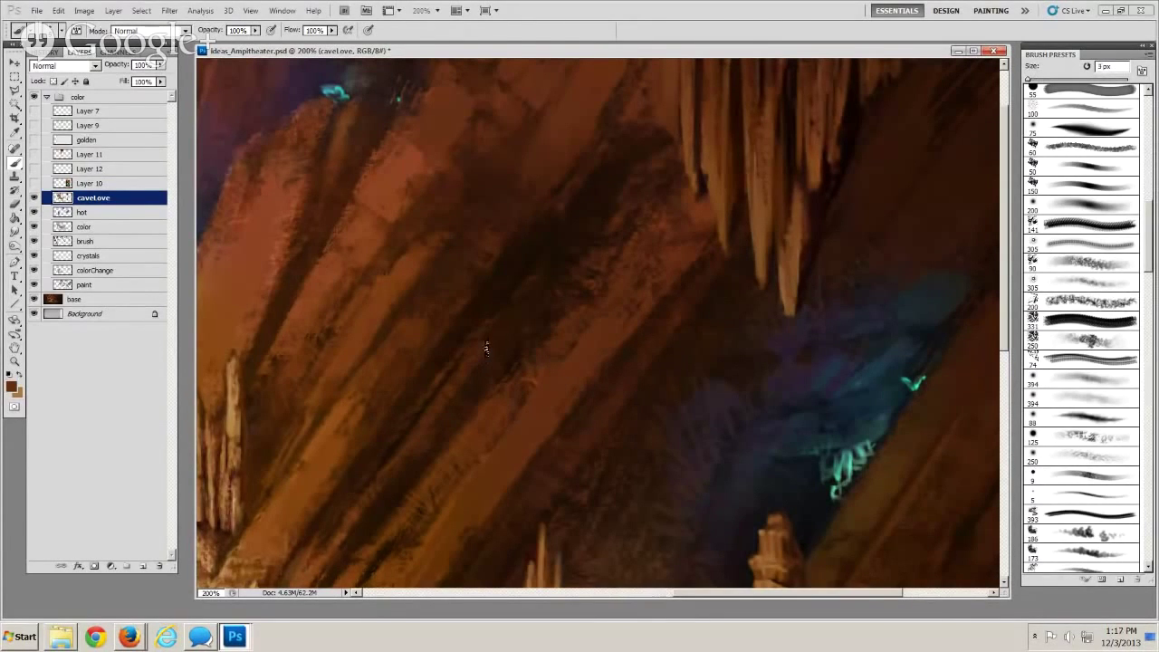
# Soften the diagonal rock ridges below the stalactites with a 9 px eraser and touch them up with a 3 px brush
pyautogui.moveTo(575, 441); pyautogui.dragTo(579, 365)
pyautogui.press('e')
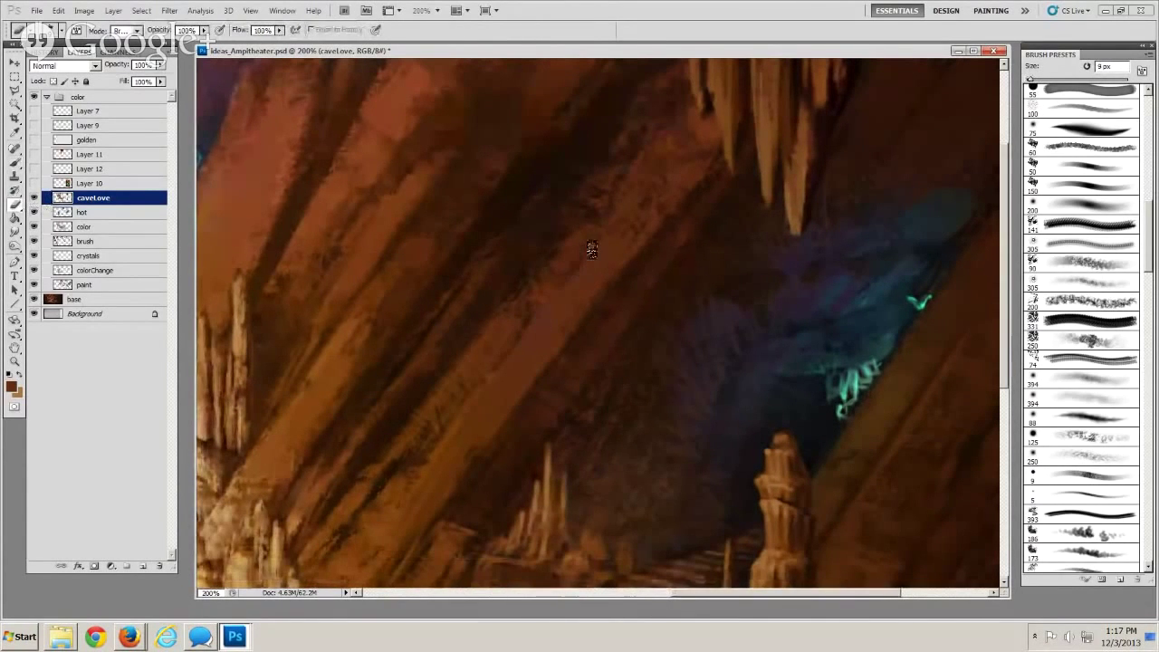
pyautogui.click(16, 165)
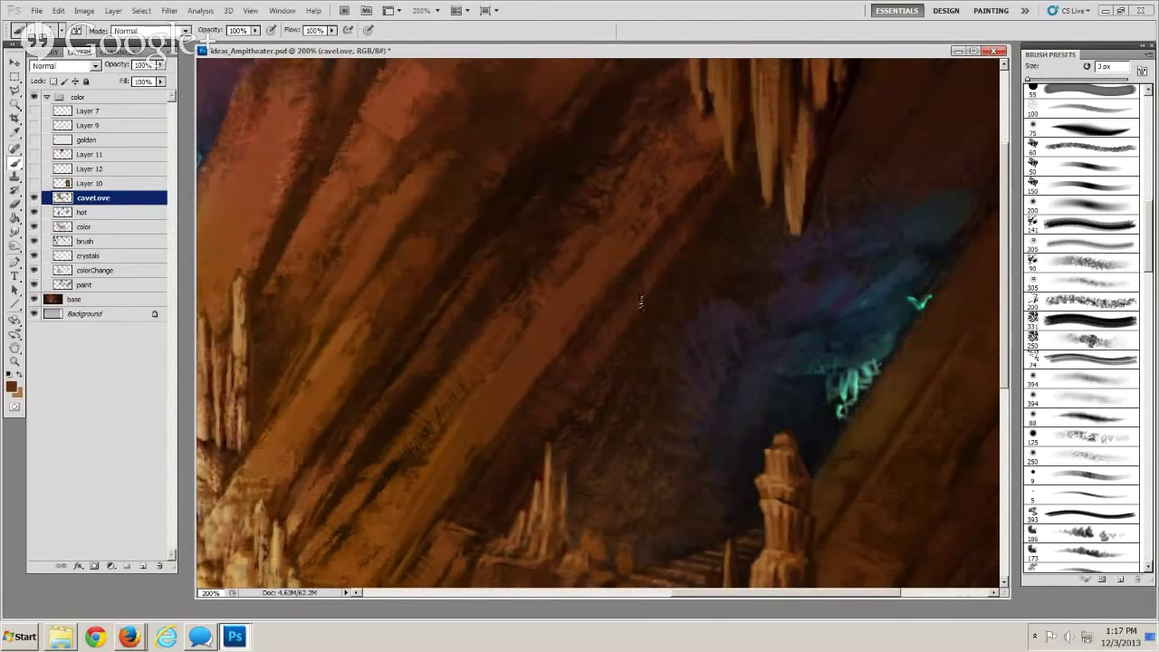
# Paint brown strokes on the rock wall behind the tall stalagmite, beside the glowing cave opening, reducing the brush to 5 px
pyautogui.moveTo(790, 392); pyautogui.dragTo(540, 288)
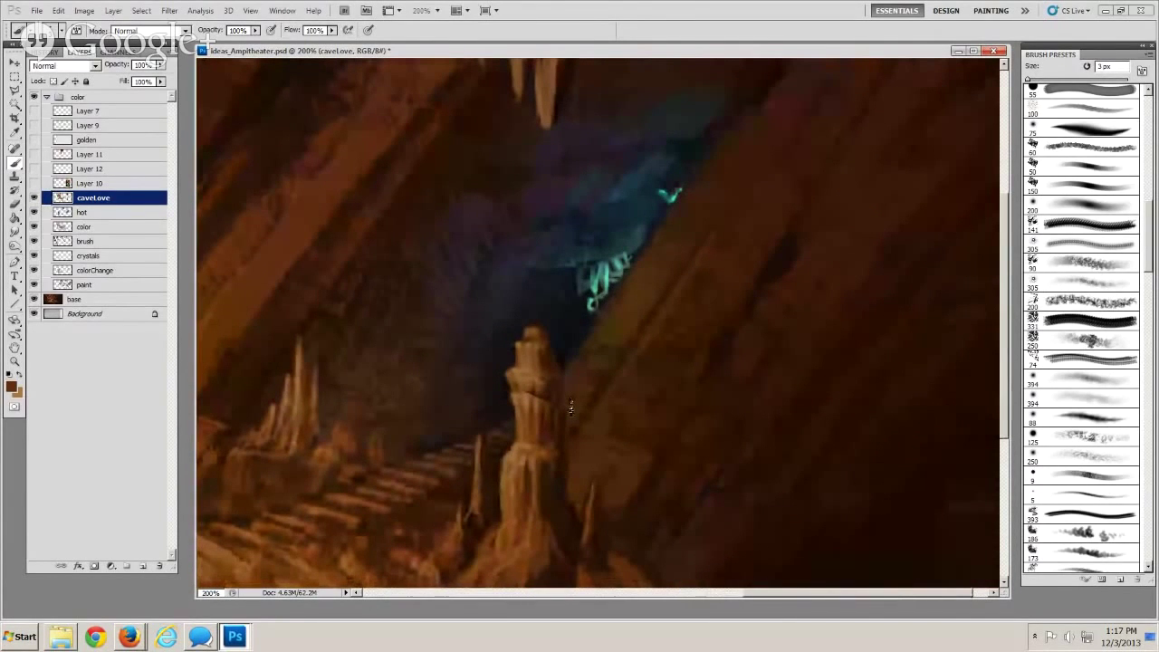
pyautogui.press(']')
pyautogui.press(']')
pyautogui.press(']')
pyautogui.press(']')
pyautogui.press(']')
pyautogui.press(']')
pyautogui.press(']')
pyautogui.press('[')
pyautogui.press('[')
pyautogui.press('[')
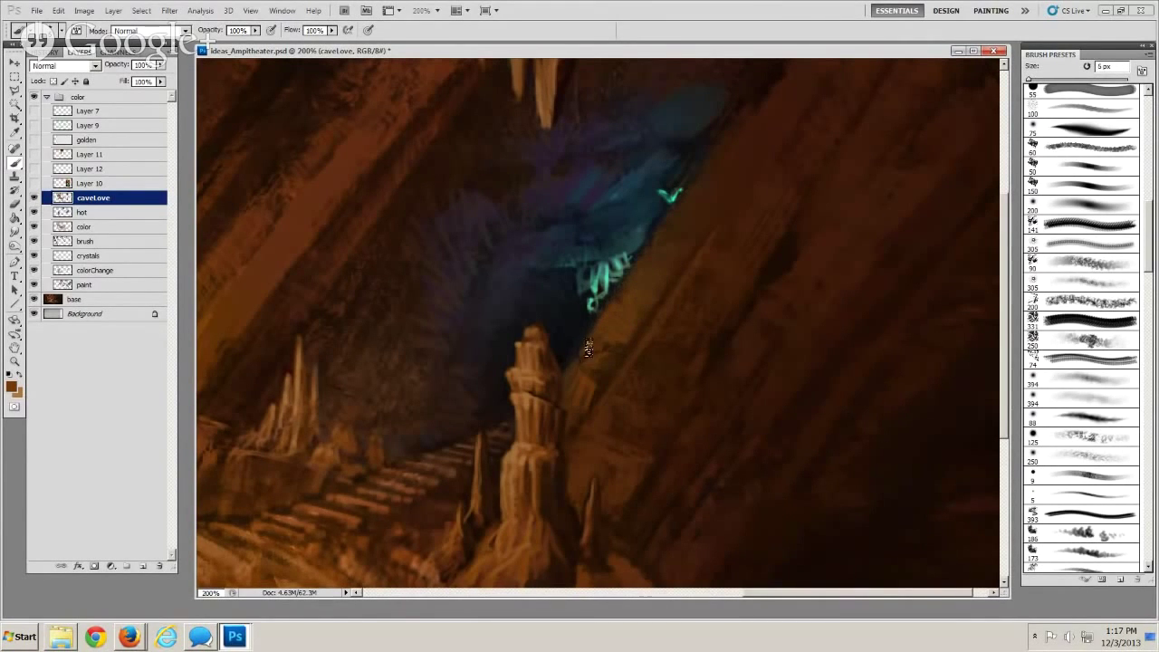
# Build up the slanted ridges of the wall beside the cave opening with brown strokes, enlarging the brush to 15 px
pyautogui.press('[')
pyautogui.press('[')
pyautogui.press(']')
pyautogui.press(']')
pyautogui.press(']')
pyautogui.press(']')
pyautogui.press('[')
pyautogui.press(']')
pyautogui.press(']')
pyautogui.press(']')
pyautogui.press(']')
pyautogui.press(']')
pyautogui.press(']')
pyautogui.press(']')
pyautogui.press(']')
pyautogui.press(']')
pyautogui.press(']')
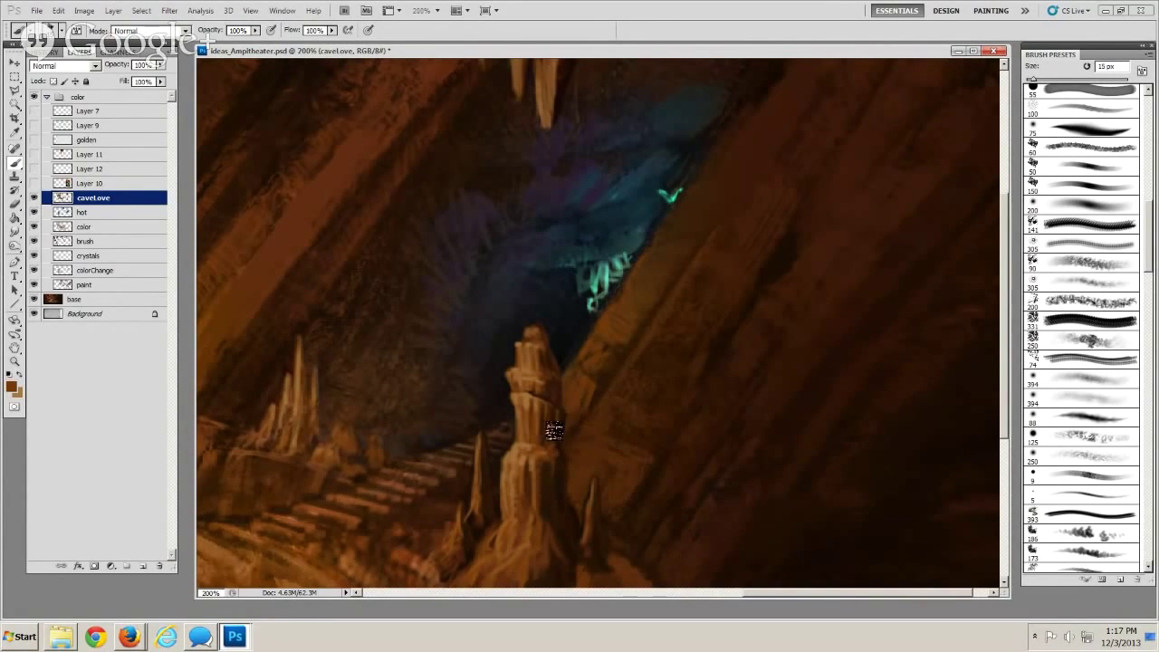
# Soften the new ridge strokes beside the tall stalagmite with a 9 px eraser
pyautogui.click(14, 206)
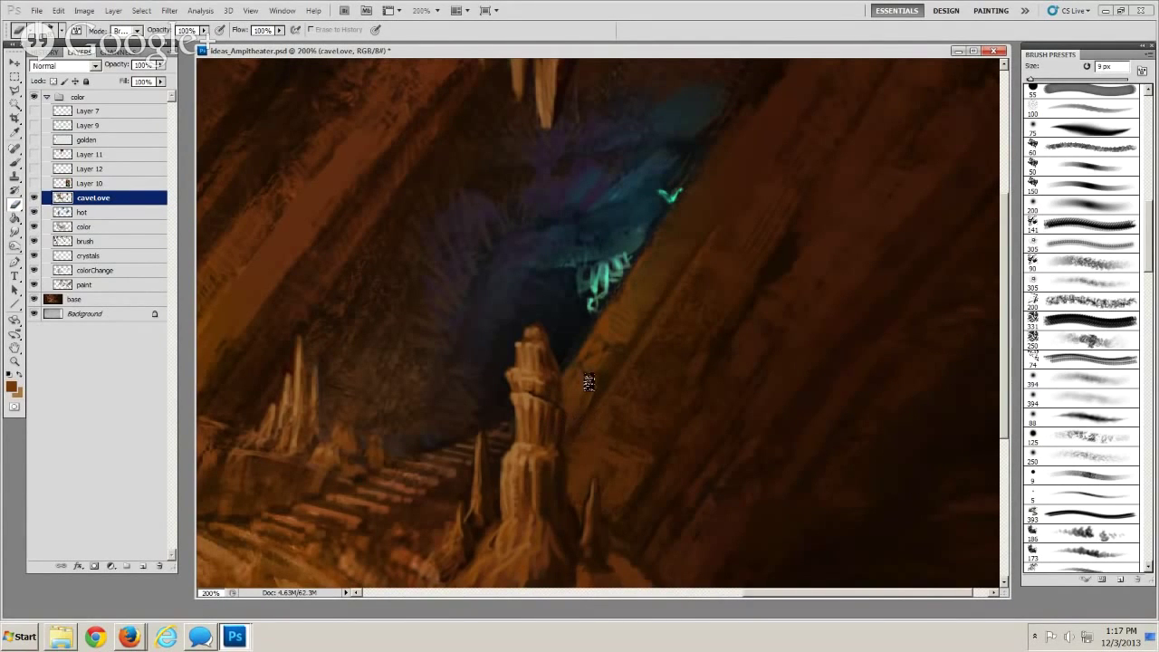
pyautogui.press(']')
pyautogui.press(']')
pyautogui.press('[')
pyautogui.press('[')
# Paint thin diagonal crevices into the rock wall beside the cave opening with a 5 px brush
pyautogui.click(14, 163)
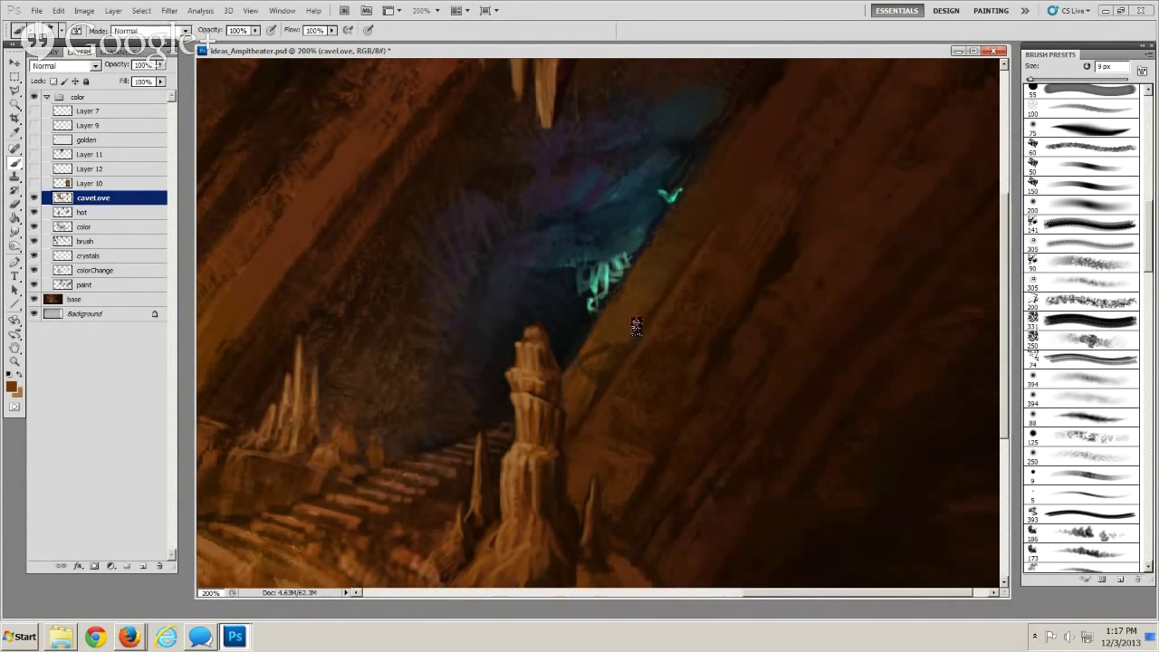
pyautogui.press('[')
pyautogui.press('[')
pyautogui.press('[')
pyautogui.press('[')
pyautogui.press(']')
pyautogui.press('[')
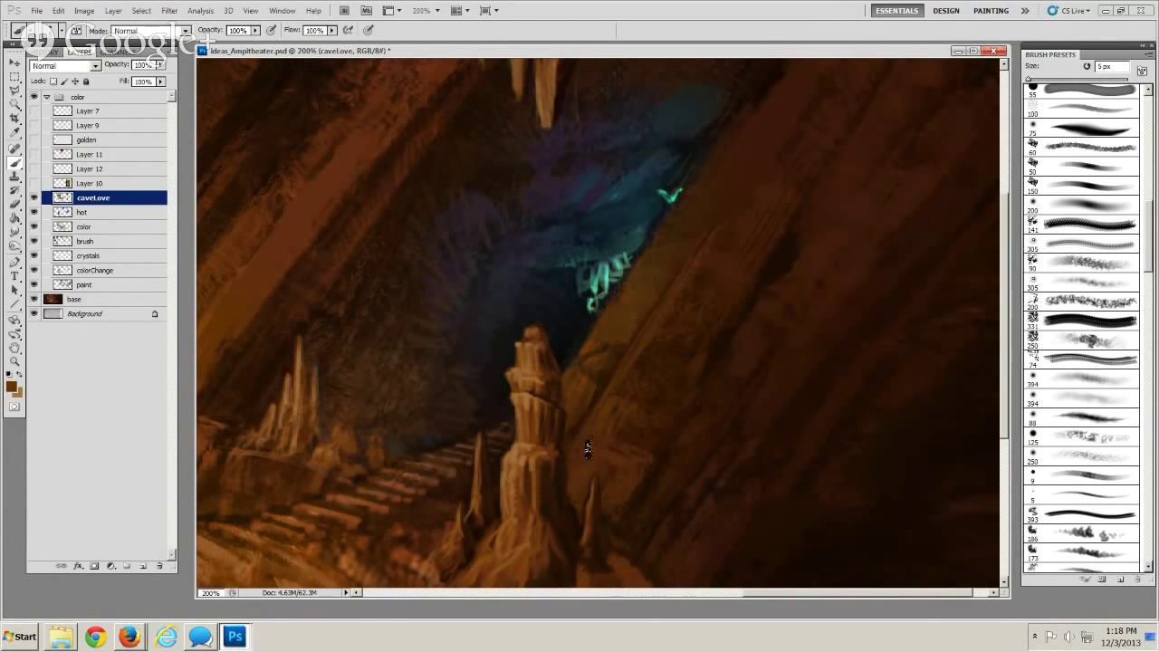
# Add lighter brown cracks and highlights along the wall's diagonal ridges, using a brush as fine as 4 px
pyautogui.press('[')
pyautogui.press('[')
pyautogui.press(']')
pyautogui.press(']')
pyautogui.press(']')
pyautogui.press(']')
pyautogui.press('[')
pyautogui.press('[')
pyautogui.press('[')
pyautogui.press(']')
pyautogui.press('[')
pyautogui.press('[')
pyautogui.press('[')
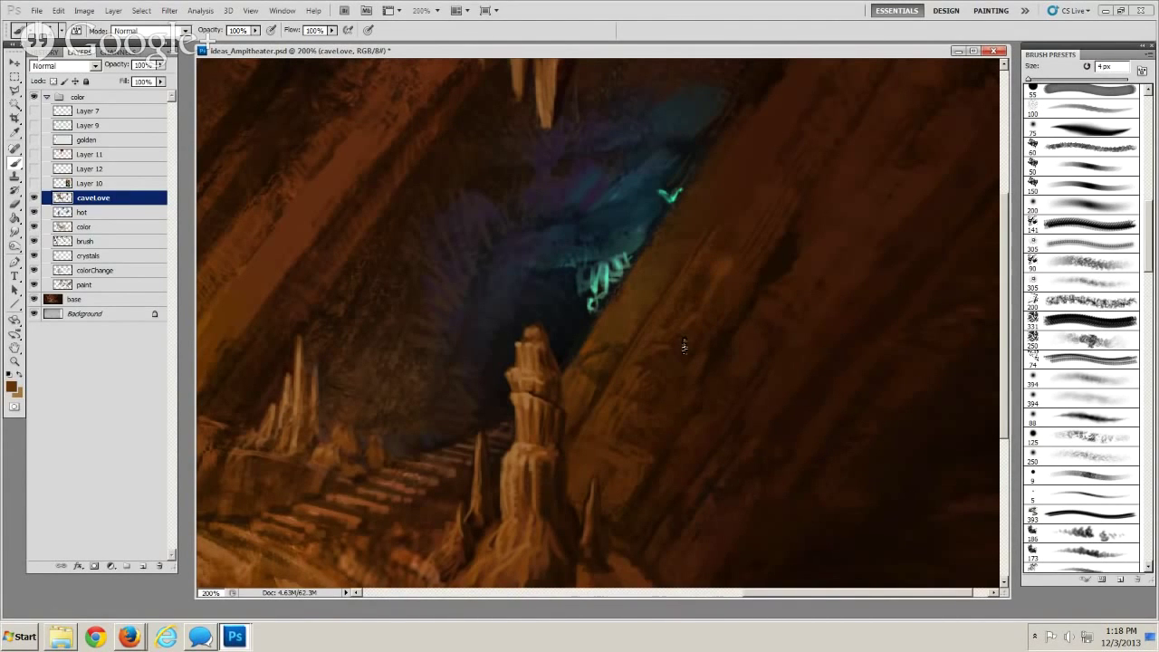
# Shade the wall ridges with a darker brown and blend the strokes with a 10 px eraser
pyautogui.press(']')
pyautogui.press(']')
pyautogui.press(']')
pyautogui.press(']')
pyautogui.press('[')
pyautogui.click(15, 207)
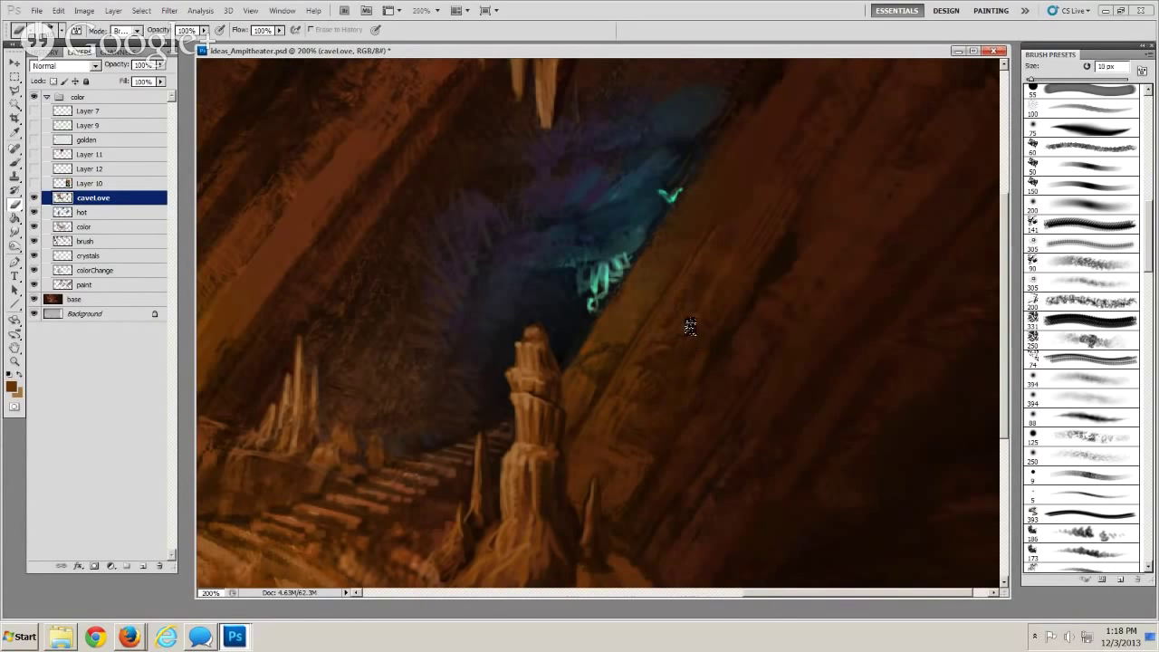
pyautogui.moveTo(642, 487); pyautogui.dragTo(656, 423)
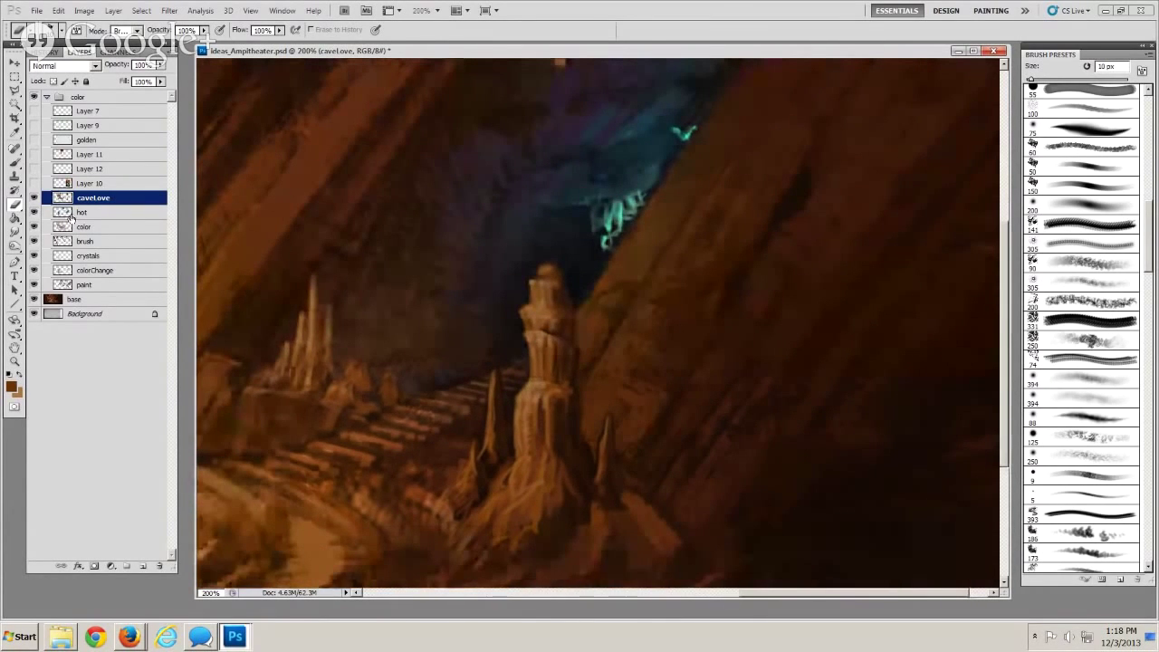
# Shade the flat rocks at the tall stalagmite's base with a sampled dark brown, using a brush of about 9 px
pyautogui.press('b')
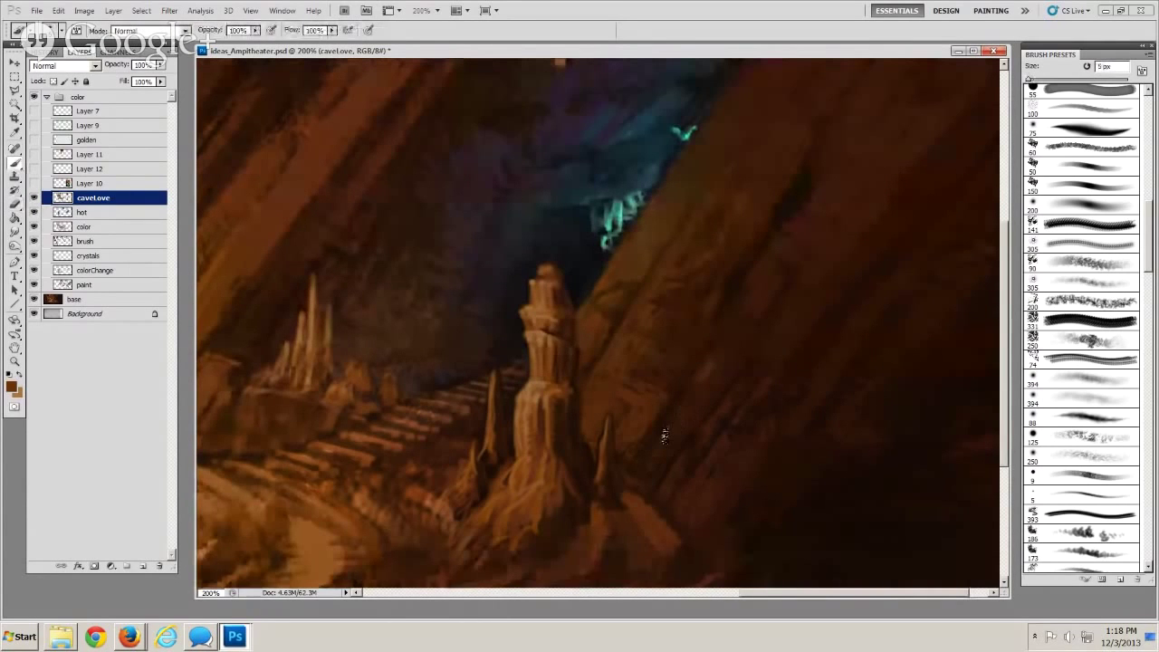
pyautogui.moveTo(595, 486); pyautogui.dragTo(612, 401)
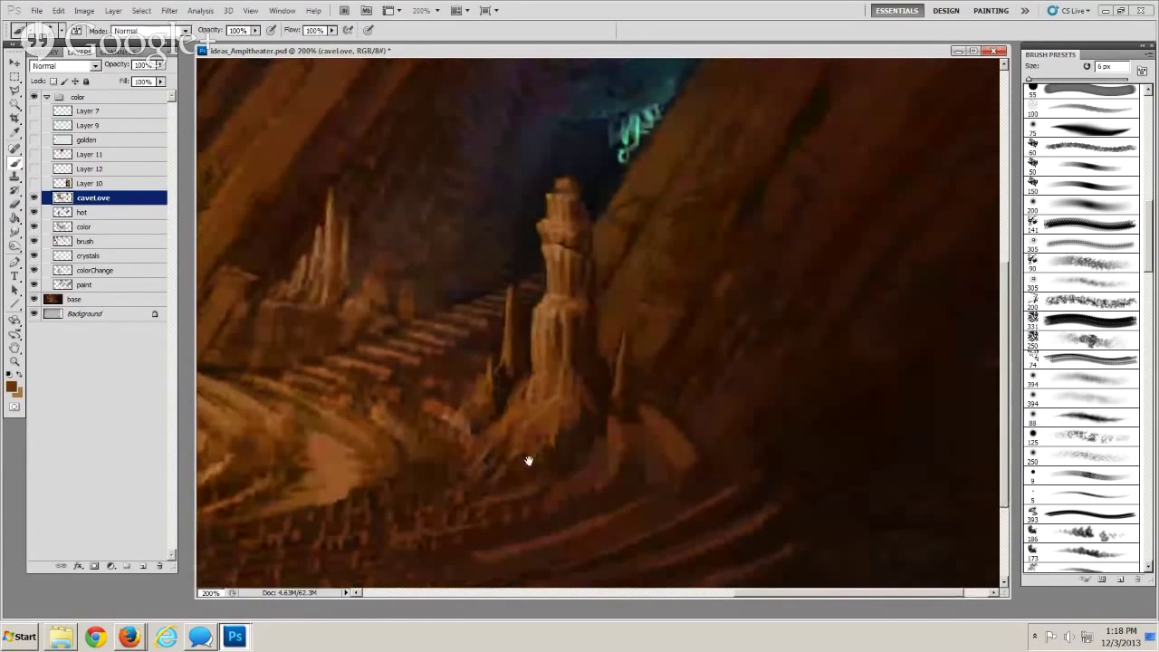
pyautogui.moveTo(529, 462); pyautogui.dragTo(616, 466)
pyautogui.keyDown('alt'); pyautogui.click(672, 439); pyautogui.keyUp('alt')
pyautogui.press(']')
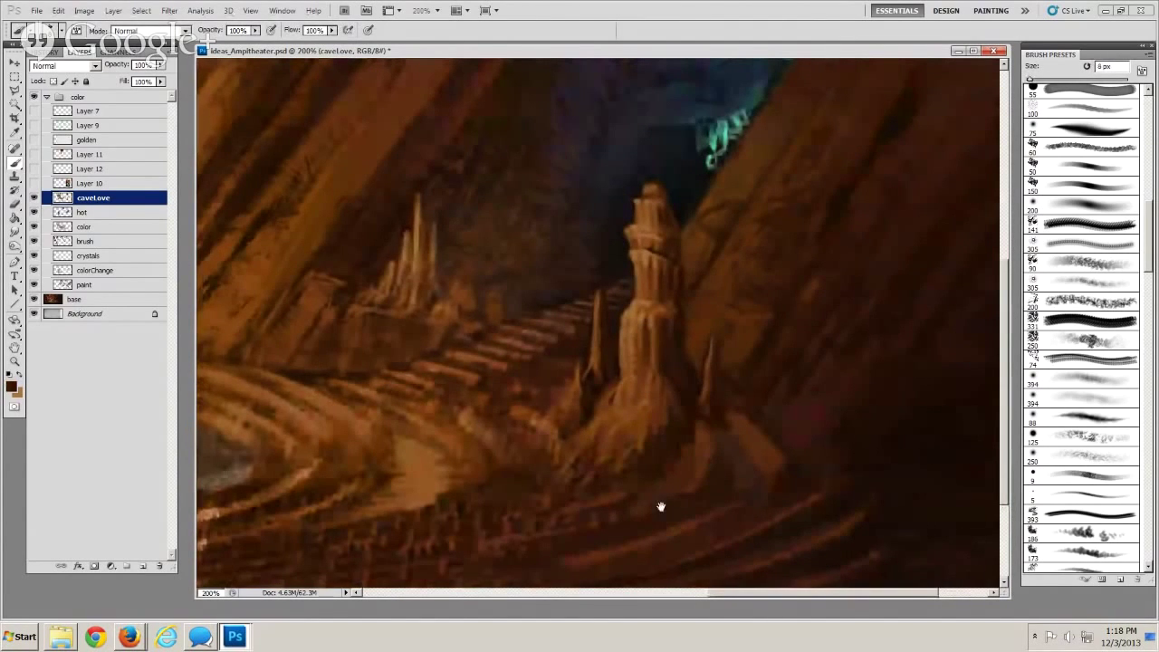
pyautogui.moveTo(662, 504); pyautogui.dragTo(631, 408)
pyautogui.press(']')
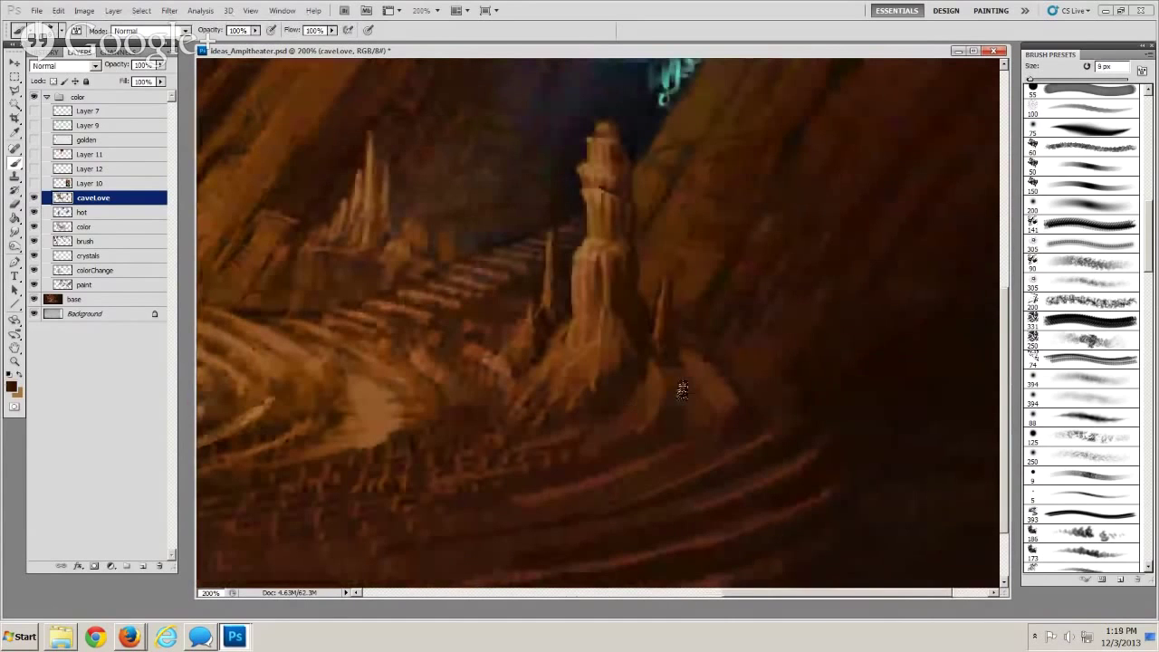
pyautogui.press('[')
pyautogui.click(715, 403)
pyautogui.press('[')
pyautogui.press('[')
# Shape the edges of the rocks at the stalagmite's base with sampled browns and a 6 px brush
pyautogui.keyDown('alt'); pyautogui.click(725, 440); pyautogui.keyUp('alt')
pyautogui.press(']')
pyautogui.press(']')
pyautogui.press('[')
pyautogui.press('[')
pyautogui.press('[')
pyautogui.press('[')
pyautogui.press('[')
pyautogui.press(']')
pyautogui.moveTo(729, 398); pyautogui.dragTo(738, 406)
pyautogui.press('[')
pyautogui.press(']')
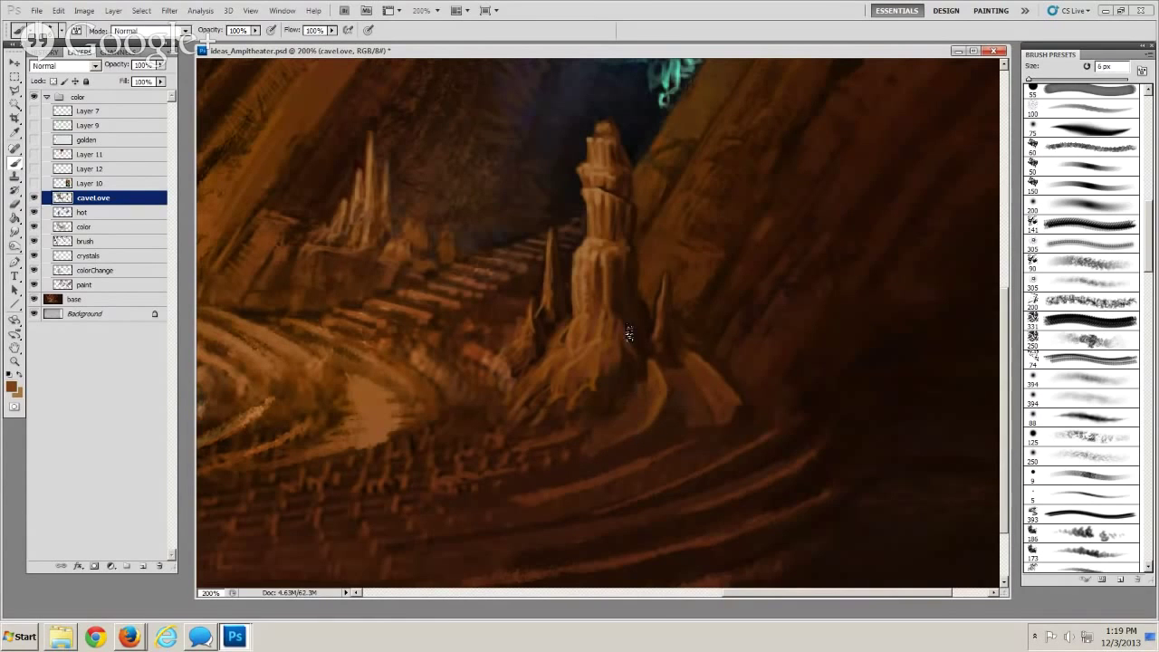
# Darken the shadows around the base rocks with a sampled dark brown, using a 7 to 9 px brush
pyautogui.keyDown('alt'); pyautogui.click(670, 377); pyautogui.keyUp('alt')
pyautogui.press(']')
pyautogui.press(']')
pyautogui.press(']')
pyautogui.press(']')
pyautogui.press('[')
pyautogui.moveTo(662, 519); pyautogui.dragTo(685, 478)
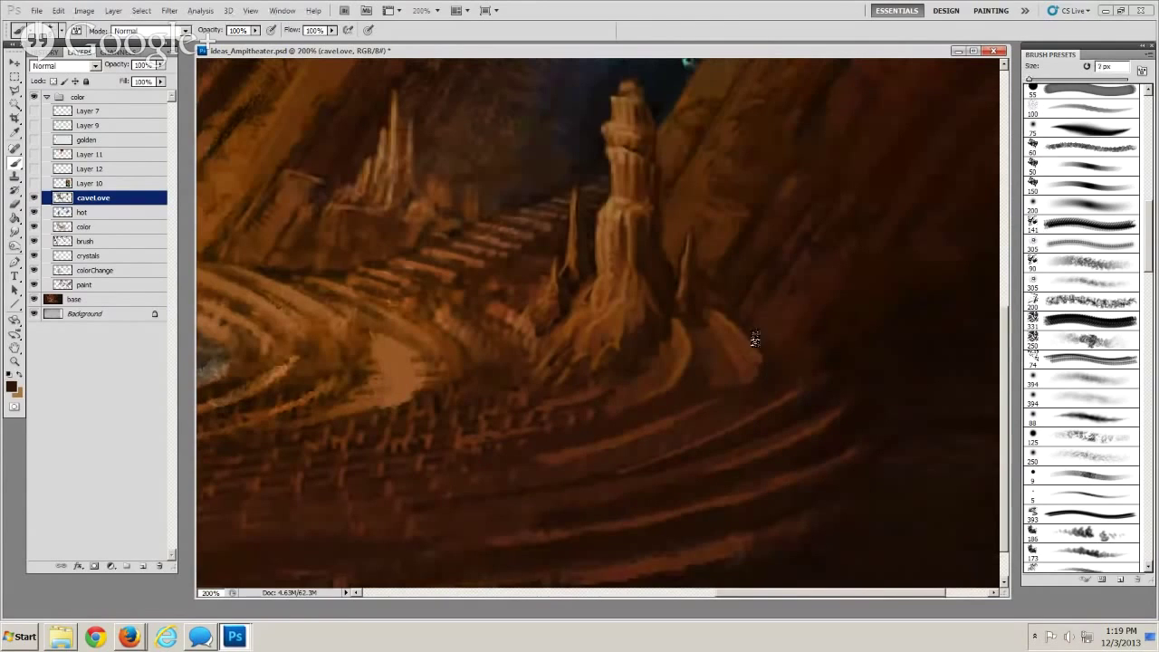
pyautogui.press(']')
pyautogui.press('[')
pyautogui.press('[')
pyautogui.press('[')
pyautogui.press(']')
pyautogui.press(']')
# Paint the shadows between the base rocks and the upper bench rows with sampled dark browns and a 7 px brush
pyautogui.moveTo(743, 480); pyautogui.dragTo(836, 473)
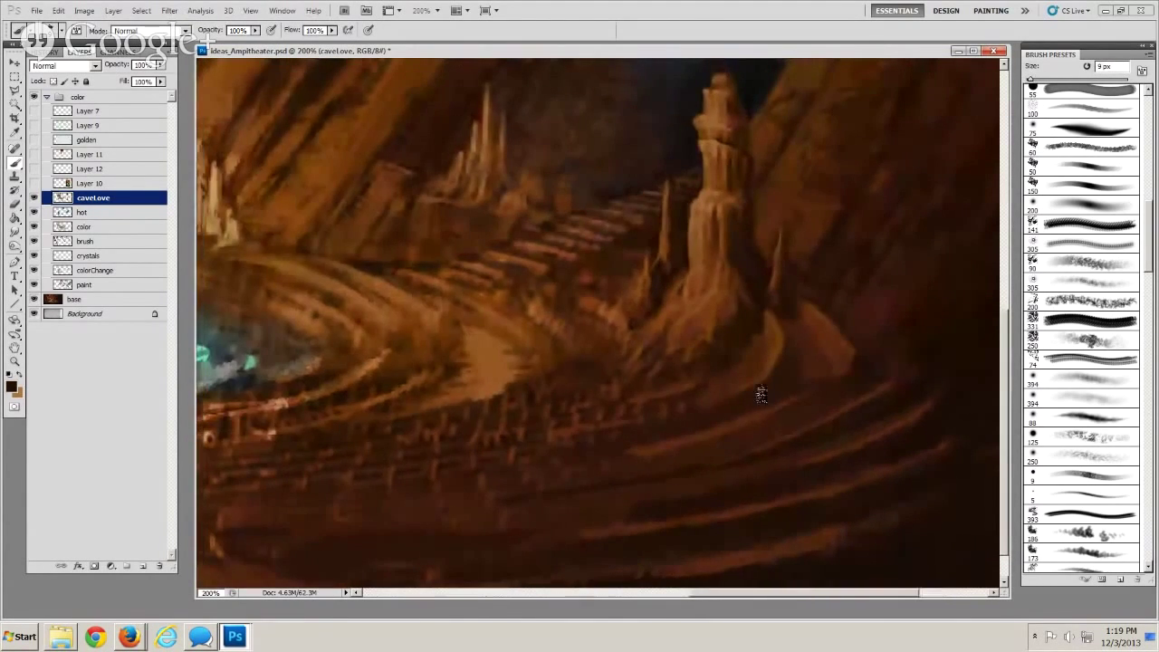
pyautogui.keyDown('alt'); pyautogui.click(803, 380); pyautogui.keyUp('alt')
pyautogui.click(831, 386)
pyautogui.press('[')
pyautogui.moveTo(649, 374); pyautogui.dragTo(678, 361)
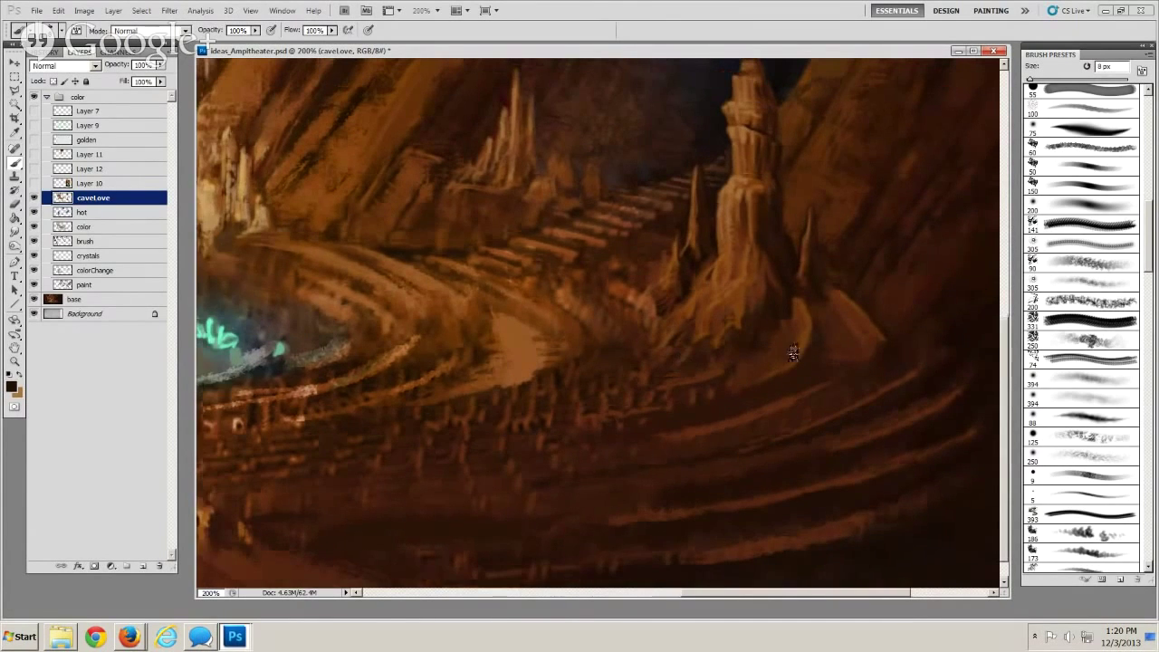
pyautogui.keyDown('alt'); pyautogui.click(832, 384); pyautogui.keyUp('alt')
pyautogui.press('[')
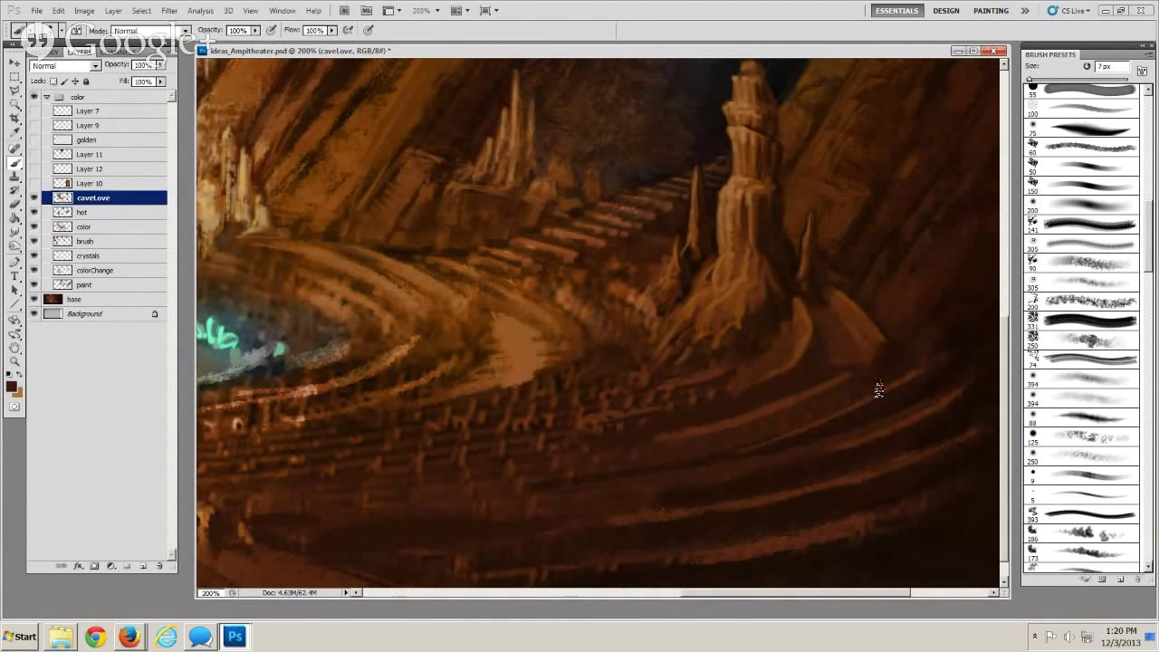
# Darken the outer ends of the bench rows below the base rocks with a brush of up to 15 px
pyautogui.press(']')
pyautogui.press(']')
pyautogui.press(']')
pyautogui.press(']')
pyautogui.press('[')
pyautogui.press('[')
pyautogui.press('[')
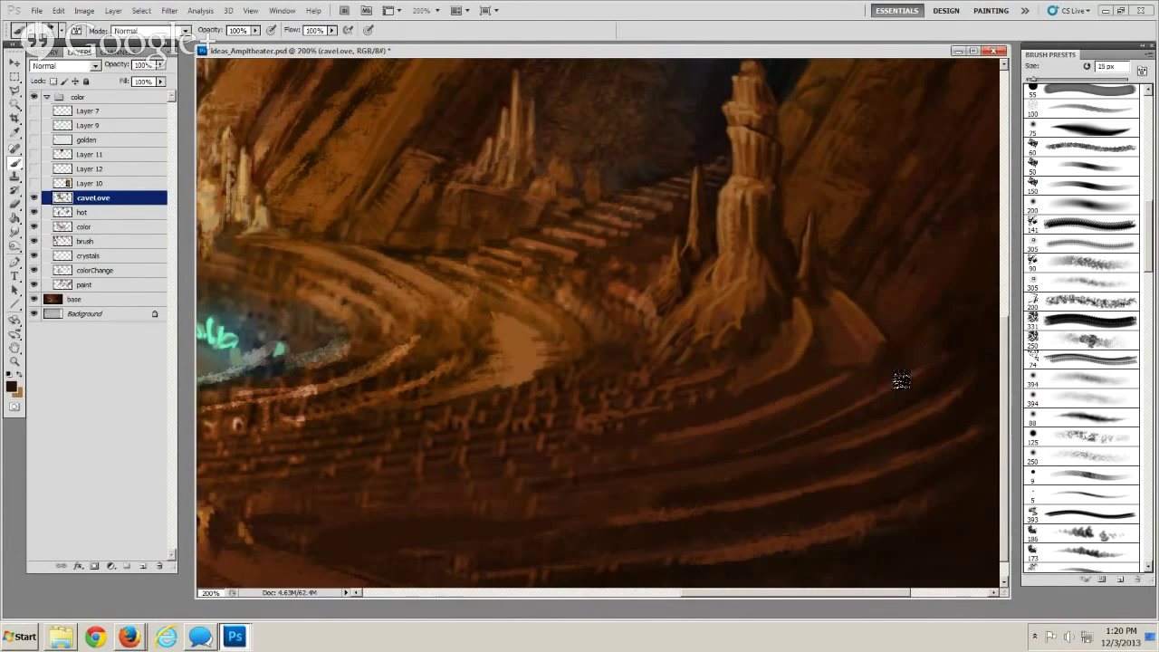
# Fill the gaps between the upper bench rows with sampled dark browns, going from a 20 px to an 8 px brush
pyautogui.moveTo(867, 464)
pyautogui.mouseDown()
pyautogui.moveTo(774, 480)
pyautogui.moveTo(722, 475)
pyautogui.mouseUp()
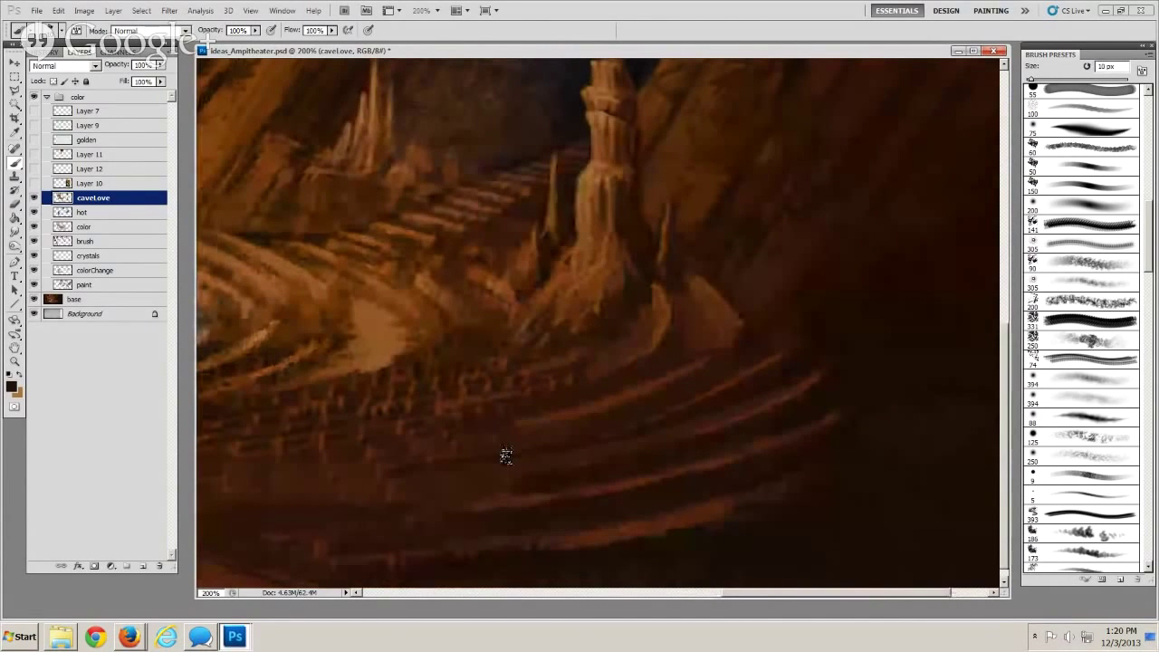
pyautogui.moveTo(508, 456); pyautogui.dragTo(596, 444)
pyautogui.press(']')
pyautogui.press(']')
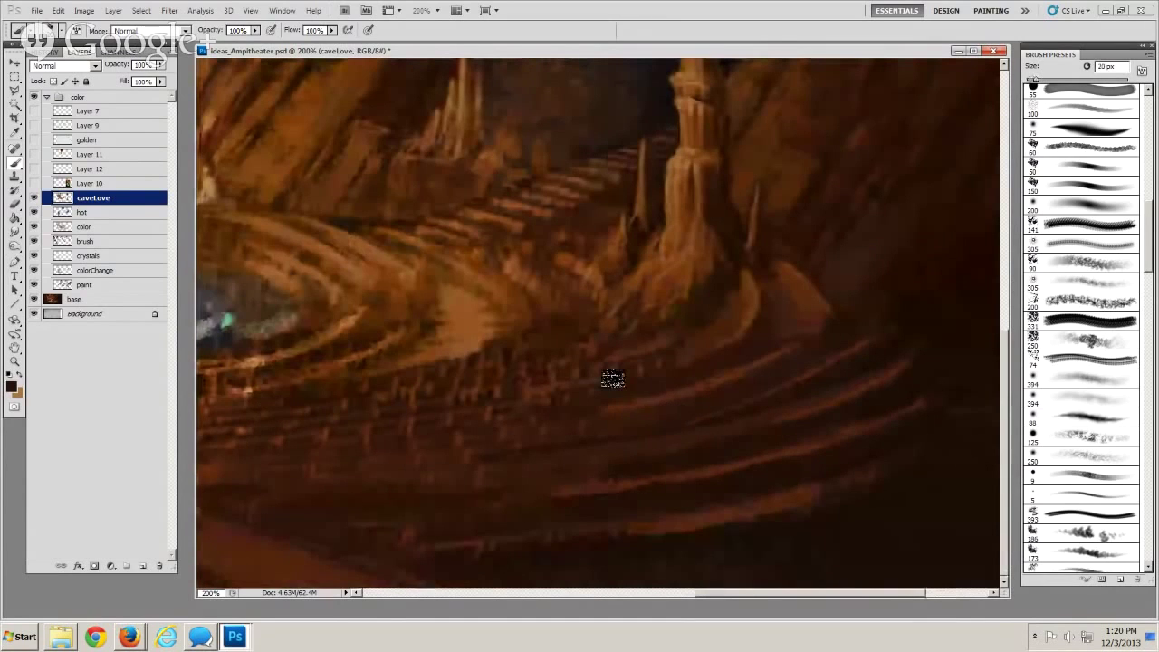
pyautogui.keyDown('alt'); pyautogui.click(679, 374); pyautogui.keyUp('alt')
pyautogui.press('[')
pyautogui.moveTo(539, 396)
pyautogui.mouseDown()
pyautogui.moveTo(613, 391)
pyautogui.moveTo(503, 425)
pyautogui.mouseUp()
pyautogui.press('[')
pyautogui.press('[')
pyautogui.keyDown('alt'); pyautogui.click(782, 420); pyautogui.keyUp('alt')
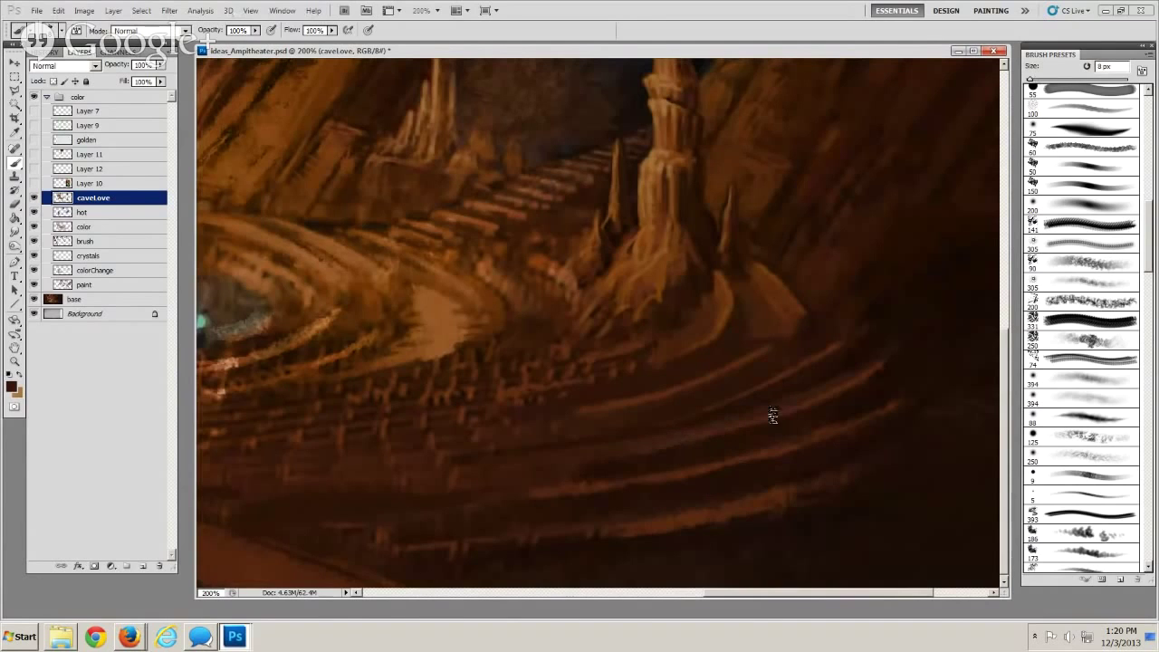
# Extend and define the lowest bench row with a sampled reddish brown, ending with a 10 px brush
pyautogui.moveTo(504, 444); pyautogui.dragTo(530, 431)
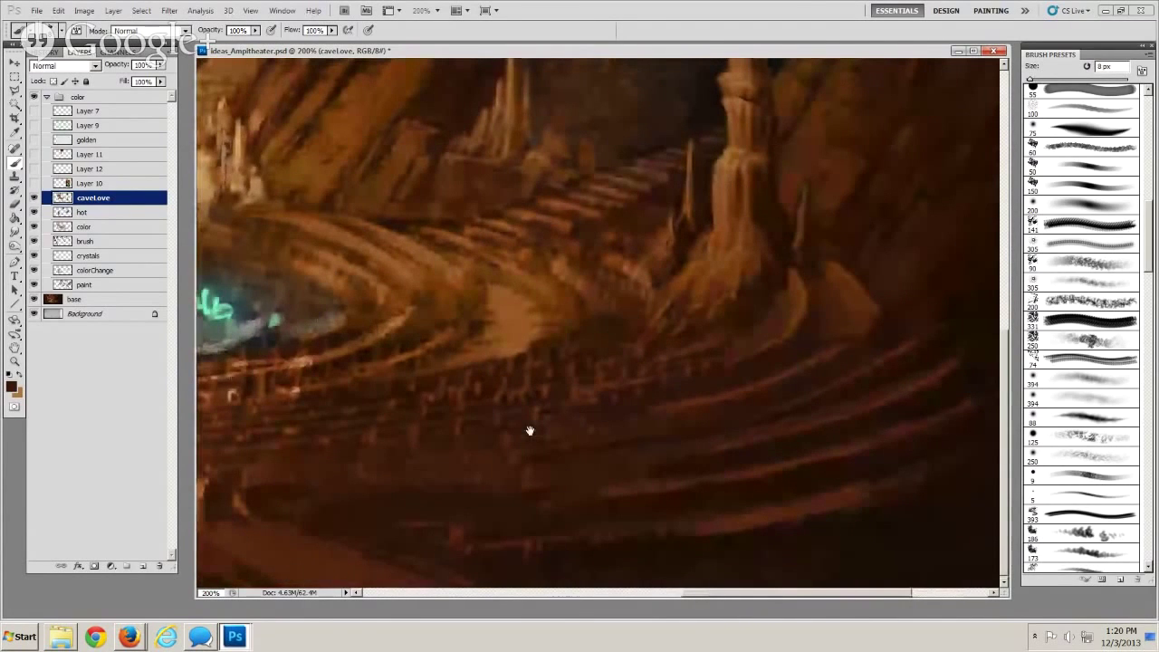
pyautogui.press(']')
pyautogui.press(']')
pyautogui.press(']')
pyautogui.keyDown('alt'); pyautogui.click(663, 534); pyautogui.keyUp('alt')
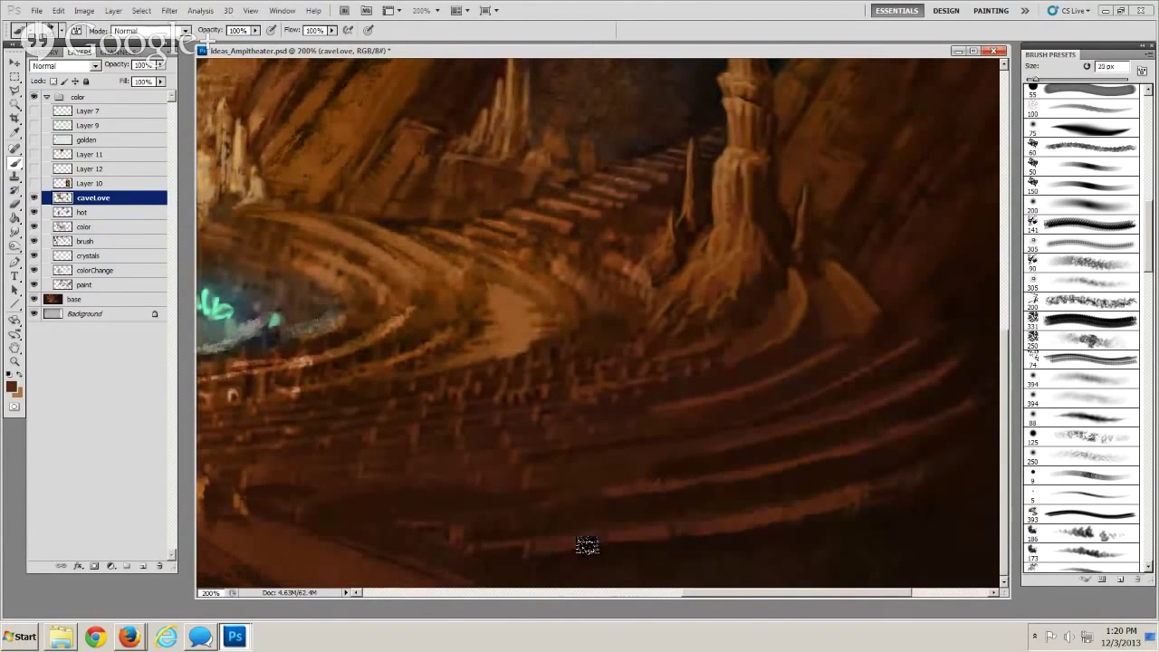
pyautogui.press('[')
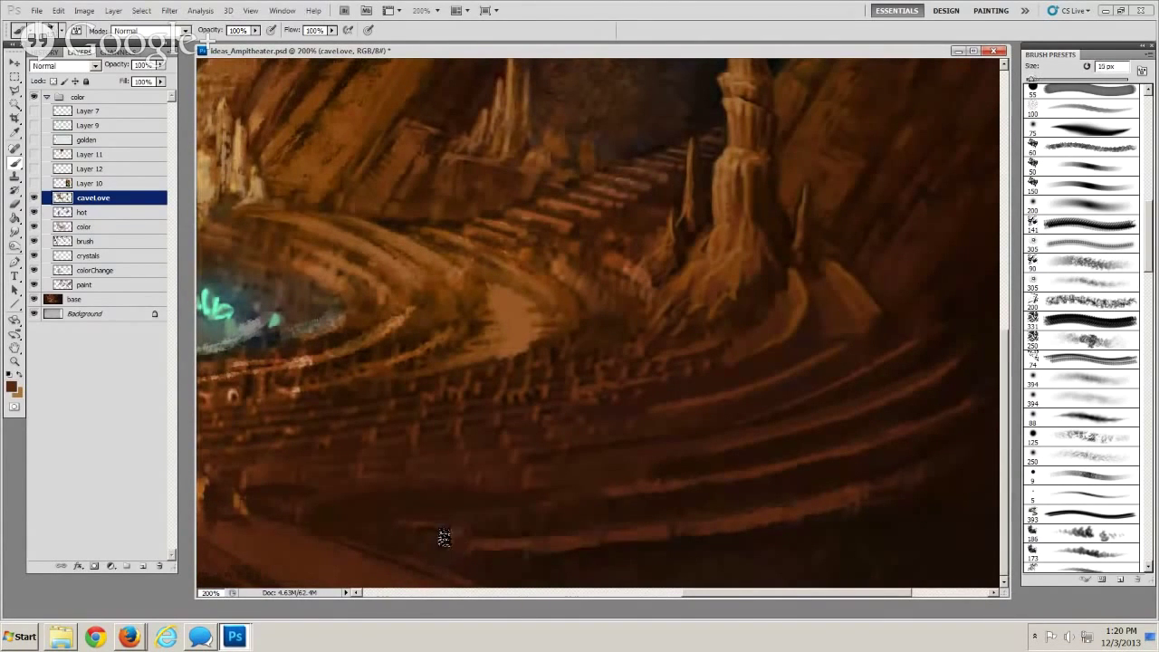
pyautogui.press(']')
pyautogui.moveTo(811, 534); pyautogui.dragTo(714, 532)
pyautogui.press('[')
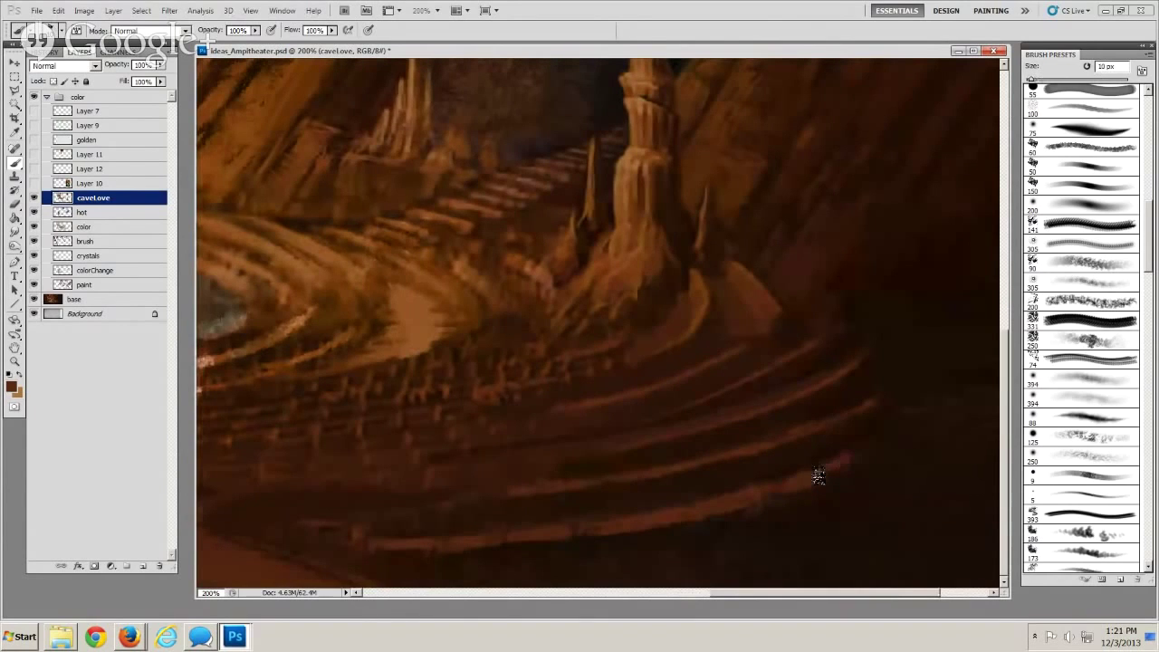
# Paint dark brown shadow between the two lowest bench rows, enlarging the brush to 25 px
pyautogui.press(']')
pyautogui.press(']')
pyautogui.press(']')
pyautogui.press('[')
pyautogui.press('[')
pyautogui.press('[')
pyautogui.press('[')
pyautogui.press(']')
pyautogui.press(']')
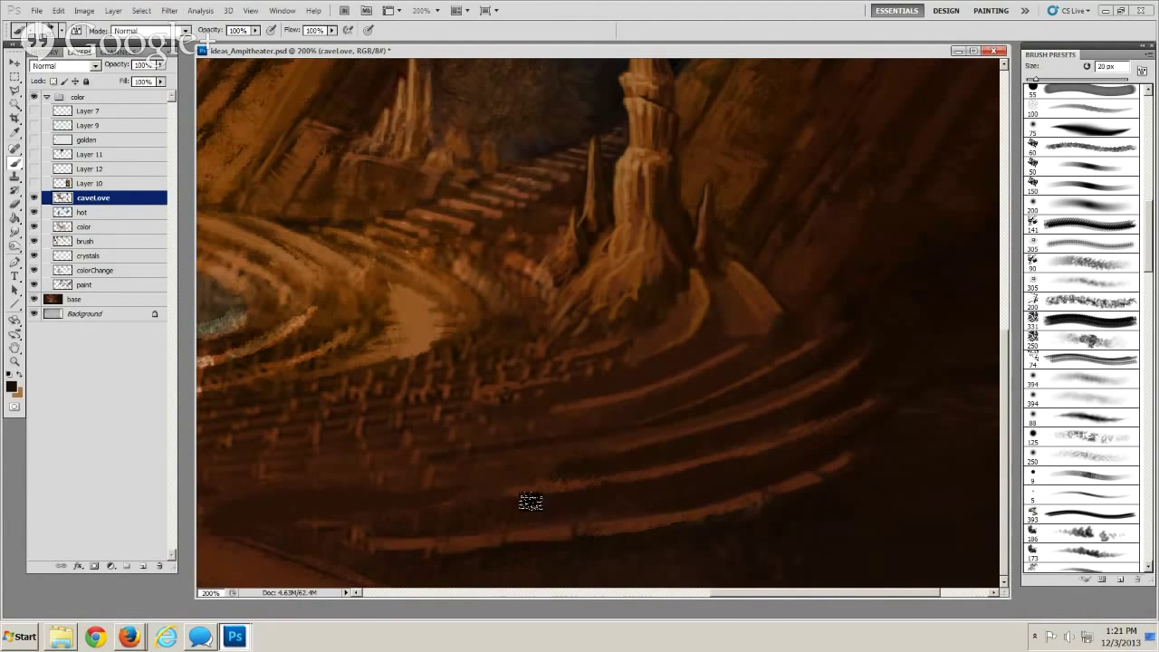
pyautogui.press(']')
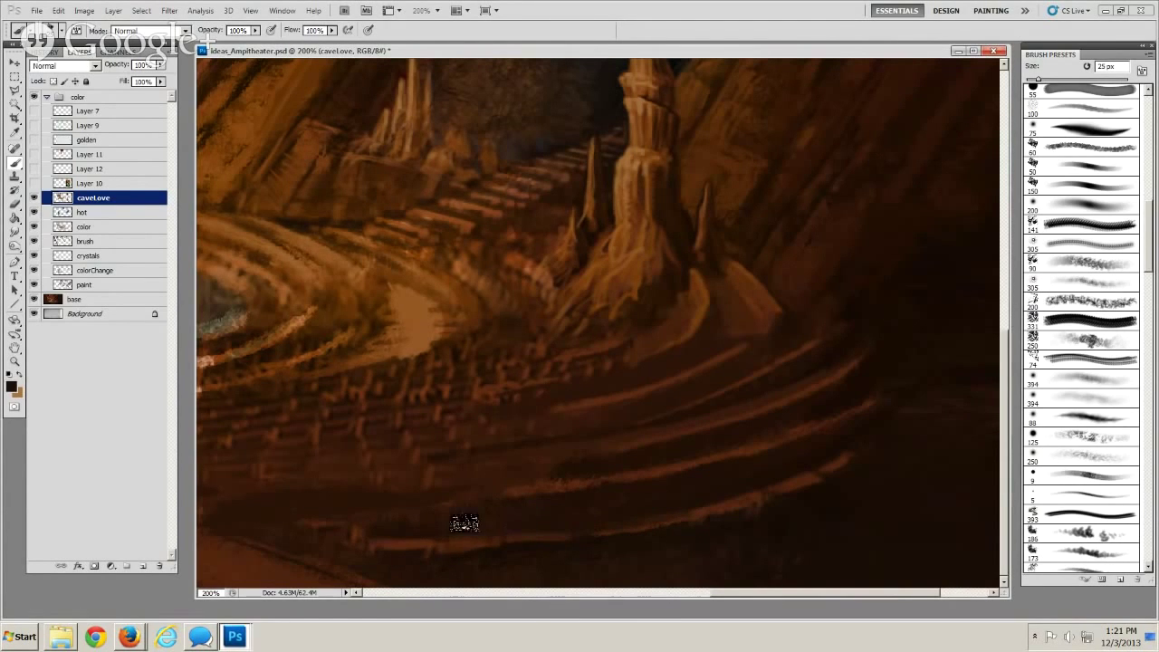
# Sharpen the edges of the lower bench rows with dark brown and a 10 px brush
pyautogui.press('[')
pyautogui.press('[')
pyautogui.press('[')
pyautogui.press('[')
pyautogui.press('[')
pyautogui.press(']')
pyautogui.press(']')
pyautogui.press(']')
pyautogui.press(']')
pyautogui.press('[')
pyautogui.press('[')
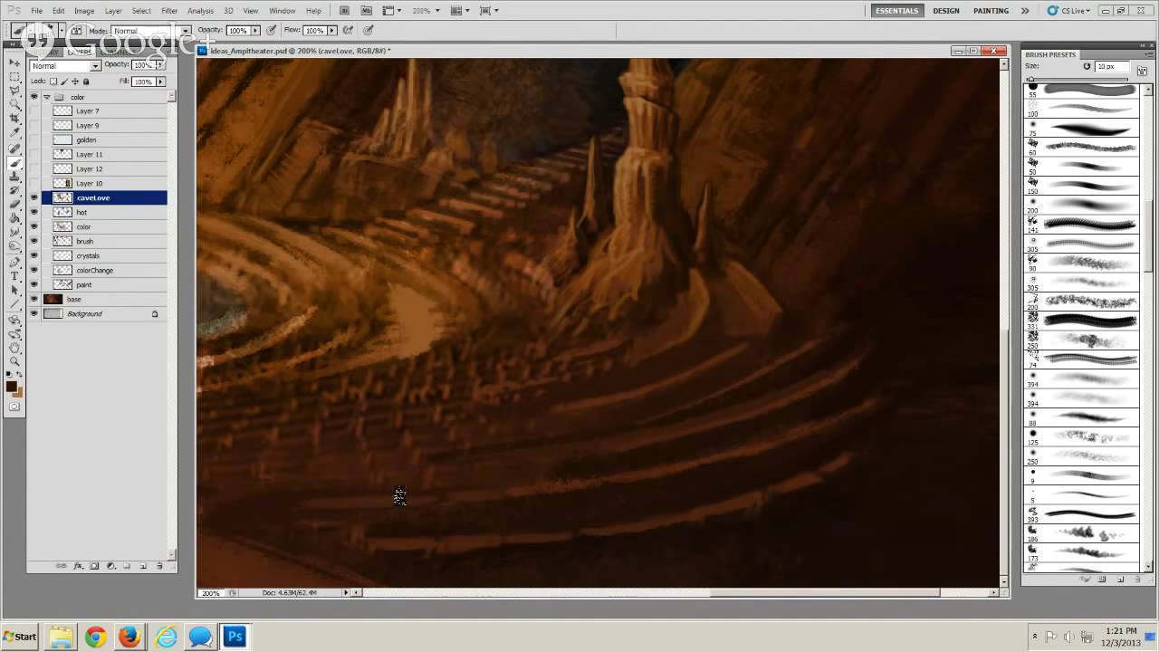
# Clean up the inner ends of the lowest bench rows and darken the band between them, enlarging the brush to 40 px
pyautogui.press(']')
pyautogui.press('[')
pyautogui.press('[')
pyautogui.press(']')
pyautogui.press(']')
pyautogui.press(']')
pyautogui.press(']')
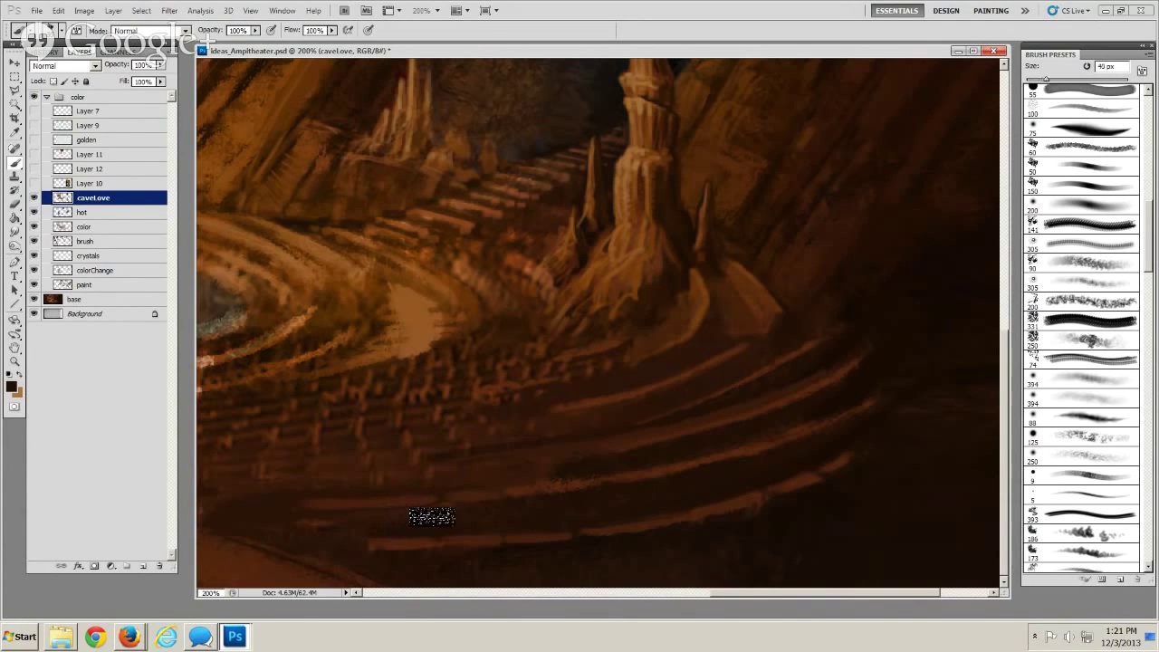
# Clean up the inner ends of the lower bench rows with dark reddish brown, ending with a 15 px brush
pyautogui.press('[')
pyautogui.press('[')
pyautogui.press('[')
pyautogui.press('[')
pyautogui.press('[')
pyautogui.press(']')
pyautogui.press(']')
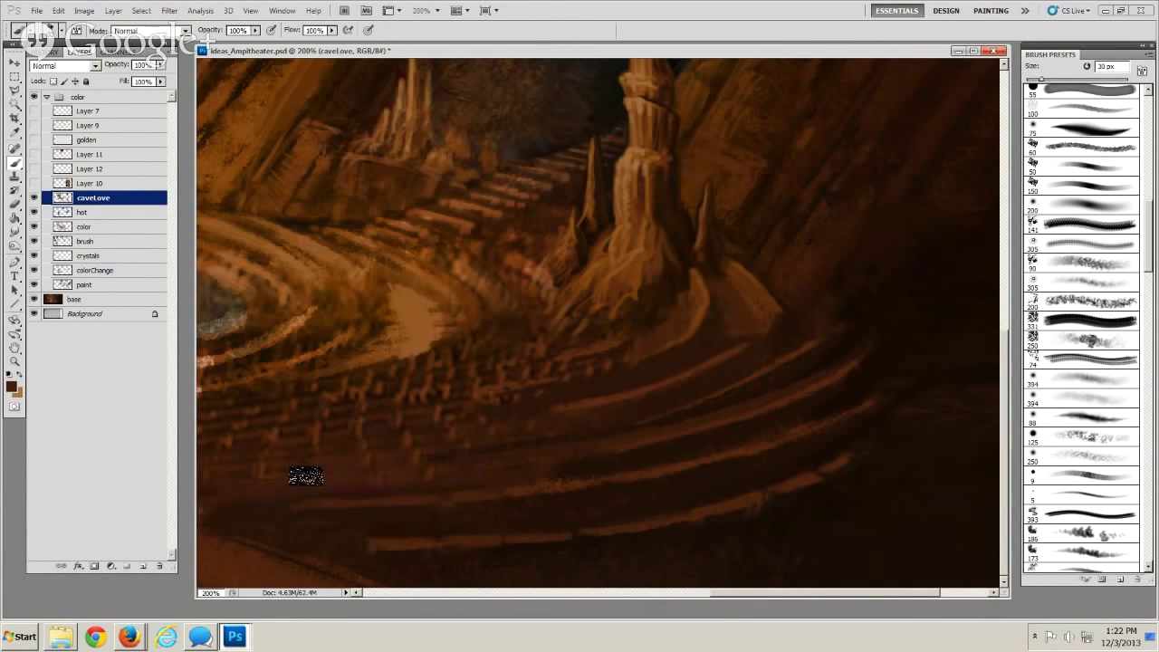
pyautogui.press('[')
pyautogui.press('[')
pyautogui.moveTo(464, 531); pyautogui.dragTo(636, 530)
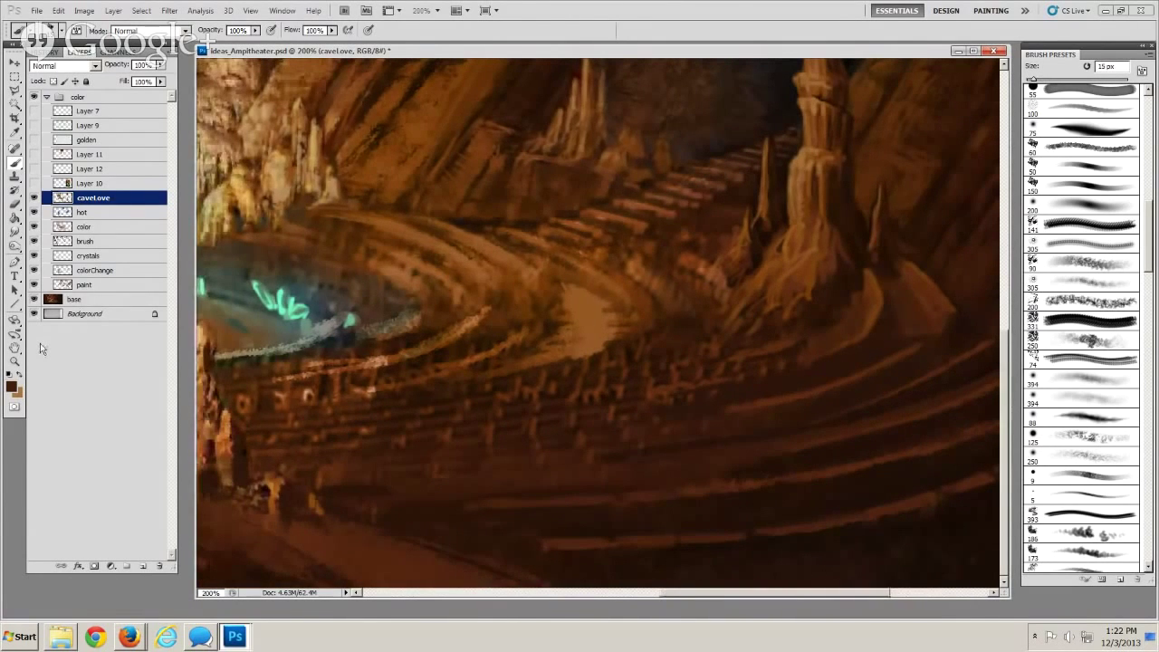
# Paint a dark vertical edge at the inner end of the bench row below the large stalagmite with a 9 px brush
pyautogui.keyDown('alt'); pyautogui.click(321, 482); pyautogui.keyUp('alt')
pyautogui.keyDown('alt'); pyautogui.click(321, 482); pyautogui.keyUp('alt')
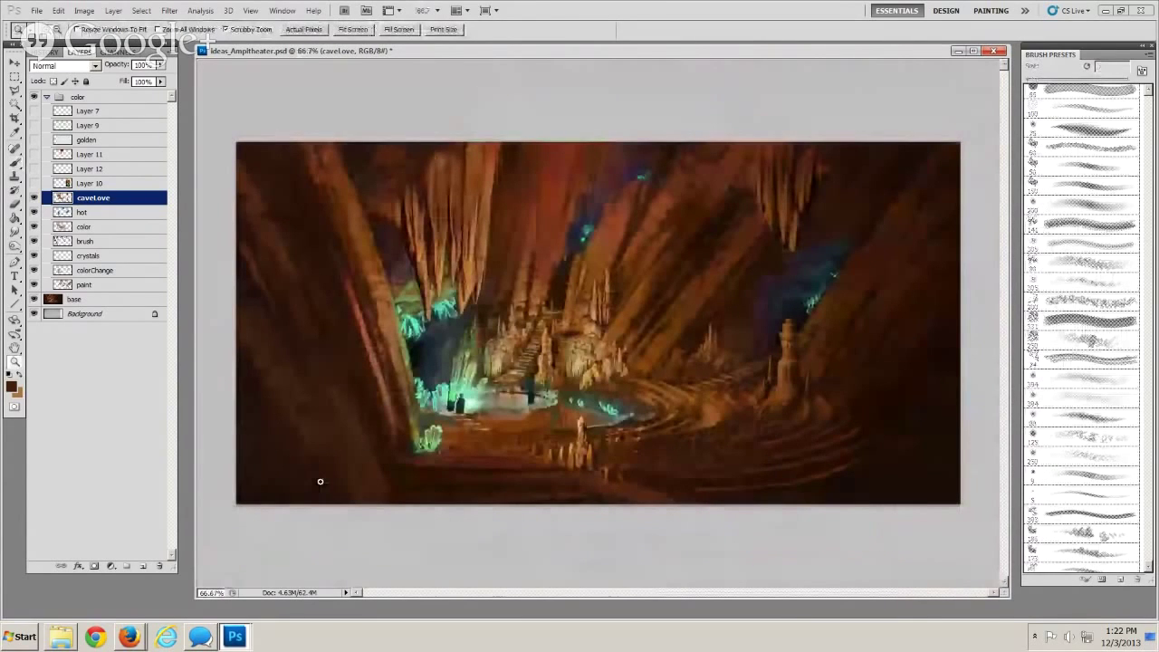
pyautogui.hotkey('ctrl', '+')
pyautogui.hotkey('ctrl', '+')
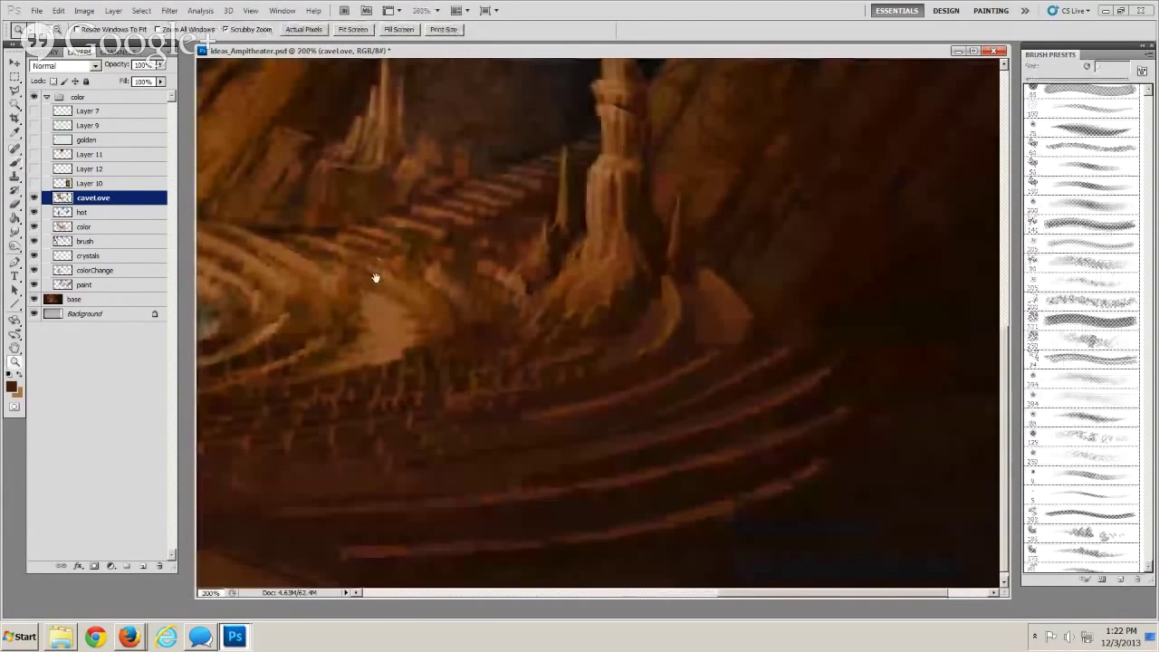
pyautogui.press('s')
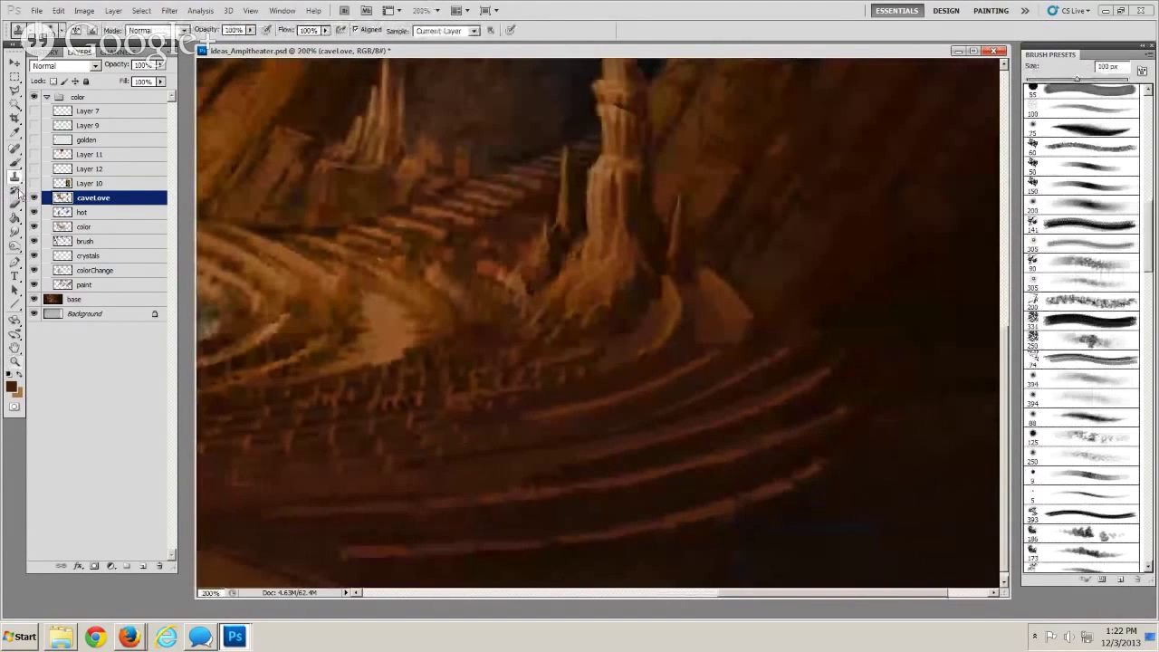
pyautogui.press('b')
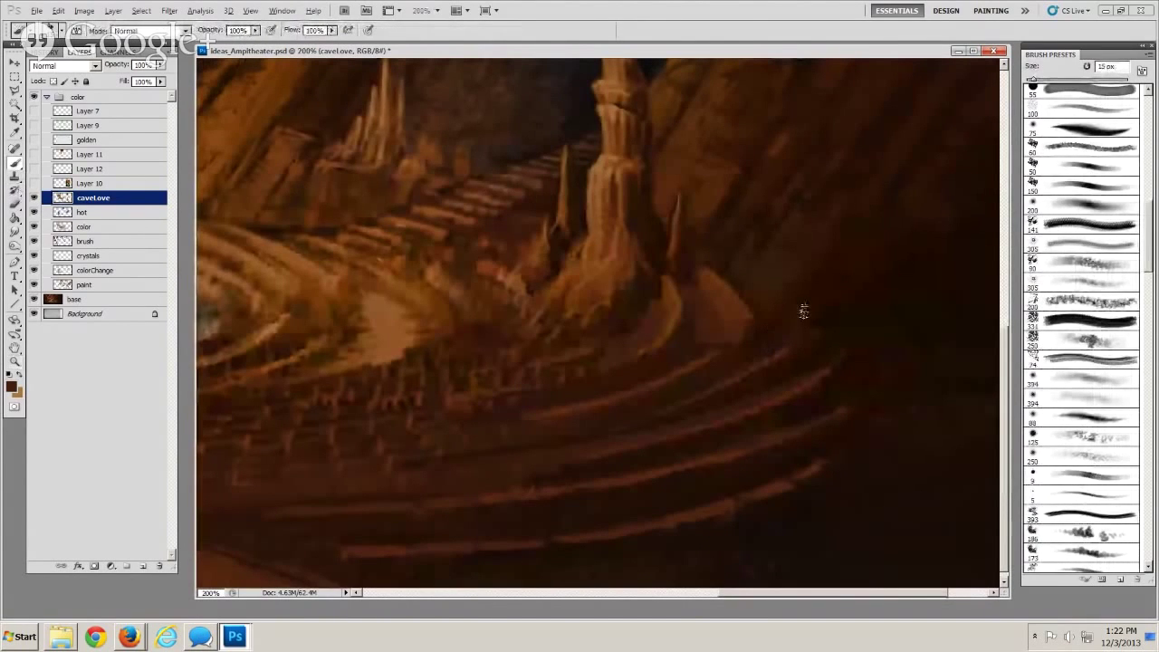
pyautogui.press('[')
pyautogui.press('[')
pyautogui.press('[')
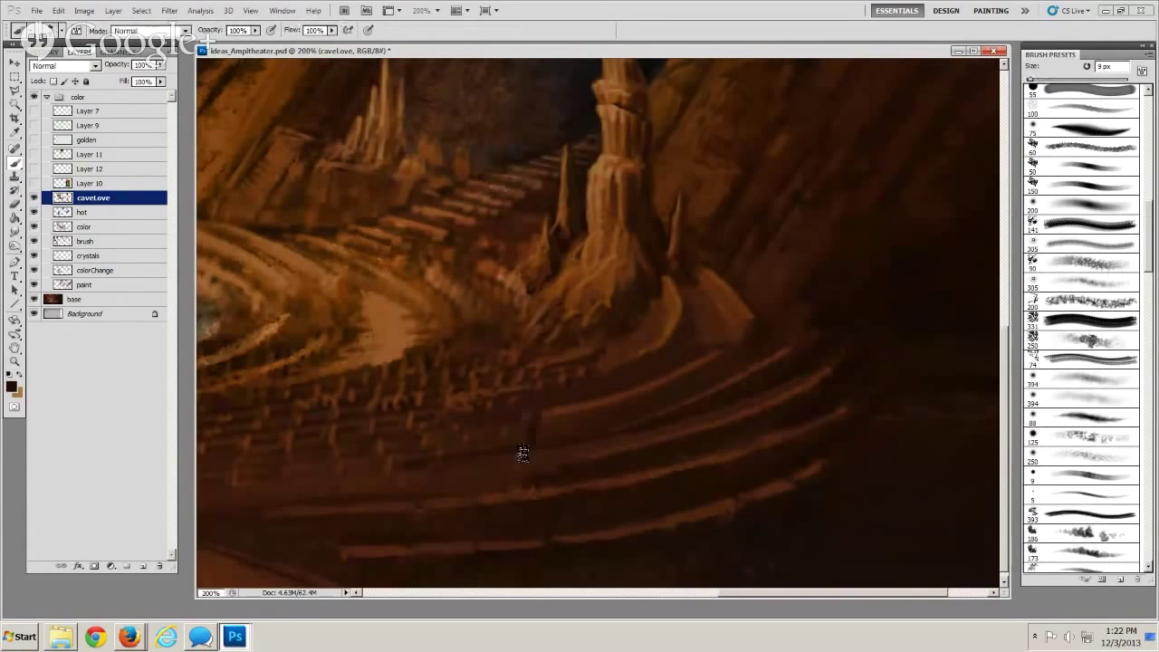
pyautogui.keyDown('alt'); pyautogui.click(524, 408); pyautogui.keyUp('alt')
pyautogui.moveTo(529, 432); pyautogui.dragTo(526, 426)
# Darken the area below the inner end of that bench row, ending with a 10 px brush
pyautogui.press(']')
pyautogui.press(']')
pyautogui.press(']')
pyautogui.click(527, 442)
pyautogui.press(']')
pyautogui.press('[')
pyautogui.press('[')
pyautogui.press('[')
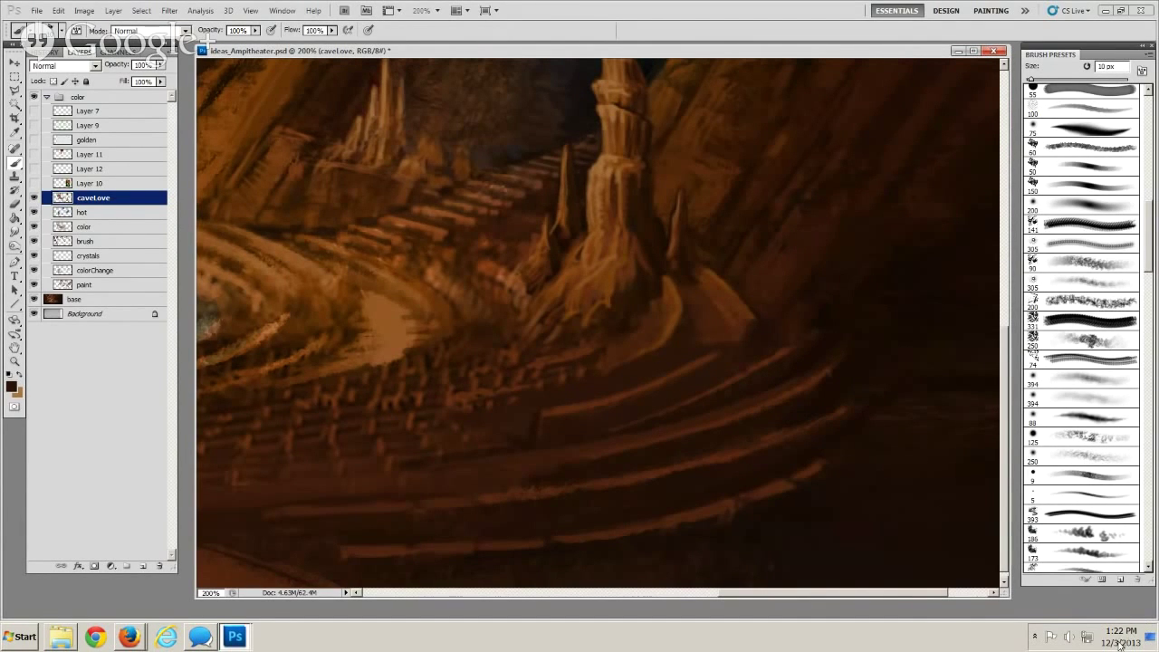
# Check the current time on the system clock and close its calendar
pyautogui.click(1121, 642)
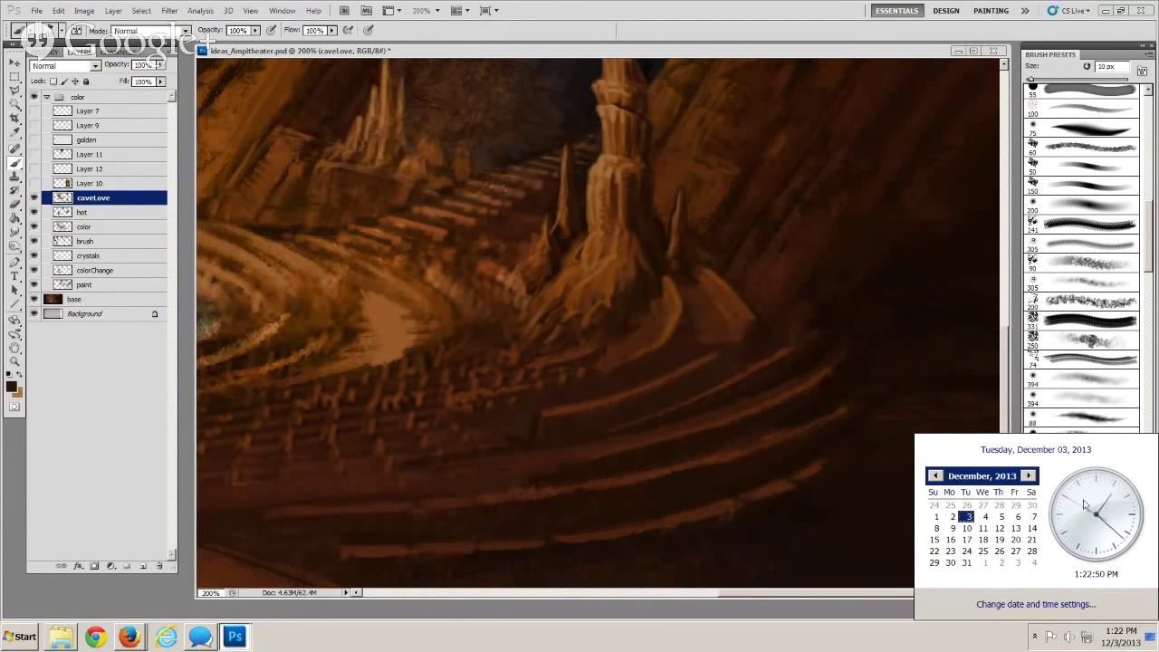
pyautogui.click(827, 608)
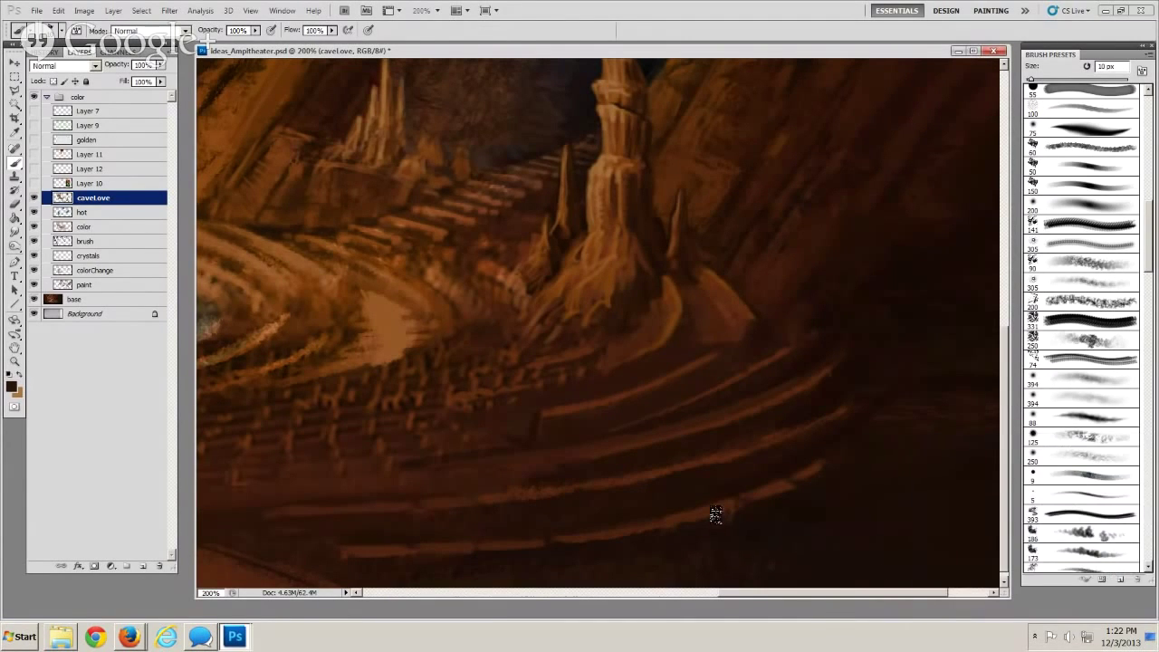
# Paint sampled dark brown shadow between the lower bench rows with a 30 px brush
pyautogui.keyDown('alt'); pyautogui.click(783, 378); pyautogui.keyUp('alt')
pyautogui.press('[')
pyautogui.press(']')
pyautogui.press(']')
pyautogui.press(']')
pyautogui.press(']')
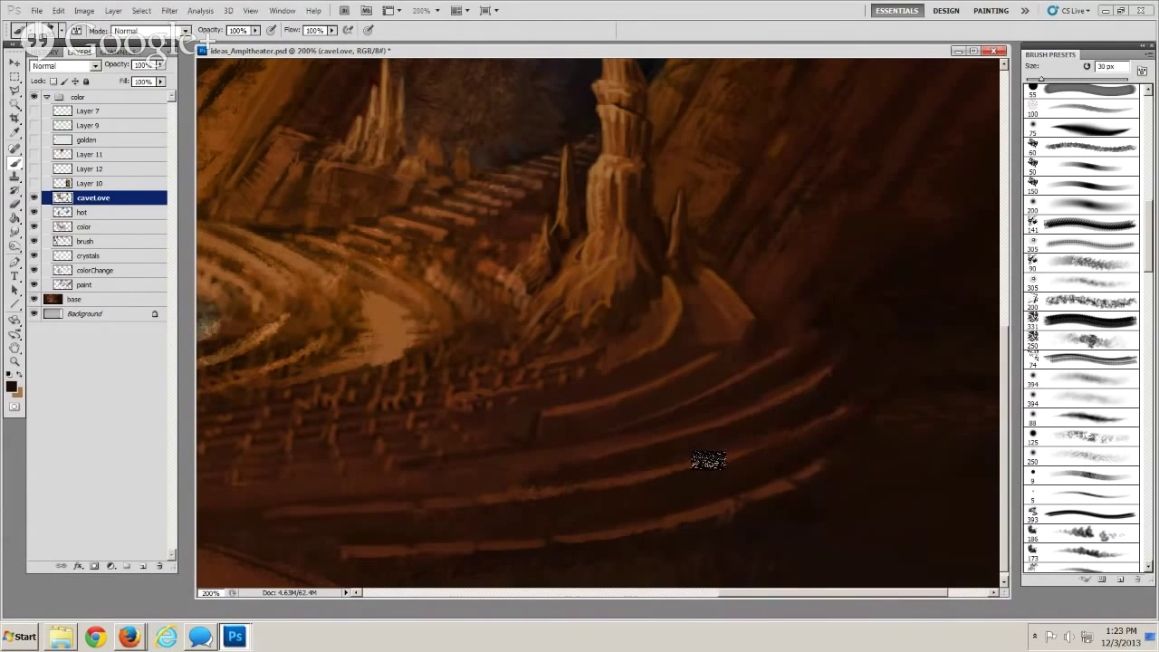
pyautogui.moveTo(531, 497); pyautogui.dragTo(638, 462)
pyautogui.moveTo(319, 525); pyautogui.dragTo(332, 486)
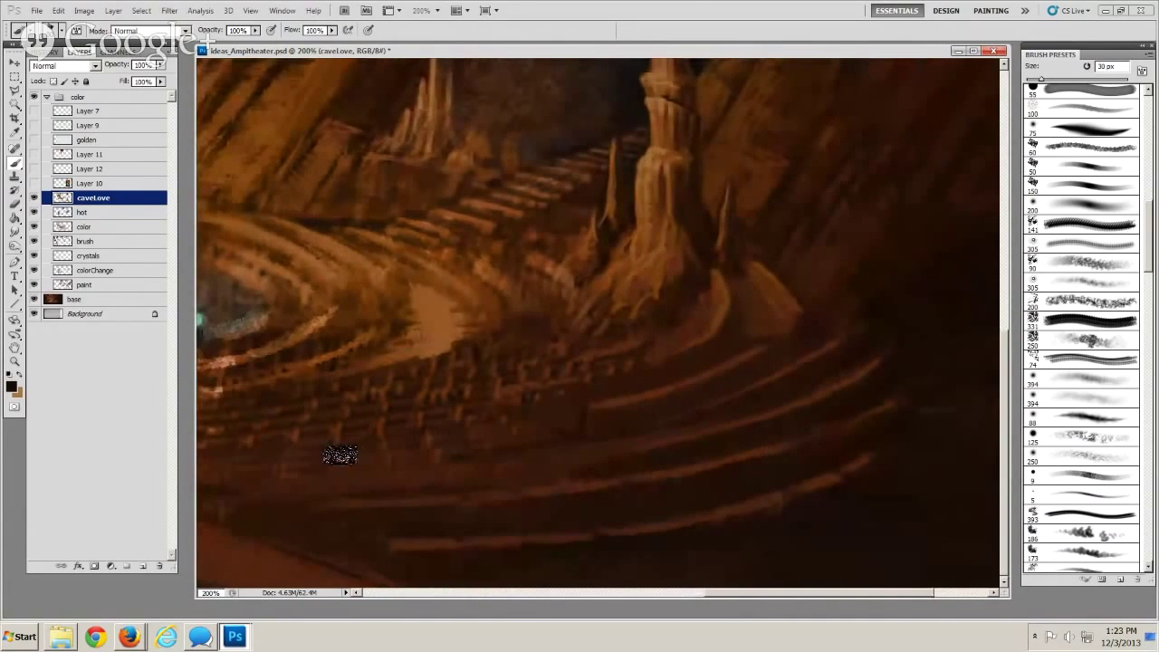
# Extend the outer ends of the bench rows upward in curved reddish-brown strokes with a 7 px brush
pyautogui.click(15, 362)
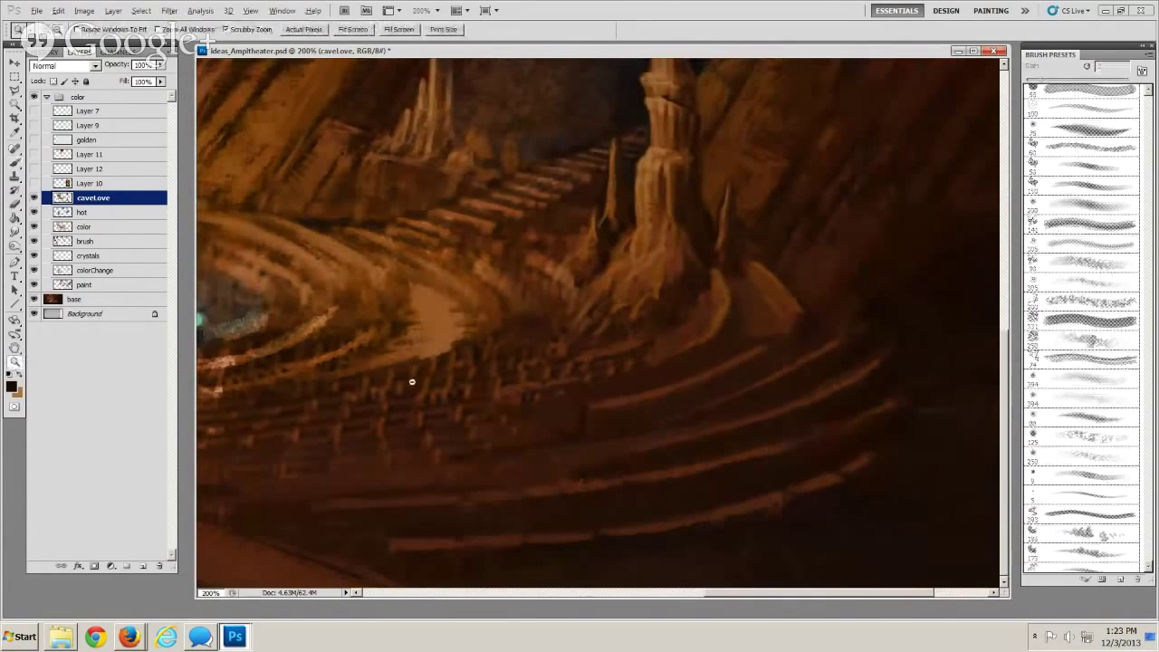
pyautogui.keyDown('alt'); pyautogui.click(408, 380); pyautogui.keyUp('alt')
pyautogui.keyDown('alt'); pyautogui.click(503, 422); pyautogui.keyUp('alt')
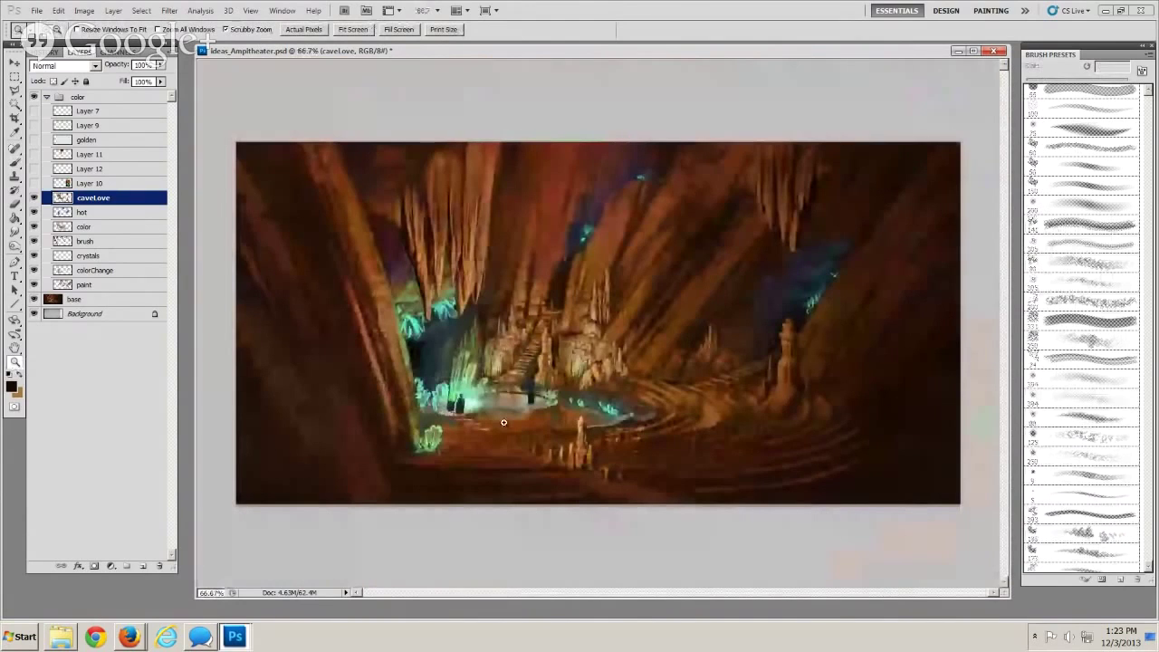
pyautogui.moveTo(503, 422); pyautogui.dragTo(677, 336)
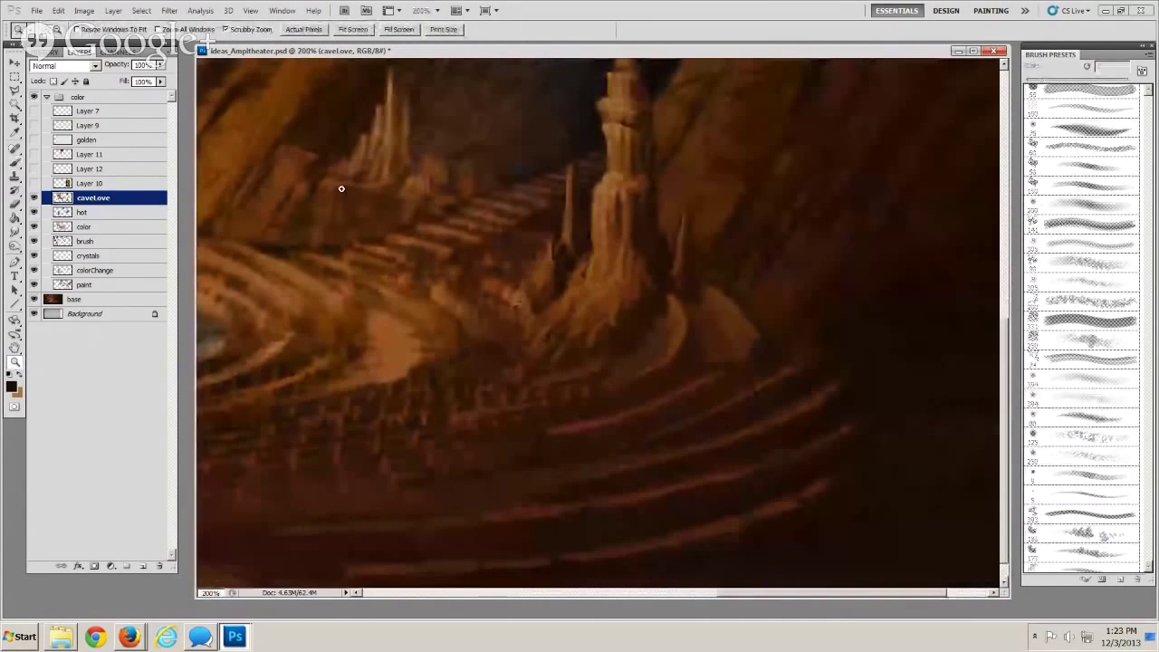
pyautogui.press('b')
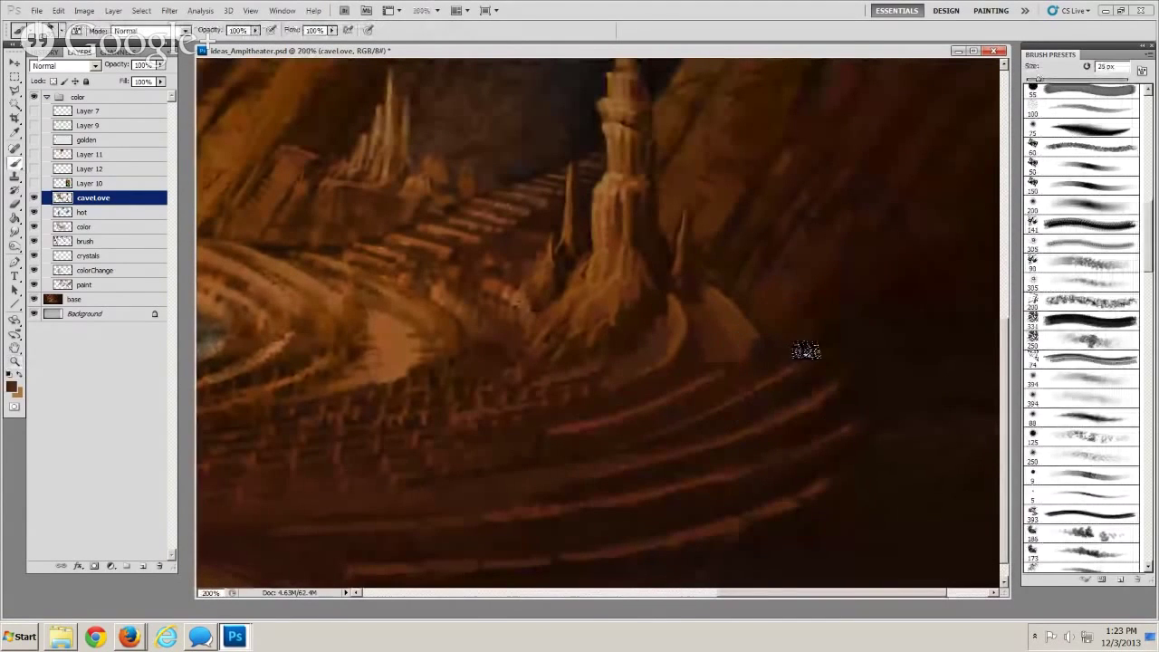
pyautogui.press('[')
pyautogui.press('[')
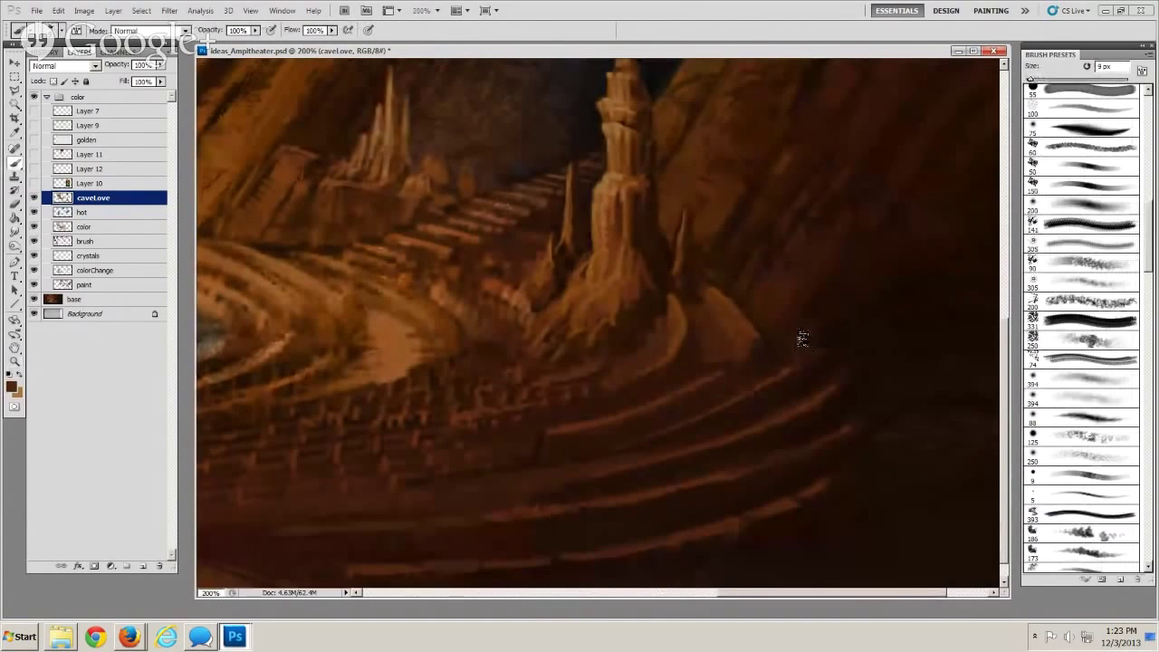
pyautogui.press('[')
pyautogui.press('[')
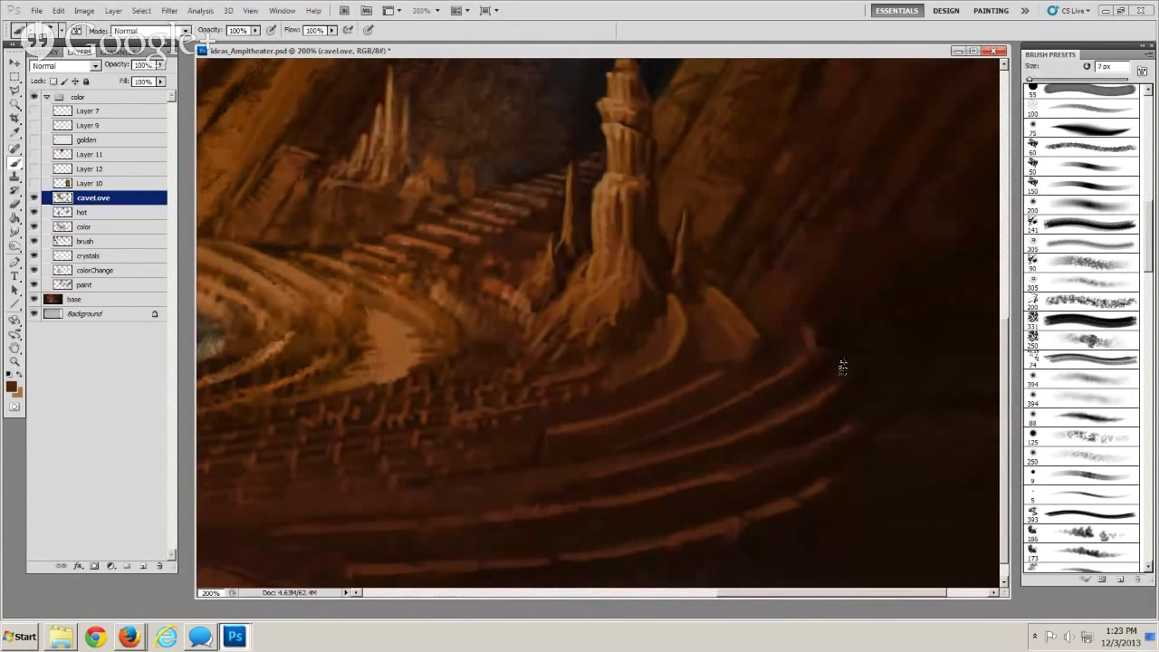
pyautogui.moveTo(840, 355)
pyautogui.mouseDown()
pyautogui.moveTo(828, 397)
pyautogui.moveTo(847, 434)
pyautogui.mouseUp()
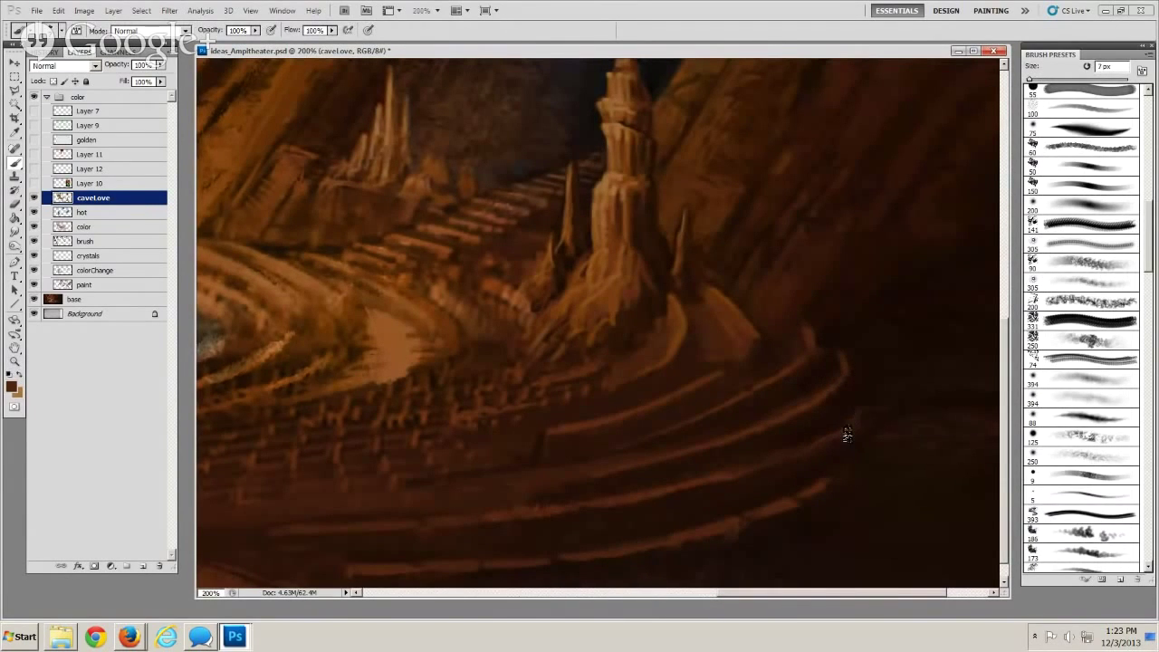
# Refine the curved outer bench ends and the slab beside the large stalagmite with sampled browns and a small brush
pyautogui.keyDown('alt'); pyautogui.click(825, 352); pyautogui.keyUp('alt')
pyautogui.press('[')
pyautogui.keyDown('alt'); pyautogui.click(733, 330); pyautogui.keyUp('alt')
pyautogui.press(']')
pyautogui.press('[')
pyautogui.press('[')
pyautogui.keyDown('alt'); pyautogui.click(801, 343); pyautogui.keyUp('alt')
# Draw an 8 px reddish-brown line with the Line tool along the bench row below the seat marks
pyautogui.click(14, 361)
pyautogui.keyDown('alt'); pyautogui.click(444, 415); pyautogui.keyUp('alt')
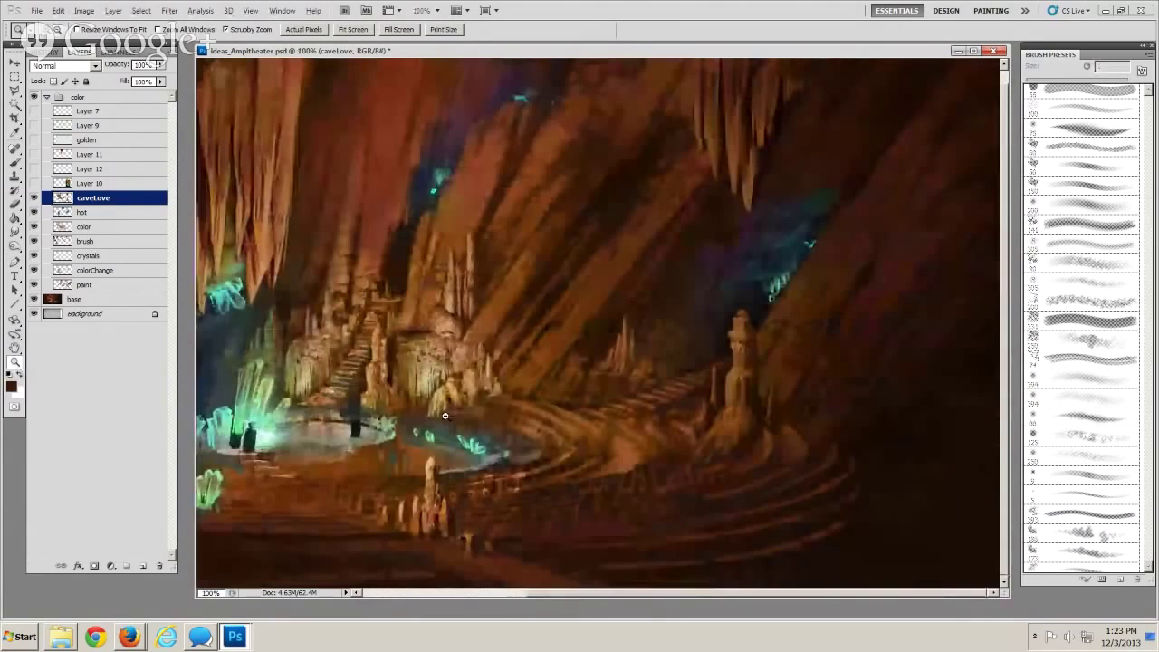
pyautogui.keyDown('alt'); pyautogui.click(444, 416); pyautogui.keyUp('alt')
pyautogui.click(708, 392)
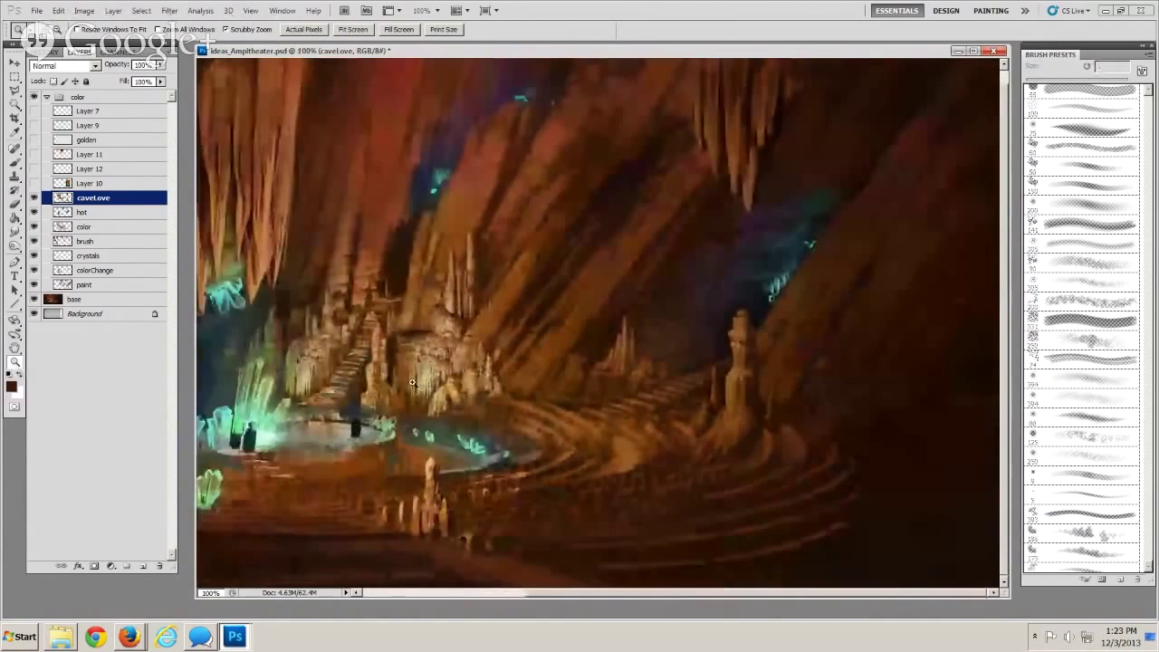
pyautogui.click(486, 399)
pyautogui.moveTo(609, 459); pyautogui.dragTo(441, 319)
pyautogui.press('u')
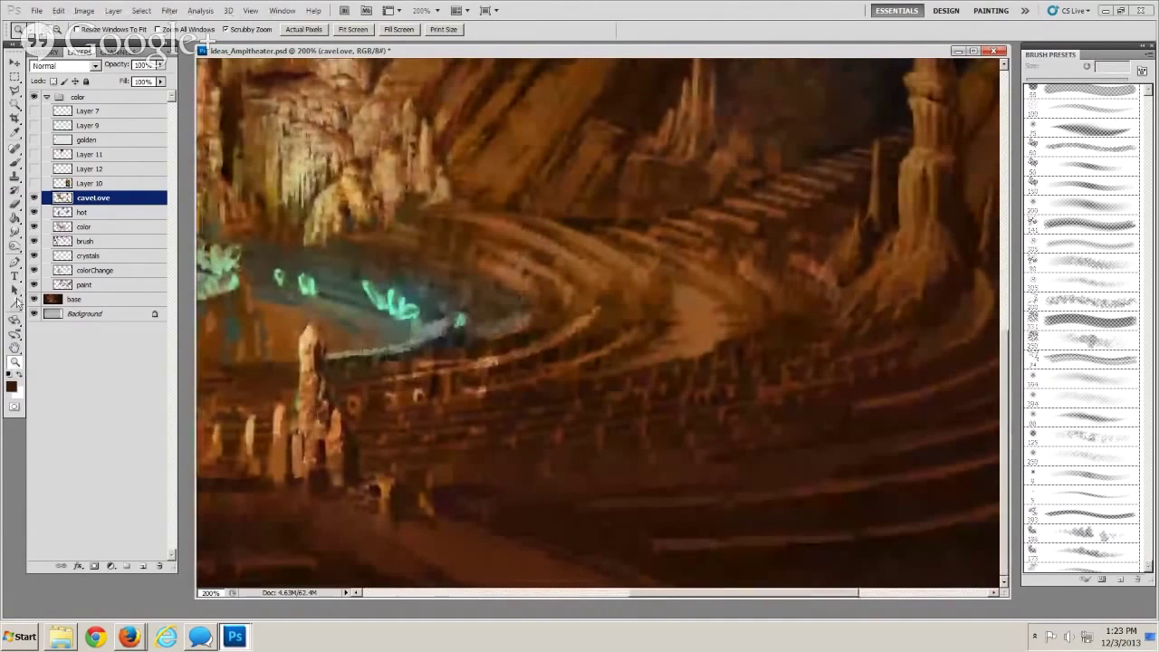
pyautogui.keyDown('alt'); pyautogui.click(886, 400); pyautogui.keyUp('alt')
pyautogui.press(']')
pyautogui.press(']')
pyautogui.press(']')
pyautogui.press(']')
pyautogui.press(']')
pyautogui.moveTo(786, 418); pyautogui.dragTo(434, 457)
# Extend the second-lowest bench row inward with a straight 7 px reddish-brown line
pyautogui.hscroll(1, 743, 476)
pyautogui.hscroll(4, 771, 476)
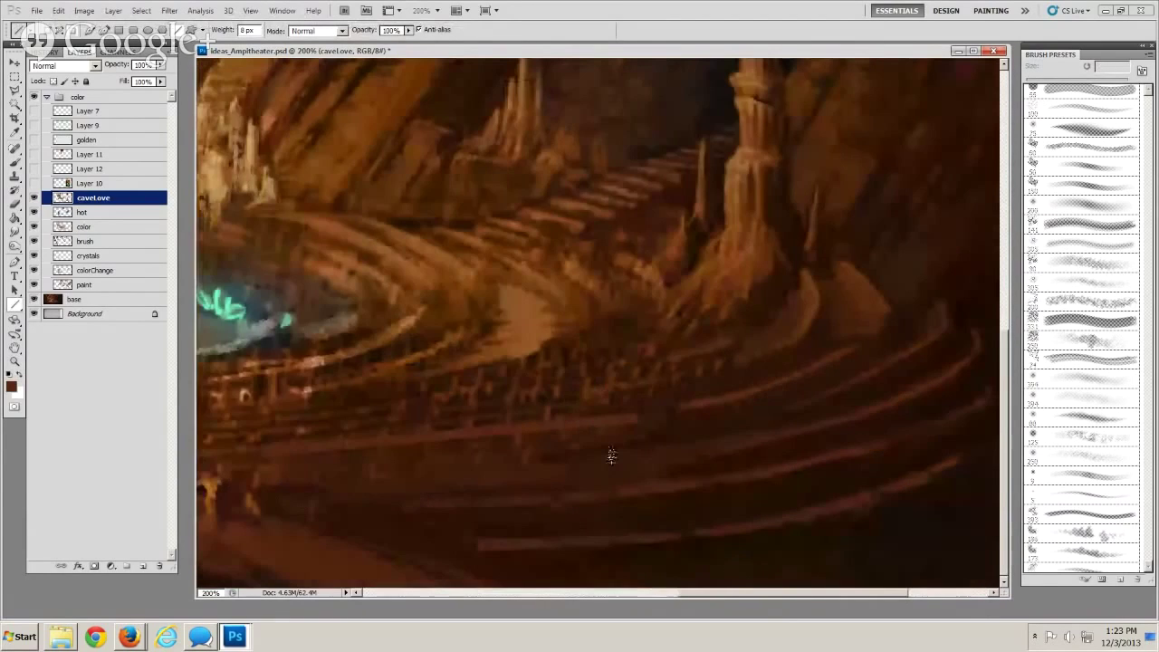
pyautogui.moveTo(655, 486); pyautogui.dragTo(408, 505)
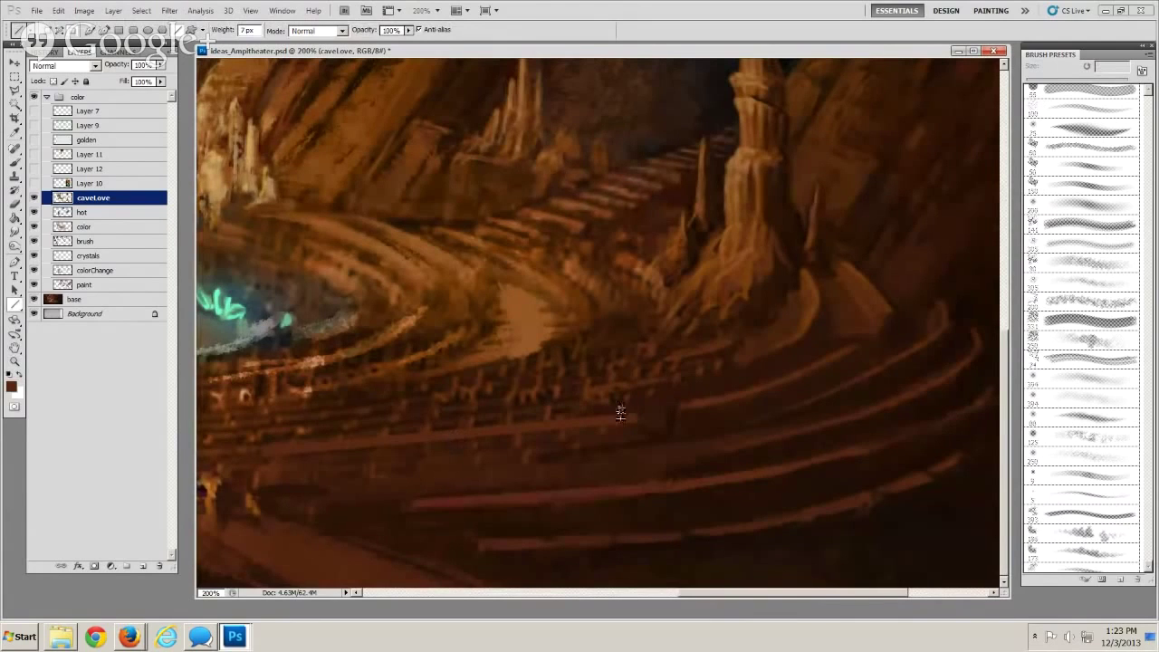
# Draw thin 4 px reddish-brown lines through the seat marks to define the upper bench rows
pyautogui.moveTo(544, 470)
pyautogui.mouseDown()
pyautogui.moveTo(655, 447)
pyautogui.moveTo(729, 399)
pyautogui.mouseUp()
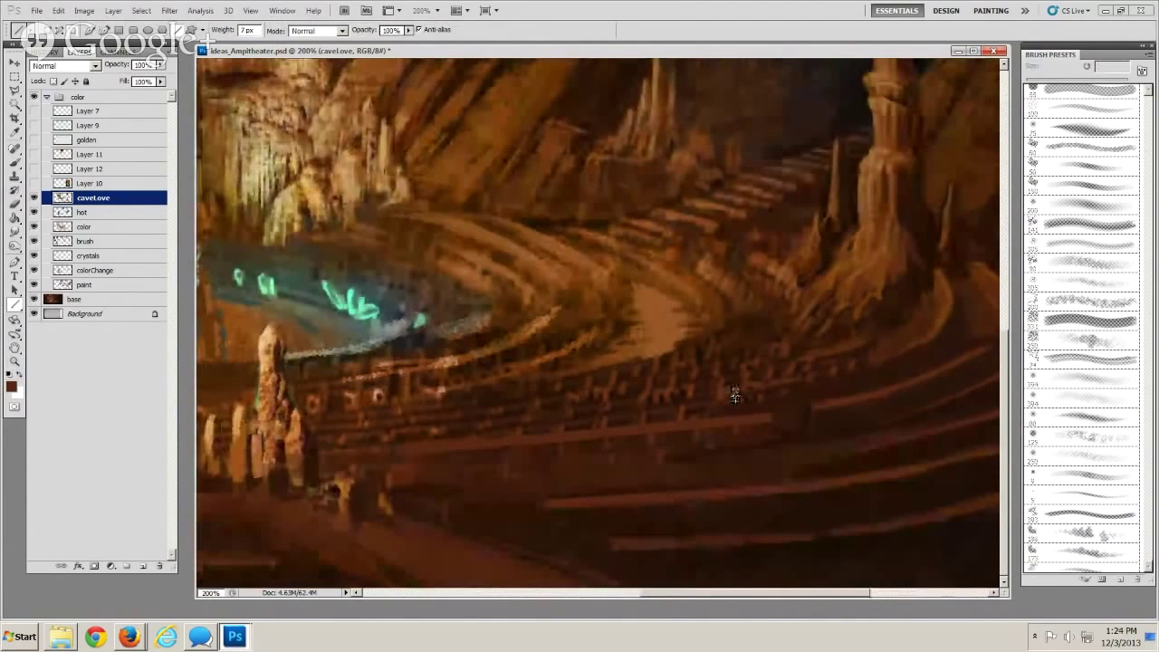
pyautogui.press('[')
pyautogui.press('[')
pyautogui.press('[')
pyautogui.moveTo(684, 401); pyautogui.dragTo(416, 425)
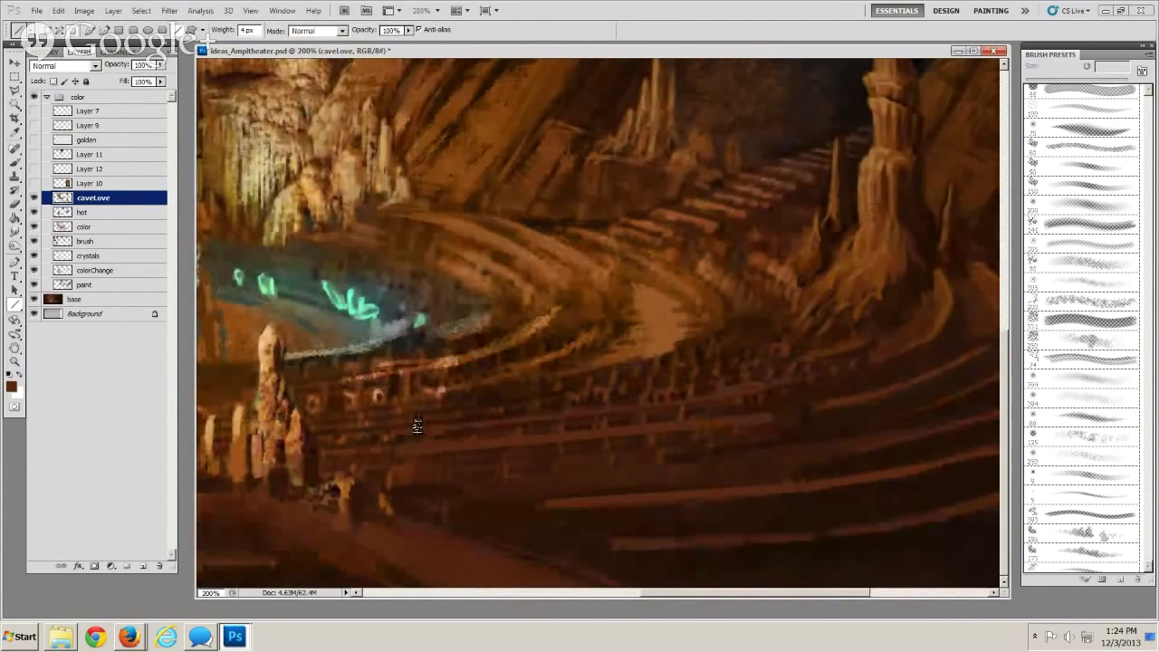
pyautogui.moveTo(799, 360); pyautogui.dragTo(373, 421)
pyautogui.moveTo(639, 385); pyautogui.dragTo(765, 349)
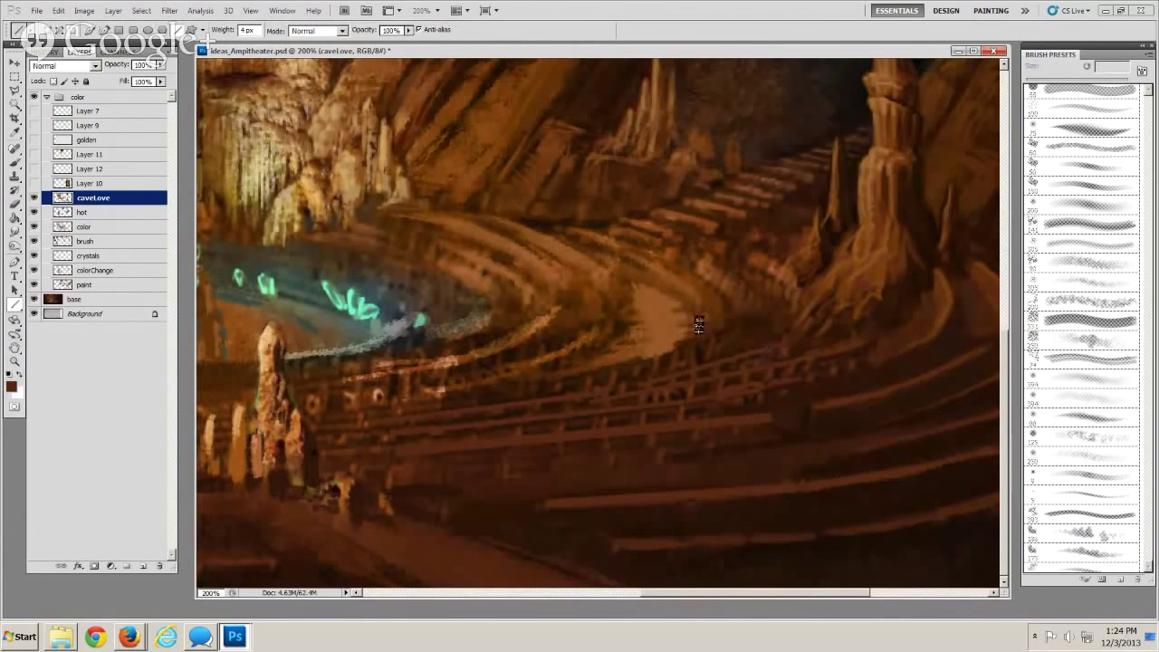
# Cover the stray seat marks below the straight bench row with sampled dark brown lines, raising the weight from 7 to 11 px
pyautogui.moveTo(595, 311); pyautogui.dragTo(445, 344)
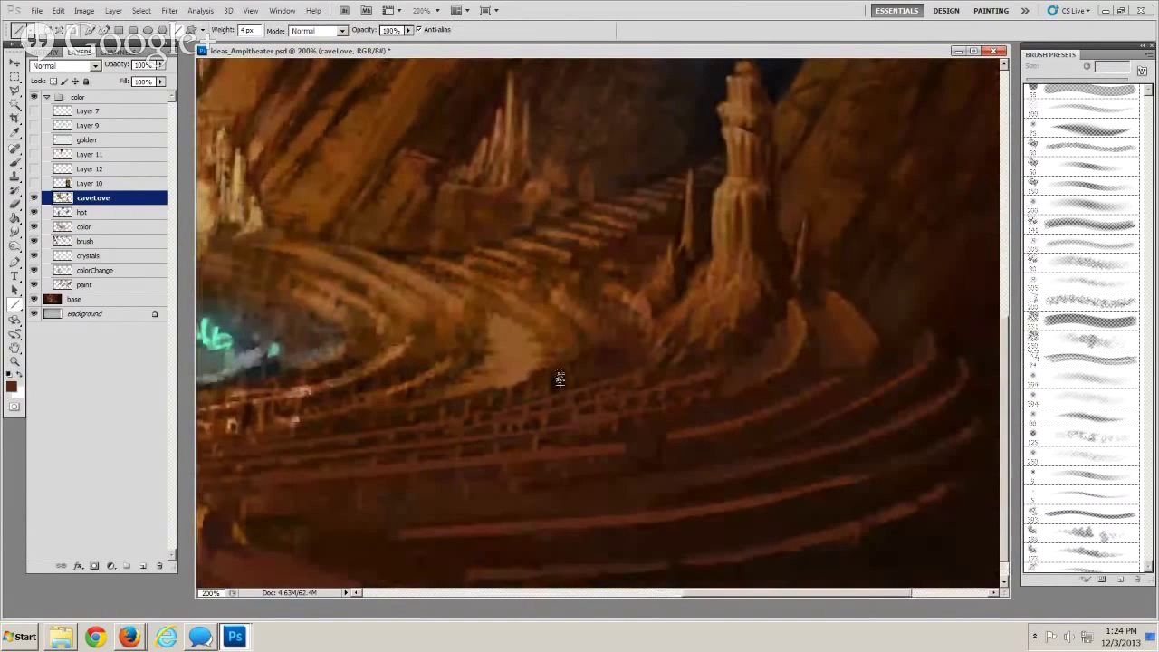
pyautogui.moveTo(774, 417); pyautogui.dragTo(686, 420)
pyautogui.keyDown('alt'); pyautogui.click(661, 431); pyautogui.keyUp('alt')
pyautogui.press(']')
pyautogui.press(']')
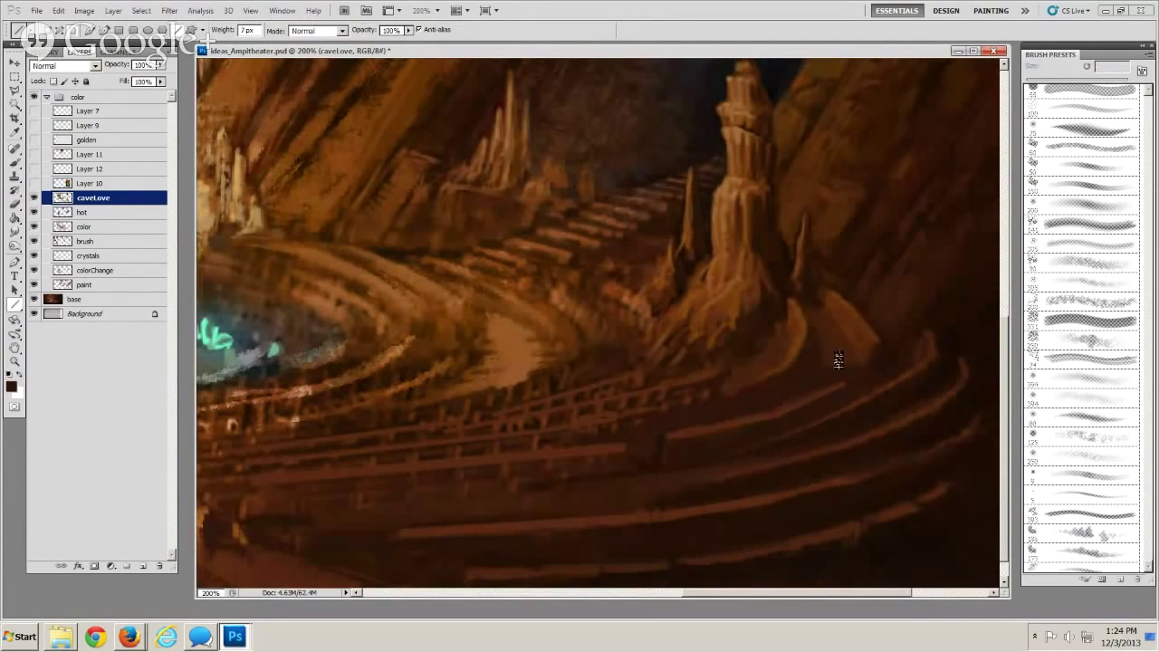
pyautogui.moveTo(599, 477)
pyautogui.mouseDown()
pyautogui.moveTo(694, 427)
pyautogui.moveTo(734, 422)
pyautogui.mouseUp()
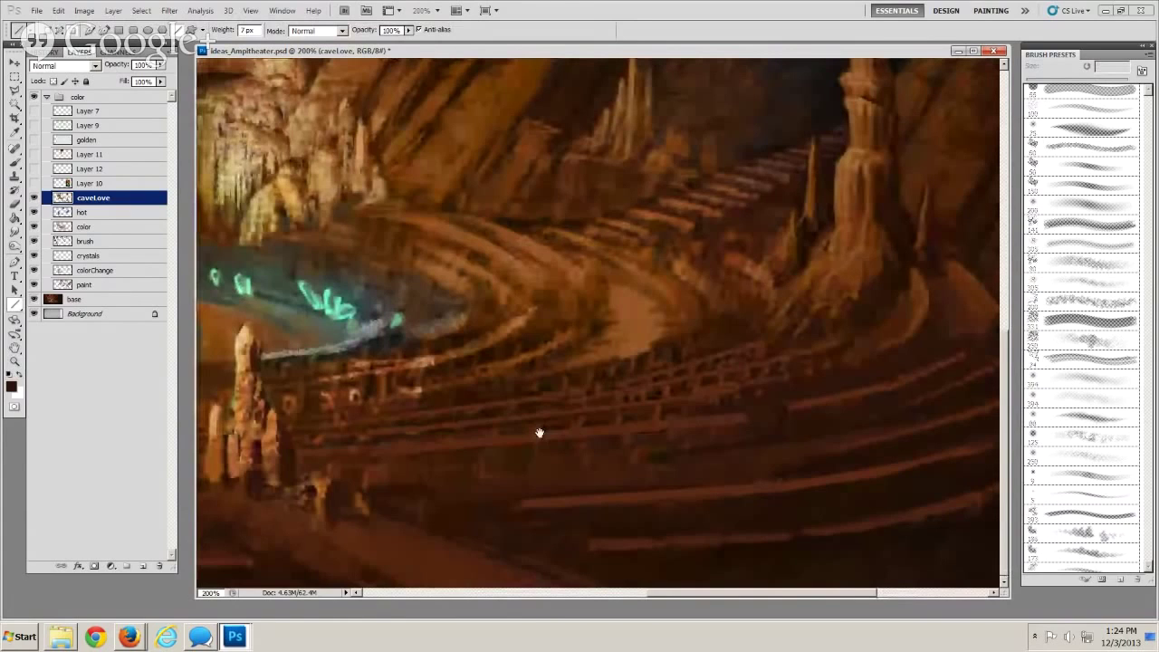
pyautogui.moveTo(755, 433)
pyautogui.mouseDown()
pyautogui.moveTo(353, 468)
pyautogui.moveTo(730, 449)
pyautogui.mouseUp()
pyautogui.moveTo(674, 465); pyautogui.dragTo(521, 466)
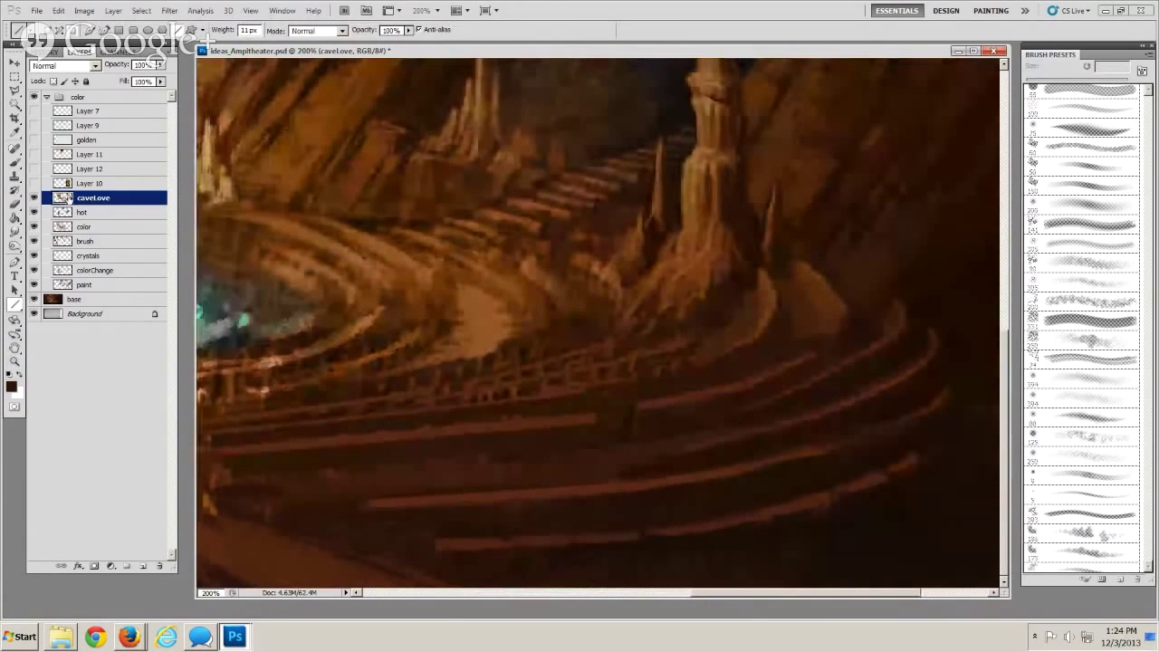
# Hide the layers from caveLove down to paint, and reveal them again one by one from the lowest up to review the painting's stages
pyautogui.moveTo(34, 199); pyautogui.dragTo(38, 286)
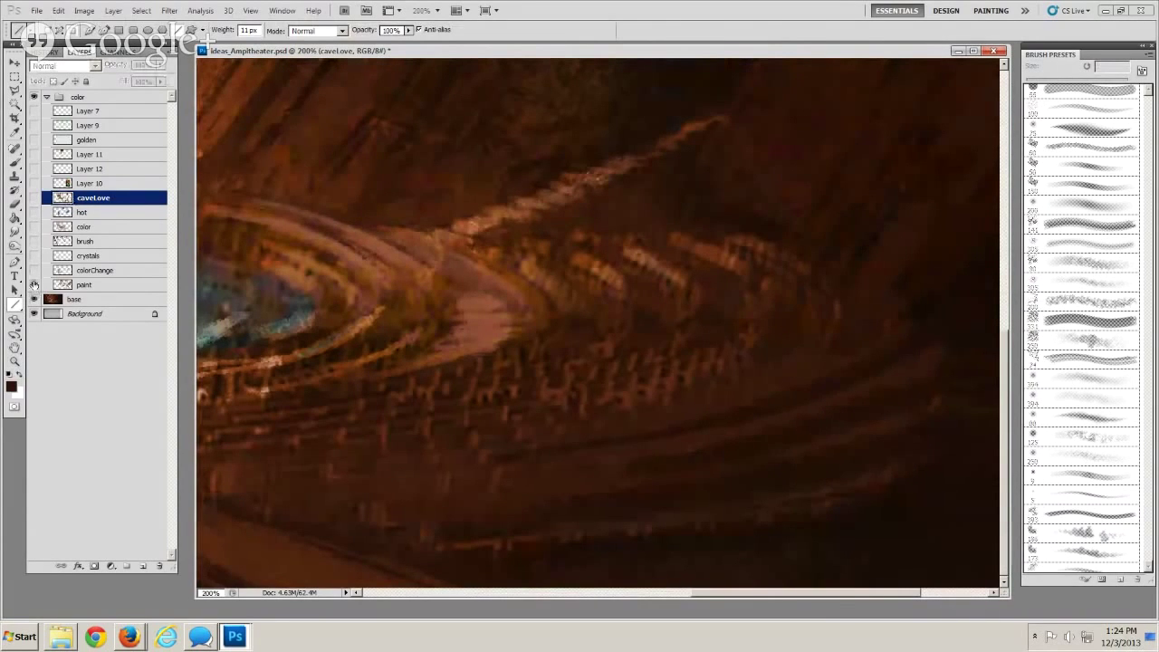
pyautogui.click(34, 284)
pyautogui.click(36, 286)
pyautogui.click(34, 285)
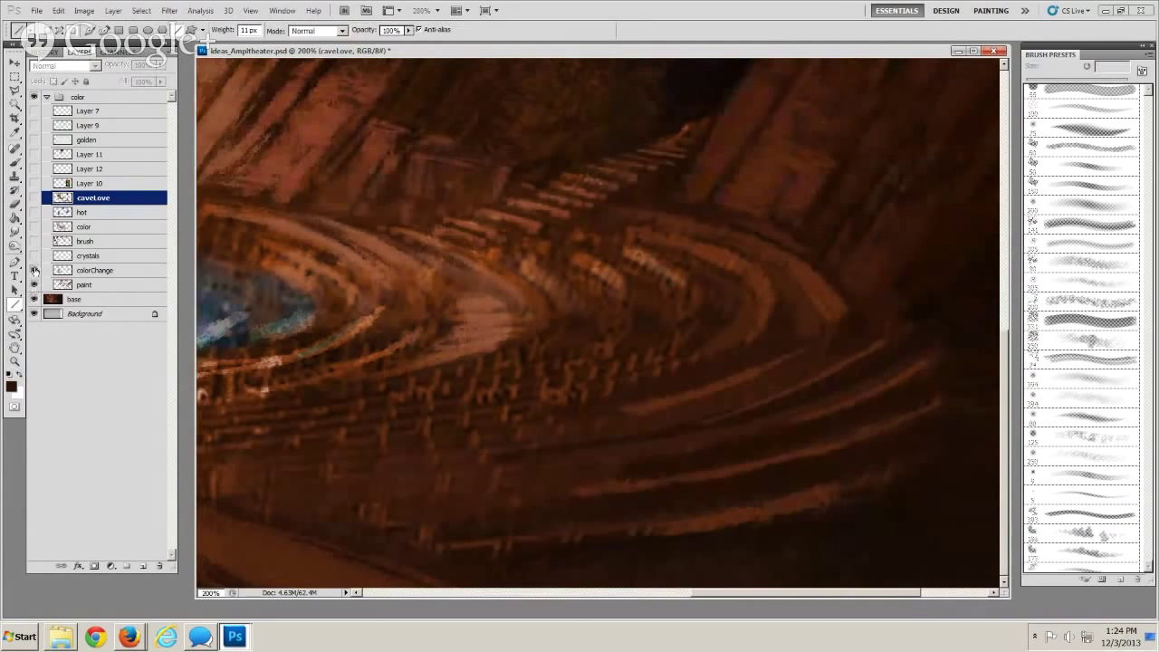
pyautogui.click(34, 256)
pyautogui.click(35, 242)
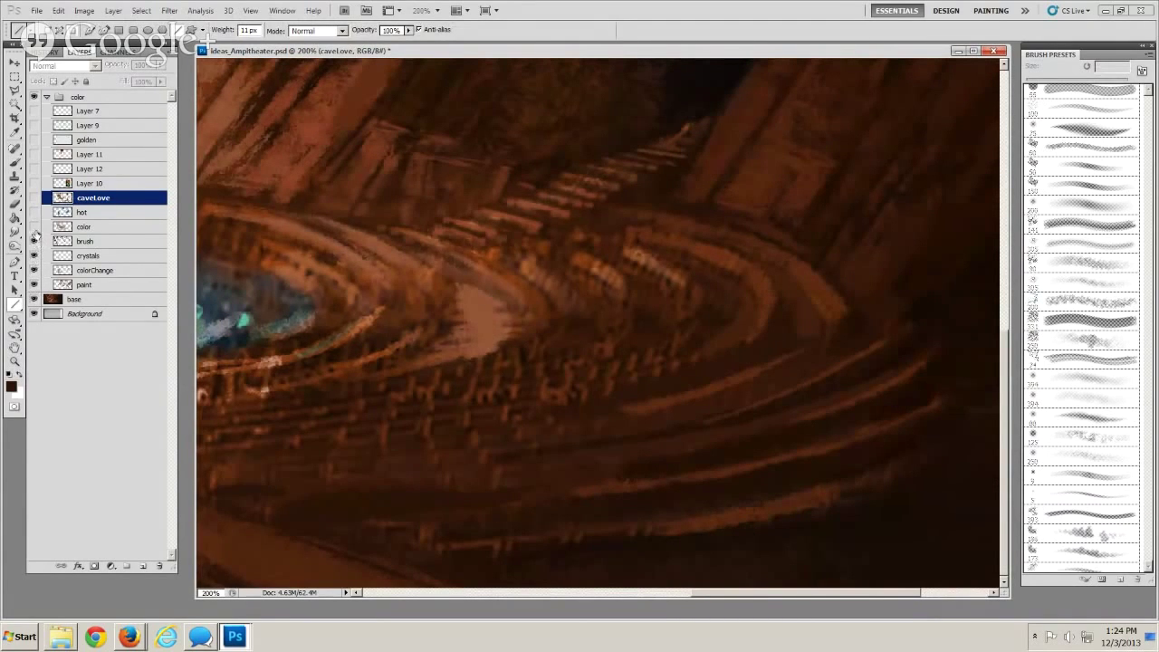
pyautogui.click(35, 213)
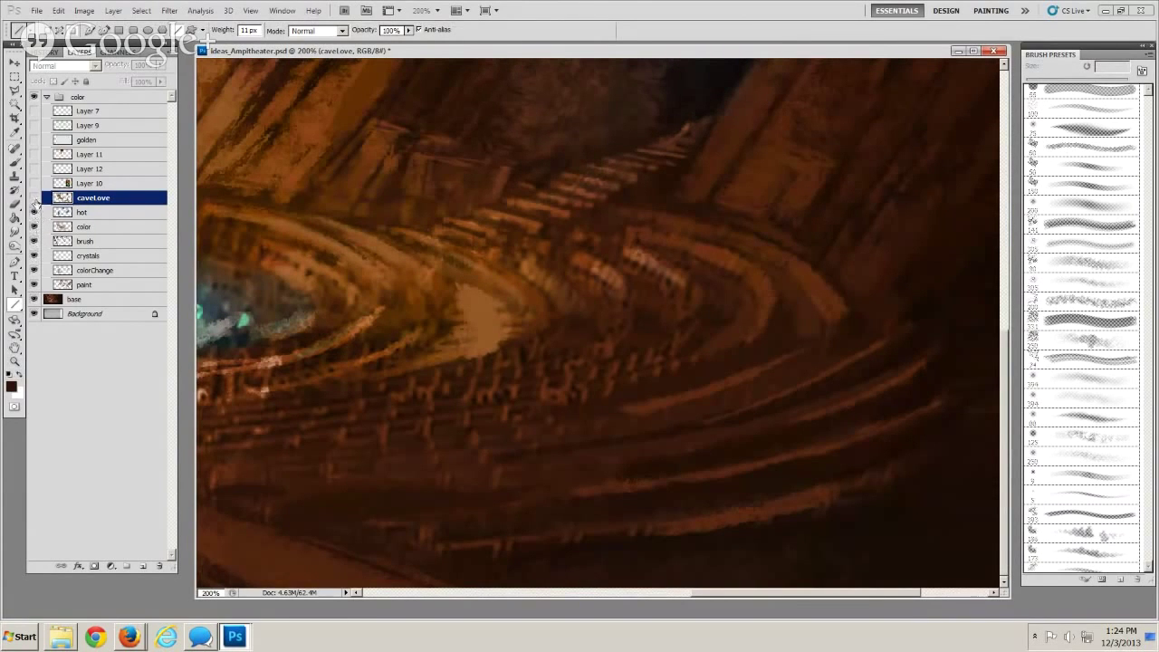
pyautogui.click(35, 199)
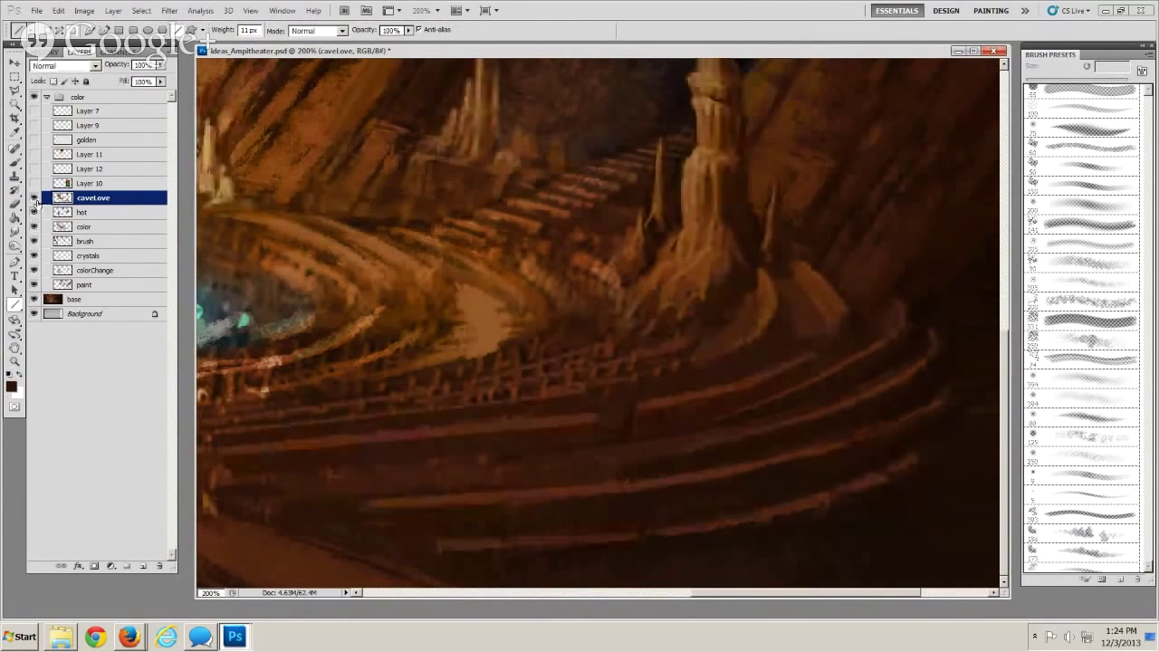
# Toggle the caveLove and hot layers' visibility to compare the bench area with and without the latest paintwork
pyautogui.click(35, 198)
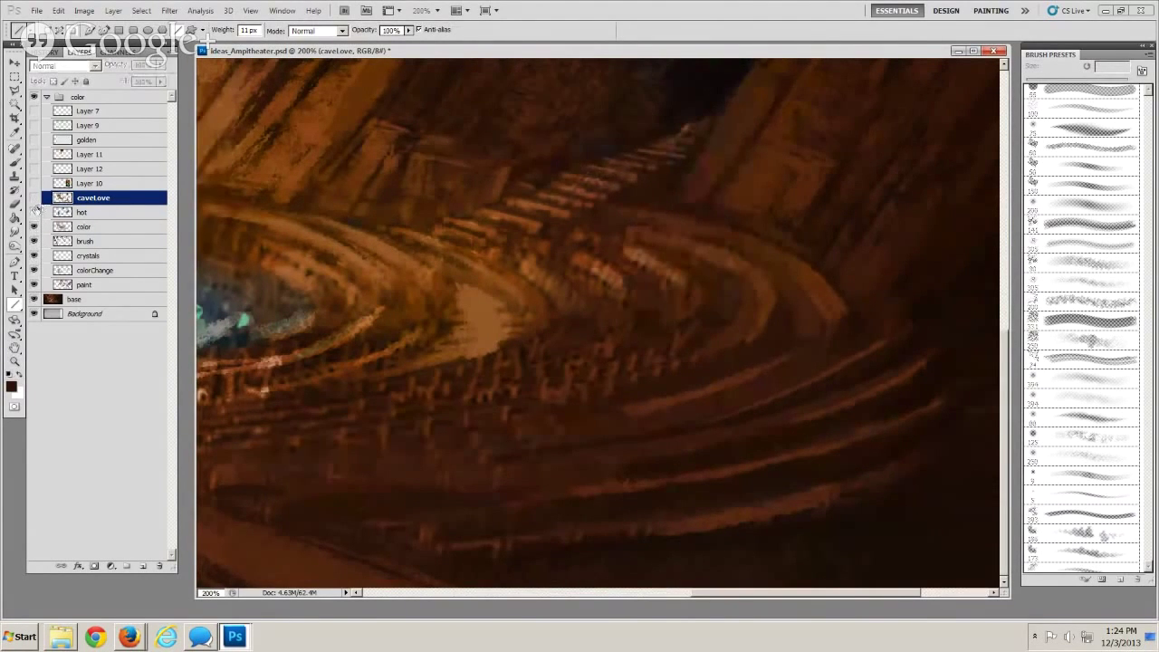
pyautogui.click(35, 213)
pyautogui.click(34, 200)
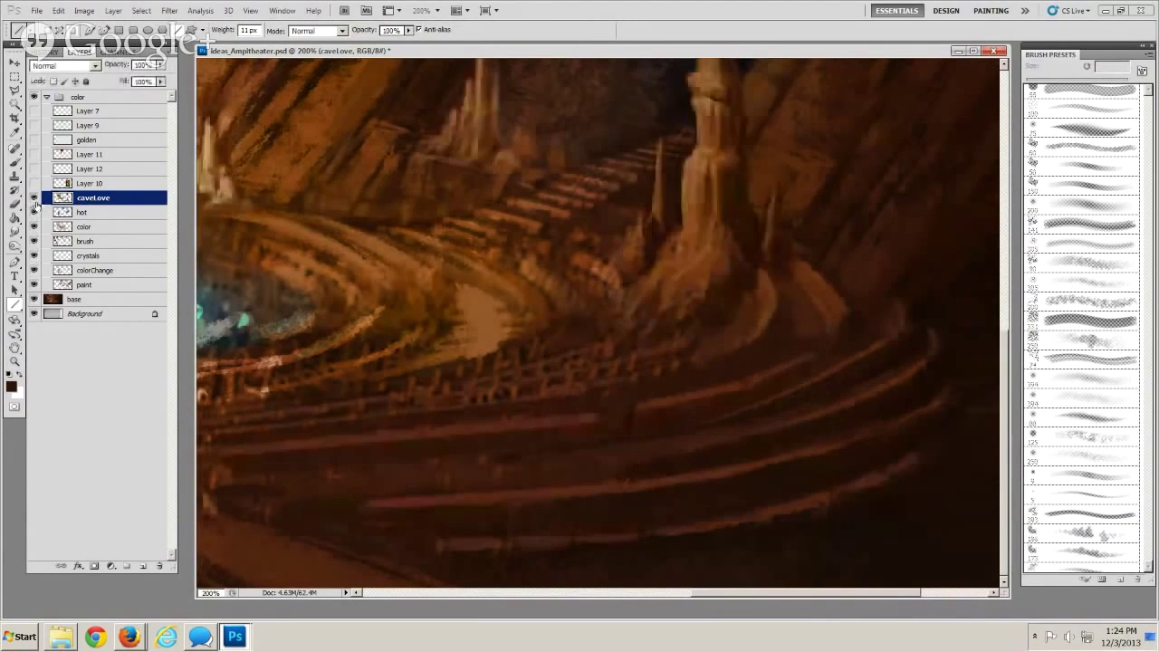
pyautogui.click(35, 202)
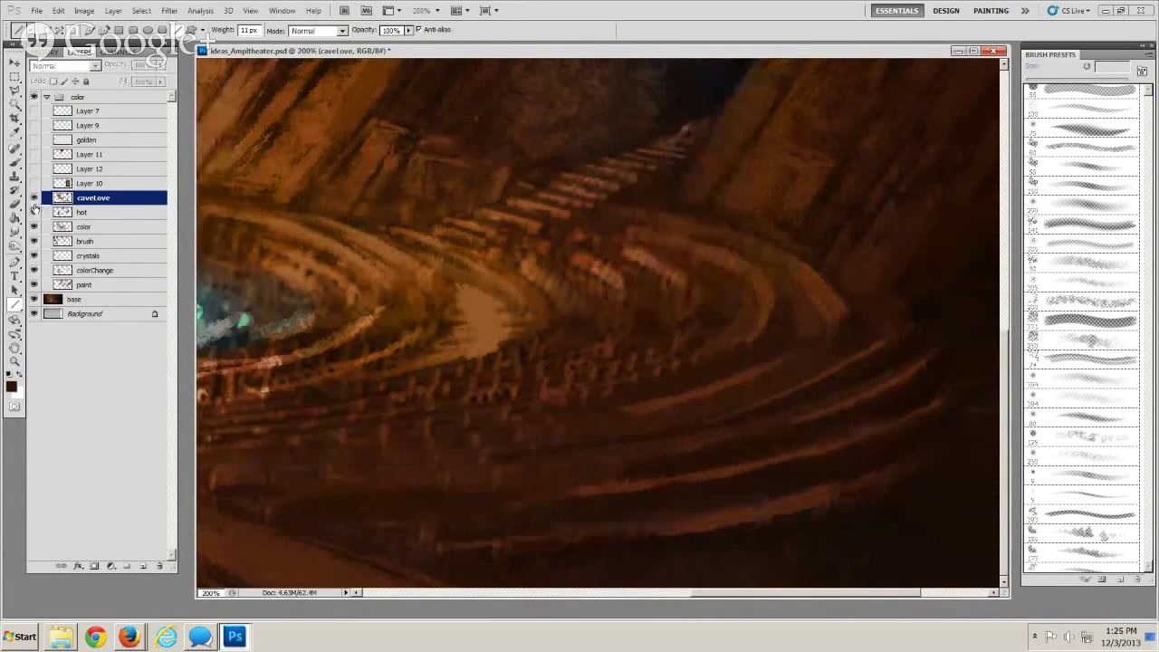
pyautogui.click(35, 202)
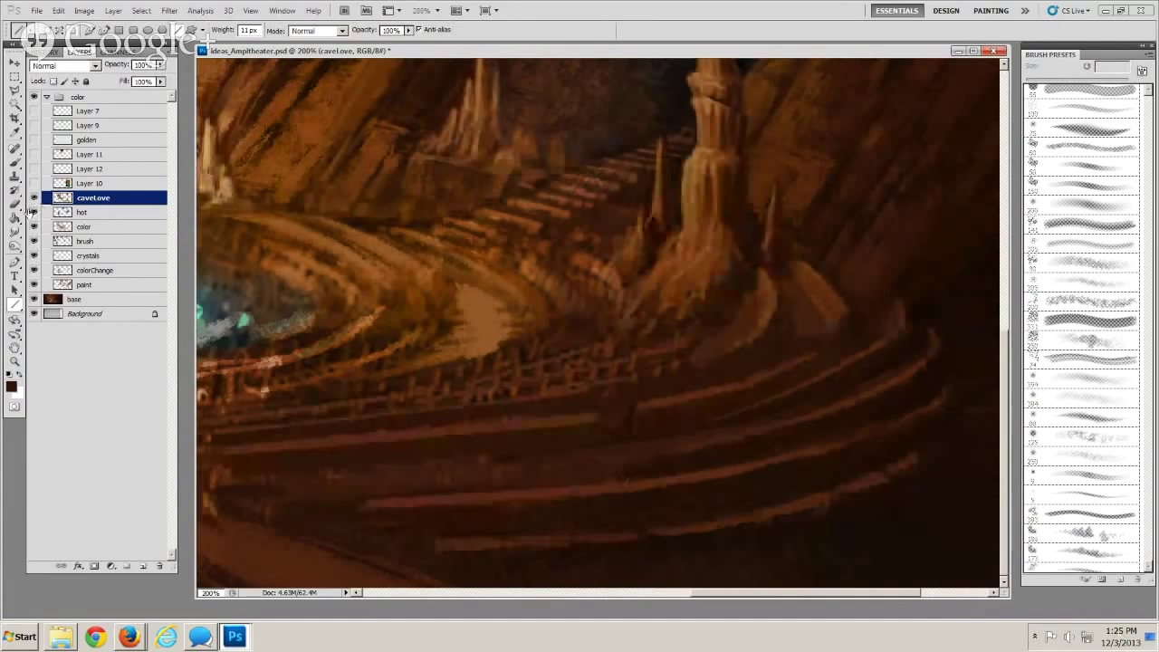
# Sample the bench rows' reddish brown and draw long, thin straight lines along the middle rows, reducing the line weight to 4 px
pyautogui.keyDown('alt'); pyautogui.click(806, 382); pyautogui.keyUp('alt')
pyautogui.press('[')
pyautogui.moveTo(801, 392)
pyautogui.mouseDown()
pyautogui.moveTo(551, 445)
pyautogui.moveTo(639, 444)
pyautogui.mouseUp()
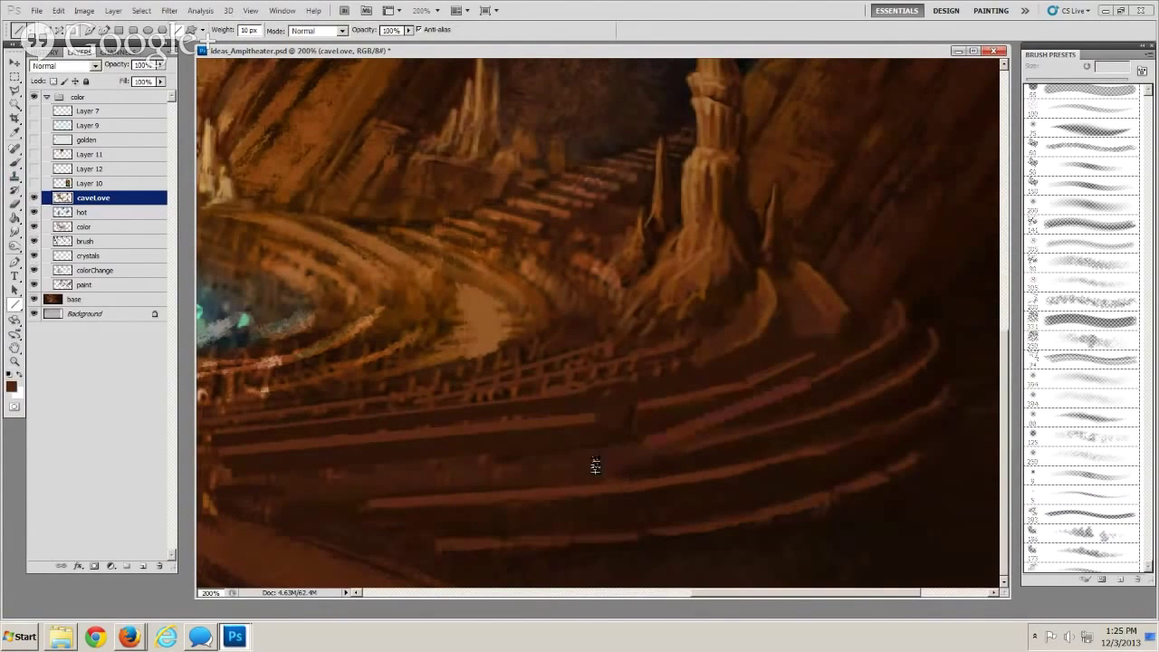
pyautogui.hotkey('ctrl', 'z')
pyautogui.press('[')
pyautogui.press('[')
pyautogui.press('[')
pyautogui.press('[')
pyautogui.moveTo(814, 381)
pyautogui.mouseDown()
pyautogui.moveTo(597, 446)
pyautogui.moveTo(661, 440)
pyautogui.moveTo(711, 418)
pyautogui.moveTo(562, 450)
pyautogui.moveTo(256, 471)
pyautogui.mouseUp()
pyautogui.press('[')
pyautogui.press('[')
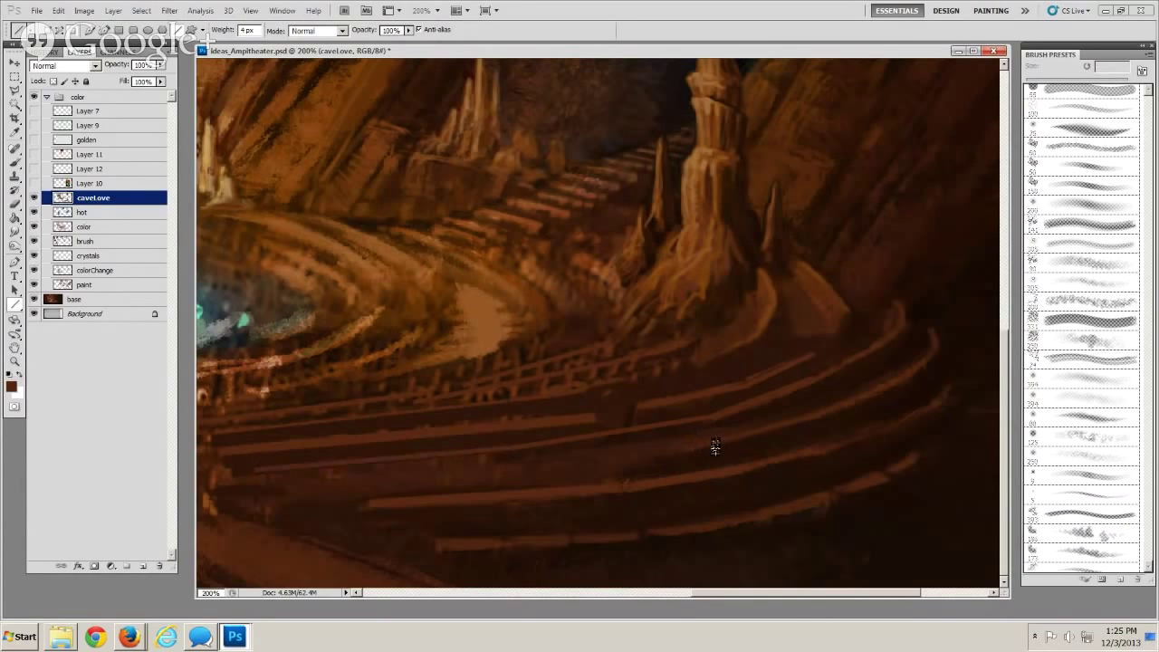
pyautogui.moveTo(713, 444); pyautogui.dragTo(288, 487)
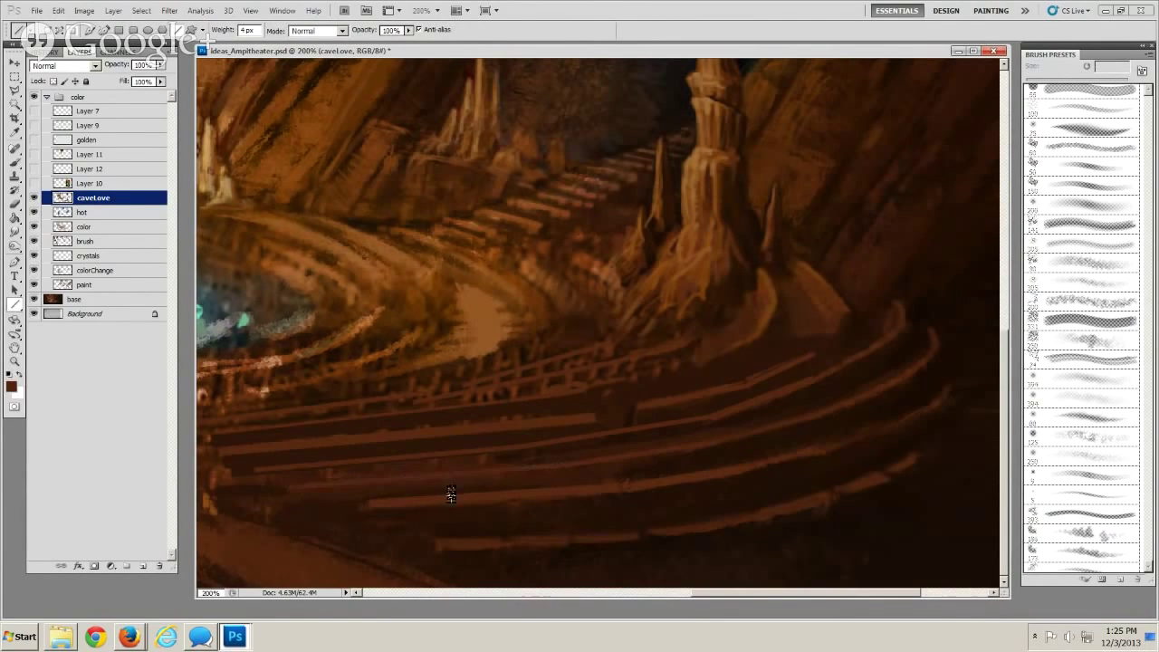
# Cover the rough strokes between the middle bench rows with sampled dark brown lines, raising the line weight to 13 px
pyautogui.press('alt')
pyautogui.press(']')
pyautogui.press(']')
pyautogui.press(']')
pyautogui.press(']')
pyautogui.press(']')
pyautogui.press(']')
pyautogui.press(']')
pyautogui.press(']')
pyautogui.keyDown('alt'); pyautogui.click(657, 463); pyautogui.keyUp('alt')
pyautogui.moveTo(673, 466); pyautogui.dragTo(292, 495)
pyautogui.press('[')
pyautogui.moveTo(532, 455); pyautogui.dragTo(257, 481)
pyautogui.moveTo(520, 525)
pyautogui.mouseDown()
pyautogui.moveTo(531, 515)
pyautogui.moveTo(504, 515)
pyautogui.mouseUp()
pyautogui.press(']')
pyautogui.press(']')
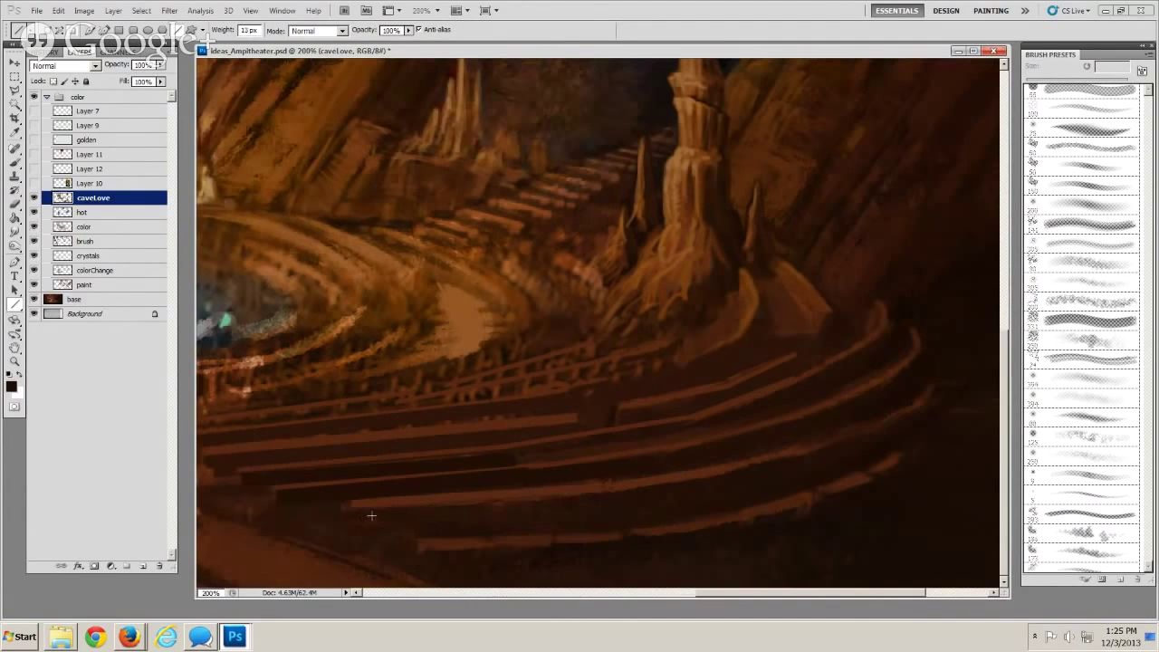
# Soften the lowest bench row with the Eraser, enlarging it to 70 px and fading the outer end
pyautogui.click(15, 361)
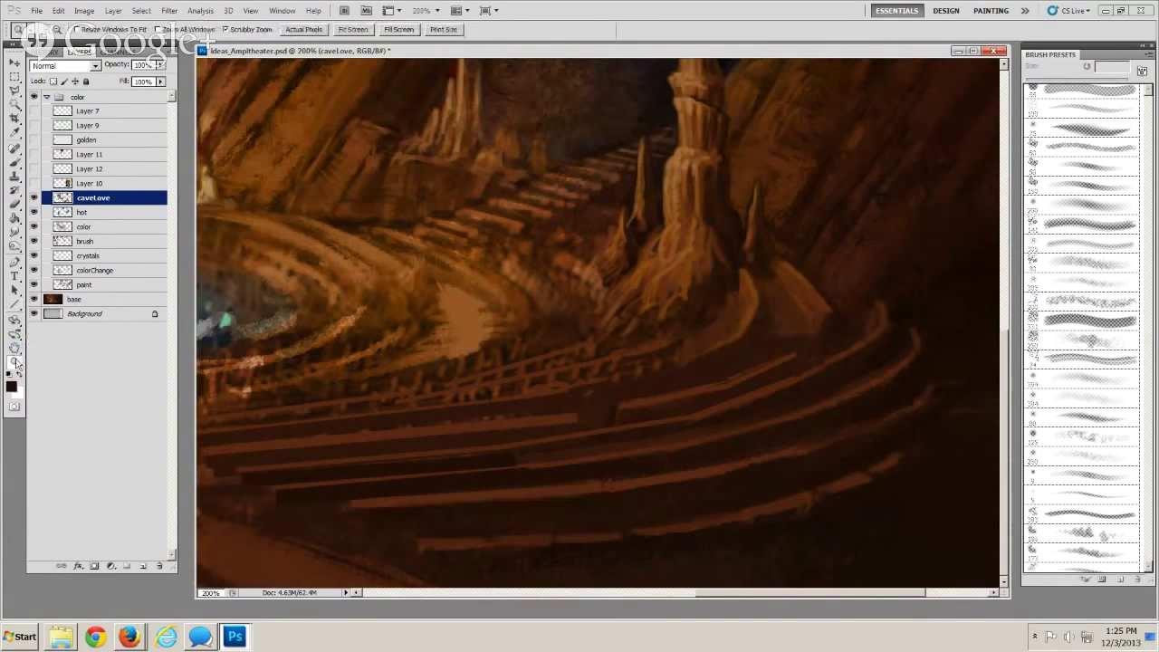
pyautogui.keyDown('alt'); pyautogui.click(441, 385); pyautogui.keyUp('alt')
pyautogui.keyDown('alt'); pyautogui.click(444, 389); pyautogui.keyUp('alt')
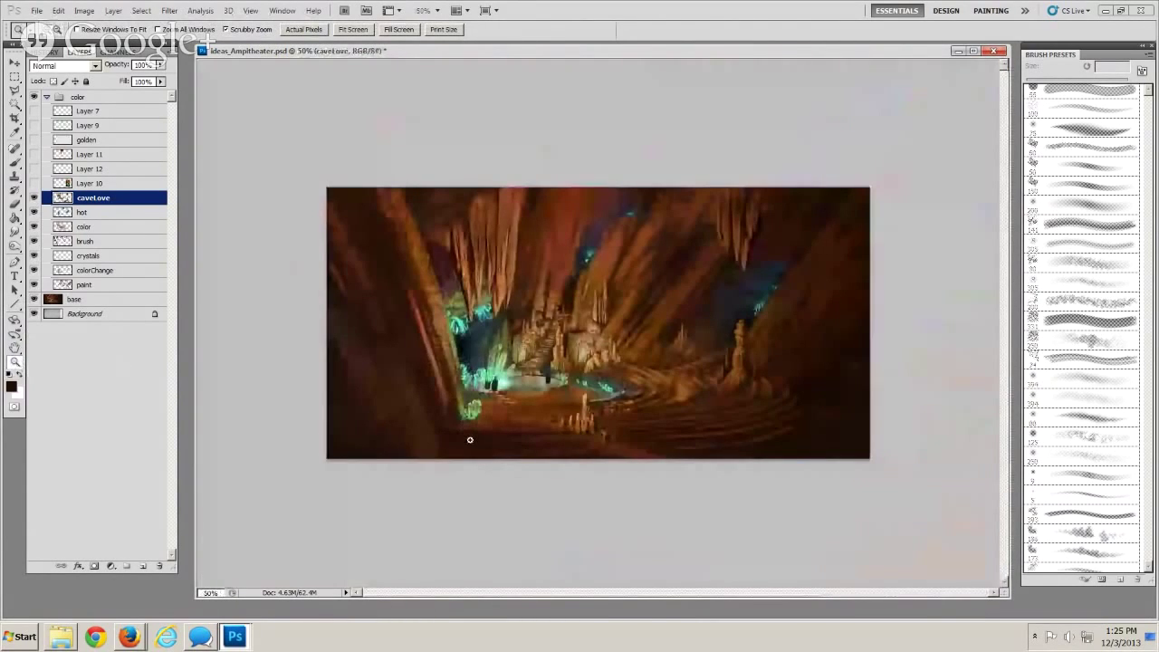
pyautogui.click(522, 405)
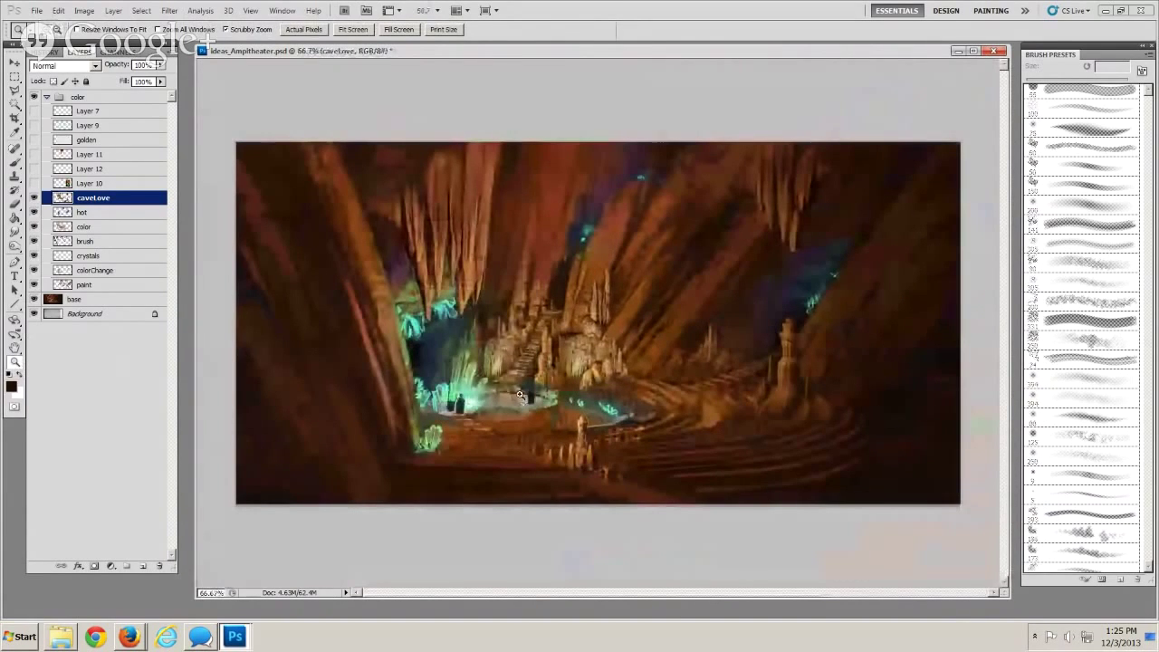
pyautogui.click(521, 395)
pyautogui.click(550, 412)
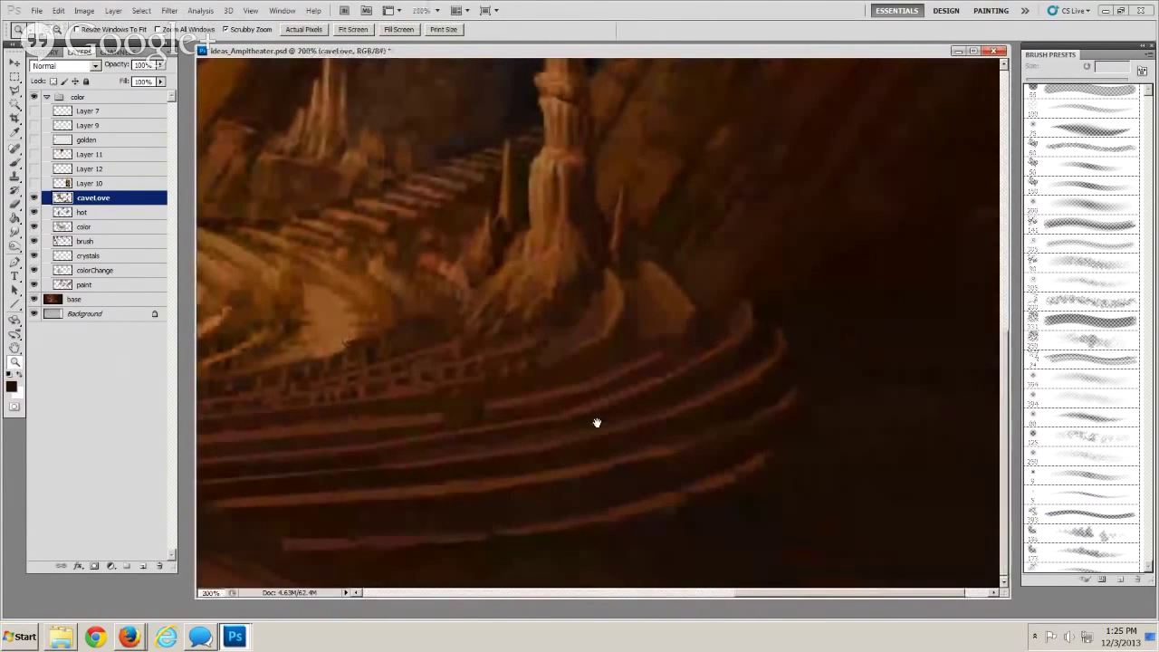
pyautogui.click(15, 207)
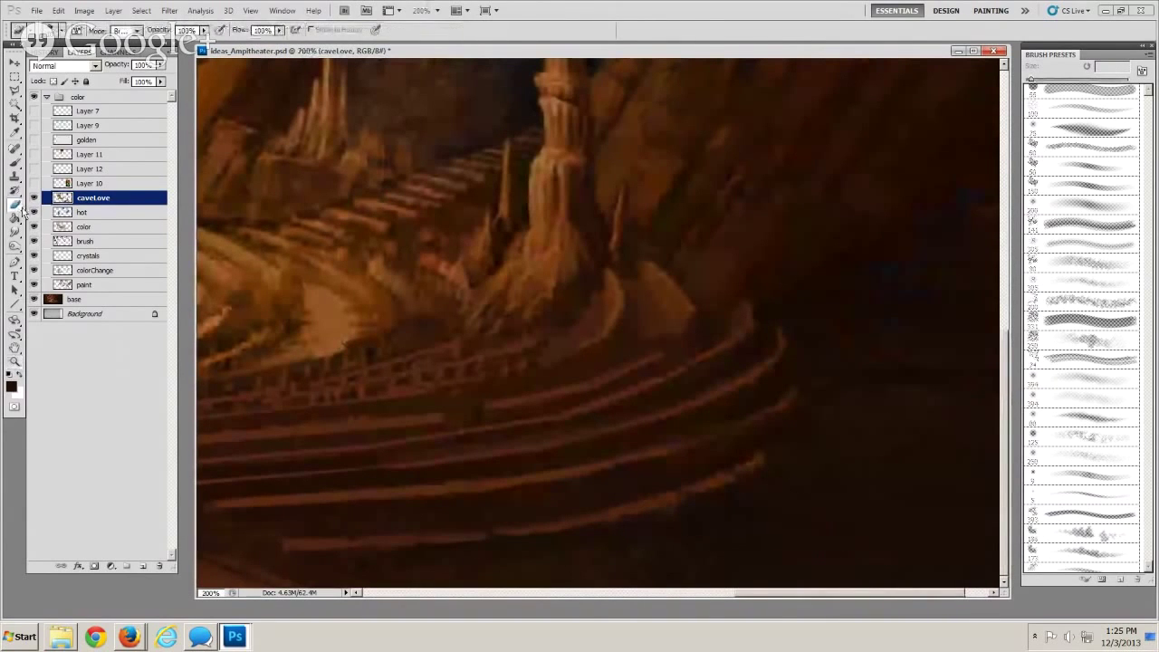
pyautogui.press(']')
pyautogui.press(']')
pyautogui.press(']')
pyautogui.press(']')
pyautogui.press(']')
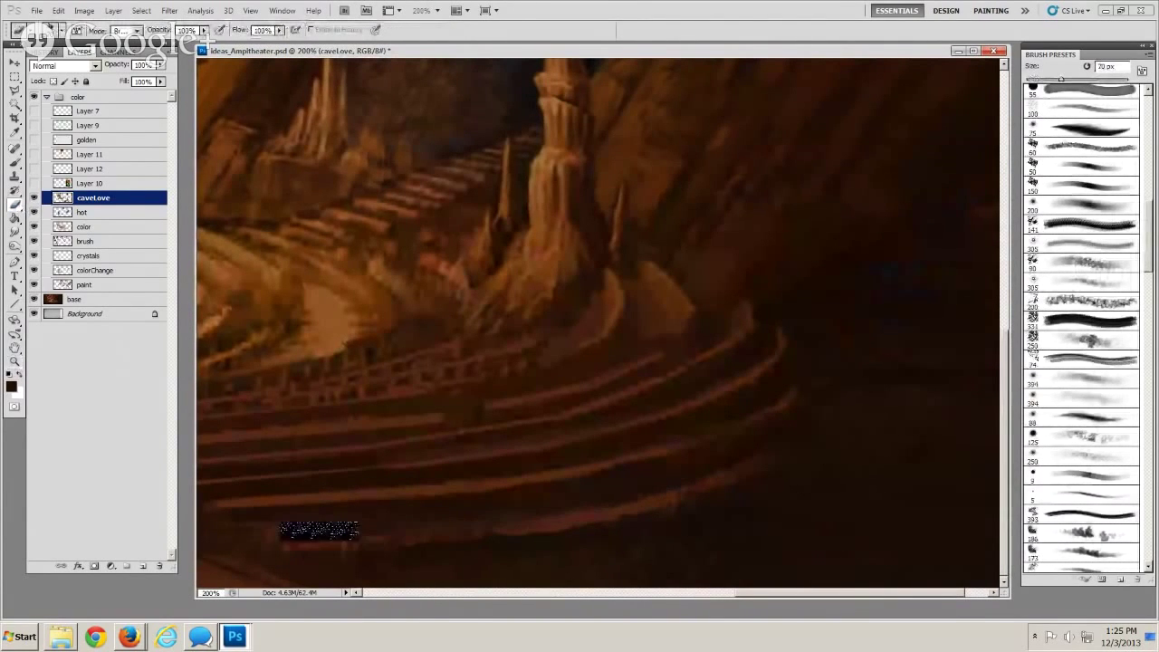
pyautogui.press('[')
# Paint out the lowest bench row with broad dark brown brush strokes
pyautogui.press('b')
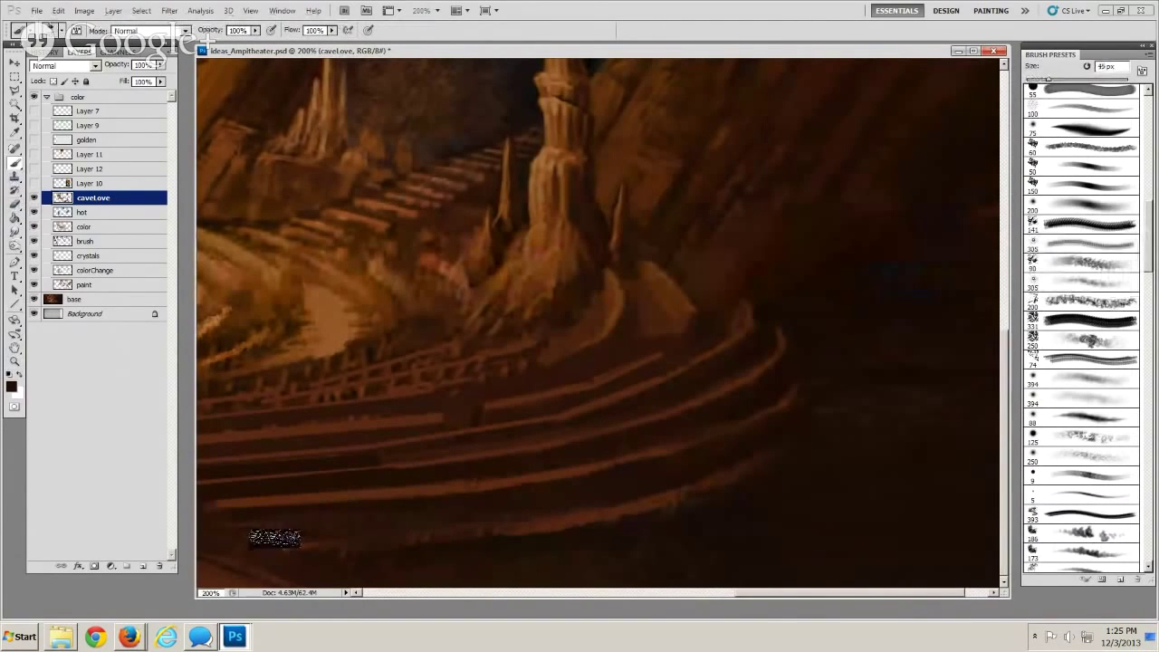
pyautogui.press(']')
pyautogui.press(']')
pyautogui.press(']')
pyautogui.press(']')
pyautogui.press(']')
pyautogui.press(']')
pyautogui.press(']')
pyautogui.press(']')
pyautogui.press(']')
pyautogui.press(']')
pyautogui.press(']')
pyautogui.moveTo(759, 449); pyautogui.dragTo(330, 551)
pyautogui.press('[')
pyautogui.press('[')
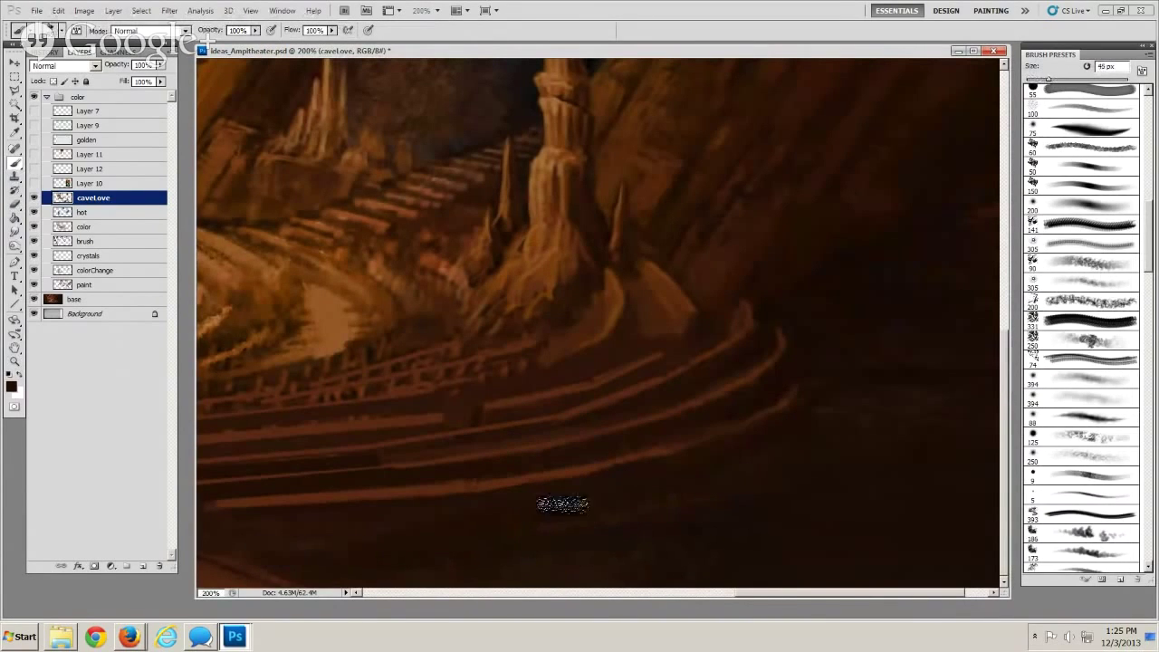
pyautogui.moveTo(610, 534); pyautogui.dragTo(531, 531)
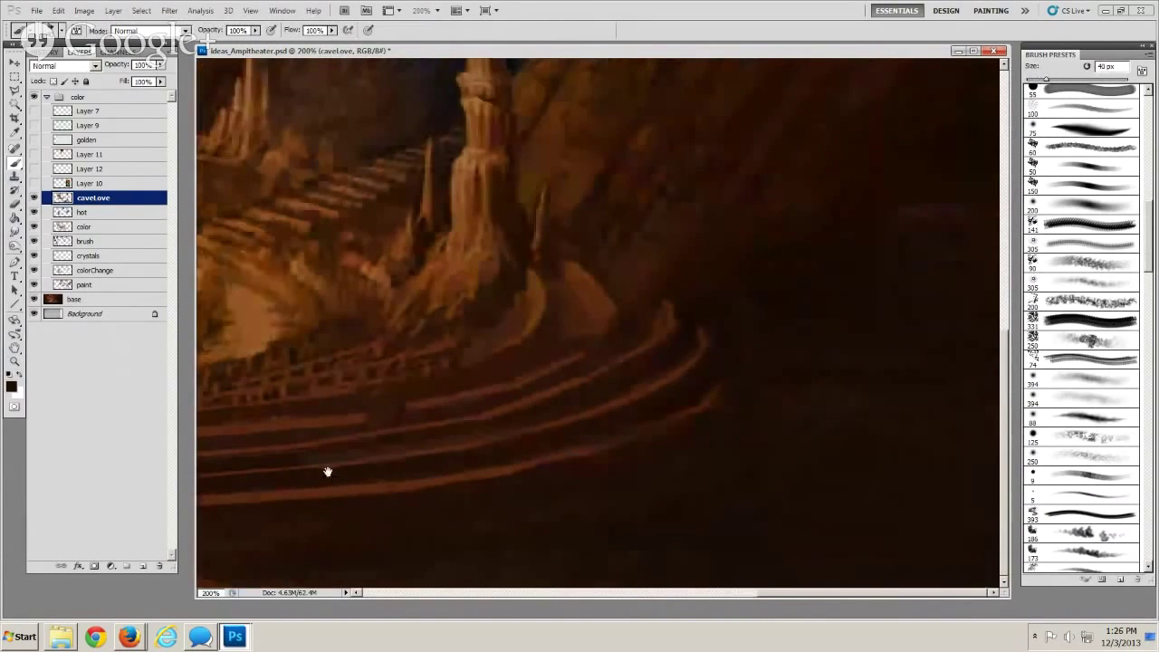
# Brush a reddish-brown diagonal floor stroke just below the lowest remaining bench rows
pyautogui.click(14, 362)
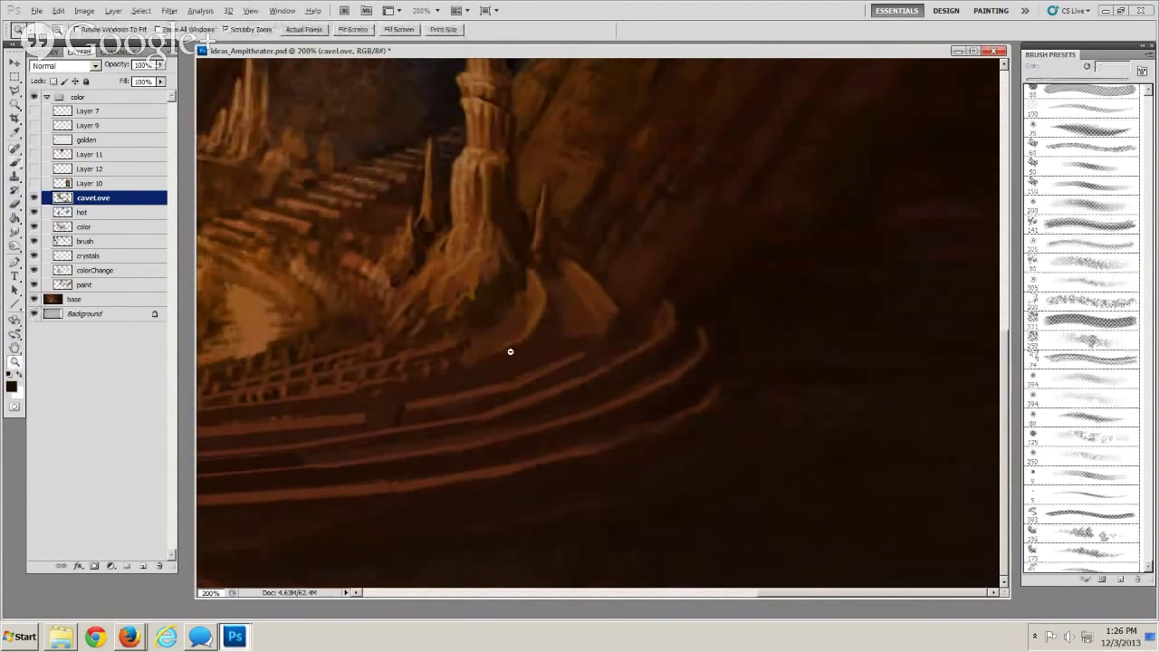
pyautogui.keyDown('alt'); pyautogui.click(507, 367); pyautogui.keyUp('alt')
pyautogui.keyDown('alt'); pyautogui.click(511, 374); pyautogui.keyUp('alt')
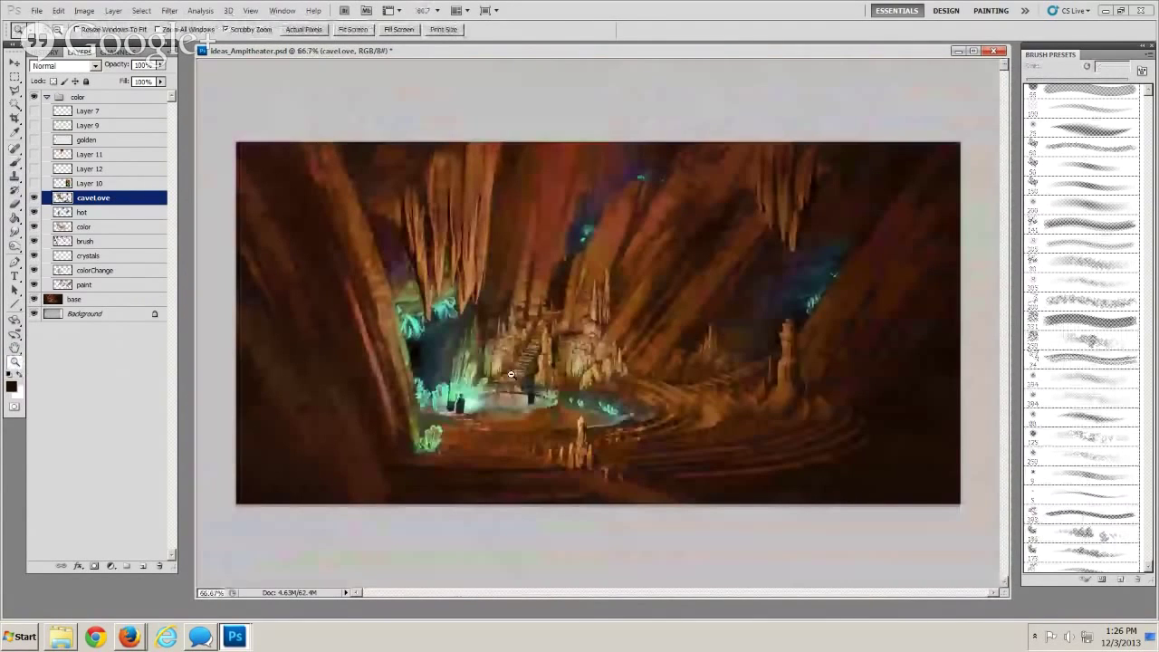
pyautogui.hotkey('ctrl', '+')
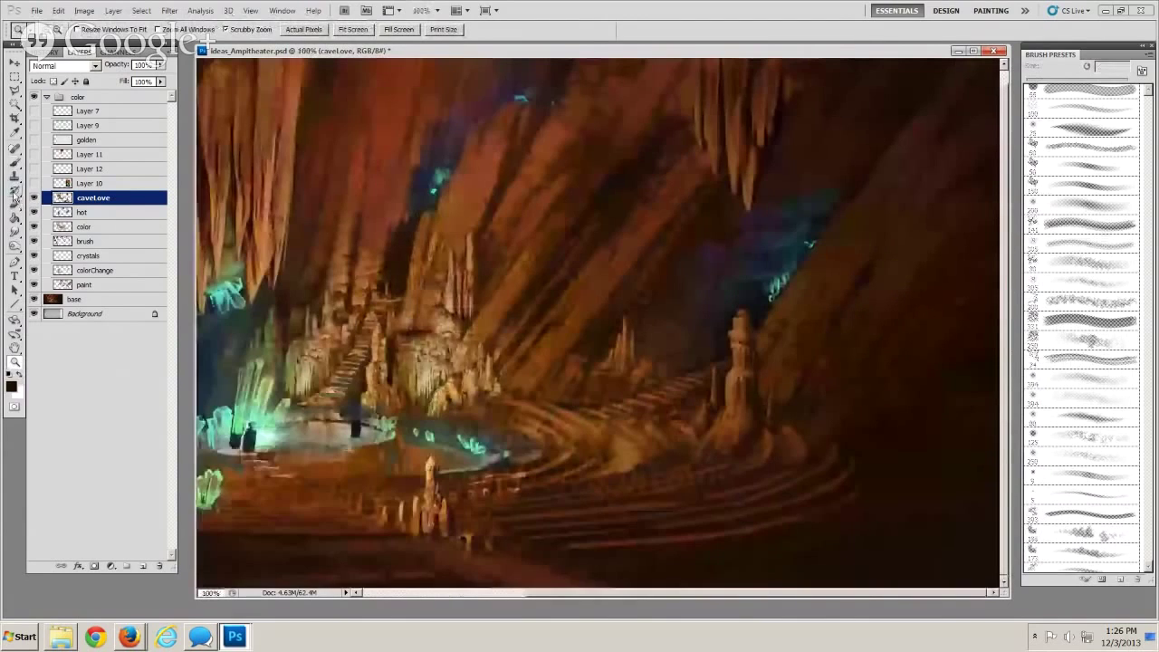
pyautogui.click(15, 163)
pyautogui.press(']')
pyautogui.press(']')
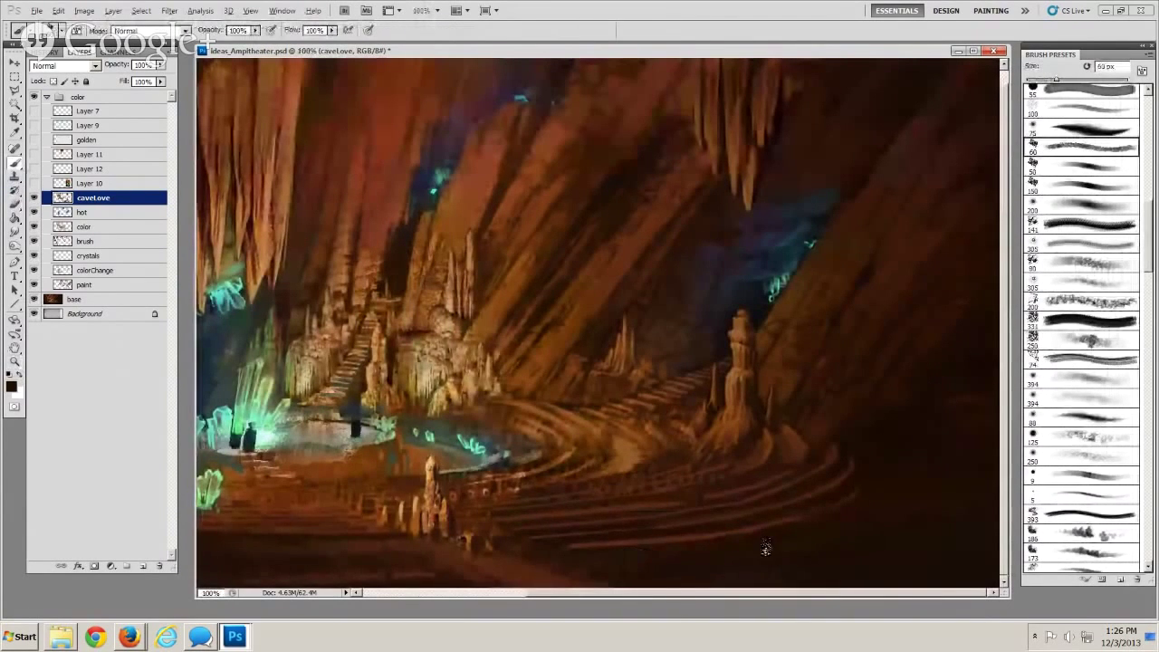
pyautogui.press(']')
pyautogui.press(']')
pyautogui.press(']')
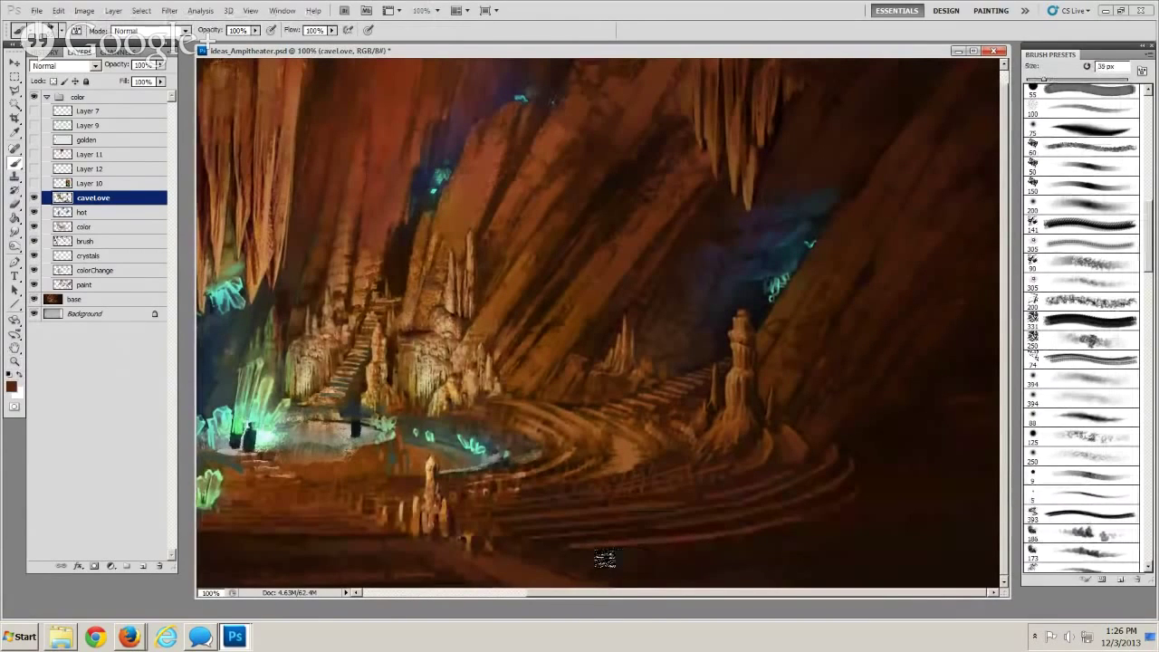
pyautogui.moveTo(610, 553); pyautogui.dragTo(826, 581)
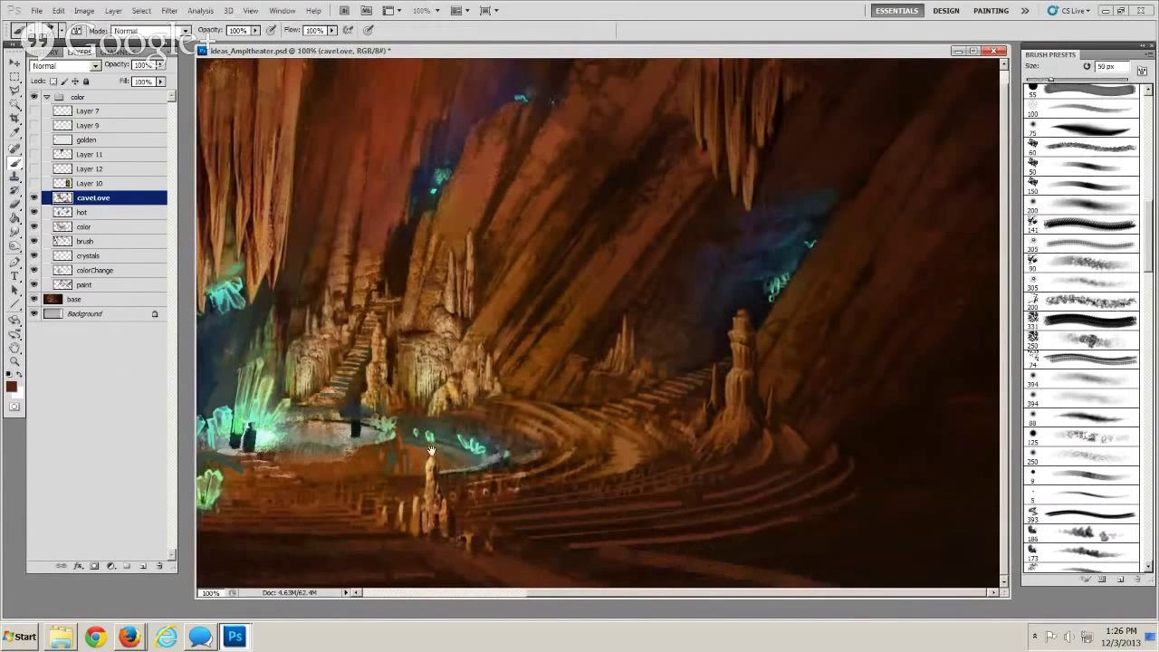
# Extend the reddish-brown floor below the benches toward the dark right wall with broader brush strokes
pyautogui.press(']')
pyautogui.press(']')
pyautogui.press(']')
pyautogui.moveTo(649, 554); pyautogui.dragTo(891, 561)
pyautogui.press('[')
pyautogui.press('[')
pyautogui.moveTo(757, 545)
pyautogui.mouseDown()
pyautogui.moveTo(896, 547)
pyautogui.moveTo(830, 542)
pyautogui.mouseUp()
# Brush dark brown around the outer ends of the bench rows, varying the brush size between 50 and 70 px
pyautogui.press(']')
pyautogui.press(']')
pyautogui.press('[')
pyautogui.press('[')
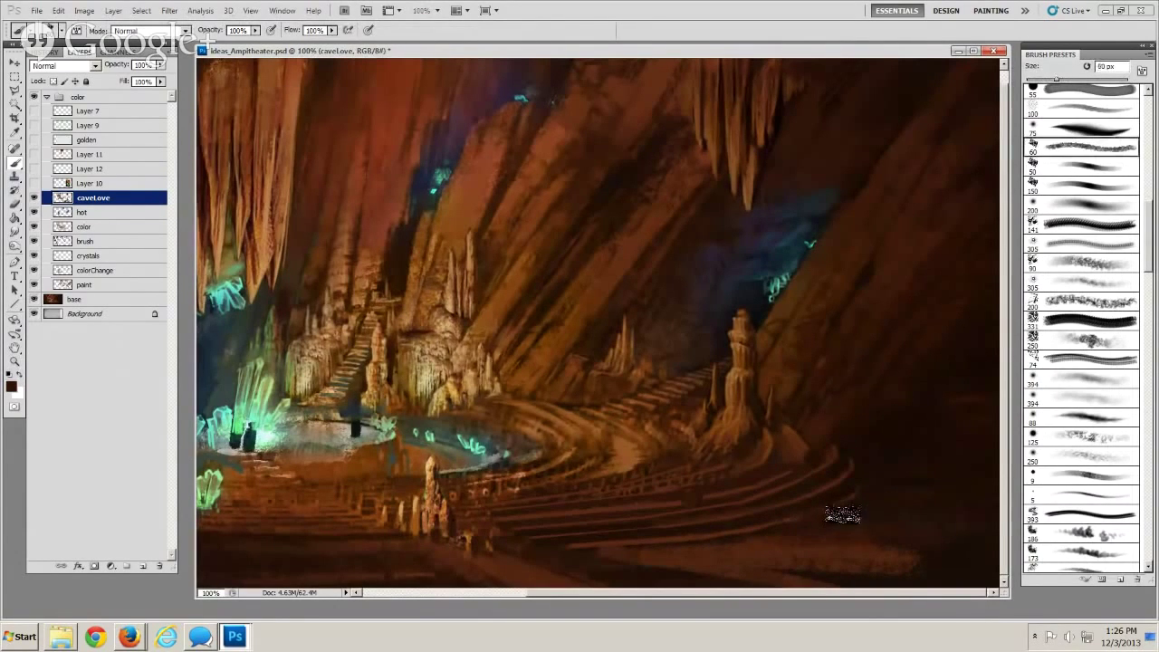
pyautogui.press(']')
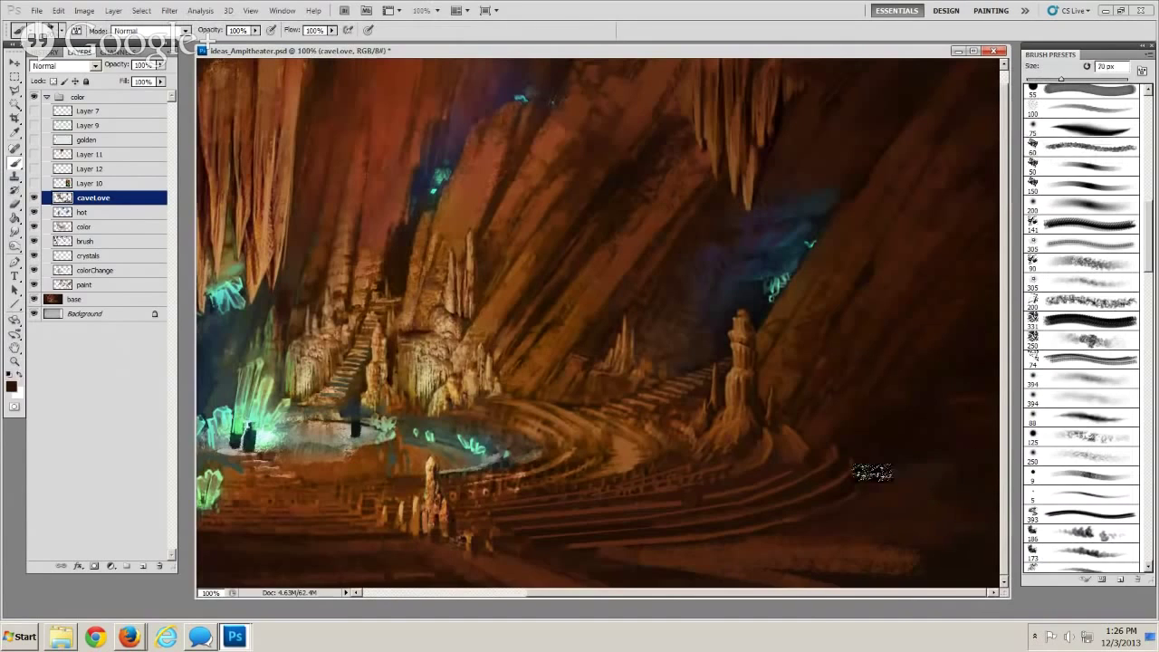
pyautogui.press('[')
pyautogui.press(']')
pyautogui.press('[')
pyautogui.press('[')
pyautogui.press('[')
pyautogui.press('[')
pyautogui.press('[')
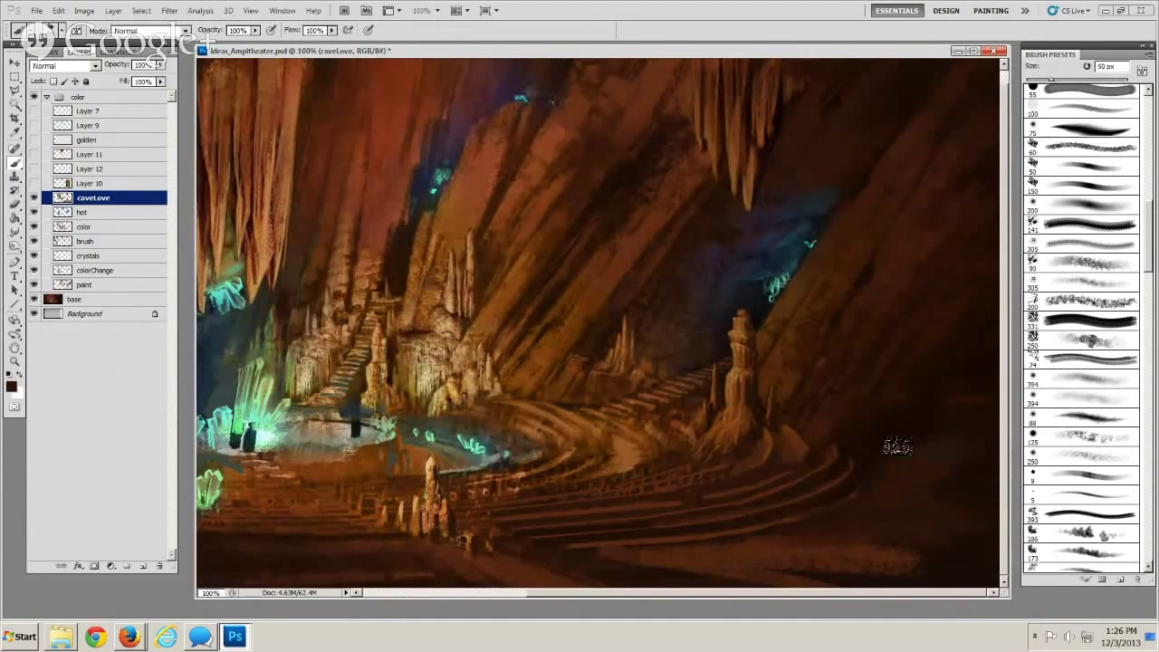
# Refine the floor patch below the benches with dark and reddish-brown strokes, reducing the brush from 60 to 35 px
pyautogui.press(']')
pyautogui.press(']')
pyautogui.press(']')
pyautogui.press(']')
pyautogui.press(']')
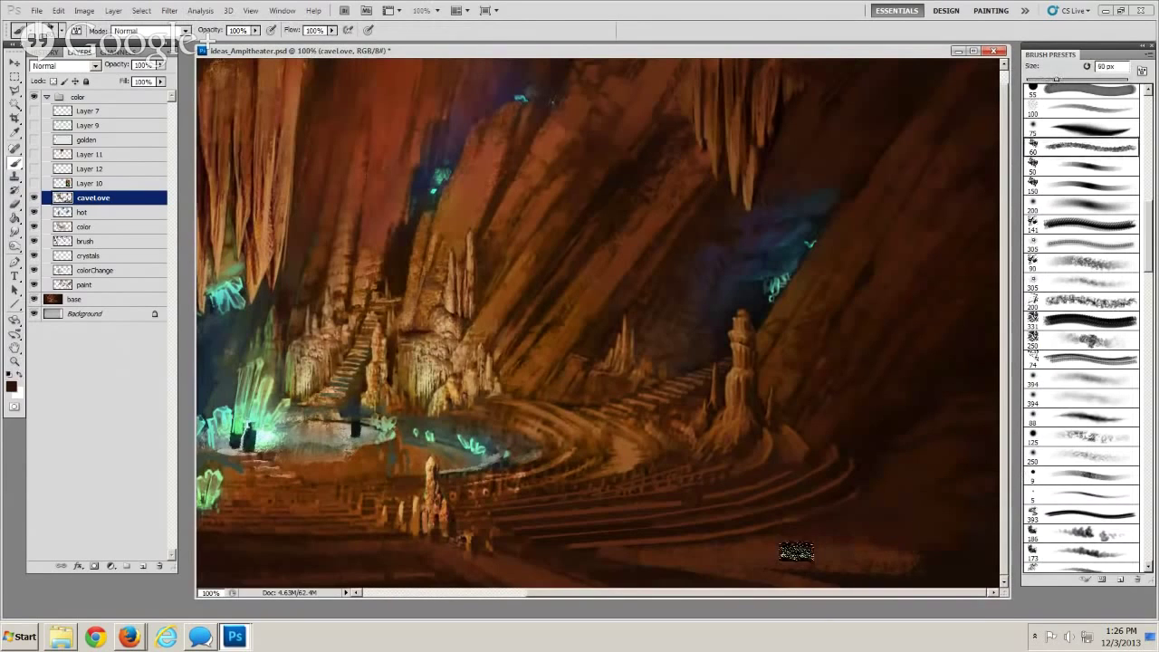
pyautogui.press(']')
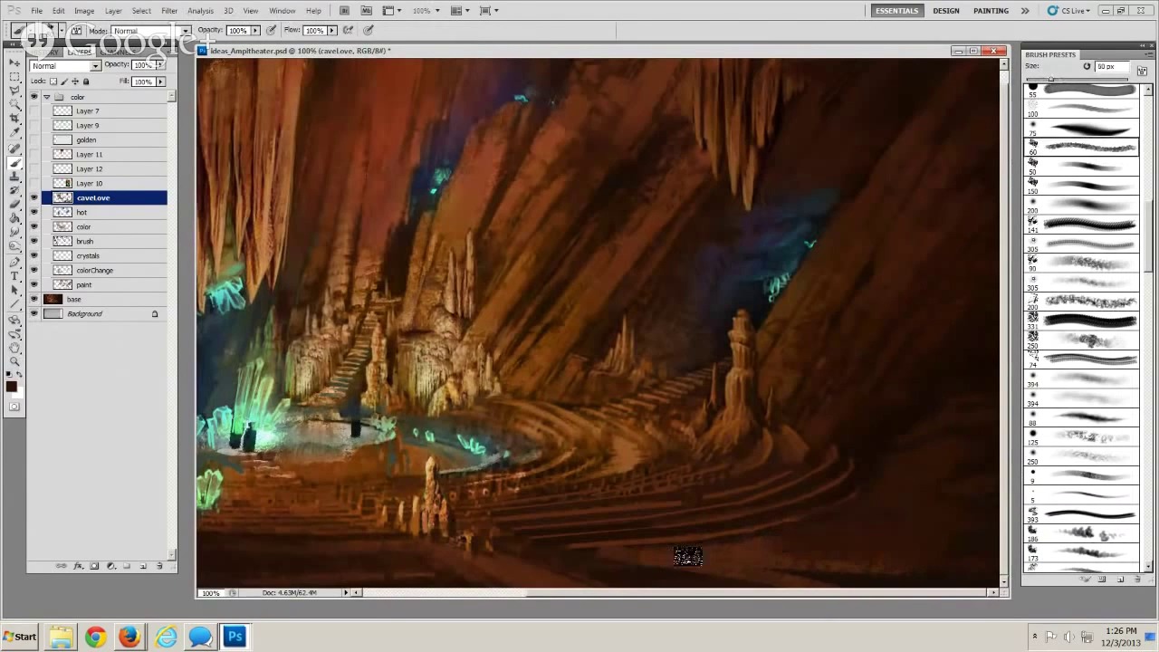
pyautogui.press('[')
pyautogui.press('[')
pyautogui.press('[')
pyautogui.press('[')
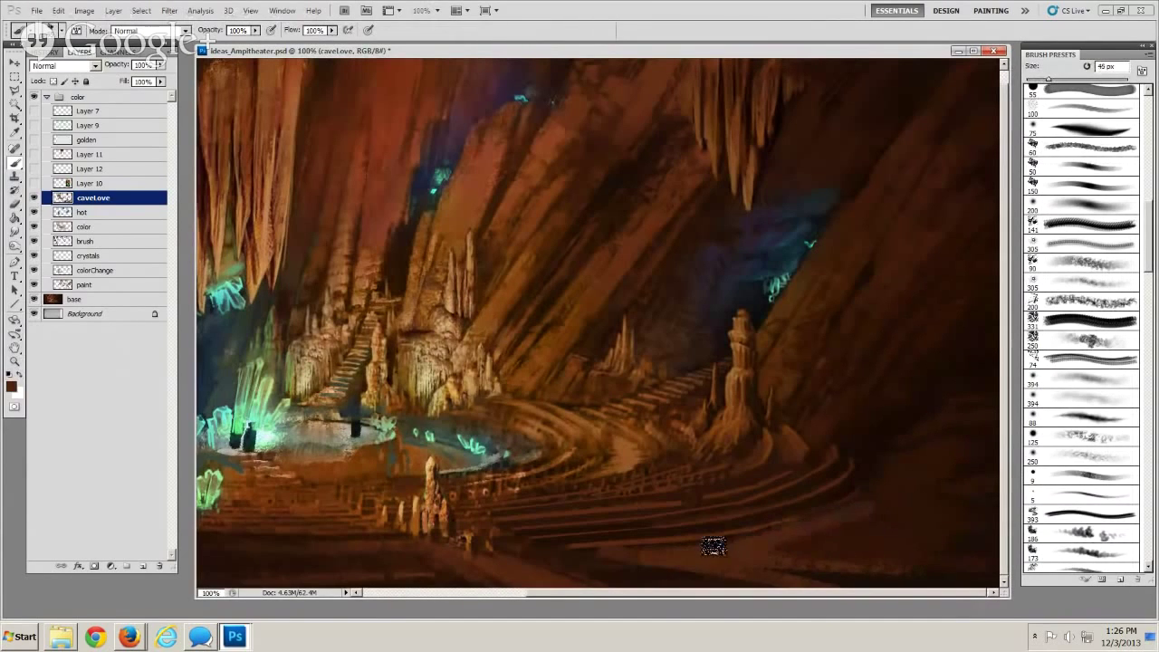
pyautogui.press('[')
pyautogui.press('[')
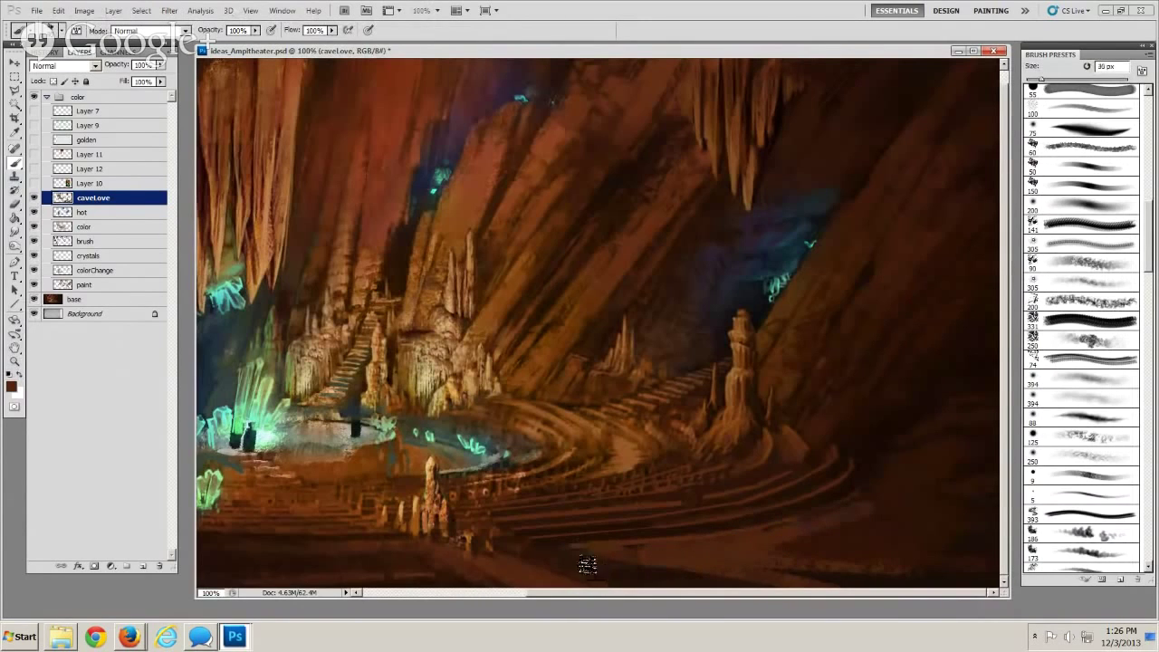
# Sample the muted grey-green near the pool and brush it over the pale central stage floor, using sizes up to 45 px
pyautogui.press(']')
pyautogui.press(']')
pyautogui.press(']')
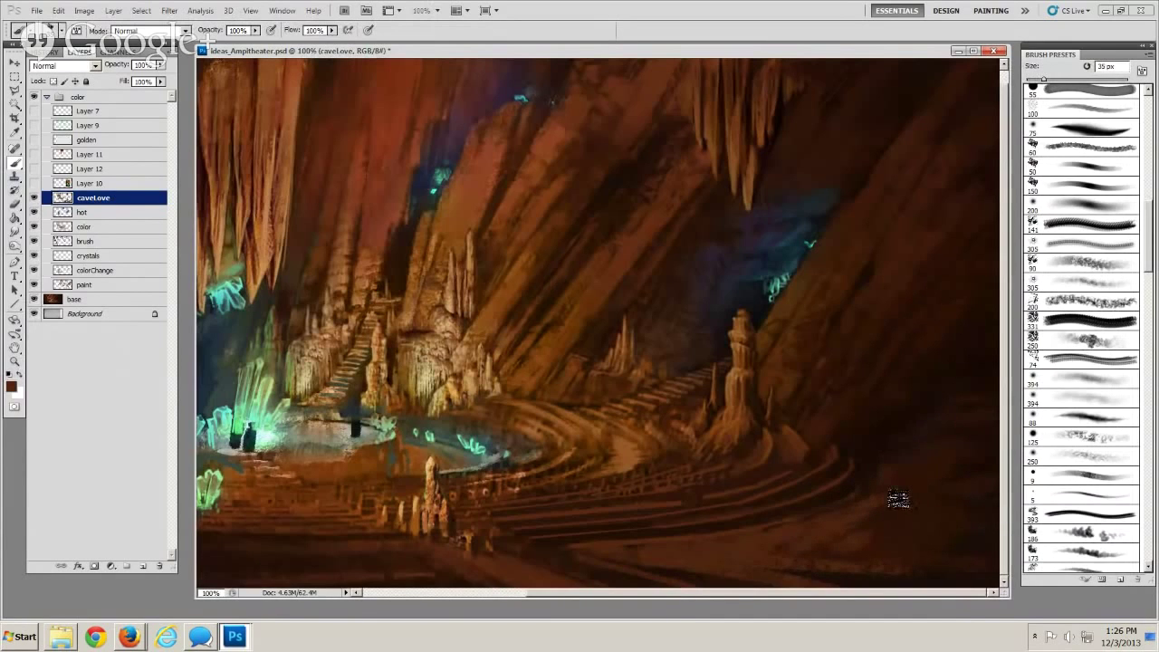
pyautogui.moveTo(436, 450); pyautogui.dragTo(618, 565)
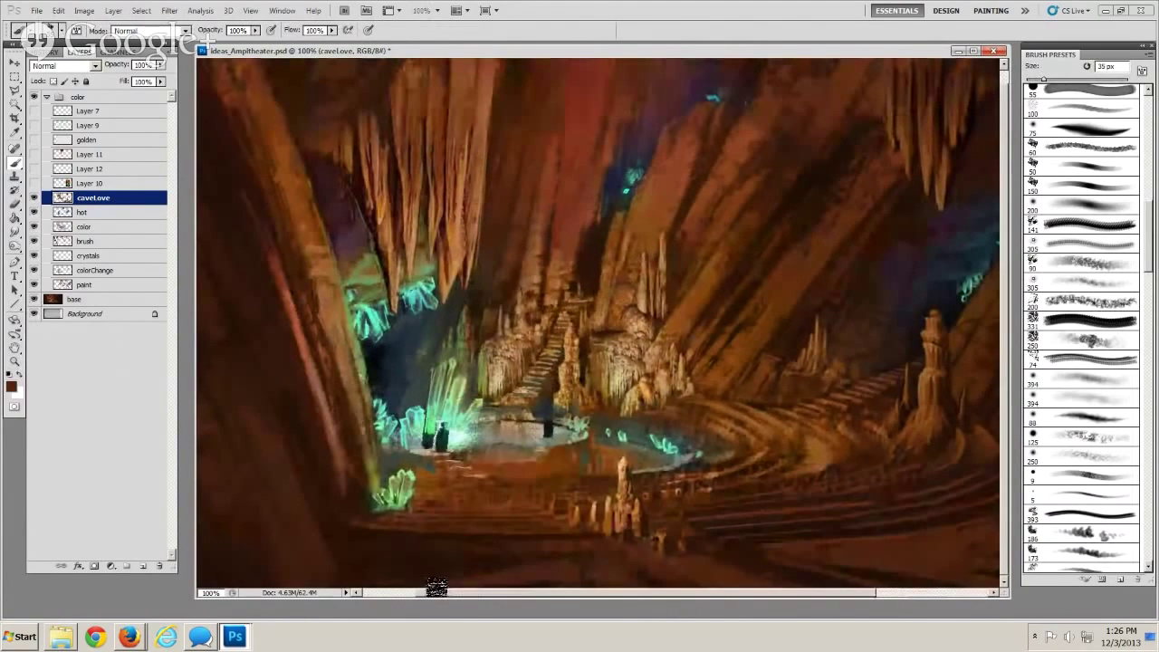
pyautogui.moveTo(587, 442)
pyautogui.mouseDown()
pyautogui.moveTo(429, 455)
pyautogui.moveTo(579, 441)
pyautogui.mouseUp()
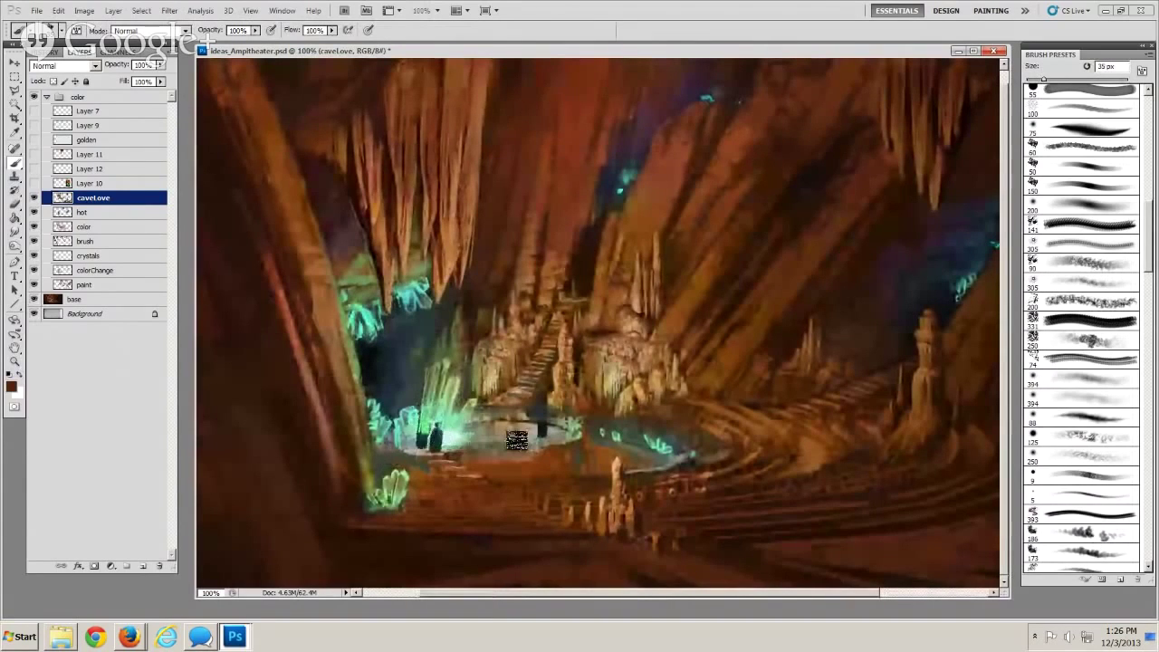
pyautogui.keyDown('alt'); pyautogui.click(587, 441); pyautogui.keyUp('alt')
pyautogui.press('[')
pyautogui.press('[')
pyautogui.press(']')
pyautogui.press(']')
pyautogui.press(']')
pyautogui.press(']')
pyautogui.press(']')
pyautogui.moveTo(547, 436); pyautogui.dragTo(497, 420)
pyautogui.press('[')
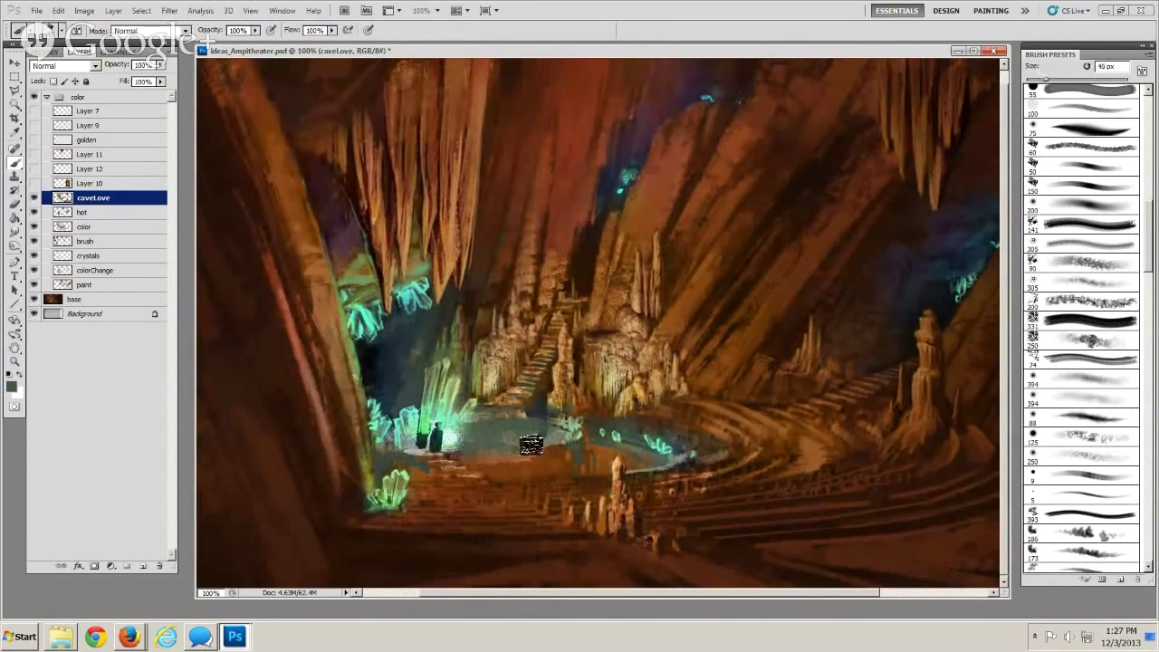
pyautogui.press('[')
pyautogui.press('[')
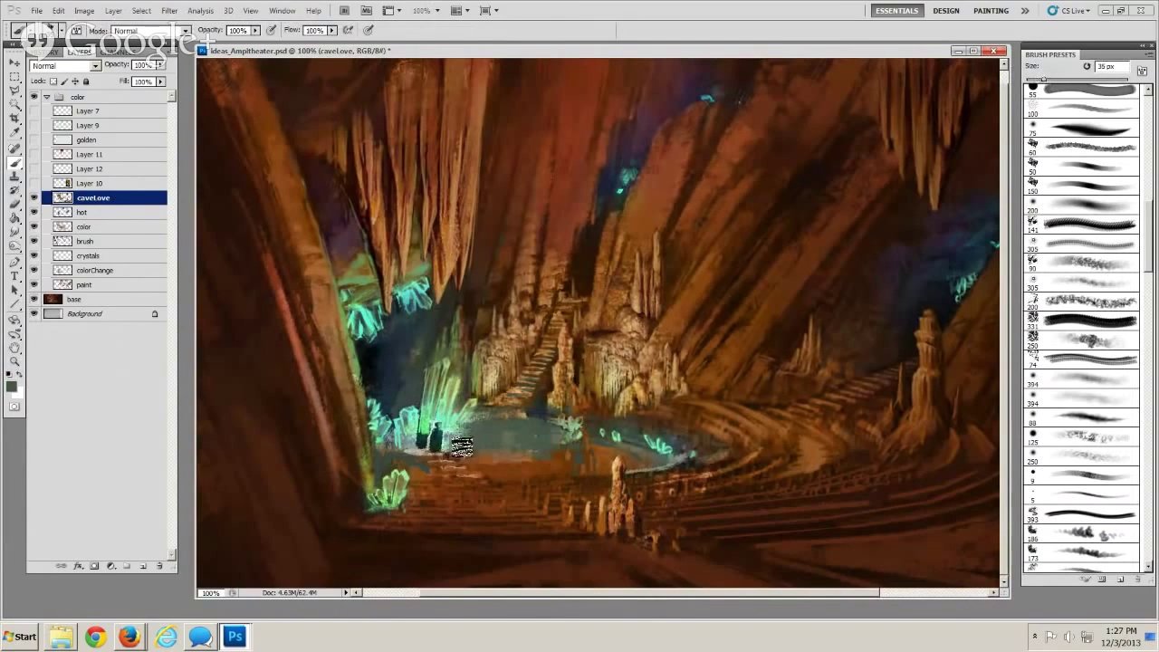
# Cover the dark figures and pale floor beside the green crystals with grey-green, reducing the brush to 15 px for the edges
pyautogui.press(']')
pyautogui.press('[')
pyautogui.press('[')
pyautogui.press(']')
pyautogui.press(']')
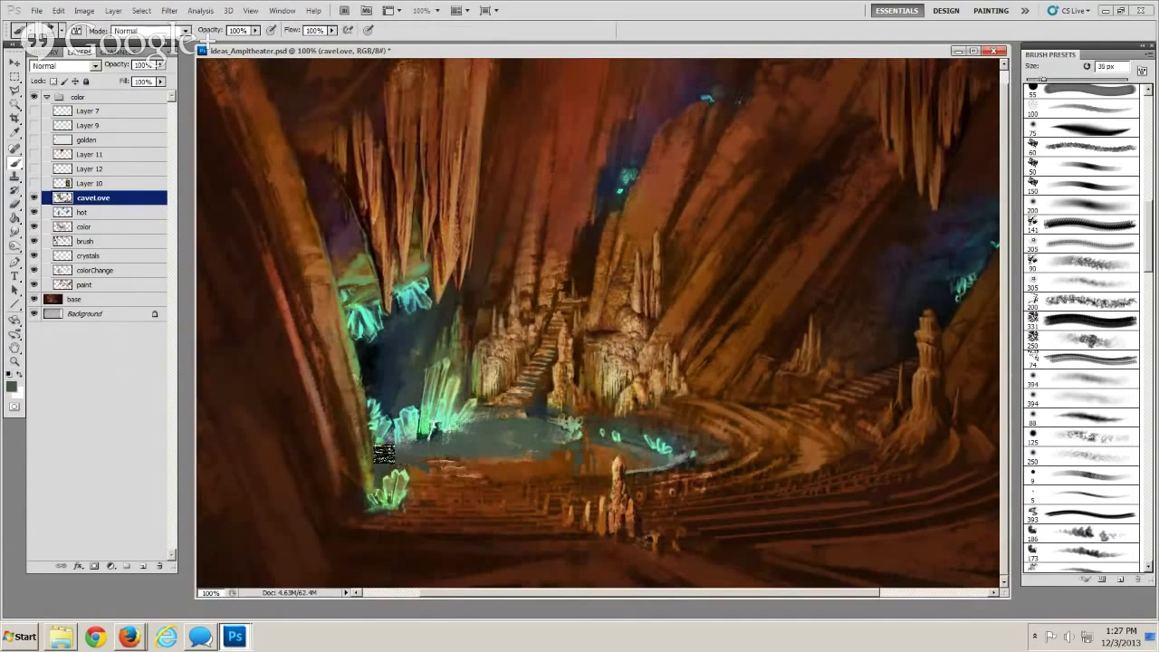
pyautogui.press('[')
pyautogui.press('[')
pyautogui.press('[')
pyautogui.press('[')
pyautogui.press(']')
pyautogui.press('[')
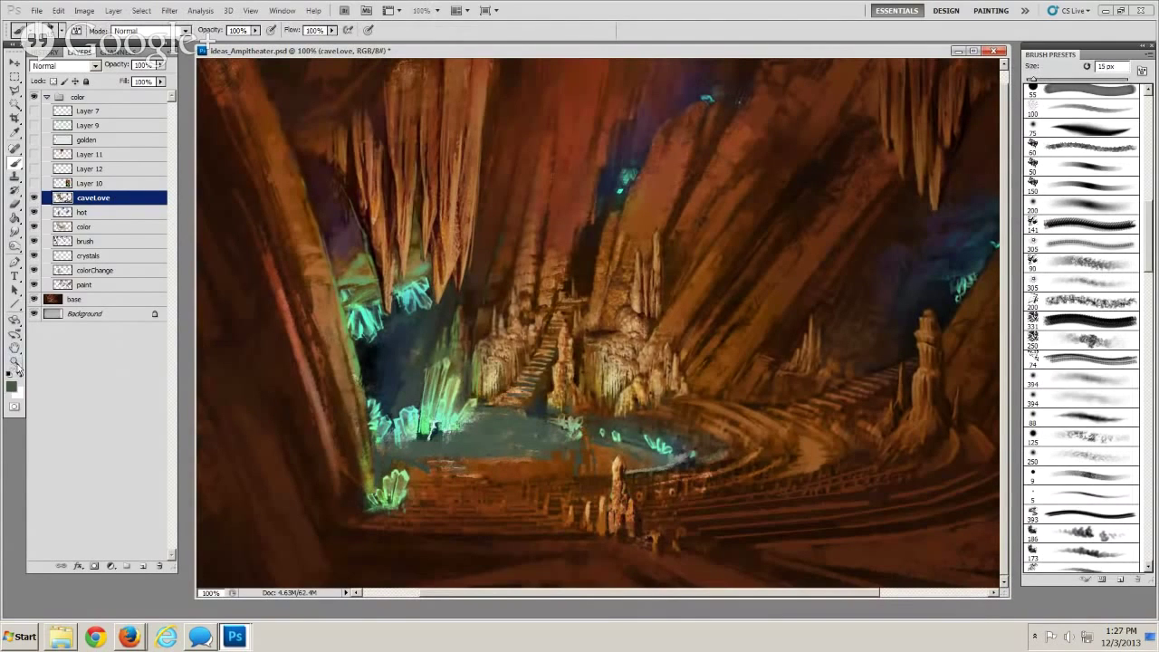
# Examine the whole painting at thumbnail size, then inspect the pool and staircase area at 200% zoom
pyautogui.click(14, 361)
pyautogui.keyDown('alt'); pyautogui.click(578, 425); pyautogui.keyUp('alt')
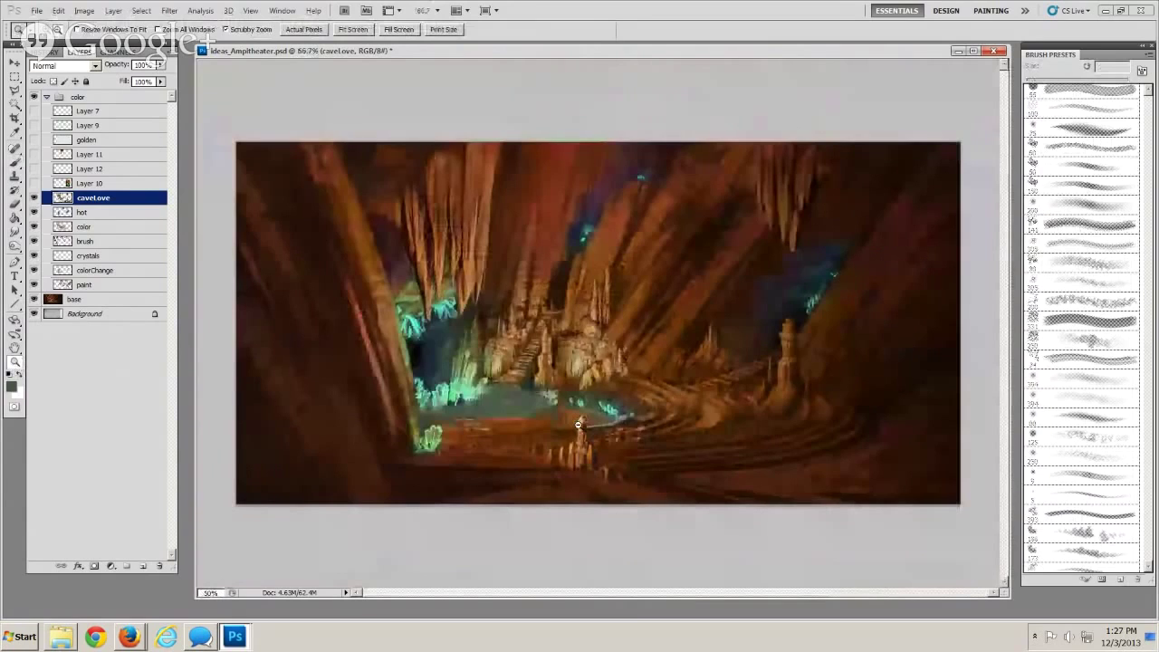
pyautogui.keyDown('alt'); pyautogui.click(579, 425); pyautogui.keyUp('alt')
pyautogui.keyDown('alt'); pyautogui.click(579, 425); pyautogui.keyUp('alt')
pyautogui.keyDown('alt'); pyautogui.click(578, 425); pyautogui.keyUp('alt')
pyautogui.keyDown('alt'); pyautogui.click(579, 425); pyautogui.keyUp('alt')
pyautogui.keyDown('alt'); pyautogui.click(579, 425); pyautogui.keyUp('alt')
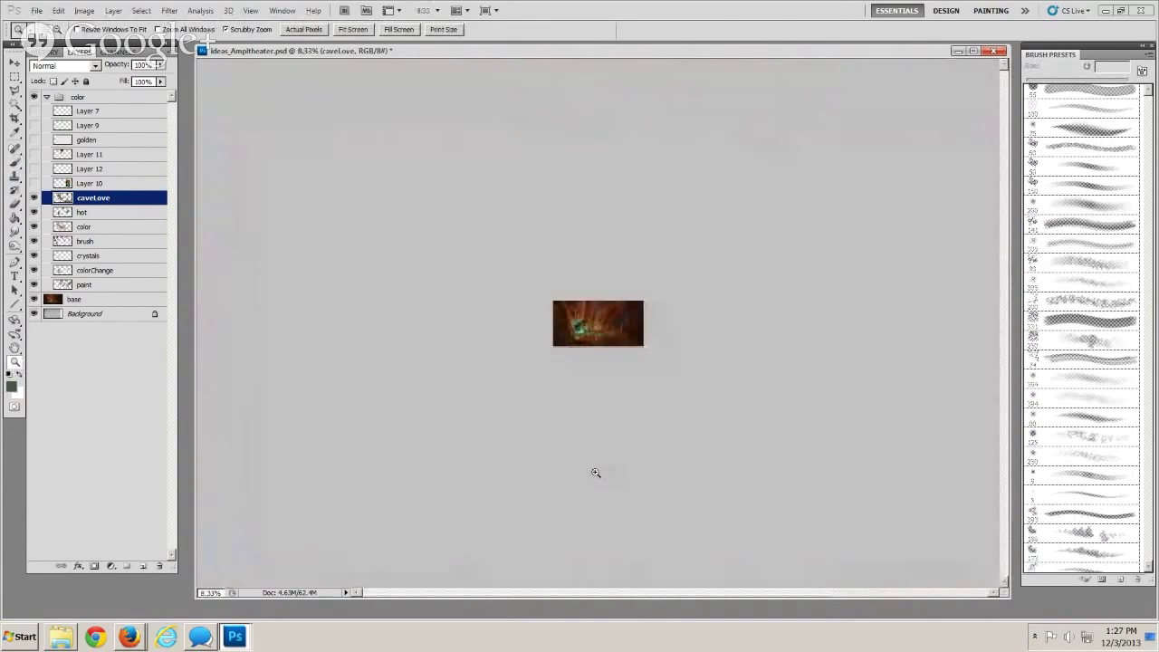
pyautogui.scroll(4, 576, 323)
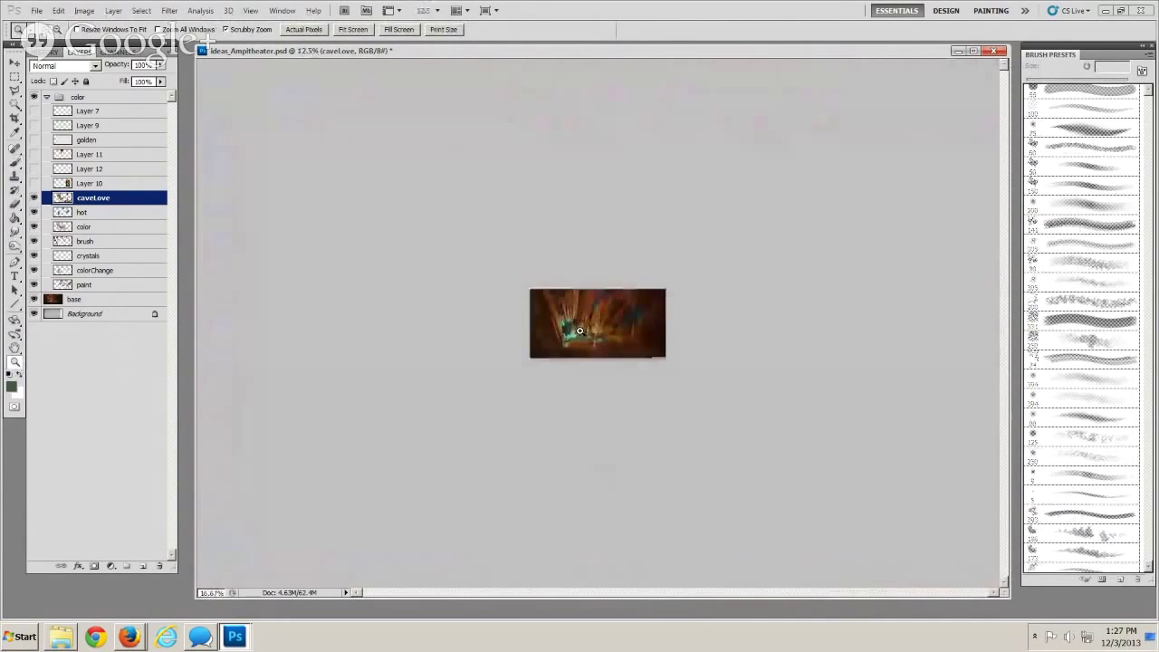
pyautogui.scroll(2, 567, 331)
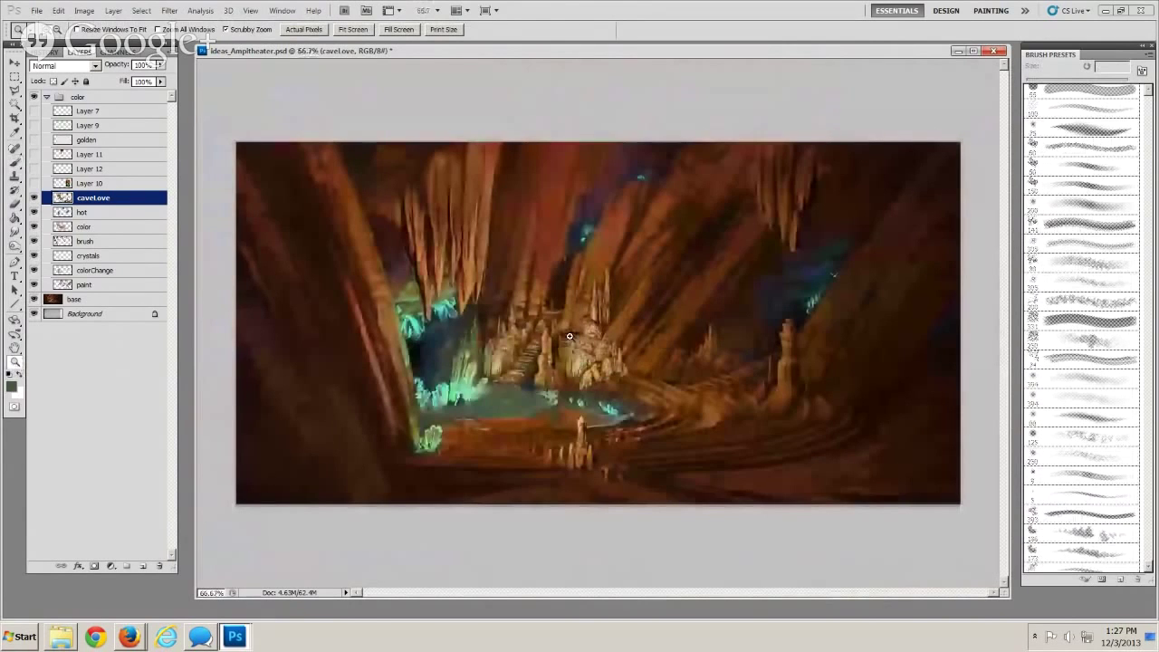
pyautogui.scroll(2, 570, 337)
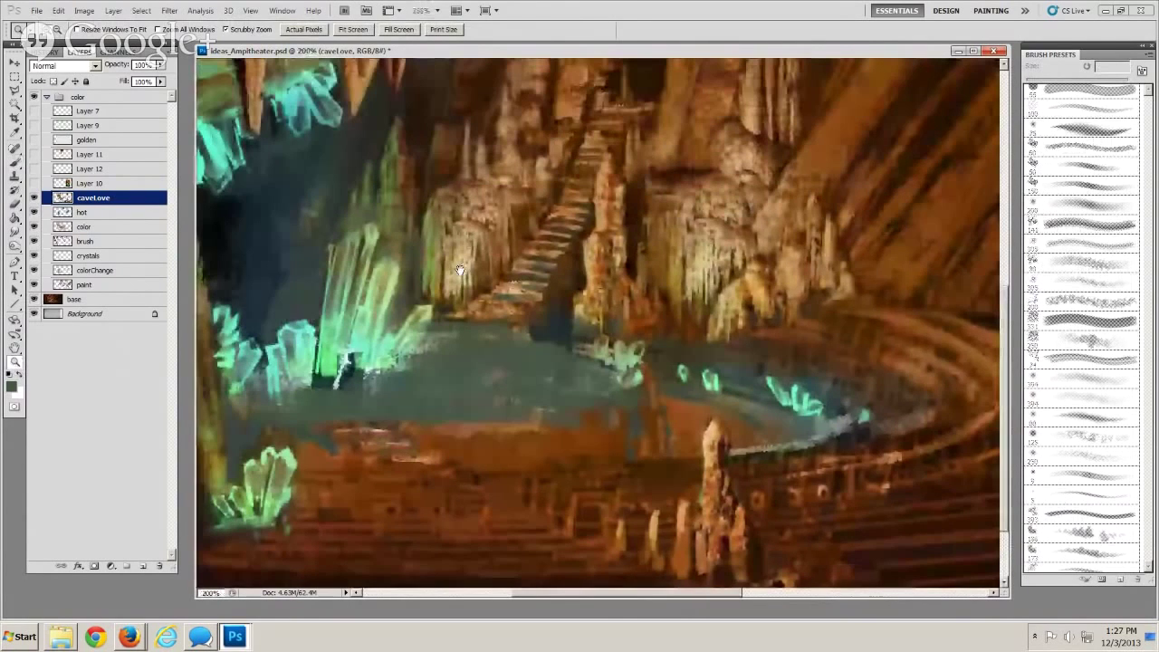
# Sample the bluish teal beside the pool's right-hand crystals and brush it along the far edge below the staircase
pyautogui.press('s')
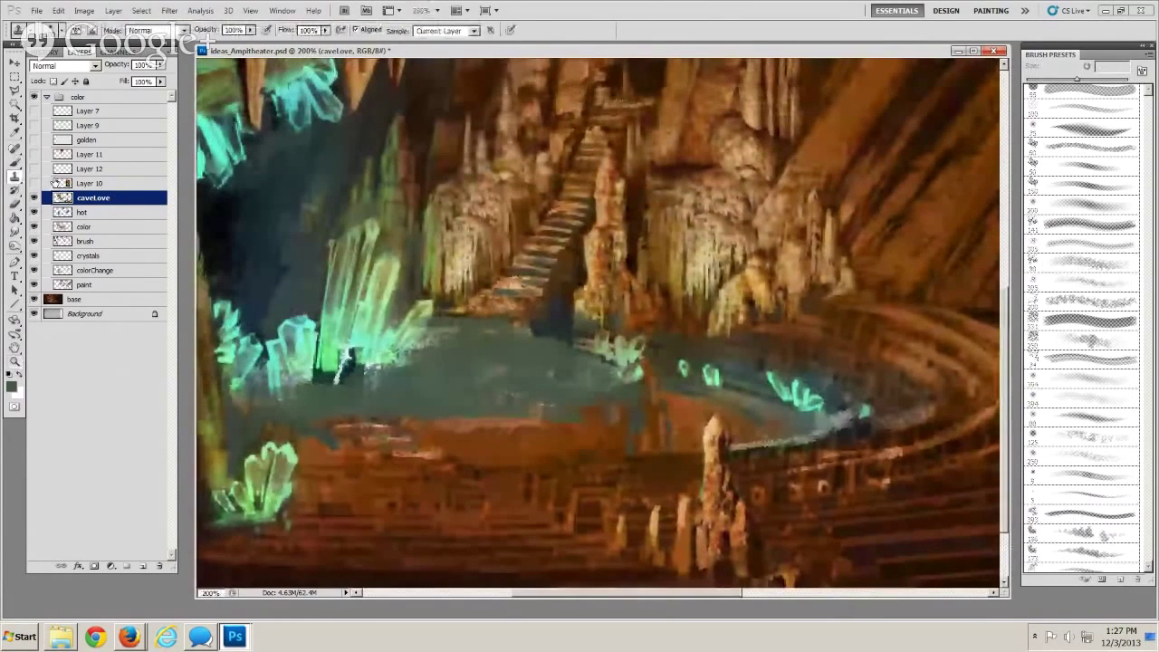
pyautogui.press('b')
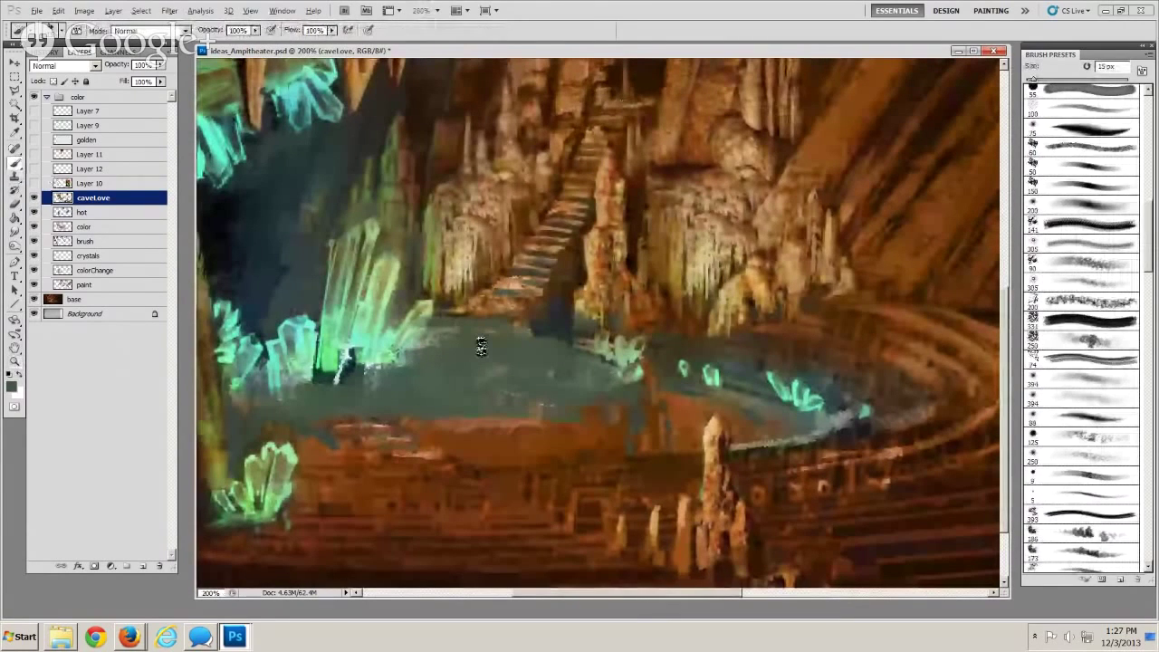
pyautogui.keyDown('alt'); pyautogui.click(809, 419); pyautogui.keyUp('alt')
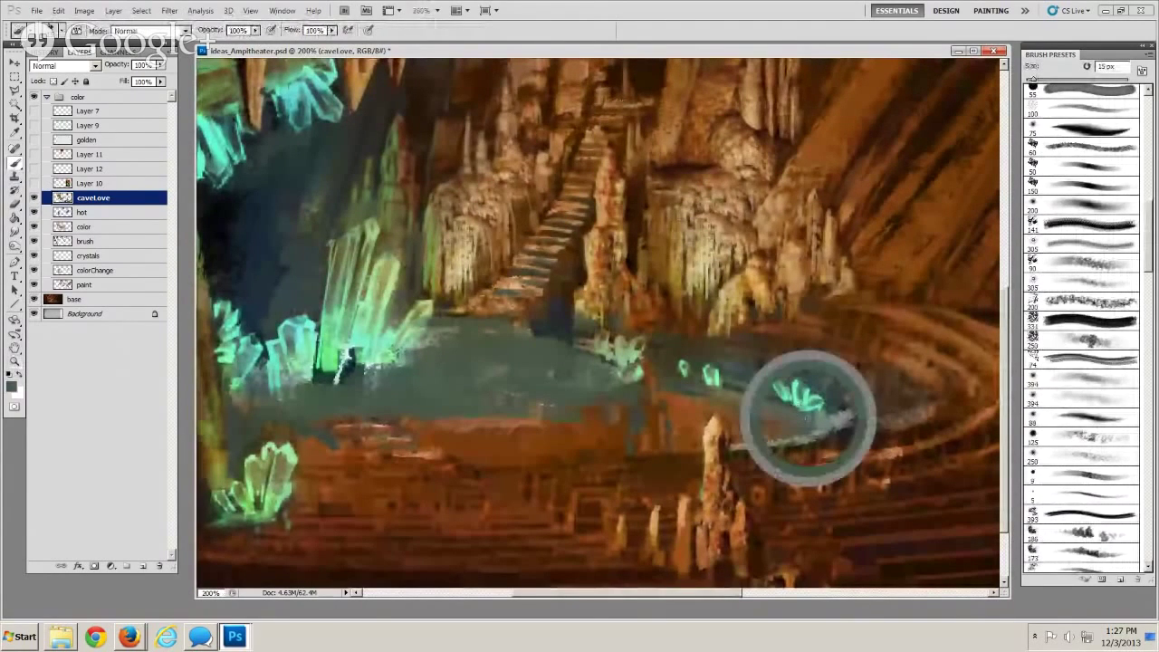
pyautogui.press(']')
pyautogui.press('[')
pyautogui.press('[')
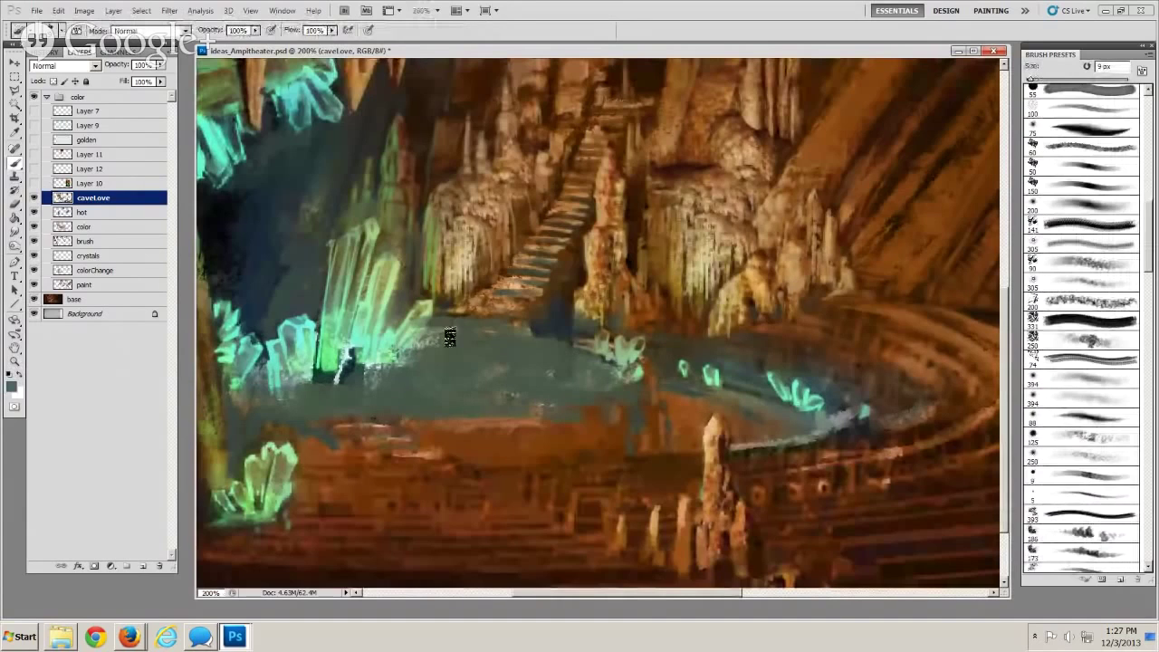
pyautogui.press(']')
pyautogui.press(']')
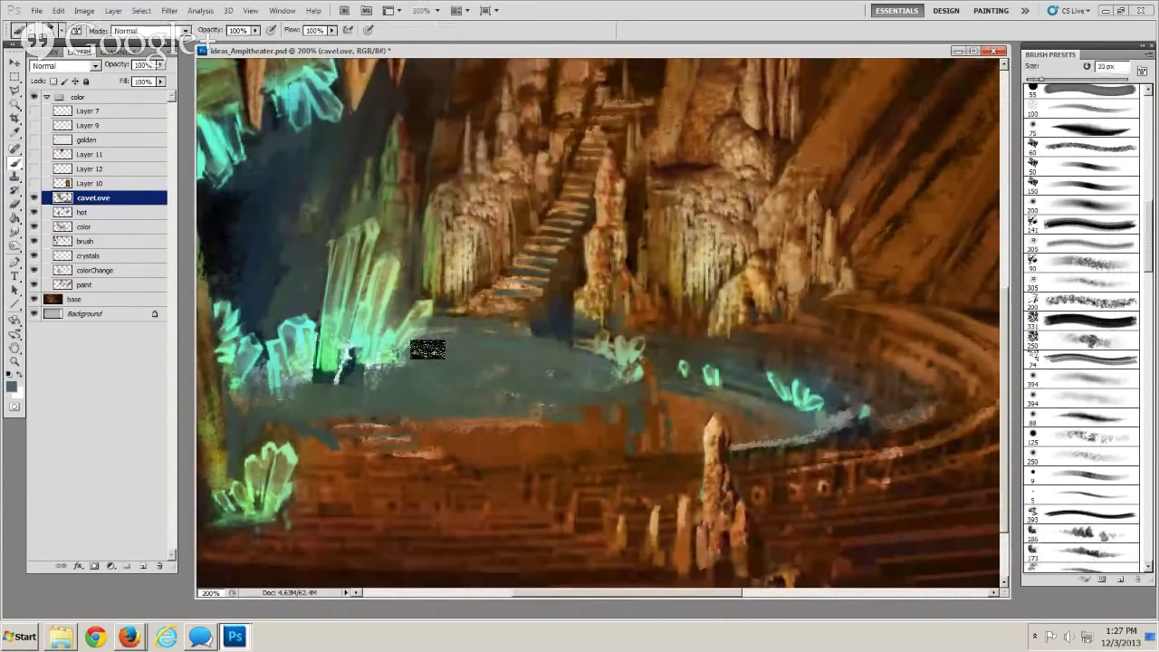
# Spread the bluish teal across the pool surface from the left crystals to its right end, using 15 to 25 px brush sizes
pyautogui.press('[')
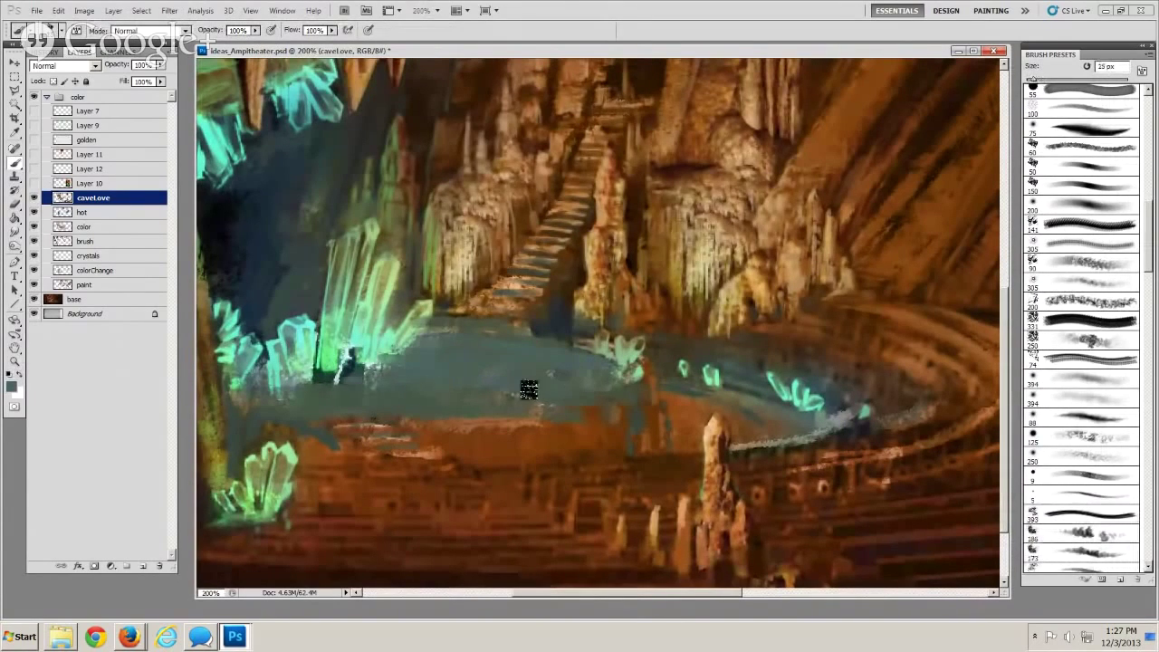
pyautogui.press(']')
pyautogui.press(']')
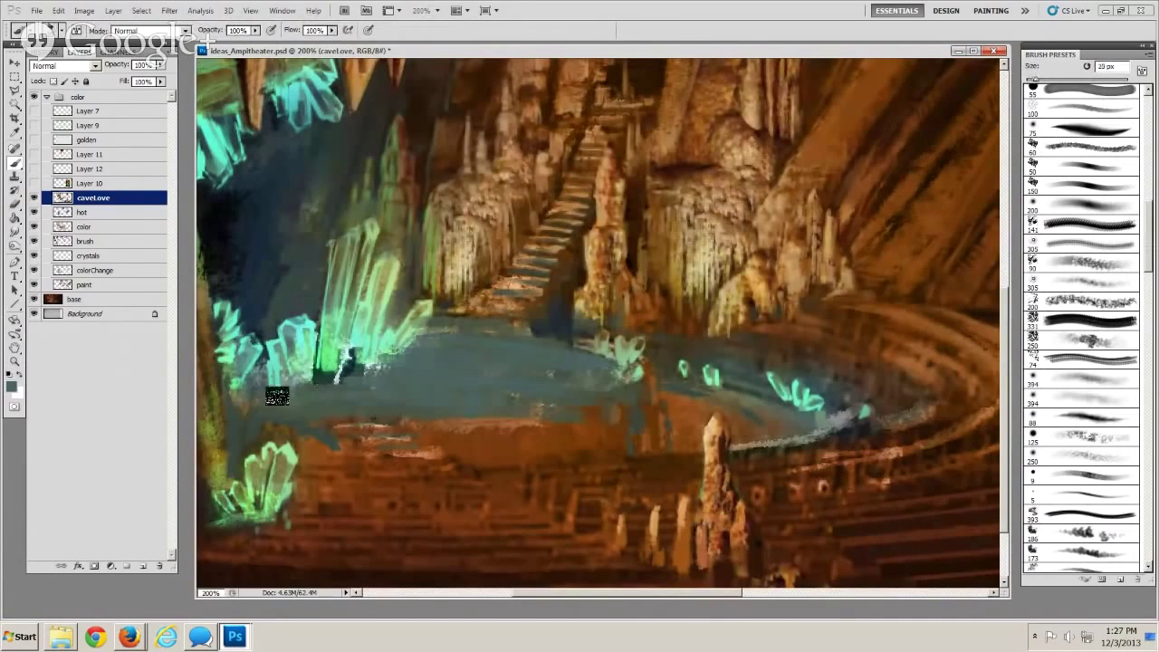
pyautogui.press('[')
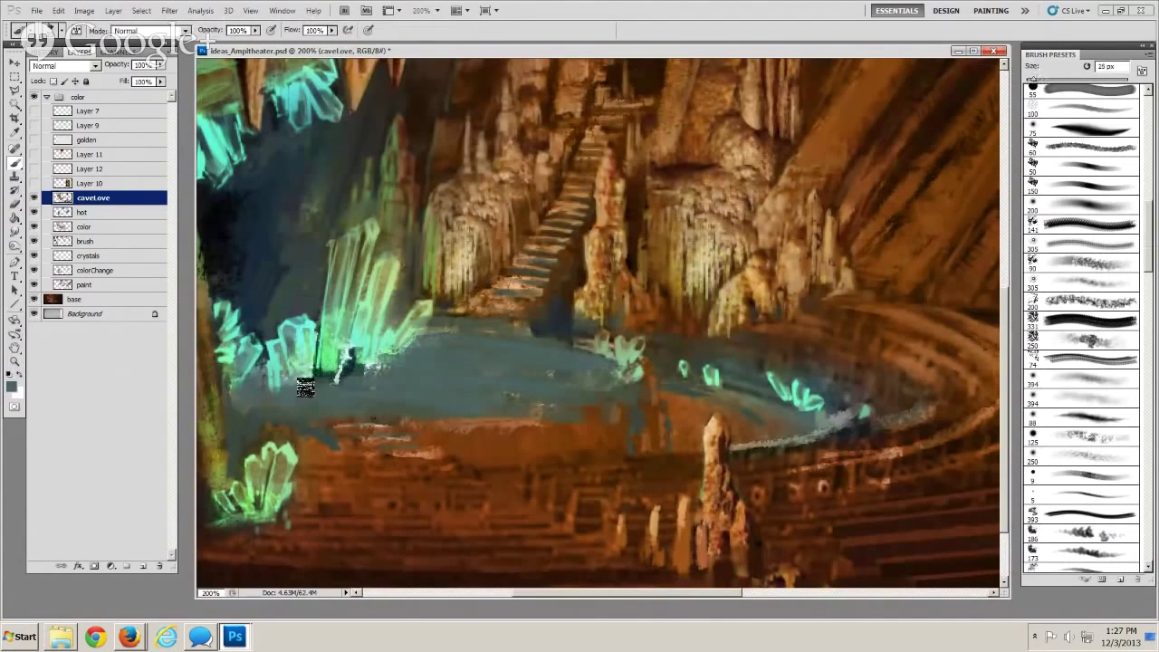
pyautogui.press(']')
pyautogui.press(']')
pyautogui.press(']')
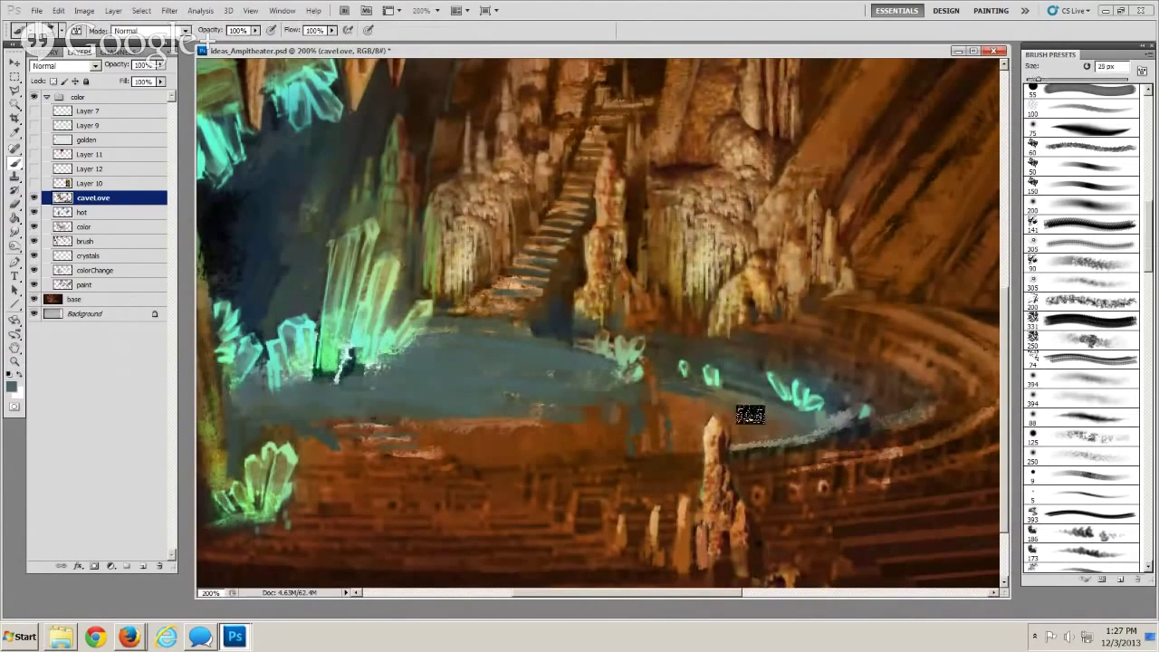
pyautogui.press('[')
pyautogui.press('[')
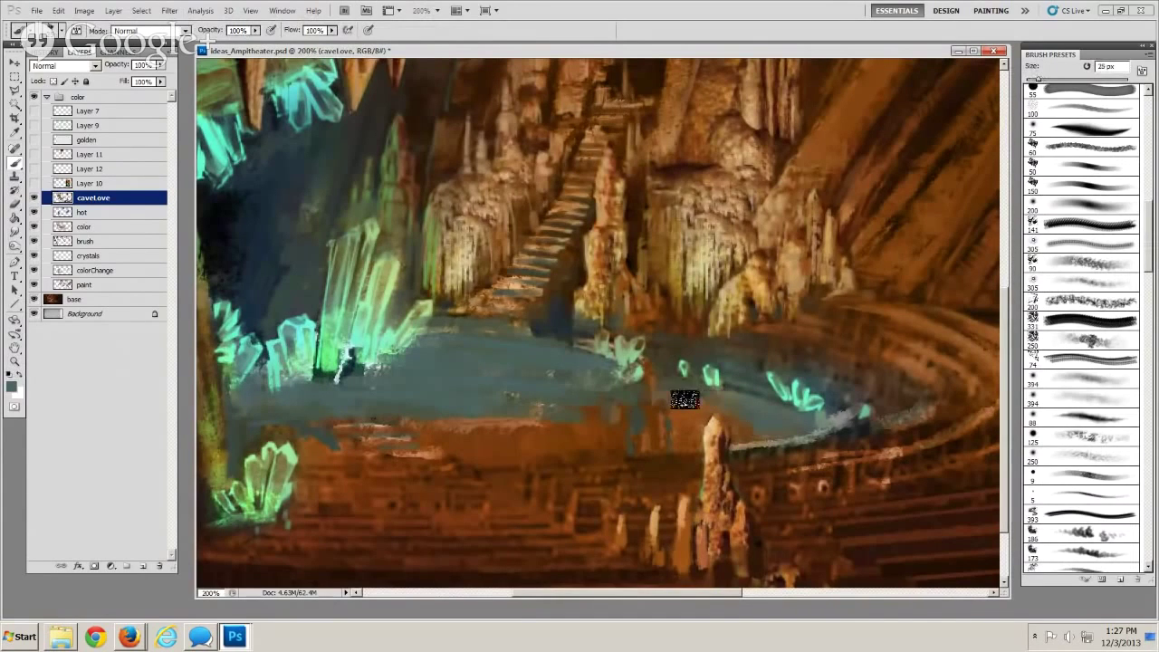
# Brush teal around the small crystals at the pool's right end, varying the brush size from 9 px upward
pyautogui.moveTo(729, 493); pyautogui.dragTo(535, 508)
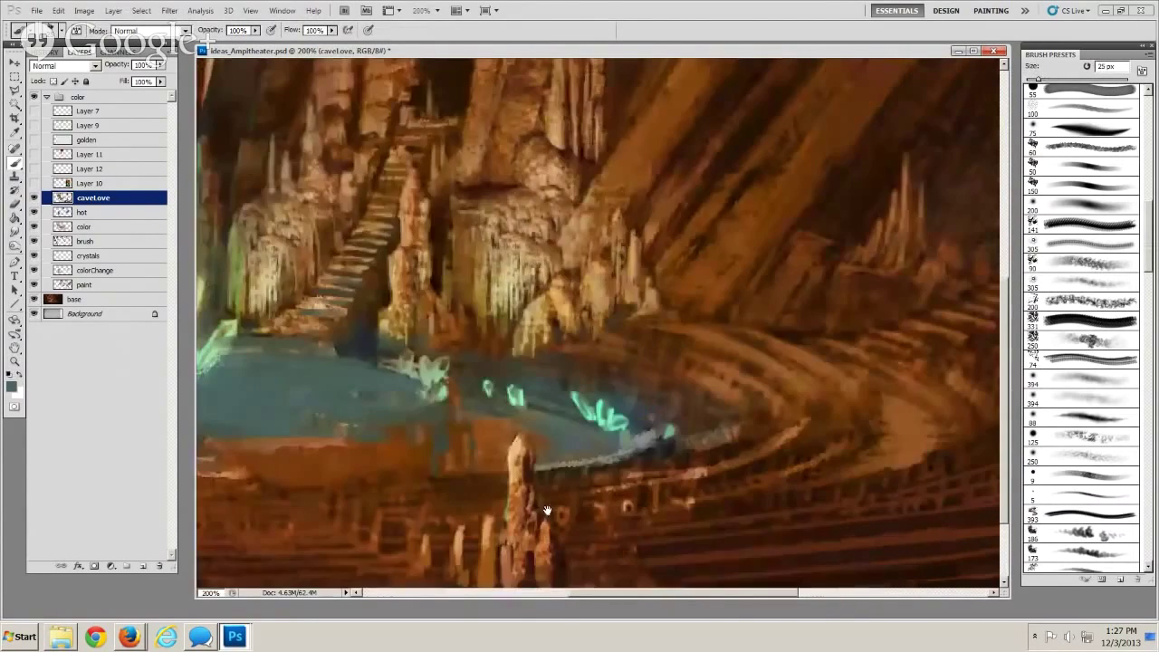
pyautogui.press('[')
pyautogui.press('[')
pyautogui.press('[')
pyautogui.press('[')
pyautogui.press('[')
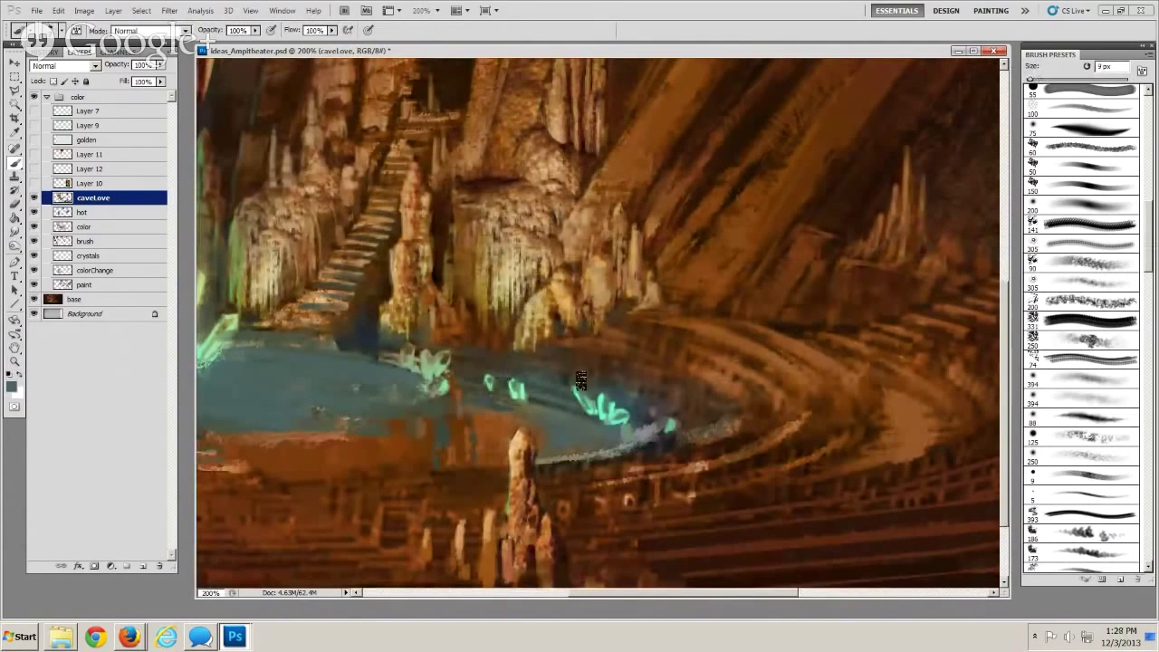
pyautogui.press(']')
pyautogui.press(']')
pyautogui.press(']')
pyautogui.press(']')
pyautogui.press('[')
pyautogui.press('[')
pyautogui.press('[')
pyautogui.press(']')
pyautogui.press(']')
pyautogui.press(']')
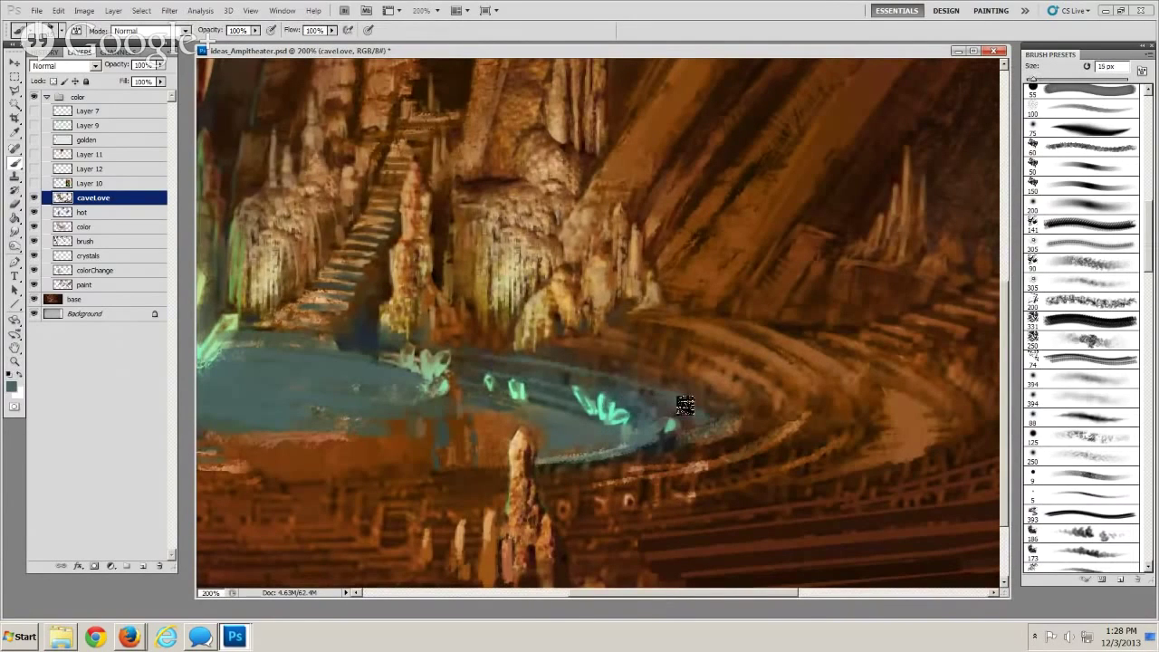
# Paint teal strips beyond the pool's right edge along the inner bench rows with an 8 to 20 px brush
pyautogui.press(']')
pyautogui.press('[')
pyautogui.press('[')
pyautogui.press('[')
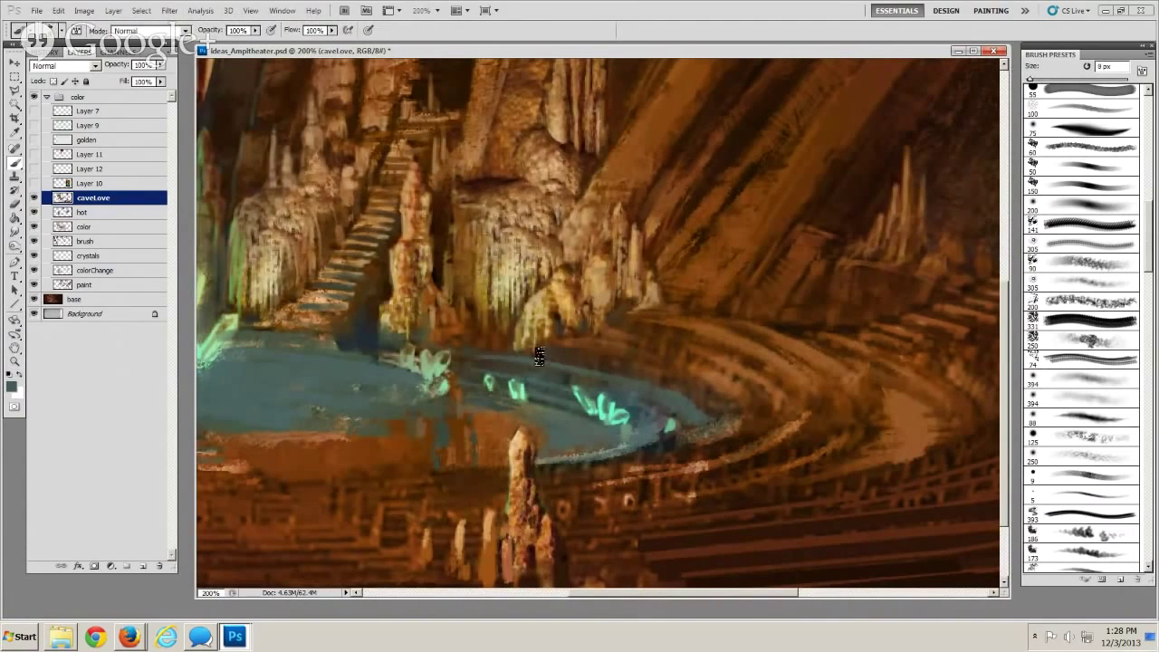
pyautogui.press(']')
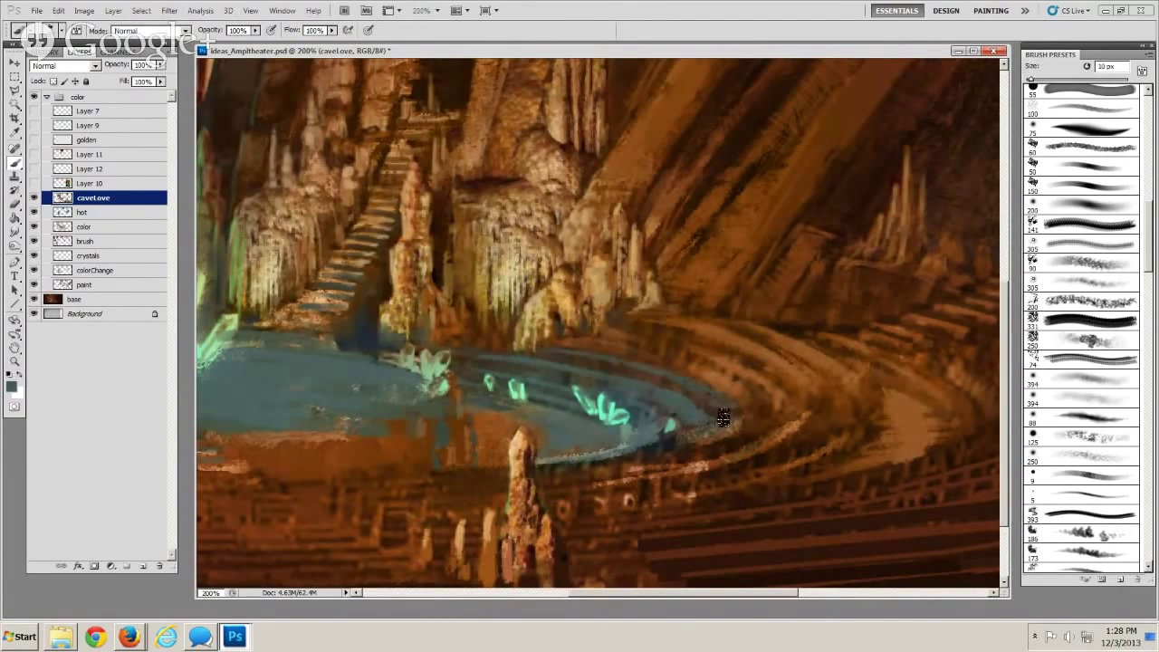
pyautogui.press(']')
pyautogui.press(']')
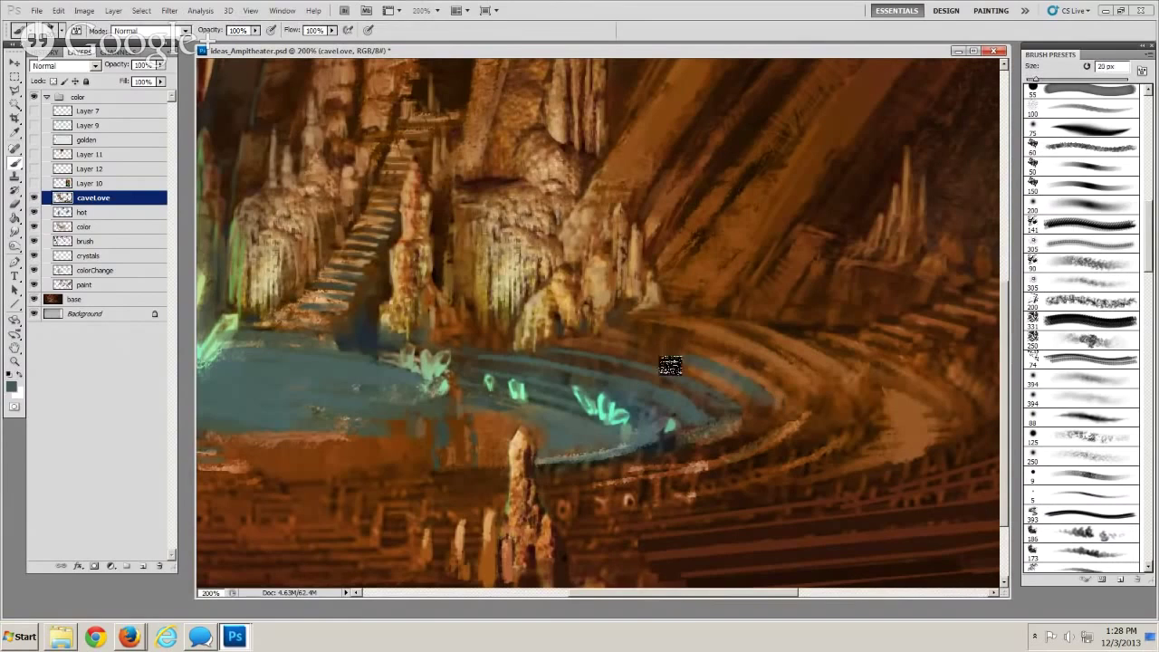
pyautogui.moveTo(723, 354); pyautogui.dragTo(757, 371)
pyautogui.moveTo(643, 329); pyautogui.dragTo(697, 342)
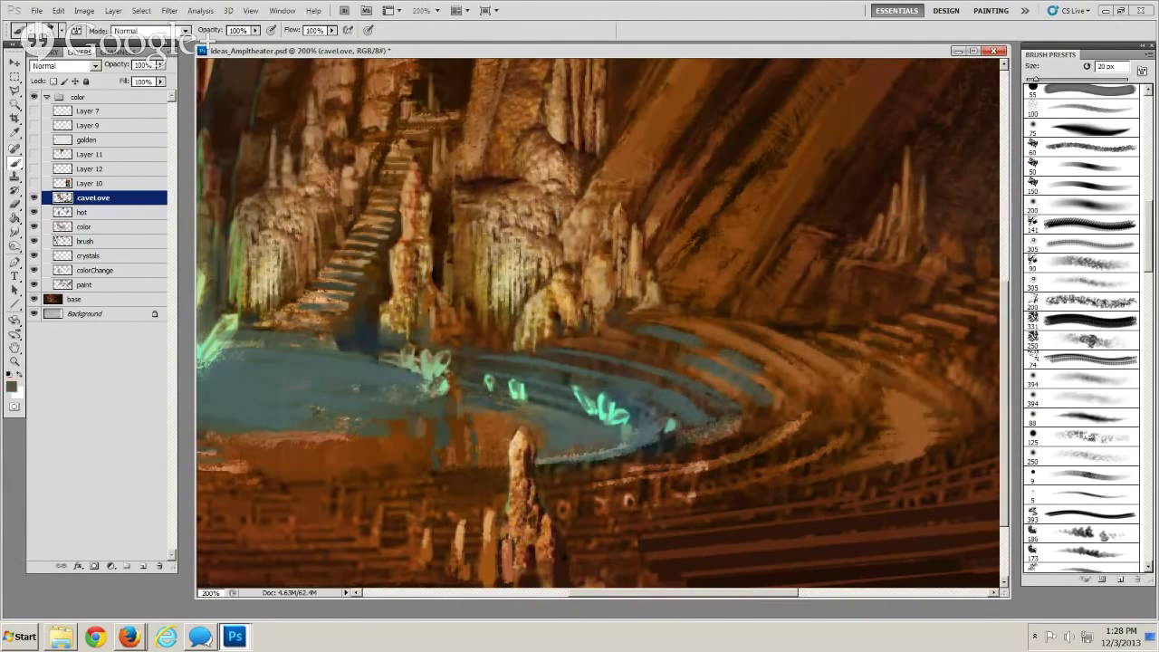
# Choose the 150 px brush preset, shrink it, sample the new teal strip and extend it along the upper inner bench row
pyautogui.click(1087, 185)
pyautogui.press('[')
pyautogui.press('[')
pyautogui.press('[')
pyautogui.press('[')
pyautogui.press('[')
pyautogui.press('[')
pyautogui.press('[')
pyautogui.press('[')
pyautogui.press('[')
pyautogui.press('[')
pyautogui.press('[')
pyautogui.press('[')
pyautogui.press('[')
pyautogui.press('[')
pyautogui.keyDown('alt'); pyautogui.click(659, 336); pyautogui.keyUp('alt')
pyautogui.moveTo(627, 330); pyautogui.dragTo(617, 330)
pyautogui.moveTo(694, 344); pyautogui.dragTo(680, 342)
# Blend muted teal between the inner bench rows and the pool's right edge, varying the brush between 9 and 25 px
pyautogui.press('[')
pyautogui.press('[')
pyautogui.press('[')
pyautogui.press(']')
pyautogui.press(']')
pyautogui.press(']')
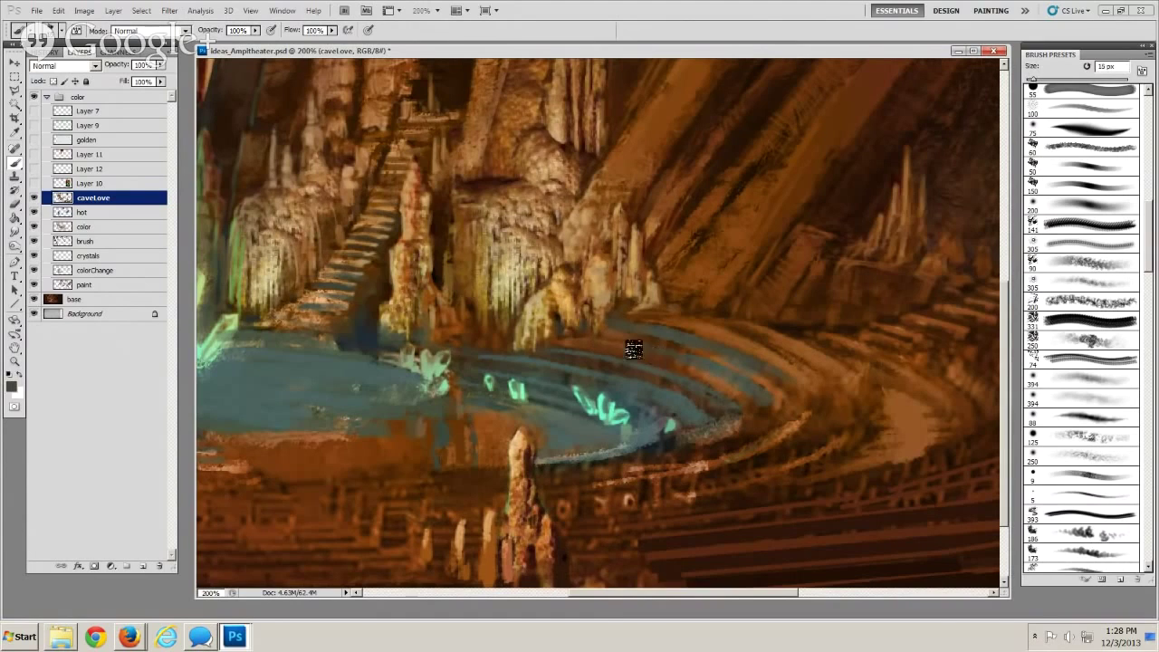
pyautogui.press('[')
pyautogui.press('[')
pyautogui.press(']')
pyautogui.press(']')
pyautogui.press(']')
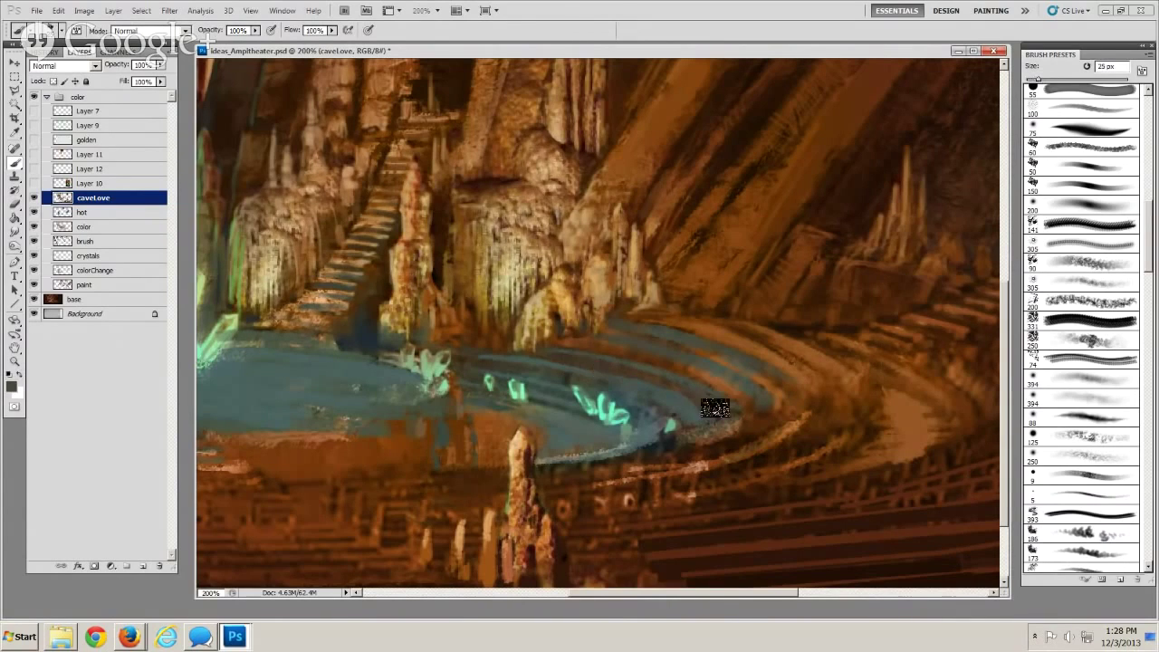
pyautogui.press('[')
pyautogui.press('[')
pyautogui.press('[')
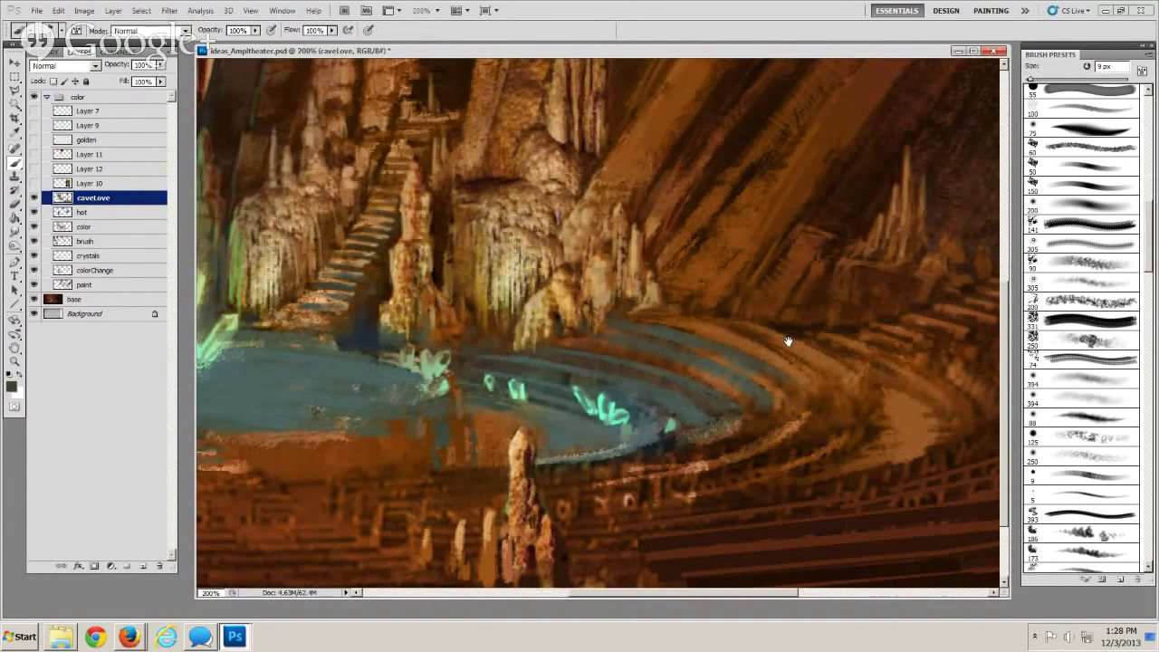
# Brush dark blue into the cave opening behind the stone pillar, enlarging the brush from 8 to 20 px
pyautogui.moveTo(788, 341); pyautogui.dragTo(460, 499)
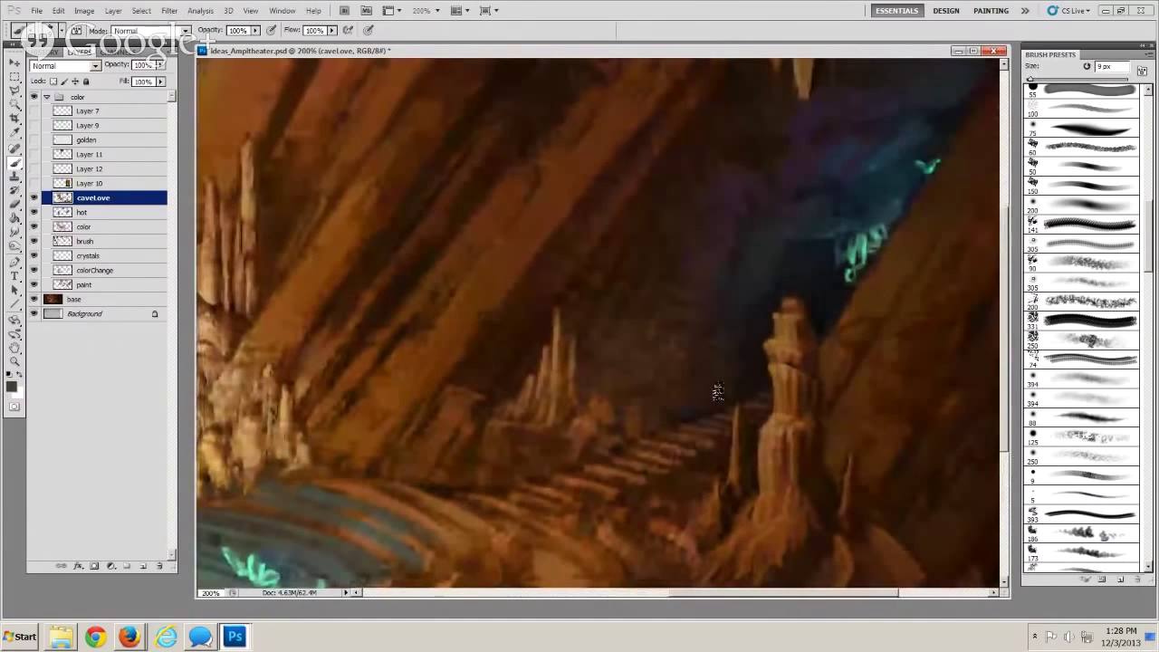
pyautogui.moveTo(718, 392); pyautogui.dragTo(692, 369)
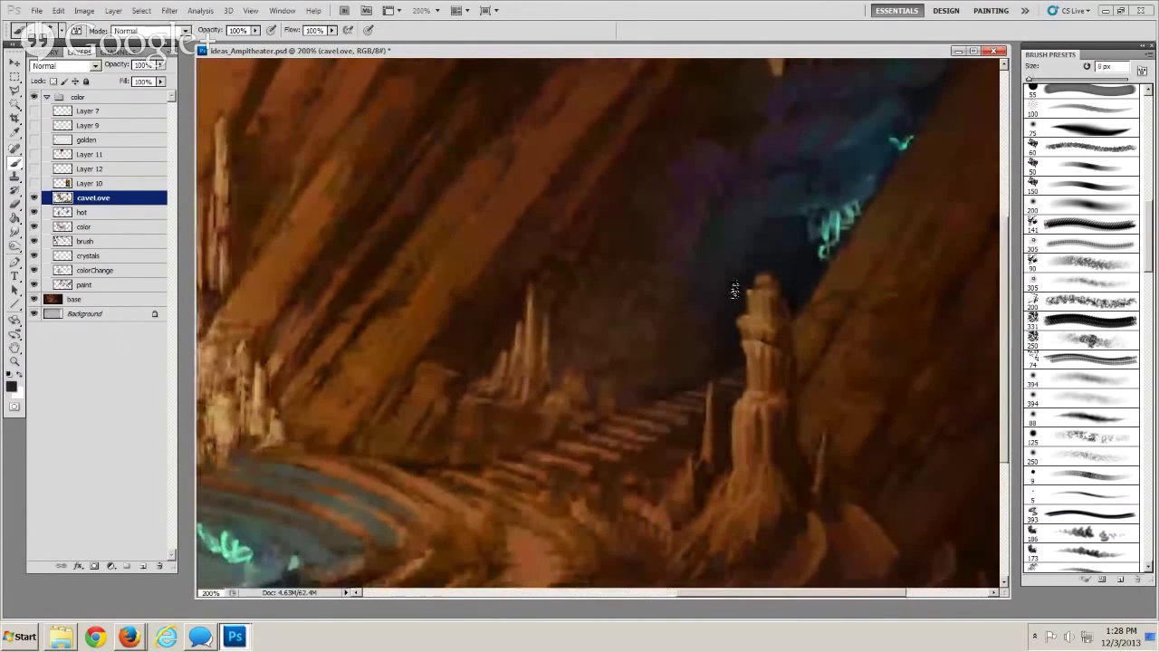
pyautogui.press('[')
pyautogui.press(']')
pyautogui.press(']')
pyautogui.press(']')
pyautogui.press(']')
pyautogui.press(']')
pyautogui.press(']')
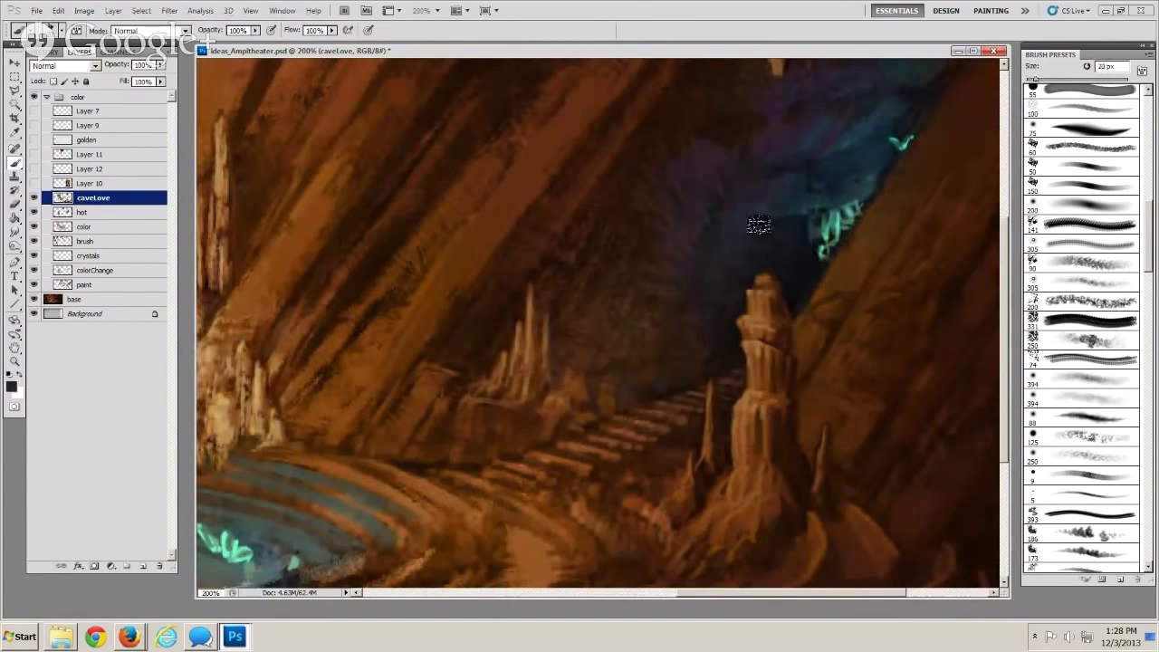
# Brush teal and dark blue into the cave opening behind the stone pillar, varying the brush size and finishing with the Brush tool active
pyautogui.press('[')
pyautogui.press('[')
pyautogui.press(']')
pyautogui.press(']')
pyautogui.press(']')
pyautogui.press(']')
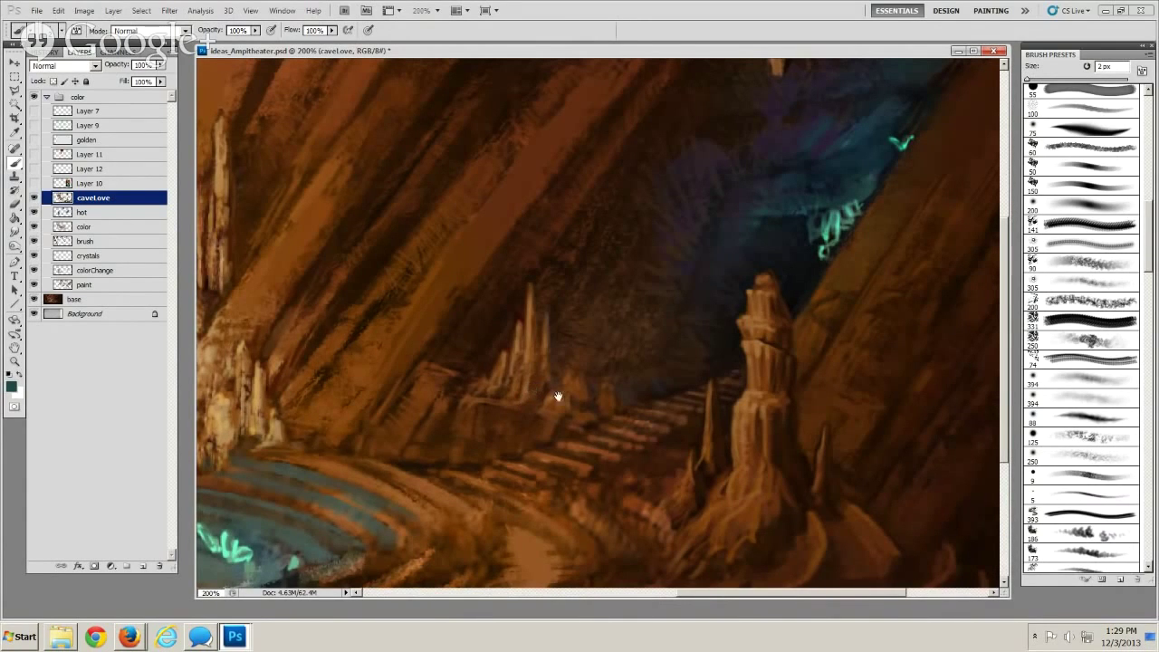
pyautogui.press('alt')
pyautogui.click(15, 205)
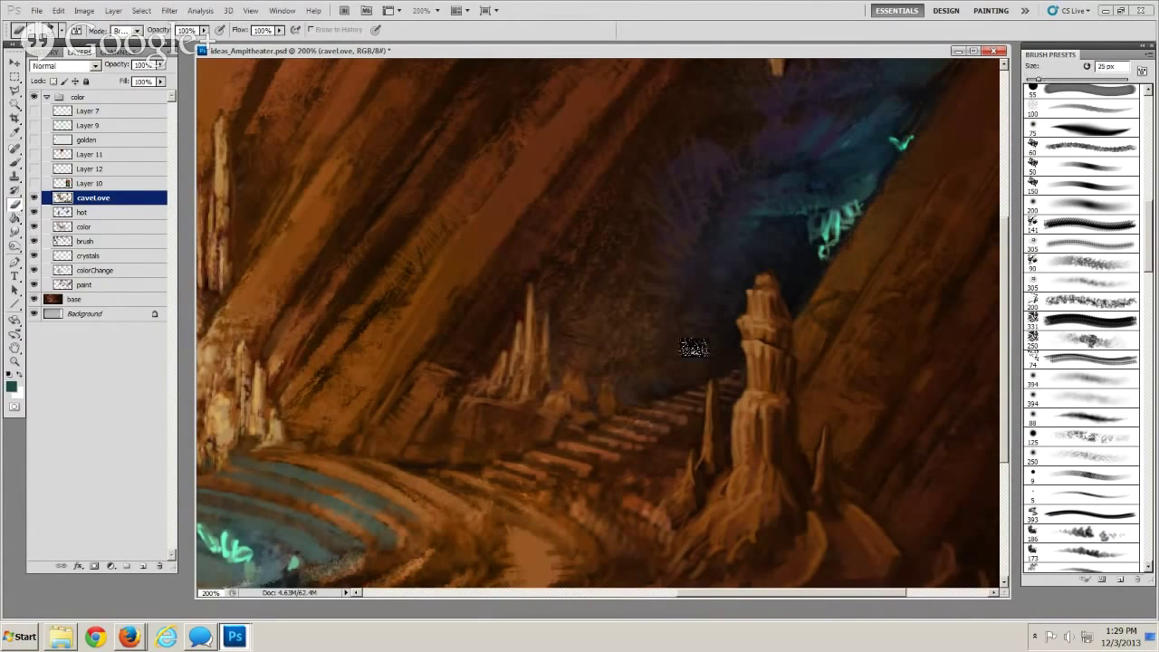
pyautogui.click(15, 175)
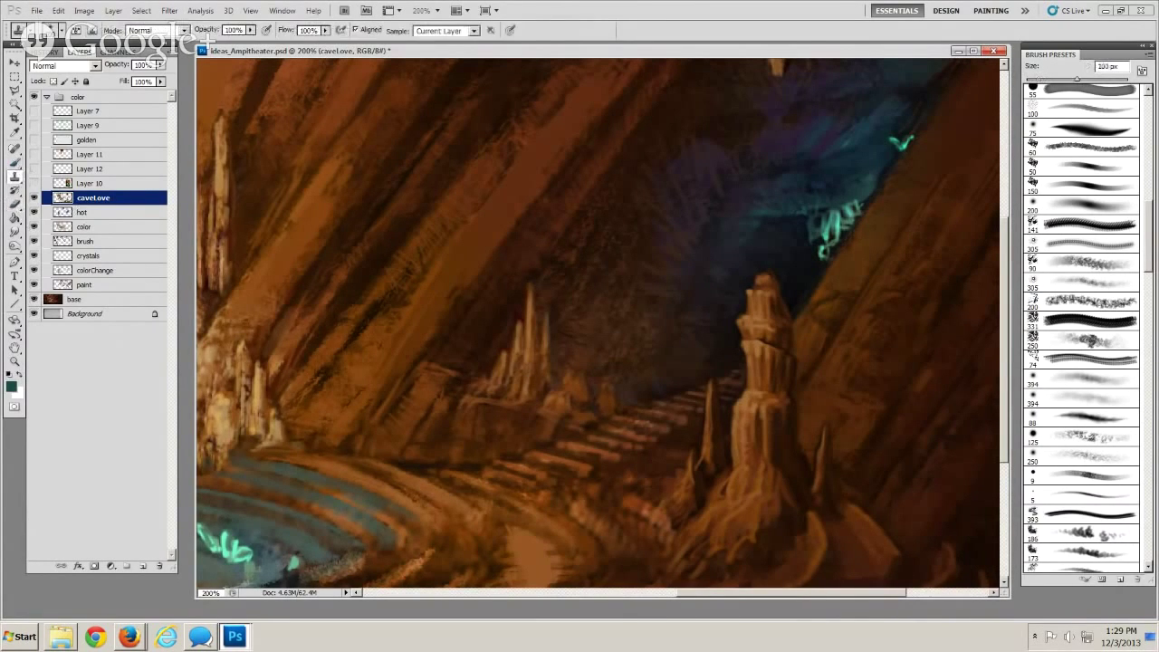
pyautogui.click(15, 164)
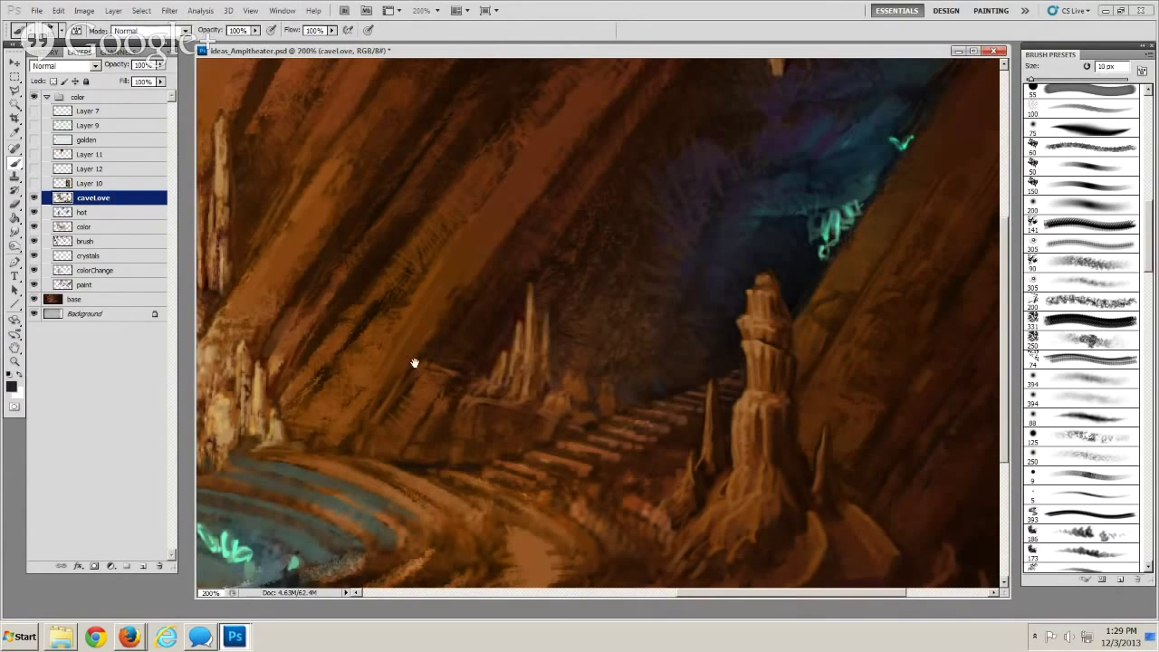
# Darken the gaps between the inner bench rows beyond the pool with sampled dark brown, varying the brush between 9 and 20 px
pyautogui.moveTo(414, 365); pyautogui.dragTo(567, 280)
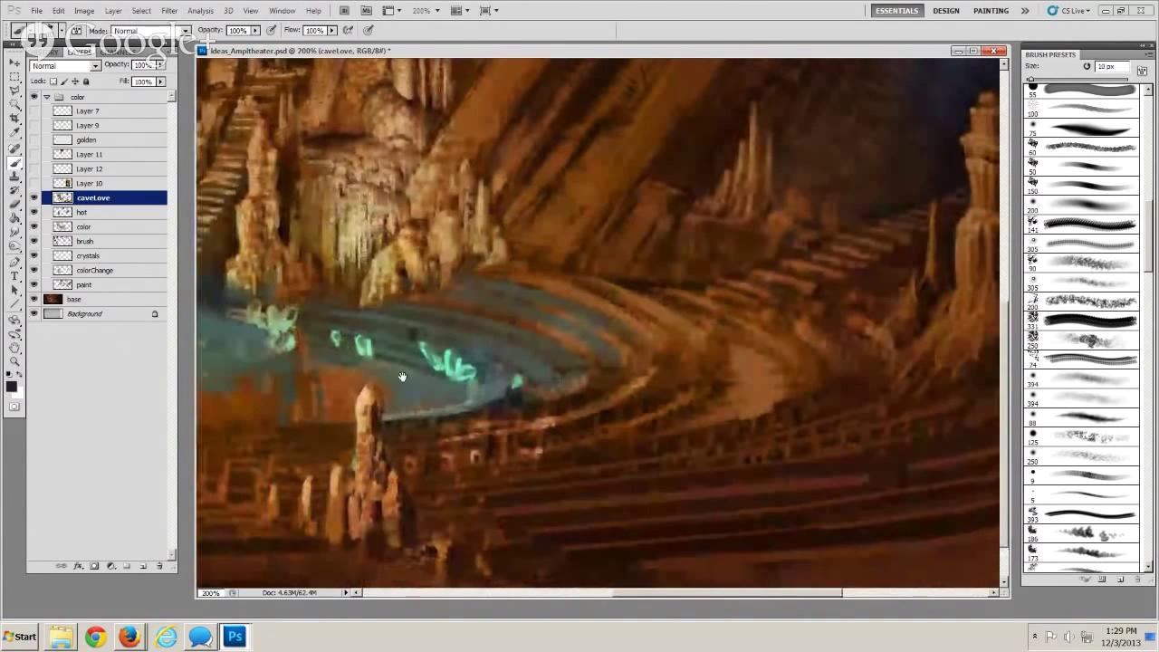
pyautogui.moveTo(403, 377); pyautogui.dragTo(333, 411)
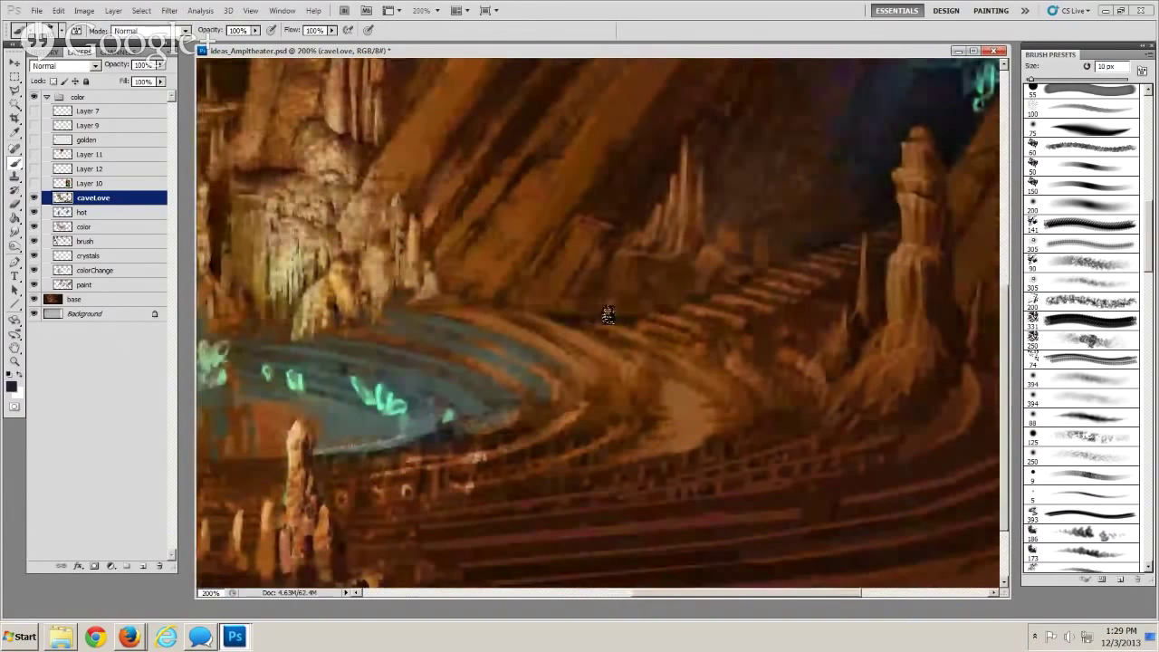
pyautogui.press('[')
pyautogui.press(']')
pyautogui.press(']')
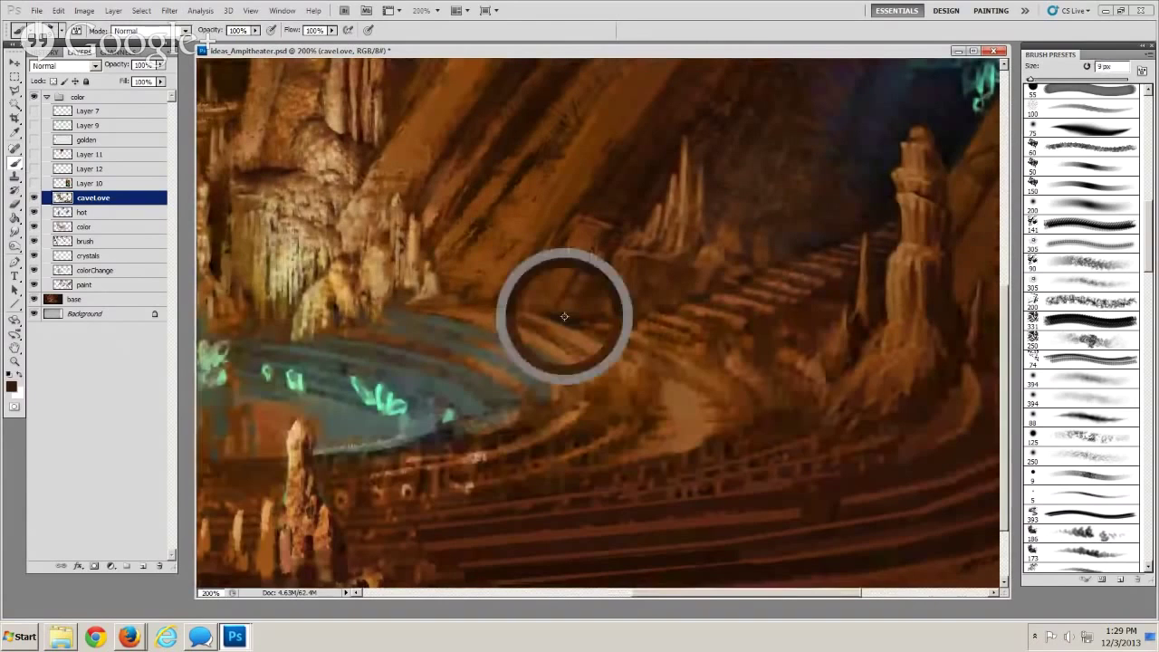
pyautogui.press('[')
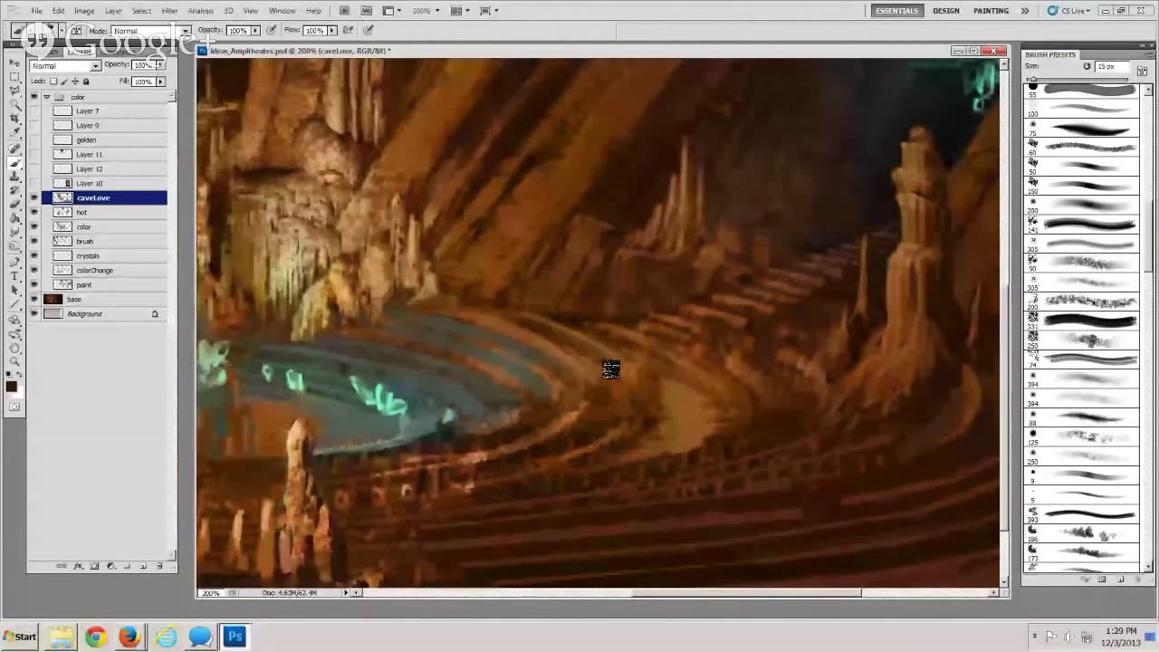
pyautogui.press(']')
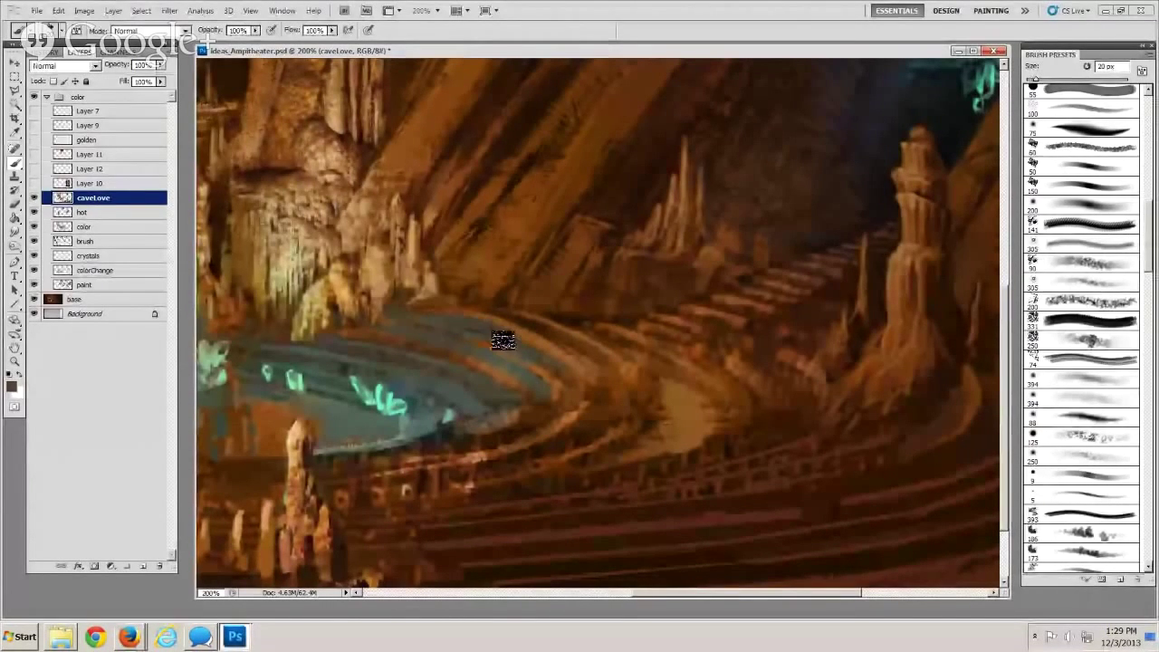
pyautogui.press('[')
pyautogui.press(']')
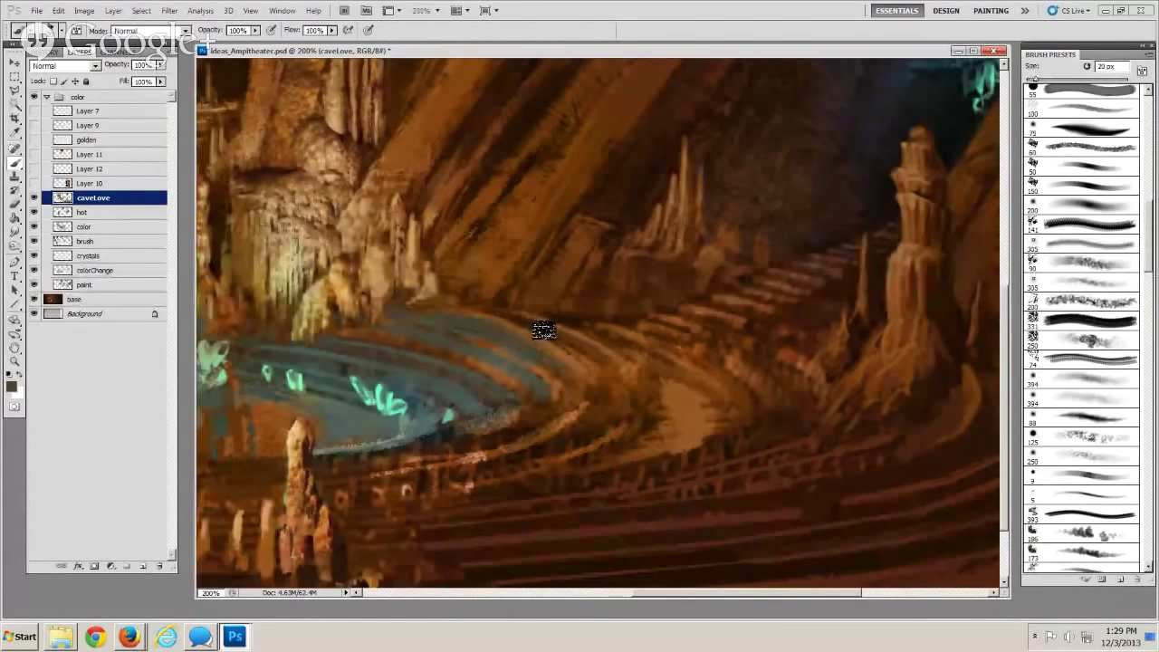
# Blend muted grey-brown along the pool's back edge below the stalagmites with a 10 to 20 px brush
pyautogui.moveTo(544, 331); pyautogui.dragTo(703, 342)
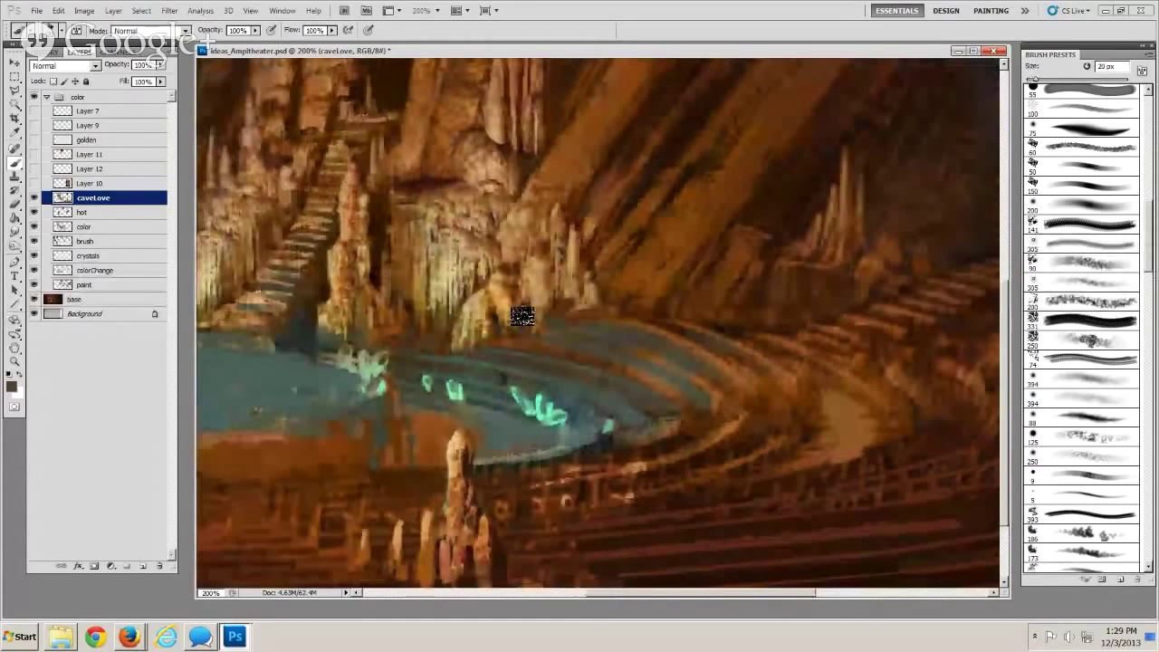
pyautogui.press(']')
pyautogui.press('[')
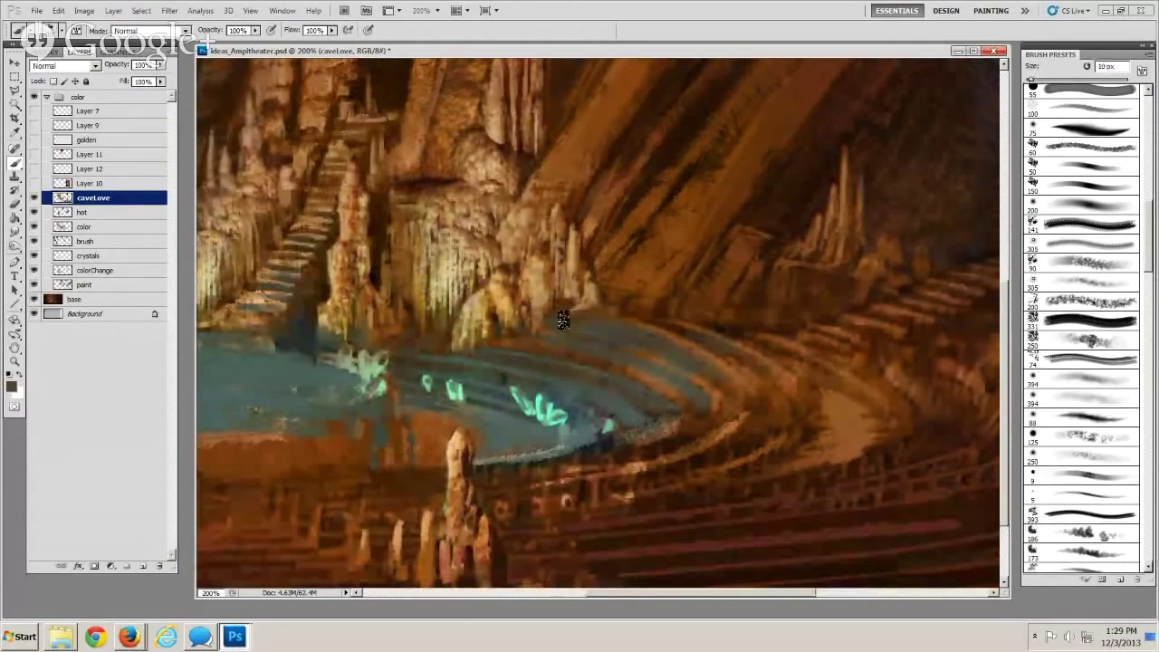
pyautogui.press(']')
pyautogui.press('[')
pyautogui.press(']')
pyautogui.press('[')
# Sample dark brown beside the pool and paint over the speckled bench edge around its front right rim, using 15 to 20 px brushes
pyautogui.moveTo(556, 475); pyautogui.dragTo(565, 458)
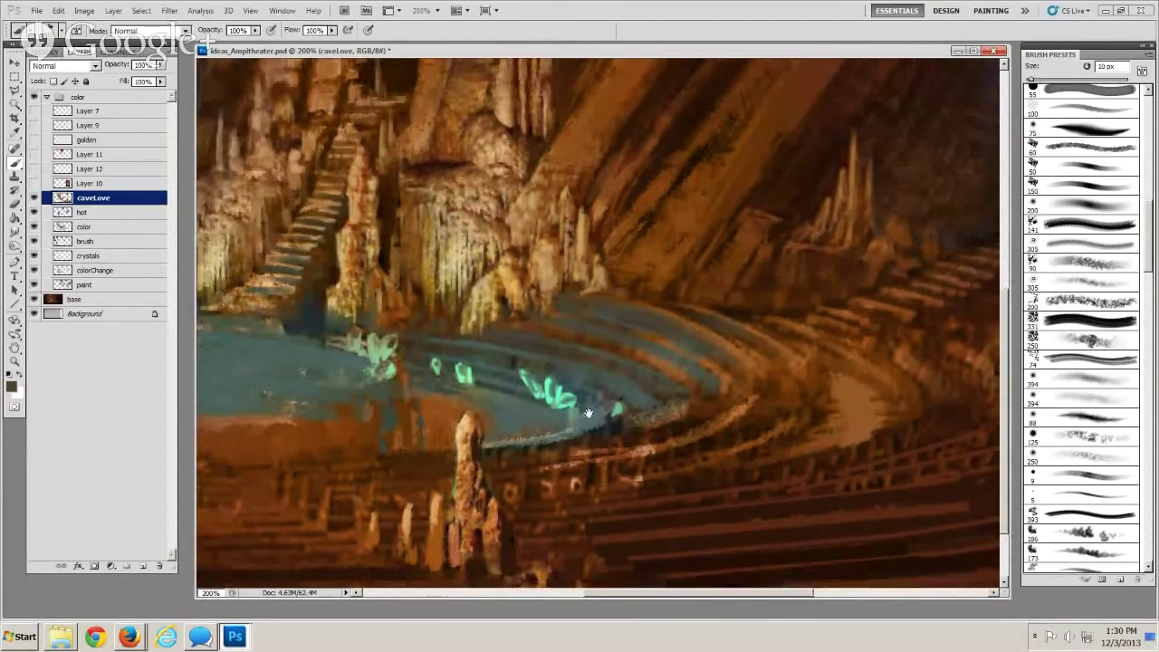
pyautogui.keyDown('alt'); pyautogui.click(660, 399); pyautogui.keyUp('alt')
pyautogui.press(']')
pyautogui.press(']')
pyautogui.press('[')
pyautogui.moveTo(619, 435); pyautogui.dragTo(660, 399)
pyautogui.press(']')
pyautogui.press(']')
pyautogui.press(']')
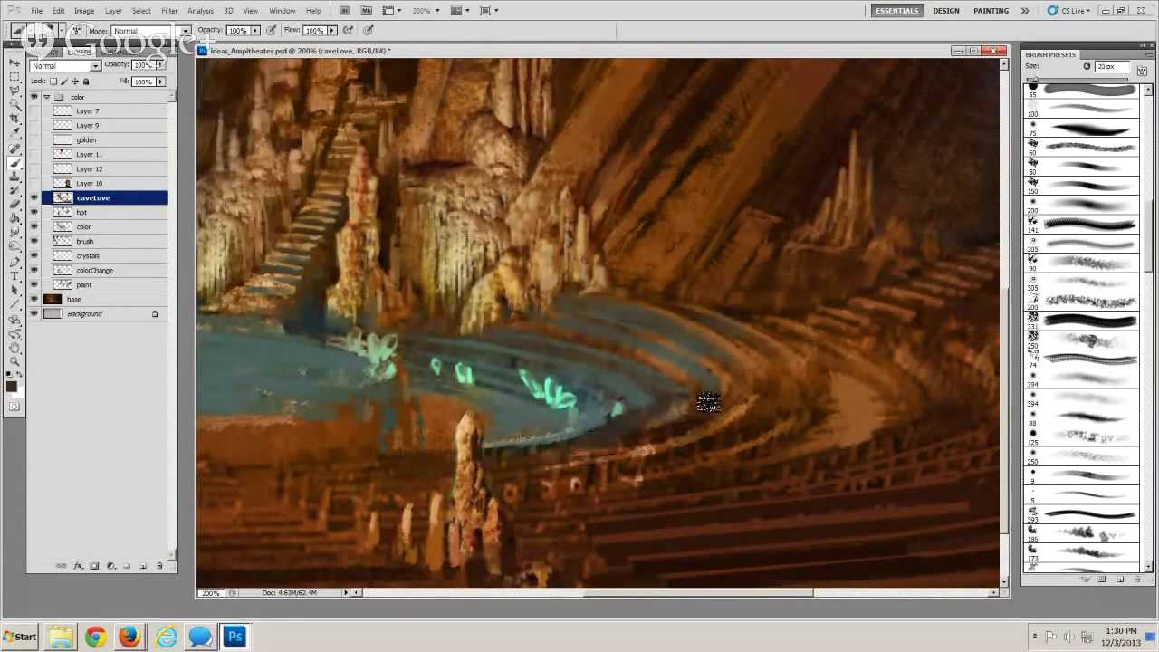
pyautogui.press('[')
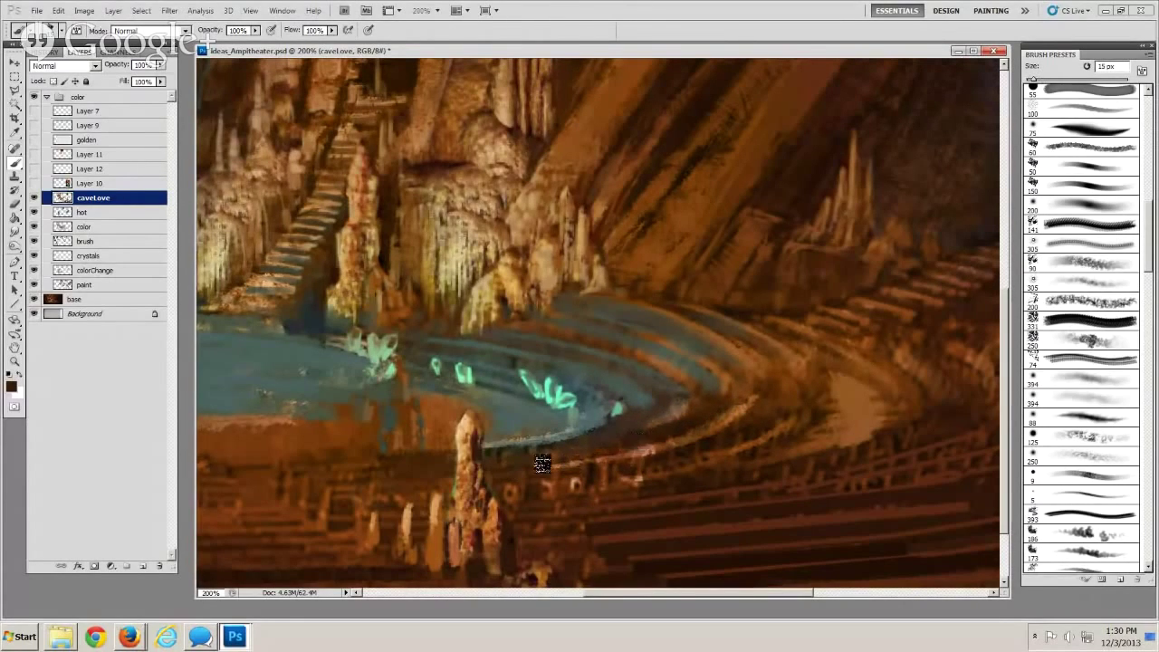
pyautogui.press('[')
pyautogui.press(']')
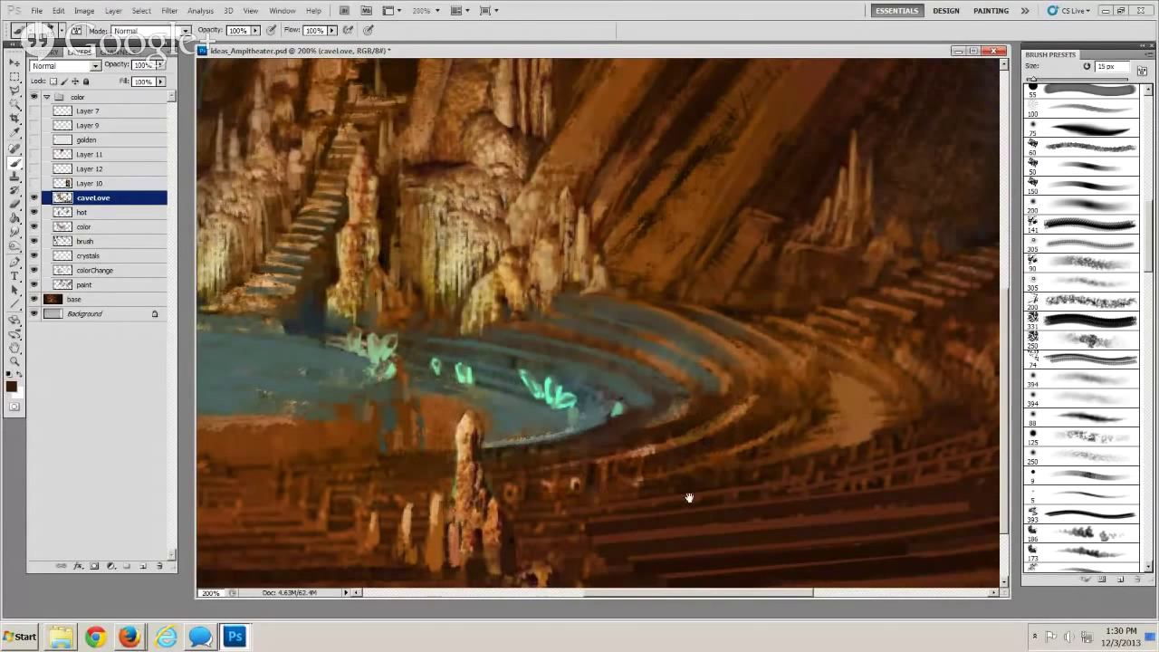
# Paint dark brown over the railing-like marks along the front bench rows, varying the brush between 15 and 25 px
pyautogui.moveTo(689, 498); pyautogui.dragTo(576, 471)
pyautogui.press(']')
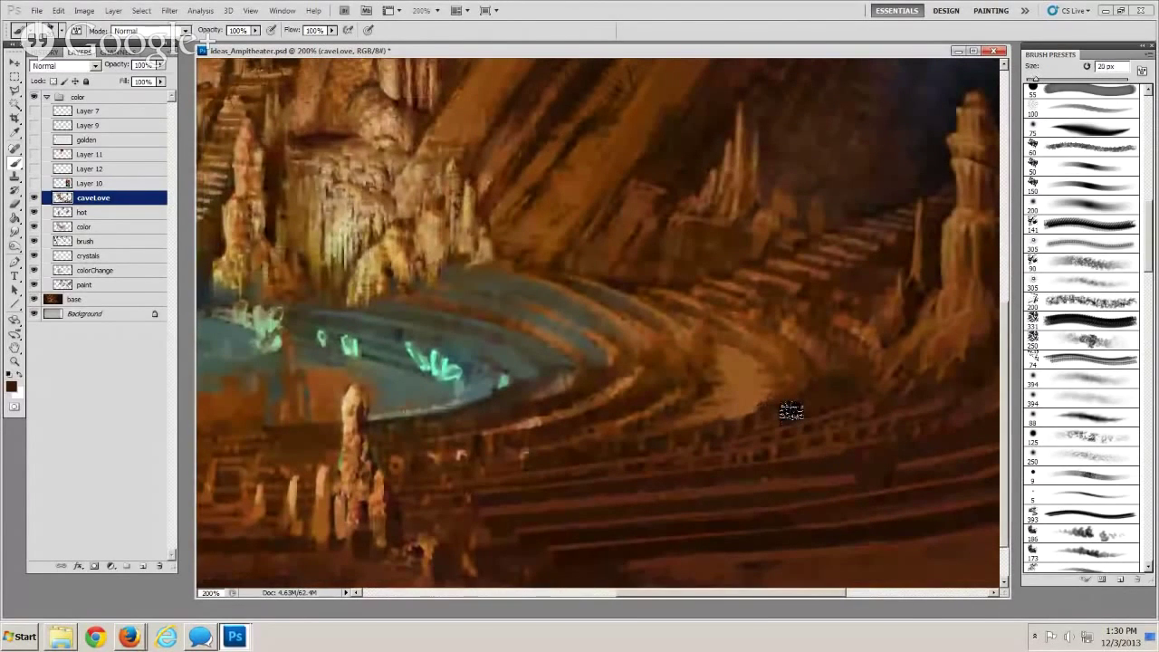
pyautogui.press(']')
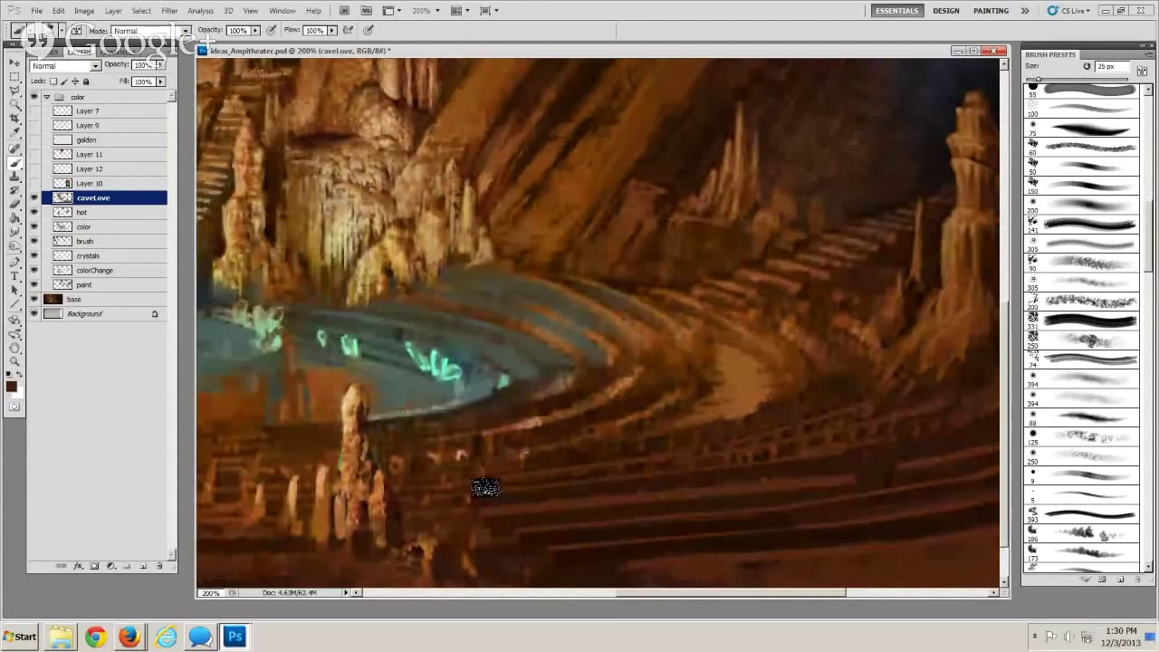
pyautogui.press('[')
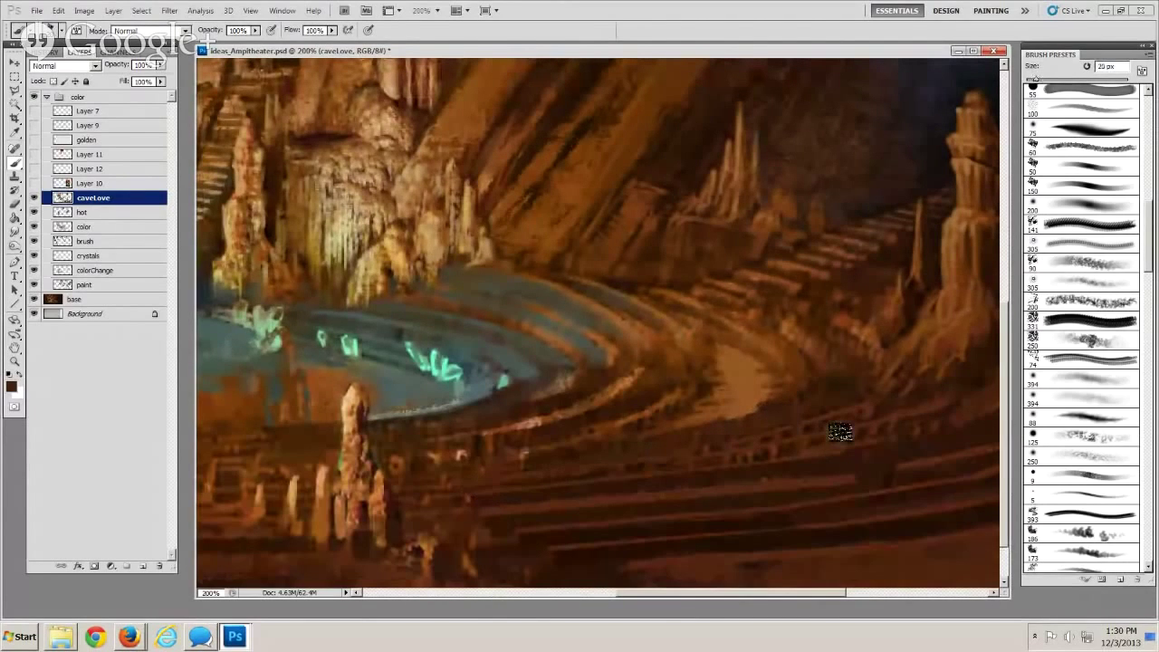
pyautogui.moveTo(728, 504); pyautogui.dragTo(654, 481)
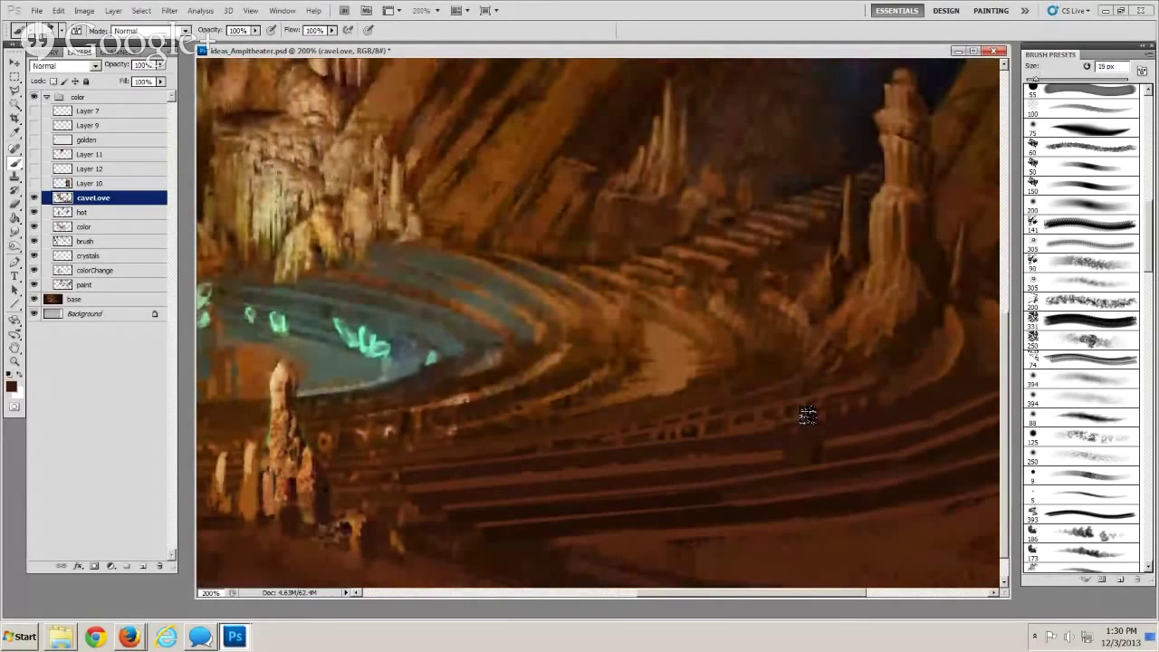
pyautogui.moveTo(843, 401); pyautogui.dragTo(657, 435)
pyautogui.press('[')
# Examine the whole painting zoomed out, and inspect the pool, stalagmites and inner bench rows up close
pyautogui.moveTo(385, 485); pyautogui.dragTo(535, 500)
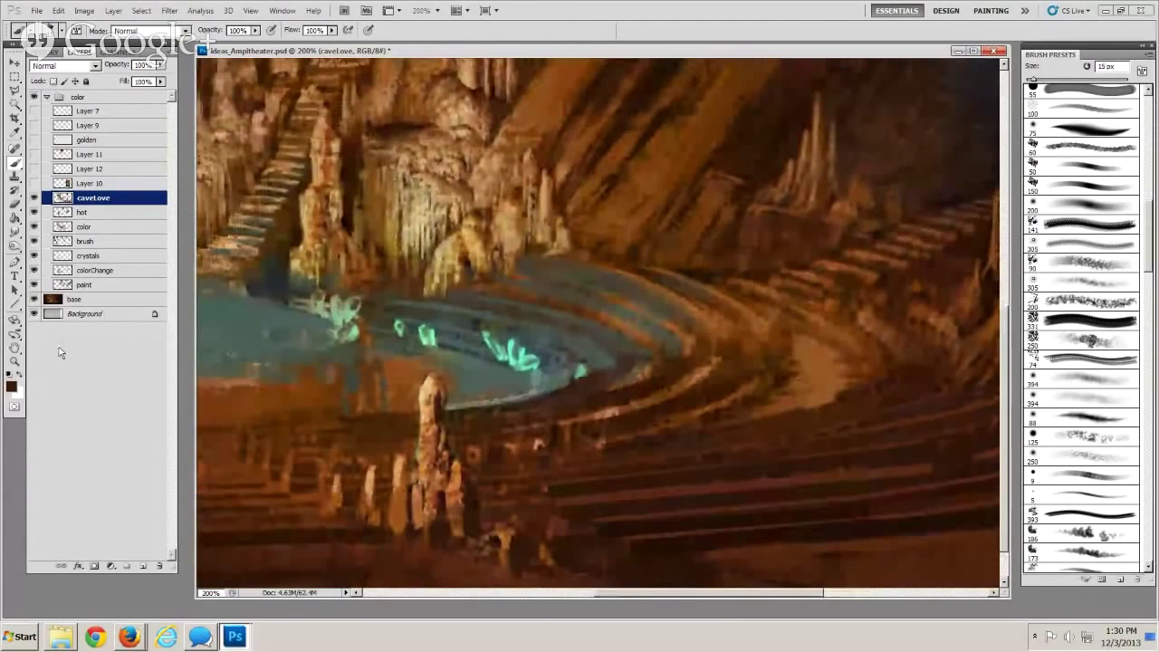
pyautogui.keyDown('alt'); pyautogui.click(587, 385); pyautogui.keyUp('alt')
pyautogui.keyDown('alt'); pyautogui.click(468, 389); pyautogui.keyUp('alt')
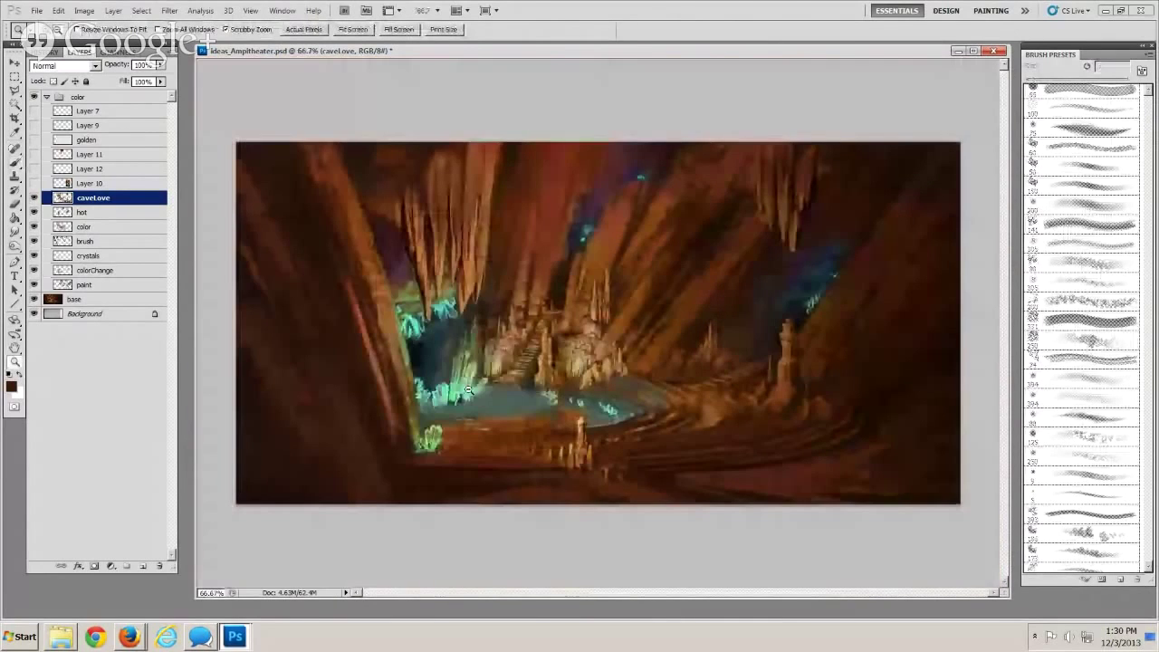
pyautogui.click(546, 387)
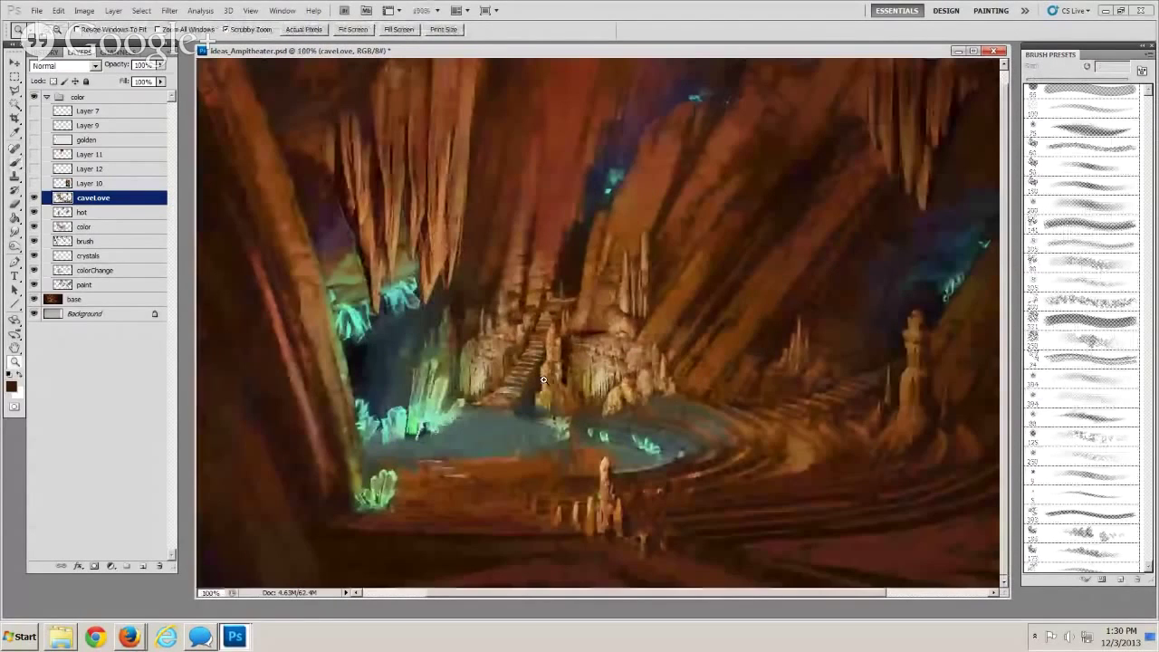
pyautogui.doubleClick(543, 380)
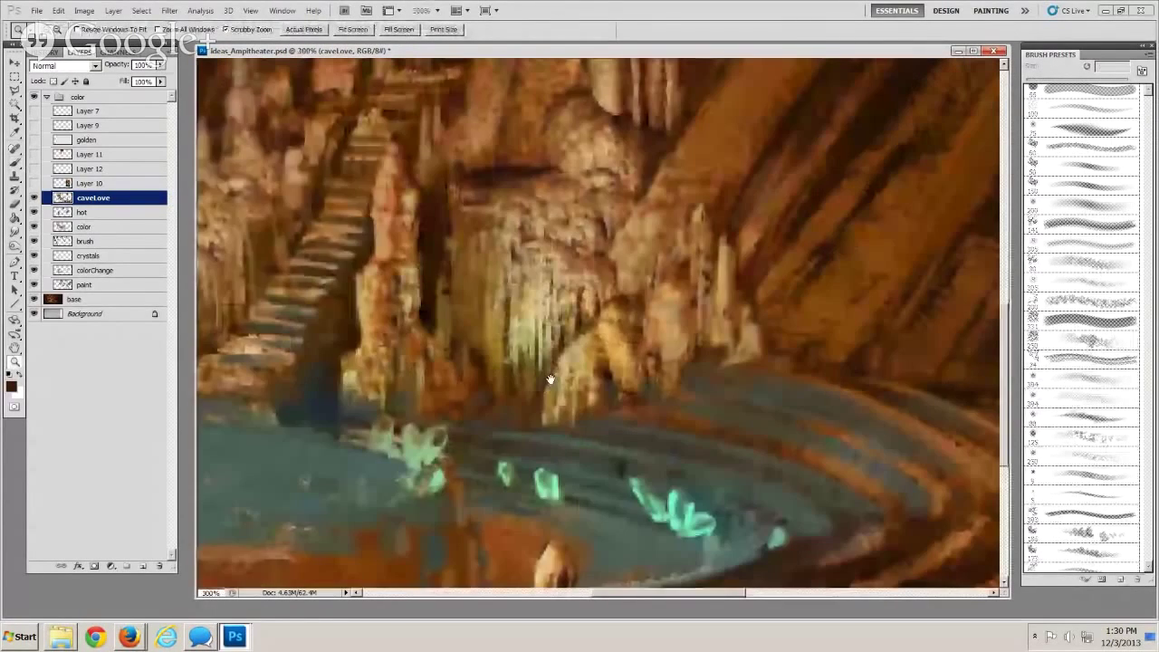
pyautogui.moveTo(549, 379); pyautogui.dragTo(488, 390)
pyautogui.click(416, 341)
pyautogui.moveTo(421, 362); pyautogui.dragTo(521, 468)
pyautogui.moveTo(507, 421); pyautogui.dragTo(326, 393)
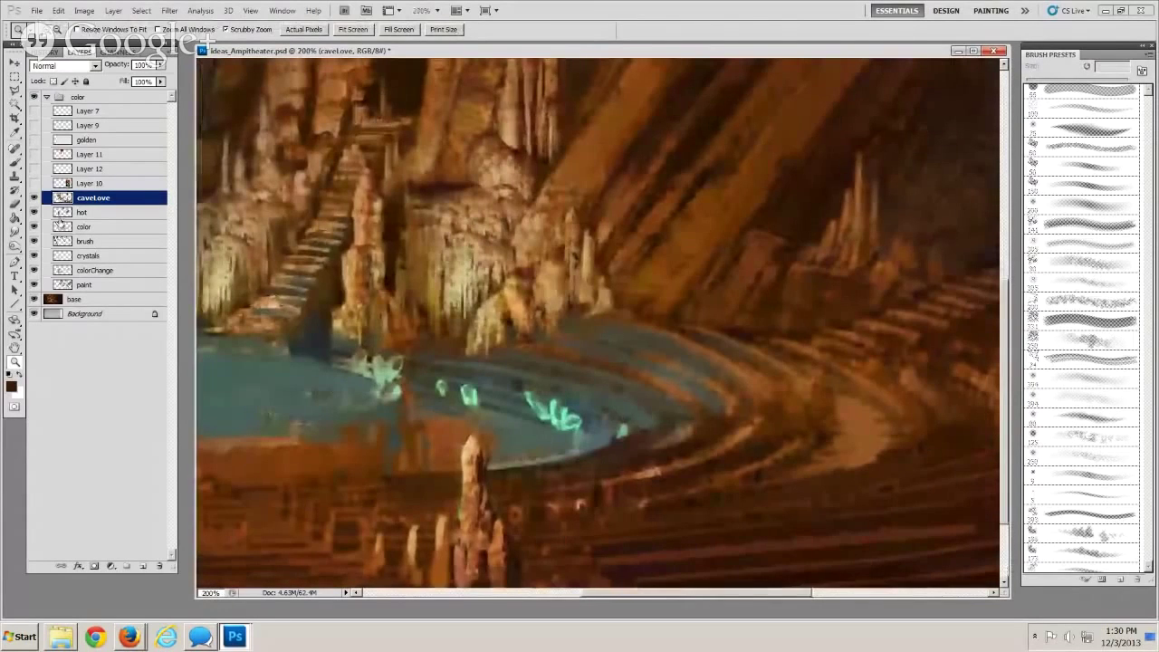
# Sample ochre from the lit rock formation and paint thin highlights on the middle inner bench rows with a brush of about 5 px
pyautogui.press('b')
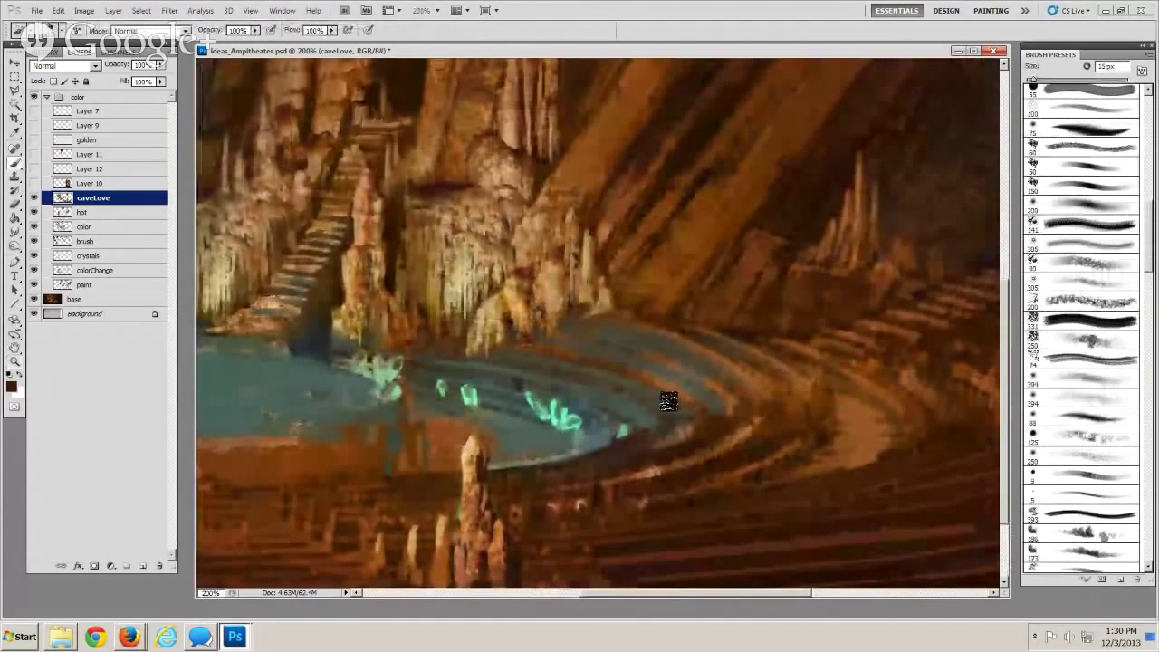
pyautogui.moveTo(669, 401); pyautogui.dragTo(596, 405)
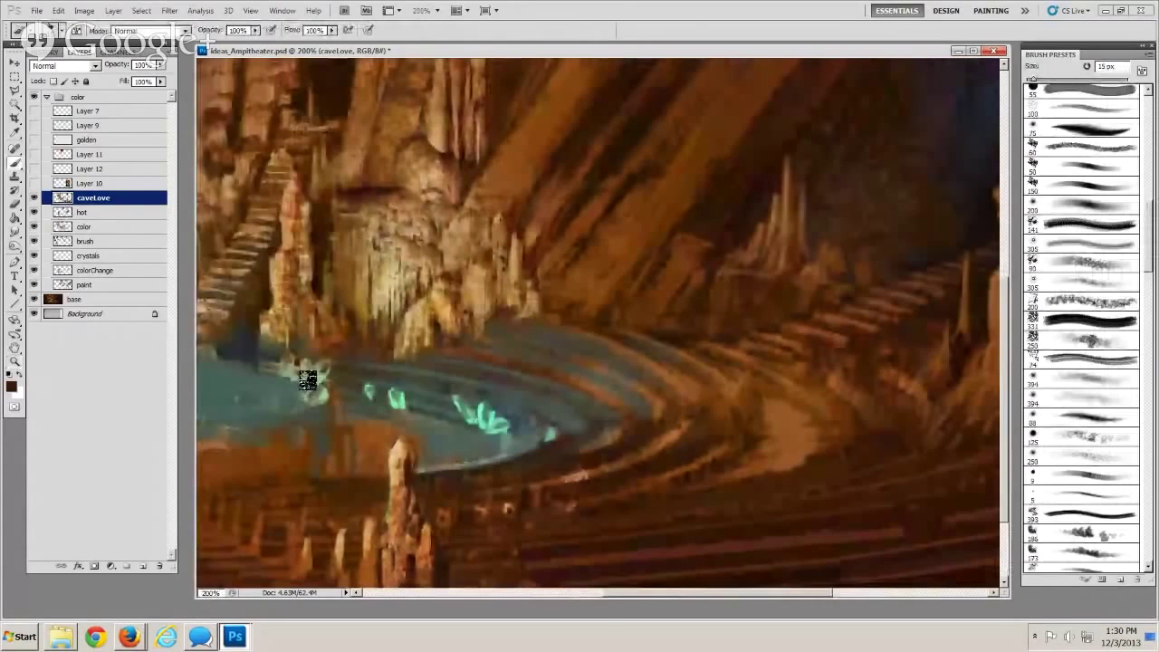
pyautogui.keyDown('alt'); pyautogui.click(466, 294); pyautogui.keyUp('alt')
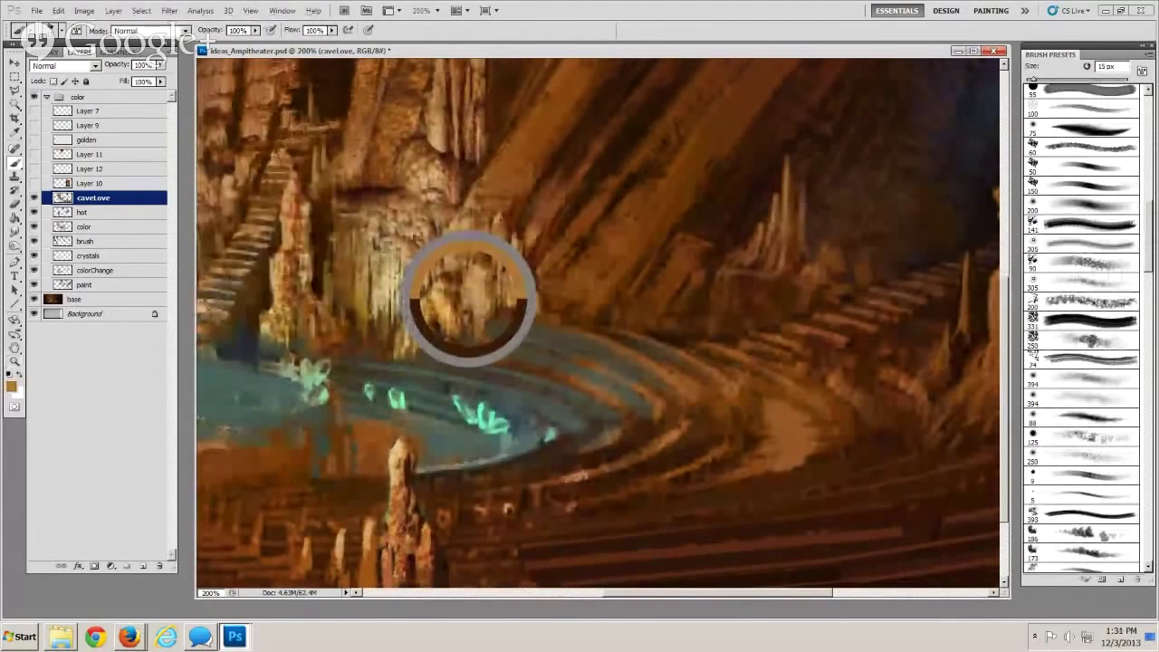
pyautogui.press('[')
pyautogui.press('[')
pyautogui.press('[')
pyautogui.press('[')
pyautogui.press('[')
pyautogui.press('[')
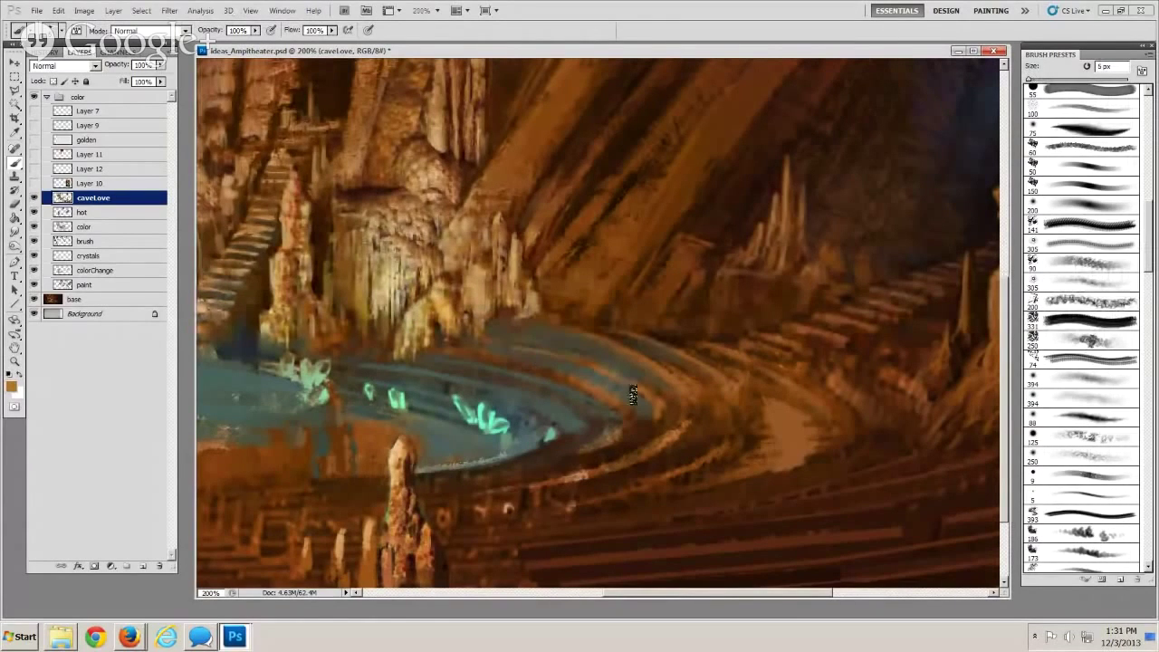
pyautogui.press('[')
pyautogui.press('[')
pyautogui.press('[')
pyautogui.press('[')
pyautogui.press('[')
pyautogui.press('[')
# Add thin ochre highlights along the uppermost inner bench row behind the pool with a 4 to 5 px brush
pyautogui.moveTo(591, 442)
pyautogui.mouseDown()
pyautogui.moveTo(706, 481)
pyautogui.moveTo(736, 503)
pyautogui.moveTo(565, 498)
pyautogui.mouseUp()
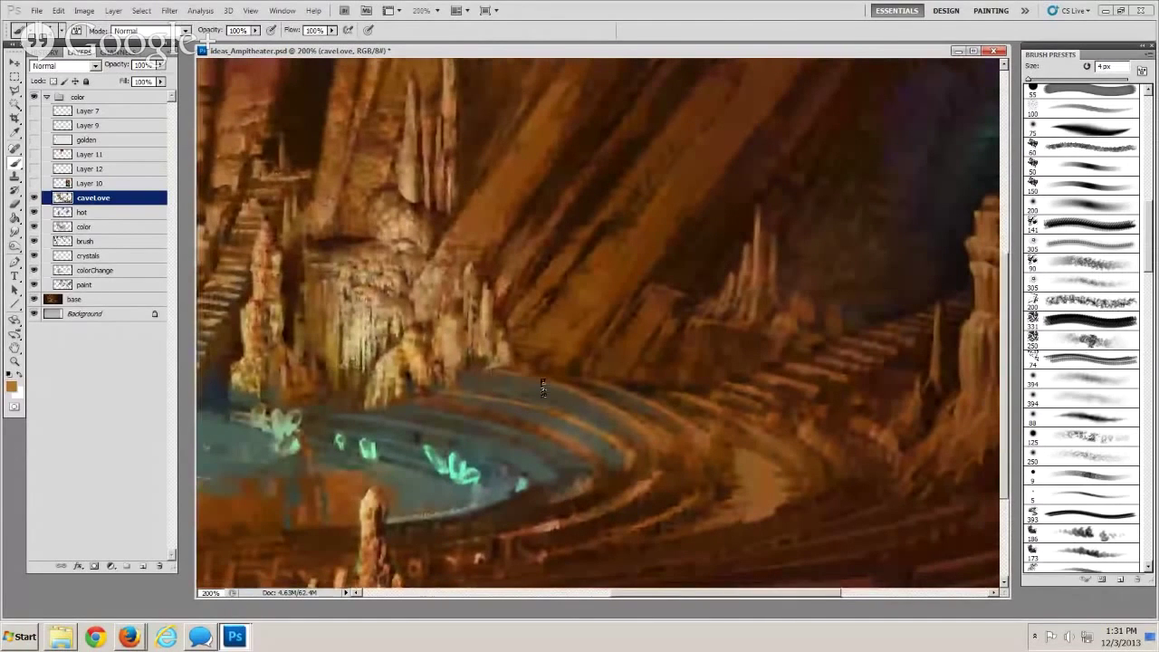
pyautogui.press(']')
pyautogui.press(']')
pyautogui.press('[')
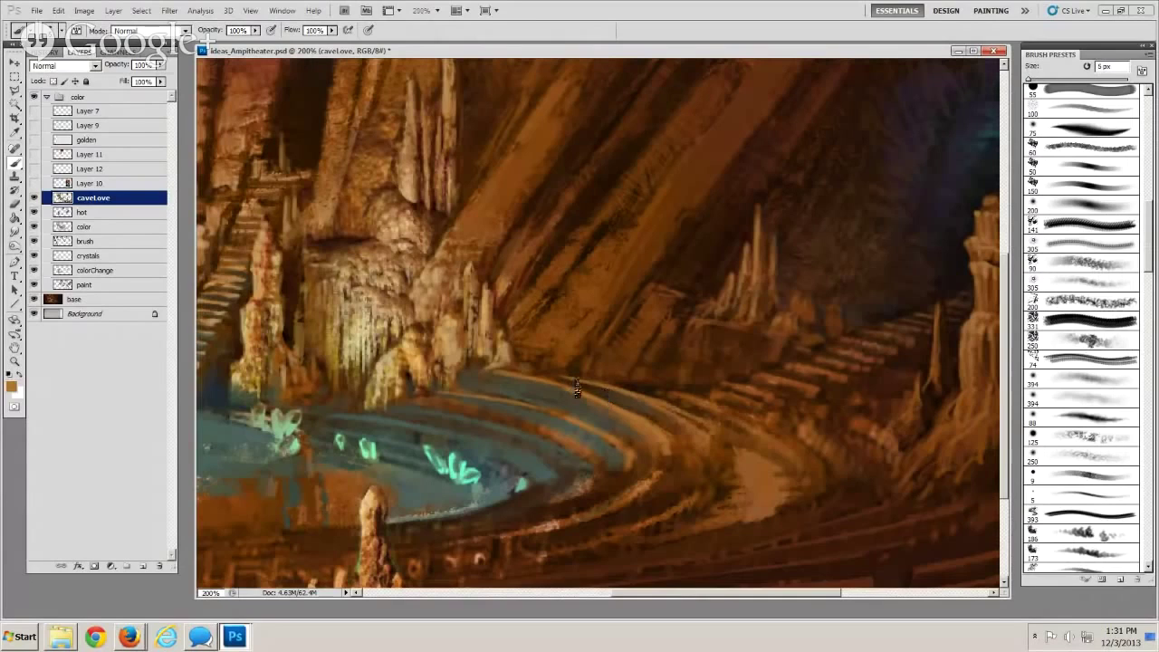
# Sample dark brown beside the upper bench row and shade between the highlighted rows with a 15 to 20 px brush
pyautogui.keyDown('alt'); pyautogui.click(588, 391); pyautogui.keyUp('alt')
pyautogui.press(']')
pyautogui.press(']')
pyautogui.press(']')
pyautogui.press(']')
pyautogui.press(']')
pyautogui.press(']')
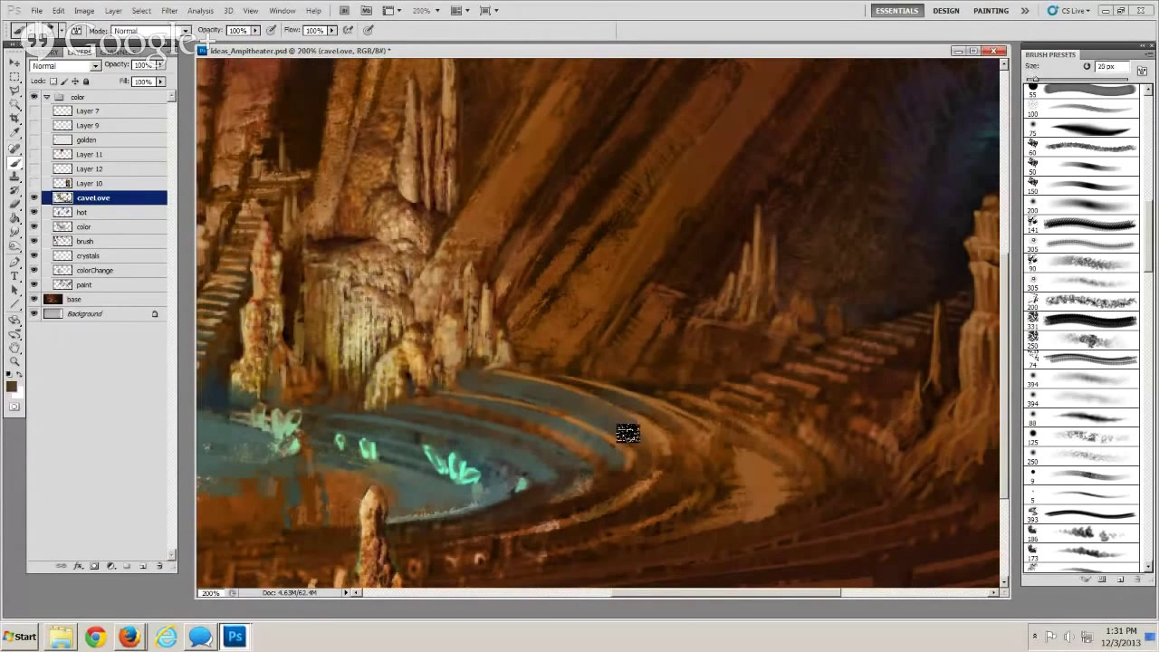
pyautogui.press('[')
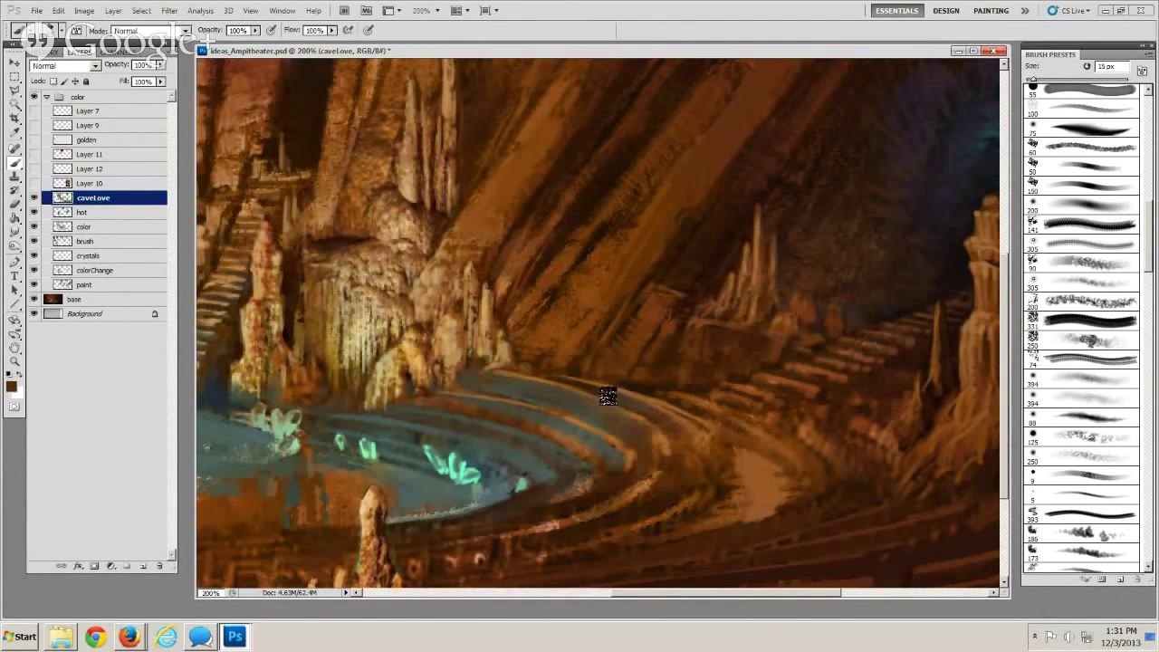
# Shrink the brush to 5 to 6 px and paint thin orange highlights along the inner bench rows at the pool's edge
pyautogui.press('[')
pyautogui.press('[')
pyautogui.press('[')
pyautogui.press('[')
pyautogui.press('[')
pyautogui.press('[')
pyautogui.moveTo(252, 341)
pyautogui.mouseDown()
pyautogui.moveTo(258, 317)
pyautogui.moveTo(259, 341)
pyautogui.moveTo(255, 328)
pyautogui.mouseUp()
pyautogui.press('[')
pyautogui.press(']')
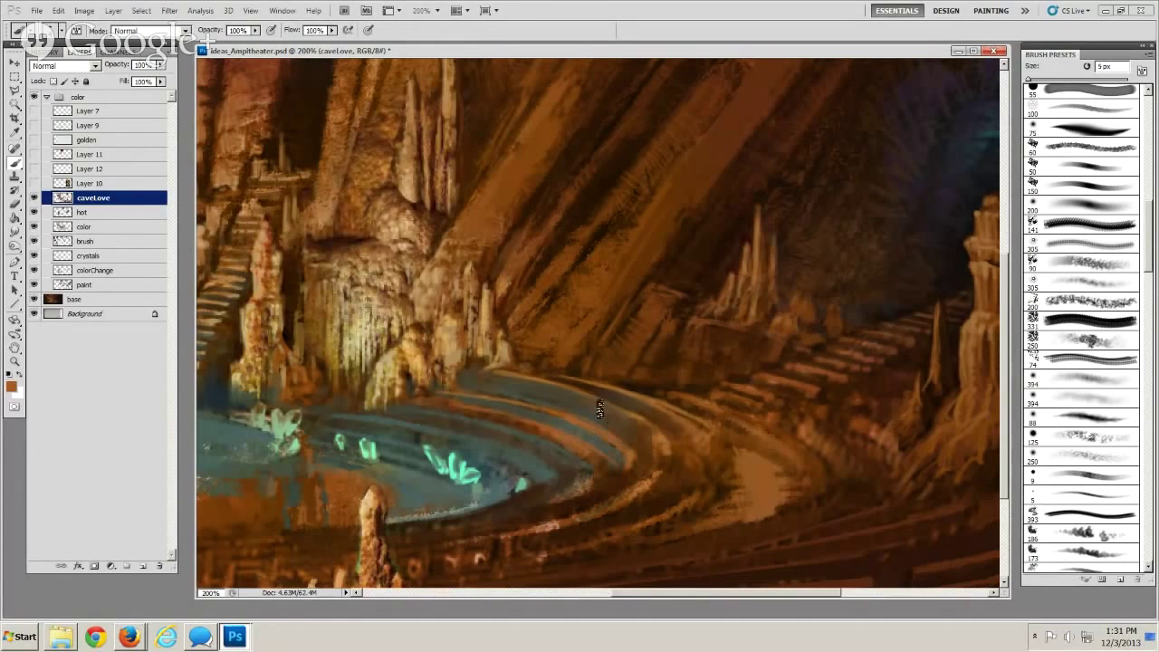
pyautogui.press(']')
pyautogui.moveTo(459, 448); pyautogui.dragTo(517, 403)
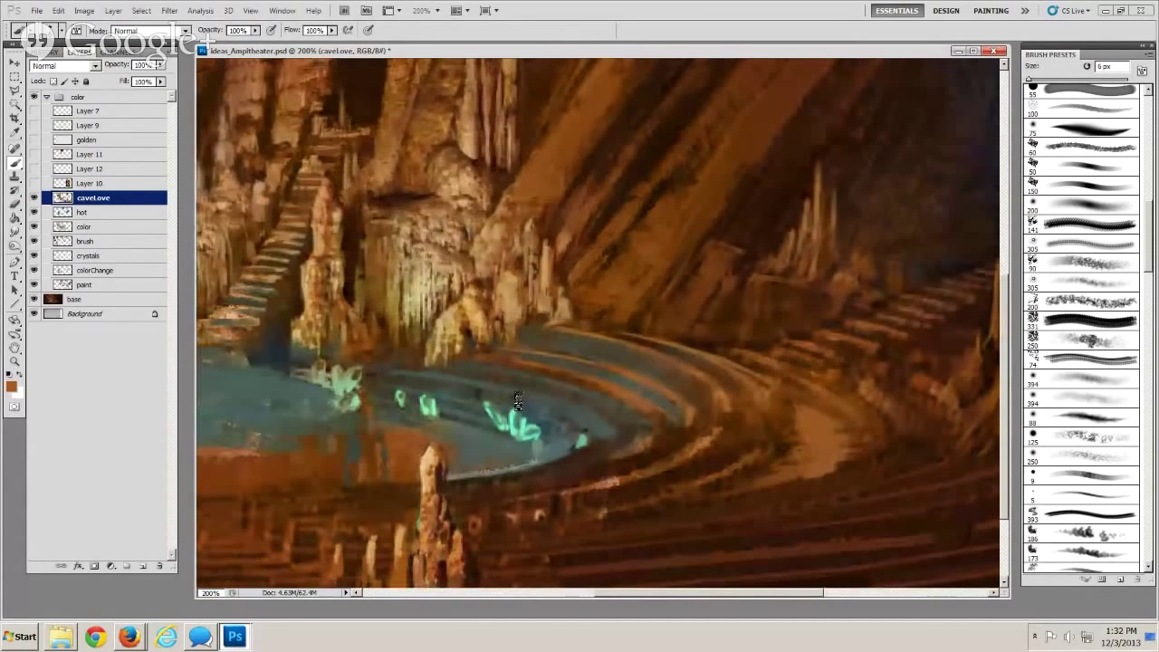
# Paint golden-brown highlights on the lower steps of the far staircase behind the benches with a 9 to 10 px brush
pyautogui.press('[')
pyautogui.press('[')
pyautogui.moveTo(682, 471)
pyautogui.mouseDown()
pyautogui.moveTo(628, 461)
pyautogui.moveTo(617, 509)
pyautogui.mouseUp()
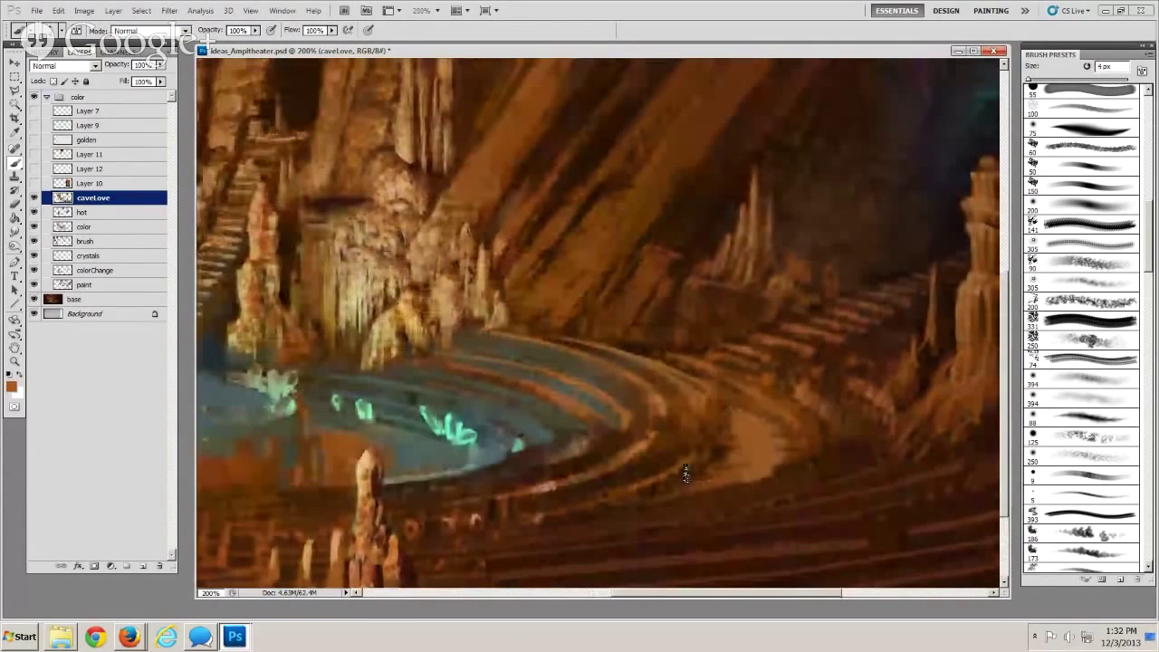
pyautogui.moveTo(686, 472); pyautogui.dragTo(566, 487)
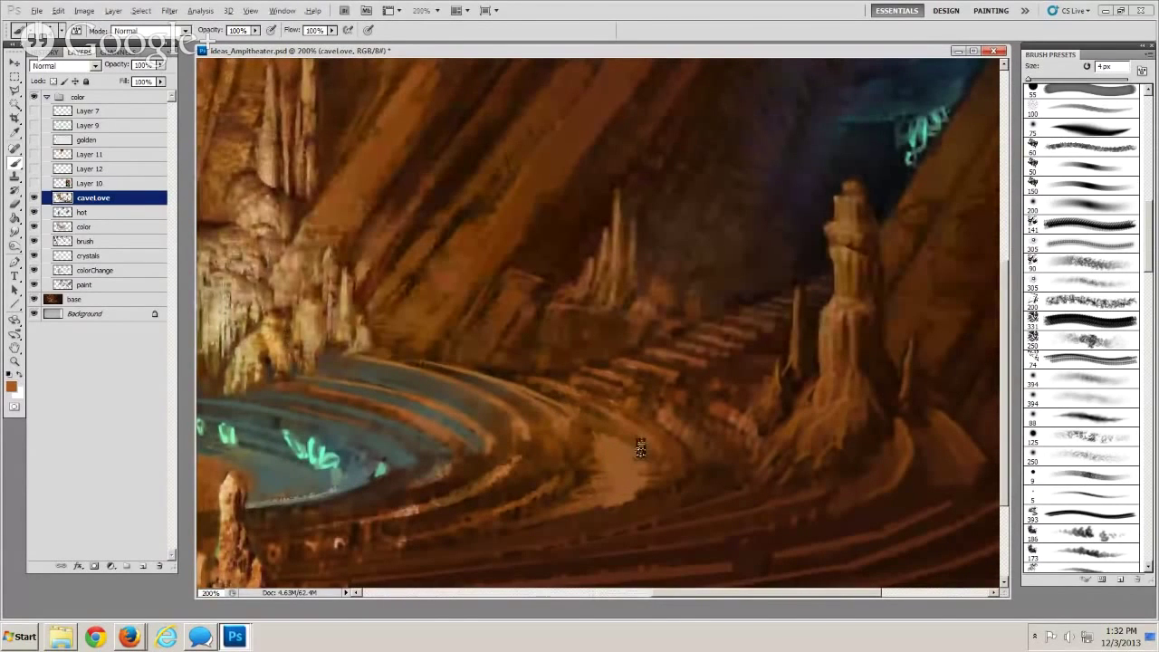
pyautogui.press('[')
pyautogui.press('[')
pyautogui.press(']')
pyautogui.press(']')
pyautogui.press(']')
pyautogui.press(']')
pyautogui.press(']')
pyautogui.press(']')
pyautogui.press(']')
pyautogui.press(']')
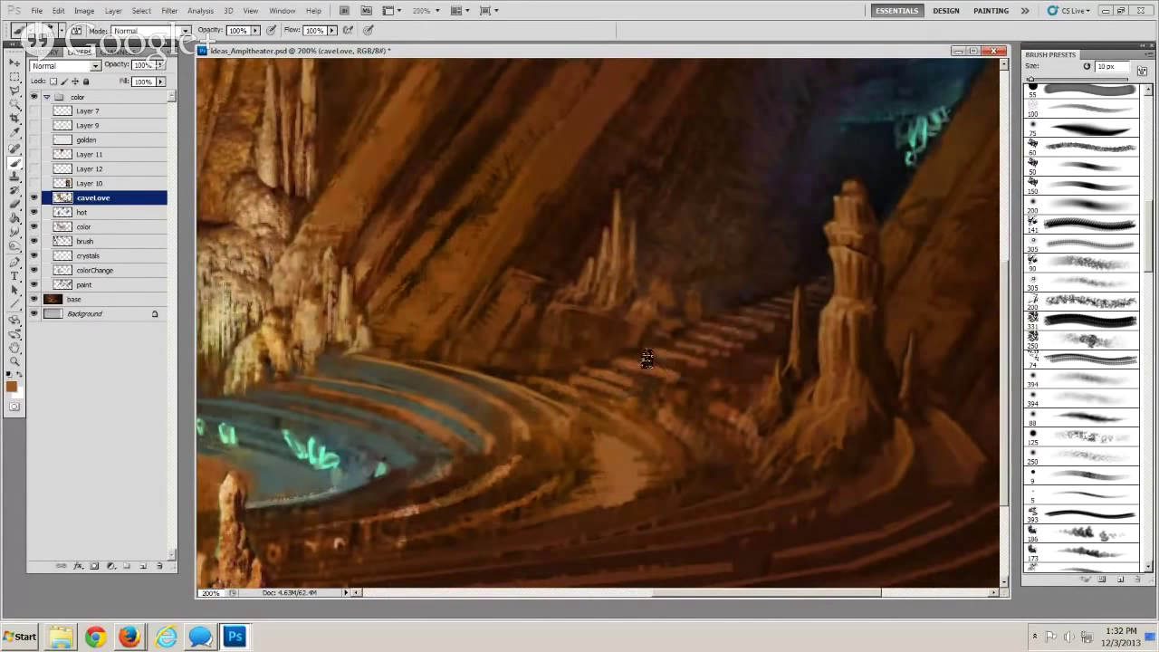
pyautogui.press('[')
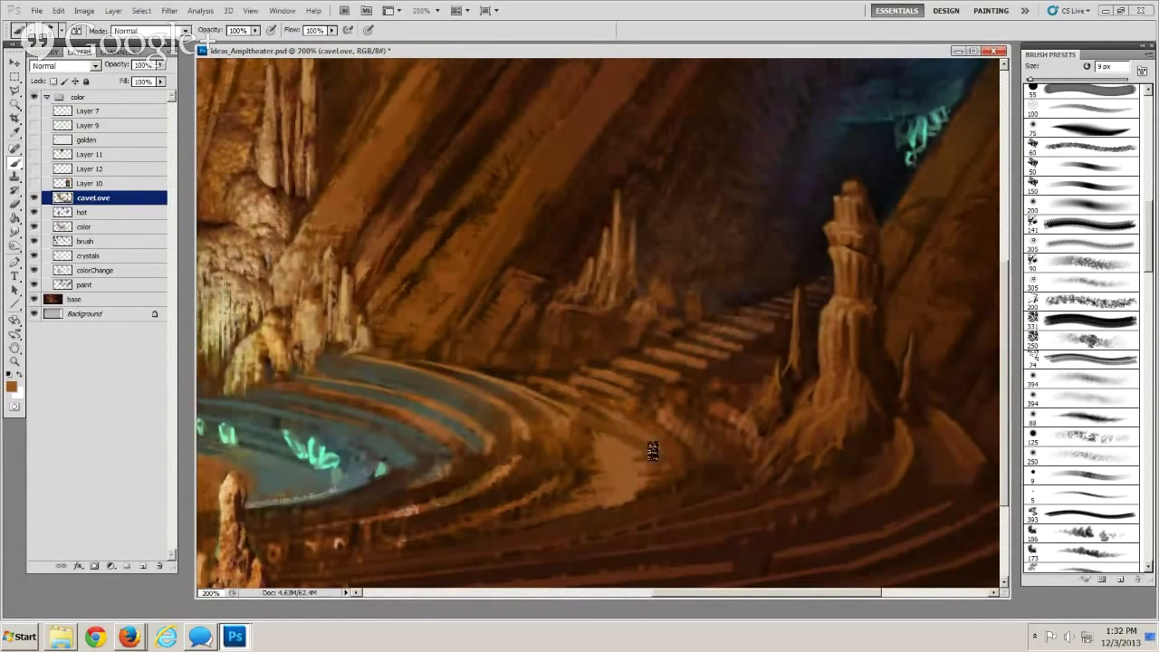
pyautogui.press('[')
# Check the whole cave painting at a reduced zoom, then return to the pool and bench rows at 200%
pyautogui.moveTo(632, 503)
pyautogui.mouseDown()
pyautogui.moveTo(758, 456)
pyautogui.moveTo(795, 456)
pyautogui.mouseUp()
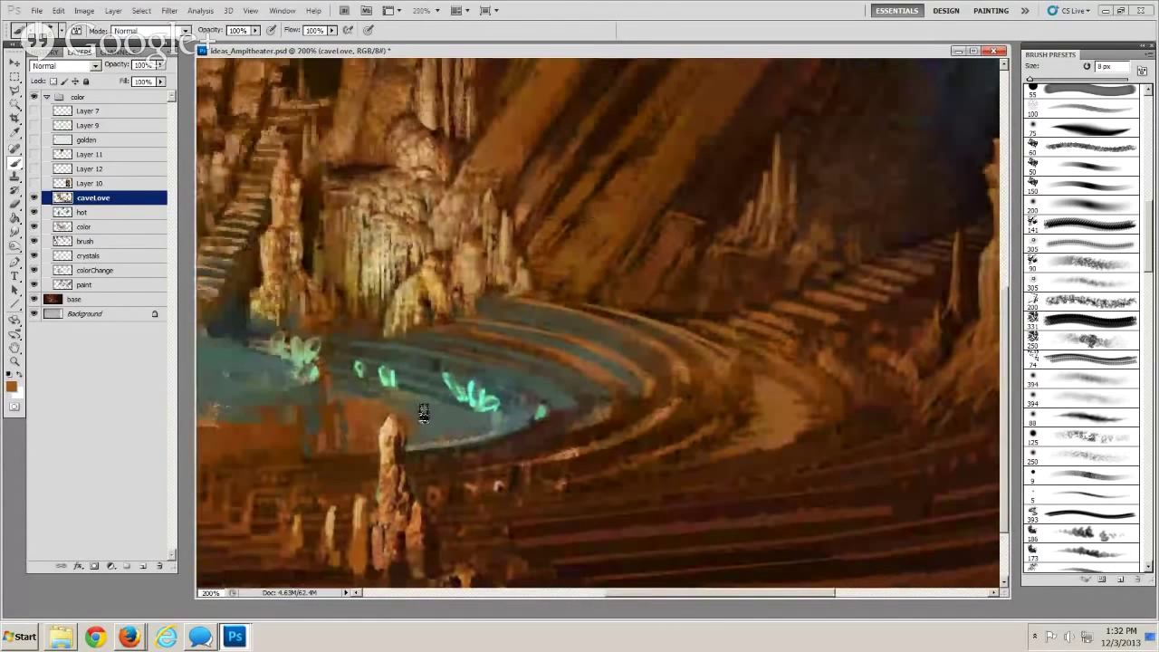
pyautogui.keyDown('alt'); pyautogui.click(419, 420); pyautogui.keyUp('alt')
pyautogui.keyDown('alt'); pyautogui.click(415, 427); pyautogui.keyUp('alt')
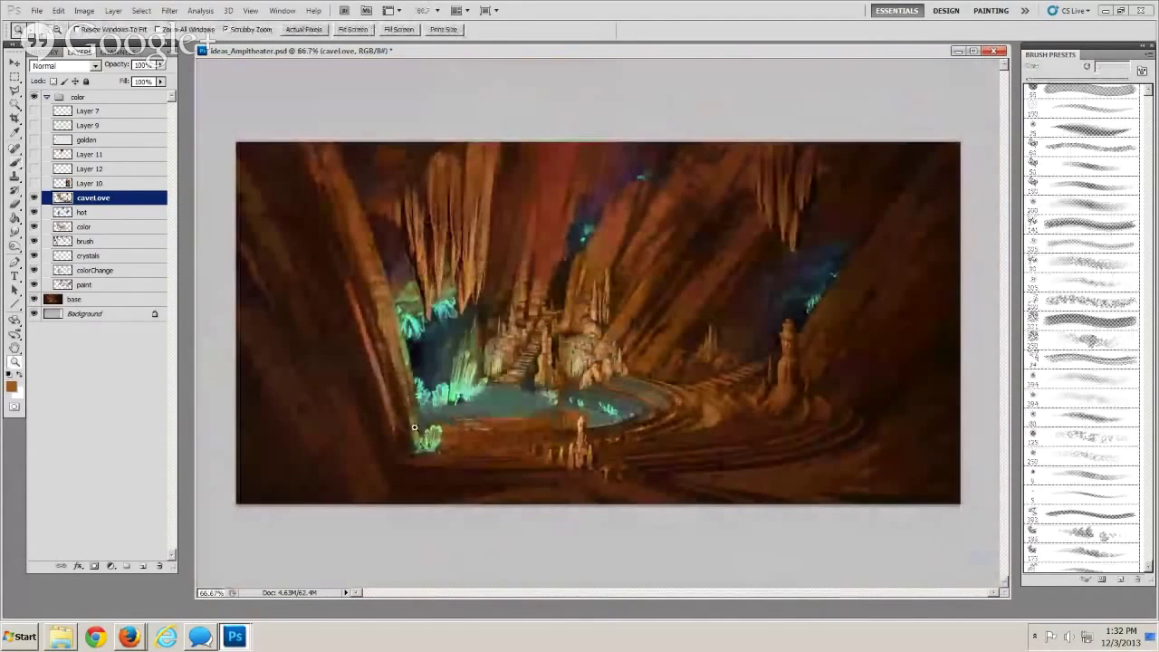
pyautogui.keyDown('alt'); pyautogui.click(415, 427); pyautogui.keyUp('alt')
pyautogui.keyDown('alt'); pyautogui.click(415, 427); pyautogui.keyUp('alt')
pyautogui.keyDown('alt'); pyautogui.click(414, 427); pyautogui.keyUp('alt')
pyautogui.keyDown('alt'); pyautogui.click(415, 426); pyautogui.keyUp('alt')
pyautogui.click(562, 322)
pyautogui.click(563, 322)
pyautogui.click(562, 324)
pyautogui.click(562, 326)
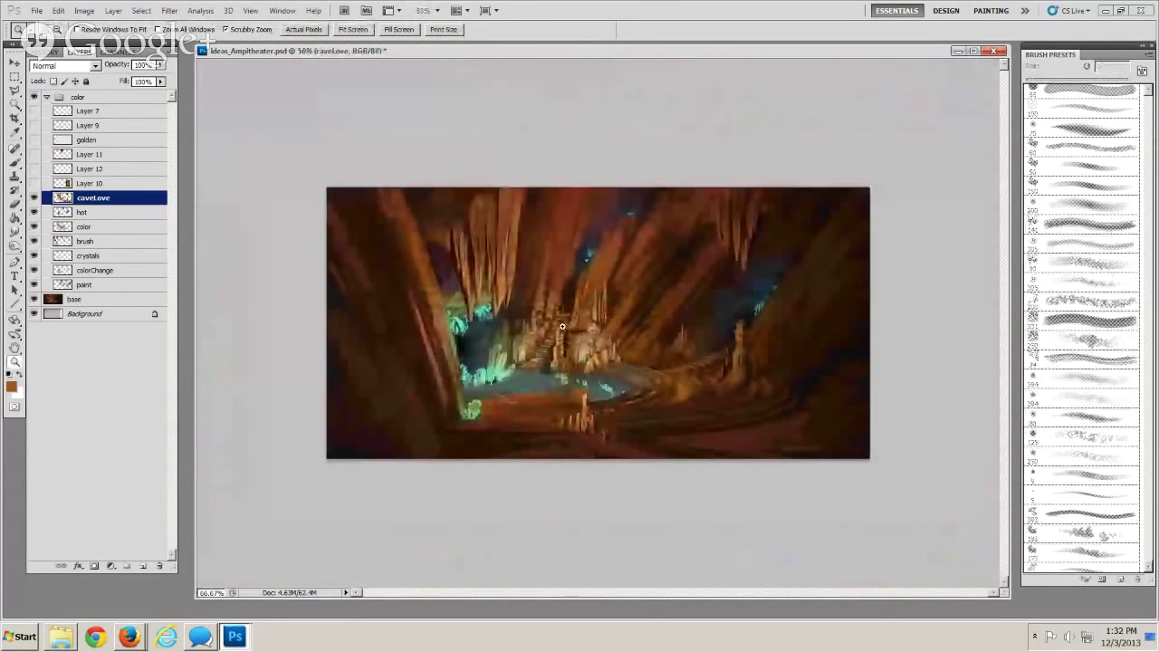
pyautogui.click(563, 326)
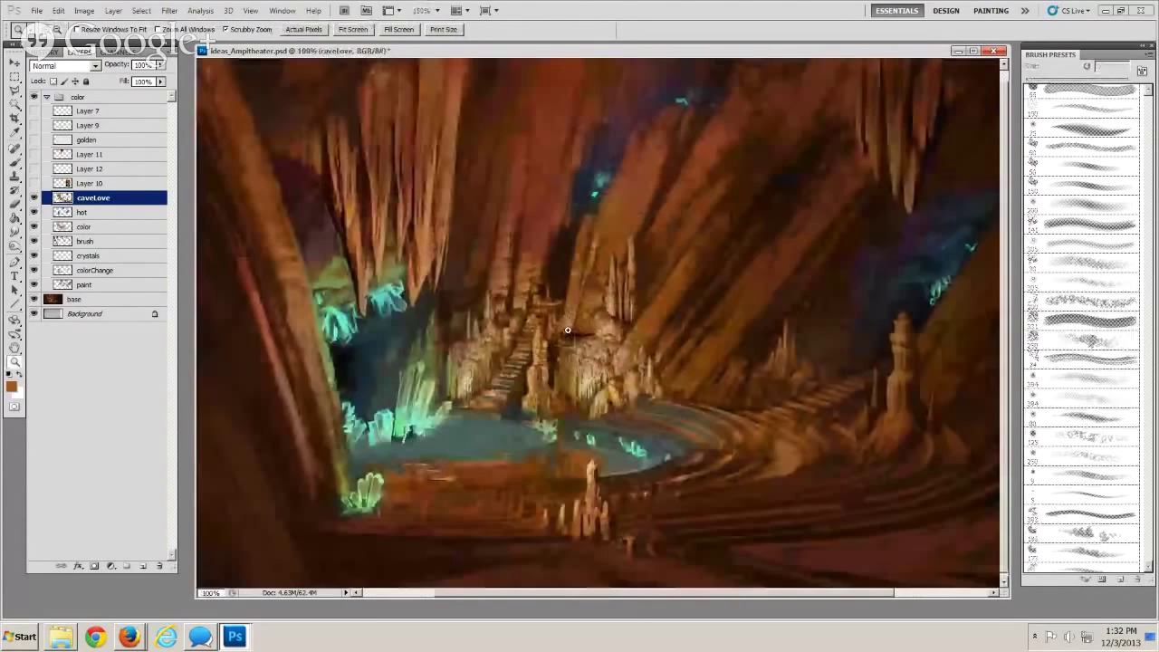
pyautogui.click(567, 329)
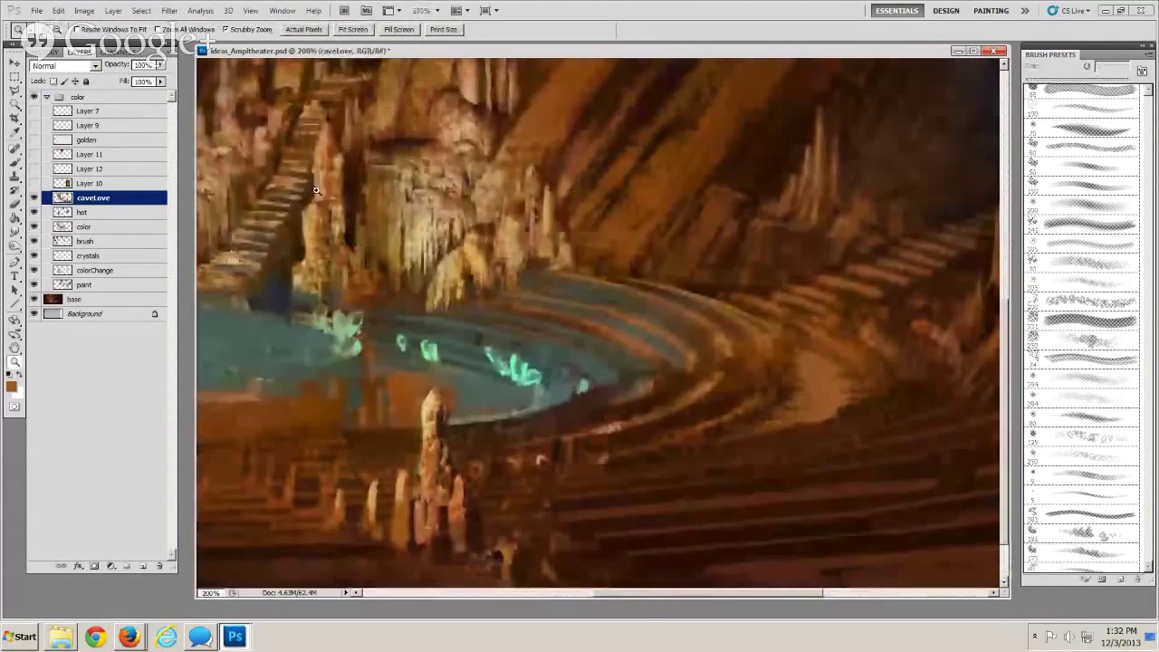
# Sample browns along the lower edge of the pale floor patch and refine that edge with a 6 to 7 px brush
pyautogui.press('b')
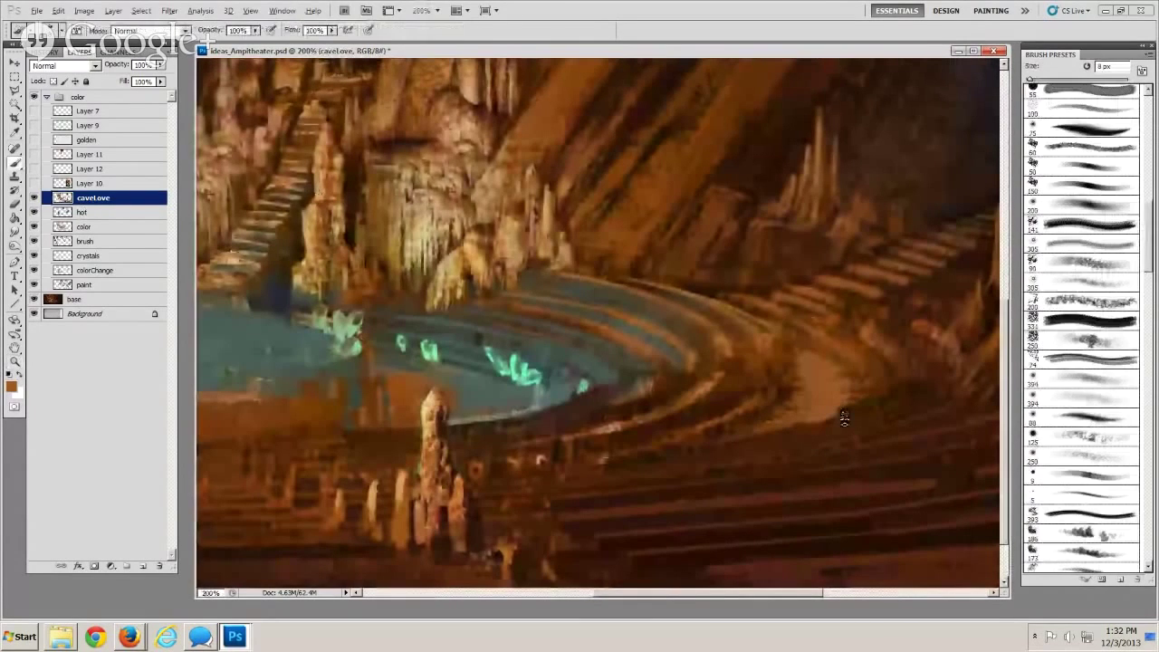
pyautogui.press('[')
pyautogui.press('[')
pyautogui.press('[')
pyautogui.press('[')
pyautogui.keyDown('alt'); pyautogui.click(823, 416); pyautogui.keyUp('alt')
pyautogui.press('[')
pyautogui.press('[')
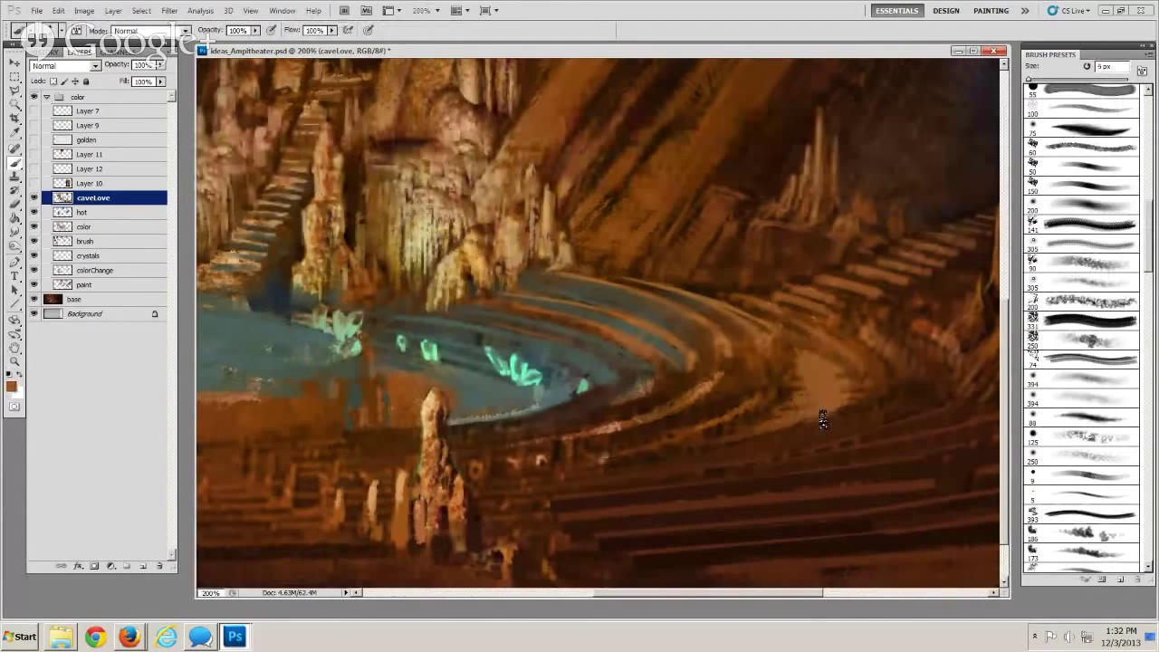
pyautogui.moveTo(823, 419); pyautogui.dragTo(773, 432)
pyautogui.keyDown('alt'); pyautogui.click(793, 429); pyautogui.keyUp('alt')
pyautogui.keyDown('alt'); pyautogui.click(807, 426); pyautogui.keyUp('alt')
pyautogui.press(']')
pyautogui.moveTo(824, 422); pyautogui.dragTo(784, 428)
# Sample darker brown near the base of the tall column and shade the bench edges below the pale floor patch at about 7 px
pyautogui.moveTo(854, 453)
pyautogui.mouseDown()
pyautogui.moveTo(777, 465)
pyautogui.moveTo(680, 443)
pyautogui.mouseUp()
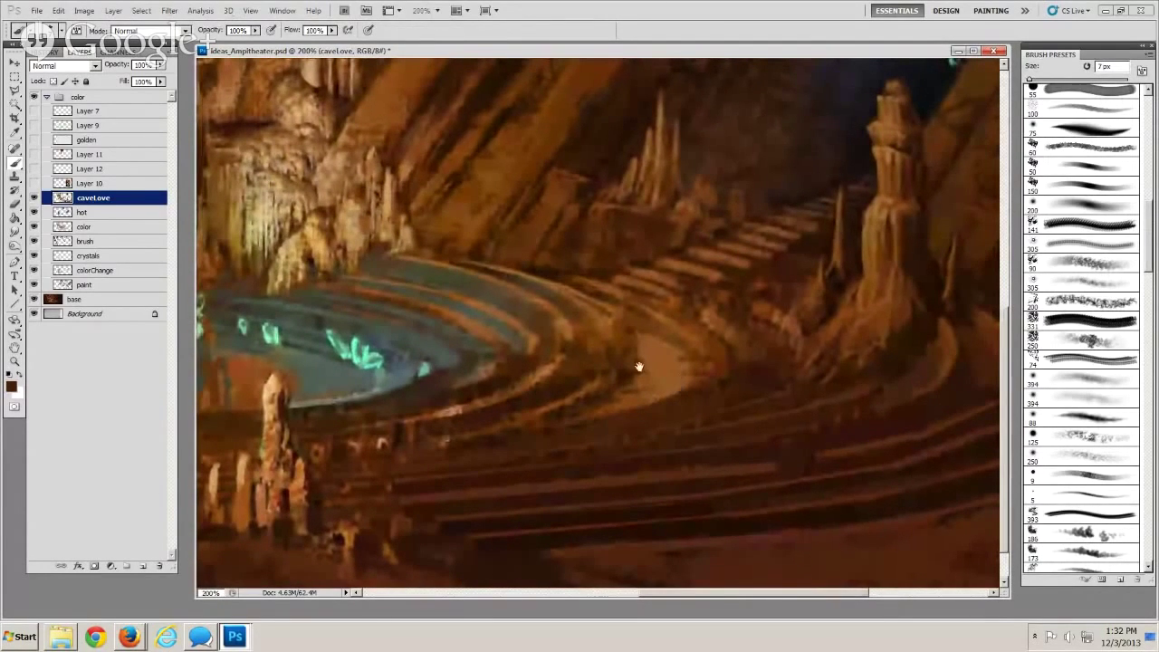
pyautogui.moveTo(639, 367); pyautogui.dragTo(628, 392)
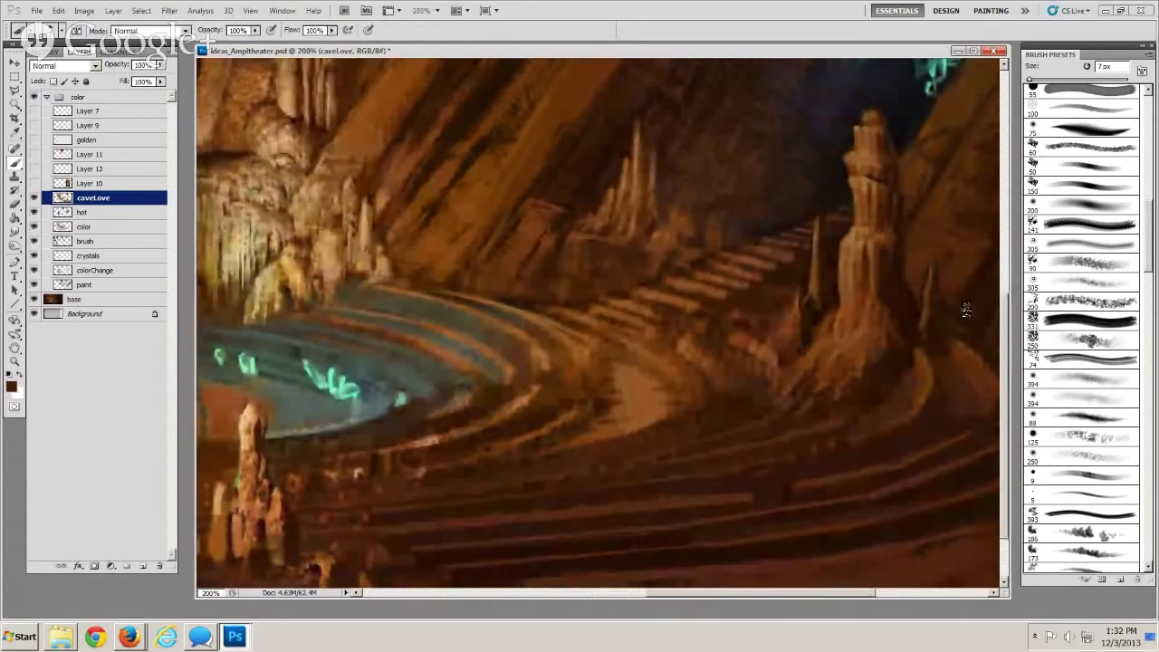
pyautogui.keyDown('alt'); pyautogui.click(883, 342); pyautogui.keyUp('alt')
pyautogui.press(']')
pyautogui.keyDown('alt'); pyautogui.click(903, 345); pyautogui.keyUp('alt')
pyautogui.moveTo(615, 469); pyautogui.dragTo(662, 458)
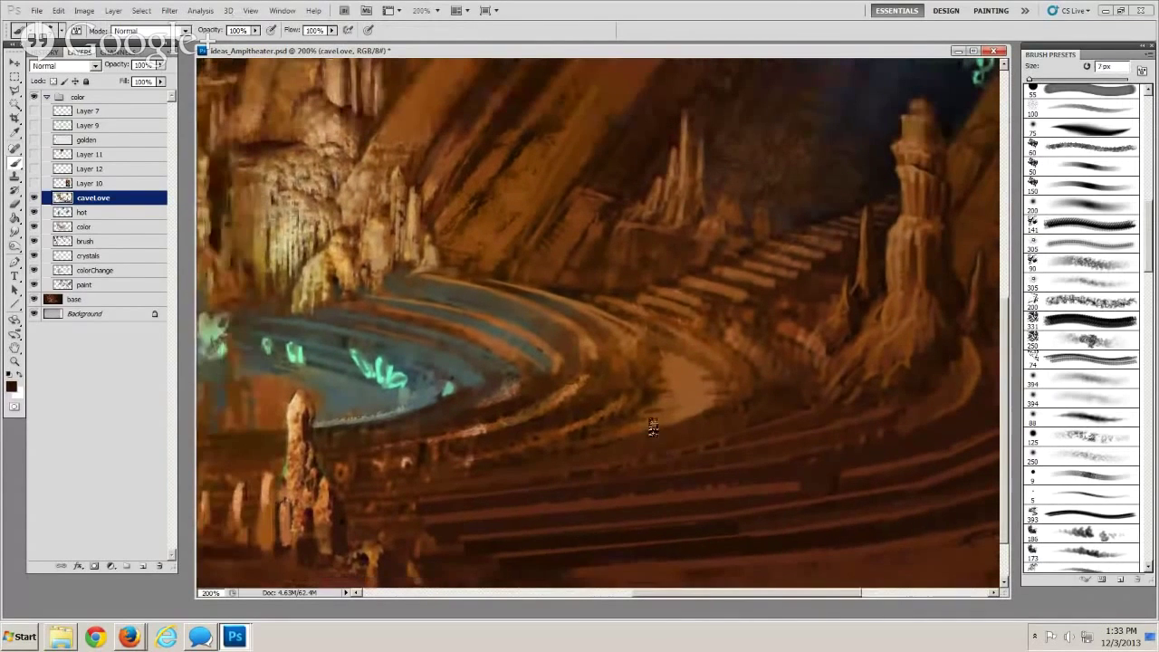
# Sample ochre from a bench row and paint a thin rim highlight around the outer edge of the pale floor patch at about 5 px
pyautogui.keyDown('alt'); pyautogui.click(613, 337); pyautogui.keyUp('alt')
pyautogui.press('[')
pyautogui.press('[')
pyautogui.moveTo(740, 370)
pyautogui.mouseDown()
pyautogui.moveTo(735, 360)
pyautogui.moveTo(752, 394)
pyautogui.moveTo(719, 412)
pyautogui.moveTo(729, 411)
pyautogui.mouseUp()
pyautogui.press(']')
pyautogui.moveTo(745, 400)
pyautogui.mouseDown()
pyautogui.moveTo(651, 442)
pyautogui.moveTo(624, 449)
pyautogui.moveTo(708, 419)
pyautogui.moveTo(552, 463)
pyautogui.mouseUp()
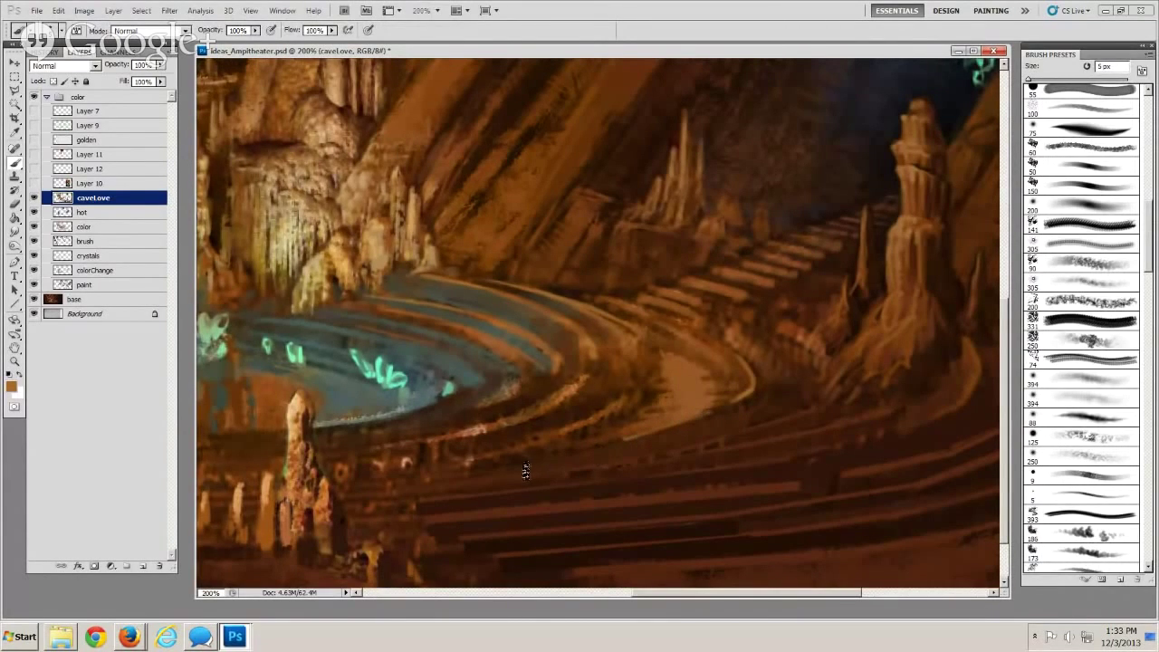
pyautogui.keyDown('shift'); pyautogui.click(624, 447); pyautogui.keyUp('shift')
# Paint long thin ochre highlights along the two bench rows between the pool and the pale floor patch
pyautogui.moveTo(565, 457); pyautogui.dragTo(716, 446)
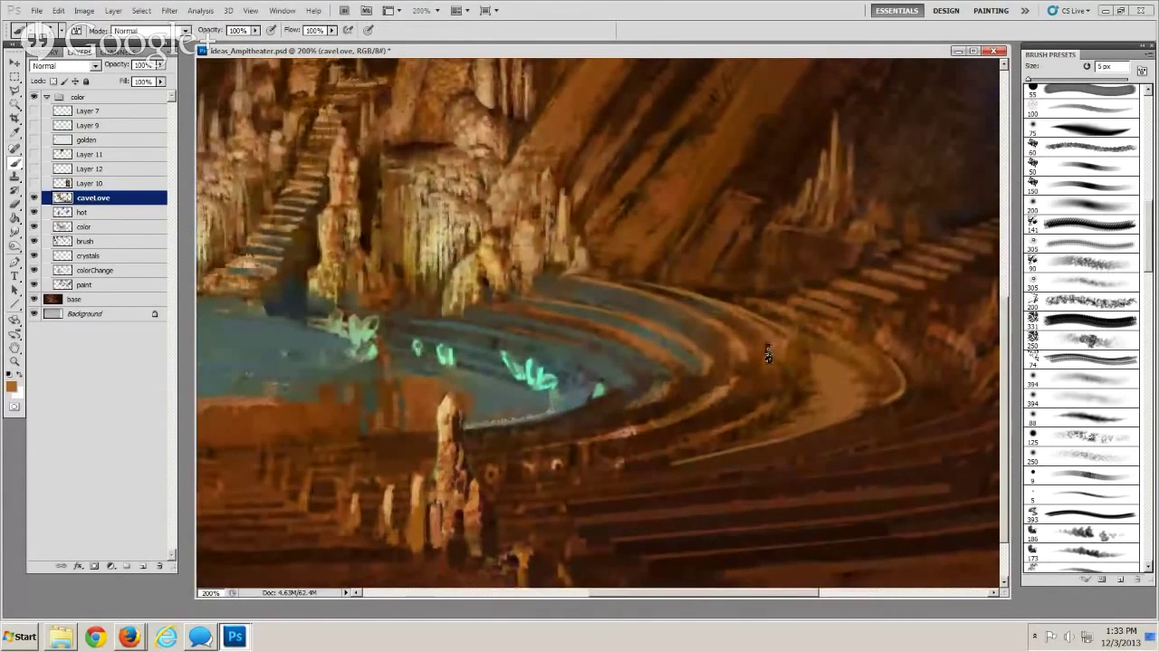
pyautogui.moveTo(780, 395); pyautogui.dragTo(720, 419)
pyautogui.press(']')
pyautogui.press(']')
pyautogui.press('[')
pyautogui.press('[')
pyautogui.press('[')
pyautogui.press('[')
pyautogui.press('[')
pyautogui.moveTo(717, 435); pyautogui.dragTo(643, 457)
pyautogui.press('[')
pyautogui.moveTo(729, 387); pyautogui.dragTo(600, 446)
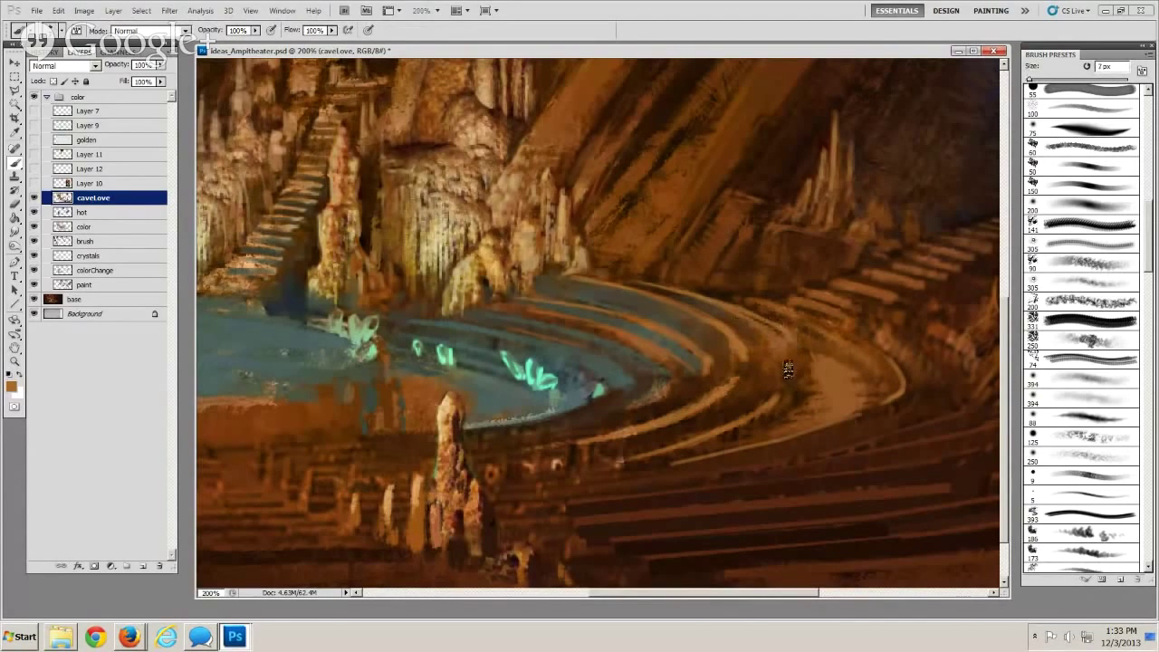
# Sample dark brown between the benches and shade the gaps around the upper highlighted rows with an 8 to 10 px brush
pyautogui.press('[')
pyautogui.press('[')
pyautogui.press(']')
pyautogui.press(']')
pyautogui.keyDown('alt'); pyautogui.click(757, 352); pyautogui.keyUp('alt')
pyautogui.press(']')
pyautogui.moveTo(733, 332); pyautogui.dragTo(747, 353)
pyautogui.press(']')
pyautogui.press(']')
pyautogui.press('[')
pyautogui.press(']')
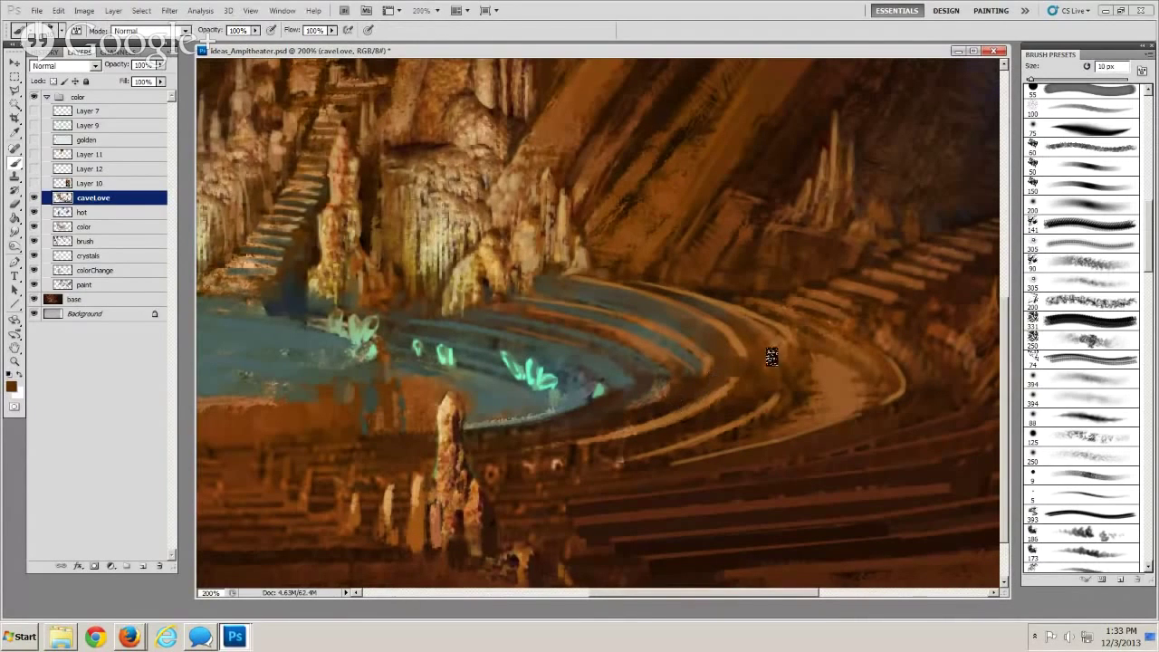
# Tone the inner bench rows behind the pool with olive-brown and muted teal, using a 10 to 15 px brush
pyautogui.press('[')
pyautogui.press('[')
pyautogui.press(']')
pyautogui.press(']')
pyautogui.press(']')
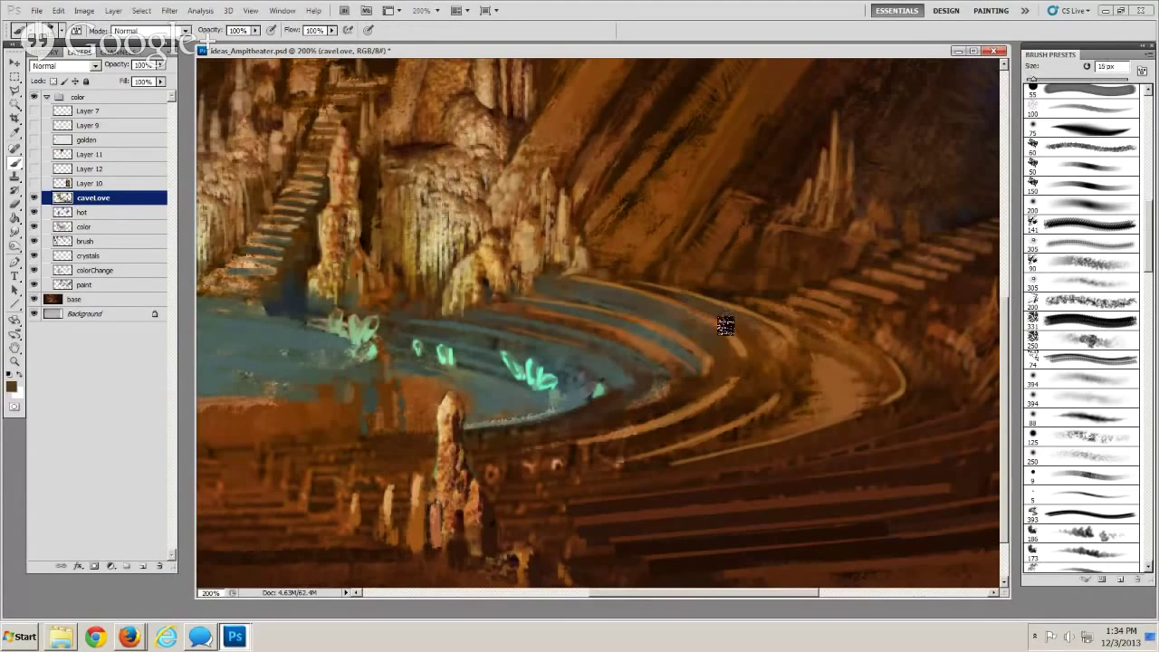
pyautogui.press('[')
pyautogui.press('[')
pyautogui.press('[')
pyautogui.press(']')
pyautogui.press(']')
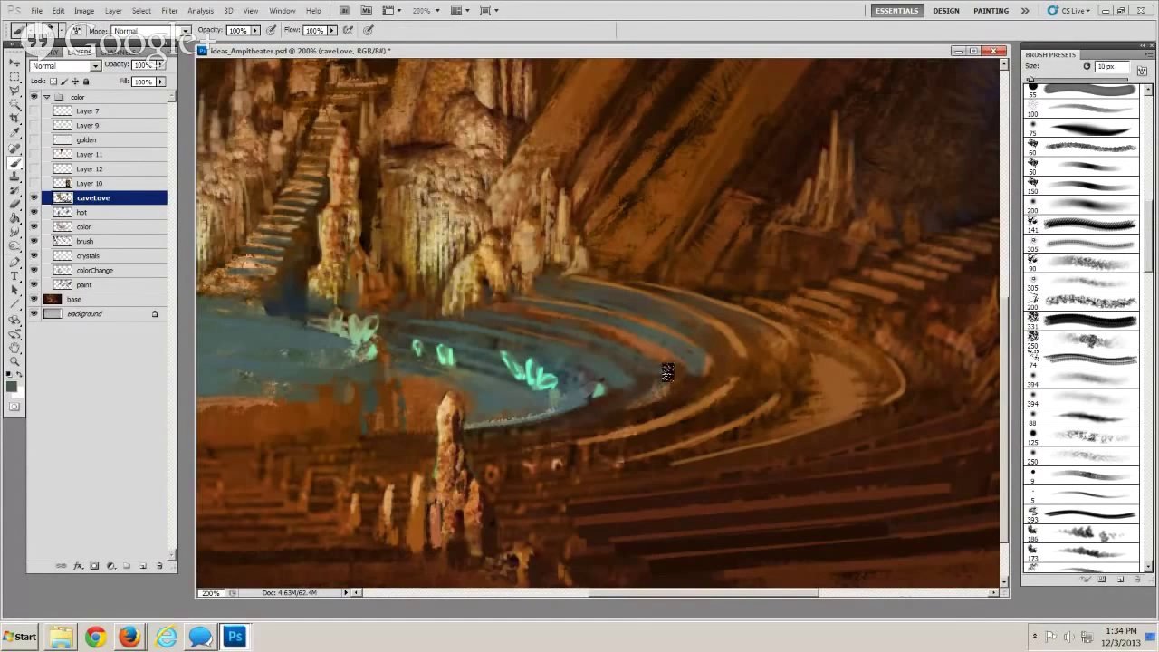
# Review the full painting, then erase the teal-toned inner bench strokes beside the pool with an eraser of up to 70 px
pyautogui.click(15, 365)
pyautogui.keyDown('alt'); pyautogui.click(477, 348); pyautogui.keyUp('alt')
pyautogui.keyDown('alt'); pyautogui.click(473, 350); pyautogui.keyUp('alt')
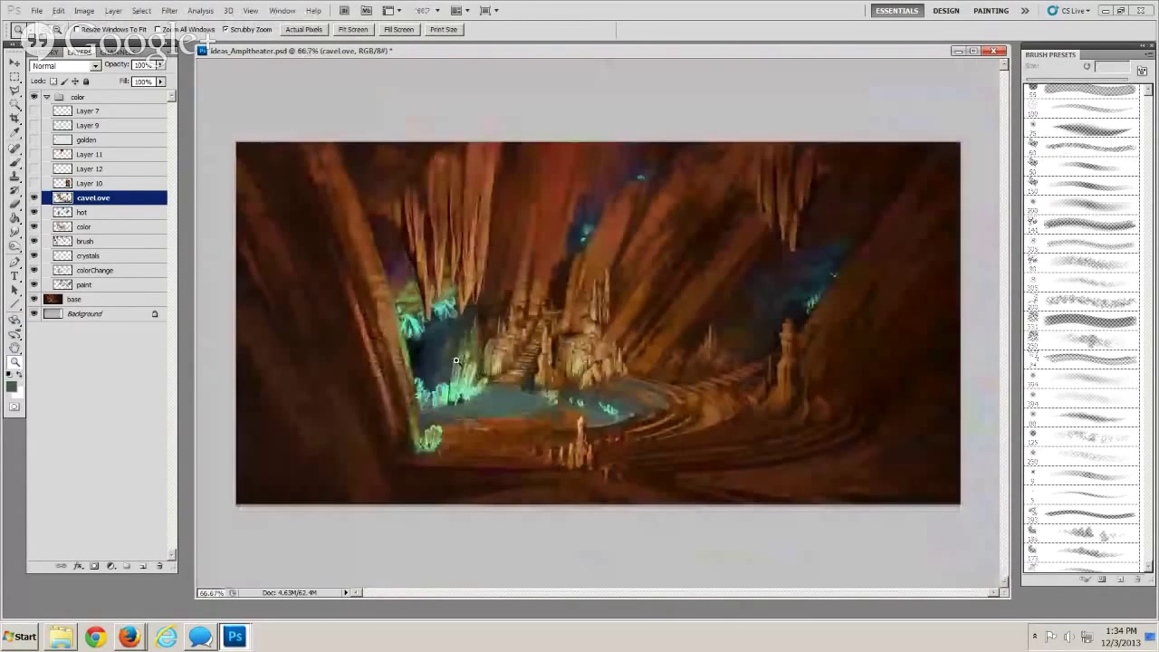
pyautogui.click(480, 348)
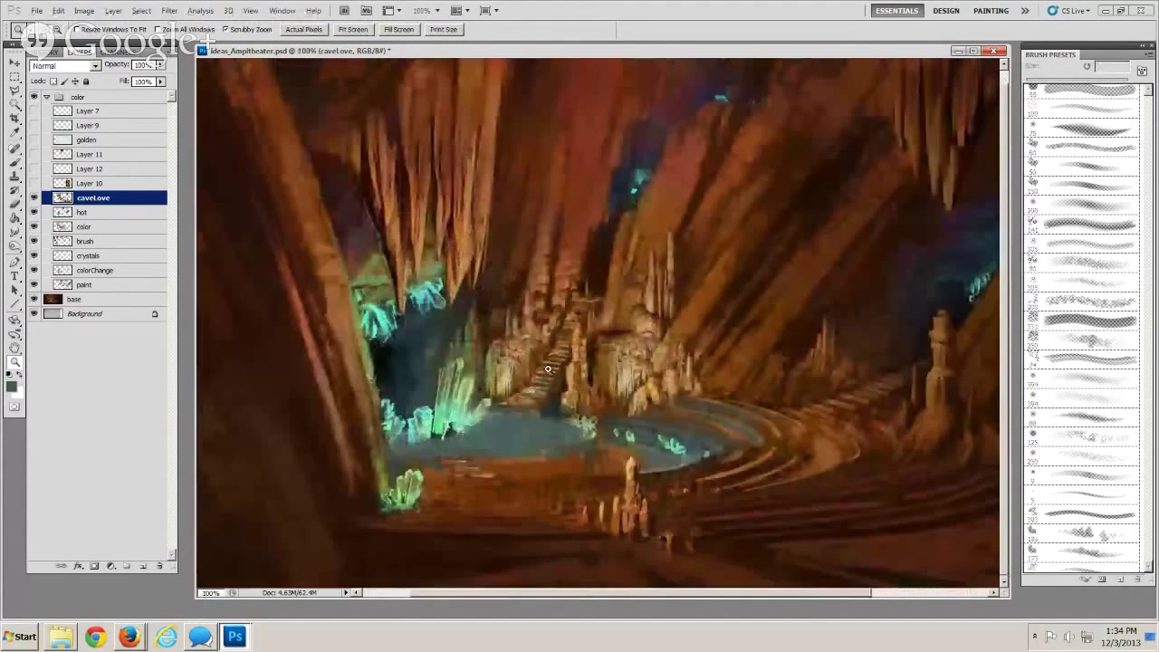
pyautogui.click(547, 369)
pyautogui.press('b')
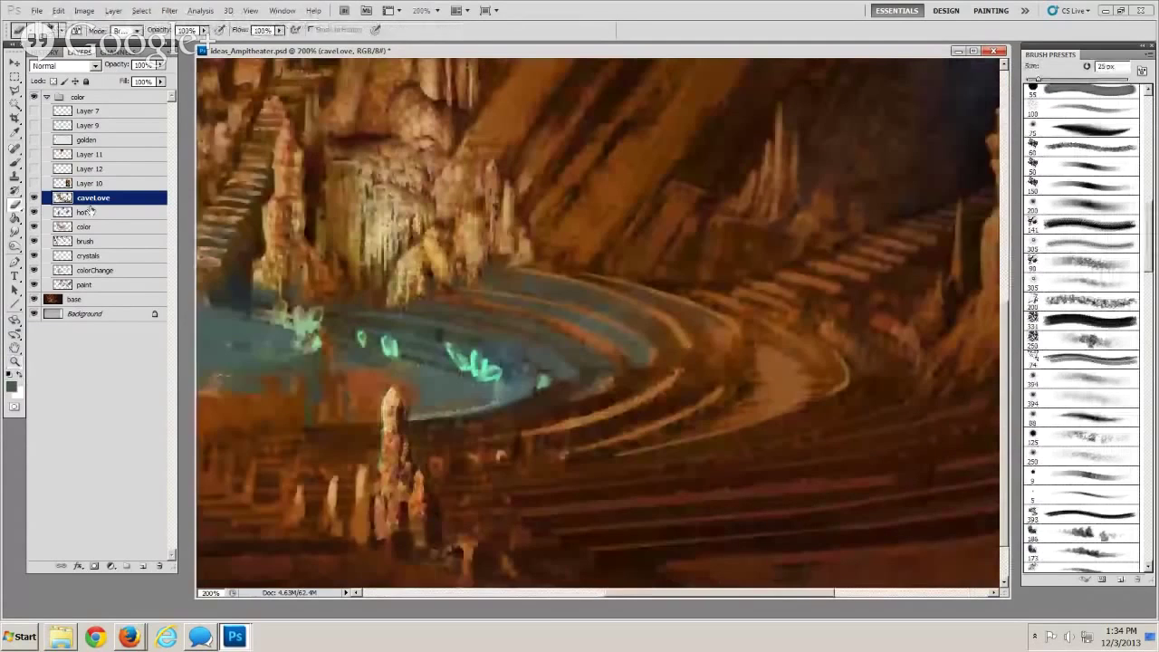
pyautogui.press(']')
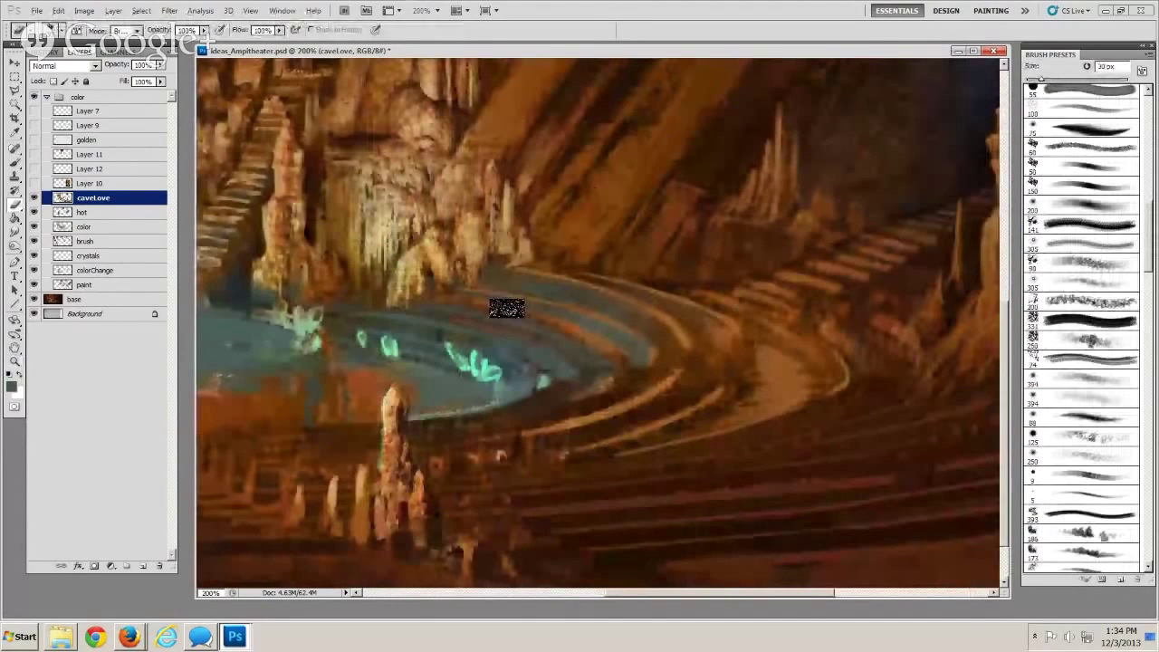
pyautogui.press(']')
pyautogui.press(']')
pyautogui.press(']')
pyautogui.press(']')
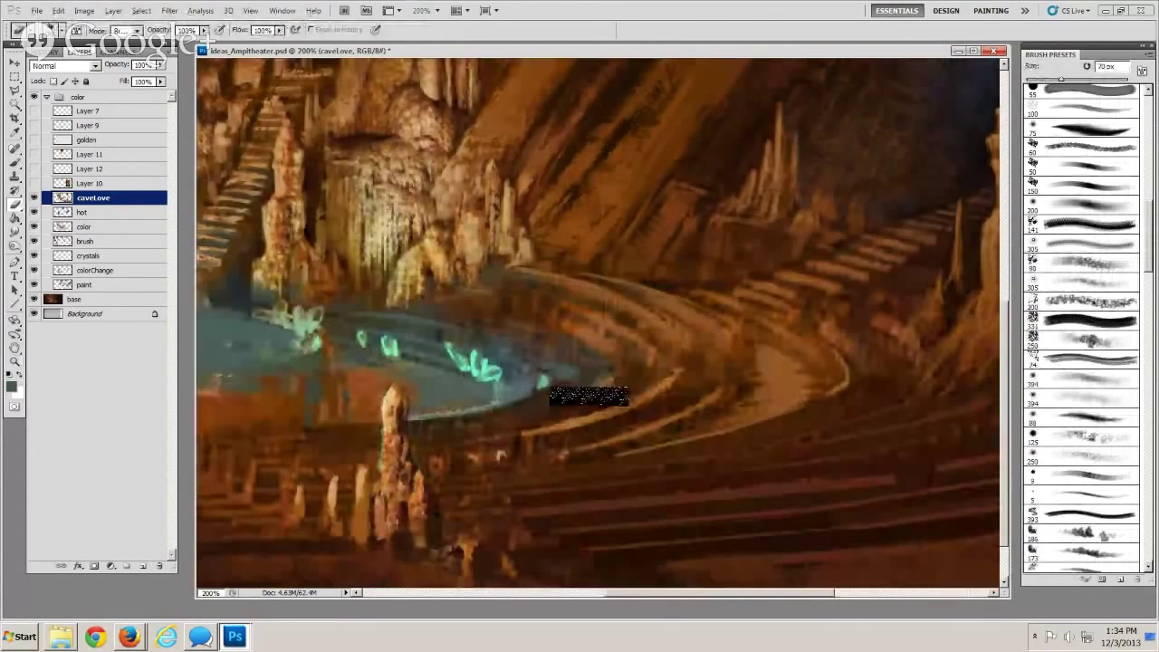
# Erase the caveLove strokes over the lower outer bench rows with a 90 px eraser
pyautogui.moveTo(660, 358); pyautogui.dragTo(579, 294)
pyautogui.press(']')
pyautogui.press(']')
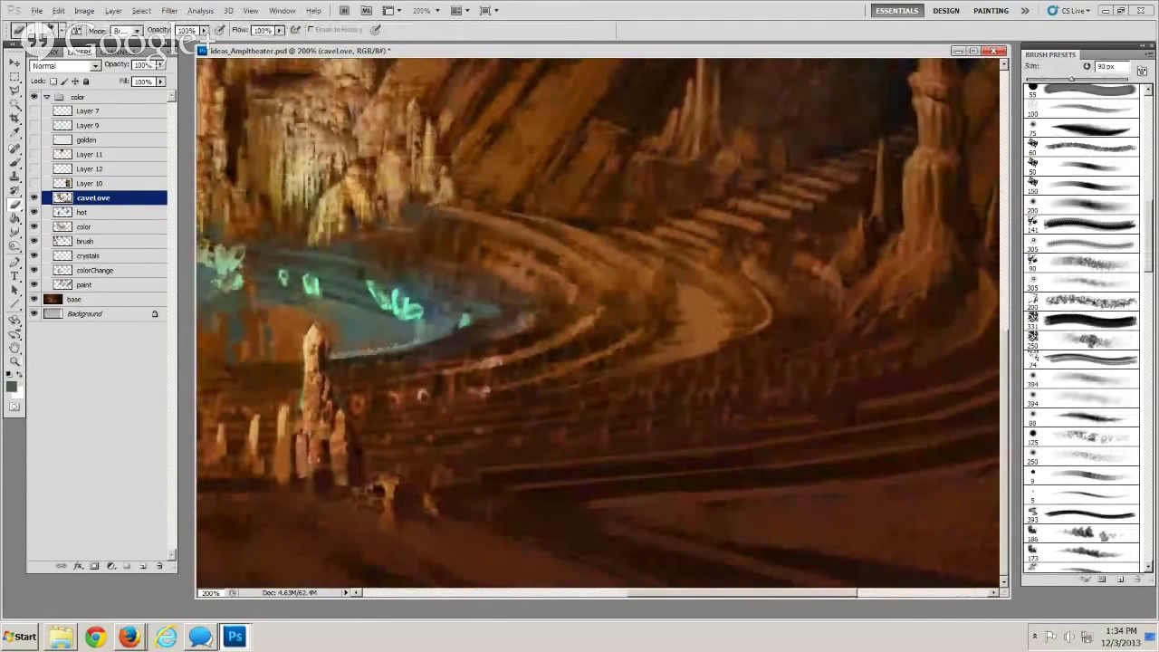
pyautogui.moveTo(714, 406)
pyautogui.mouseDown()
pyautogui.moveTo(559, 409)
pyautogui.moveTo(595, 432)
pyautogui.mouseUp()
pyautogui.moveTo(725, 459); pyautogui.dragTo(389, 485)
pyautogui.moveTo(692, 417); pyautogui.dragTo(663, 398)
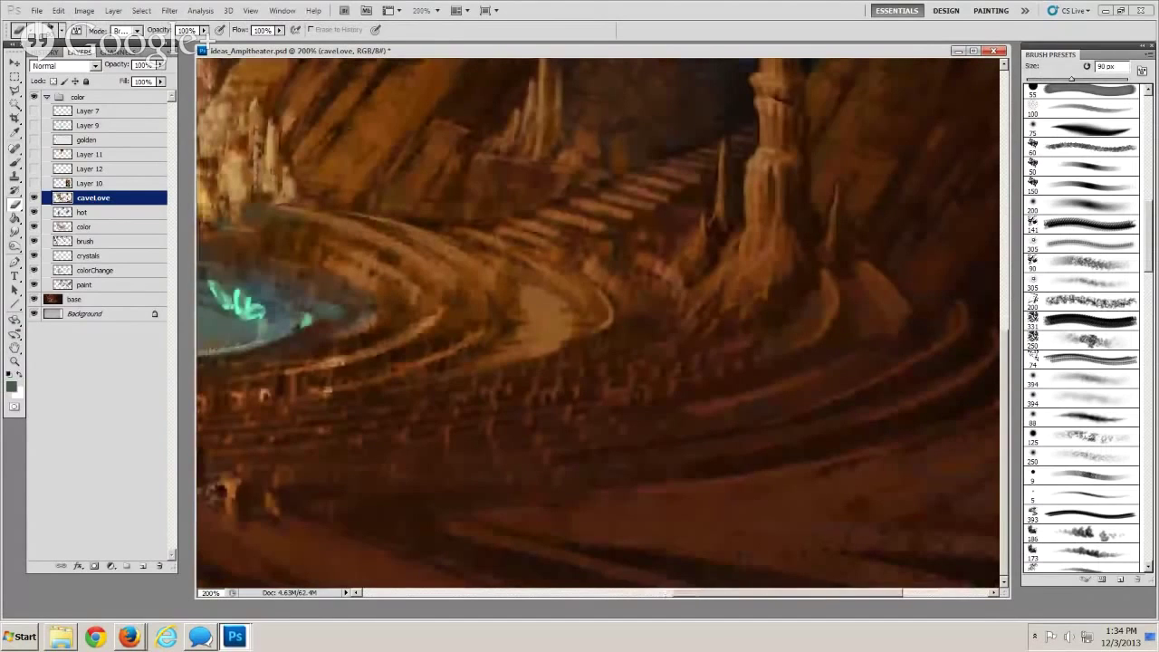
# Sample mint green from the hanging crystals and paint fine facets and stalactite rim lines around them with a 2 to 3 px brush
pyautogui.moveTo(294, 437); pyautogui.dragTo(634, 478)
pyautogui.moveTo(243, 410); pyautogui.dragTo(532, 468)
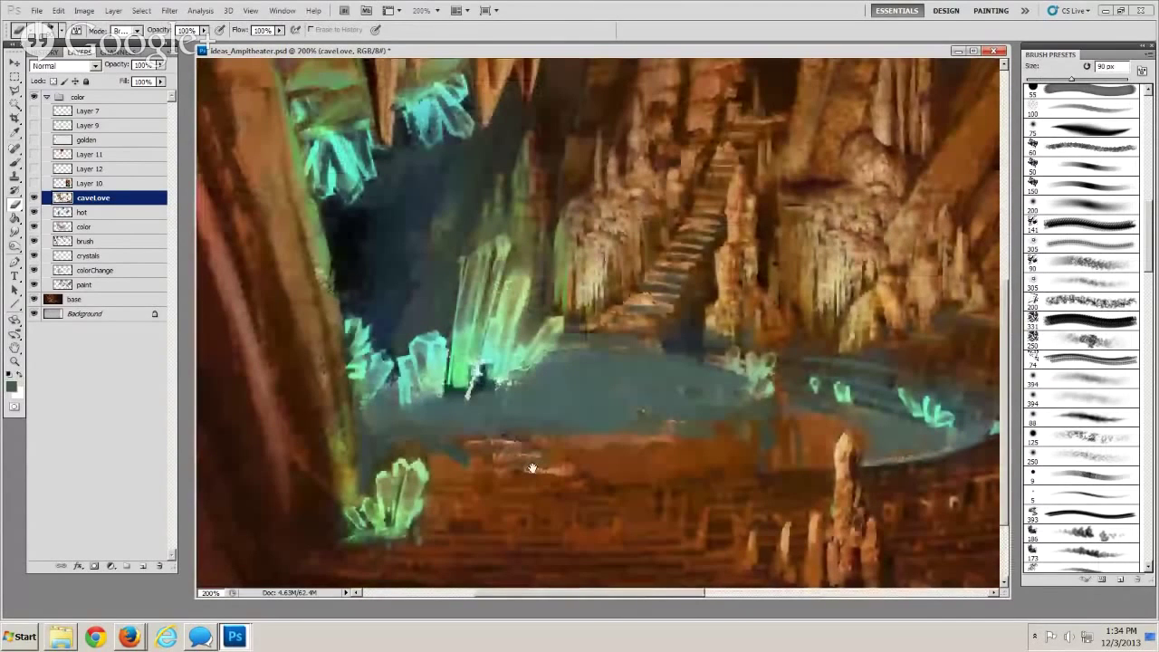
pyautogui.press('b')
pyautogui.moveTo(443, 328); pyautogui.dragTo(538, 452)
pyautogui.press('[')
pyautogui.press('[')
pyautogui.press('[')
pyautogui.keyDown('alt'); pyautogui.click(533, 213); pyautogui.keyUp('alt')
pyautogui.press('[')
pyautogui.press('[')
pyautogui.press('[')
pyautogui.press('[')
pyautogui.press('[')
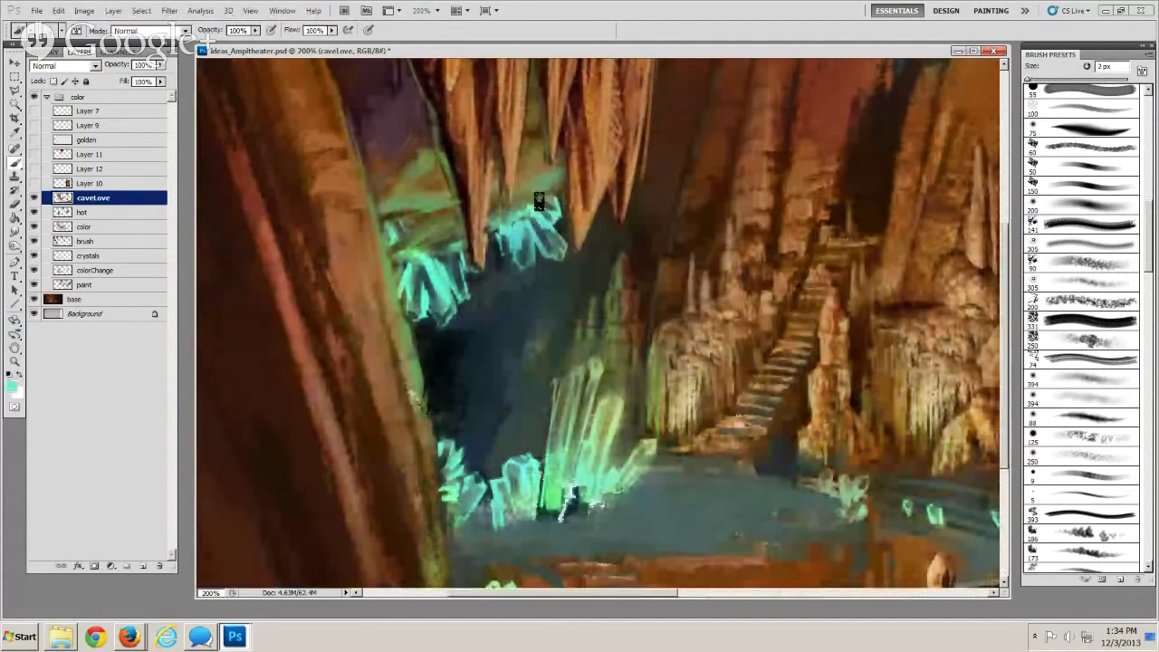
pyautogui.press(']')
pyautogui.press(']')
pyautogui.press(']')
pyautogui.press('[')
pyautogui.press('[')
pyautogui.press('[')
pyautogui.press(']')
pyautogui.press(']')
pyautogui.press(']')
pyautogui.press('[')
pyautogui.press('[')
pyautogui.press('[')
pyautogui.press(']')
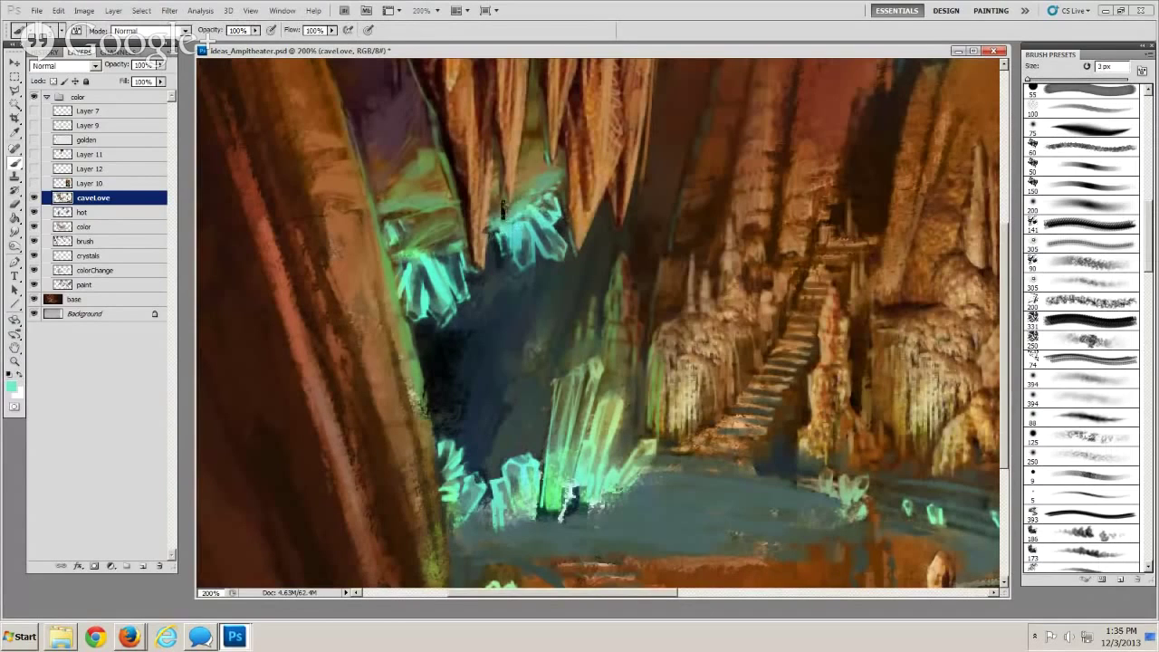
pyautogui.press(']')
# Sample greens around the hanging crystals and add thin strokes between the stalactites and along the crystals' upper edges at about 3 px
pyautogui.keyDown('alt'); pyautogui.click(501, 192); pyautogui.keyUp('alt')
pyautogui.press(']')
pyautogui.press(']')
pyautogui.keyDown('alt'); pyautogui.click(494, 136); pyautogui.keyUp('alt')
pyautogui.press('[')
pyautogui.keyDown('alt'); pyautogui.click(501, 201); pyautogui.keyUp('alt')
pyautogui.press('[')
pyautogui.keyDown('alt'); pyautogui.click(517, 216); pyautogui.keyUp('alt')
pyautogui.moveTo(496, 218); pyautogui.dragTo(501, 224)
pyautogui.press(']')
pyautogui.press('[')
pyautogui.press('[')
pyautogui.press(']')
pyautogui.press(']')
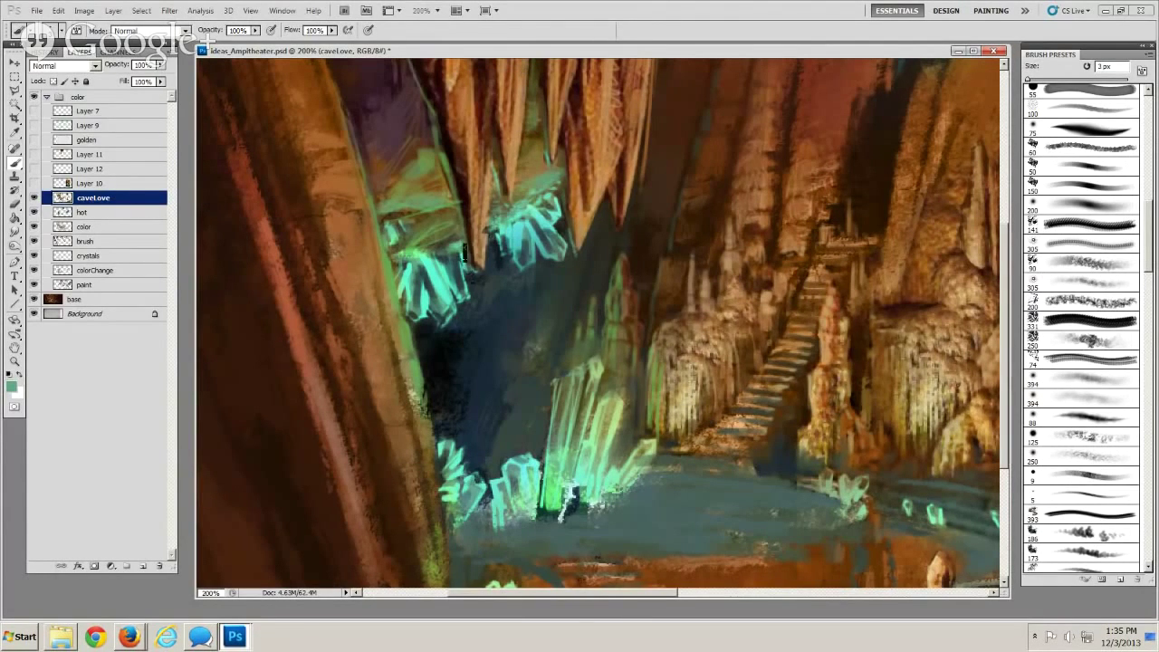
pyautogui.press('[')
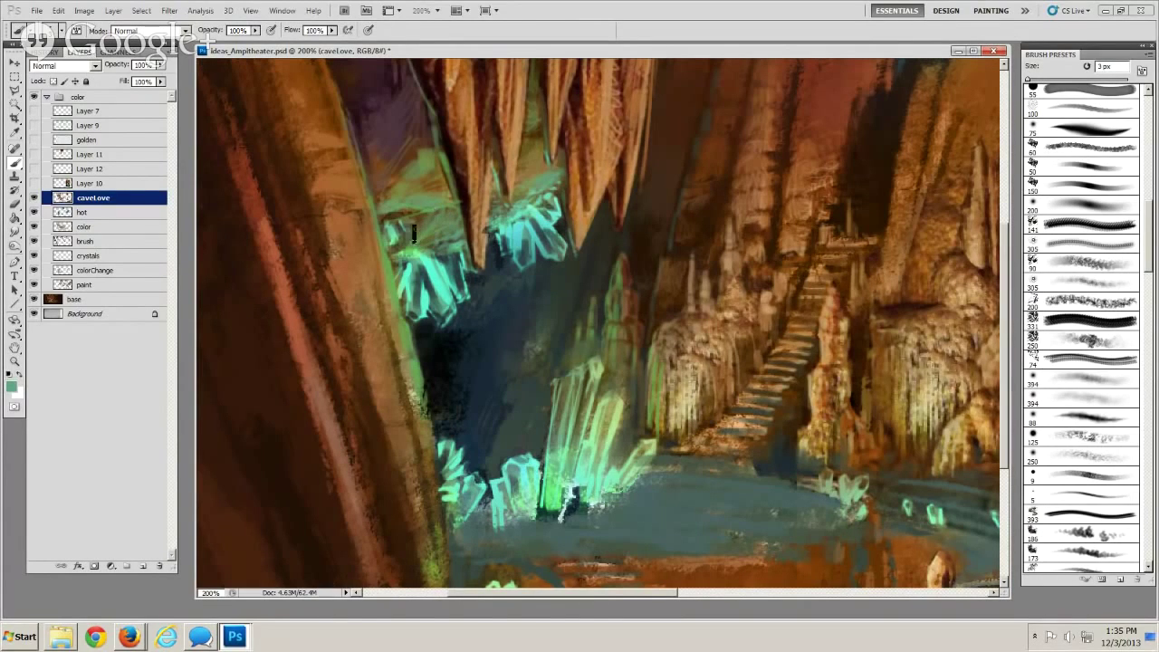
# Sample bright cyan from the hanging crystals and sharpen the facets of both hanging clusters with a 2 px brush
pyautogui.press('[')
pyautogui.keyDown('alt'); pyautogui.click(518, 234); pyautogui.keyUp('alt')
pyautogui.press(']')
pyautogui.press('[')
pyautogui.press('[')
pyautogui.press('[')
pyautogui.press(']')
pyautogui.press(']')
pyautogui.press('[')
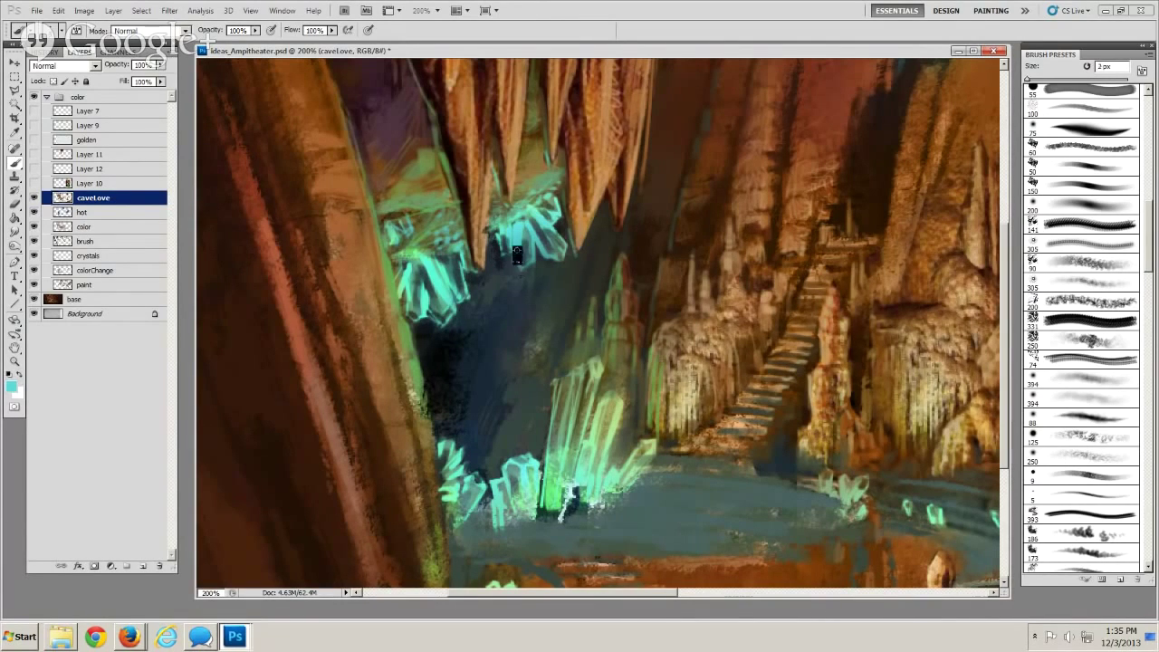
# Detail the small crystals against the leaning rock and add cyan shards above the poolside crystal cluster at 2 to 3 px
pyautogui.press('[')
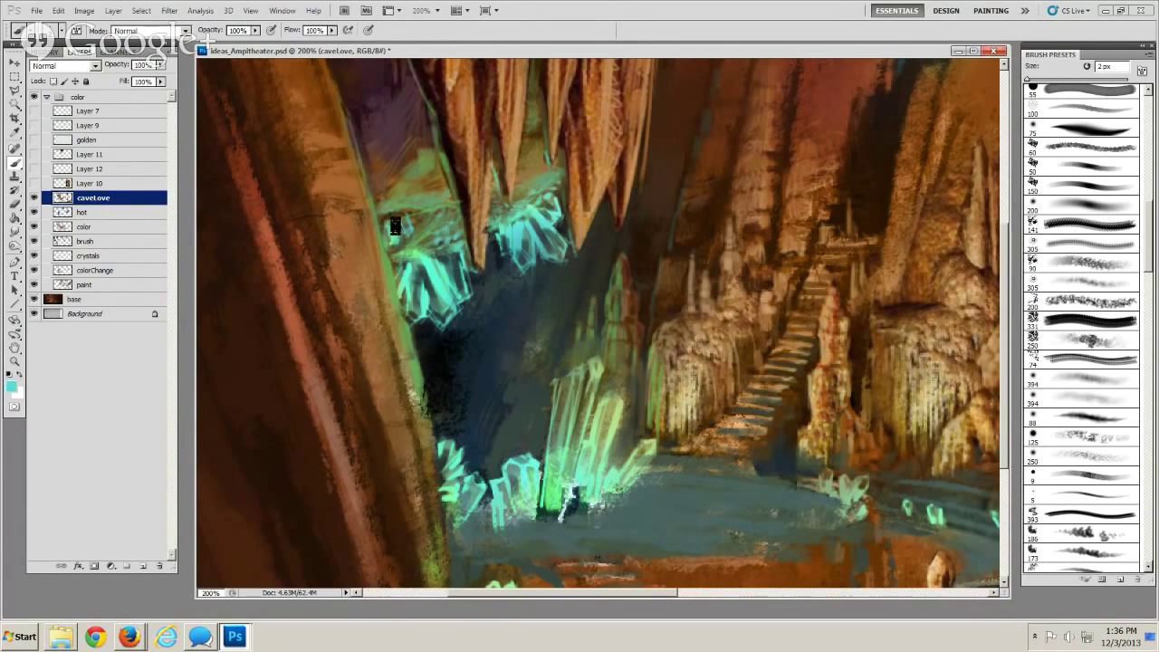
pyautogui.moveTo(419, 210)
pyautogui.mouseDown()
pyautogui.moveTo(392, 207)
pyautogui.moveTo(414, 220)
pyautogui.mouseUp()
pyautogui.press(']')
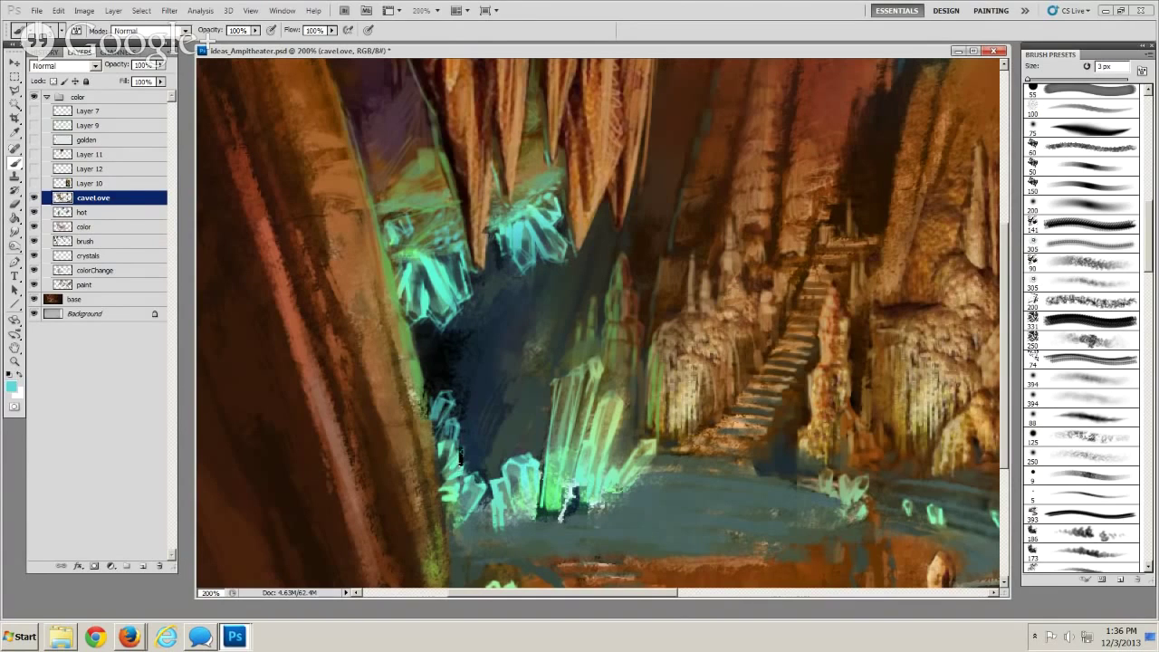
# Paint upright cyan crystal shards above the poolside crystal cluster with a 3 to 4 px brush
pyautogui.press(']')
pyautogui.moveTo(470, 446)
pyautogui.mouseDown()
pyautogui.moveTo(483, 434)
pyautogui.moveTo(490, 468)
pyautogui.mouseUp()
pyautogui.press('[')
pyautogui.press(']')
pyautogui.press(']')
pyautogui.press('[')
pyautogui.moveTo(483, 440)
pyautogui.mouseDown()
pyautogui.moveTo(484, 470)
pyautogui.moveTo(472, 457)
pyautogui.moveTo(480, 481)
pyautogui.moveTo(507, 460)
pyautogui.moveTo(498, 481)
pyautogui.moveTo(500, 453)
pyautogui.mouseUp()
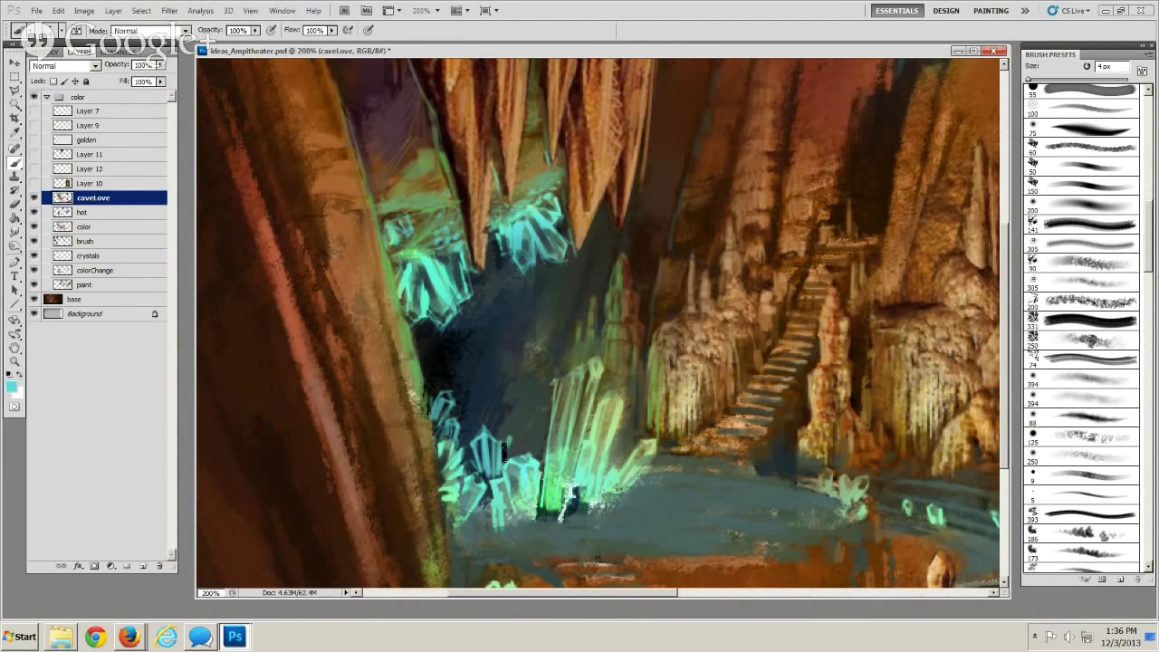
pyautogui.click(15, 205)
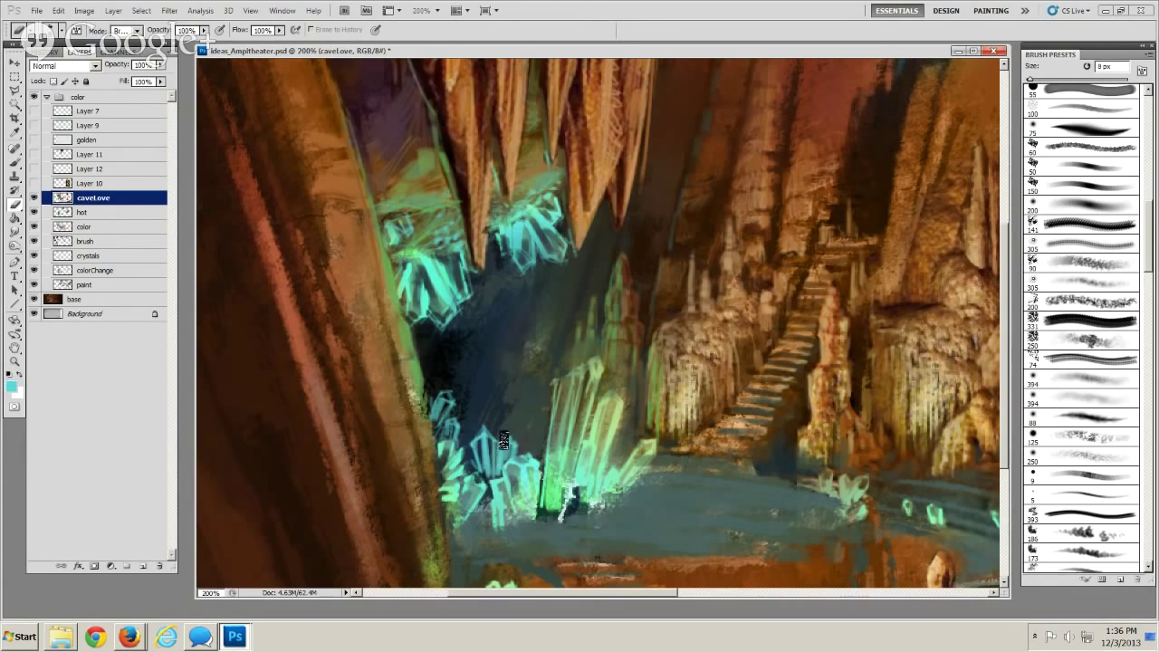
pyautogui.click(16, 164)
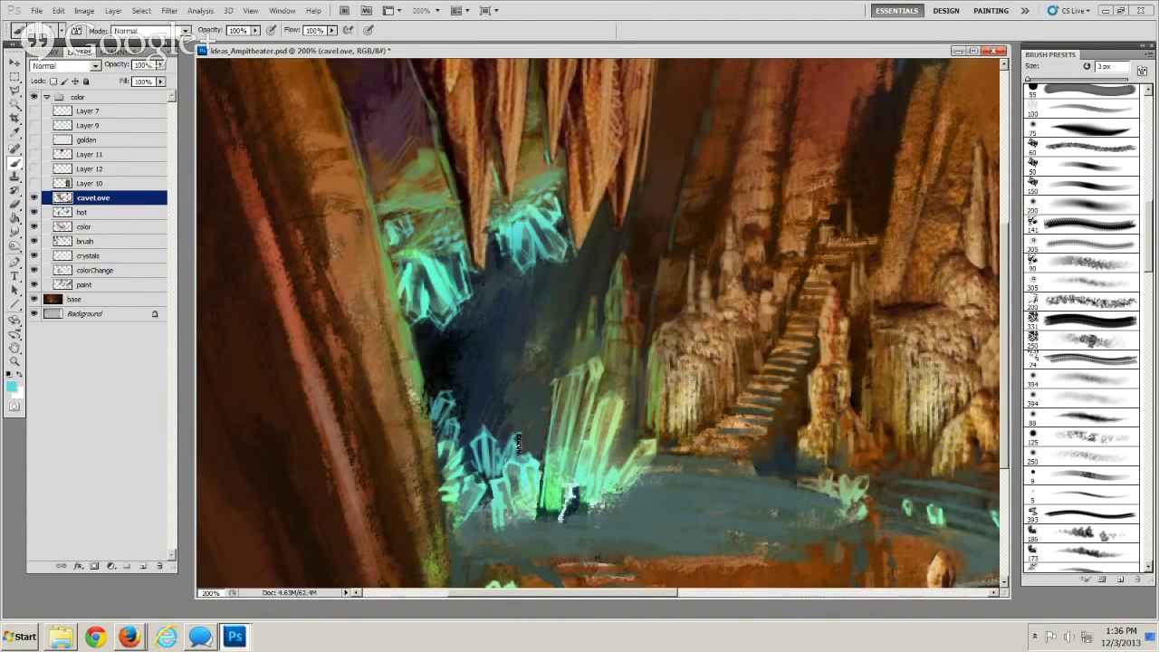
# Sample the dark blue above the poolside crystals, carve dark gaps between their shards, and undo the last stroke along the tall crystals
pyautogui.press('[')
pyautogui.press('[')
pyautogui.press('[')
pyautogui.keyDown('alt'); pyautogui.click(488, 421); pyautogui.keyUp('alt')
pyautogui.moveTo(518, 458)
pyautogui.mouseDown()
pyautogui.moveTo(507, 475)
pyautogui.moveTo(527, 501)
pyautogui.mouseUp()
pyautogui.press(']')
pyautogui.press(']')
pyautogui.press(']')
pyautogui.press(']')
pyautogui.moveTo(566, 401); pyautogui.dragTo(546, 488)
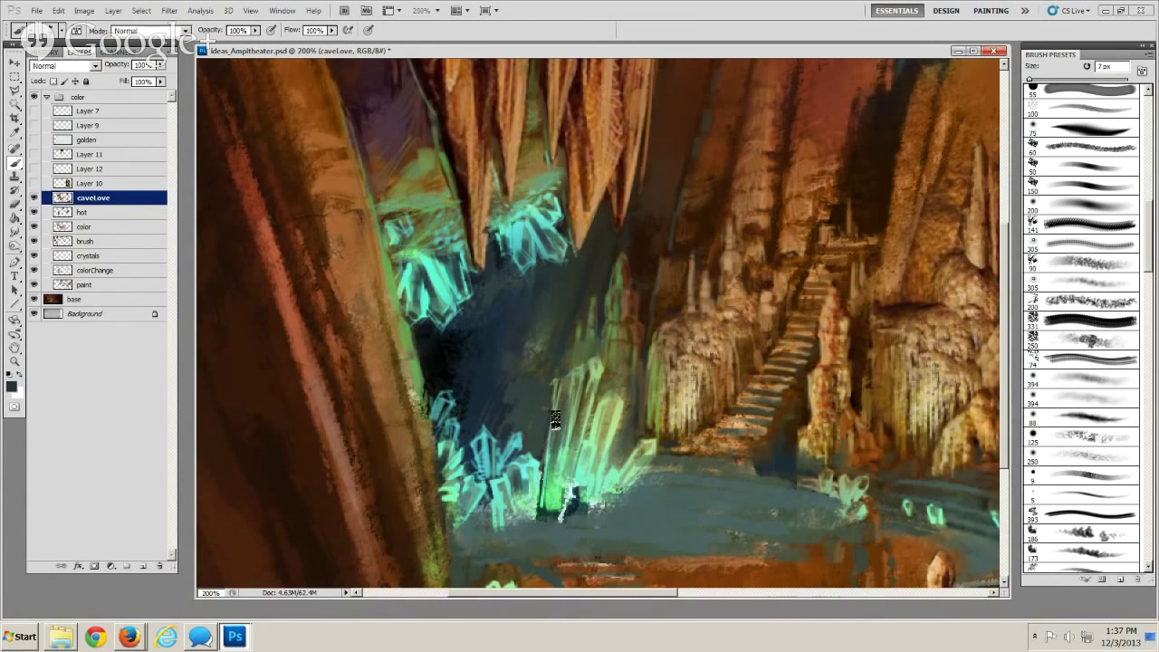
pyautogui.hotkey('ctrl', 'z')
pyautogui.press('[')
pyautogui.press('[')
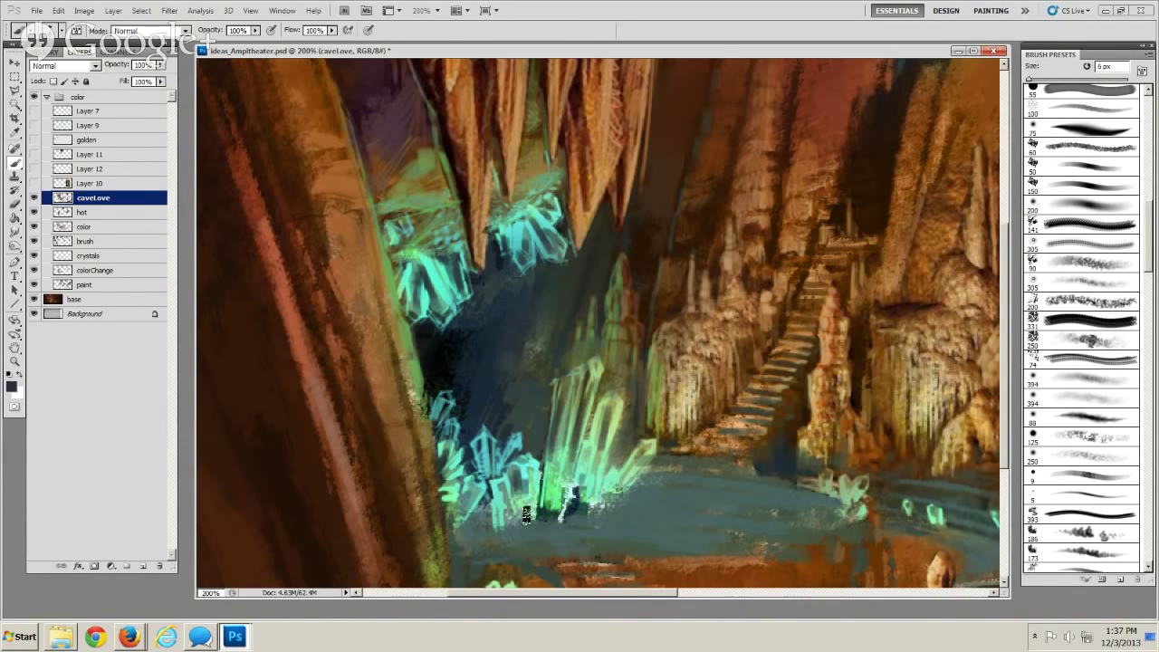
# Sample teal from the poolside shards and outline the edges and facets of the tall crystals with a 3 px brush
pyautogui.press('[')
pyautogui.keyDown('alt'); pyautogui.click(483, 433); pyautogui.keyUp('alt')
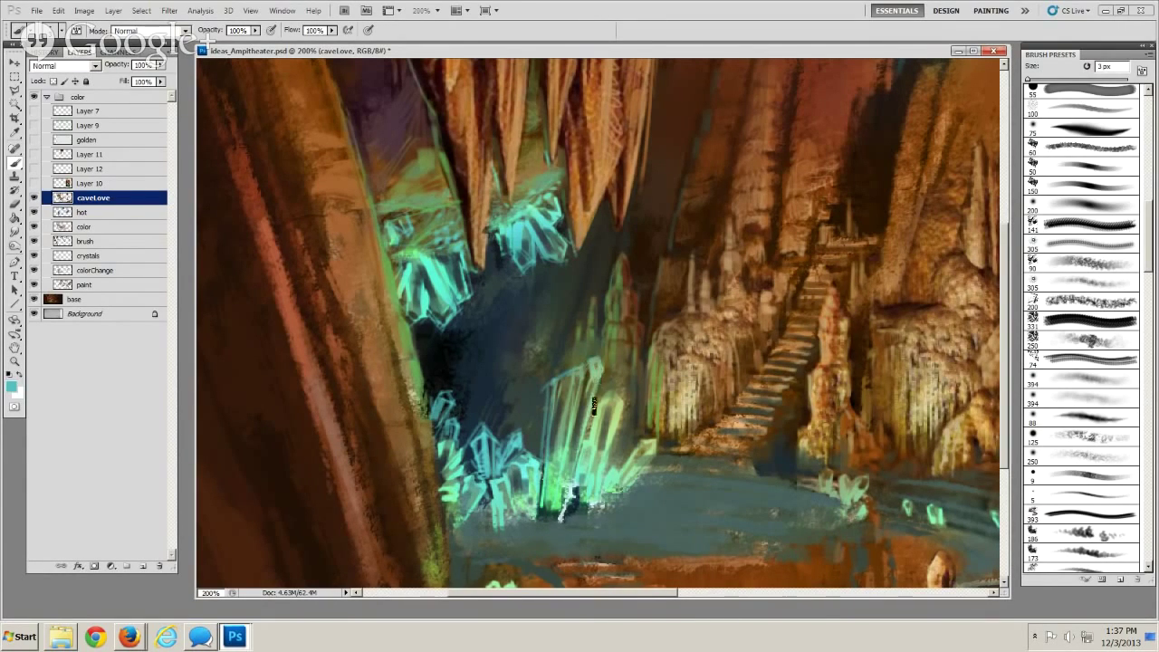
pyautogui.press(']')
pyautogui.press(']')
pyautogui.press('[')
pyautogui.press('[')
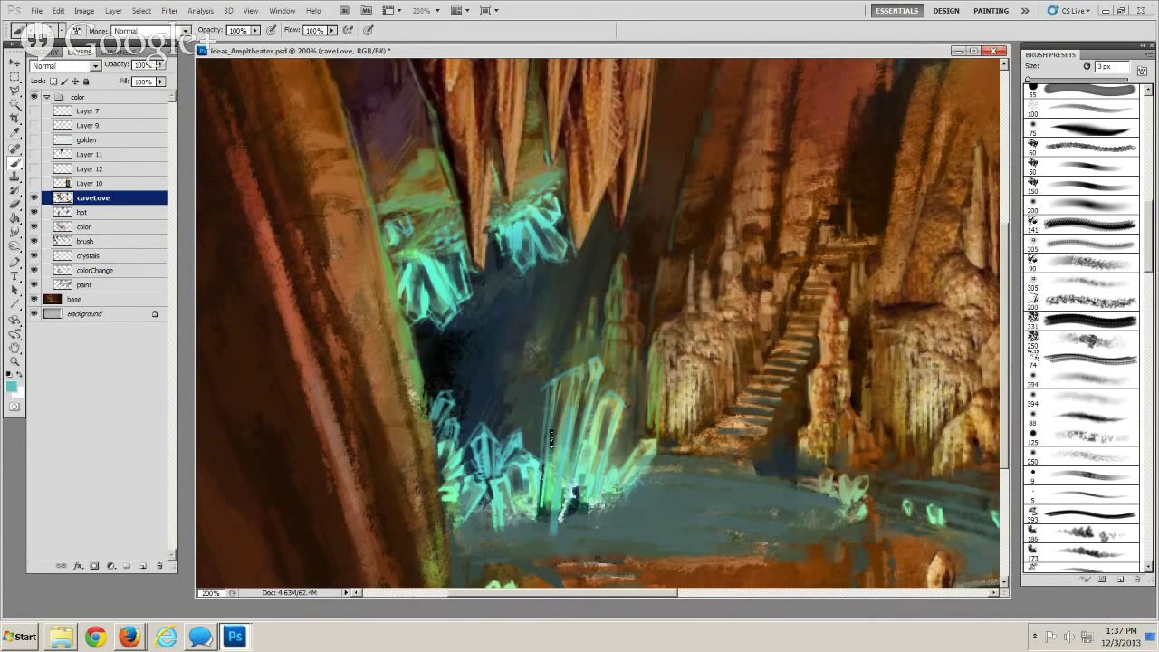
# Add blue-teal facet lines along the lengths of the tall poolside crystals, varying the brush down to 2 px
pyautogui.press(']')
pyautogui.press('[')
pyautogui.press('[')
pyautogui.press(']')
pyautogui.press(']')
pyautogui.press(']')
pyautogui.press(']')
pyautogui.press('[')
pyautogui.press('[')
pyautogui.press('[')
pyautogui.press('[')
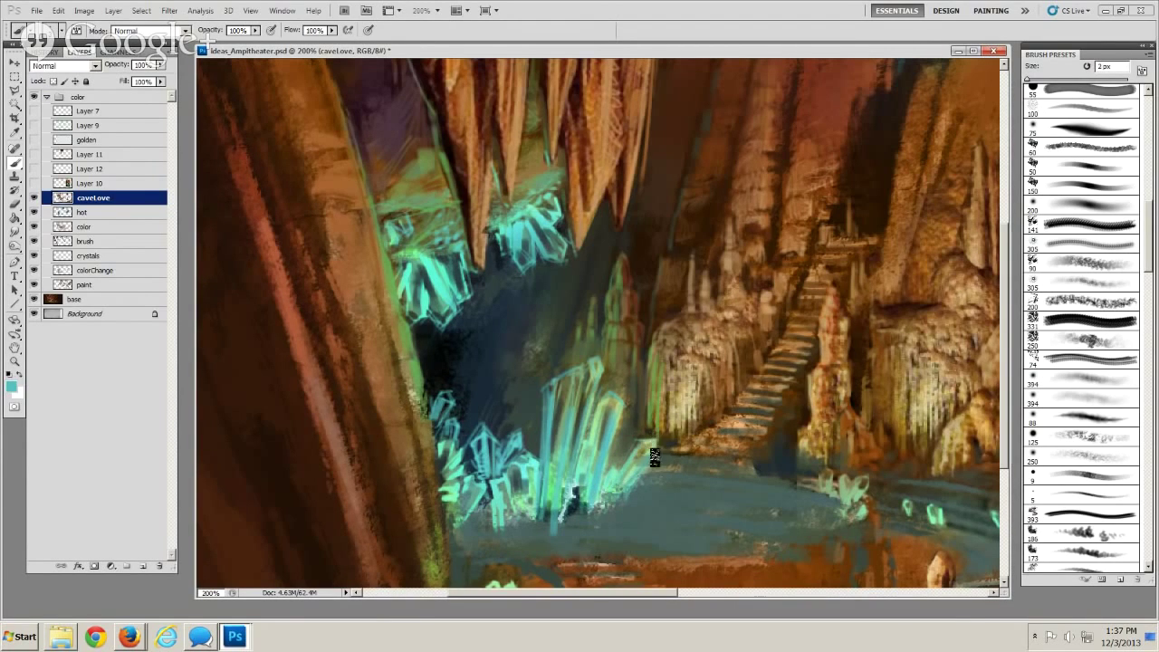
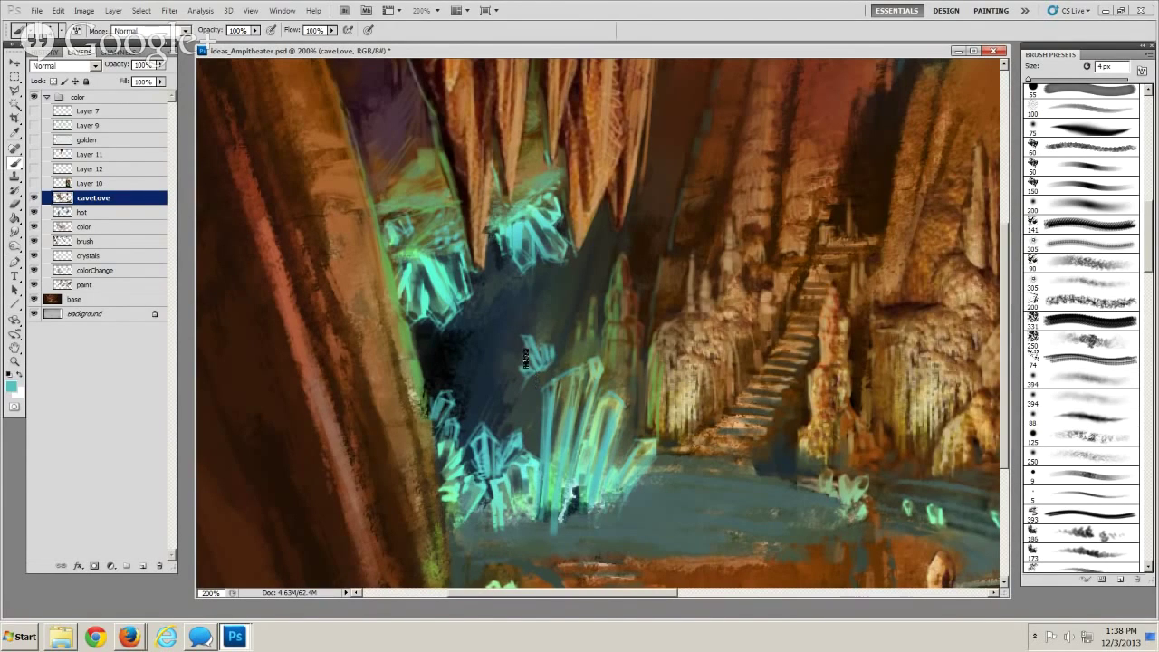
# Paint a small crystal cluster on the dark wall above the tall crystals, brightening it with cyan sampled from the hanging crystals
pyautogui.press(']')
pyautogui.keyDown('alt'); pyautogui.click(538, 376); pyautogui.keyUp('alt')
pyautogui.press('[')
pyautogui.keyDown('alt'); pyautogui.click(437, 284); pyautogui.keyUp('alt')
pyautogui.press('[')
pyautogui.press('[')
pyautogui.press('[')
pyautogui.press('[')
pyautogui.press('[')
pyautogui.press(']')
pyautogui.press(']')
pyautogui.scroll(-2, 542, 426)
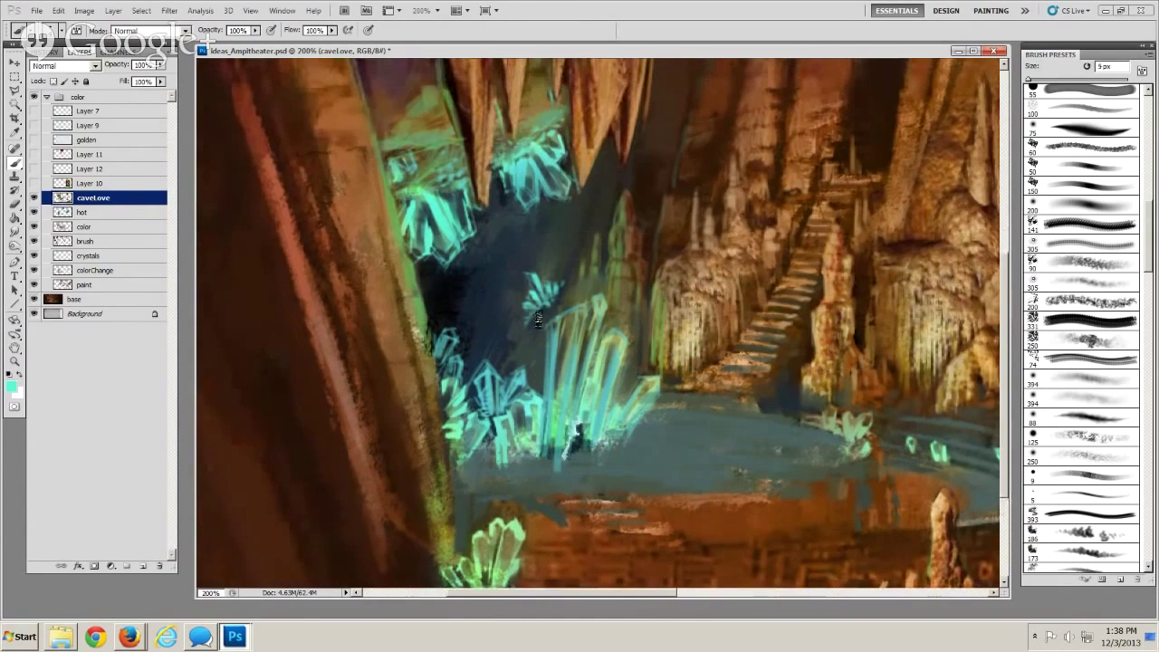
# Extend the small wall cluster with thin strokes and sample dark blue to clean up the cave wall around it at up to 9 px
pyautogui.moveTo(537, 312); pyautogui.dragTo(527, 334)
pyautogui.press('[')
pyautogui.press('[')
pyautogui.moveTo(578, 254); pyautogui.dragTo(554, 308)
pyautogui.press(']')
pyautogui.press(']')
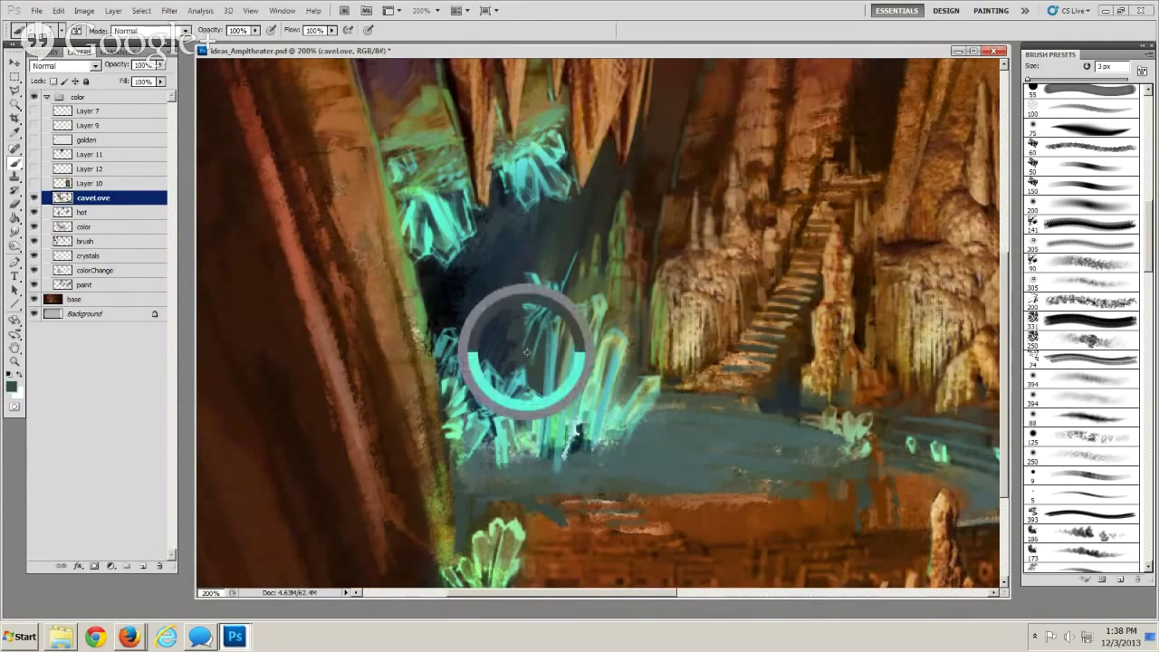
pyautogui.press(']')
pyautogui.press(']')
pyautogui.press(']')
pyautogui.press(']')
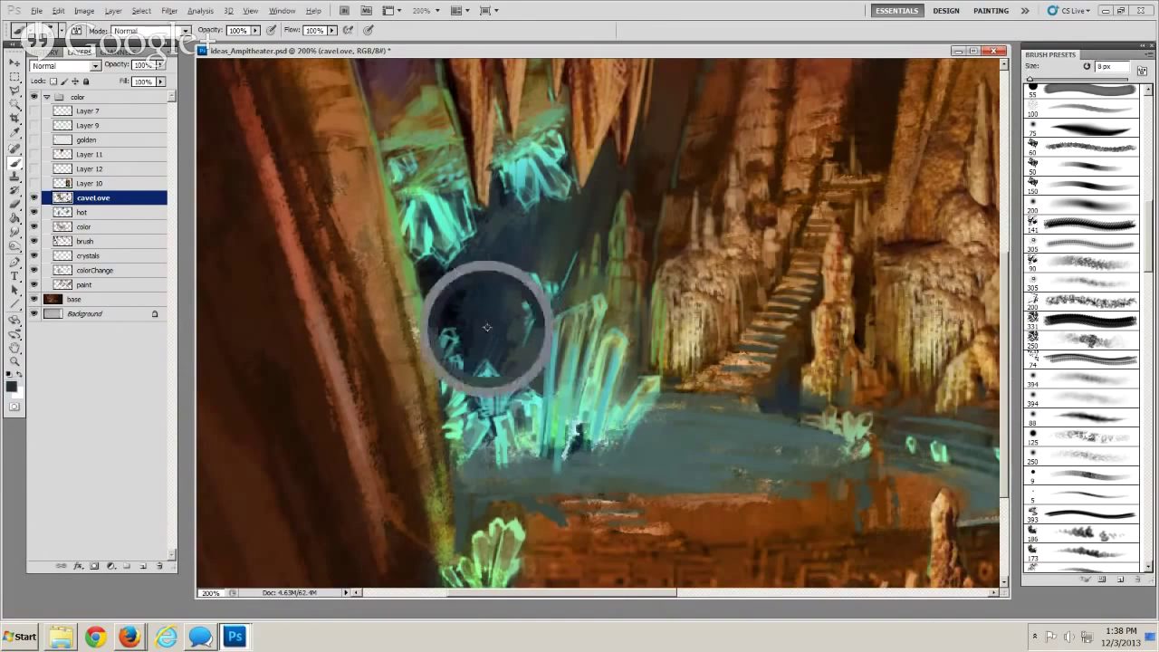
pyautogui.press(']')
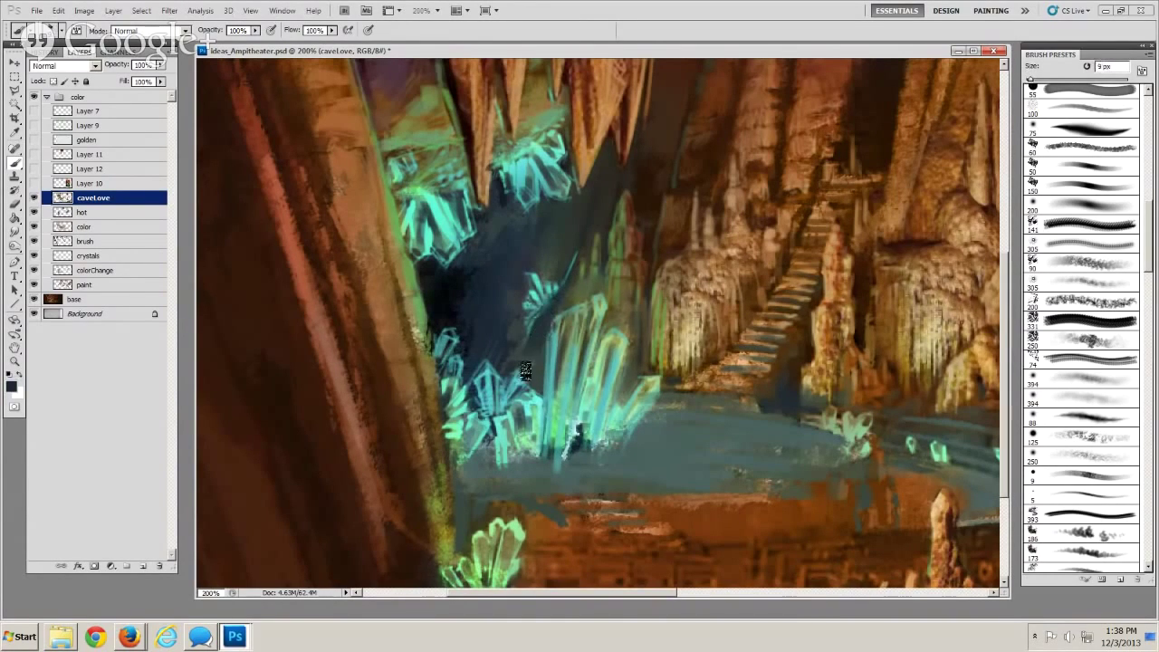
# Sample dark wall tones and refine the shadows between the small wall cluster and the tall crystals at 4 to 5 px
pyautogui.press('[')
pyautogui.press('[')
pyautogui.press('[')
pyautogui.press('[')
pyautogui.press(']')
pyautogui.press(']')
pyautogui.press('[')
pyautogui.press('[')
pyautogui.press('[')
pyautogui.press(']')
pyautogui.keyDown('alt'); pyautogui.click(572, 262); pyautogui.keyUp('alt')
pyautogui.moveTo(562, 366); pyautogui.dragTo(546, 284)
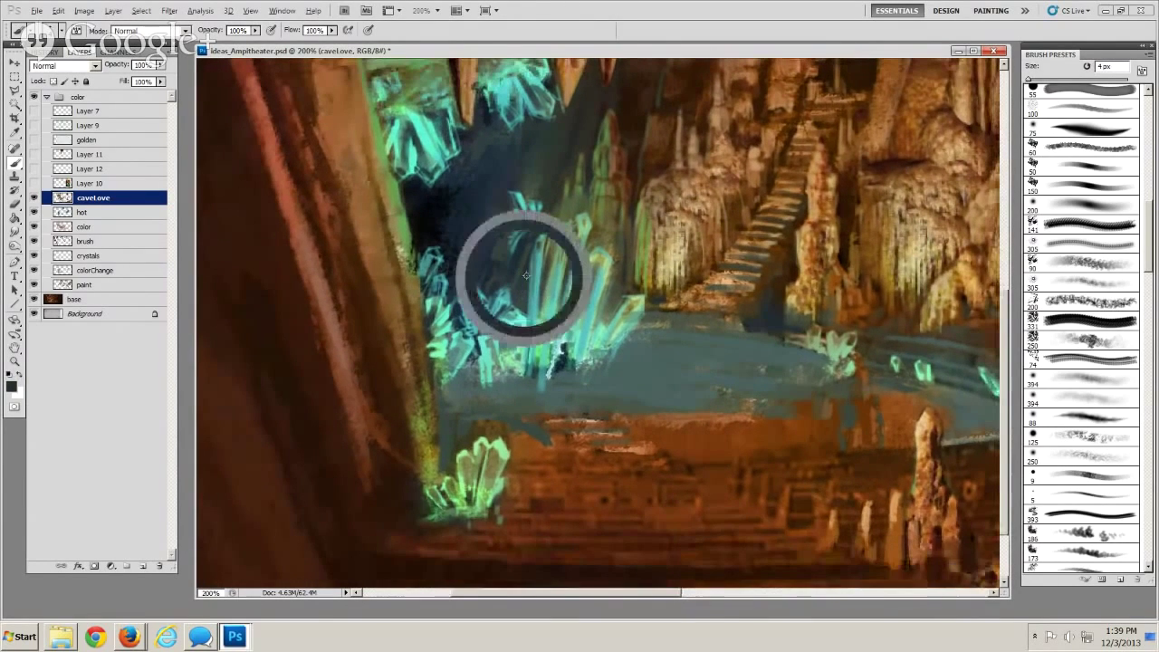
pyautogui.press(']')
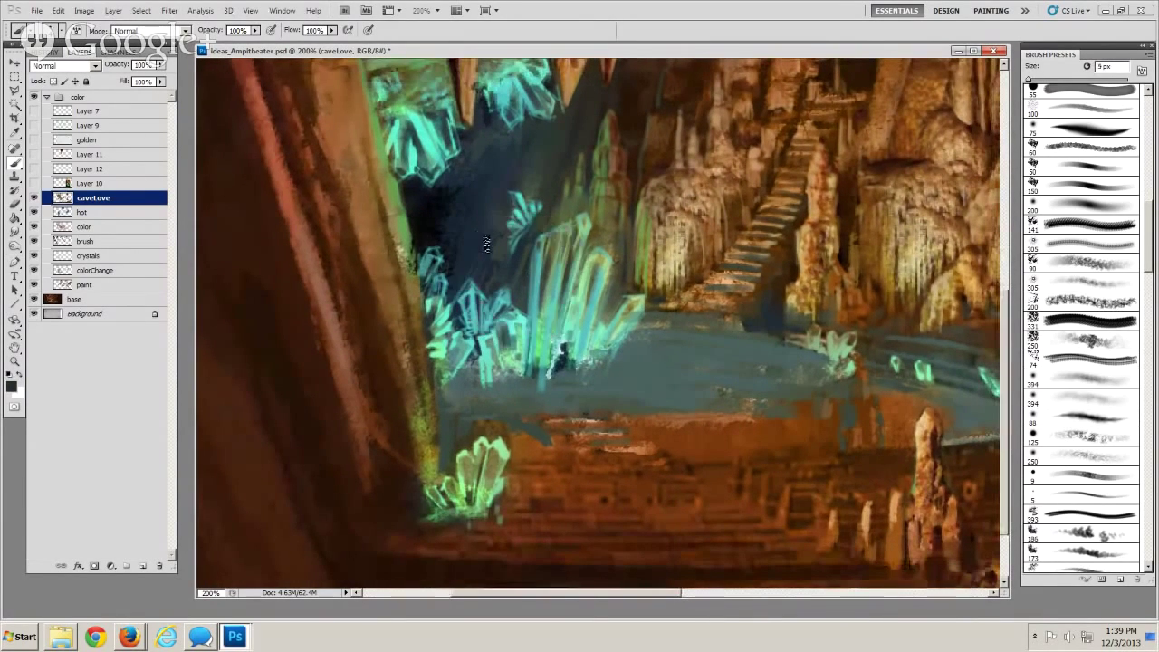
pyautogui.moveTo(477, 215)
pyautogui.mouseDown()
pyautogui.moveTo(489, 355)
pyautogui.moveTo(494, 344)
pyautogui.mouseUp()
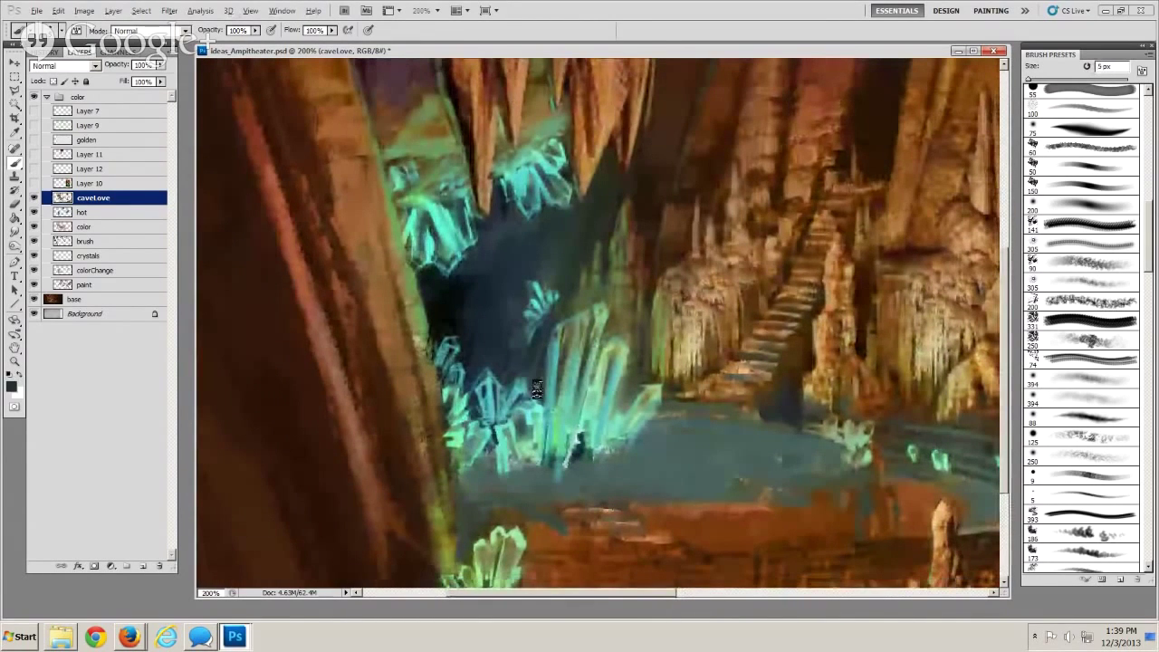
# Cover the pale speck and dark patch at the base of the tall crystals with sampled dark gray at about 7 px
pyautogui.press('[')
pyautogui.press(']')
pyautogui.press(']')
pyautogui.press(']')
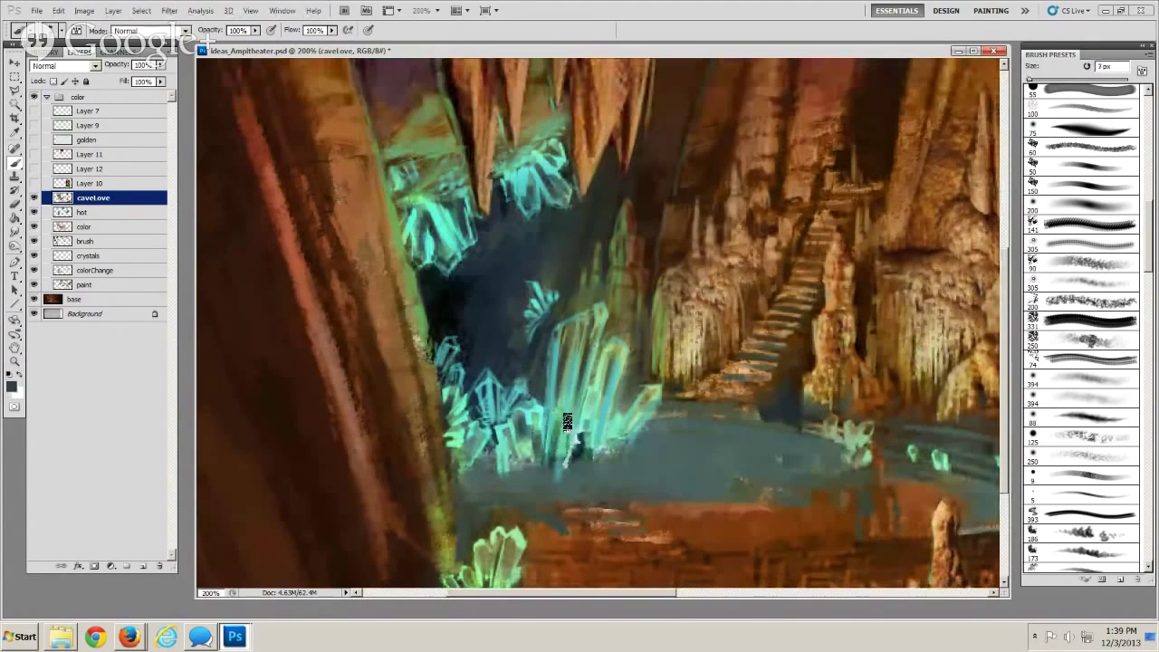
pyautogui.press(']')
pyautogui.press(']')
pyautogui.press('[')
pyautogui.press('[')
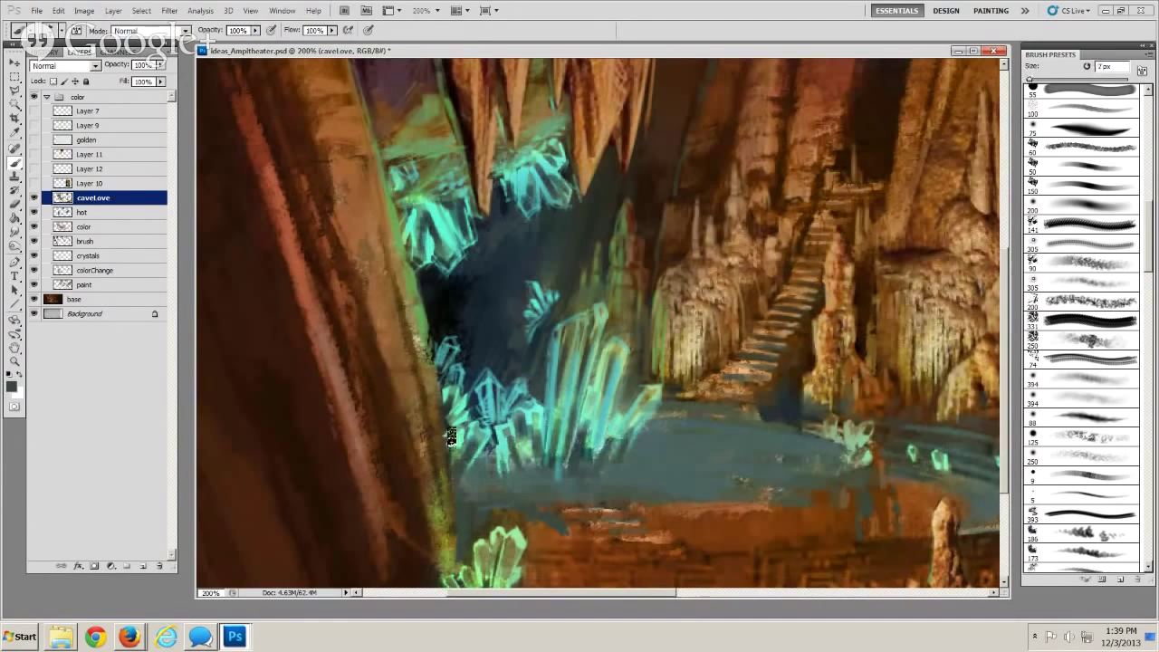
# Sample dark blue and paint shadow gaps between the bases of the poolside crystals with a 7 px brush
pyautogui.press('[')
pyautogui.press('[')
pyautogui.press(']')
pyautogui.press(']')
pyautogui.press(']')
pyautogui.press('[')
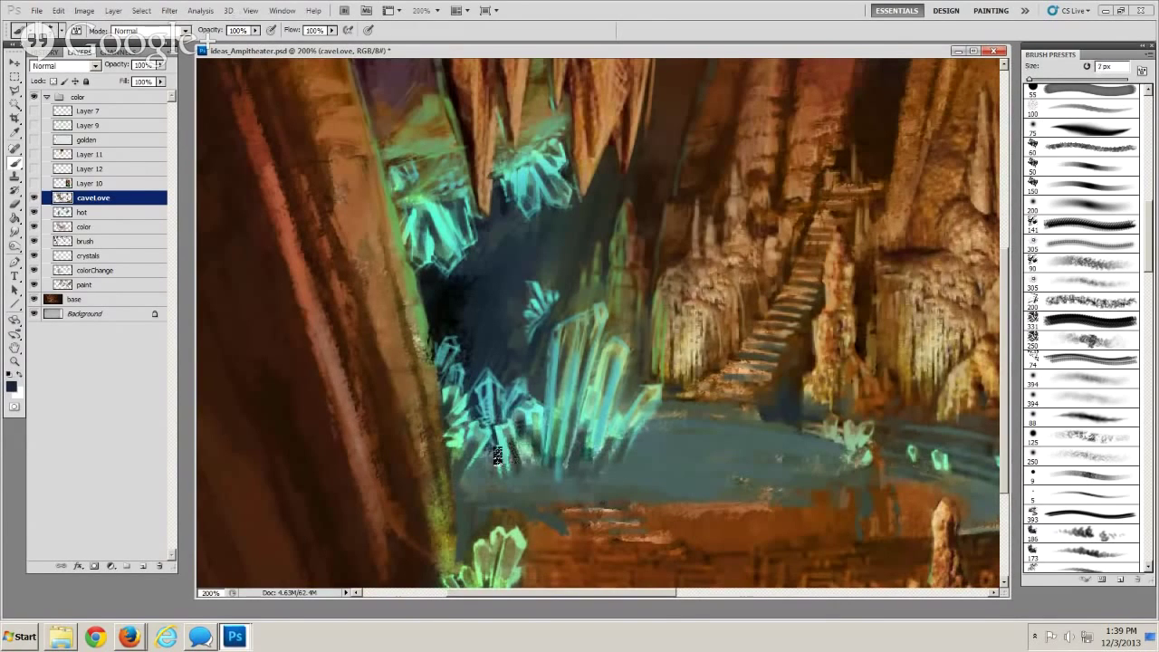
pyautogui.press('[')
pyautogui.press(']')
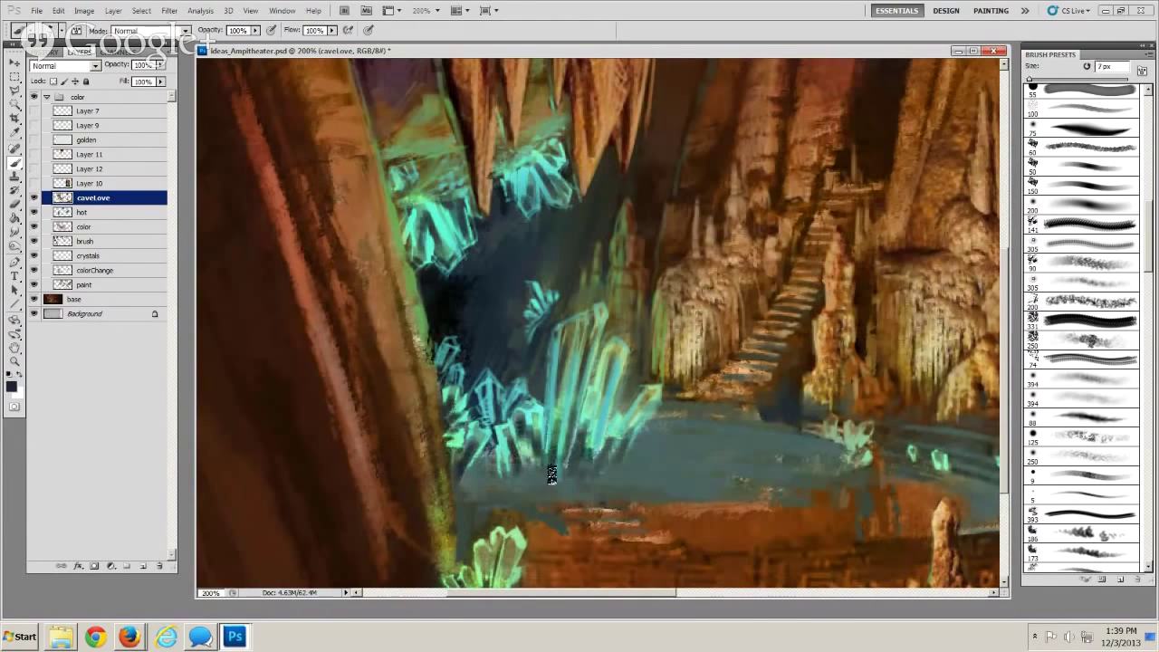
# Darken the lower ends of the poolside crystals where they meet the water, using the dark blue brush at about 7 px
pyautogui.press(']')
pyautogui.press(']')
pyautogui.press(']')
pyautogui.press(']')
pyautogui.press('[')
pyautogui.press('[')
pyautogui.press('[')
pyautogui.press('[')
pyautogui.moveTo(625, 451); pyautogui.dragTo(621, 456)
pyautogui.moveTo(514, 440); pyautogui.dragTo(526, 476)
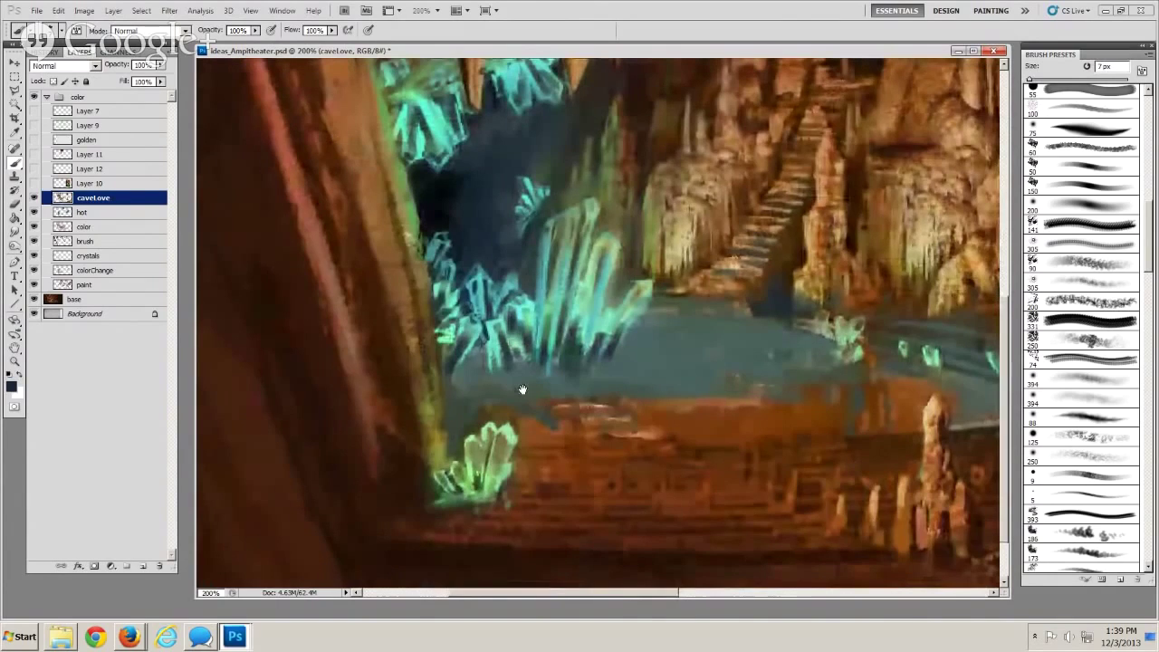
pyautogui.moveTo(521, 389); pyautogui.dragTo(509, 458)
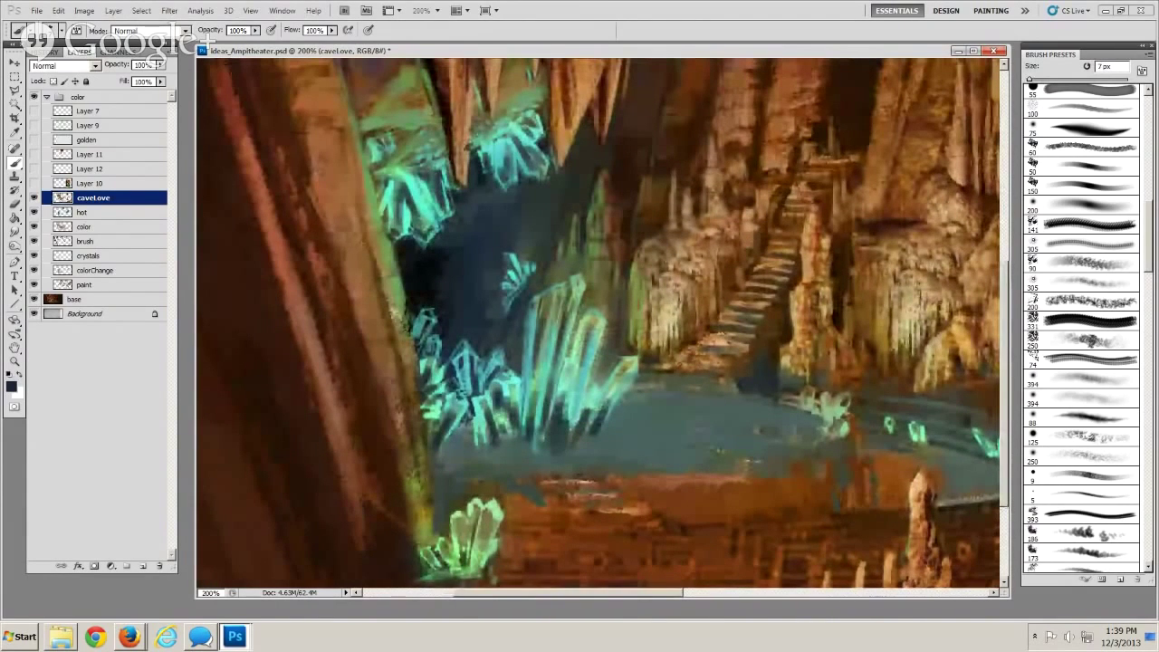
# Sample cyan from the hanging crystals and dot small glints around the wall cluster and above the poolside shards at 4 px
pyautogui.keyDown('alt'); pyautogui.click(501, 164); pyautogui.keyUp('alt')
pyautogui.press('[')
pyautogui.press('[')
pyautogui.moveTo(540, 258); pyautogui.dragTo(545, 250)
pyautogui.press('[')
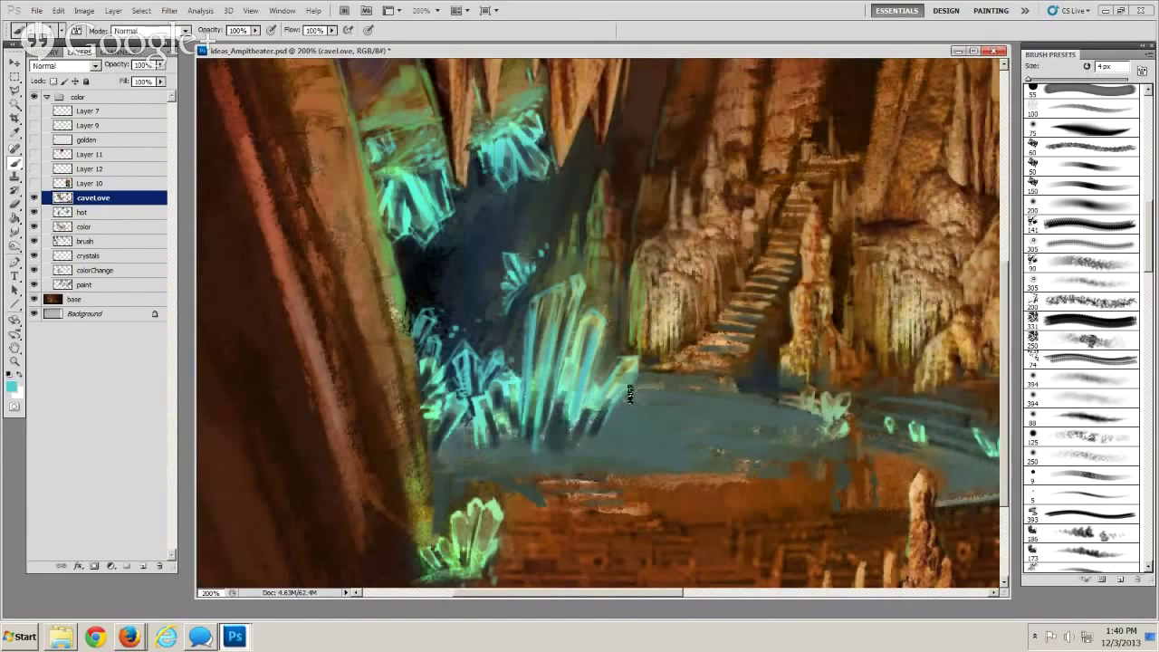
# Hide the painted layers from caveLove down to paint and show them again to compare the painting with its base
pyautogui.moveTo(679, 415); pyautogui.dragTo(546, 367)
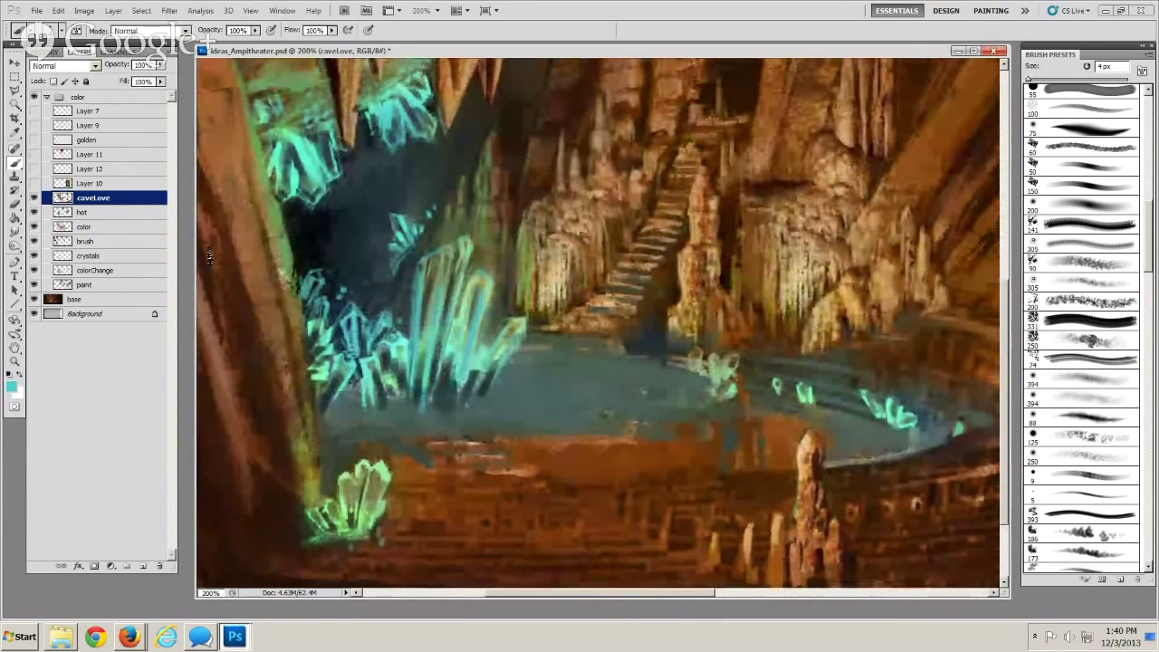
pyautogui.moveTo(34, 197); pyautogui.dragTo(36, 281)
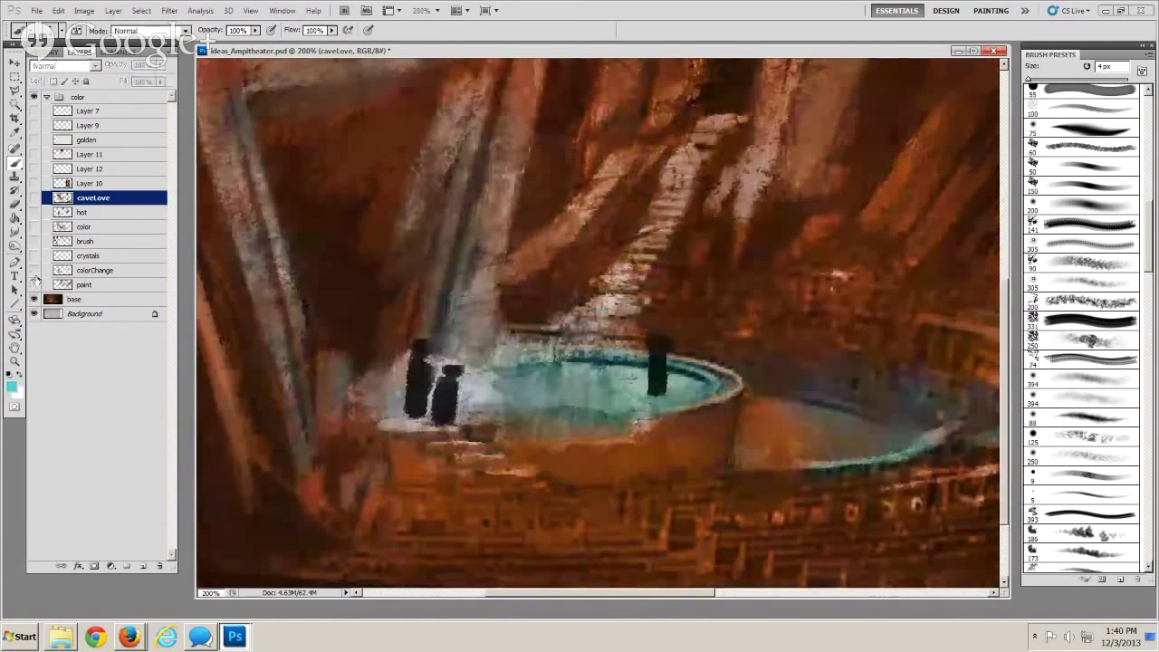
pyautogui.moveTo(36, 280); pyautogui.dragTo(46, 212)
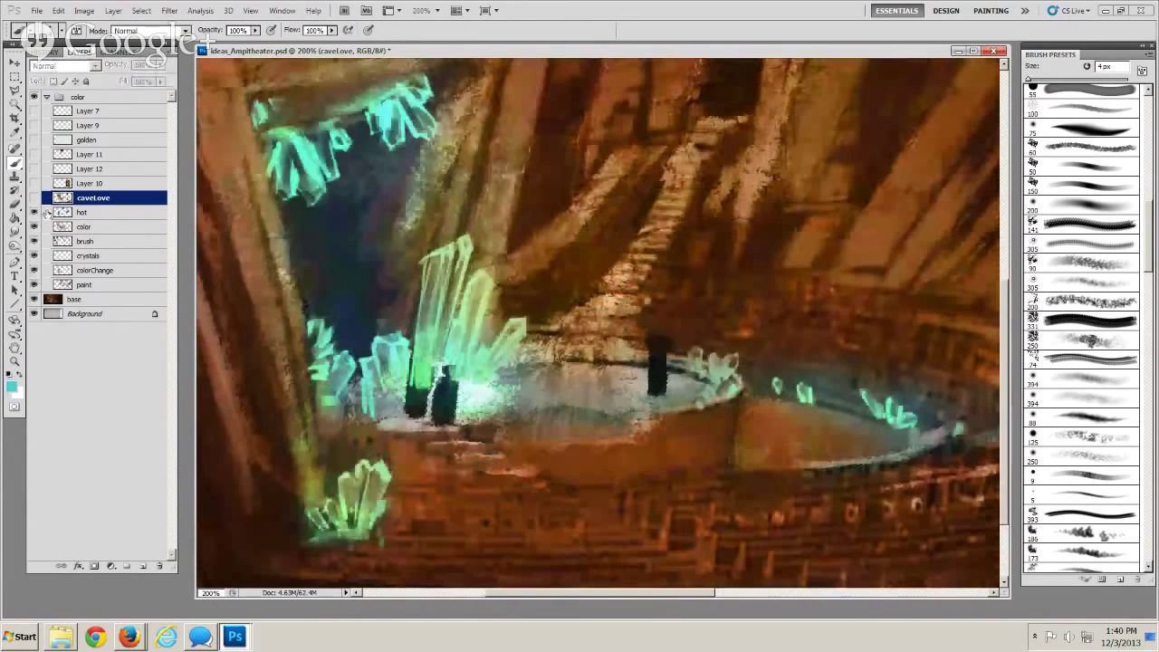
pyautogui.click(33, 197)
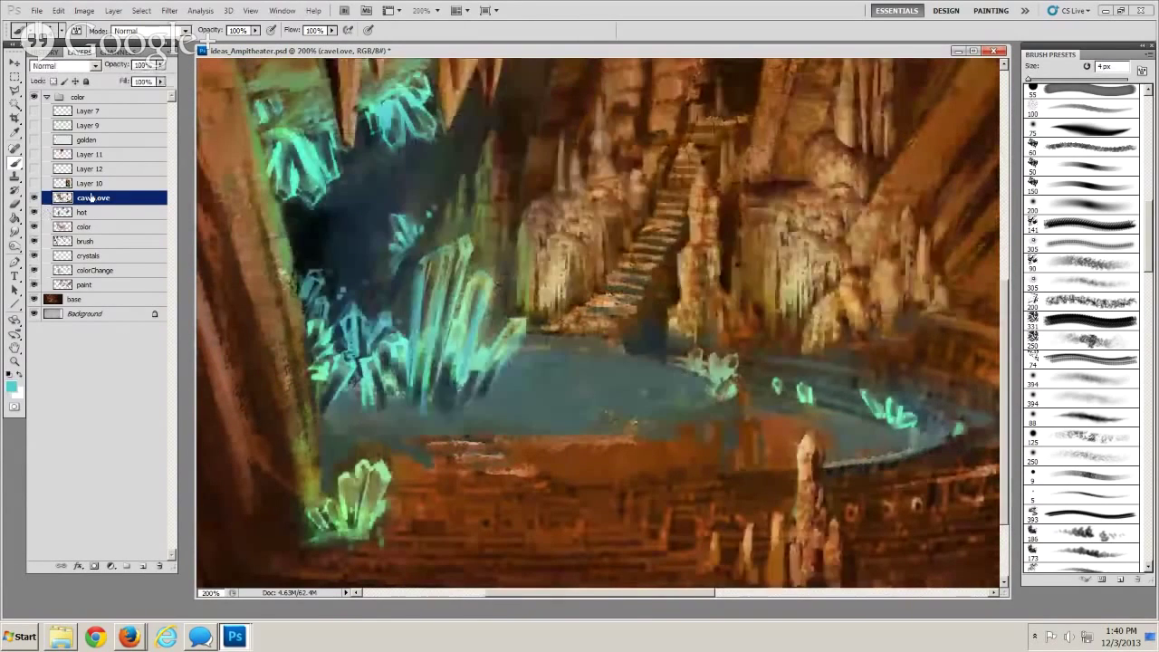
# Sample a dark tone from the pool's far edge and paint a shadow along the waterline below the stairs at 10 to 23 px
pyautogui.keyDown('alt'); pyautogui.click(567, 355); pyautogui.keyUp('alt')
pyautogui.press(']')
pyautogui.press(']')
pyautogui.press(']')
pyautogui.press(']')
pyautogui.press(']')
pyautogui.press(']')
pyautogui.press(']')
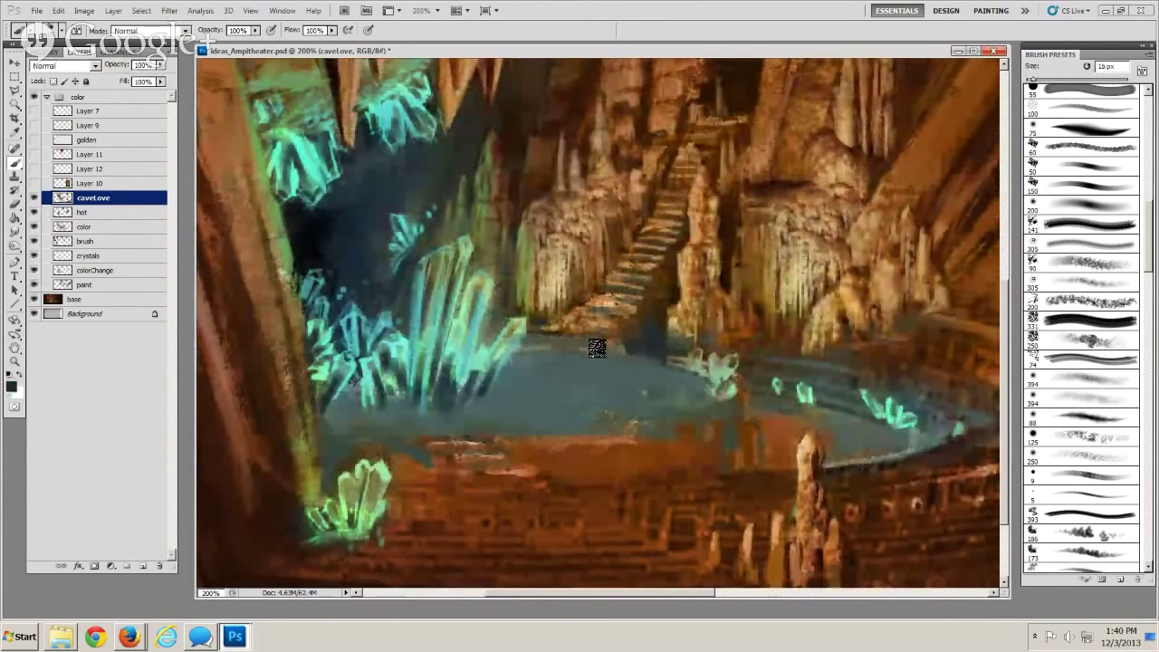
pyautogui.press(']')
pyautogui.press(']')
pyautogui.press('[')
pyautogui.press('[')
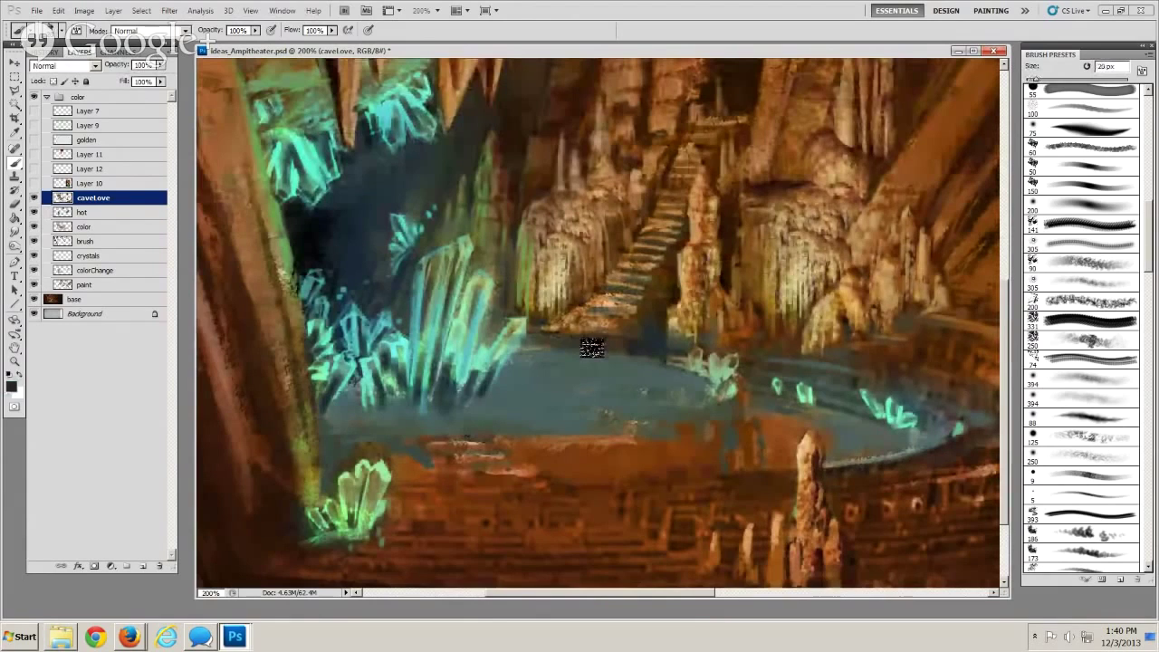
pyautogui.press('[')
pyautogui.press('[')
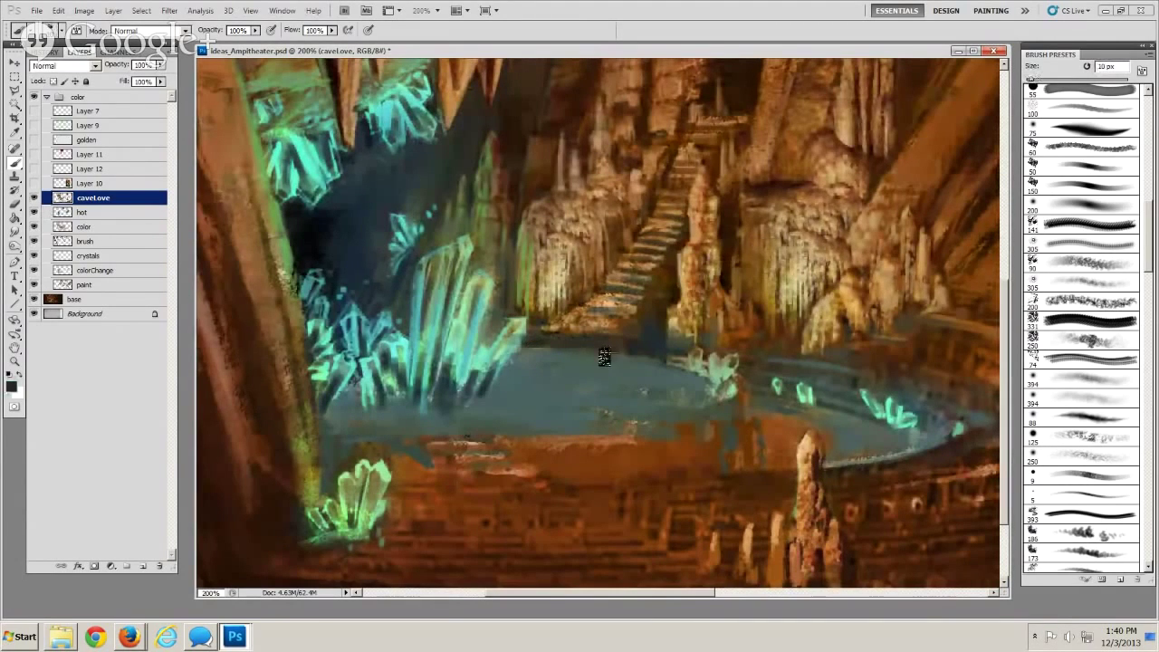
# Define the lowest stair edge with a dark band between the stairs and the pool, using a 10 to 25 px brush
pyautogui.click(15, 205)
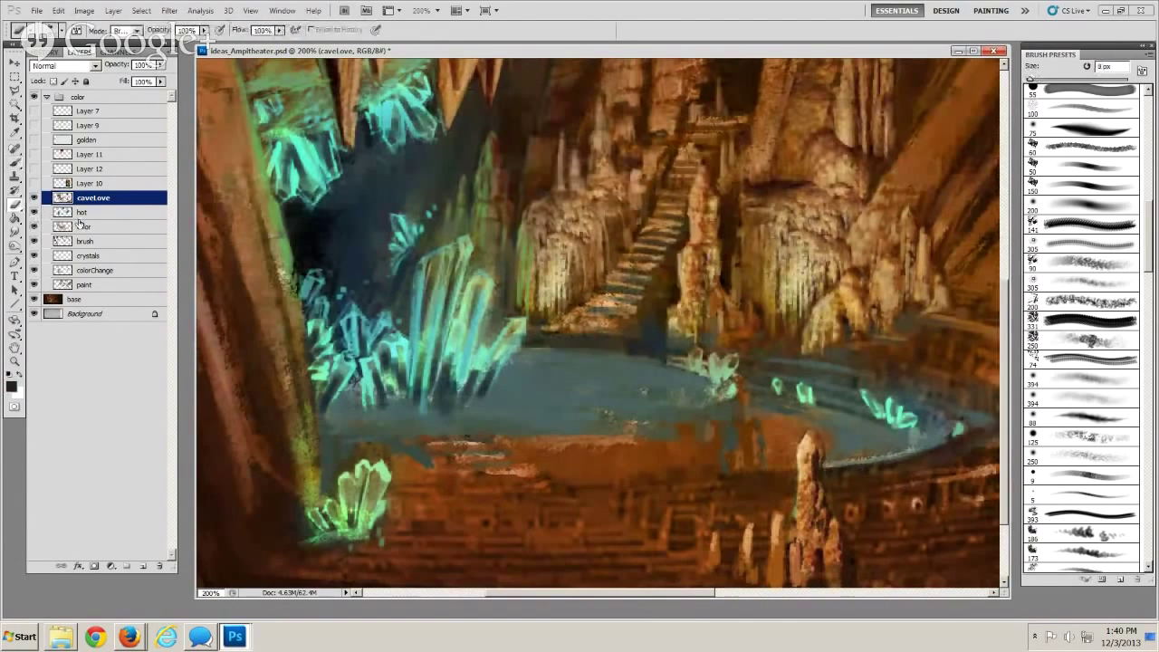
pyautogui.click(14, 163)
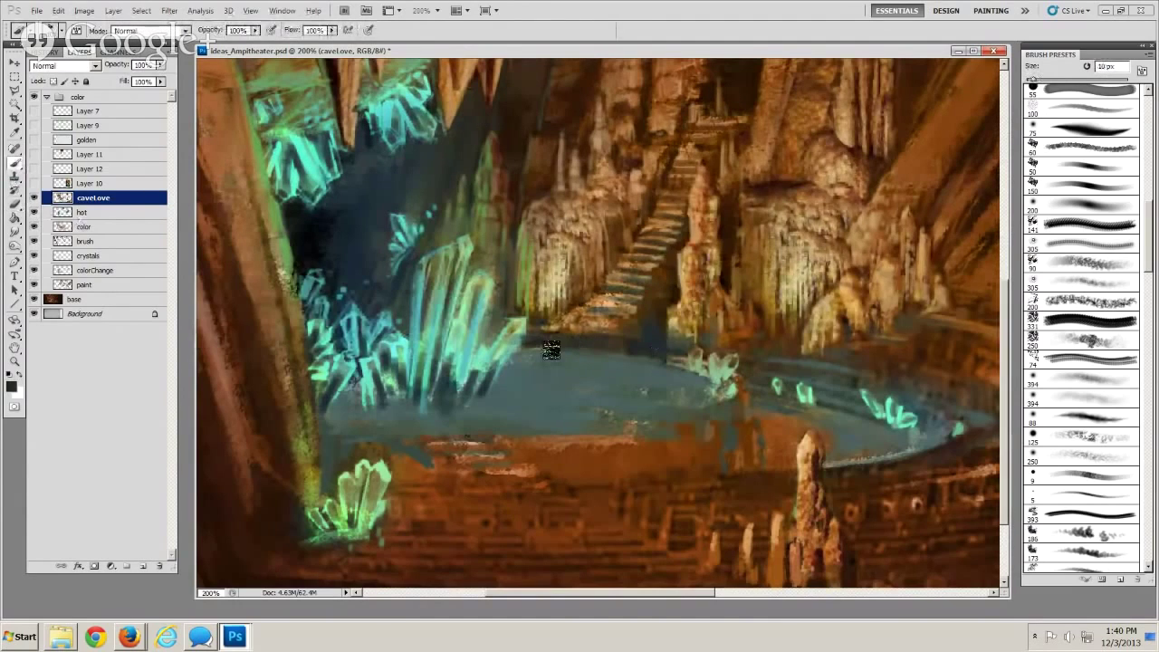
pyautogui.press(']')
pyautogui.press('[')
pyautogui.moveTo(623, 329)
pyautogui.mouseDown()
pyautogui.moveTo(557, 327)
pyautogui.moveTo(573, 342)
pyautogui.moveTo(593, 338)
pyautogui.moveTo(557, 330)
pyautogui.mouseUp()
pyautogui.press(']')
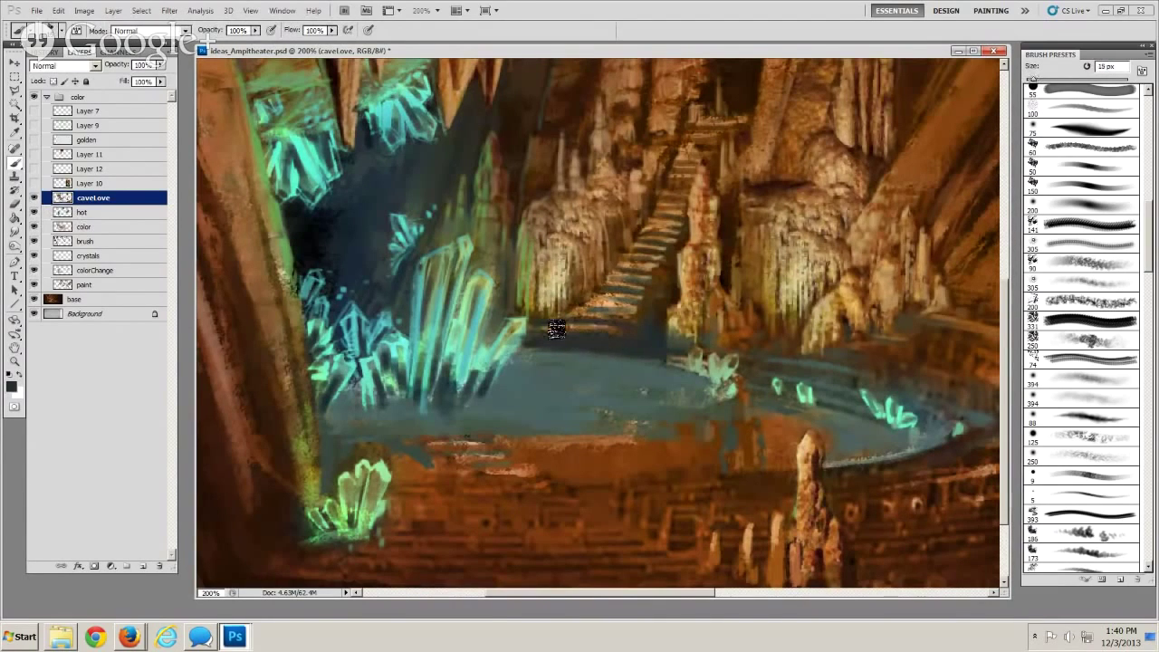
pyautogui.press(']')
pyautogui.press(']')
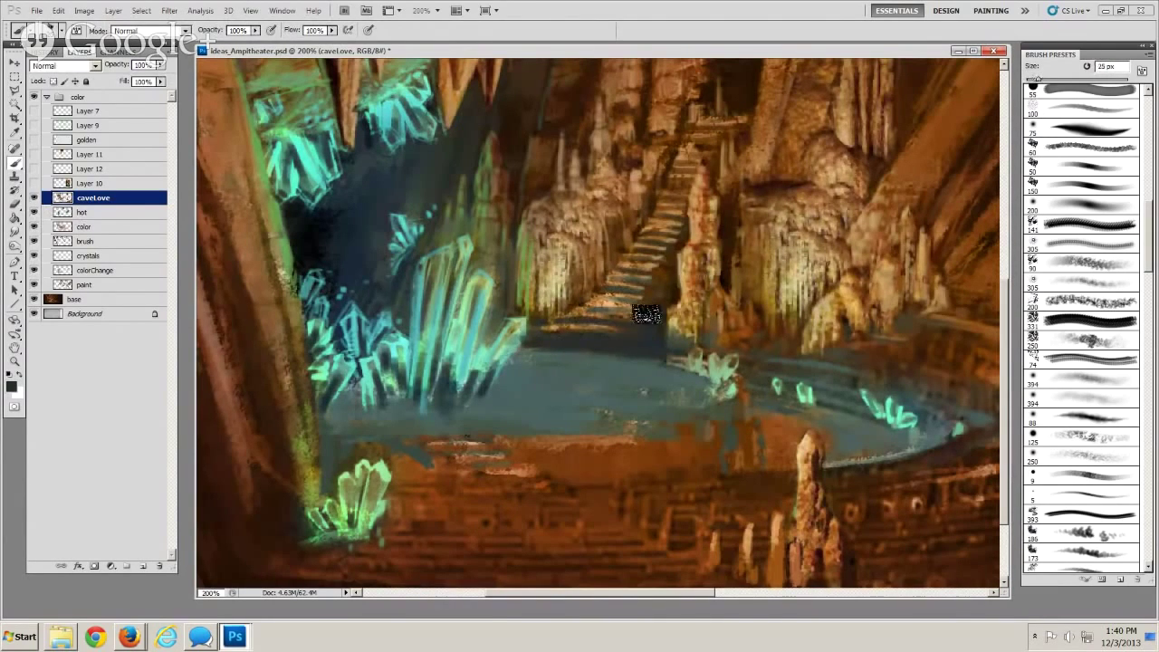
# Sample a brown from the lowest stair and paint a thin step line across the dark band above the pool at 7 px
pyautogui.press('[')
pyautogui.press('[')
pyautogui.press('[')
pyautogui.press('[')
pyautogui.press('[')
pyautogui.press('[')
pyautogui.press('[')
pyautogui.press('[')
pyautogui.press('[')
pyautogui.keyDown('alt'); pyautogui.click(615, 337); pyautogui.keyUp('alt')
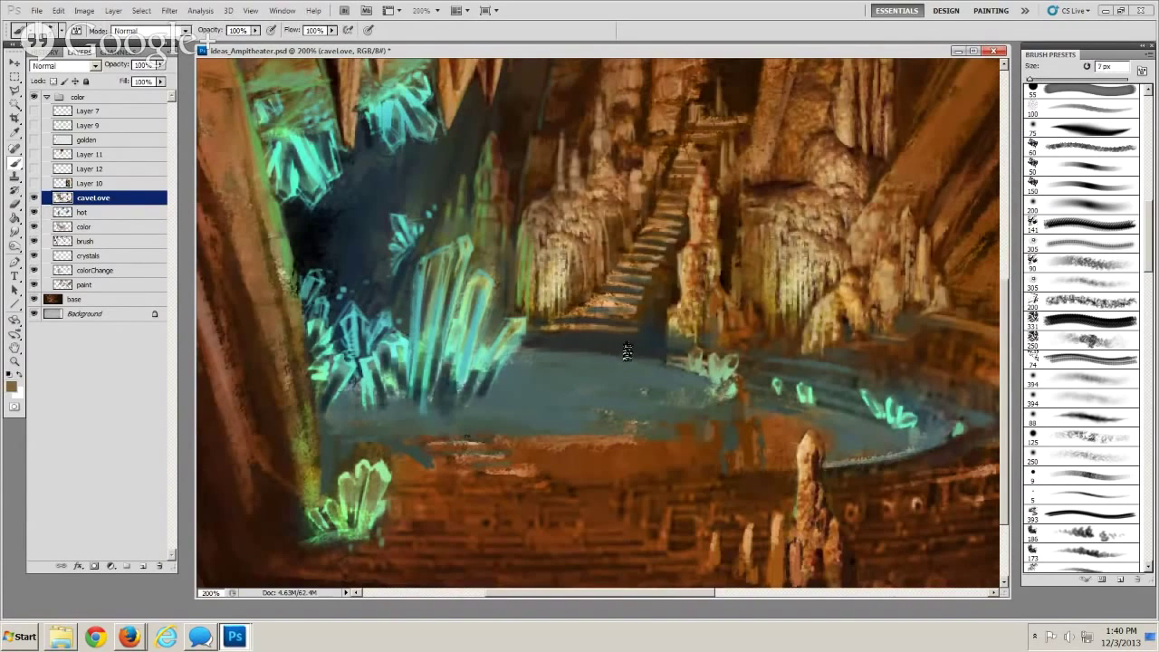
pyautogui.moveTo(637, 352); pyautogui.dragTo(528, 348)
# Sample an olive tone from the rock beside the stairs and paint it down the rock's foot with a small brush
pyautogui.keyDown('alt'); pyautogui.click(623, 353); pyautogui.keyUp('alt')
pyautogui.press(']')
pyautogui.press(']')
pyautogui.press(']')
pyautogui.press(']')
pyautogui.press('[')
pyautogui.keyDown('alt'); pyautogui.click(539, 303); pyautogui.keyUp('alt')
pyautogui.press('[')
pyautogui.press('[')
pyautogui.press('[')
pyautogui.press('[')
pyautogui.moveTo(542, 304); pyautogui.dragTo(539, 321)
pyautogui.press(']')
pyautogui.press(']')
pyautogui.press(']')
pyautogui.press(']')
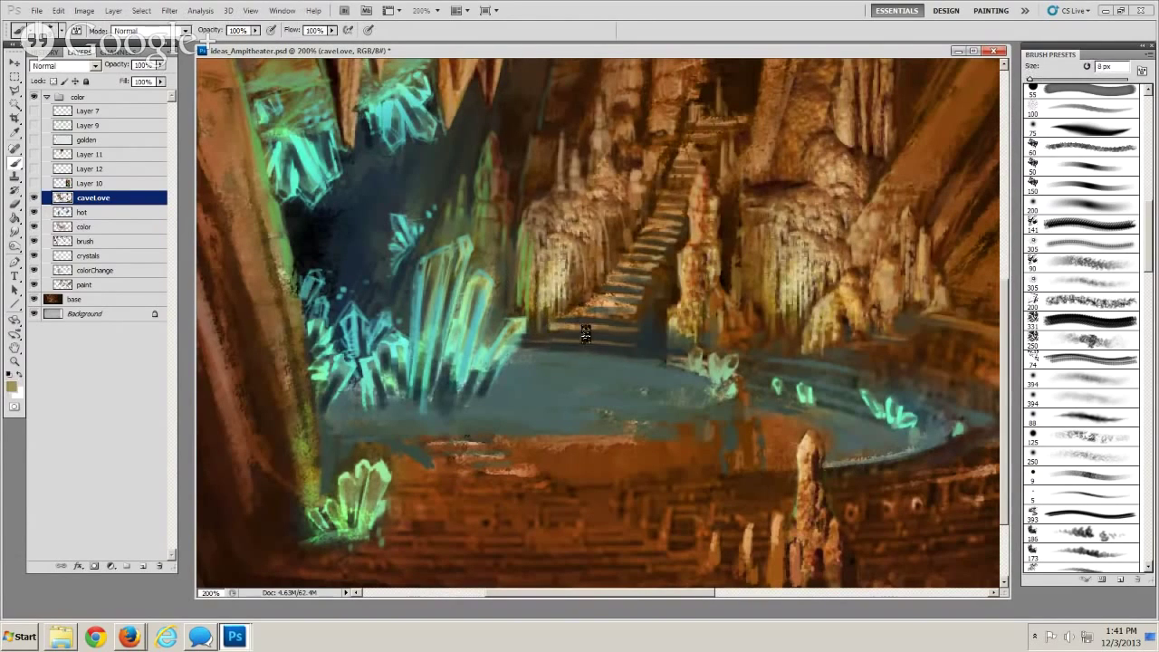
# Sample warm tones from the rock formation beside the stairs and paint the lowest steps above the pool at 9 px
pyautogui.keyDown('alt'); pyautogui.click(556, 273); pyautogui.keyUp('alt')
pyautogui.press('[')
pyautogui.press(']')
pyautogui.press(']')
pyautogui.keyDown('alt'); pyautogui.click(578, 271); pyautogui.keyUp('alt')
pyautogui.moveTo(615, 342)
pyautogui.mouseDown()
pyautogui.moveTo(629, 350)
pyautogui.moveTo(620, 349)
pyautogui.mouseUp()
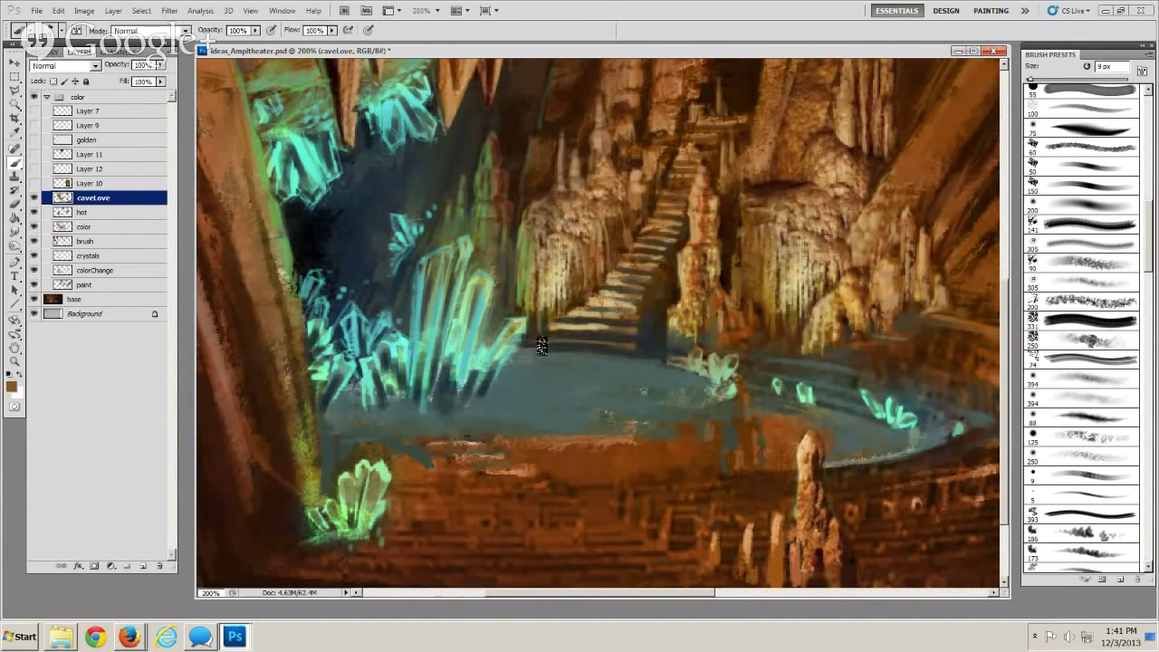
pyautogui.press('[')
pyautogui.press('[')
pyautogui.moveTo(541, 412); pyautogui.dragTo(617, 431)
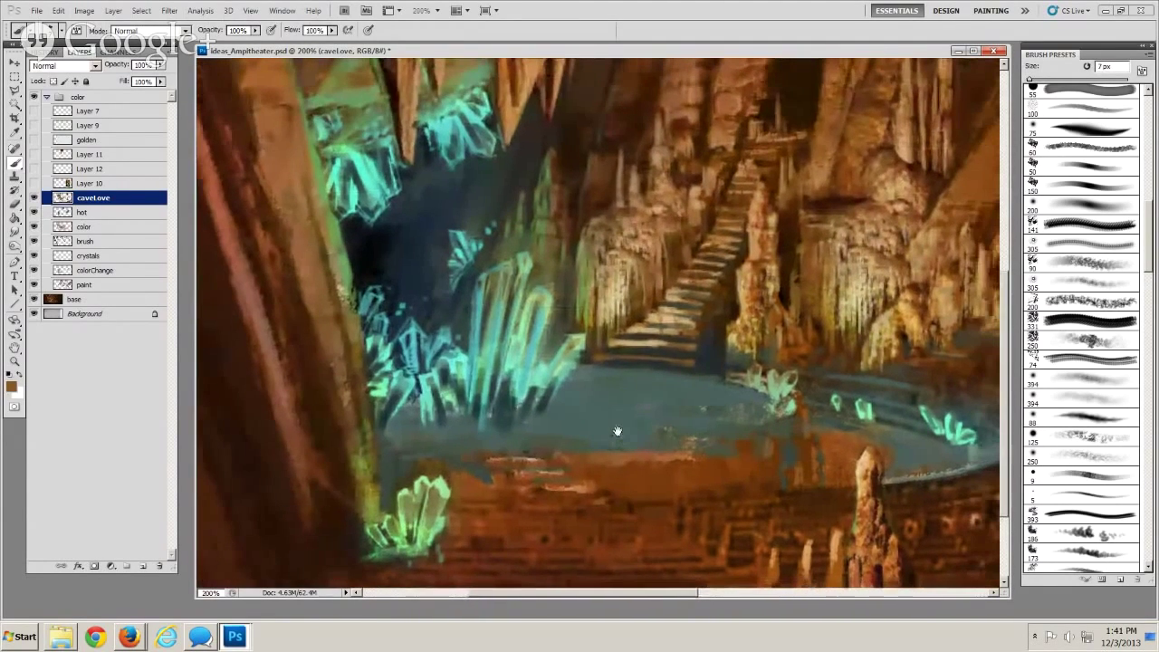
pyautogui.keyDown('alt'); pyautogui.click(580, 368); pyautogui.keyUp('alt')
pyautogui.press('[')
pyautogui.press('[')
pyautogui.moveTo(591, 398)
pyautogui.mouseDown()
pyautogui.moveTo(517, 389)
pyautogui.moveTo(498, 446)
pyautogui.mouseUp()
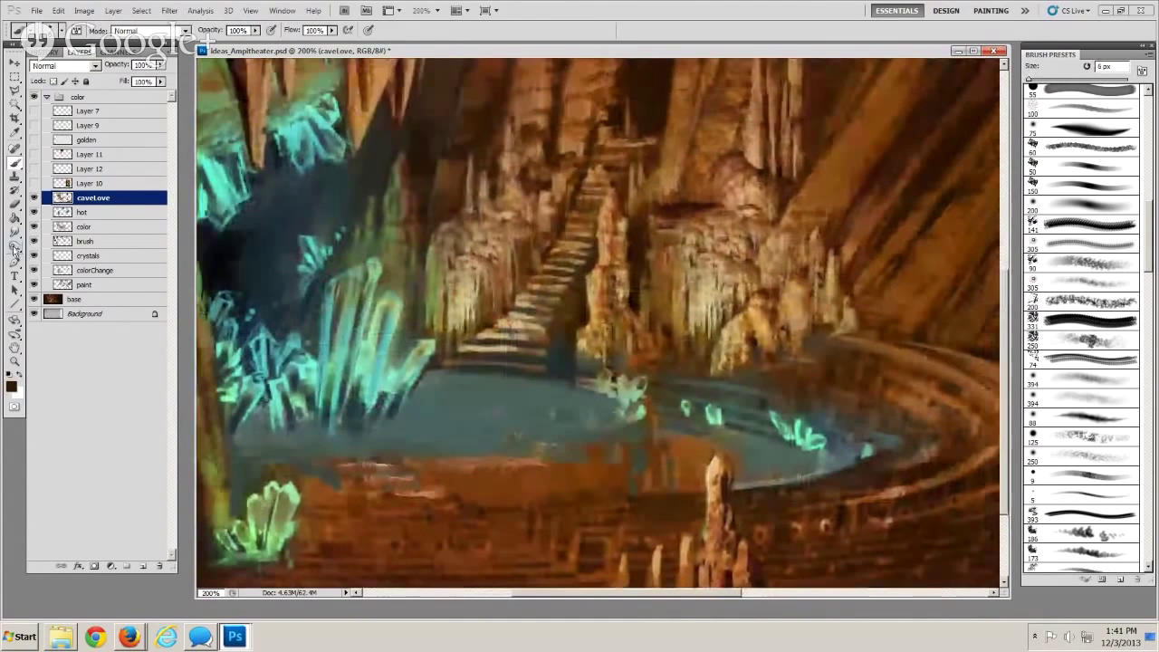
pyautogui.press('o')
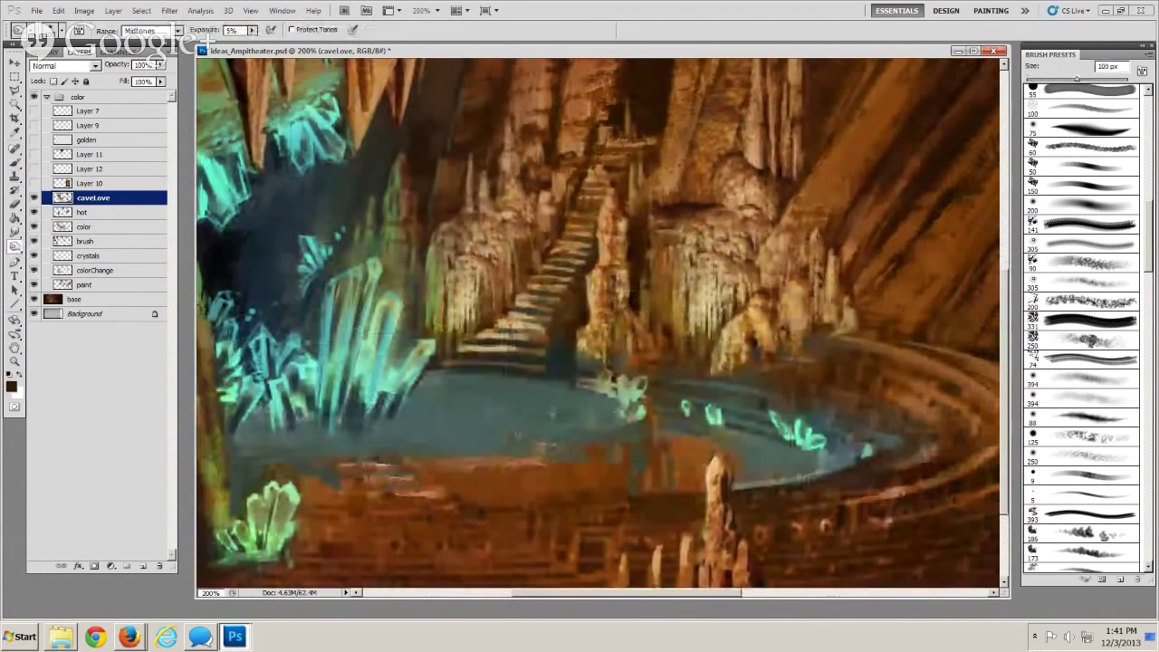
pyautogui.click(14, 165)
# Sample the dark tone at the foot of the stairs, shade the lower stairs with a 125 px brush, and compare before and after
pyautogui.press('[')
pyautogui.press('[')
pyautogui.keyDown('alt'); pyautogui.click(562, 364); pyautogui.keyUp('alt')
pyautogui.press(']')
pyautogui.press(']')
pyautogui.press(']')
pyautogui.moveTo(534, 312); pyautogui.dragTo(496, 337)
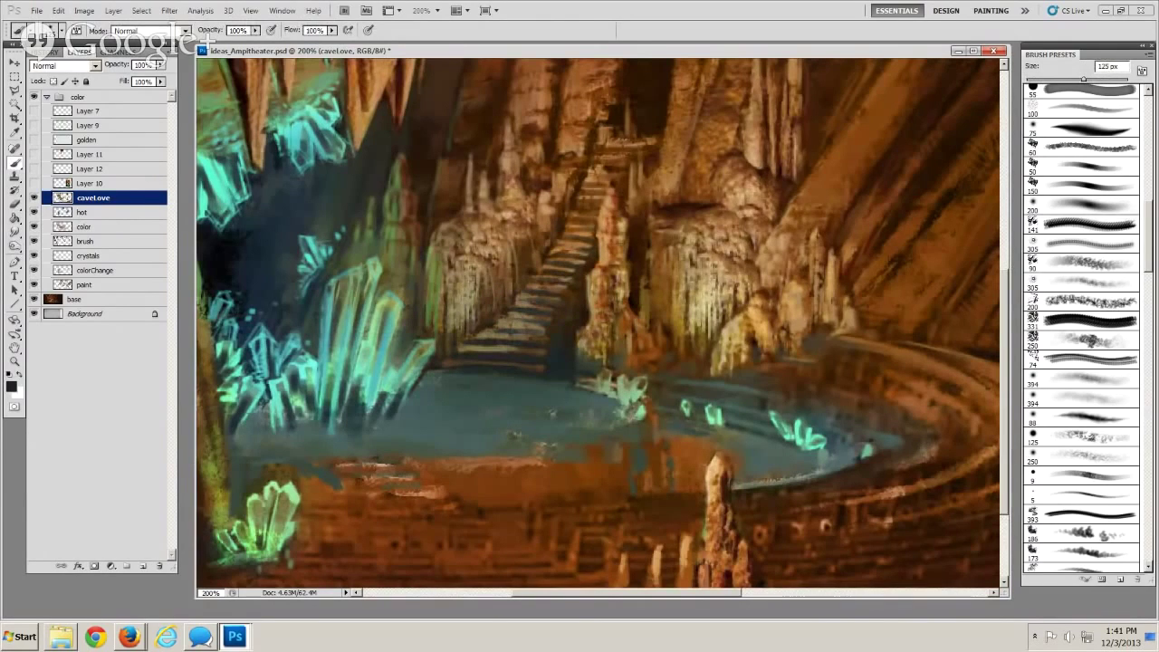
pyautogui.moveTo(476, 433); pyautogui.dragTo(438, 420)
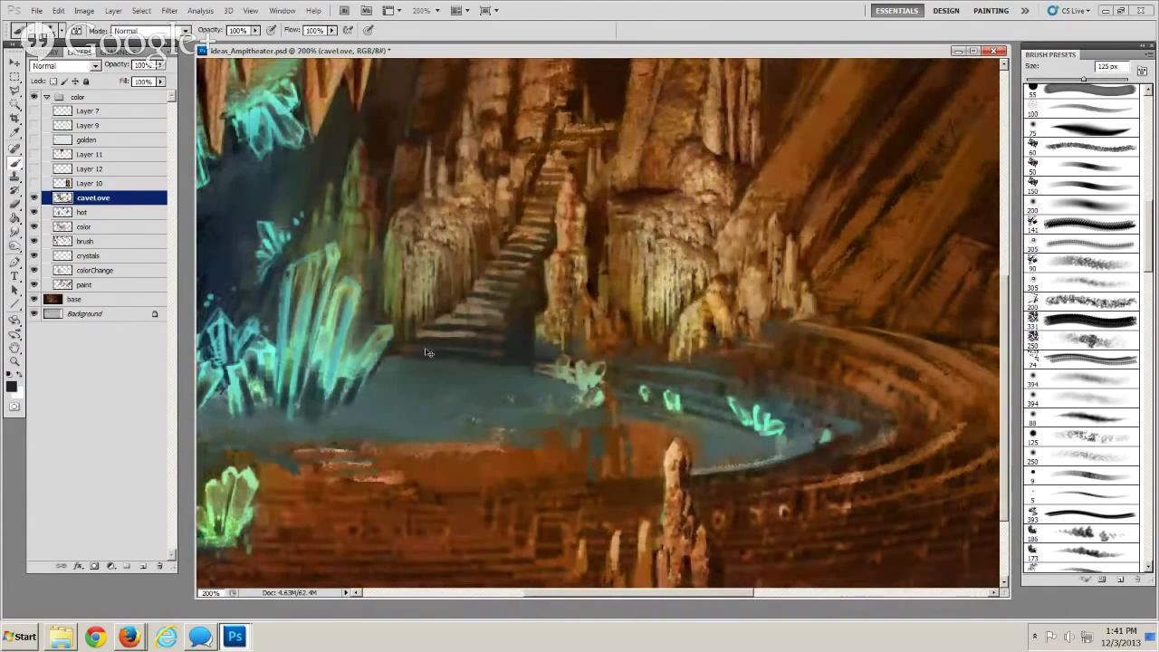
pyautogui.hotkey('ctrl', 'z')
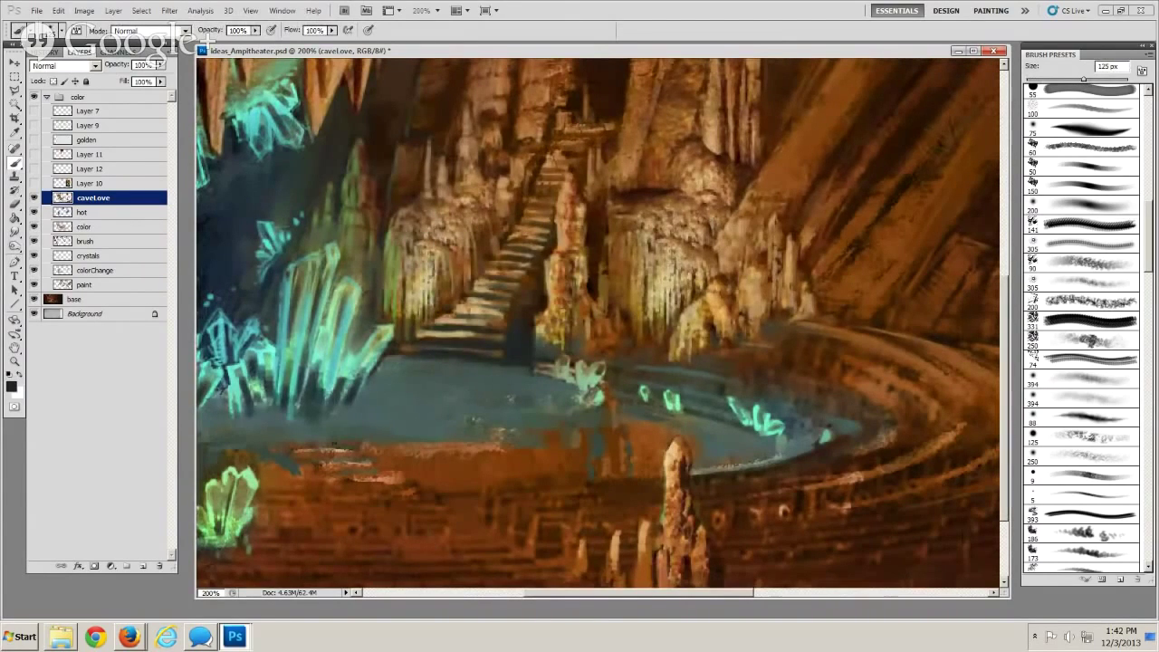
pyautogui.hotkey('ctrl', 'z')
pyautogui.moveTo(431, 436); pyautogui.dragTo(404, 467)
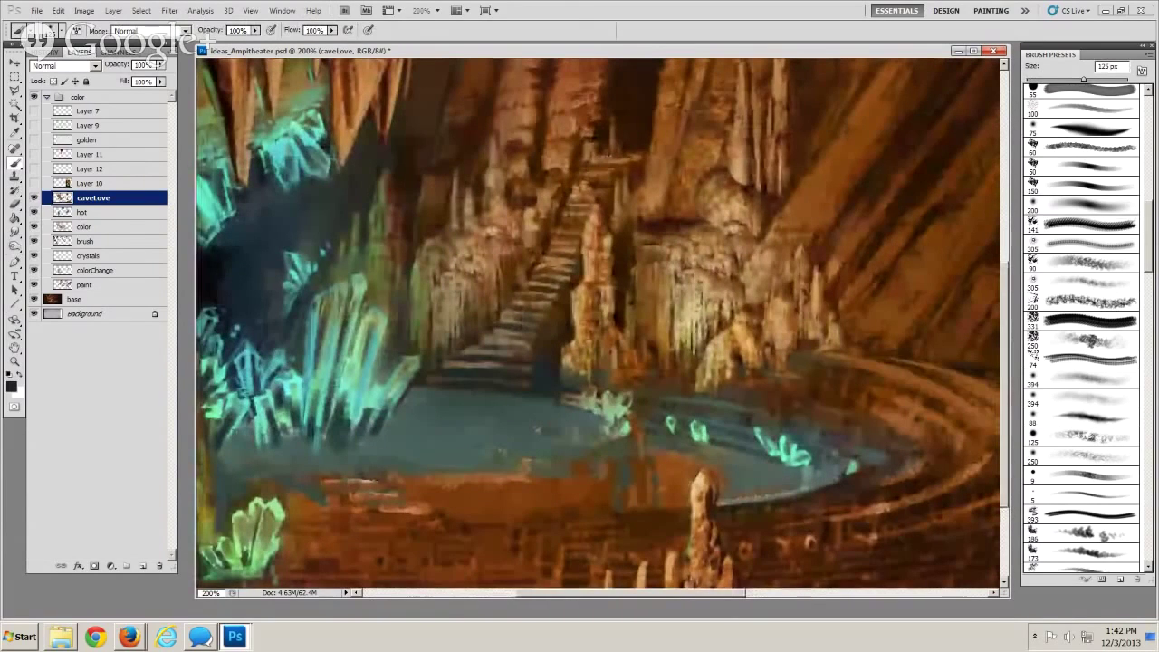
# Switch to a textured brush preset, sample a dark brown beside the stalagmite by the stairs, and reduce the brush to 80 px
pyautogui.click(1090, 186)
pyautogui.keyDown('alt'); pyautogui.click(605, 350); pyautogui.keyUp('alt')
pyautogui.press('[')
pyautogui.press('[')
pyautogui.press('[')
pyautogui.keyDown('alt'); pyautogui.click(618, 257); pyautogui.keyUp('alt')
pyautogui.press('[')
pyautogui.press('[')
pyautogui.press('[')
pyautogui.press('[')
pyautogui.press('[')
pyautogui.press('[')
pyautogui.press('[')
pyautogui.press('[')
pyautogui.press('[')
pyautogui.press('[')
pyautogui.press('[')
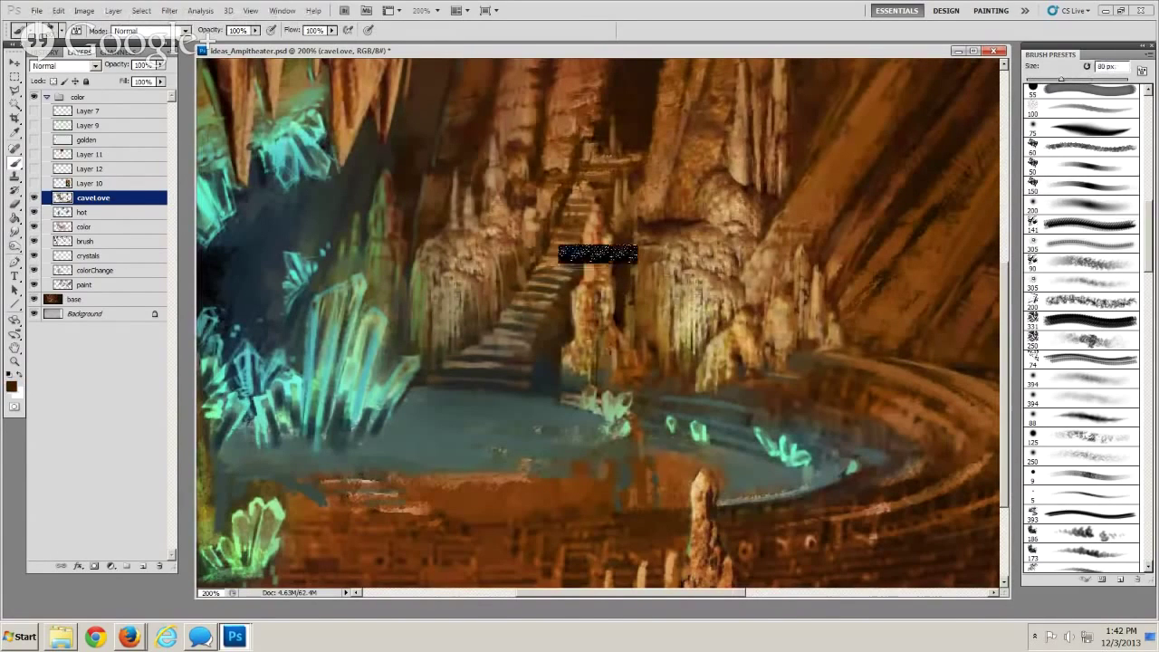
# Reduce the brush to 10 px and paint fine dark brown detail along the stalagmite beside the stairs
pyautogui.press('[')
pyautogui.press('[')
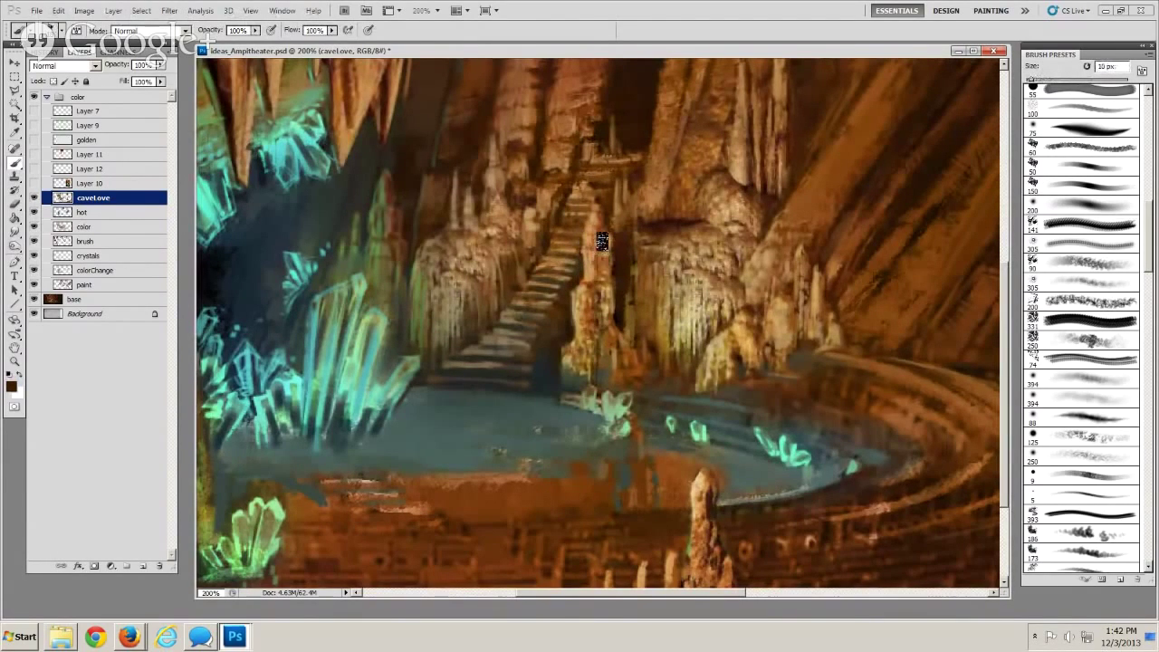
pyautogui.press('[')
pyautogui.press('[')
pyautogui.press('[')
pyautogui.press('[')
pyautogui.press('[')
pyautogui.press(']')
pyautogui.press(']')
pyautogui.press(']')
pyautogui.press(']')
pyautogui.press(']')
pyautogui.press(']')
pyautogui.press('[')
pyautogui.press('[')
pyautogui.press('[')
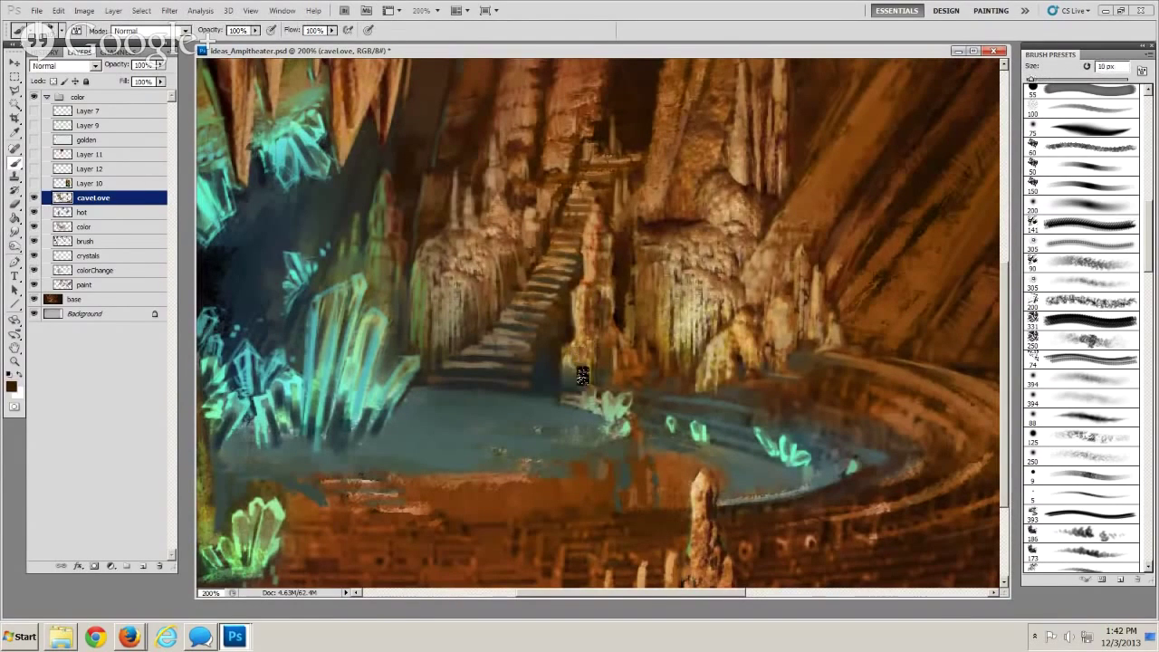
# Paint the foot of the central stalagmite where it meets the pool in dark brown, with brush sizes from 10 to 25 px
pyautogui.press(']')
pyautogui.press(']')
pyautogui.press(']')
pyautogui.press(']')
pyautogui.press(']')
pyautogui.press(']')
pyautogui.press('[')
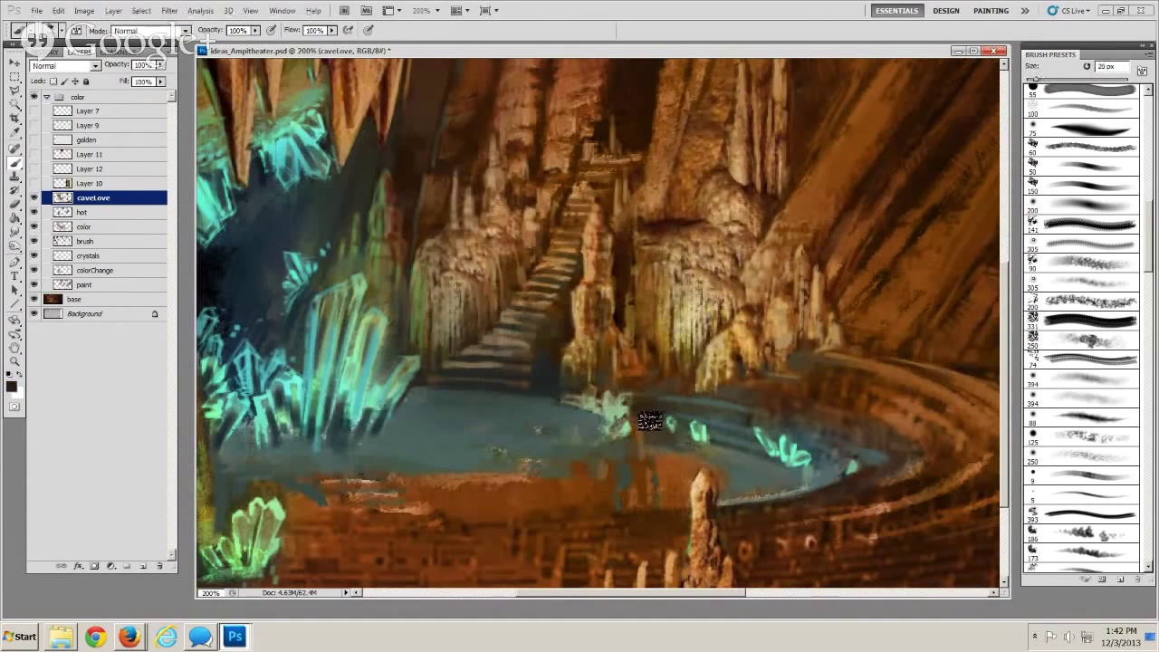
pyautogui.press('[')
pyautogui.press('[')
pyautogui.press('[')
# Refine the pool's far edge below the stairs in grey-teal with a fine brush, going down to 3 px
pyautogui.moveTo(690, 494); pyautogui.dragTo(752, 388)
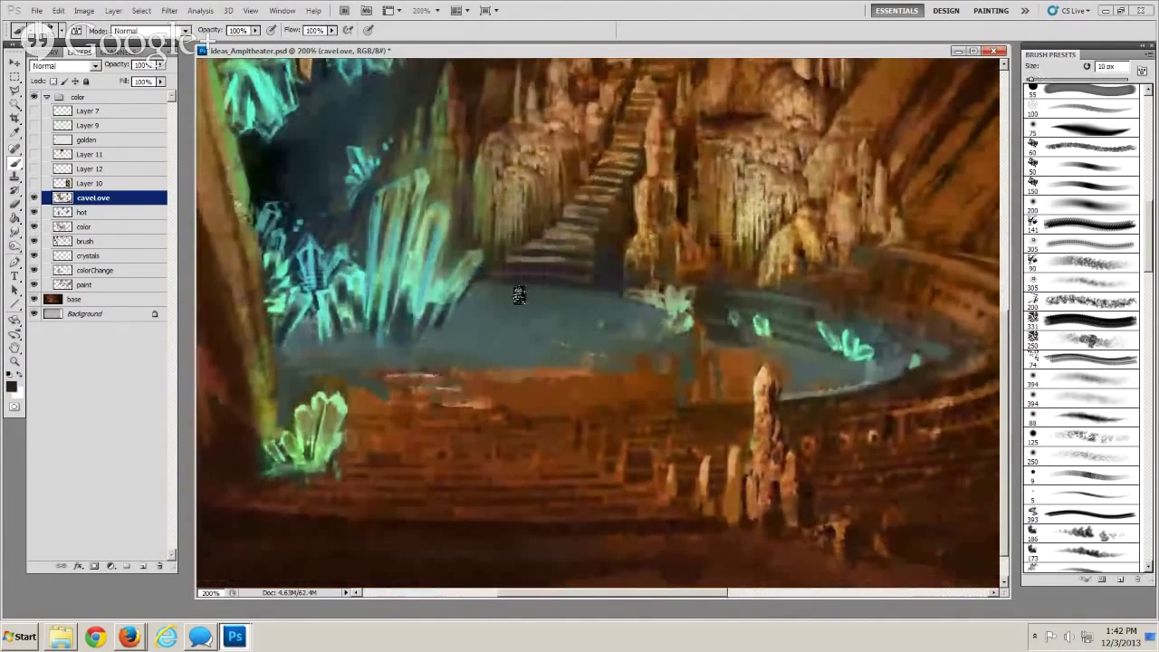
pyautogui.moveTo(570, 332); pyautogui.dragTo(540, 358)
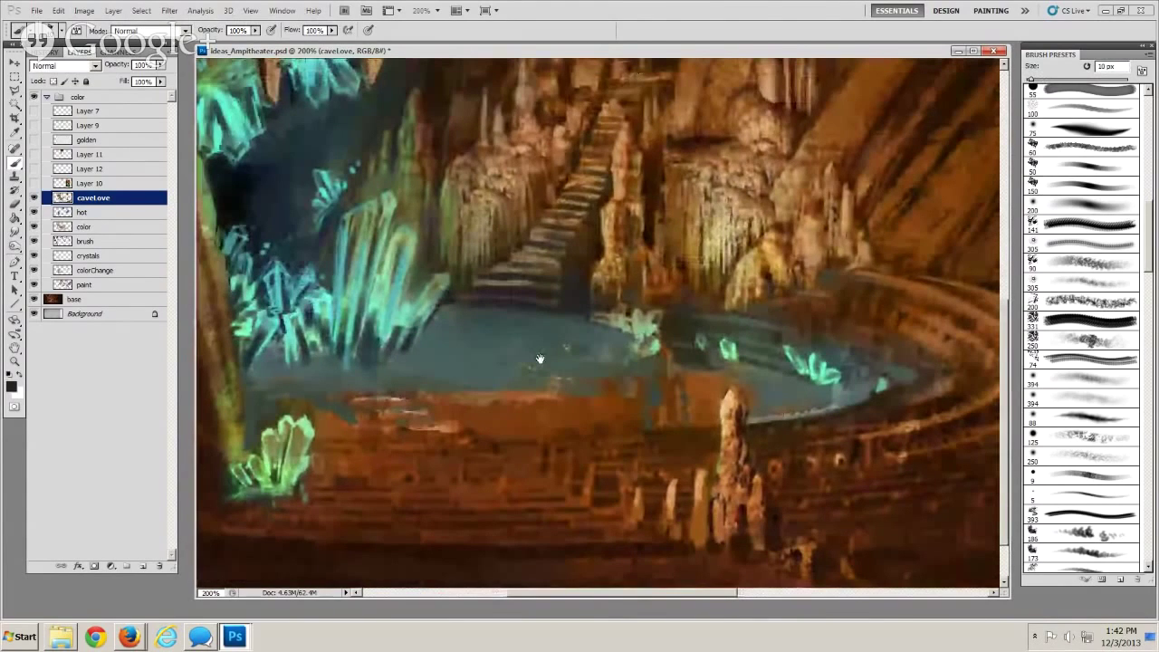
pyautogui.moveTo(539, 359); pyautogui.dragTo(471, 498)
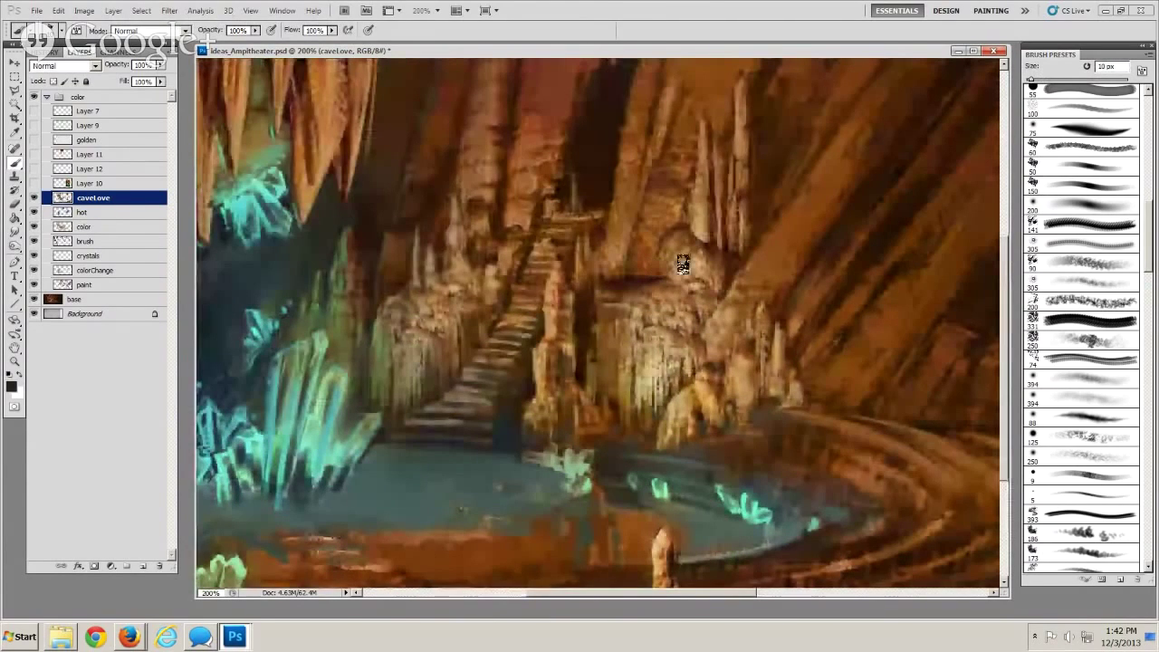
pyautogui.moveTo(454, 440); pyautogui.dragTo(468, 358)
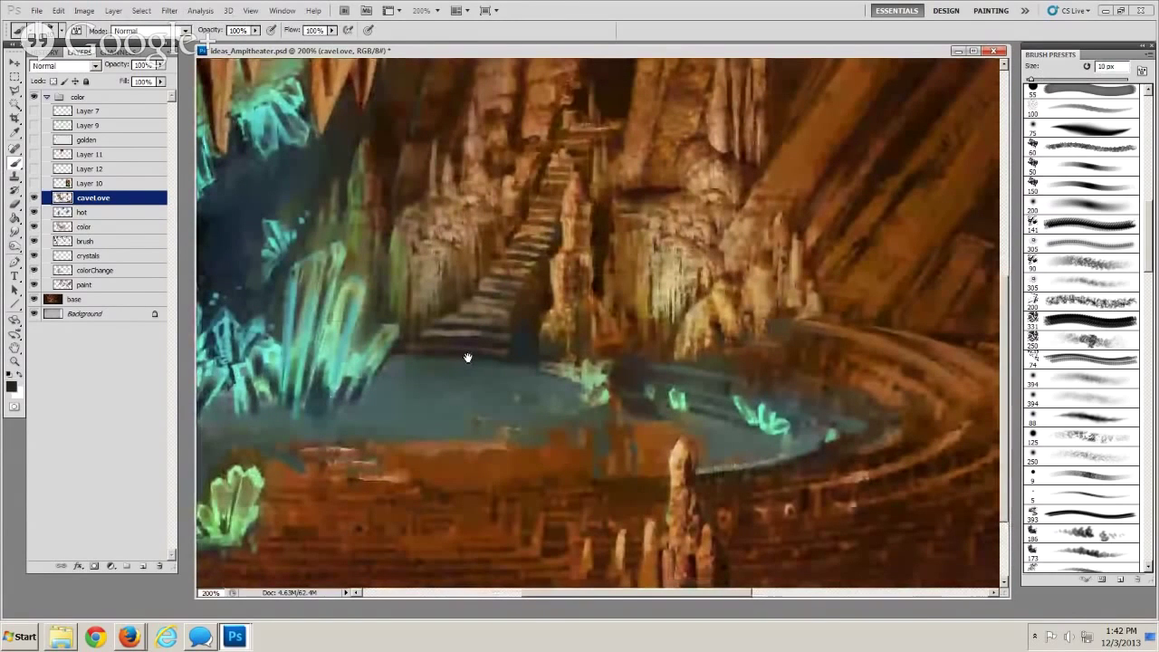
pyautogui.press('[')
pyautogui.press(']')
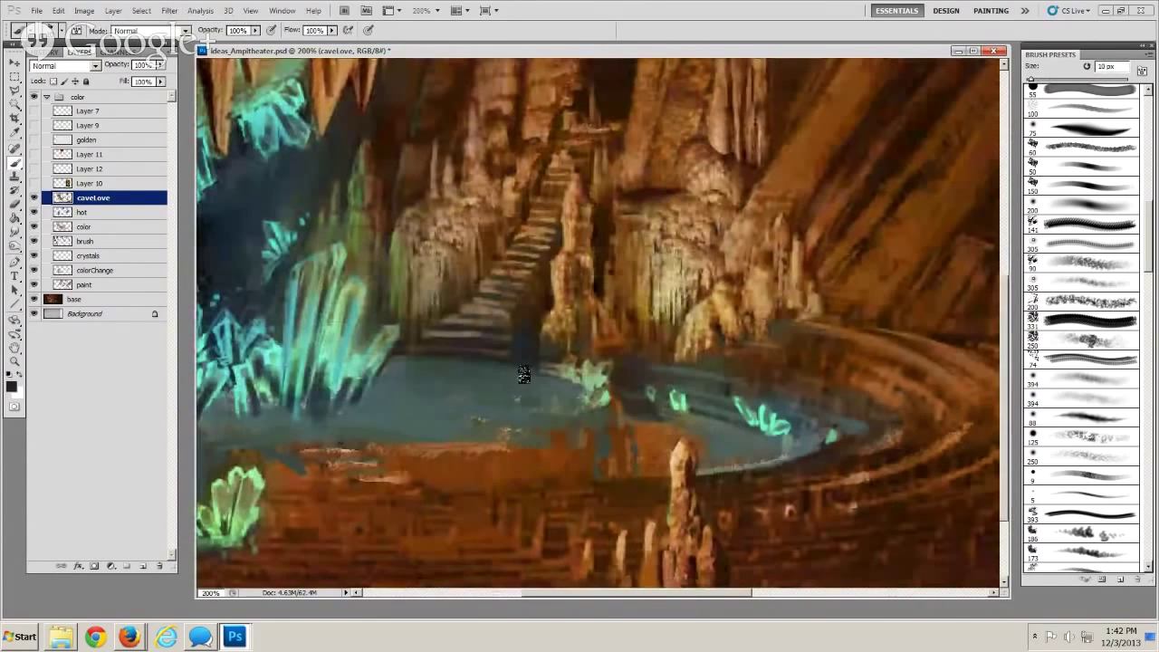
pyautogui.press('[')
pyautogui.press(']')
pyautogui.press(']')
pyautogui.press('[')
pyautogui.press('[')
pyautogui.press('[')
pyautogui.press('[')
pyautogui.press('[')
pyautogui.press('[')
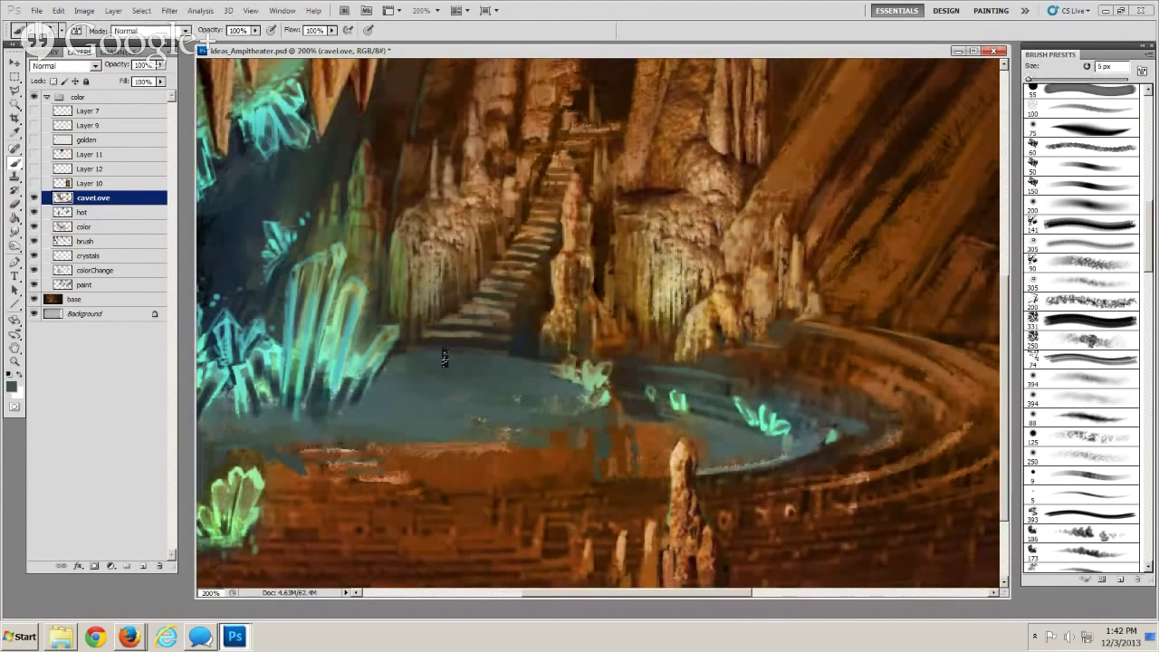
pyautogui.press('[')
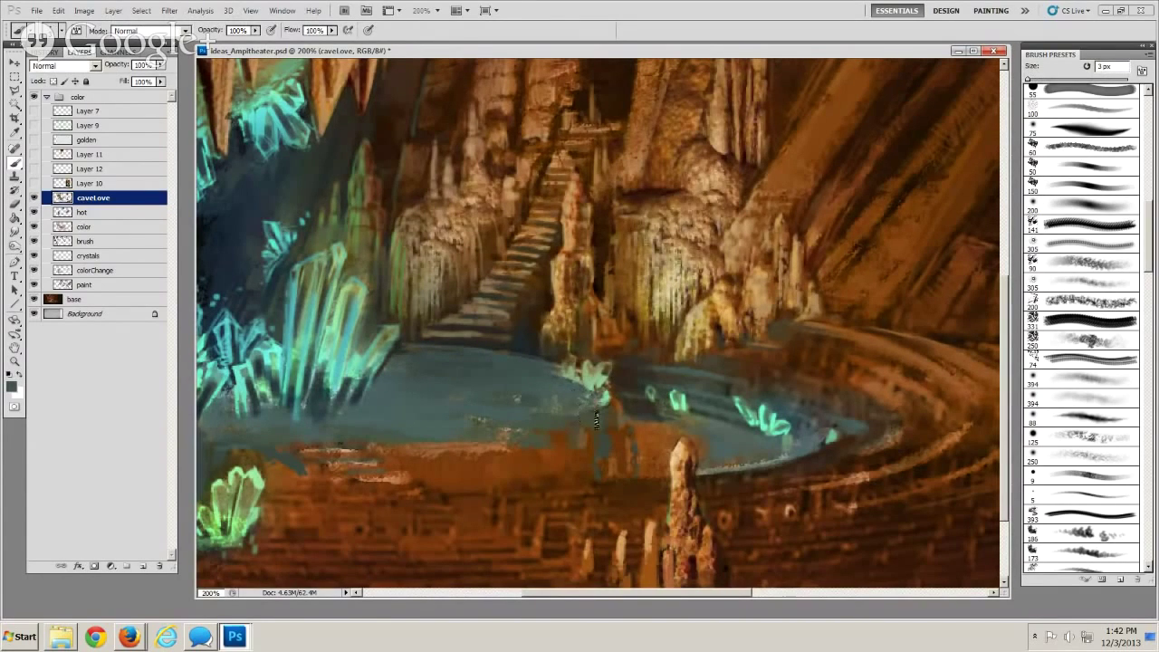
# Sample a dark teal beside the small crystals at the pool and paint a 10 px dark stroke beneath them
pyautogui.press(']')
pyautogui.press(']')
pyautogui.press(']')
pyautogui.press(']')
pyautogui.press(']')
pyautogui.press(']')
pyautogui.moveTo(466, 422)
pyautogui.mouseDown()
pyautogui.moveTo(613, 388)
pyautogui.moveTo(715, 399)
pyautogui.mouseUp()
pyautogui.keyDown('alt'); pyautogui.click(706, 368); pyautogui.keyUp('alt')
pyautogui.press(']')
pyautogui.moveTo(693, 356); pyautogui.dragTo(714, 370)
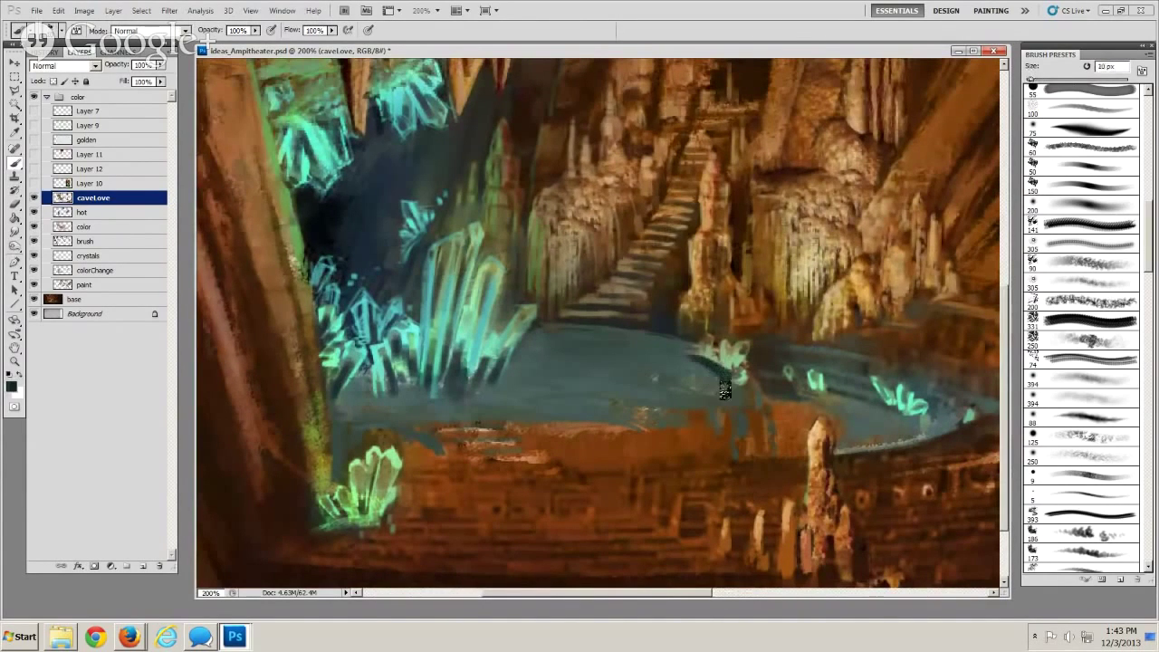
# Extend the dark stroke below the small crystals into curved ripples across the water, using a brush of about 7 px
pyautogui.press('[')
pyautogui.press('[')
pyautogui.press('[')
pyautogui.press('[')
pyautogui.press('[')
pyautogui.press('[')
pyautogui.press('[')
pyautogui.press(']')
pyautogui.press(']')
pyautogui.press(']')
pyautogui.press(']')
pyautogui.press('[')
pyautogui.press('[')
pyautogui.press(']')
pyautogui.press('[')
pyautogui.press('[')
pyautogui.press('[')
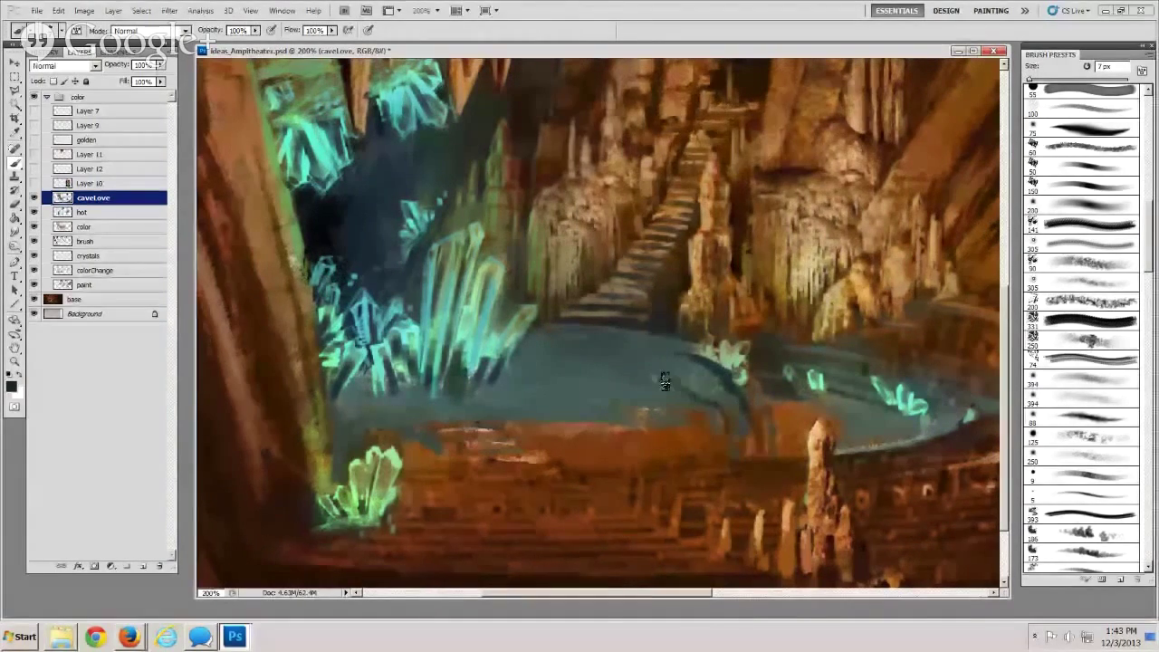
# Paint a thin dark line along the pool's far rim below the stairs with a 6 px brush
pyautogui.press(']')
pyautogui.moveTo(598, 335); pyautogui.dragTo(617, 338)
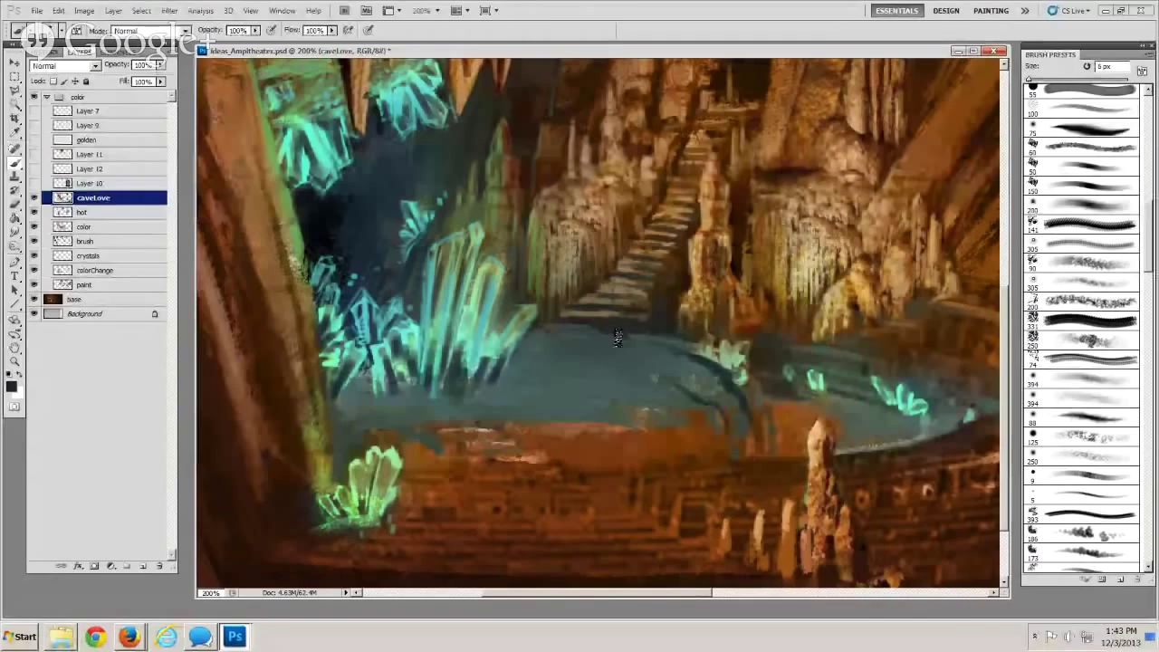
pyautogui.press(']')
pyautogui.press(']')
pyautogui.press(']')
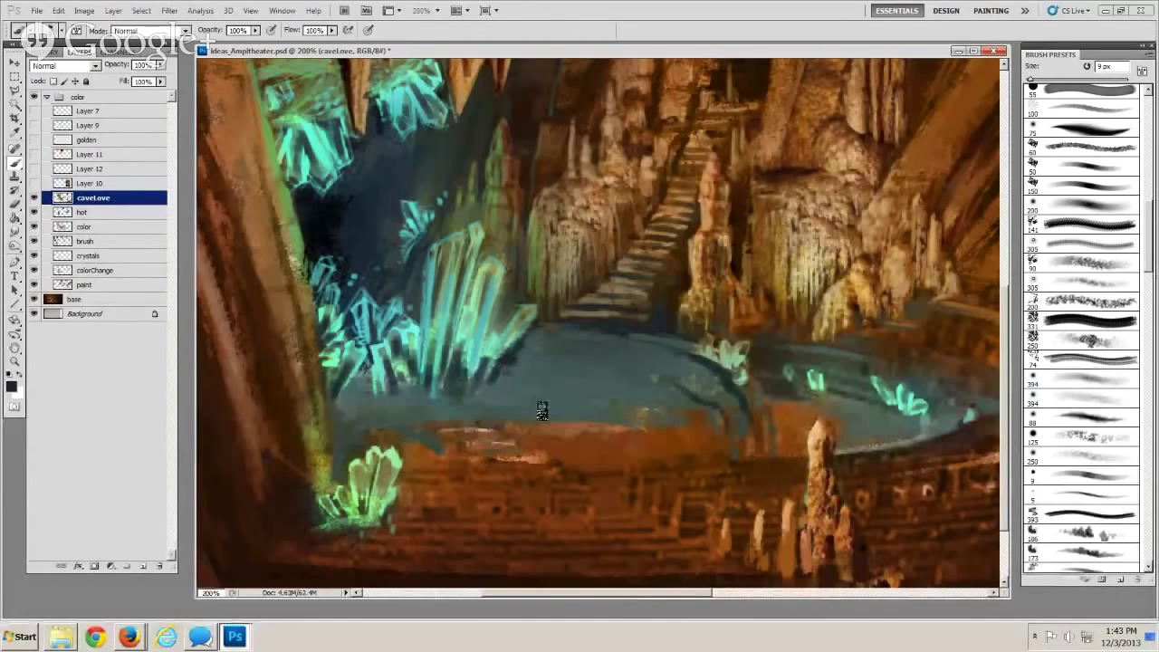
# Paint a dark shadow along the water at the base of the large crystal cluster with an 8 px brush
pyautogui.press('[')
pyautogui.press('[')
pyautogui.press(']')
pyautogui.press(']')
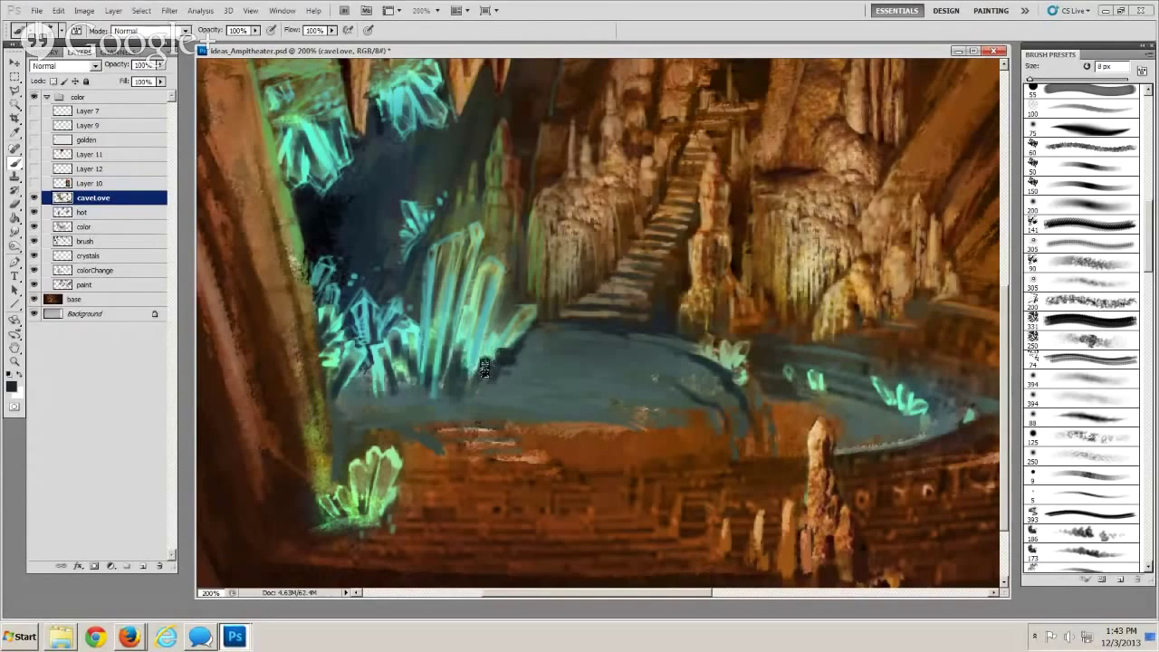
pyautogui.press('[')
pyautogui.press('[')
pyautogui.press('[')
pyautogui.press('[')
pyautogui.press('[')
# Paint a dark curved ripple in the water near the pool's front edge with a 9 px brush
pyautogui.press(']')
pyautogui.press(']')
pyautogui.press(']')
pyautogui.press(']')
pyautogui.press(']')
pyautogui.moveTo(592, 400); pyautogui.dragTo(637, 426)
pyautogui.press('[')
pyautogui.press('[')
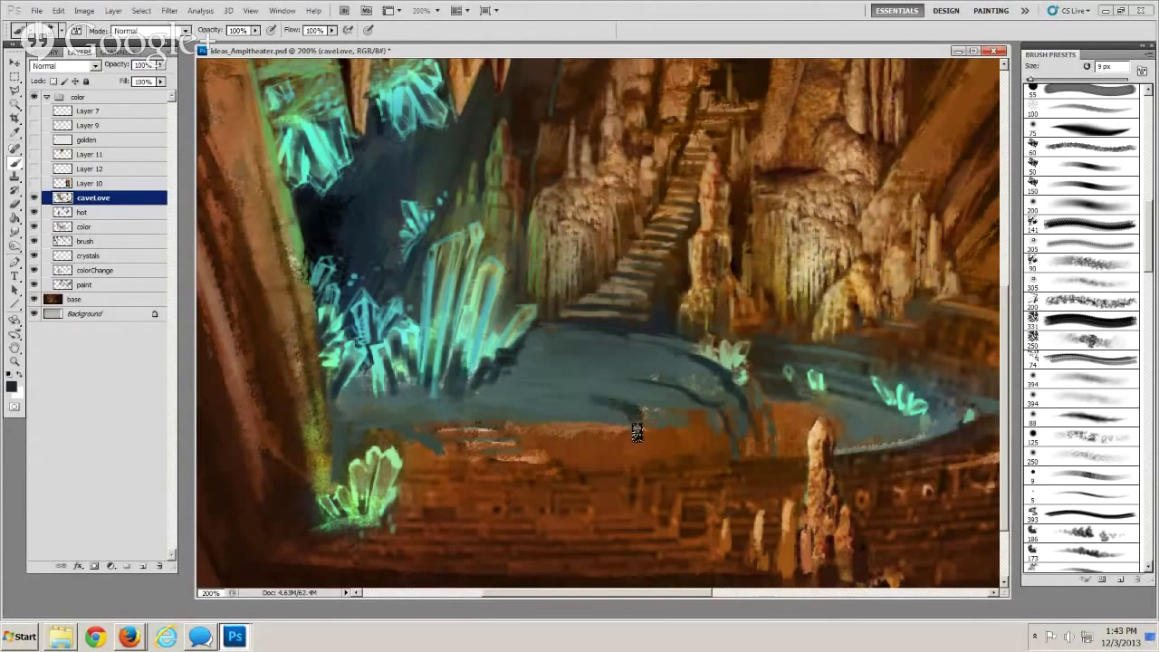
# Lengthen the front ripples with more thin dark strokes toward the orange bank, using a brush of about 7 px
pyautogui.press('[')
pyautogui.press('[')
pyautogui.press('[')
pyautogui.press(']')
pyautogui.press(']')
pyautogui.press(']')
pyautogui.press(']')
pyautogui.press('[')
pyautogui.press('[')
pyautogui.press('[')
pyautogui.press(']')
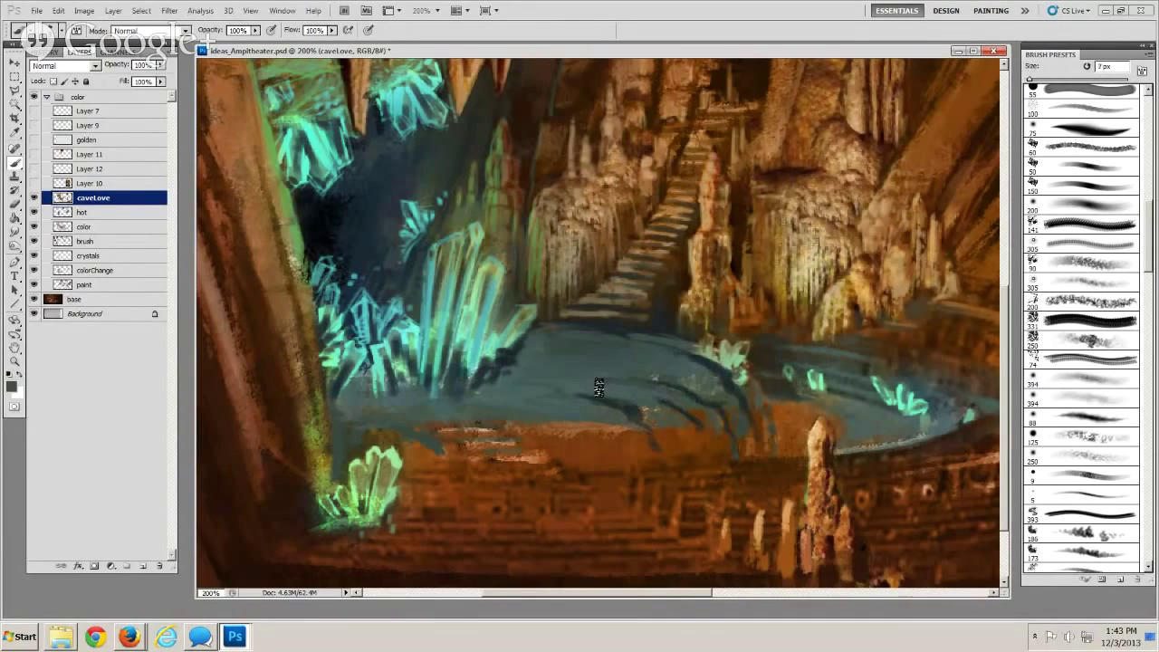
# Paint grey-teal water around the dark ripples and toward the large crystals with a 10 px brush
pyautogui.press('[')
pyautogui.press(']')
pyautogui.press(']')
pyautogui.press(']')
pyautogui.press(']')
pyautogui.press(']')
pyautogui.press(']')
pyautogui.press(']')
pyautogui.press('[')
pyautogui.press('[')
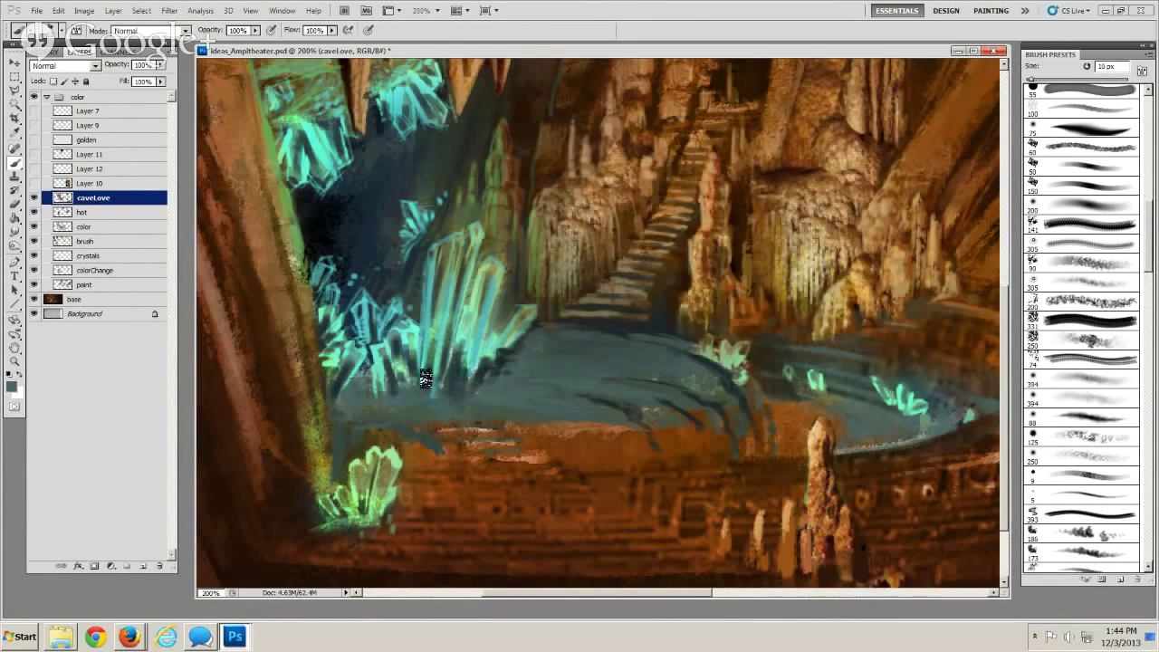
# Sample the water's teal and repaint the water under the tall crystals' lower tips with 7 to 20 px brushes
pyautogui.press('[')
pyautogui.press('[')
pyautogui.moveTo(421, 404)
pyautogui.mouseDown()
pyautogui.moveTo(426, 380)
pyautogui.moveTo(436, 410)
pyautogui.mouseUp()
pyautogui.press(']')
pyautogui.keyDown('alt'); pyautogui.click(434, 414); pyautogui.keyUp('alt')
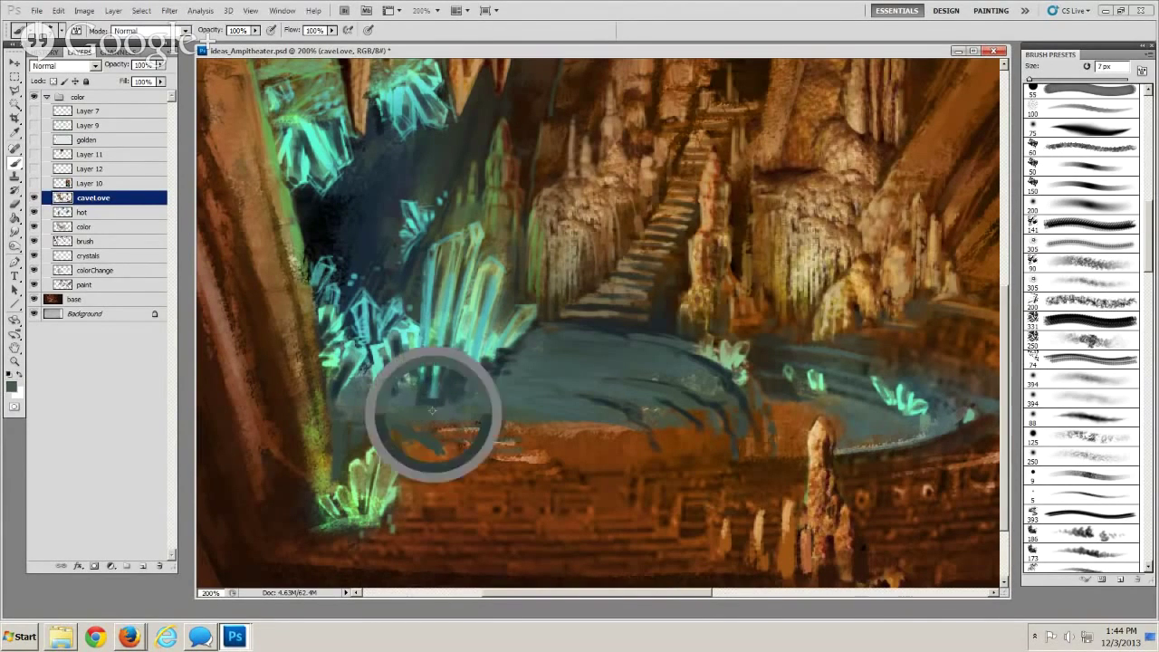
pyautogui.press(']')
pyautogui.press(']')
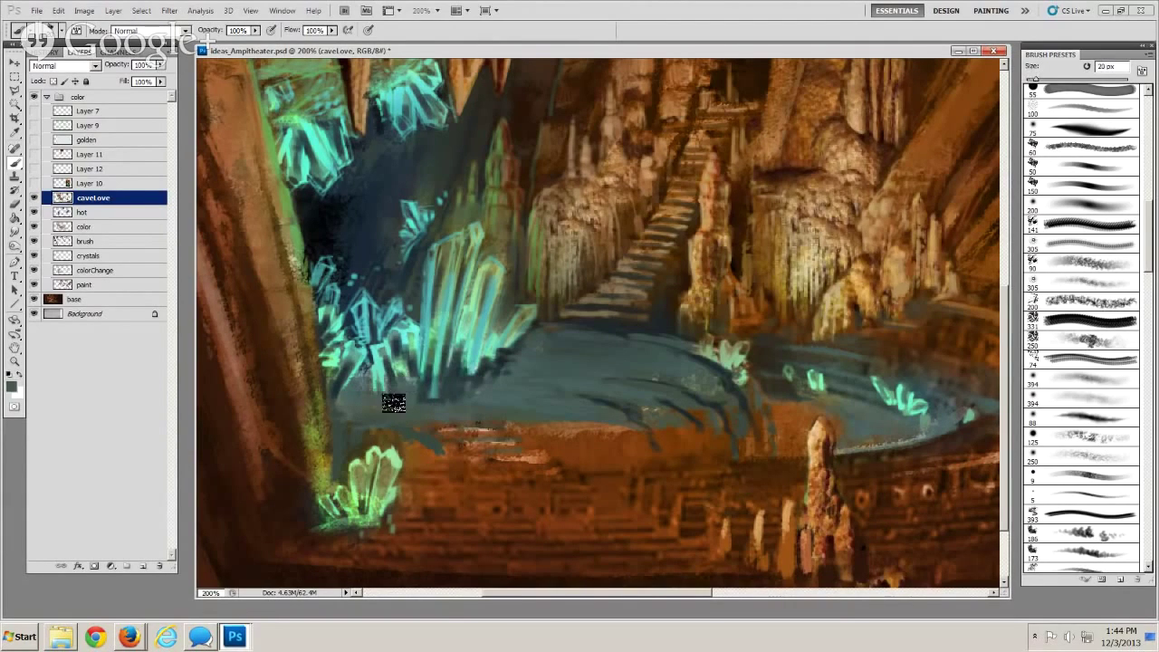
# Clean up the water around the tall crystals' lower ends with a 3 px brush
pyautogui.press('[')
pyautogui.press('[')
pyautogui.press('[')
pyautogui.press('[')
pyautogui.press('[')
pyautogui.press('[')
pyautogui.press('[')
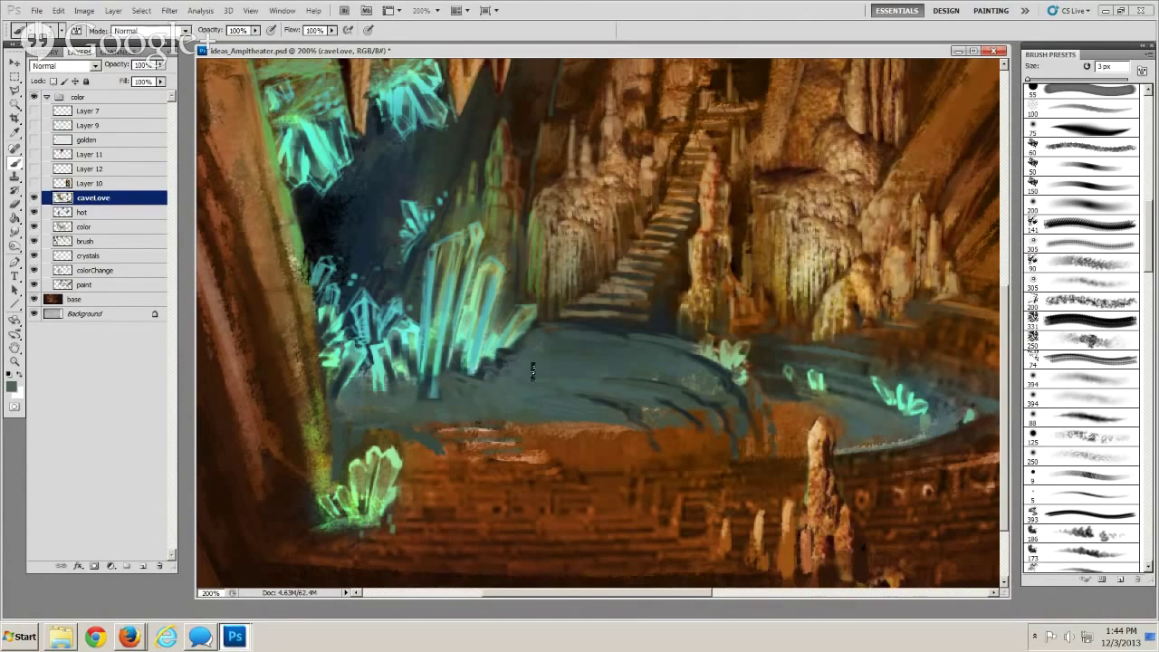
# Sharpen the tall crystal's lower tip with fine 3 px strokes, using colors sampled from the crystal and the adjacent water
pyautogui.keyDown('alt'); pyautogui.click(438, 367); pyautogui.keyUp('alt')
pyautogui.press(']')
pyautogui.press('[')
pyautogui.keyDown('alt'); pyautogui.click(449, 391); pyautogui.keyUp('alt')
pyautogui.press('[')
pyautogui.press('[')
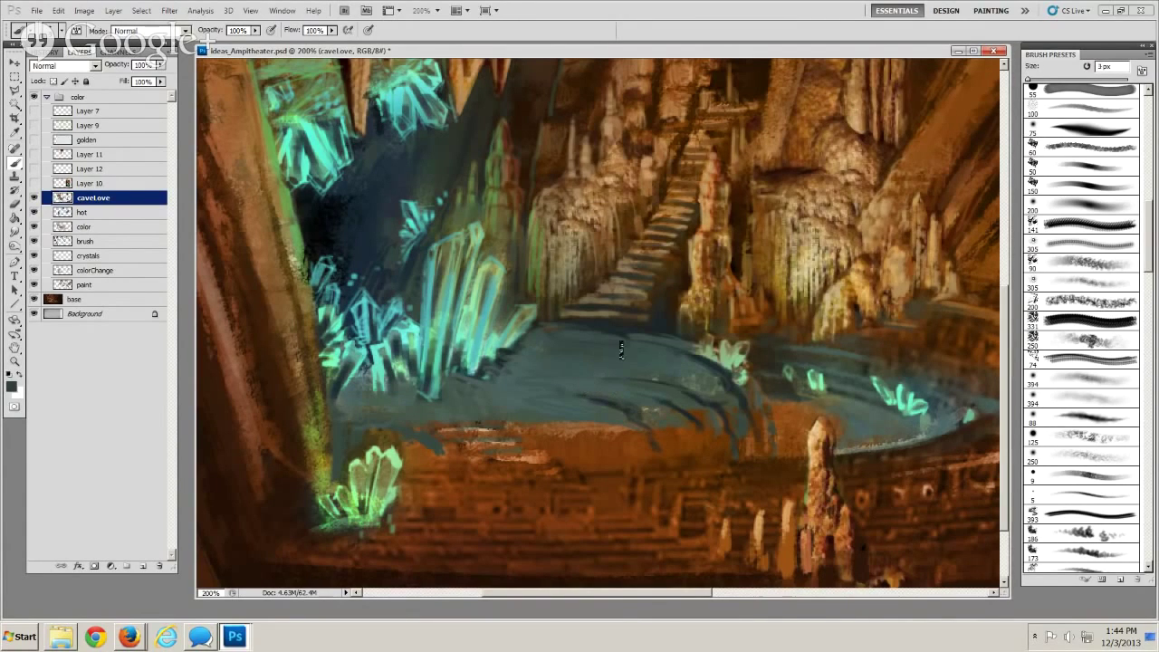
# Sample a dark blue-green from the cave behind the crystals and paint a 10 px shadow patch beneath the smaller cluster
pyautogui.press(']')
pyautogui.press(']')
pyautogui.press(']')
pyautogui.press(']')
pyautogui.press(']')
pyautogui.press('[')
pyautogui.press('[')
pyautogui.press(']')
pyautogui.press(']')
pyautogui.press(']')
pyautogui.keyDown('alt'); pyautogui.click(392, 383); pyautogui.keyUp('alt')
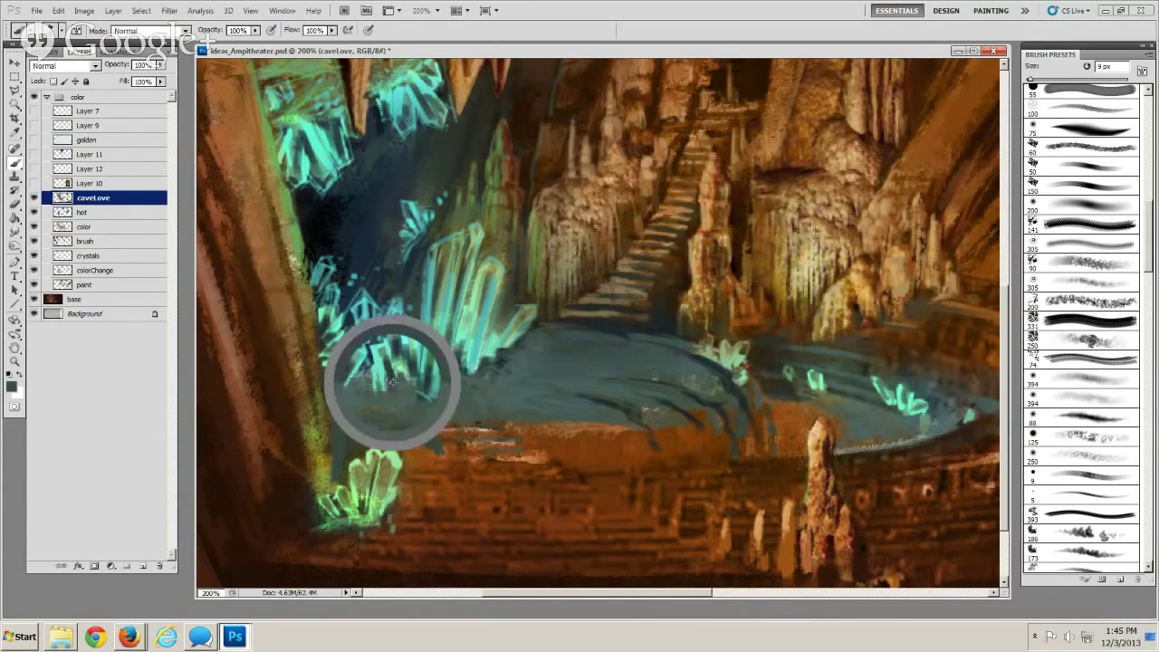
pyautogui.press(']')
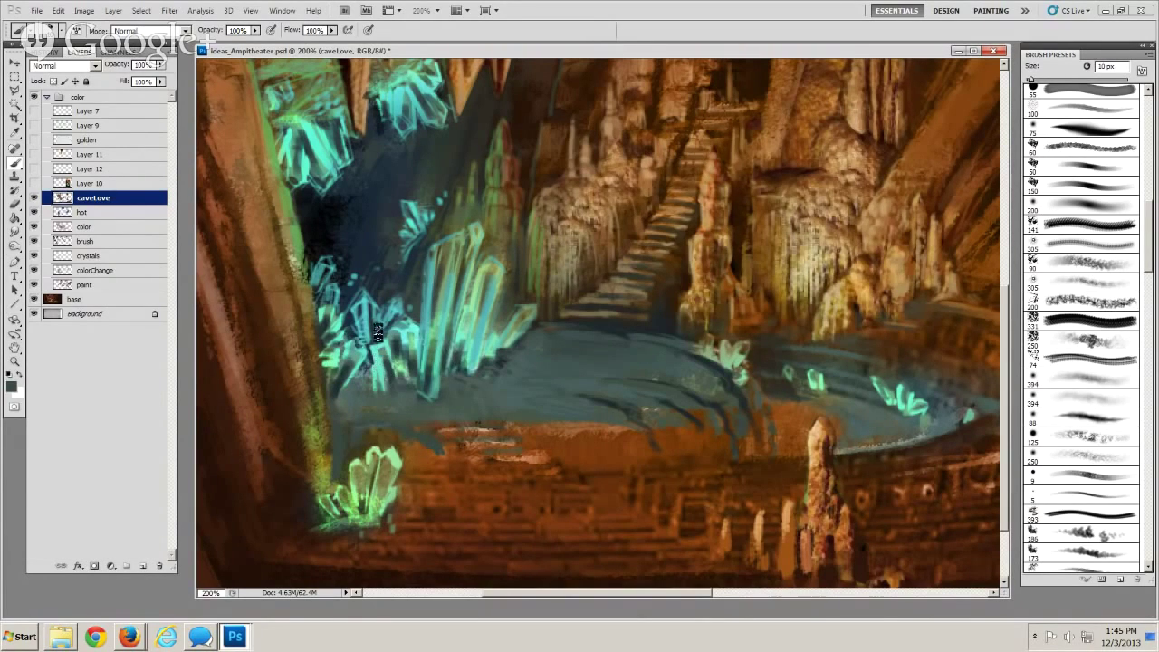
pyautogui.keyDown('alt'); pyautogui.click(371, 286); pyautogui.keyUp('alt')
pyautogui.moveTo(398, 385); pyautogui.dragTo(403, 386)
pyautogui.press('[')
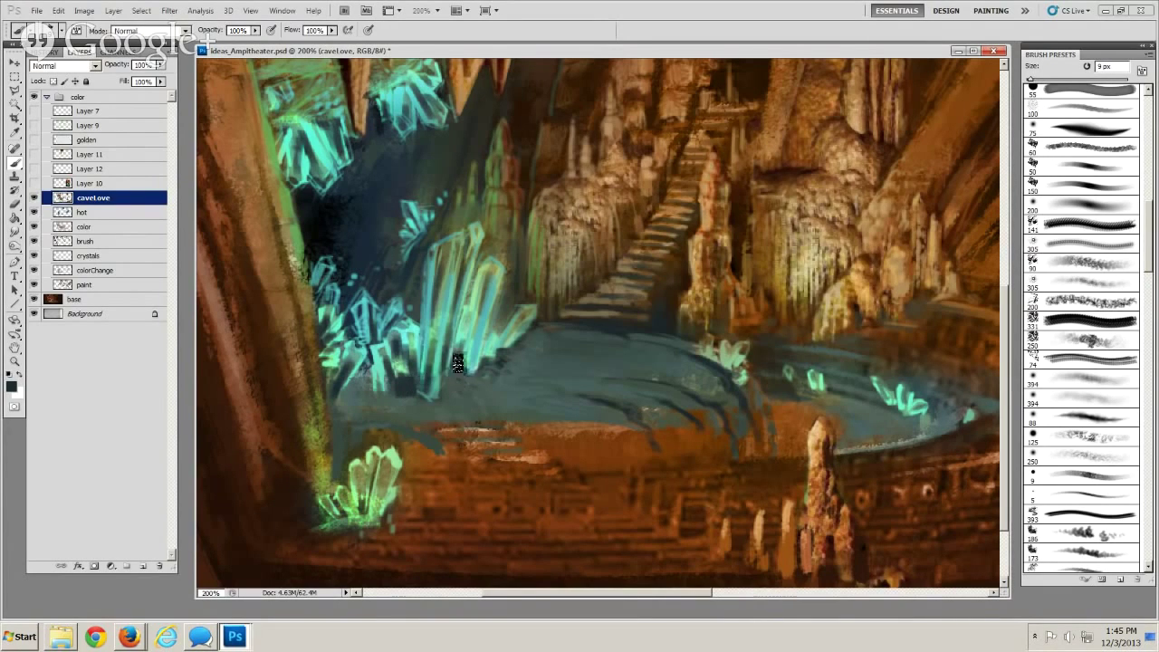
# Work the dark shadow in around the smaller crystal cluster's lower tips with 6 to 9 px brushes
pyautogui.press('[')
pyautogui.press('[')
pyautogui.press(']')
pyautogui.press(']')
pyautogui.press('[')
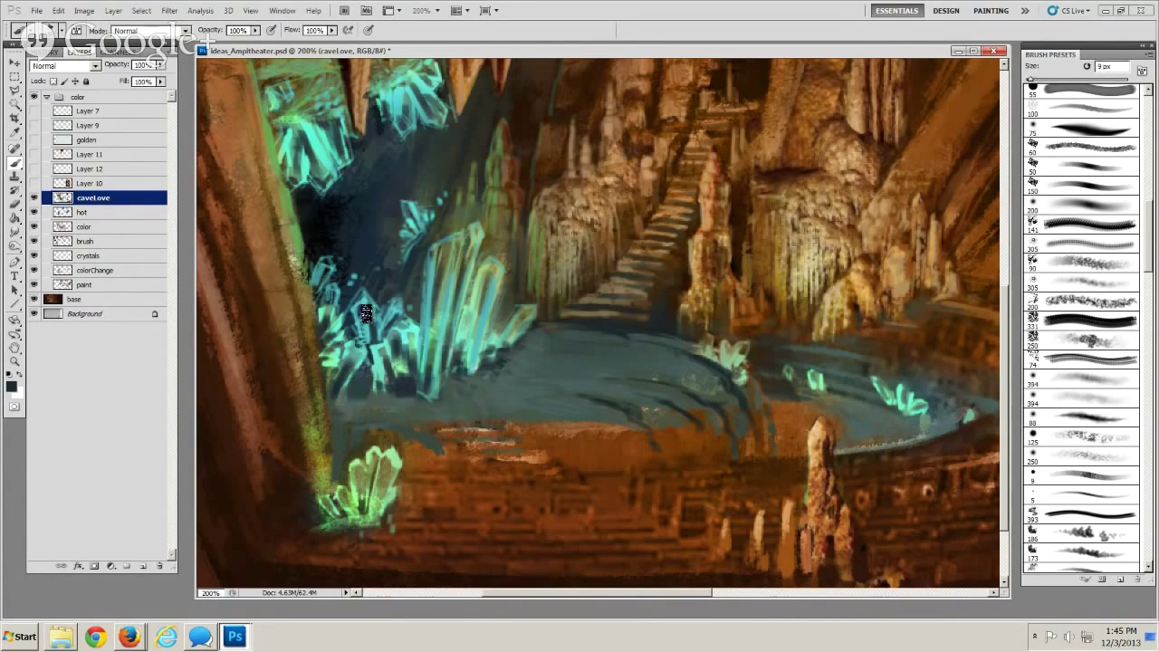
pyautogui.press('[')
pyautogui.press('[')
pyautogui.press('[')
pyautogui.press(']')
pyautogui.moveTo(477, 411); pyautogui.dragTo(613, 447)
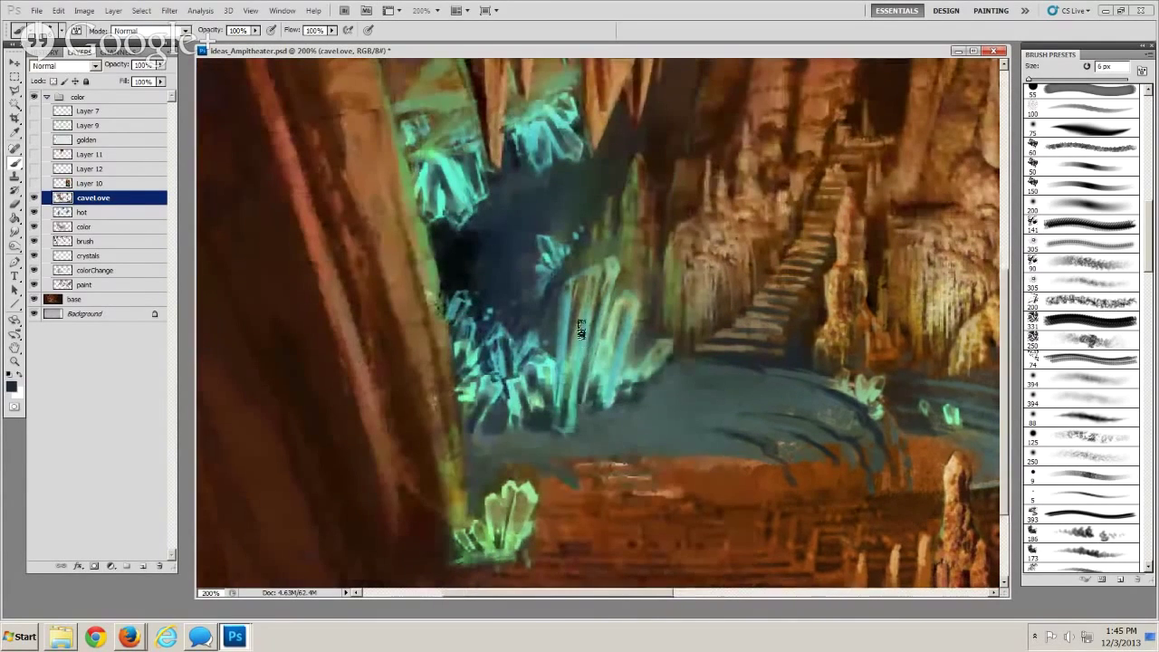
# Sample bright turquoise from the smaller crystal cluster and paint fine 2 px highlights on its crystals
pyautogui.keyDown('alt'); pyautogui.click(503, 342); pyautogui.keyUp('alt')
pyautogui.press('[')
pyautogui.press('[')
pyautogui.press('[')
pyautogui.press('[')
pyautogui.press('[')
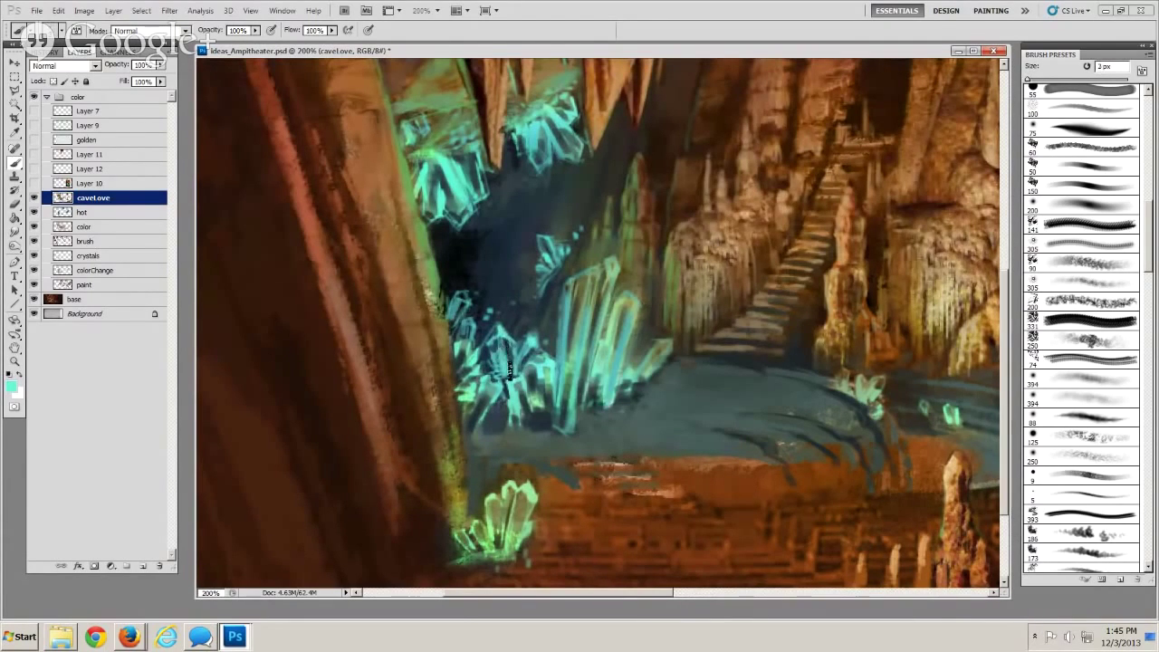
# Refine the gaps and facets of the smaller crystal cluster with sampled dark blue at 6 px and teal at 2 px
pyautogui.keyDown('alt'); pyautogui.click(518, 335); pyautogui.keyUp('alt')
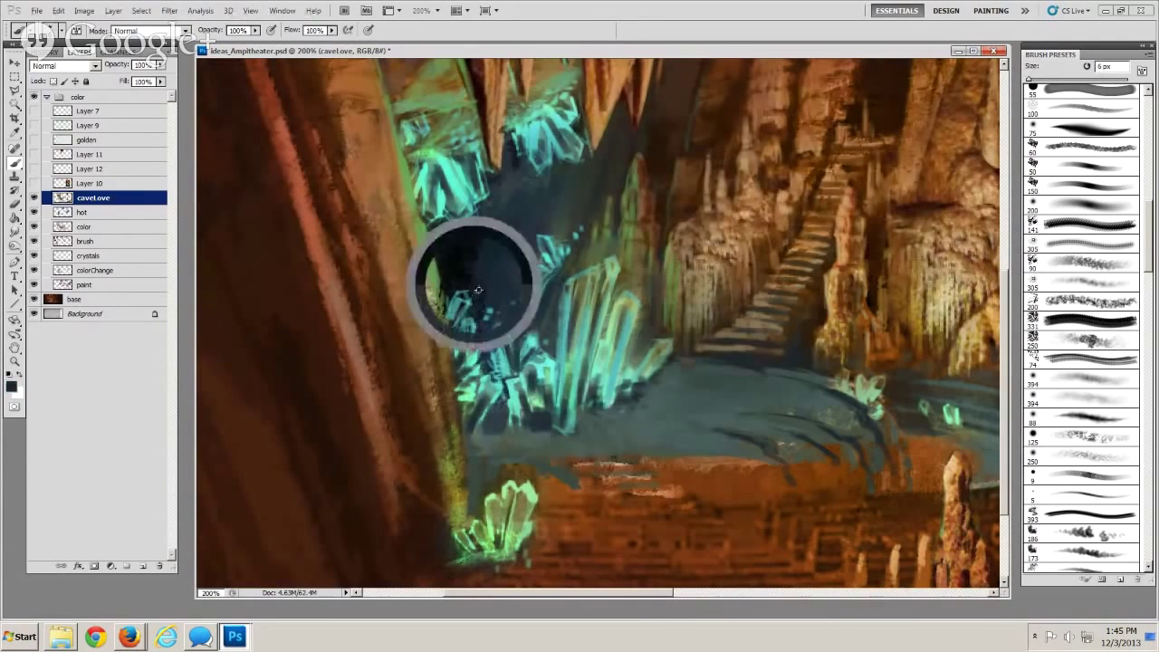
pyautogui.keyDown('alt'); pyautogui.click(518, 361); pyautogui.keyUp('alt')
pyautogui.press('[')
pyautogui.press('[')
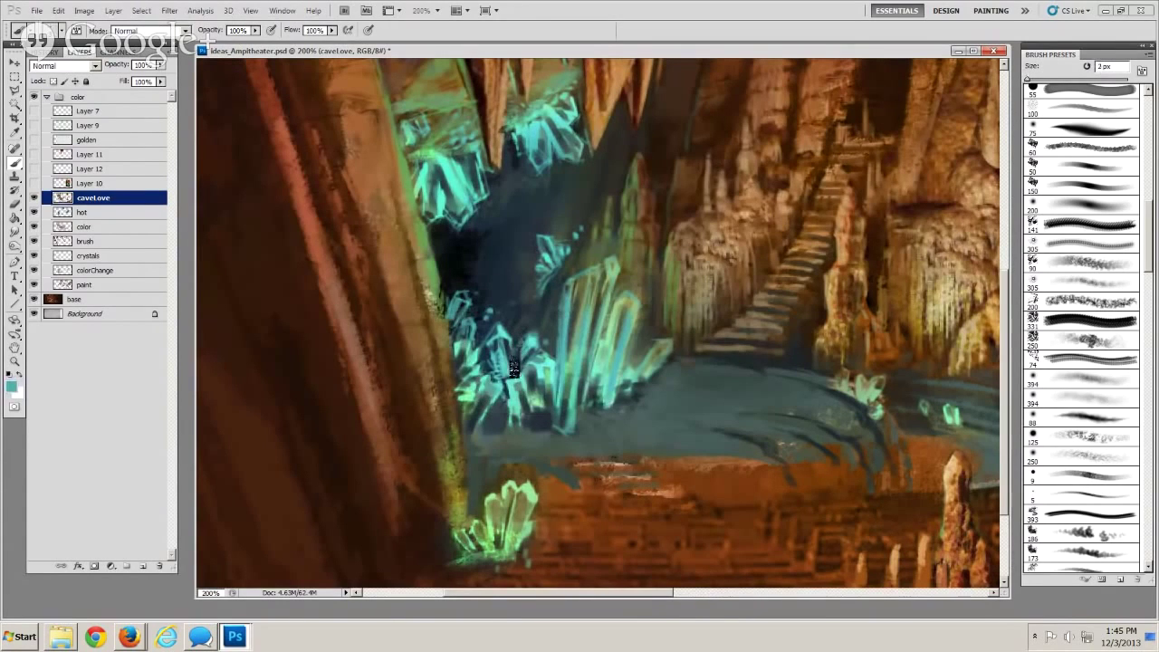
pyautogui.press(']')
pyautogui.press('[')
# Sharpen the smaller cluster's central crystals, alternating dark and turquoise tones sampled from the cave and the crystals
pyautogui.keyDown('alt'); pyautogui.click(499, 332); pyautogui.keyUp('alt')
pyautogui.keyDown('alt'); pyautogui.click(464, 284); pyautogui.keyUp('alt')
pyautogui.moveTo(503, 364); pyautogui.dragTo(505, 372)
pyautogui.keyDown('alt'); pyautogui.click(503, 369); pyautogui.keyUp('alt')
pyautogui.press('[')
pyautogui.press(']')
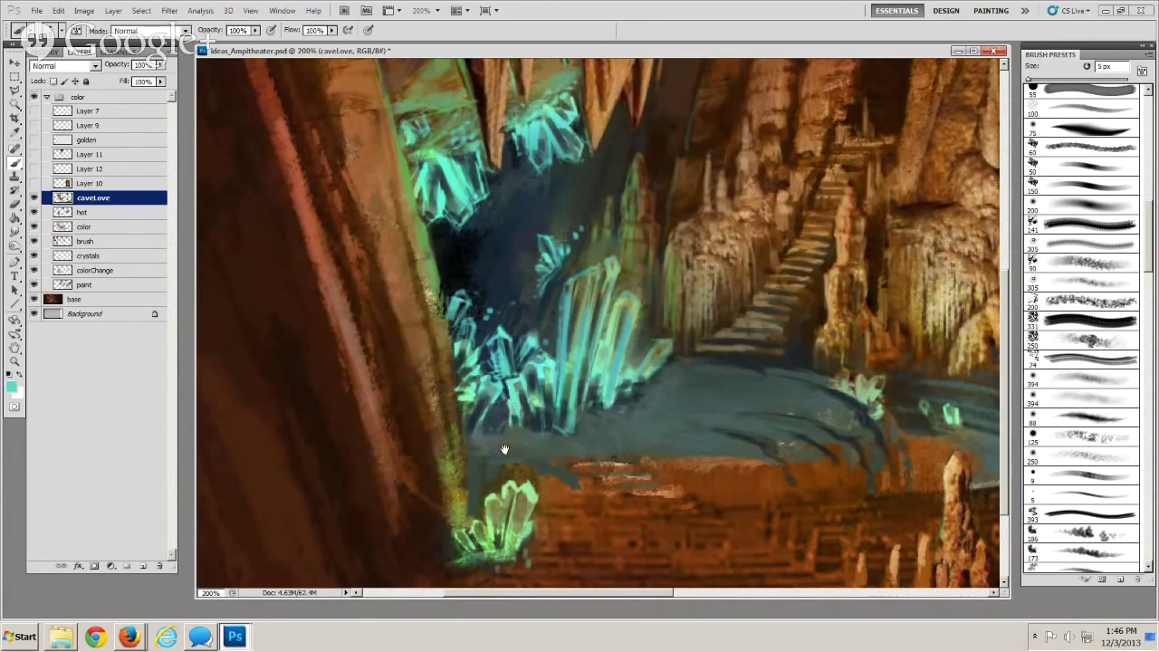
# Sample a dark tone beside the small crystals near the stairs and paint shadows around them with a 5 to 8 px brush
pyautogui.moveTo(471, 396); pyautogui.dragTo(350, 370)
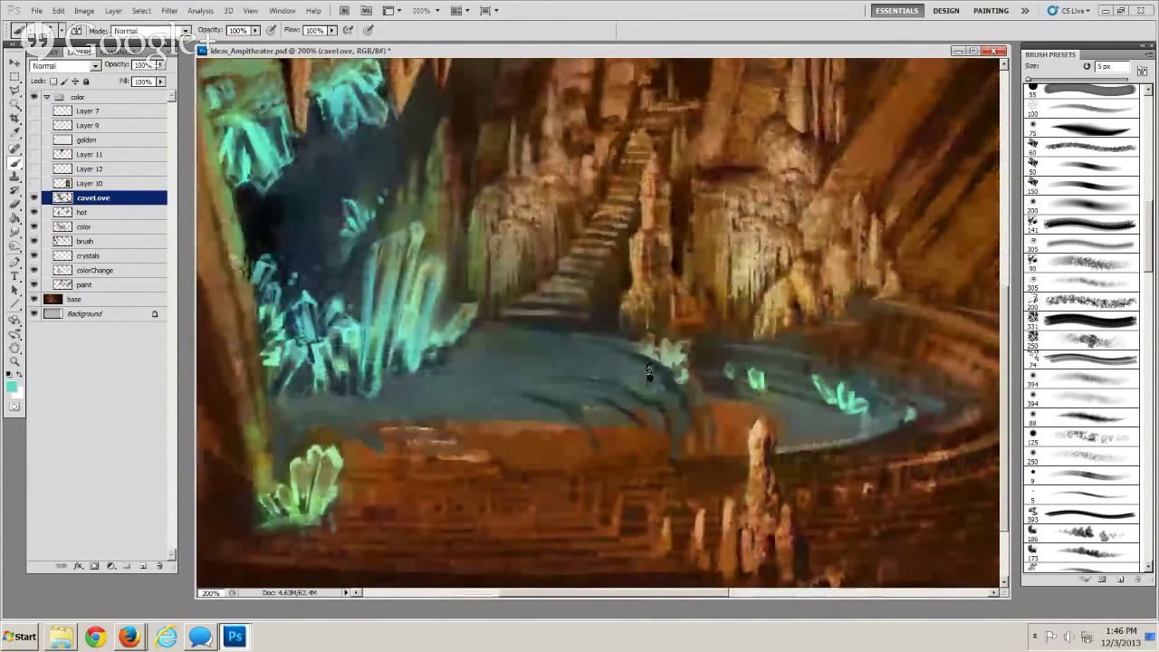
pyautogui.keyDown('alt'); pyautogui.click(648, 373); pyautogui.keyUp('alt')
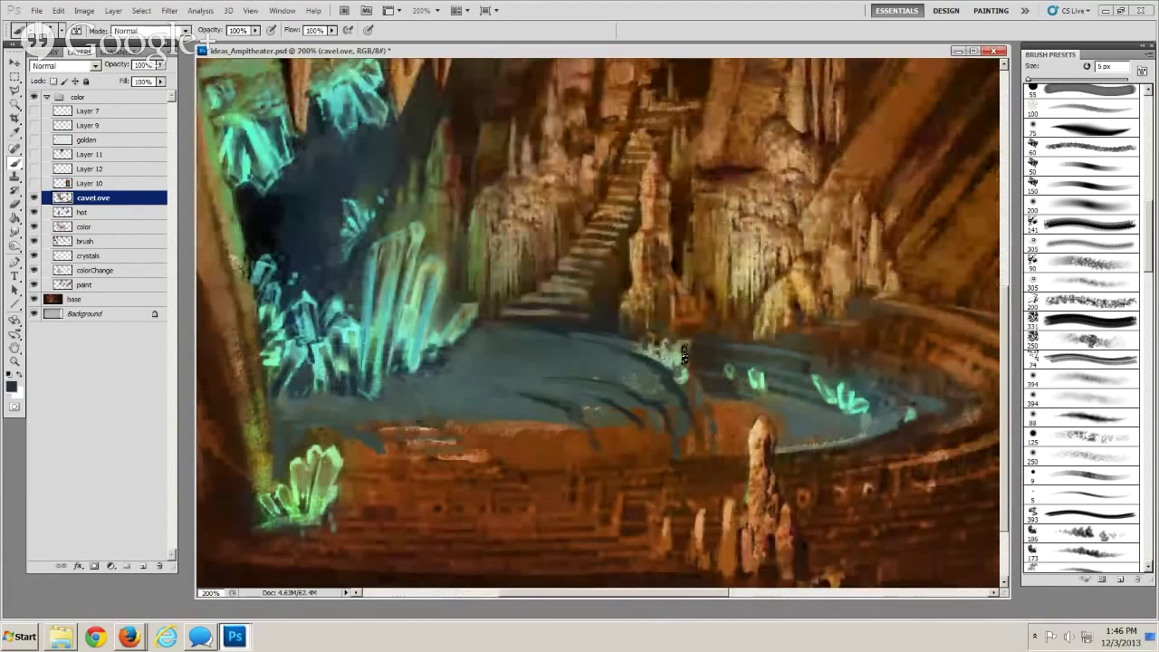
pyautogui.moveTo(684, 355)
pyautogui.mouseDown()
pyautogui.moveTo(674, 362)
pyautogui.moveTo(684, 384)
pyautogui.mouseUp()
pyautogui.press(']')
pyautogui.press(']')
pyautogui.press(']')
pyautogui.press(']')
pyautogui.press(']')
pyautogui.press('[')
pyautogui.moveTo(639, 354); pyautogui.dragTo(614, 351)
# Compare the painting with the layers from paint up to caveLove hidden and shown again
pyautogui.moveTo(466, 389)
pyautogui.mouseDown()
pyautogui.moveTo(540, 381)
pyautogui.moveTo(577, 352)
pyautogui.moveTo(507, 340)
pyautogui.mouseUp()
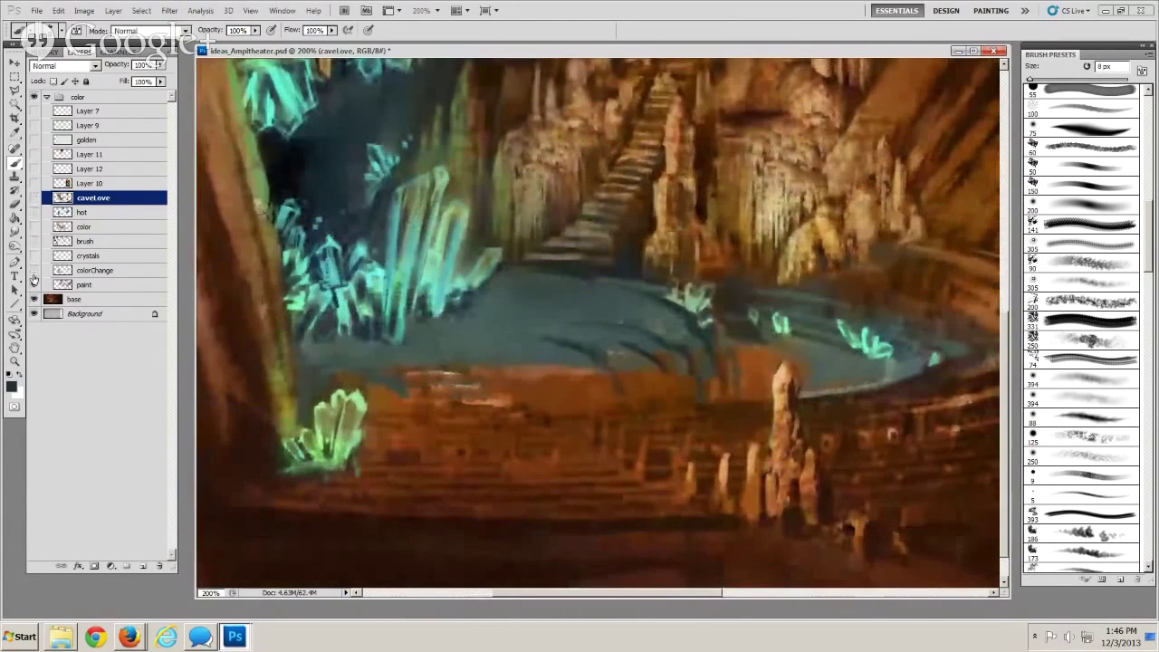
pyautogui.click(33, 283)
pyautogui.moveTo(34, 288); pyautogui.dragTo(34, 199)
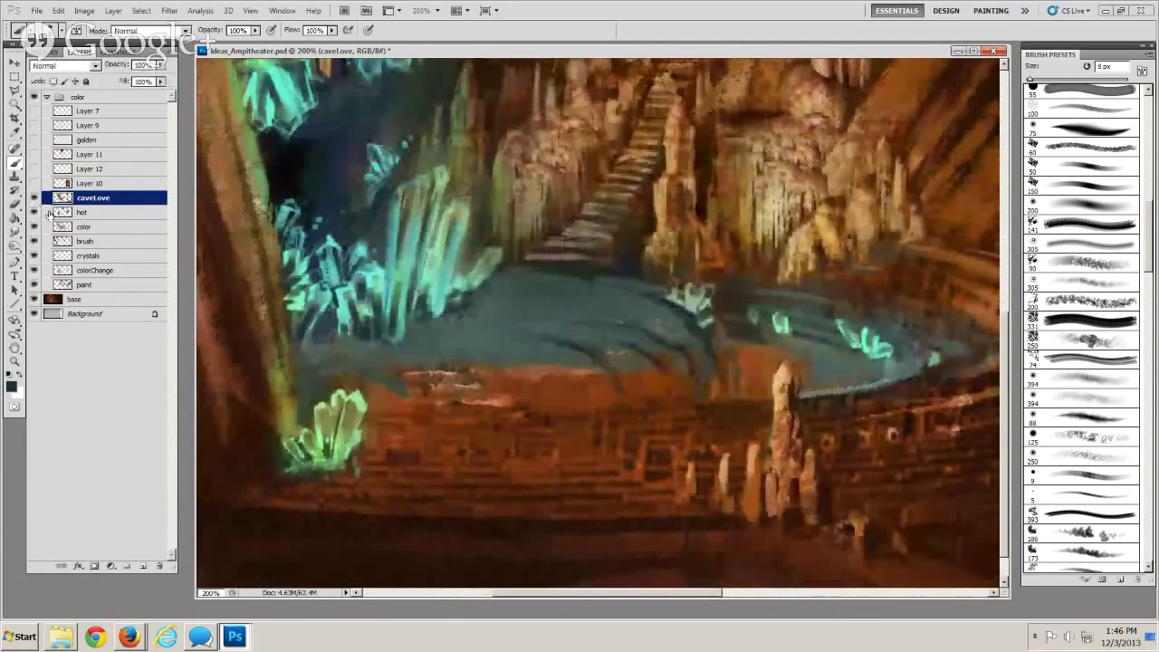
# Sample the blue-grey water color and rework the pool's front edge with brushes between 8 and 15 px
pyautogui.keyDown('alt'); pyautogui.click(458, 355); pyautogui.keyUp('alt')
pyautogui.press(']')
pyautogui.press(']')
pyautogui.press(']')
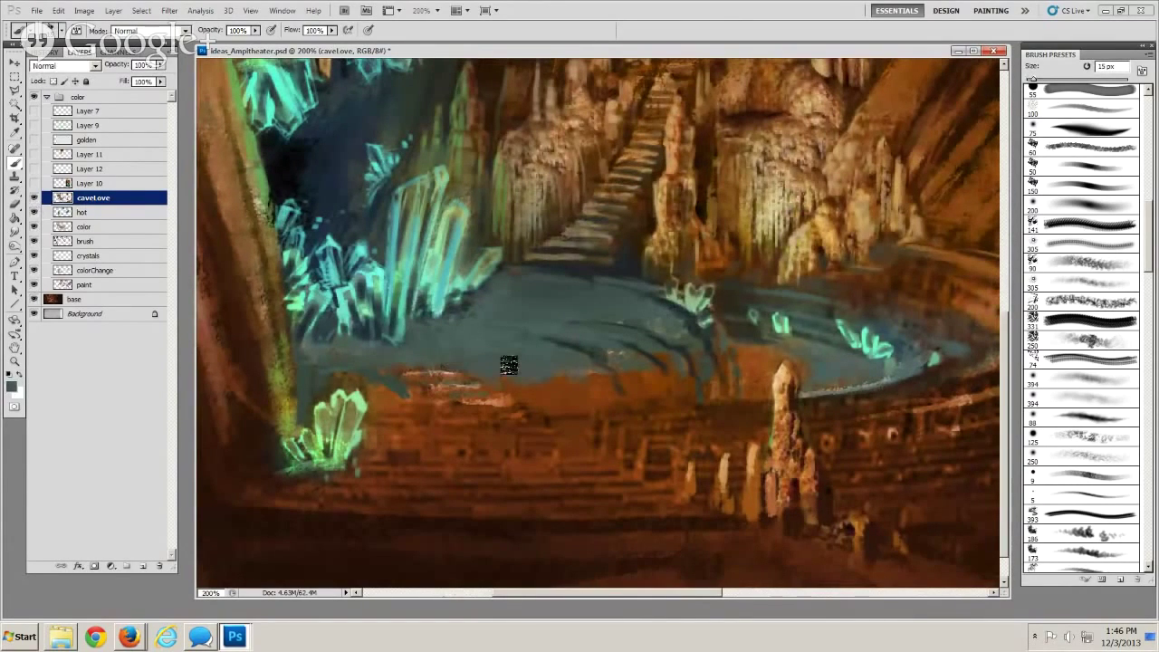
pyautogui.press(']')
pyautogui.press(']')
pyautogui.press('[')
pyautogui.press('[')
pyautogui.press('[')
pyautogui.press('[')
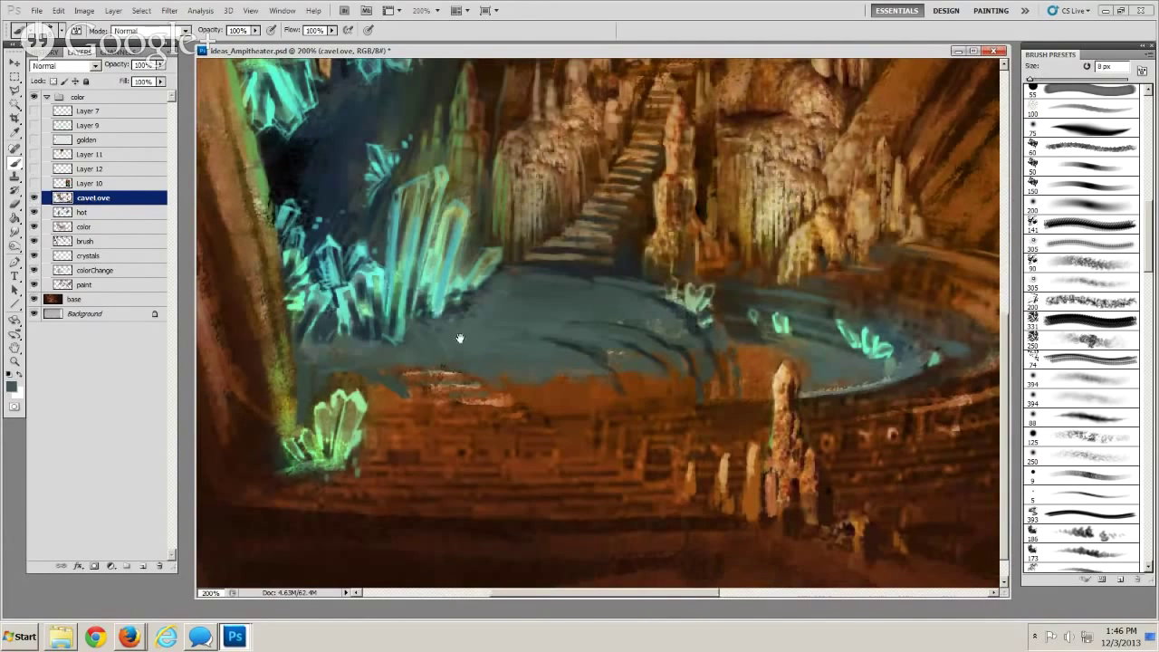
# Smooth the water between the tall crystals and the brown ledge, enlarging the brush to 25 px
pyautogui.moveTo(459, 338); pyautogui.dragTo(485, 312)
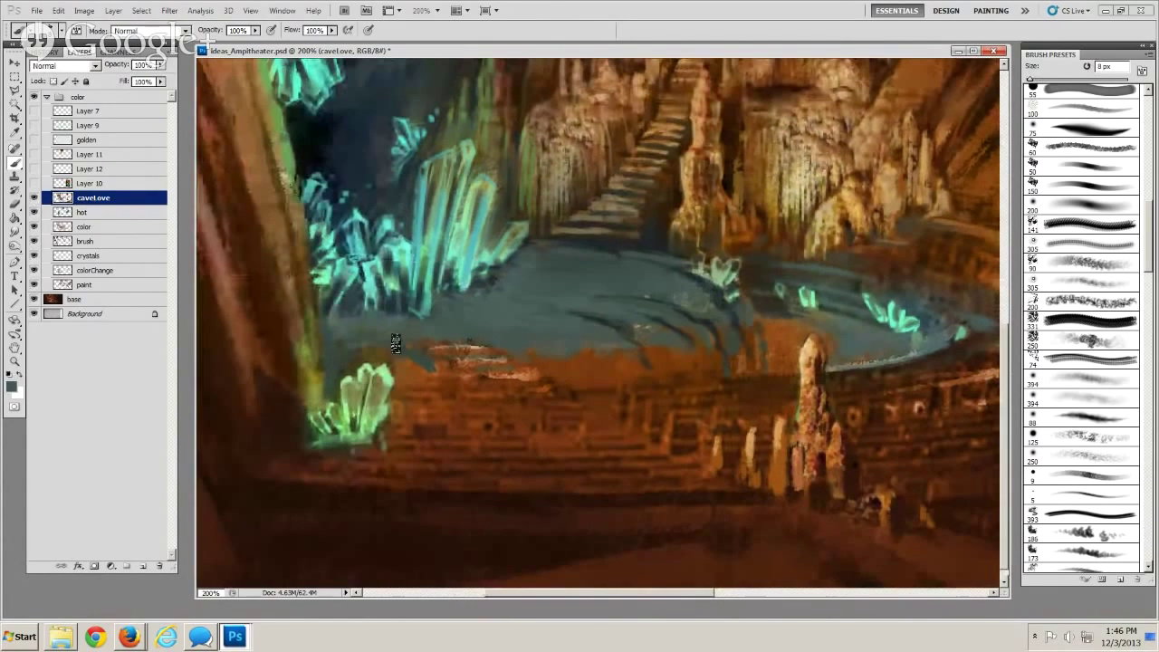
pyautogui.press(']')
pyautogui.press(']')
pyautogui.press(']')
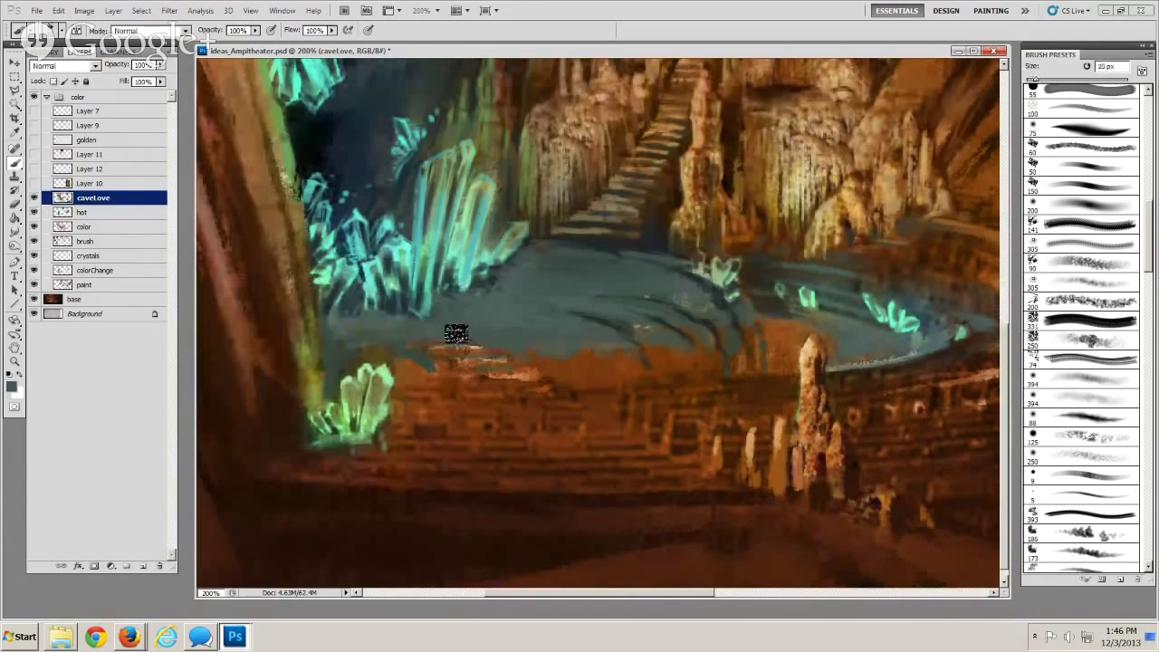
pyautogui.press(']')
pyautogui.press(']')
# Hide and show the caveLove layer to compare the crystal area with the underlying painting
pyautogui.moveTo(417, 414); pyautogui.dragTo(618, 487)
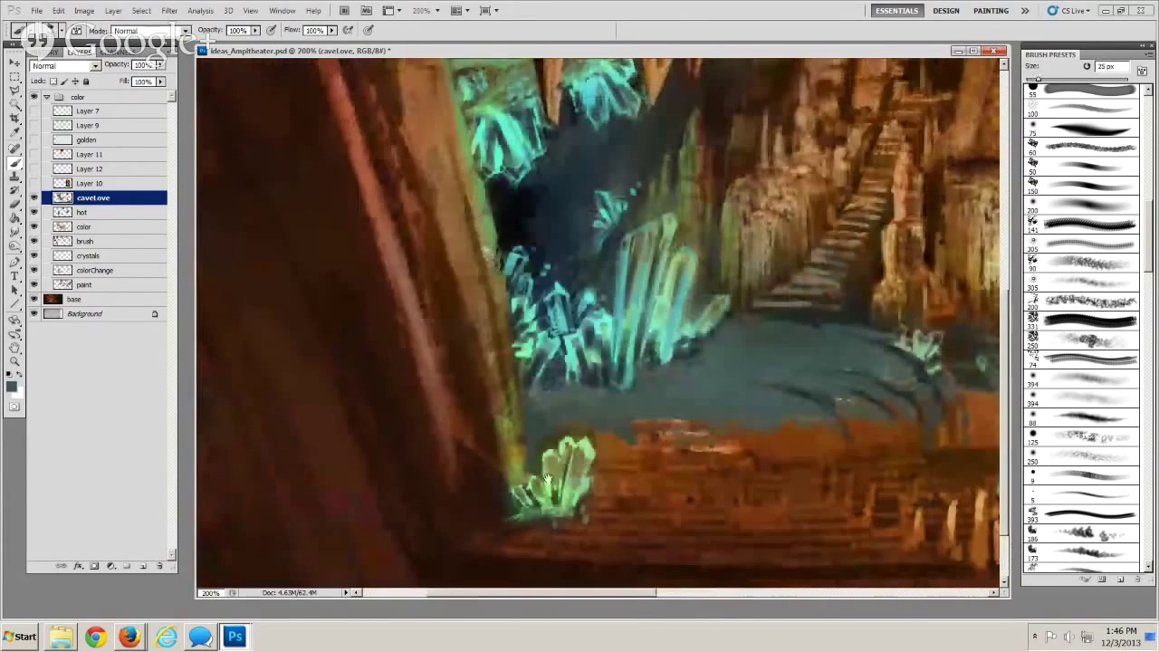
pyautogui.click(36, 198)
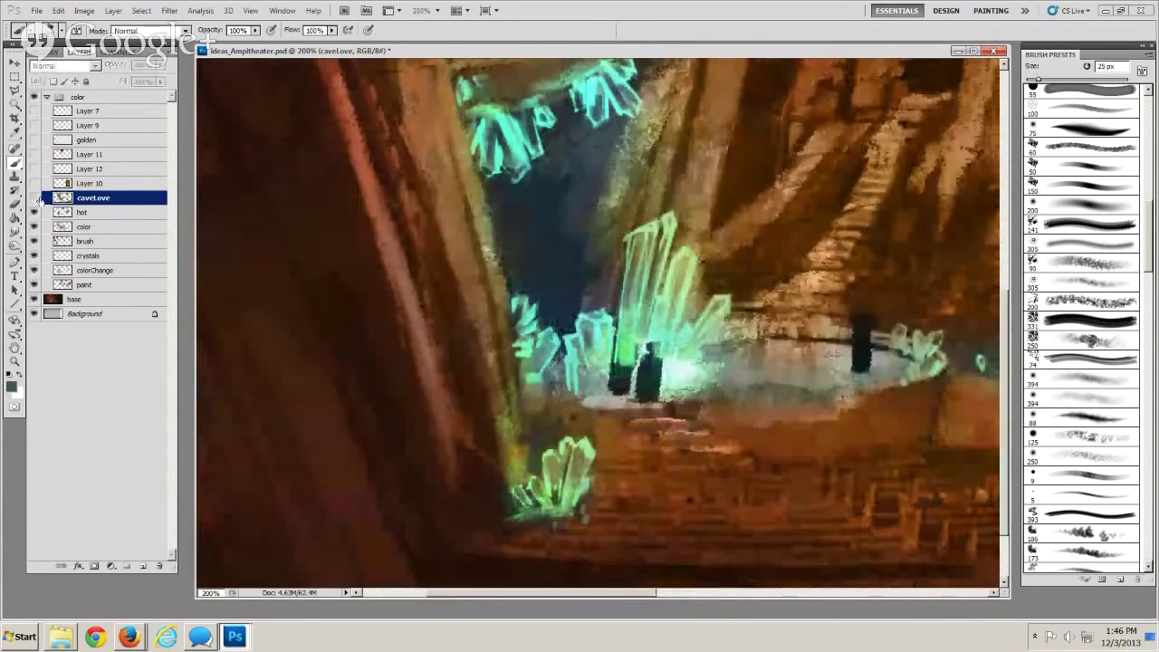
pyautogui.click(34, 198)
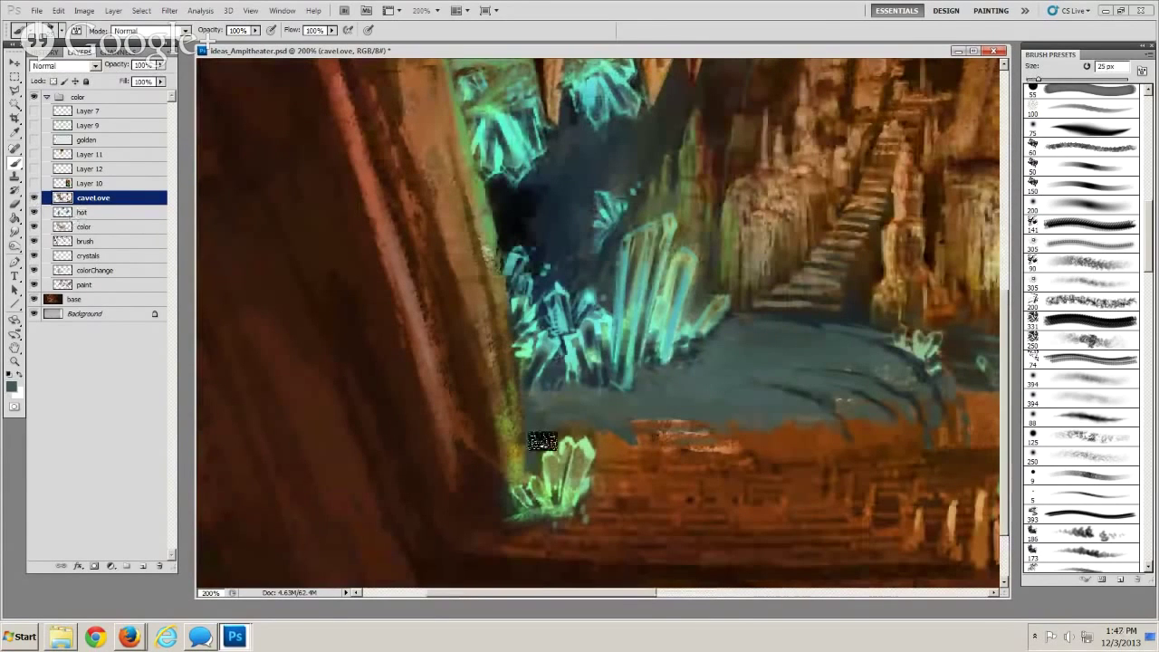
# Erase the paint overlapping the lower edge of the rock column above the green crystals
pyautogui.press('e')
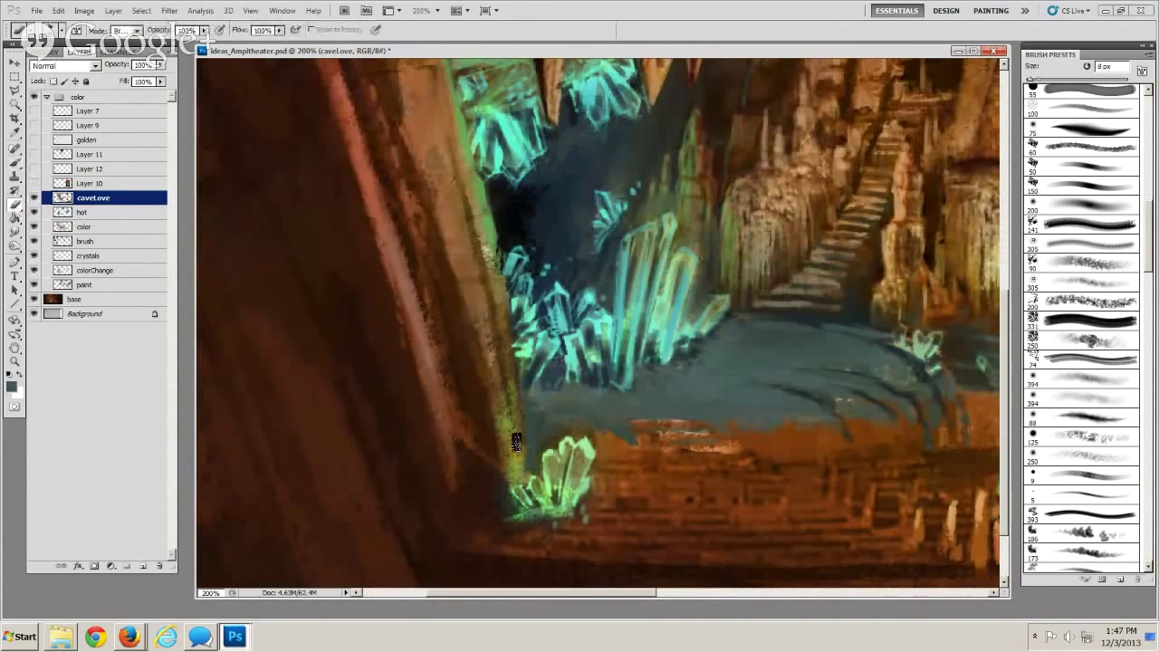
pyautogui.press(']')
pyautogui.press(']')
pyautogui.press(']')
pyautogui.press(']')
pyautogui.press(']')
pyautogui.press('b')
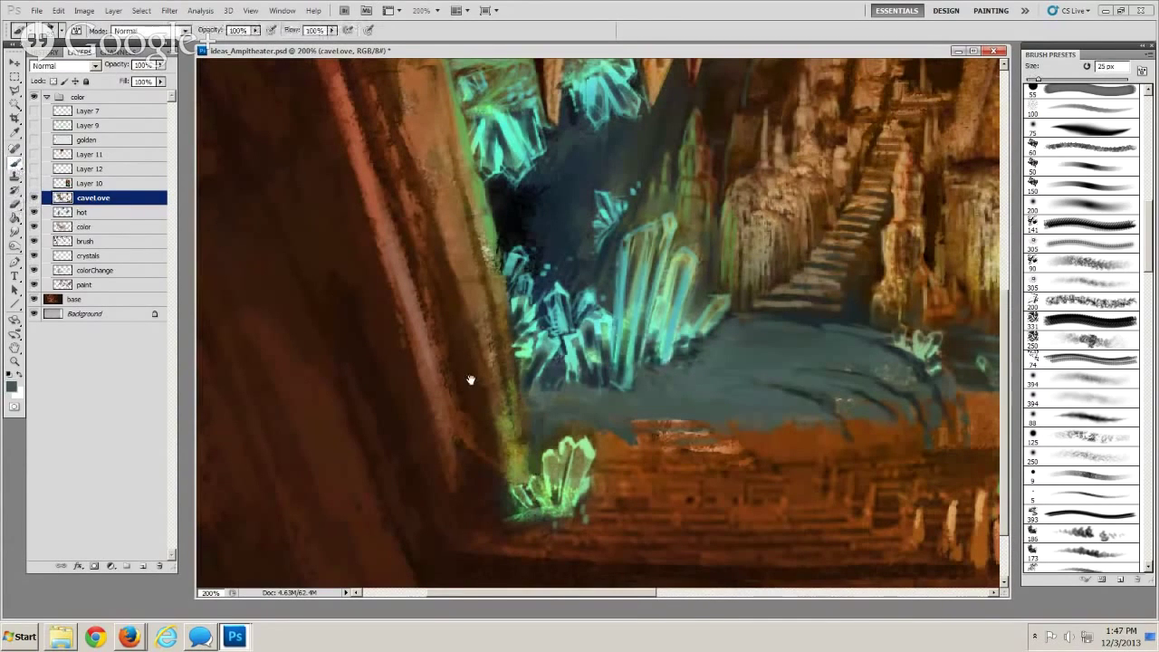
# Sample light turquoise from the smaller cluster and add fine 2 px highlights to its lower tips and the adjacent tall crystal
pyautogui.moveTo(474, 380); pyautogui.dragTo(461, 338)
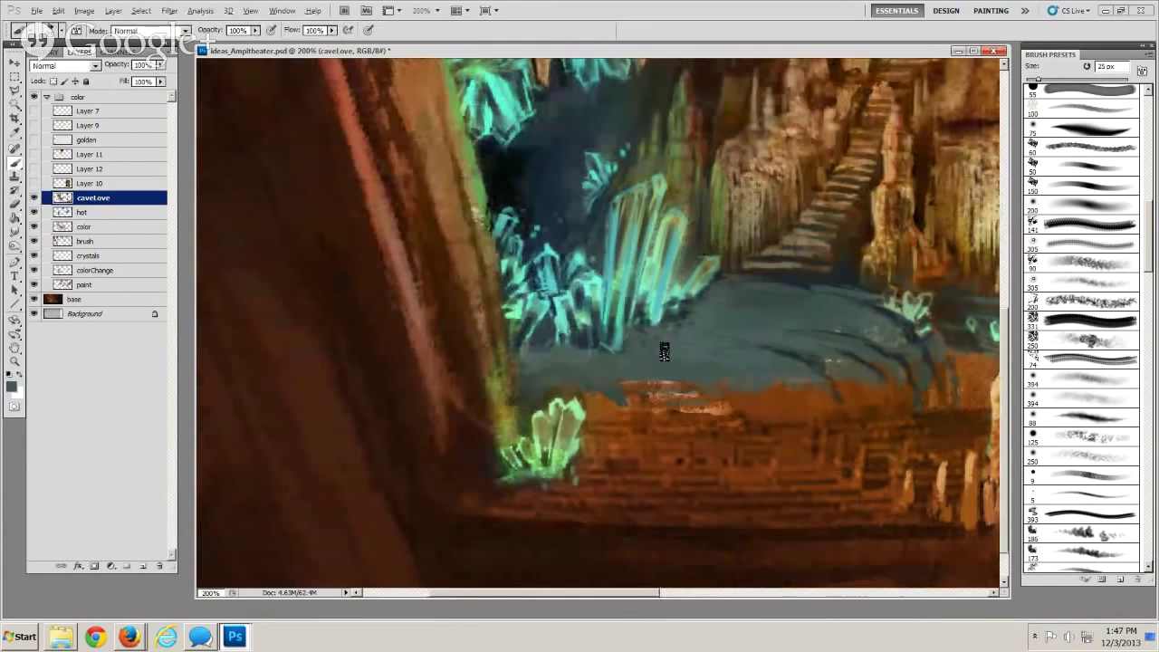
pyautogui.press('[')
pyautogui.press('[')
pyautogui.press('[')
pyautogui.press('[')
pyautogui.press('[')
pyautogui.press('[')
pyautogui.press('[')
pyautogui.press('[')
pyautogui.press('[')
pyautogui.press('[')
pyautogui.press('[')
pyautogui.keyDown('alt'); pyautogui.click(566, 331); pyautogui.keyUp('alt')
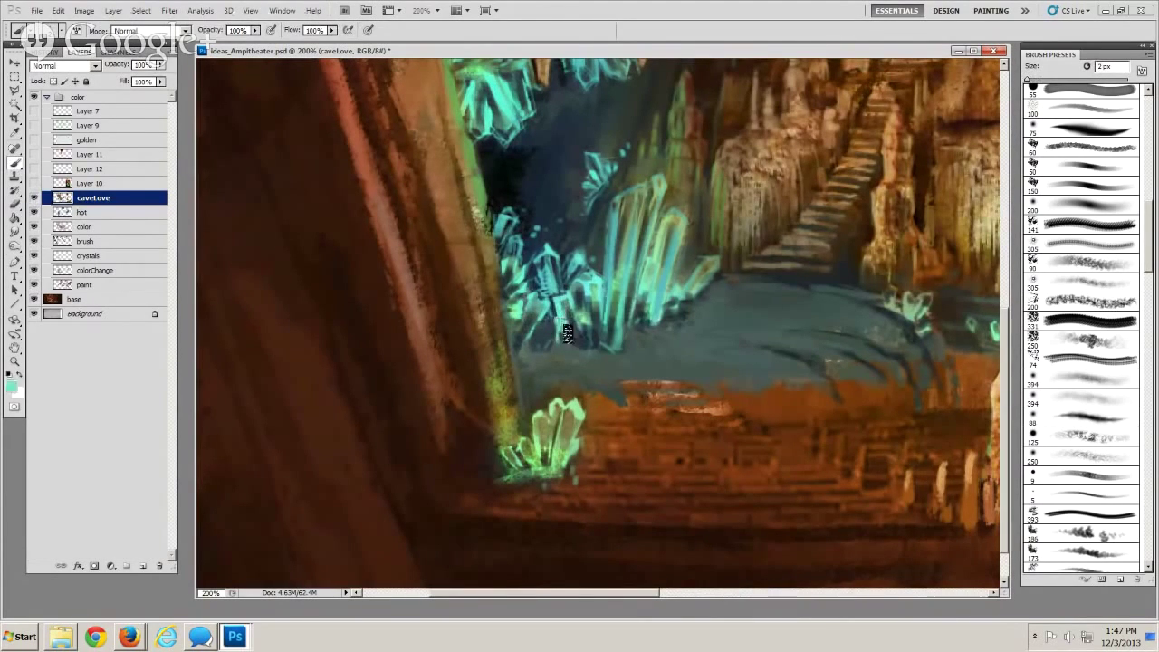
pyautogui.press(']')
pyautogui.press(']')
pyautogui.press('[')
pyautogui.press('[')
pyautogui.moveTo(608, 339); pyautogui.dragTo(613, 303)
# Sample teal from the hanging crystals and use 2 to 3 px strokes to refine them and the smaller cluster's lower tips
pyautogui.moveTo(636, 346); pyautogui.dragTo(642, 525)
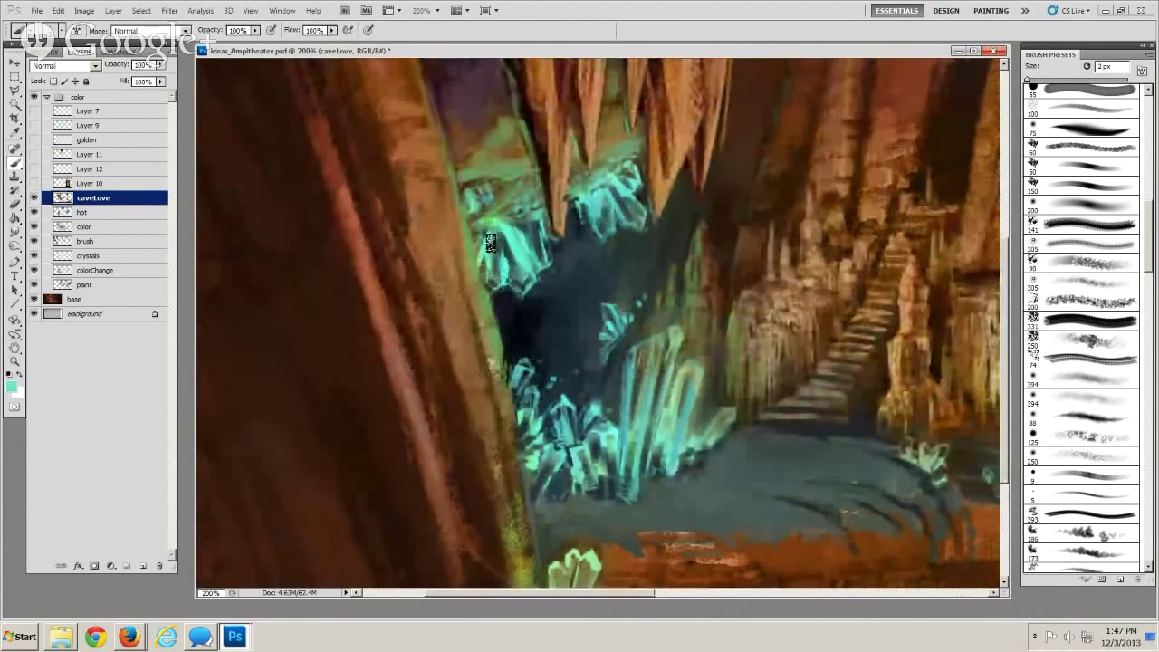
pyautogui.keyDown('alt'); pyautogui.click(598, 195); pyautogui.keyUp('alt')
pyautogui.moveTo(669, 519)
pyautogui.mouseDown()
pyautogui.moveTo(675, 489)
pyautogui.moveTo(567, 384)
pyautogui.mouseUp()
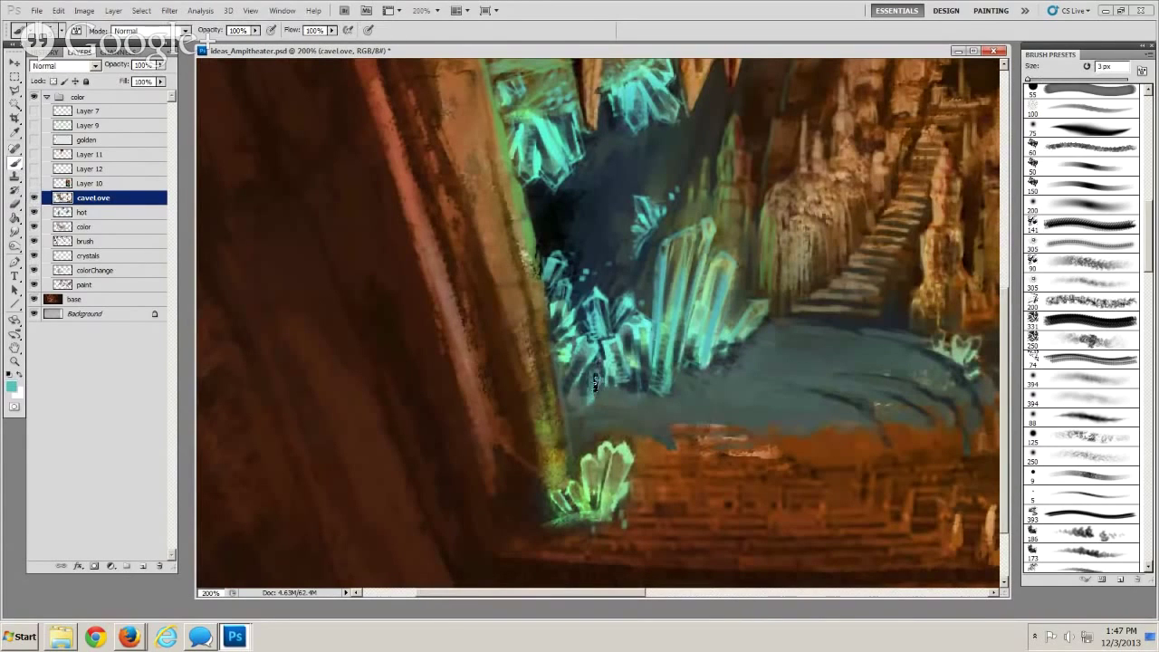
pyautogui.press(']')
pyautogui.press(']')
pyautogui.press(']')
pyautogui.press('[')
pyautogui.press('[')
pyautogui.press('[')
pyautogui.press(']')
pyautogui.press('[')
pyautogui.press('[')
# Brush teal light around the green crystals' base with a 9 px brush
pyautogui.press(']')
pyautogui.press(']')
pyautogui.press(']')
pyautogui.press(']')
pyautogui.press(']')
pyautogui.press(']')
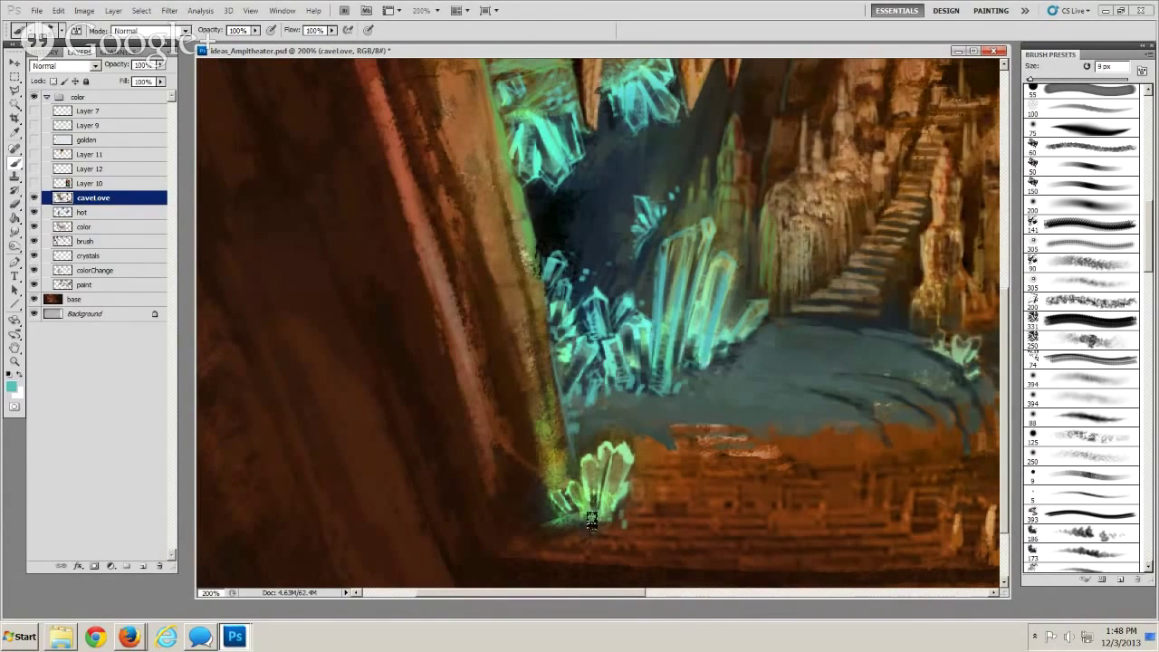
pyautogui.press(']')
# Sample dark brown from the ledge beside the green crystals and paint fine shadows between the crystals
pyautogui.keyDown('alt'); pyautogui.click(648, 519); pyautogui.keyUp('alt')
pyautogui.press('[')
pyautogui.press('[')
pyautogui.press('[')
pyautogui.press('[')
pyautogui.moveTo(593, 467); pyautogui.dragTo(592, 485)
# Deepen the shading in and around the green crystals with an 8 px brush, using dark tones sampled at their base
pyautogui.press(']')
pyautogui.press(']')
pyautogui.keyDown('alt'); pyautogui.click(587, 498); pyautogui.keyUp('alt')
pyautogui.keyDown('alt'); pyautogui.click(547, 520); pyautogui.keyUp('alt')
pyautogui.moveTo(570, 476)
pyautogui.mouseDown()
pyautogui.moveTo(574, 492)
pyautogui.moveTo(629, 479)
pyautogui.mouseUp()
pyautogui.press(']')
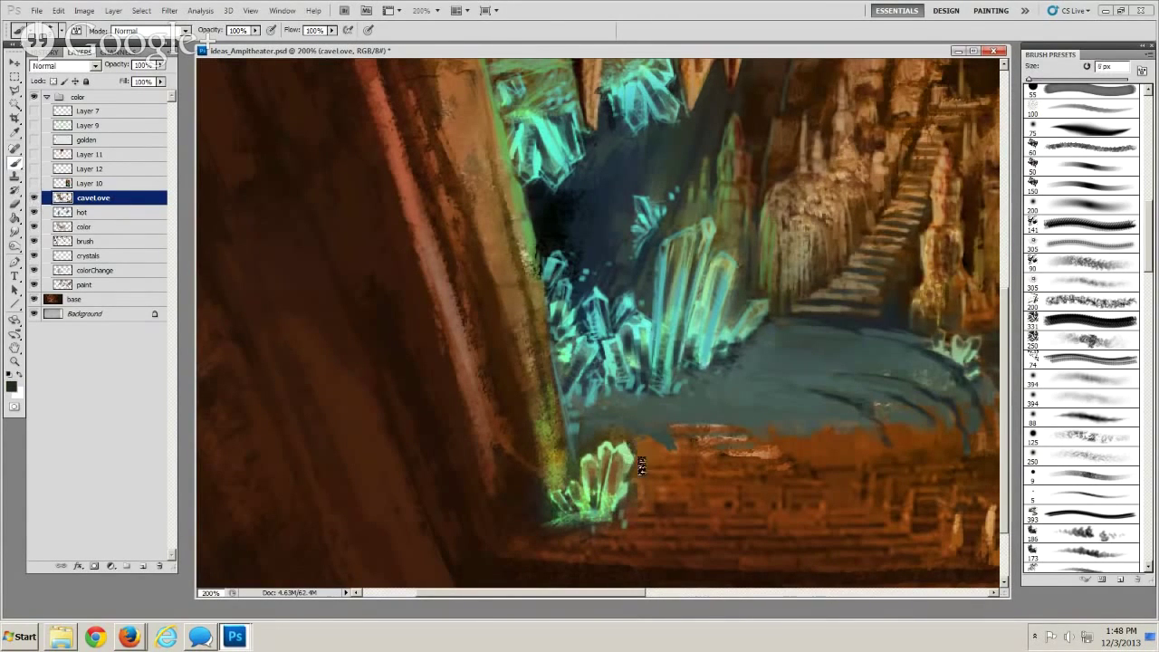
# Shade the ledge where it meets the water beside the green crystals, varying the brush size
pyautogui.press(']')
pyautogui.press(']')
pyautogui.press(']')
pyautogui.press('[')
pyautogui.press('[')
pyautogui.press('[')
pyautogui.press('[')
pyautogui.press('[')
pyautogui.press('[')
pyautogui.press('[')
# Blend the water into the corner between the rock column and the green crystals with a 5 to 9 px brush
pyautogui.moveTo(670, 463); pyautogui.dragTo(481, 387)
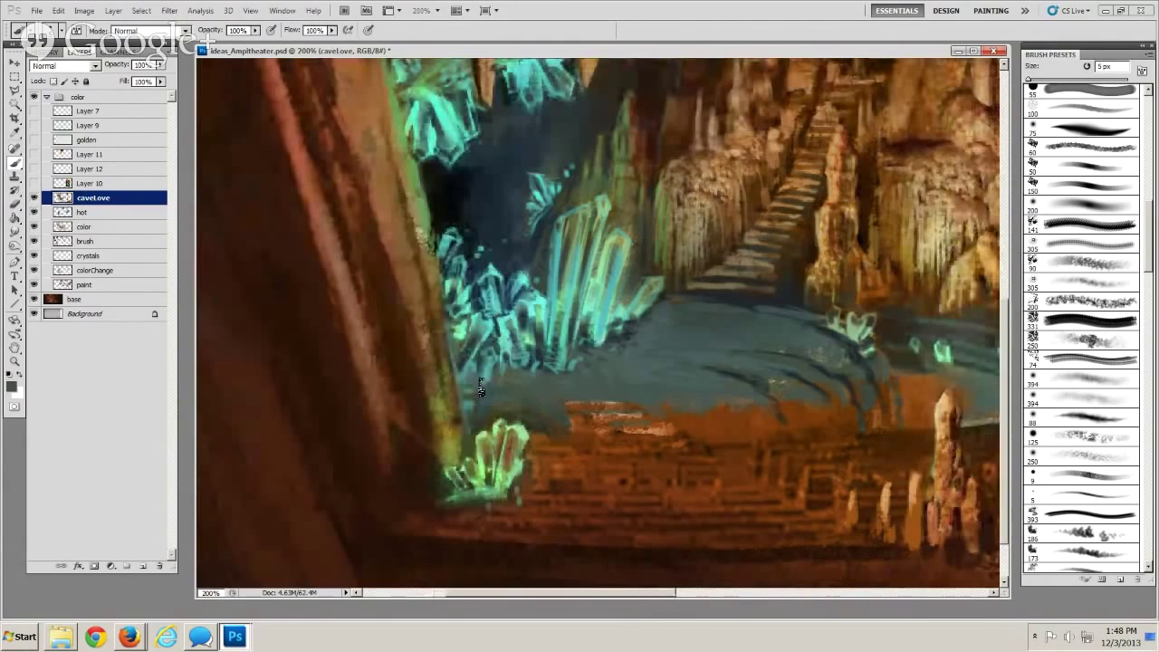
pyautogui.press(']')
pyautogui.press(']')
pyautogui.press(']')
pyautogui.press(']')
pyautogui.moveTo(656, 363)
pyautogui.mouseDown()
pyautogui.moveTo(548, 386)
pyautogui.moveTo(605, 371)
pyautogui.mouseUp()
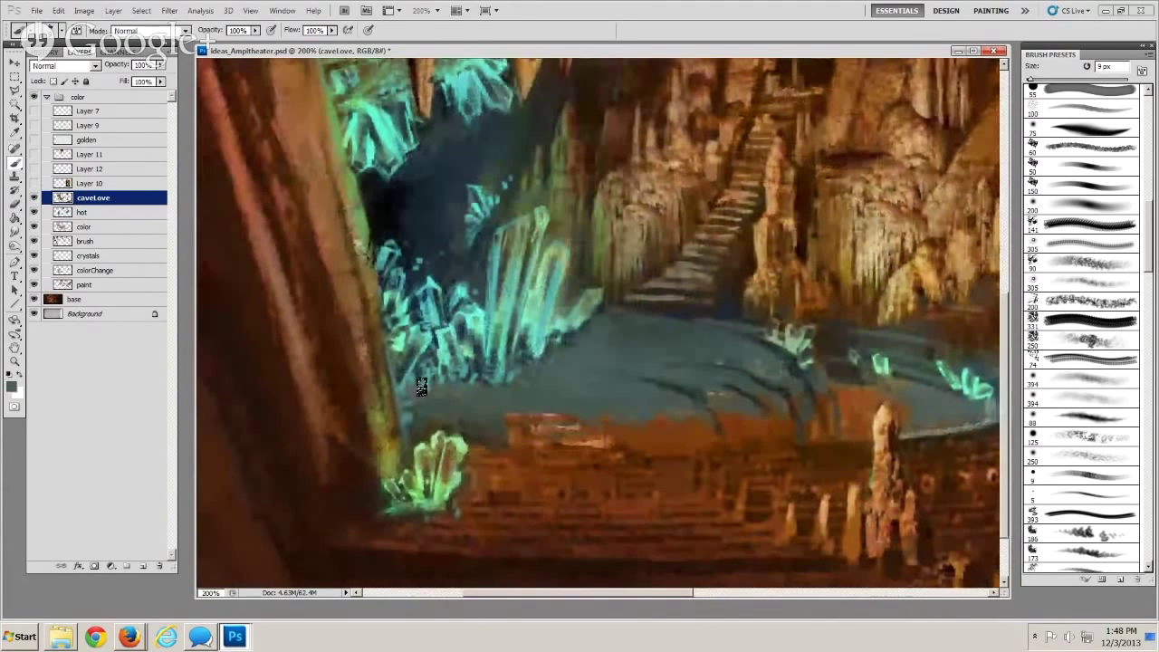
# Zoom out to review the whole painting at 66.67%, finishing at 100%
pyautogui.click(14, 362)
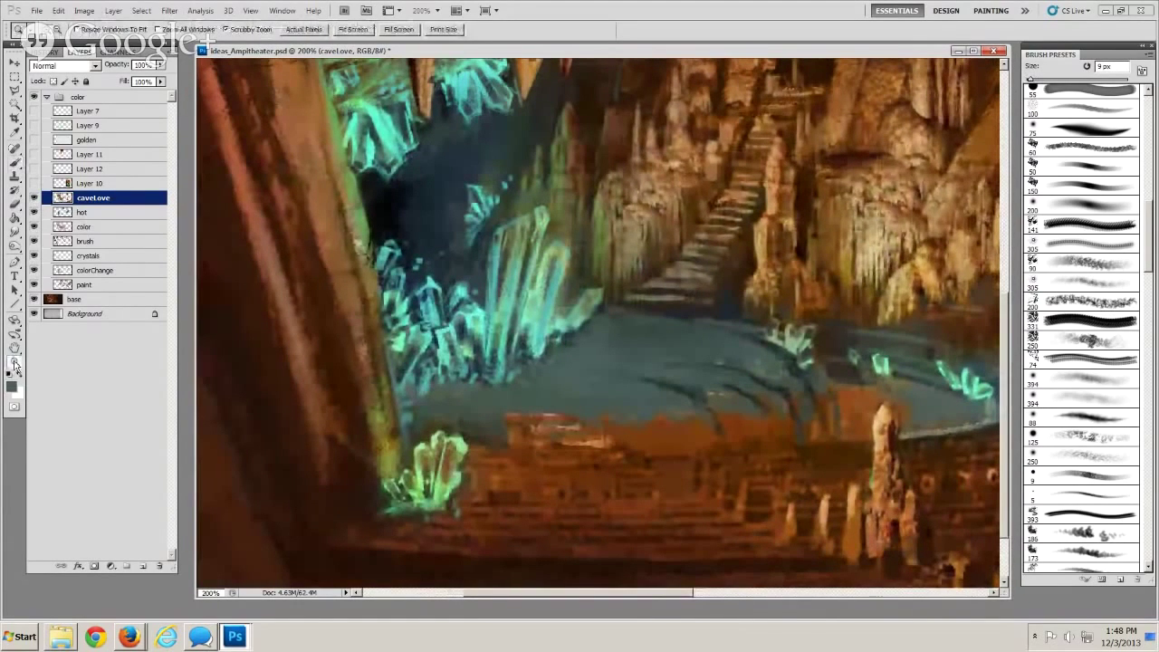
pyautogui.keyDown('alt'); pyautogui.click(560, 326); pyautogui.keyUp('alt')
pyautogui.keyDown('alt'); pyautogui.click(560, 326); pyautogui.keyUp('alt')
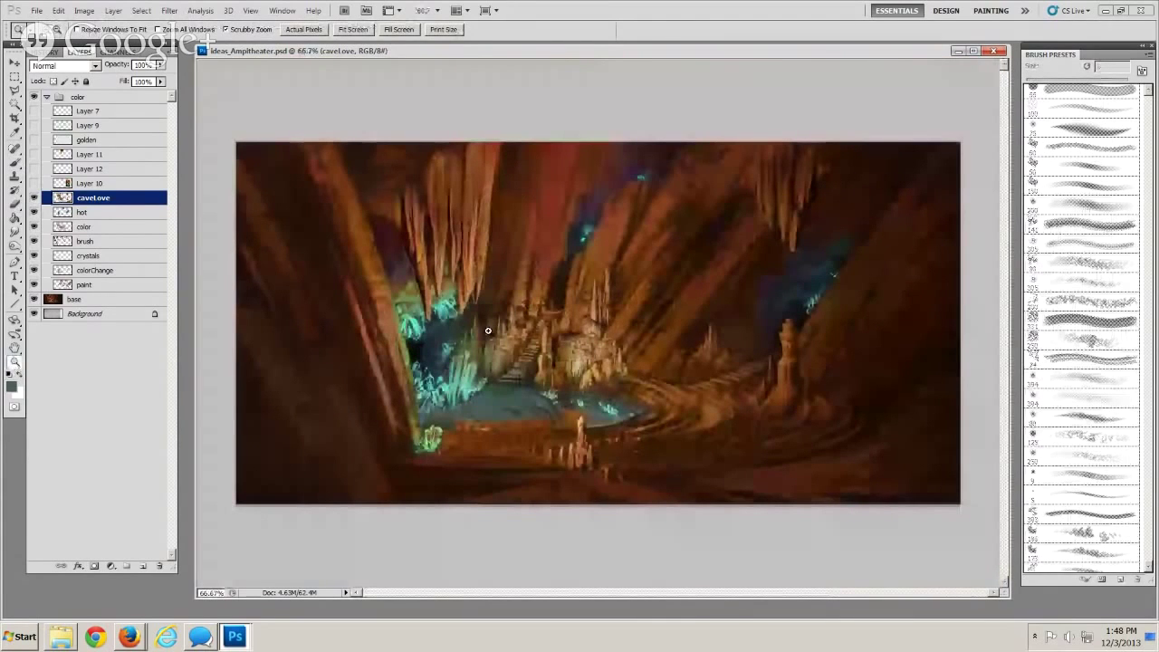
pyautogui.click(487, 331)
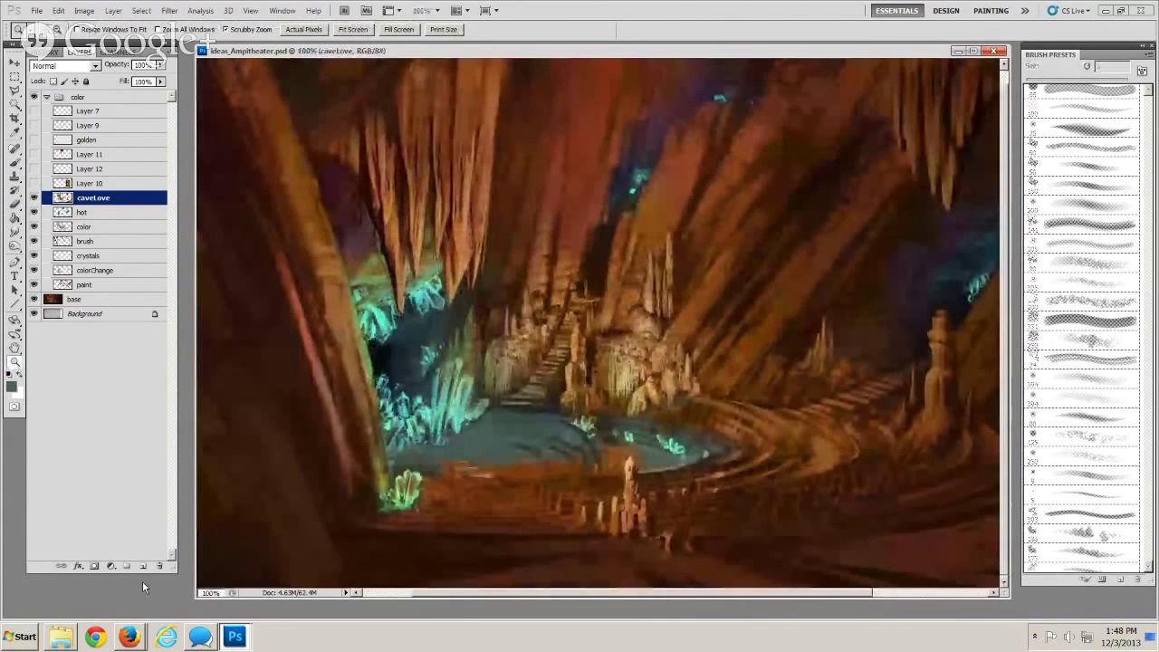
# Switch to Firefox and search Google for "flowstone"
pyautogui.click(116, 578)
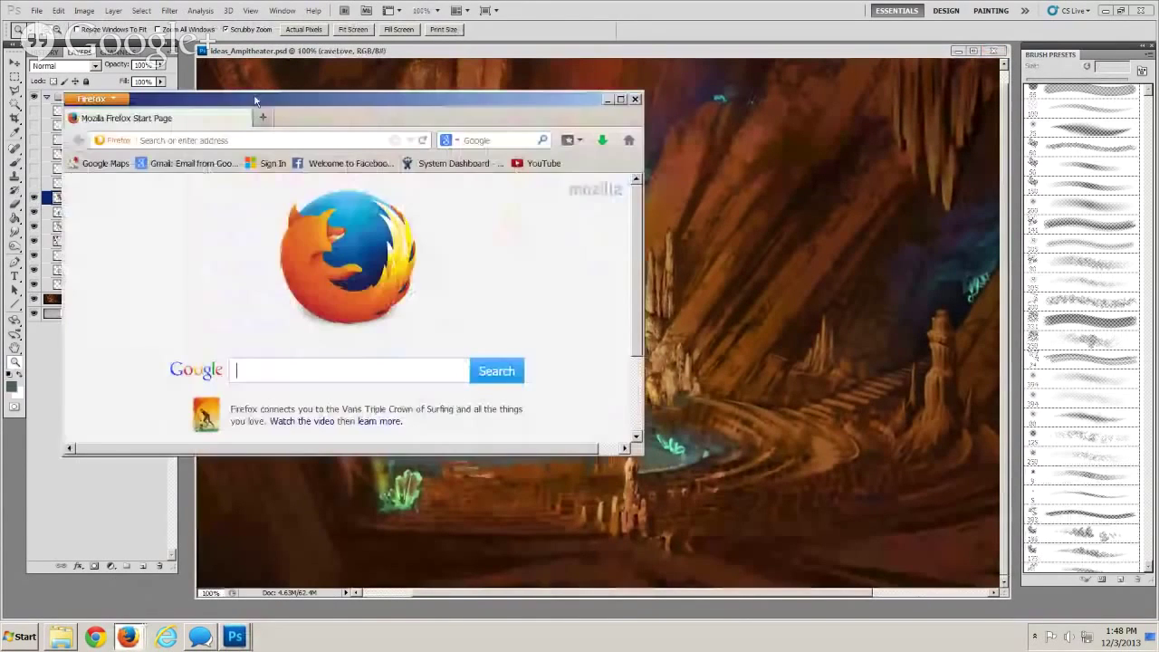
pyautogui.moveTo(256, 100); pyautogui.dragTo(399, 118)
pyautogui.click(396, 385)
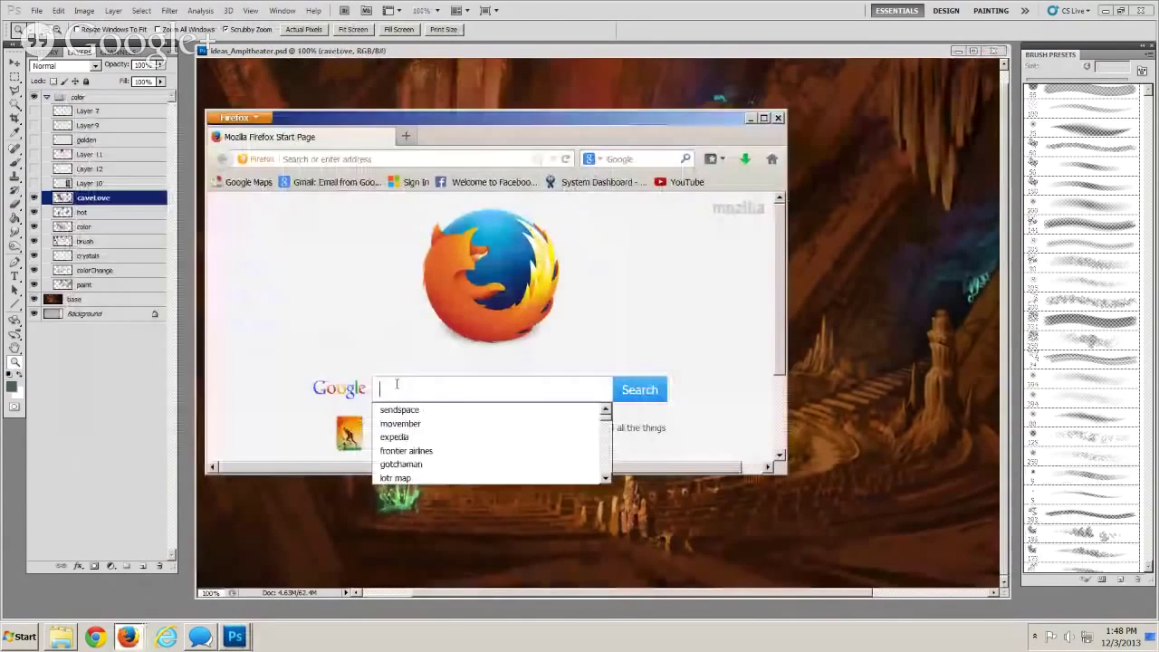
pyautogui.write('flowstone')
pyautogui.press('Return')
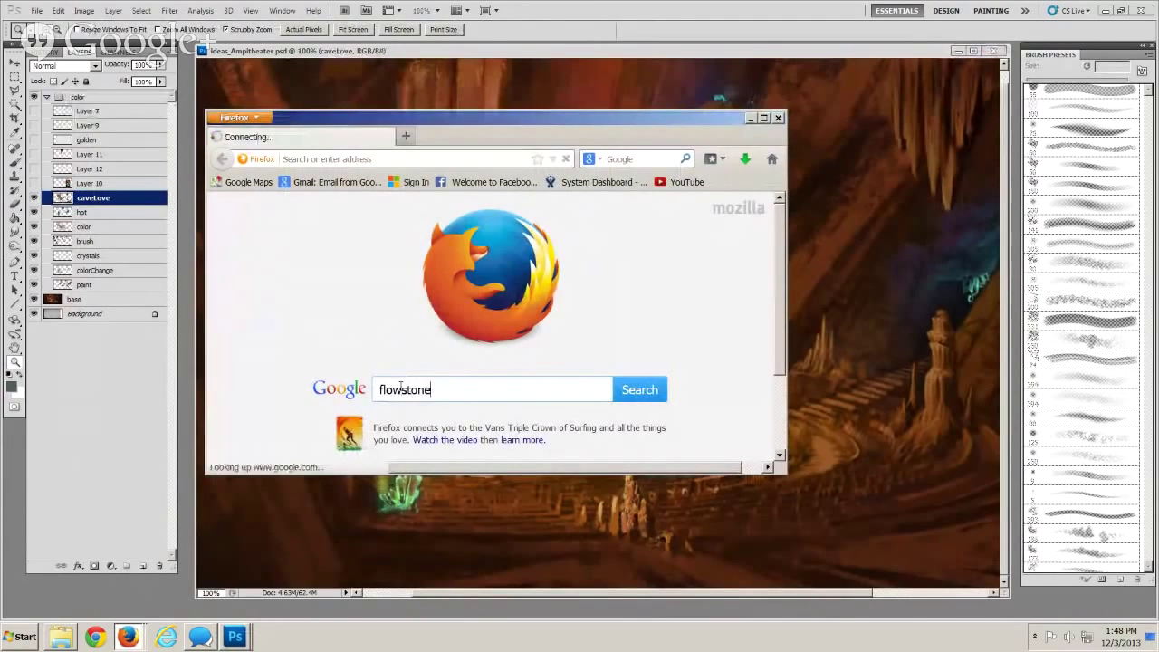
# Show the image results for flowstone and enlarge the browser window over the painting
pyautogui.click(354, 259)
pyautogui.moveTo(358, 118); pyautogui.dragTo(365, 51)
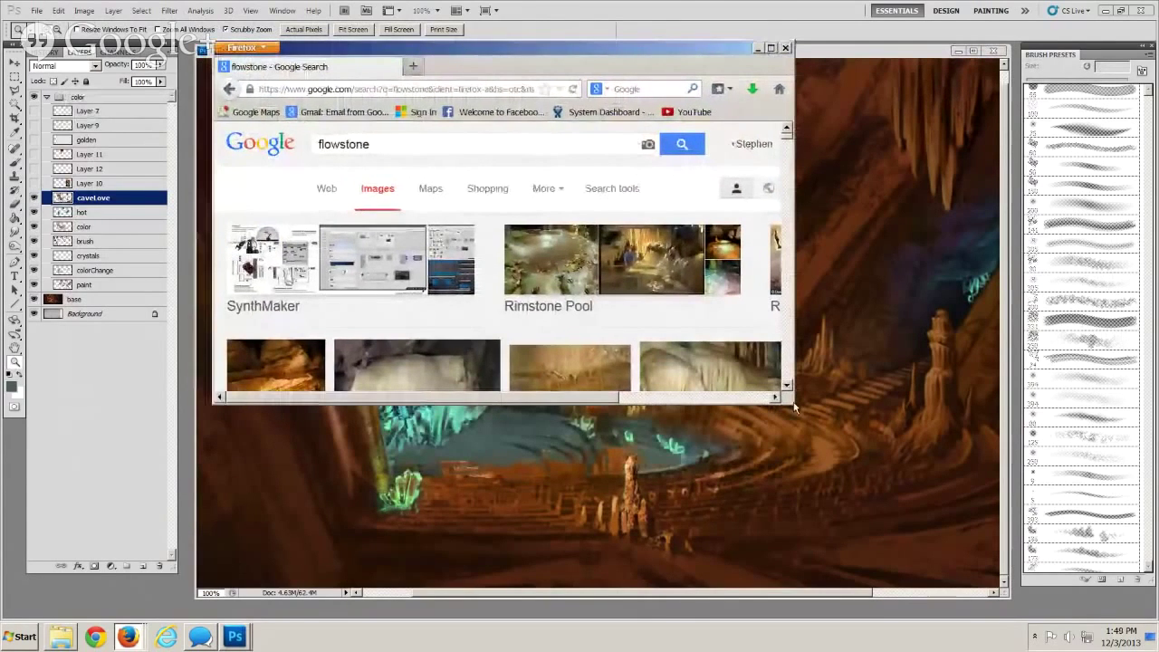
pyautogui.moveTo(793, 404); pyautogui.dragTo(989, 581)
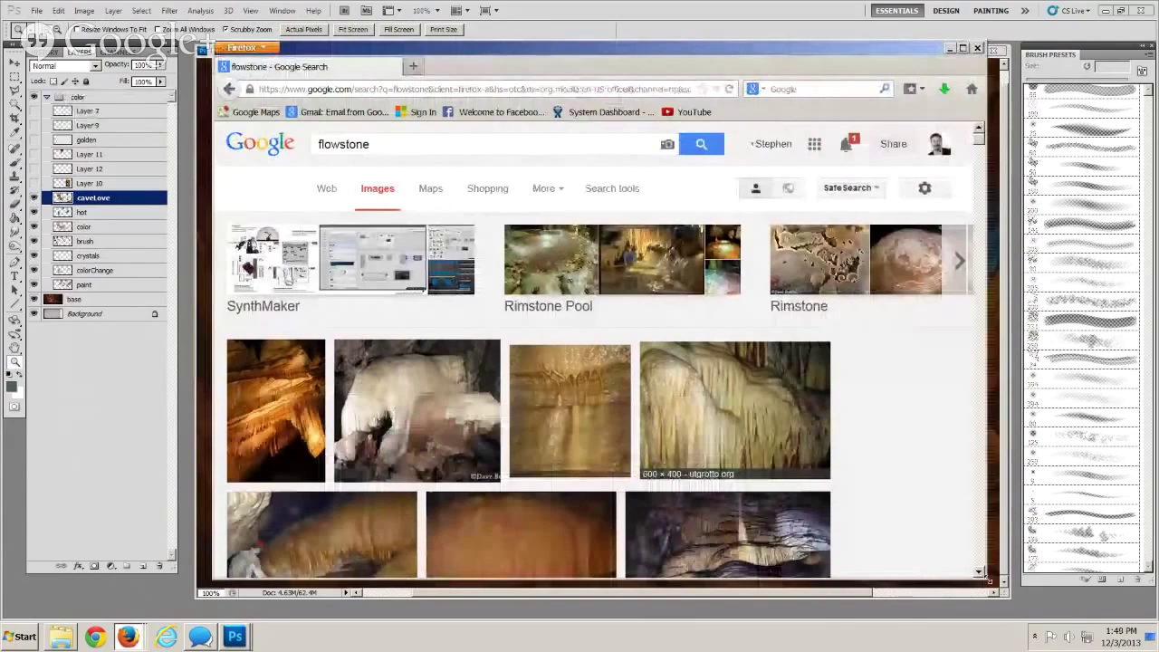
pyautogui.moveTo(989, 581); pyautogui.dragTo(1001, 583)
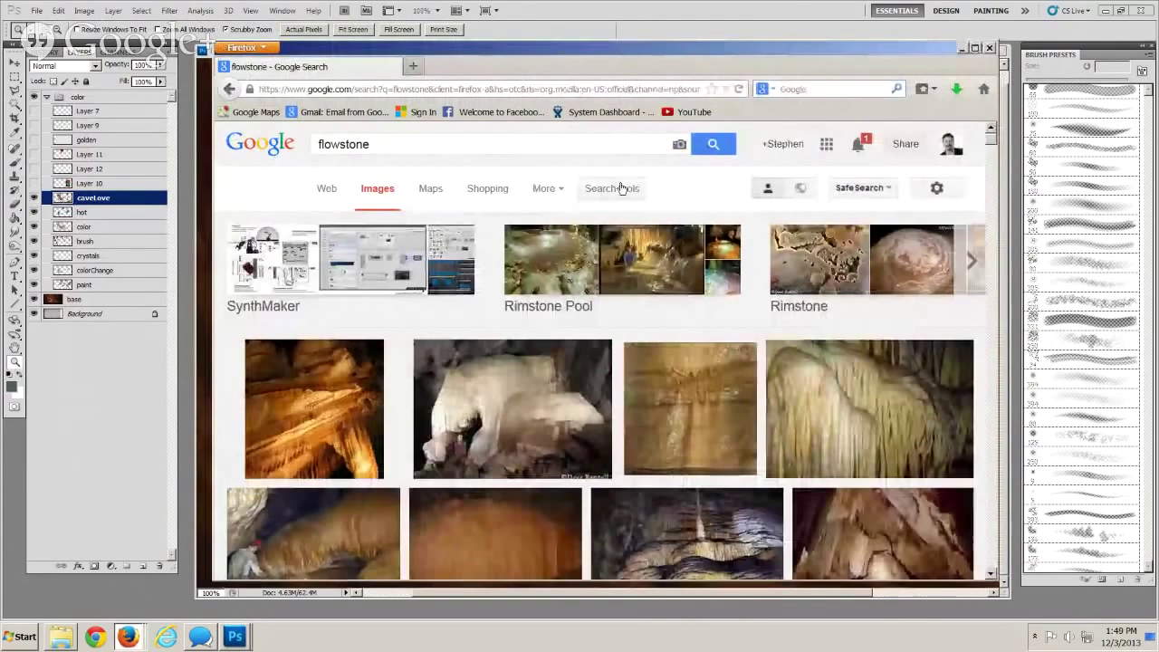
# Filter the flowstone image results to sizes larger than 800×600
pyautogui.click(621, 187)
pyautogui.click(328, 225)
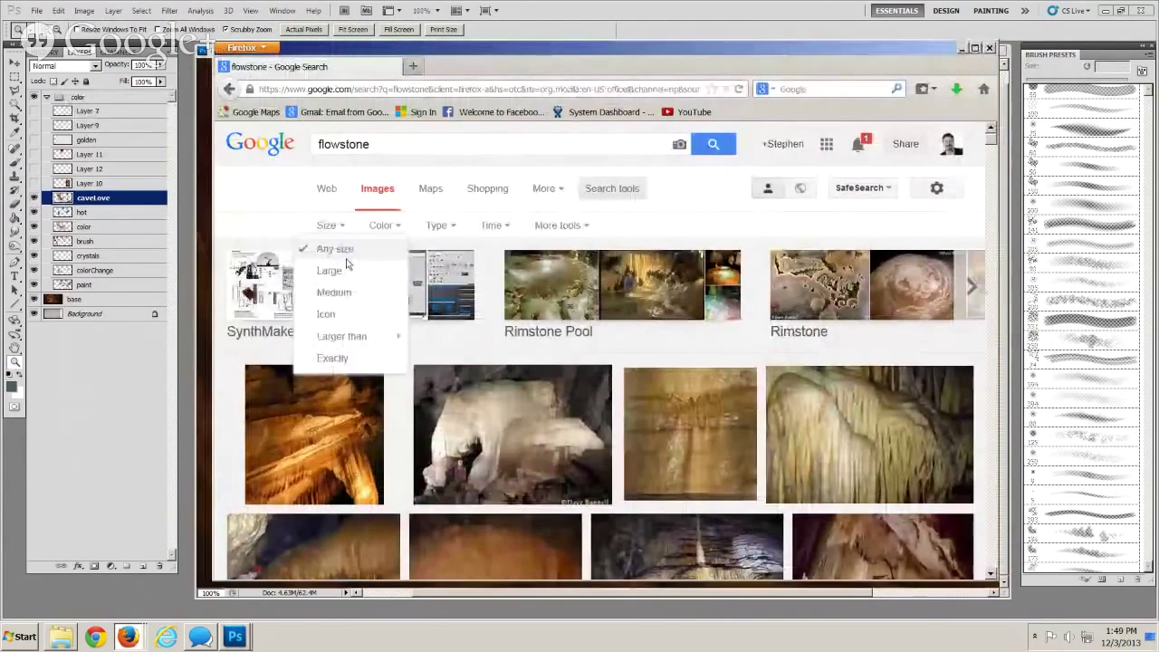
pyautogui.moveTo(353, 336)
pyautogui.click(440, 338)
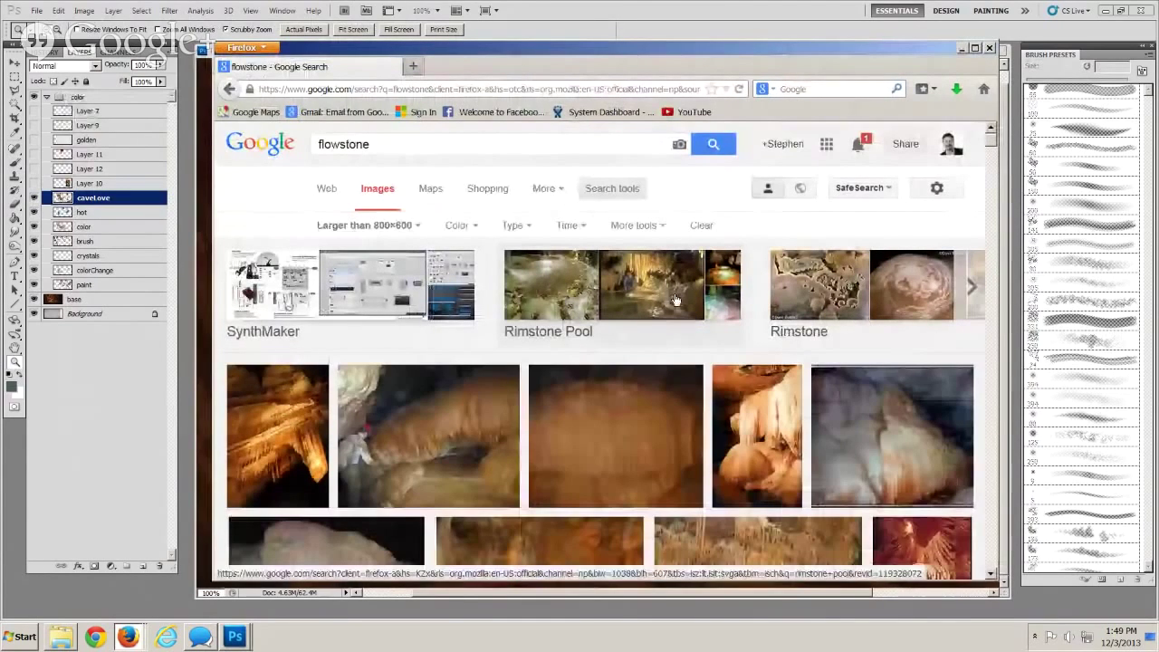
# Browse the flowstone results and open the full-size image of the rounded, tiered tan flowstone mounds
pyautogui.scroll(-5, 675, 300)
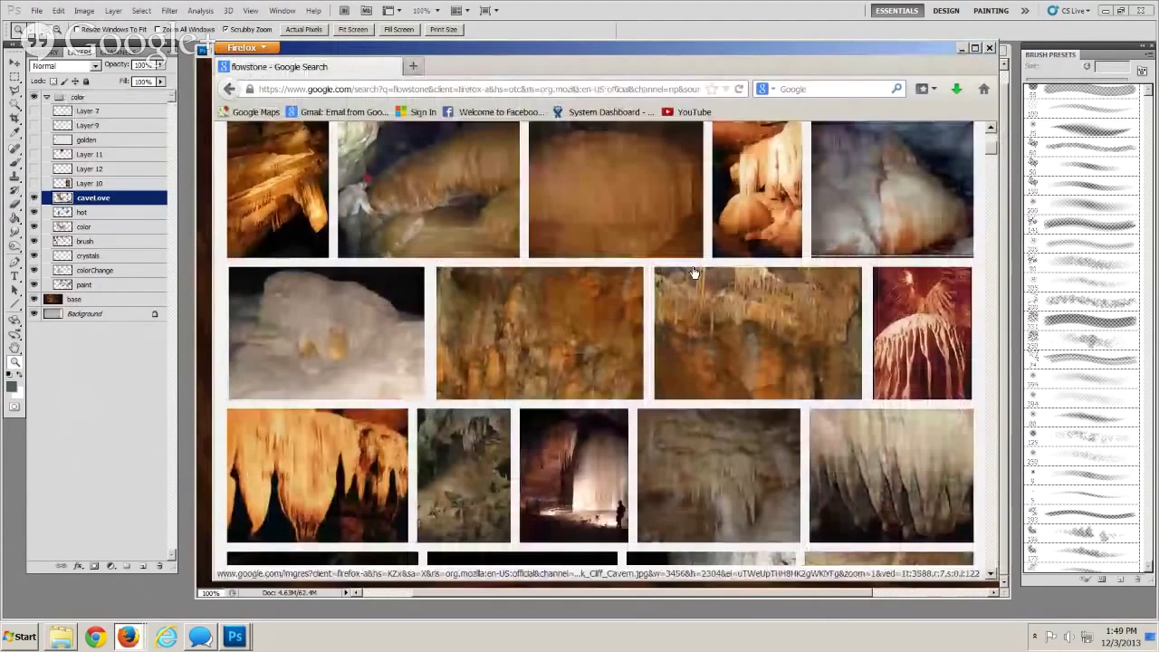
pyautogui.scroll(-4, 694, 272)
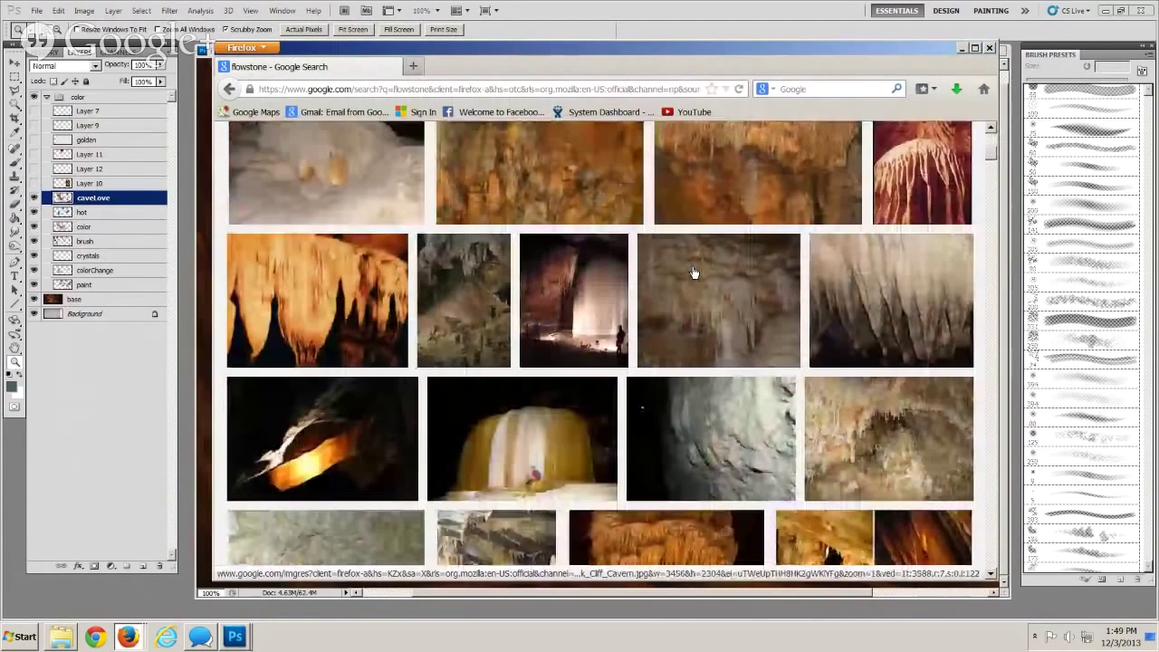
pyautogui.scroll(-9, 649, 274)
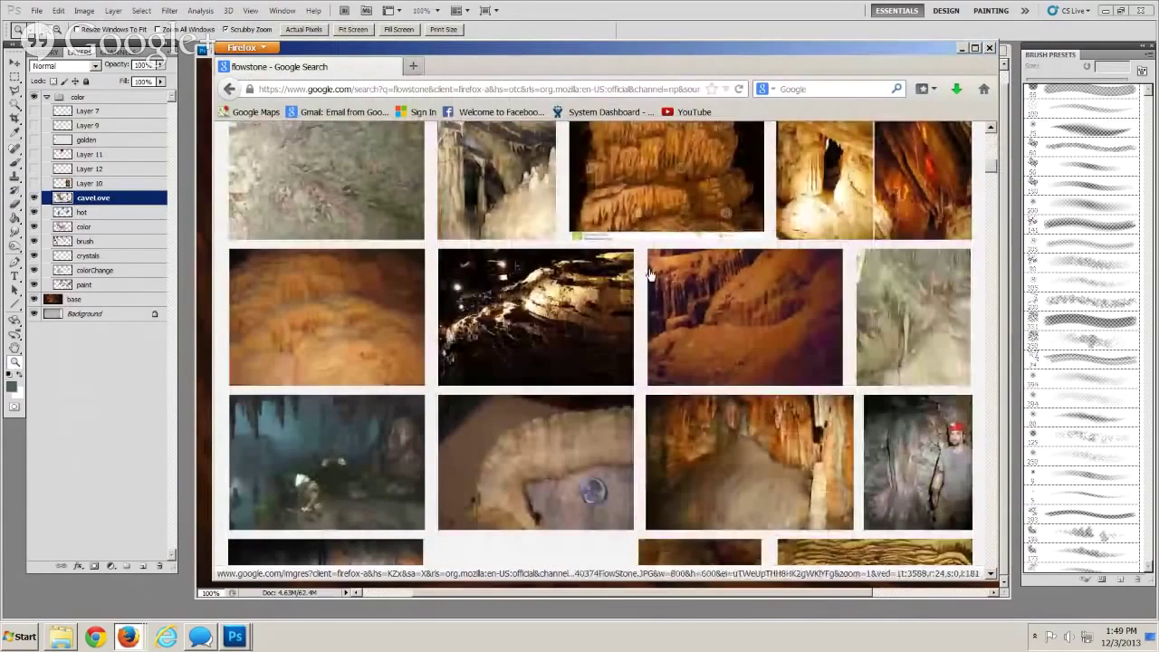
pyautogui.scroll(7, 649, 273)
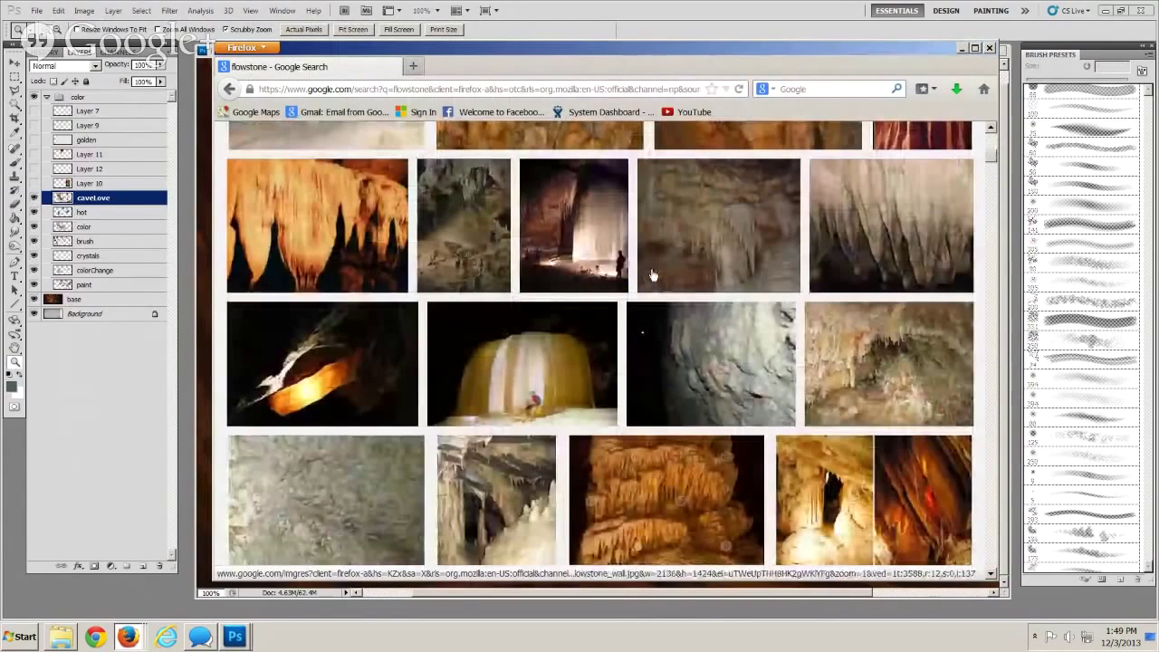
pyautogui.scroll(10, 652, 275)
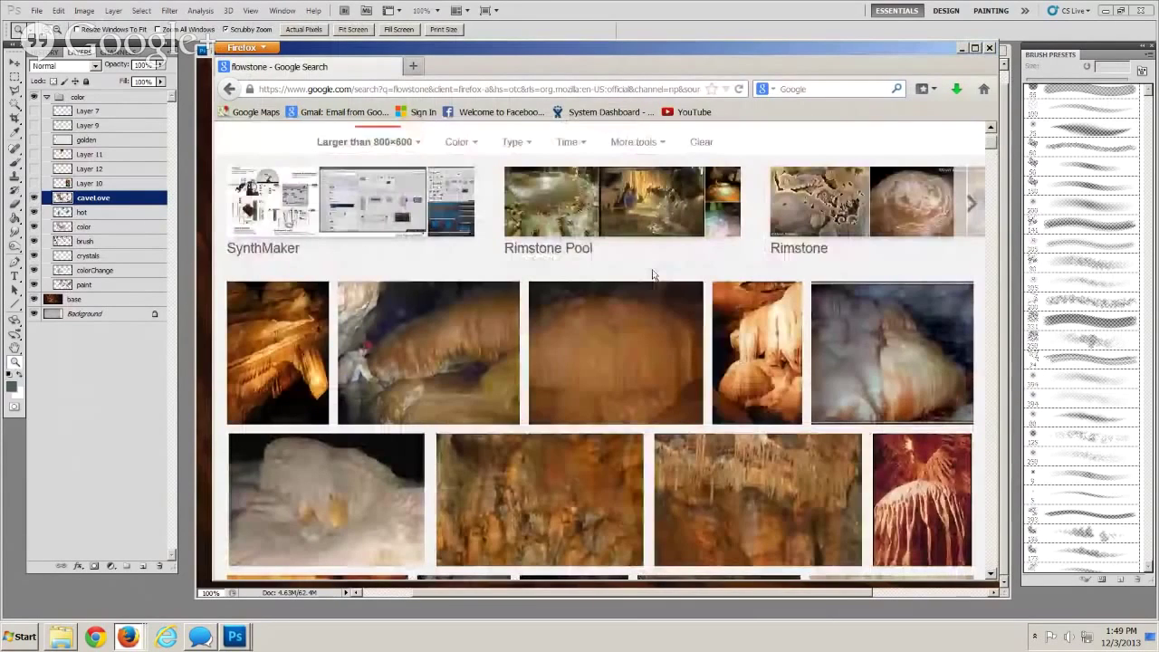
pyautogui.scroll(-6, 653, 275)
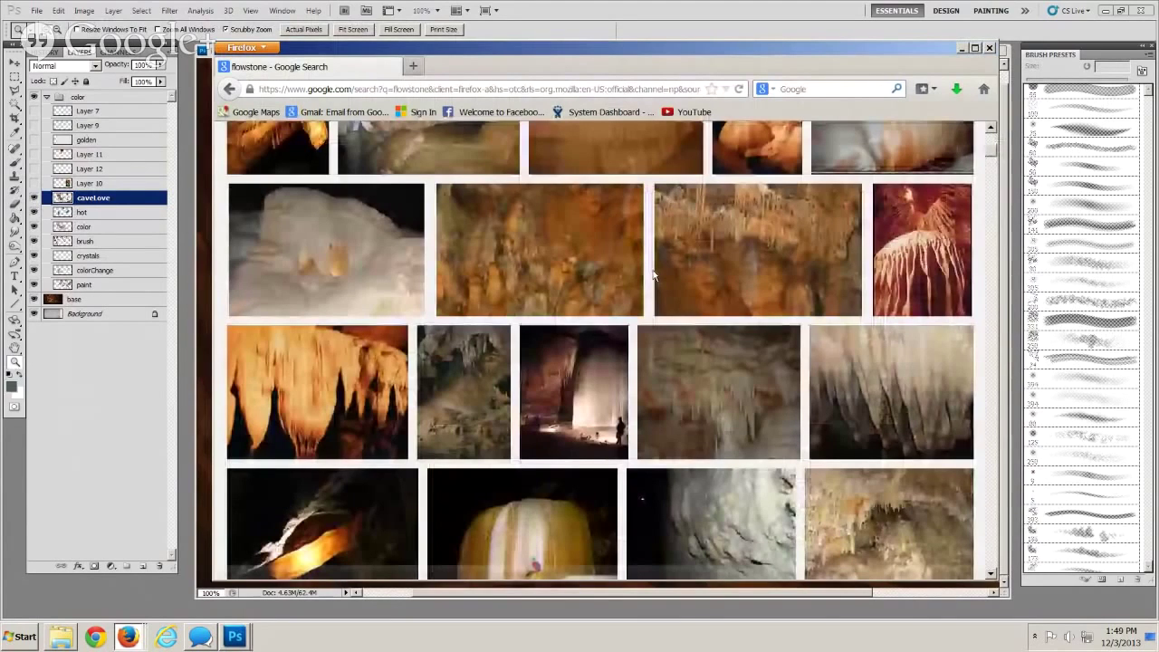
pyautogui.scroll(-10, 653, 274)
pyautogui.click(326, 237)
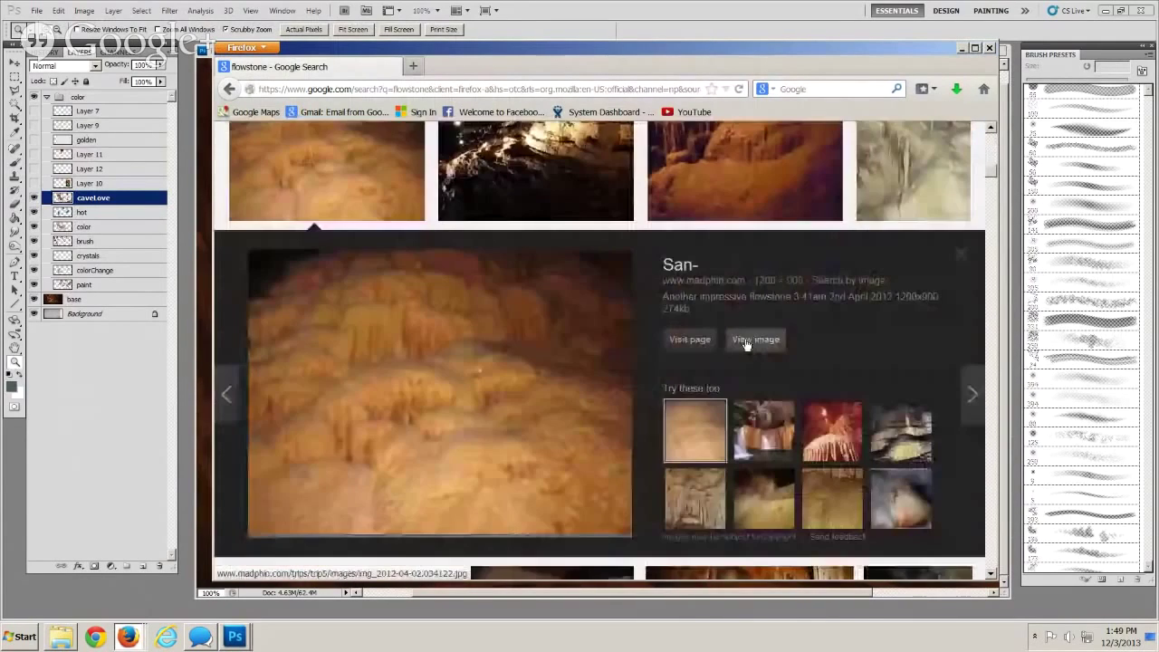
pyautogui.click(747, 341)
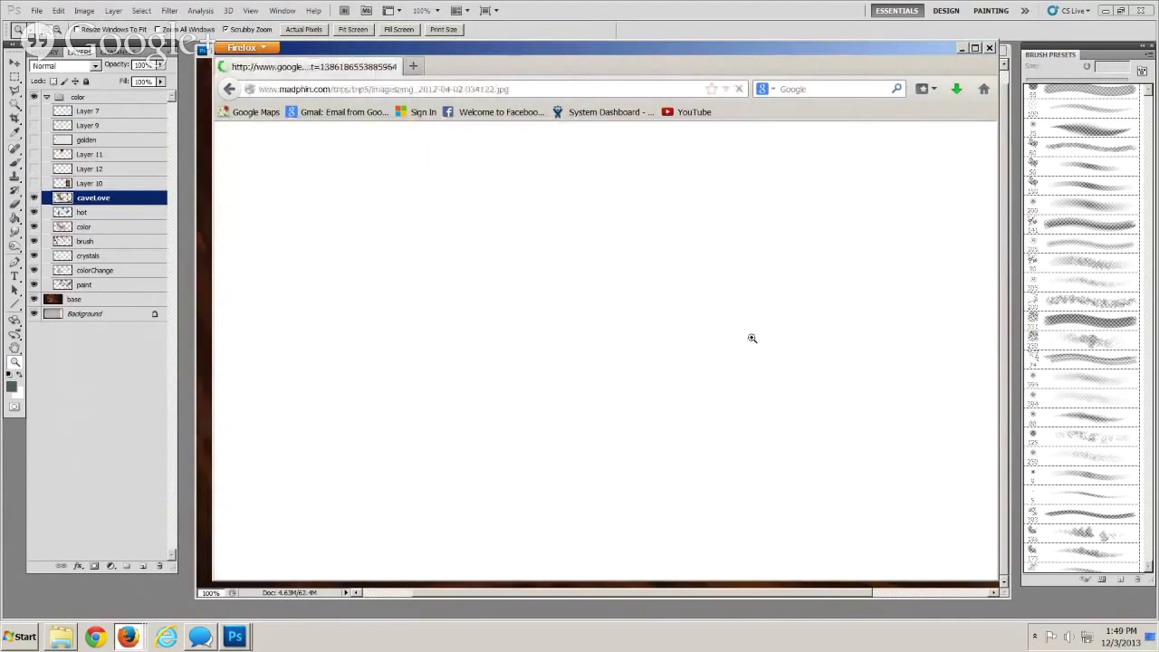
# Copy the flowstone image, switch to Photoshop and paste it above the caveLove layer of the cave painting
pyautogui.rightClick(573, 301)
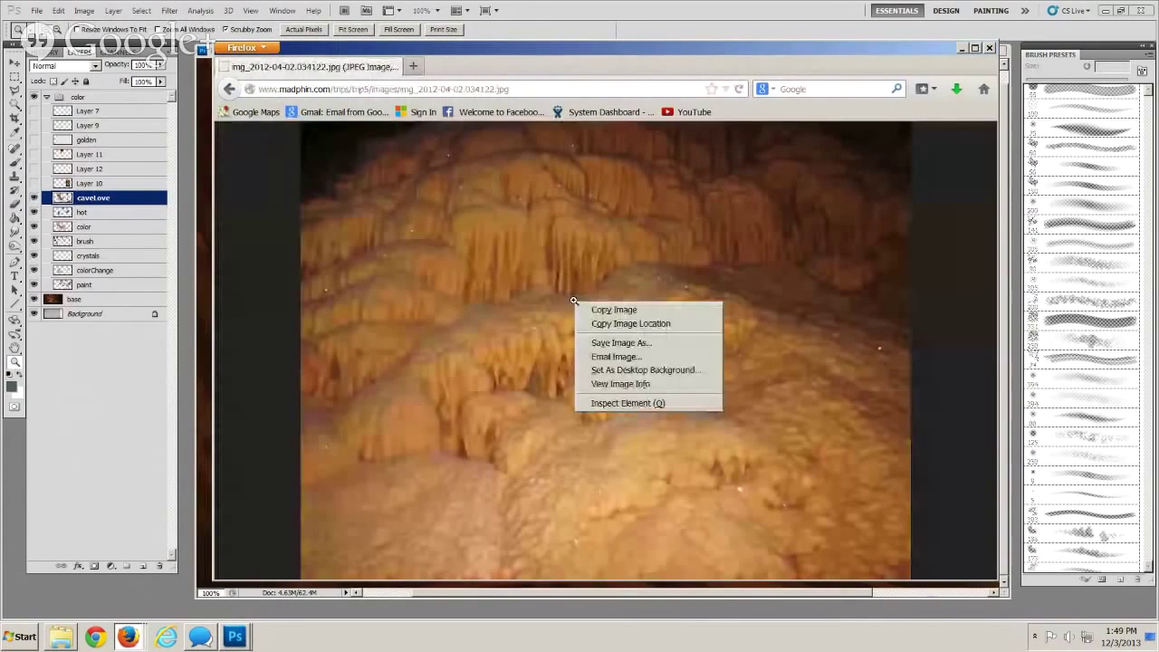
pyautogui.click(624, 310)
pyautogui.click(182, 365)
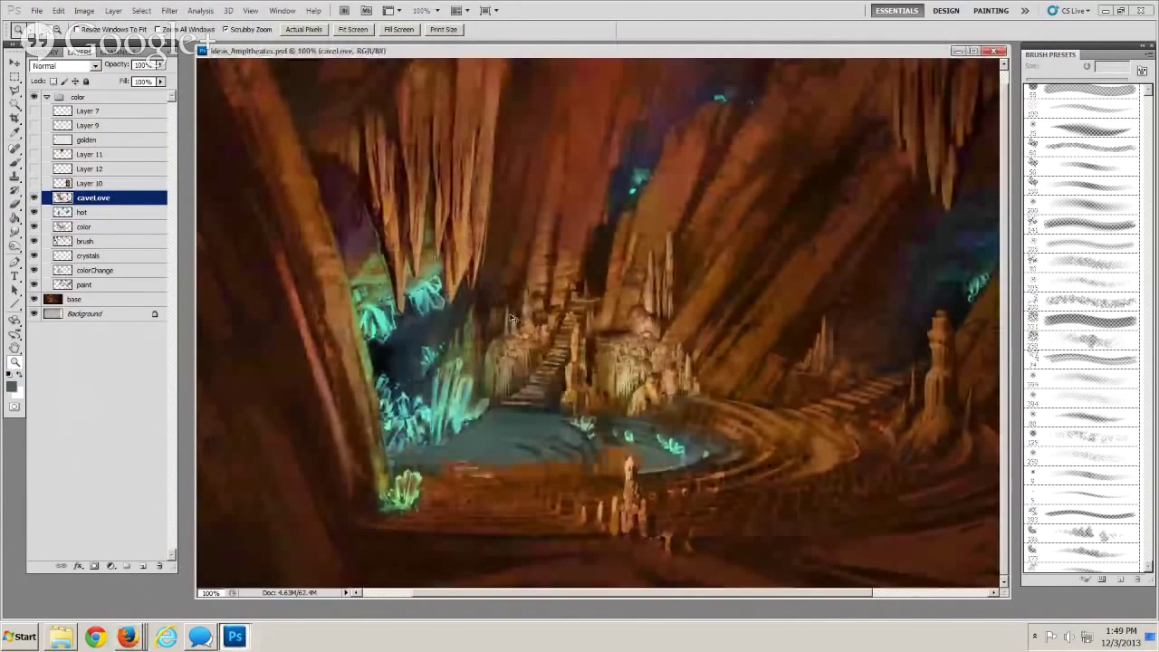
pyautogui.hotkey('ctrl', 'v')
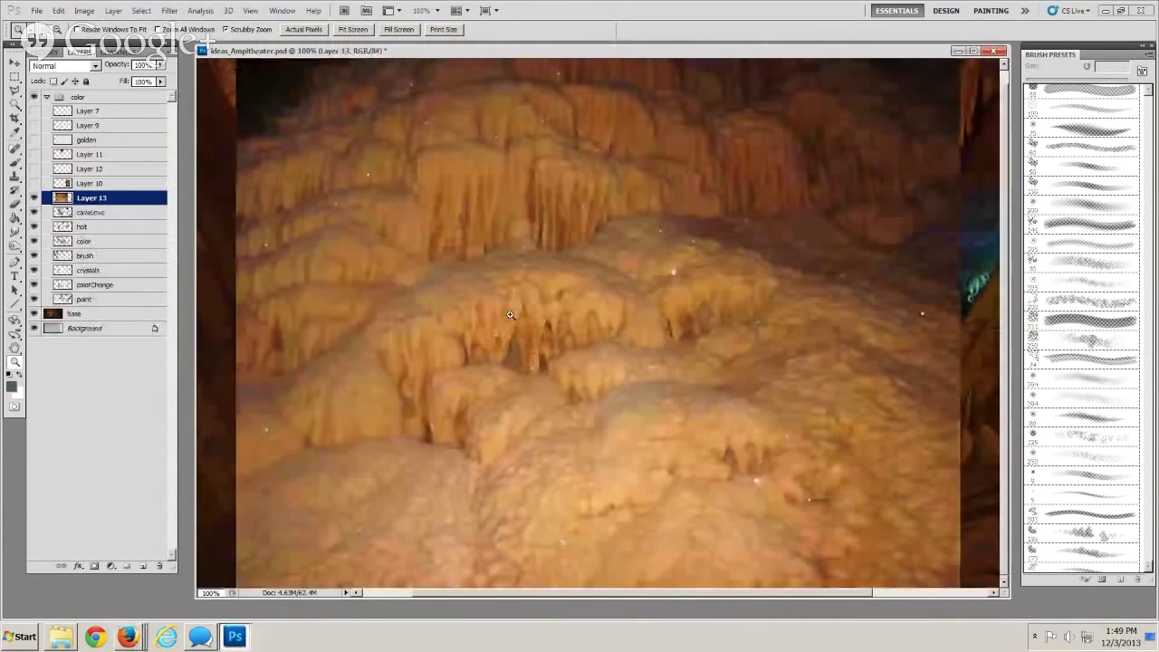
# Scale the pasted flowstone photo down to about 28.57% and place it over the pool
pyautogui.keyDown('alt'); pyautogui.click(568, 316); pyautogui.keyUp('alt')
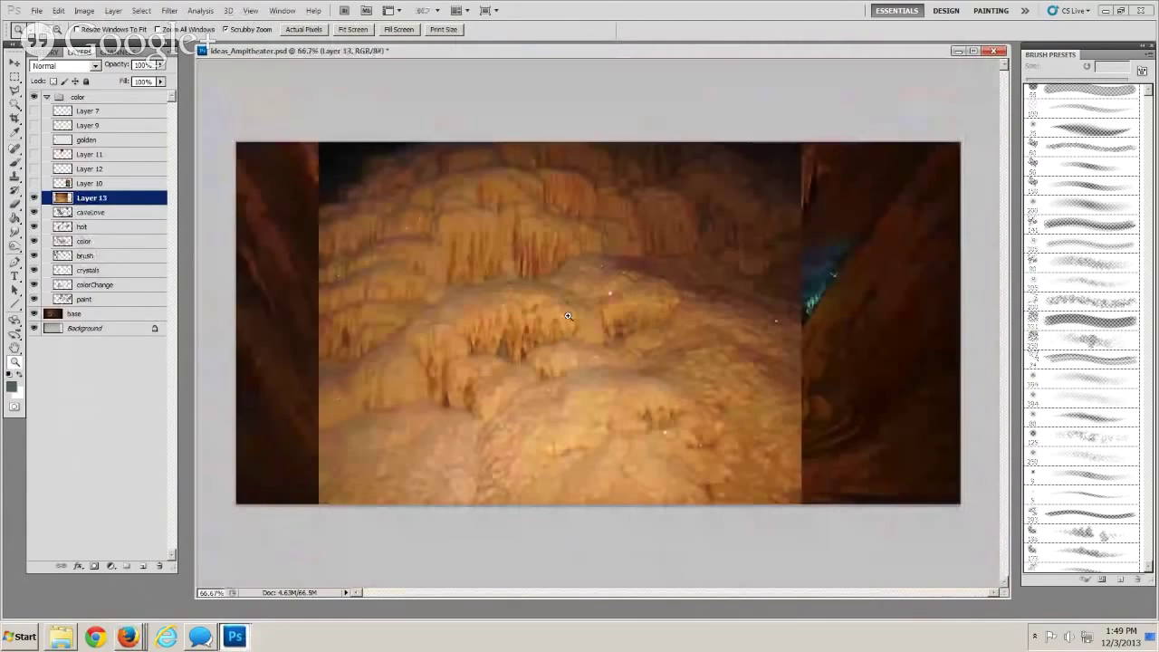
pyautogui.hotkey('ctrl', 't')
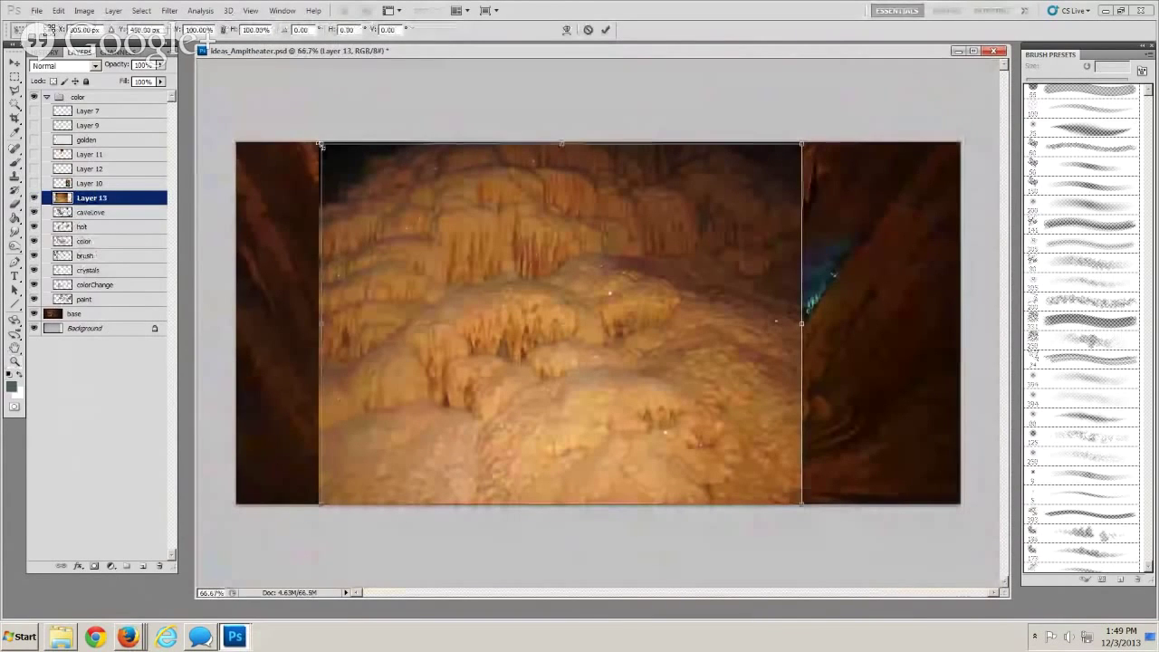
pyautogui.moveTo(319, 144); pyautogui.dragTo(682, 378)
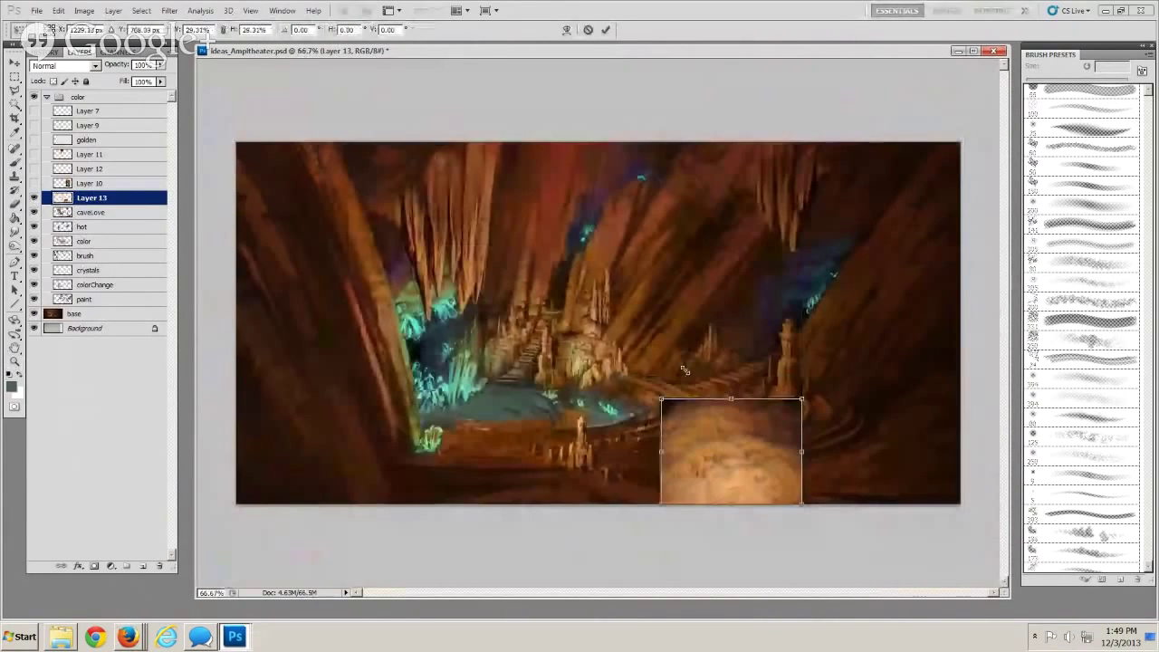
pyautogui.moveTo(705, 470); pyautogui.dragTo(474, 445)
pyautogui.press('Return')
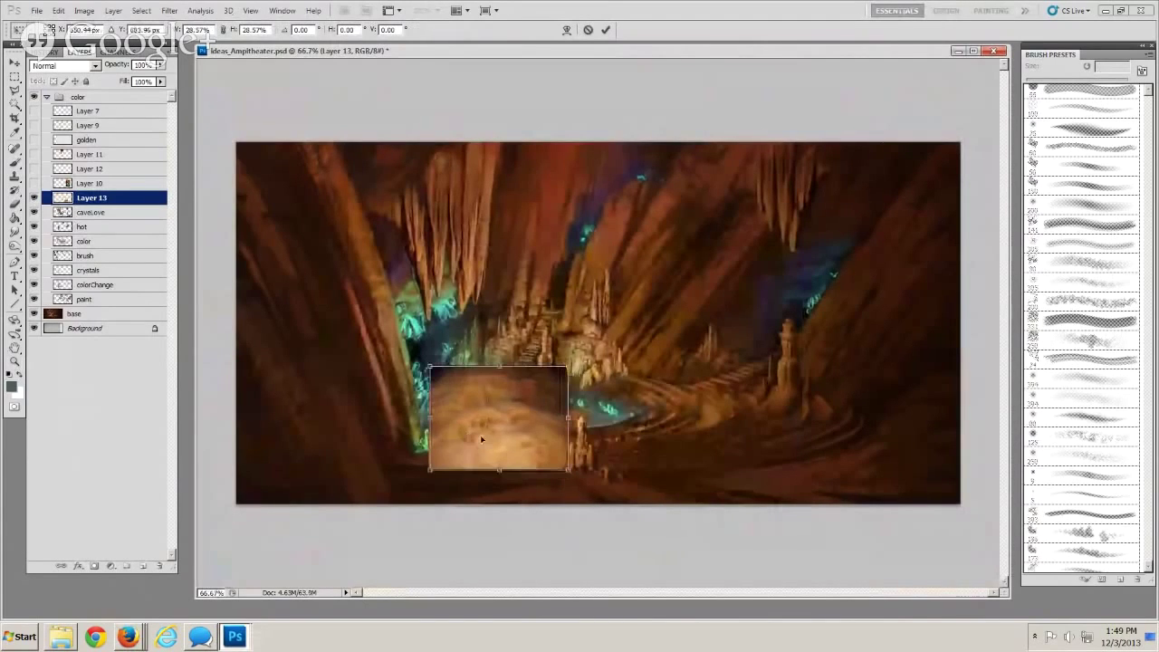
# Apply a perspective transform to the flowstone photo, spreading its upper edge outward symmetrically while keeping the lower edge's width
pyautogui.press('z')
pyautogui.click(457, 425)
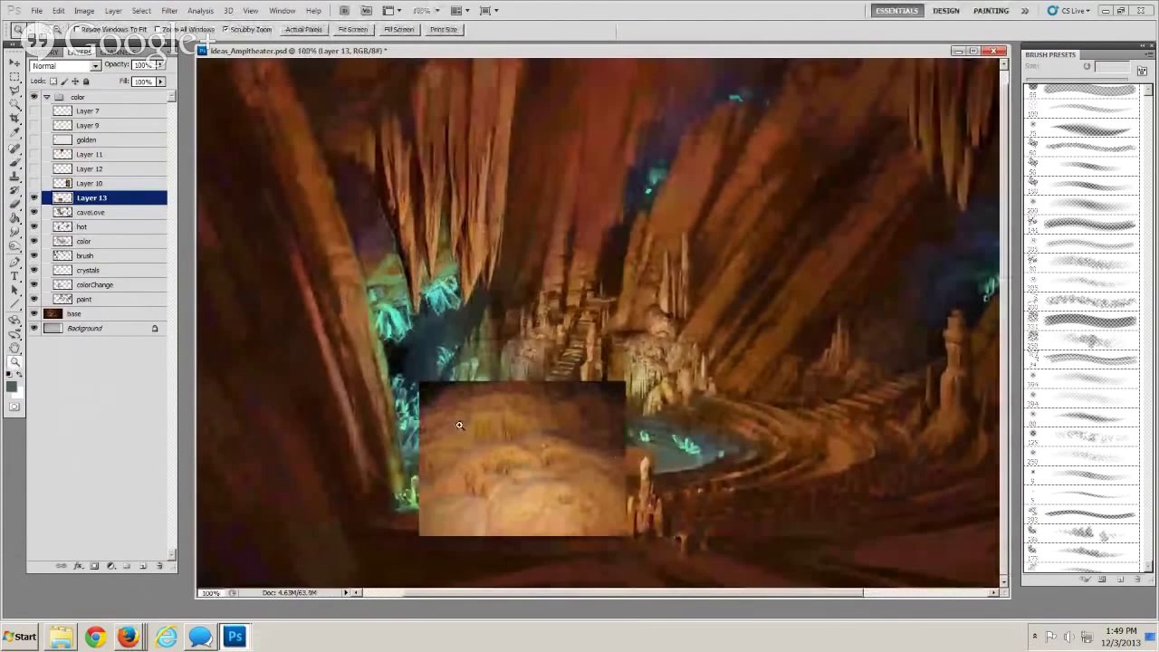
pyautogui.click(459, 425)
pyautogui.hotkey('ctrl', 't')
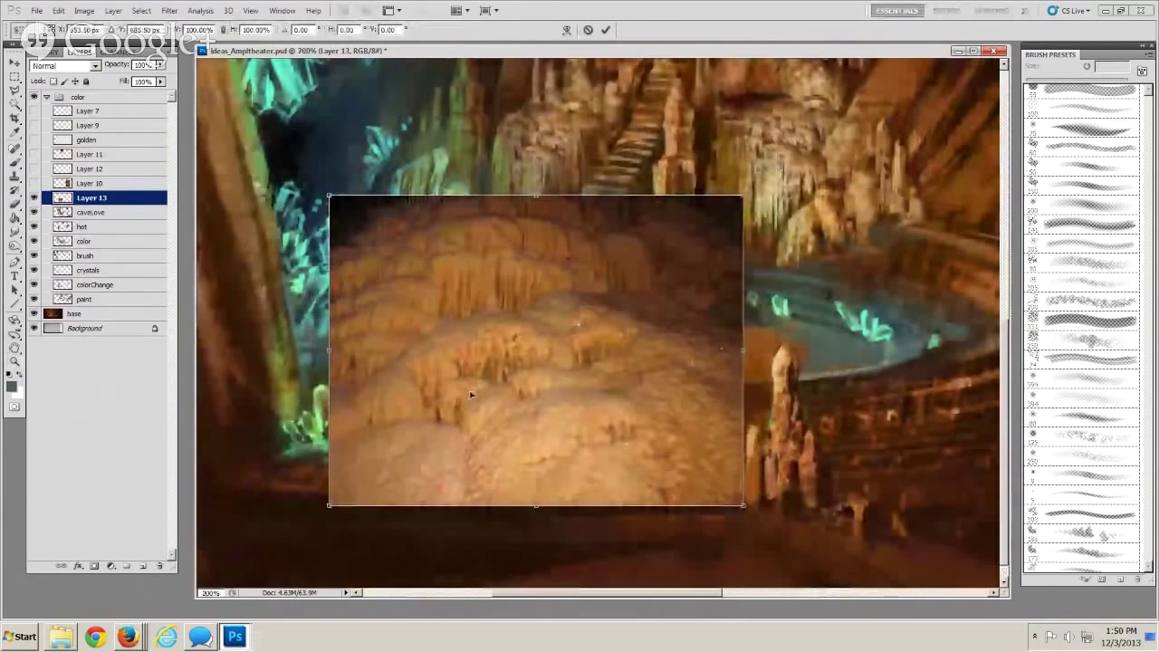
pyautogui.rightClick(523, 227)
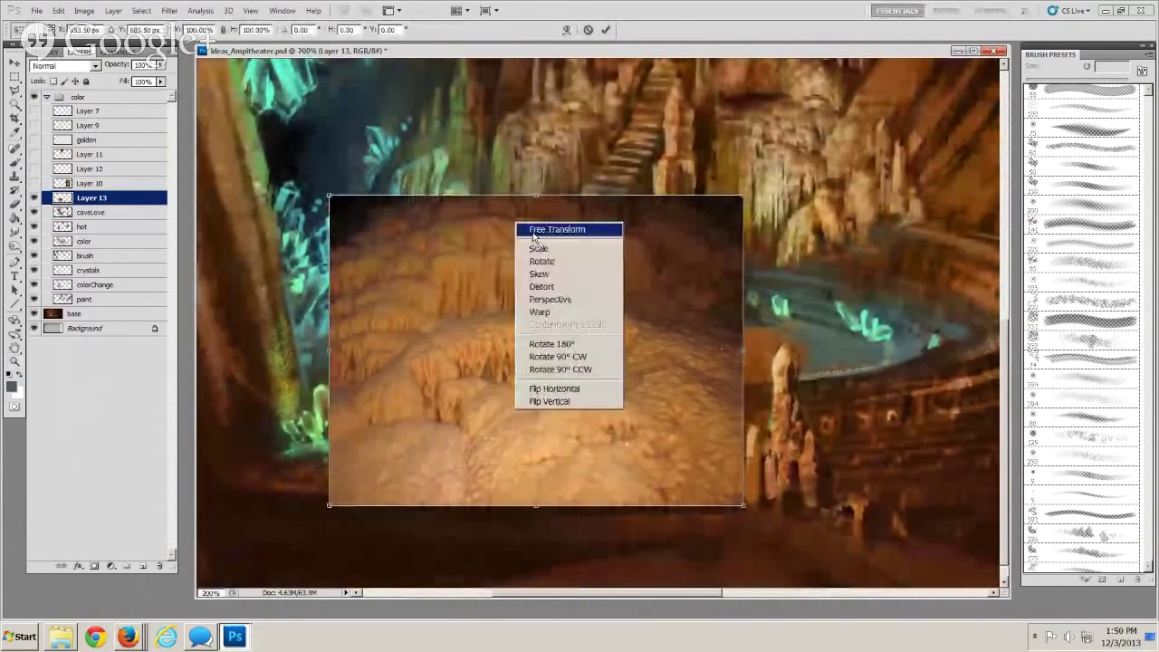
pyautogui.click(533, 233)
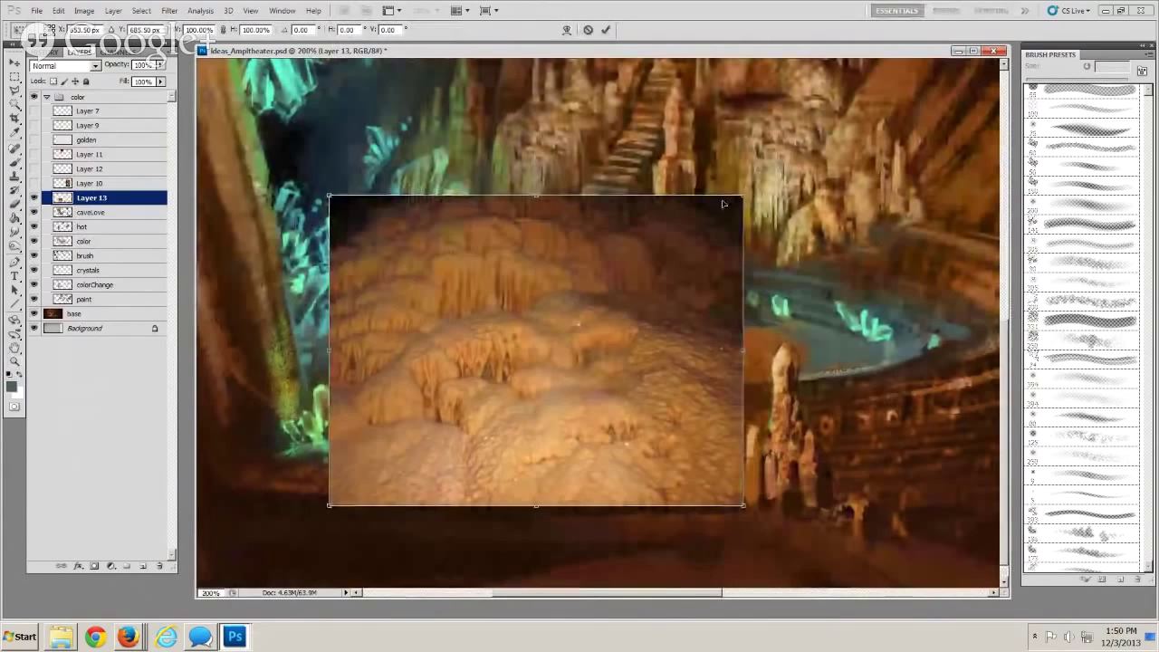
pyautogui.moveTo(738, 201); pyautogui.dragTo(880, 225)
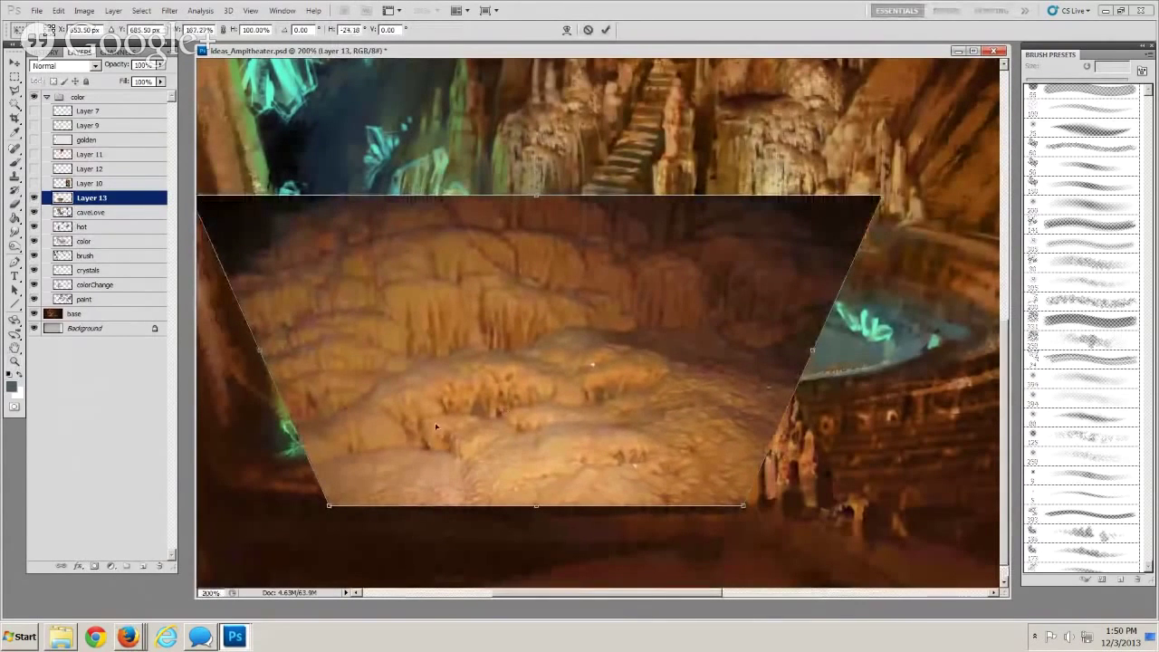
pyautogui.press('Return')
pyautogui.press('z')
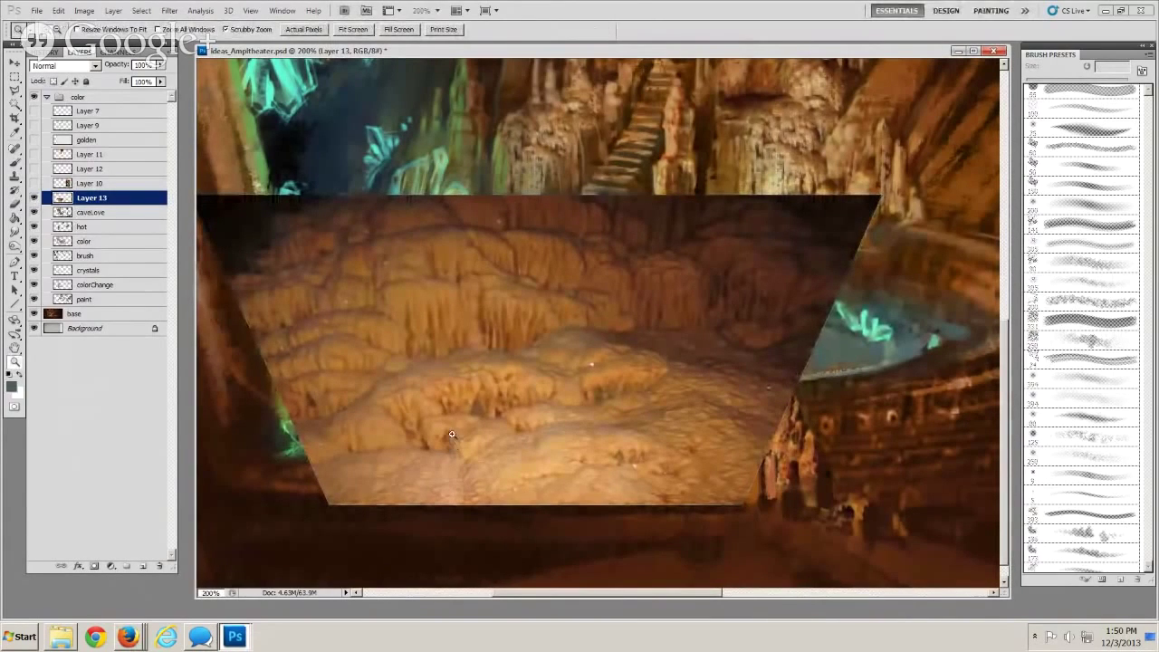
# Set the flowstone layer's blend mode to Overlay, then scale it to about 69.45% and fit it over the pool
pyautogui.click(95, 66)
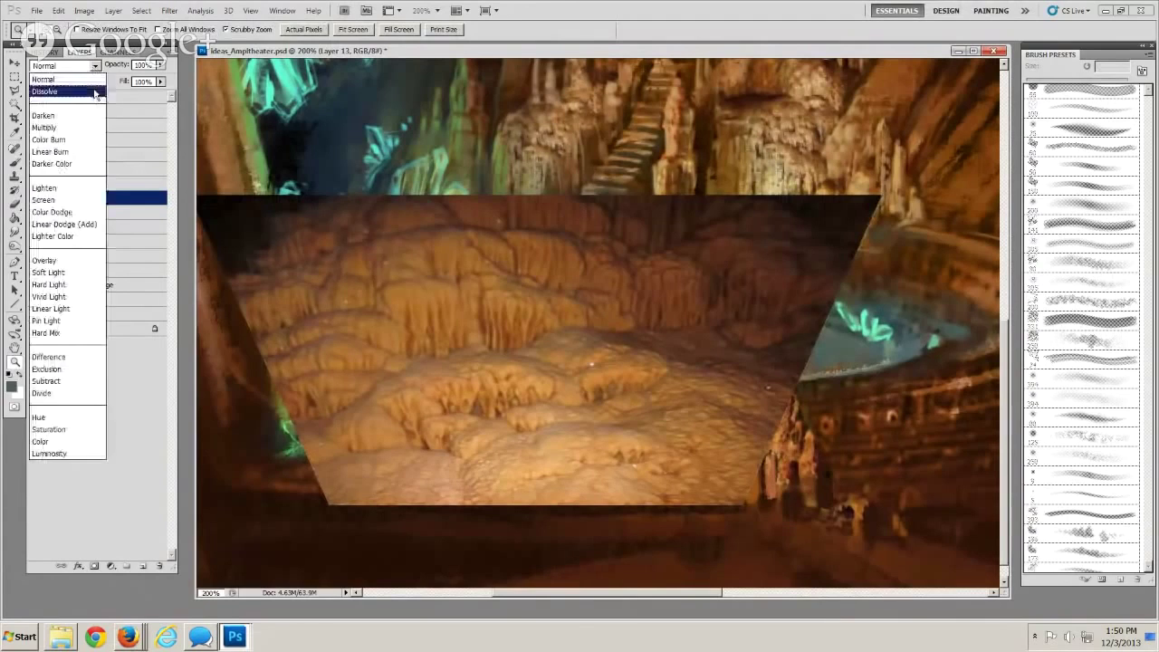
pyautogui.click(77, 260)
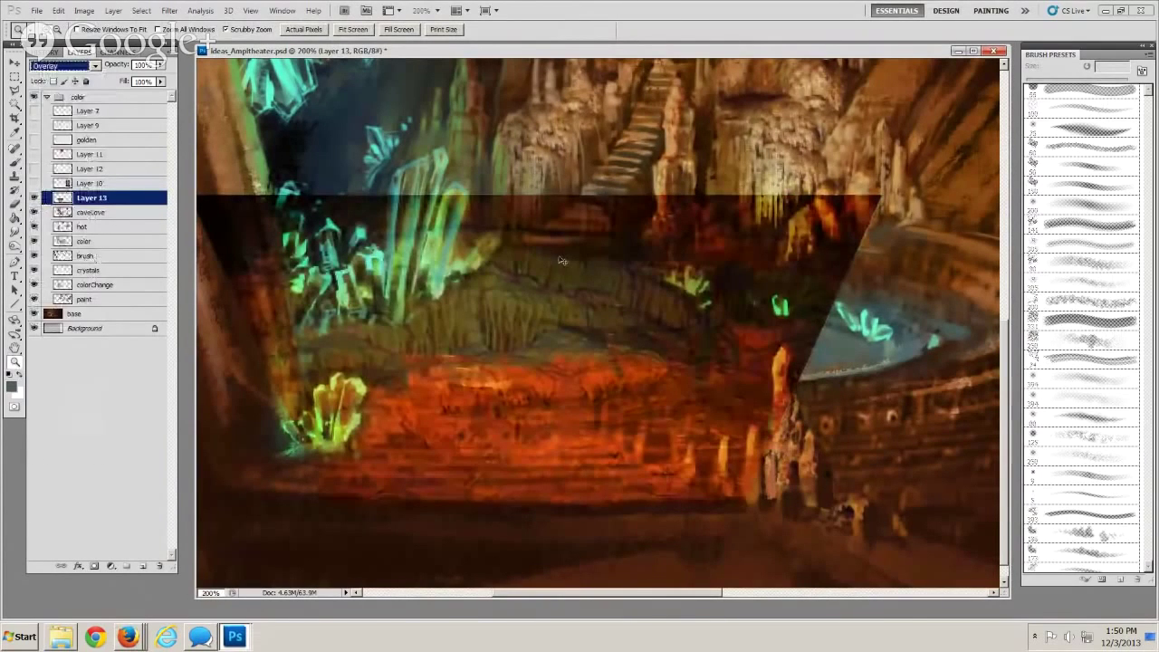
pyautogui.hotkey('ctrl', 't')
pyautogui.moveTo(876, 195); pyautogui.dragTo(673, 290)
pyautogui.moveTo(423, 368); pyautogui.dragTo(518, 284)
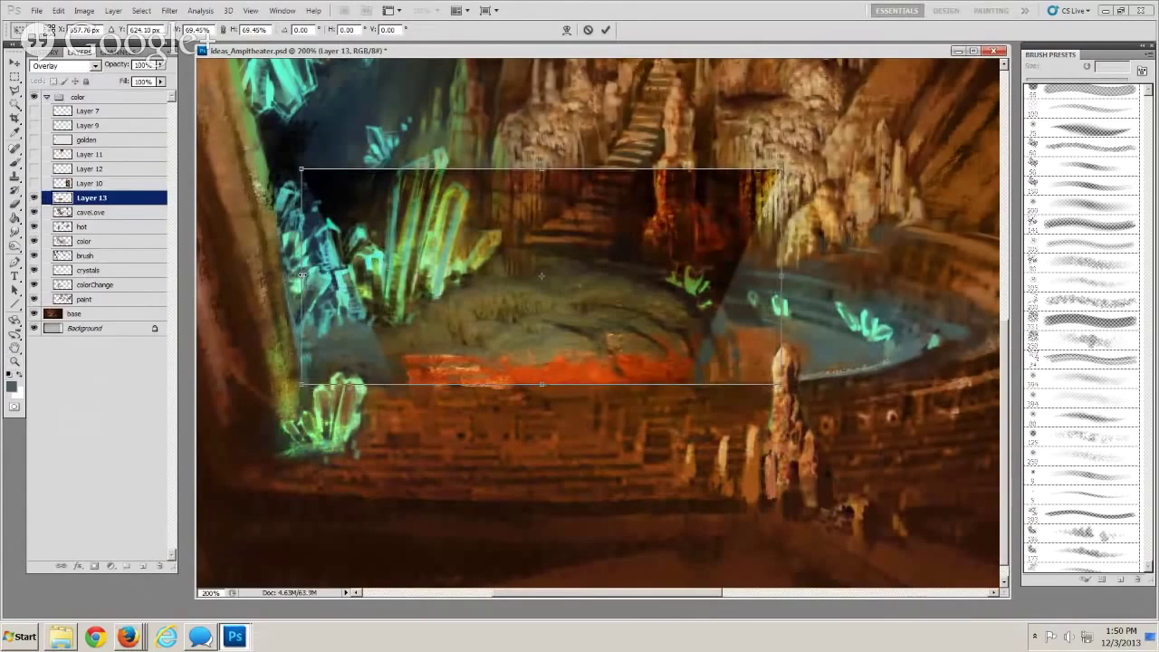
pyautogui.moveTo(501, 308); pyautogui.dragTo(508, 303)
pyautogui.press('Return')
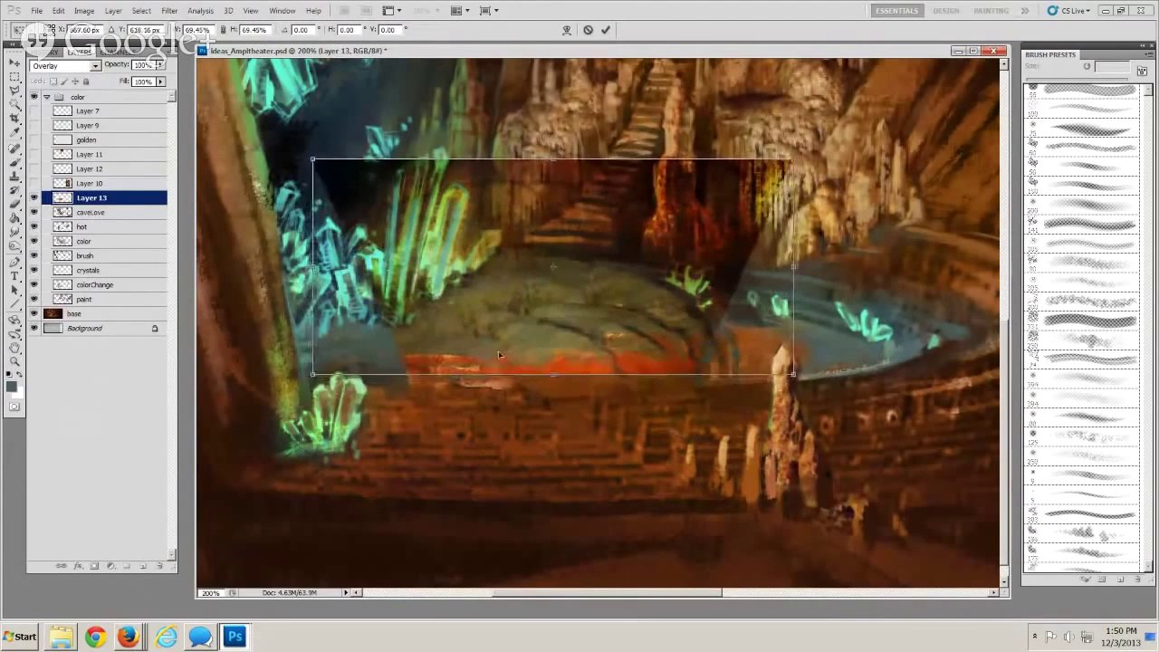
pyautogui.press('z')
# Lasso the part of the flowstone photo above the pool's back edge, delete it and deselect
pyautogui.click(17, 205)
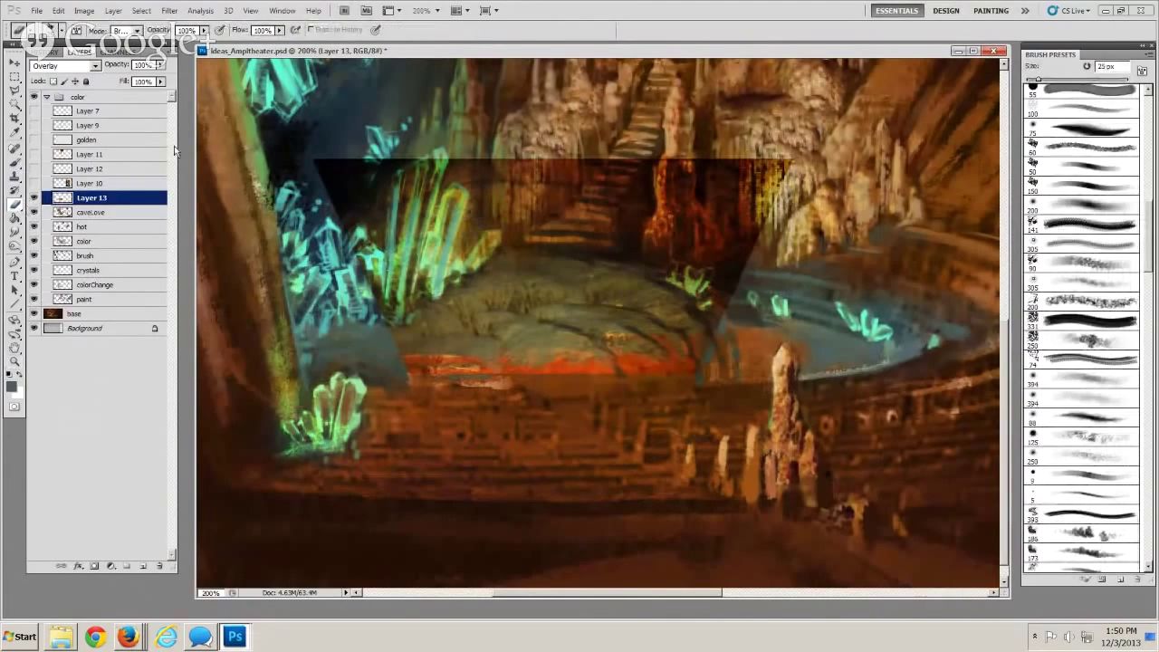
pyautogui.press('l')
pyautogui.moveTo(478, 273)
pyautogui.mouseDown()
pyautogui.moveTo(584, 264)
pyautogui.moveTo(704, 293)
pyautogui.mouseUp()
pyautogui.moveTo(833, 177)
pyautogui.mouseDown()
pyautogui.moveTo(580, 90)
pyautogui.moveTo(244, 136)
pyautogui.moveTo(272, 199)
pyautogui.moveTo(347, 278)
pyautogui.mouseUp()
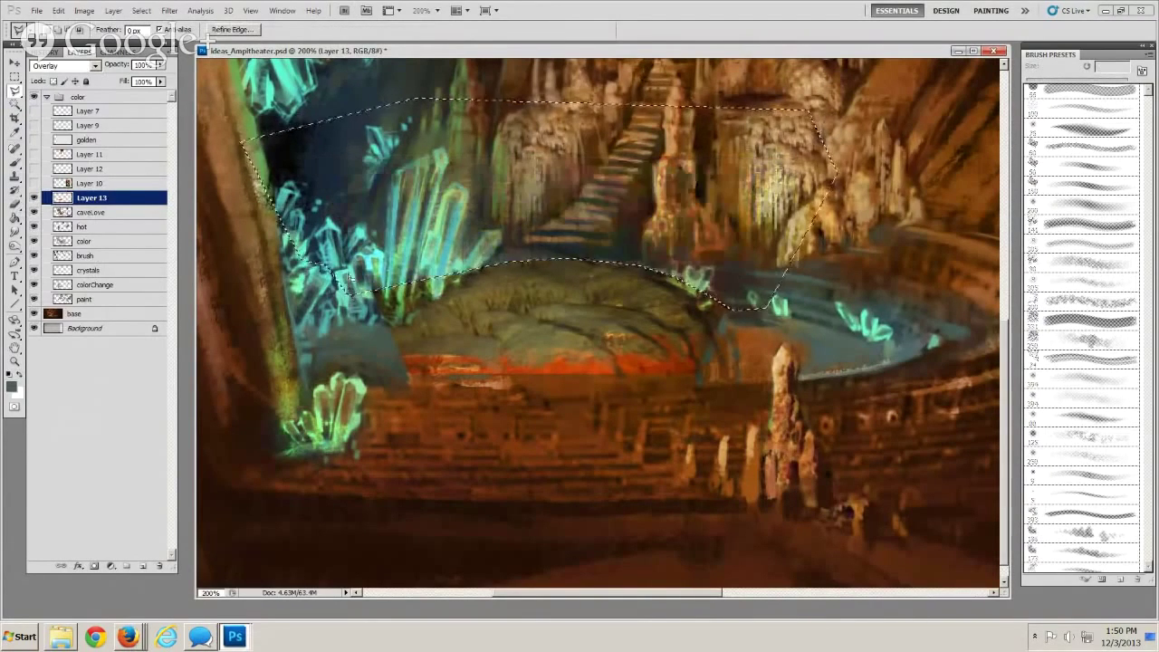
pyautogui.hotkey('ctrl', 'd')
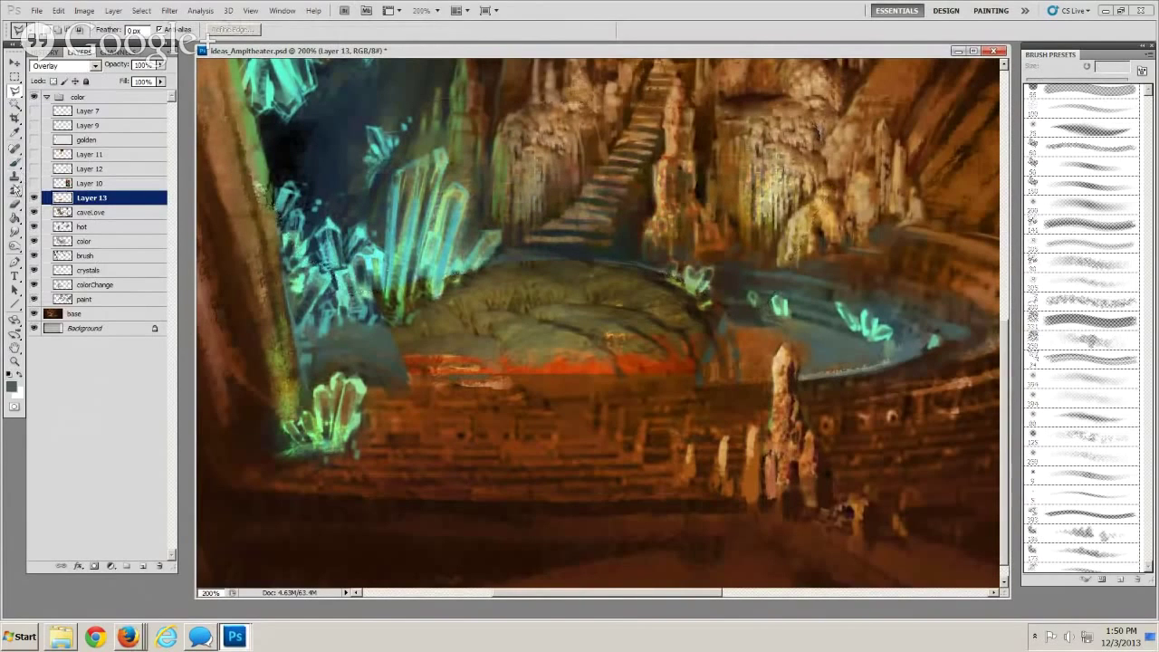
# Clone the flowstone texture, sampling only the current layer, out to the pool's far sides beneath the crystals and toward the orange rock
pyautogui.click(15, 181)
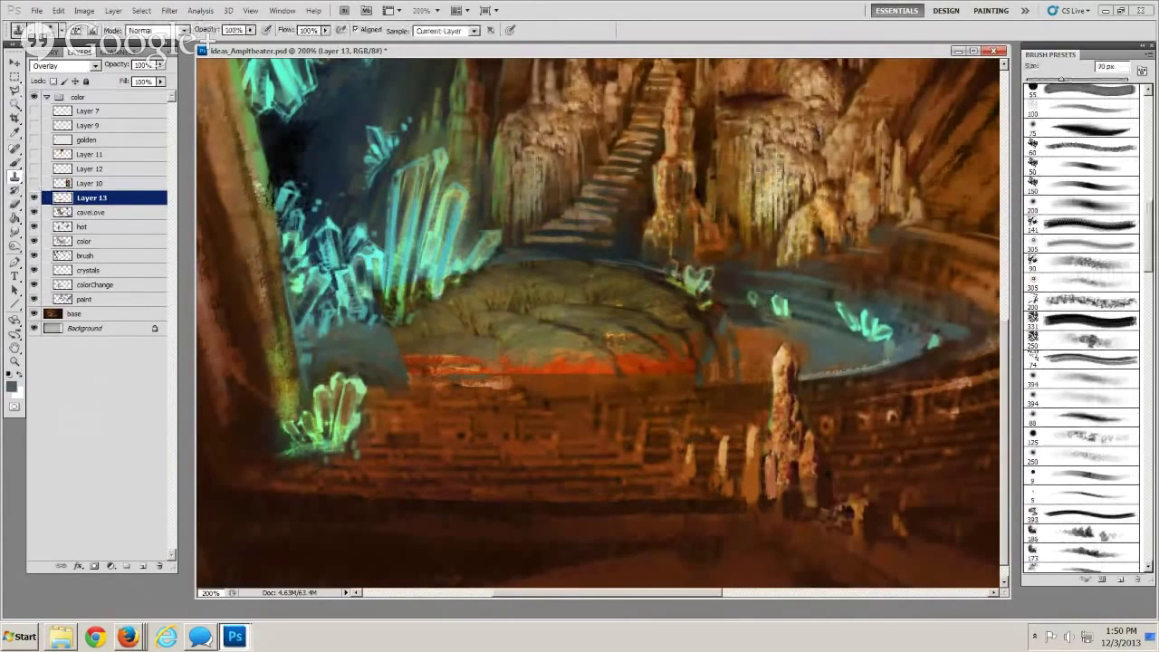
pyautogui.click(443, 31)
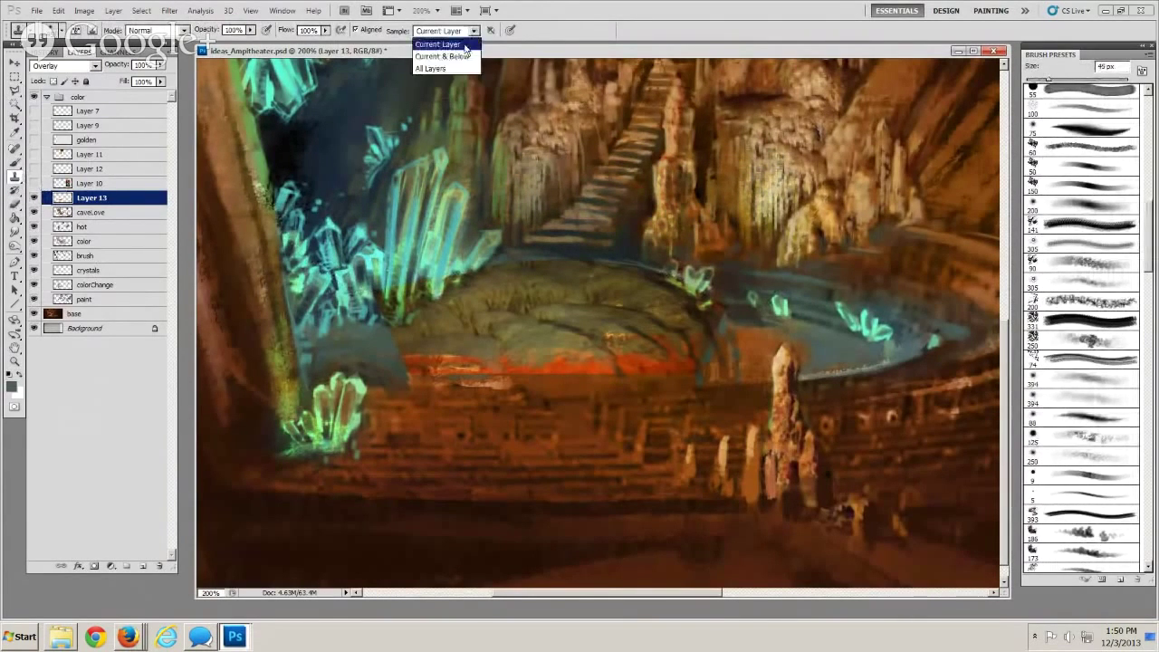
pyautogui.click(439, 43)
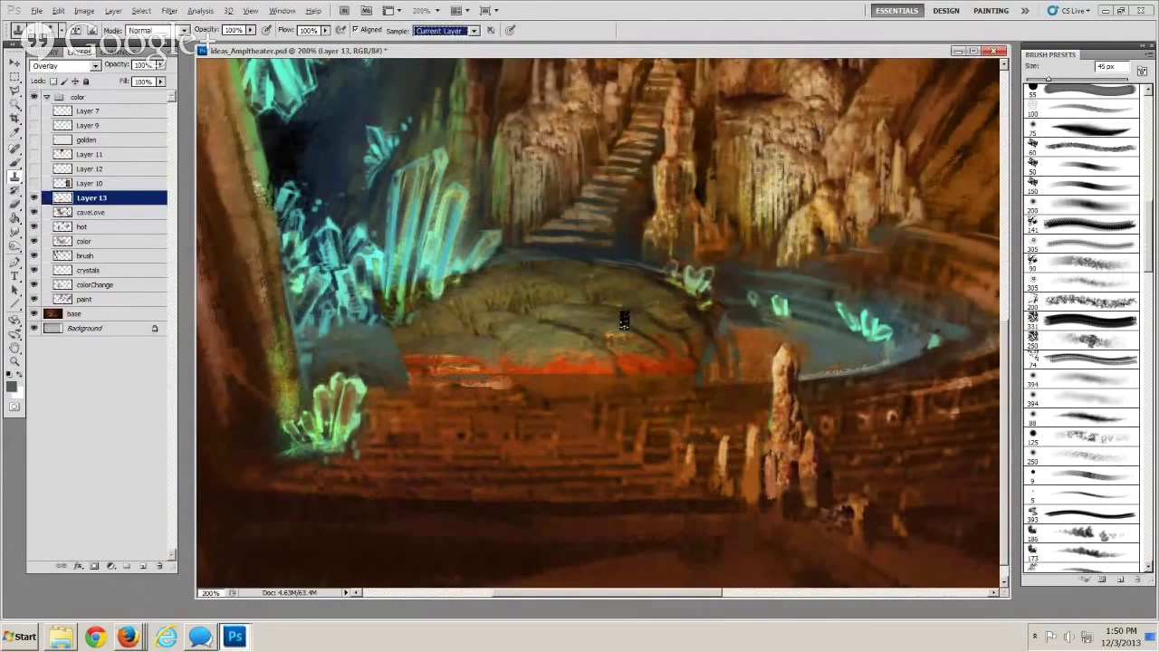
pyautogui.keyDown('alt'); pyautogui.click(626, 319); pyautogui.keyUp('alt')
pyautogui.moveTo(702, 332); pyautogui.dragTo(712, 313)
pyautogui.press('[')
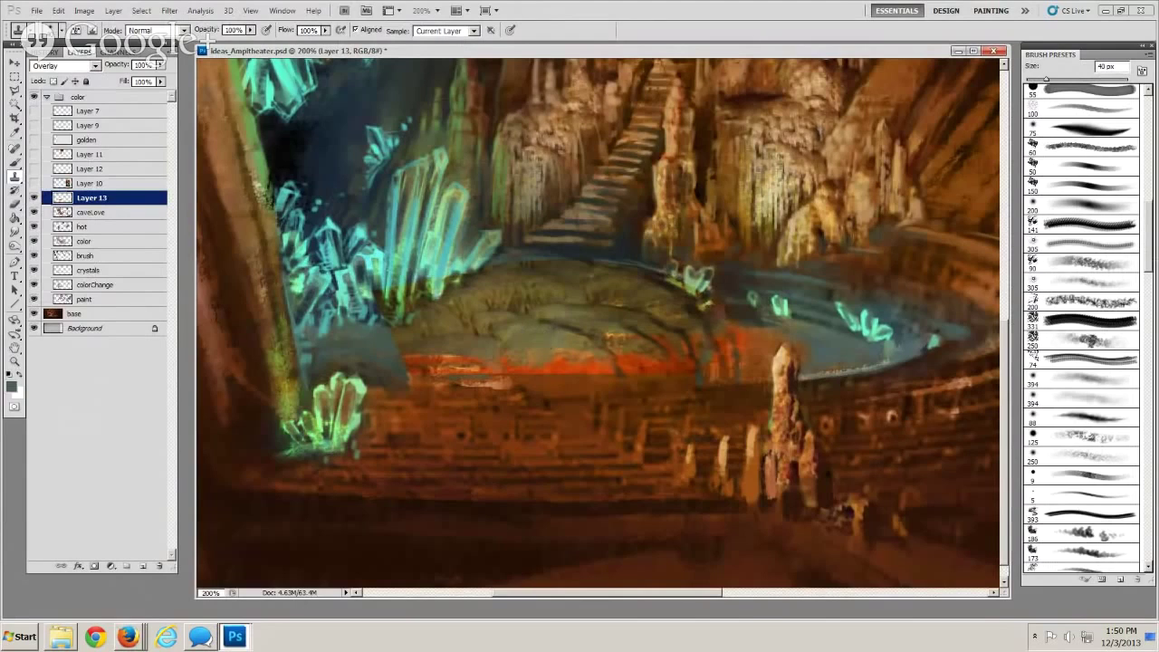
pyautogui.moveTo(398, 329)
pyautogui.mouseDown()
pyautogui.moveTo(309, 353)
pyautogui.moveTo(385, 358)
pyautogui.moveTo(319, 365)
pyautogui.moveTo(389, 314)
pyautogui.mouseUp()
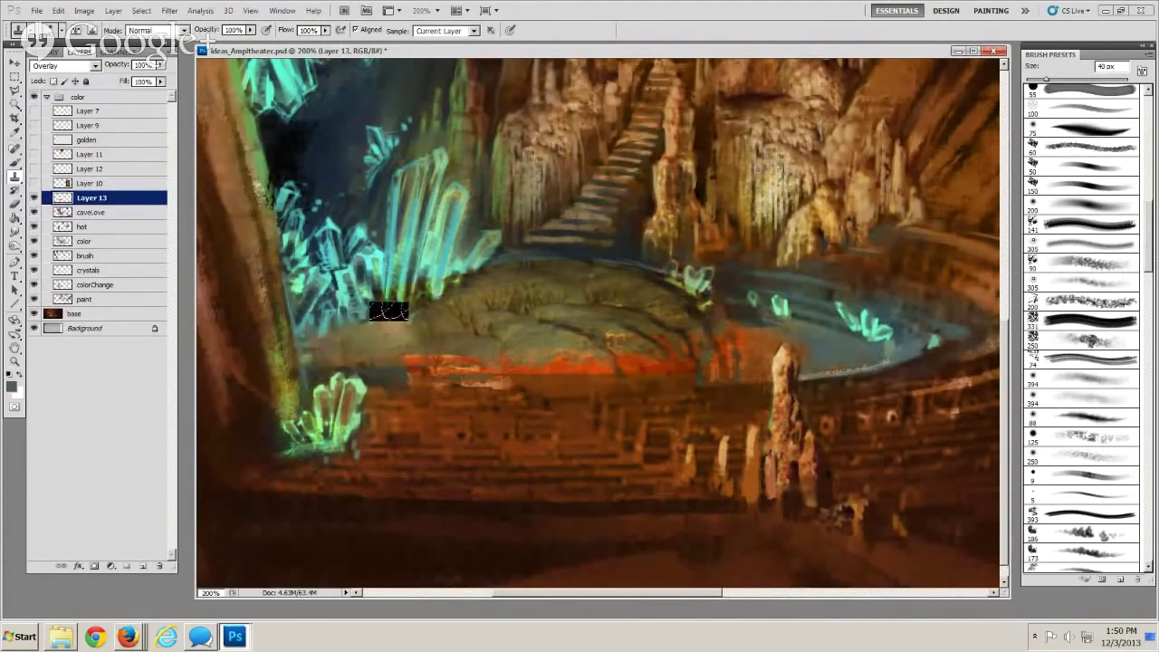
# Clone flowstone texture with a 30 px stamp along the pool's back edge below the staircase
pyautogui.keyDown('alt'); pyautogui.click(605, 288); pyautogui.keyUp('alt')
pyautogui.press('[')
pyautogui.moveTo(534, 257)
pyautogui.mouseDown()
pyautogui.moveTo(551, 255)
pyautogui.moveTo(523, 249)
pyautogui.moveTo(606, 259)
pyautogui.mouseUp()
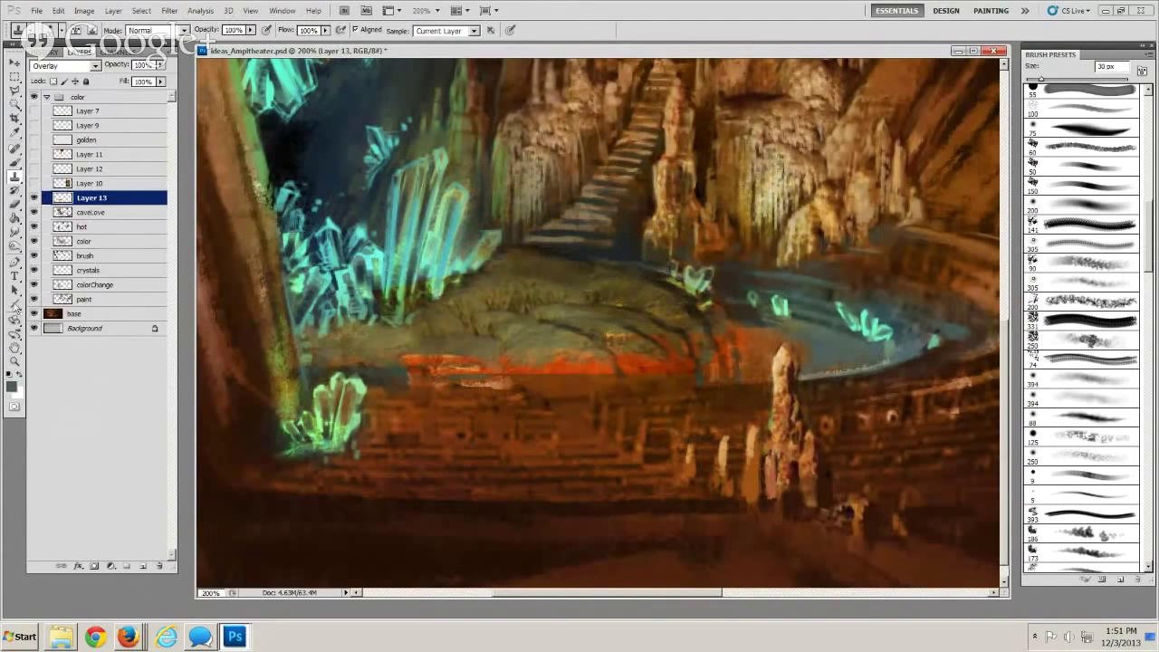
# Lower the flowstone layer's saturation to -67 with Hue/Saturation and switch to the Eraser
pyautogui.click(15, 363)
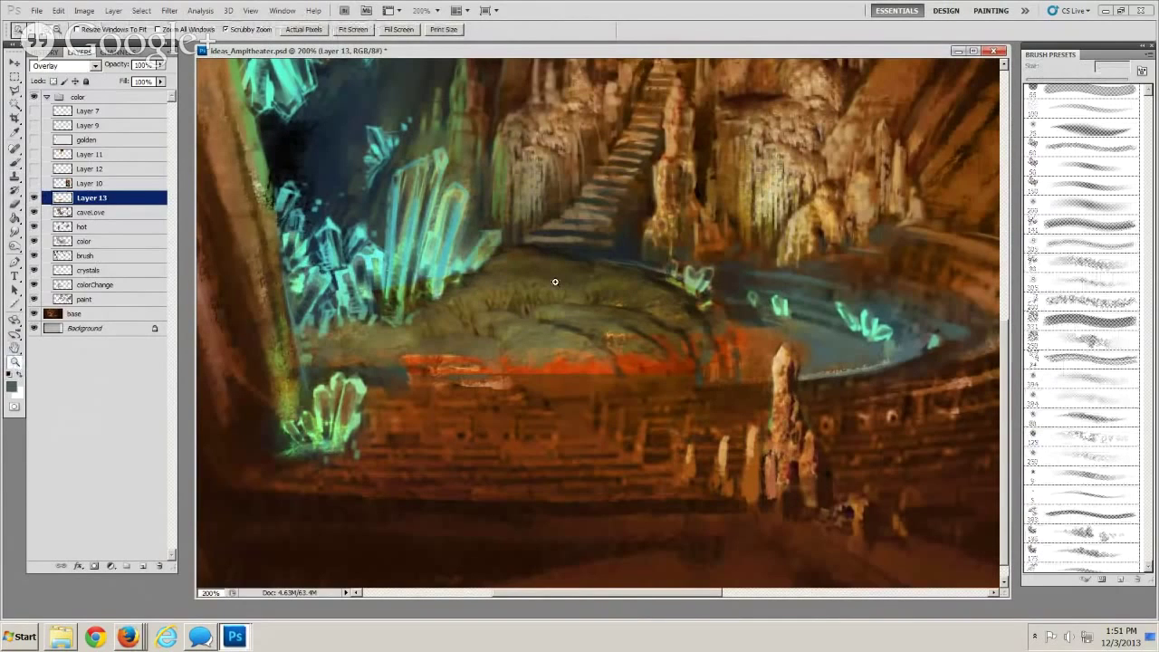
pyautogui.hotkey('ctrl', 'u')
pyautogui.moveTo(244, 142); pyautogui.dragTo(203, 148)
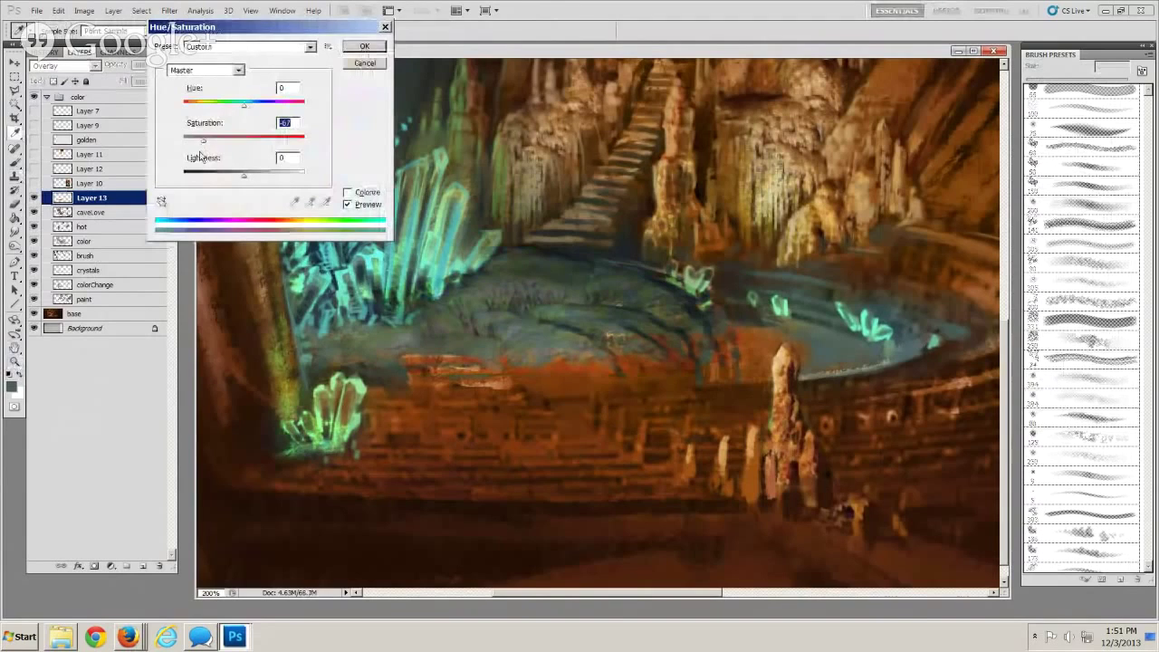
pyautogui.click(363, 45)
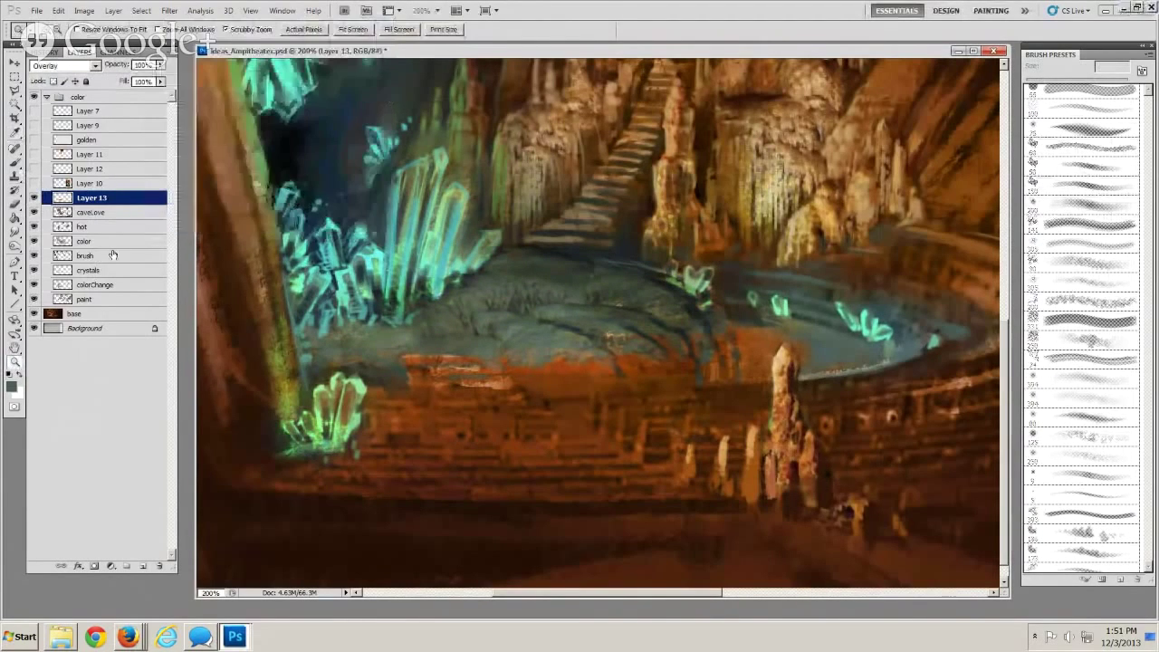
pyautogui.click(14, 203)
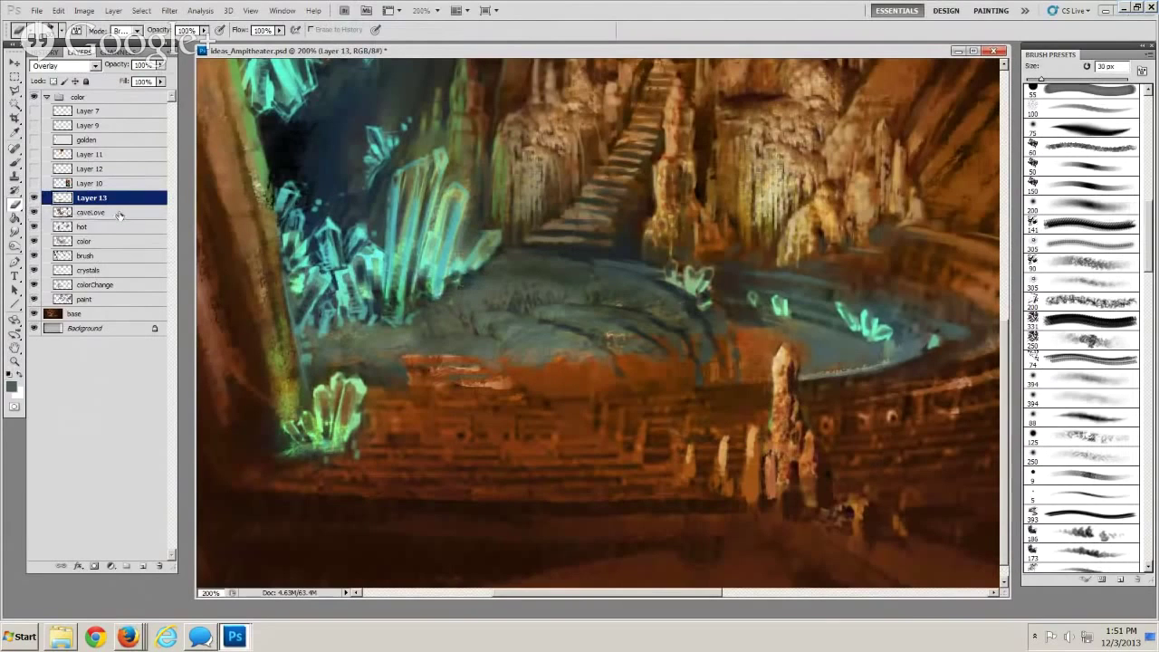
# Try placing the flowstone layer beneath caveLove and merging the two layers, reverting both attempts
pyautogui.hotkey('ctrl', '[')
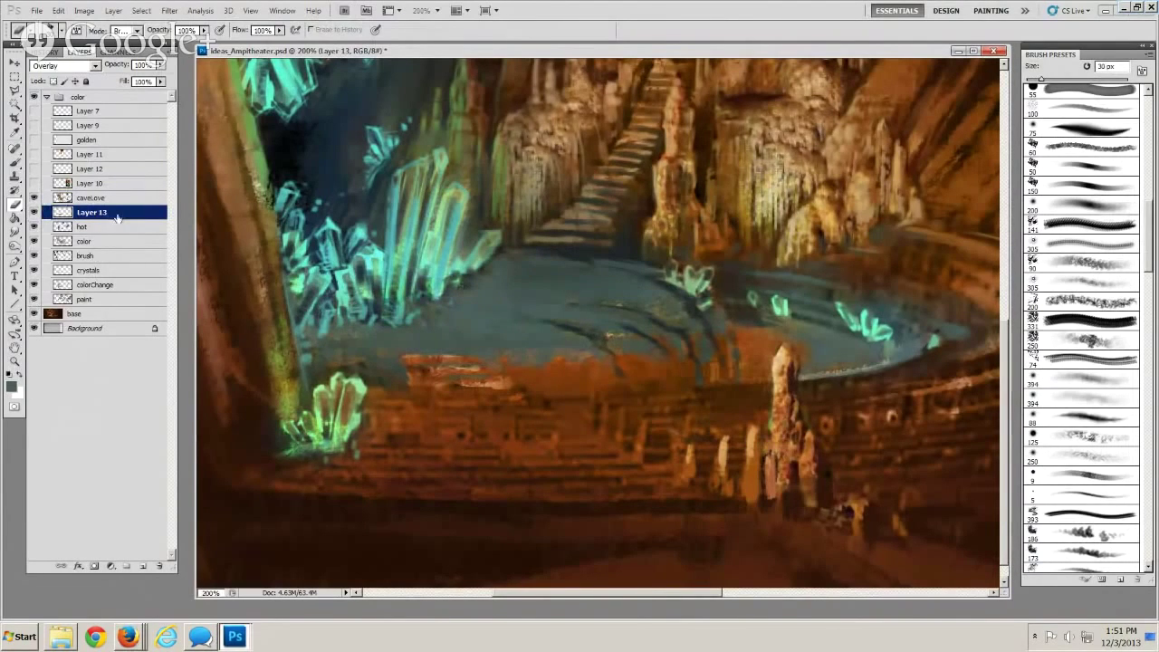
pyautogui.hotkey('ctrl', ']')
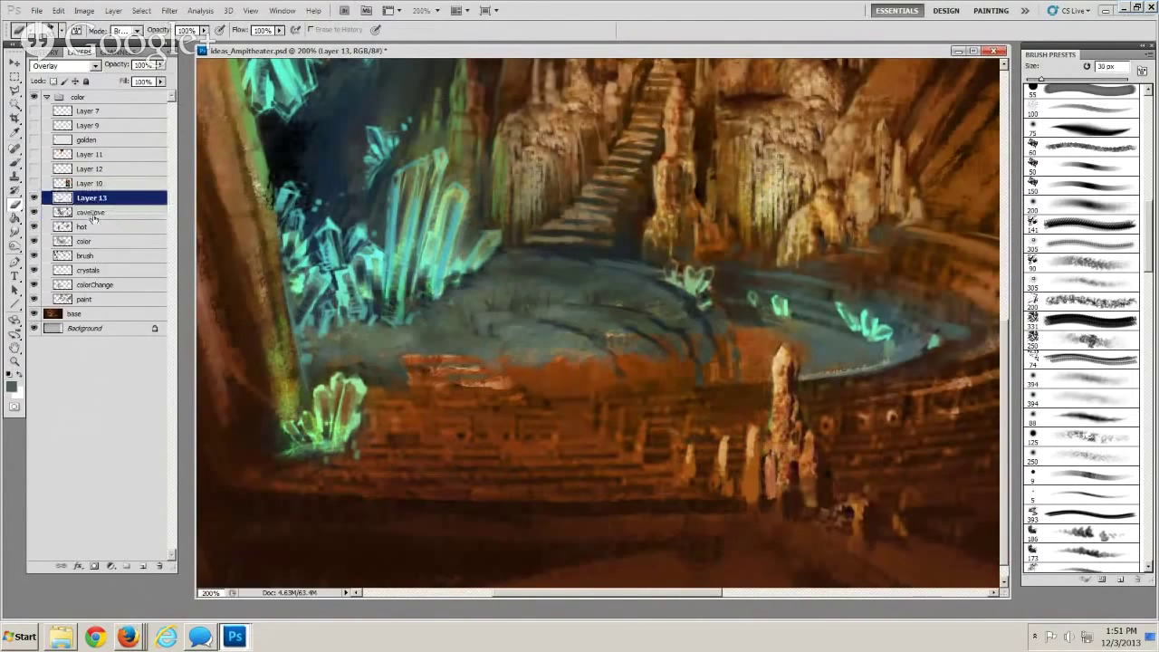
pyautogui.keyDown('shift'); pyautogui.click(111, 214); pyautogui.keyUp('shift')
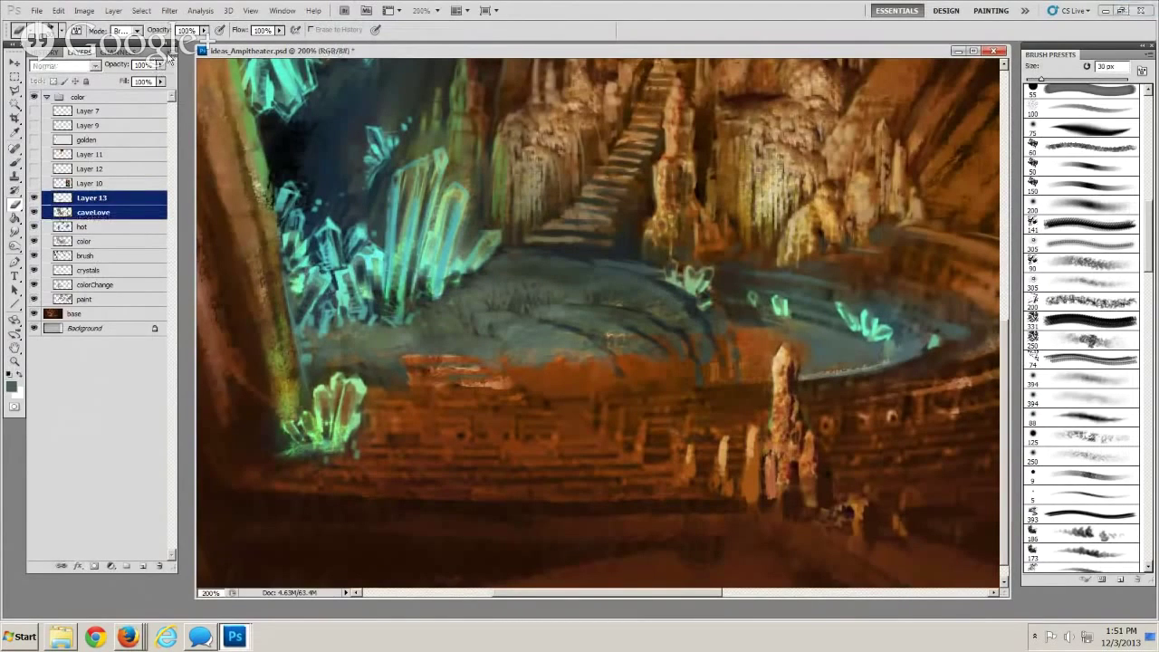
pyautogui.click(168, 55)
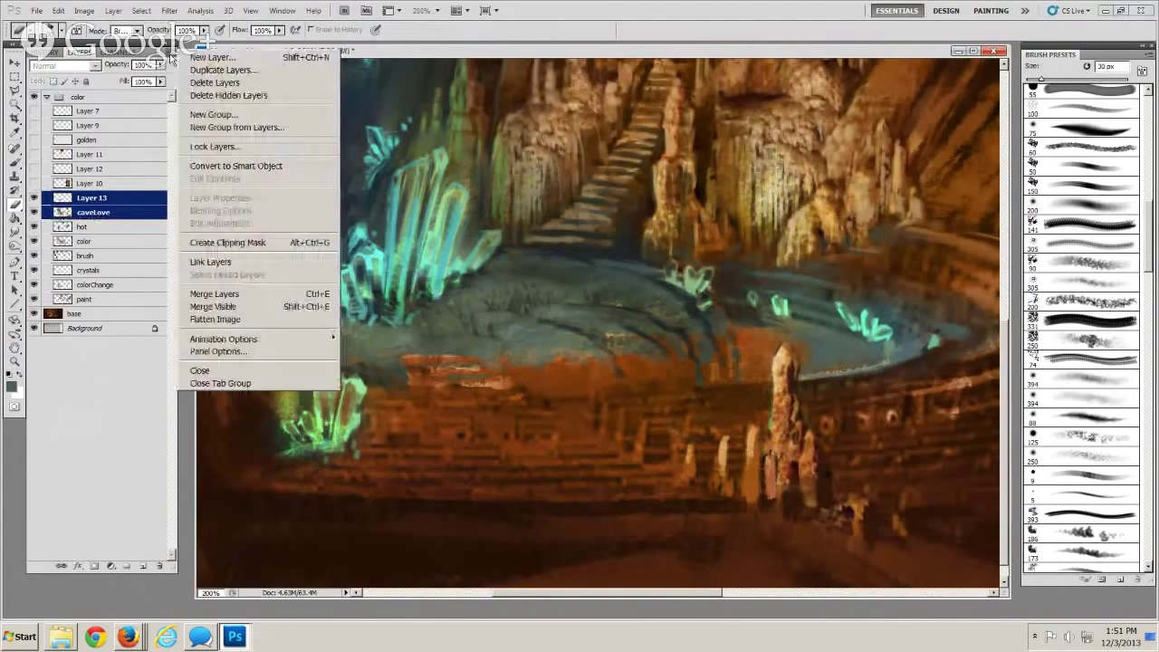
pyautogui.click(226, 293)
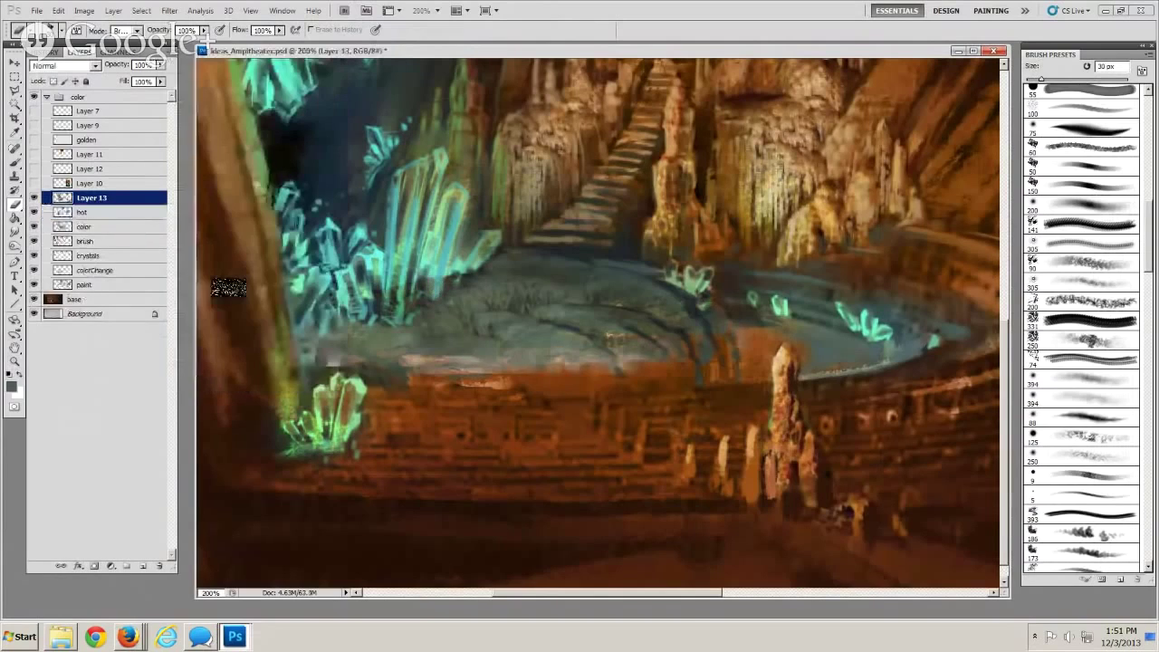
pyautogui.hotkey('ctrl', 'z')
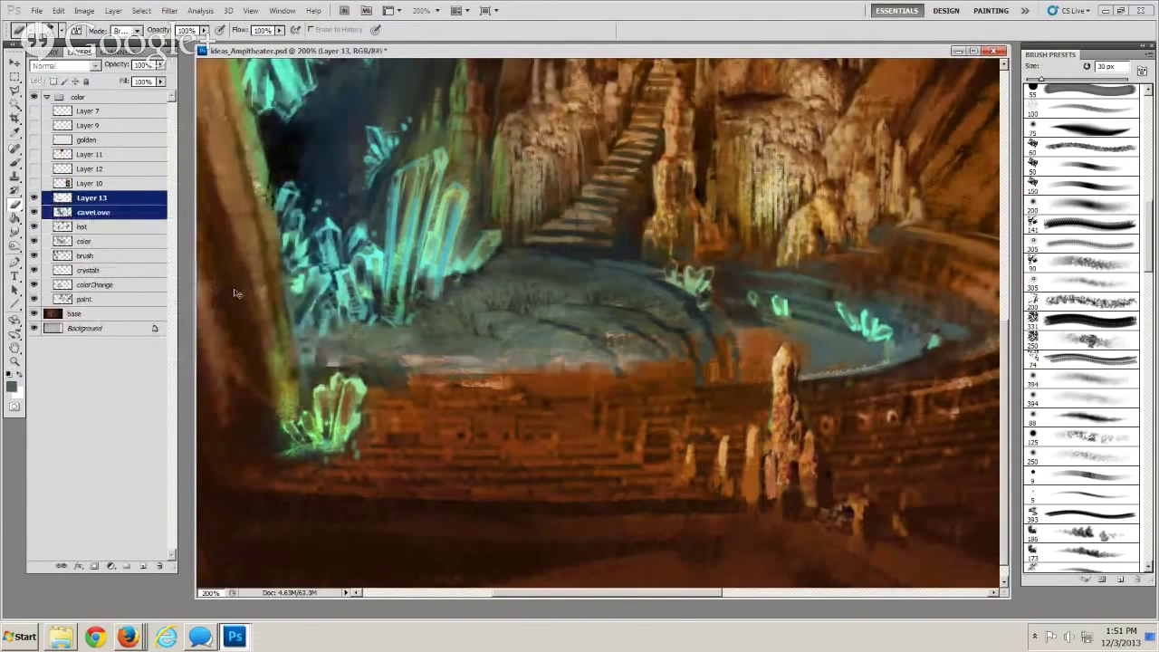
# Erase the flowstone texture spilling past the pool's edges near the crystals and front rim, and merge the layer with caveLove
pyautogui.click(100, 201)
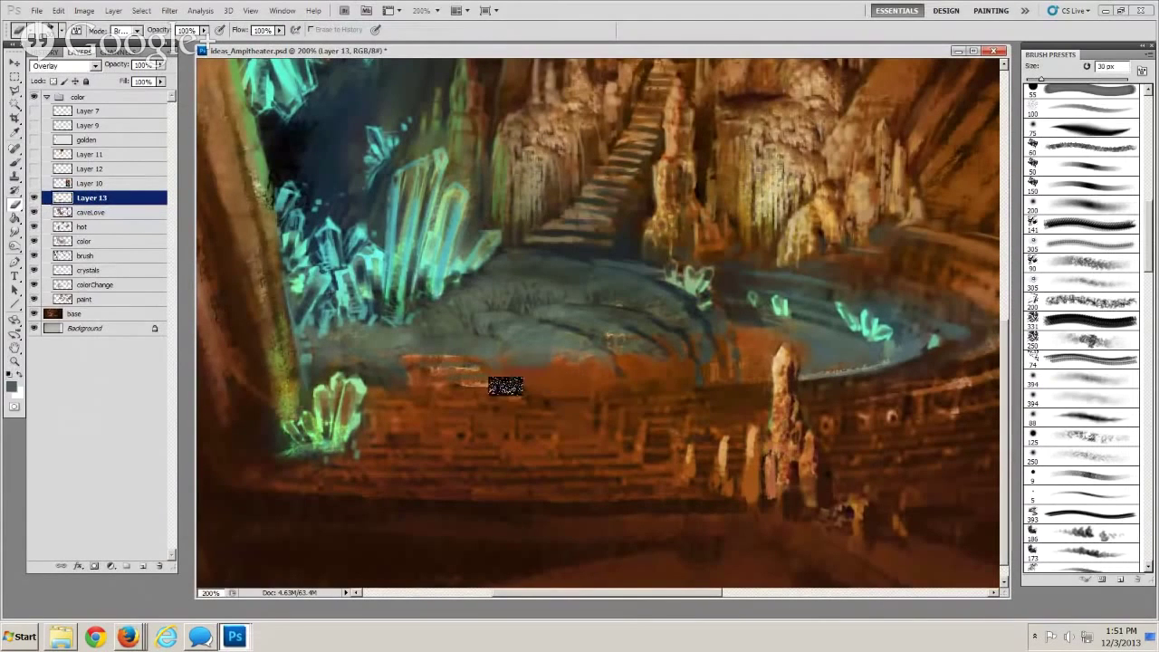
pyautogui.moveTo(480, 240)
pyautogui.mouseDown()
pyautogui.moveTo(429, 277)
pyautogui.moveTo(414, 264)
pyautogui.moveTo(386, 303)
pyautogui.moveTo(395, 289)
pyautogui.mouseUp()
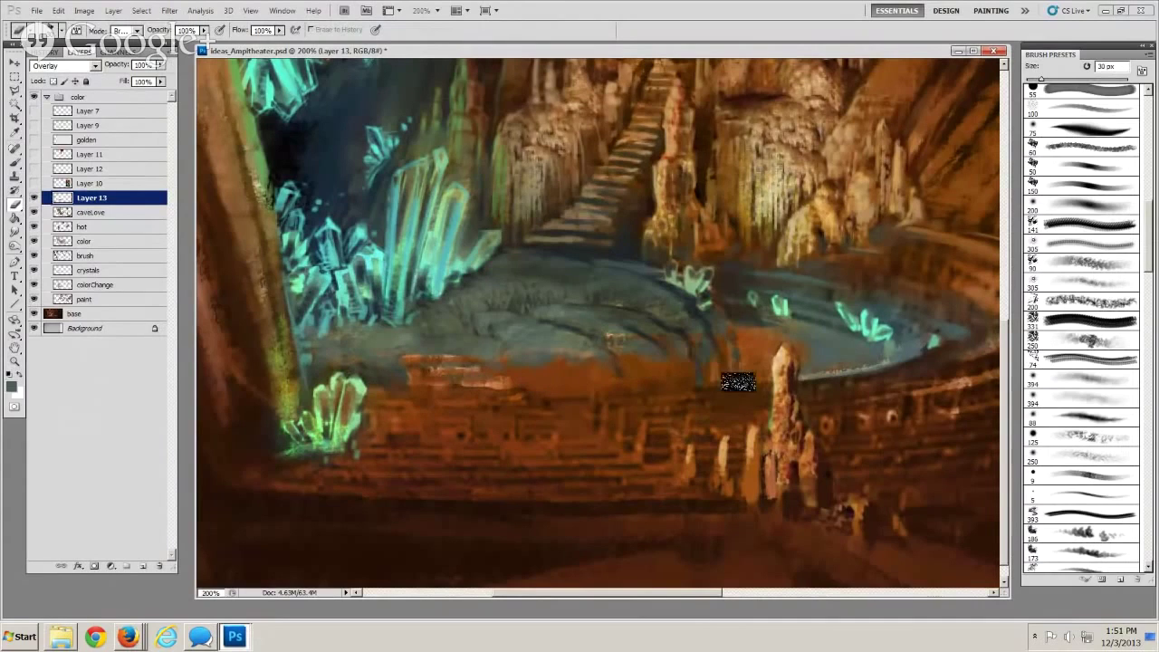
pyautogui.keyDown('shift'); pyautogui.click(112, 214); pyautogui.keyUp('shift')
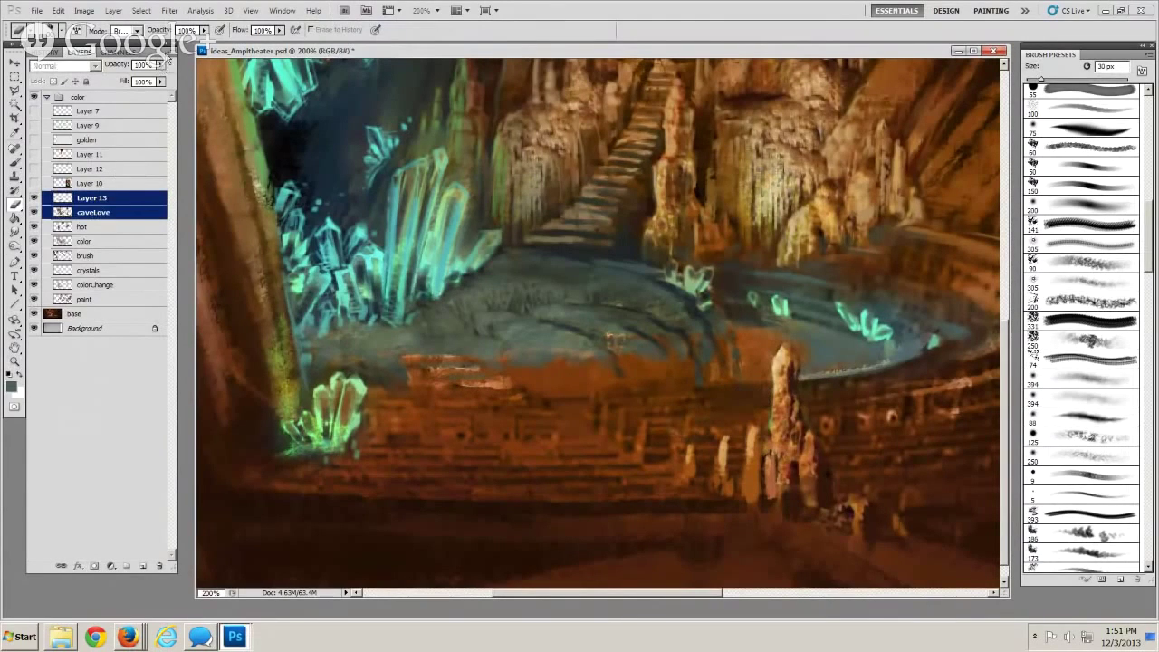
pyautogui.click(170, 60)
pyautogui.click(209, 293)
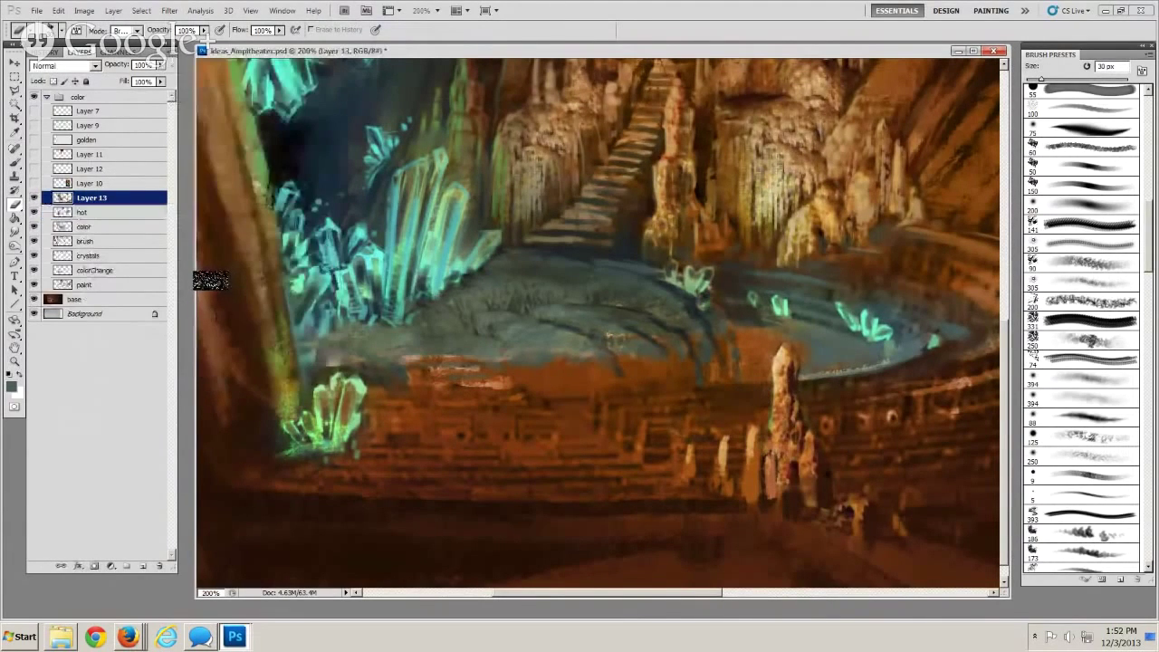
pyautogui.click(34, 197)
pyautogui.click(34, 197)
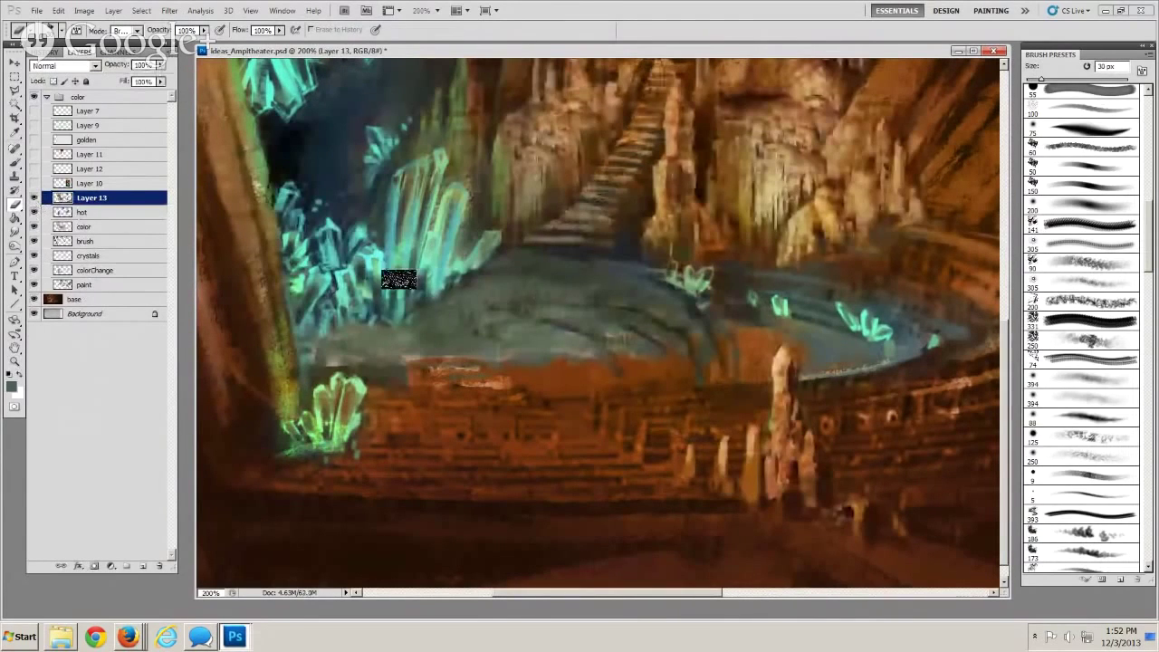
# Paint grey-teal strokes over the pool's flowstone surface with a textured brush of about 10 px
pyautogui.press('s')
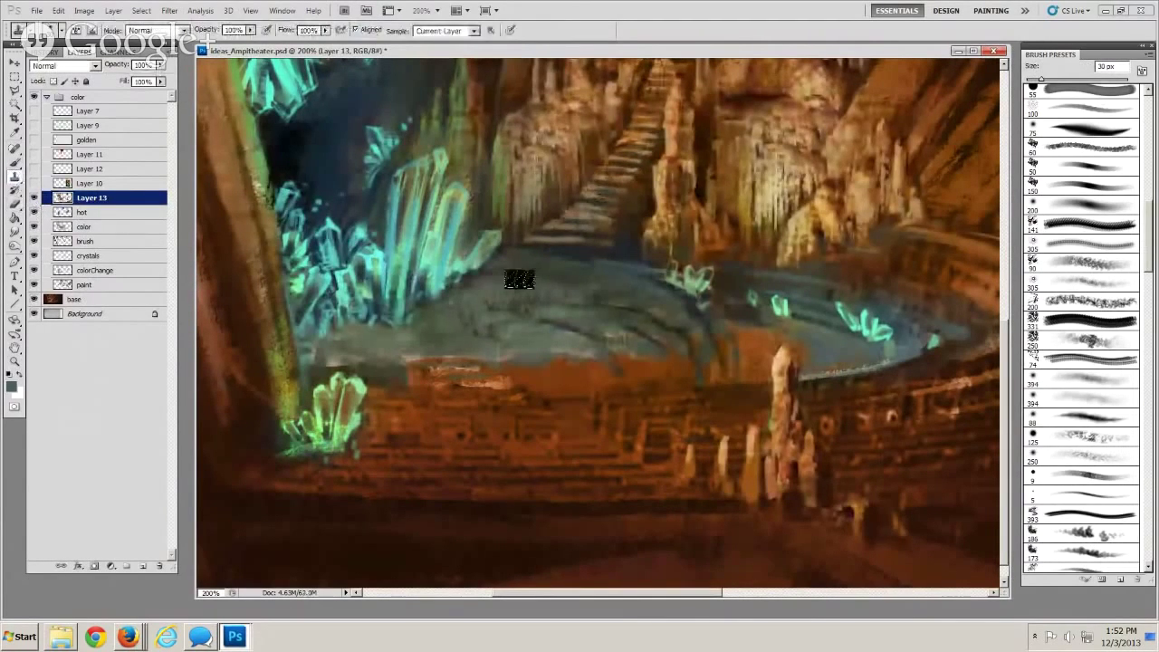
pyautogui.press('b')
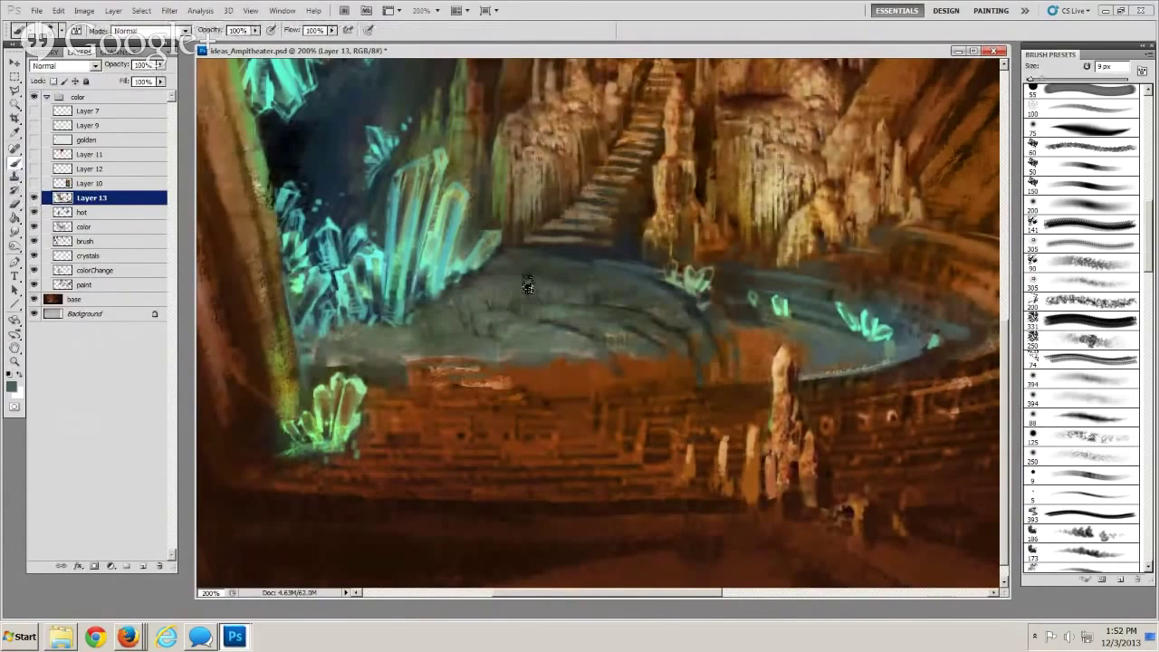
pyautogui.press(']')
pyautogui.press(']')
pyautogui.press('[')
pyautogui.press('[')
pyautogui.press('[')
pyautogui.press('[')
pyautogui.press(']')
pyautogui.press(']')
pyautogui.press(']')
pyautogui.press(']')
pyautogui.press('[')
pyautogui.press('[')
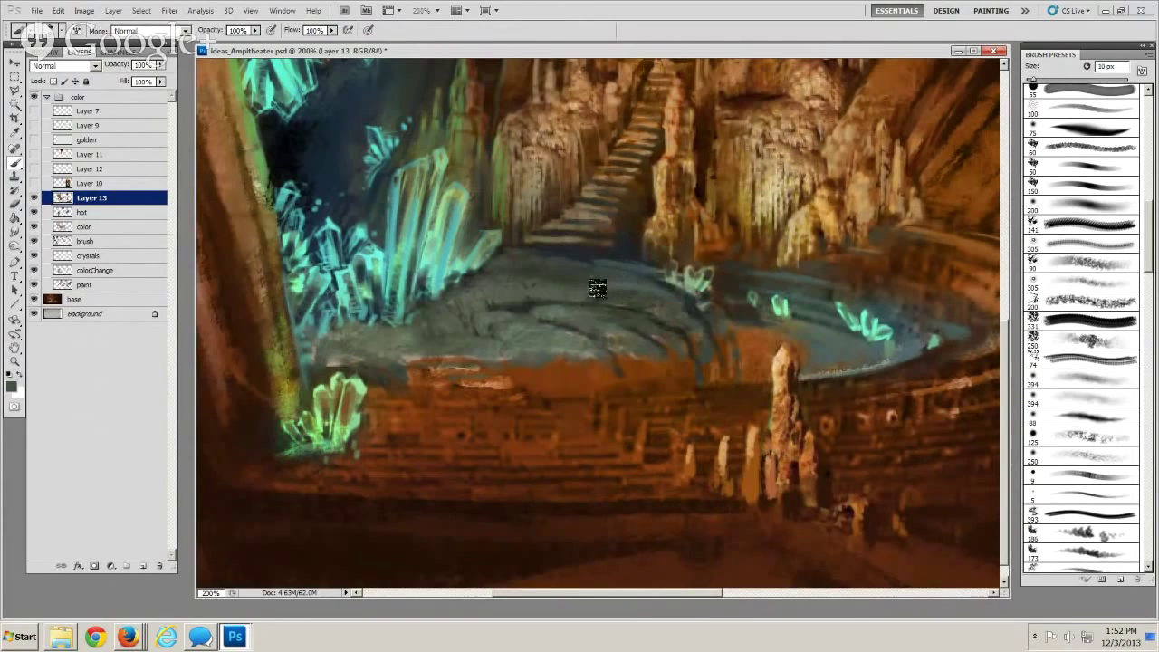
# Paint dark contour lines along the pool's flowstone ridges, reducing the brush to 7 px
pyautogui.press(']')
pyautogui.press(']')
pyautogui.press('[')
pyautogui.press('[')
pyautogui.press(']')
pyautogui.press(']')
pyautogui.press('[')
pyautogui.press('[')
pyautogui.press('[')
pyautogui.press('[')
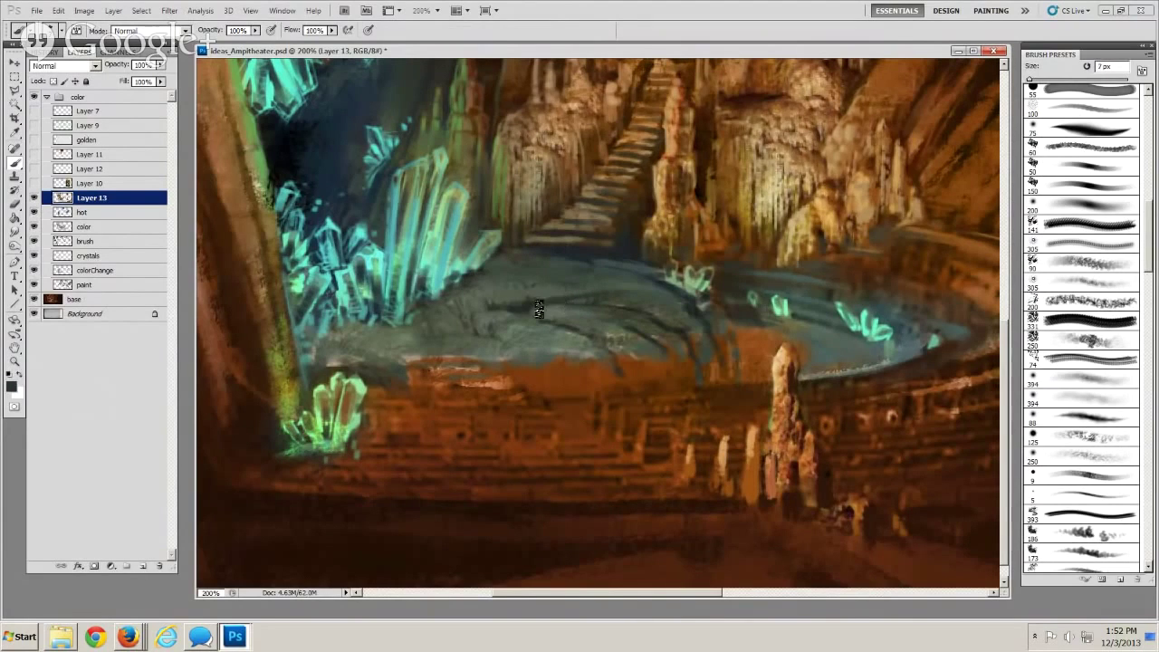
# Paint fine grey-green strokes of about 6 to 8 px between the dark ridges to define the flowstone's folds
pyautogui.press('[')
pyautogui.press('[')
pyautogui.press(']')
pyautogui.press(']')
pyautogui.press(']')
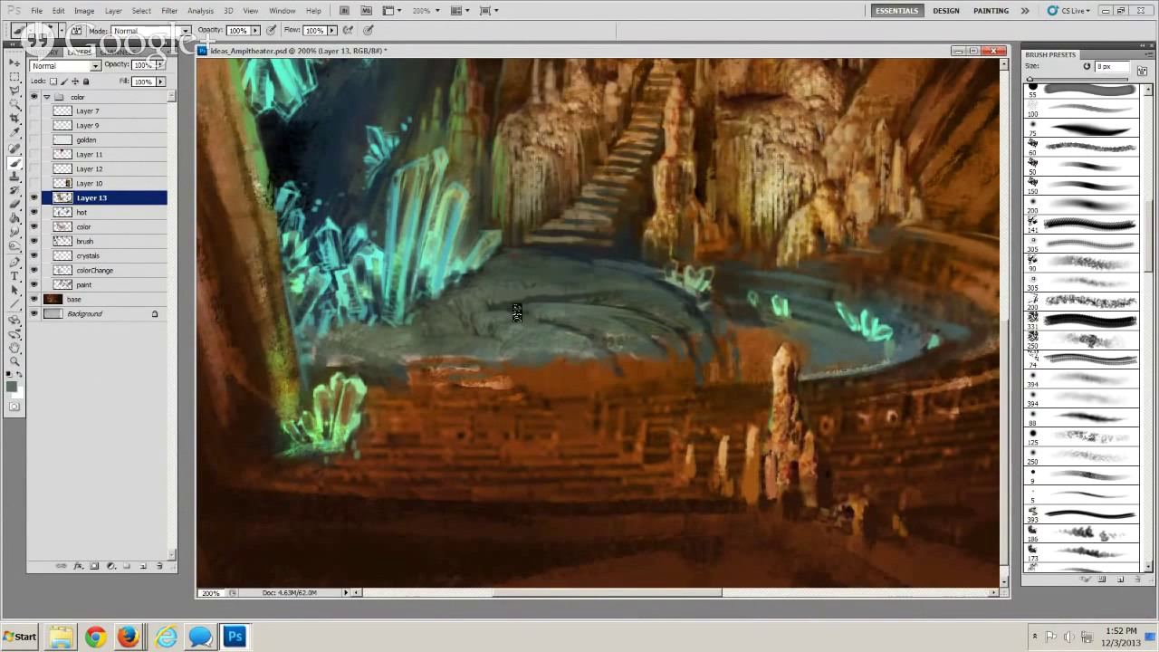
pyautogui.press('[')
pyautogui.press('[')
pyautogui.press('[')
pyautogui.press(']')
pyautogui.press(']')
pyautogui.press(']')
pyautogui.press(']')
pyautogui.press(']')
pyautogui.press('[')
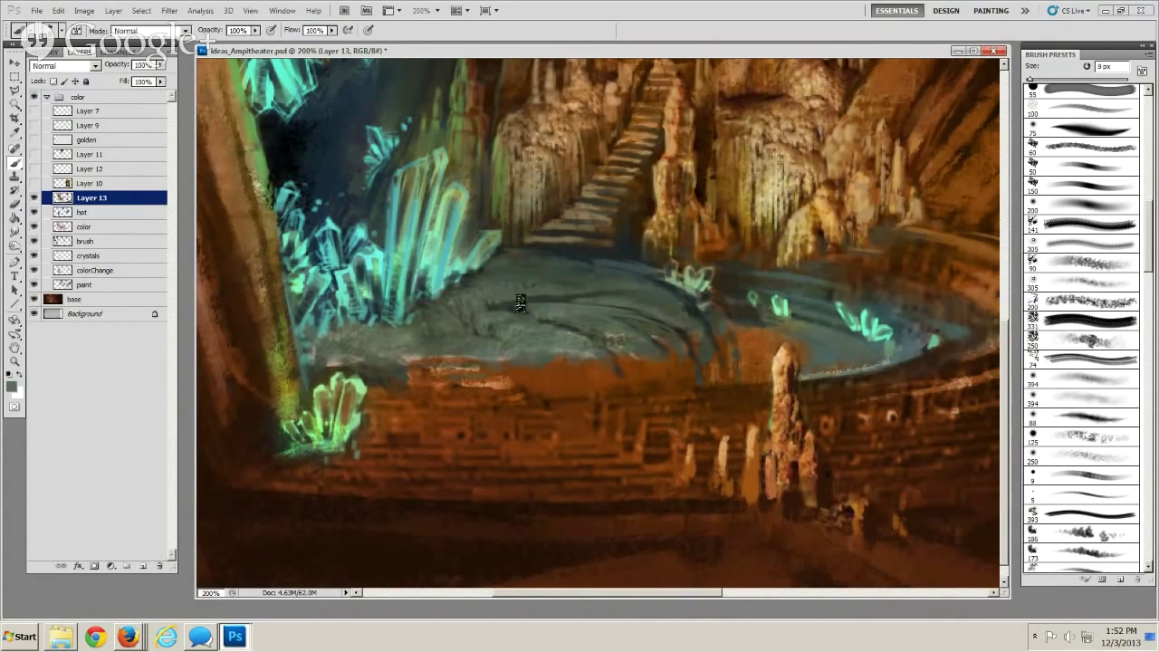
pyautogui.press('[')
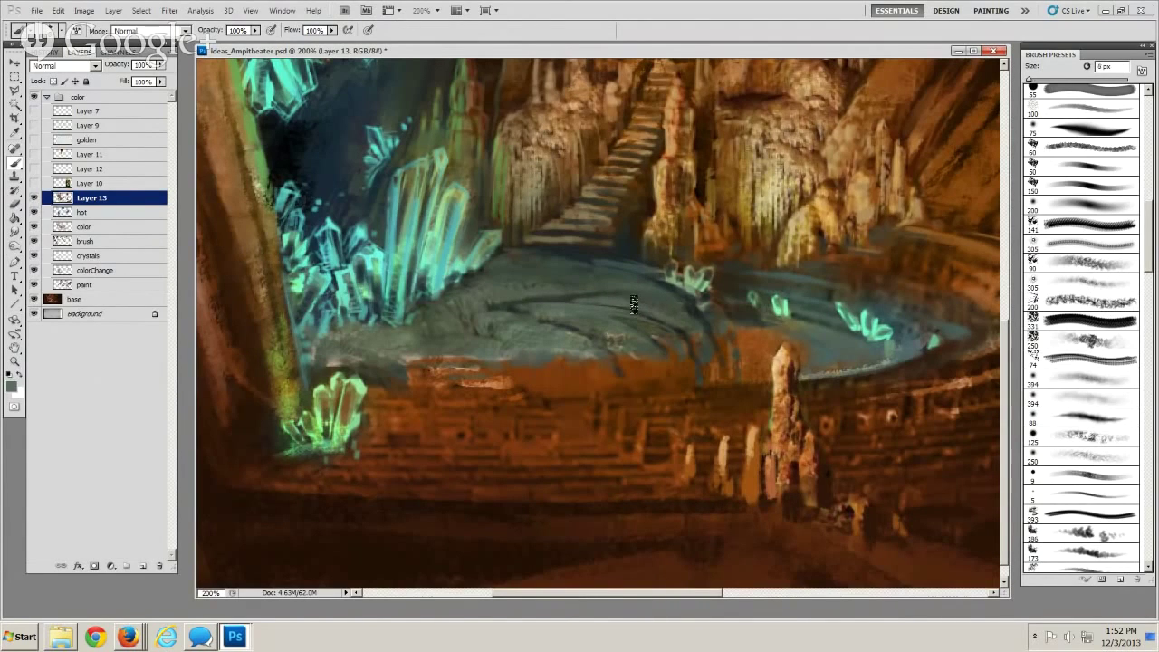
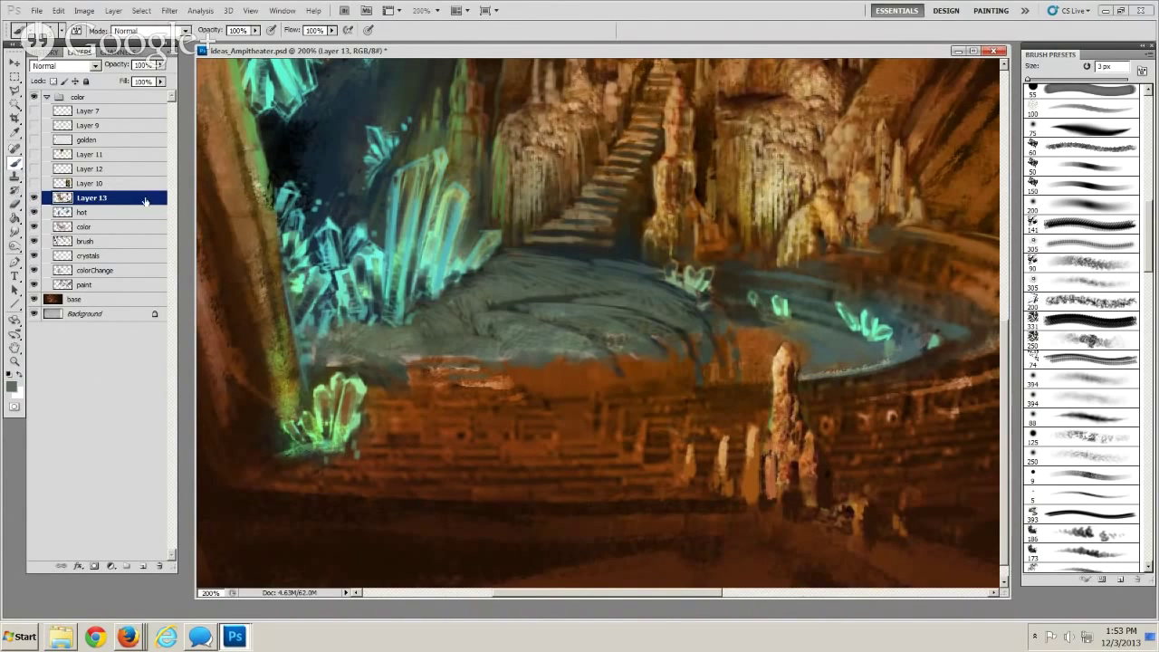
# Sample a dark tone from the pool's ridges and paint a short downward stroke where the flowstone meets the orange rock
pyautogui.keyDown('alt'); pyautogui.click(690, 317); pyautogui.keyUp('alt')
pyautogui.press(']')
pyautogui.press(']')
pyautogui.moveTo(716, 333); pyautogui.dragTo(716, 355)
# Paint a dark shadow band along the pool's front rim with the brush sized between 10 and 25 px
pyautogui.press(']')
pyautogui.press(']')
pyautogui.press(']')
pyautogui.press(']')
pyautogui.press(']')
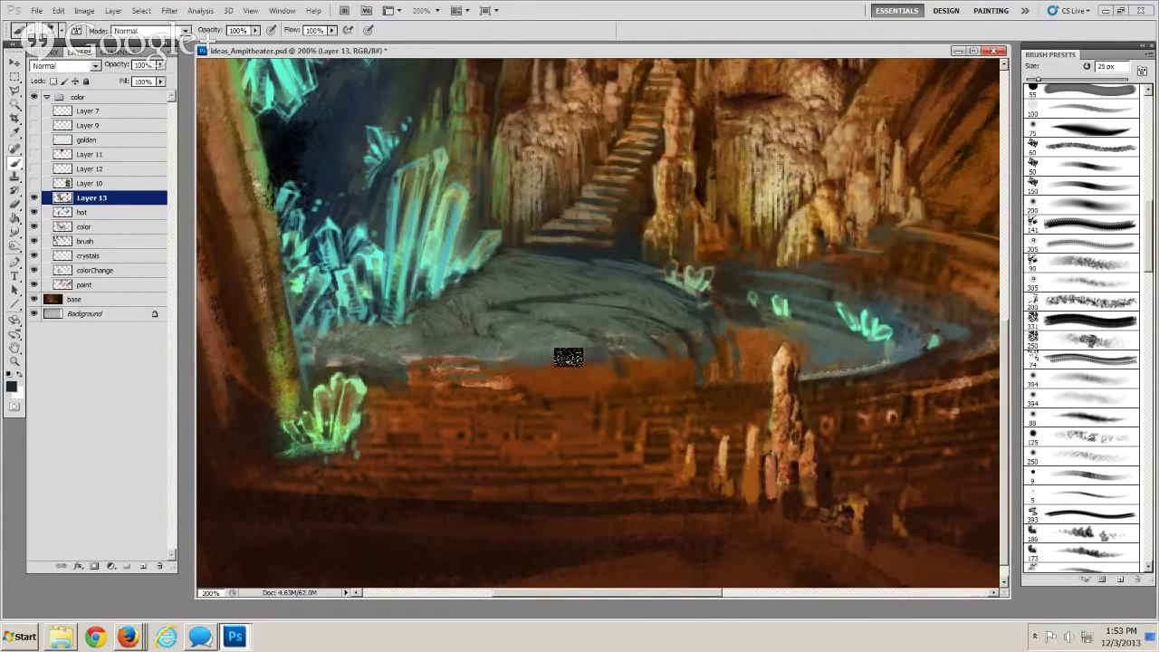
pyautogui.press('[')
pyautogui.press('[')
pyautogui.press('[')
pyautogui.press(']')
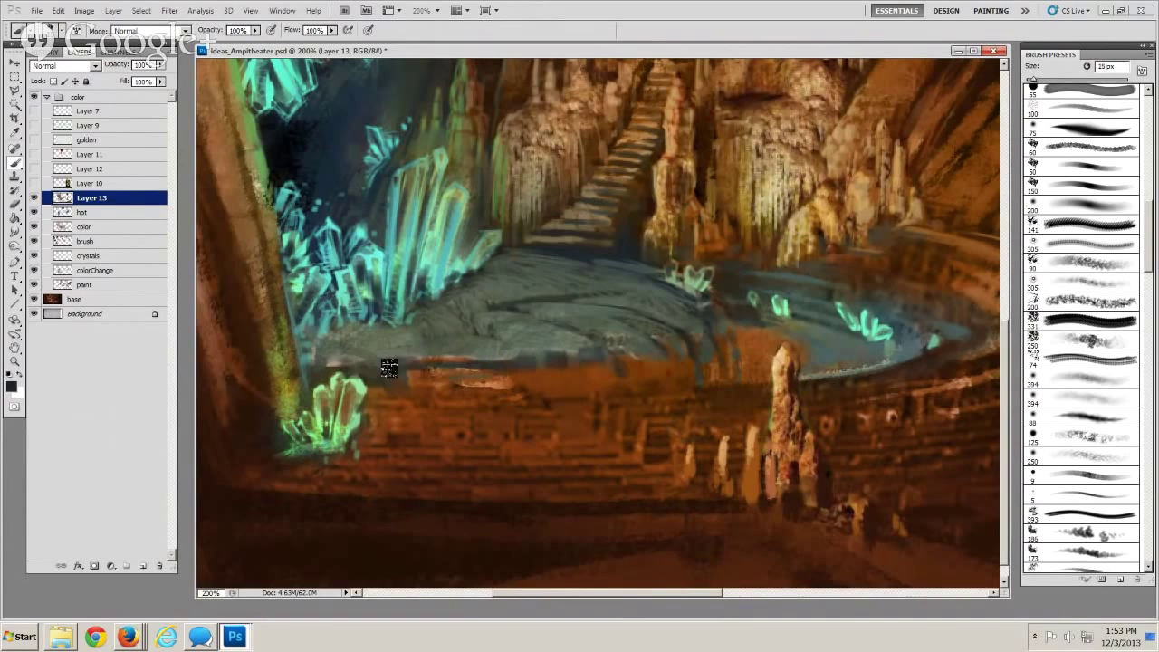
pyautogui.press(']')
pyautogui.press('[')
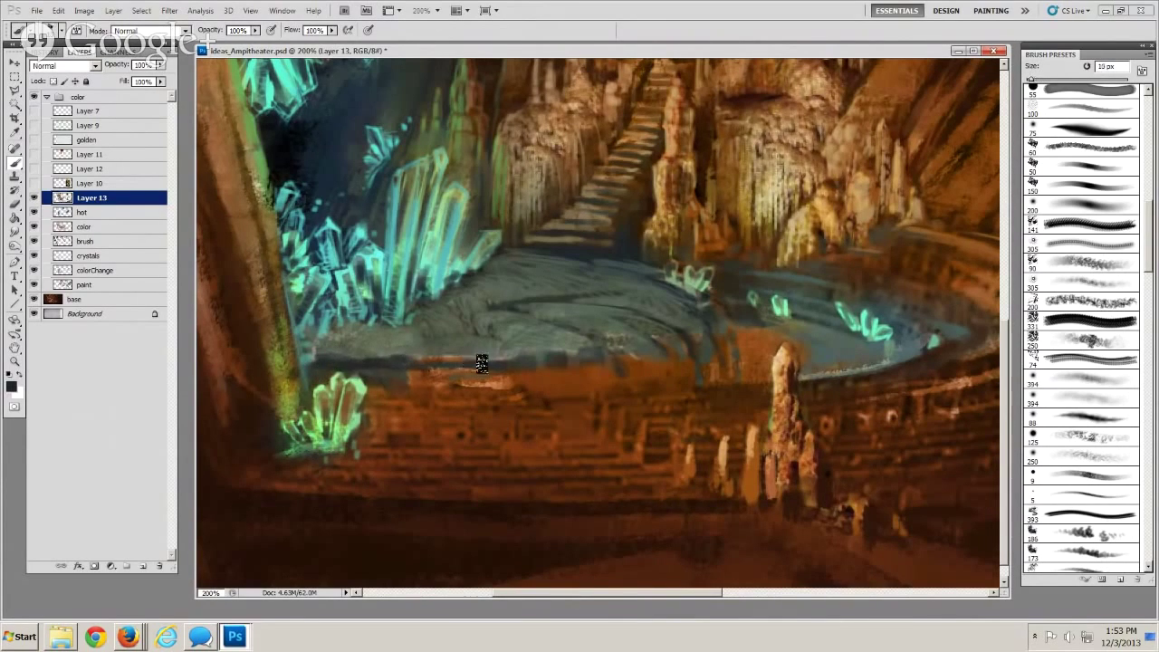
# Paint dark blue-grey strokes over the orange steps just below the pool's front rim with a brush of about 15 px
pyautogui.press(']')
pyautogui.press('[')
pyautogui.press('[')
pyautogui.press(']')
pyautogui.press(']')
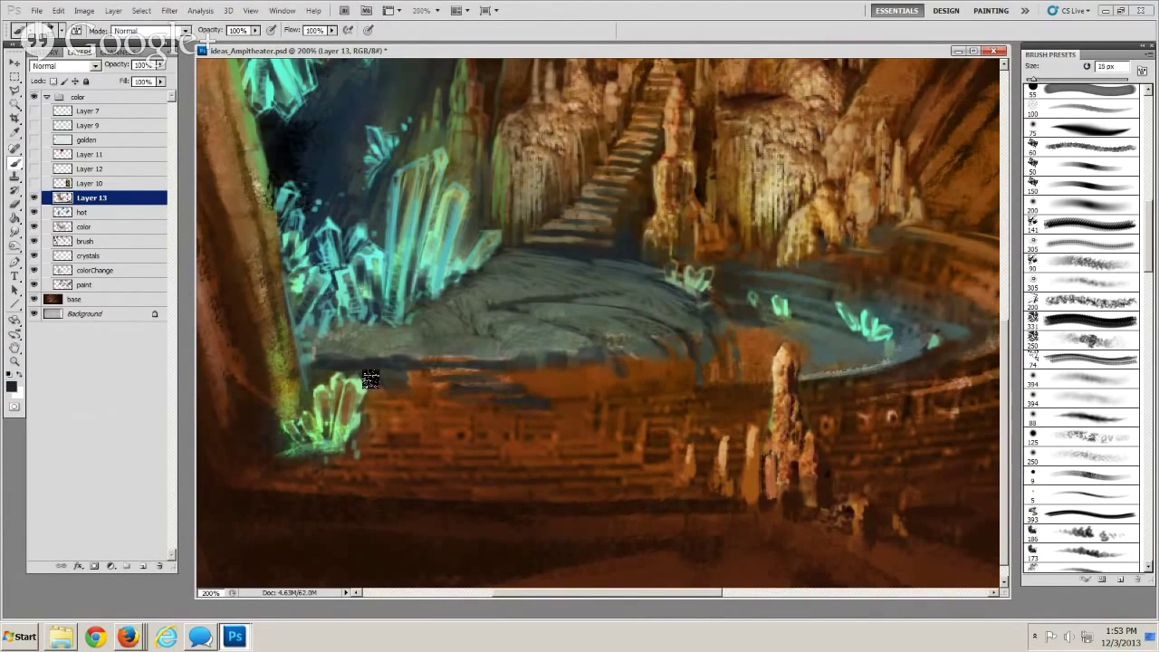
# Sample a grey tone and paint fine strokes of about 6 to 7 px along the pool's shadowed front rim
pyautogui.press('[')
pyautogui.press('[')
pyautogui.press('[')
pyautogui.press('[')
pyautogui.press('[')
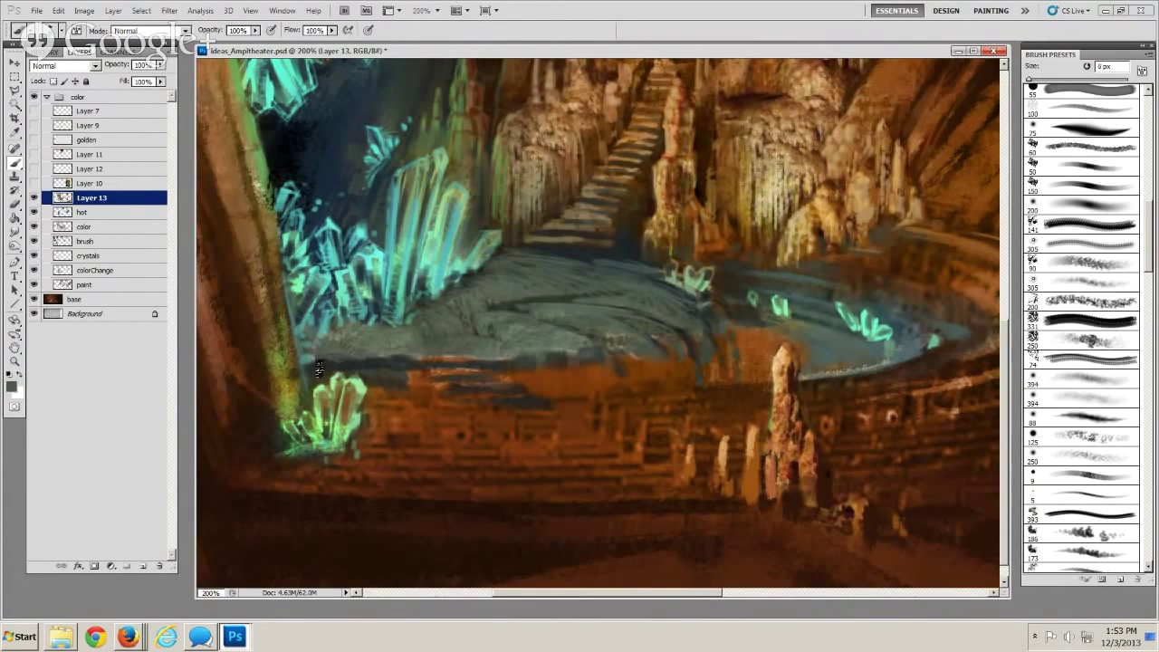
pyautogui.keyDown('alt'); pyautogui.click(397, 373); pyautogui.keyUp('alt')
pyautogui.press(']')
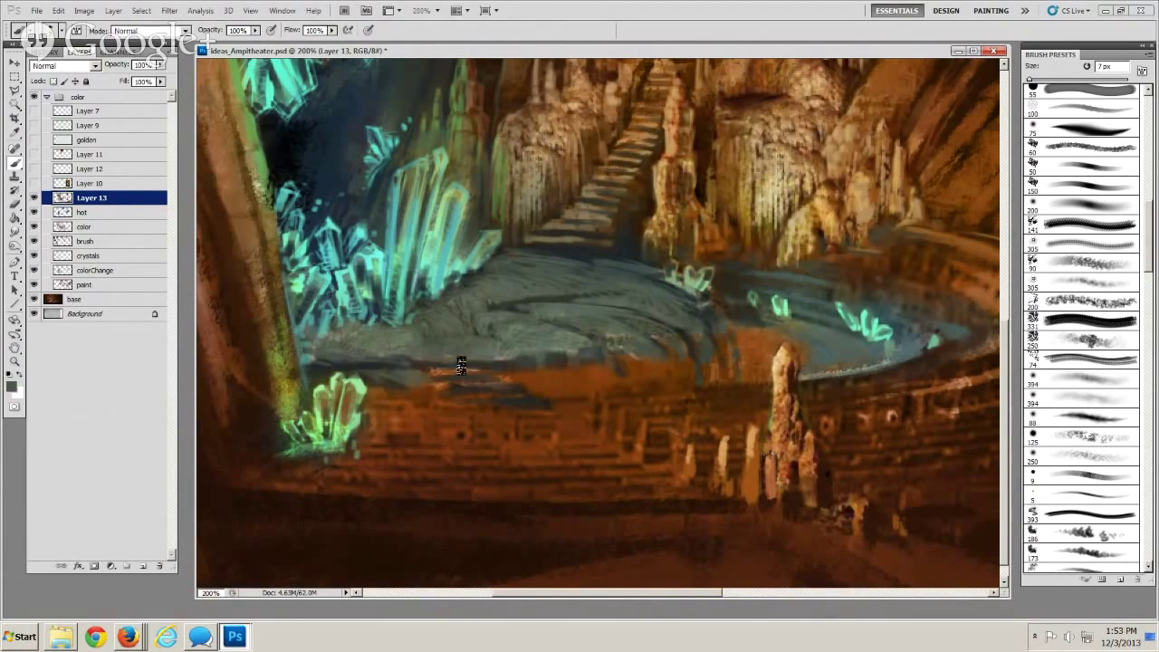
pyautogui.press('[')
# Sample a dark brown from the steps below the pool and paint the rim's lower edge with a brush of about 30 px
pyautogui.keyDown('alt'); pyautogui.click(528, 366); pyautogui.keyUp('alt')
pyautogui.keyDown('alt'); pyautogui.click(537, 407); pyautogui.keyUp('alt')
pyautogui.press(']')
pyautogui.press(']')
pyautogui.press(']')
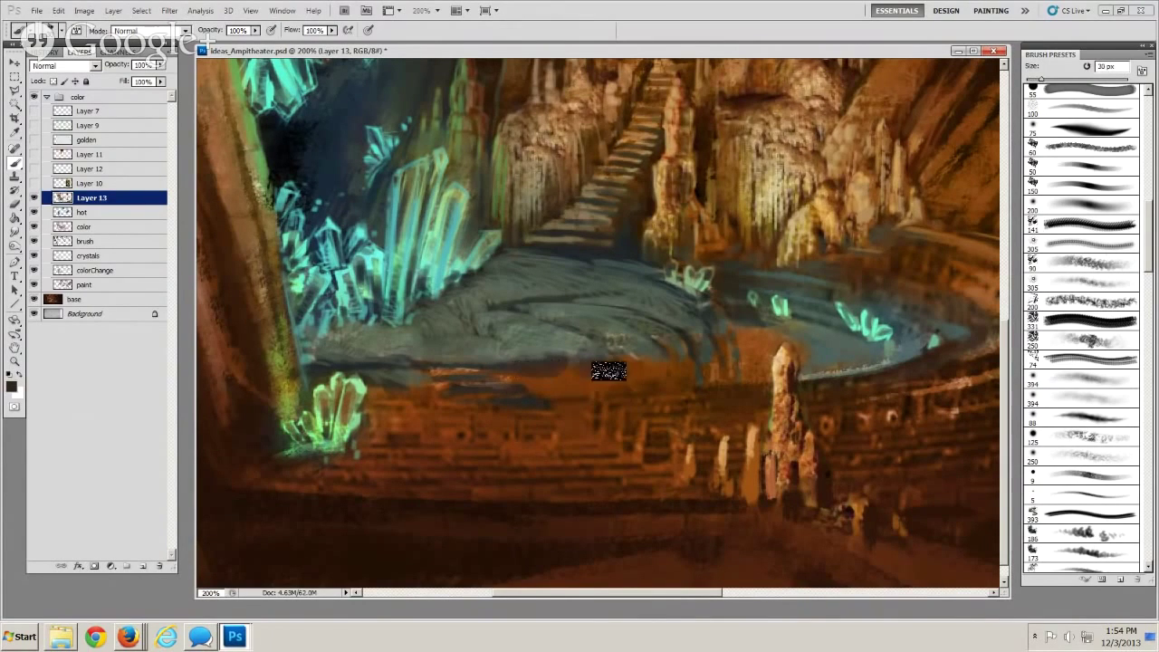
# Paint grey-green over the flowstone's front edge with a brush of about 20 to 30 px to extend it over the rim
pyautogui.press('[')
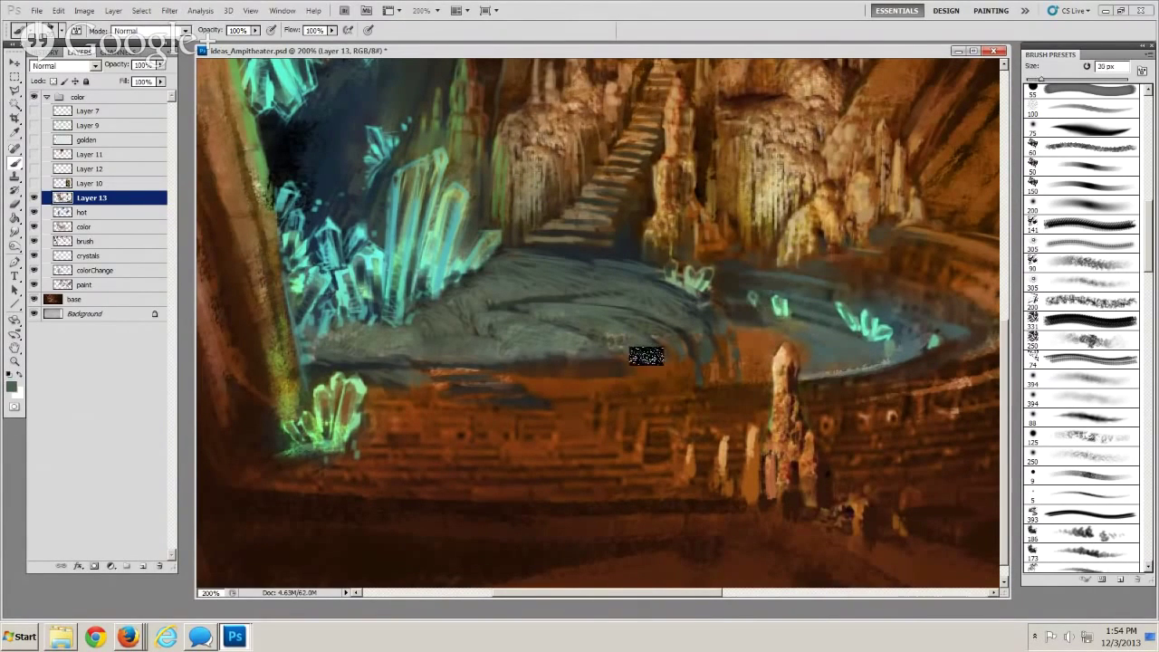
pyautogui.press('[')
pyautogui.press('[')
pyautogui.press(']')
pyautogui.press(']')
pyautogui.press(']')
pyautogui.press('[')
pyautogui.press('[')
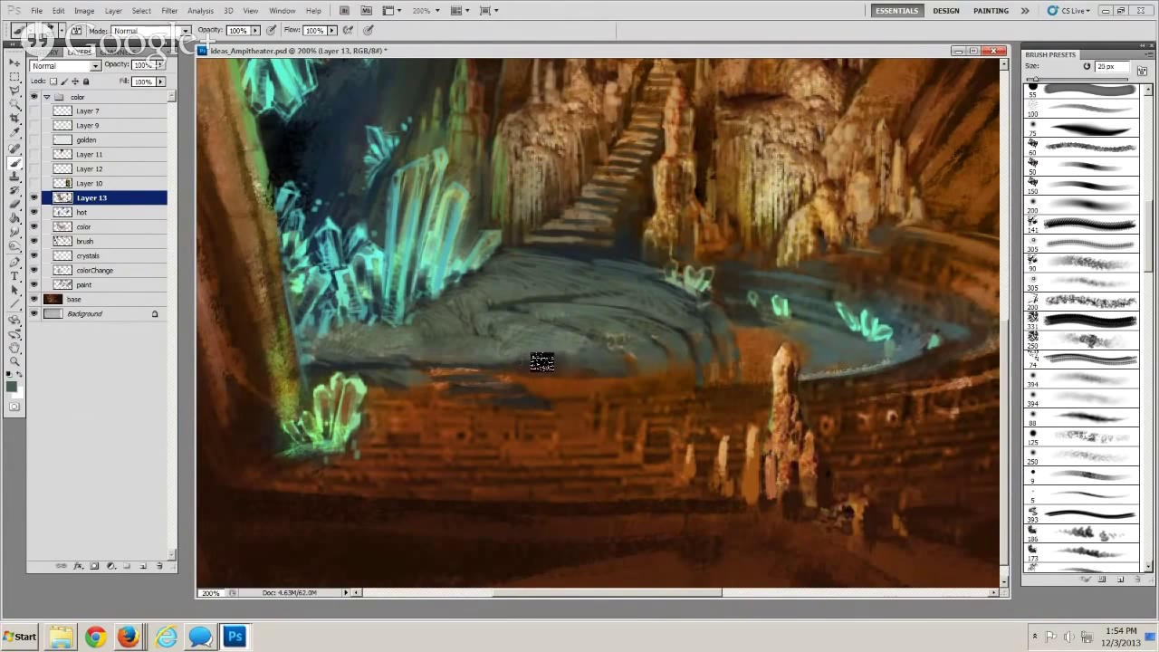
pyautogui.moveTo(532, 362); pyautogui.dragTo(499, 364)
# Sample the flowstone's grey-green and paint fine strokes of about 9 px or less beside the base of the large crystals
pyautogui.press('[')
pyautogui.press('[')
pyautogui.press('[')
pyautogui.press('[')
pyautogui.press('[')
pyautogui.moveTo(562, 395); pyautogui.dragTo(507, 405)
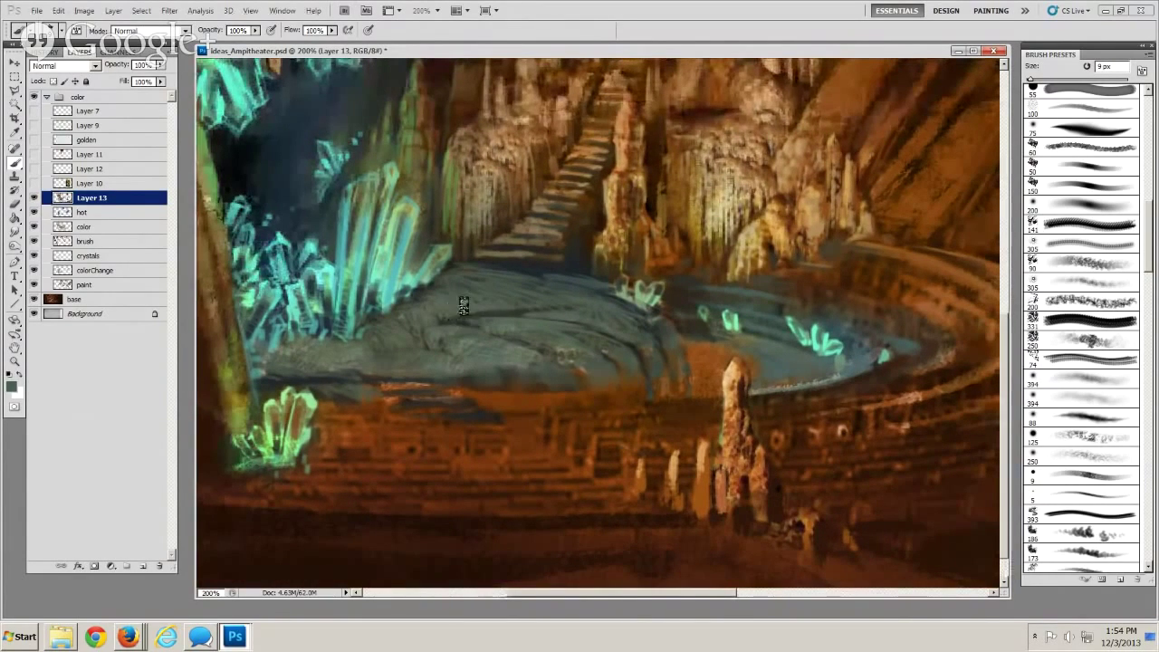
pyautogui.press('[')
pyautogui.press('[')
pyautogui.keyDown('alt'); pyautogui.click(449, 320); pyautogui.keyUp('alt')
pyautogui.press(']')
pyautogui.click(421, 299)
# Dab grey-green over the rough texture beside the large crystals with a brush of up to about 20 px to smooth the flowstone
pyautogui.press('[')
pyautogui.press('[')
pyautogui.press(']')
pyautogui.press(']')
pyautogui.press(']')
pyautogui.click(442, 333)
pyautogui.press('[')
pyautogui.press(']')
pyautogui.press(']')
pyautogui.press(']')
pyautogui.press('[')
pyautogui.moveTo(595, 428)
pyautogui.mouseDown()
pyautogui.moveTo(589, 416)
pyautogui.moveTo(665, 407)
pyautogui.moveTo(652, 444)
pyautogui.mouseUp()
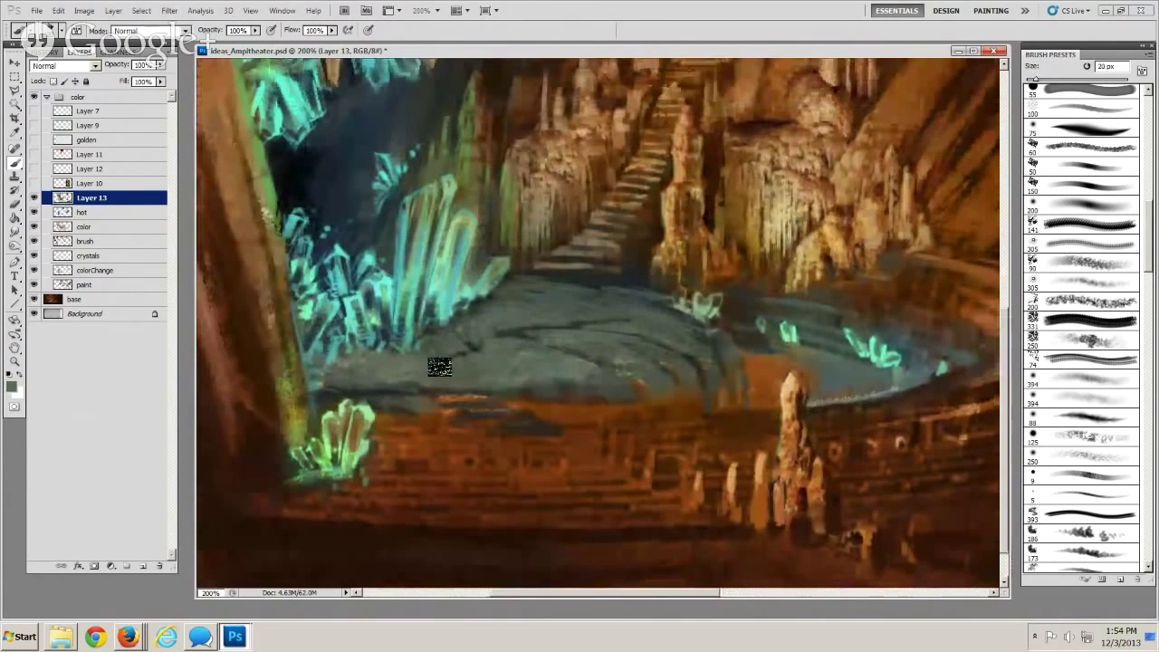
# Compare the painting with Layer 13 hidden and shown, and check the whole composition
pyautogui.click(34, 197)
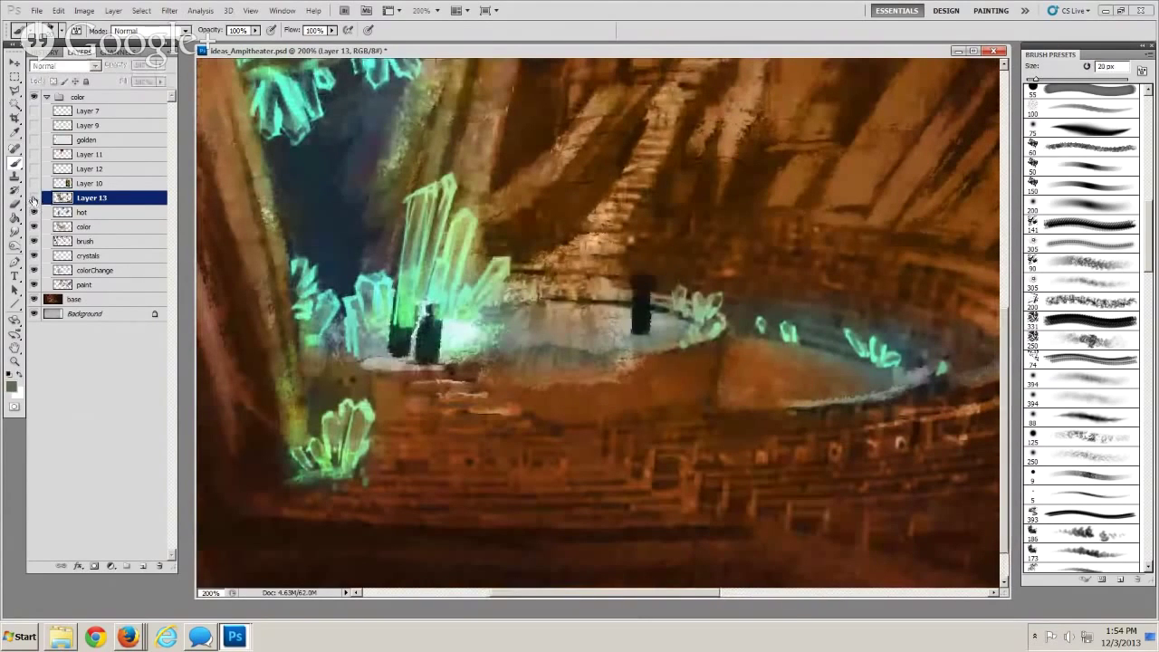
pyautogui.click(34, 197)
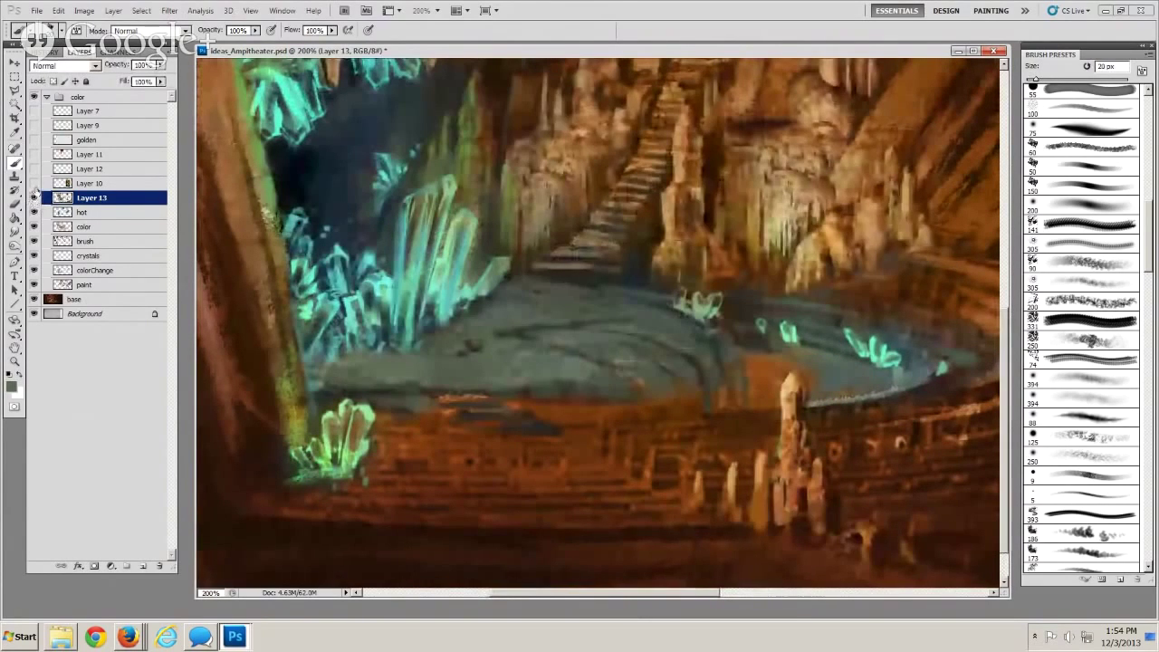
pyautogui.click(15, 363)
pyautogui.keyDown('alt'); pyautogui.click(609, 309); pyautogui.keyUp('alt')
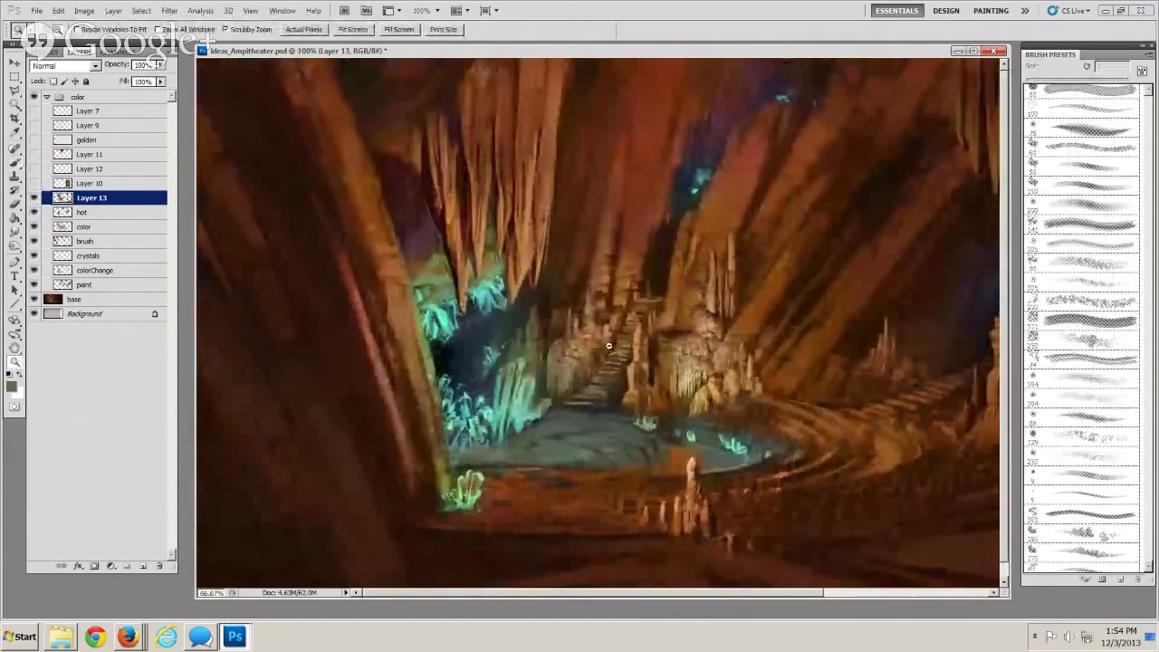
pyautogui.keyDown('alt'); pyautogui.click(610, 311); pyautogui.keyUp('alt')
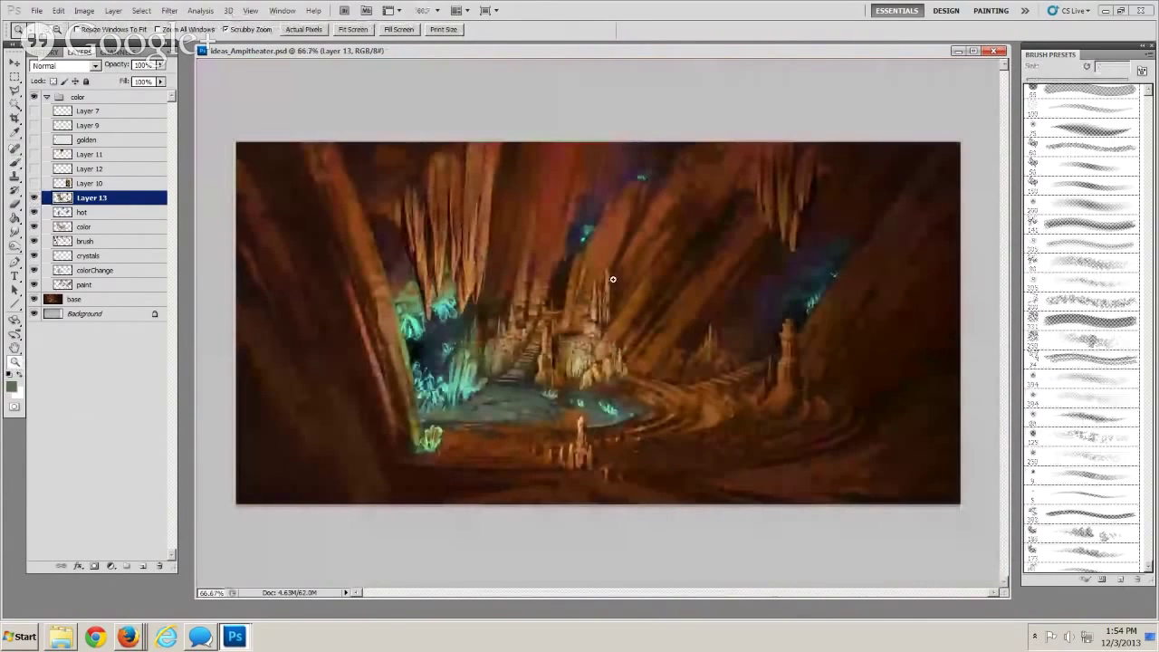
# Rename Layer 13 as caveLove
pyautogui.doubleClick(80, 199)
pyautogui.write('co')
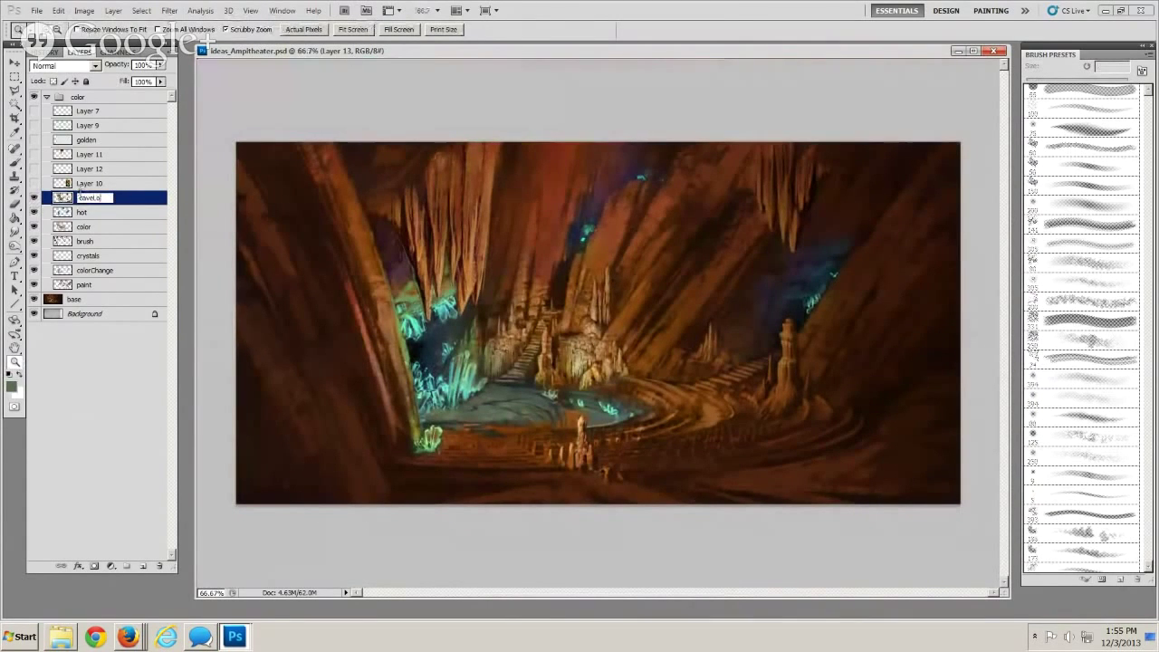
pyautogui.press('Return')
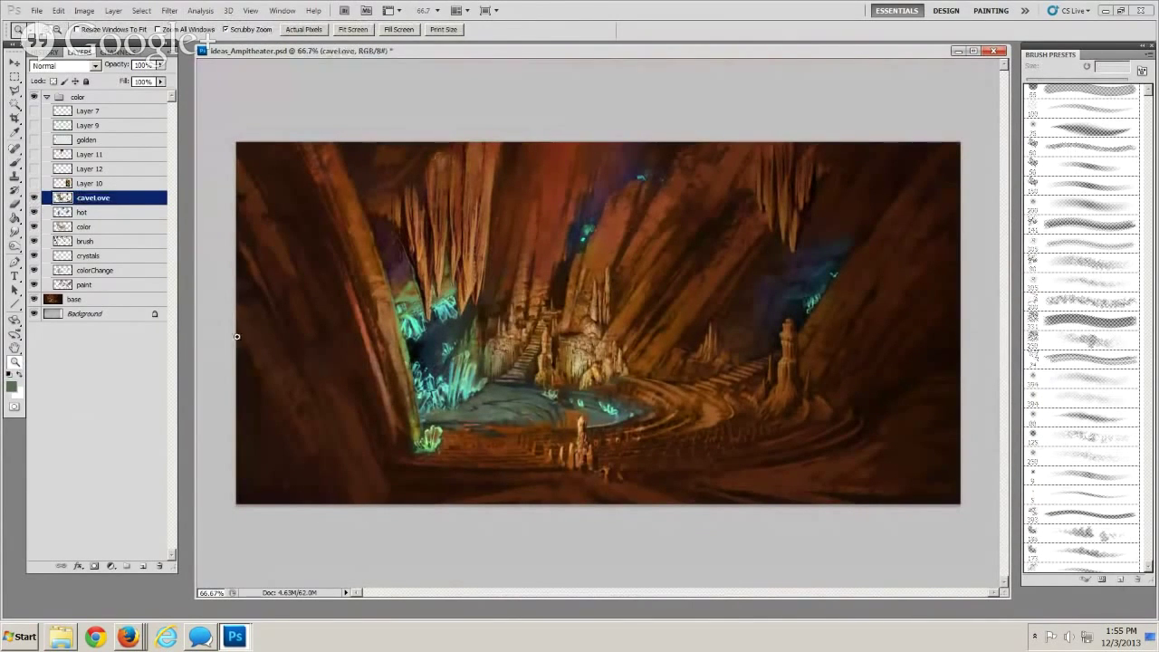
# Add a new layer named hotLuv above caveLove and set its blend mode to Color Dodge
pyautogui.click(143, 567)
pyautogui.doubleClick(83, 199)
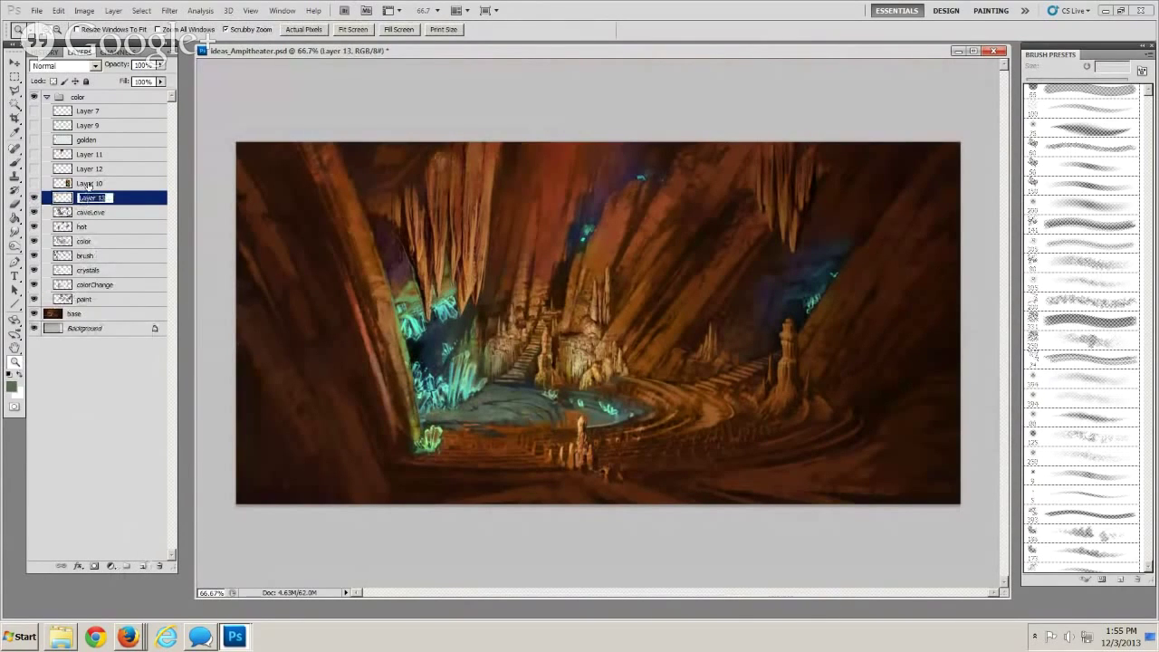
pyautogui.write('hotLuv')
pyautogui.press('Return')
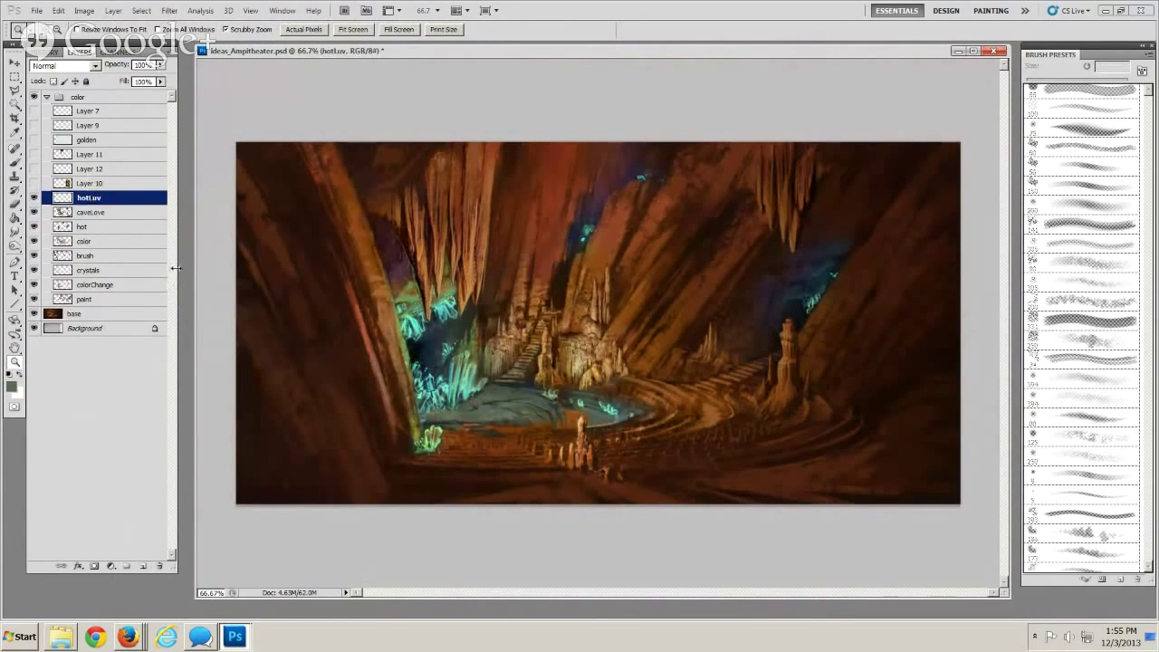
pyautogui.click(95, 66)
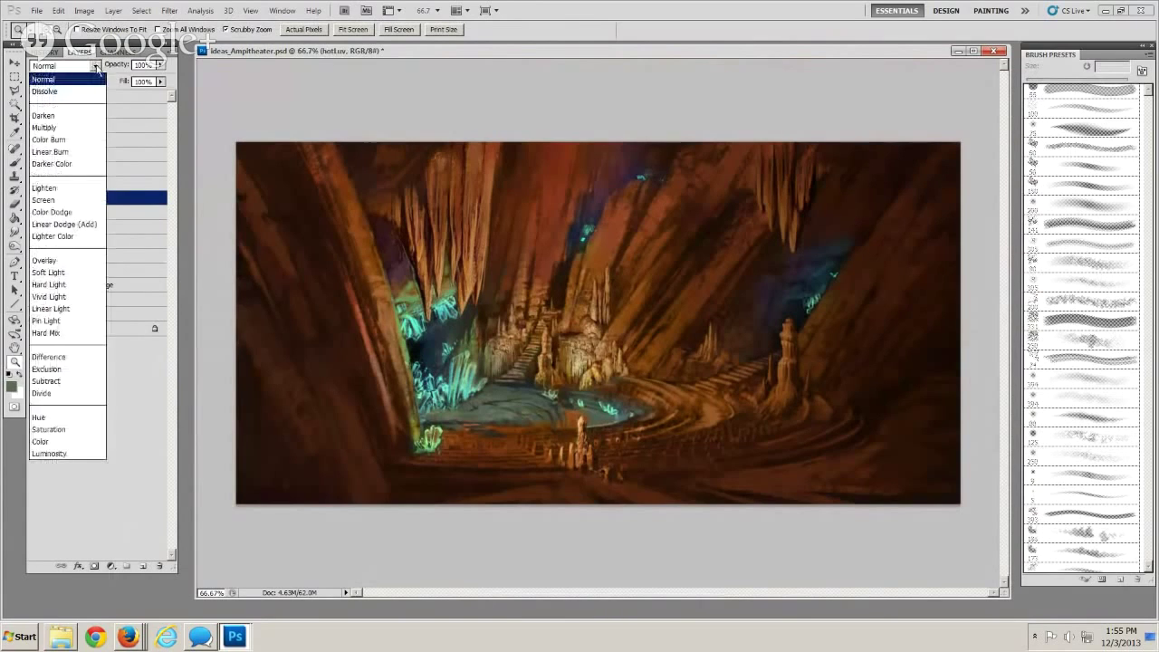
pyautogui.click(54, 212)
# Choose the soft 200 px brush preset for painting and reduce its size to 100 px
pyautogui.click(14, 163)
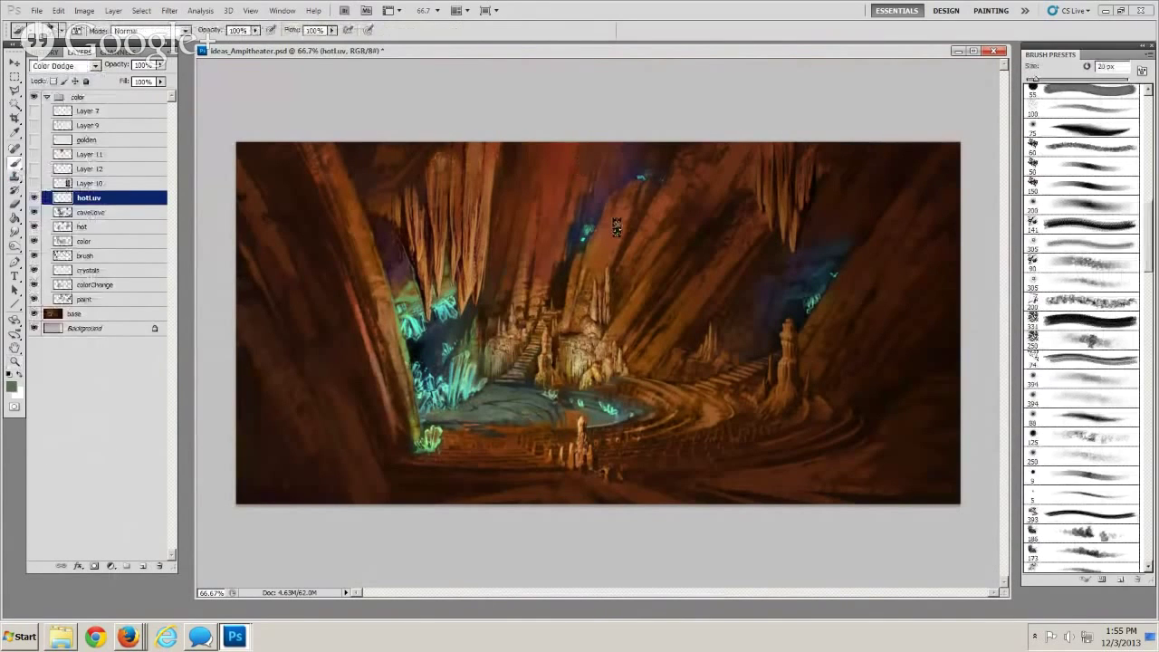
pyautogui.click(1091, 206)
pyautogui.press('[')
pyautogui.press('[')
pyautogui.press('[')
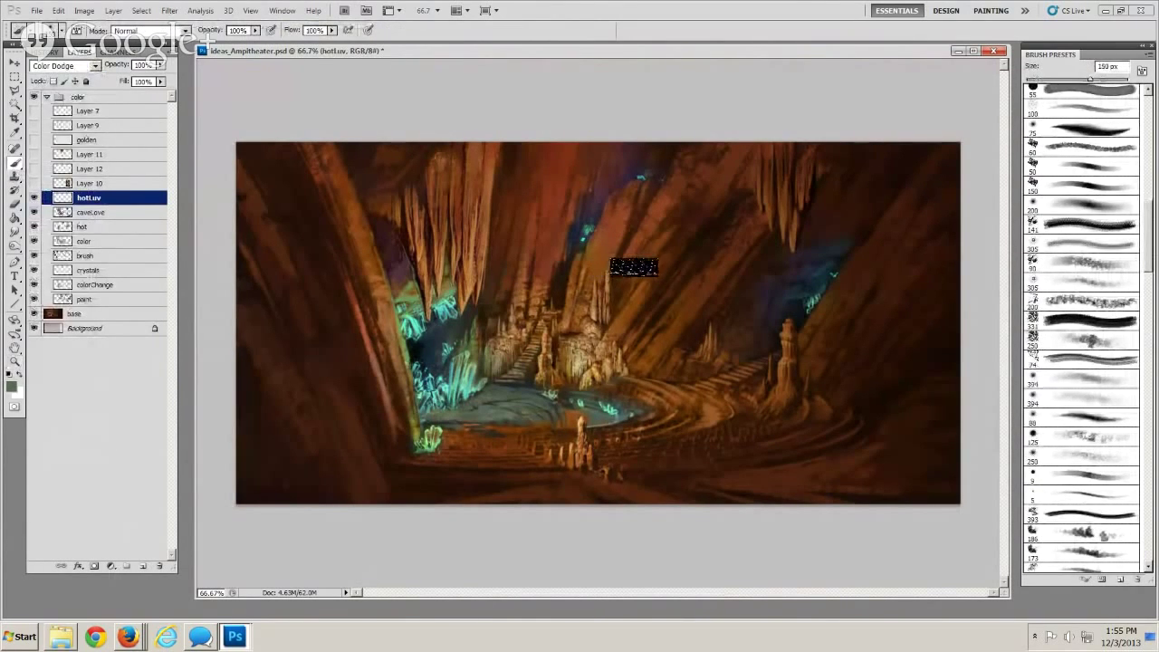
pyautogui.press('[')
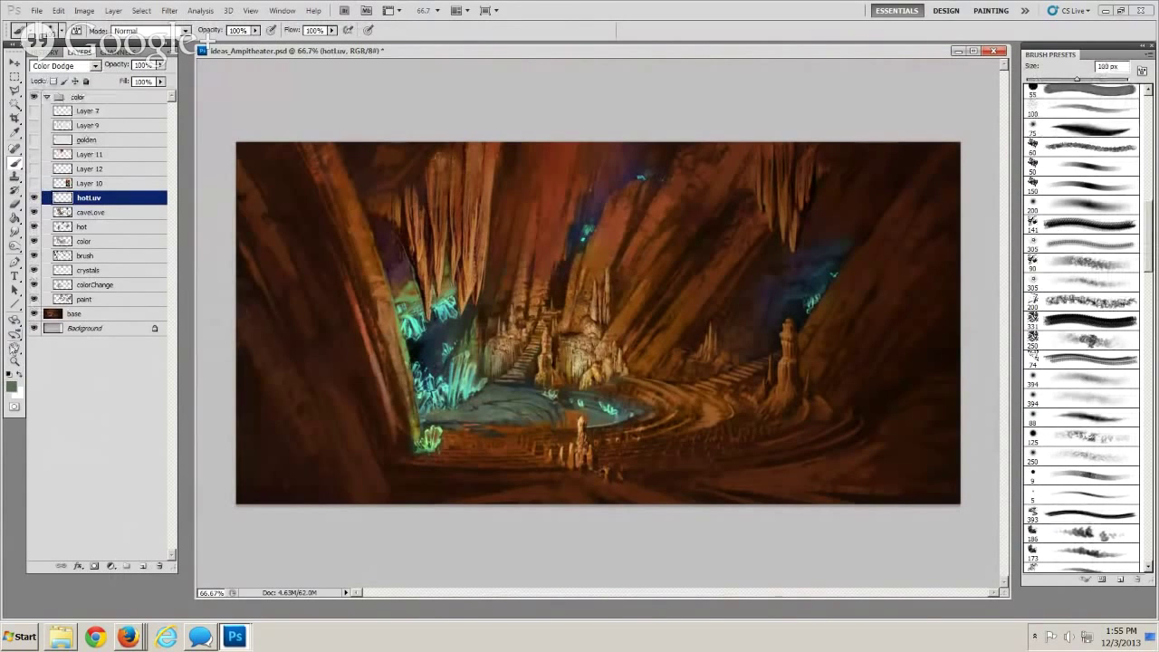
# Sample a muted teal from the crystal area and shift the foreground colour's hue slightly toward green
pyautogui.click(14, 361)
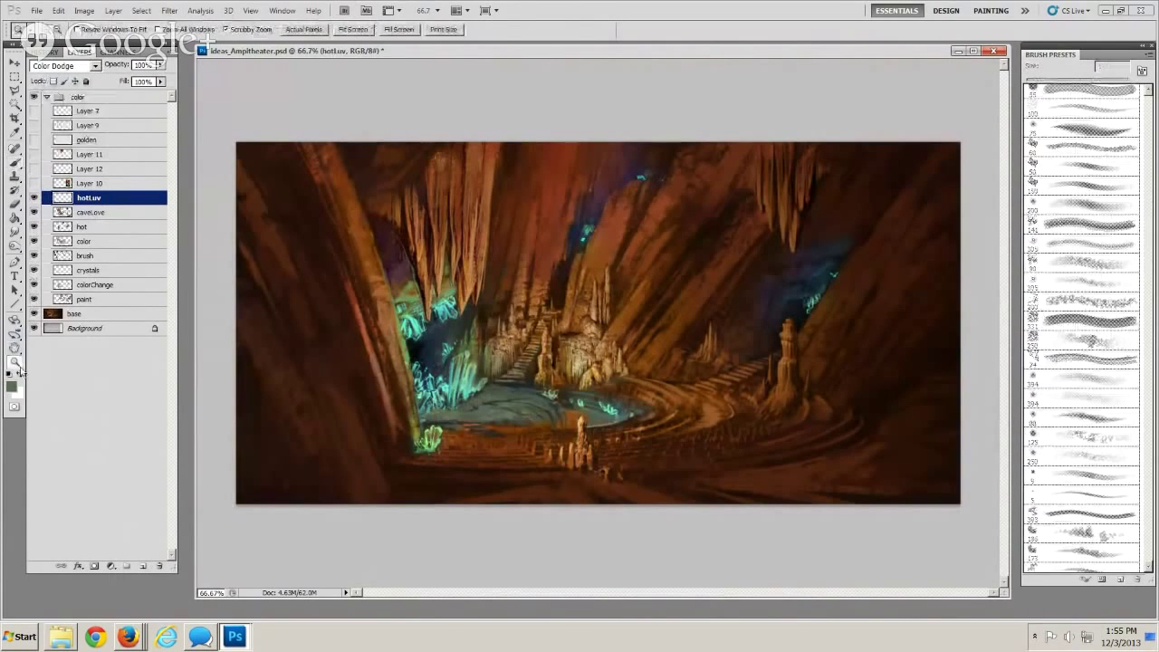
pyautogui.keyDown('alt'); pyautogui.click(560, 359); pyautogui.keyUp('alt')
pyautogui.click(14, 163)
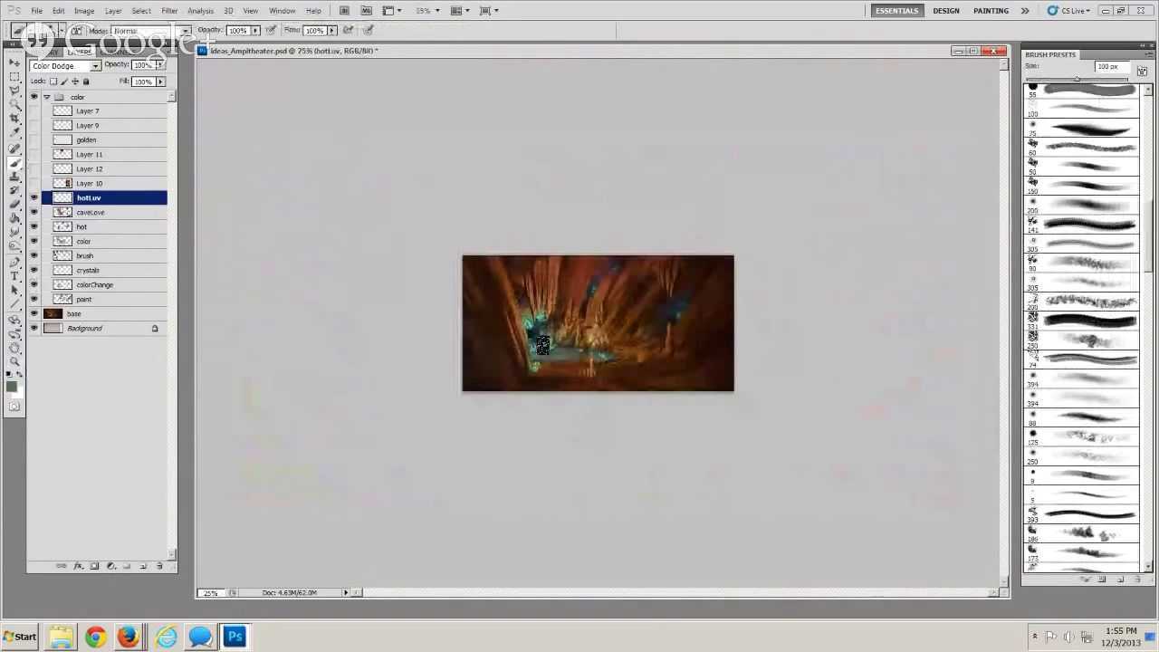
pyautogui.keyDown('alt'); pyautogui.click(537, 349); pyautogui.keyUp('alt')
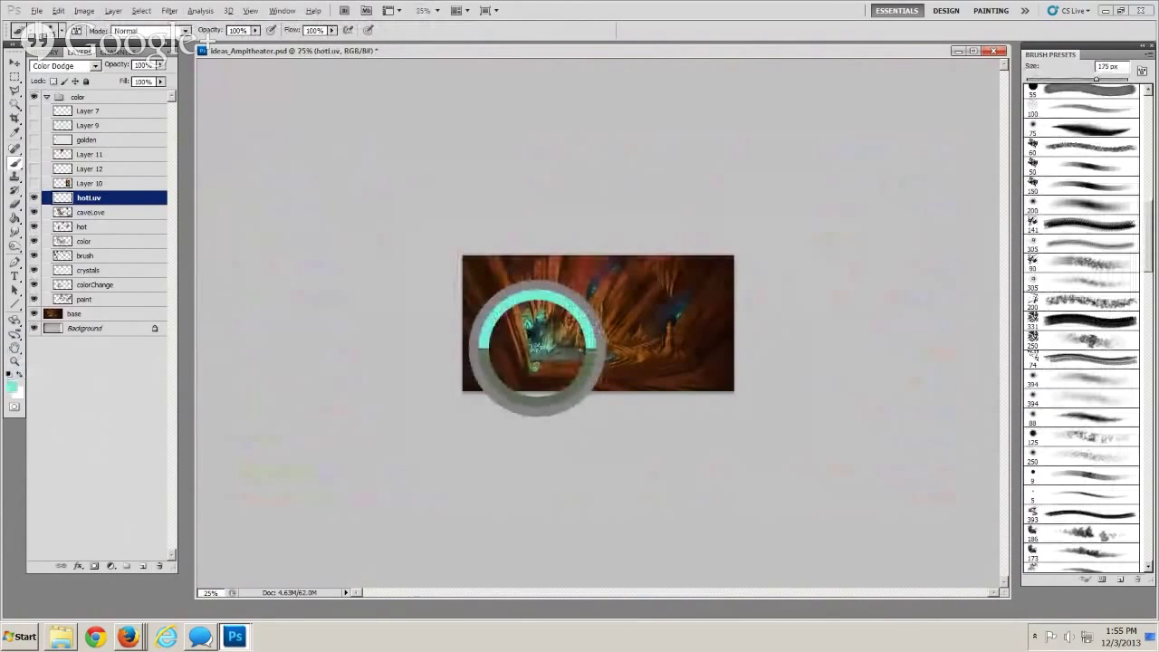
pyautogui.keyDown('alt'); pyautogui.click(538, 350); pyautogui.keyUp('alt')
pyautogui.click(10, 389)
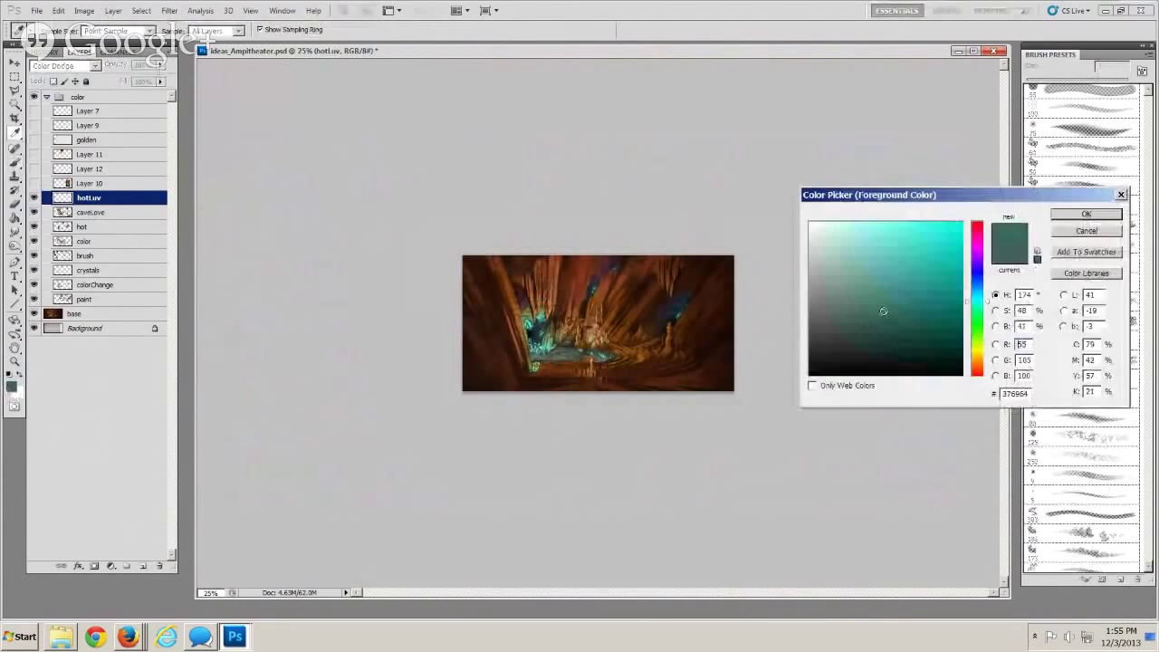
pyautogui.moveTo(977, 308); pyautogui.dragTo(976, 315)
pyautogui.click(1067, 217)
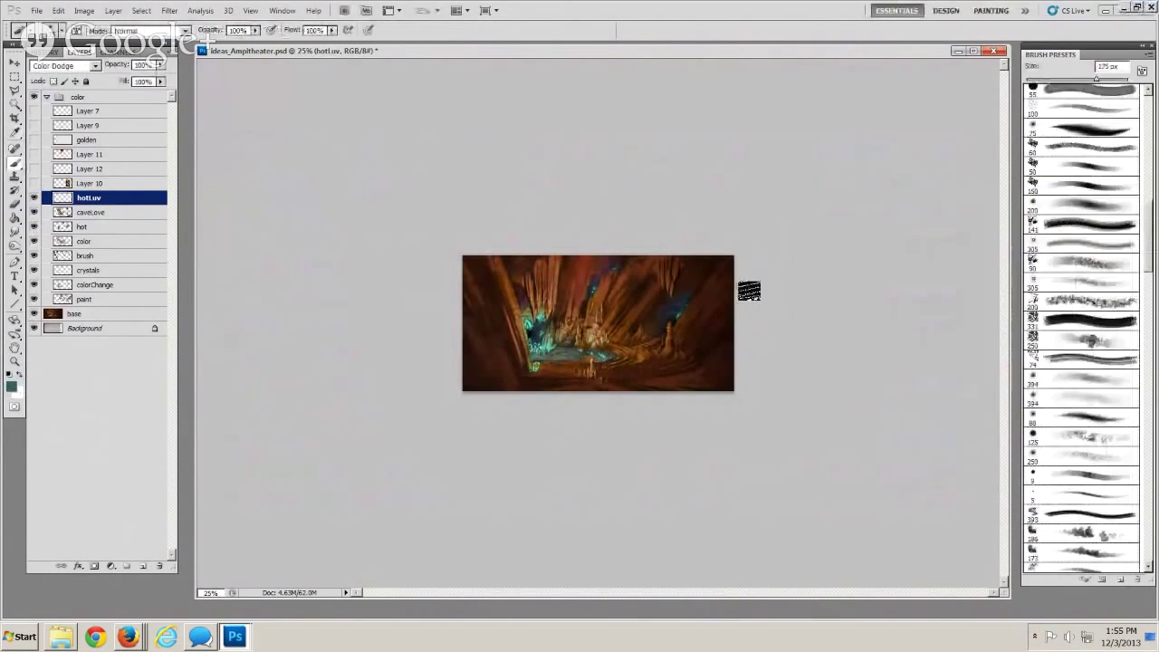
# Paint a teal Color Dodge glow over the crystals and across the pool on the hotLuv layer
pyautogui.moveTo(548, 320)
pyautogui.mouseDown()
pyautogui.moveTo(512, 373)
pyautogui.moveTo(565, 345)
pyautogui.moveTo(574, 353)
pyautogui.moveTo(527, 355)
pyautogui.moveTo(588, 351)
pyautogui.moveTo(529, 352)
pyautogui.moveTo(592, 352)
pyautogui.moveTo(534, 328)
pyautogui.mouseUp()
pyautogui.press('[')
pyautogui.press('[')
pyautogui.press('[')
pyautogui.press('[')
pyautogui.press(']')
pyautogui.press(']')
pyautogui.press('[')
pyautogui.press(']')
pyautogui.press('[')
pyautogui.moveTo(590, 351); pyautogui.dragTo(522, 358)
# Enlarge the brush to about 600 px and paint a broad soft glow across the cave around the central formations
pyautogui.press(']')
pyautogui.press(']')
pyautogui.press(']')
pyautogui.press(']')
pyautogui.press(']')
pyautogui.press(']')
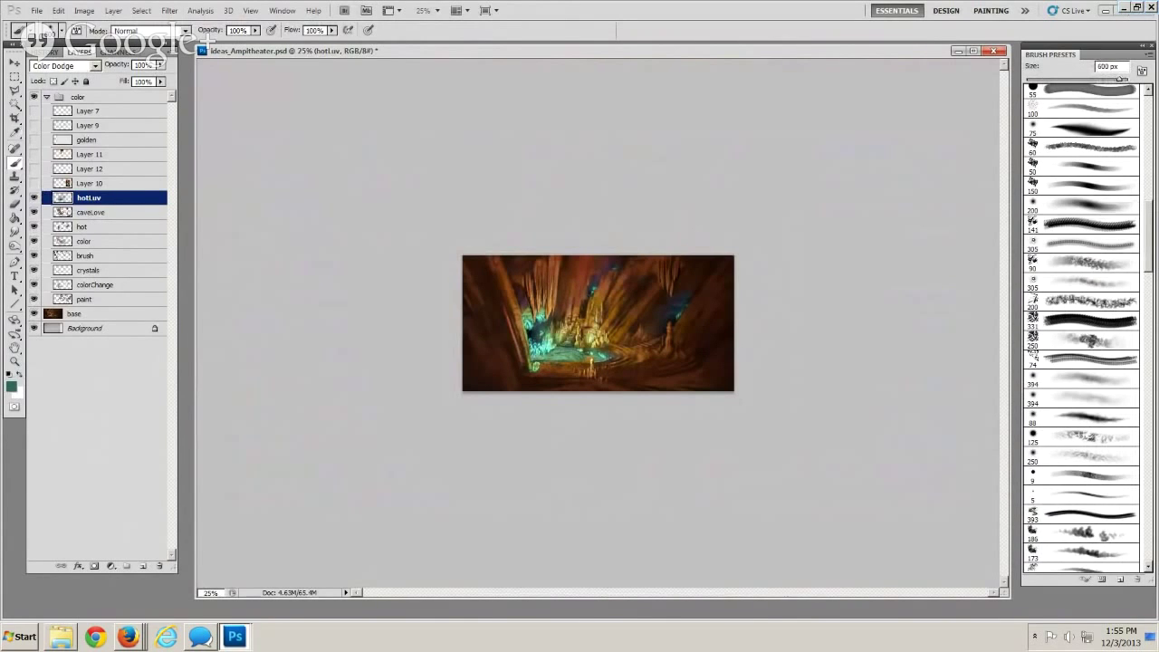
# Reduce the brush from 175 to about 80 px and brighten the central stalagmites and pool with glow strokes
pyautogui.press('[')
pyautogui.press('[')
pyautogui.press('[')
pyautogui.click(15, 364)
pyautogui.click(539, 387)
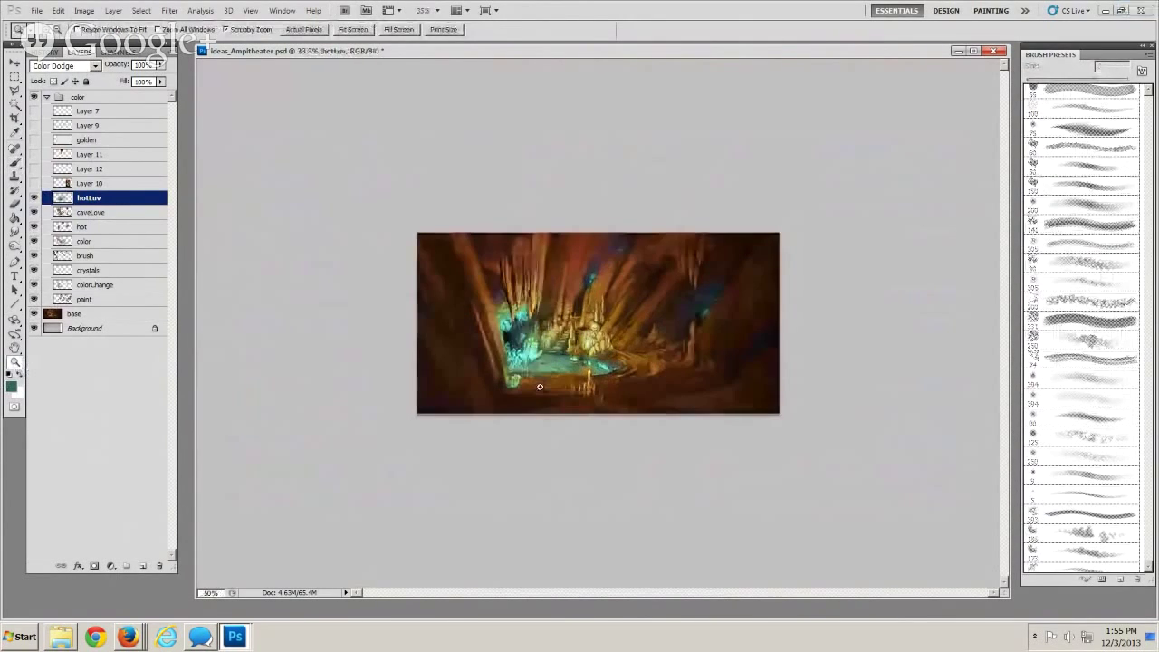
pyautogui.click(539, 387)
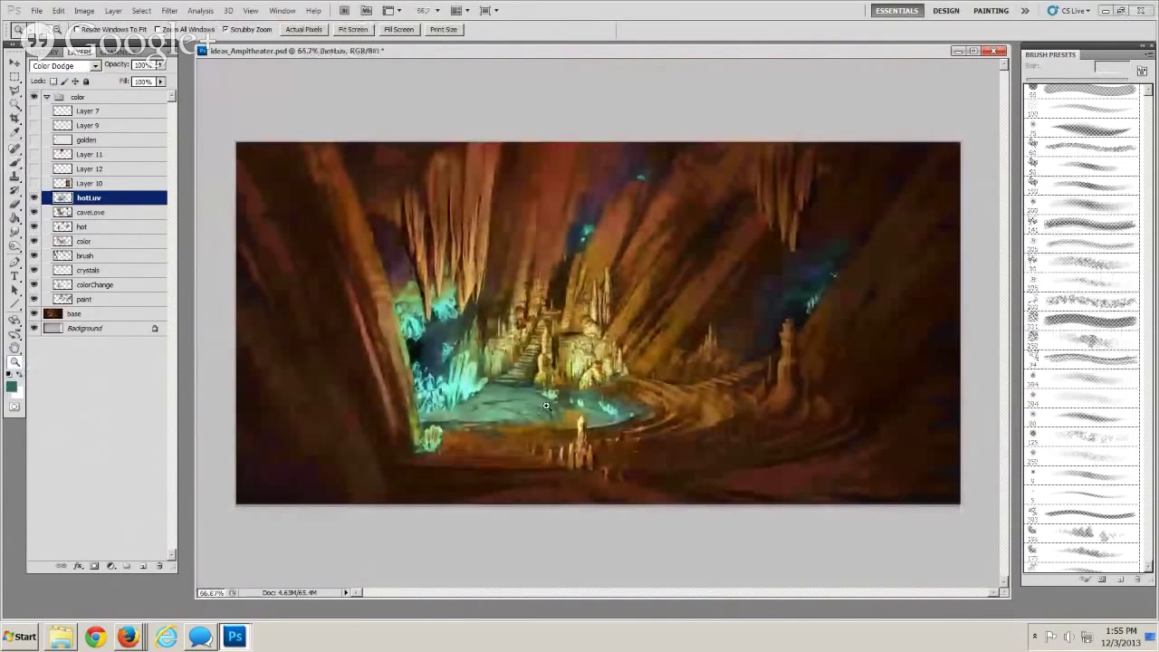
pyautogui.click(546, 405)
pyautogui.click(16, 164)
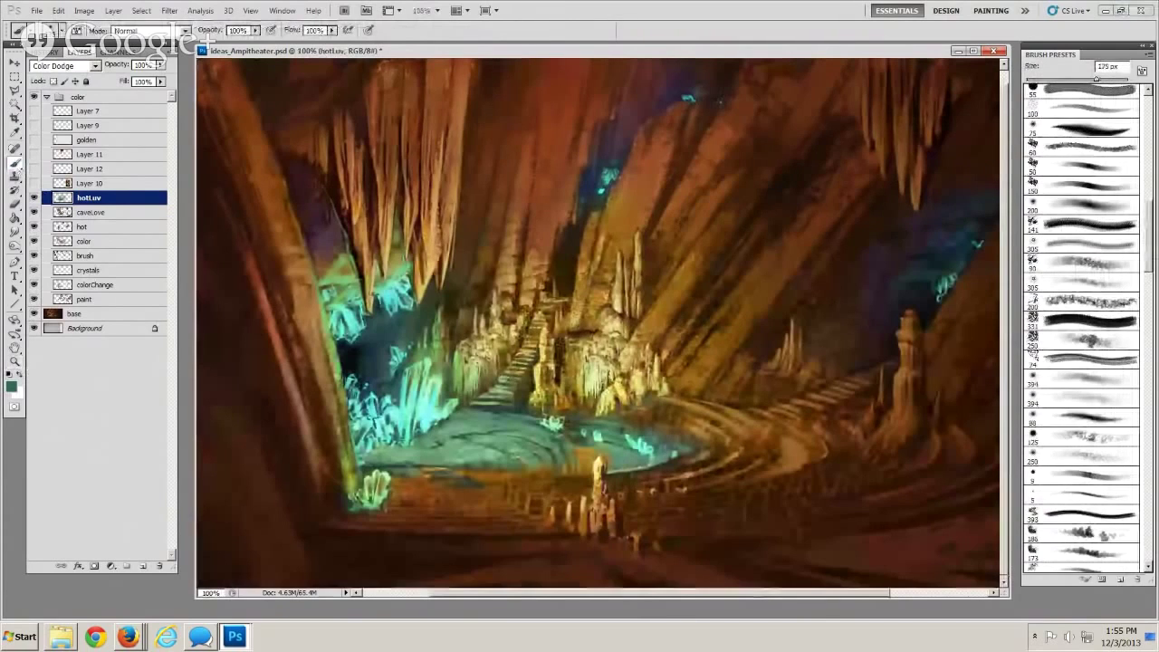
pyautogui.press('[')
pyautogui.press('[')
pyautogui.press('[')
pyautogui.press('[')
pyautogui.press('[')
pyautogui.press('[')
pyautogui.press('[')
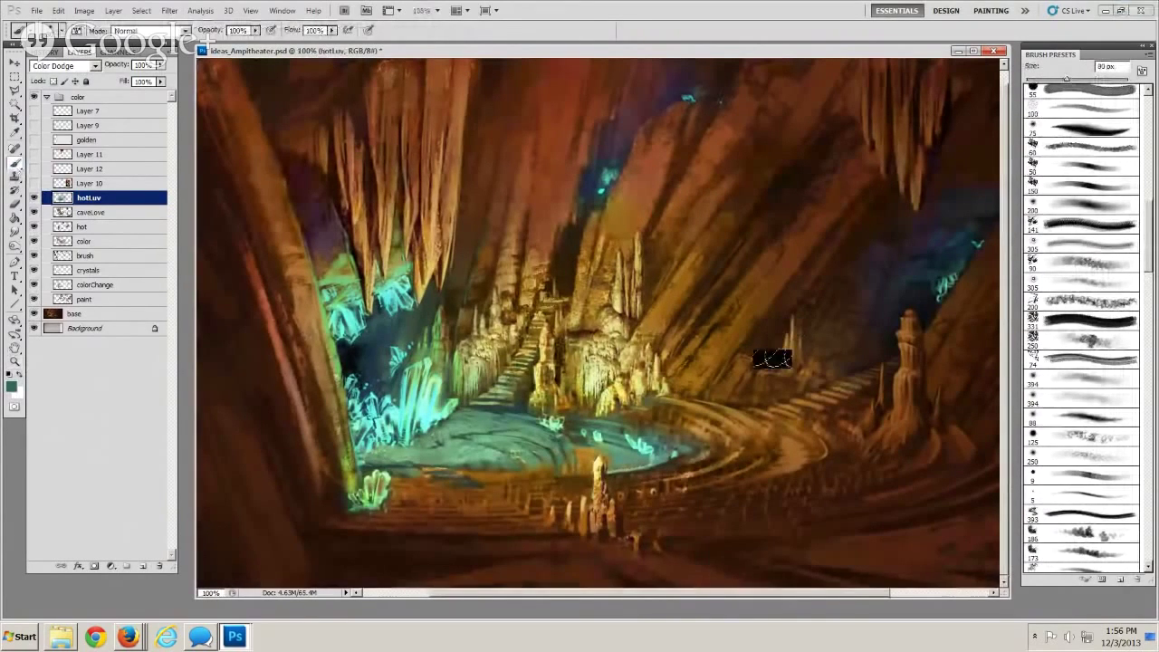
# Add glow accents to the stone column, far steps and hanging stalactites on the cave's right side with a 40 to 50 px brush
pyautogui.press('[')
pyautogui.press('[')
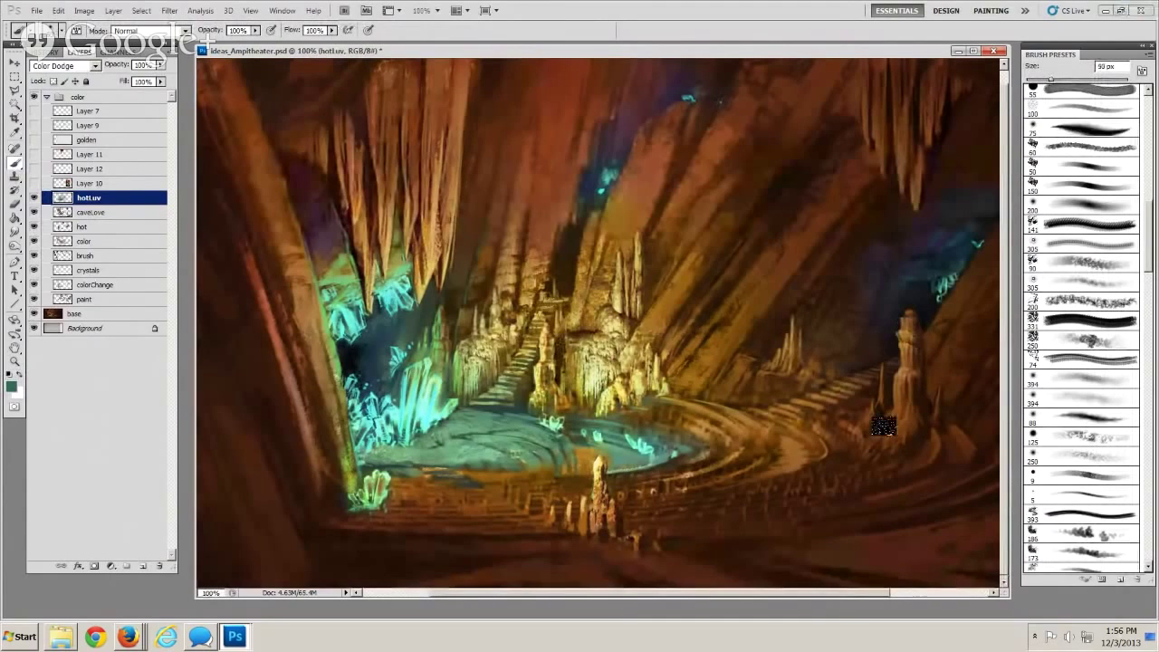
pyautogui.press('[')
pyautogui.press('[')
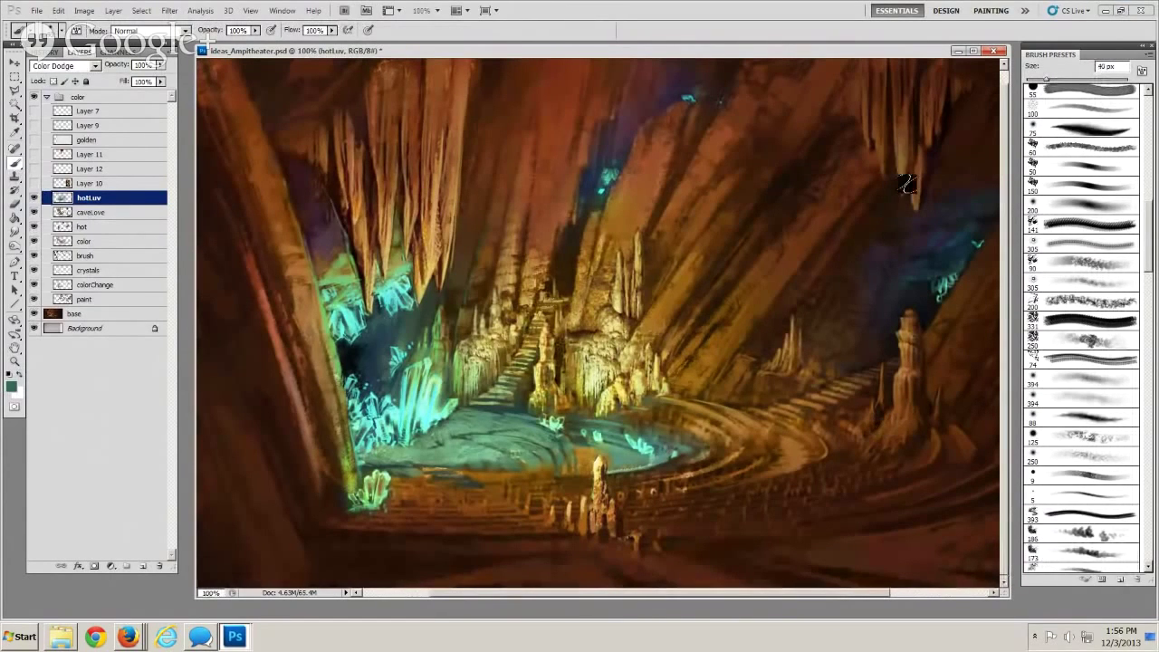
# Paint glow along the pool's front rim and near the base of the leaning pillar with a brush of about 80 to 90 px
pyautogui.press(']')
pyautogui.press(']')
pyautogui.press(']')
pyautogui.press(']')
pyautogui.press(']')
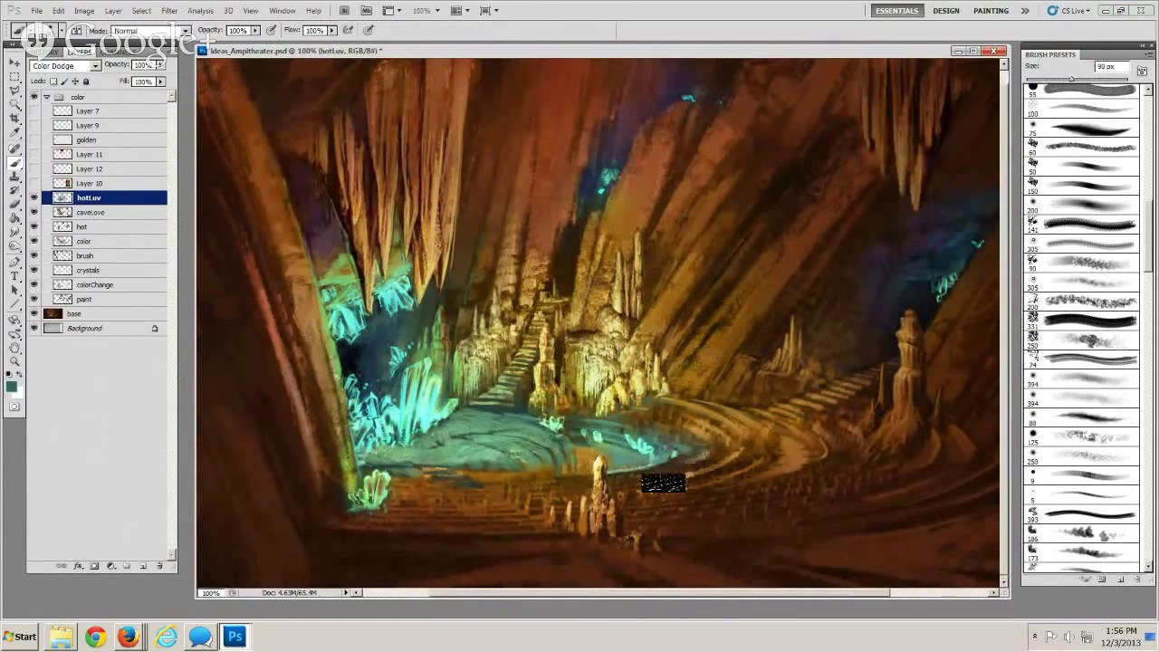
pyautogui.press(']')
pyautogui.press('[')
pyautogui.press('[')
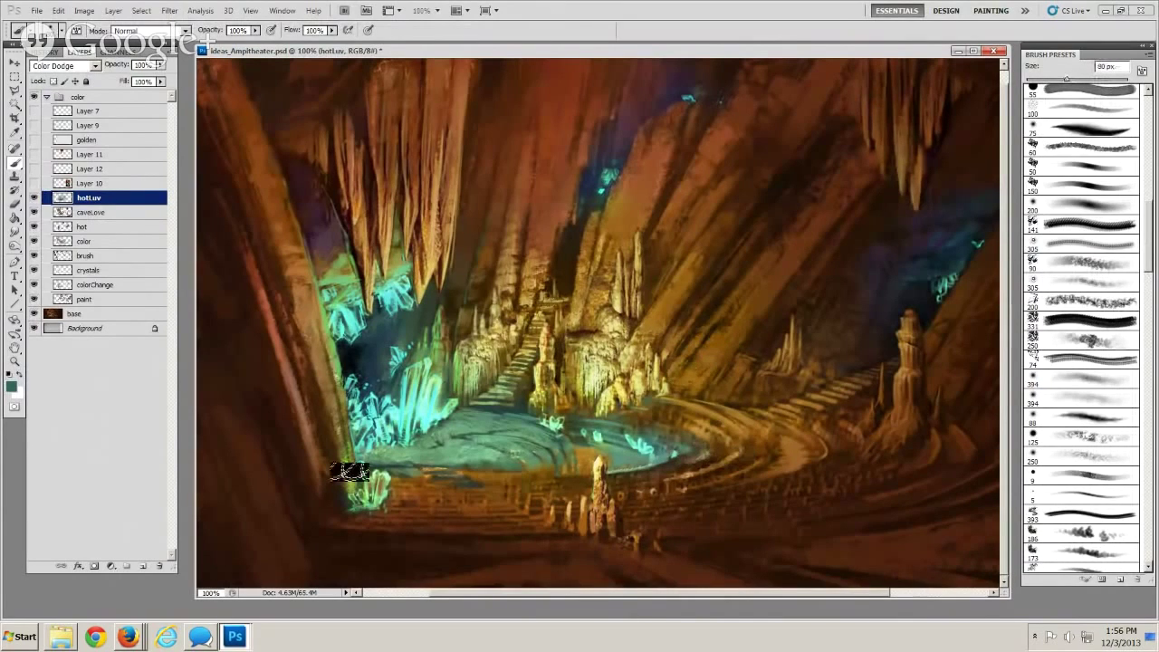
# Erase excess glow among the large crystals on the hotLuv layer, adjusting the eraser from 8 px to about 15 px
pyautogui.press('e')
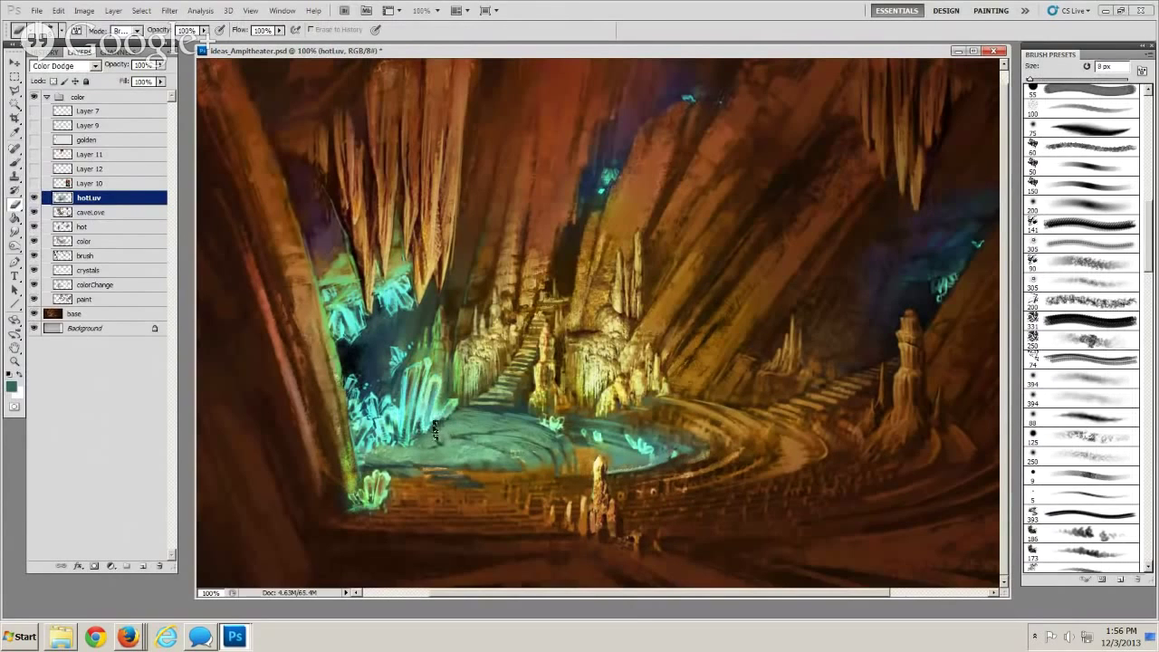
pyautogui.press(']')
pyautogui.press(']')
pyautogui.press(']')
pyautogui.press(']')
pyautogui.moveTo(348, 388); pyautogui.dragTo(349, 394)
pyautogui.press('[')
pyautogui.press('[')
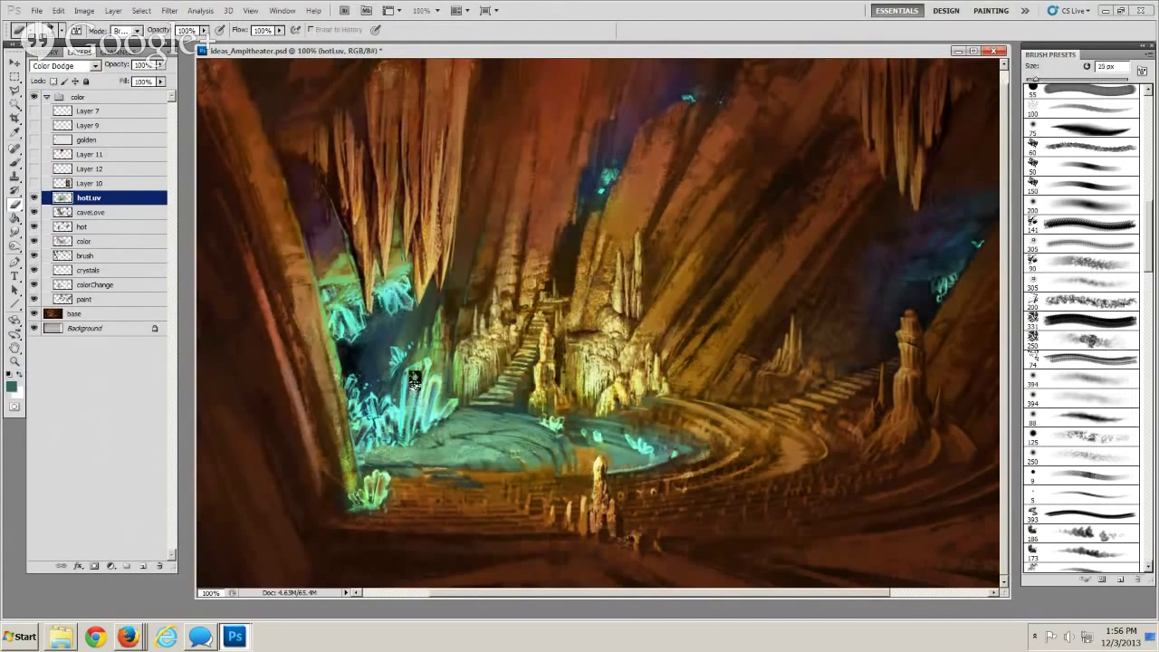
# Sample a dark tone from the cave's upper wall and paint a broad warm glow there with a soft 200 to 250 px brush
pyautogui.press(']')
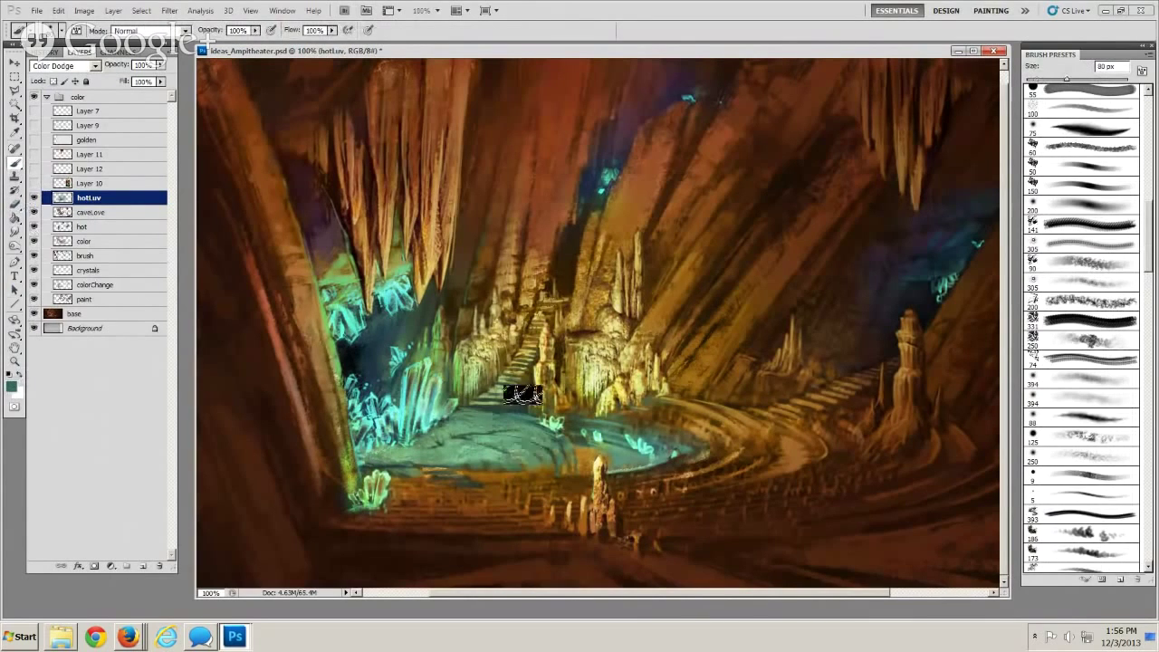
pyautogui.keyDown('alt'); pyautogui.click(622, 137); pyautogui.keyUp('alt')
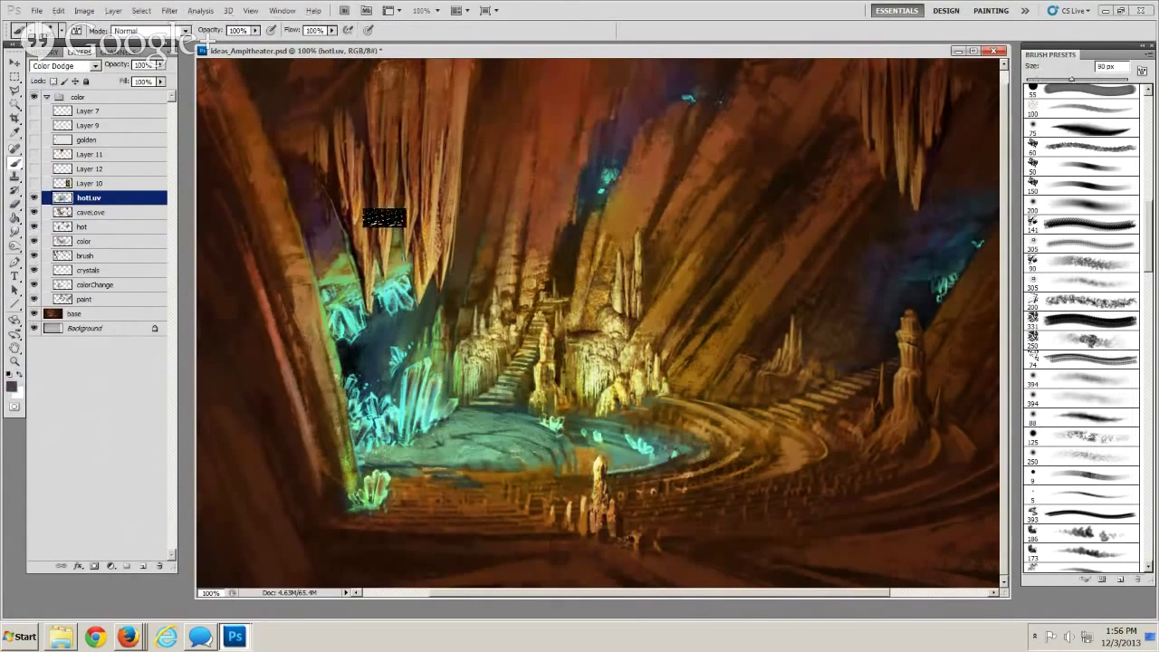
pyautogui.click(1087, 205)
pyautogui.moveTo(616, 281); pyautogui.dragTo(489, 127)
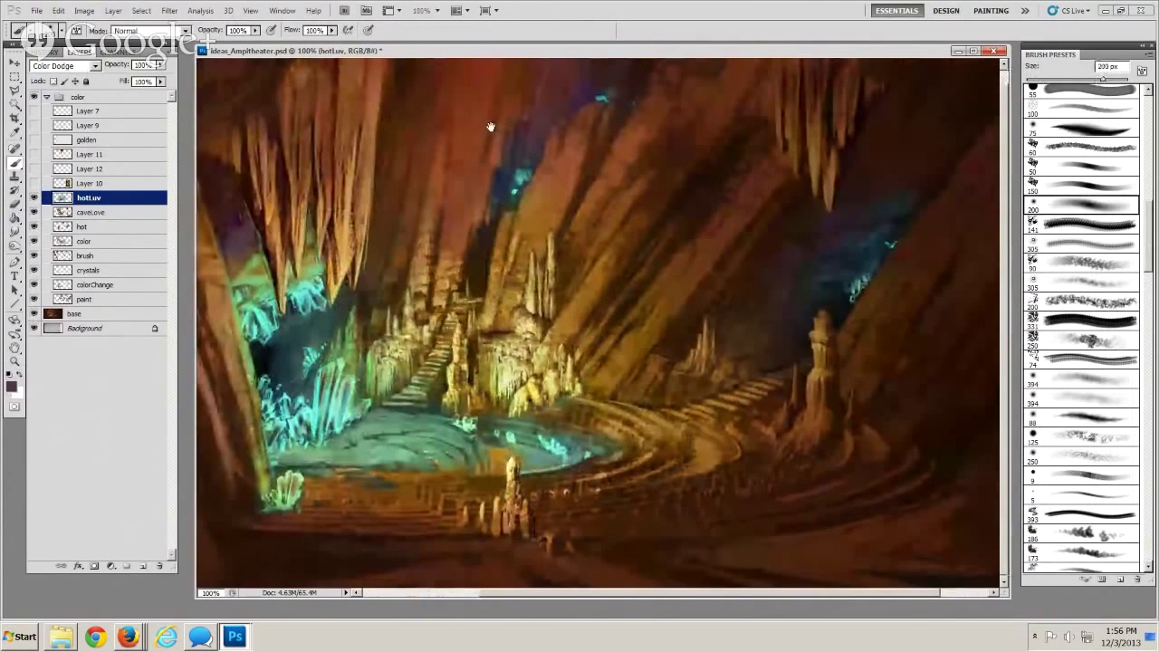
pyautogui.press(']')
pyautogui.moveTo(534, 73); pyautogui.dragTo(515, 102)
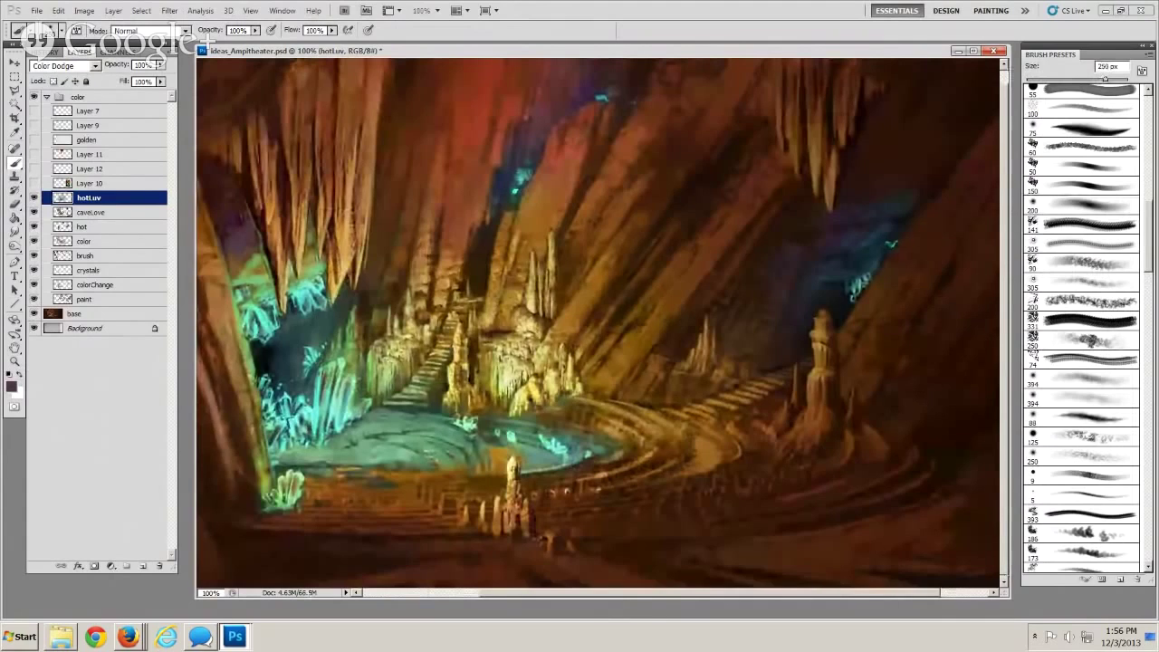
# Set the foreground color to purple #522b72 (hue 272, saturation 62, brightness 45)
pyautogui.click(11, 387)
pyautogui.click(904, 306)
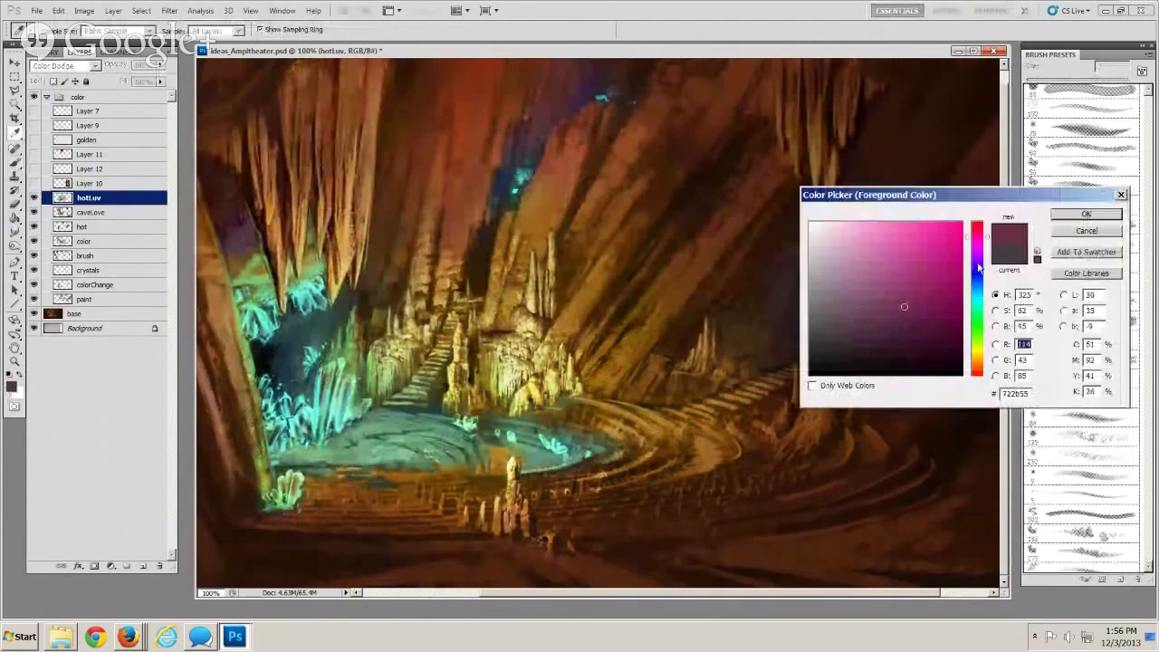
pyautogui.click(976, 263)
pyautogui.click(976, 258)
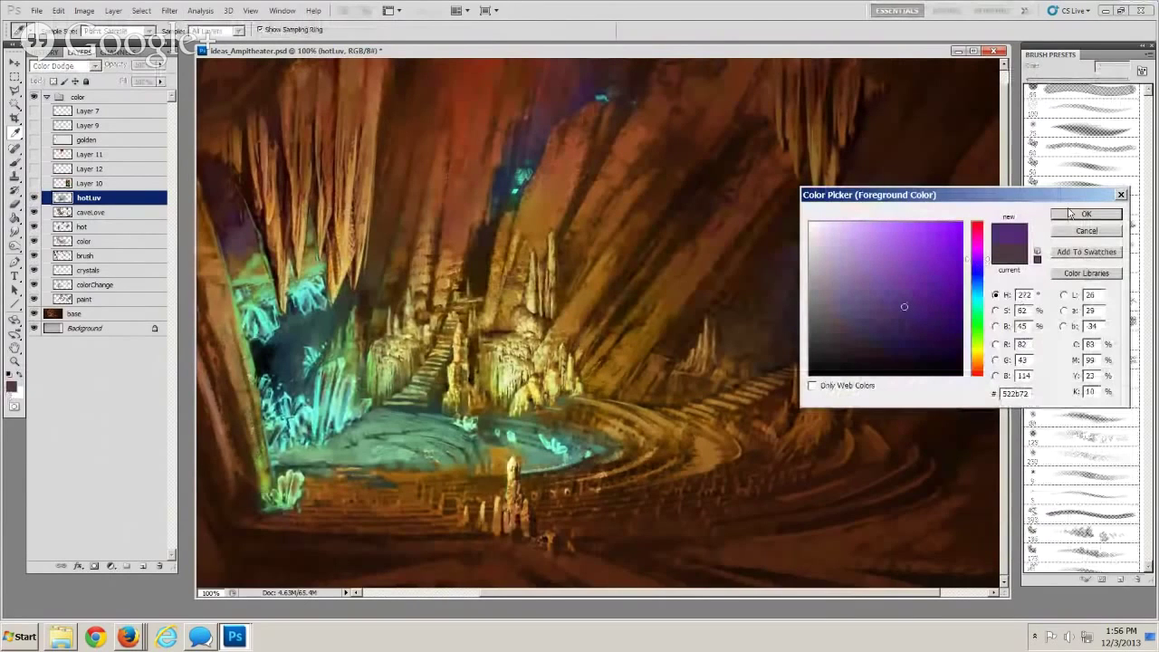
pyautogui.click(1072, 215)
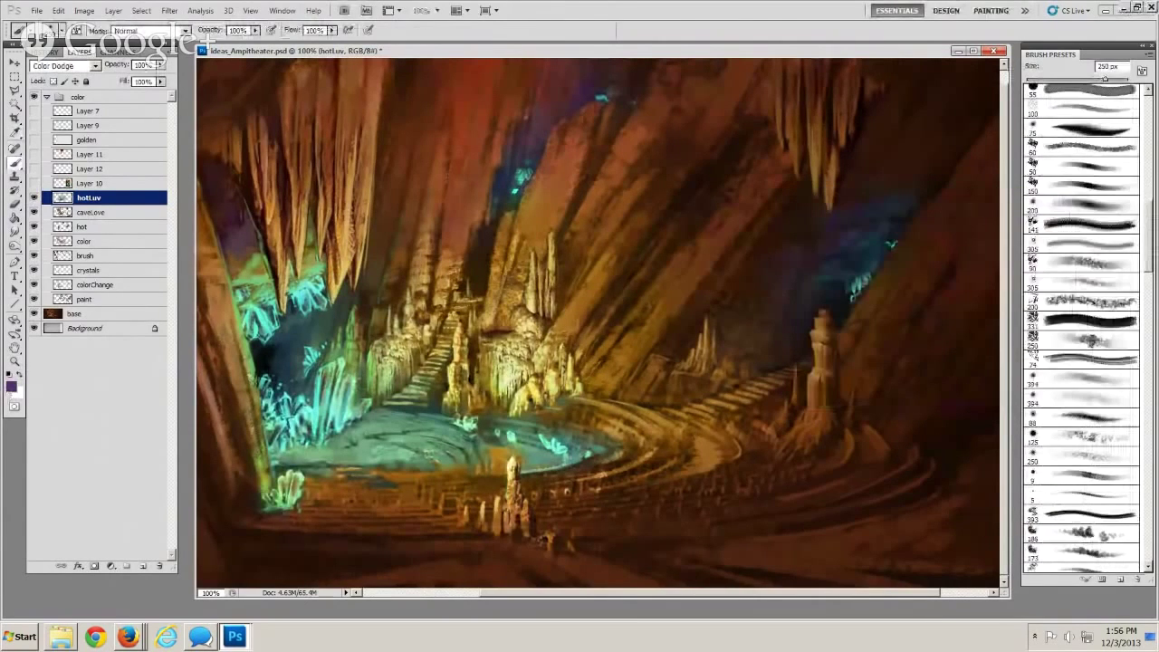
# Paint purple glow around the upper central crevice, reducing the brush from 250 to 175 px and undoing the last stroke
pyautogui.moveTo(597, 317); pyautogui.dragTo(590, 332)
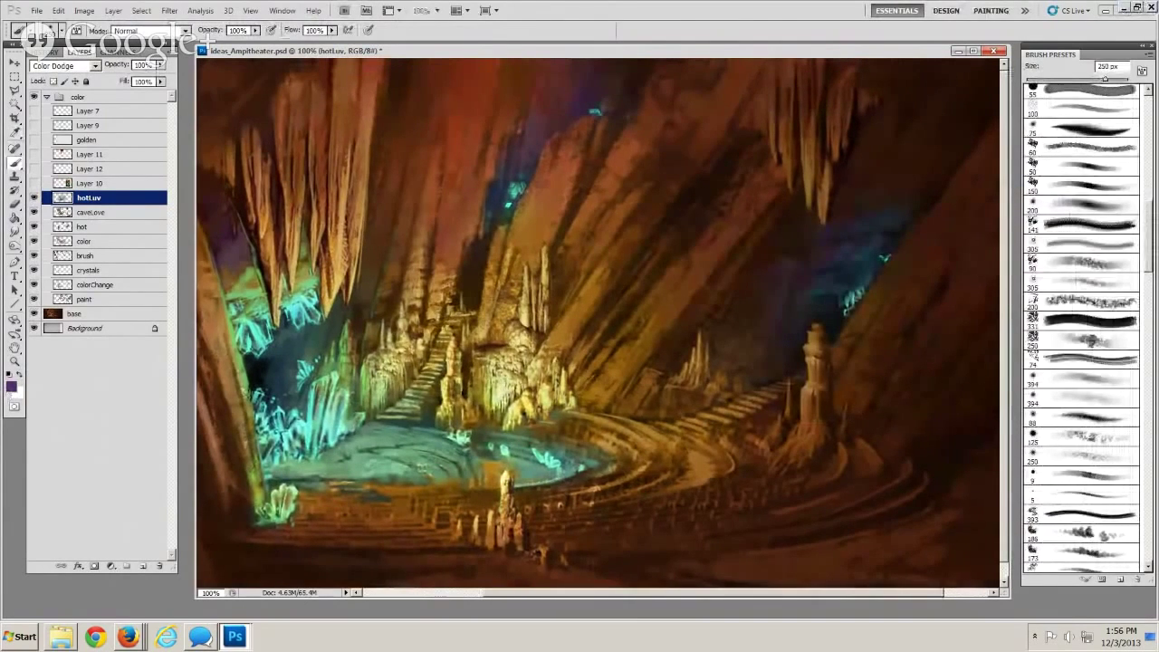
pyautogui.press('[')
pyautogui.press('[')
pyautogui.hotkey('ctrl', 'z')
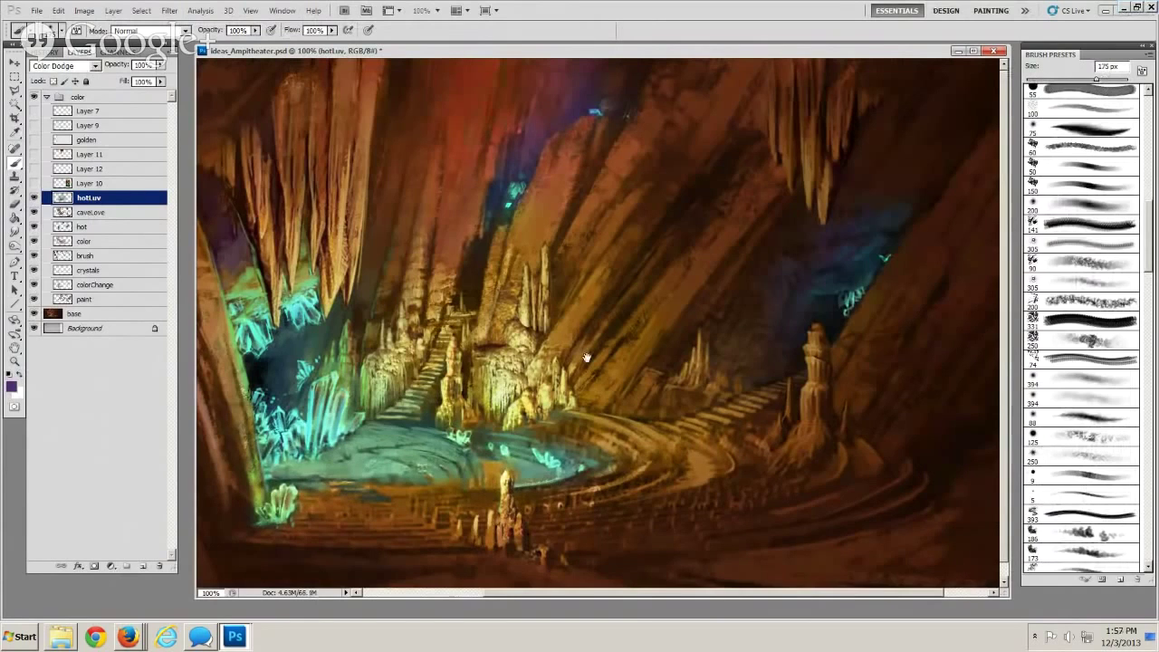
# Brush purple glow over the blue opening above the right stone column with a brush of about 250 px
pyautogui.moveTo(586, 358); pyautogui.dragTo(433, 400)
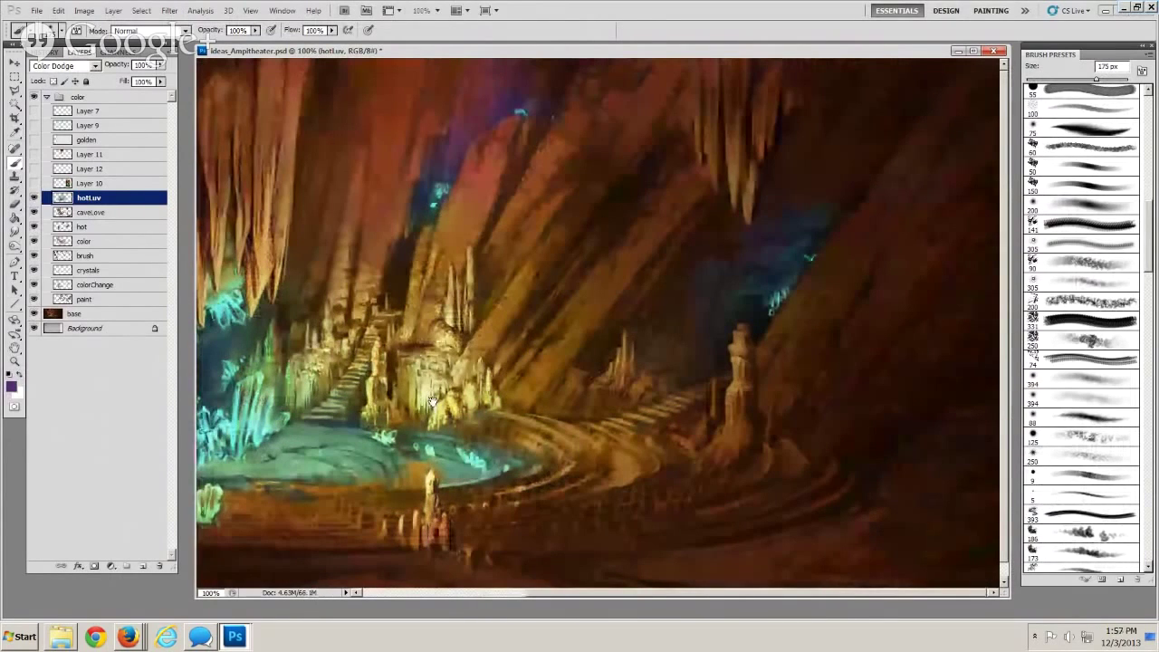
pyautogui.press(']')
pyautogui.press(']')
pyautogui.moveTo(811, 222); pyautogui.dragTo(765, 267)
pyautogui.press('[')
pyautogui.press('[')
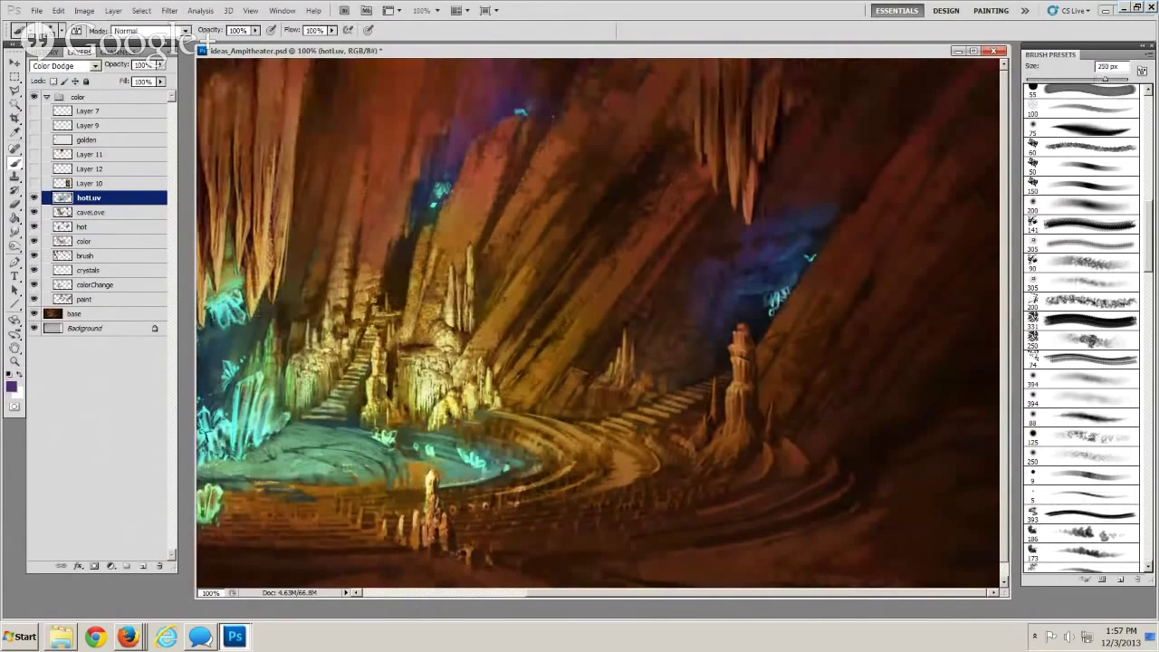
pyautogui.moveTo(487, 518); pyautogui.dragTo(507, 505)
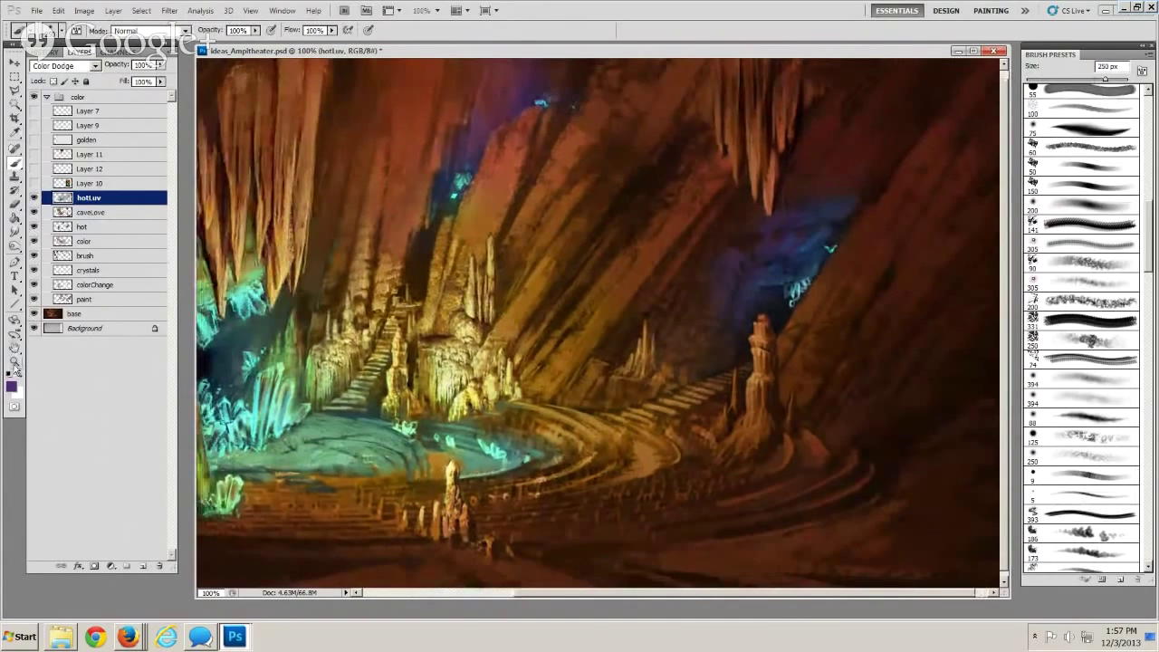
# Trim excess purple glow on the hotLuv layer with the soft 200 px eraser preset
pyautogui.click(15, 364)
pyautogui.keyDown('alt'); pyautogui.click(472, 375); pyautogui.keyUp('alt')
pyautogui.keyDown('alt'); pyautogui.click(483, 401); pyautogui.keyUp('alt')
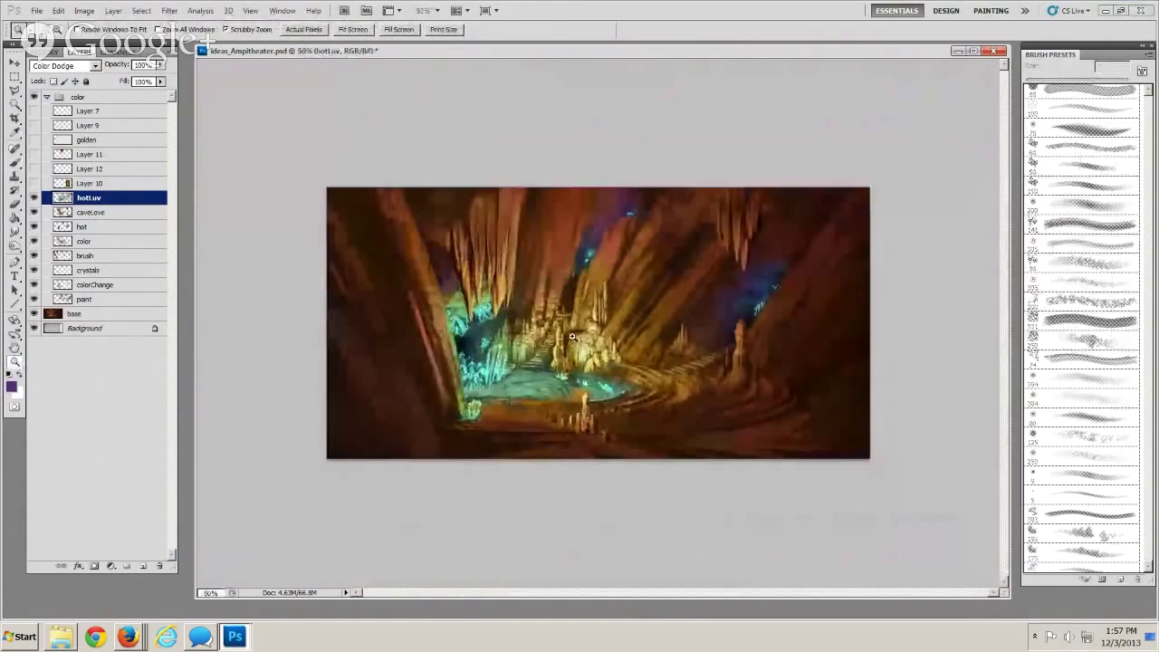
pyautogui.click(573, 337)
pyautogui.press('b')
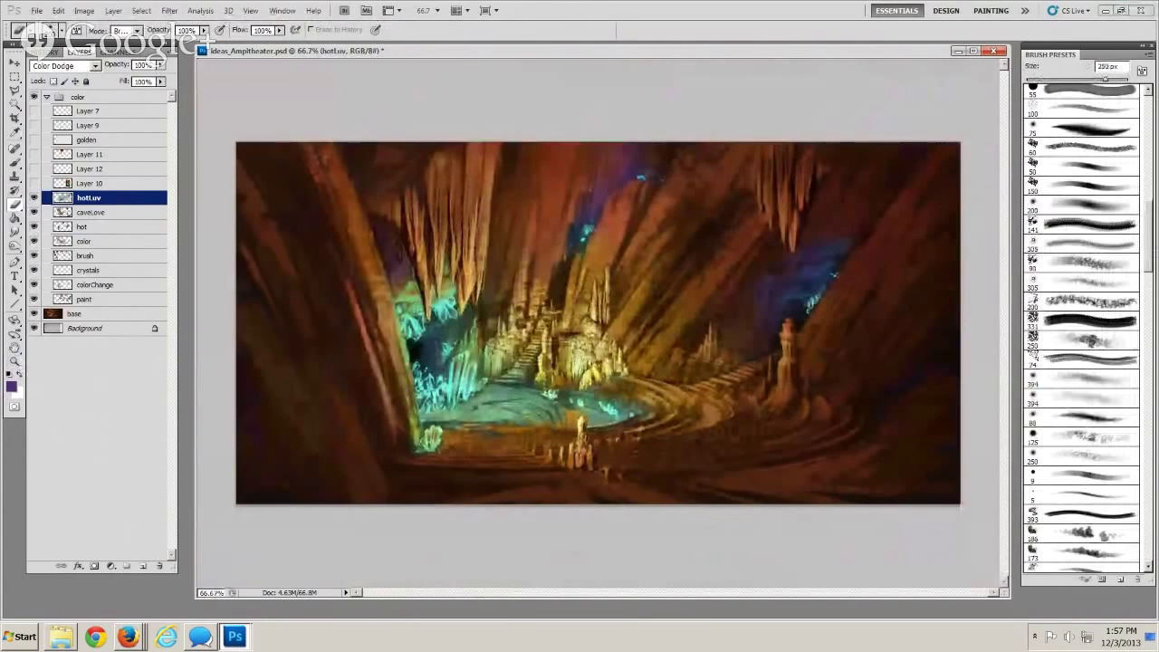
pyautogui.click(1078, 207)
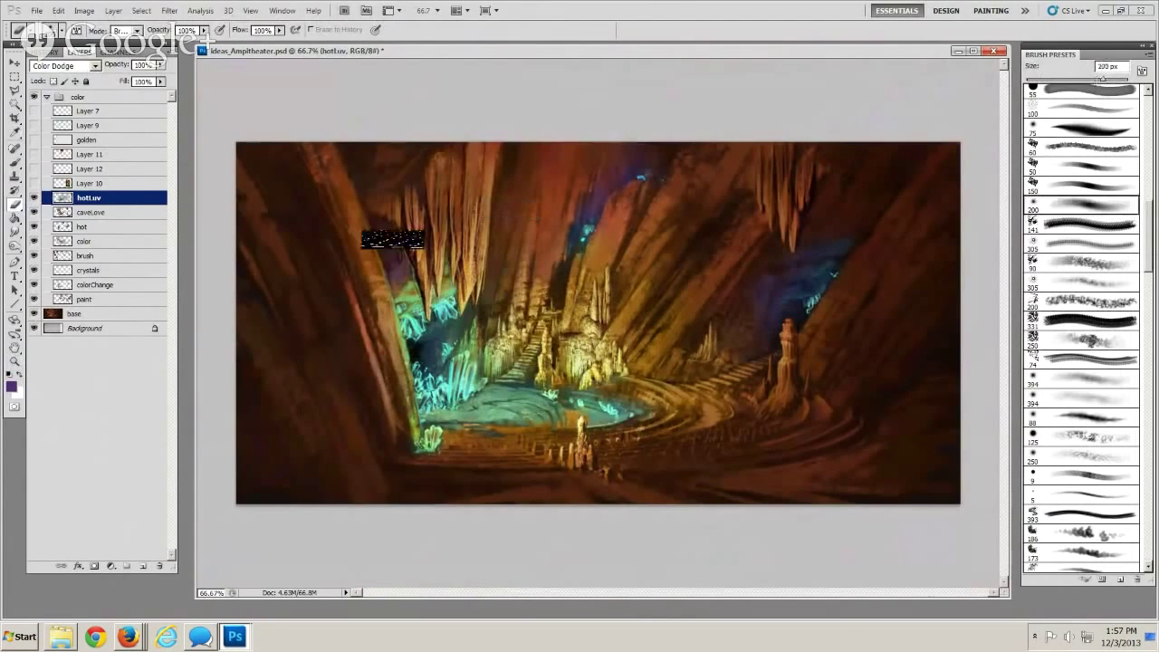
# Paint purple glow over the upper walls and hanging stalactites with a 150 to 250 px brush, and erase the excess at 200 px
pyautogui.press('b')
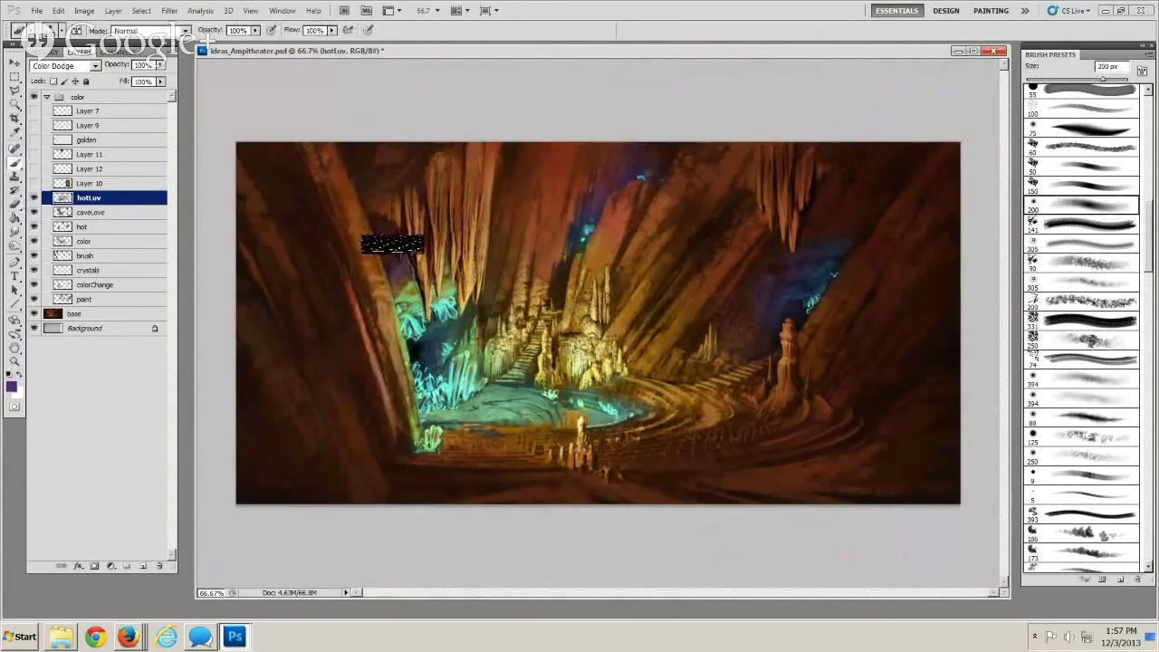
pyautogui.press(']')
pyautogui.press(']')
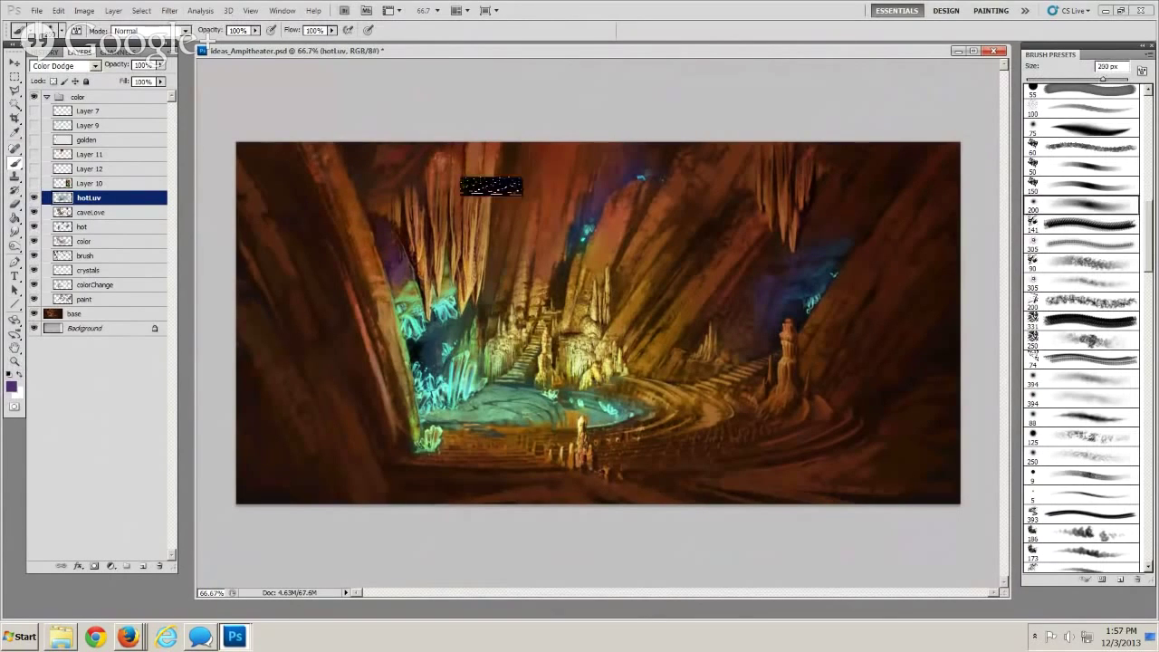
pyautogui.press('[')
pyautogui.press('[')
pyautogui.press('[')
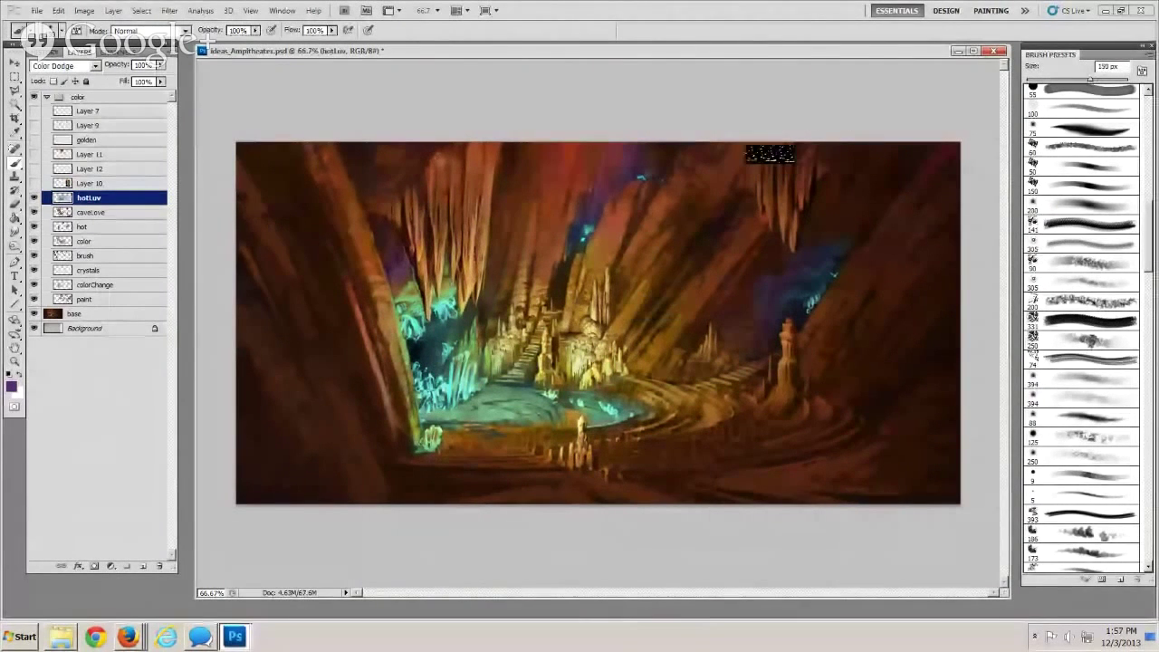
pyautogui.press(']')
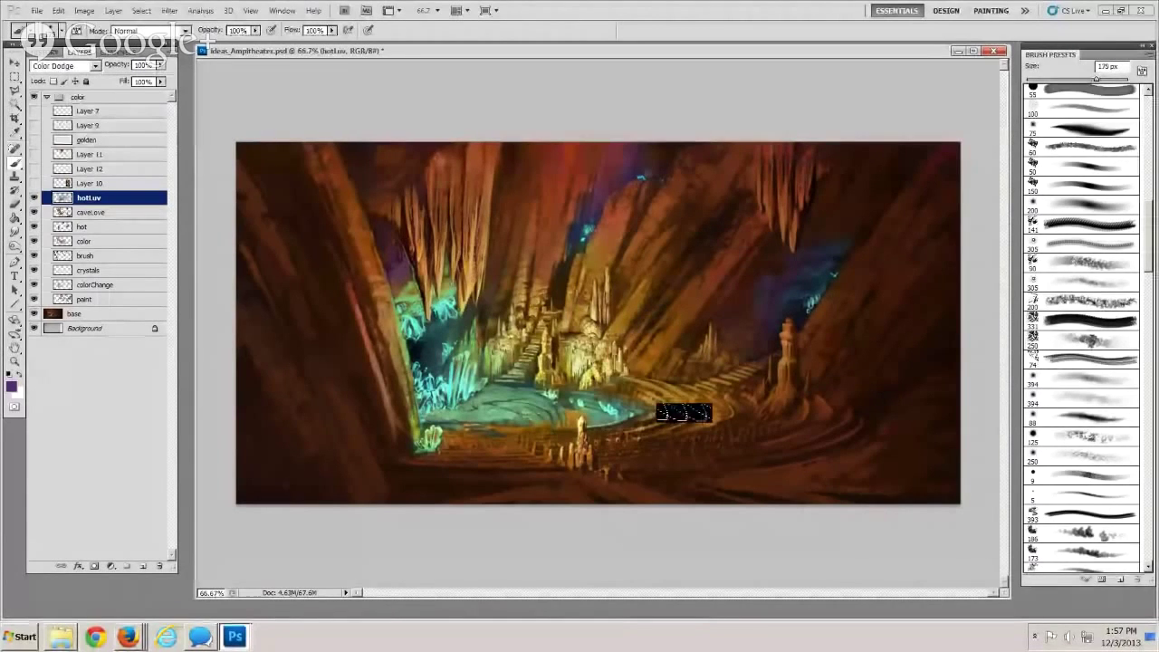
pyautogui.click(18, 214)
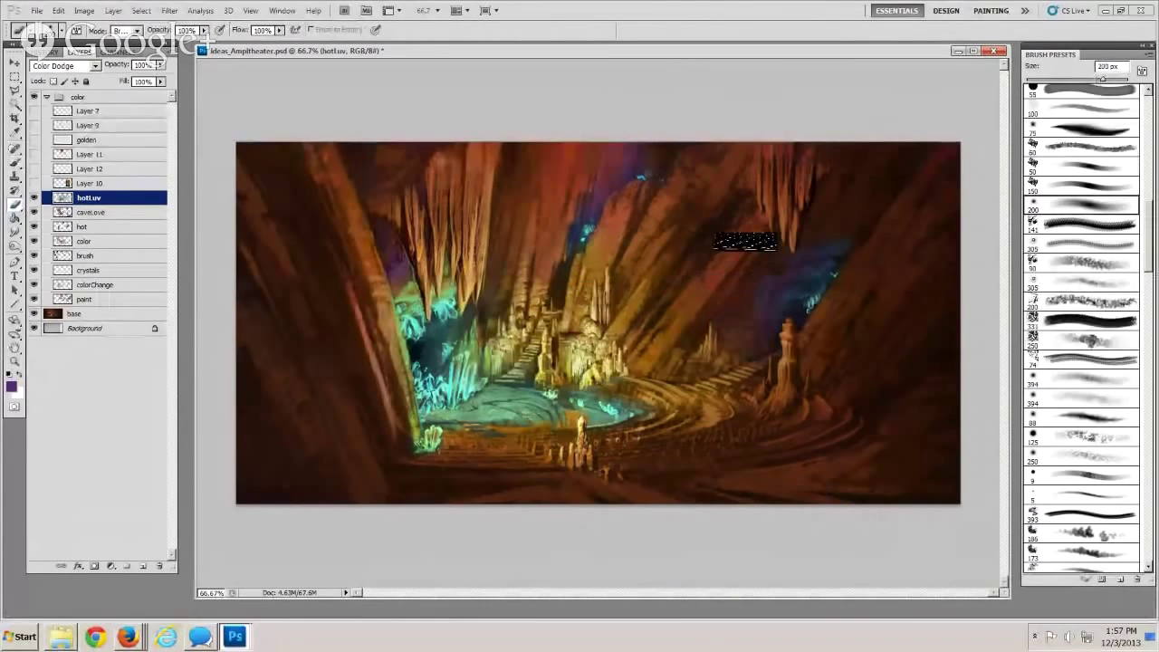
pyautogui.press(']')
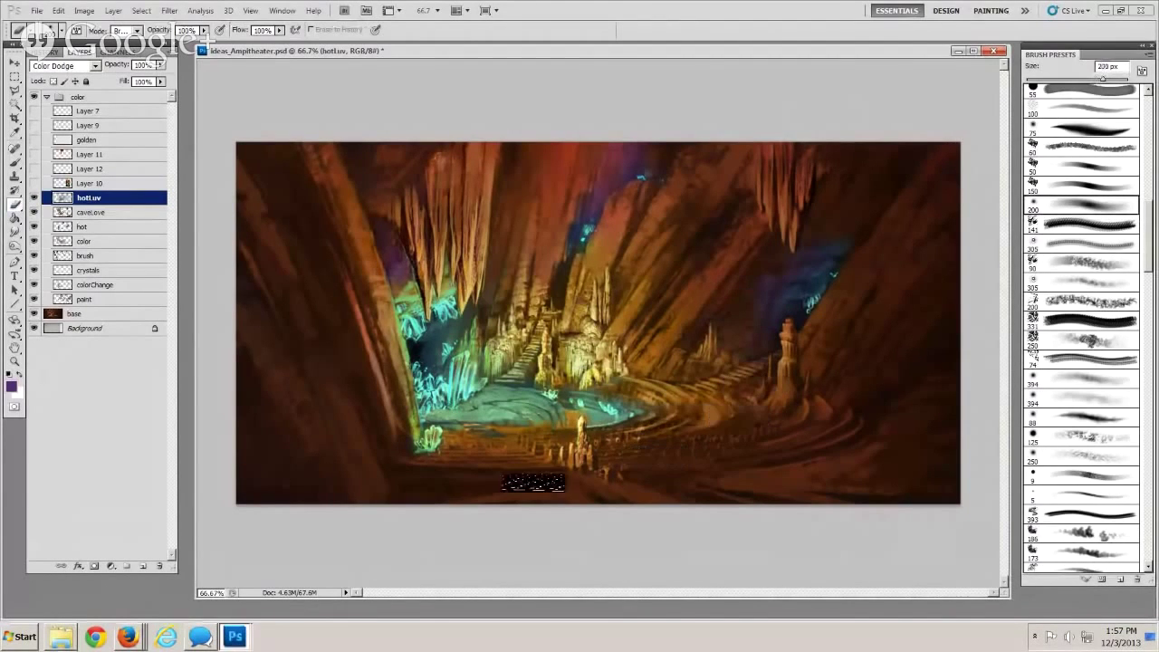
# Warm the curved terraces and front stalagmites with 150 to 175 px purple glow strokes, and erase excess on the right wall at 250 px
pyautogui.click(16, 165)
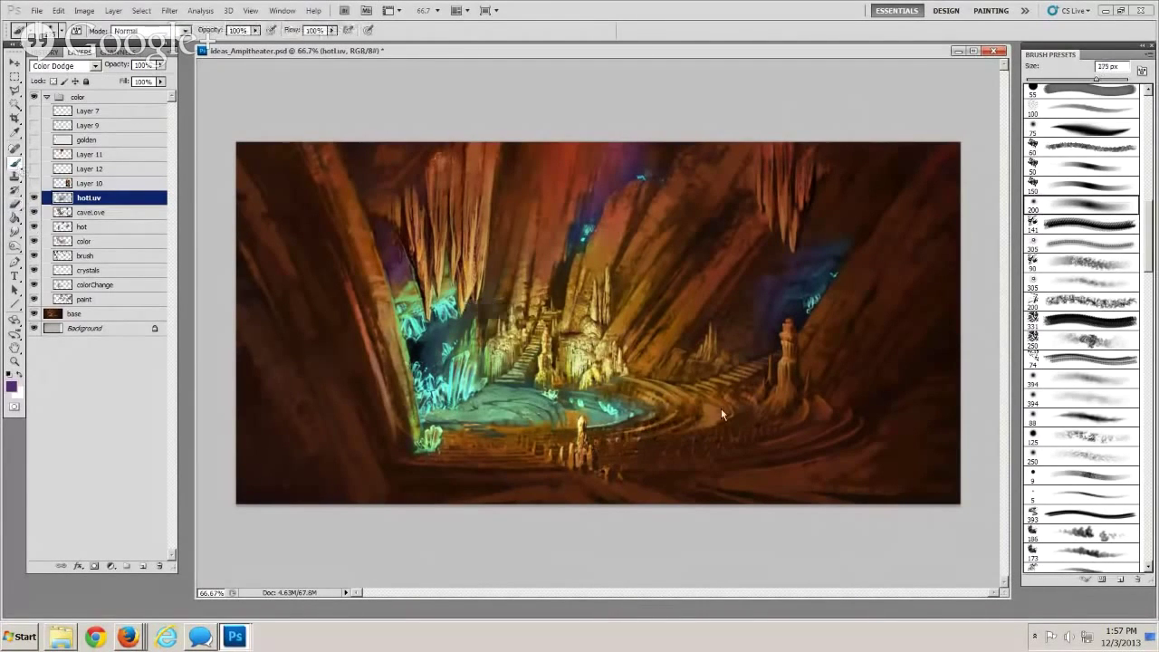
pyautogui.moveTo(696, 387)
pyautogui.mouseDown()
pyautogui.moveTo(669, 405)
pyautogui.moveTo(742, 399)
pyautogui.mouseUp()
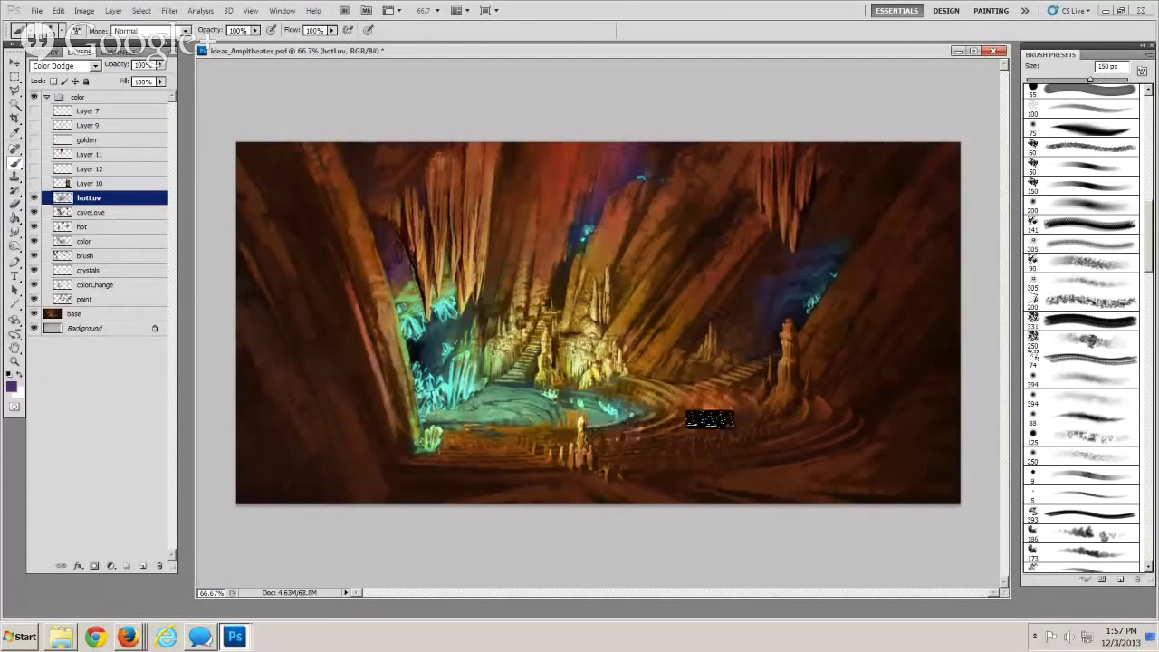
pyautogui.press(']')
pyautogui.press('[')
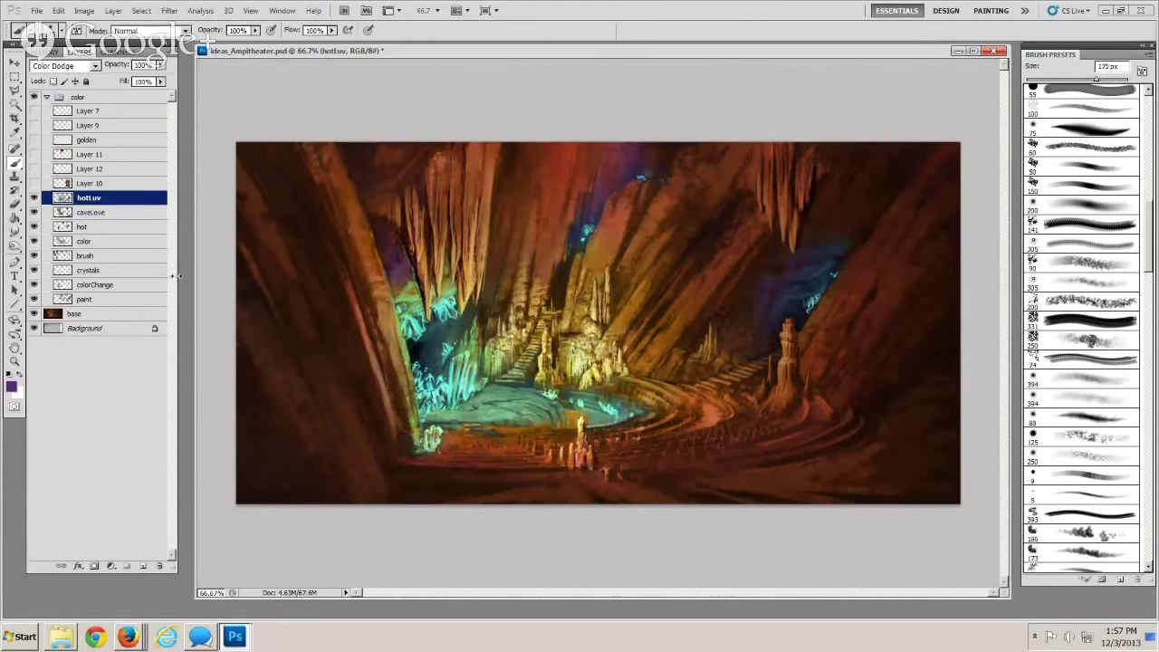
pyautogui.click(15, 204)
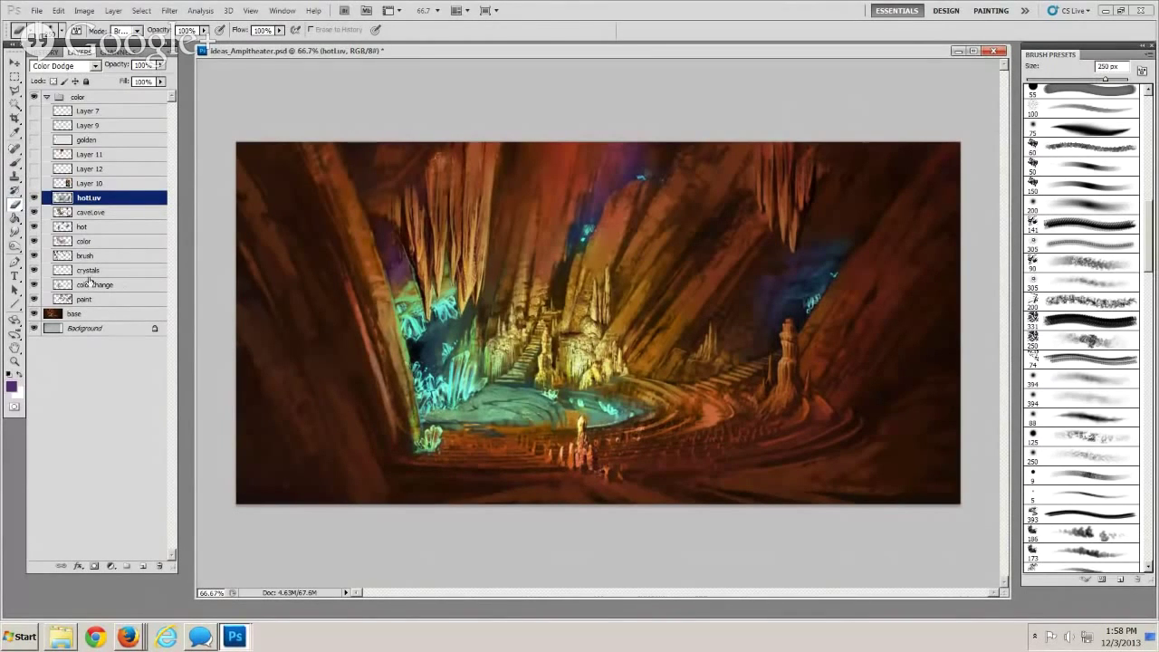
# Sample turquoise near the large crystals and reduce the brush from the 150 px preset to 50 px
pyautogui.click(14, 362)
pyautogui.click(522, 369)
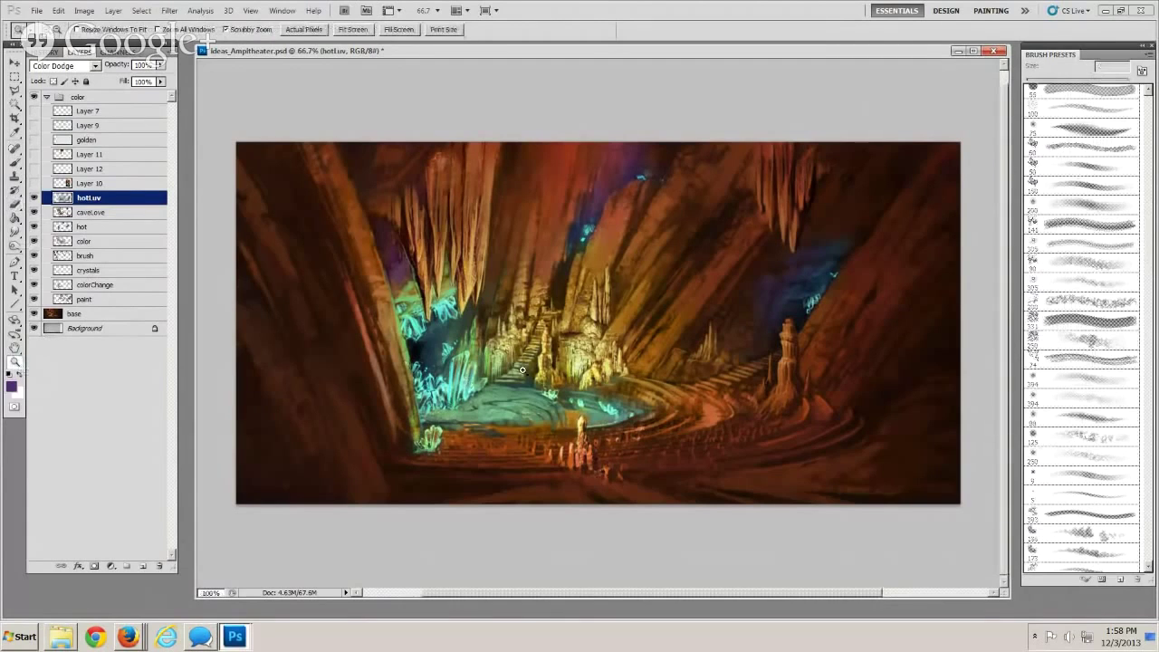
pyautogui.click(522, 370)
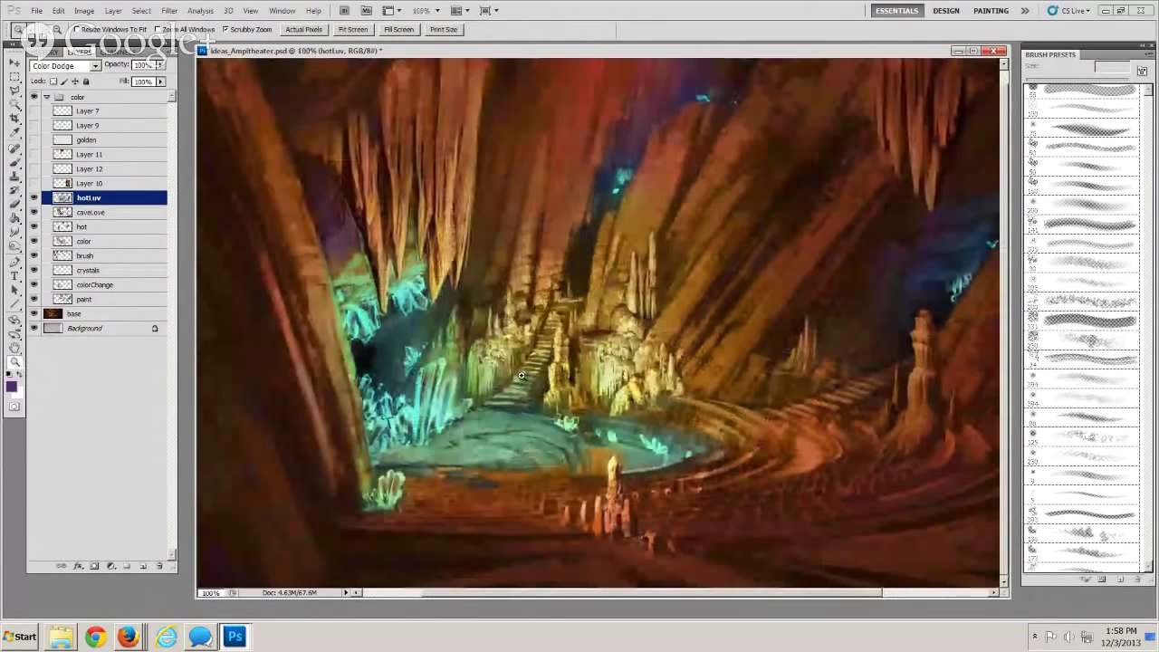
pyautogui.press('b')
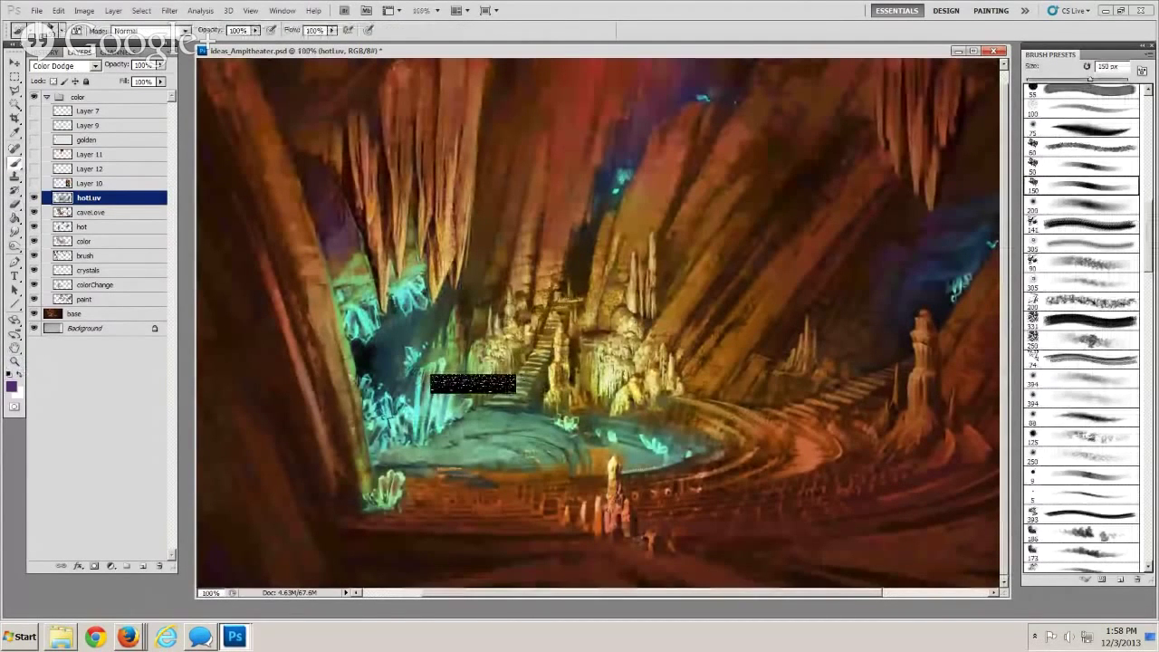
pyautogui.keyDown('alt'); pyautogui.click(462, 388); pyautogui.keyUp('alt')
pyautogui.press('[')
pyautogui.press('[')
pyautogui.press('[')
pyautogui.press('[')
pyautogui.press('[')
pyautogui.press('[')
pyautogui.press('[')
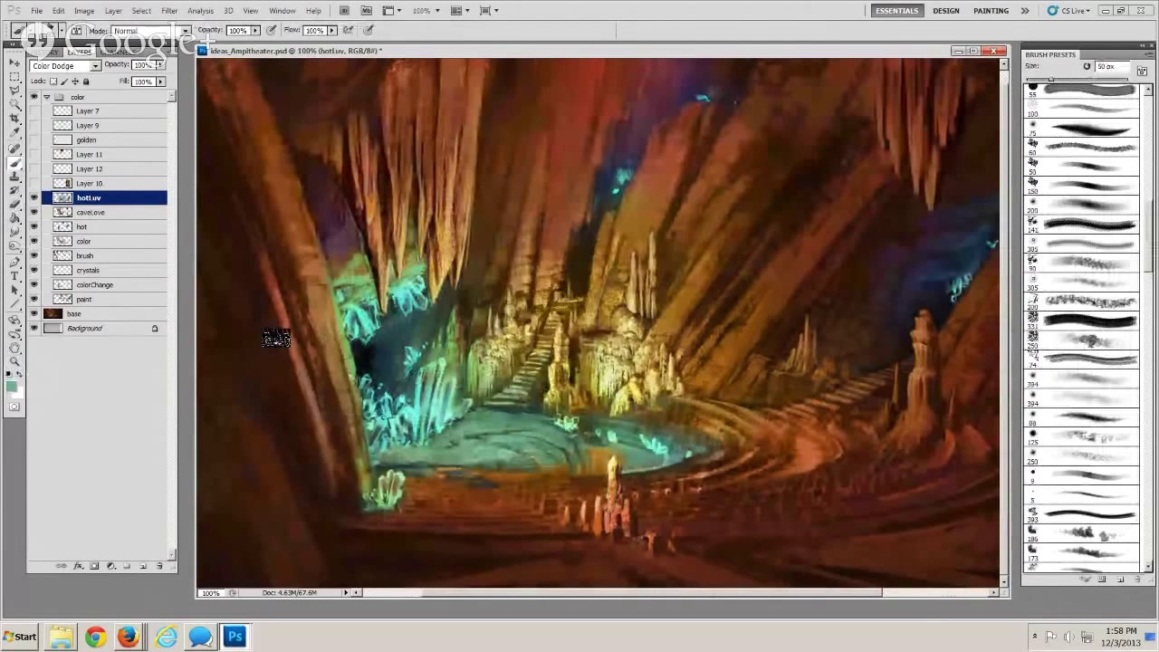
# Show the Layer 10 reference photo, pick a green from its water as the foreground color and reduce the brush to 30 px
pyautogui.click(34, 184)
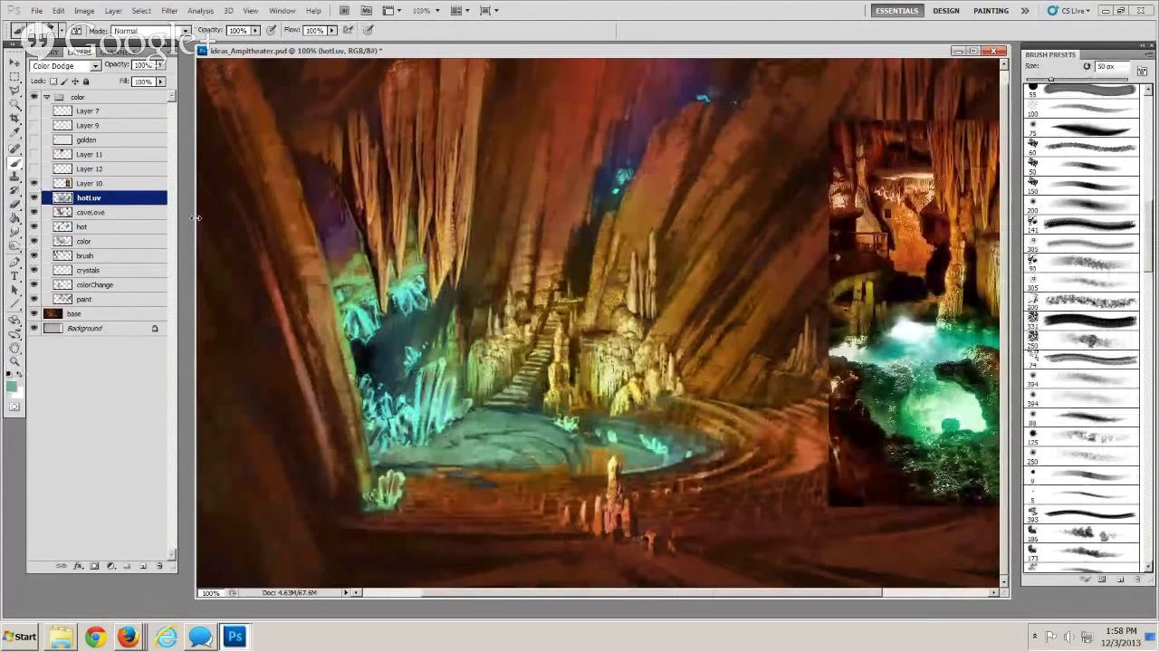
pyautogui.moveTo(889, 398)
pyautogui.mouseDown()
pyautogui.moveTo(801, 398)
pyautogui.moveTo(823, 384)
pyautogui.moveTo(820, 394)
pyautogui.mouseUp()
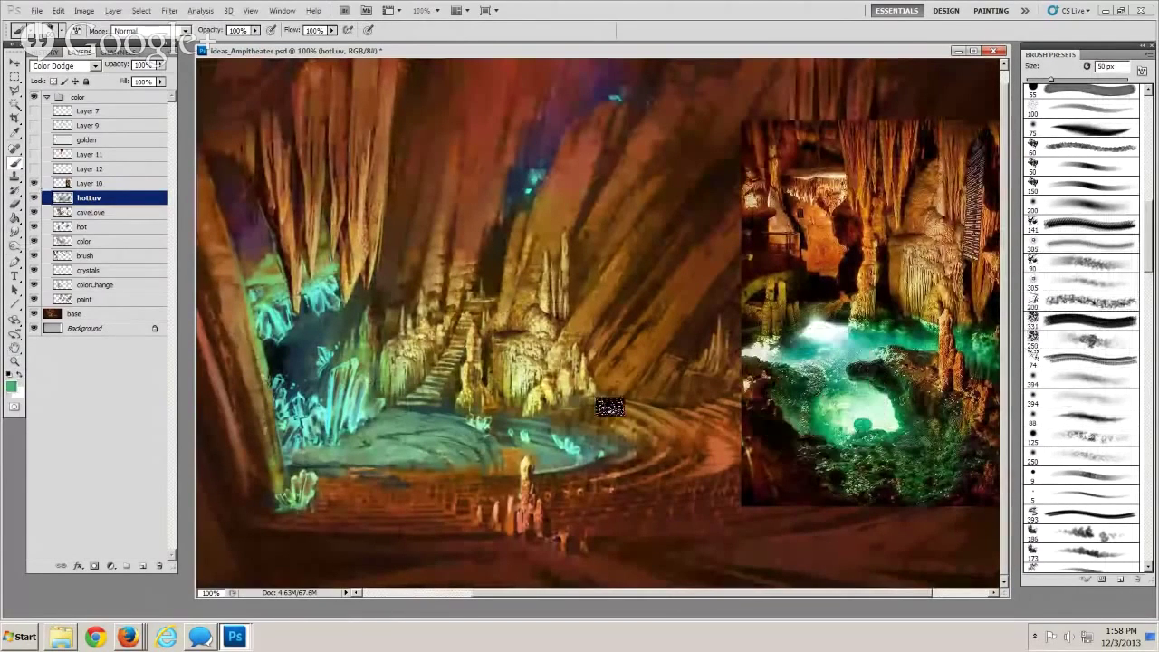
pyautogui.press('[')
pyautogui.press('[')
# Undo the first 30 px green stroke on the pool and brush green glow over its left part at 45 to 50 px
pyautogui.moveTo(390, 451)
pyautogui.mouseDown()
pyautogui.moveTo(413, 454)
pyautogui.moveTo(392, 450)
pyautogui.mouseUp()
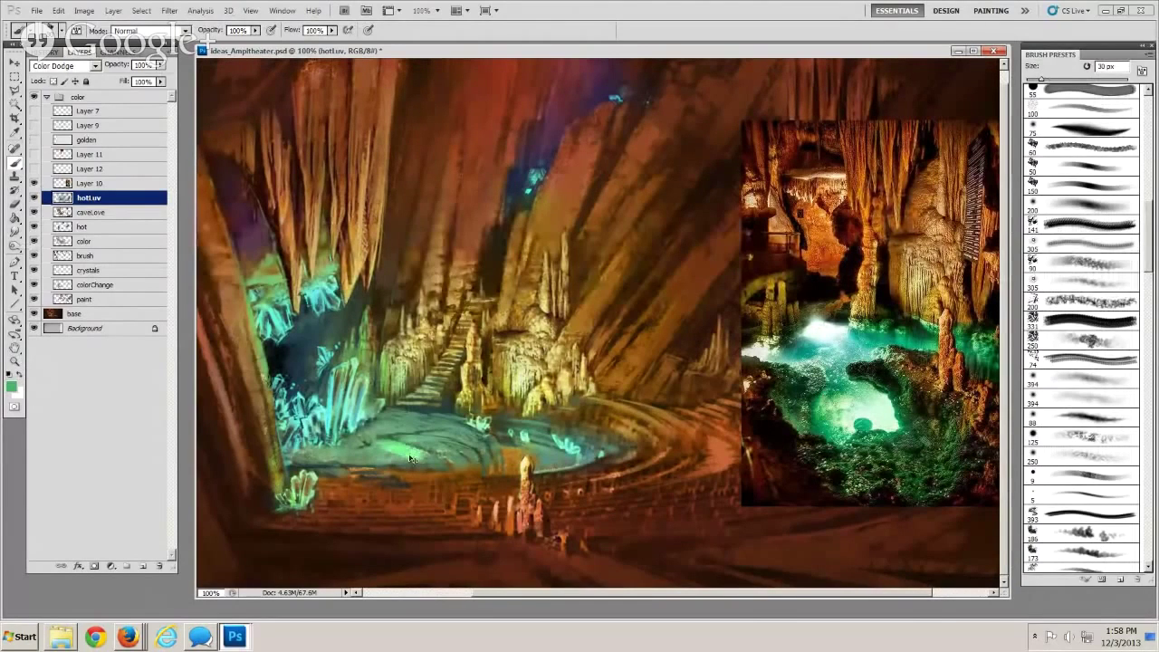
pyautogui.hotkey('ctrl', 'z')
pyautogui.press('[')
pyautogui.press(']')
pyautogui.press(']')
pyautogui.press(']')
pyautogui.moveTo(413, 455); pyautogui.dragTo(383, 451)
pyautogui.press(']')
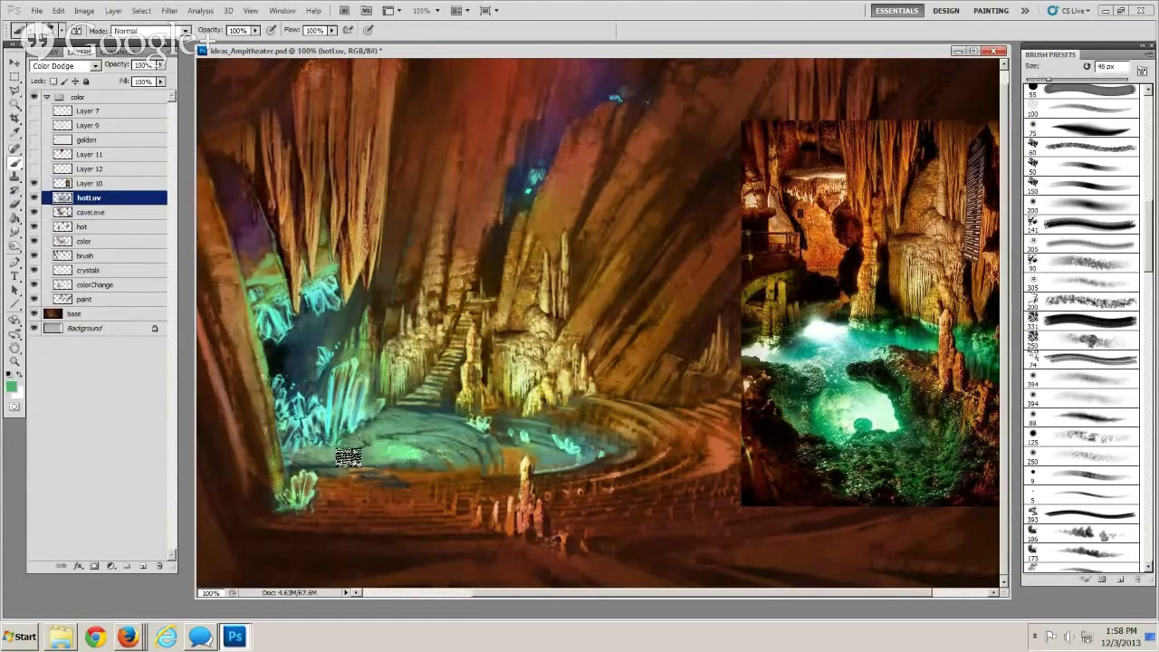
pyautogui.press('[')
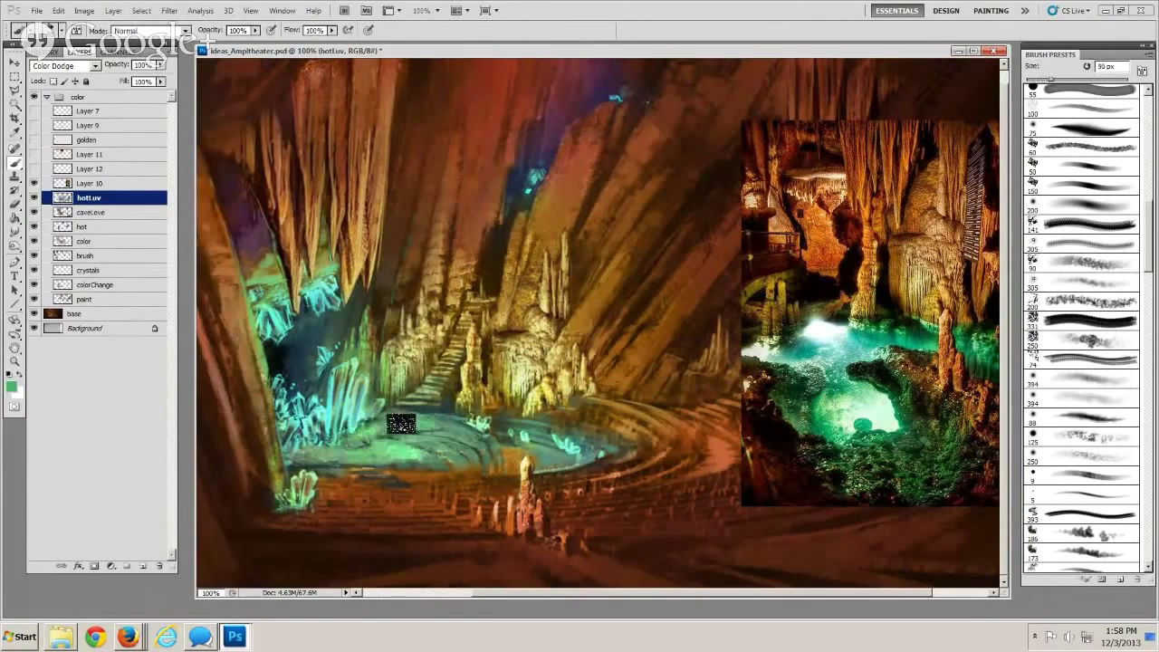
# Intensify the green glow across the pool's surface near the crystals and stairs, varying the brush size down to 15 px
pyautogui.moveTo(440, 447); pyautogui.dragTo(419, 450)
pyautogui.press('[')
pyautogui.press('[')
pyautogui.press(']')
pyautogui.press(']')
pyautogui.press(']')
pyautogui.press('[')
pyautogui.press('[')
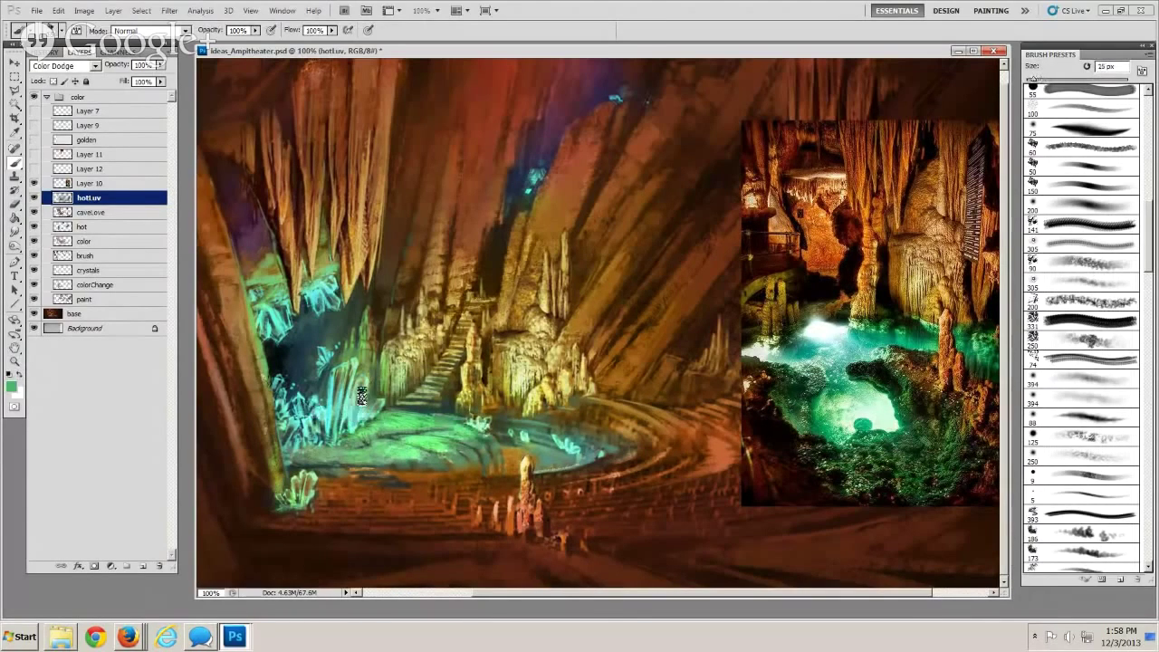
# Try green glow on the rocks beside the stairs and erase it with the surrounding yellow glow, using an 80 to 70 px eraser
pyautogui.press(']')
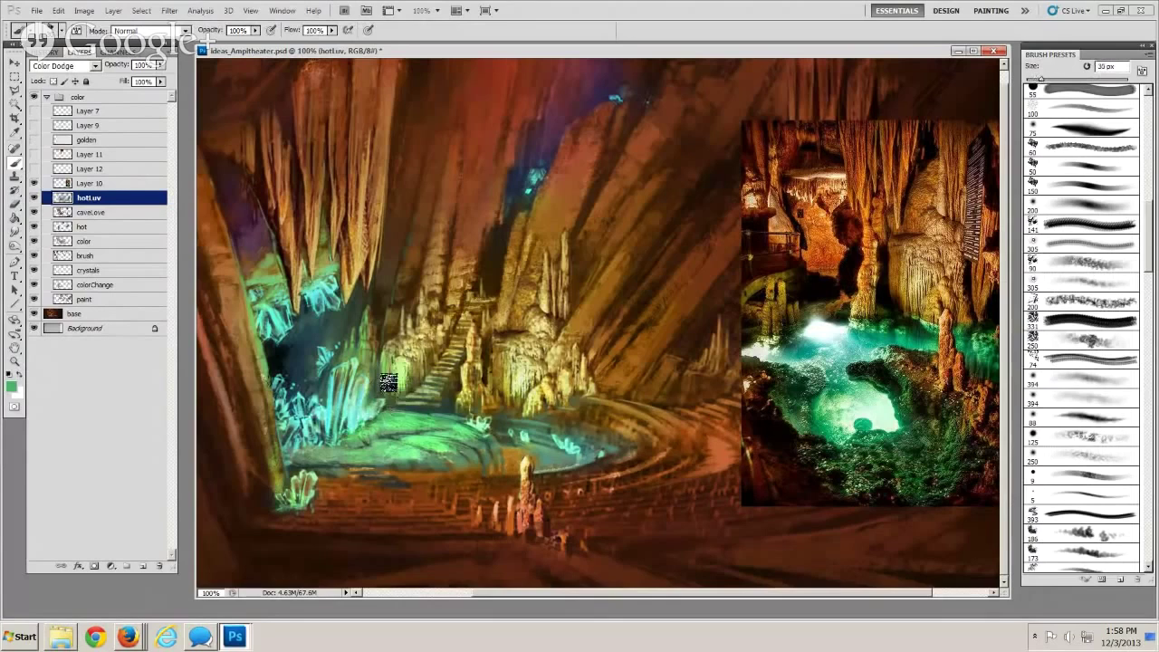
pyautogui.press('[')
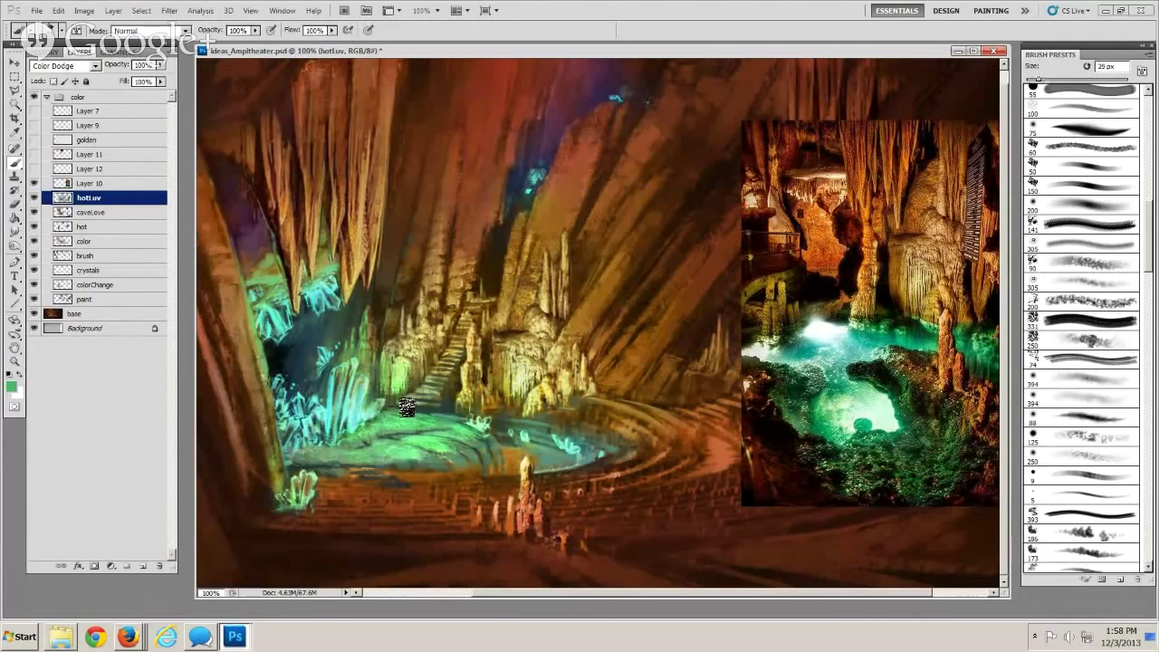
pyautogui.click(15, 204)
pyautogui.press('[')
pyautogui.press('[')
pyautogui.press('[')
pyautogui.press('[')
pyautogui.press('[')
pyautogui.press('[')
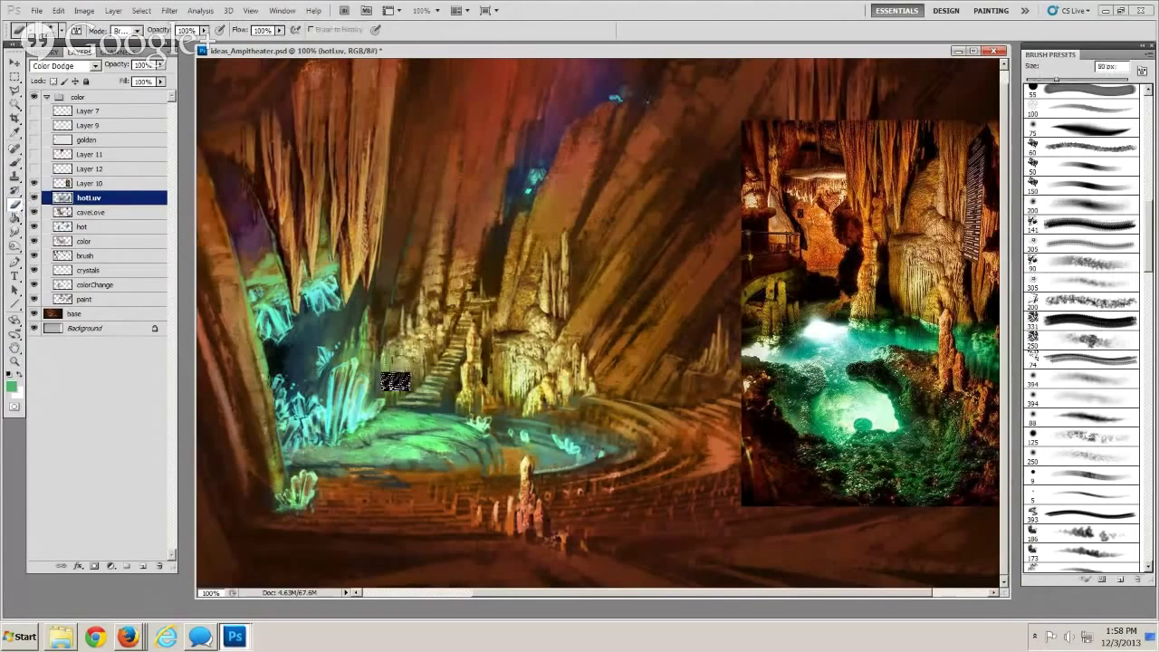
pyautogui.press('[')
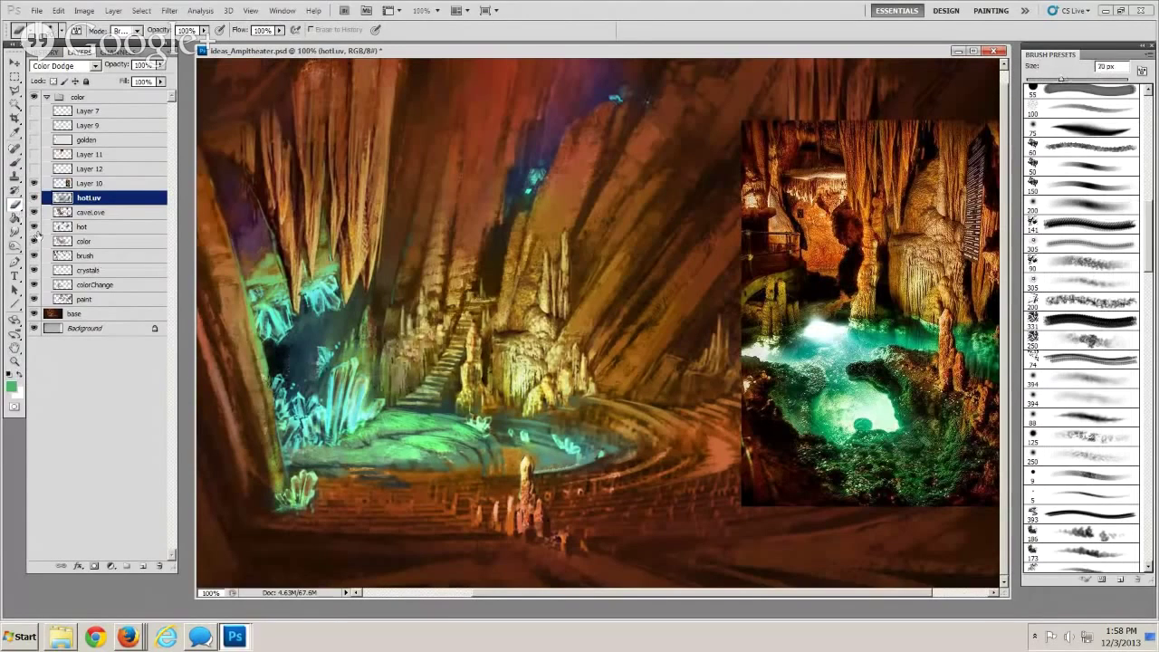
# Enlarge the eraser to 125 px and soften the yellow glow on the central rock formation beside the stairs
pyautogui.press(']')
pyautogui.press(']')
pyautogui.press(']')
pyautogui.press(']')
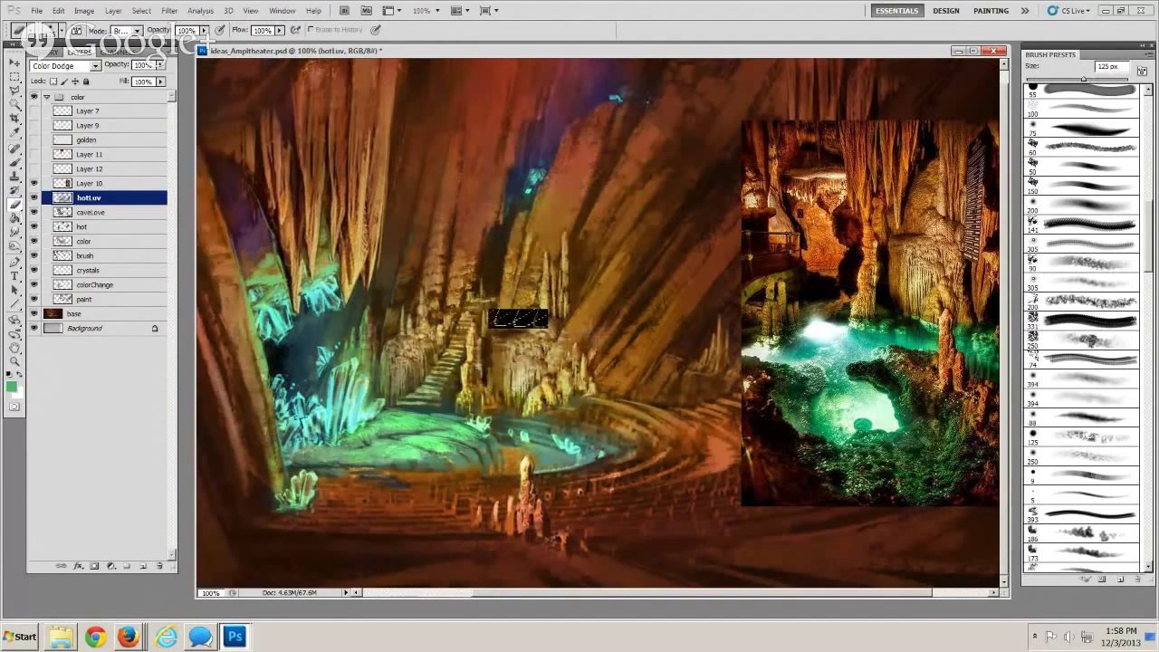
pyautogui.click(14, 177)
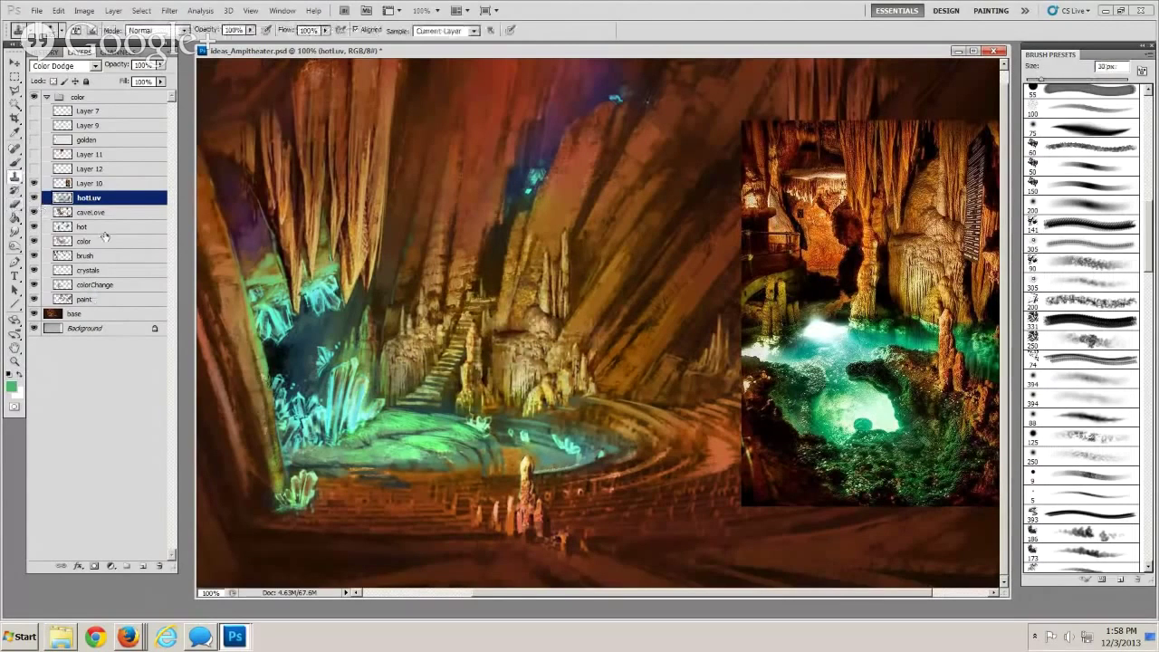
# Return to the Brush tool and add green glow to the pool near the large crystals at 25 to 45 px
pyautogui.press('b')
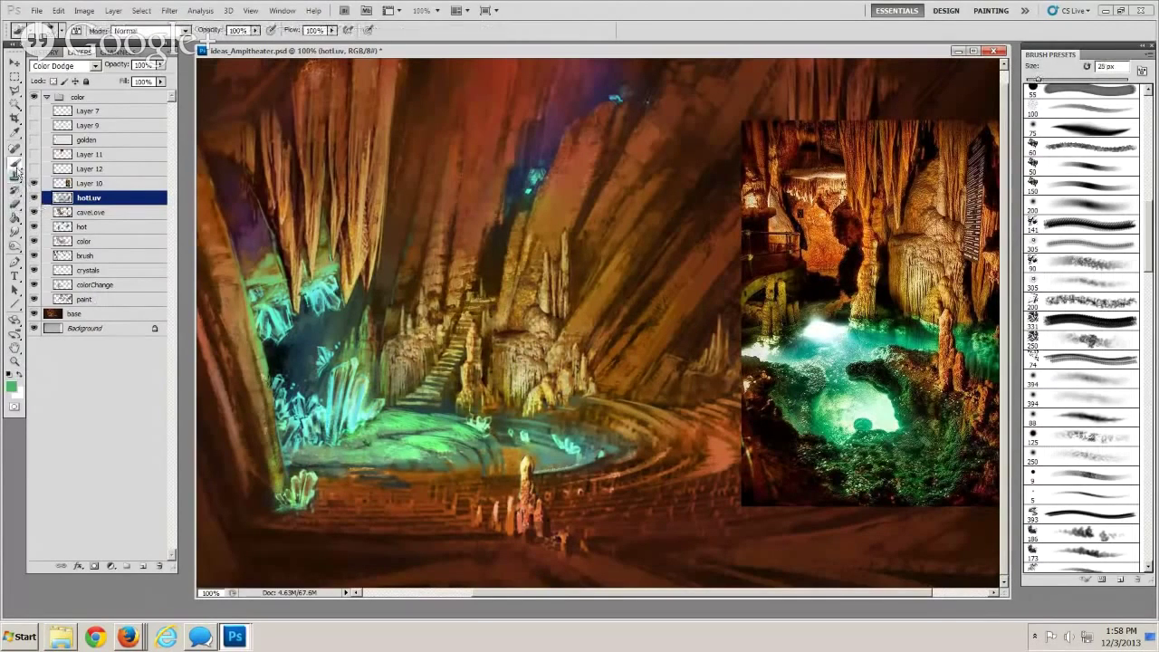
pyautogui.press('[')
pyautogui.press('[')
pyautogui.press(']')
pyautogui.press(']')
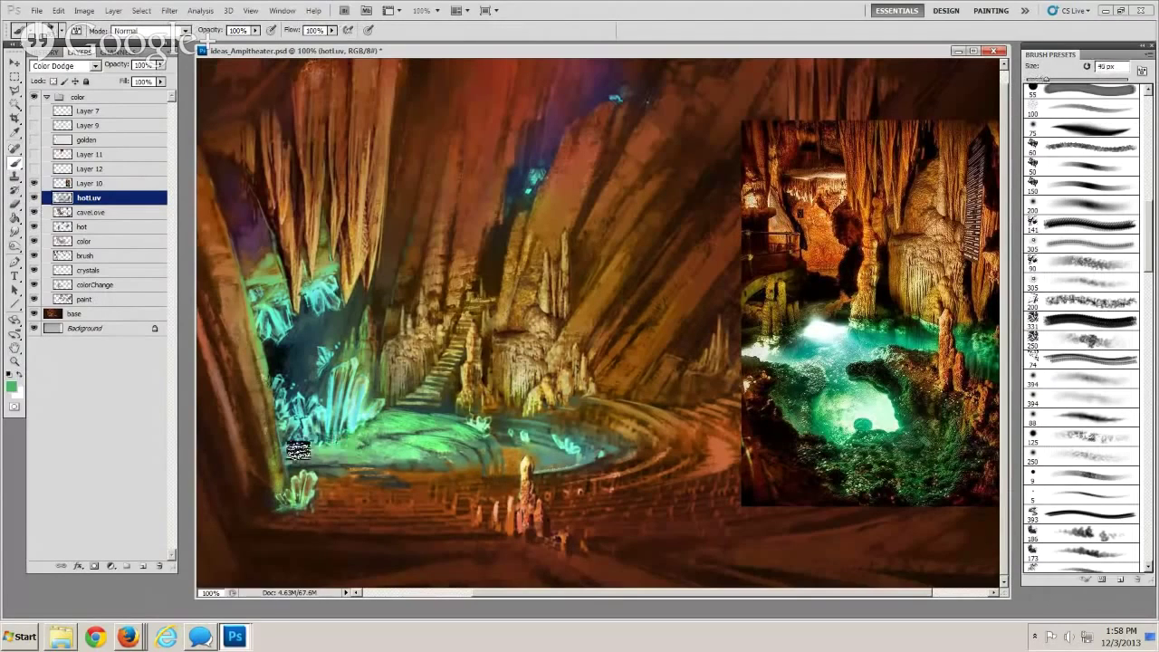
pyautogui.press('[')
pyautogui.press('[')
pyautogui.press(']')
pyautogui.press(']')
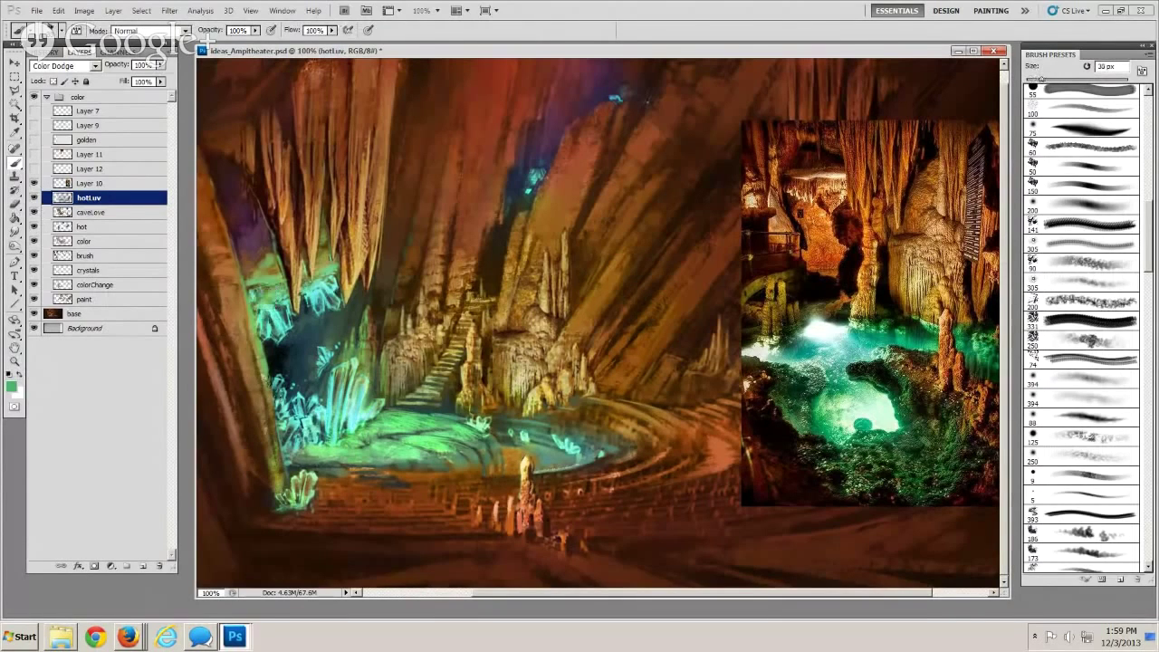
# Refine the green glow along the pool's surface and edges with varying brush sizes, ending at 25 px
pyautogui.press('[')
pyautogui.press('[')
pyautogui.press('[')
pyautogui.press('[')
pyautogui.press('[')
pyautogui.press('[')
pyautogui.press(']')
pyautogui.press(']')
pyautogui.press(']')
pyautogui.press(']')
pyautogui.press(']')
pyautogui.press(']')
pyautogui.press(']')
pyautogui.press(']')
pyautogui.press(']')
pyautogui.press(']')
pyautogui.press('[')
pyautogui.press('[')
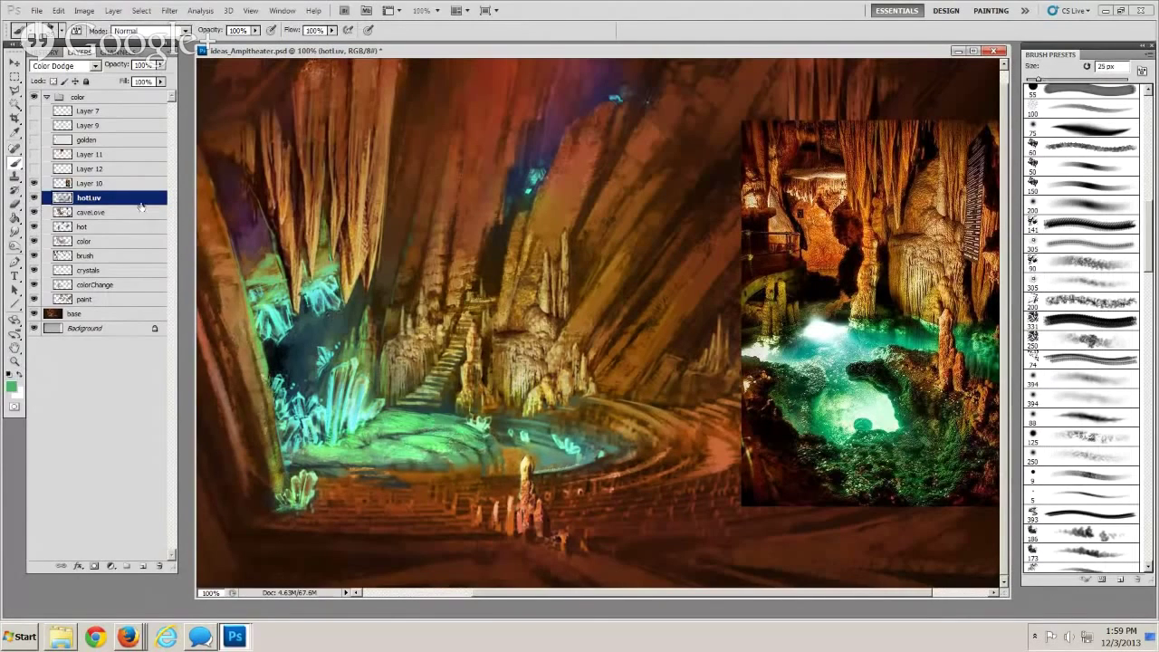
# Hide Layer 10, choose the soft 200 px brush, sample dark purple near the ceiling crystals and brush purple glow around the far alcove at 250 px
pyautogui.click(33, 183)
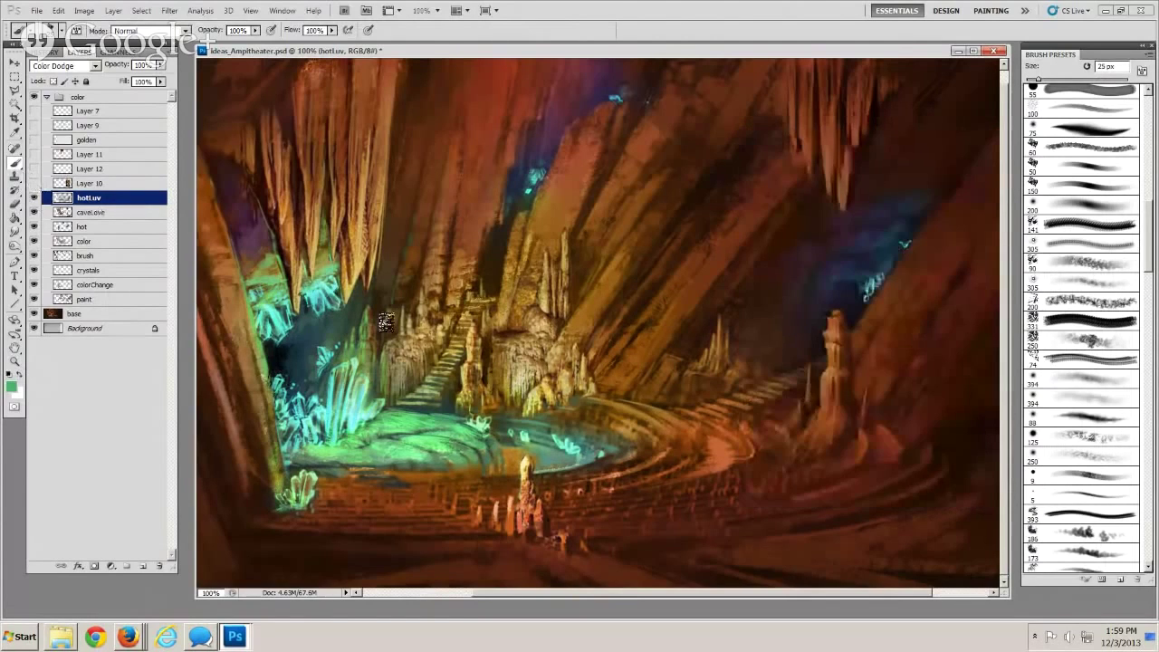
pyautogui.click(1082, 207)
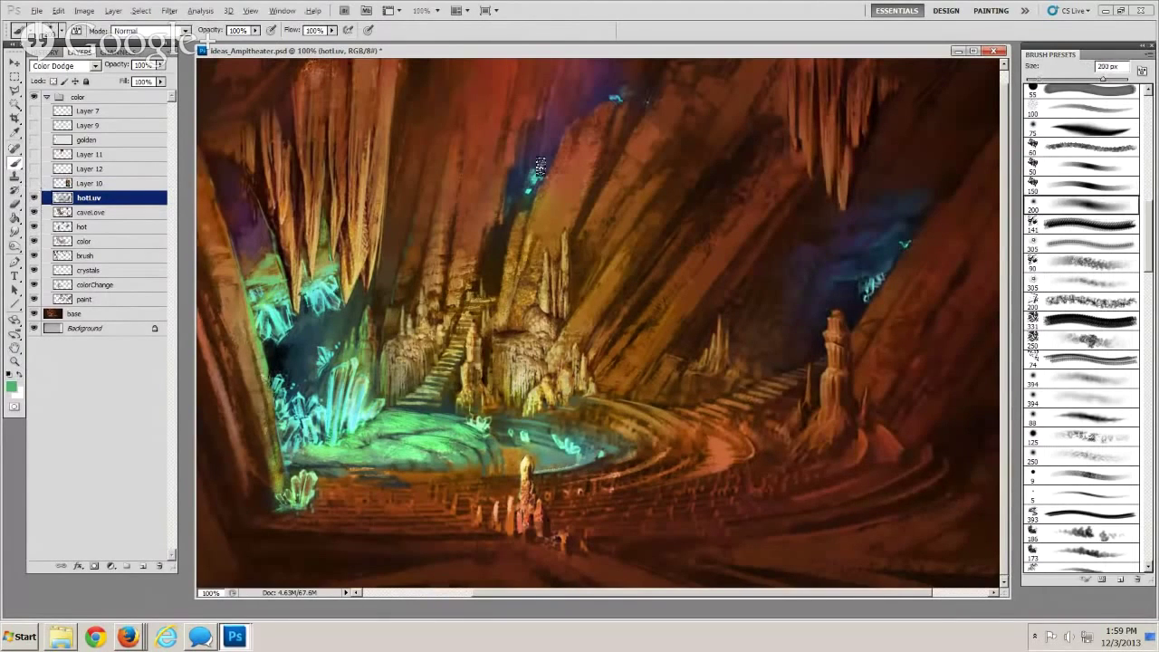
pyautogui.keyDown('alt'); pyautogui.click(603, 83); pyautogui.keyUp('alt')
pyautogui.press(']')
pyautogui.press(']')
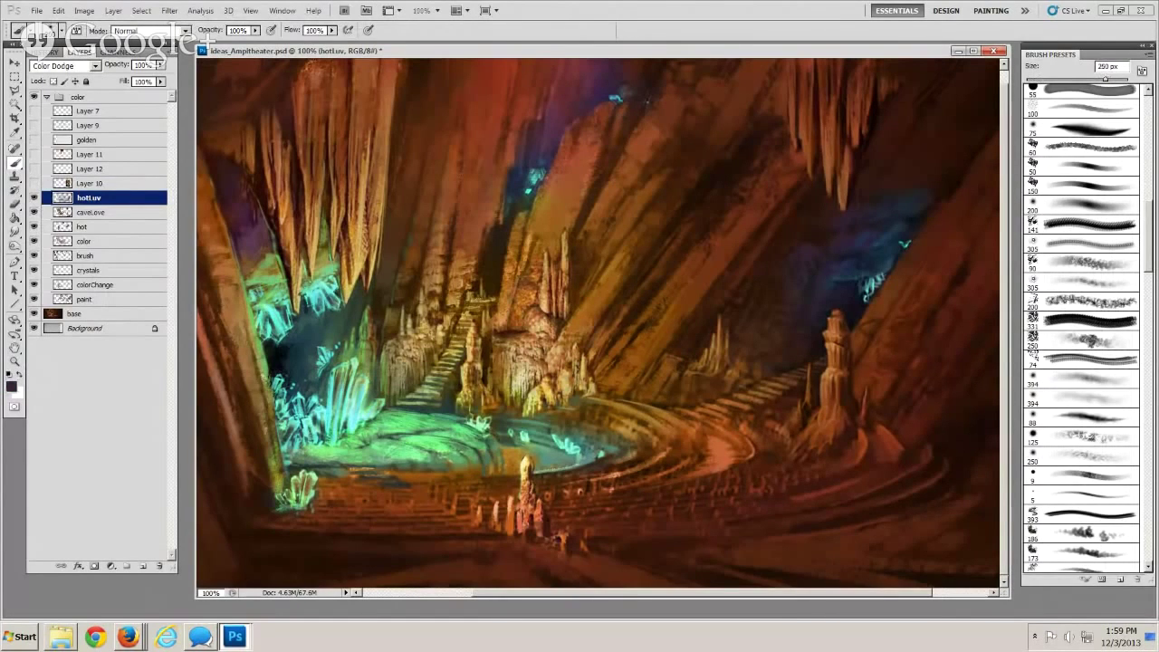
# Sample dark teal from the shadow behind the large crystals and brush a cool glow into the far alcove, reducing the brush to 175 px
pyautogui.keyDown('alt'); pyautogui.click(302, 353); pyautogui.keyUp('alt')
pyautogui.press('[')
pyautogui.press('[')
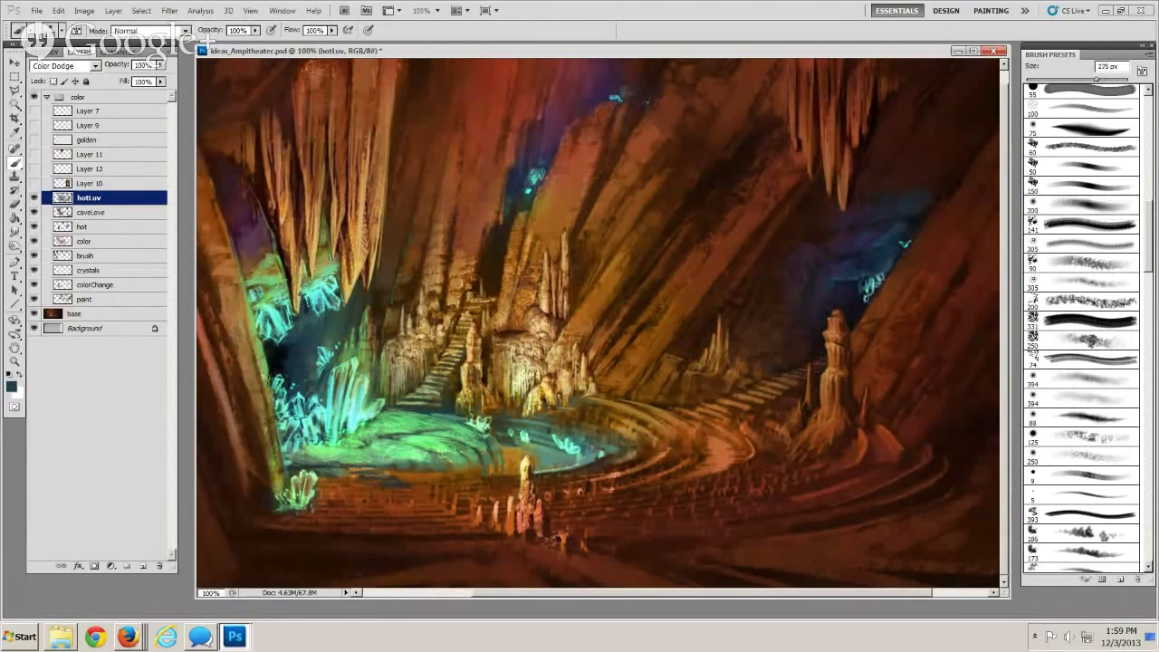
# Check the whole painting at reduced size and erase the bright yellow glow on the central rock formation with a 200 px eraser
pyautogui.click(15, 364)
pyautogui.keyDown('alt'); pyautogui.click(375, 414); pyautogui.keyUp('alt')
pyautogui.keyDown('alt'); pyautogui.click(380, 419); pyautogui.keyUp('alt')
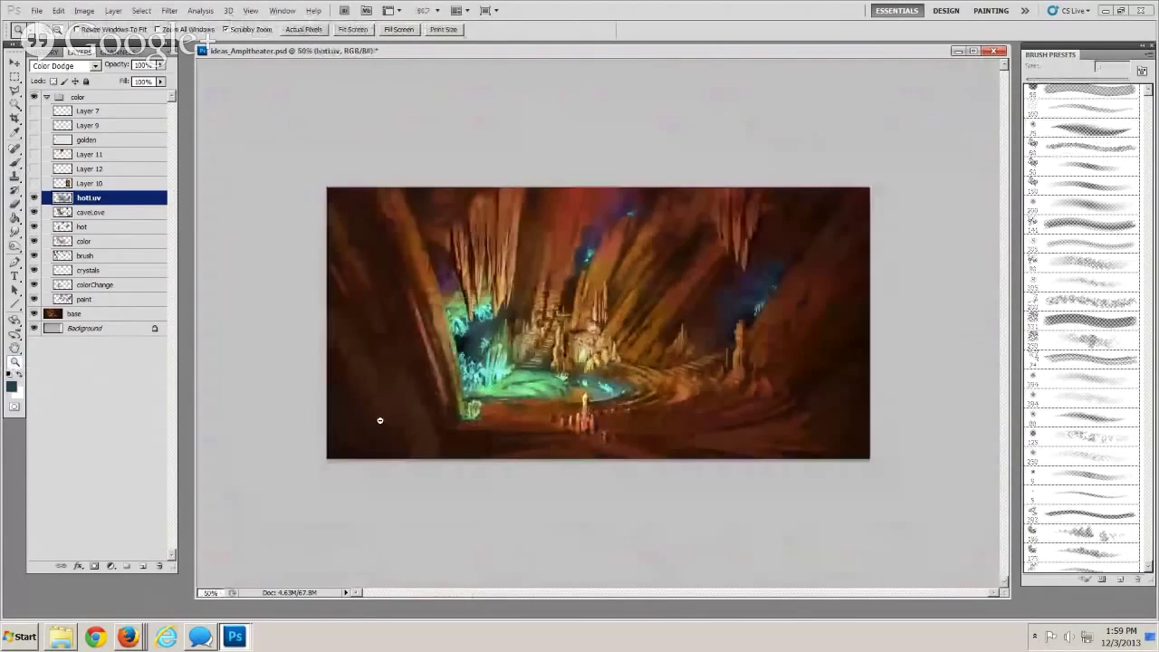
pyautogui.keyDown('alt'); pyautogui.click(383, 422); pyautogui.keyUp('alt')
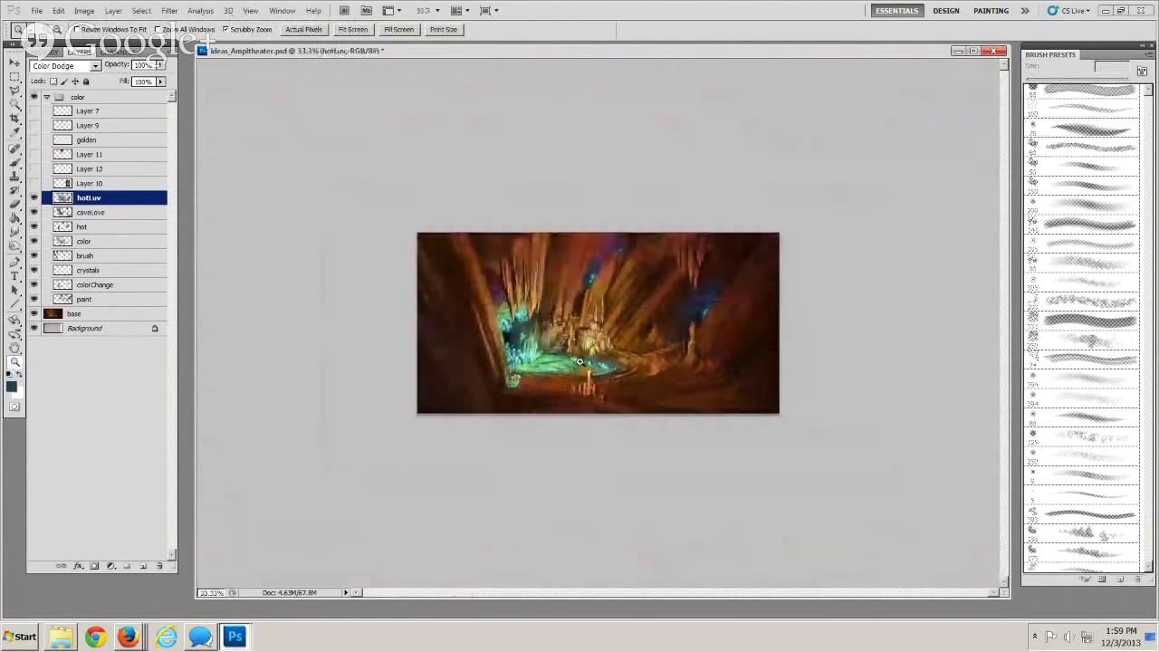
pyautogui.click(579, 364)
pyautogui.click(579, 364)
pyautogui.click(578, 364)
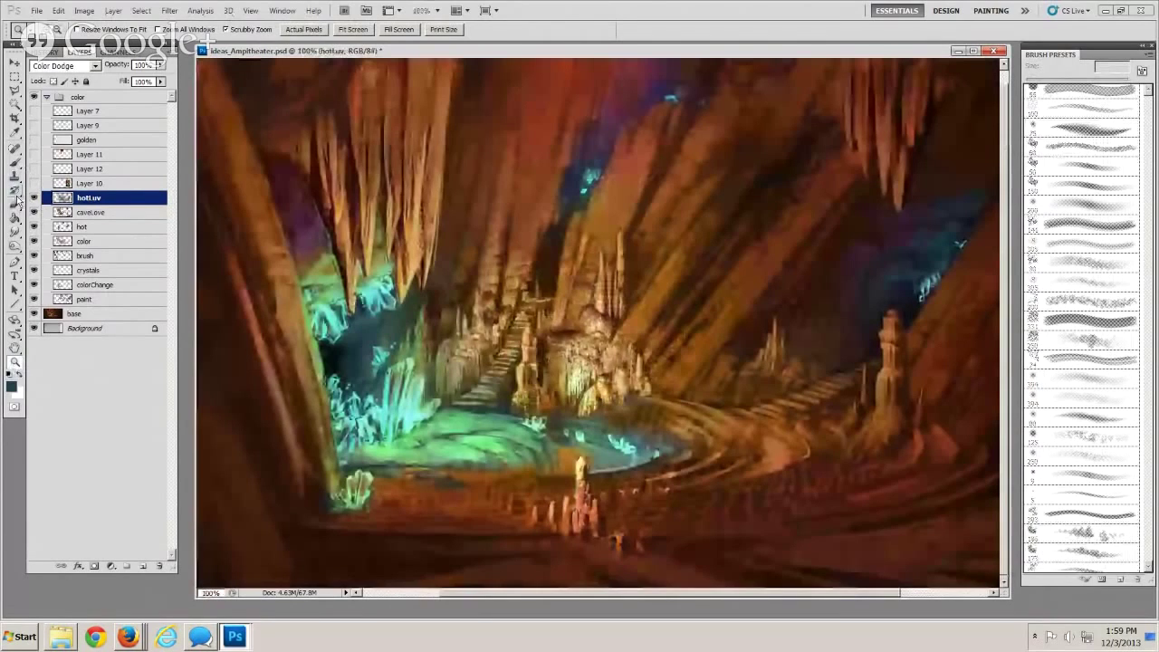
pyautogui.click(15, 203)
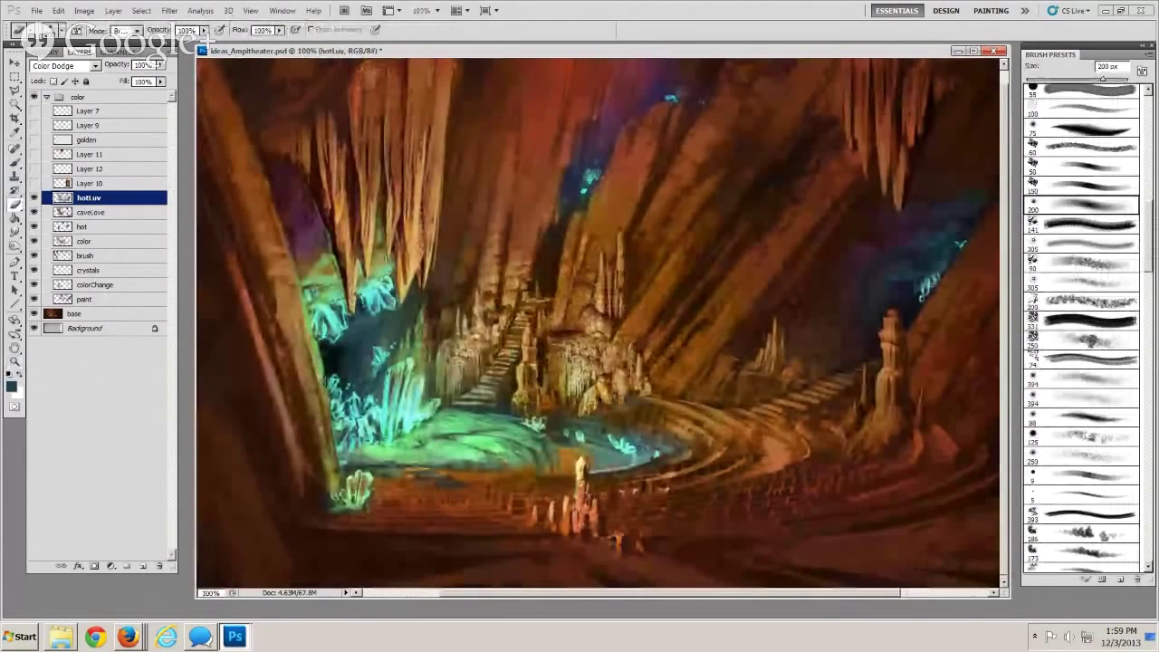
# Try a reddish-brown glow over the central rock formation with the brush at 300 to 250 px
pyautogui.click(14, 164)
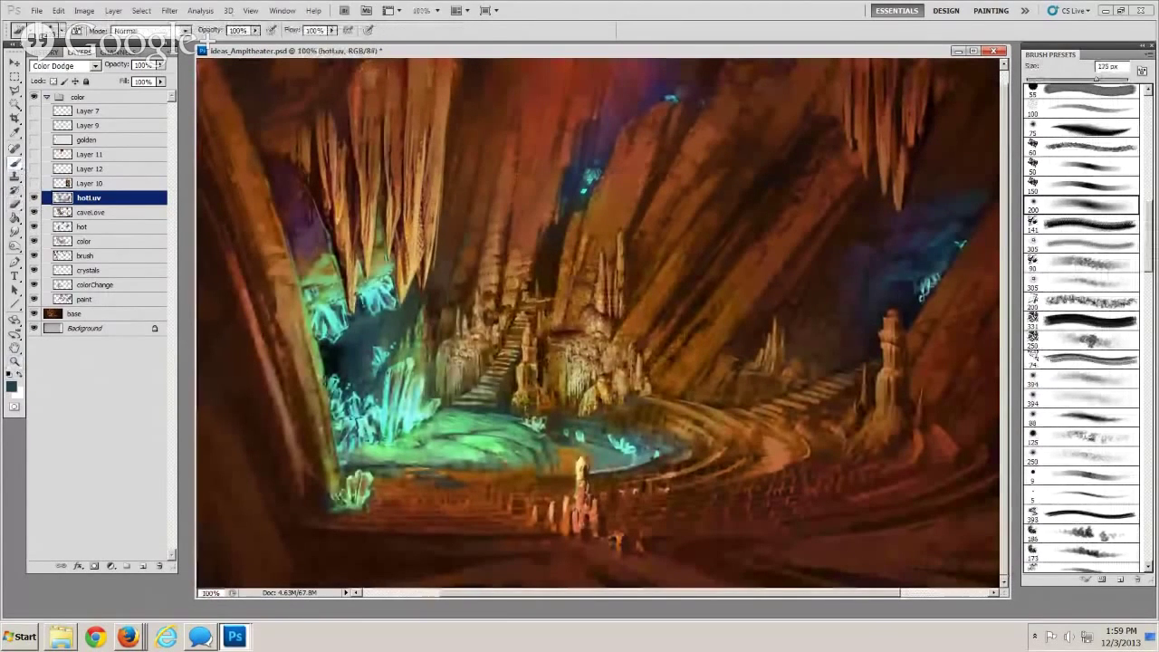
pyautogui.press(']')
pyautogui.press(']')
pyautogui.press(']')
pyautogui.click(604, 337)
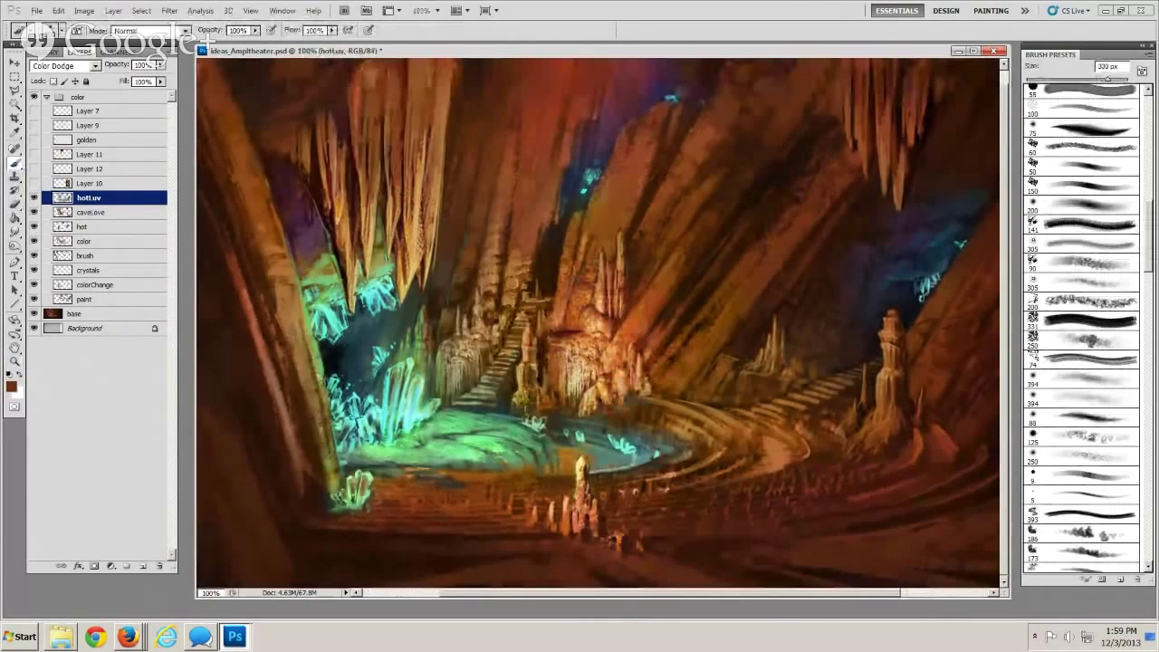
pyautogui.click(533, 369)
pyautogui.press('[')
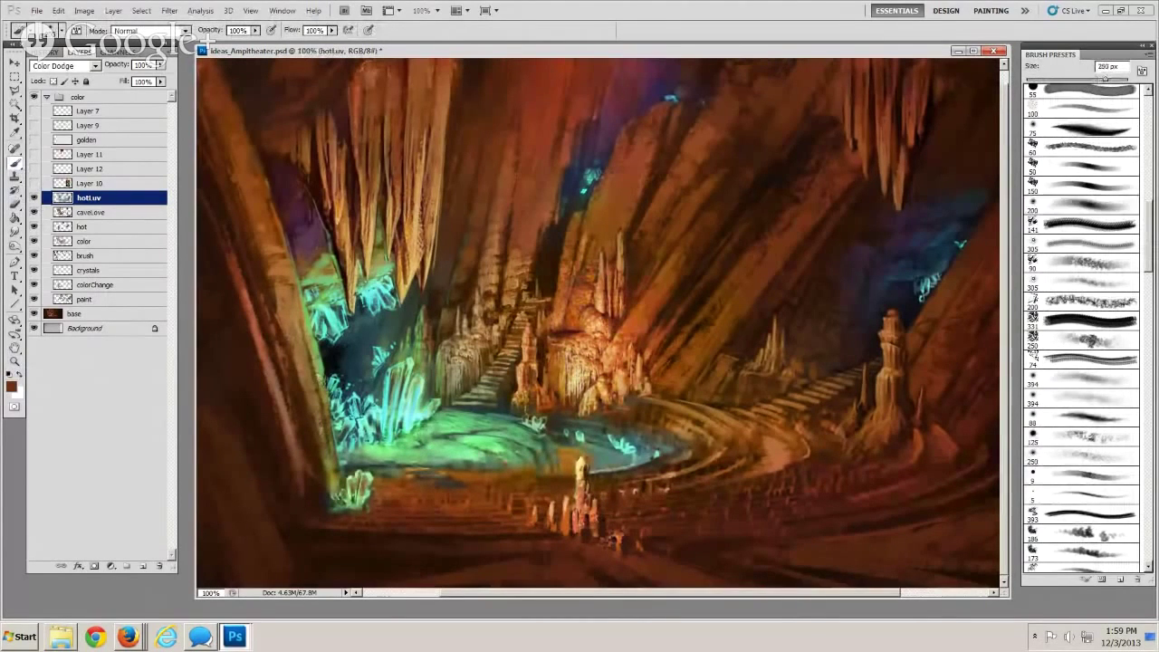
# Try extending the reddish-brown glow over the rock walls and the formations beside the stairs, reducing the brush to 125 px
pyautogui.click(668, 313)
pyautogui.press('[')
pyautogui.press('[')
pyautogui.press('[')
pyautogui.press('[')
pyautogui.moveTo(518, 258)
pyautogui.mouseDown()
pyautogui.moveTo(491, 294)
pyautogui.moveTo(498, 362)
pyautogui.mouseUp()
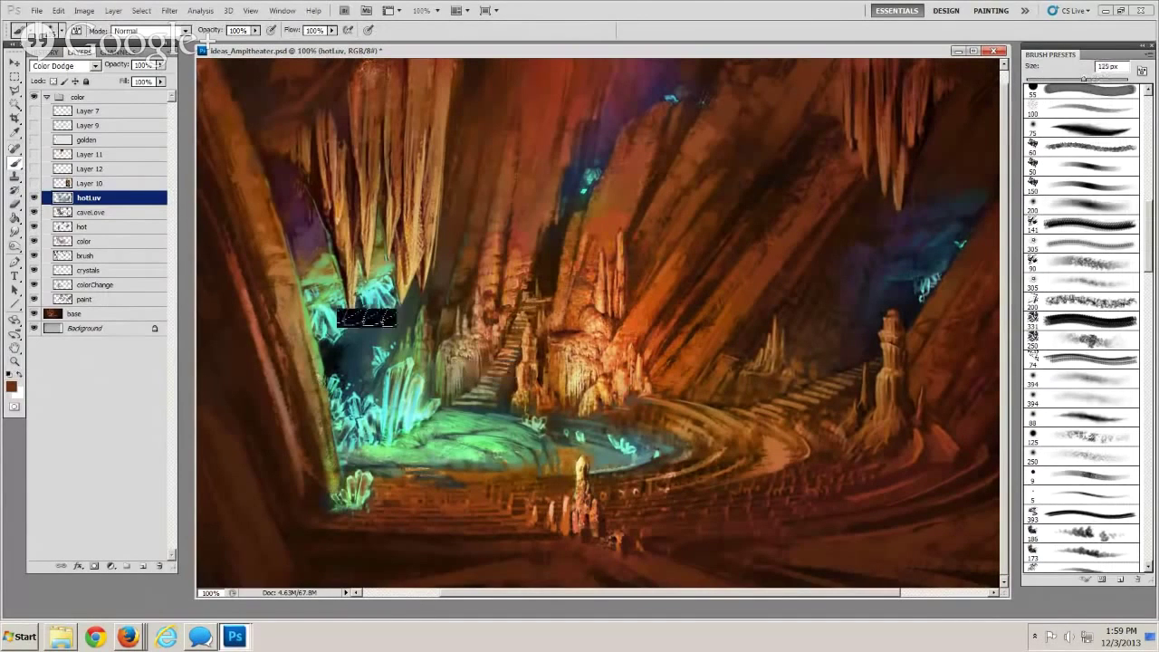
# Check the whole painting and revert its history to the last Eraser state, removing the reddish-brown glow strokes
pyautogui.click(15, 361)
pyautogui.keyDown('alt'); pyautogui.click(478, 365); pyautogui.keyUp('alt')
pyautogui.keyDown('alt'); pyautogui.click(478, 365); pyautogui.keyUp('alt')
pyautogui.keyDown('alt'); pyautogui.click(477, 367); pyautogui.keyUp('alt')
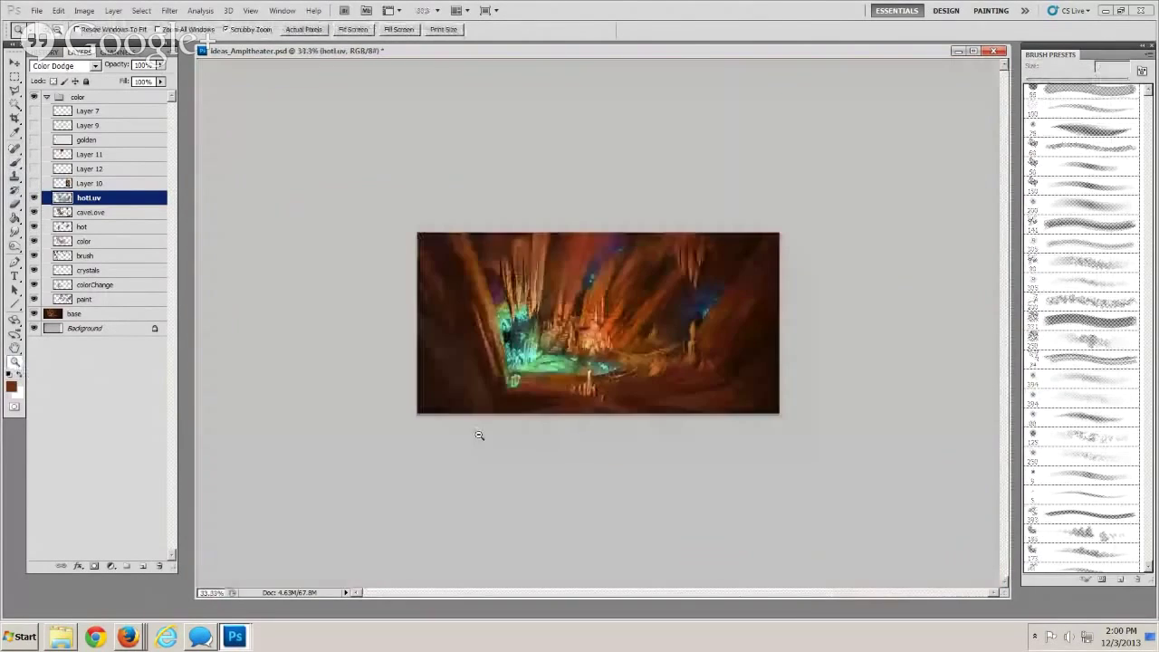
pyautogui.click(468, 357)
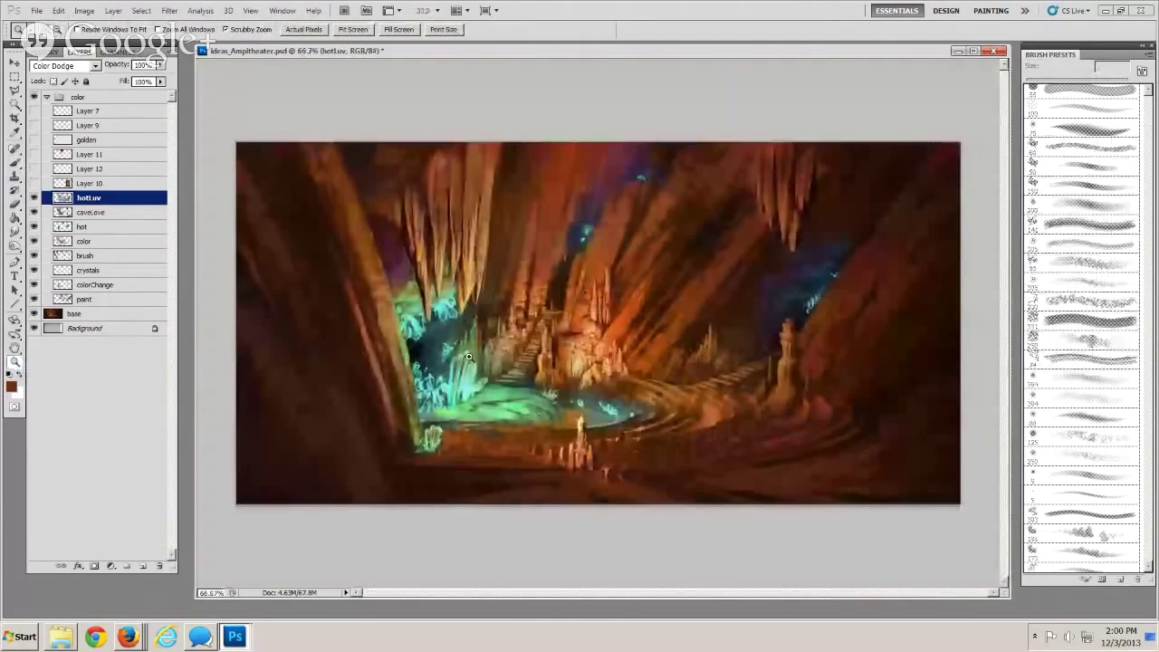
pyautogui.click(468, 356)
pyautogui.click(49, 51)
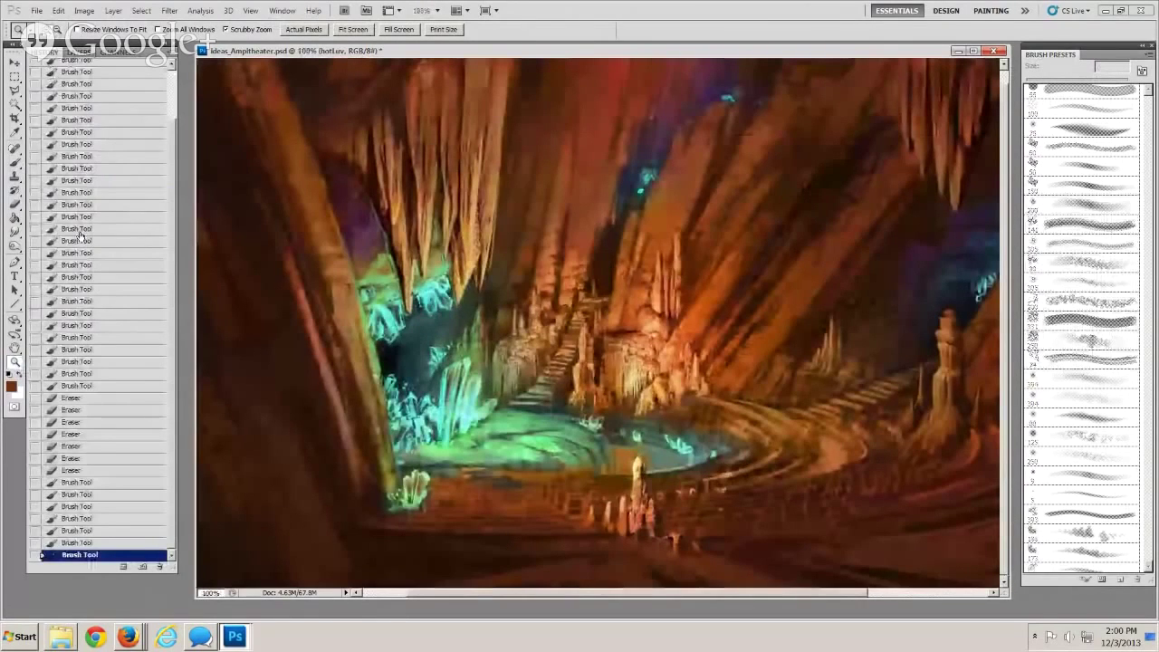
pyautogui.click(82, 470)
pyautogui.click(79, 52)
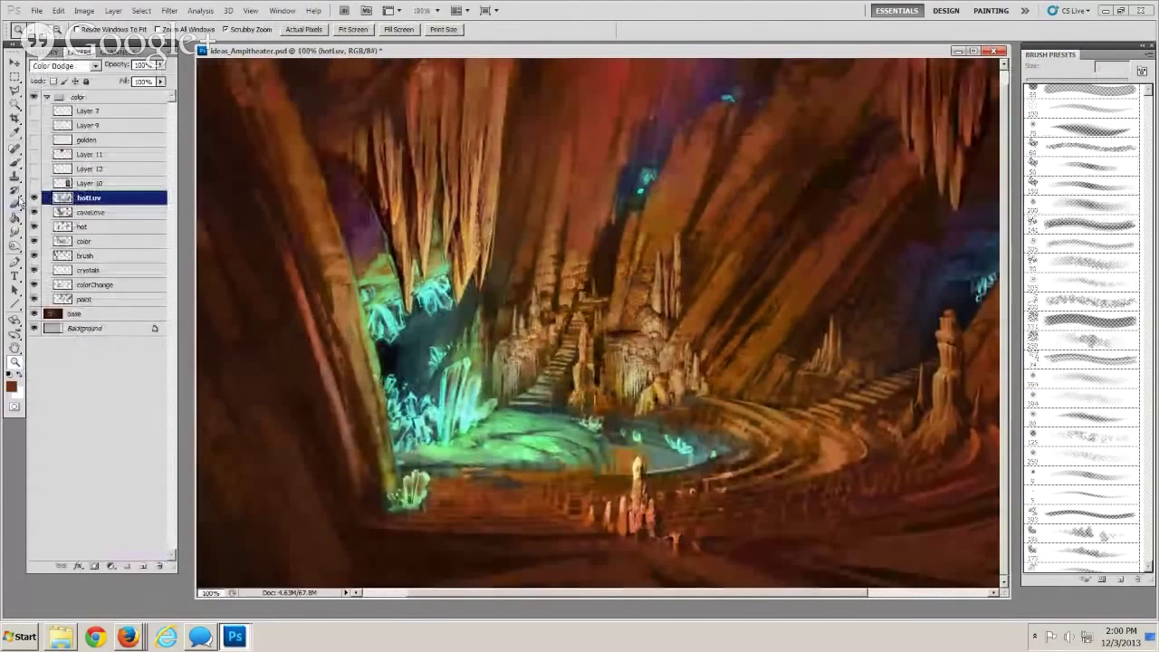
# Try a light orange glow sampled from the stalactites over the central rock formation at 200 px
pyautogui.press('b')
pyautogui.keyDown('alt'); pyautogui.click(468, 224); pyautogui.keyUp('alt')
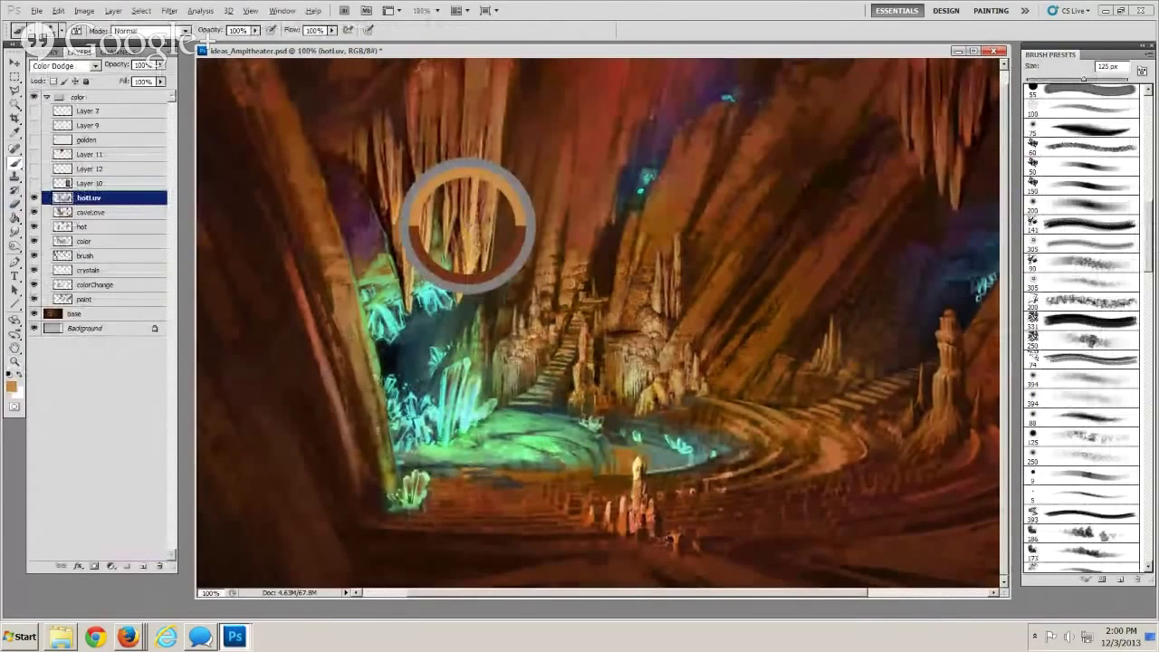
pyautogui.press(']')
pyautogui.click(654, 342)
pyautogui.press(']')
pyautogui.press(']')
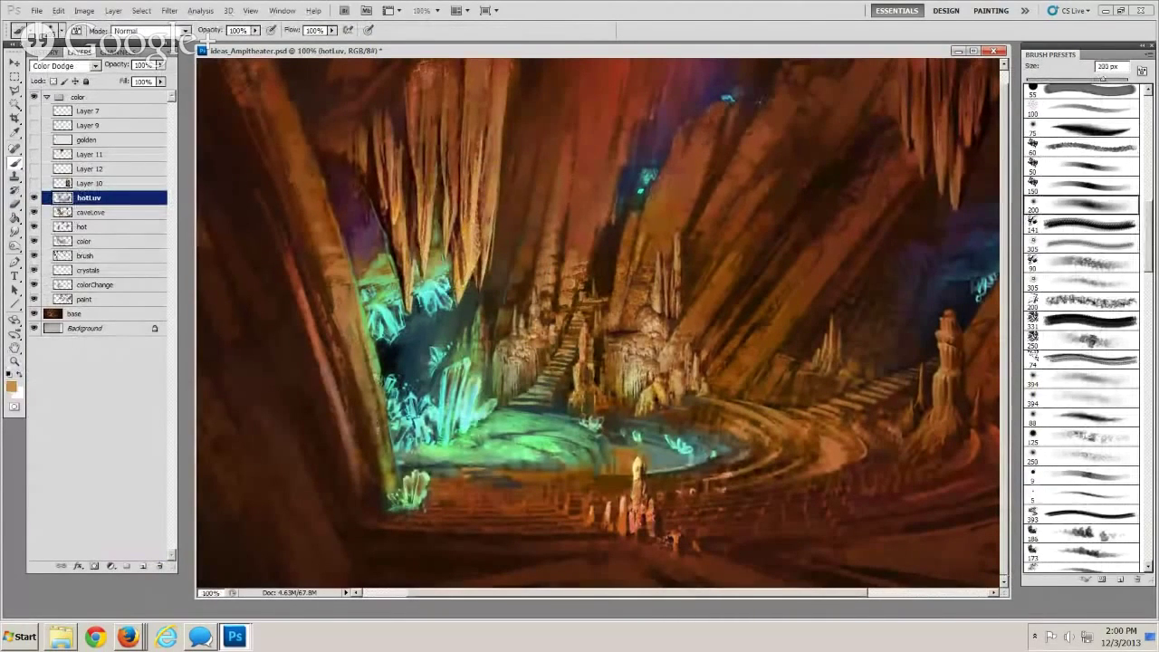
pyautogui.moveTo(657, 340); pyautogui.dragTo(668, 276)
pyautogui.hotkey('ctrl', 'z')
# Sample a darker orange-brown from the central rocks and build up warm glow over them and the adjoining wall at 200 px
pyautogui.keyDown('alt'); pyautogui.click(671, 362); pyautogui.keyUp('alt')
pyautogui.click(642, 363)
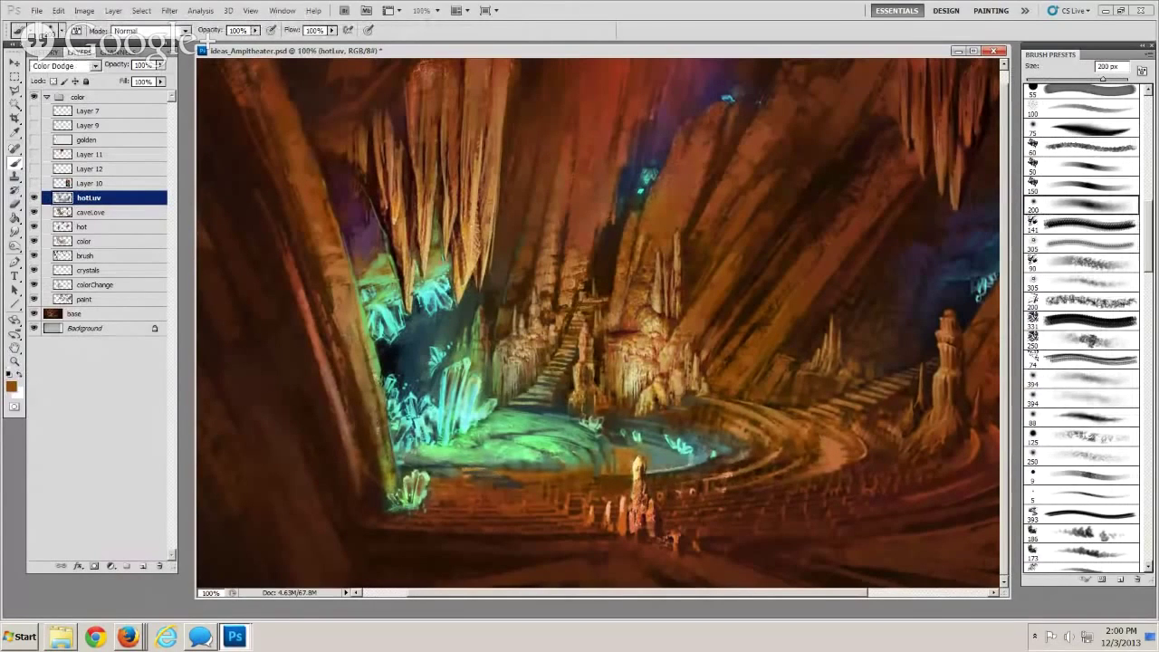
pyautogui.click(687, 367)
pyautogui.click(610, 374)
pyautogui.press('[')
pyautogui.press('[')
pyautogui.press(']')
pyautogui.press(']')
pyautogui.click(746, 349)
# Reduce the brush to 100 px and add the orange-brown glow to the rocks on the crystal side of the stairs
pyautogui.press('[')
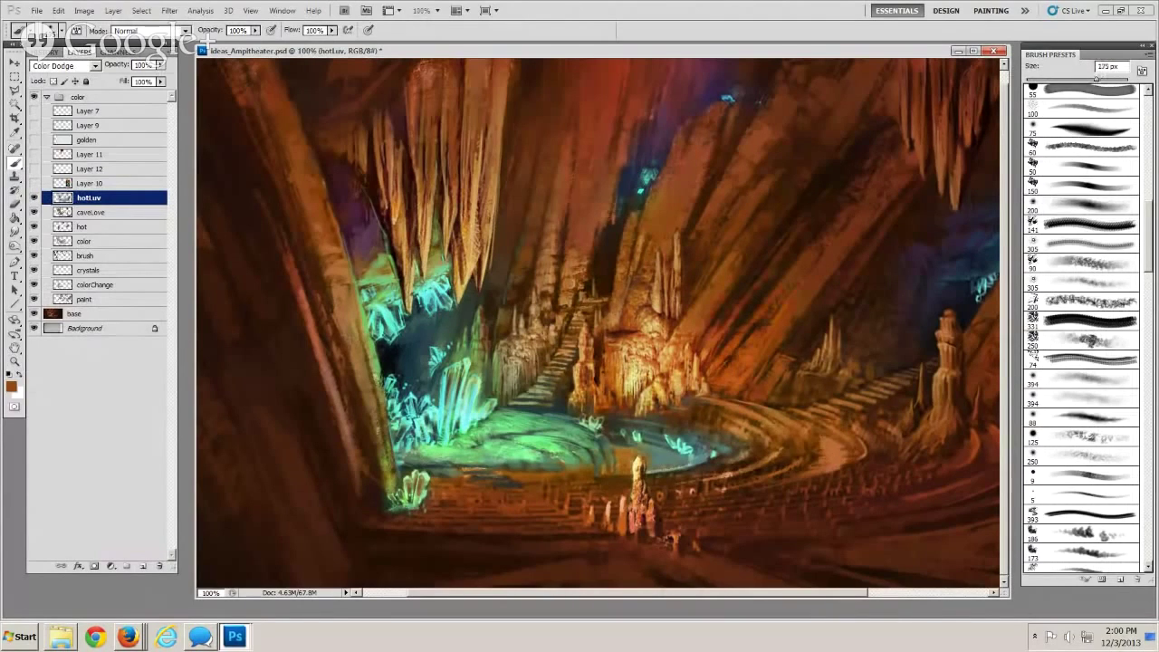
pyautogui.press('[')
pyautogui.press('[')
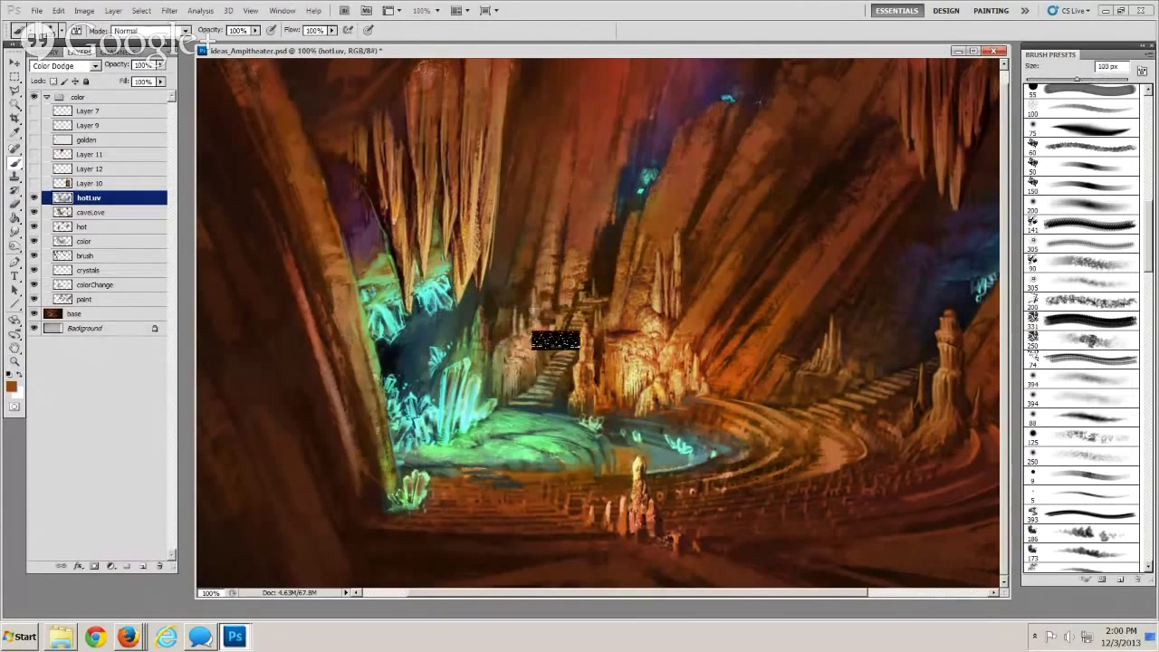
# Brush warm orange glow over the hanging stalactites and the foreground stalagmite at 125 and 100 px
pyautogui.click(15, 361)
pyautogui.moveTo(569, 363); pyautogui.dragTo(541, 362)
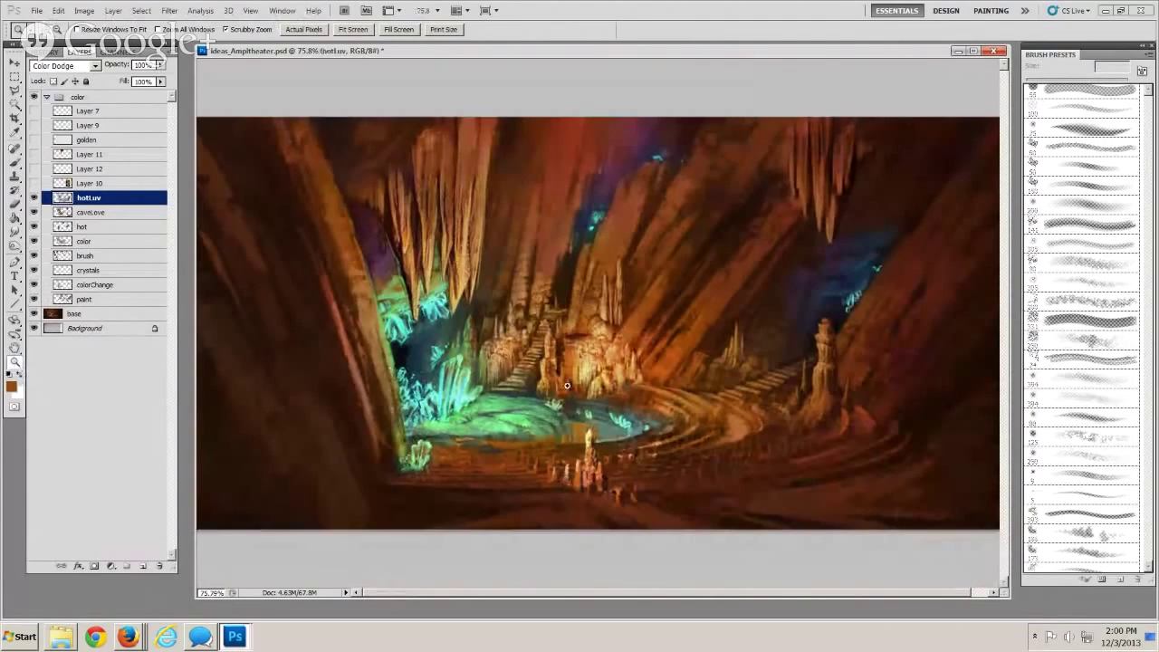
pyautogui.click(14, 163)
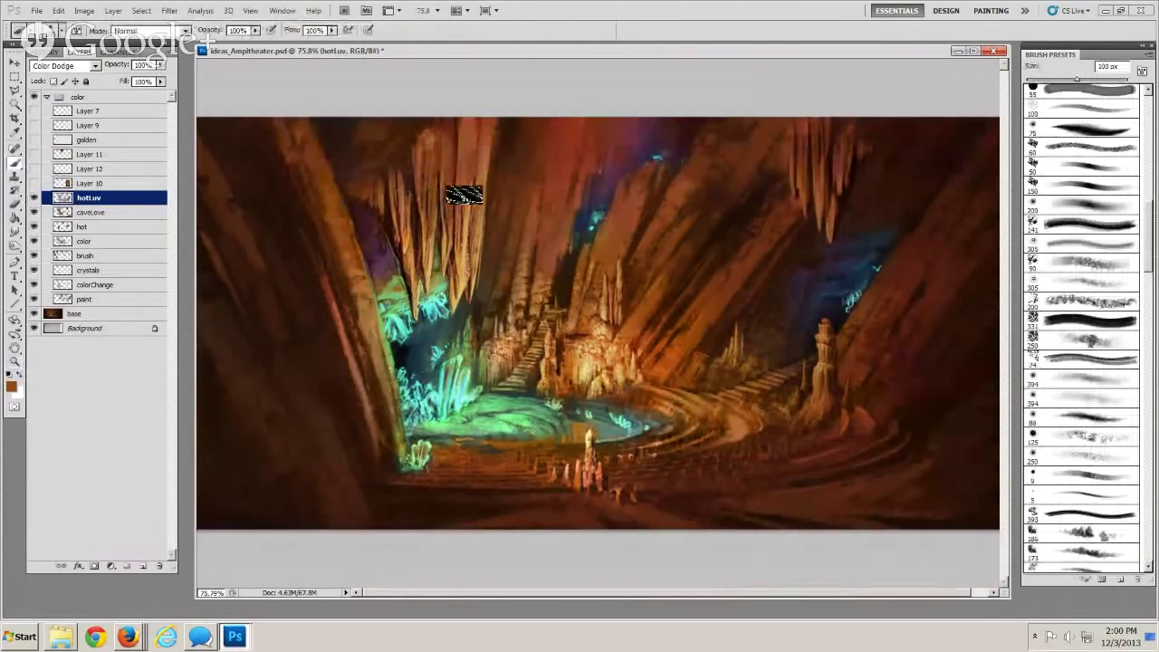
pyautogui.press(']')
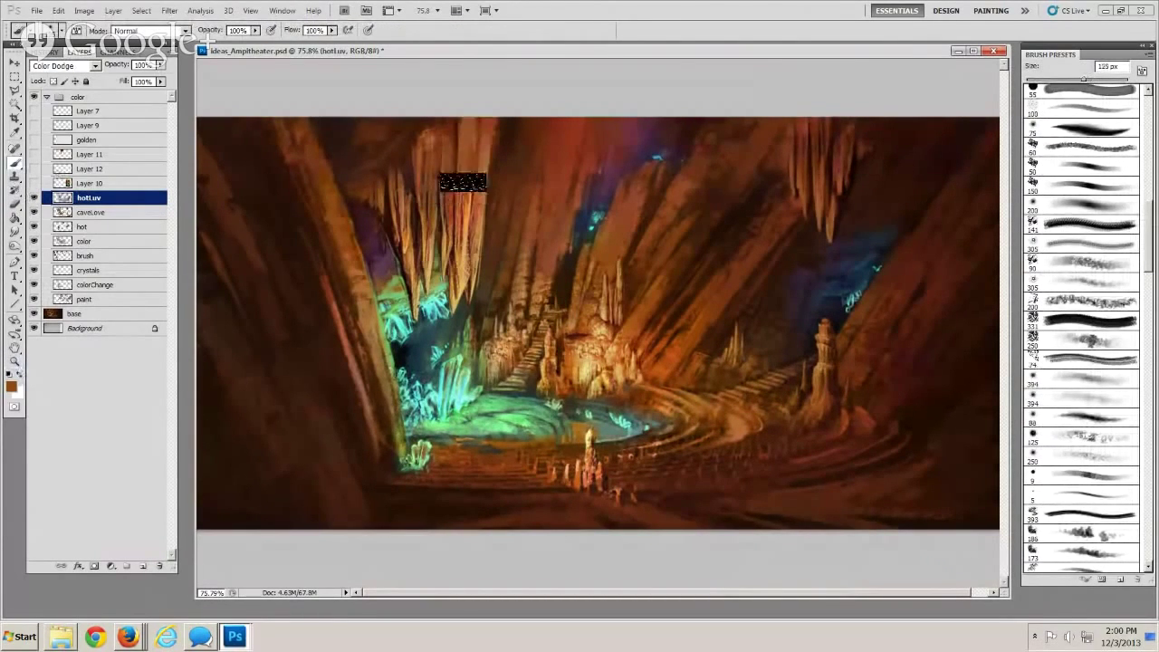
pyautogui.press('[')
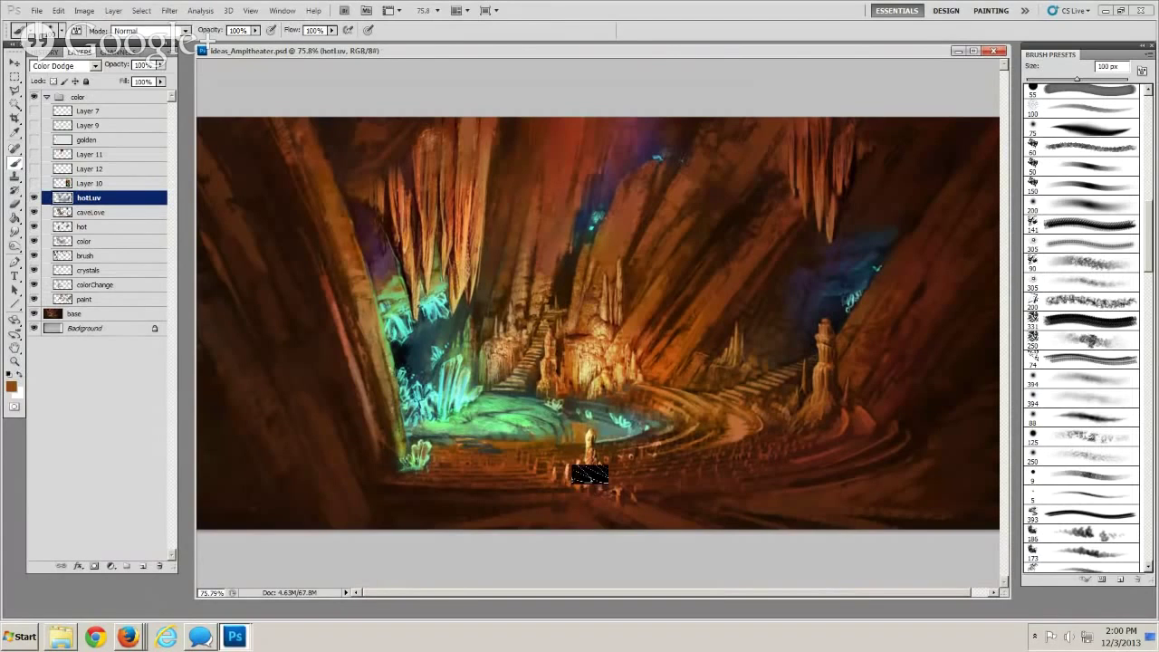
# Toggle the hotLuv and caveLove layers and the Layer 10 reference photo to compare the painting with and without them
pyautogui.click(33, 198)
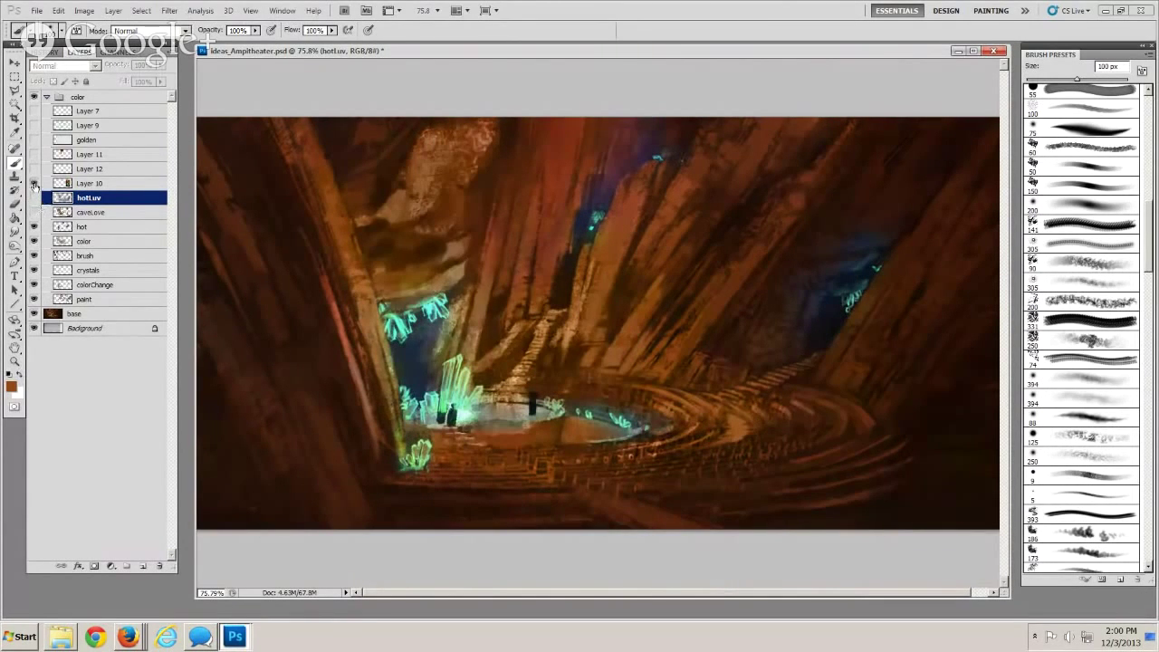
pyautogui.click(33, 183)
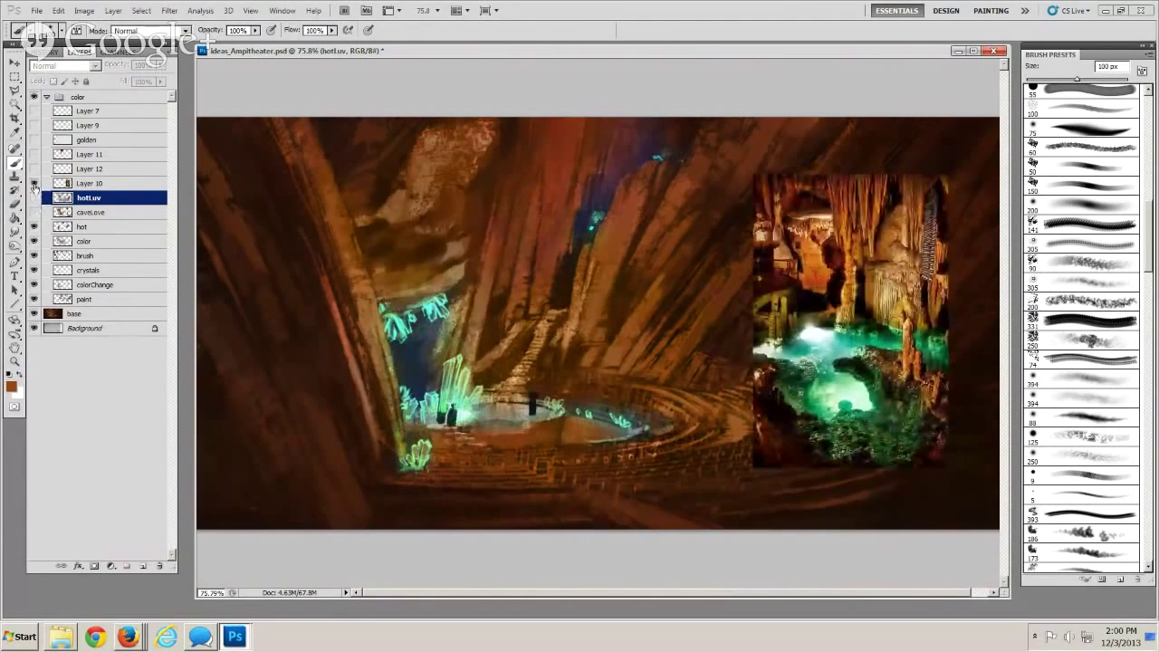
pyautogui.click(33, 184)
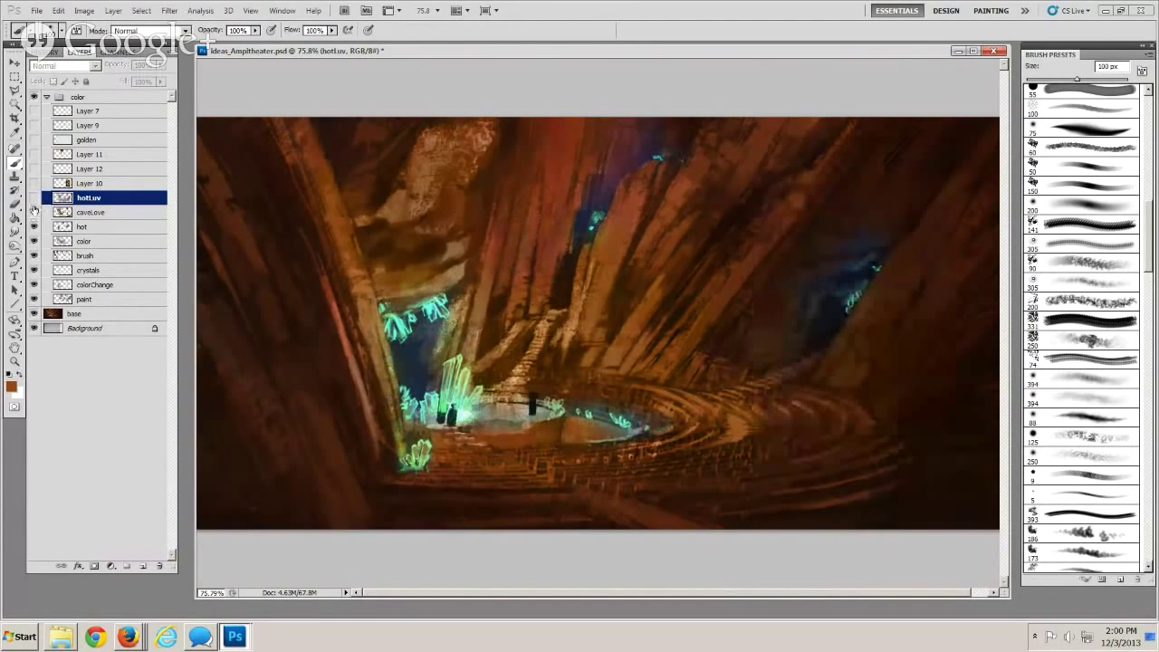
pyautogui.click(34, 212)
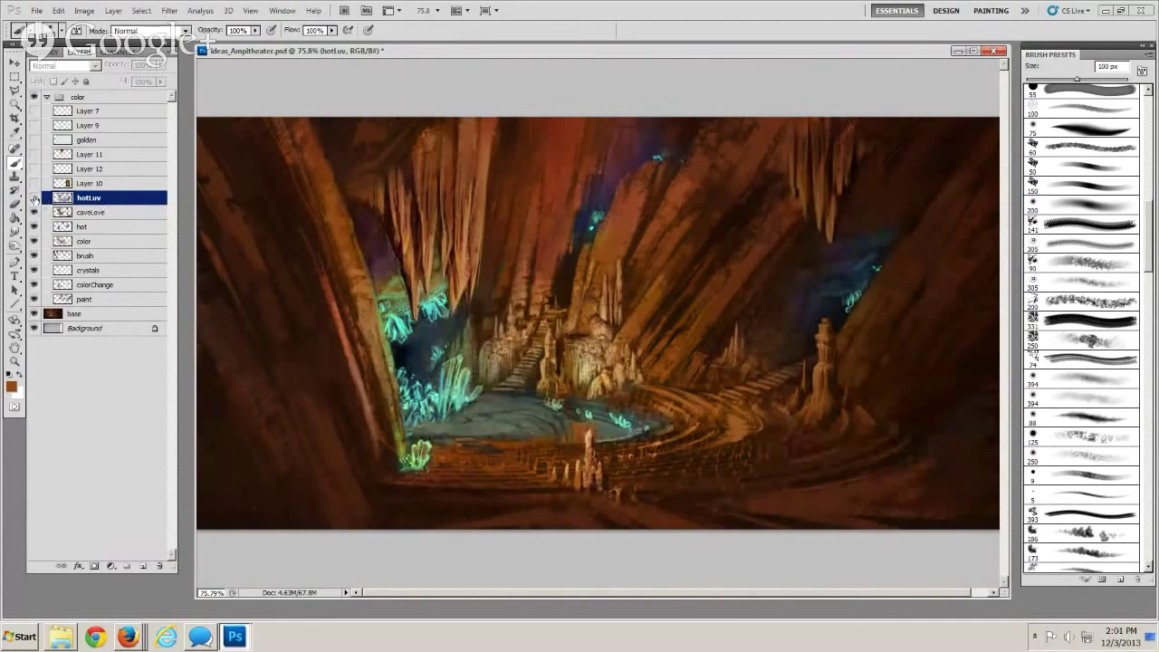
pyautogui.click(34, 198)
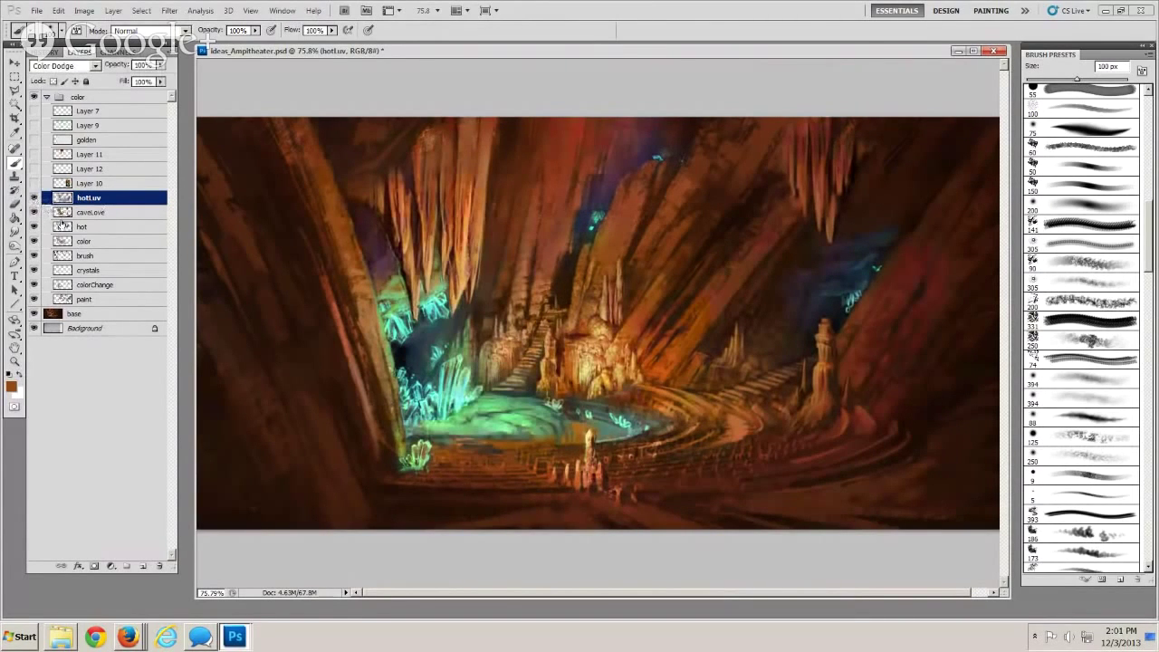
# Examine the whole glowing cave composition at thumbnail size and again at larger magnification
pyautogui.click(15, 358)
pyautogui.keyDown('alt'); pyautogui.click(518, 344); pyautogui.keyUp('alt')
pyautogui.keyDown('alt'); pyautogui.click(520, 347); pyautogui.keyUp('alt')
pyautogui.keyDown('alt'); pyautogui.click(522, 351); pyautogui.keyUp('alt')
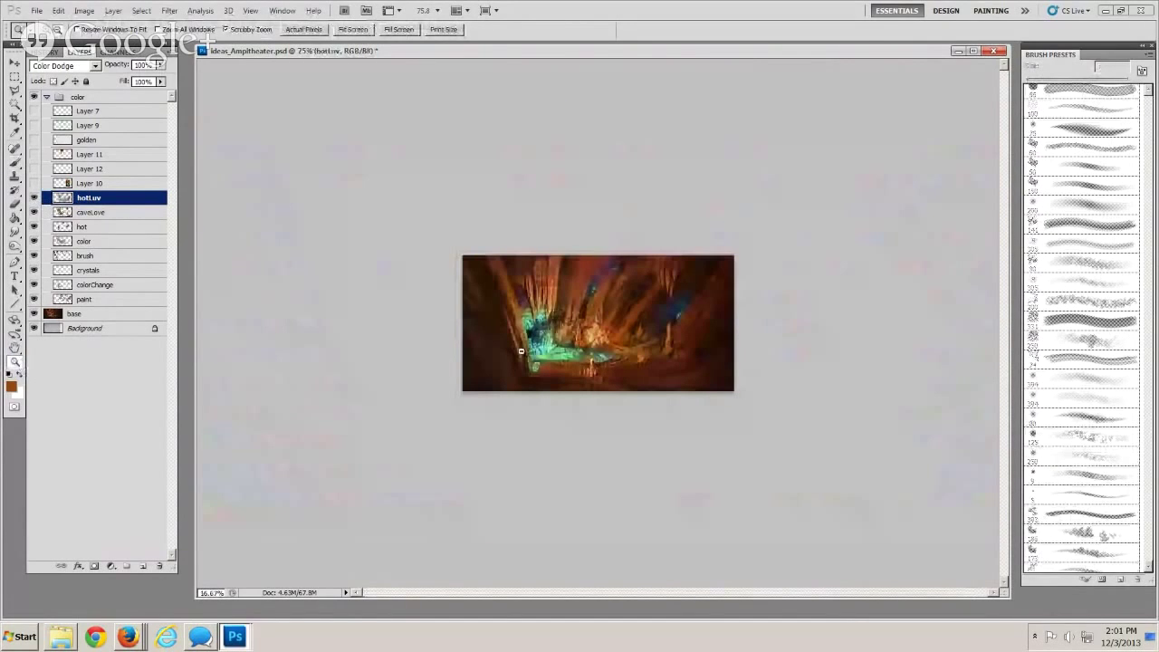
pyautogui.scroll(-4, 521, 350)
pyautogui.scroll(6, 583, 319)
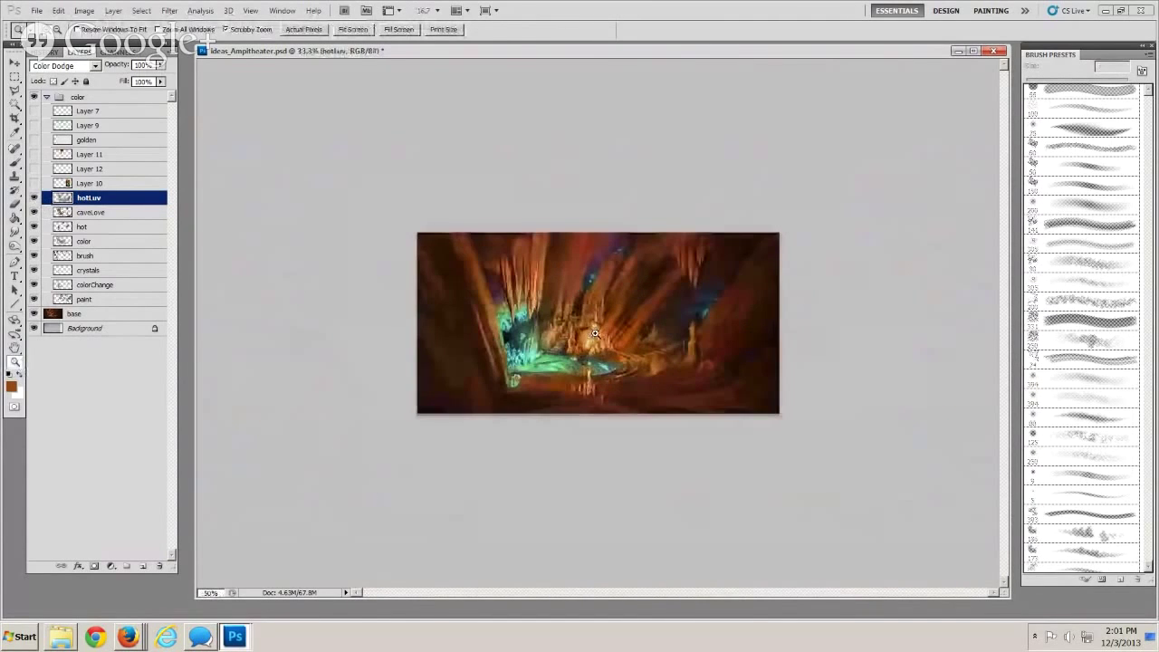
pyautogui.click(595, 333)
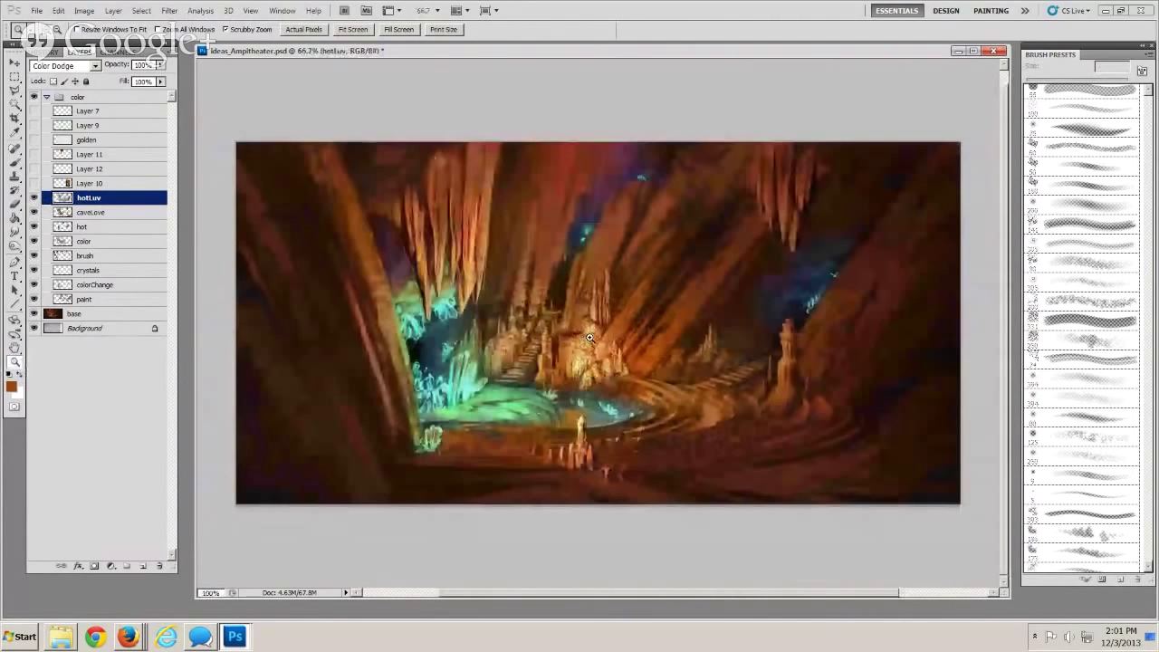
pyautogui.click(589, 338)
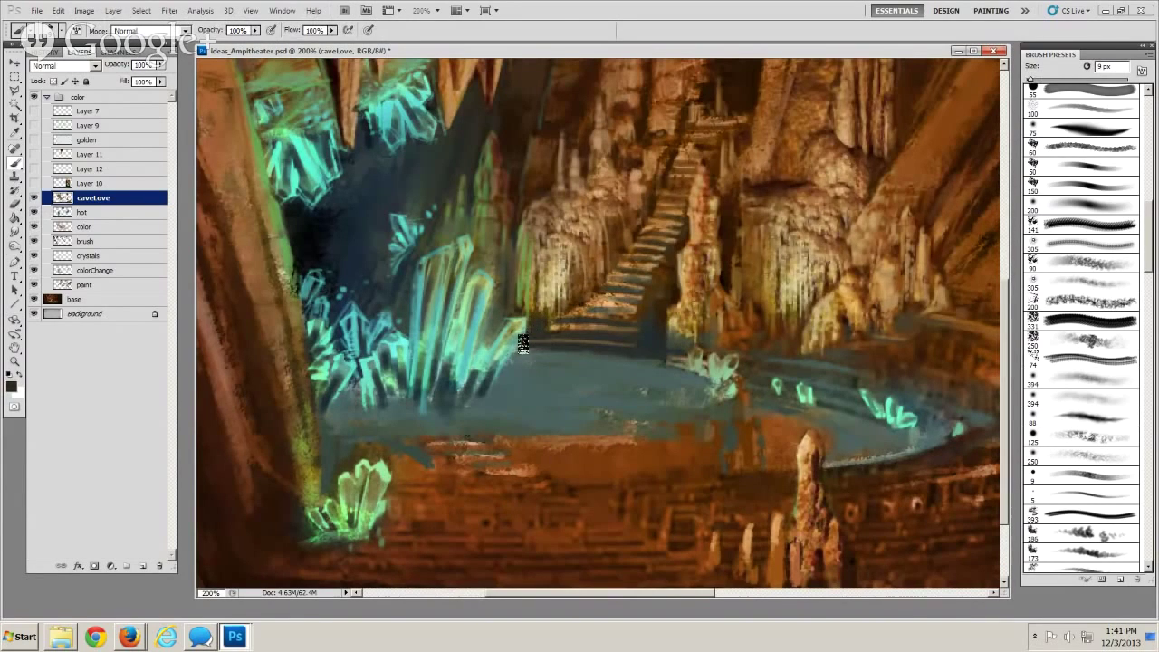
# Paint pale tan treads on the lowest stairs beside the crystals on the caveLove layer, using sampled rock color at about 9 px
pyautogui.moveTo(531, 315); pyautogui.dragTo(545, 327)
pyautogui.keyDown('alt'); pyautogui.click(537, 321); pyautogui.keyUp('alt')
pyautogui.press('[')
pyautogui.keyDown('alt'); pyautogui.click(539, 297); pyautogui.keyUp('alt')
pyautogui.press('[')
pyautogui.press('[')
pyautogui.press('[')
pyautogui.press('[')
pyautogui.press(']')
pyautogui.press(']')
pyautogui.press(']')
pyautogui.press(']')
pyautogui.press('[')
pyautogui.moveTo(556, 328); pyautogui.dragTo(606, 334)
pyautogui.press(']')
pyautogui.press(']')
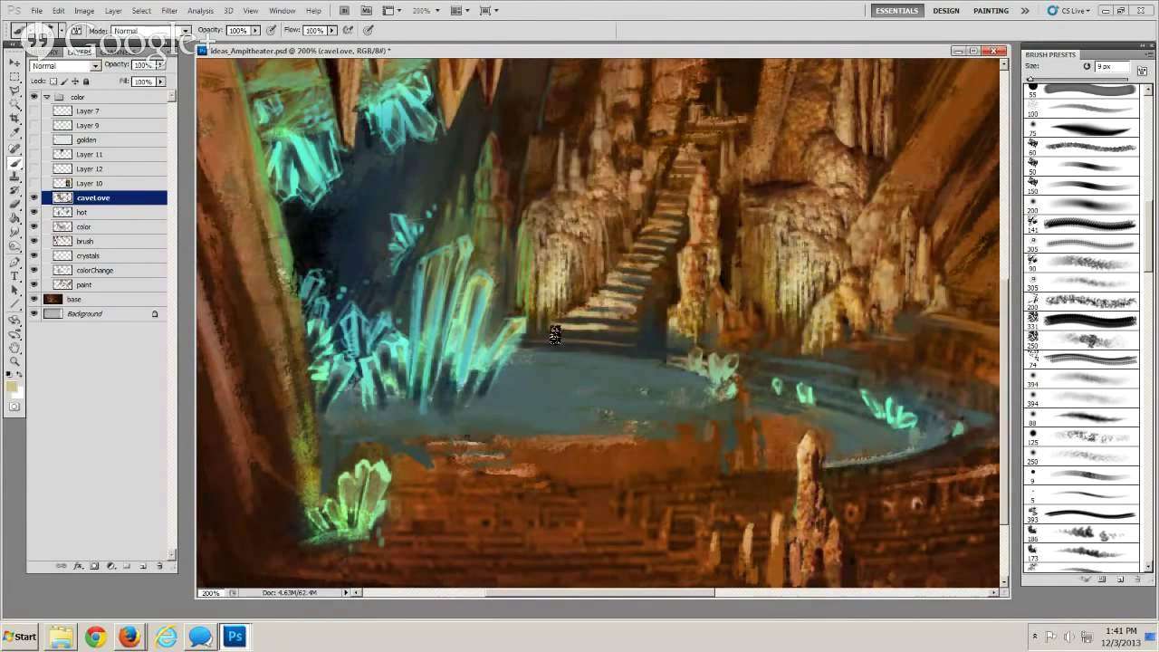
# Refine the lower stairs above the pool with sampled brown and dark brown tones at 7 and 6 px
pyautogui.keyDown('alt'); pyautogui.click(578, 273); pyautogui.keyUp('alt')
pyautogui.press('[')
pyautogui.press('[')
pyautogui.moveTo(541, 412); pyautogui.dragTo(617, 431)
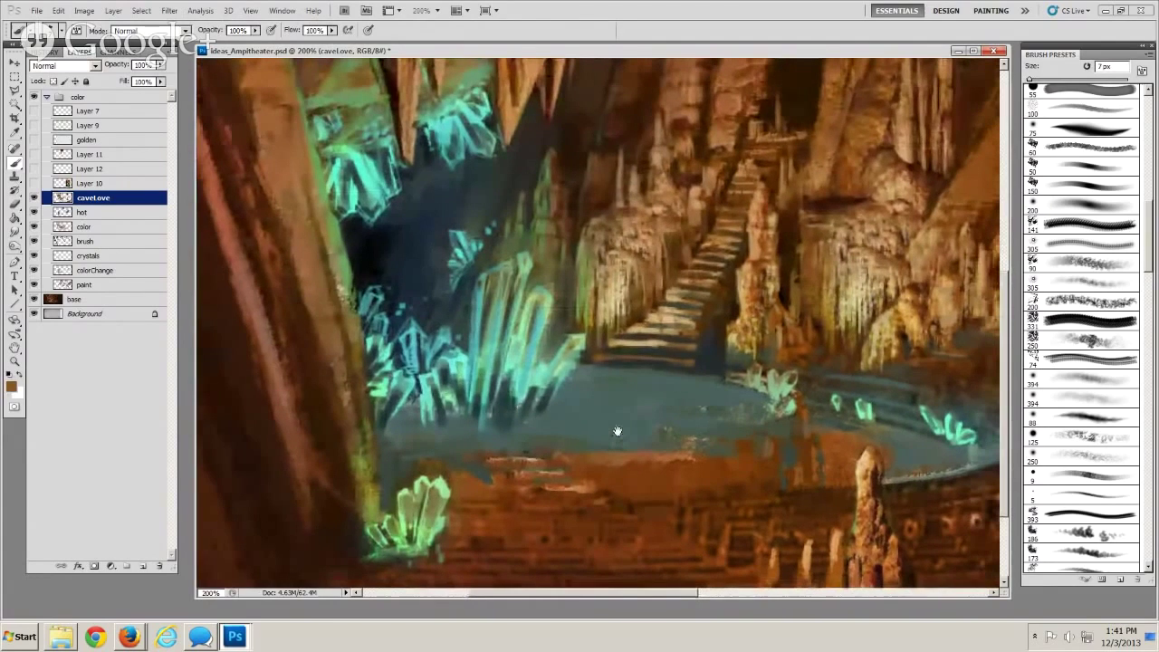
pyautogui.keyDown('alt'); pyautogui.click(597, 372); pyautogui.keyUp('alt')
pyautogui.press('[')
pyautogui.press('[')
pyautogui.press('[')
pyautogui.press(']')
pyautogui.moveTo(592, 398)
pyautogui.mouseDown()
pyautogui.moveTo(509, 421)
pyautogui.moveTo(498, 446)
pyautogui.mouseUp()
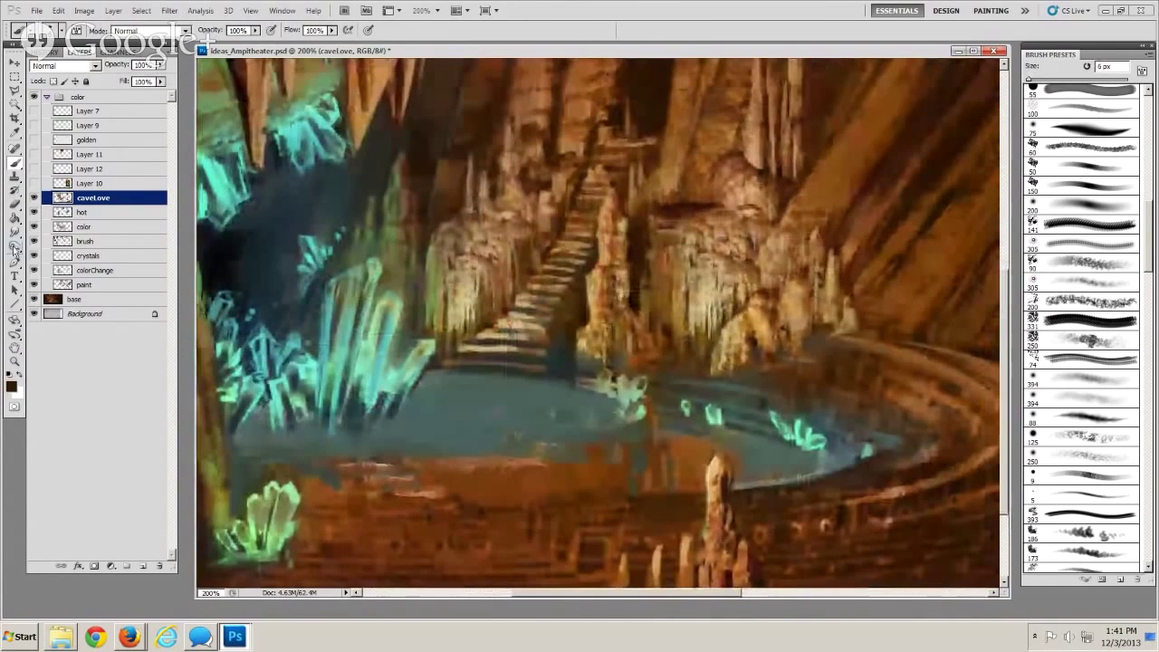
# Shade the staircase with a dark tone sampled near its base at 125 px, toggling the shading to compare
pyautogui.click(14, 246)
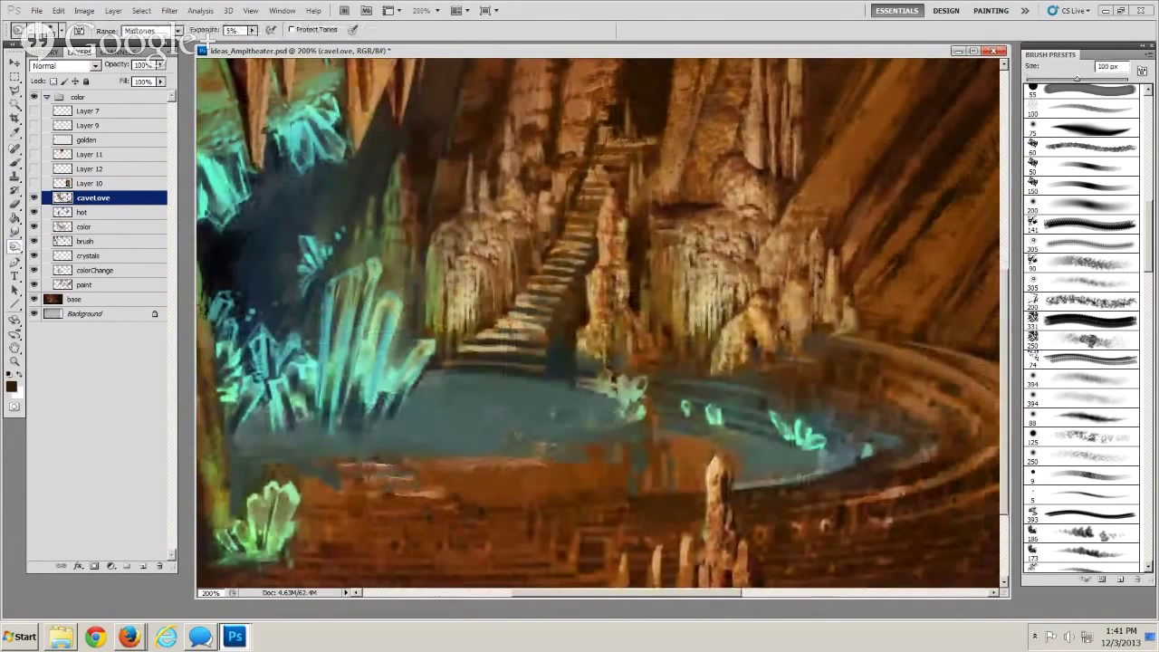
pyautogui.click(13, 165)
pyautogui.press('[')
pyautogui.keyDown('alt'); pyautogui.click(564, 358); pyautogui.keyUp('alt')
pyautogui.press(']')
pyautogui.press(']')
pyautogui.press(']')
pyautogui.moveTo(554, 285); pyautogui.dragTo(452, 339)
pyautogui.press('[')
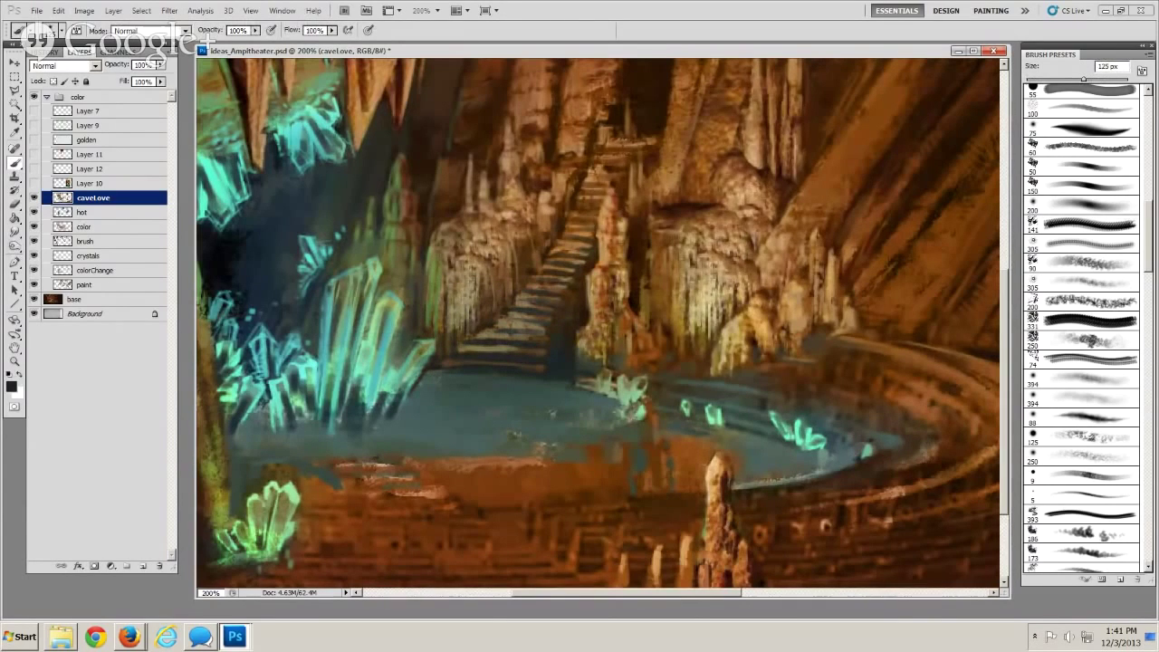
pyautogui.moveTo(475, 430); pyautogui.dragTo(442, 416)
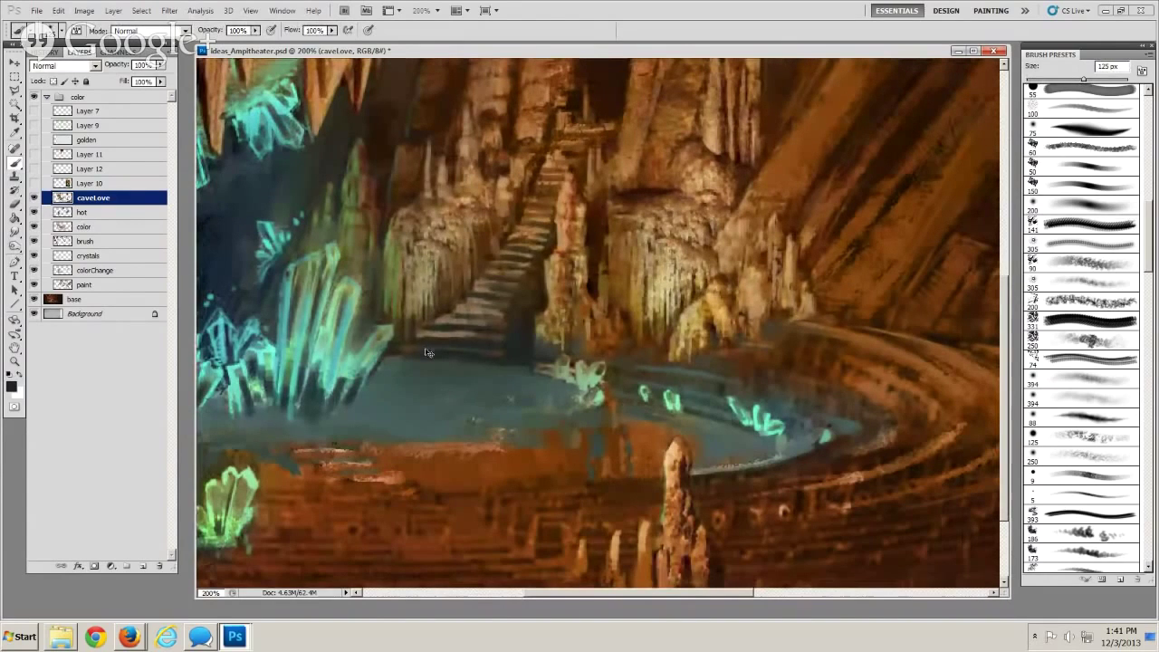
pyautogui.hotkey('ctrl', 'z')
pyautogui.hotkey('ctrl', 'z')
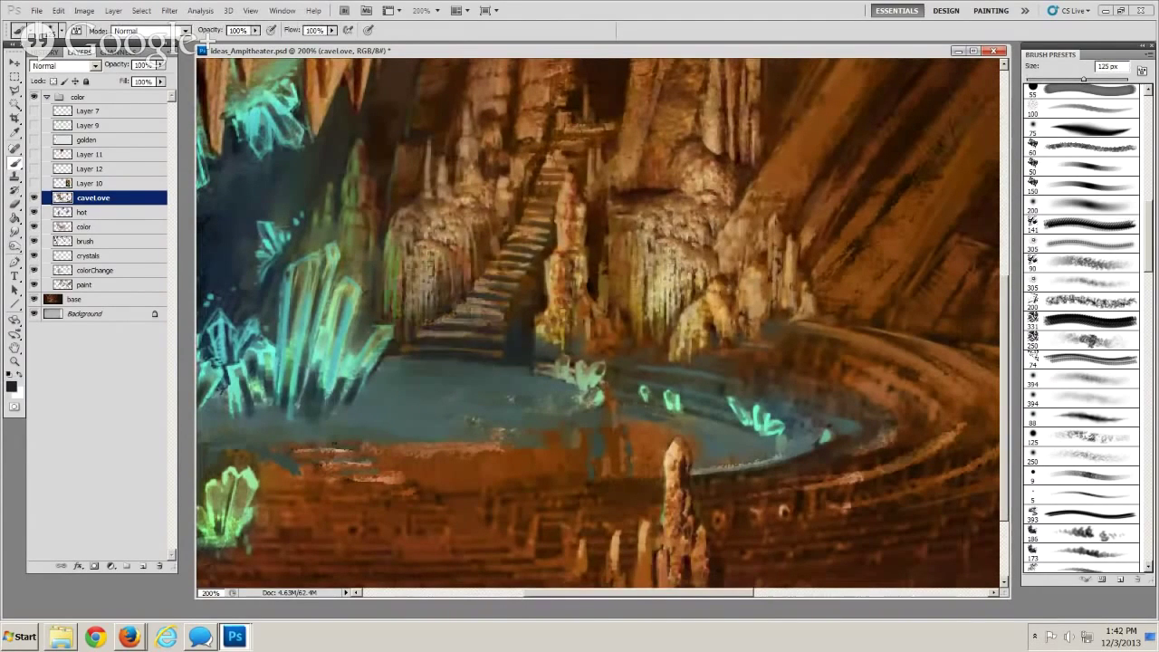
pyautogui.moveTo(431, 436); pyautogui.dragTo(404, 468)
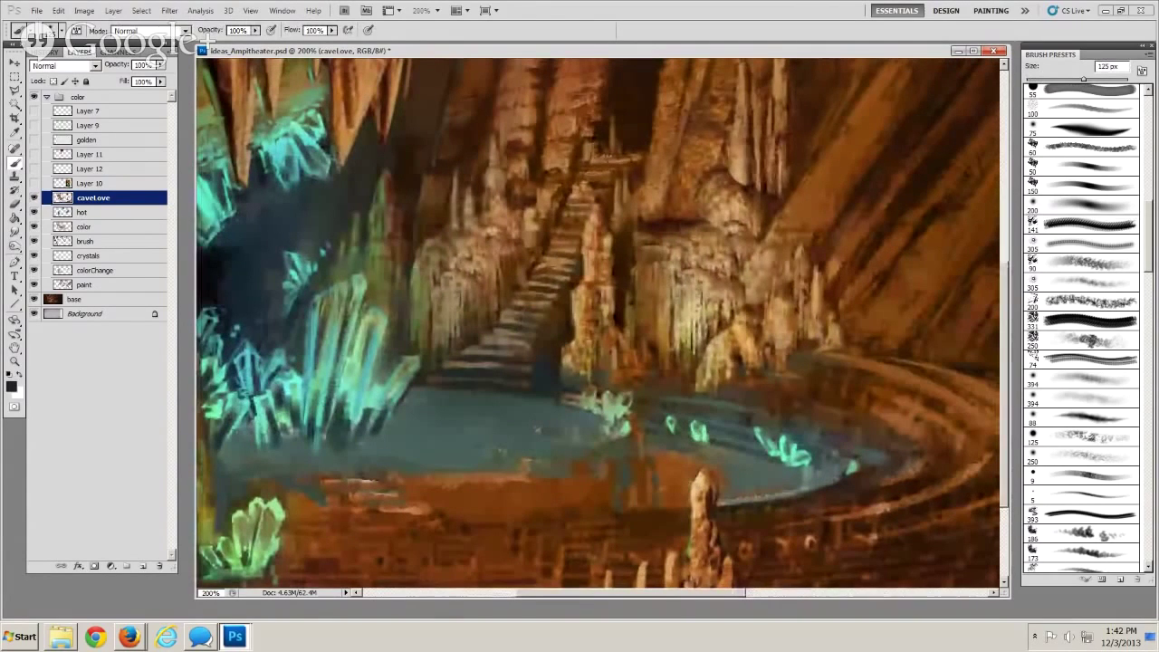
# Sample dark brown and define the shadows of the stalagmite beside the stairs with a 10 px brush
pyautogui.click(1083, 185)
pyautogui.keyDown('alt'); pyautogui.click(599, 355); pyautogui.keyUp('alt')
pyautogui.press('[')
pyautogui.press('[')
pyautogui.press('[')
pyautogui.press('[')
pyautogui.press('[')
pyautogui.press('[')
pyautogui.press('[')
pyautogui.press('[')
pyautogui.press('[')
pyautogui.press('[')
pyautogui.press('[')
pyautogui.press('[')
pyautogui.press('[')
pyautogui.press('[')
pyautogui.press('[')
pyautogui.press('[')
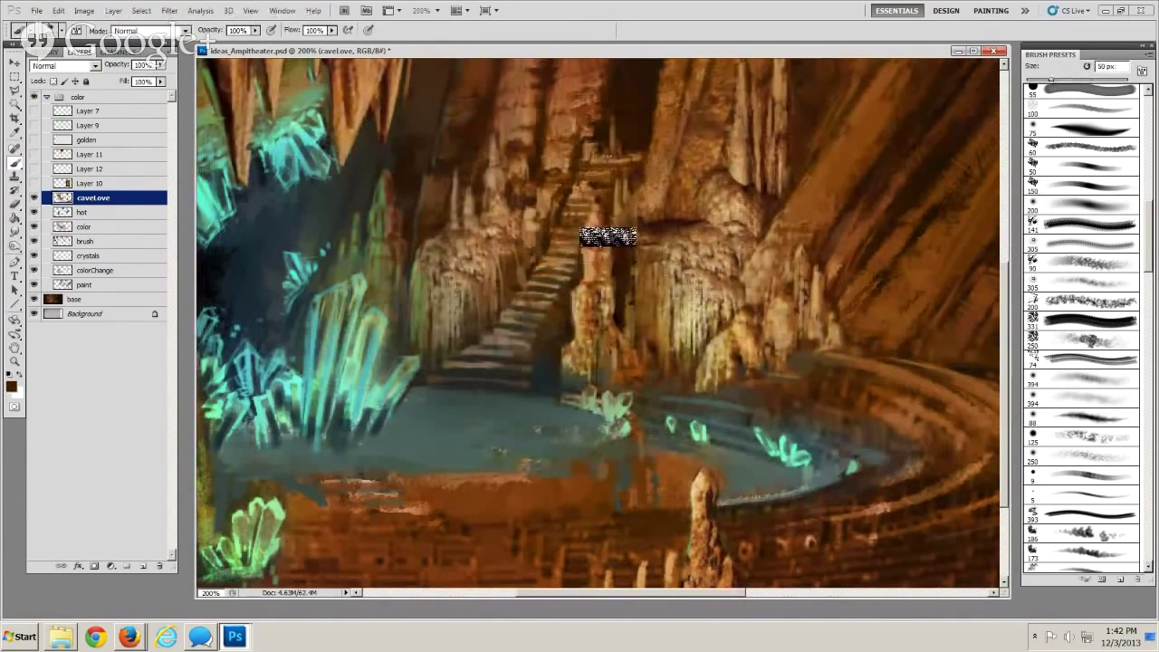
pyautogui.press('[')
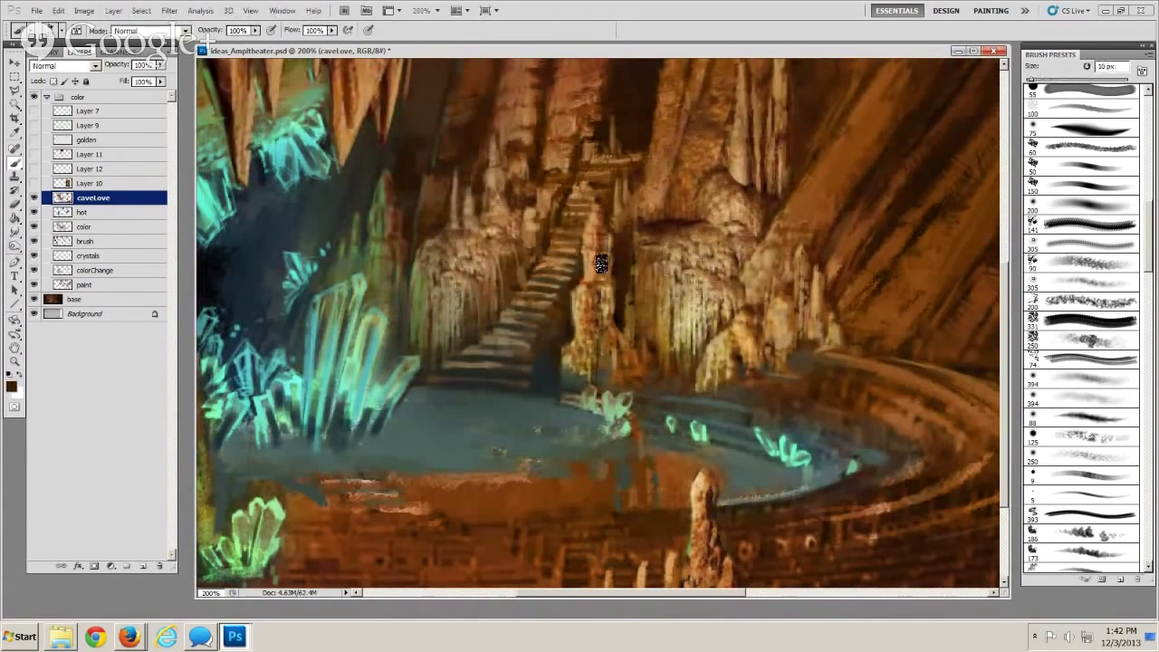
pyautogui.press('[')
pyautogui.press(']')
pyautogui.press(']')
pyautogui.press(']')
pyautogui.press(']')
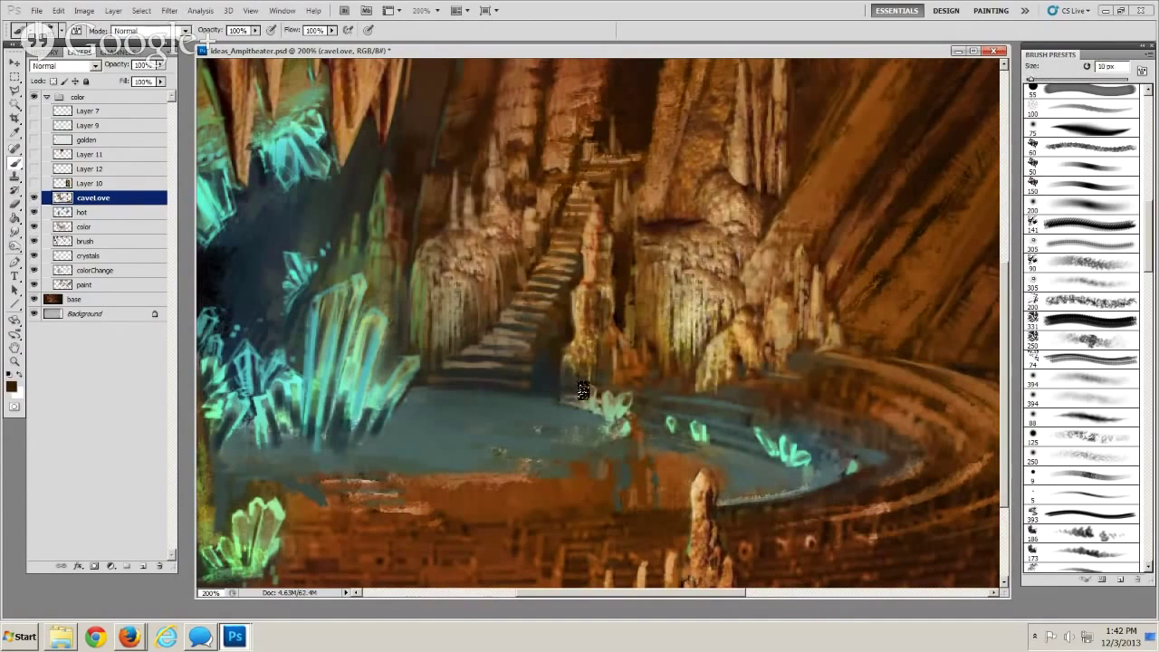
# Darken the pool area between the central crystals and the smaller crystals, using 30 and 10 px brushes
pyautogui.press(']')
pyautogui.press(']')
pyautogui.press(']')
pyautogui.press(']')
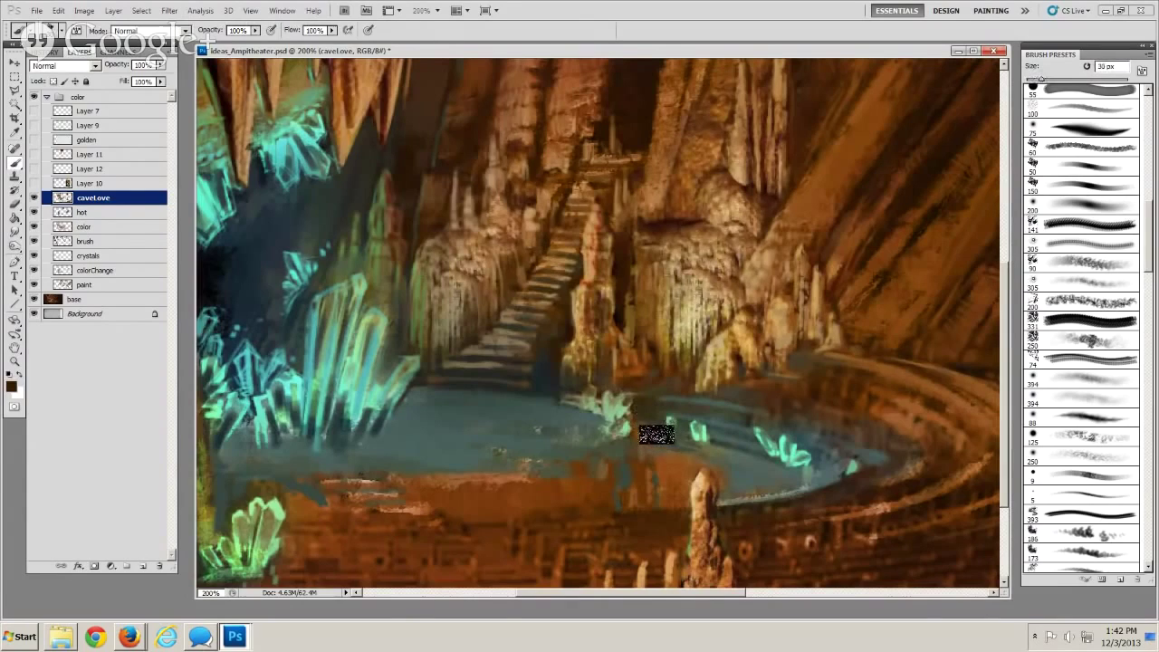
pyautogui.press('[')
pyautogui.press('[')
pyautogui.press('[')
pyautogui.press('[')
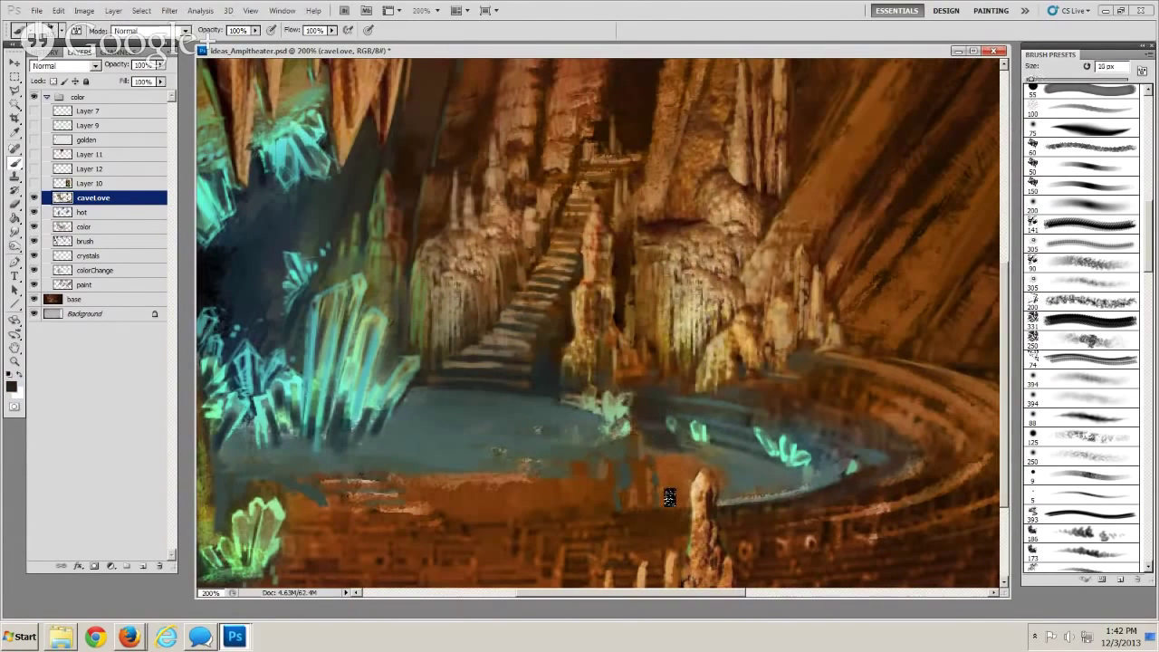
# Reshape the foot of the stairs and the pool's far edge with dark and gray-blue strokes down to 3 px
pyautogui.moveTo(514, 431)
pyautogui.mouseDown()
pyautogui.moveTo(575, 323)
pyautogui.moveTo(539, 359)
pyautogui.mouseUp()
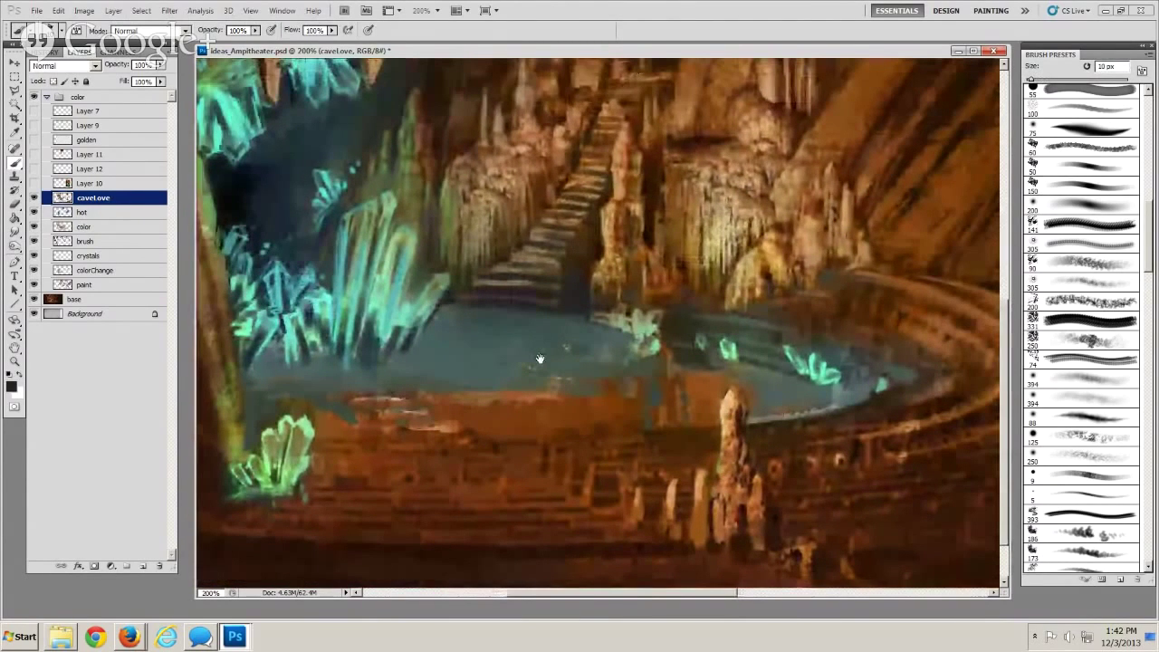
pyautogui.moveTo(539, 359); pyautogui.dragTo(472, 494)
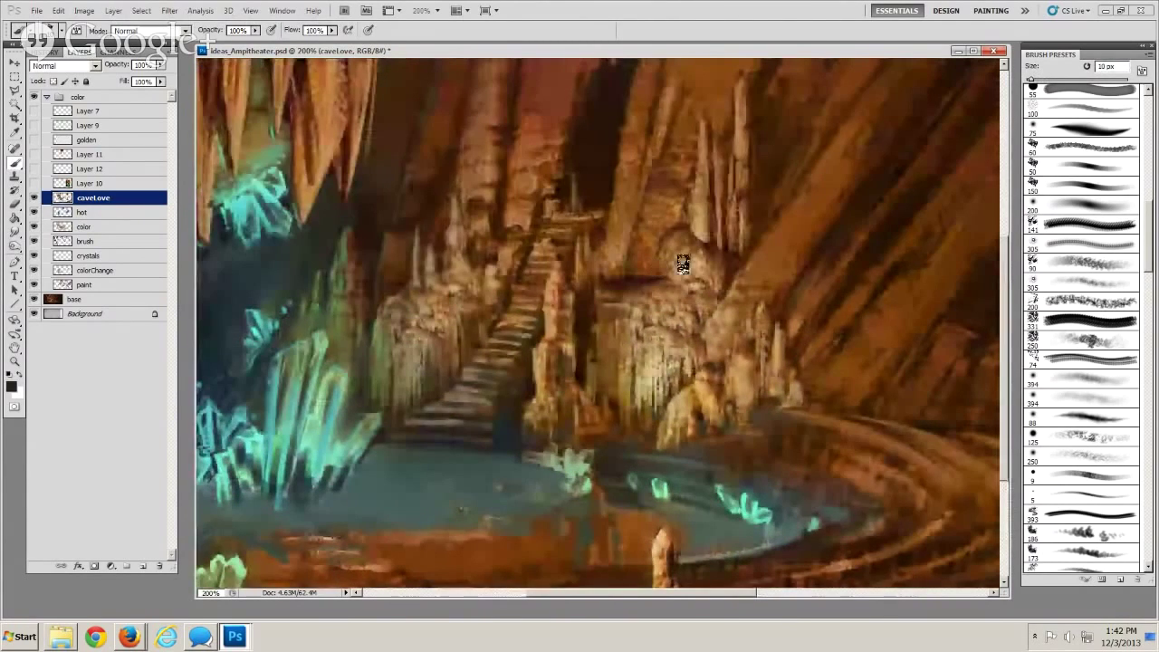
pyautogui.moveTo(451, 448); pyautogui.dragTo(467, 358)
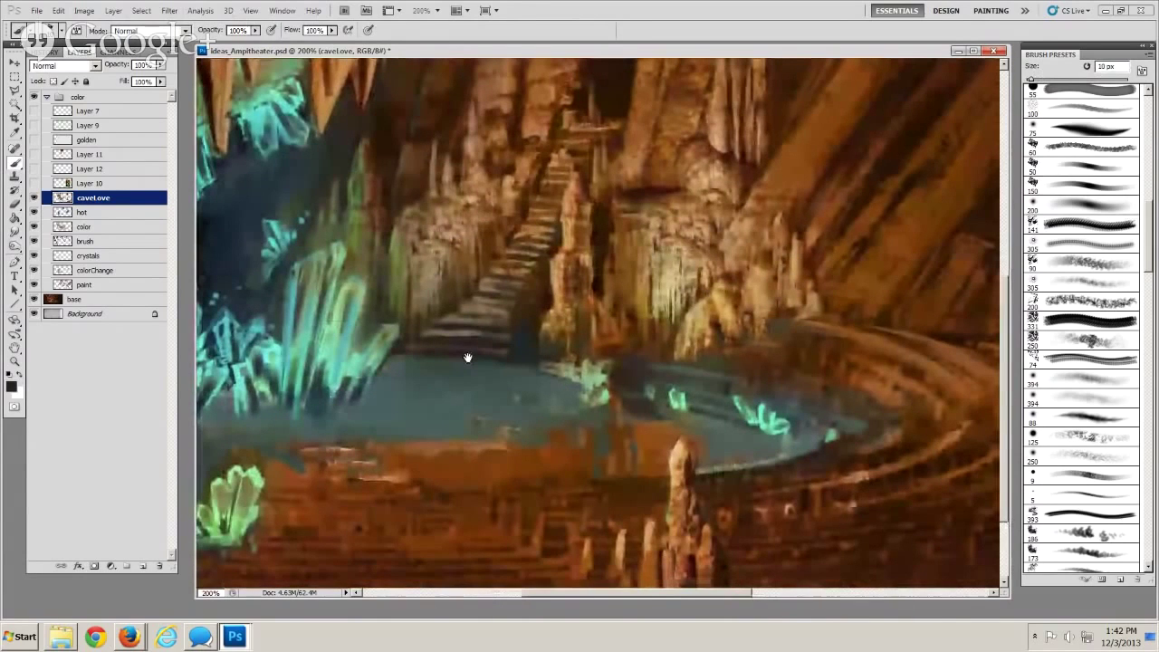
pyautogui.press('[')
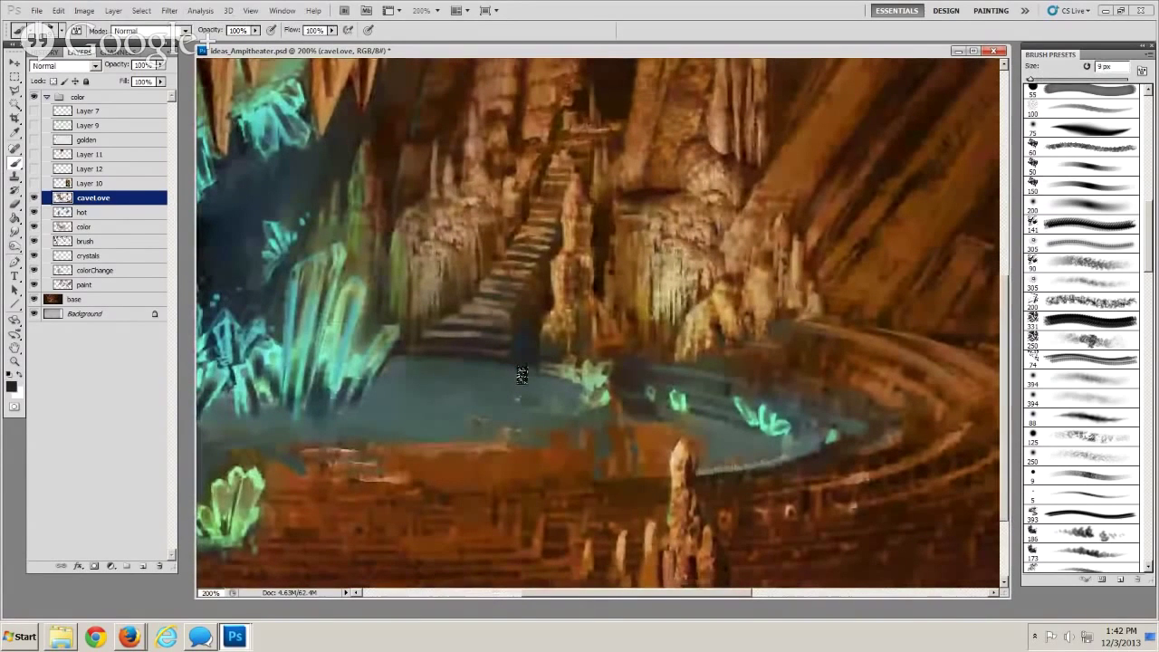
pyautogui.press(']')
pyautogui.press('[')
pyautogui.press(']')
pyautogui.press(']')
pyautogui.press('[')
pyautogui.press('[')
pyautogui.press('[')
pyautogui.press('[')
pyautogui.press('[')
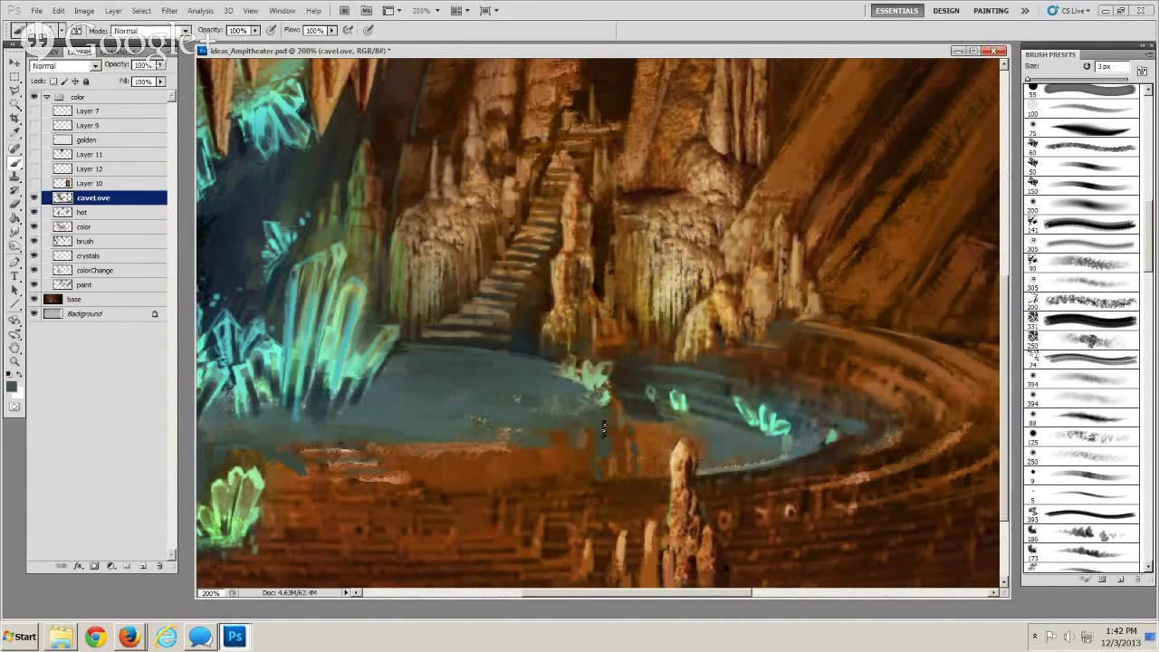
# Paint a dark curved stroke along the pool side of the central crystals at 10 px
pyautogui.press(']')
pyautogui.press(']')
pyautogui.press(']')
pyautogui.press(']')
pyautogui.press(']')
pyautogui.press(']')
pyautogui.moveTo(467, 421); pyautogui.dragTo(590, 407)
pyautogui.press(']')
pyautogui.moveTo(712, 373); pyautogui.dragTo(736, 390)
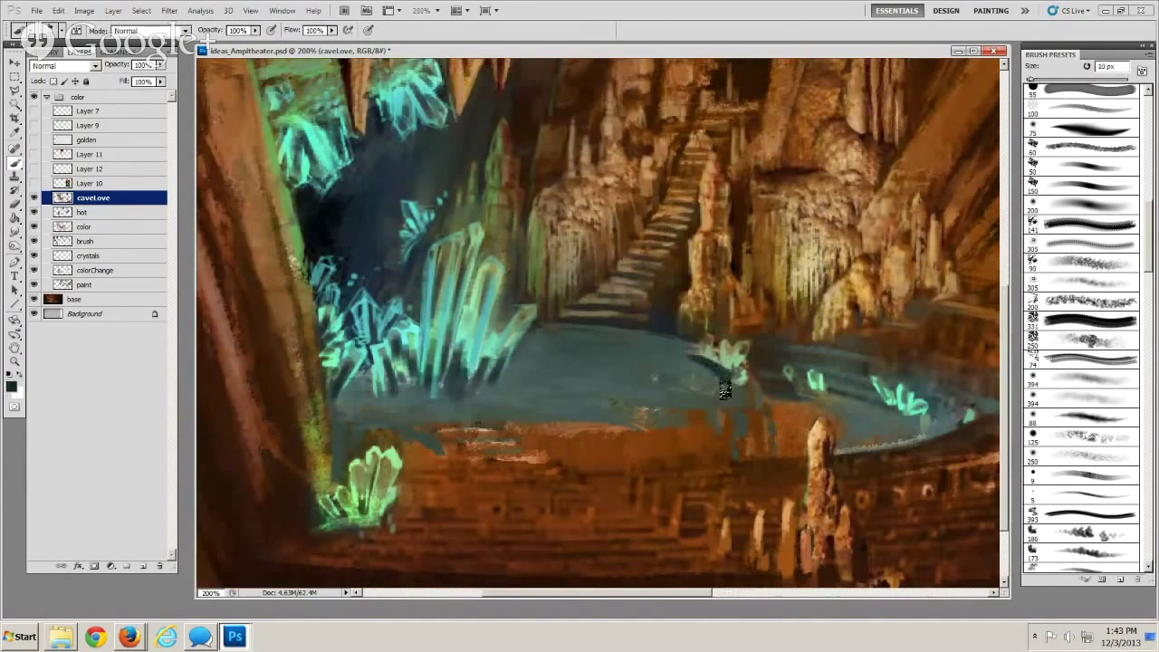
# Extend the dark curve below the central crystals and add a second one inside the pool at about 7 px
pyautogui.press('[')
pyautogui.press('[')
pyautogui.press('[')
pyautogui.press('[')
pyautogui.press(']')
pyautogui.press('[')
pyautogui.press('[')
pyautogui.press('[')
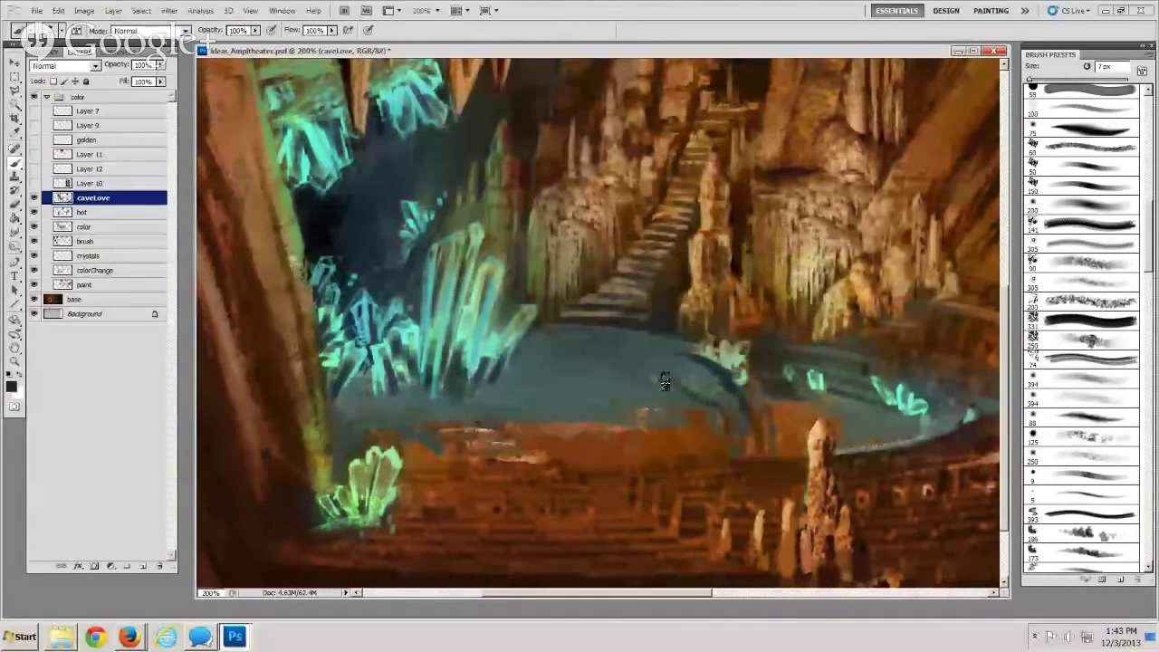
# Darken the pool's far edge below the stairs and the base of the large crystals at 6 to 9 px
pyautogui.press(']')
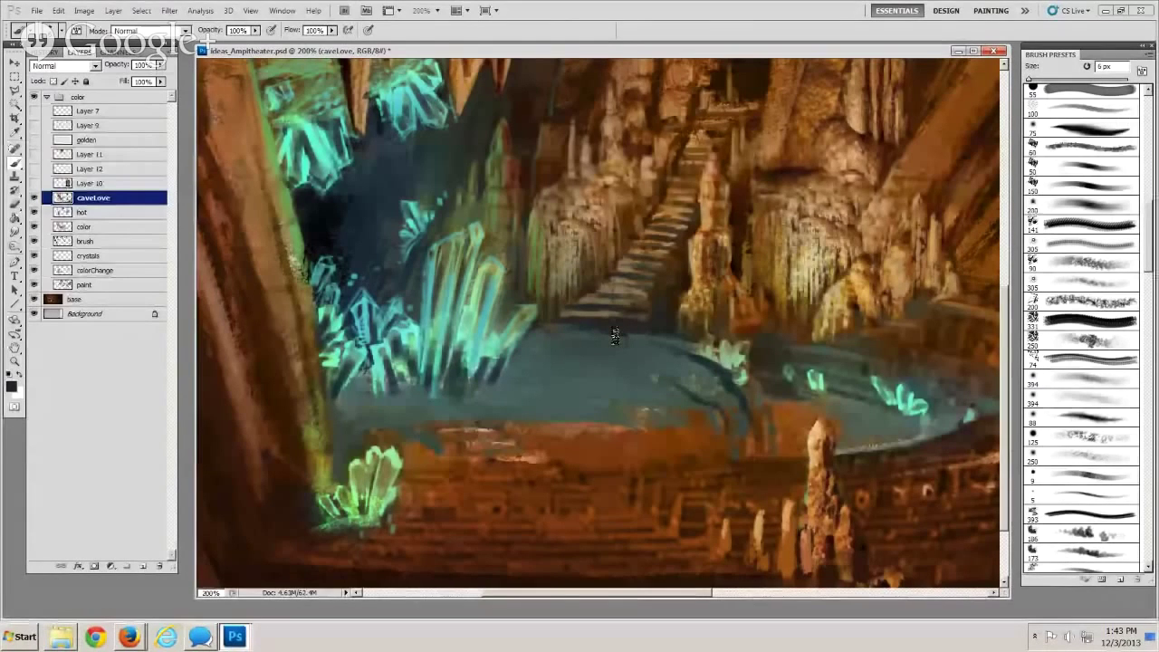
pyautogui.press(']')
pyautogui.press(']')
pyautogui.press(']')
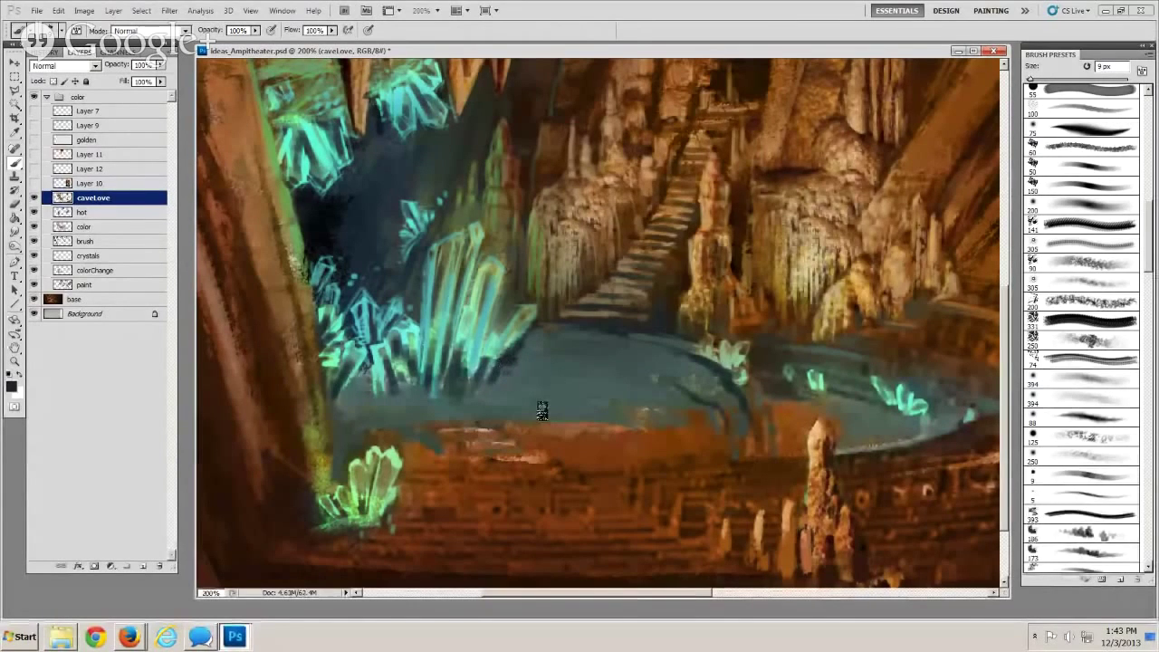
pyautogui.press('[')
pyautogui.press('[')
pyautogui.press('[')
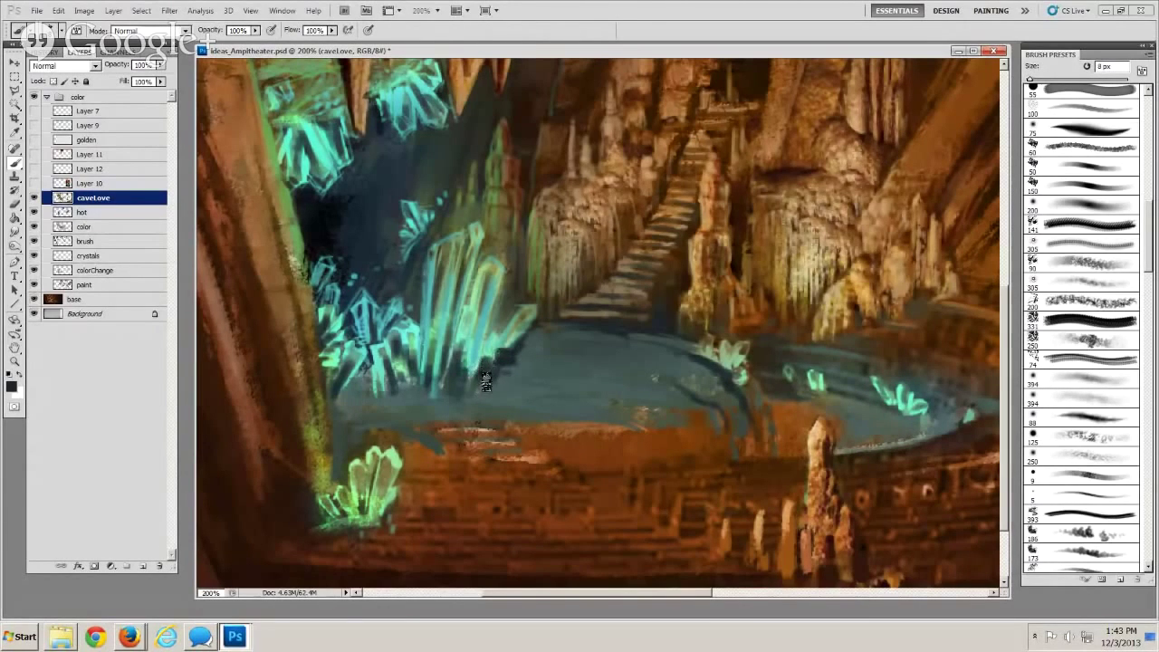
# Add dark curved step lines across the pool's near side, varying the brush size down to about 5 px
pyautogui.press(']')
pyautogui.press('[')
pyautogui.press('[')
pyautogui.press('[')
pyautogui.press('[')
pyautogui.moveTo(685, 393)
pyautogui.mouseDown()
pyautogui.moveTo(626, 386)
pyautogui.moveTo(695, 404)
pyautogui.mouseUp()
pyautogui.press(']')
pyautogui.press(']')
pyautogui.press(']')
pyautogui.press(']')
pyautogui.press(']')
pyautogui.press(']')
pyautogui.moveTo(593, 398)
pyautogui.mouseDown()
pyautogui.moveTo(632, 411)
pyautogui.moveTo(655, 450)
pyautogui.mouseUp()
pyautogui.press('[')
pyautogui.press('[')
pyautogui.press('[')
pyautogui.press('[')
pyautogui.press('[')
pyautogui.press('[')
pyautogui.press('[')
pyautogui.moveTo(671, 411); pyautogui.dragTo(698, 431)
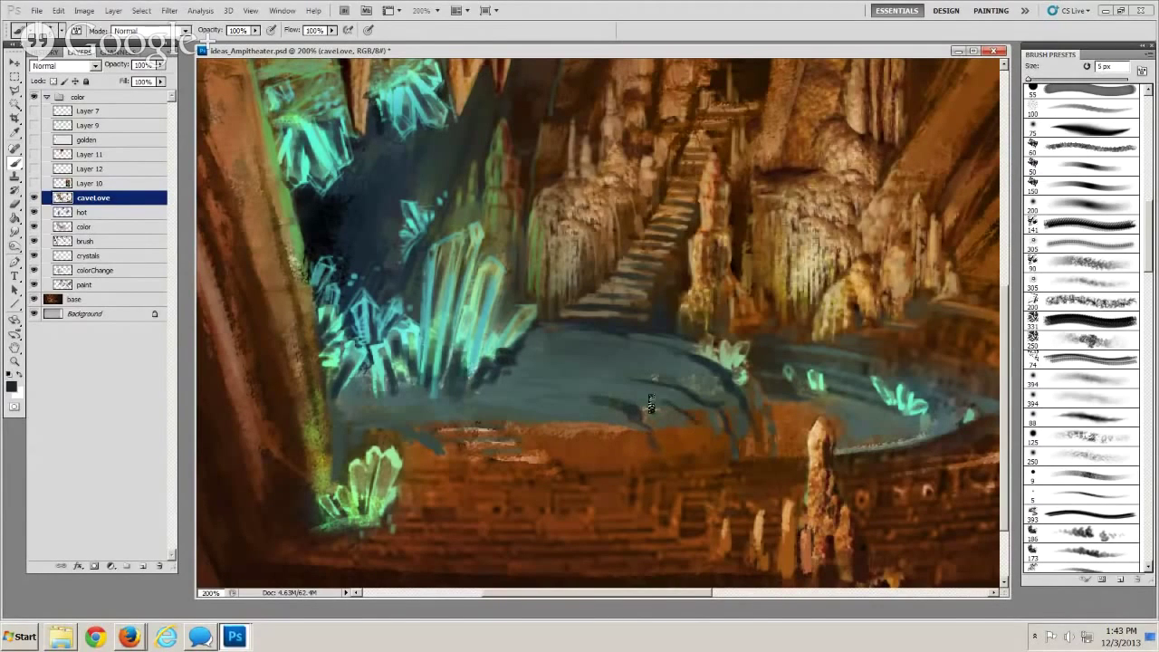
# Refine the dark curved lines in the pool and clean up the specks around them with dark gray at 3 px
pyautogui.press(']')
pyautogui.press(']')
pyautogui.press('[')
pyautogui.press('[')
pyautogui.press('[')
pyautogui.press('[')
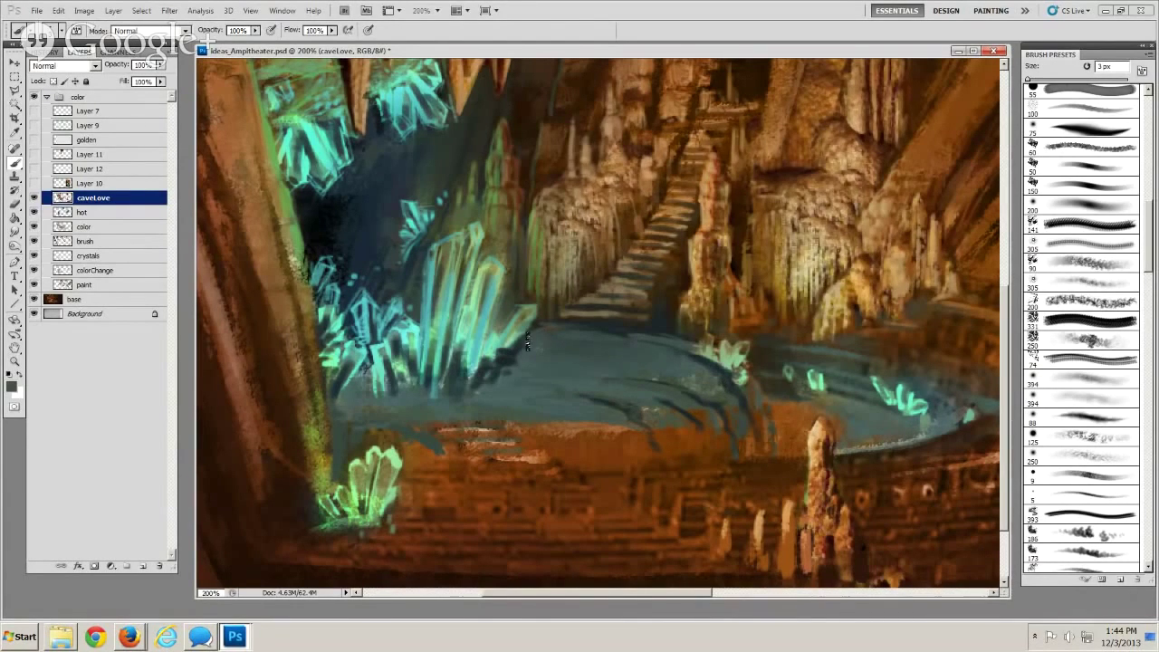
# Soften the dark shadow beneath the large crystals with gray-teal strokes, varying the brush size up to about 15 px
pyautogui.press(']')
pyautogui.press(']')
pyautogui.moveTo(527, 342)
pyautogui.mouseDown()
pyautogui.moveTo(499, 369)
pyautogui.moveTo(513, 364)
pyautogui.moveTo(504, 380)
pyautogui.mouseUp()
pyautogui.press(']')
pyautogui.press(']')
pyautogui.press(']')
pyautogui.press('[')
pyautogui.press('[')
pyautogui.press('[')
pyautogui.press('[')
pyautogui.press('[')
pyautogui.press(']')
pyautogui.press(']')
pyautogui.press(']')
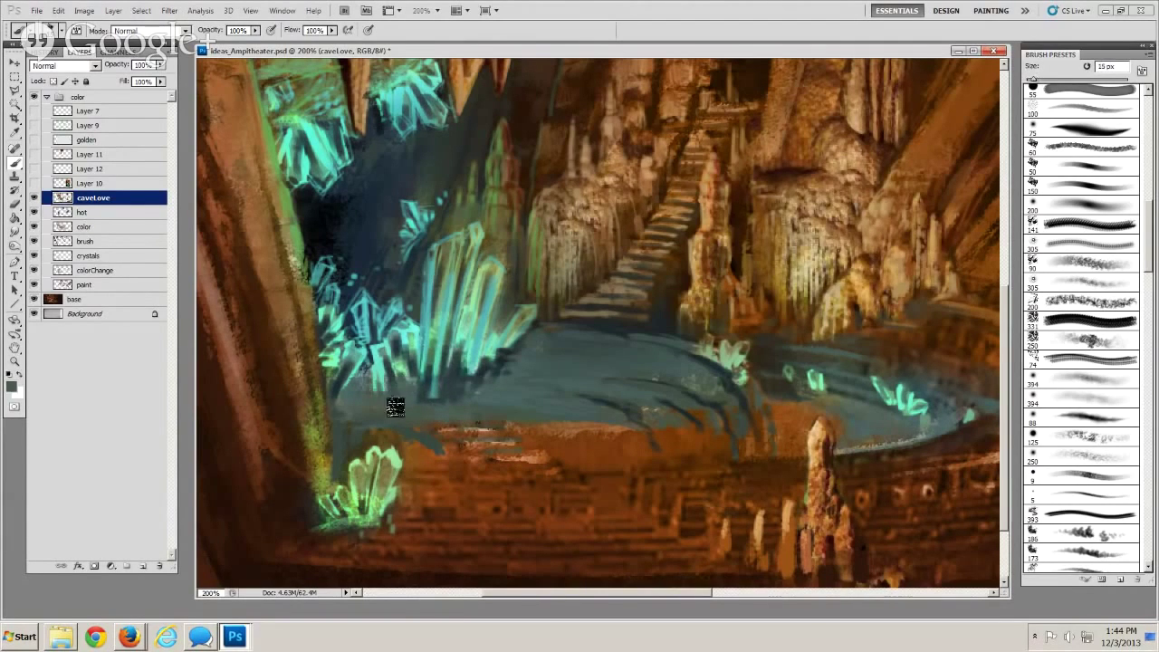
# Clean up the small shadows where the large crystals meet the pool, reducing the brush to 3 px
pyautogui.press('[')
pyautogui.press('[')
pyautogui.press('[')
pyautogui.press('[')
pyautogui.press('[')
pyautogui.press('[')
pyautogui.press(']')
pyautogui.press('[')
pyautogui.press('[')
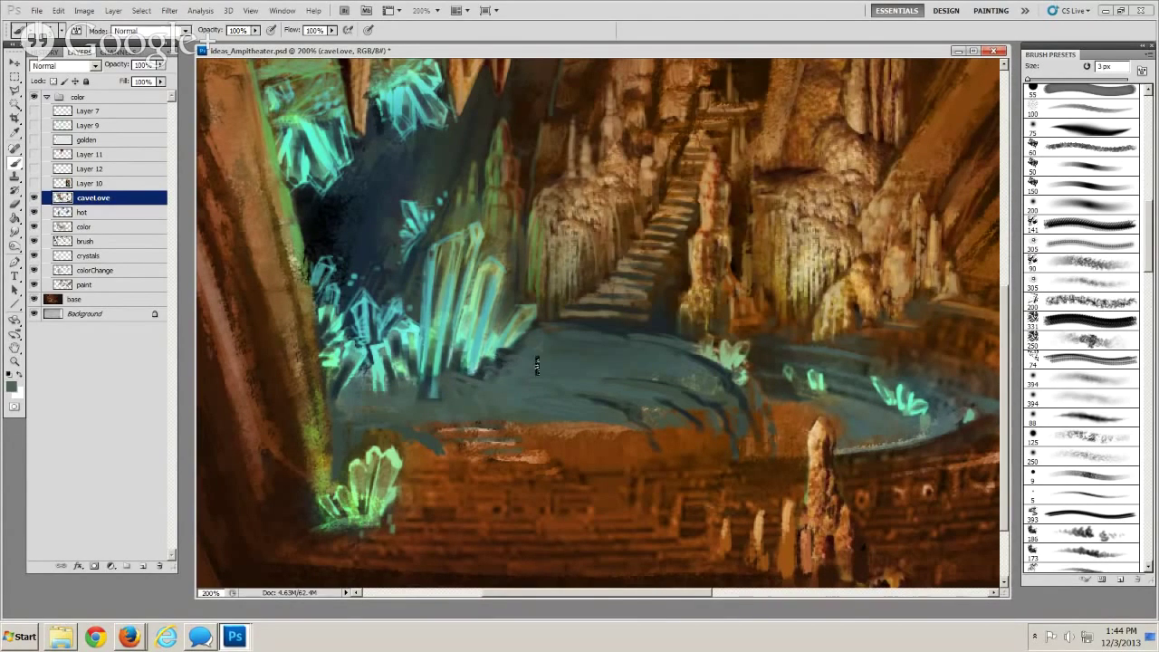
# Repaint the lower tip of the large front crystal with sampled crystal color and fine dark touches at about 3 px
pyautogui.press(']')
pyautogui.keyDown('alt'); pyautogui.click(433, 384); pyautogui.keyUp('alt')
pyautogui.press('[')
pyautogui.moveTo(433, 393); pyautogui.dragTo(441, 367)
pyautogui.press(']')
pyautogui.press(']')
pyautogui.press('[')
pyautogui.press(']')
pyautogui.keyDown('alt'); pyautogui.click(440, 378); pyautogui.keyUp('alt')
pyautogui.press('[')
pyautogui.press('[')
pyautogui.keyDown('alt'); pyautogui.click(665, 411); pyautogui.keyUp('alt')
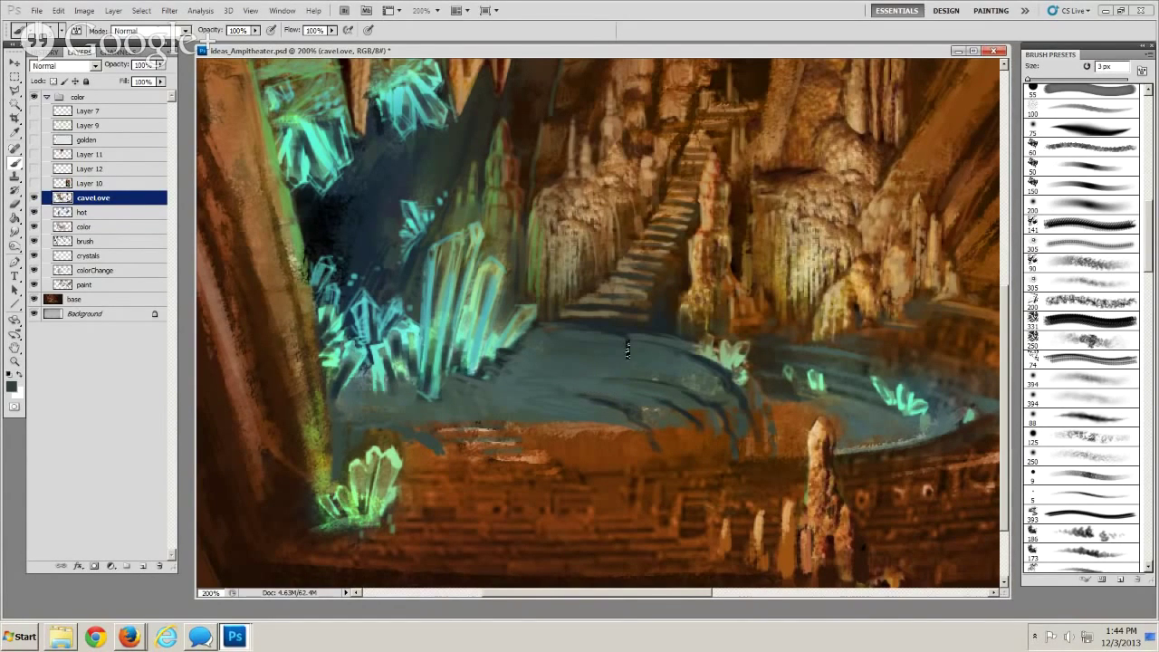
# Darken the base between the small and large crystals with sampled dark blue at about 9 px
pyautogui.keyDown('alt'); pyautogui.click(500, 392); pyautogui.keyUp('alt')
pyautogui.press(']')
pyautogui.press(']')
pyautogui.press(']')
pyautogui.press(']')
pyautogui.press(']')
pyautogui.press(']')
pyautogui.press(']')
pyautogui.press(']')
pyautogui.press('[')
pyautogui.press('[')
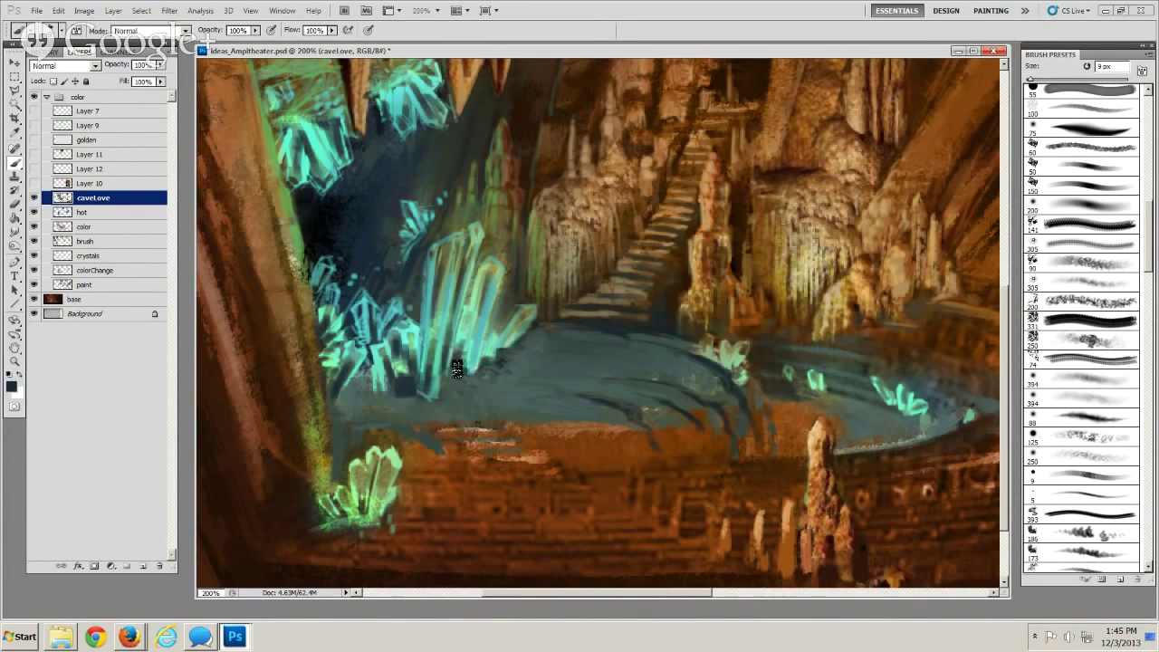
# Shade the gaps in the small crystal cluster with dark blue, varying the brush between about 6 and 9 px
pyautogui.press(']')
pyautogui.press('[')
pyautogui.press('[')
pyautogui.press(']')
pyautogui.press(']')
pyautogui.press('[')
pyautogui.press('[')
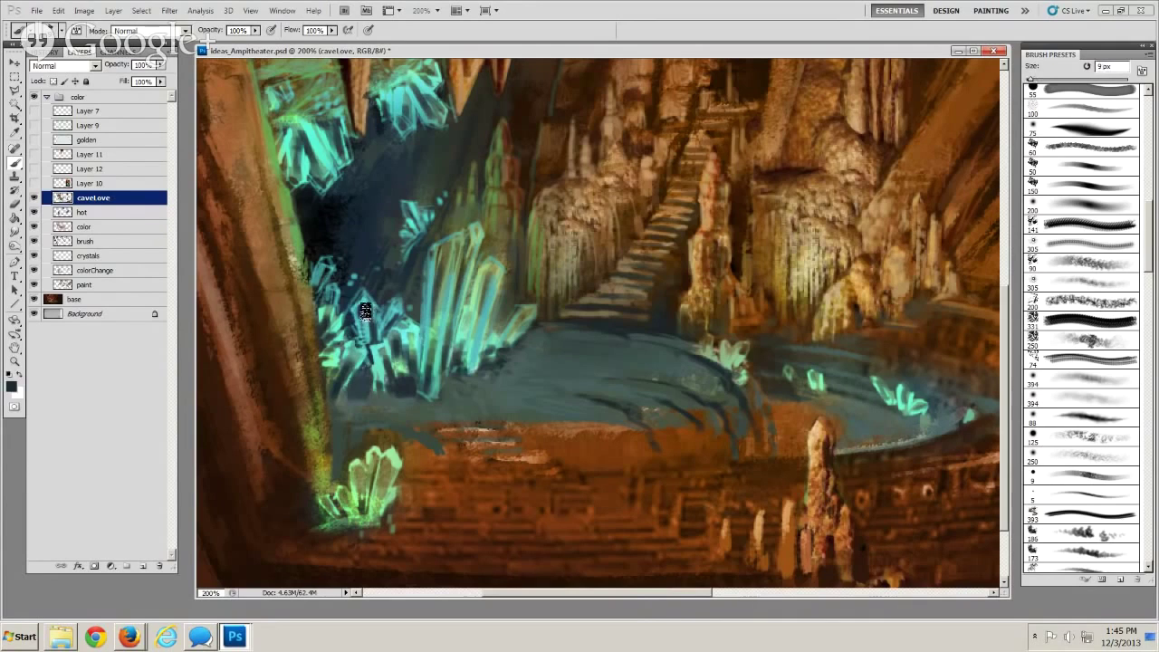
pyautogui.press('[')
pyautogui.press('[')
pyautogui.press('[')
pyautogui.press(']')
pyautogui.press(']')
# Draw fine mint-green edges on the small crystal cluster with sampled crystal color, at 4 px or smaller
pyautogui.moveTo(477, 412); pyautogui.dragTo(625, 456)
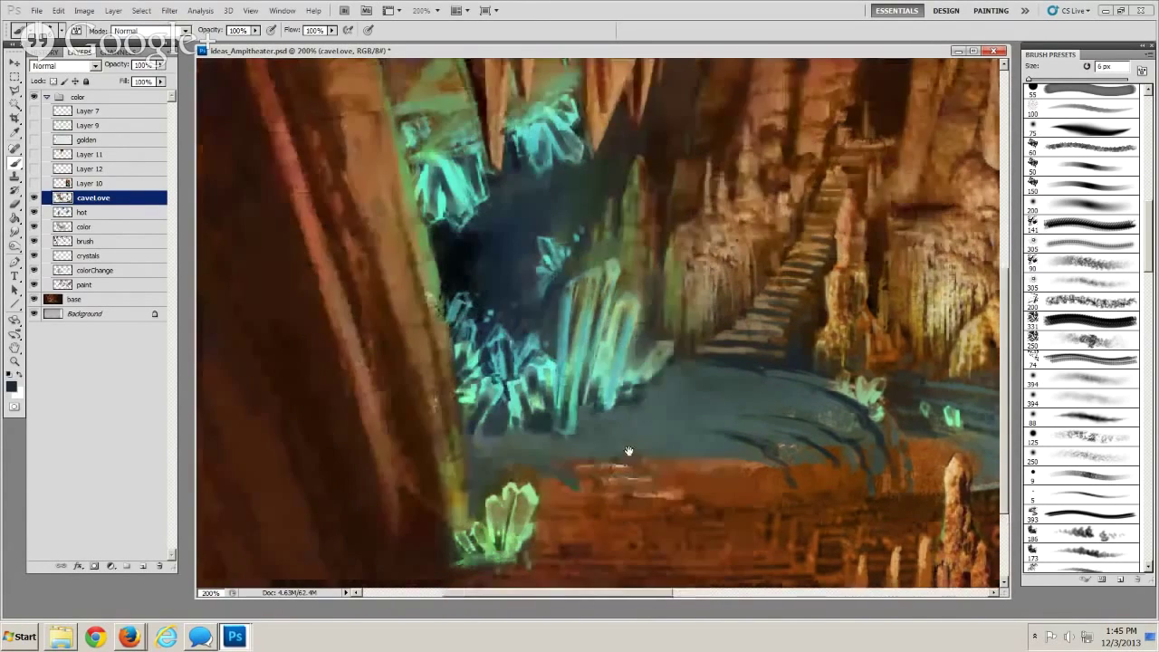
pyautogui.keyDown('alt'); pyautogui.click(583, 331); pyautogui.keyUp('alt')
pyautogui.press('[')
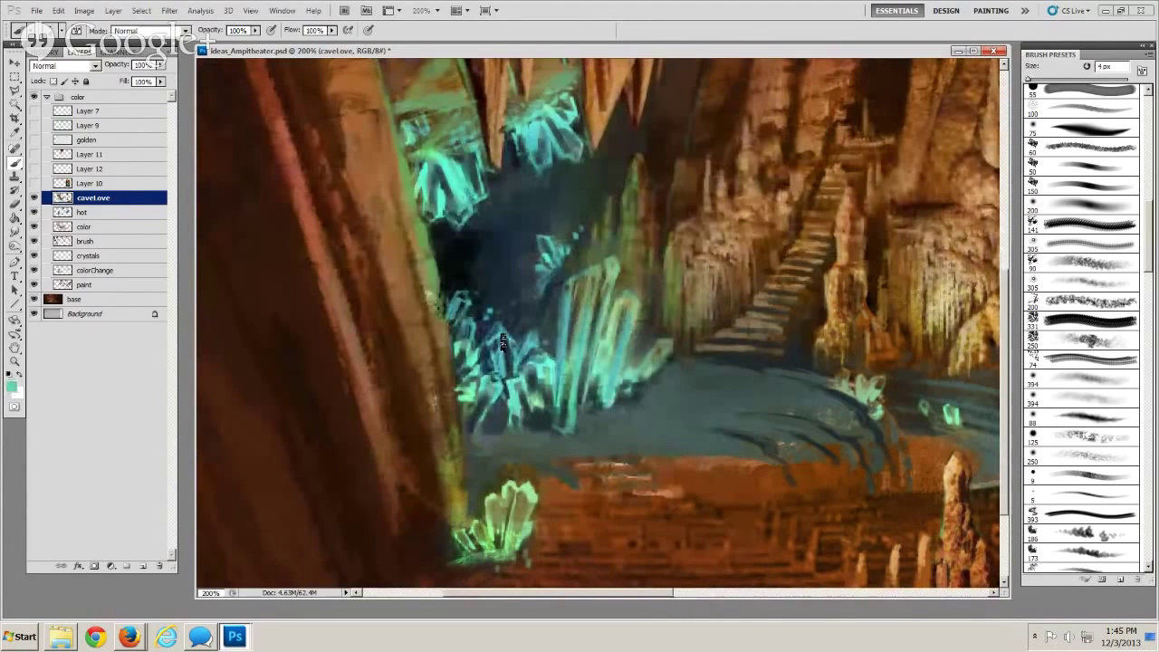
pyautogui.press('[')
pyautogui.press('[')
pyautogui.press('[')
pyautogui.press(']')
pyautogui.press('[')
pyautogui.moveTo(501, 341); pyautogui.dragTo(510, 375)
# Define the facets of the small crystals by alternating sampled dark and light tones, with brush sizes up to 5 px
pyautogui.press(']')
pyautogui.press(']')
pyautogui.keyDown('alt'); pyautogui.click(516, 332); pyautogui.keyUp('alt')
pyautogui.press(']')
pyautogui.moveTo(515, 371); pyautogui.dragTo(514, 344)
pyautogui.keyDown('alt'); pyautogui.click(523, 351); pyautogui.keyUp('alt')
pyautogui.press('[')
pyautogui.press('[')
pyautogui.moveTo(510, 359); pyautogui.dragTo(515, 367)
pyautogui.press('[')
pyautogui.press(']')
pyautogui.keyDown('alt'); pyautogui.click(502, 331); pyautogui.keyUp('alt')
pyautogui.press(']')
pyautogui.press(']')
pyautogui.press(']')
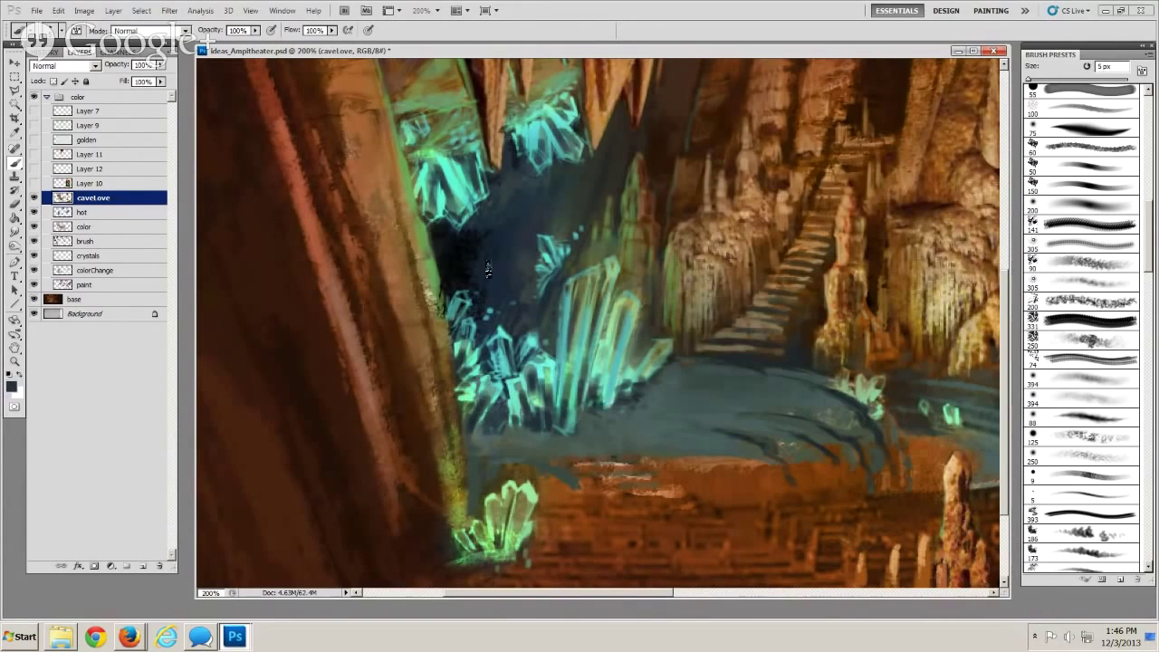
# Touch up the small crystals beside the rock pillar with sampled dark and light teal at 5 px
pyautogui.keyDown('alt'); pyautogui.click(469, 299); pyautogui.keyUp('alt')
pyautogui.keyDown('alt'); pyautogui.click(504, 367); pyautogui.keyUp('alt')
pyautogui.press('[')
pyautogui.press(']')
pyautogui.moveTo(469, 396)
pyautogui.mouseDown()
pyautogui.moveTo(444, 362)
pyautogui.moveTo(350, 369)
pyautogui.mouseUp()
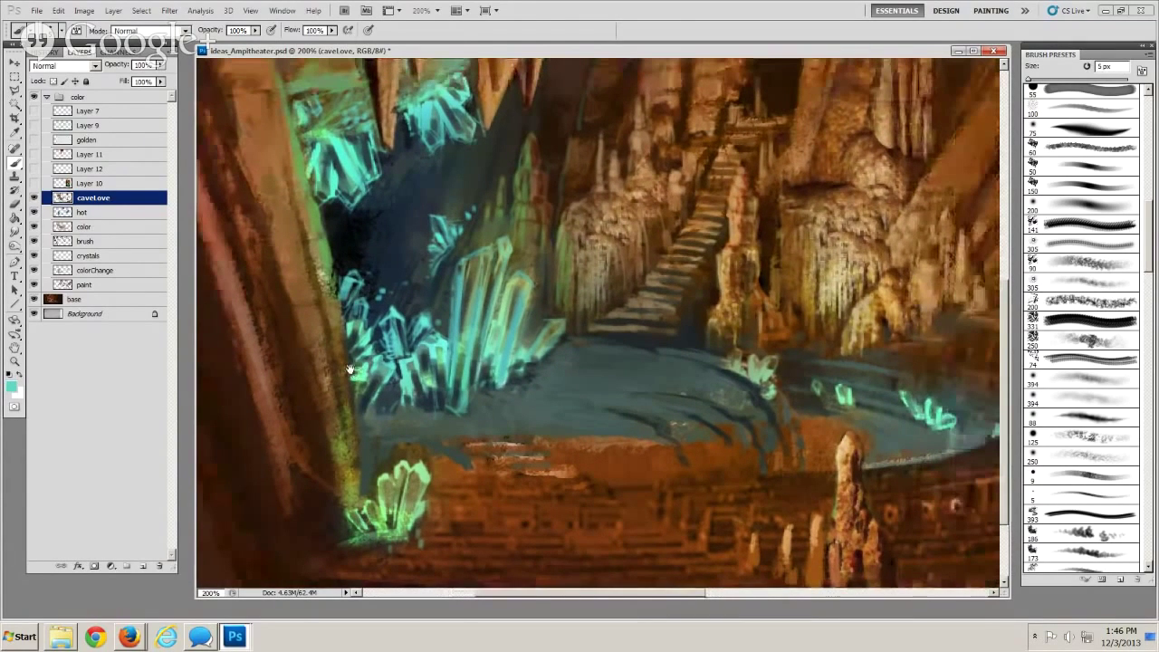
pyautogui.moveTo(753, 379)
pyautogui.mouseDown()
pyautogui.moveTo(648, 371)
pyautogui.moveTo(666, 357)
pyautogui.mouseUp()
# Paint dark shading around the pale crystals at the pool's far edge with sampled dark blue, using an enlarged brush
pyautogui.keyDown('alt'); pyautogui.click(644, 351); pyautogui.keyUp('alt')
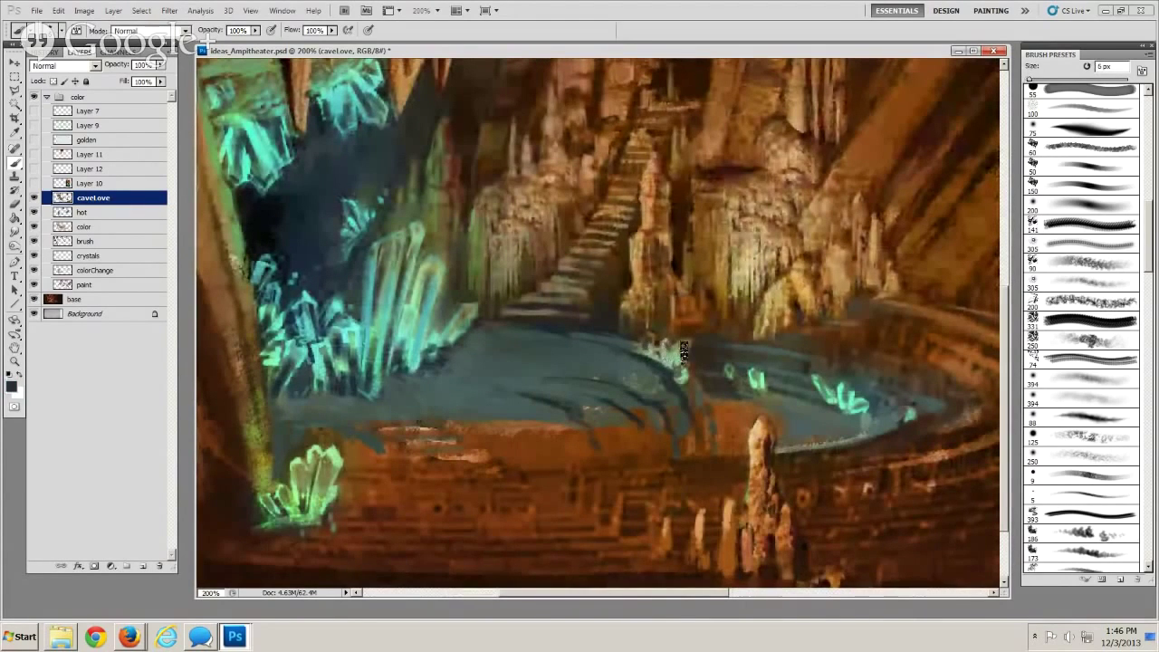
pyautogui.press(']')
pyautogui.press(']')
pyautogui.press(']')
pyautogui.press(']')
pyautogui.press(']')
pyautogui.moveTo(679, 355)
pyautogui.mouseDown()
pyautogui.moveTo(682, 377)
pyautogui.moveTo(657, 354)
pyautogui.mouseUp()
pyautogui.press('[')
pyautogui.moveTo(468, 388); pyautogui.dragTo(507, 339)
# Hide the layers from caveLove down to paint to compare with the base painting, and show them again
pyautogui.moveTo(35, 197); pyautogui.dragTo(33, 281)
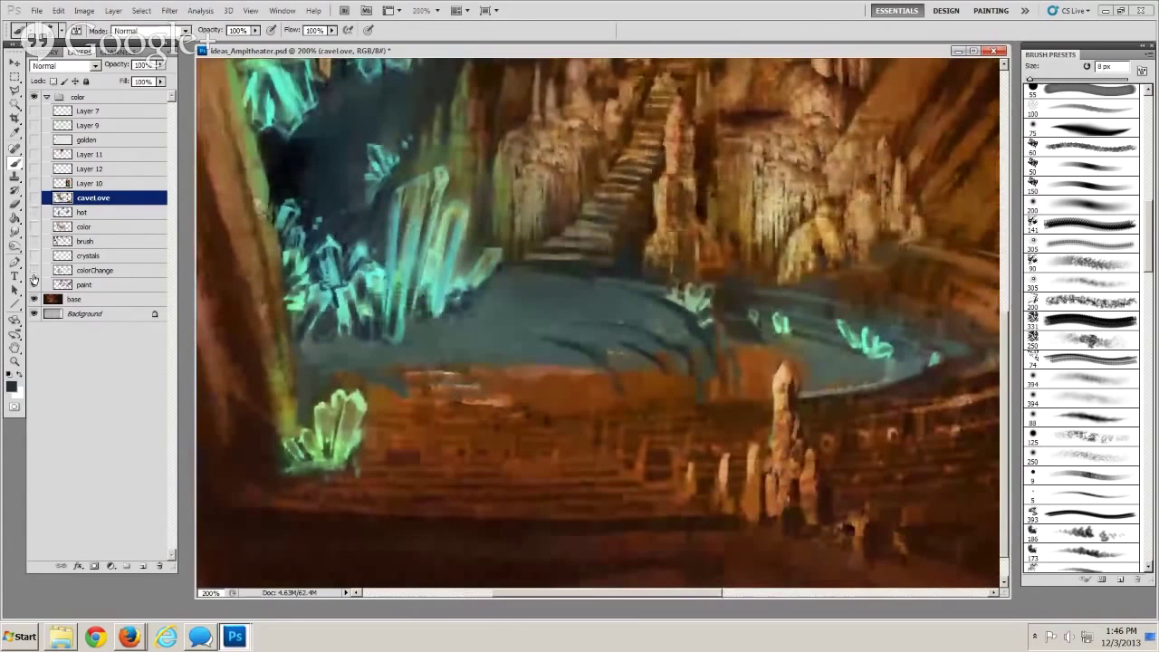
pyautogui.click(34, 278)
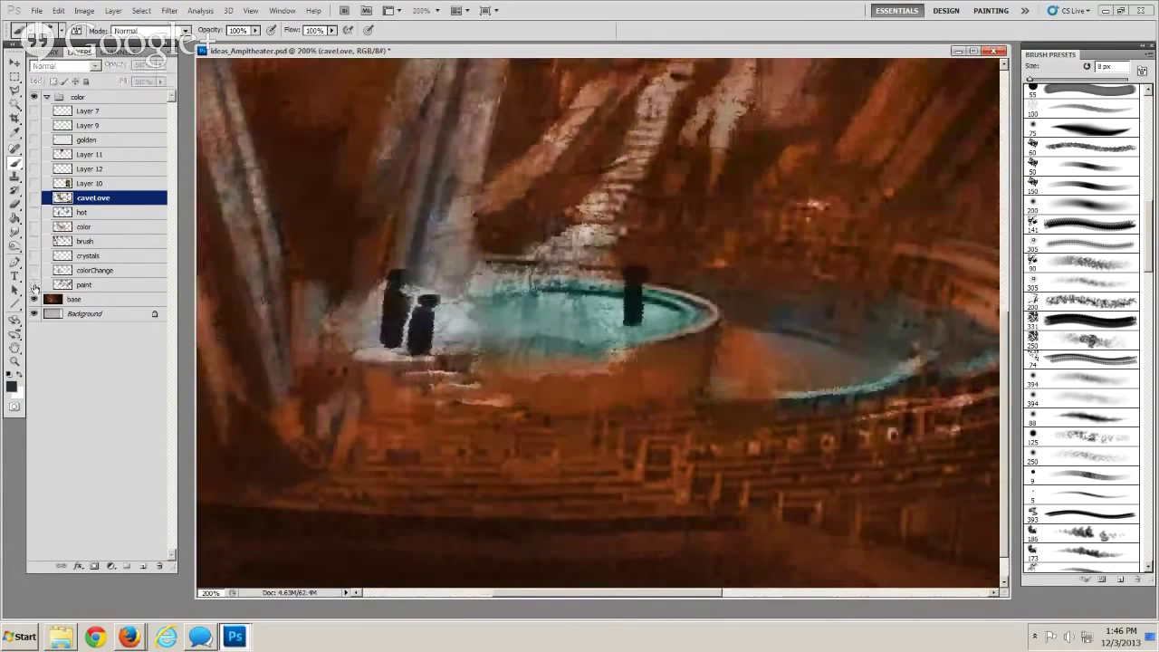
pyautogui.moveTo(34, 286); pyautogui.dragTo(35, 211)
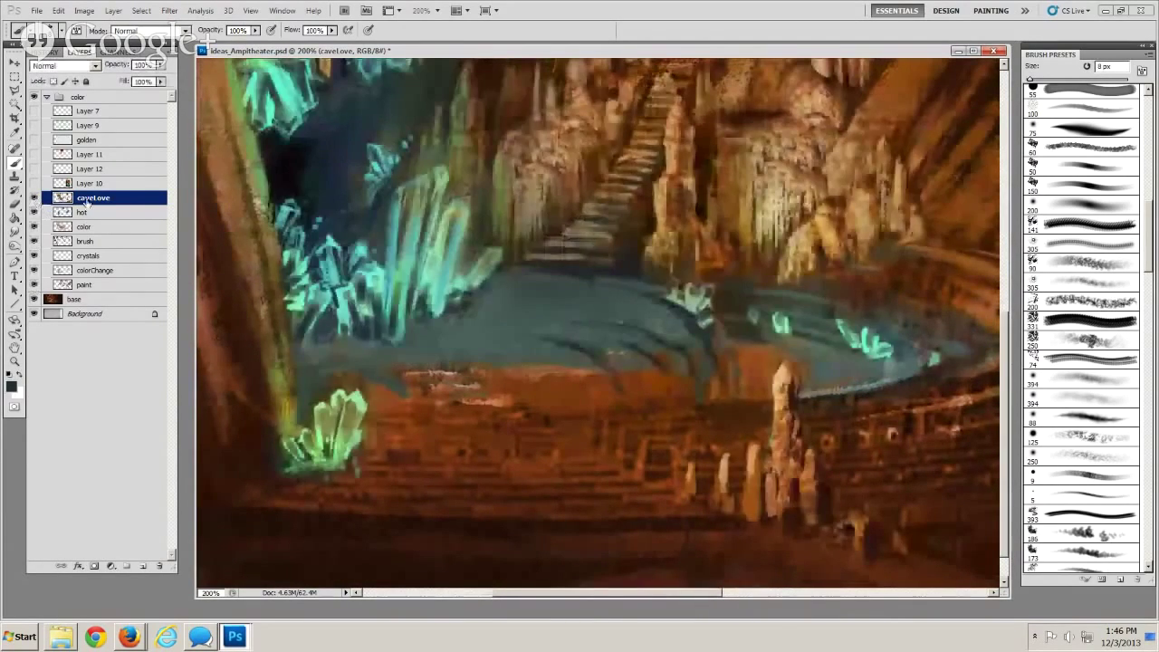
# Cover the pale line along the pool's near edge with gray-teal and orange-brown at about 15 px
pyautogui.press(']')
pyautogui.press(']')
pyautogui.press(']')
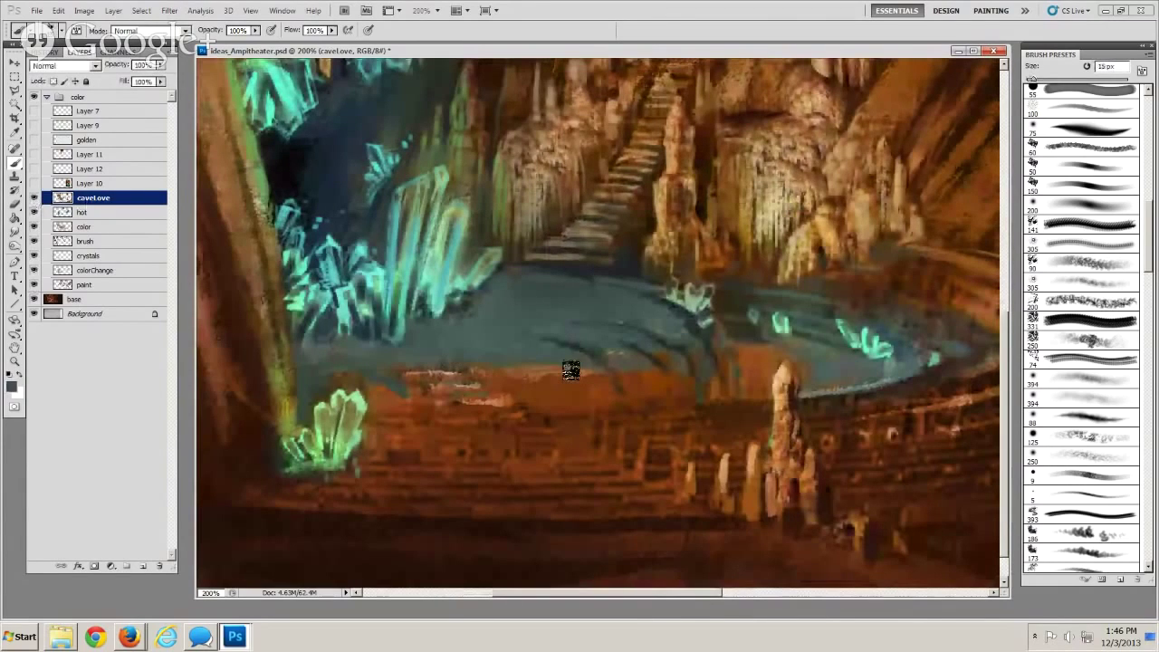
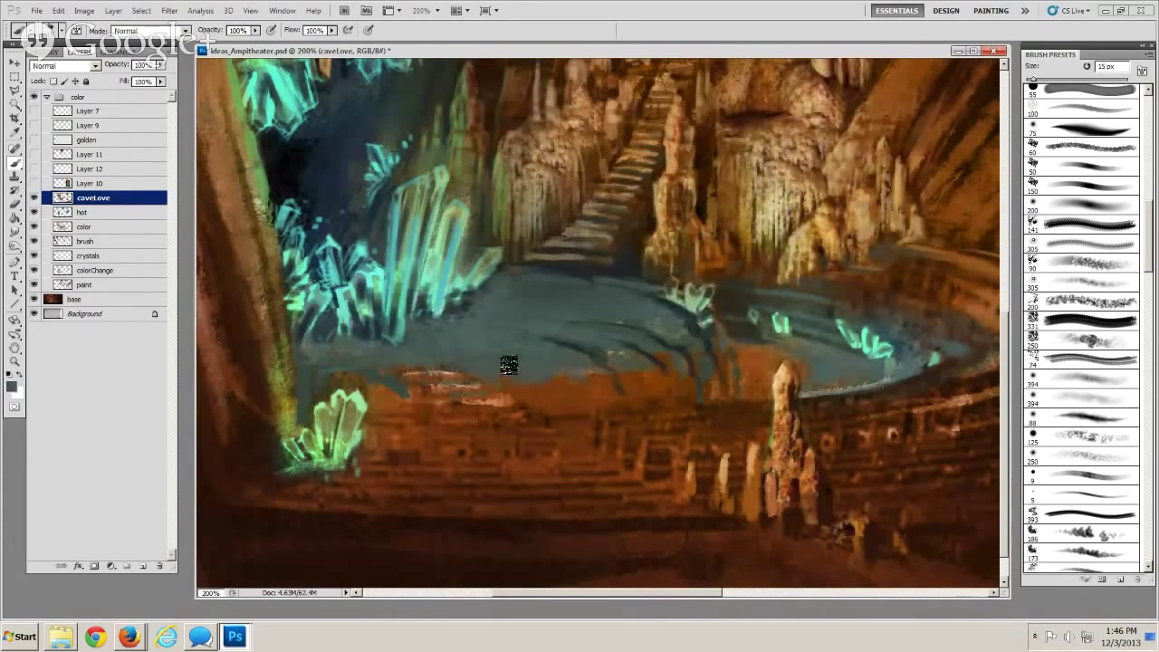
pyautogui.press(']')
pyautogui.press(']')
pyautogui.press('[')
pyautogui.press('[')
pyautogui.press('[')
pyautogui.press('[')
pyautogui.press('[')
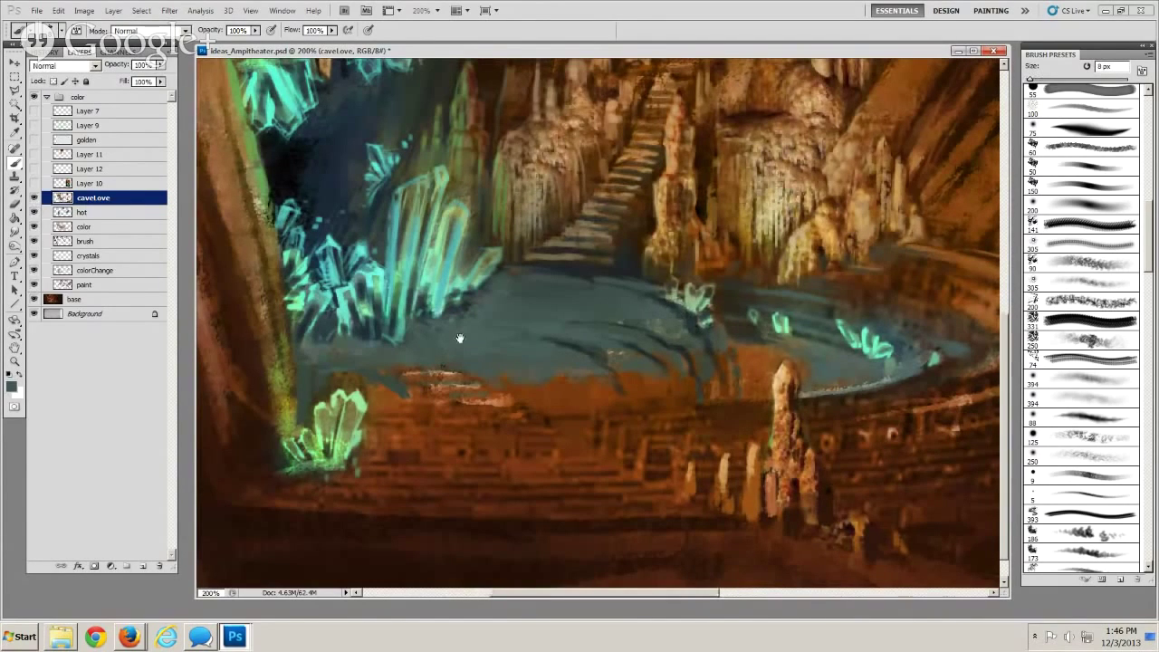
# Fill the pool's end beside the rock pillar with gray-teal at up to 25 px, checking it by toggling caveLove
pyautogui.moveTo(459, 338); pyautogui.dragTo(465, 306)
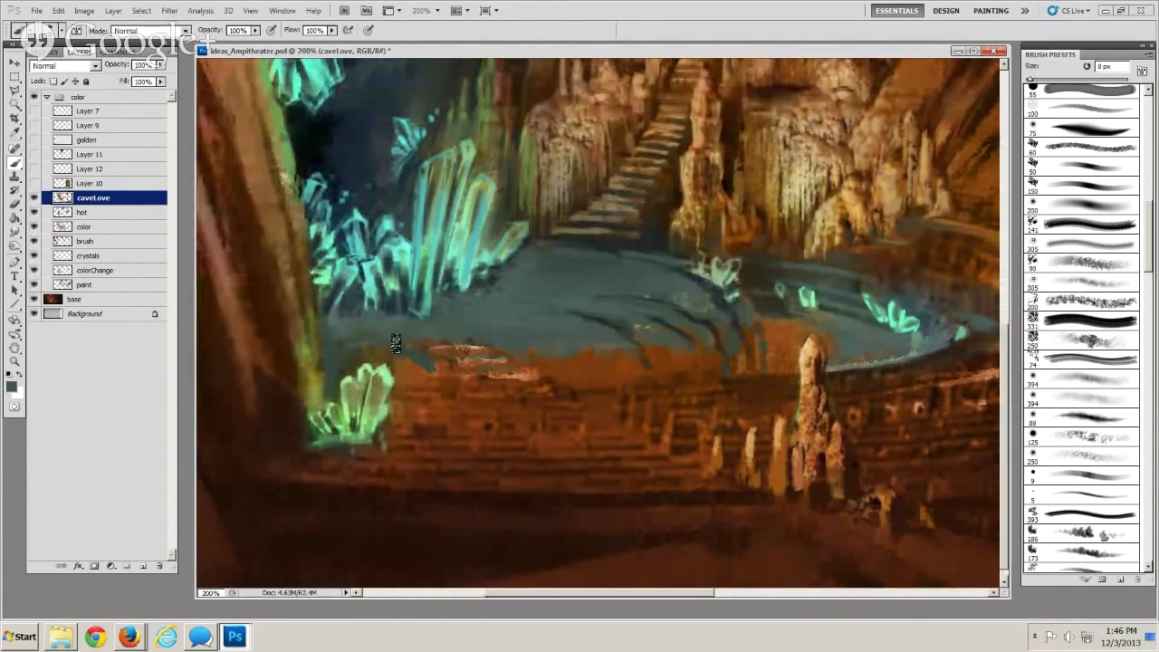
pyautogui.press(']')
pyautogui.press(']')
pyautogui.press(']')
pyautogui.press(']')
pyautogui.press(']')
pyautogui.press('space')
pyautogui.moveTo(416, 414); pyautogui.dragTo(454, 421)
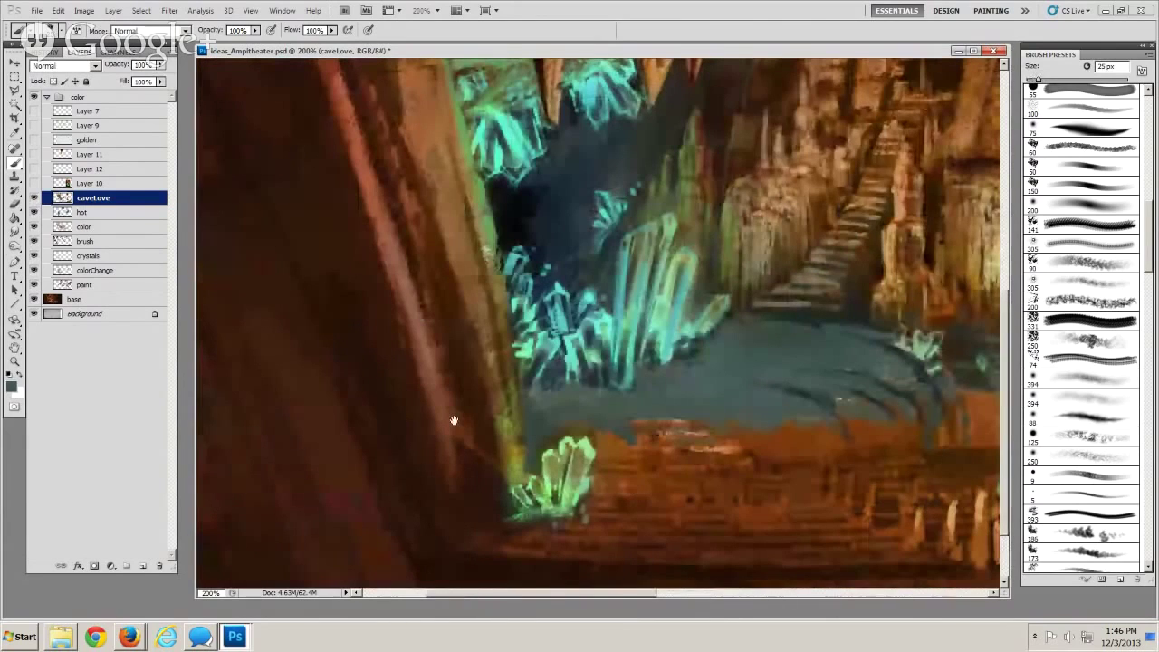
pyautogui.click(36, 198)
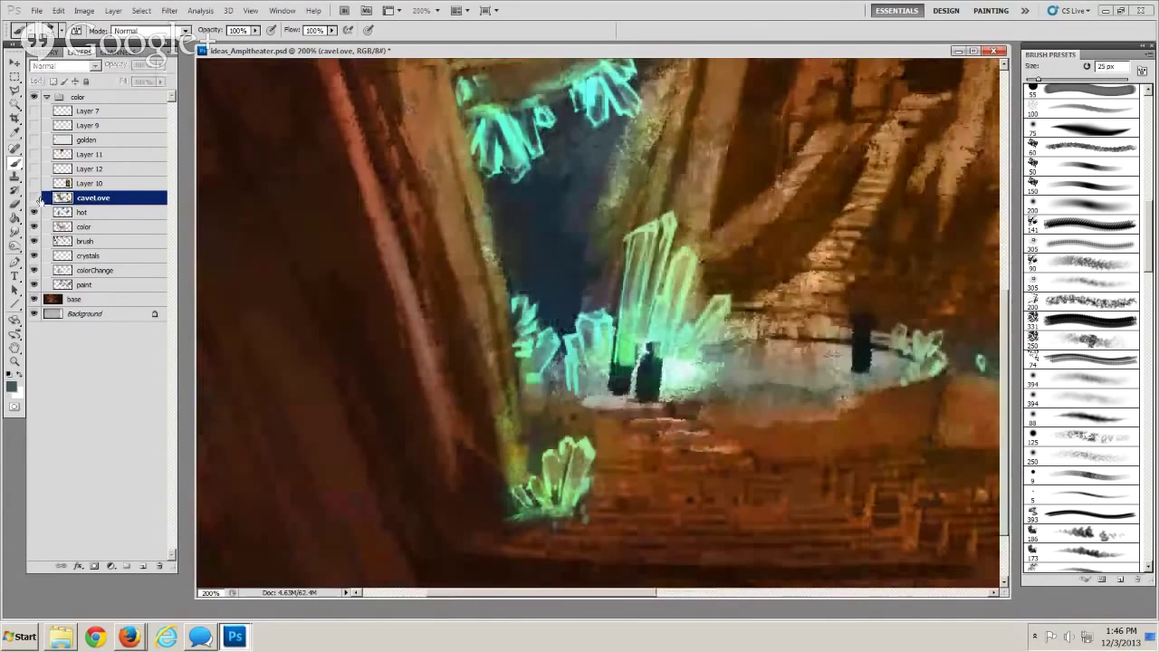
pyautogui.click(35, 198)
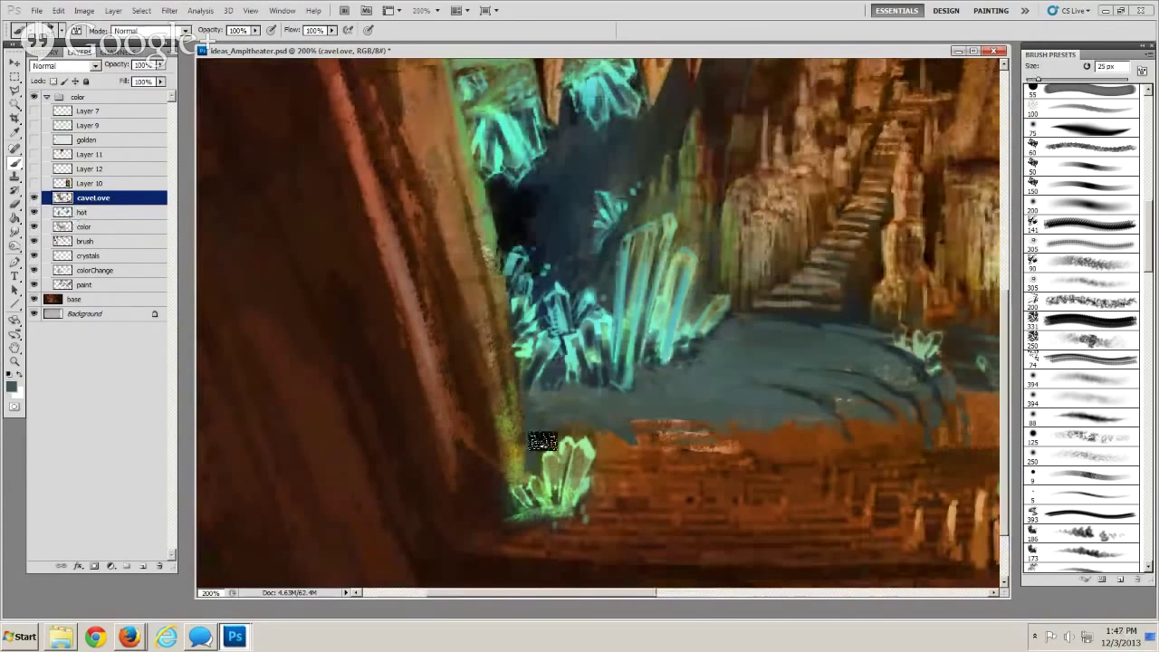
# Erase stray paint along the rock pillar's lower edge with an enlarged Eraser and return to the Brush
pyautogui.press('e')
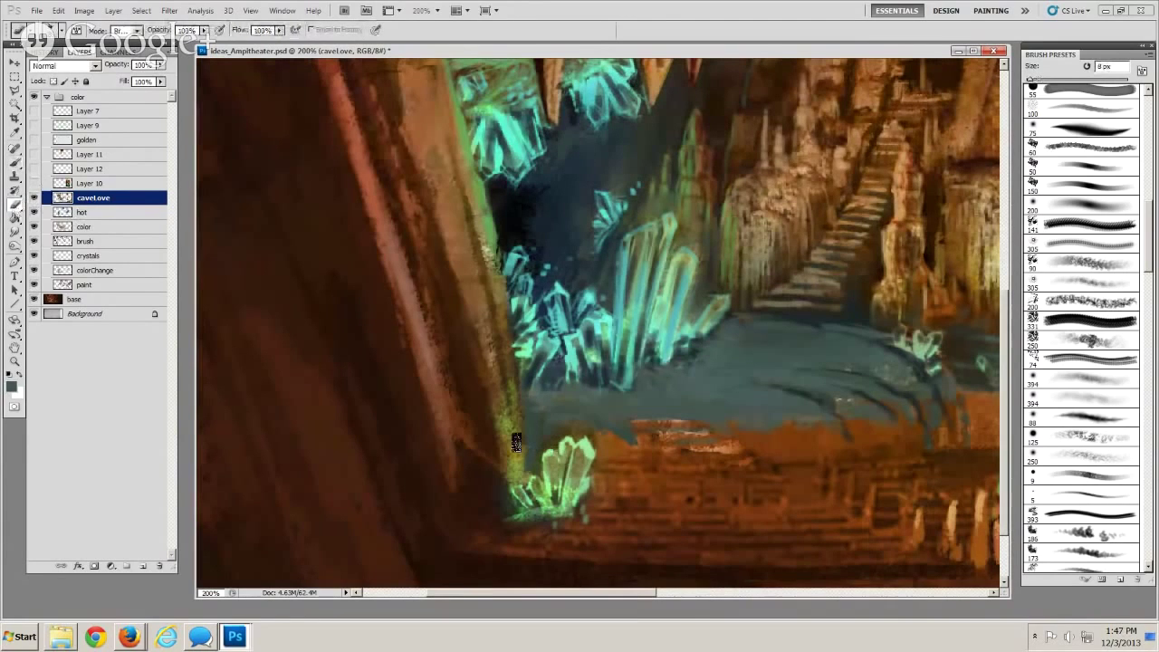
pyautogui.press(']')
pyautogui.press(']')
pyautogui.press(']')
pyautogui.press(']')
pyautogui.press(']')
pyautogui.click(14, 166)
pyautogui.moveTo(470, 380); pyautogui.dragTo(460, 335)
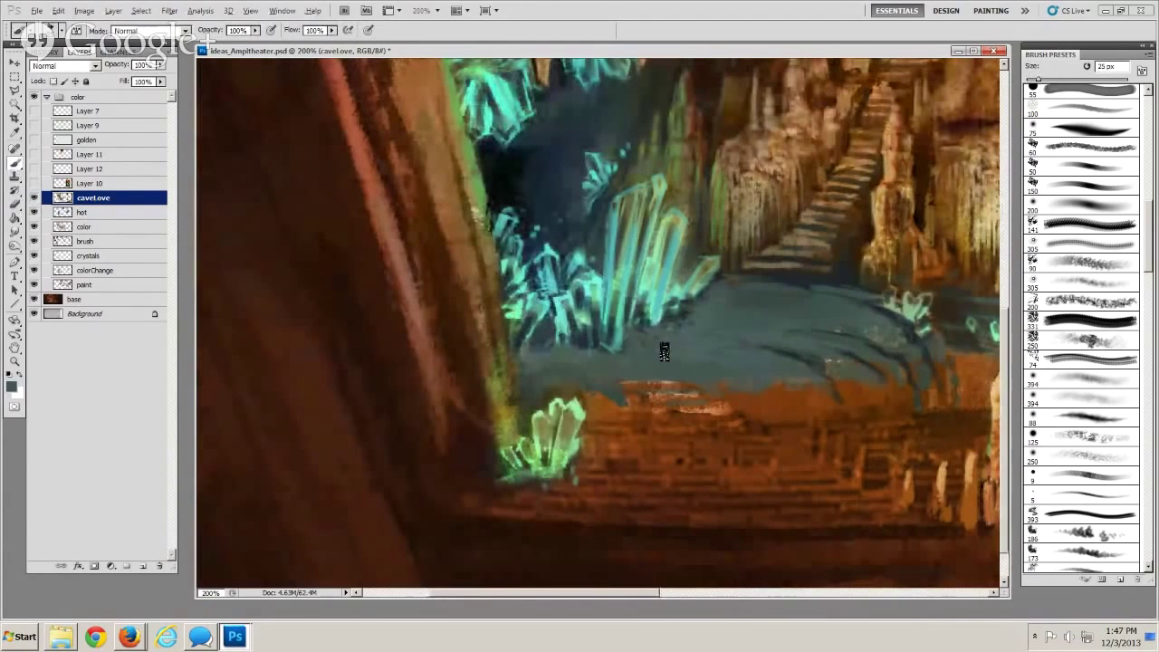
# Add fine strokes to the lower points of the small crystals with sampled mint green at about 2 px
pyautogui.press('[')
pyautogui.press('[')
pyautogui.press('[')
pyautogui.press('[')
pyautogui.press('[')
pyautogui.press('[')
pyautogui.press('[')
pyautogui.press('[')
pyautogui.press('[')
pyautogui.press(']')
pyautogui.press('[')
pyautogui.press('[')
pyautogui.press('[')
pyautogui.moveTo(572, 342); pyautogui.dragTo(567, 315)
pyautogui.keyDown('alt'); pyautogui.click(565, 330); pyautogui.keyUp('alt')
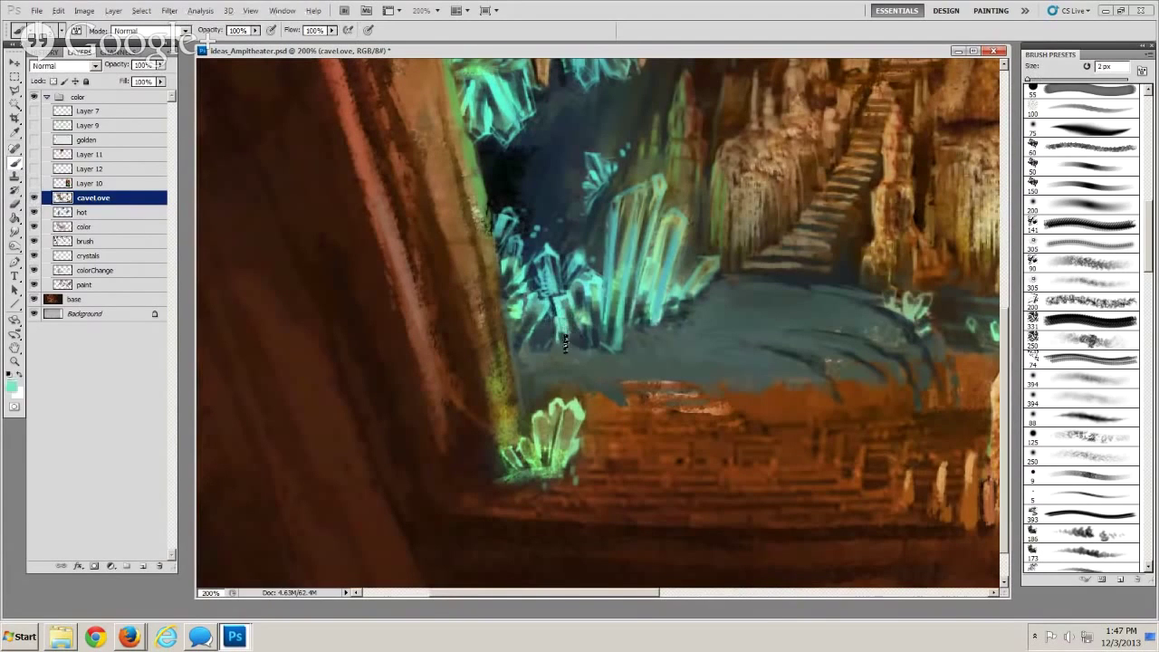
pyautogui.press(']')
pyautogui.press('[')
pyautogui.press('[')
# Highlight the large crystals' edges and the small shard beside them with sampled teal at 2 px
pyautogui.moveTo(634, 394); pyautogui.dragTo(650, 545)
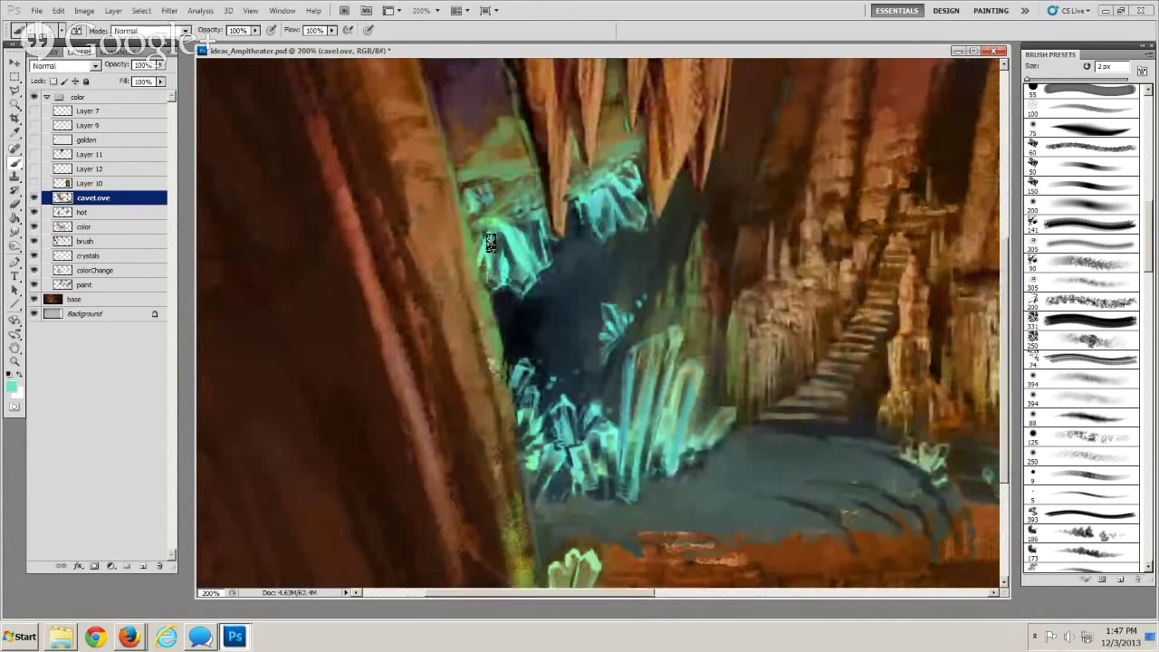
pyautogui.keyDown('alt'); pyautogui.click(596, 197); pyautogui.keyUp('alt')
pyautogui.keyDown('alt'); pyautogui.click(665, 458); pyautogui.keyUp('alt')
pyautogui.moveTo(665, 448); pyautogui.dragTo(689, 375)
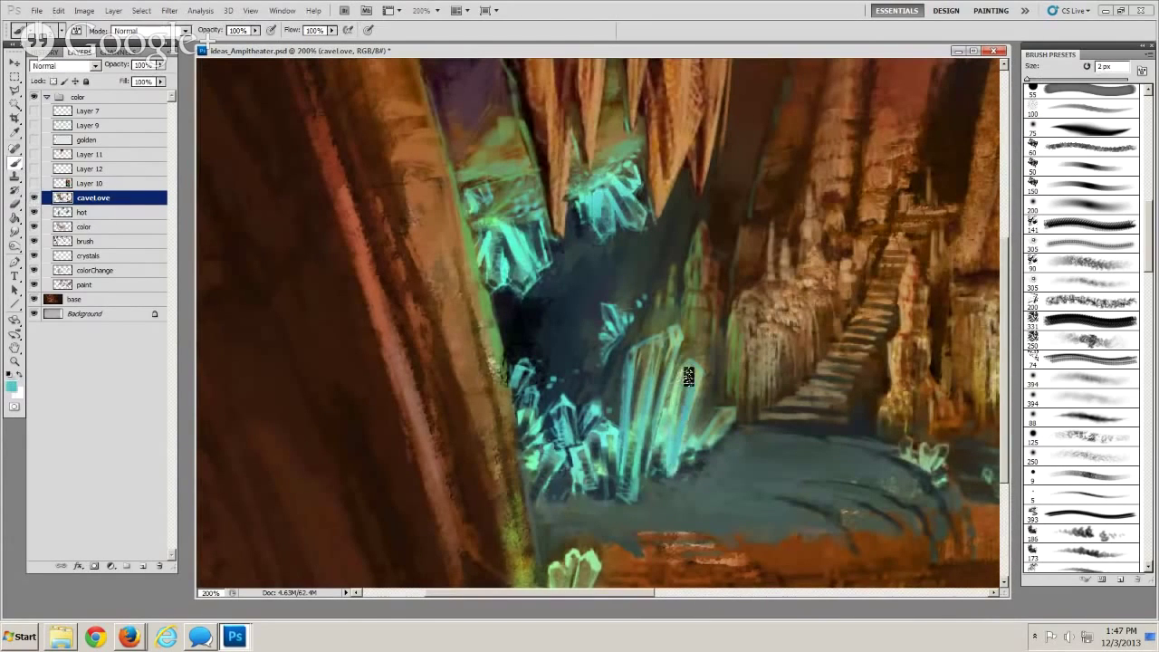
pyautogui.moveTo(707, 447); pyautogui.dragTo(713, 426)
# Extend the small crystals down toward the pool with teal strokes and enlarge the brush to 6 px
pyautogui.scroll(-5, 690, 437)
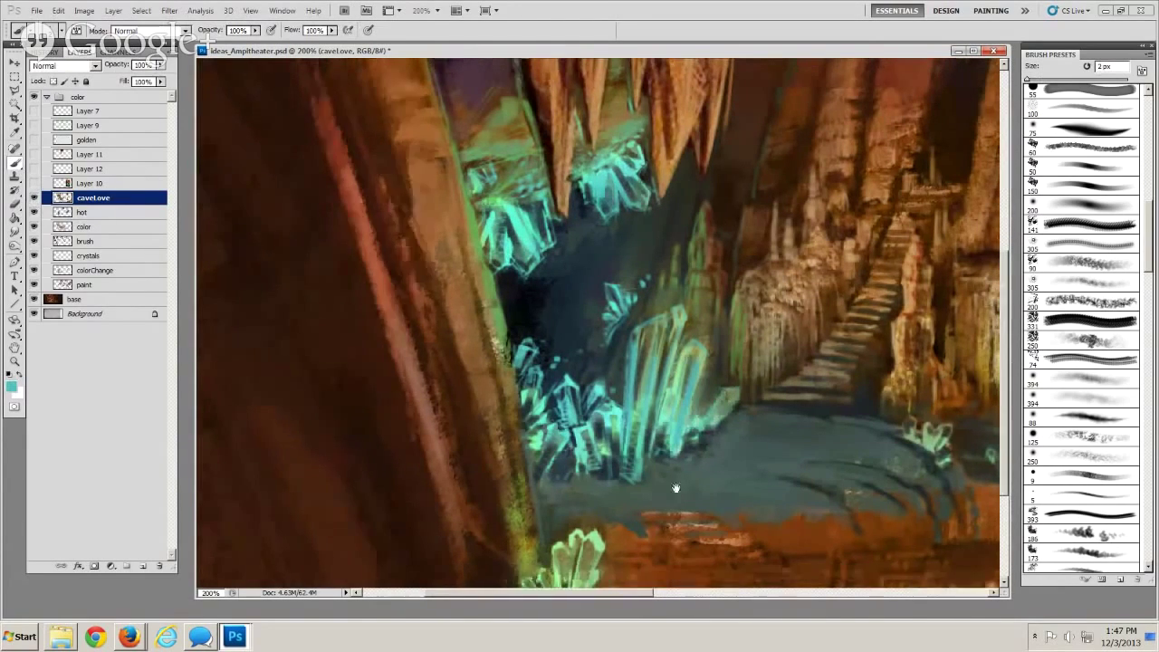
pyautogui.hscroll(-1, 567, 385)
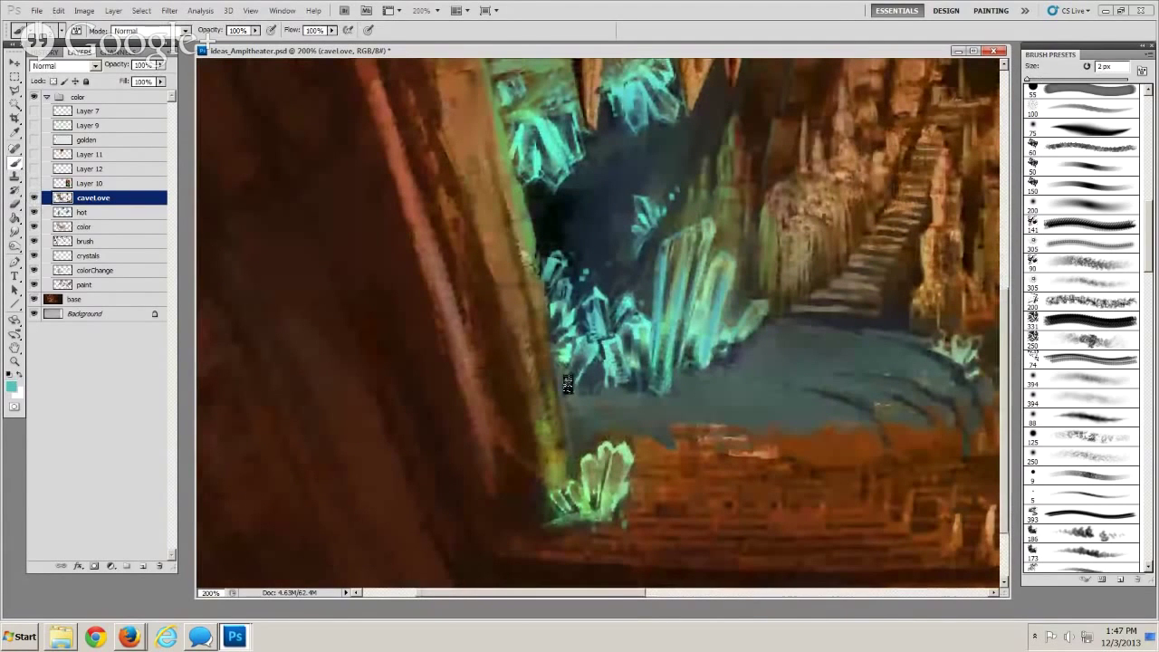
pyautogui.moveTo(598, 373); pyautogui.dragTo(589, 396)
pyautogui.press(']')
pyautogui.press(']')
pyautogui.press(']')
pyautogui.press(']')
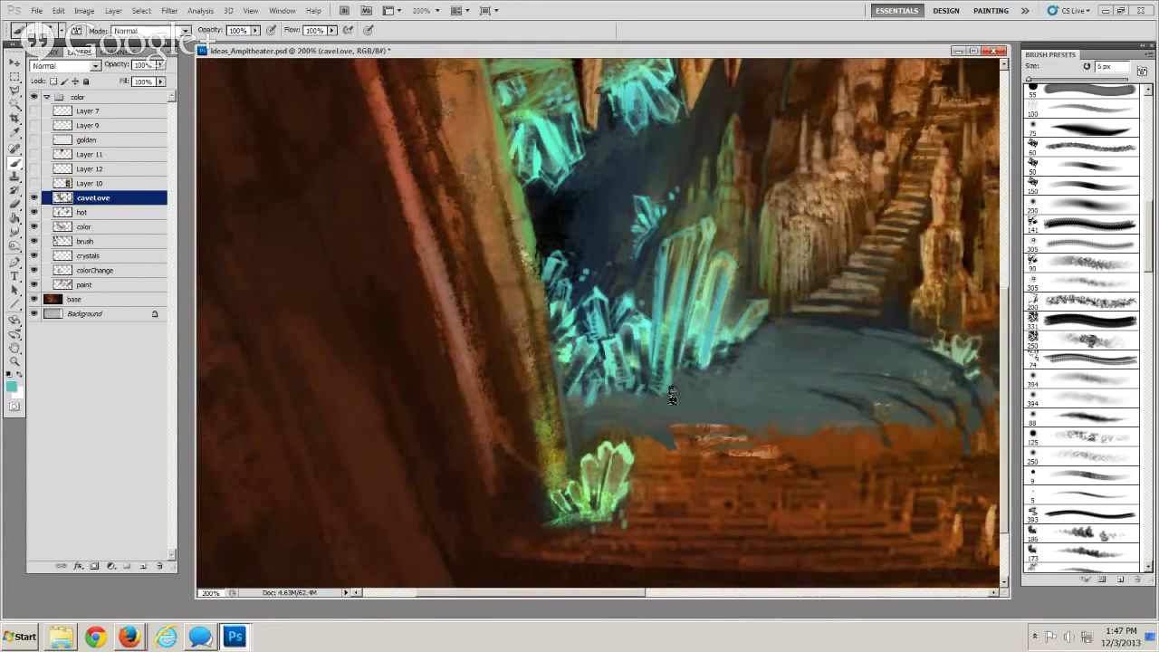
# Paint teal strokes at the base of the crystals down to the pool's edge, varying the brush up to about 9 px
pyautogui.press('[')
pyautogui.press(']')
pyautogui.press(']')
pyautogui.press('[')
pyautogui.press('[')
pyautogui.press(']')
pyautogui.press(']')
pyautogui.press(']')
pyautogui.press(']')
pyautogui.press(']')
pyautogui.press(']')
pyautogui.press(']')
pyautogui.press('[')
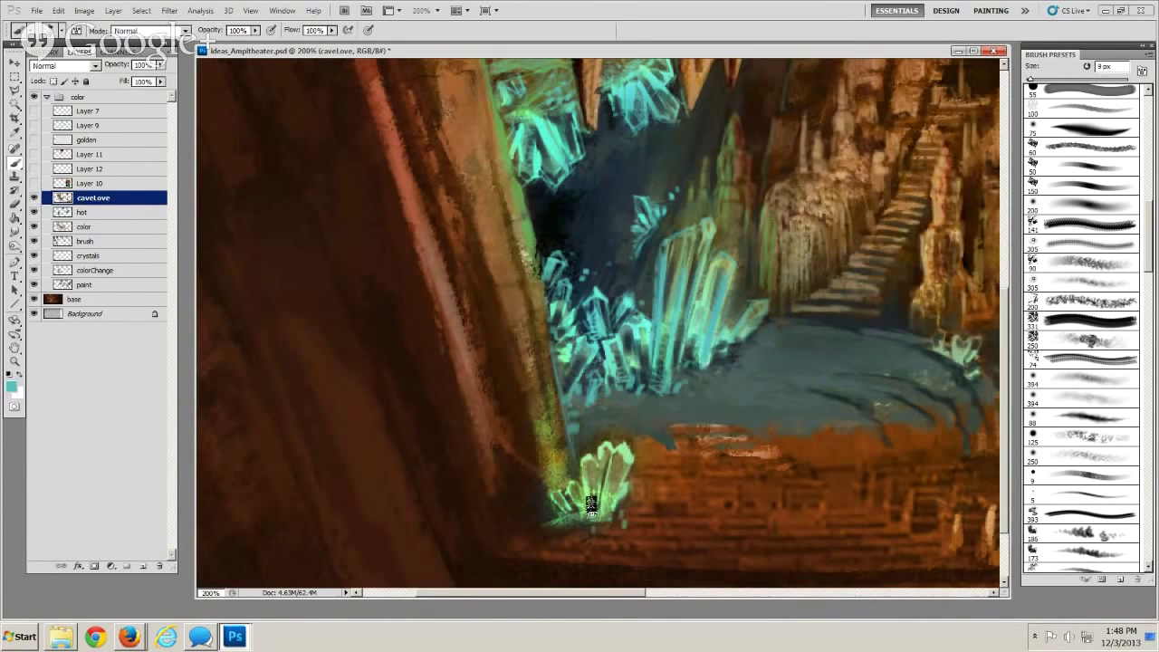
# Shade around the base of the green crystals at the pillar's foot with sampled dark brown at about 7 px
pyautogui.keyDown('alt'); pyautogui.click(649, 514); pyautogui.keyUp('alt')
pyautogui.press('[')
pyautogui.press('[')
pyautogui.press('[')
pyautogui.press('[')
pyautogui.press(']')
pyautogui.keyDown('alt'); pyautogui.click(595, 503); pyautogui.keyUp('alt')
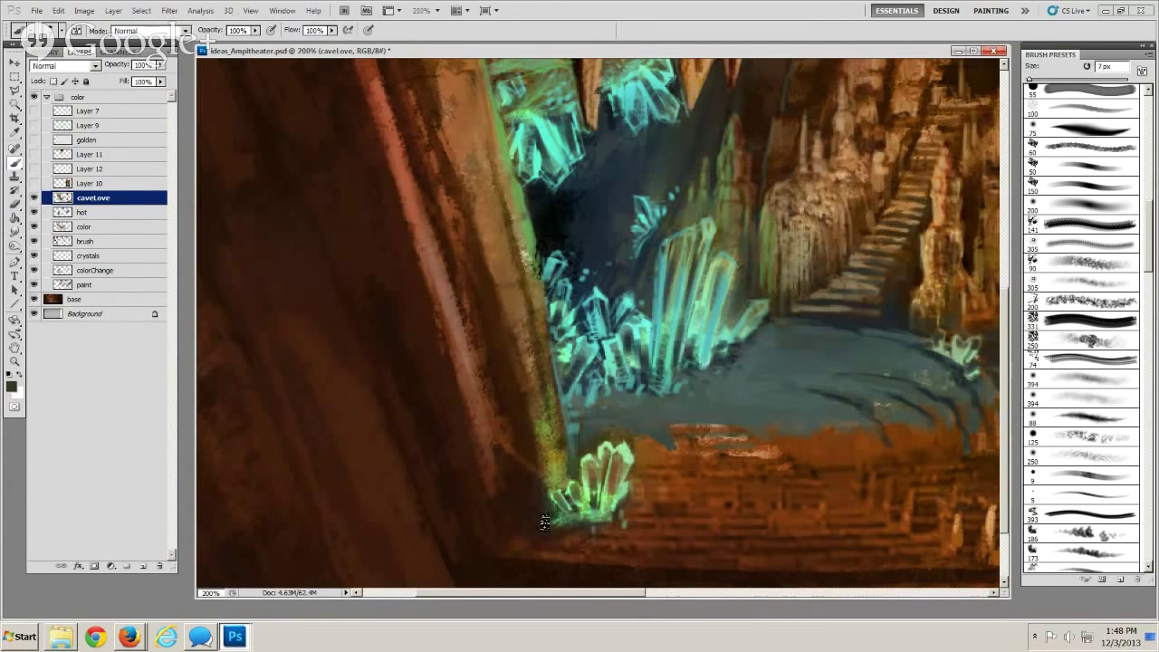
pyautogui.press(']')
pyautogui.press(']')
pyautogui.press('[')
# Darken the pool's lower shoreline beside the green crystals with a sampled dark tone at 20 px and 10 px
pyautogui.keyDown('alt'); pyautogui.click(630, 451); pyautogui.keyUp('alt')
pyautogui.press(']')
pyautogui.press(']')
pyautogui.press(']')
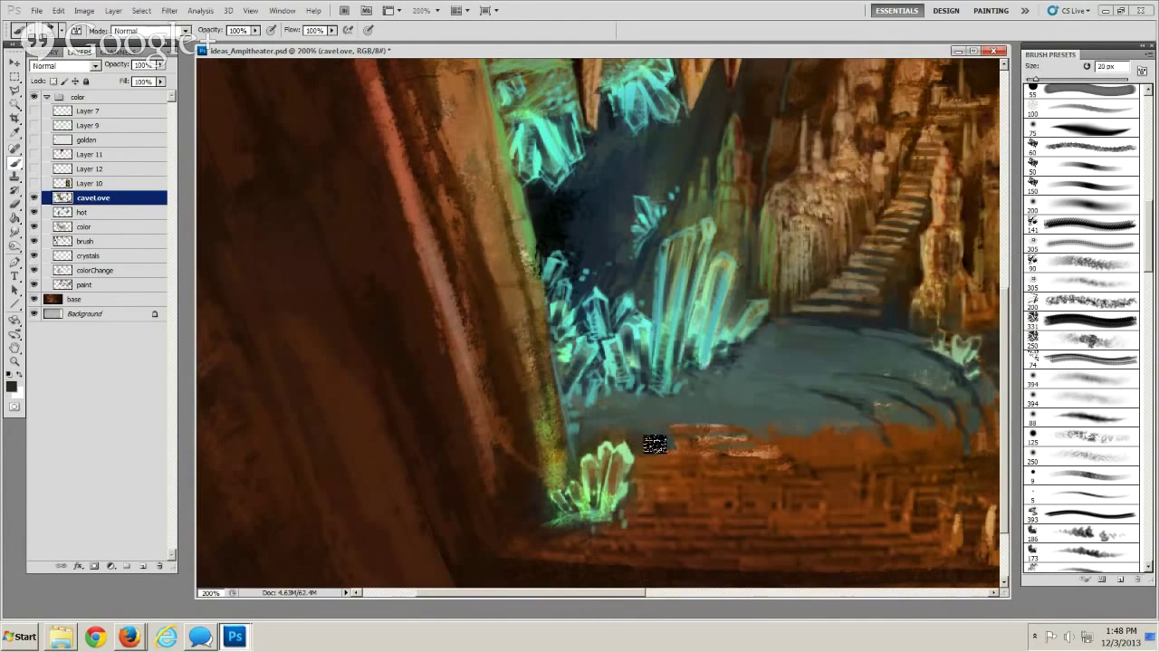
pyautogui.press('[')
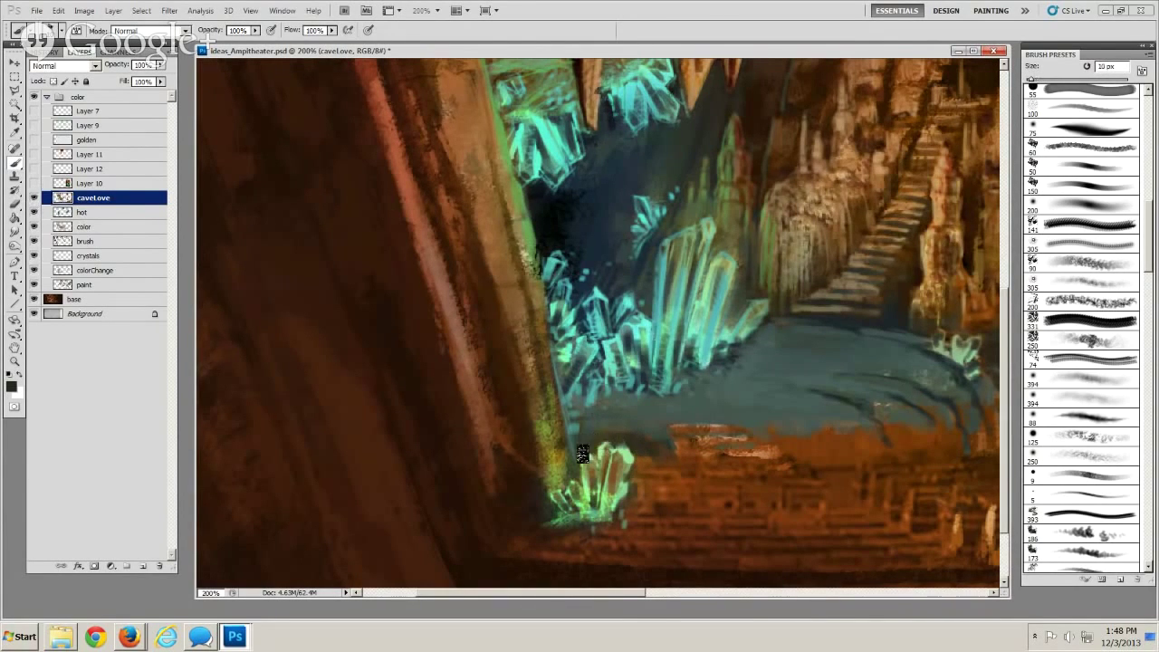
# Refine the pool's edge between the pillar and the teal crystals with sampled grey at 5 px
pyautogui.keyDown('alt'); pyautogui.click(642, 418); pyautogui.keyUp('alt')
pyautogui.press('[')
pyautogui.press('[')
pyautogui.press('[')
pyautogui.press('[')
pyautogui.press('[')
pyautogui.moveTo(693, 466); pyautogui.dragTo(507, 416)
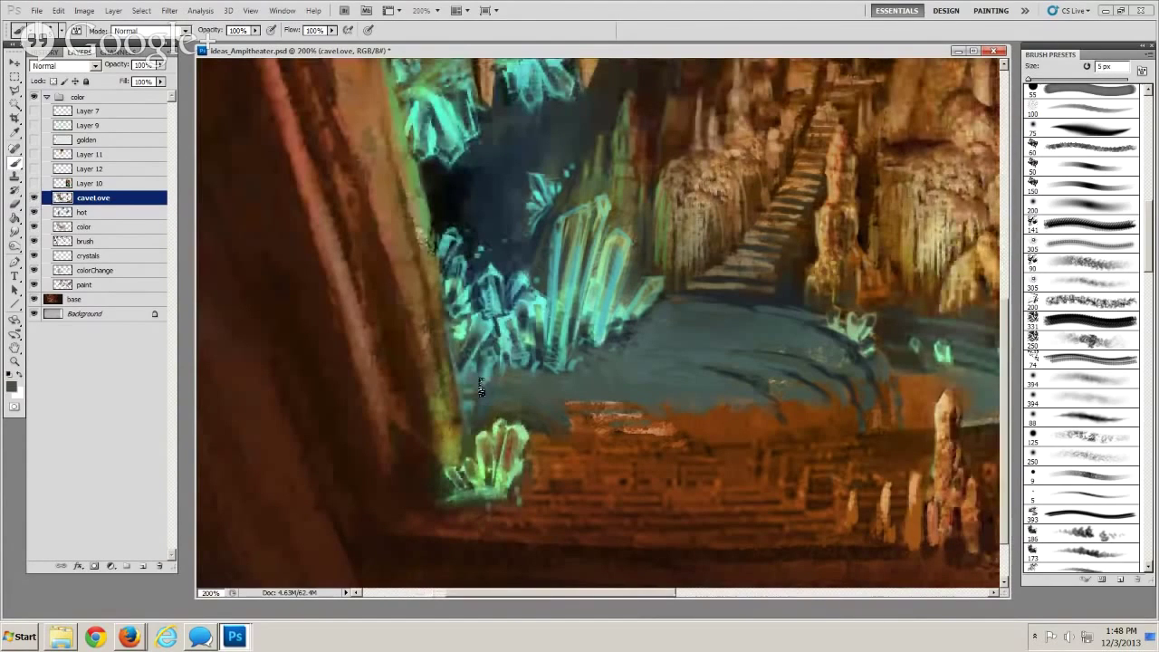
# Blend the pool surface in front of the crystals with sampled blue-grey, using the brush at 20 px and 9 px
pyautogui.keyDown('alt'); pyautogui.click(638, 355); pyautogui.keyUp('alt')
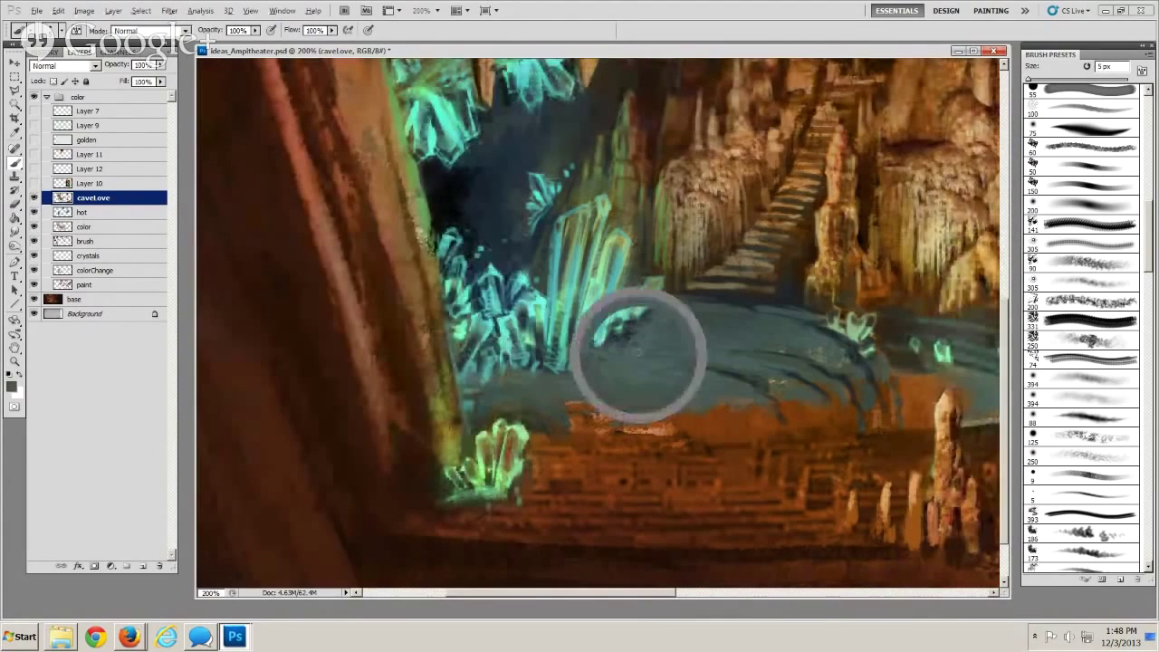
pyautogui.press(']')
pyautogui.press(']')
pyautogui.press(']')
pyautogui.press(']')
pyautogui.press(']')
pyautogui.press(']')
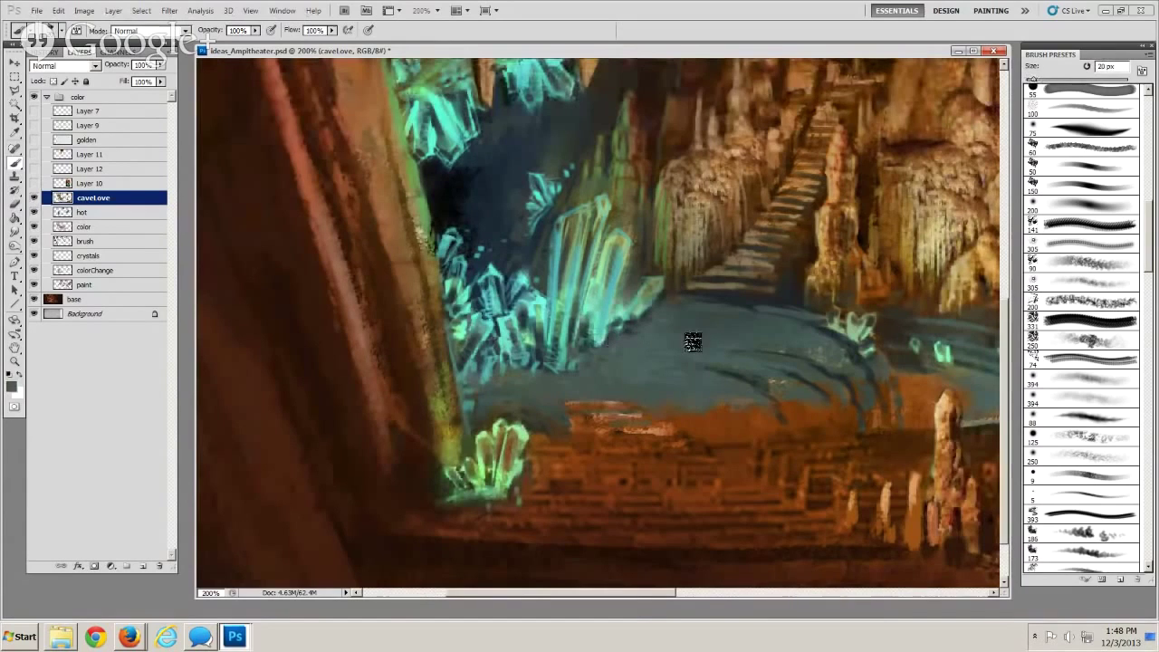
pyautogui.press('[')
pyautogui.press('[')
pyautogui.moveTo(652, 373)
pyautogui.mouseDown()
pyautogui.moveTo(549, 383)
pyautogui.moveTo(605, 371)
pyautogui.mouseUp()
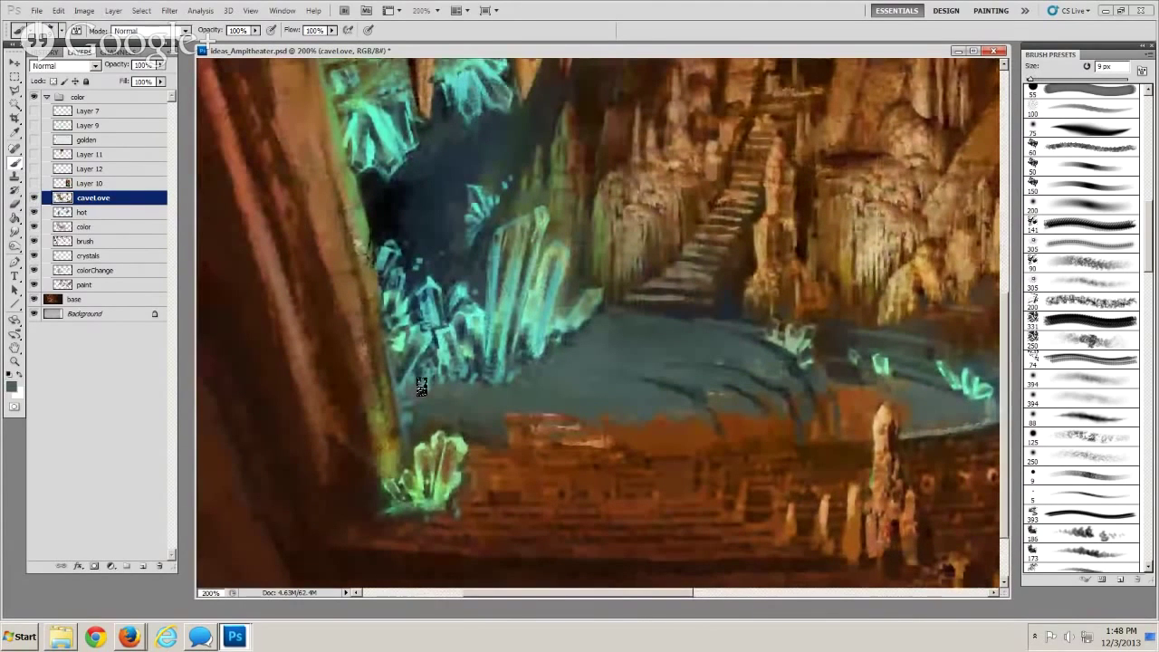
# Save the painting and review the whole composition at 66.7% and 100%
pyautogui.click(15, 362)
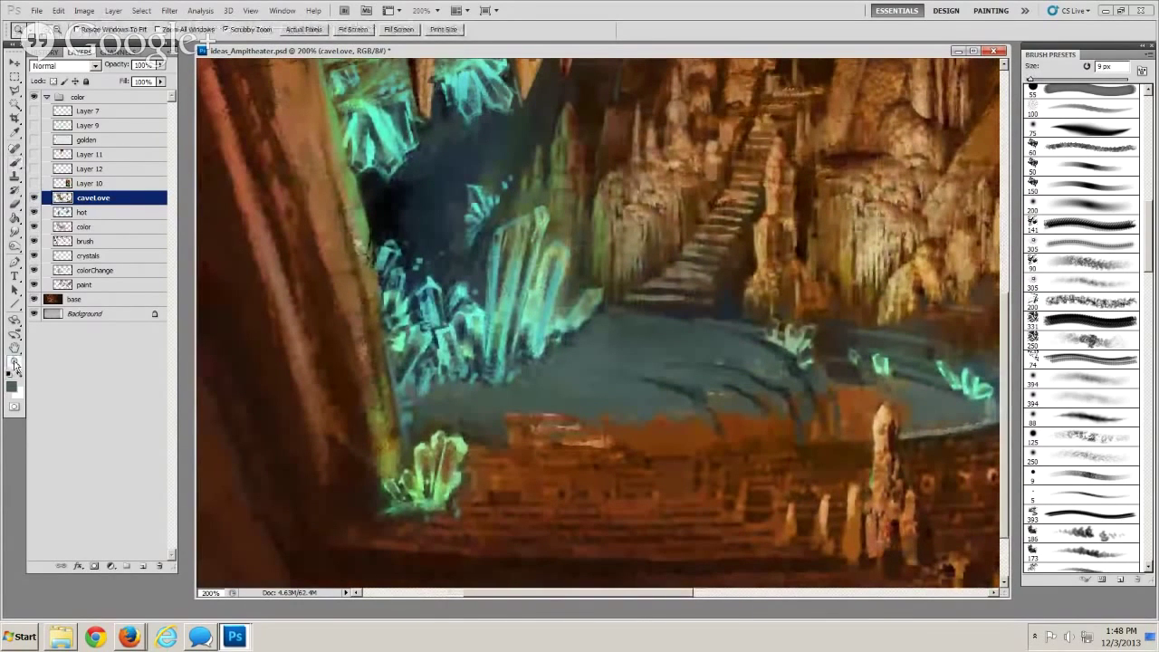
pyautogui.keyDown('alt'); pyautogui.click(560, 326); pyautogui.keyUp('alt')
pyautogui.keyDown('alt'); pyautogui.click(559, 326); pyautogui.keyUp('alt')
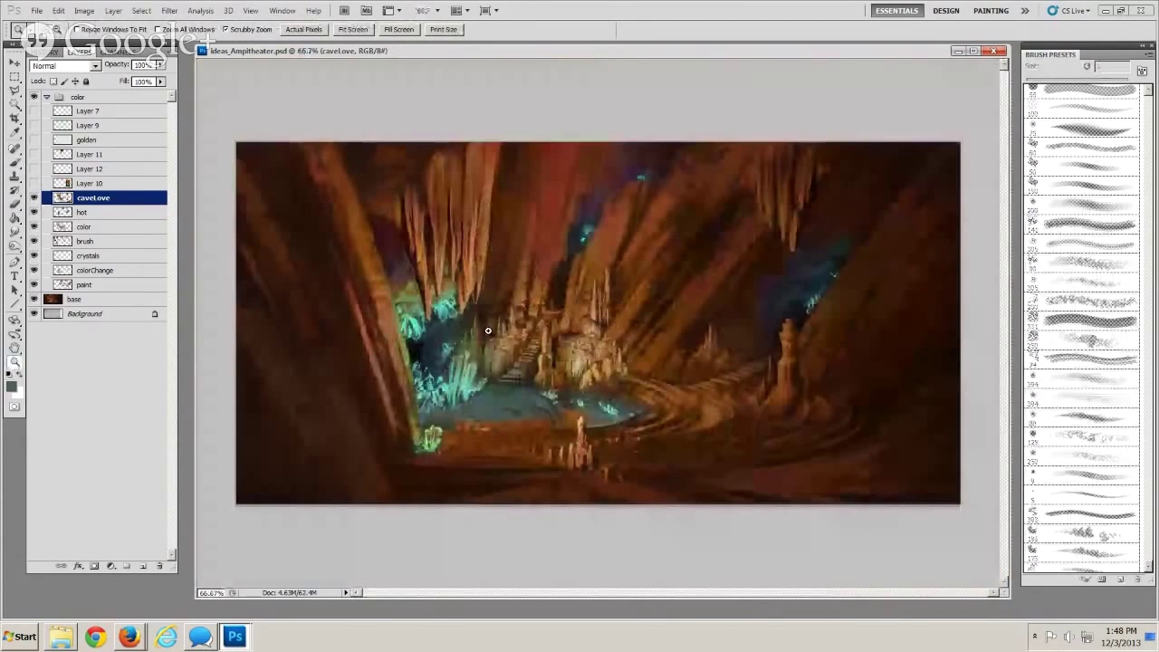
pyautogui.click(487, 330)
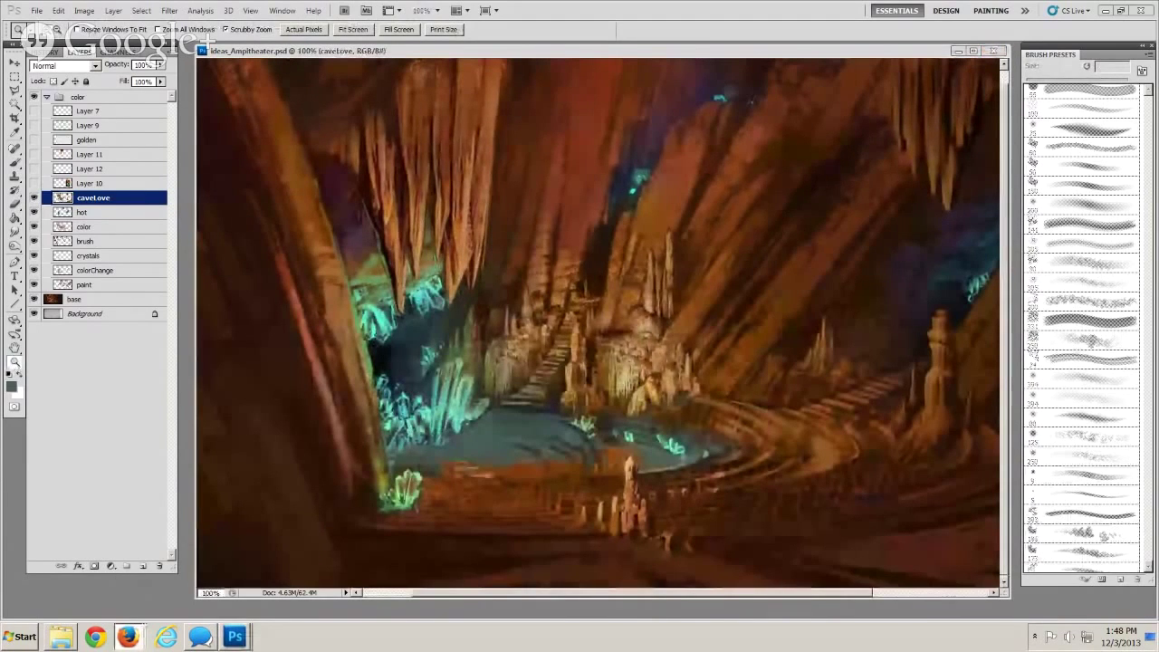
# Switch to Firefox and search Google for "flowstone"
pyautogui.click(128, 637)
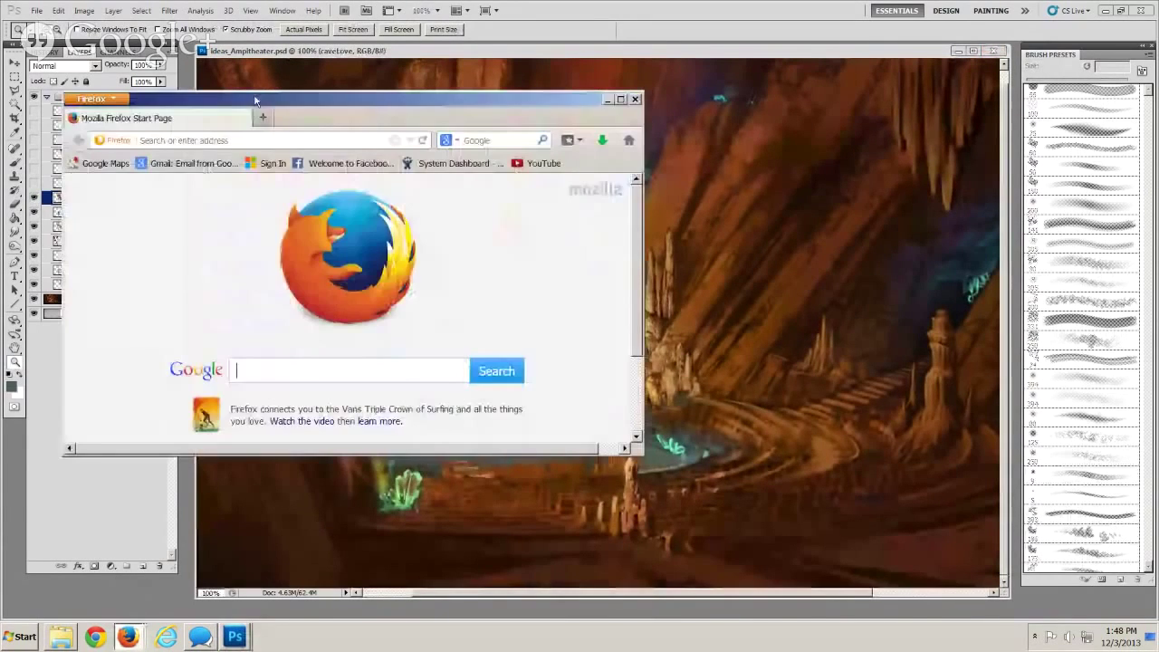
pyautogui.moveTo(256, 100); pyautogui.dragTo(398, 119)
pyautogui.click(397, 385)
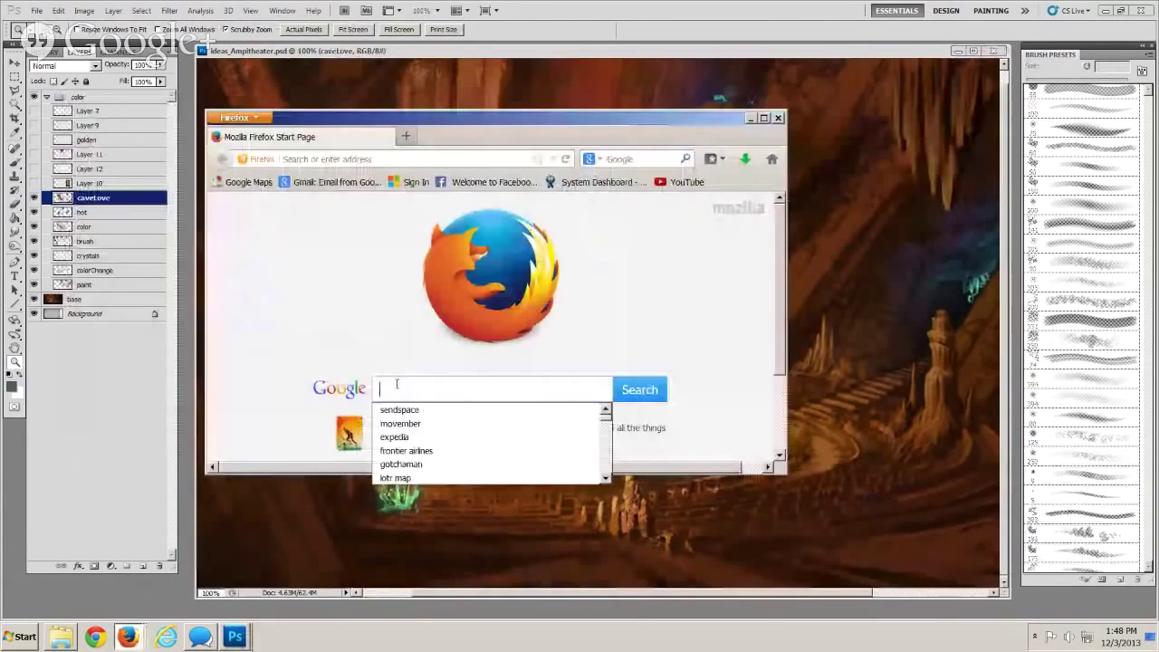
pyautogui.write('flow')
pyautogui.write('stone')
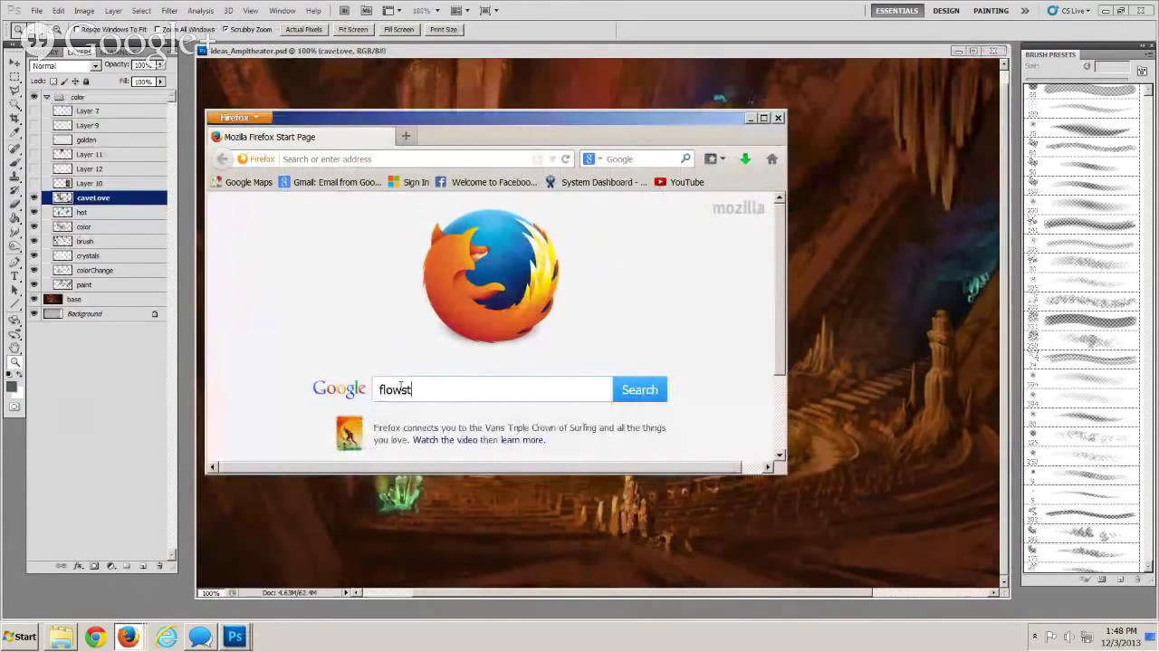
pyautogui.press('Return')
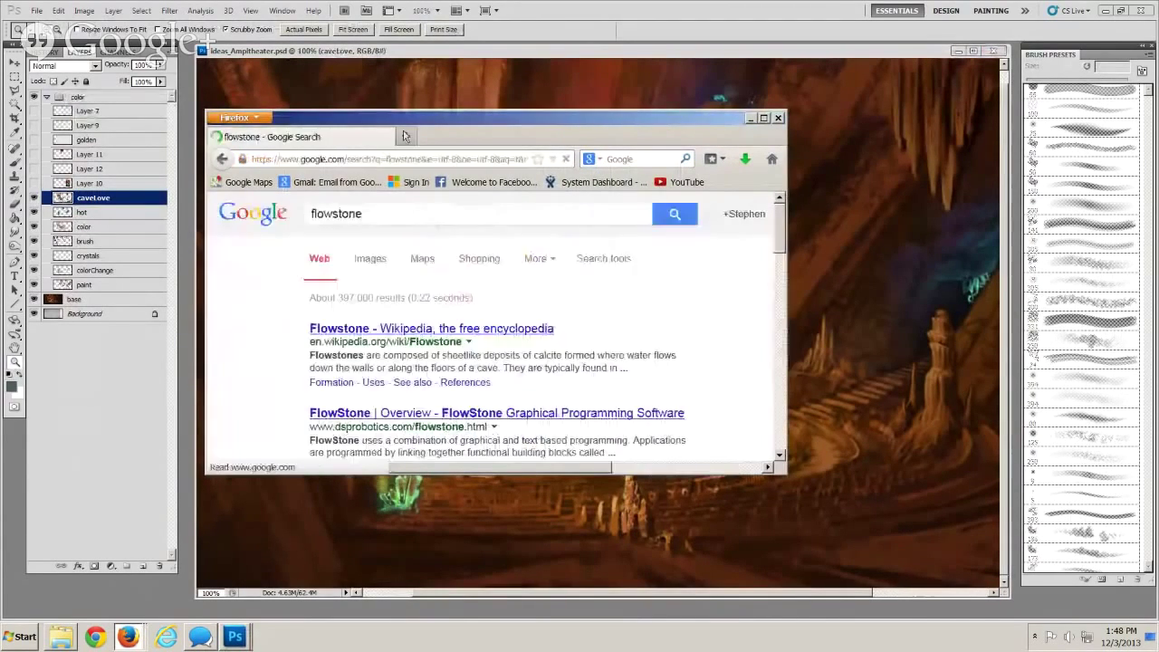
# Show the flowstone image results in an enlarged browser window and restrict them to images larger than 800×600
pyautogui.click(354, 263)
pyautogui.moveTo(357, 118); pyautogui.dragTo(365, 48)
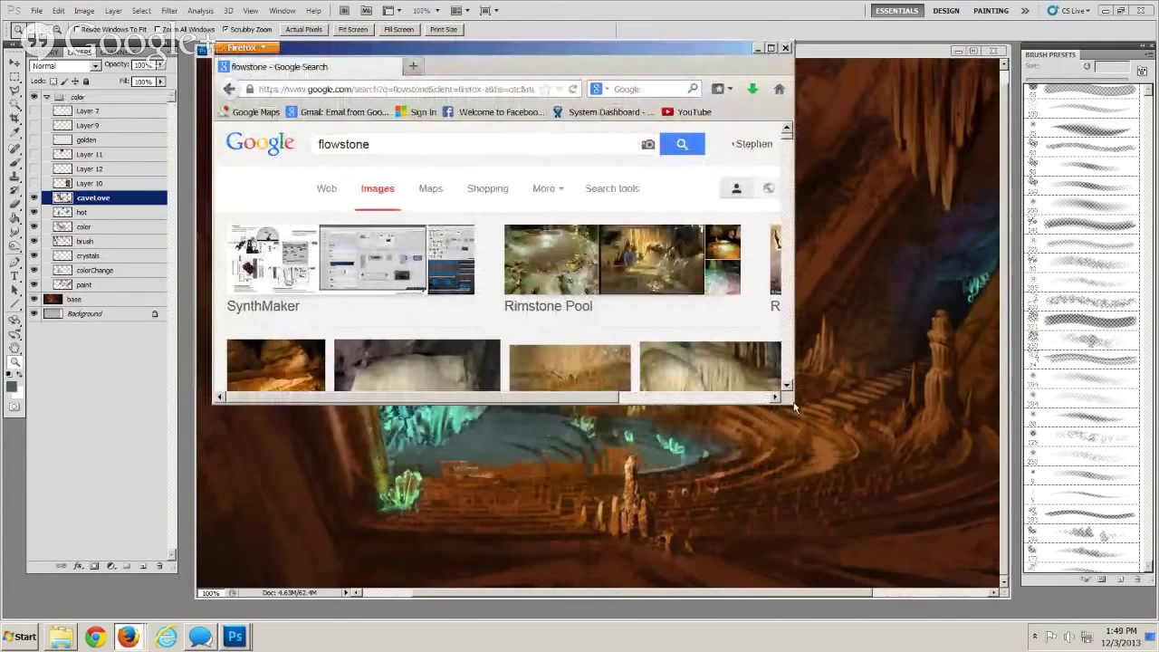
pyautogui.moveTo(794, 405); pyautogui.dragTo(989, 580)
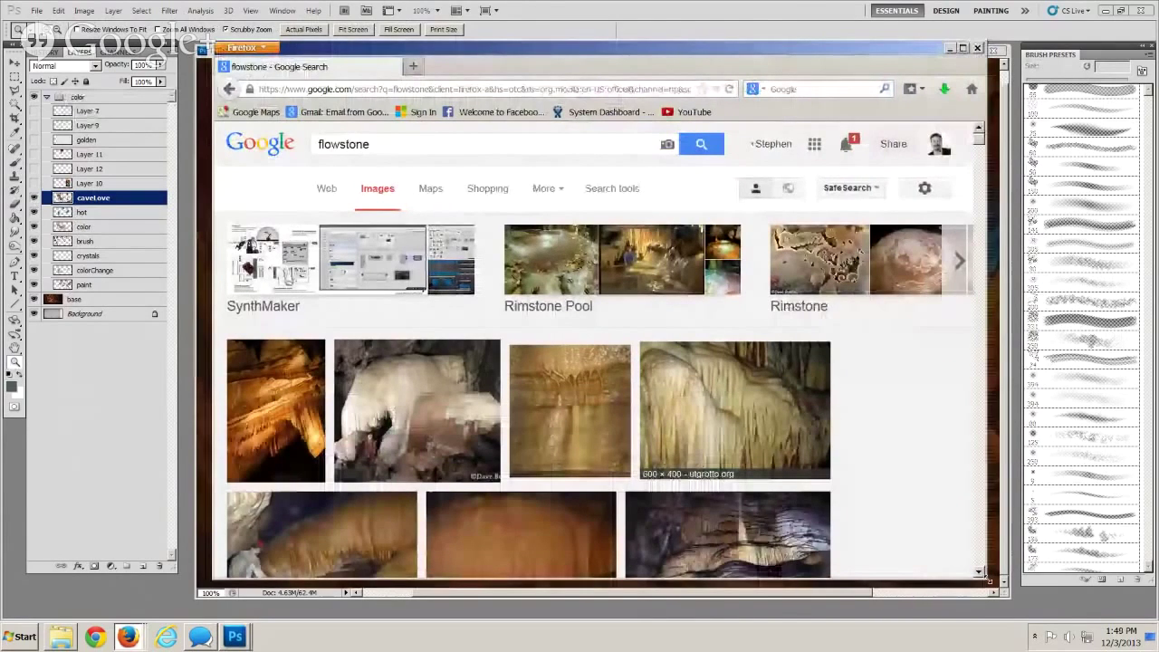
pyautogui.moveTo(989, 579); pyautogui.dragTo(998, 586)
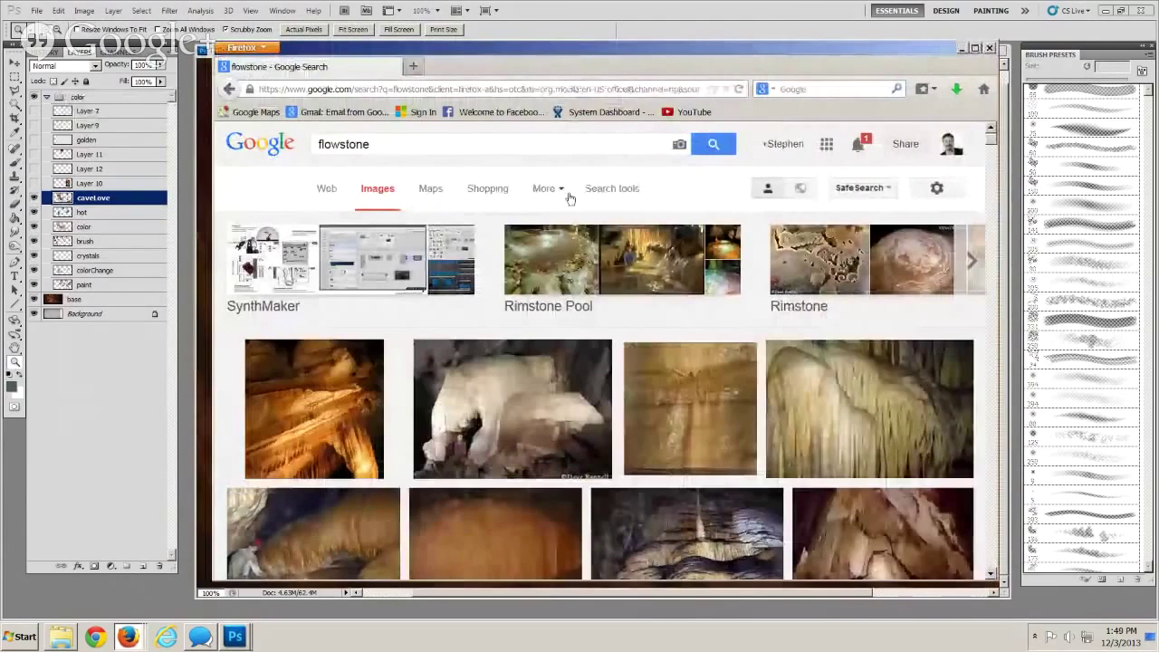
pyautogui.click(622, 189)
pyautogui.click(328, 225)
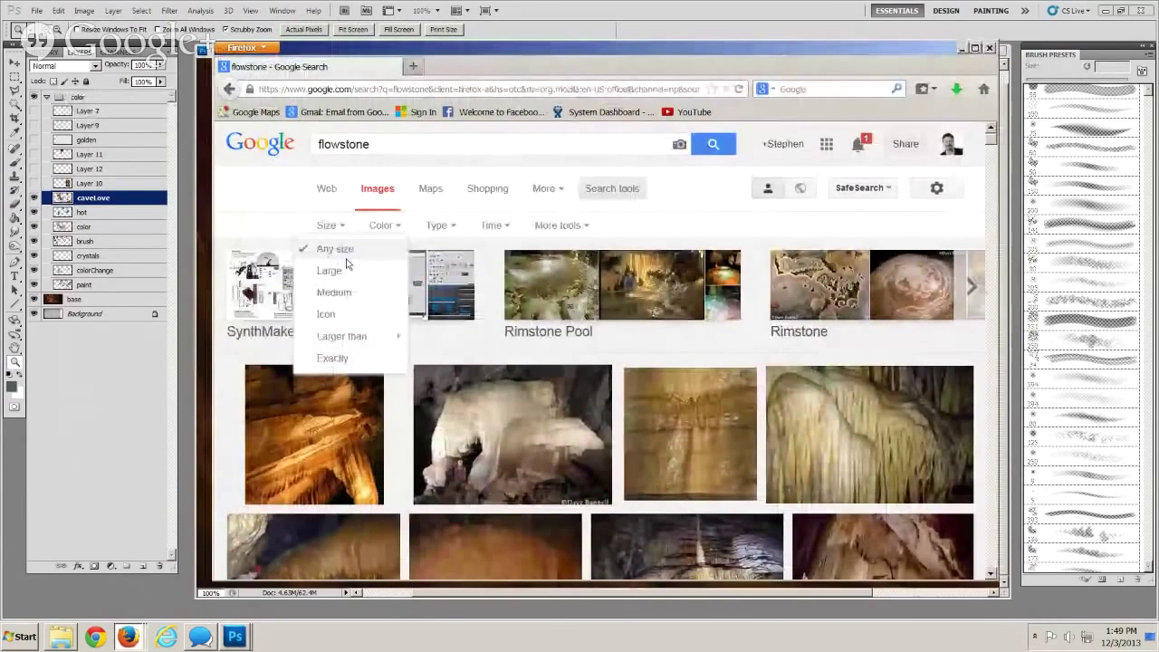
pyautogui.click(347, 270)
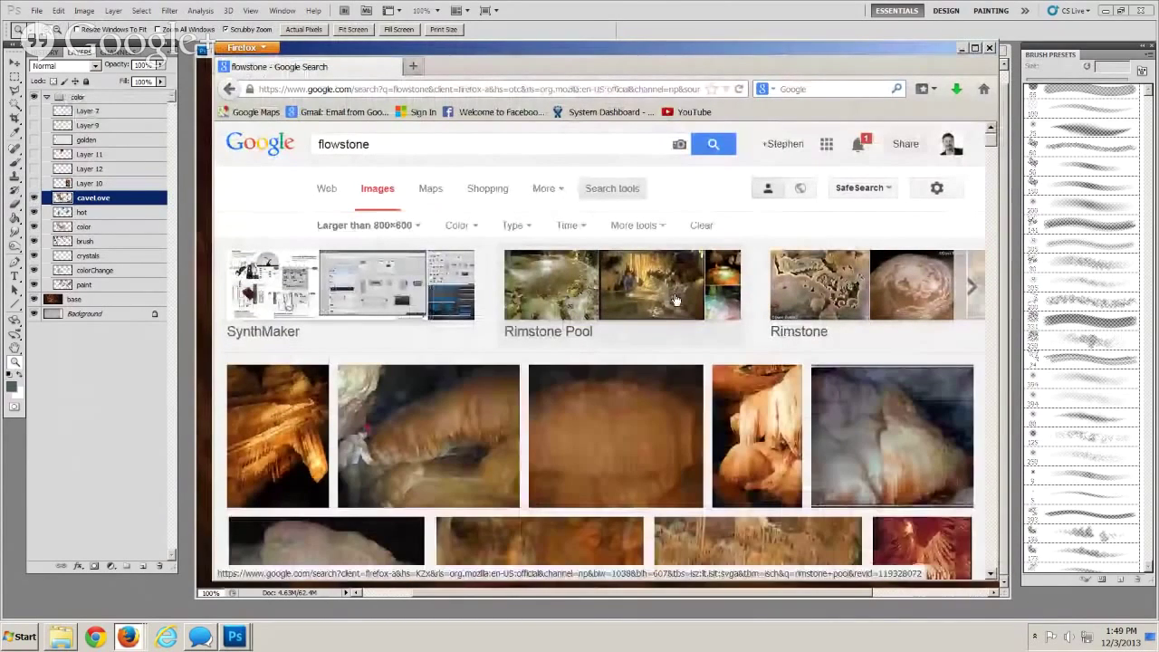
# Browse the flowstone image results for a suitable reference photo of layered cave formations
pyautogui.scroll(-1, 695, 273)
pyautogui.scroll(-3, 693, 273)
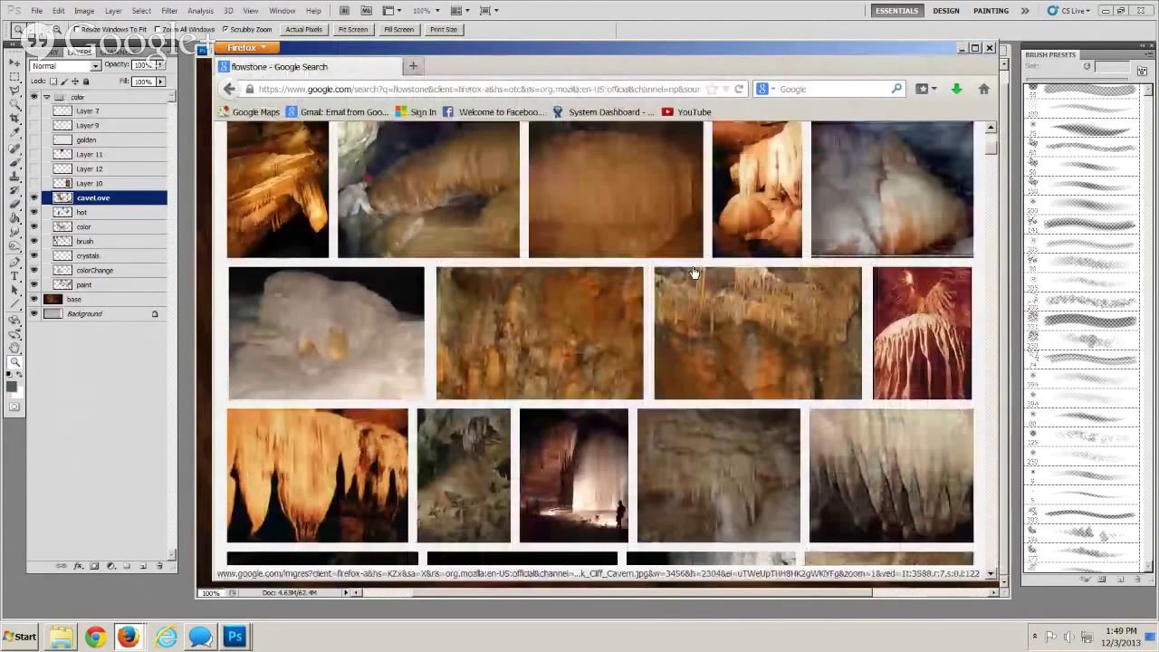
pyautogui.scroll(-2, 693, 273)
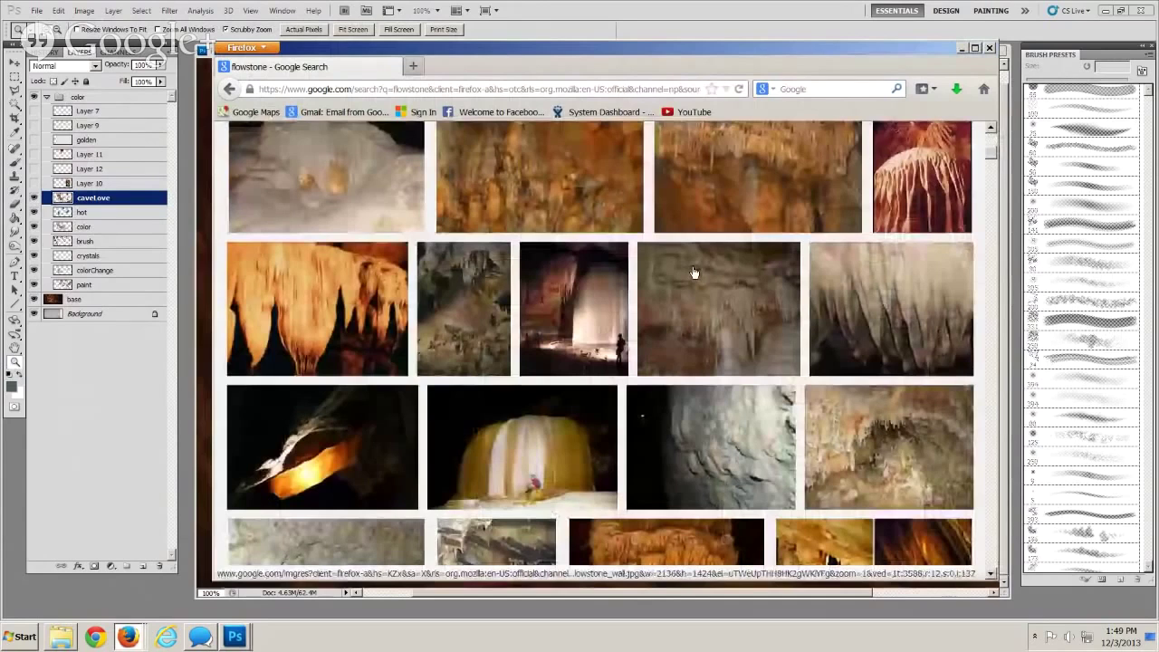
pyautogui.scroll(1, 693, 273)
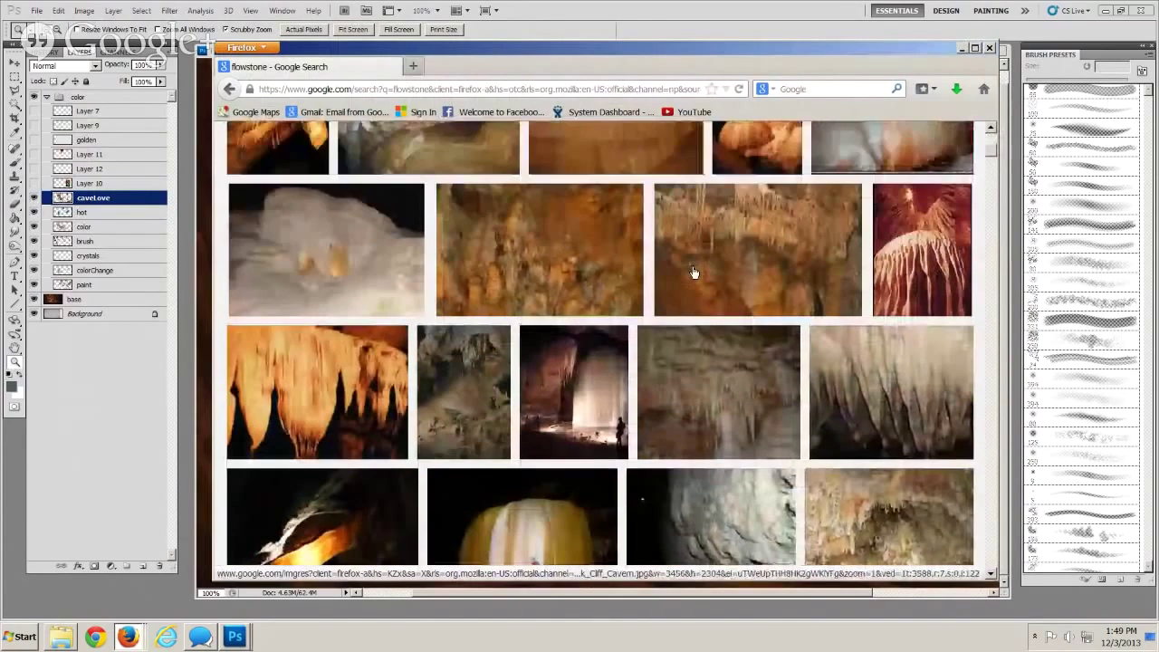
pyautogui.scroll(-1, 693, 273)
pyautogui.scroll(-4, 692, 273)
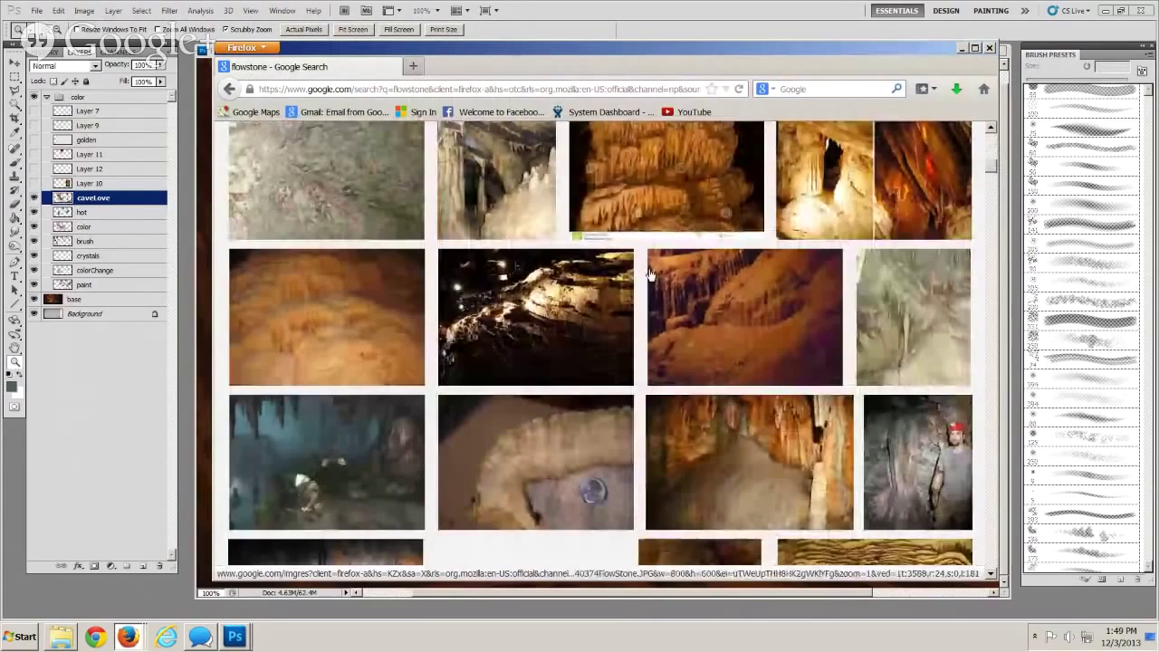
pyautogui.scroll(3, 650, 274)
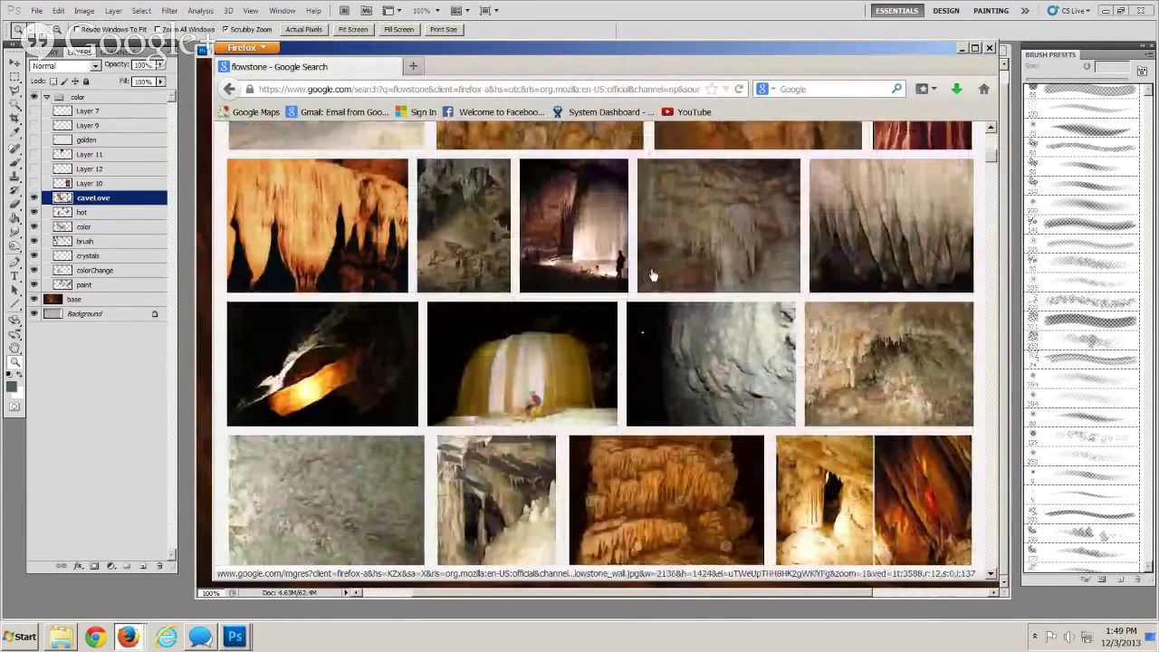
pyautogui.scroll(4, 652, 274)
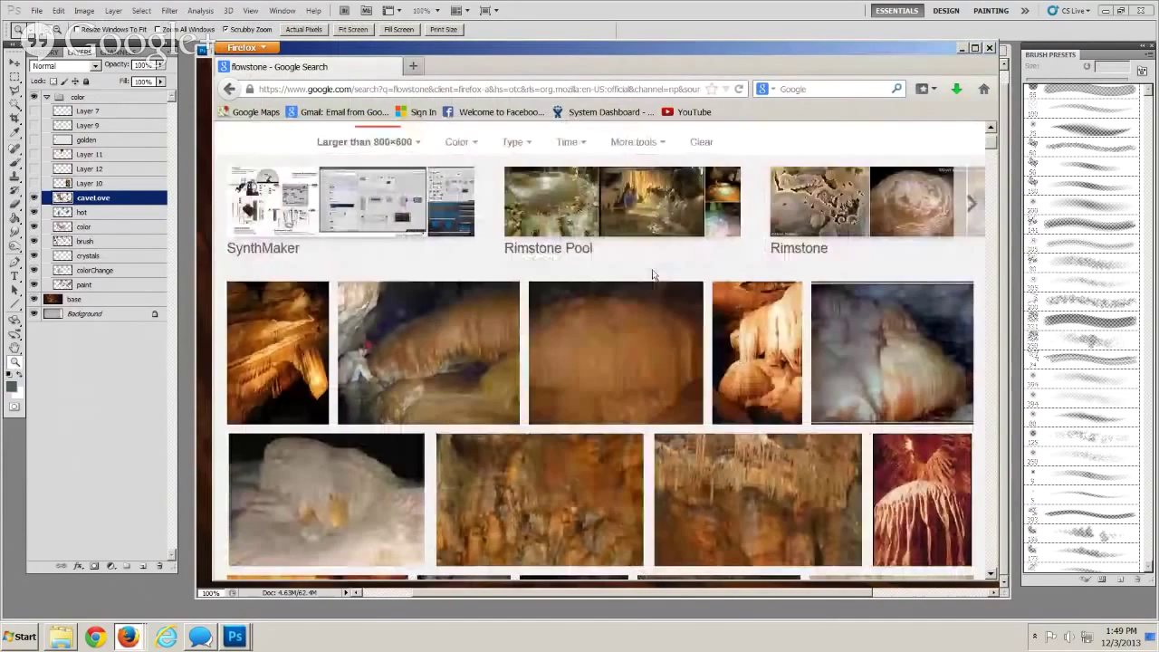
pyautogui.scroll(-3, 652, 274)
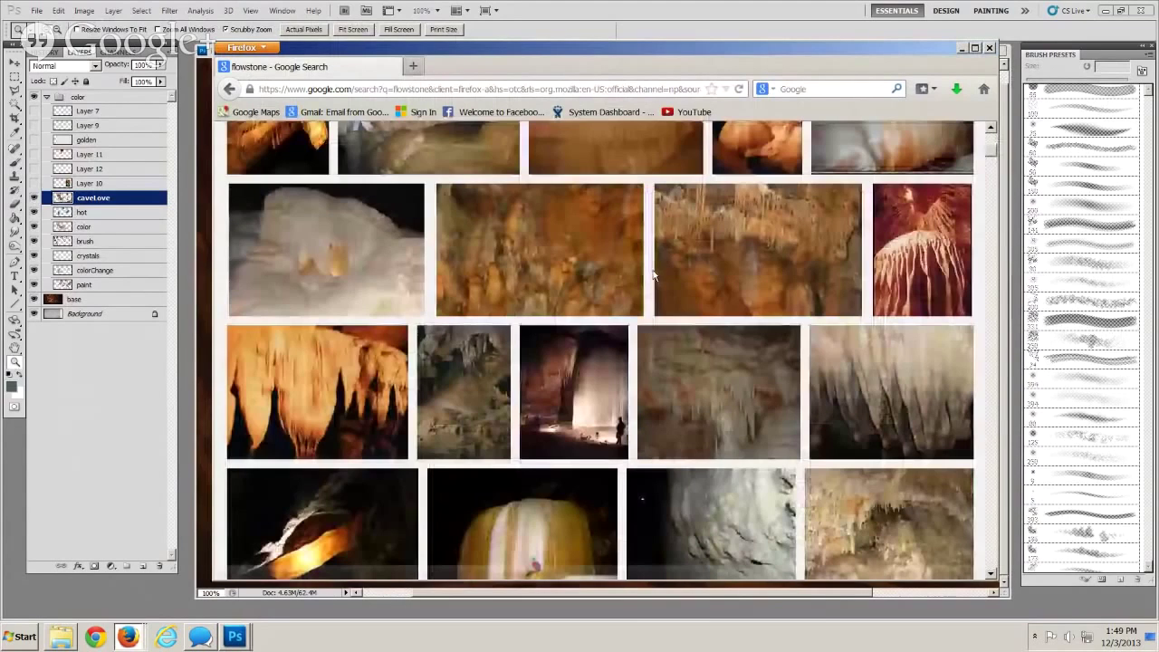
pyautogui.scroll(-5, 654, 274)
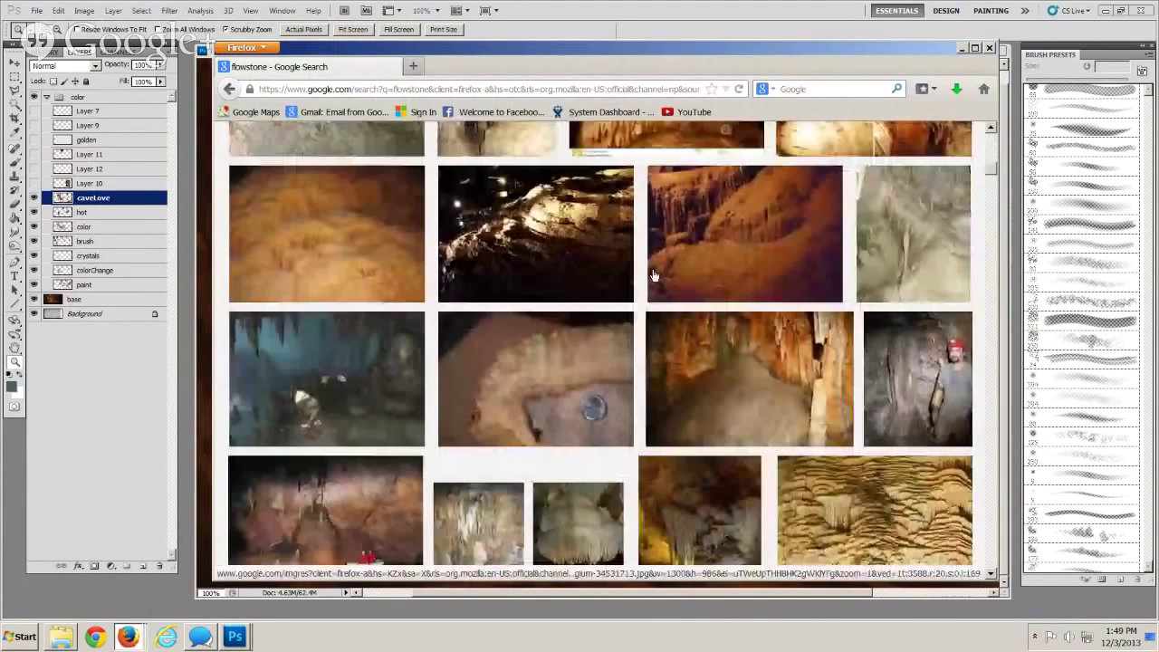
# Open the tan layered flowstone photo from madphin.com at full size and copy the image
pyautogui.click(654, 275)
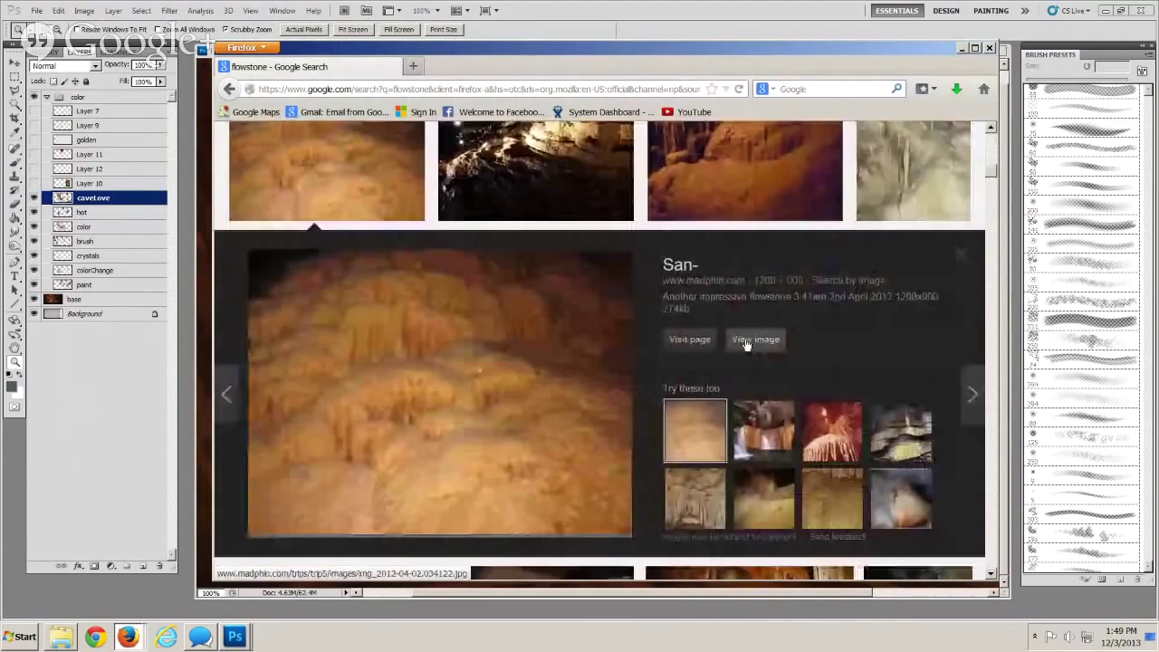
pyautogui.click(752, 337)
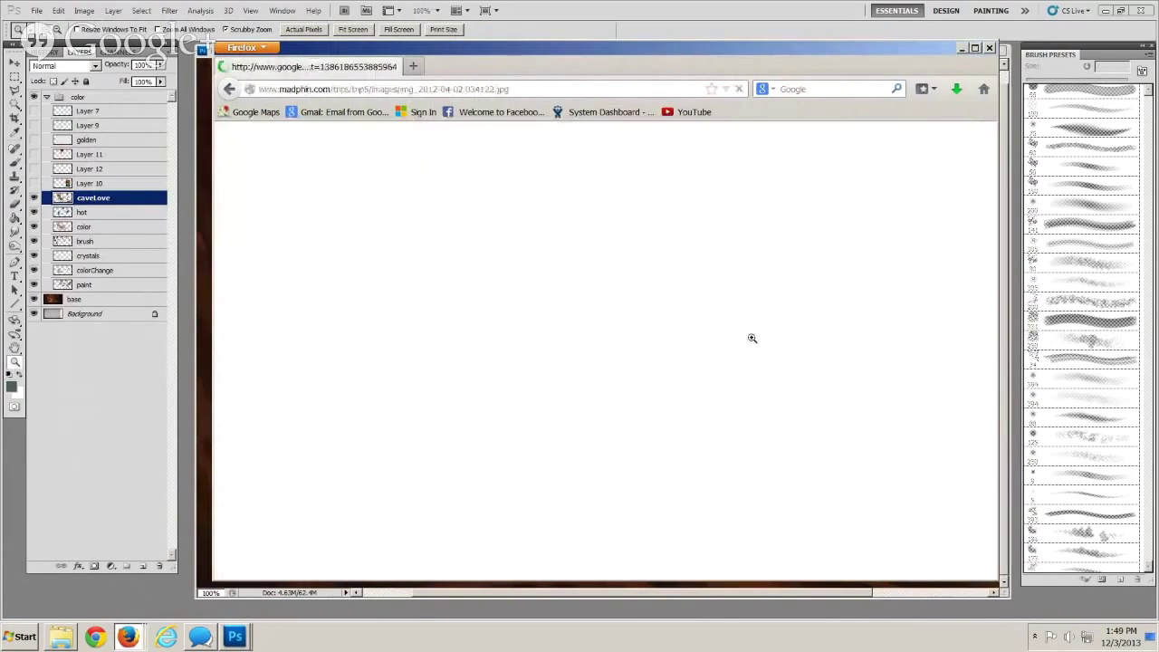
pyautogui.rightClick(574, 301)
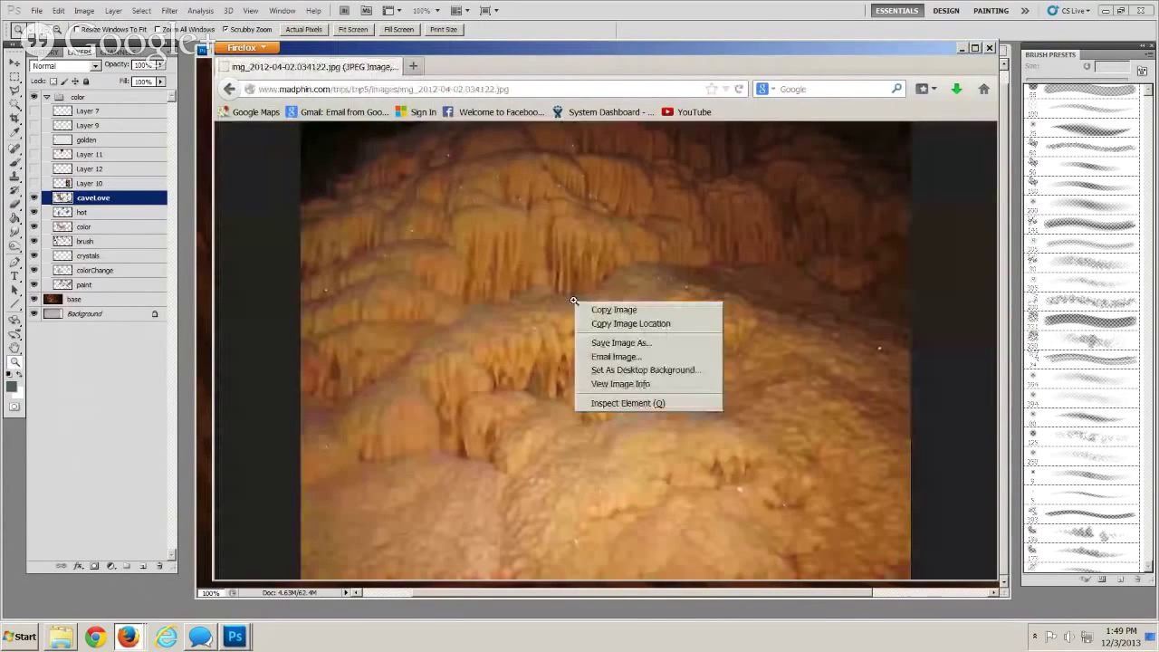
pyautogui.click(623, 313)
# Return to Photoshop, paste the flowstone photo above the caveLove layer, scale it to about 28.57%, and place it over the pool
pyautogui.click(183, 364)
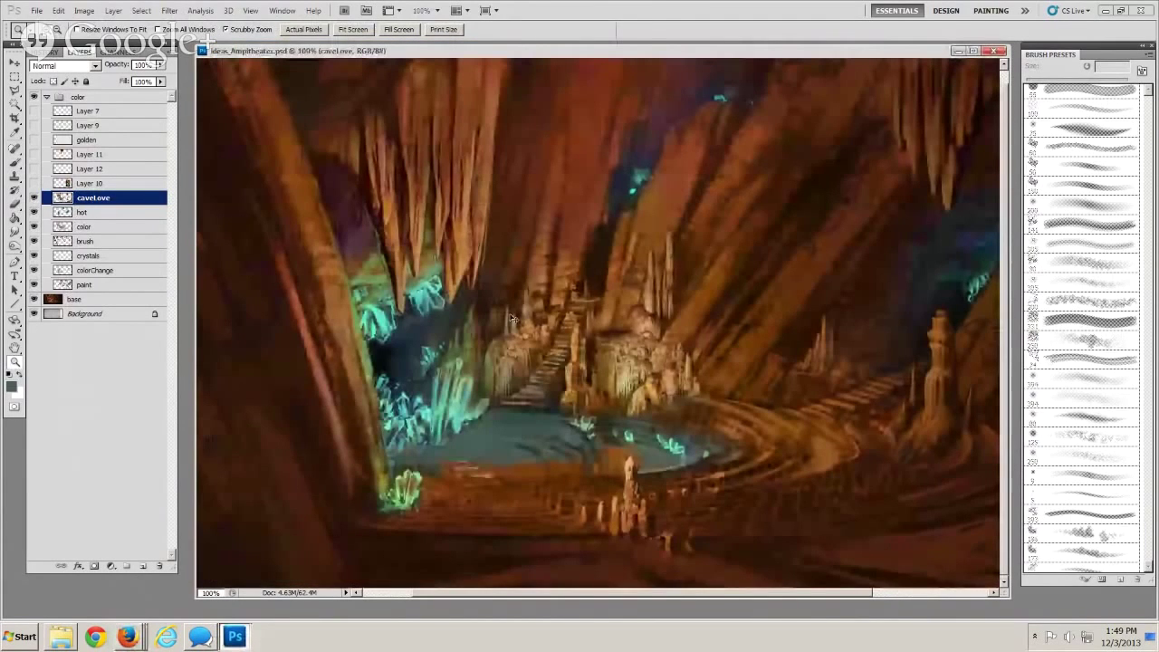
pyautogui.hotkey('ctrl', 'v')
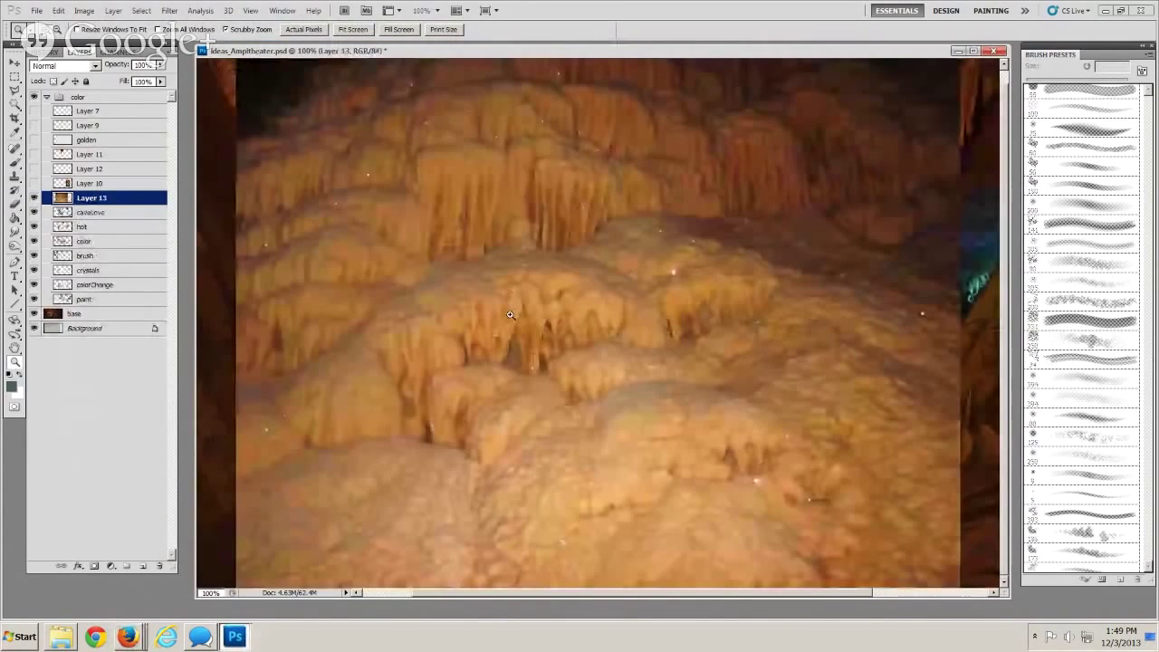
pyautogui.keyDown('alt'); pyautogui.click(568, 315); pyautogui.keyUp('alt')
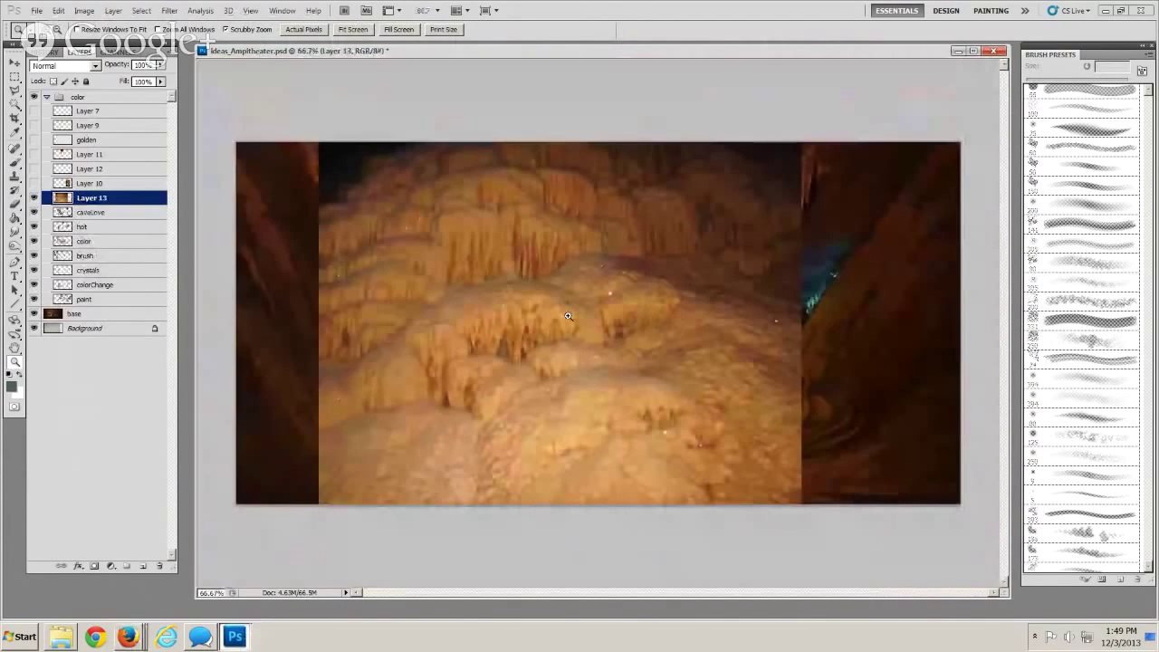
pyautogui.hotkey('ctrl', 't')
pyautogui.moveTo(319, 144); pyautogui.dragTo(660, 396)
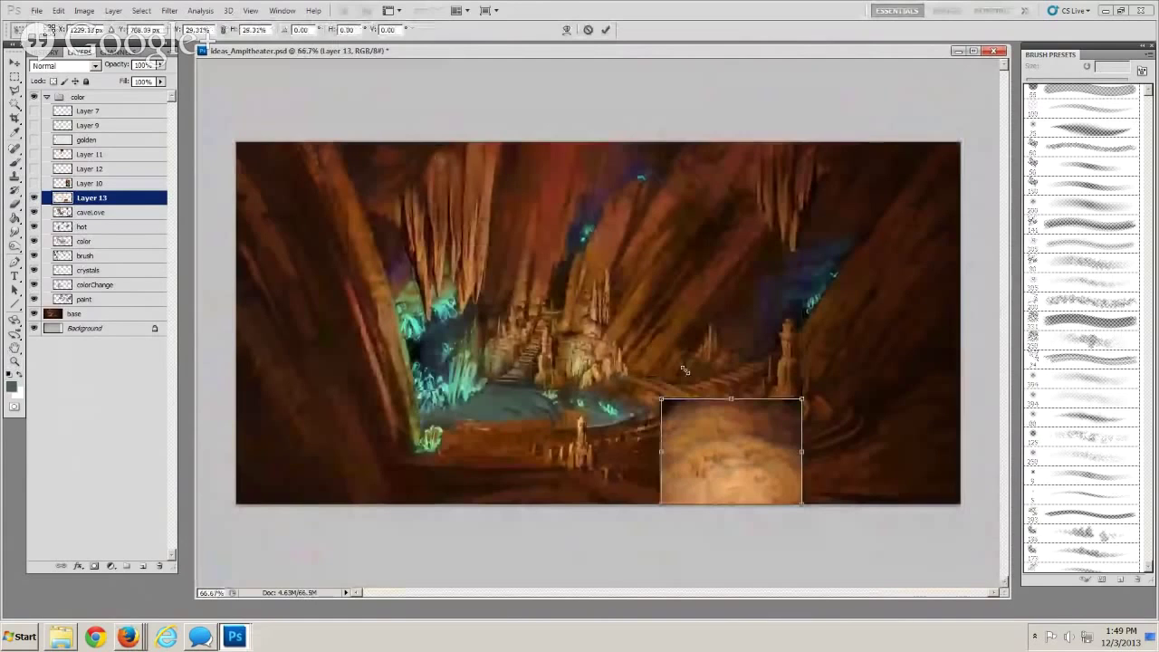
pyautogui.moveTo(706, 470); pyautogui.dragTo(479, 440)
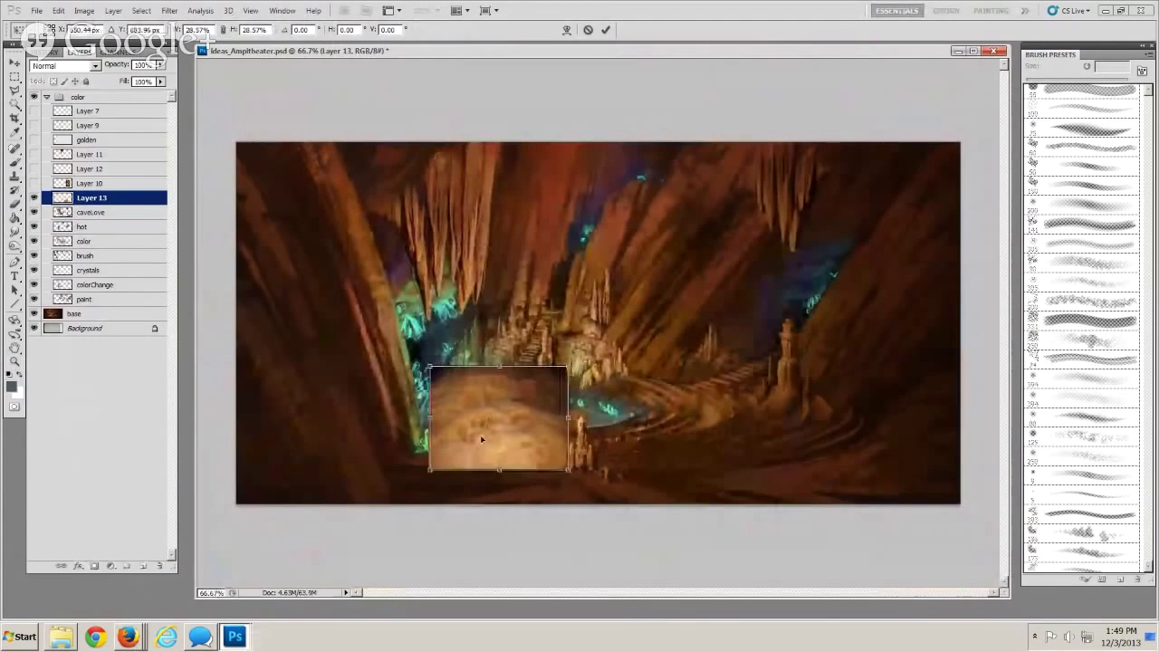
pyautogui.press('Return')
# Transform the flowstone photo in perspective so its top edge flares symmetrically wider than its base
pyautogui.click(459, 425)
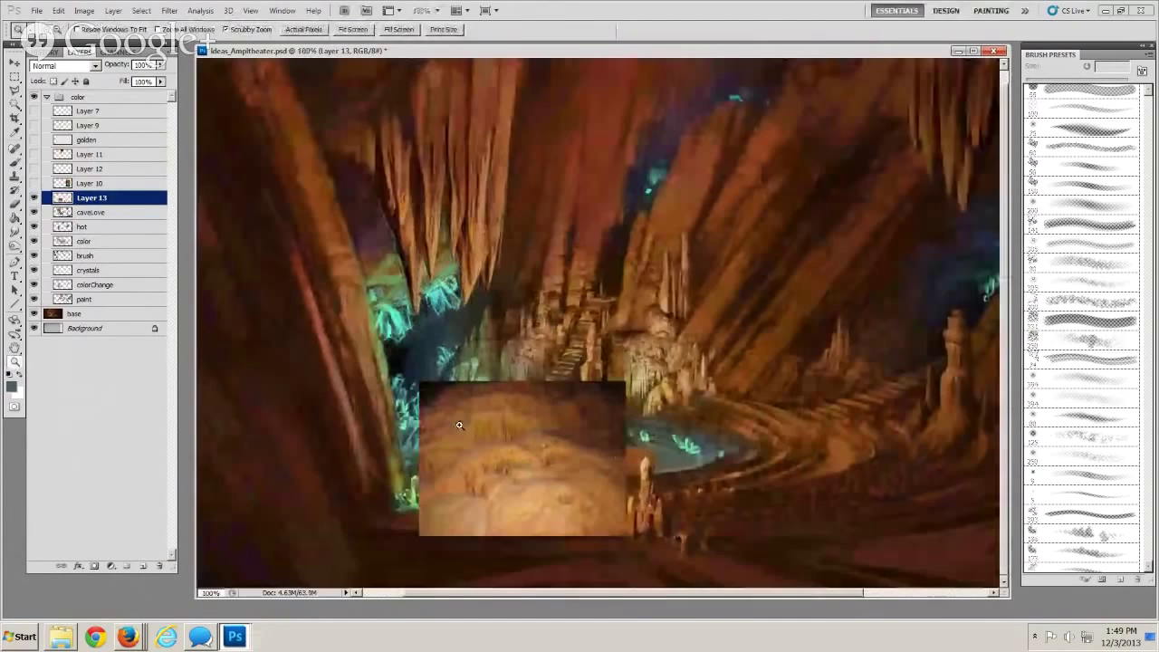
pyautogui.click(459, 425)
pyautogui.hotkey('ctrl', 't')
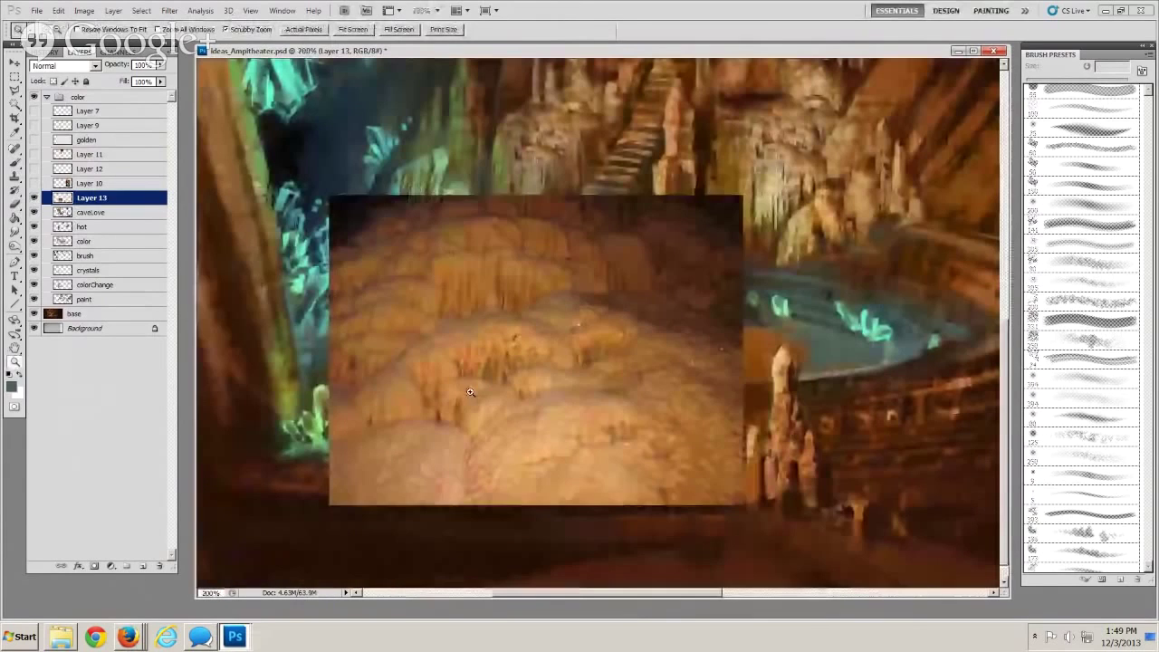
pyautogui.rightClick(523, 228)
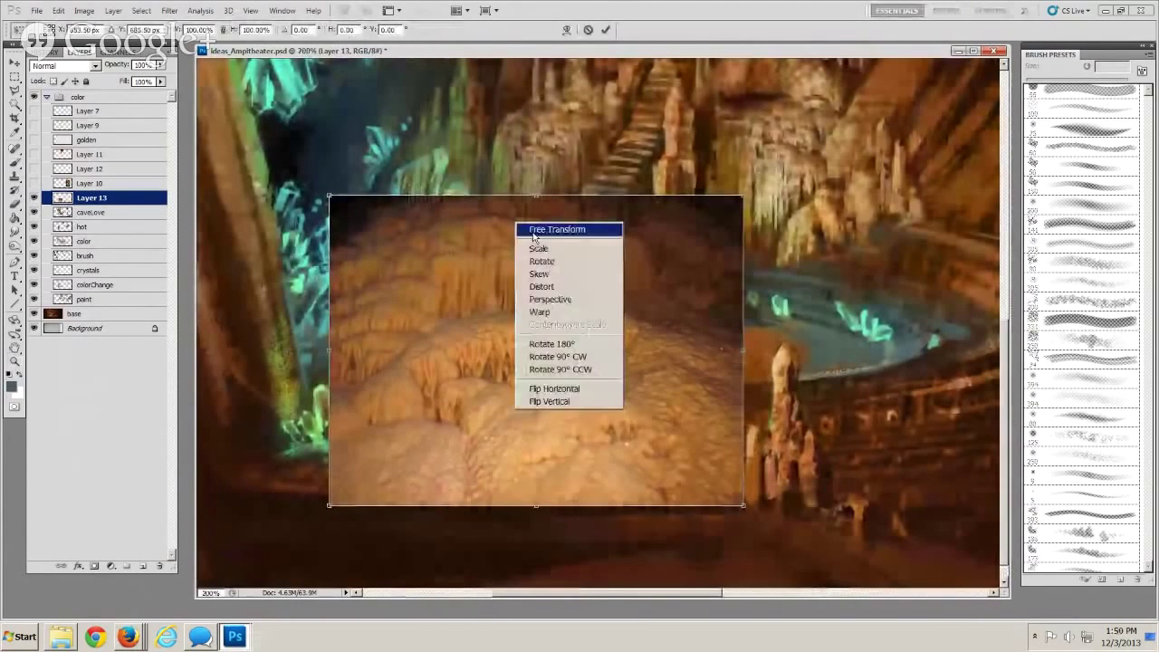
pyautogui.click(535, 232)
pyautogui.moveTo(742, 196); pyautogui.dragTo(880, 226)
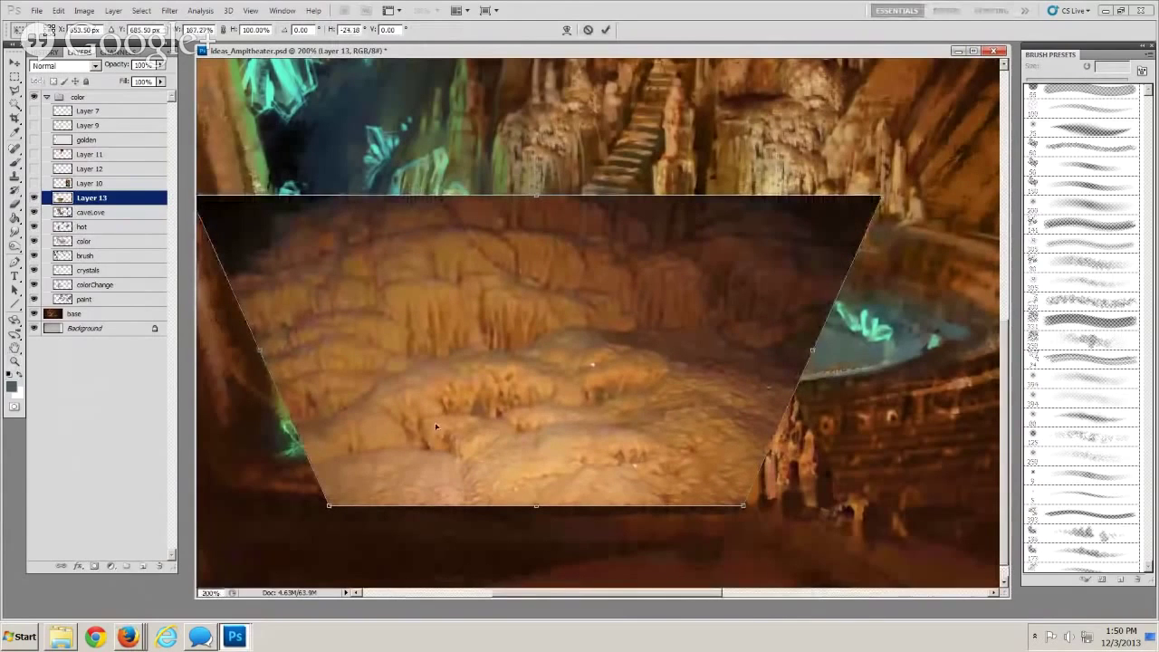
pyautogui.press('Return')
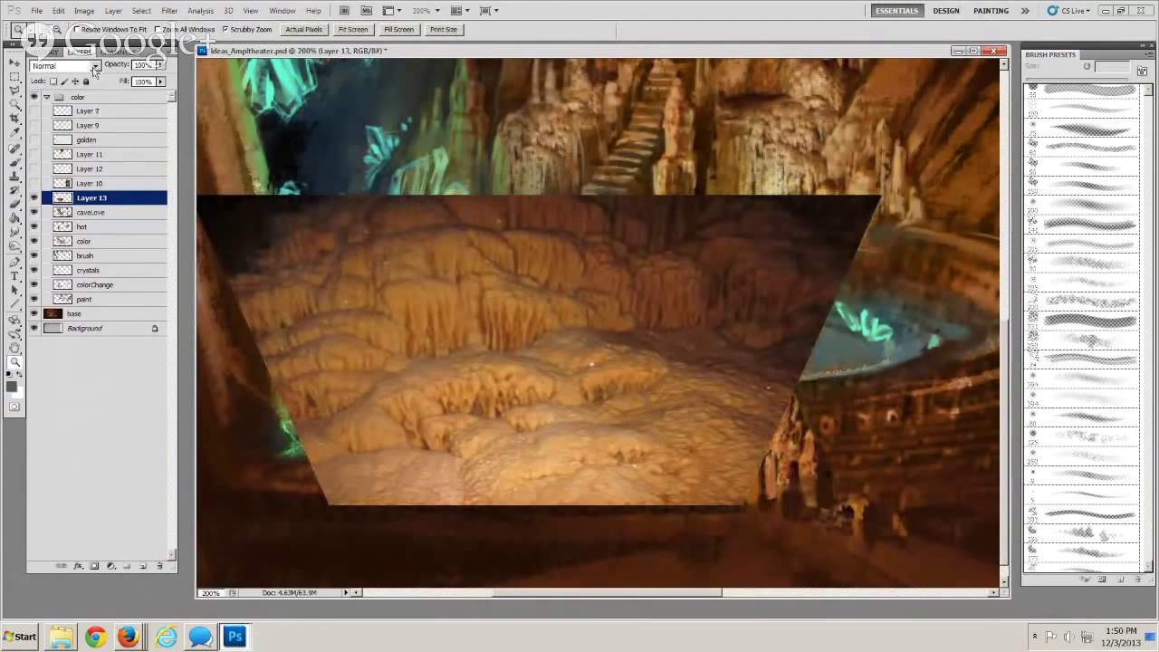
# Set the flowstone layer's blend mode to Overlay, scale it to about 69.45%, and move it up over the pool
pyautogui.click(64, 65)
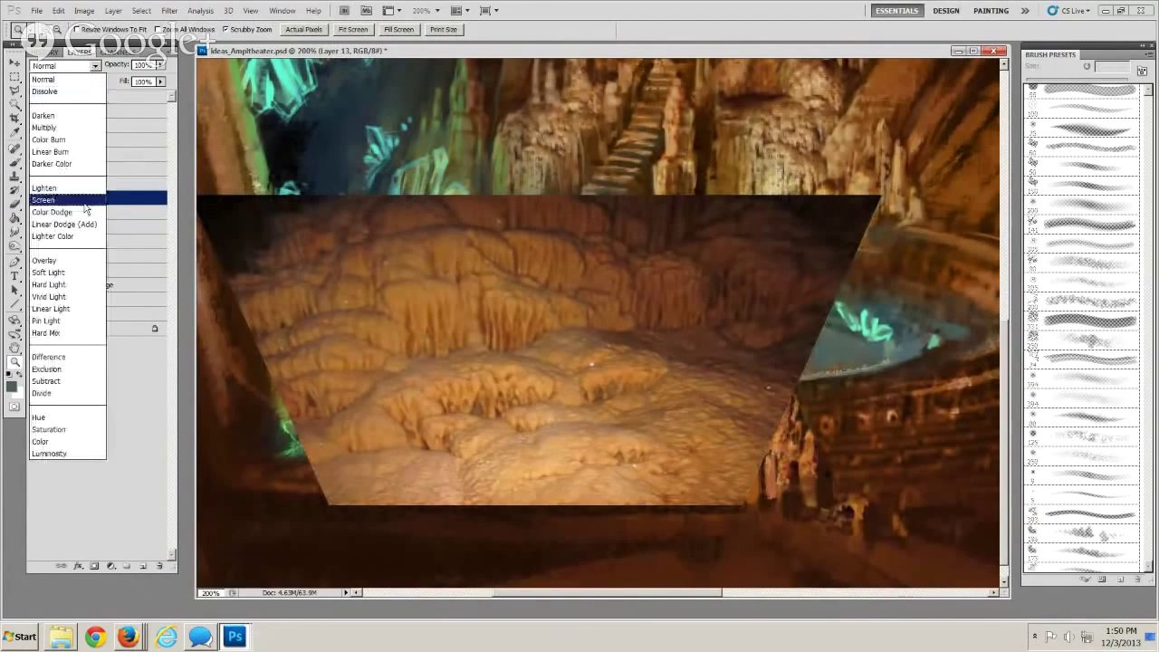
pyautogui.click(77, 261)
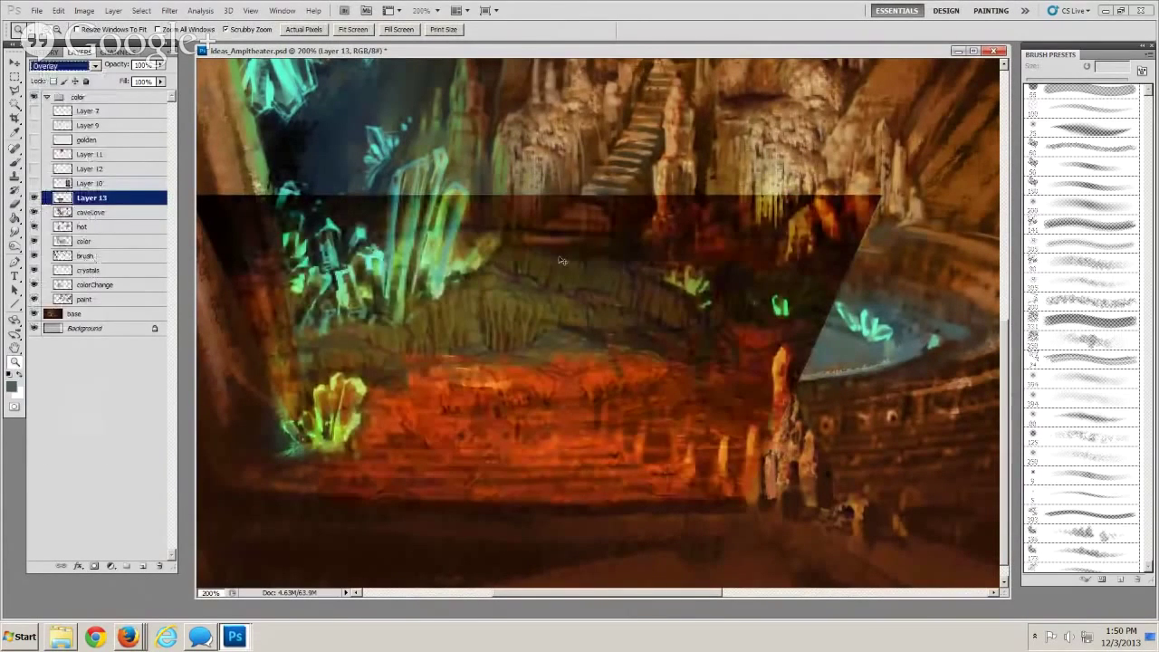
pyautogui.hotkey('ctrl', 't')
pyautogui.moveTo(879, 196); pyautogui.dragTo(673, 292)
pyautogui.moveTo(423, 368); pyautogui.dragTo(508, 302)
pyautogui.press('Return')
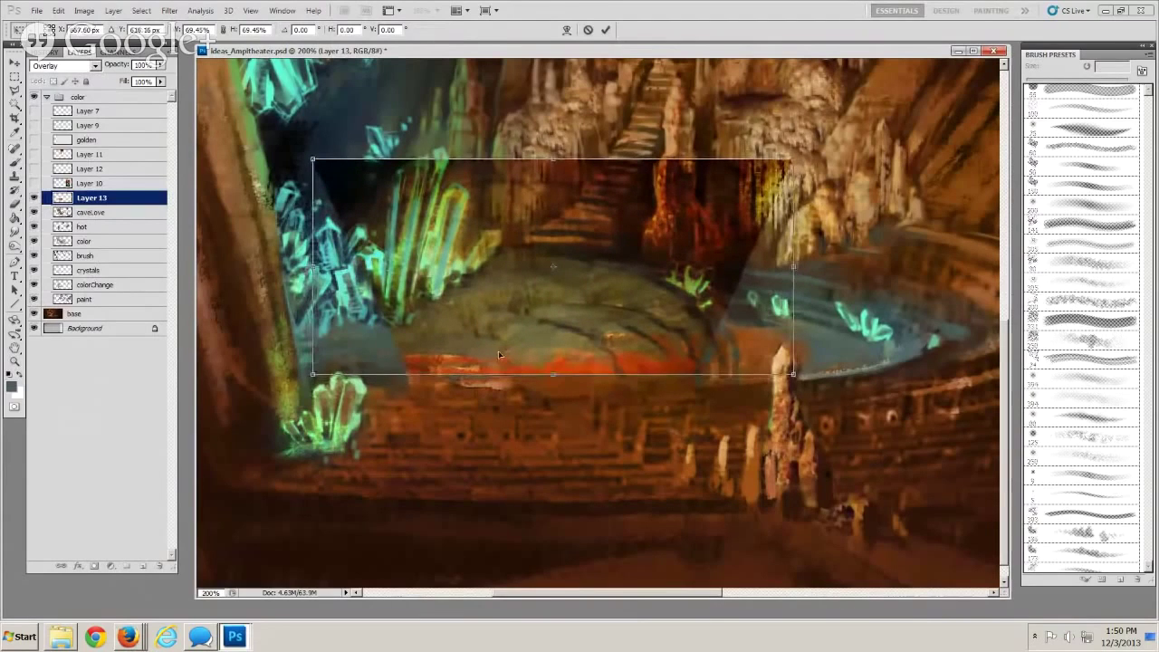
# Lasso the part of the flowstone texture above the pool's far edge, covering crystals and stairs, and delete it
pyautogui.press('z')
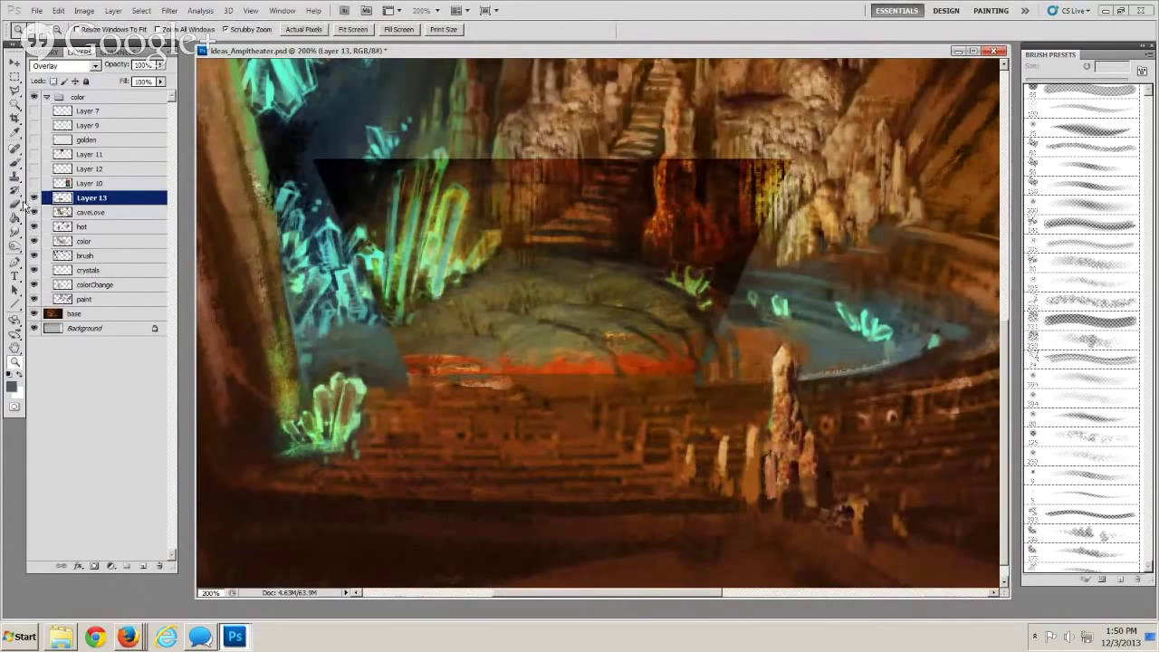
pyautogui.click(16, 205)
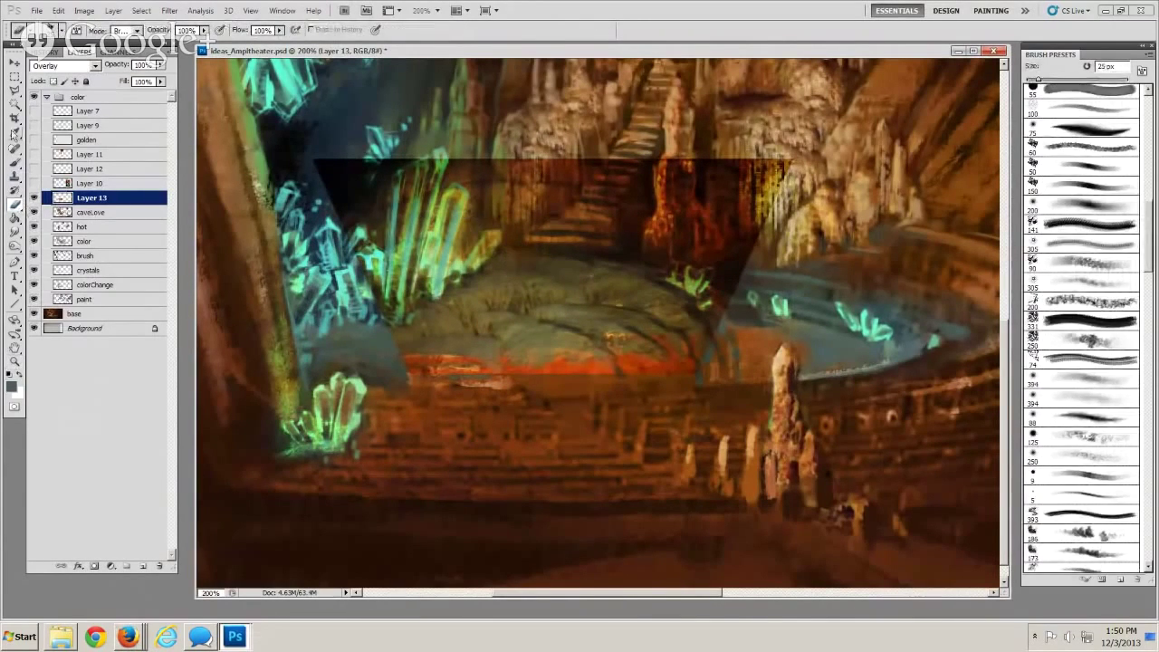
pyautogui.press('l')
pyautogui.moveTo(478, 272)
pyautogui.mouseDown()
pyautogui.moveTo(584, 262)
pyautogui.moveTo(724, 303)
pyautogui.moveTo(833, 124)
pyautogui.moveTo(580, 88)
pyautogui.moveTo(252, 143)
pyautogui.moveTo(337, 288)
pyautogui.mouseUp()
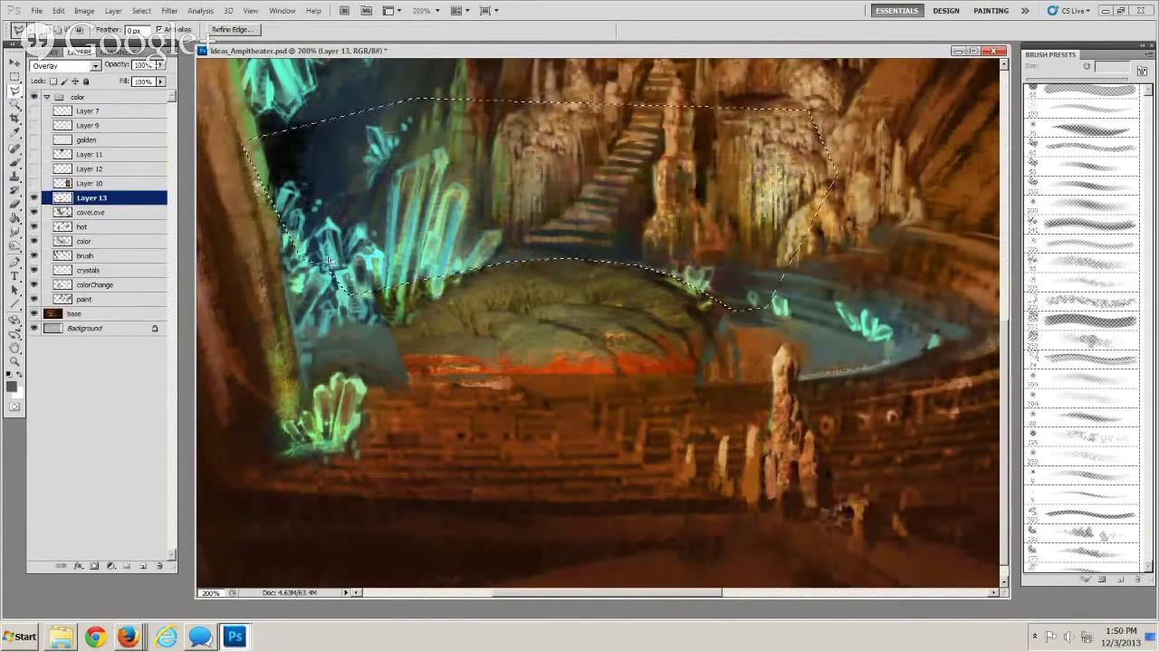
pyautogui.hotkey('ctrl', 'd')
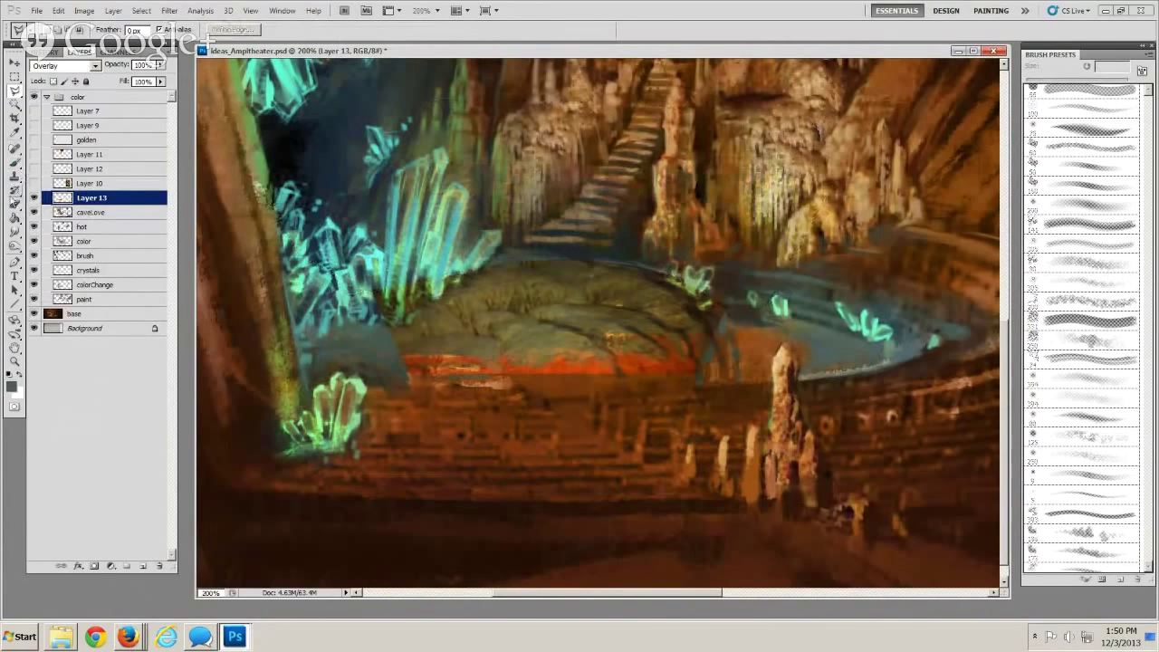
# Extend the flowstone texture beyond its right edge with the Clone Stamp, sampling only the current layer
pyautogui.click(17, 184)
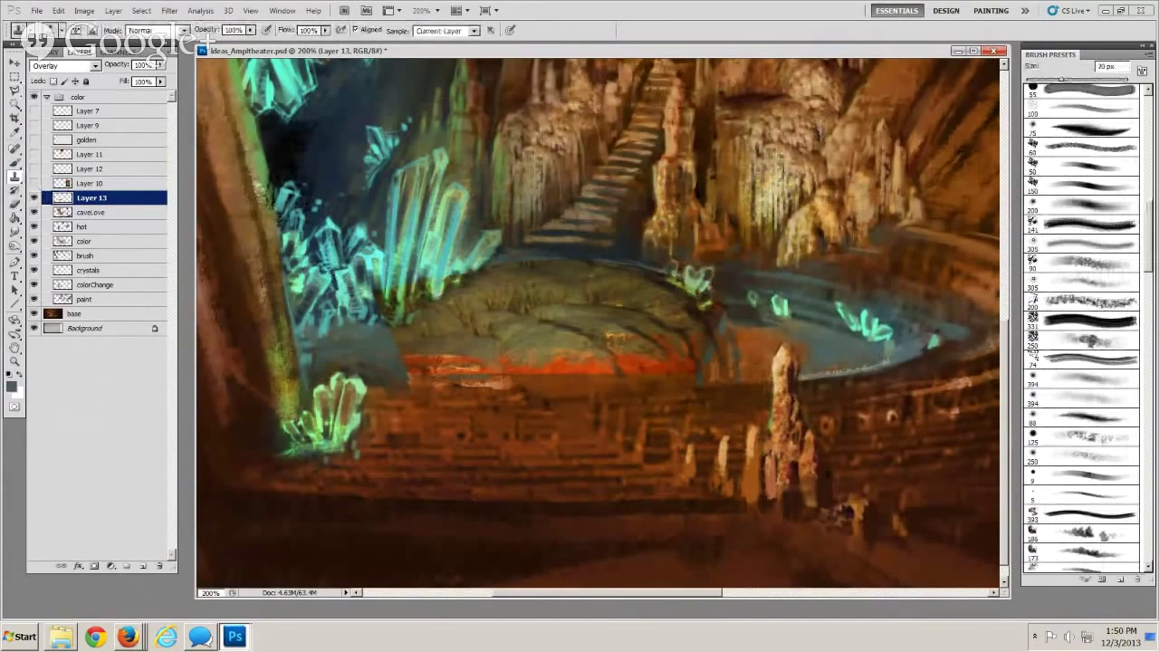
pyautogui.click(443, 30)
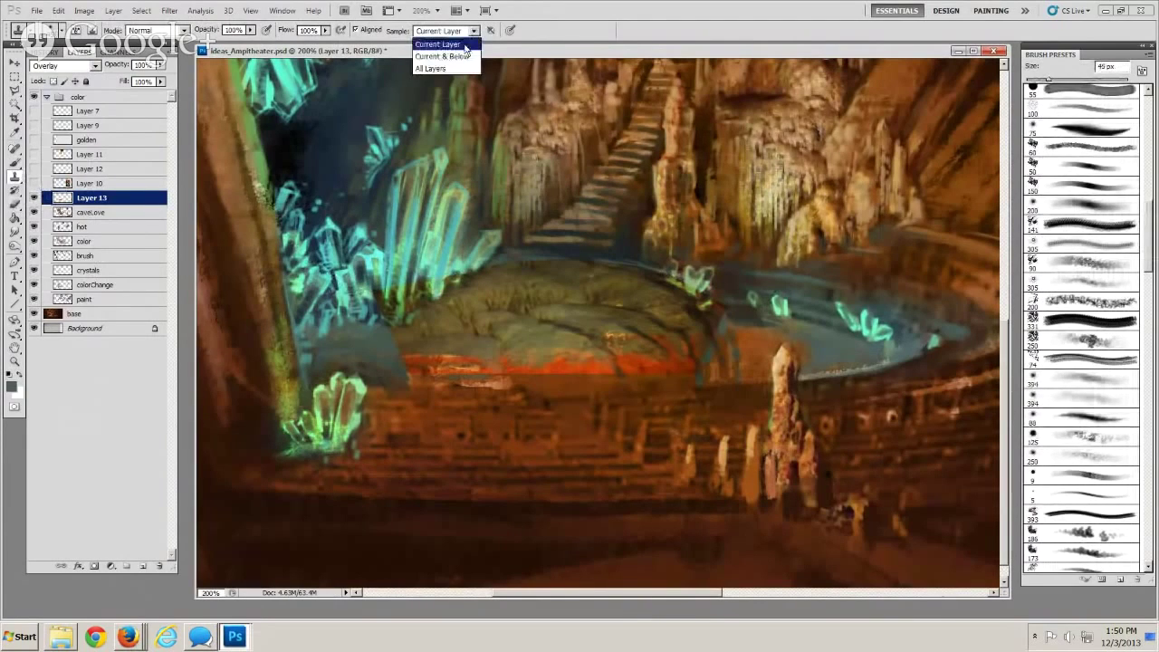
pyautogui.click(435, 37)
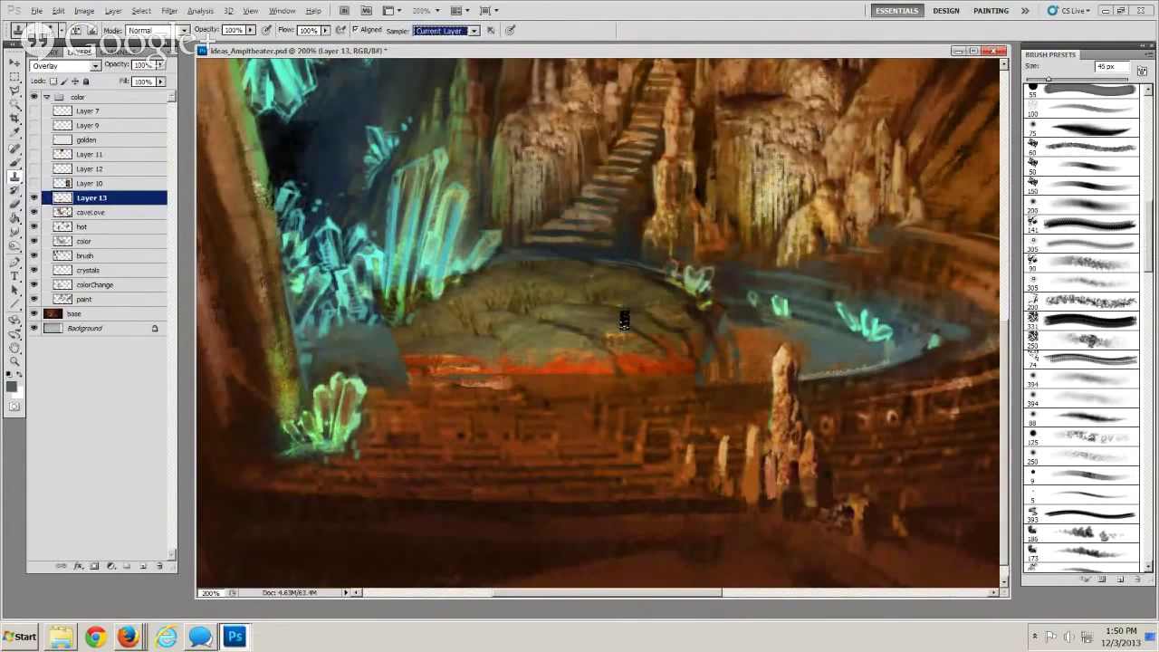
pyautogui.keyDown('alt'); pyautogui.click(625, 320); pyautogui.keyUp('alt')
pyautogui.moveTo(702, 313)
pyautogui.mouseDown()
pyautogui.moveTo(699, 347)
pyautogui.moveTo(721, 352)
pyautogui.mouseUp()
pyautogui.press('[')
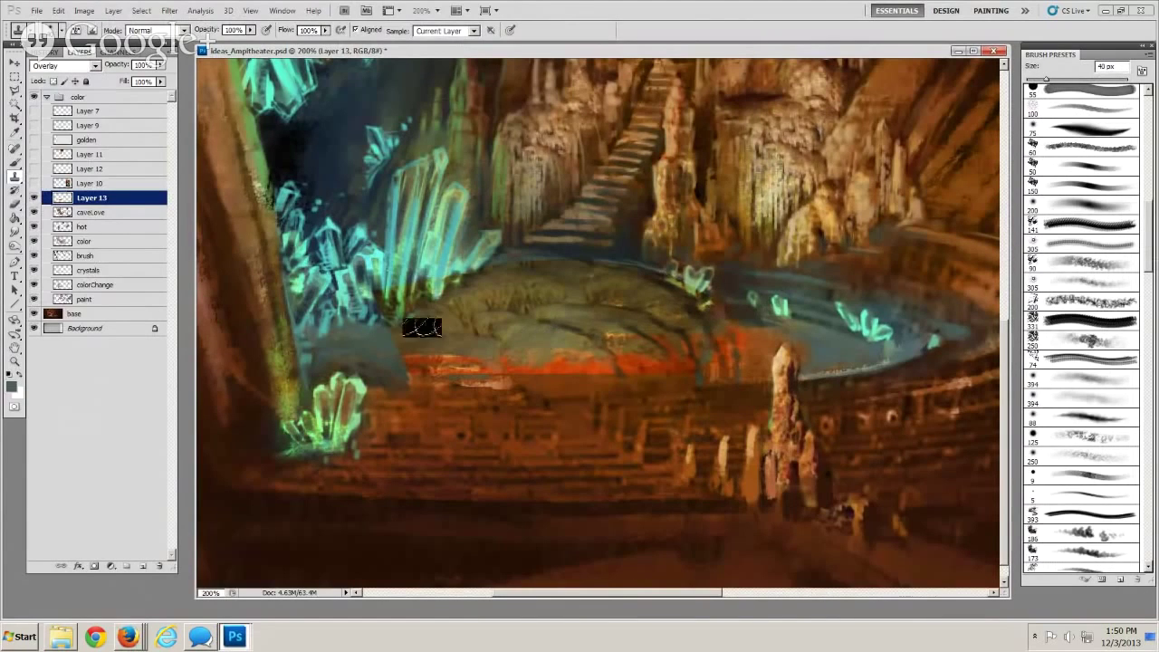
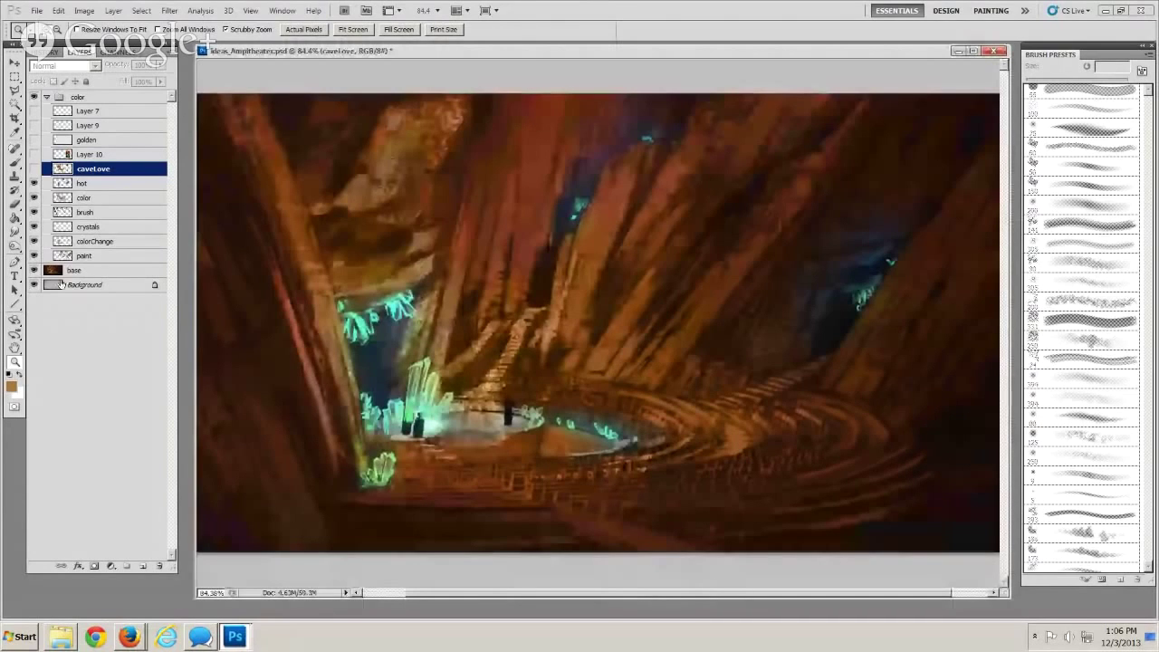
# Hide the hot, color, brush, crystals, colorChange and paint layers to view the base painting alone
pyautogui.click(33, 183)
pyautogui.moveTo(35, 197); pyautogui.dragTo(36, 257)
pyautogui.click(36, 258)
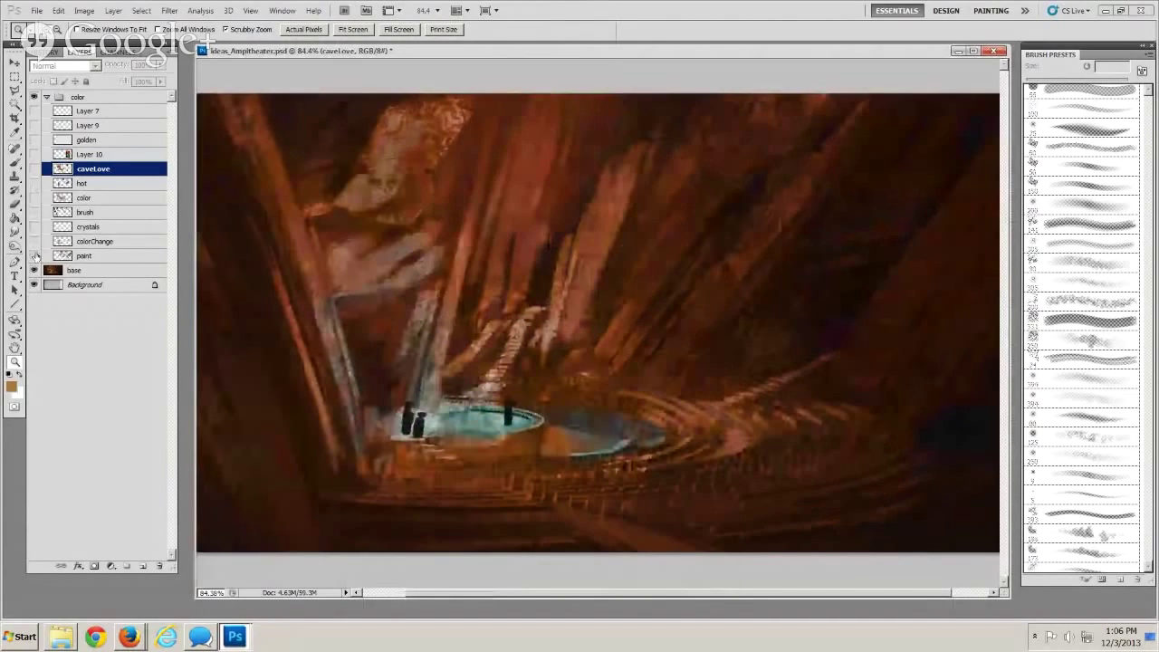
# Show the paint, colorChange, crystals, brush, color and hot layers again one at a time to review how the painting builds up
pyautogui.click(34, 257)
pyautogui.click(35, 243)
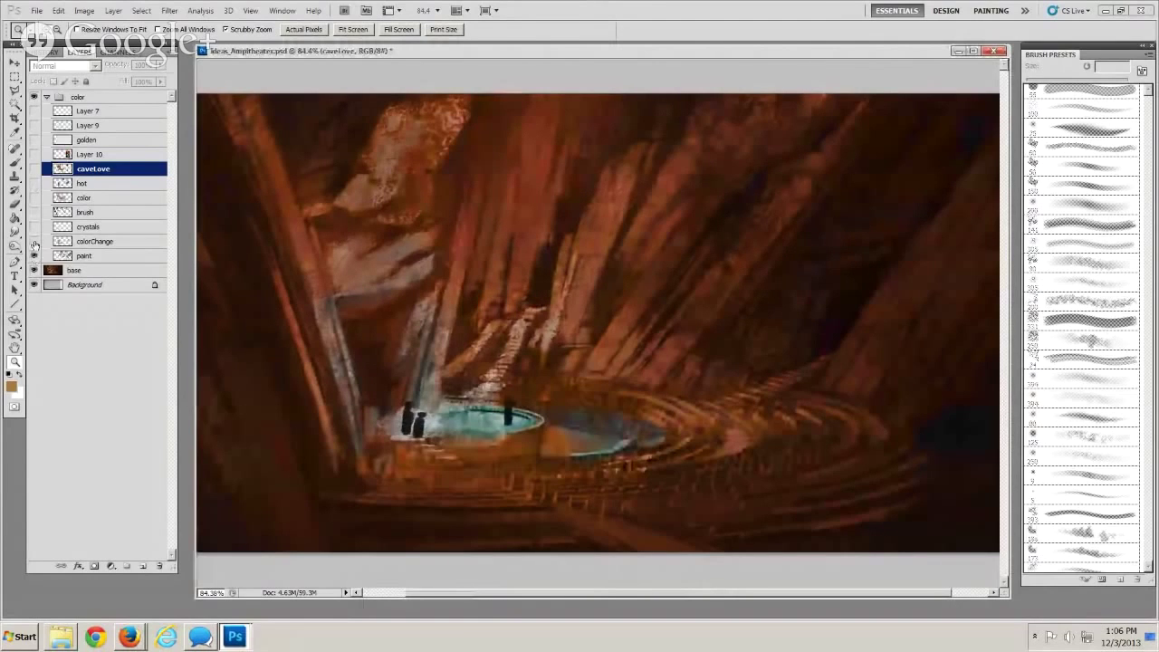
pyautogui.click(35, 243)
pyautogui.click(34, 214)
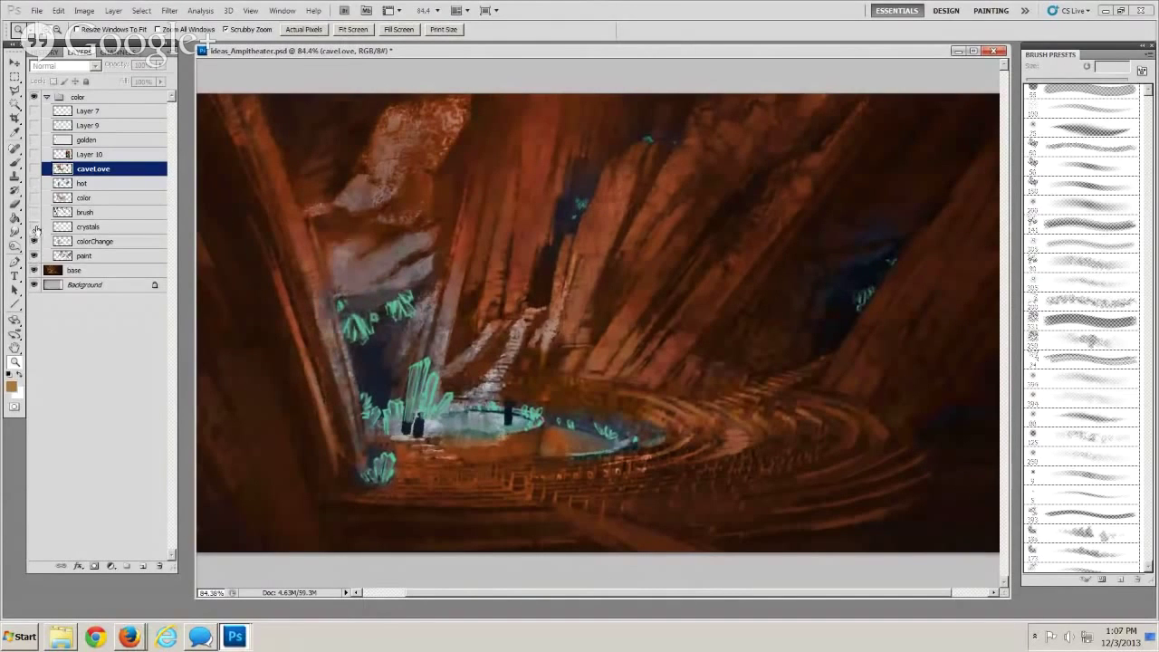
pyautogui.click(35, 228)
pyautogui.click(34, 228)
pyautogui.click(34, 213)
pyautogui.click(34, 212)
pyautogui.click(34, 197)
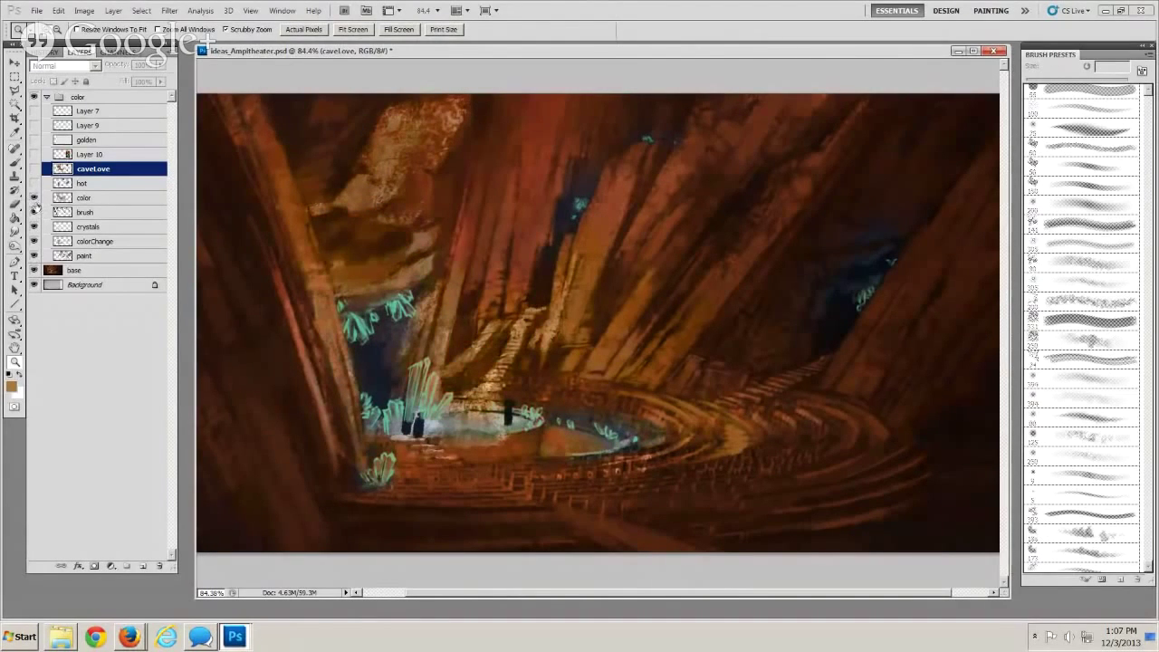
pyautogui.click(35, 184)
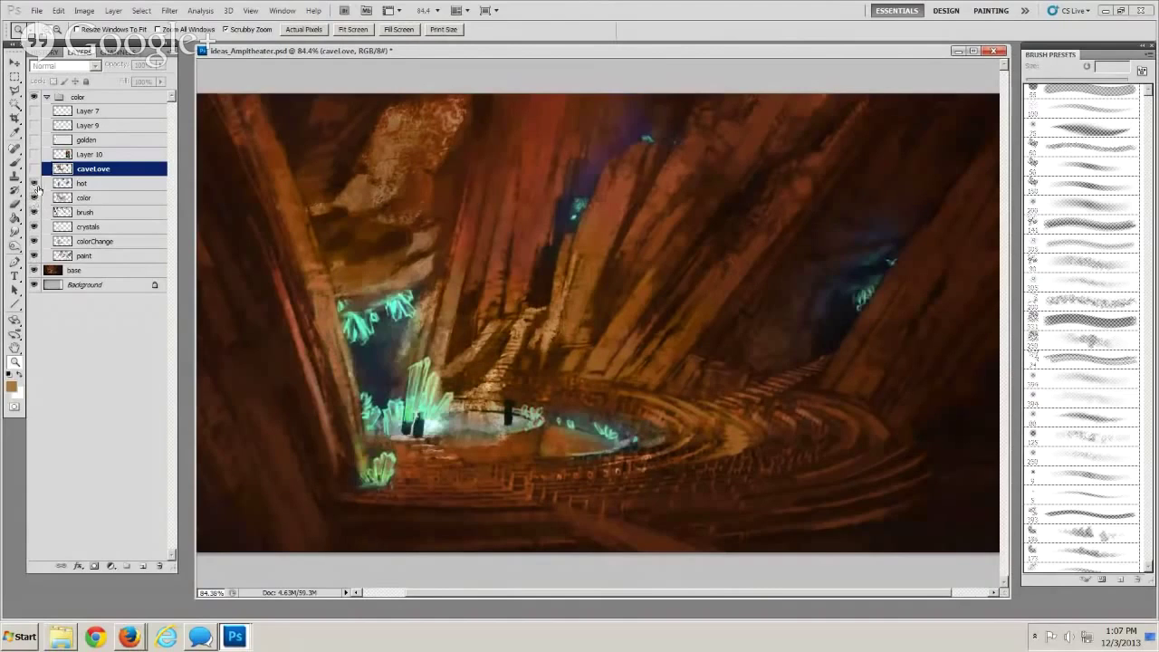
# Compare the painting with and without the caveLove layer, leaving that layer hidden
pyautogui.click(34, 170)
pyautogui.click(34, 169)
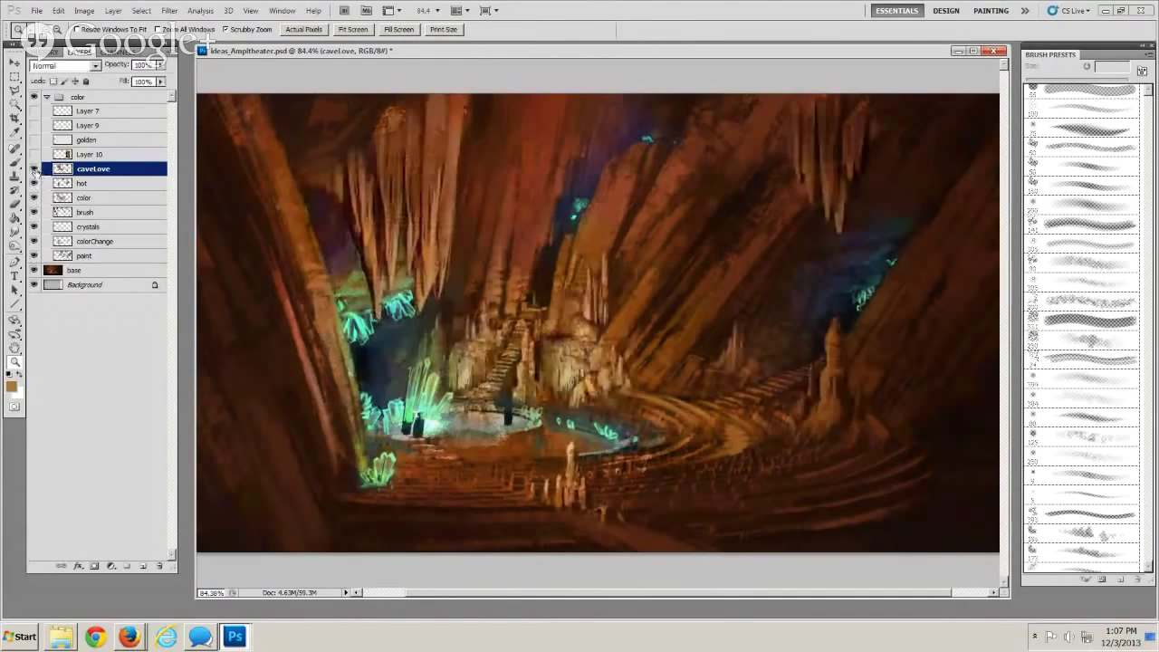
pyautogui.click(34, 169)
# Show and select Layer 10 with the cave pool reference photo, enlarging the view to 100%
pyautogui.click(35, 153)
pyautogui.click(91, 154)
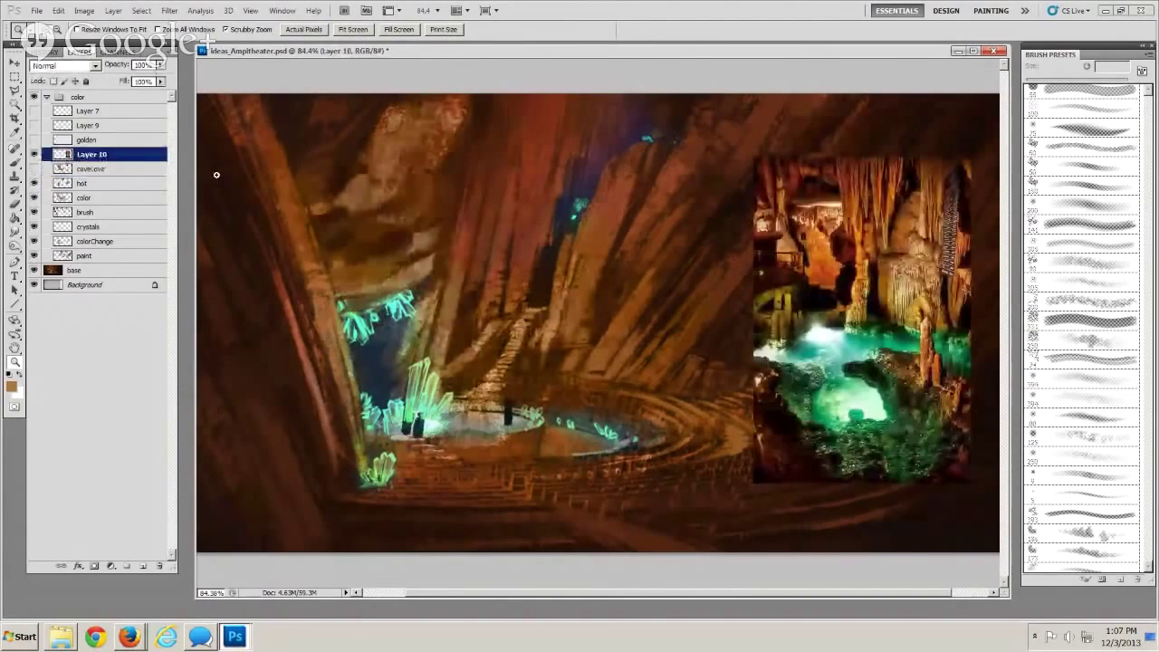
pyautogui.click(879, 317)
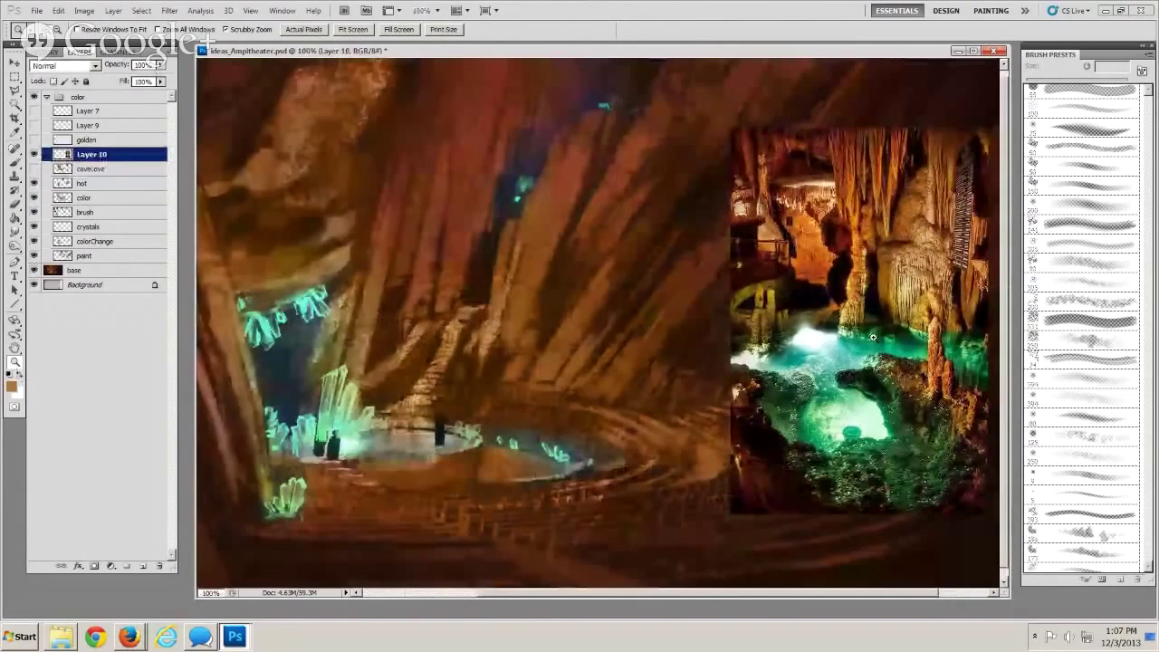
# Compare the cave reference photo on Layer 10 with the stalactites on the caveLove layer by toggling their visibility
pyautogui.click(873, 338)
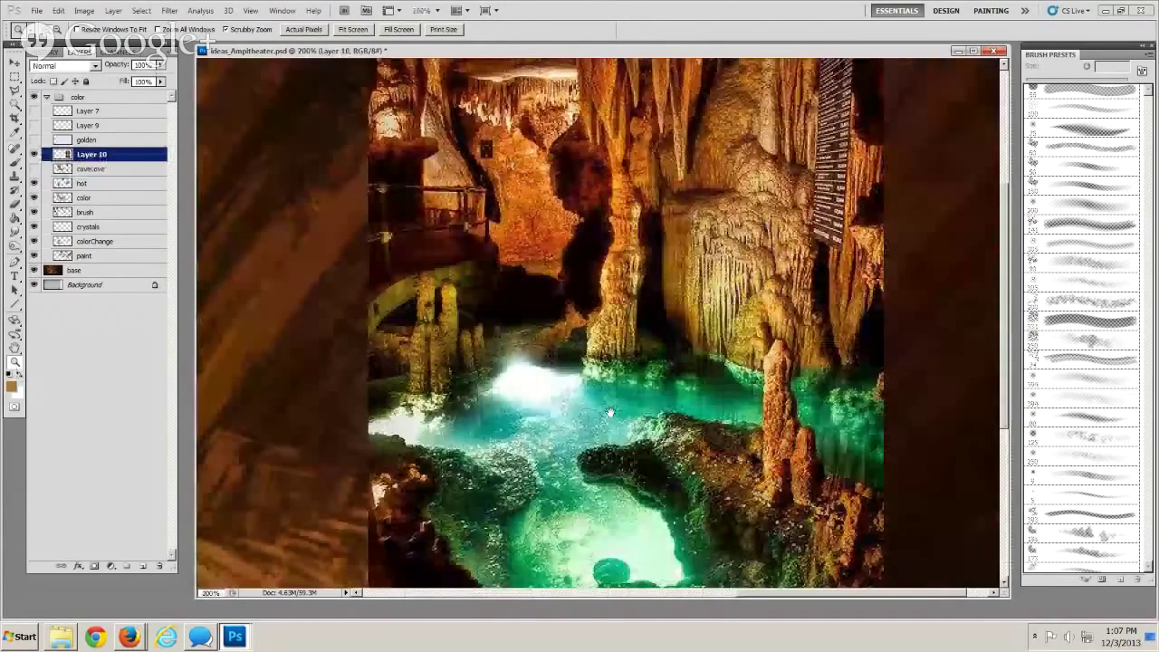
pyautogui.moveTo(610, 413); pyautogui.dragTo(609, 365)
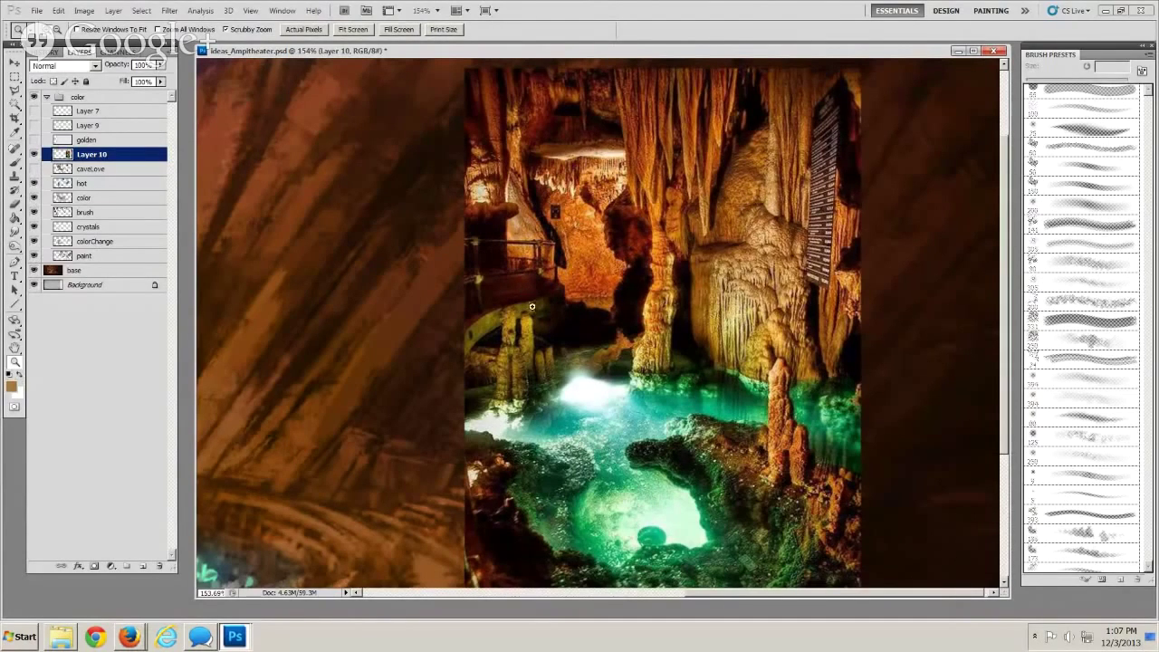
pyautogui.moveTo(561, 325); pyautogui.dragTo(629, 340)
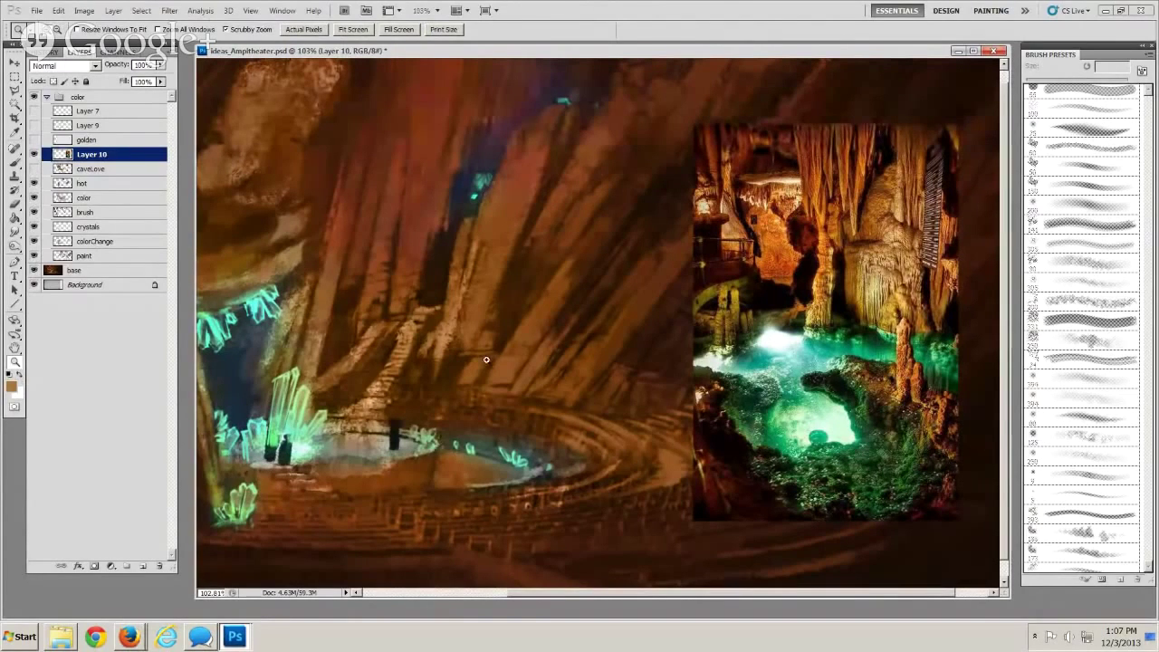
pyautogui.click(37, 155)
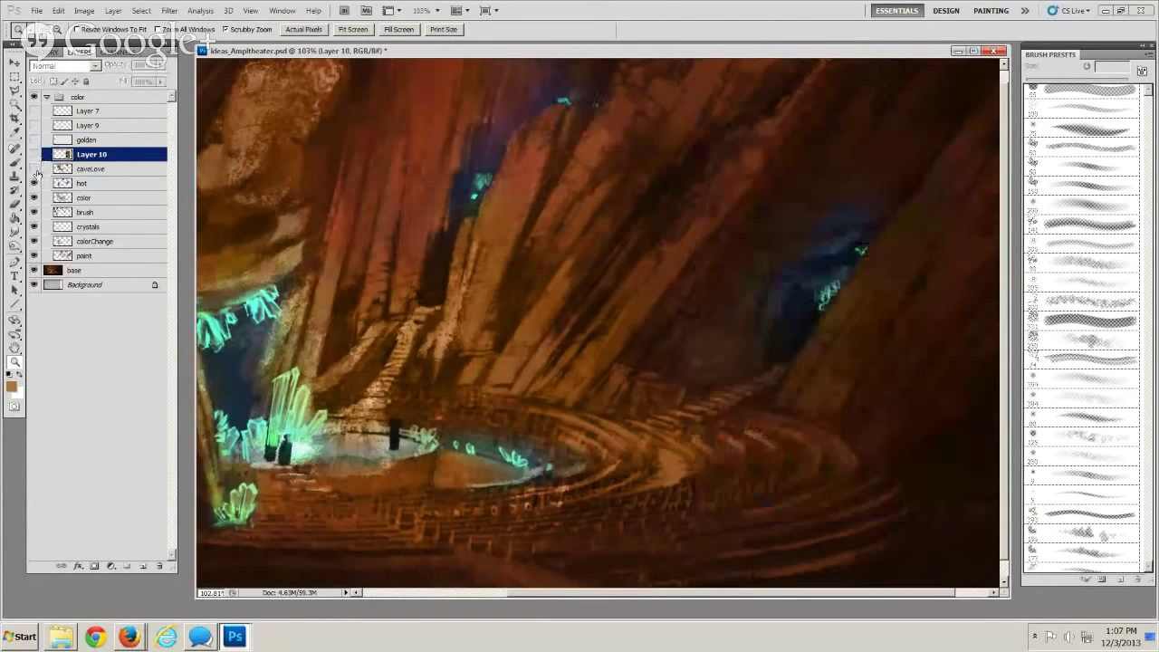
pyautogui.click(35, 168)
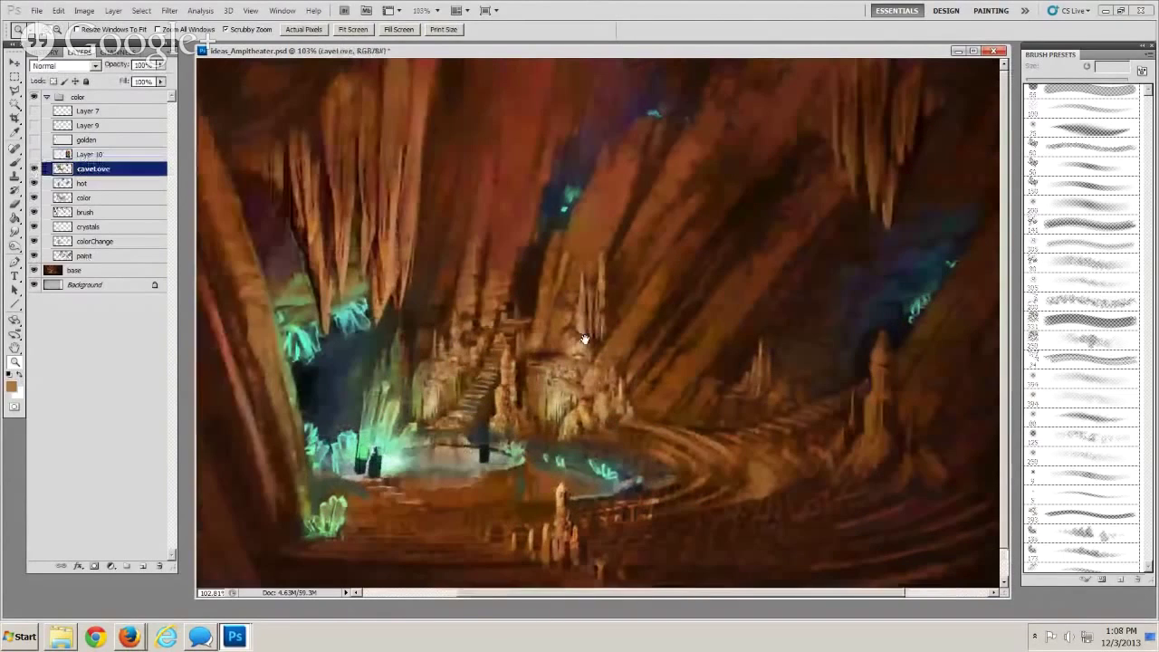
pyautogui.click(90, 170)
pyautogui.click(35, 168)
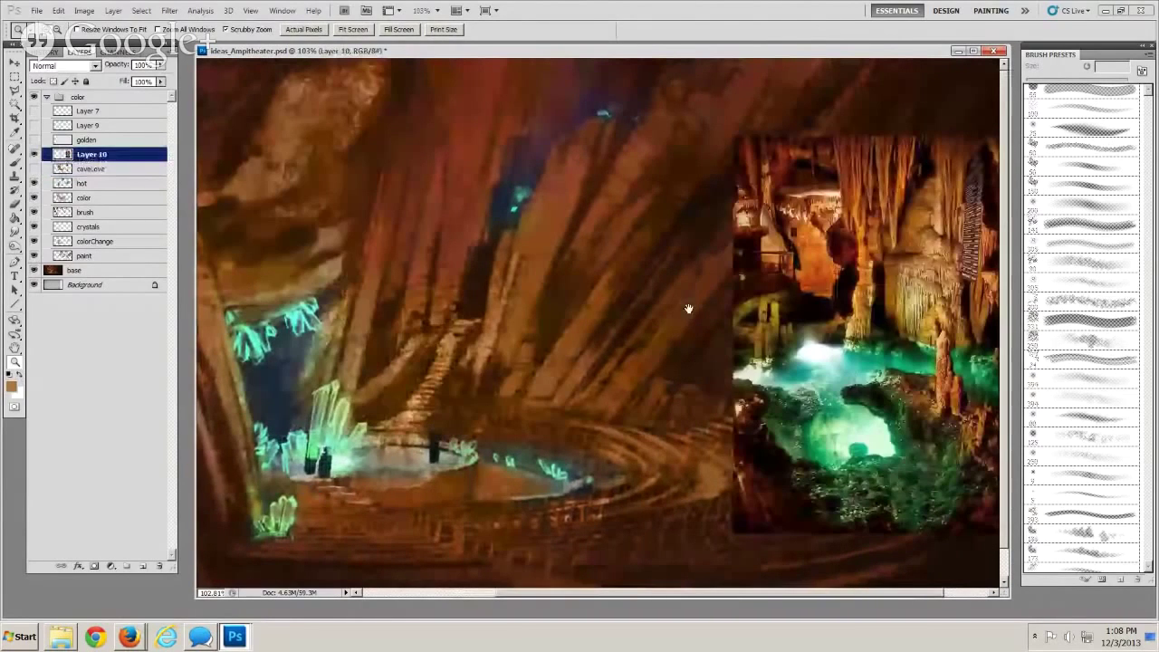
# Lasso the central cluster of hanging stalactites in the Layer 10 photo and copy it onto a new layer
pyautogui.click(688, 309)
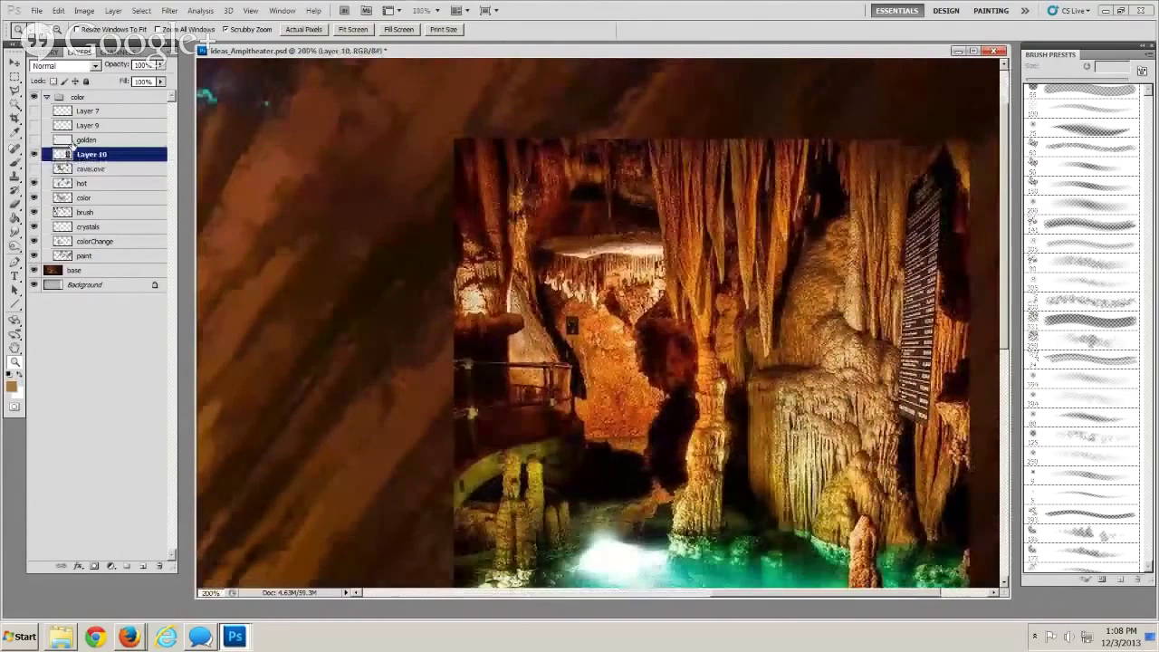
pyautogui.press('l')
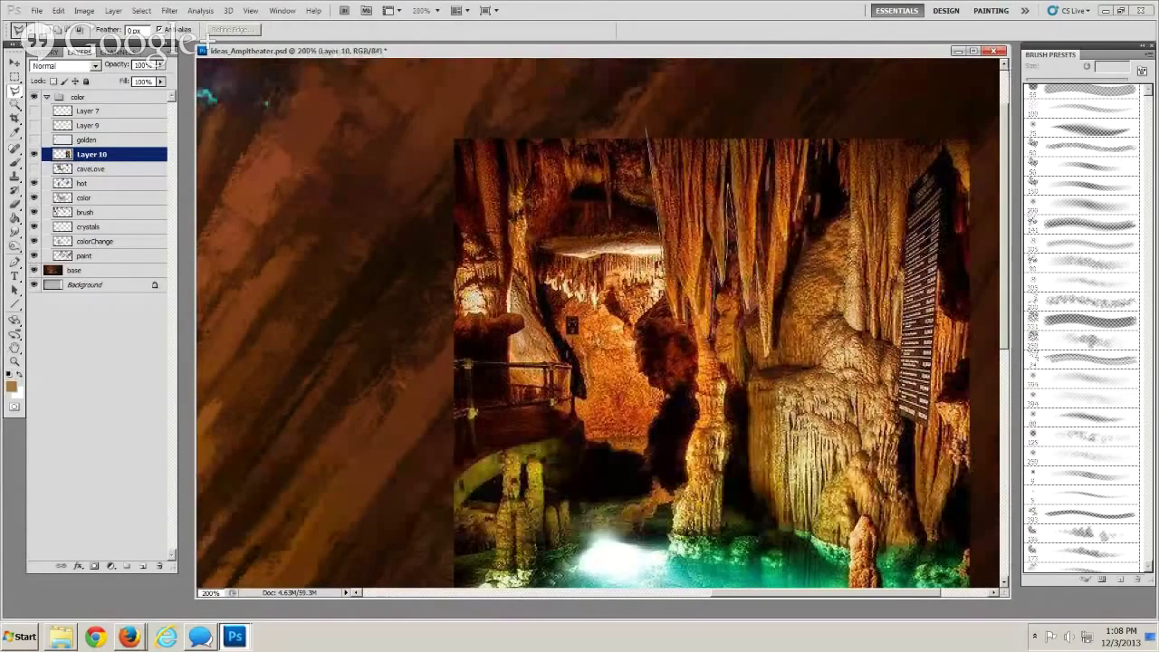
pyautogui.moveTo(775, 319)
pyautogui.mouseDown()
pyautogui.moveTo(815, 195)
pyautogui.moveTo(813, 125)
pyautogui.moveTo(687, 123)
pyautogui.moveTo(664, 226)
pyautogui.mouseUp()
pyautogui.hotkey('ctrl', 'c')
pyautogui.hotkey('ctrl', 'v')
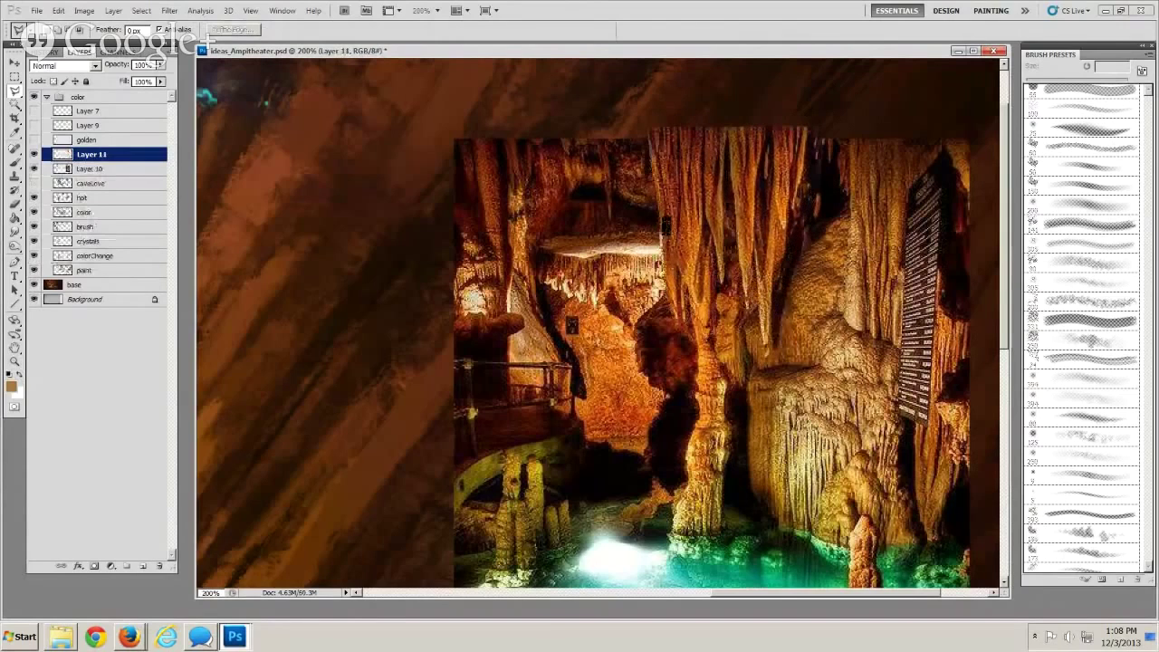
# Move the copied stalactites out of the photo onto the painted cave wall and hide Layer 10
pyautogui.click(14, 62)
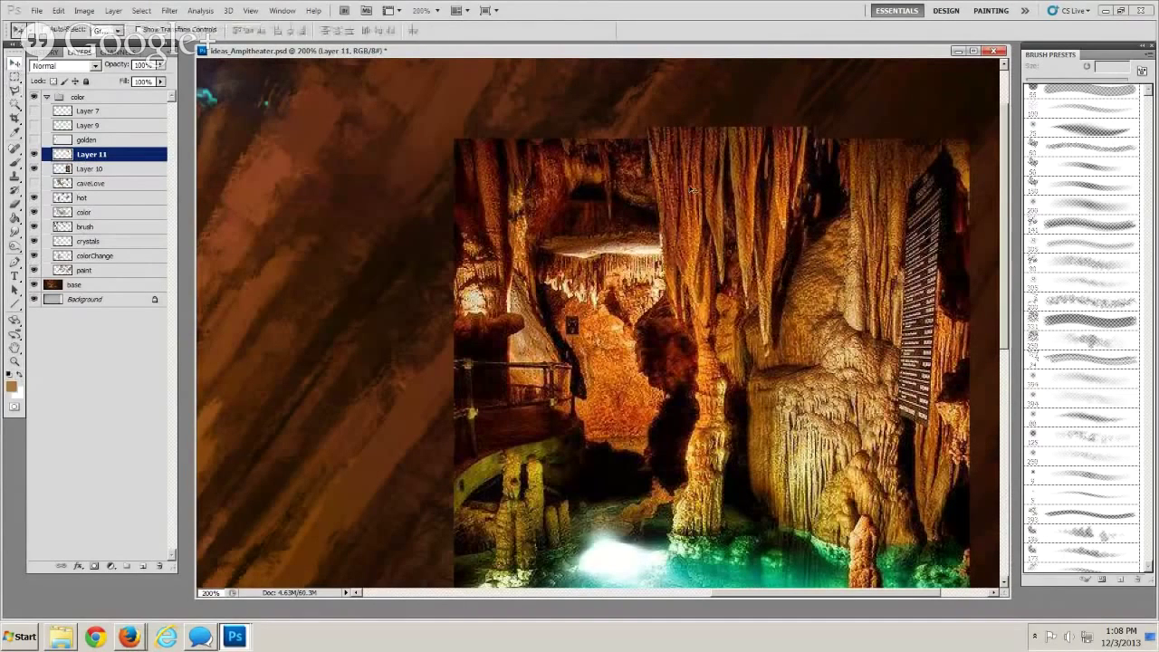
pyautogui.moveTo(697, 190); pyautogui.dragTo(318, 168)
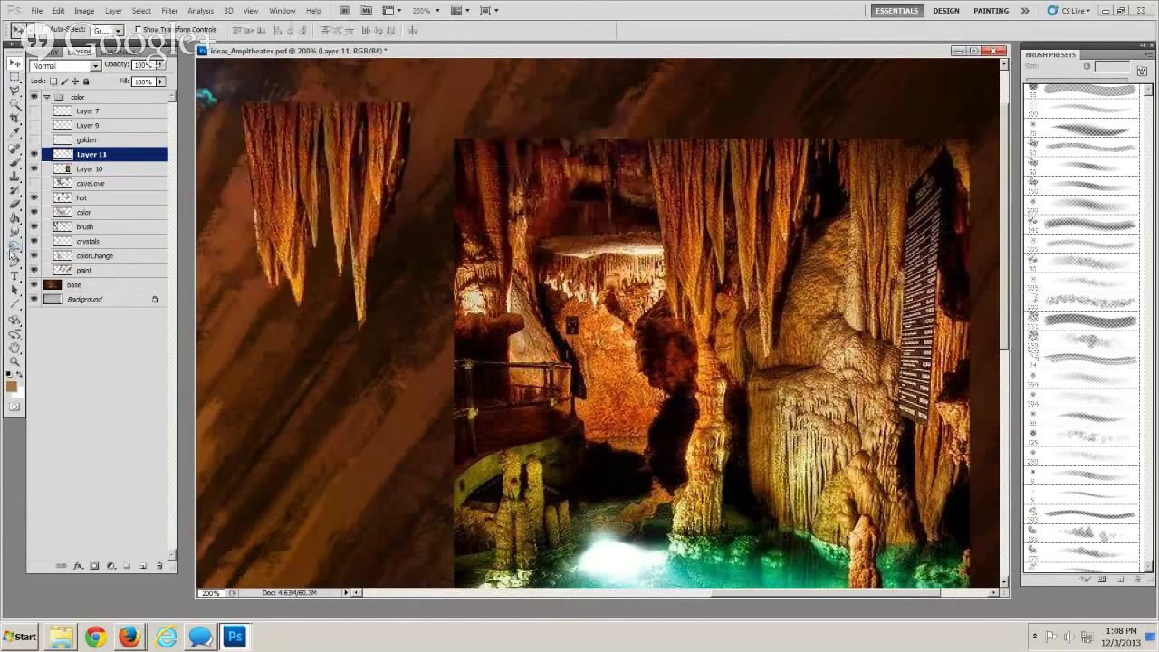
pyautogui.click(34, 169)
# Enlarge the copied stalactites on Layer 11 with Free Transform
pyautogui.moveTo(316, 368); pyautogui.dragTo(683, 415)
pyautogui.hotkey('ctrl', 't')
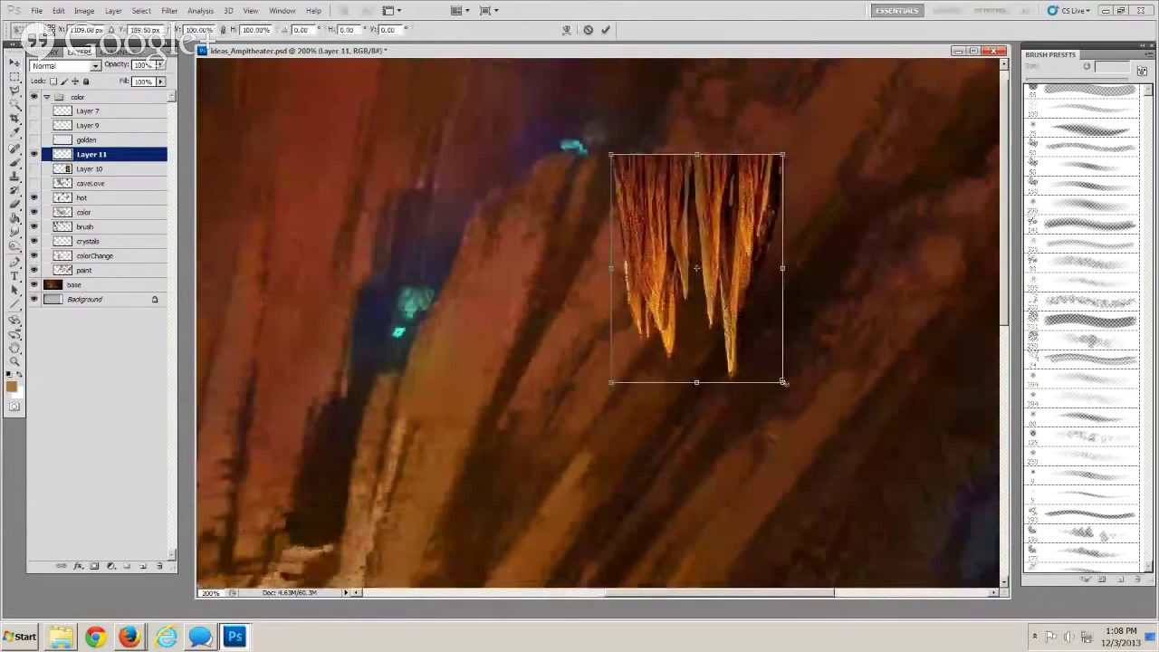
pyautogui.moveTo(784, 382); pyautogui.dragTo(901, 544)
pyautogui.press('Return')
# Flip the stalactites on Layer 11 horizontally
pyautogui.press('z')
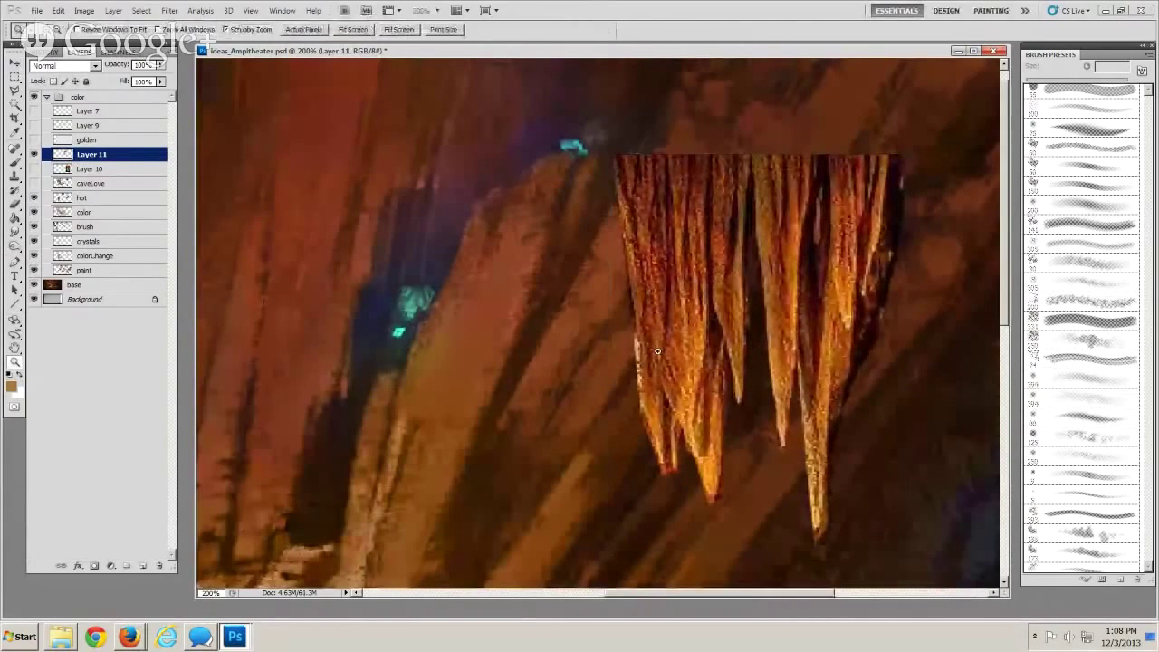
pyautogui.keyDown('alt'); pyautogui.click(582, 328); pyautogui.keyUp('alt')
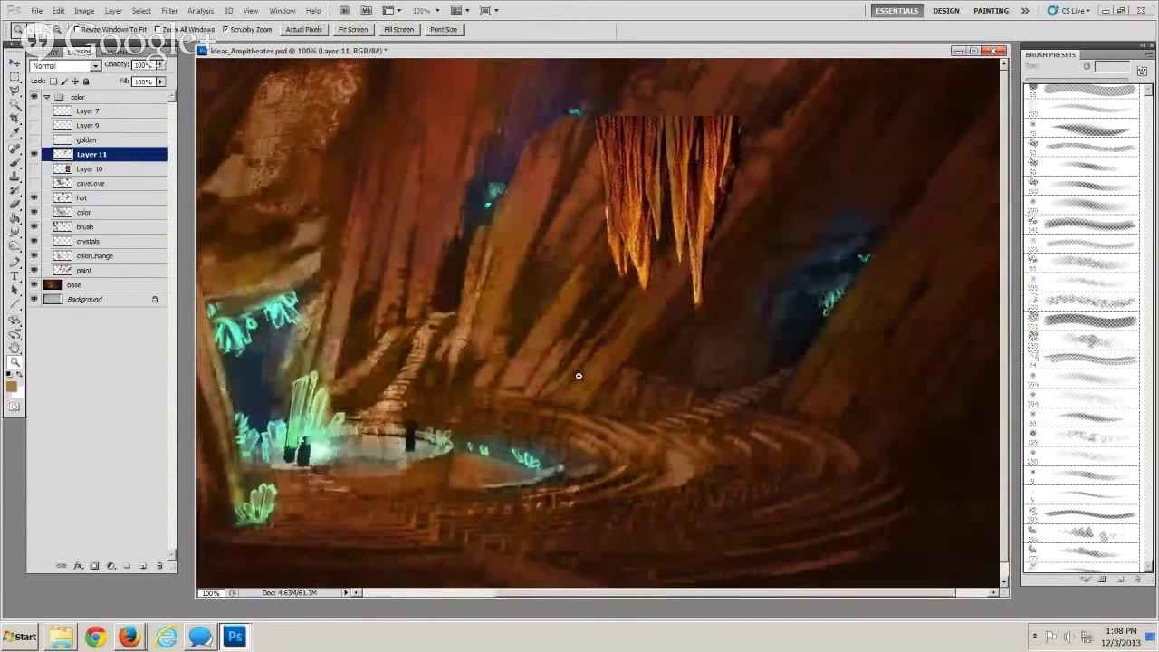
pyautogui.click(58, 10)
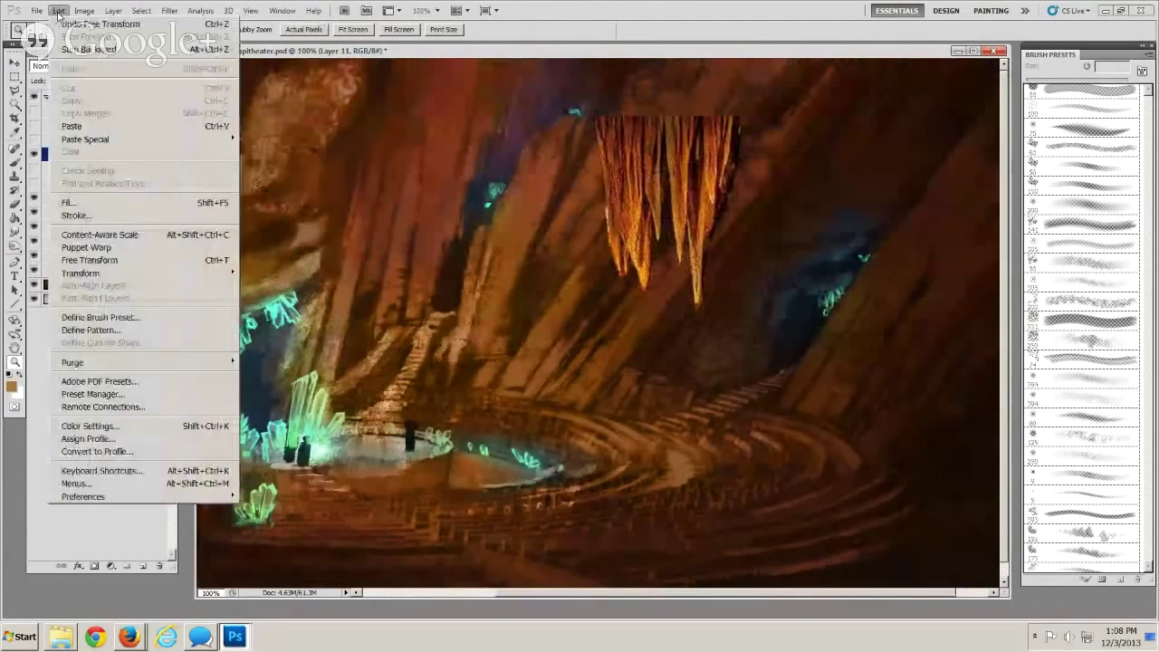
pyautogui.click(114, 275)
pyautogui.click(285, 400)
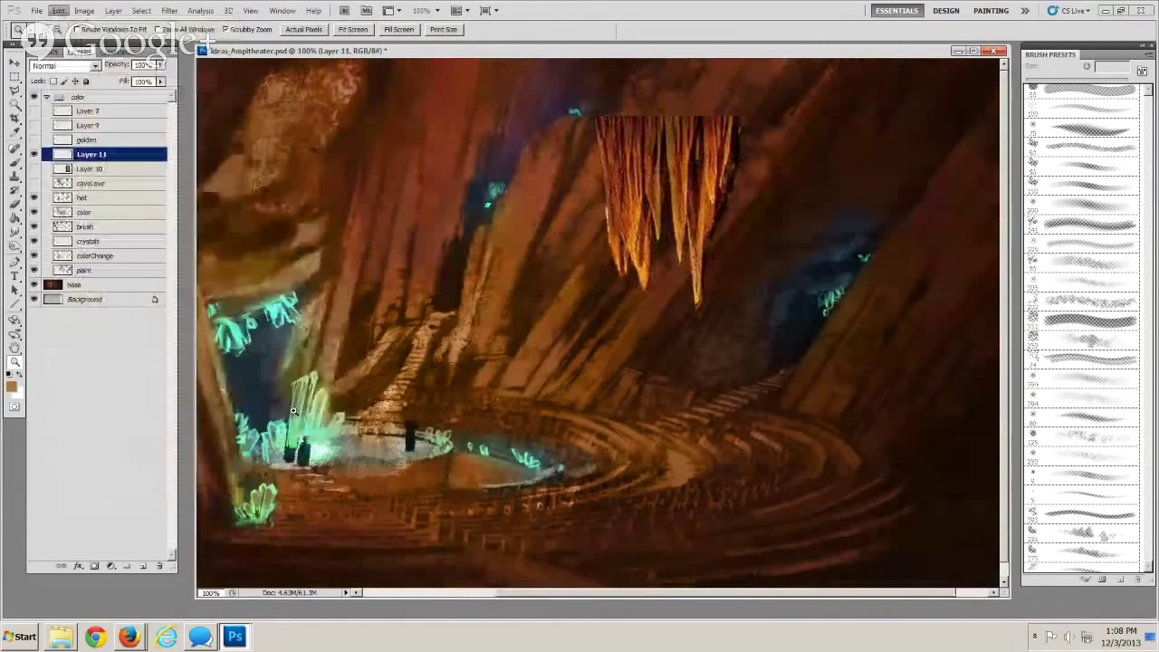
# Apply the Median noise filter to the stalactites on Layer 11 to smooth their photo texture
pyautogui.click(688, 212)
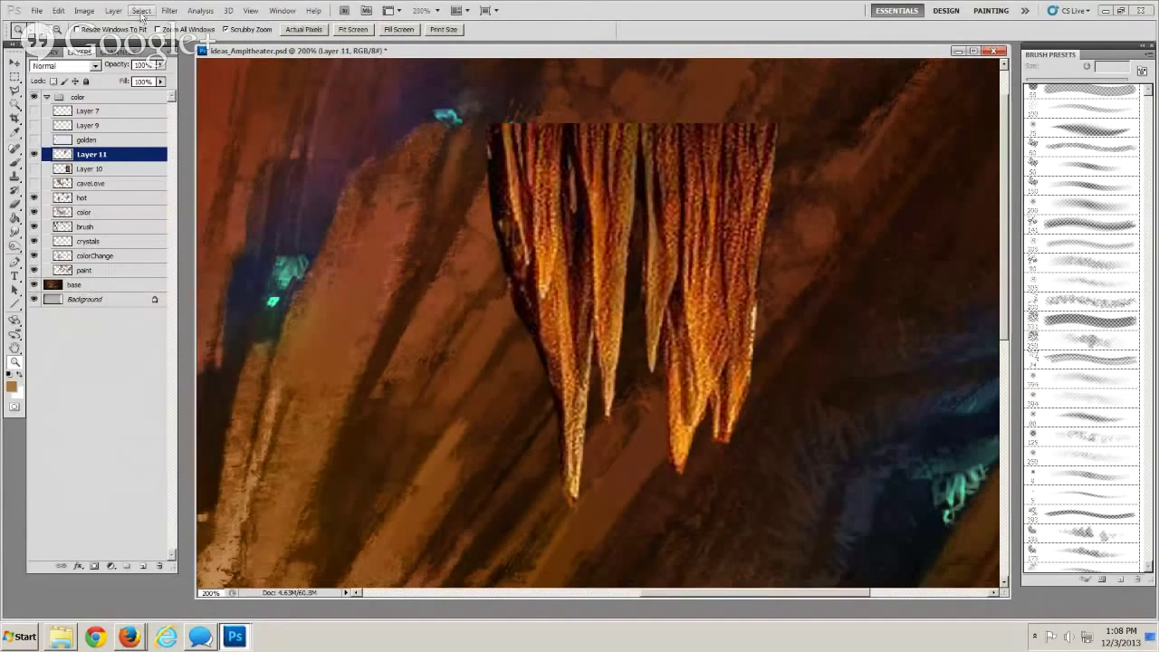
pyautogui.click(170, 11)
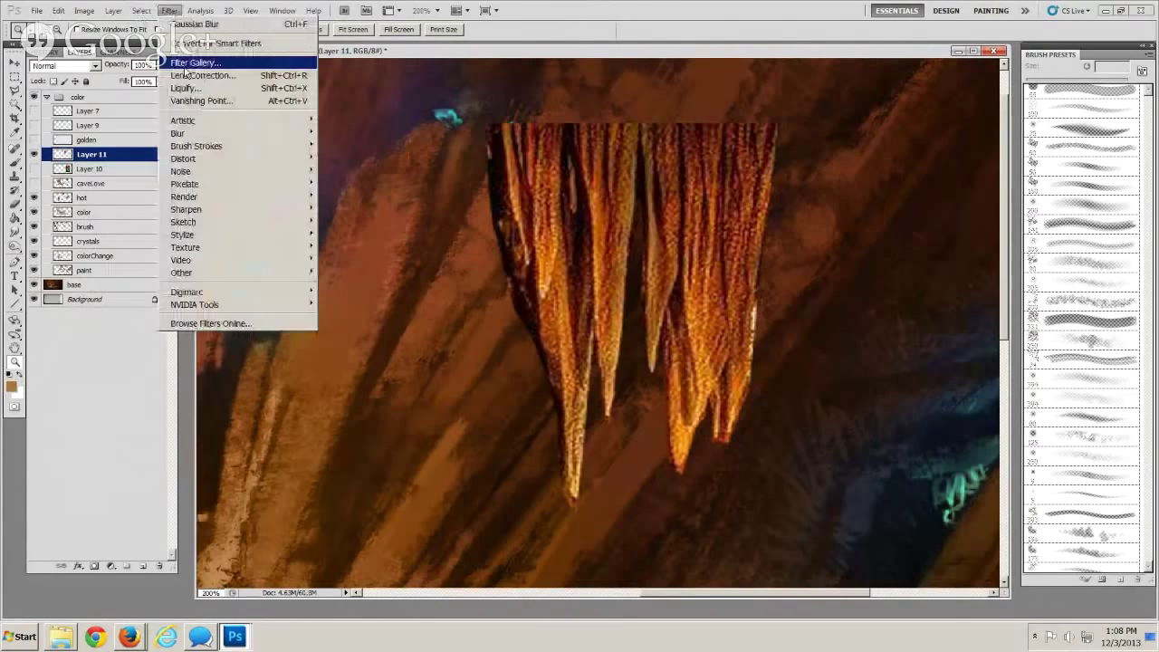
pyautogui.moveTo(208, 172)
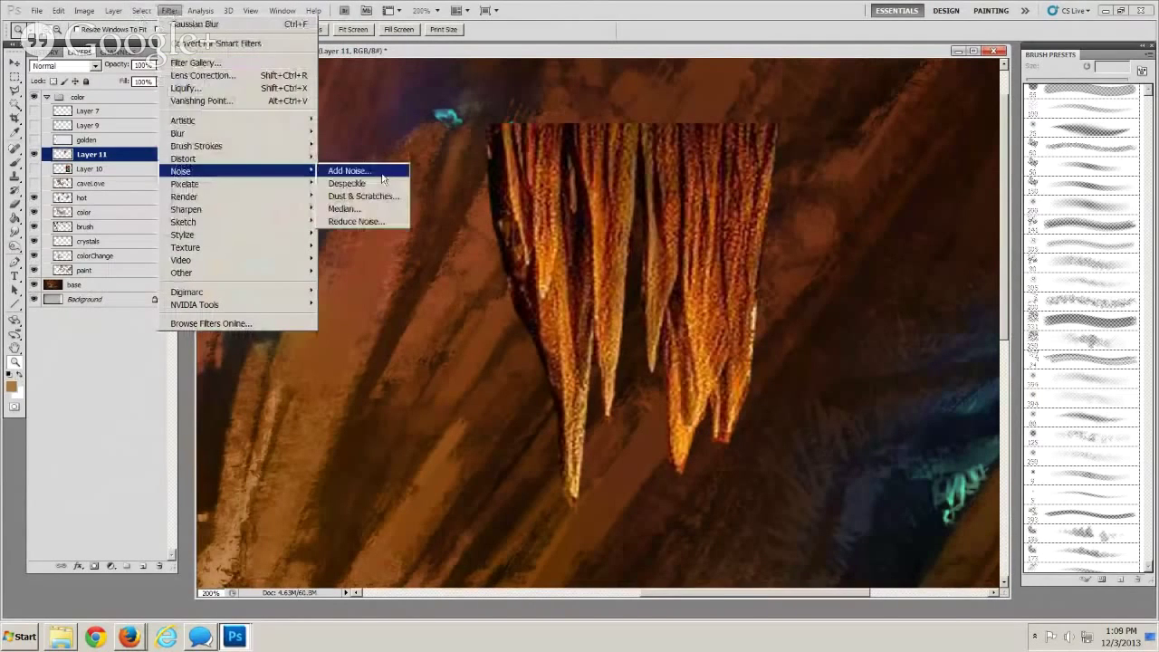
pyautogui.click(343, 209)
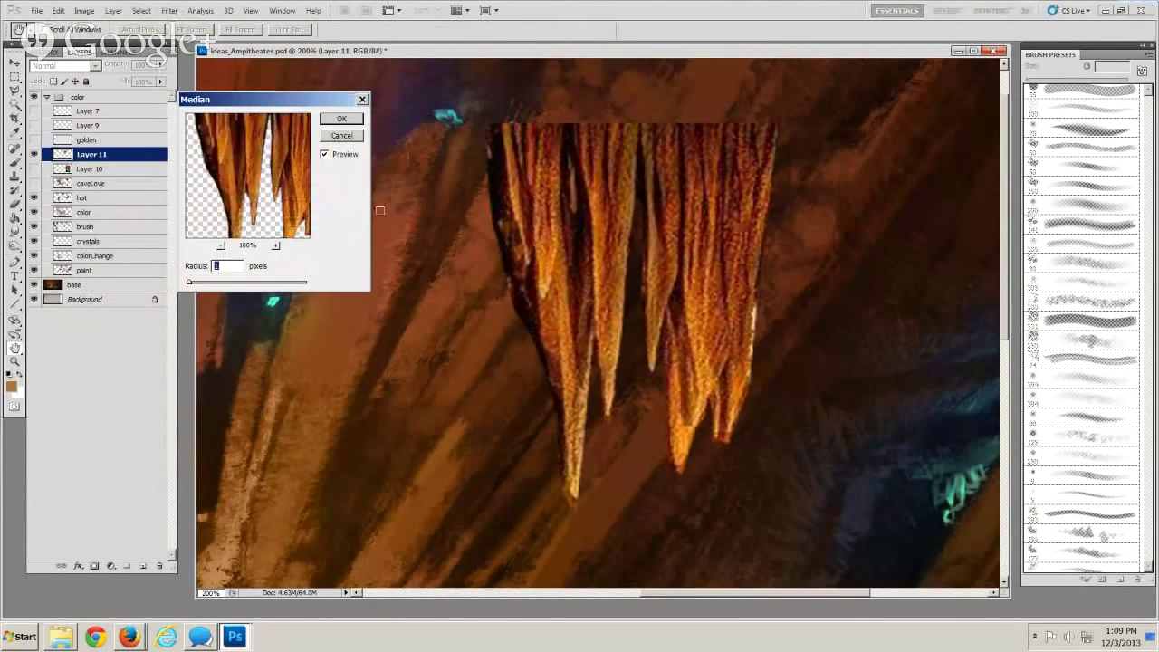
pyautogui.click(339, 122)
# Enlarge the filtered stalactites a little more and move them up toward the cave ceiling
pyautogui.press('z')
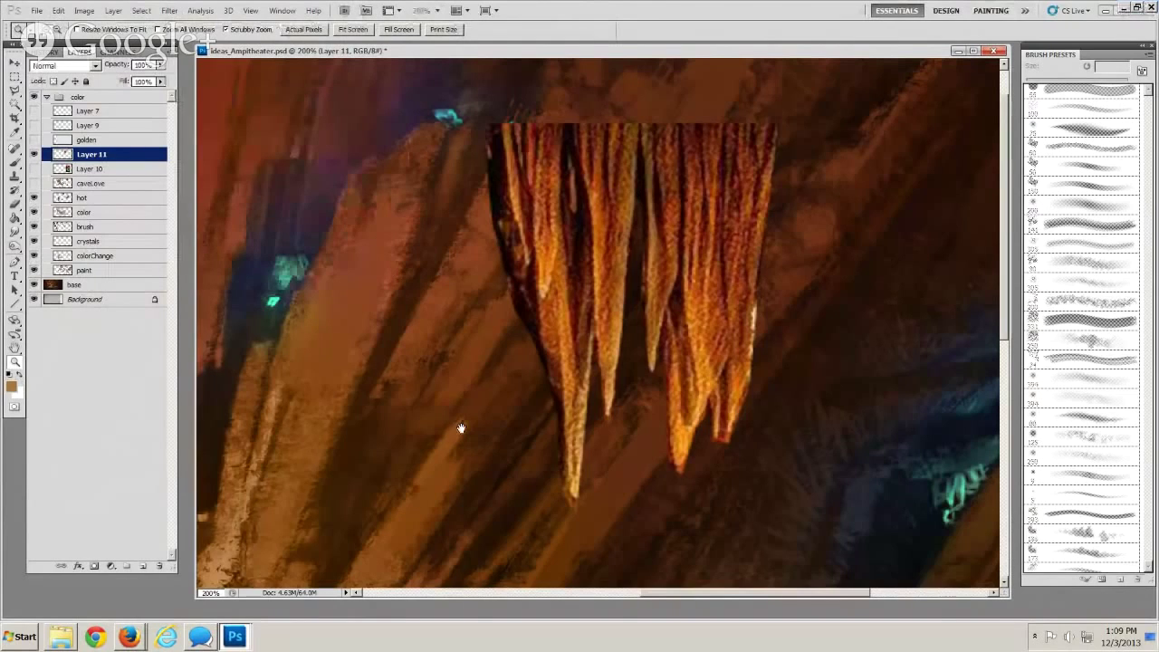
pyautogui.moveTo(461, 428); pyautogui.dragTo(586, 361)
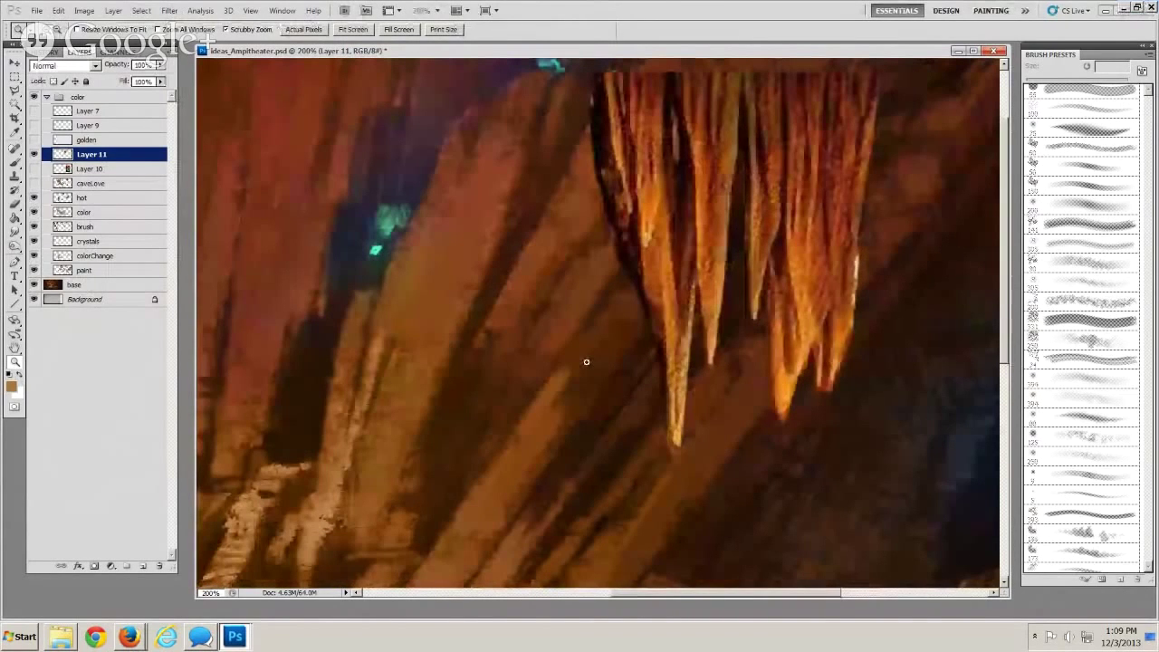
pyautogui.hotkey('ctrl', '-')
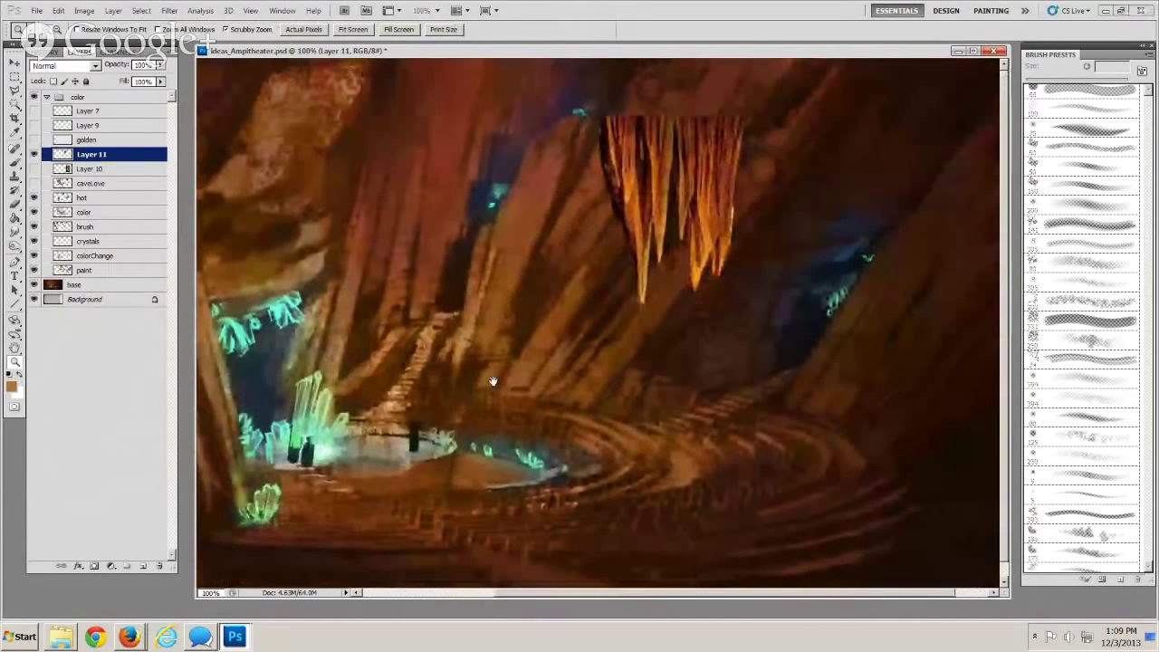
pyautogui.moveTo(493, 382); pyautogui.dragTo(480, 381)
pyautogui.hotkey('ctrl', 't')
pyautogui.moveTo(585, 313); pyautogui.dragTo(535, 342)
pyautogui.press('Return')
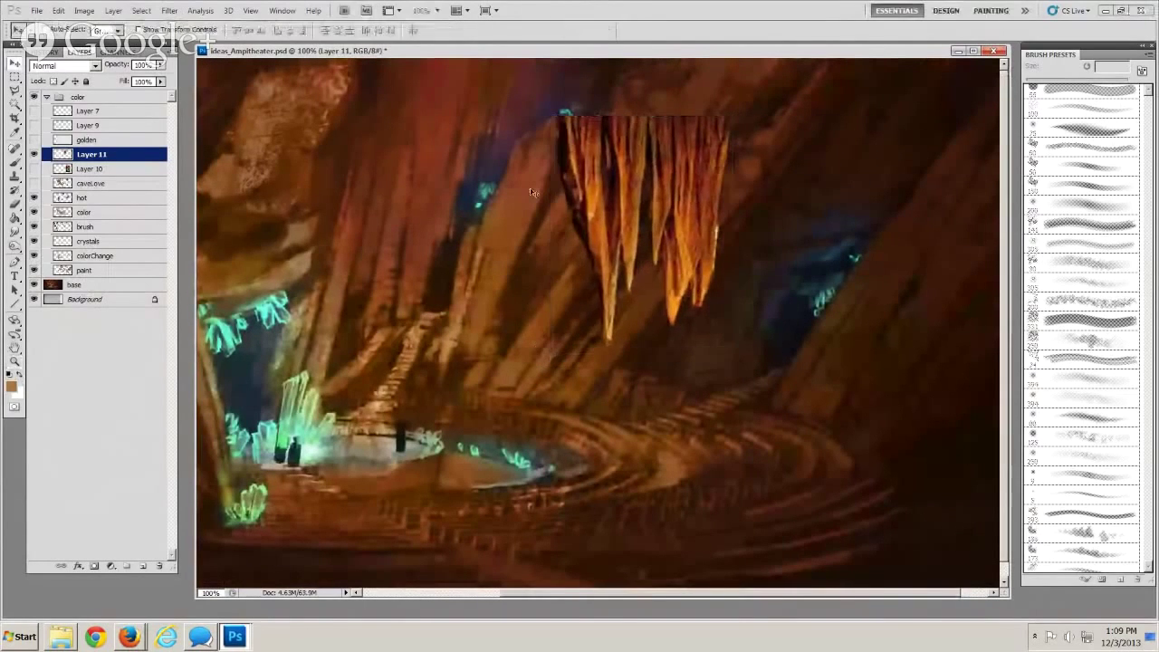
pyautogui.moveTo(585, 199); pyautogui.dragTo(598, 144)
# Hide Layer 11, show the caveLove layer and the Layer 10 reference photo, and make Layer 10 active
pyautogui.click(34, 154)
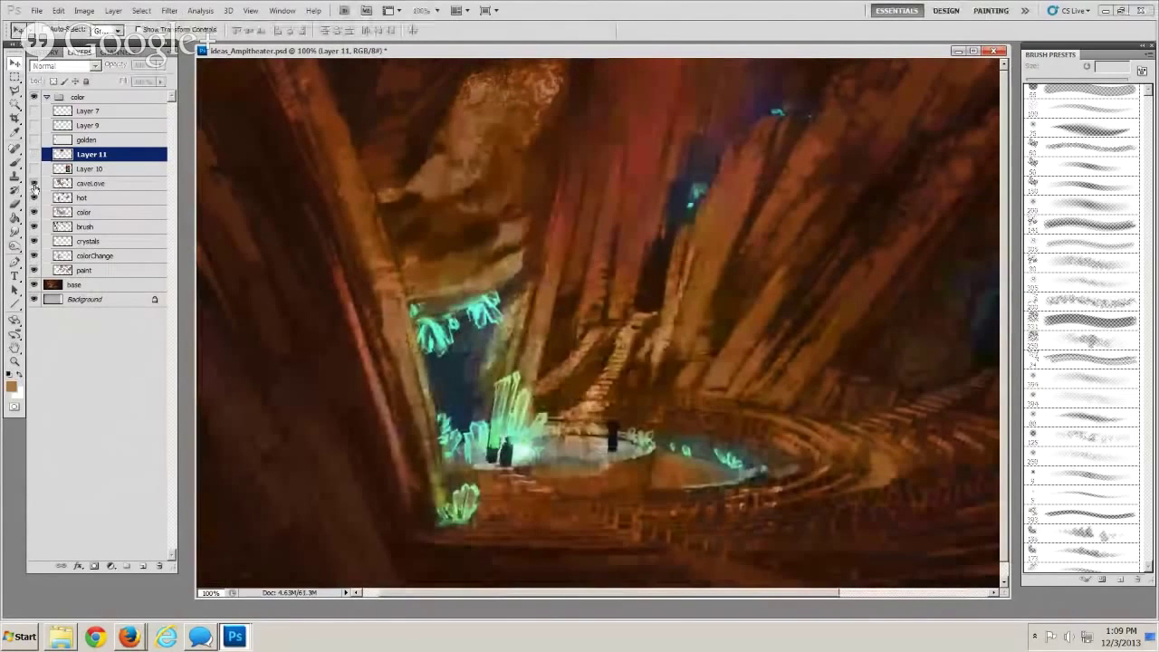
pyautogui.click(34, 183)
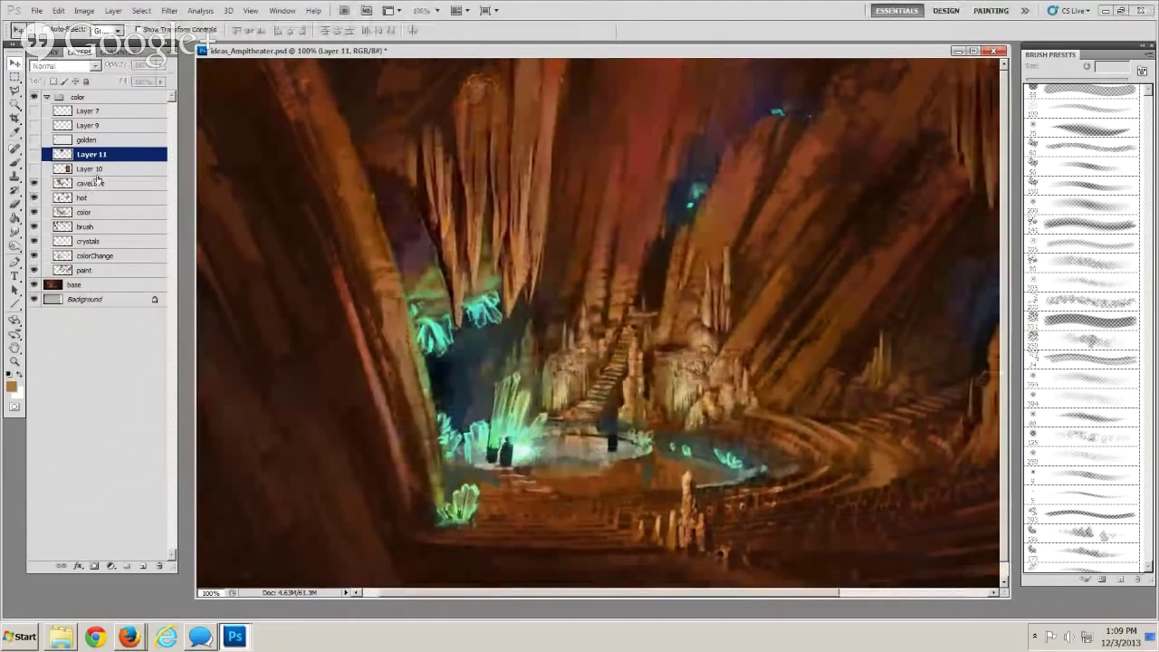
pyautogui.click(91, 184)
pyautogui.click(35, 169)
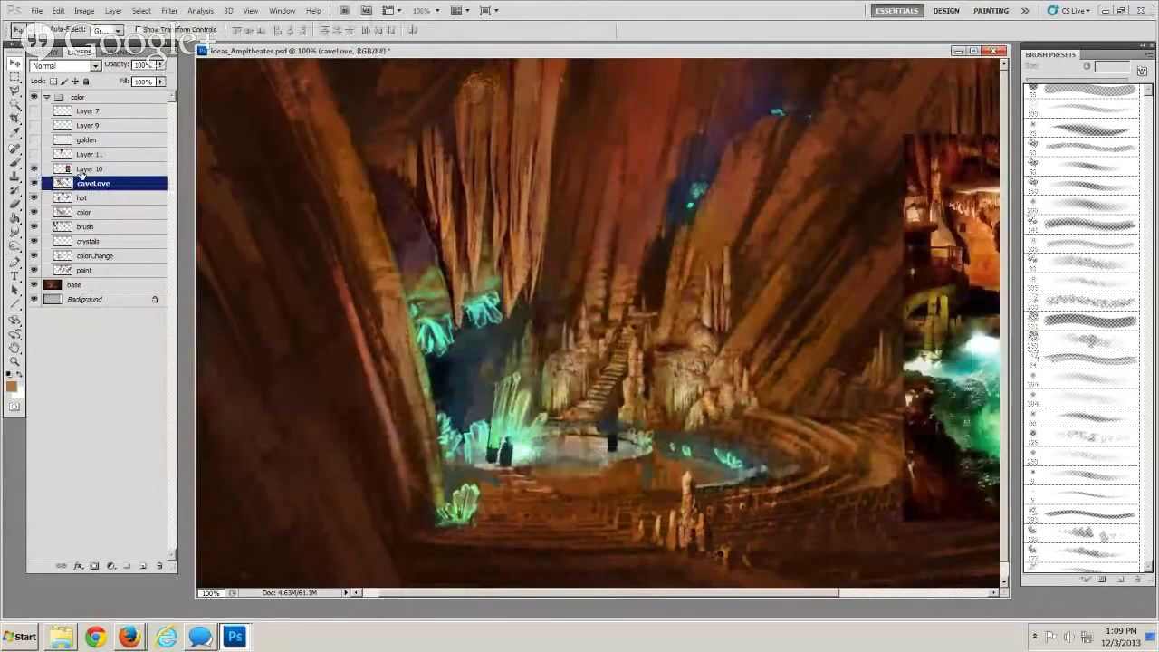
pyautogui.click(83, 169)
# Add a new layer above Layer 10 and circle the photo's stalactite cluster with a white 3 px brush
pyautogui.moveTo(621, 358); pyautogui.dragTo(578, 351)
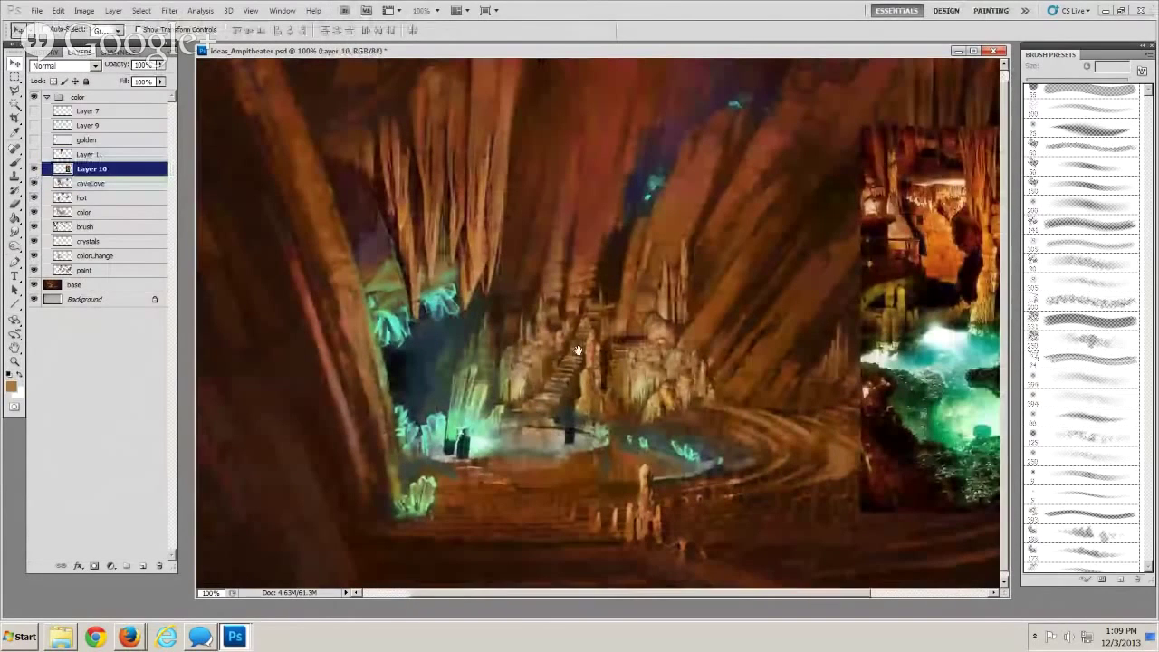
pyautogui.moveTo(577, 351); pyautogui.dragTo(482, 360)
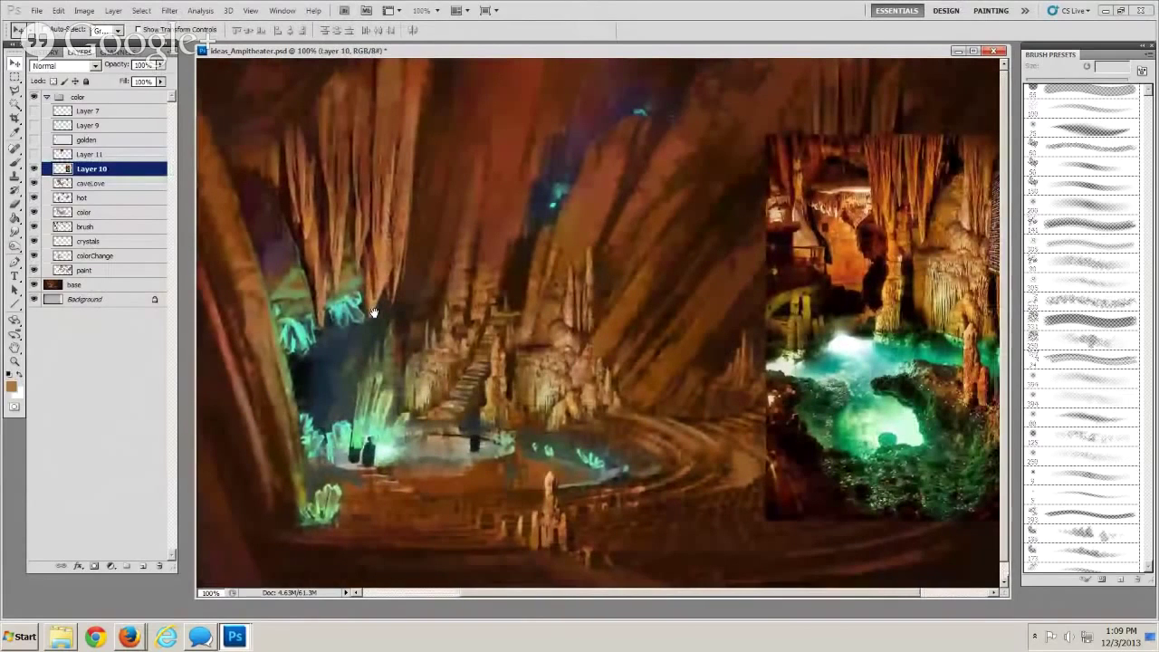
pyautogui.moveTo(374, 313); pyautogui.dragTo(349, 313)
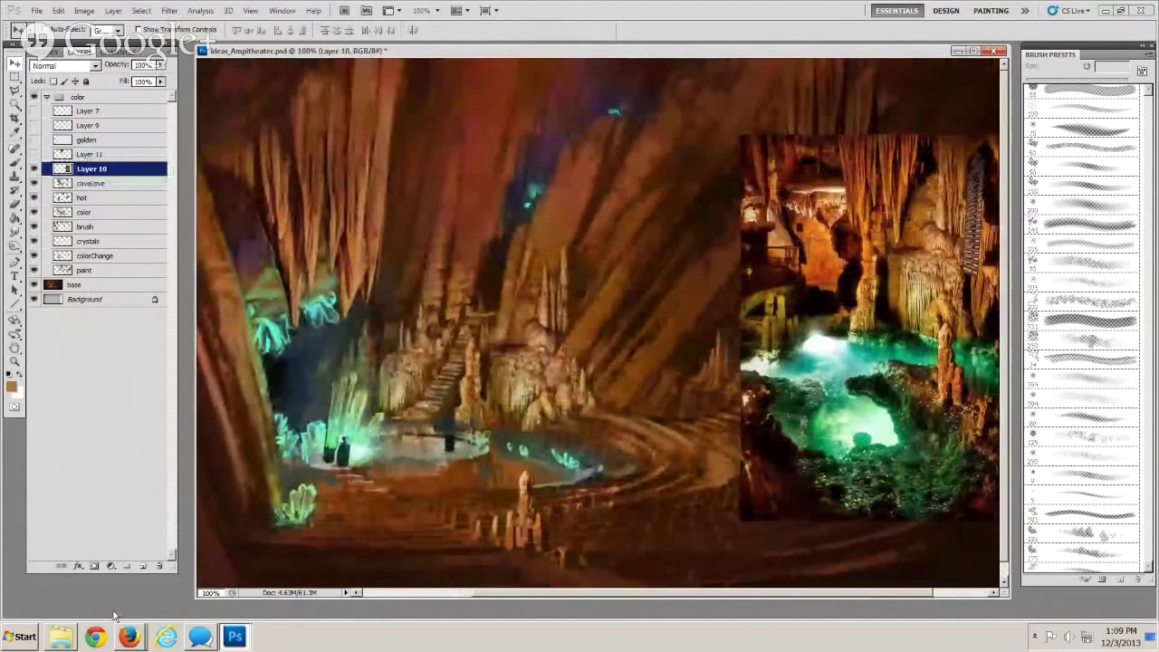
pyautogui.hotkey('ctrl', 'shift', 'alt', 'n')
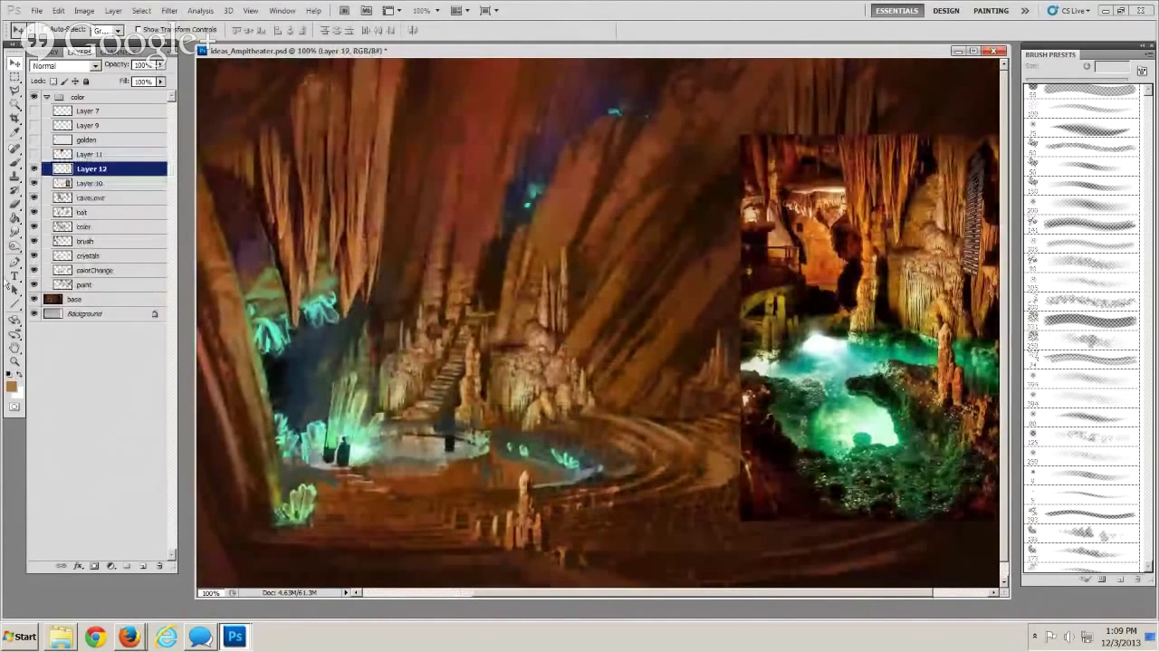
pyautogui.click(16, 379)
pyautogui.press('b')
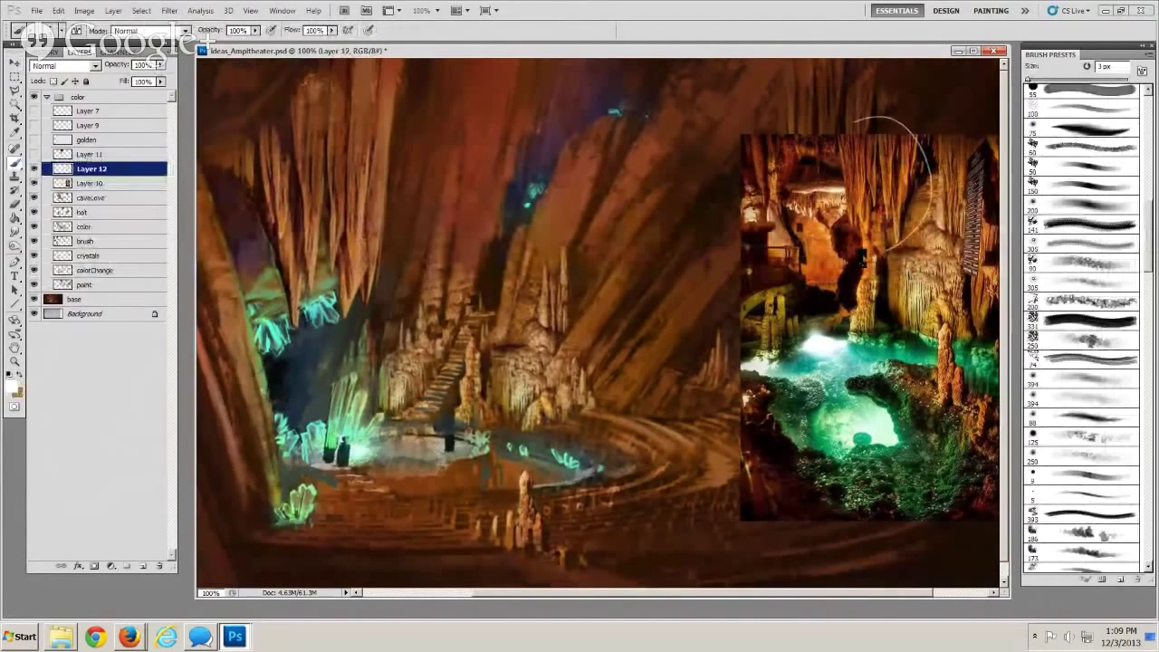
pyautogui.moveTo(886, 249); pyautogui.dragTo(864, 227)
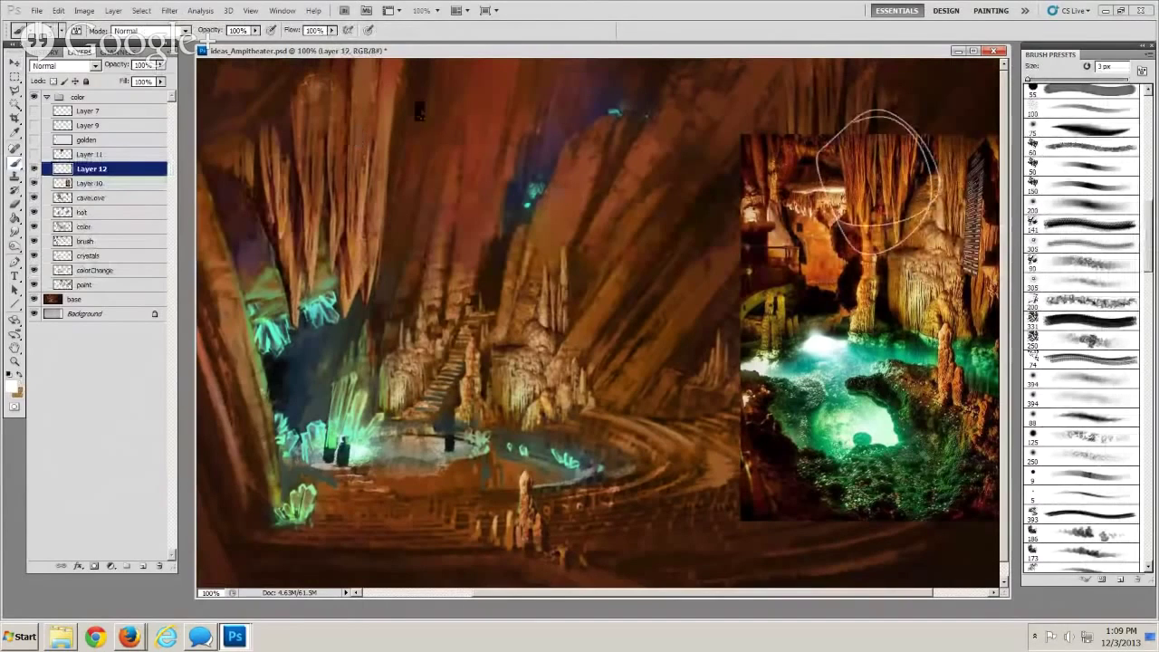
# Circle the photo's column, flowstone and lower stalagmite, and draw white arrows at the matching formations in the painting
pyautogui.moveTo(434, 107)
pyautogui.mouseDown()
pyautogui.moveTo(384, 135)
pyautogui.moveTo(412, 143)
pyautogui.mouseUp()
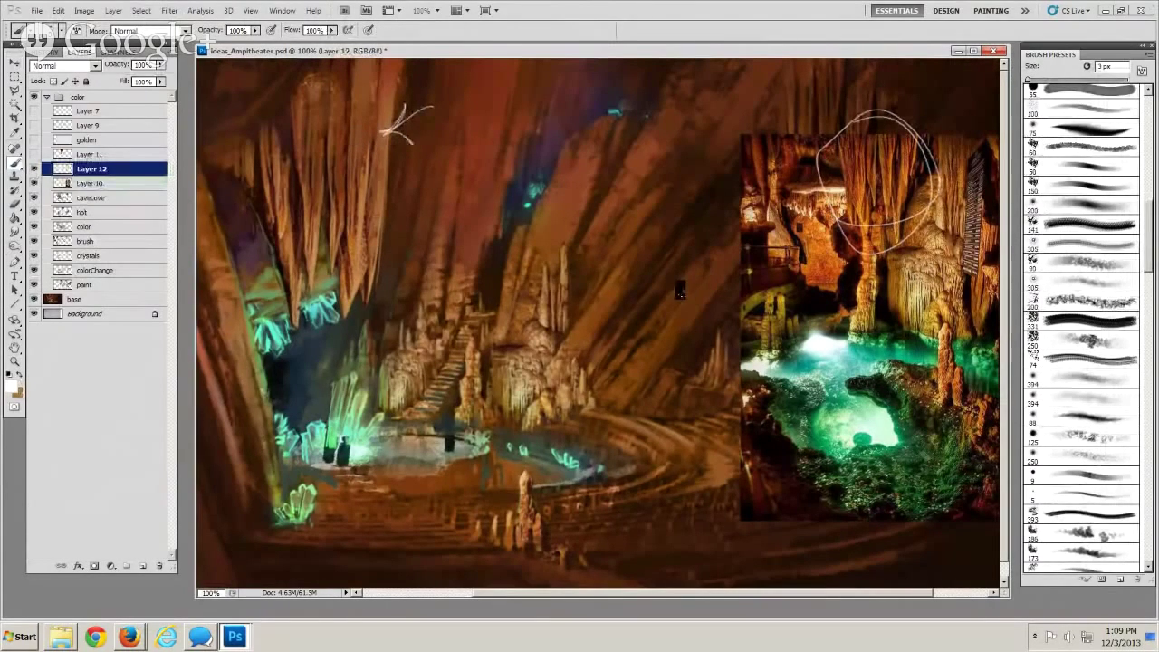
pyautogui.moveTo(680, 290); pyautogui.dragTo(610, 290)
pyautogui.moveTo(789, 227); pyautogui.dragTo(776, 294)
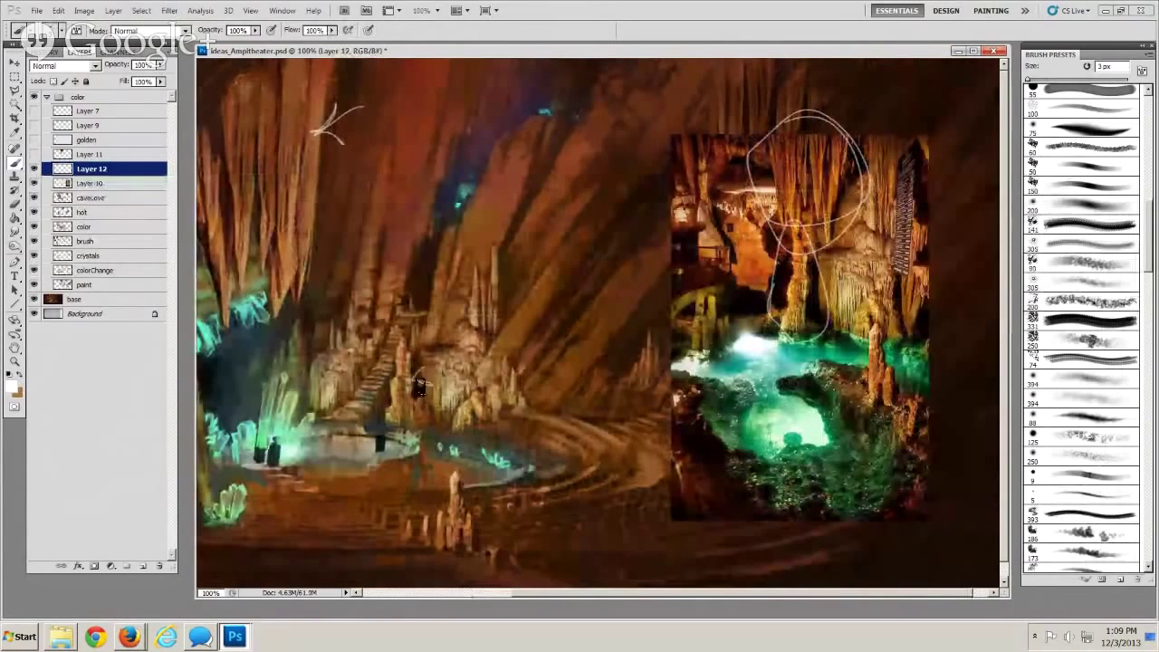
pyautogui.moveTo(824, 333)
pyautogui.mouseDown()
pyautogui.moveTo(850, 194)
pyautogui.moveTo(861, 344)
pyautogui.mouseUp()
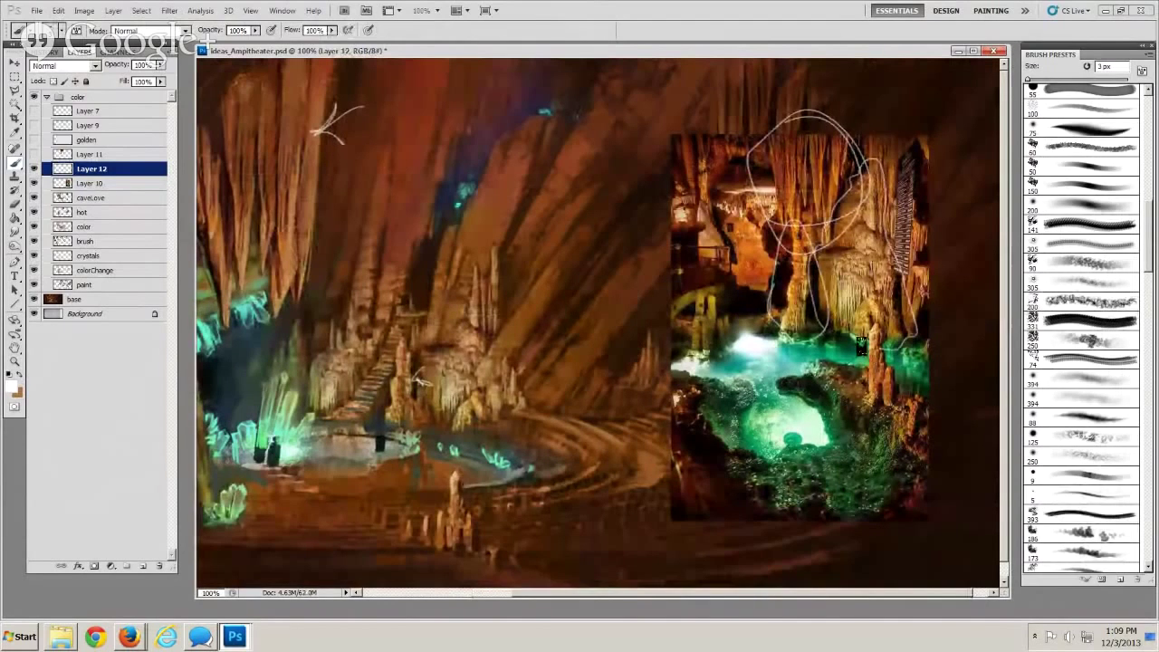
pyautogui.moveTo(513, 343); pyautogui.dragTo(486, 359)
pyautogui.moveTo(324, 301)
pyautogui.mouseDown()
pyautogui.moveTo(318, 328)
pyautogui.moveTo(337, 326)
pyautogui.mouseUp()
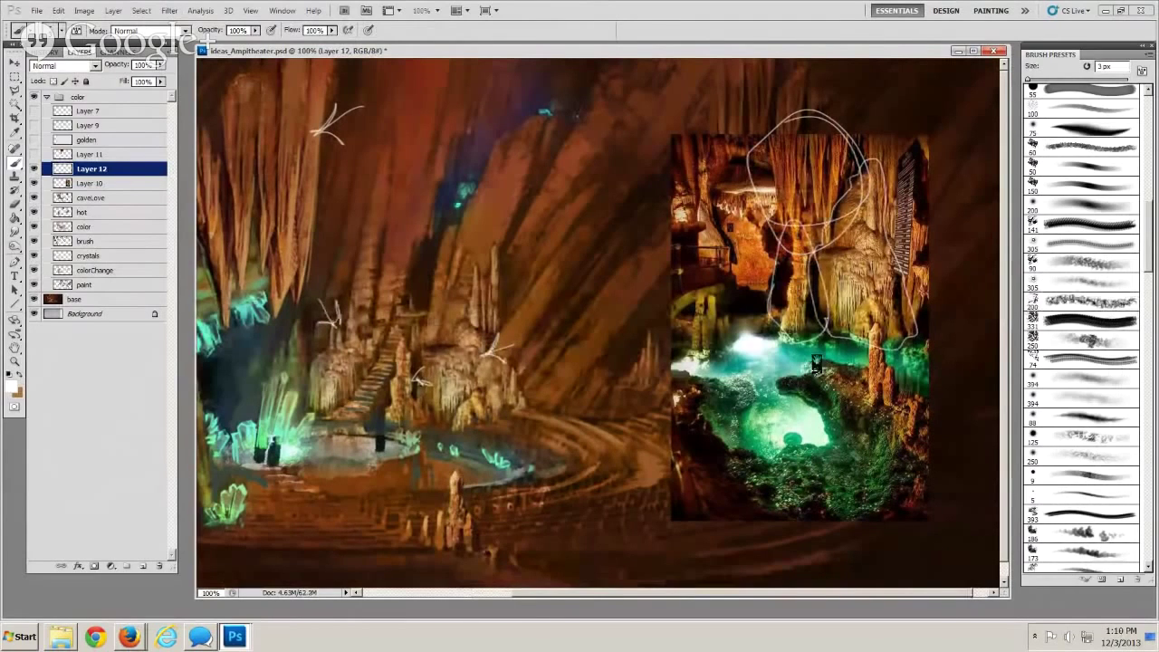
pyautogui.moveTo(848, 377); pyautogui.dragTo(848, 423)
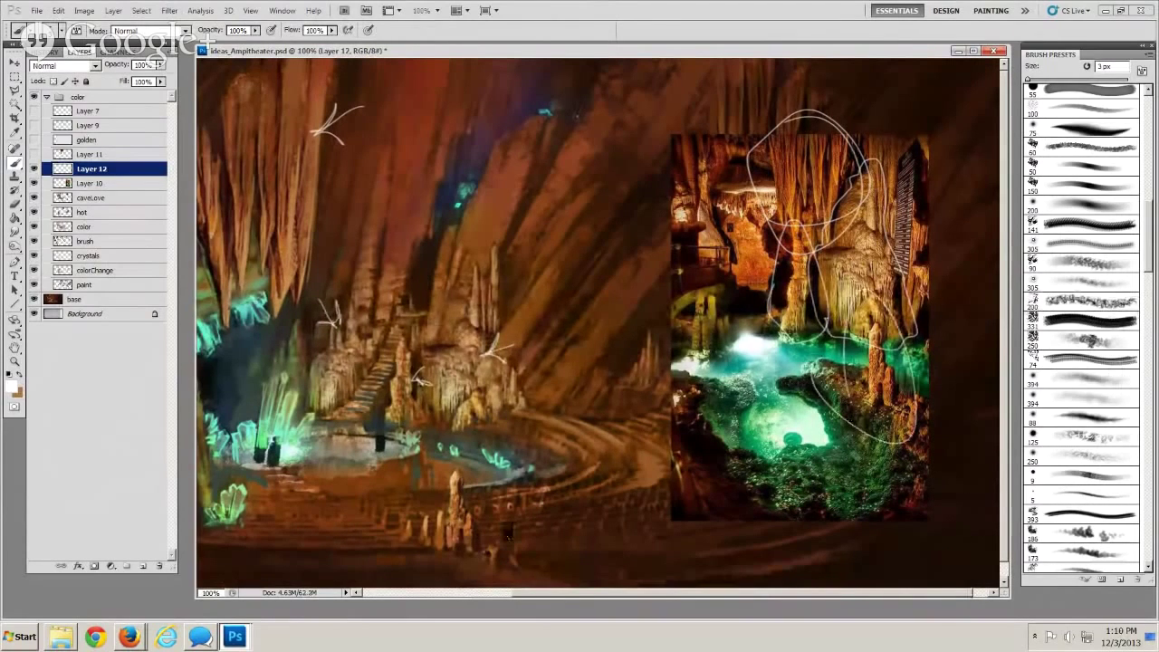
pyautogui.moveTo(485, 513); pyautogui.dragTo(504, 507)
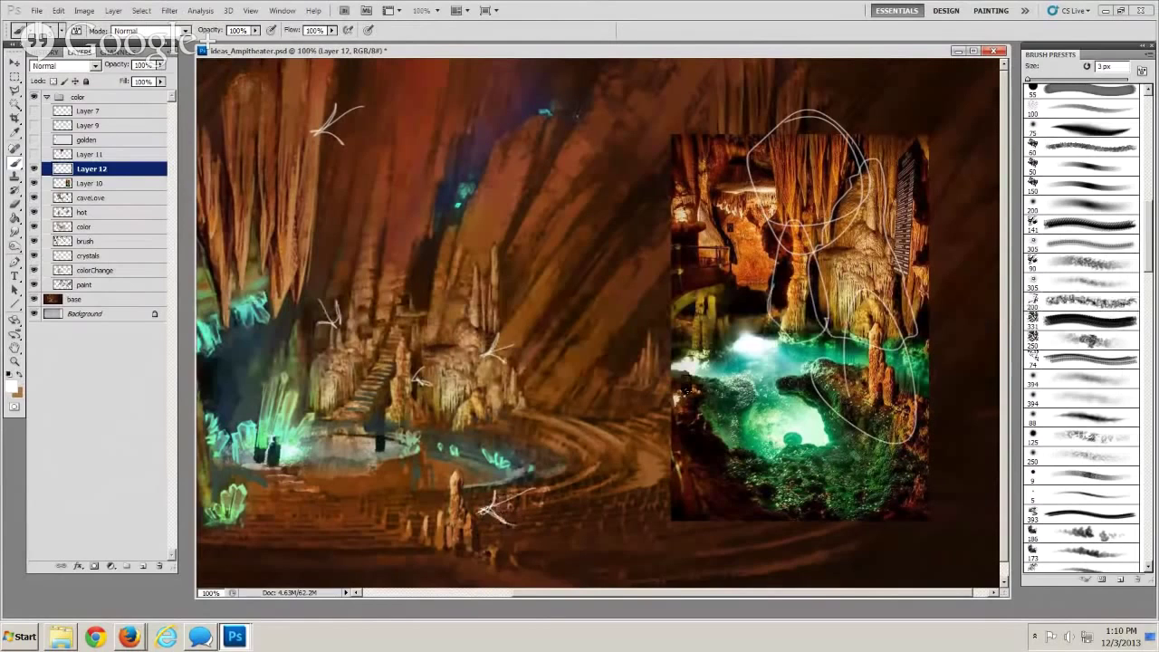
# Hide the annotation Layer 12 and the Layer 10 reference photo, and make the caveLove layer active
pyautogui.click(33, 169)
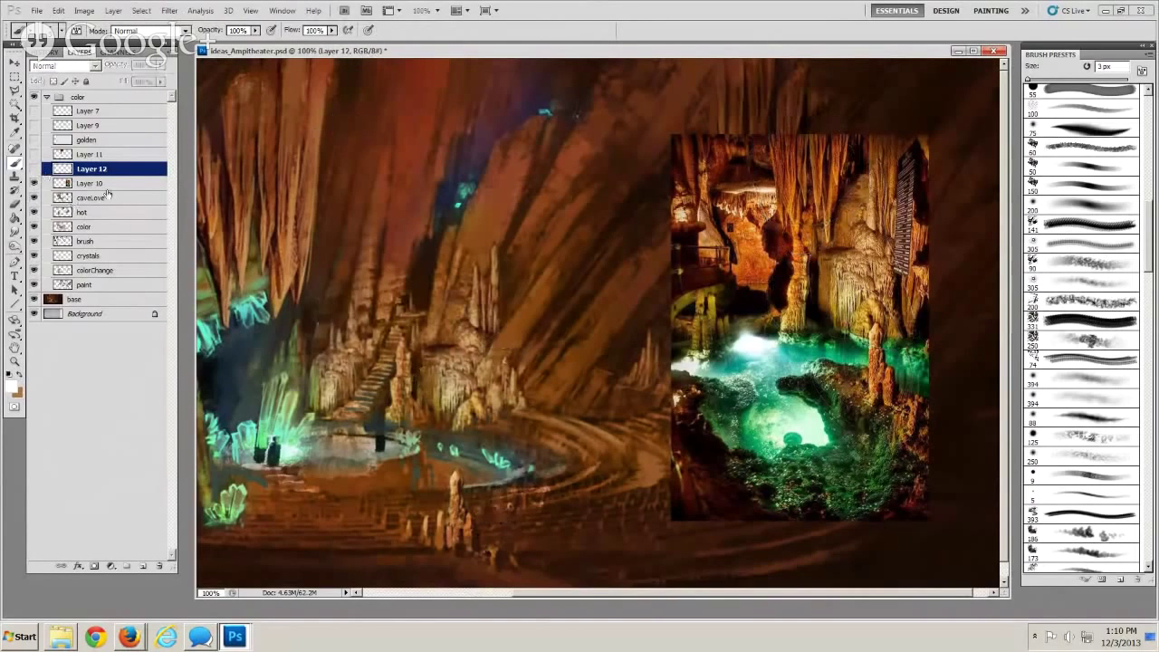
pyautogui.click(34, 183)
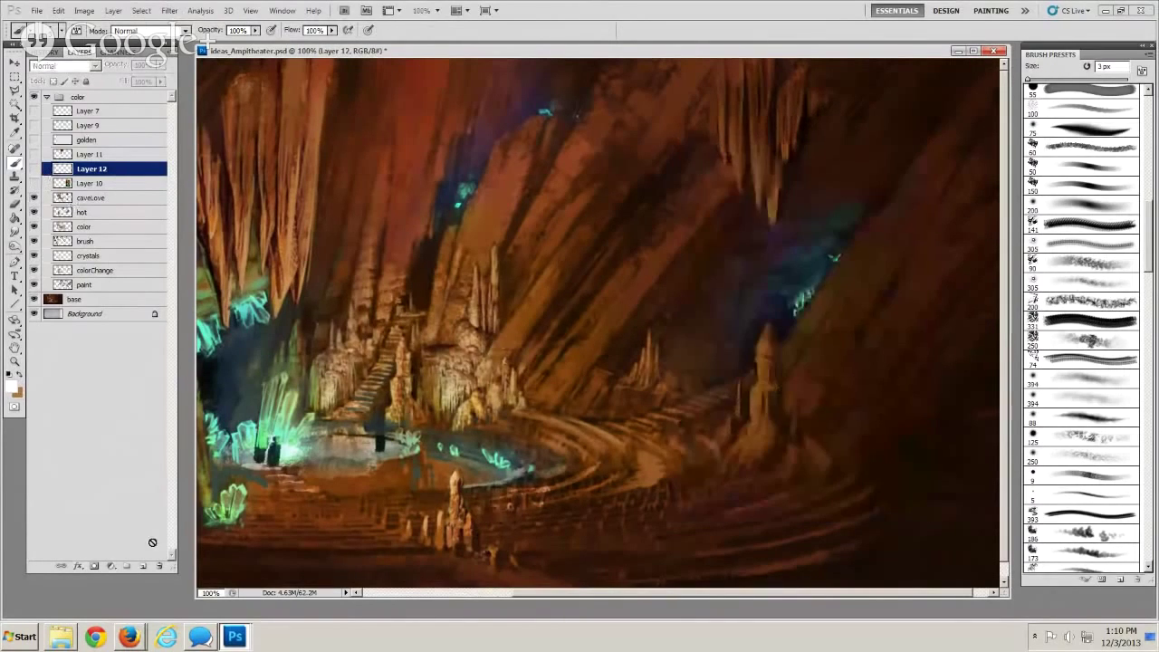
pyautogui.click(102, 200)
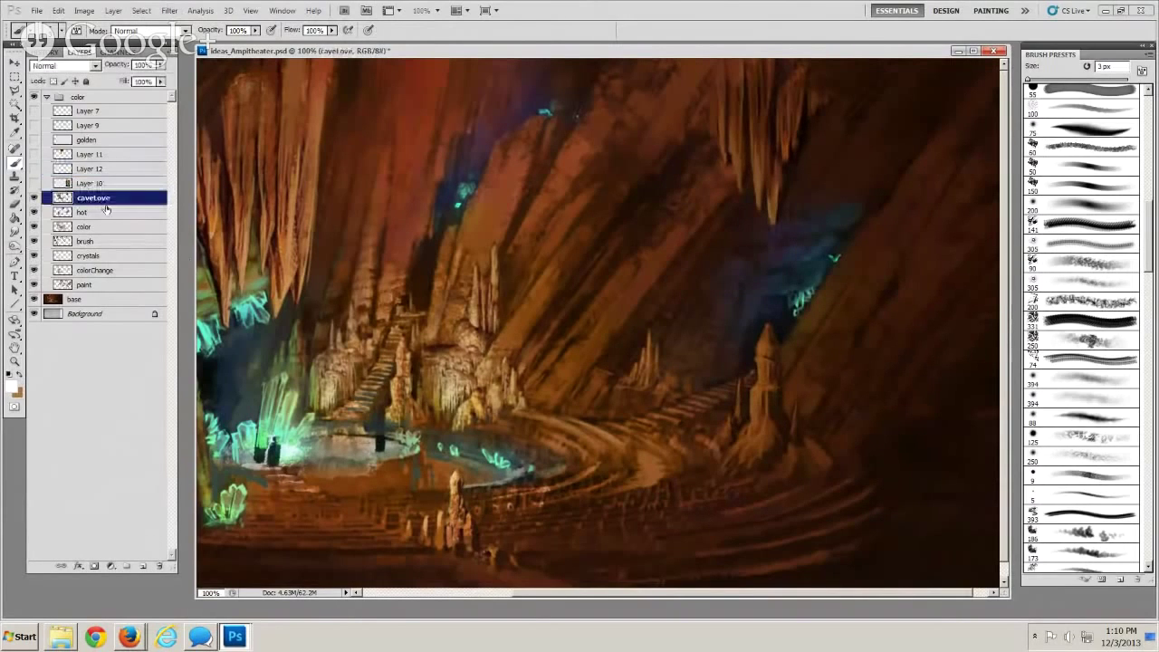
# Toggle the caveLove layer off and on to compare the cave painting with and without its stalactites and stalagmites
pyautogui.click(14, 360)
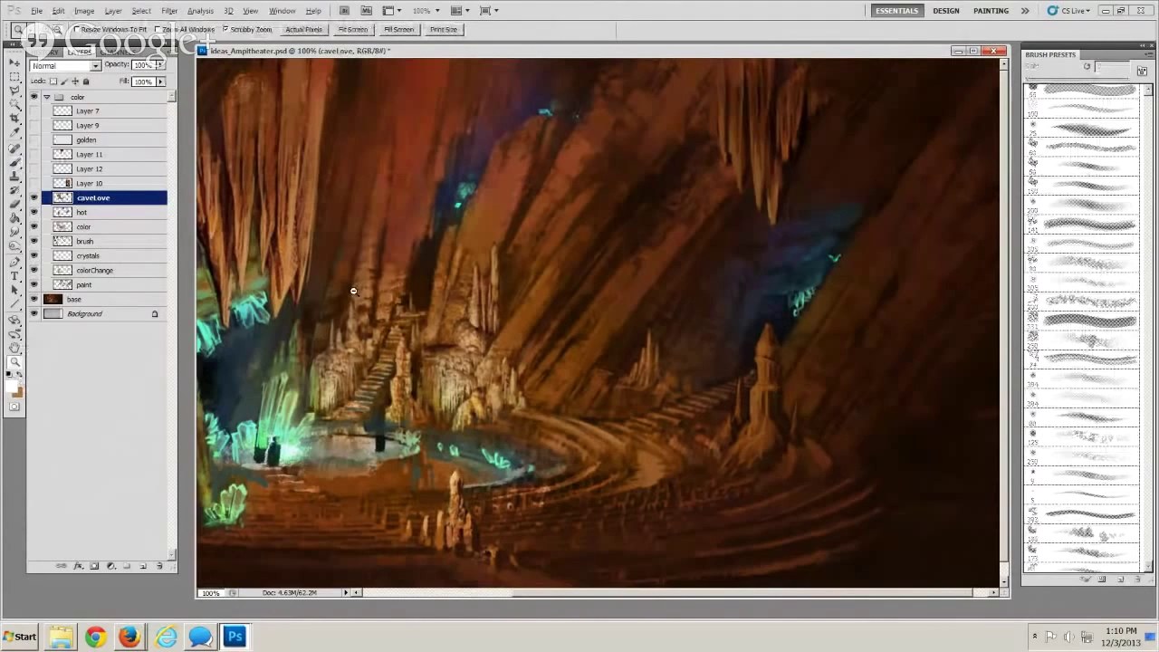
pyautogui.hscroll(-3, 404, 304)
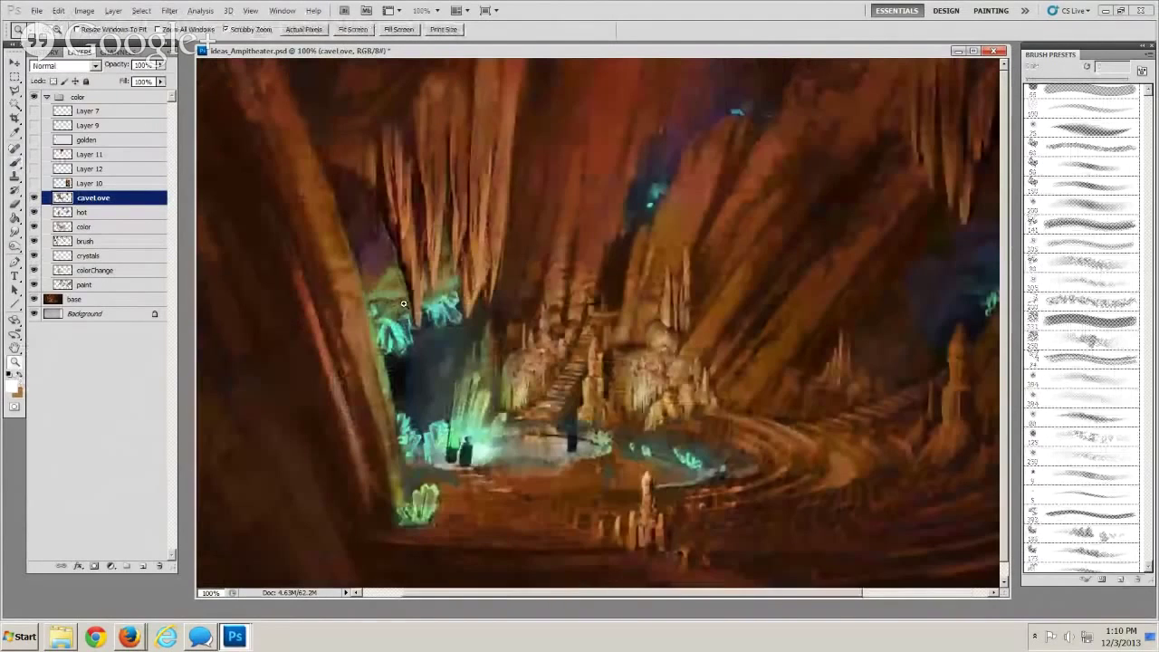
pyautogui.click(33, 199)
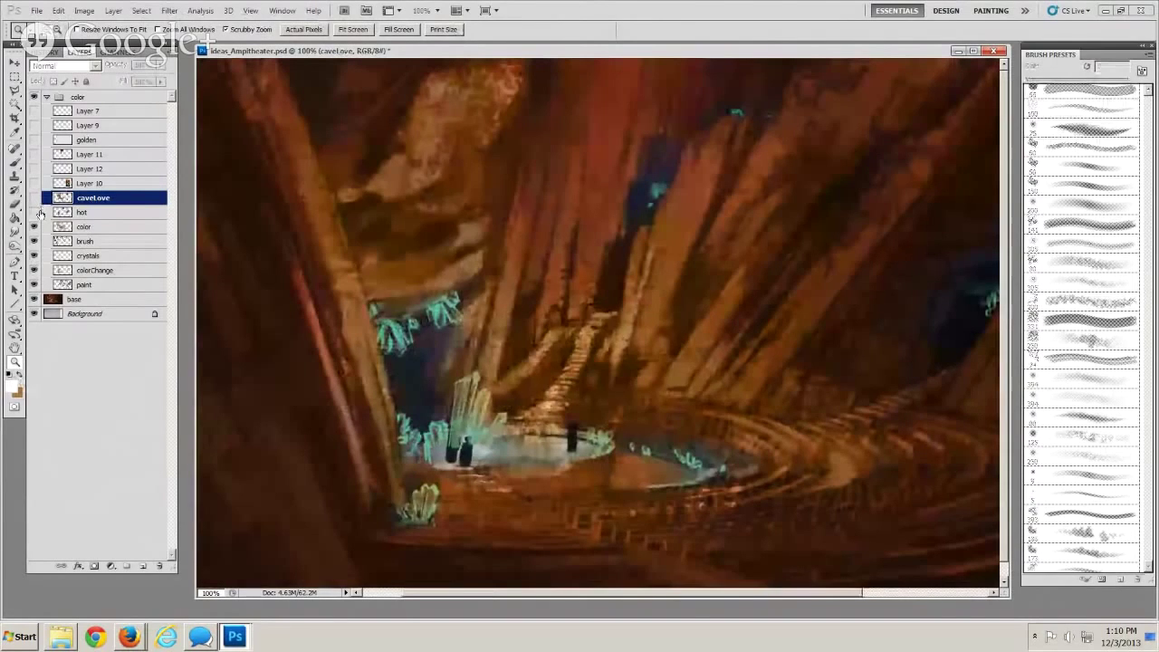
pyautogui.click(34, 198)
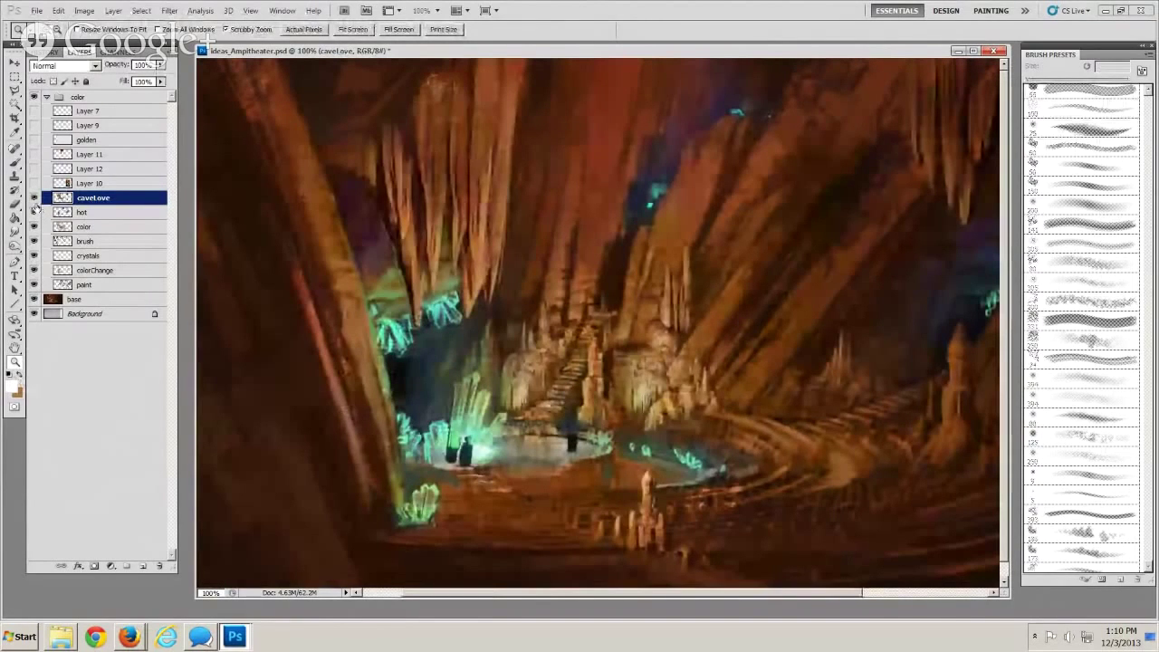
pyautogui.hscroll(3, 68, 155)
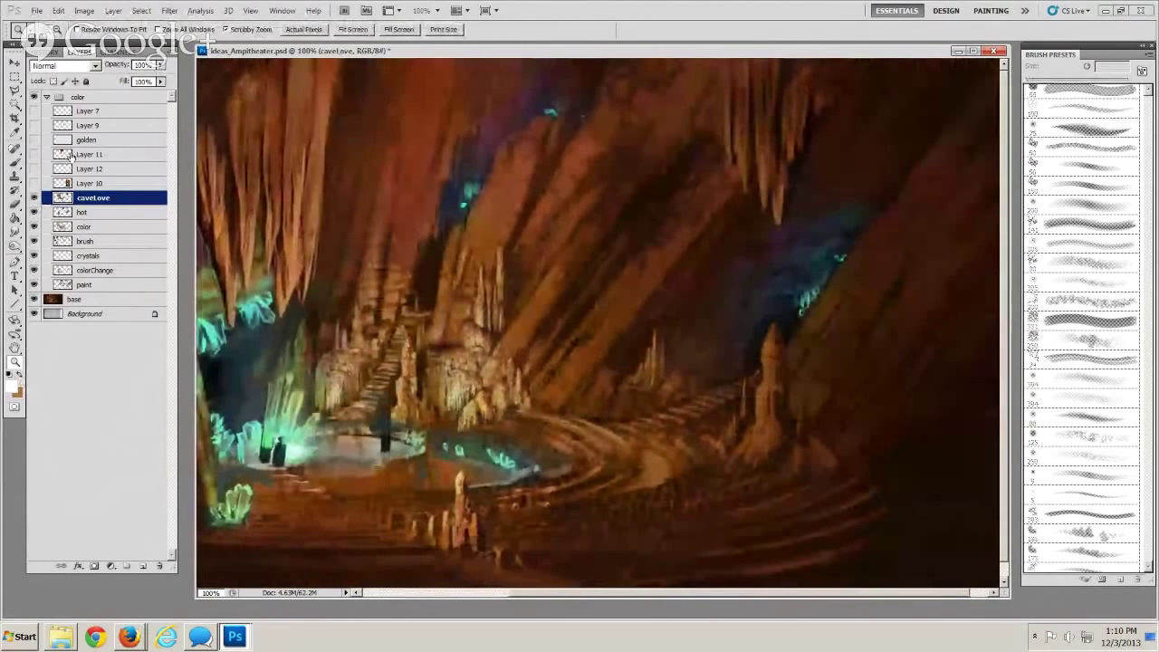
# Show the golden spiral overlay to check the whole cave composition against it, and hide it again
pyautogui.click(34, 141)
pyautogui.keyDown('alt'); pyautogui.click(470, 308); pyautogui.keyUp('alt')
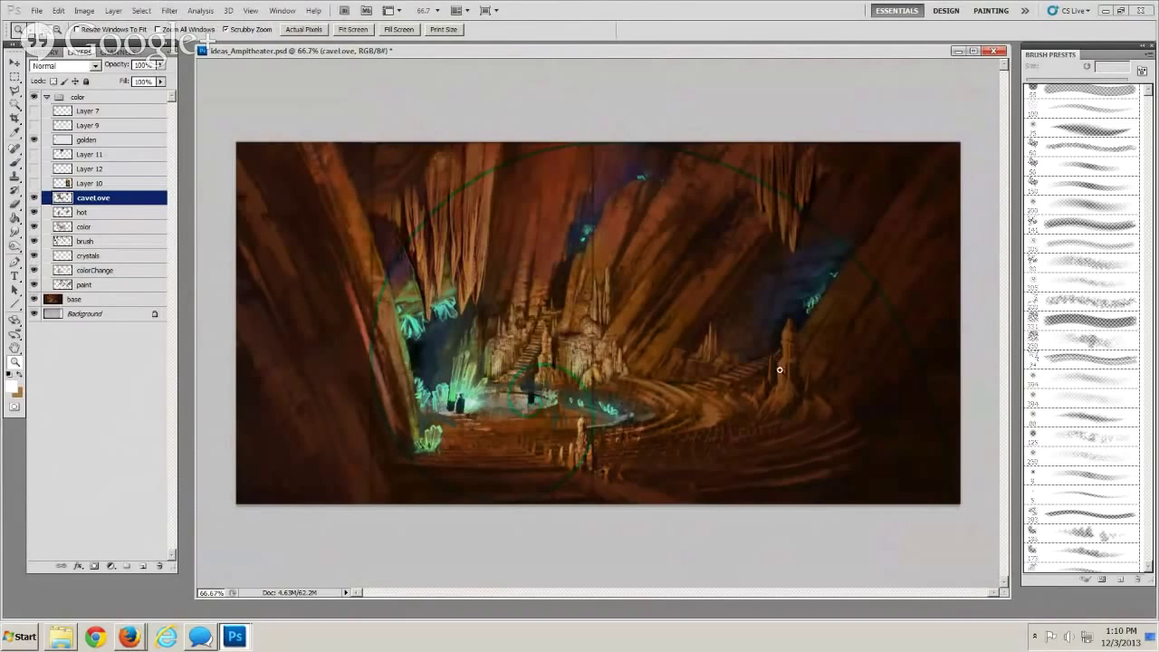
pyautogui.click(756, 342)
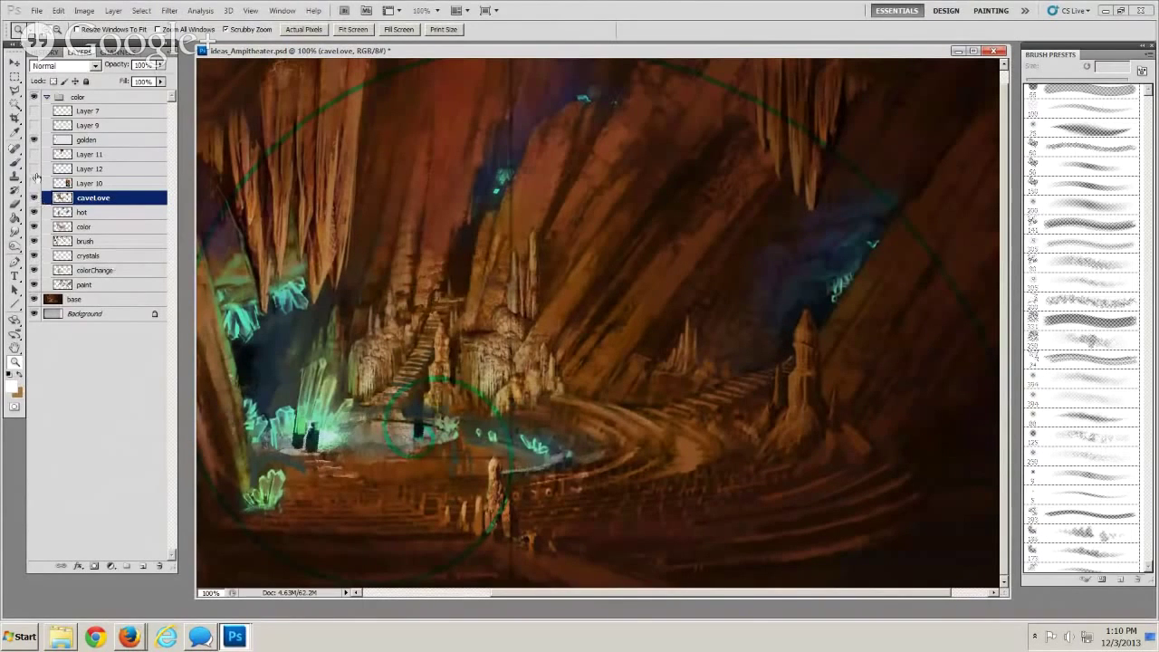
pyautogui.click(34, 142)
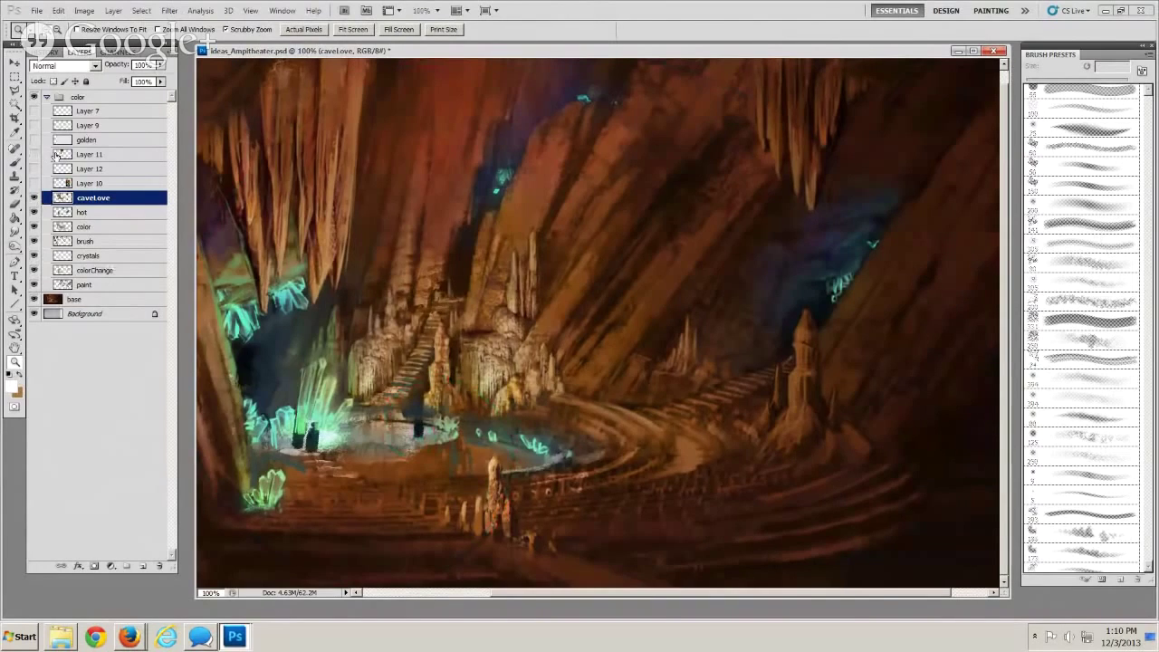
# Extend the right end of the outermost amphitheater step on caveLove and shade around it with sampled dark brown, using a brush up to 20 px
pyautogui.click(724, 348)
pyautogui.moveTo(724, 349); pyautogui.dragTo(504, 340)
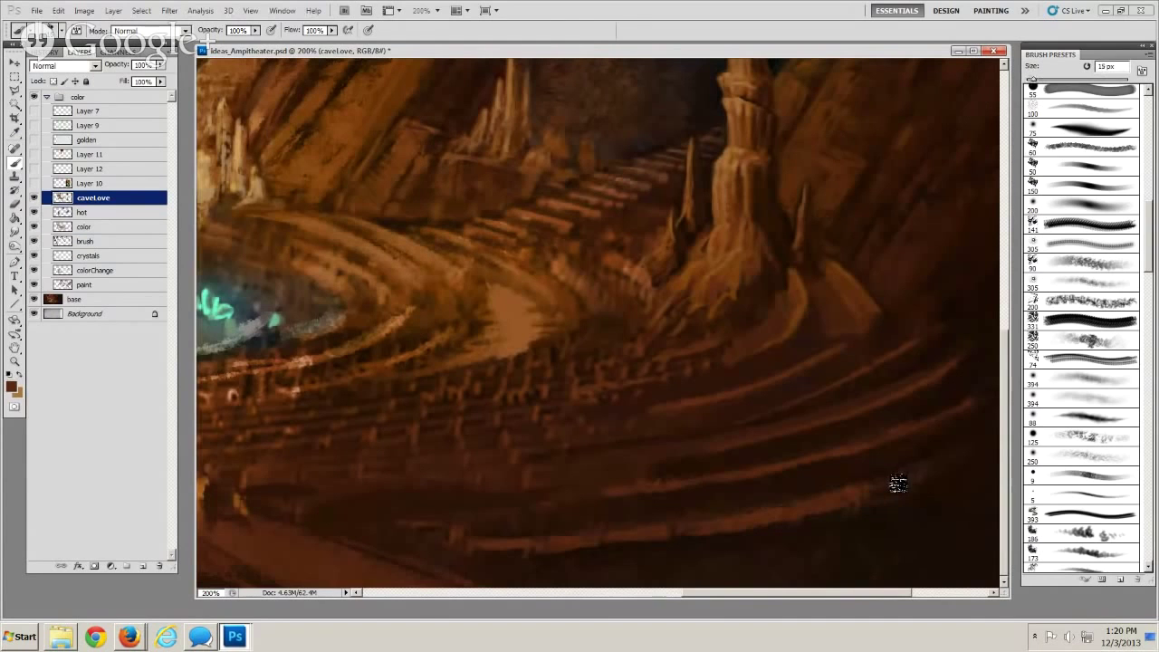
pyautogui.press('[')
pyautogui.moveTo(810, 534); pyautogui.dragTo(711, 532)
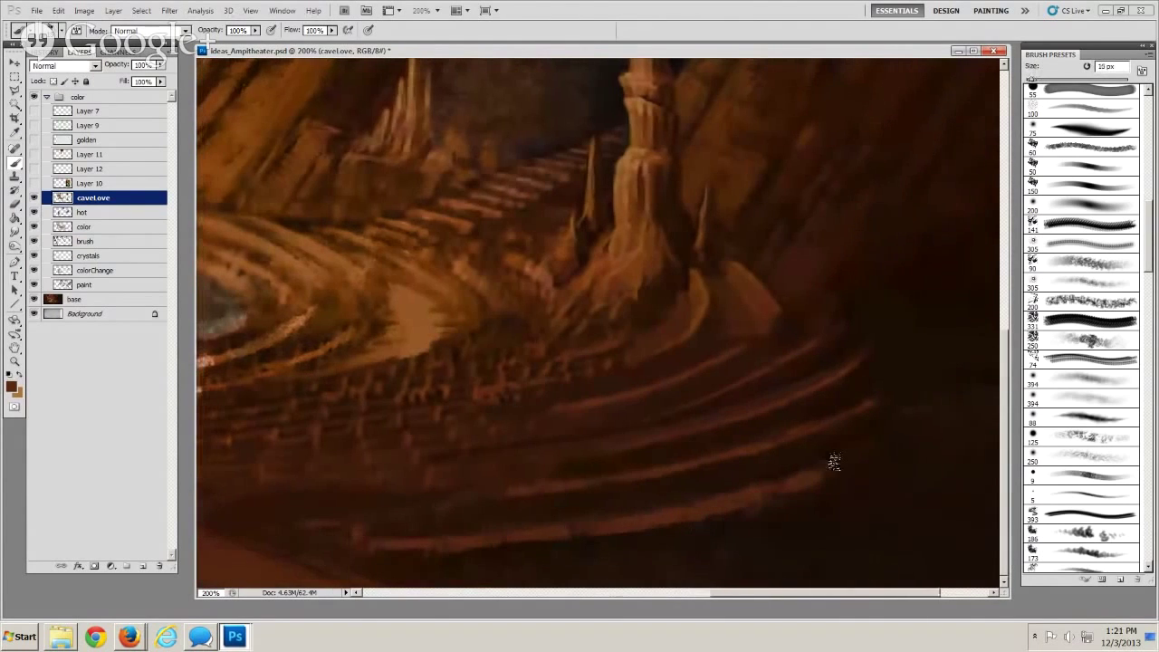
pyautogui.press(']')
pyautogui.keyDown('alt'); pyautogui.click(824, 507); pyautogui.keyUp('alt')
pyautogui.press('[')
pyautogui.press('[')
pyautogui.press(']')
pyautogui.press(']')
pyautogui.press(']')
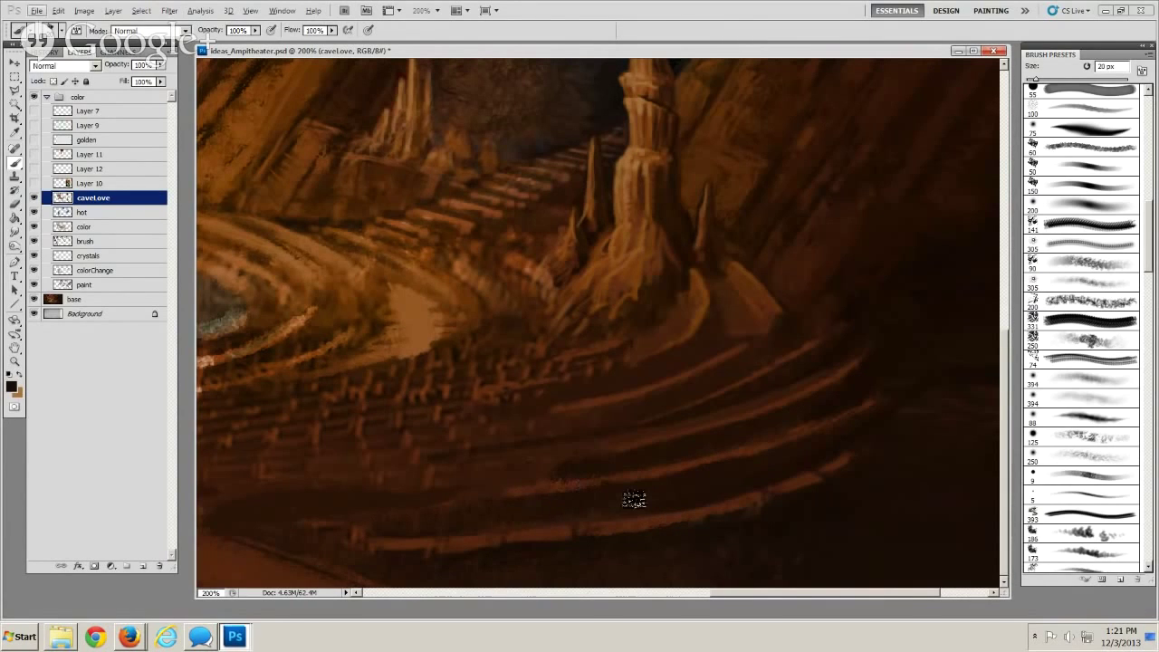
# Paint dark brown shadows between the two outermost amphitheater steps, varying the brush up to 25 px and finishing at 15 px
pyautogui.press('[')
pyautogui.press(']')
pyautogui.press(']')
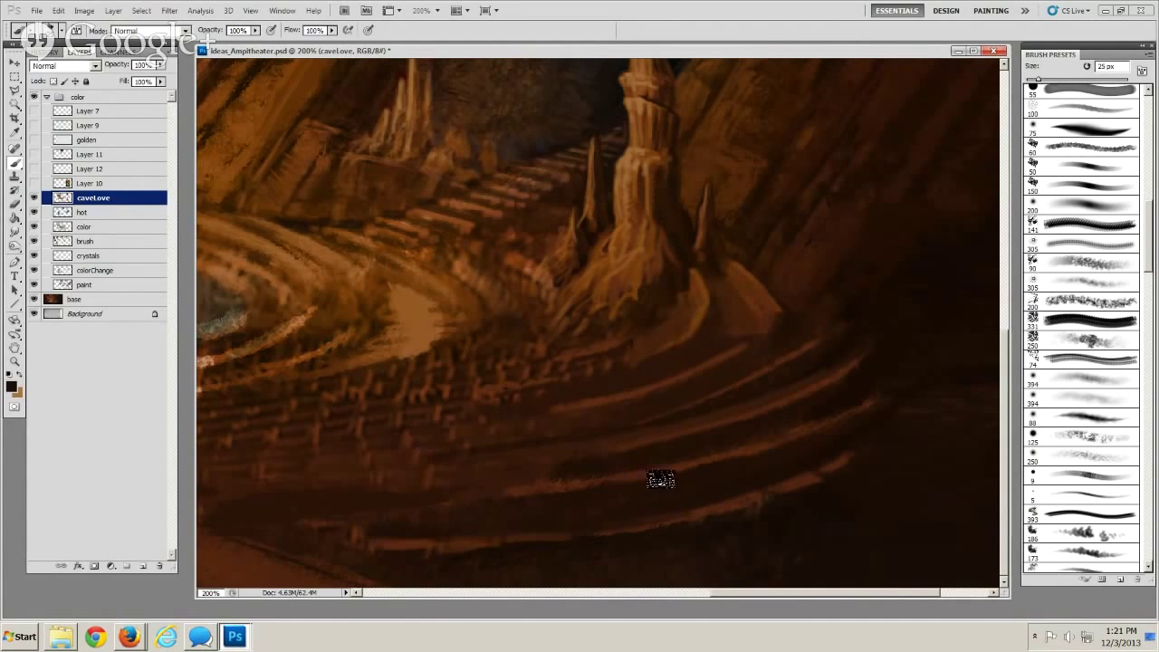
pyautogui.press('[')
pyautogui.press('[')
pyautogui.press('[')
pyautogui.press('[')
pyautogui.press('[')
pyautogui.press(']')
pyautogui.press(']')
pyautogui.press(']')
pyautogui.press('[')
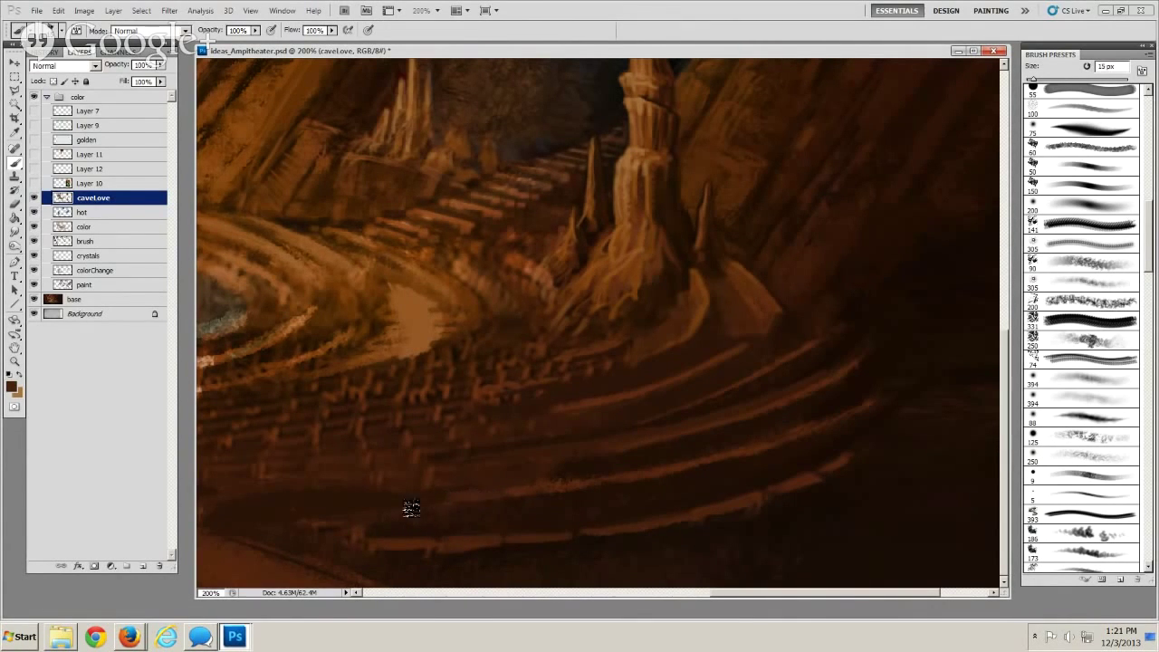
# Define the left ends of the two outermost steps as cleaner ledges, alternating brown tones and finishing with a 20 px brush
pyautogui.press('[')
pyautogui.press(']')
pyautogui.press('[')
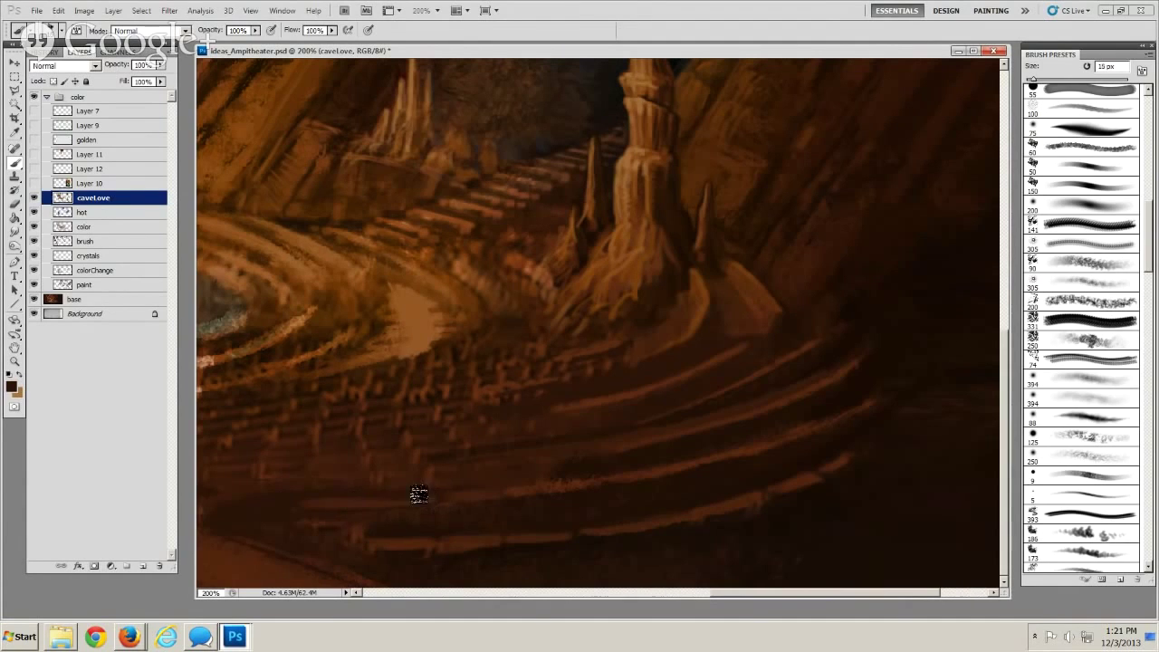
pyautogui.press(']')
pyautogui.press(']')
pyautogui.press(']')
pyautogui.press('[')
pyautogui.press('[')
pyautogui.press('[')
pyautogui.press(']')
pyautogui.press(']')
pyautogui.press(']')
pyautogui.press('[')
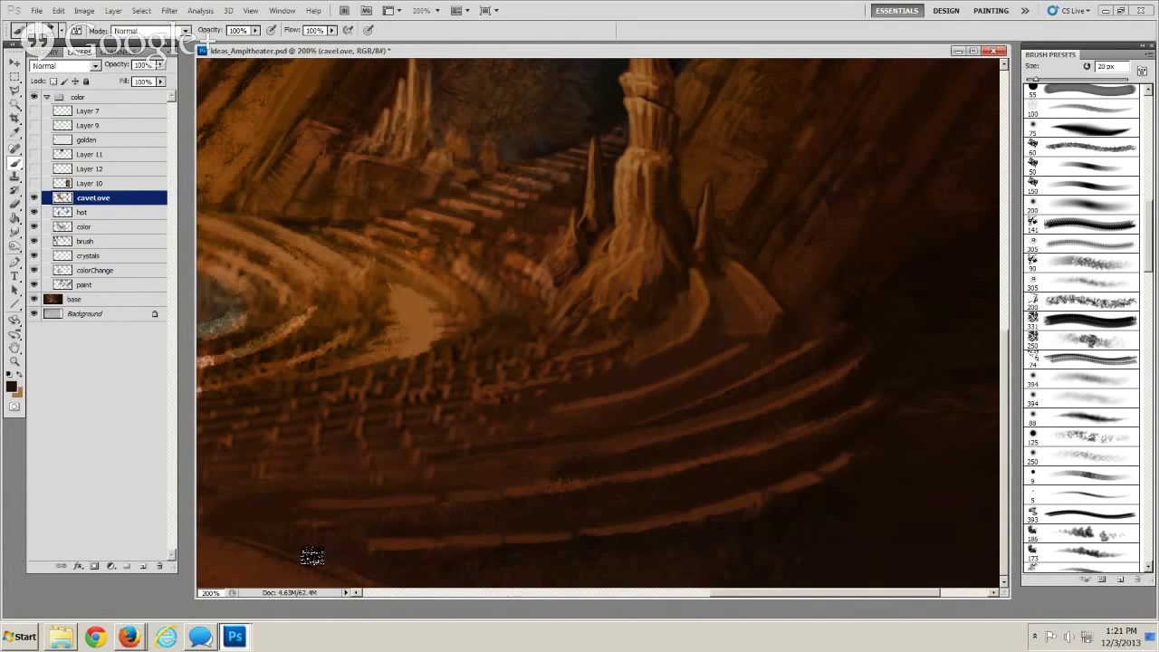
# Darken the floor around the left ends of the outermost steps with a brush enlarged to 40 px
pyautogui.press(']')
pyautogui.press(']')
pyautogui.press(']')
pyautogui.press(']')
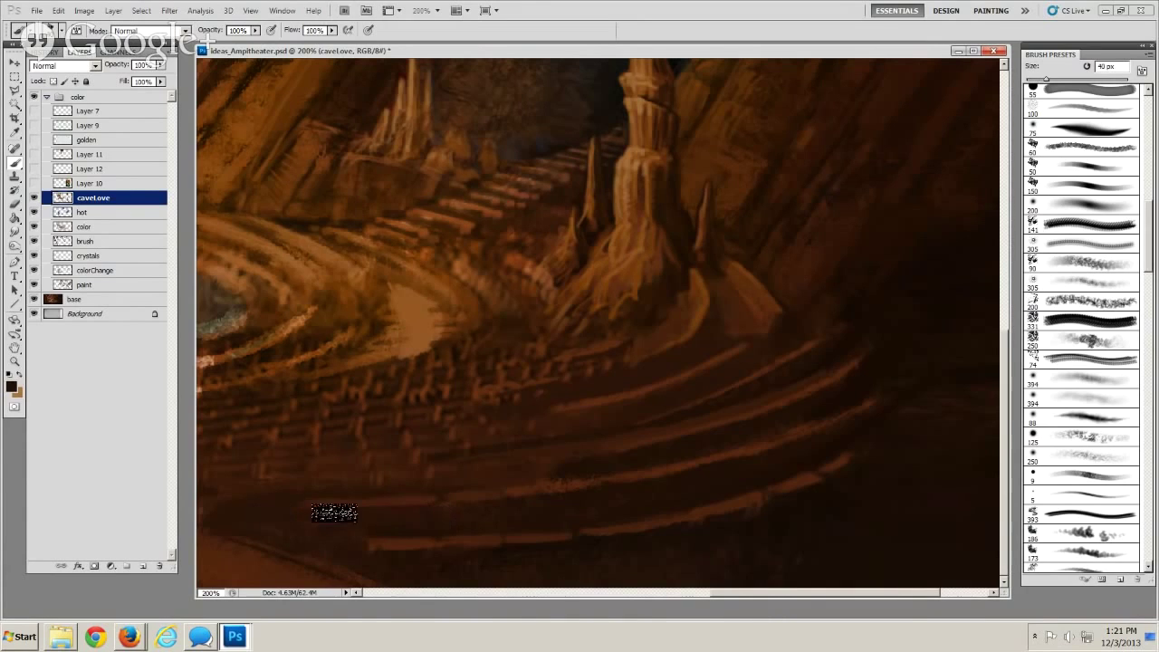
pyautogui.press('[')
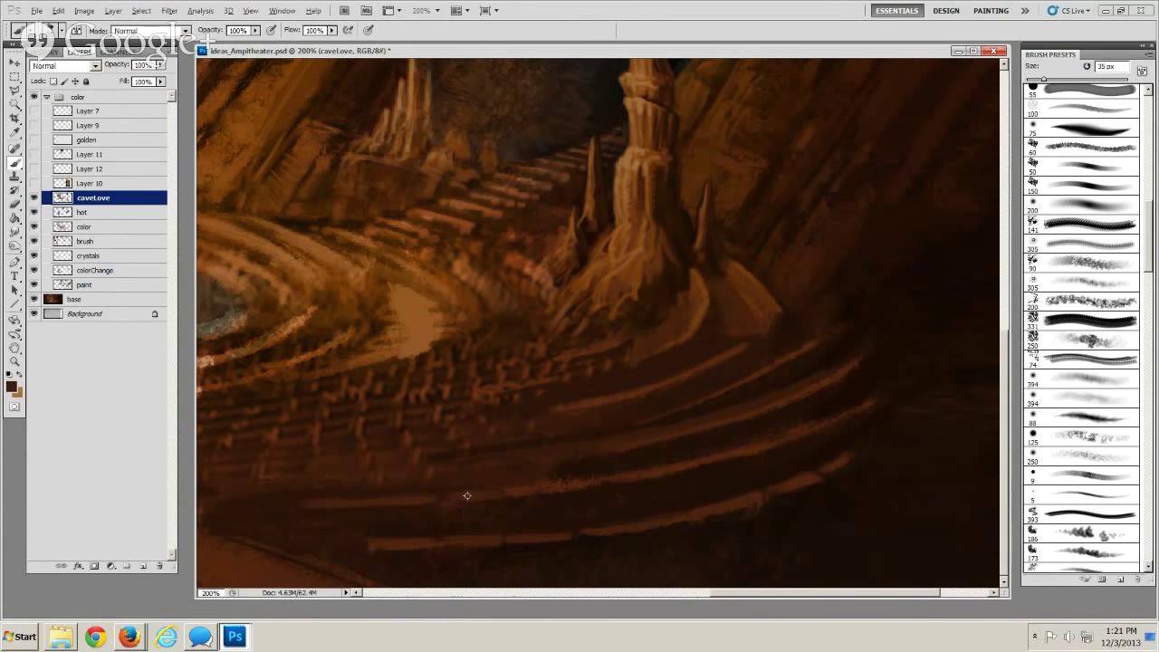
# Touch up the outer steps' left ends with sampled dark brown and a brush reduced to 15 px
pyautogui.press('[')
pyautogui.press('[')
pyautogui.press('[')
pyautogui.press('[')
pyautogui.press(']')
pyautogui.press(']')
pyautogui.press('[')
pyautogui.press('[')
pyautogui.moveTo(463, 531); pyautogui.dragTo(638, 540)
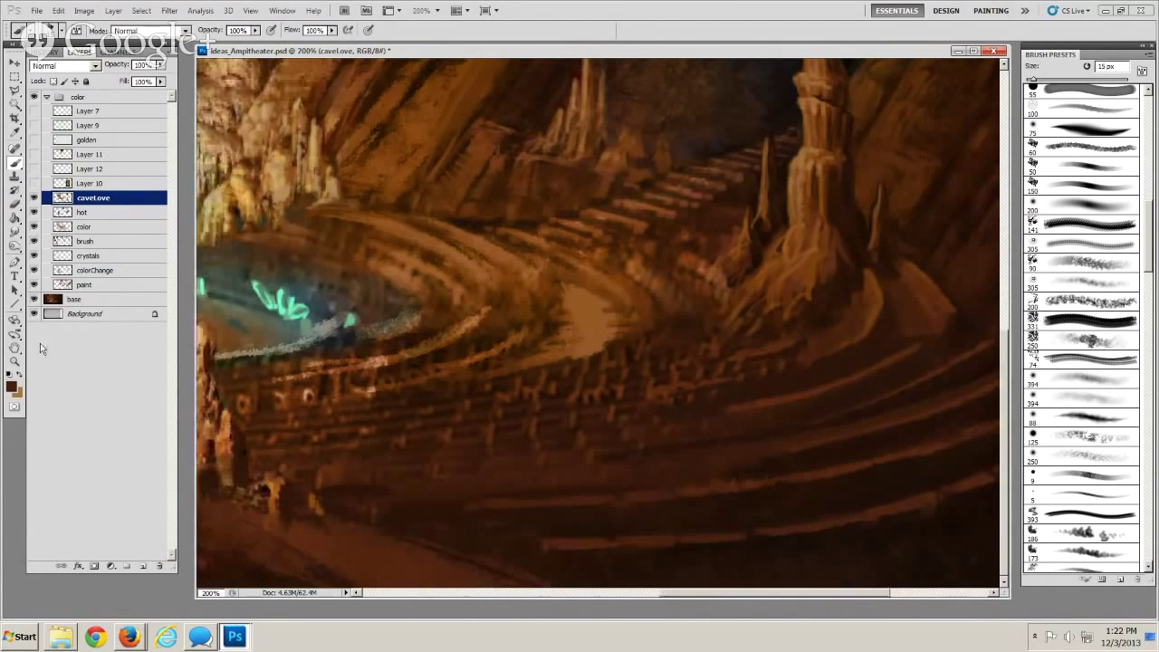
# Review the whole painting, and paint a dark vertical cut at the inner end of the step below the large stalagmite with an 8 px brush
pyautogui.keyDown('alt'); pyautogui.click(320, 482); pyautogui.keyUp('alt')
pyautogui.keyDown('alt'); pyautogui.click(320, 482); pyautogui.keyUp('alt')
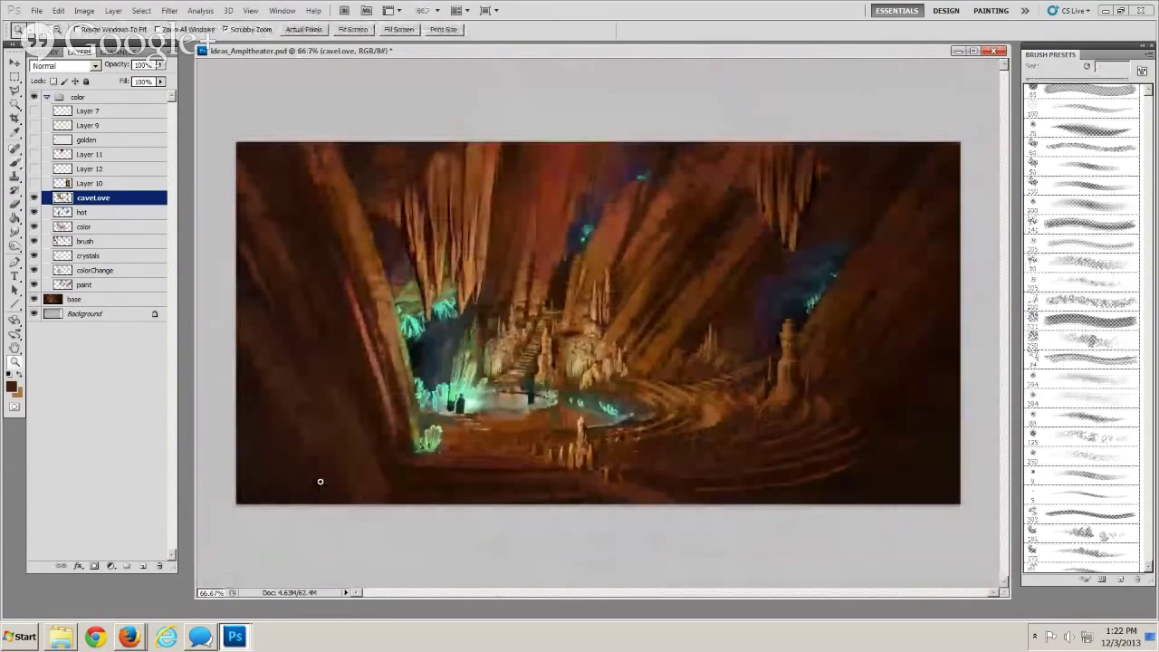
pyautogui.hotkey('ctrl', '+')
pyautogui.hotkey('ctrl', '+')
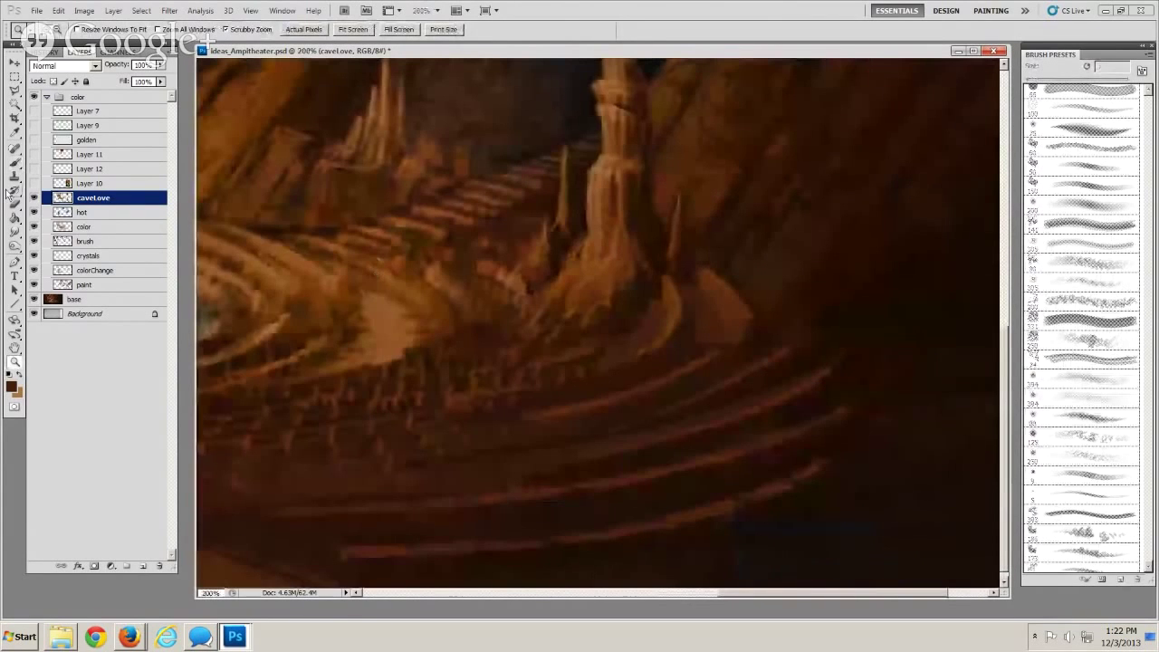
pyautogui.click(14, 178)
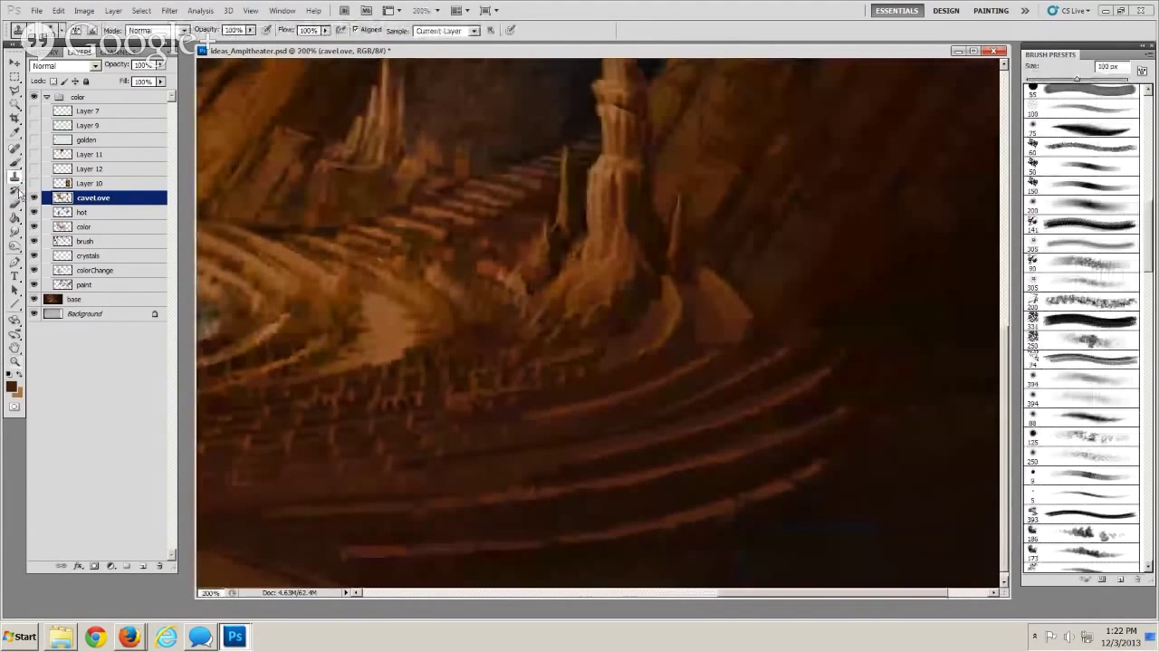
pyautogui.press('b')
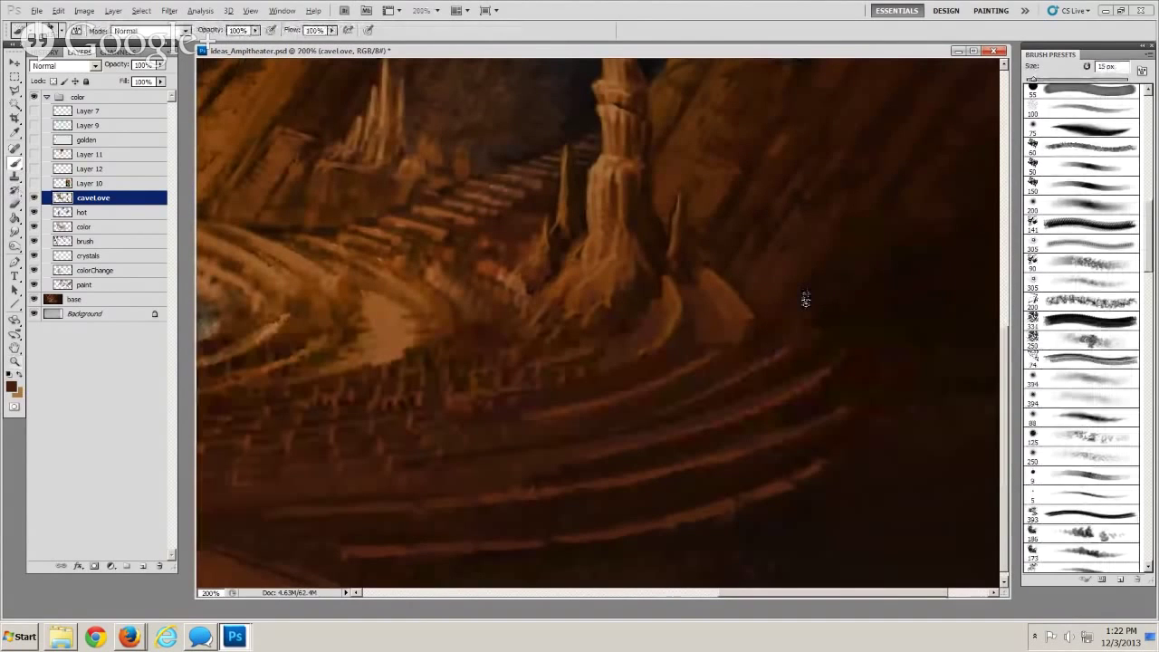
pyautogui.press('[')
pyautogui.press('[')
pyautogui.press('[')
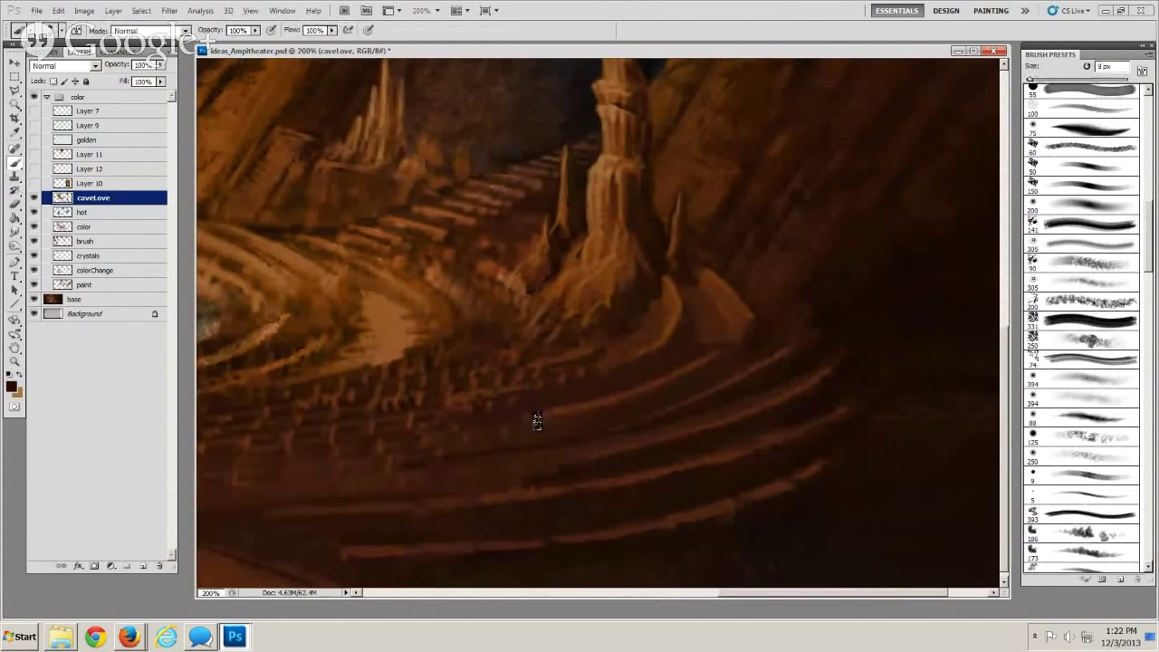
pyautogui.moveTo(532, 432); pyautogui.dragTo(523, 454)
# Darken the area beside the cut in that step with a 20 px brush, and refine its edge at 10 px
pyautogui.press(']')
pyautogui.press(']')
pyautogui.press(']')
pyautogui.press(']')
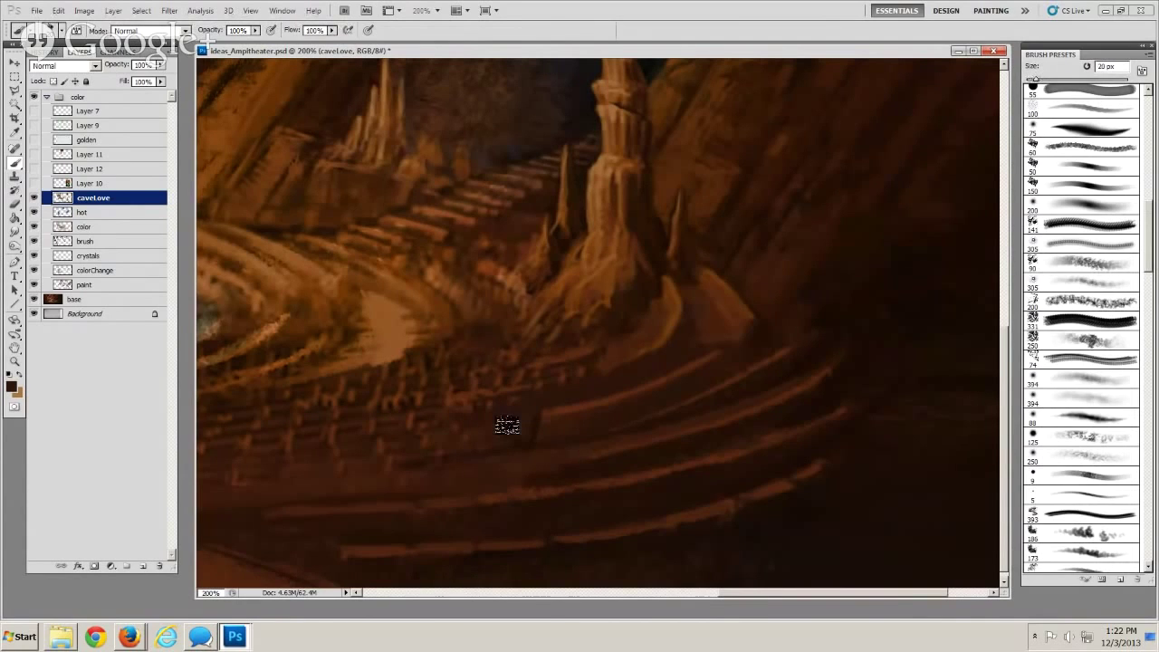
pyautogui.click(526, 443)
pyautogui.press('[')
pyautogui.press('[')
pyautogui.click(1118, 642)
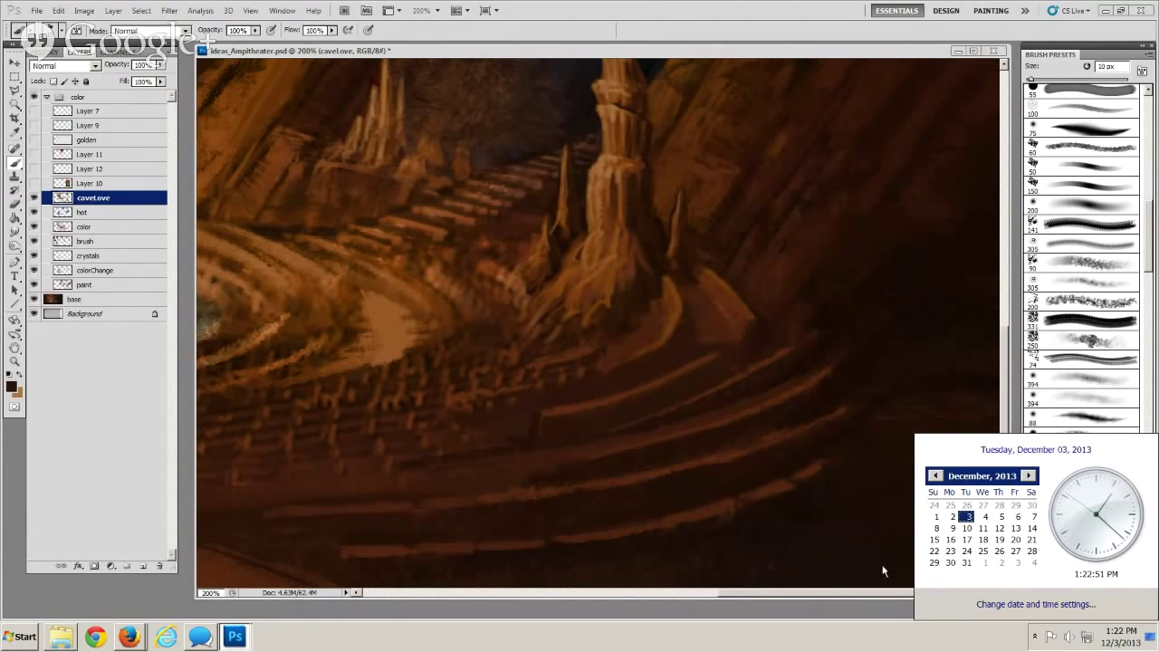
pyautogui.click(827, 607)
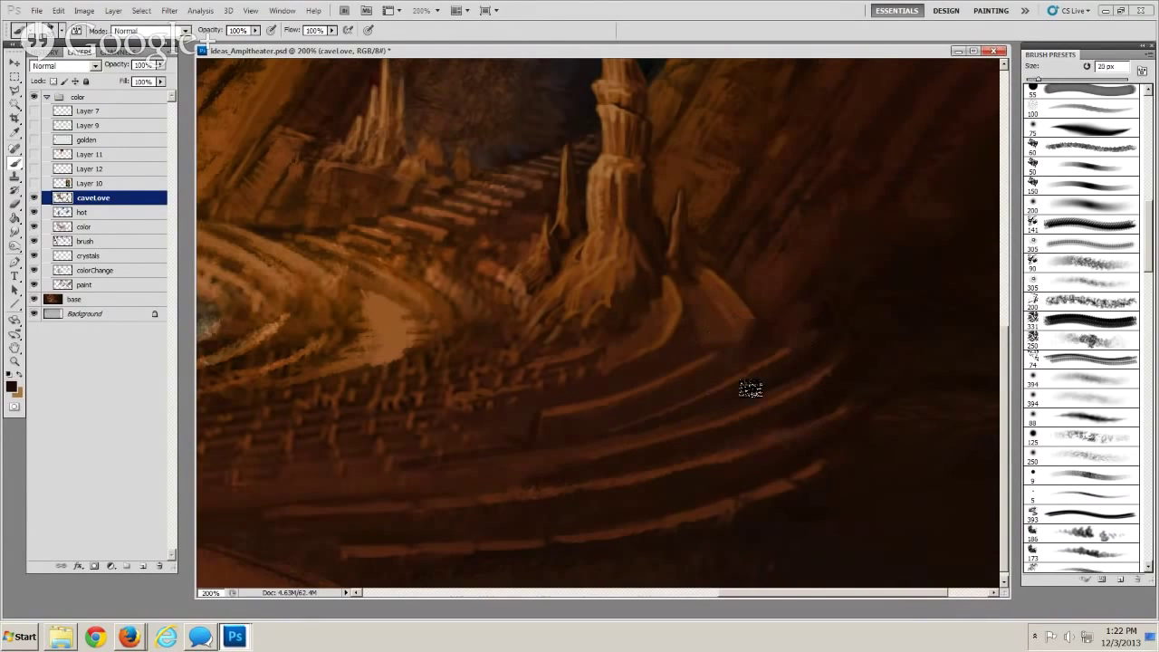
# Review the refined amphitheater steps against the whole cave painting and return to the area around the large stalagmite
pyautogui.press(']')
pyautogui.press(']')
pyautogui.moveTo(532, 499); pyautogui.dragTo(629, 466)
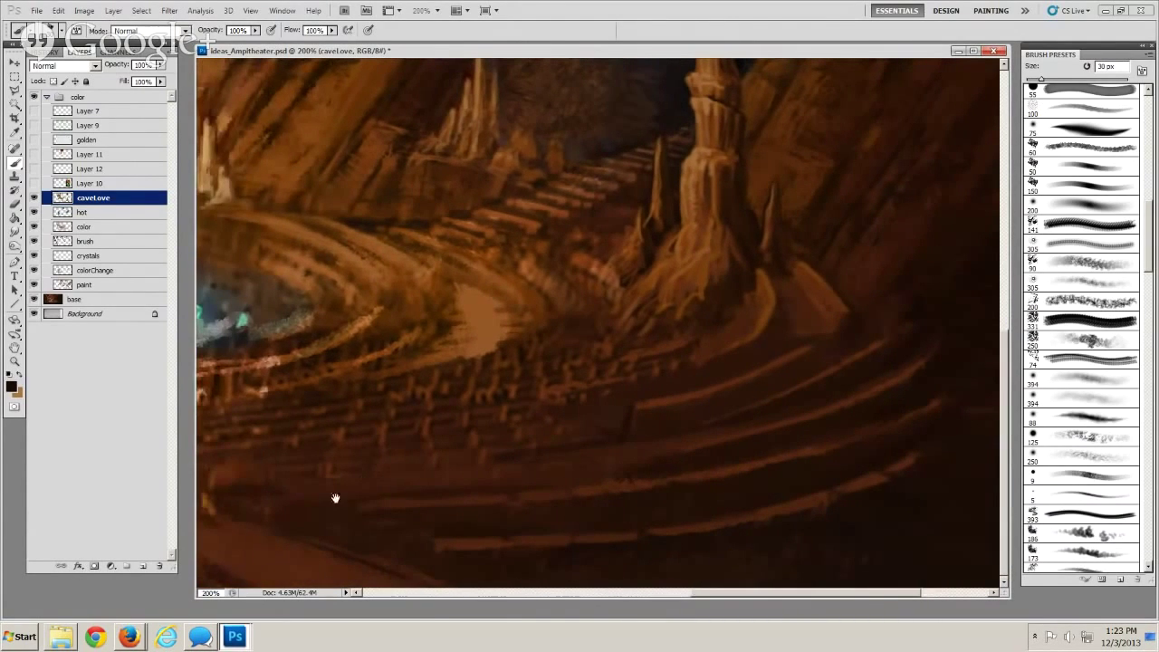
pyautogui.moveTo(319, 525)
pyautogui.mouseDown()
pyautogui.moveTo(333, 502)
pyautogui.moveTo(362, 510)
pyautogui.moveTo(349, 484)
pyautogui.mouseUp()
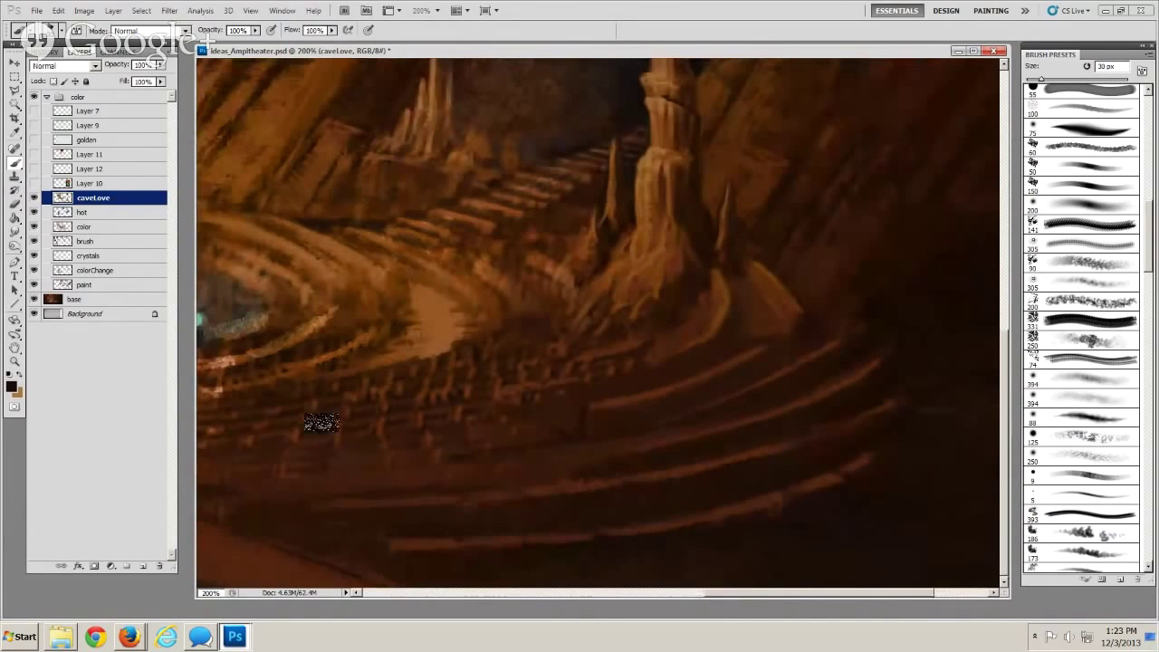
pyautogui.click(15, 362)
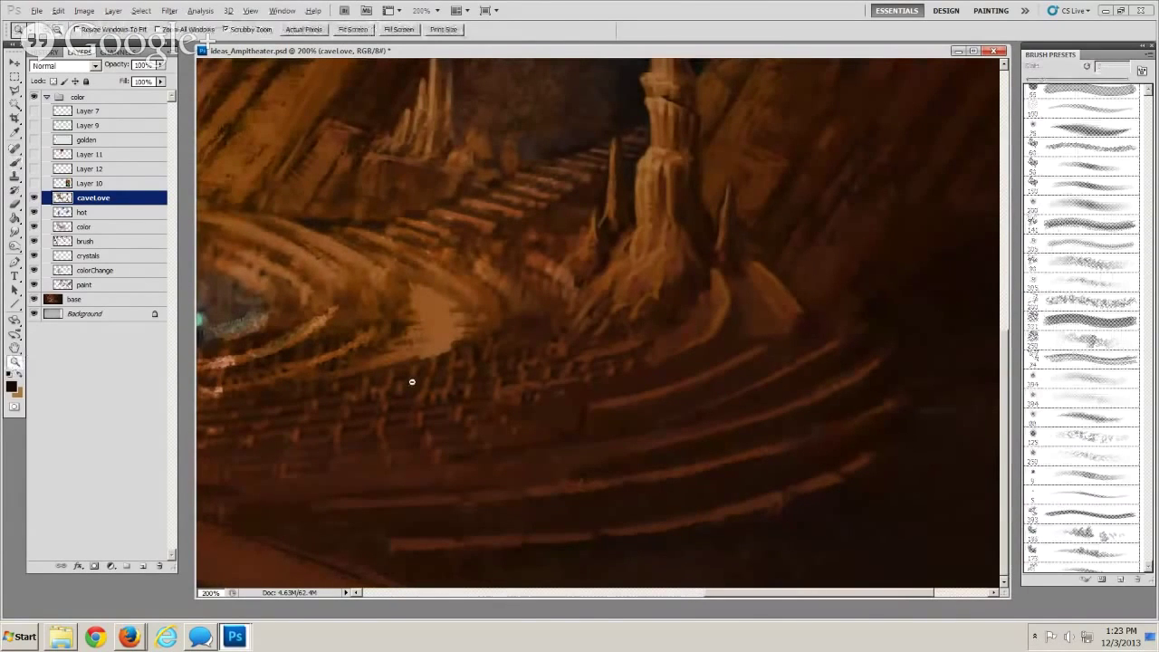
pyautogui.keyDown('alt'); pyautogui.click(412, 382); pyautogui.keyUp('alt')
pyautogui.keyDown('alt'); pyautogui.click(504, 422); pyautogui.keyUp('alt')
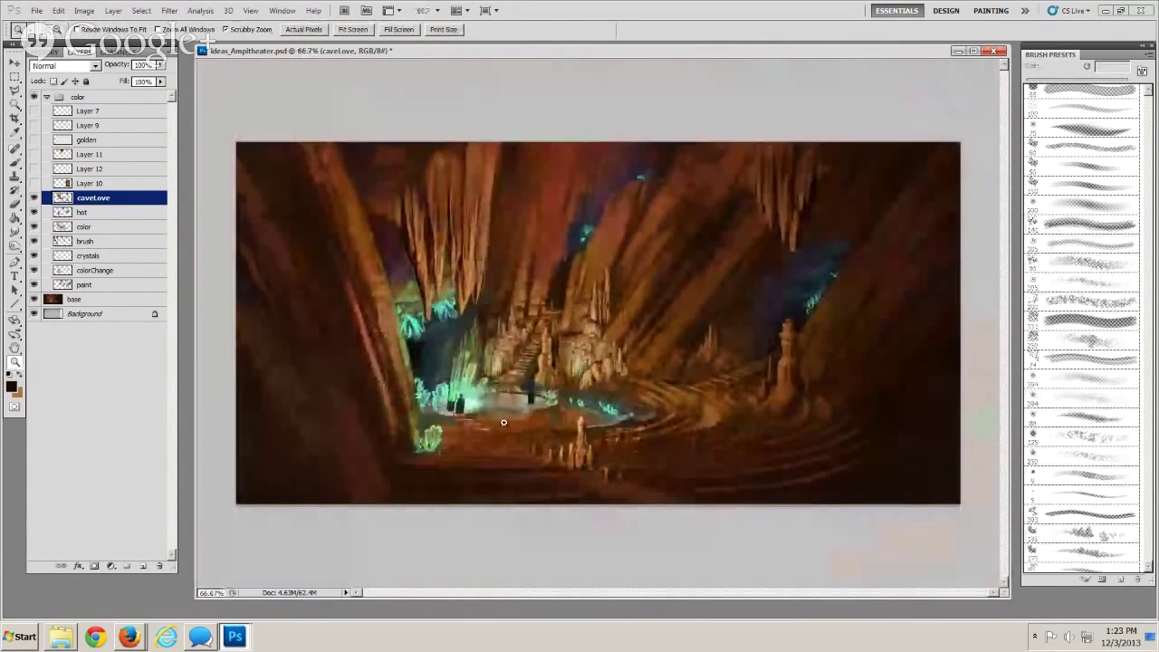
pyautogui.click(686, 373)
pyautogui.click(681, 367)
pyautogui.moveTo(675, 341); pyautogui.dragTo(585, 273)
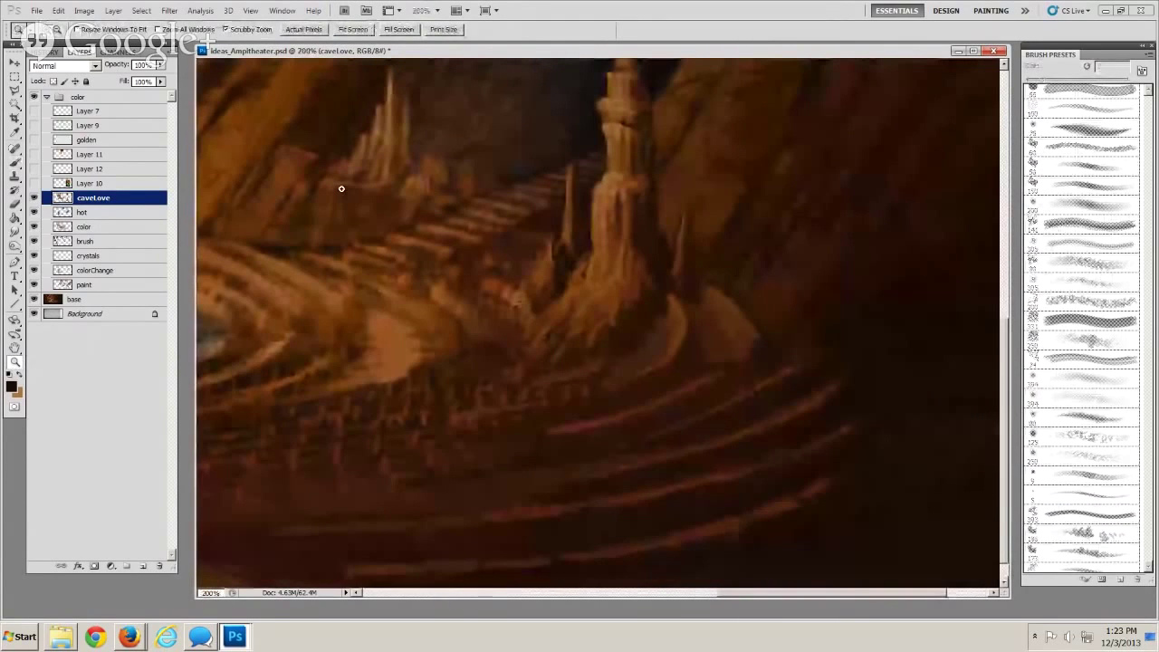
# Paint upward-curving right ends on the outer amphitheater steps in reddish brown with a brush reduced to 7 px
pyautogui.press('b')
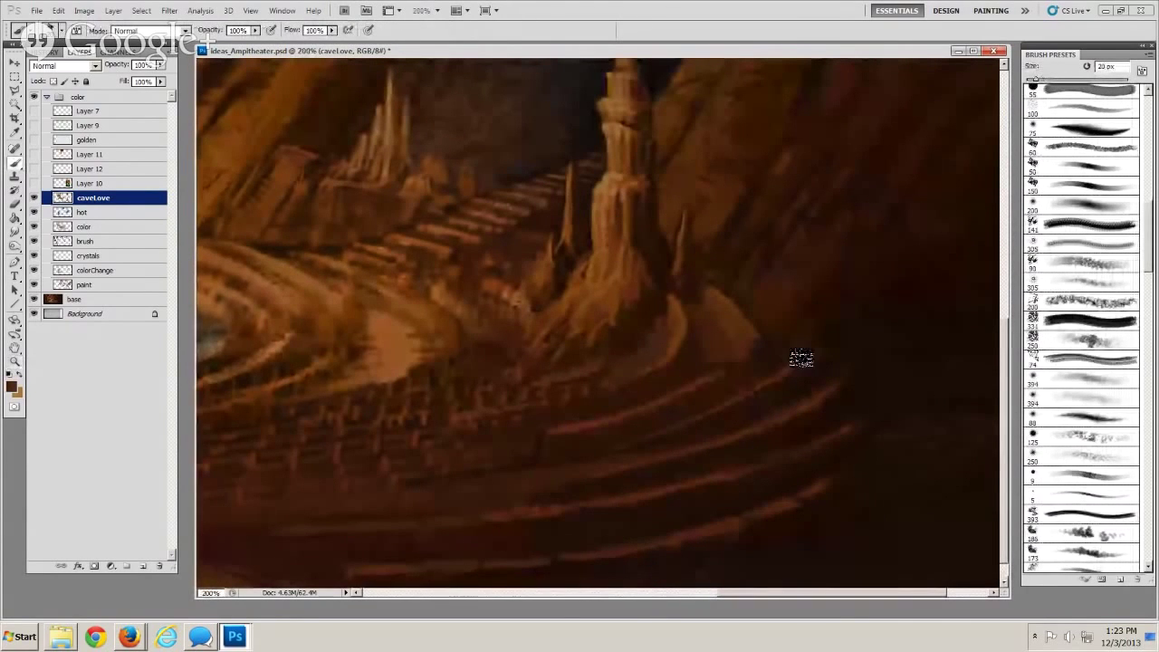
pyautogui.press('[')
pyautogui.press('[')
pyautogui.moveTo(803, 338)
pyautogui.mouseDown()
pyautogui.moveTo(809, 349)
pyautogui.moveTo(784, 375)
pyautogui.moveTo(794, 362)
pyautogui.mouseUp()
pyautogui.press('[')
pyautogui.press('[')
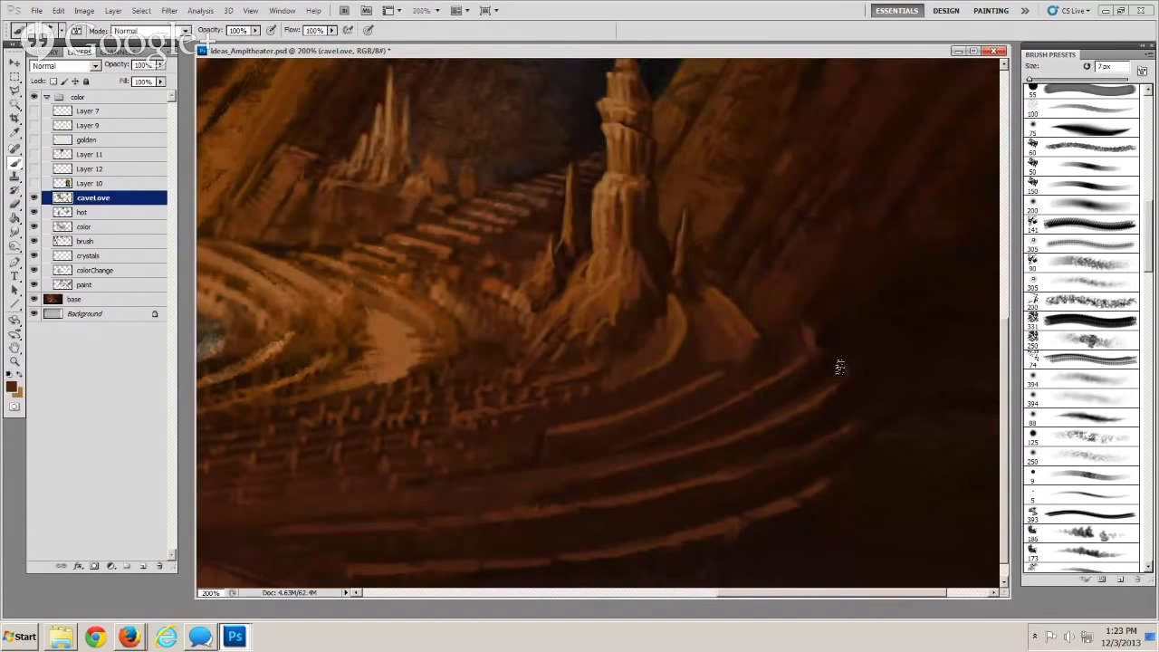
pyautogui.moveTo(837, 350); pyautogui.dragTo(843, 379)
pyautogui.moveTo(855, 420)
pyautogui.mouseDown()
pyautogui.moveTo(849, 411)
pyautogui.moveTo(840, 436)
pyautogui.mouseUp()
pyautogui.moveTo(802, 334)
pyautogui.mouseDown()
pyautogui.moveTo(810, 357)
pyautogui.moveTo(791, 378)
pyautogui.mouseUp()
# Refine the curved right ends of the outer steps with browns sampled from the surrounding painting and a small brush
pyautogui.keyDown('alt'); pyautogui.click(822, 347); pyautogui.keyUp('alt')
pyautogui.press(']')
pyautogui.press('[')
pyautogui.keyDown('alt'); pyautogui.click(734, 328); pyautogui.keyUp('alt')
pyautogui.press('[')
pyautogui.keyDown('alt'); pyautogui.click(801, 343); pyautogui.keyUp('alt')
# Draw straight reddish-brown edges along two of the lower amphitheater steps with the Line tool, using a 7 px weight for the lower one
pyautogui.click(15, 361)
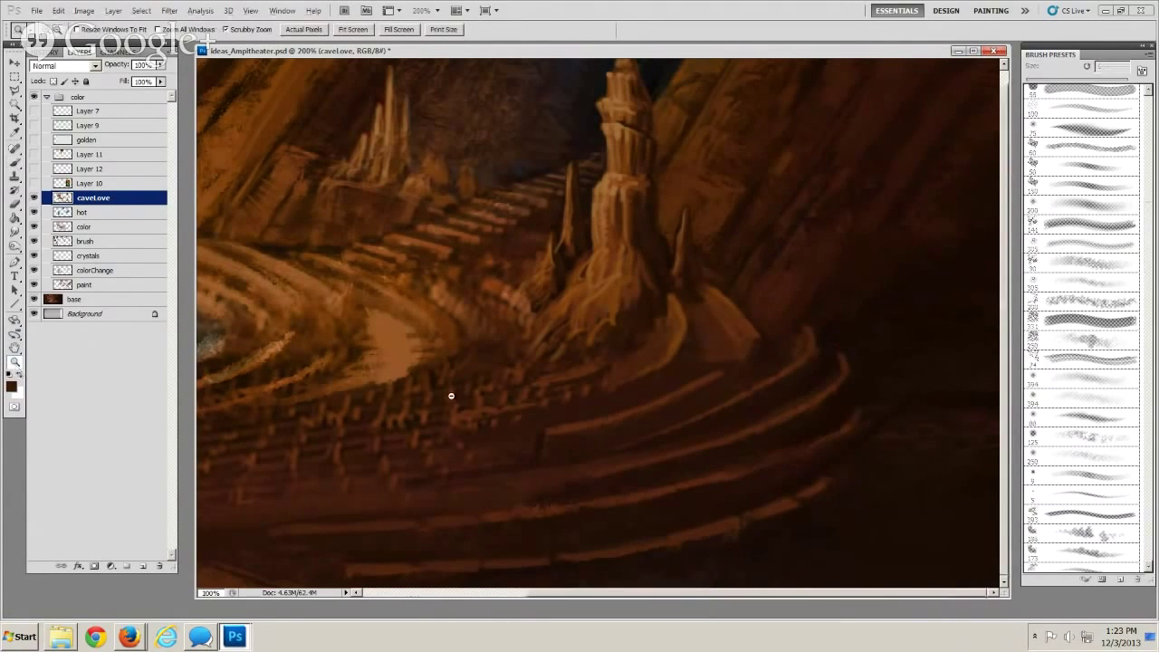
pyautogui.keyDown('alt'); pyautogui.click(445, 416); pyautogui.keyUp('alt')
pyautogui.keyDown('alt'); pyautogui.click(445, 416); pyautogui.keyUp('alt')
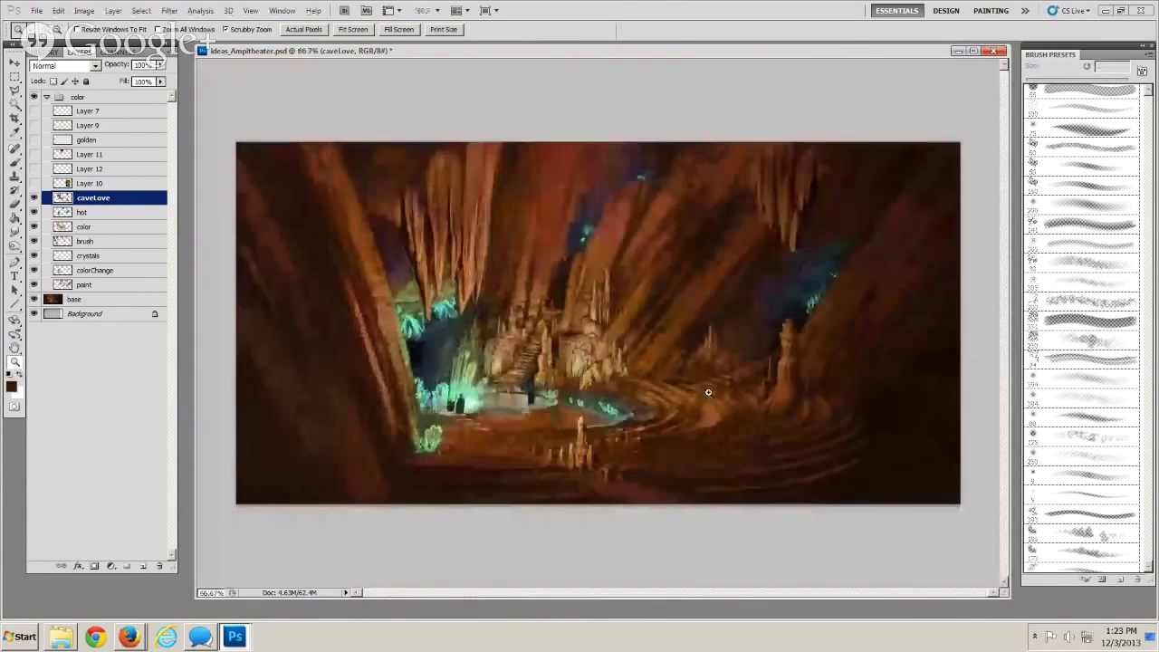
pyautogui.click(681, 377)
pyautogui.moveTo(681, 378); pyautogui.dragTo(412, 381)
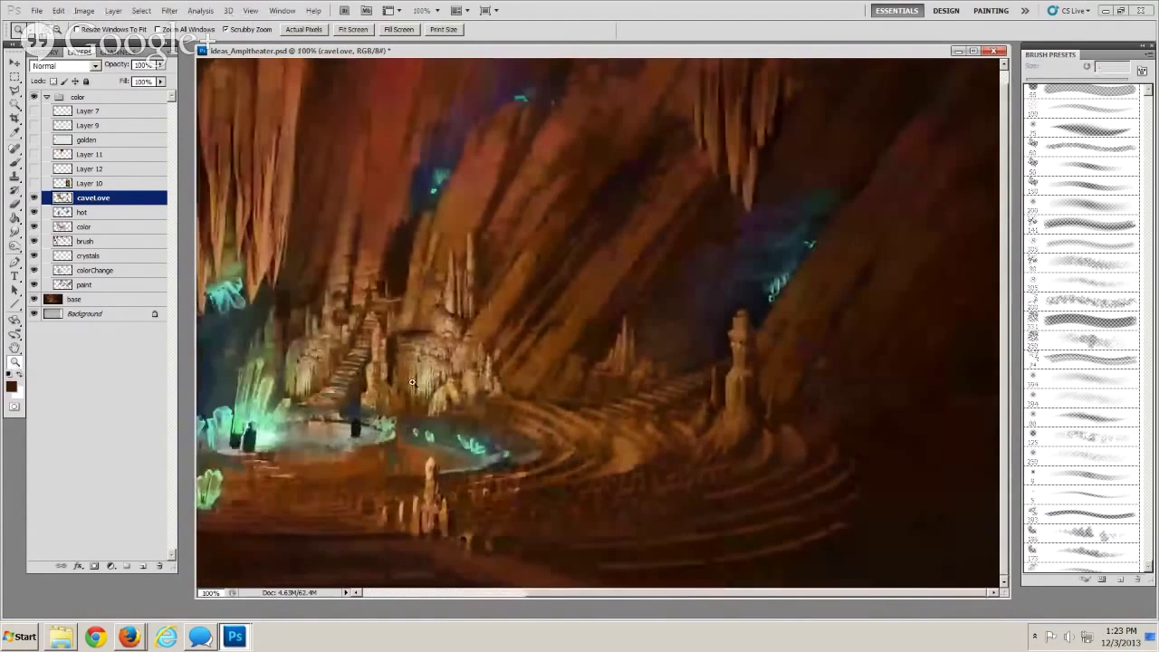
pyautogui.click(411, 382)
pyautogui.moveTo(454, 320)
pyautogui.mouseDown()
pyautogui.moveTo(420, 320)
pyautogui.moveTo(441, 319)
pyautogui.mouseUp()
pyautogui.press('u')
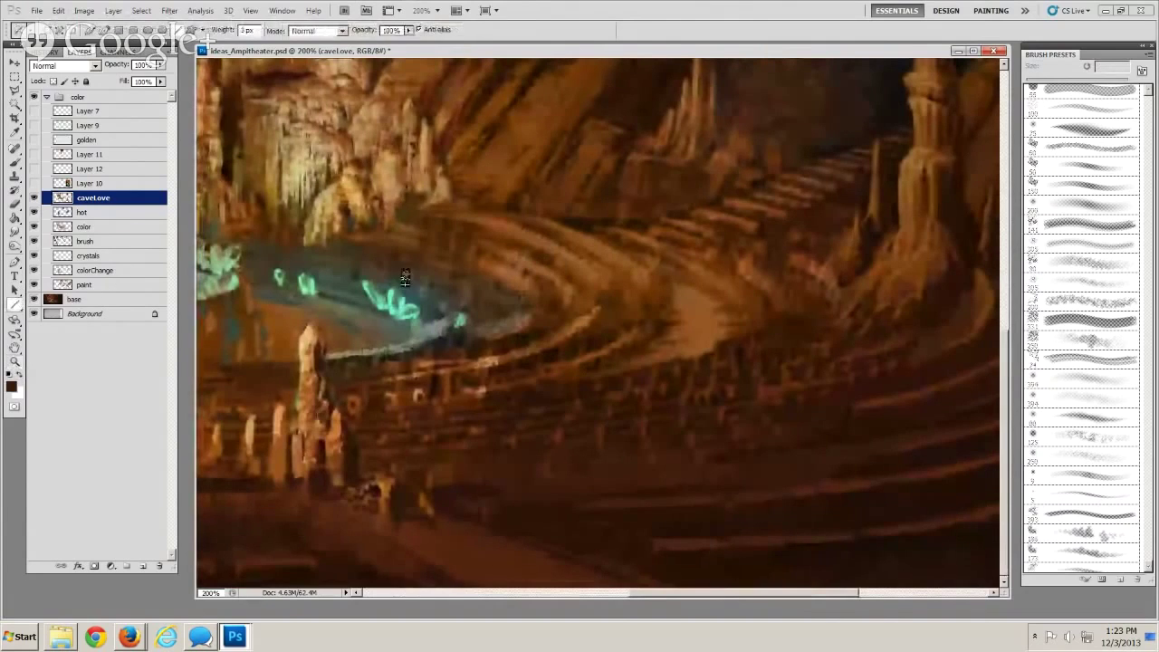
pyautogui.write('8')
pyautogui.moveTo(813, 419)
pyautogui.mouseDown()
pyautogui.moveTo(556, 456)
pyautogui.moveTo(435, 454)
pyautogui.mouseUp()
pyautogui.moveTo(782, 474); pyautogui.dragTo(611, 455)
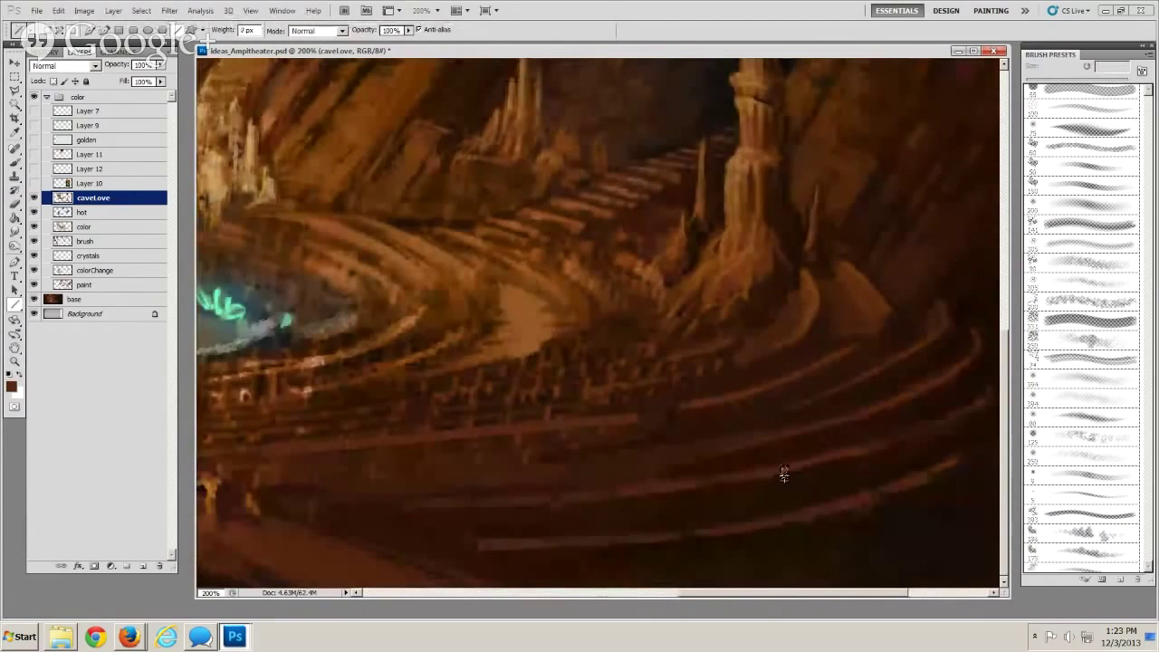
pyautogui.write('7')
pyautogui.moveTo(662, 487); pyautogui.dragTo(412, 504)
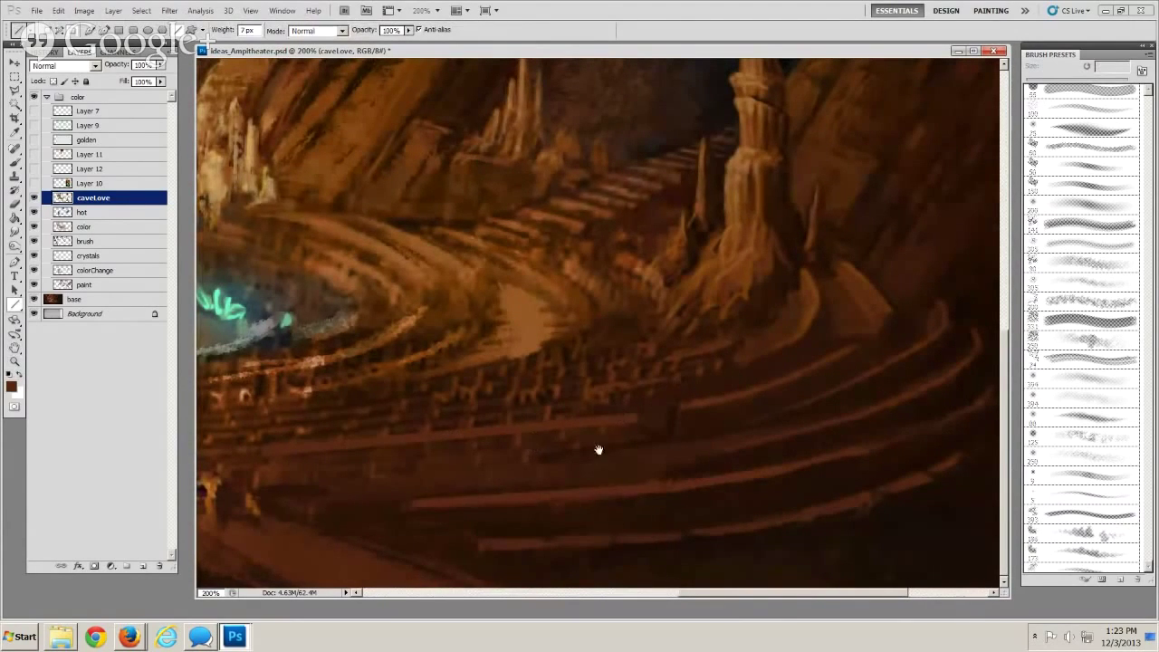
# Draw thinner straight step edges through the rows of seats with the line weight reduced to 4 px
pyautogui.moveTo(544, 470); pyautogui.dragTo(655, 445)
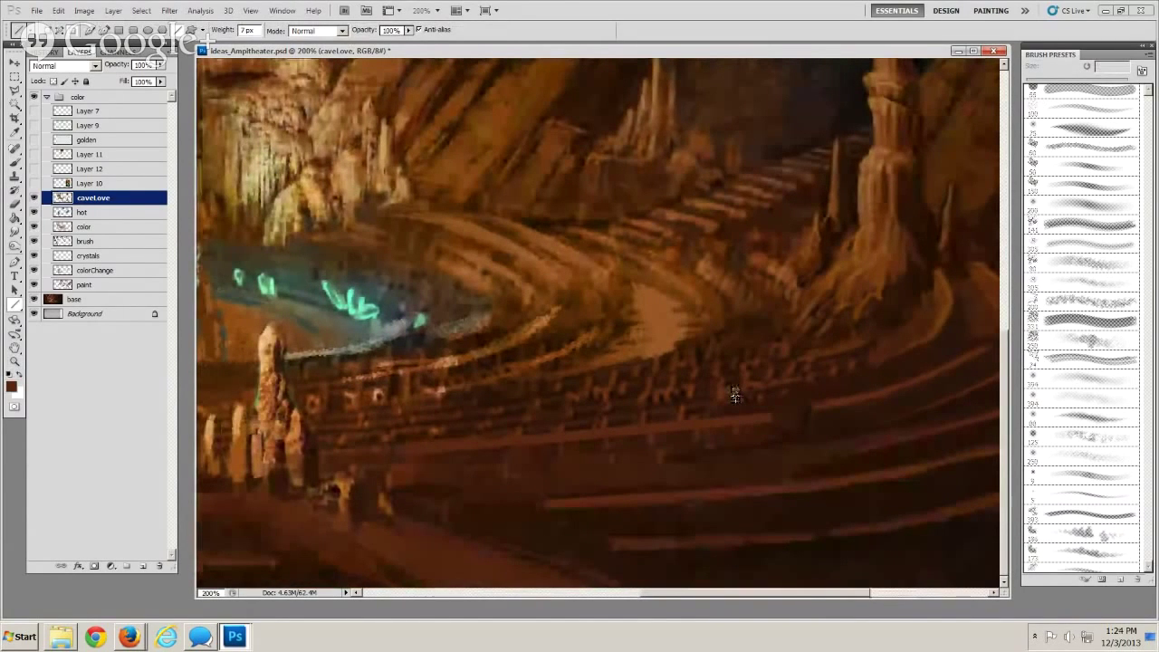
pyautogui.press('[')
pyautogui.press('[')
pyautogui.press('[')
pyautogui.moveTo(684, 401); pyautogui.dragTo(417, 426)
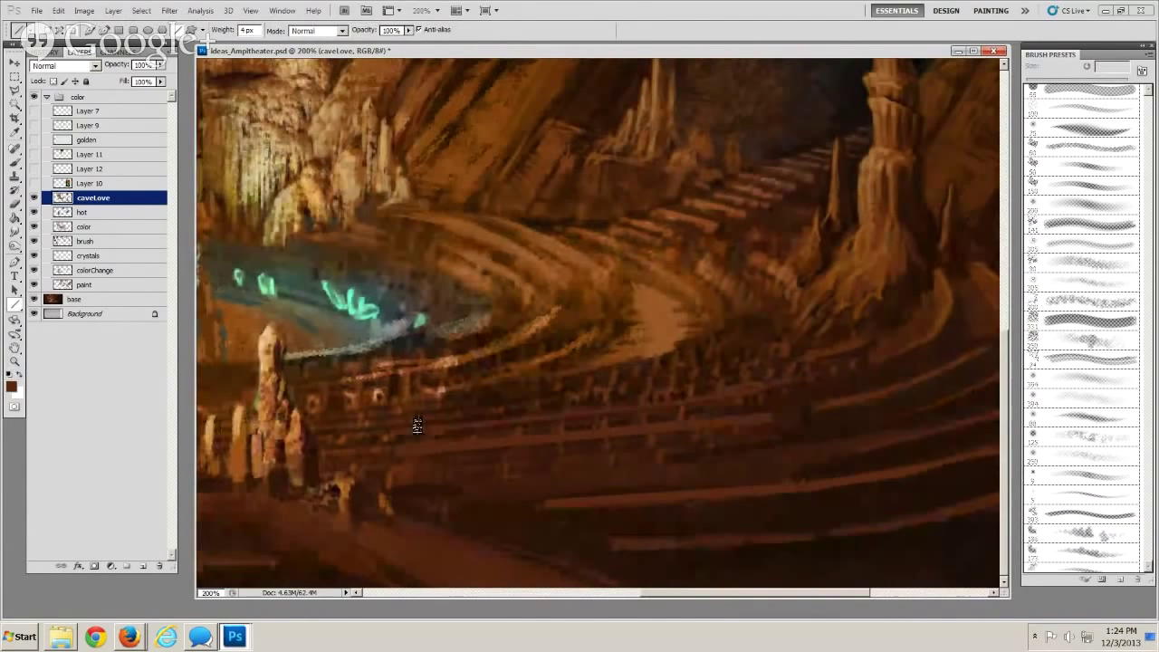
pyautogui.moveTo(800, 360)
pyautogui.mouseDown()
pyautogui.moveTo(489, 413)
pyautogui.moveTo(587, 404)
pyautogui.moveTo(369, 426)
pyautogui.mouseUp()
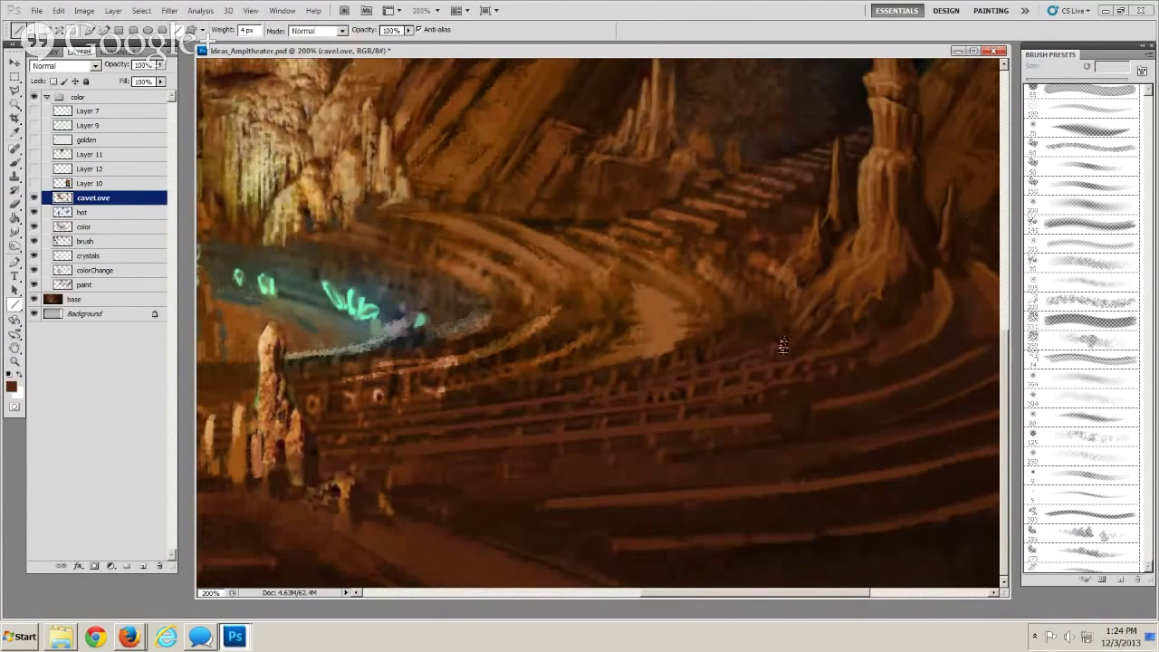
pyautogui.moveTo(759, 352); pyautogui.dragTo(787, 340)
# Straighten the edge of the step just below the large stalagmite with short line segments
pyautogui.moveTo(570, 323); pyautogui.dragTo(445, 344)
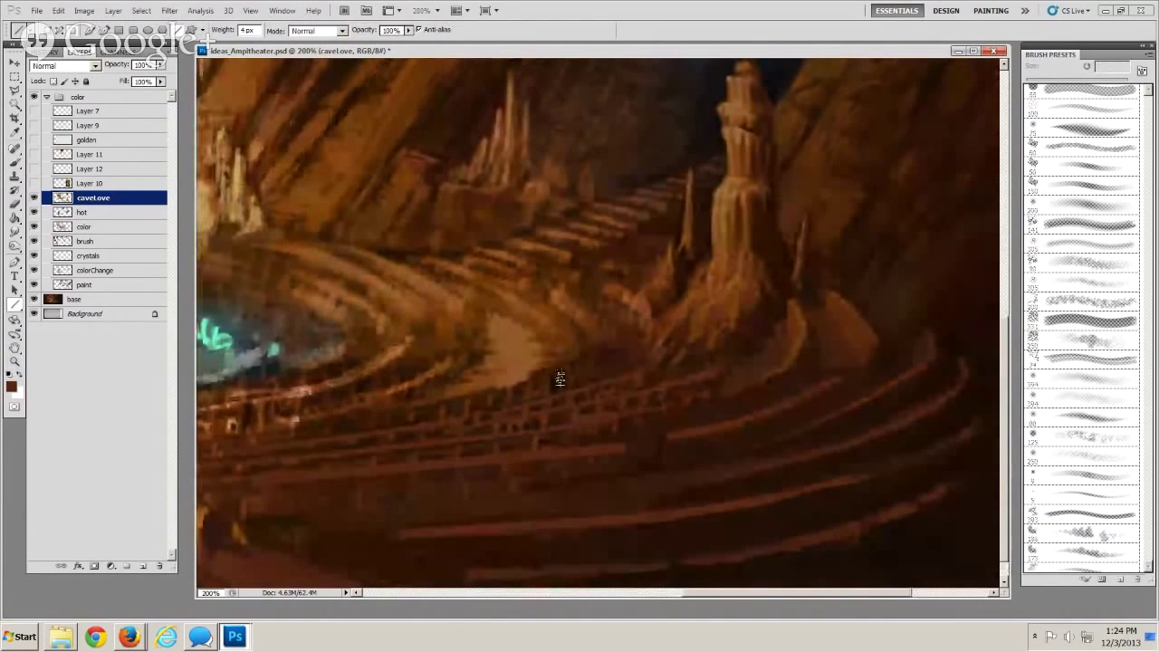
pyautogui.moveTo(776, 415)
pyautogui.mouseDown()
pyautogui.moveTo(843, 383)
pyautogui.moveTo(769, 403)
pyautogui.mouseUp()
pyautogui.moveTo(776, 409); pyautogui.dragTo(683, 420)
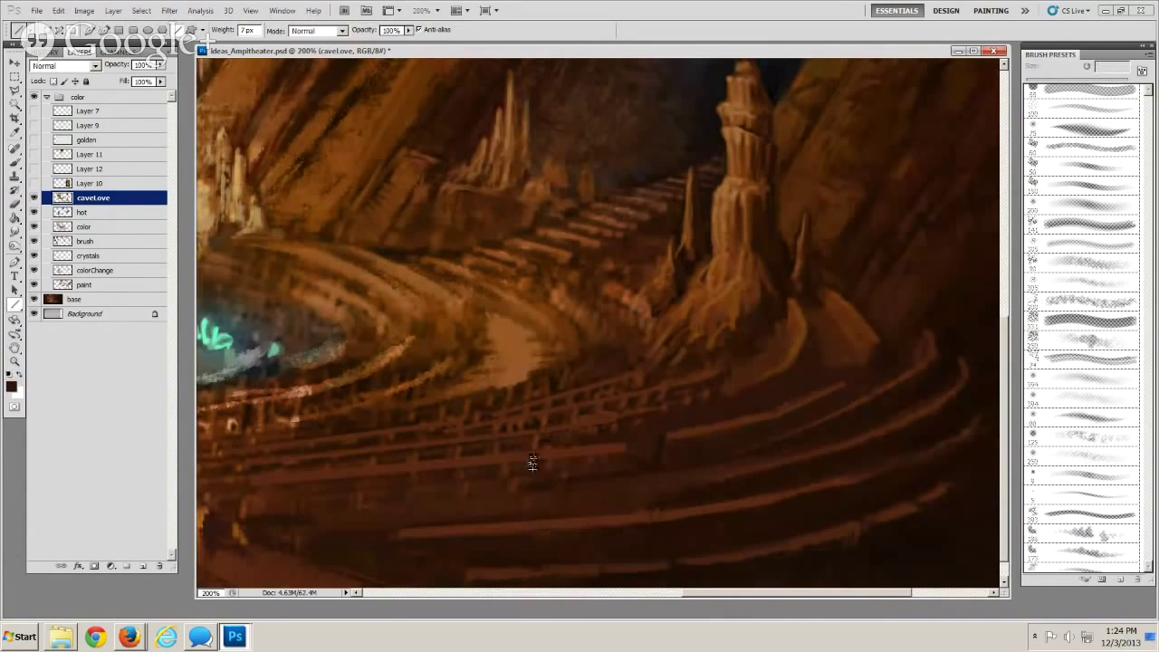
# Darken the face beneath the long straight step edge below the seats with a dark brown line of 11 px weight
pyautogui.moveTo(599, 478); pyautogui.dragTo(693, 426)
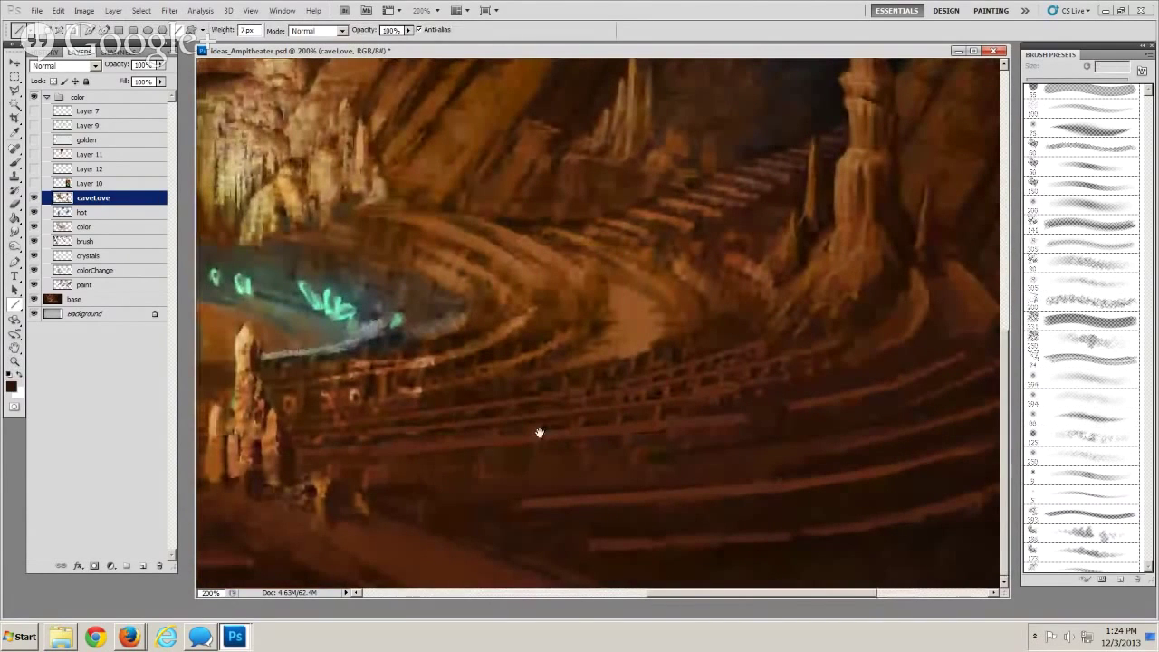
pyautogui.press(']')
pyautogui.press(']')
pyautogui.press(']')
pyautogui.press(']')
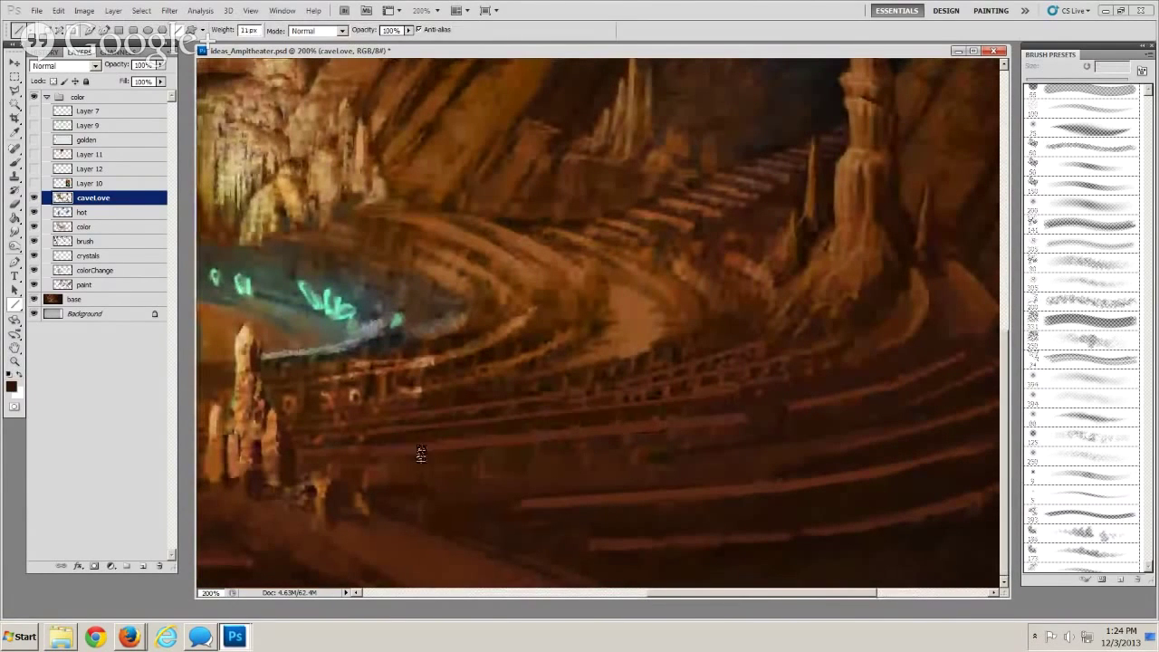
pyautogui.moveTo(755, 431); pyautogui.dragTo(731, 450)
pyautogui.press('space')
pyautogui.moveTo(674, 465); pyautogui.dragTo(523, 469)
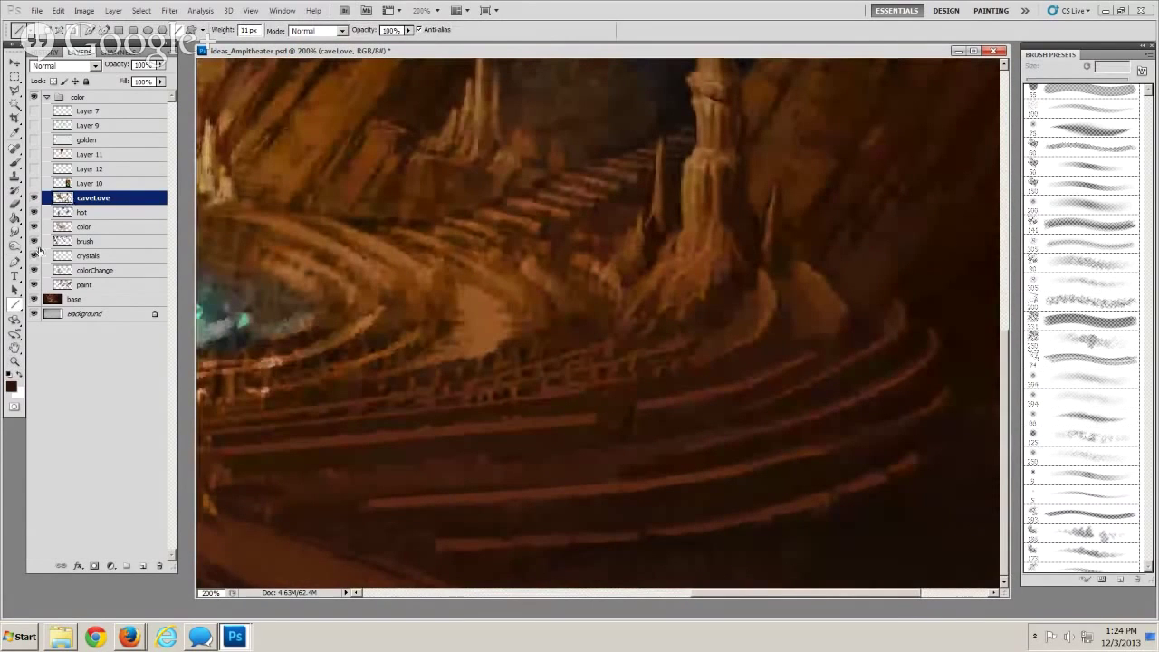
# Hide the layers from caveLove down to paint, restore them progressively, and toggle caveLove to compare the steps before and after
pyautogui.moveTo(34, 201); pyautogui.dragTo(38, 286)
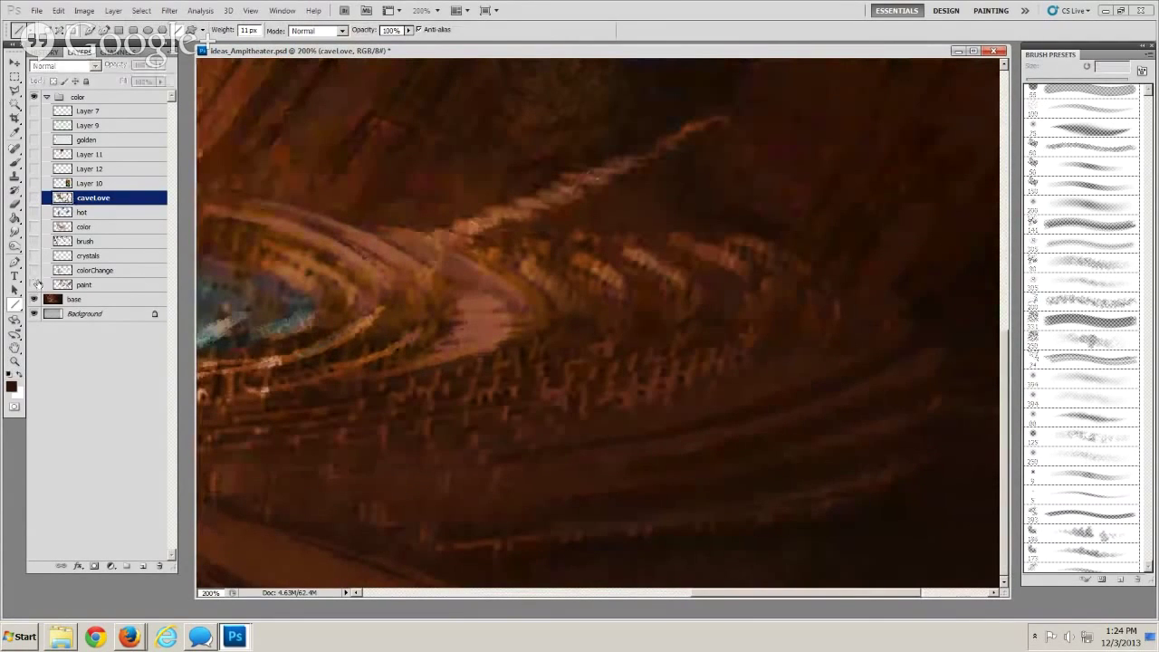
pyautogui.click(34, 286)
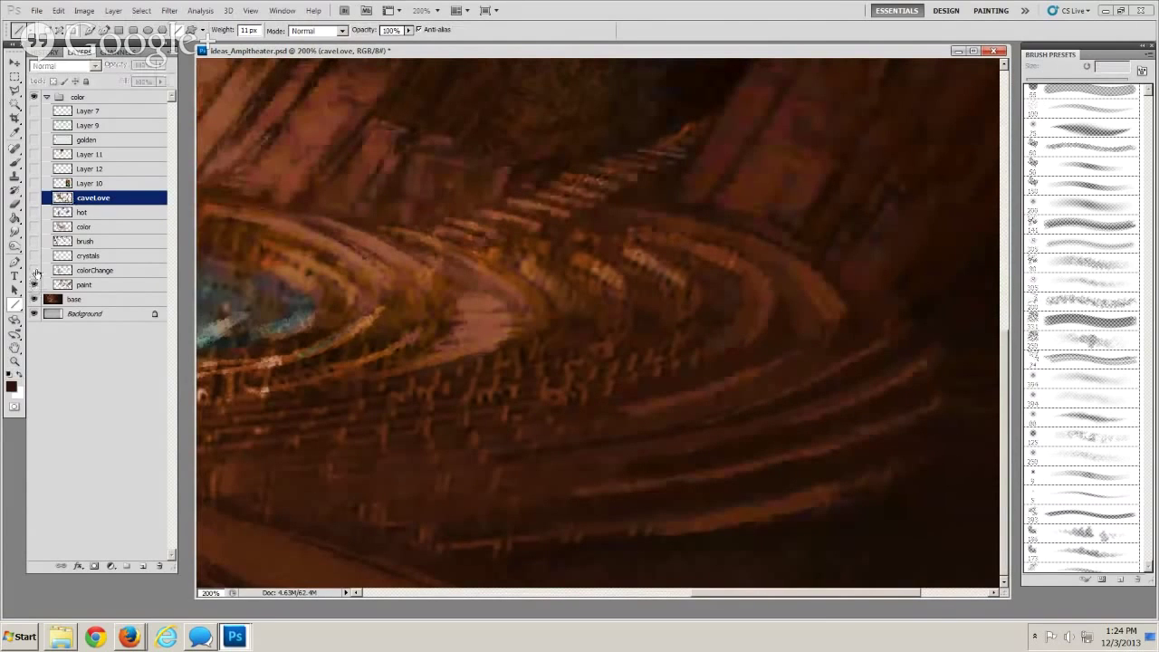
pyautogui.click(35, 287)
pyautogui.click(35, 286)
pyautogui.click(35, 258)
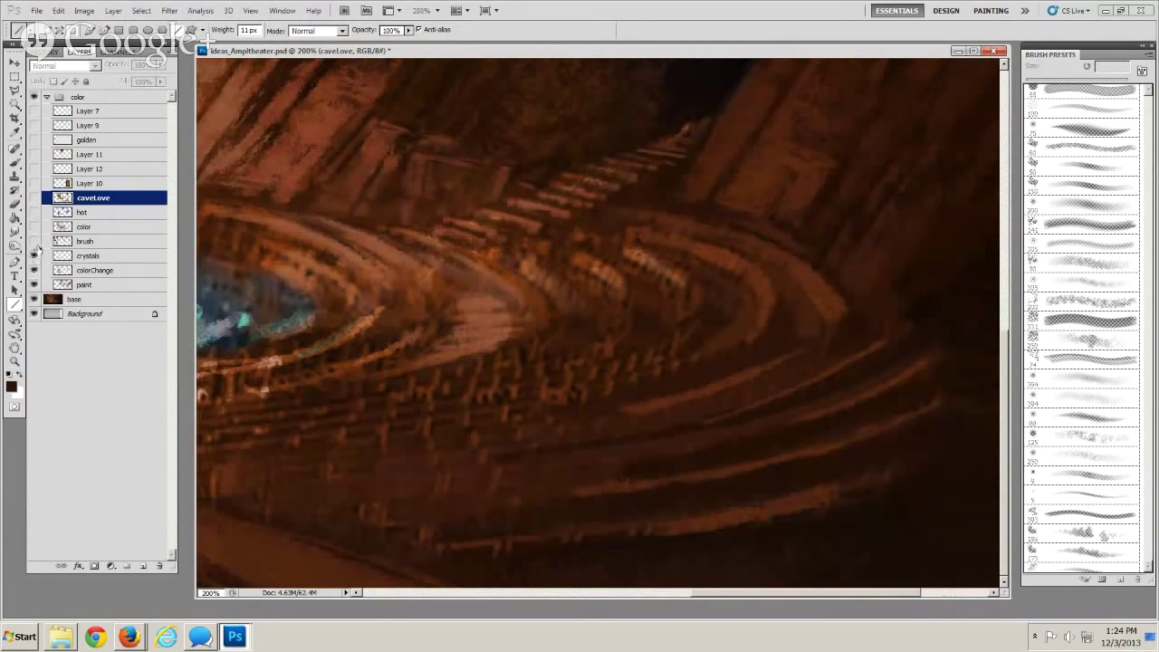
pyautogui.click(35, 242)
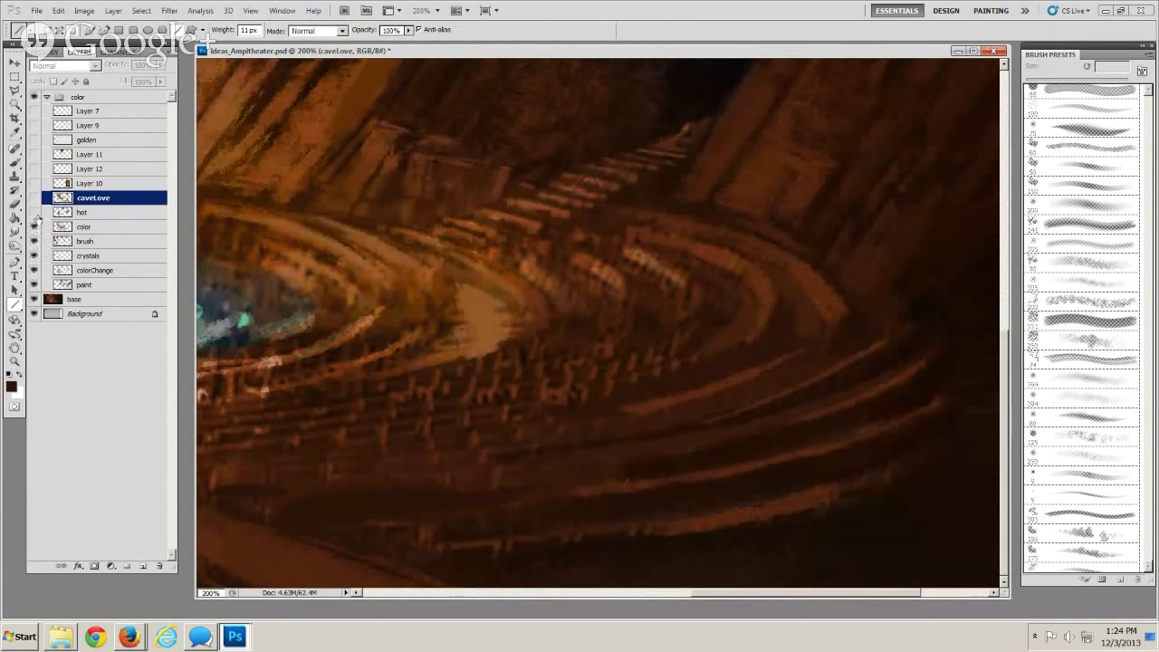
pyautogui.click(35, 213)
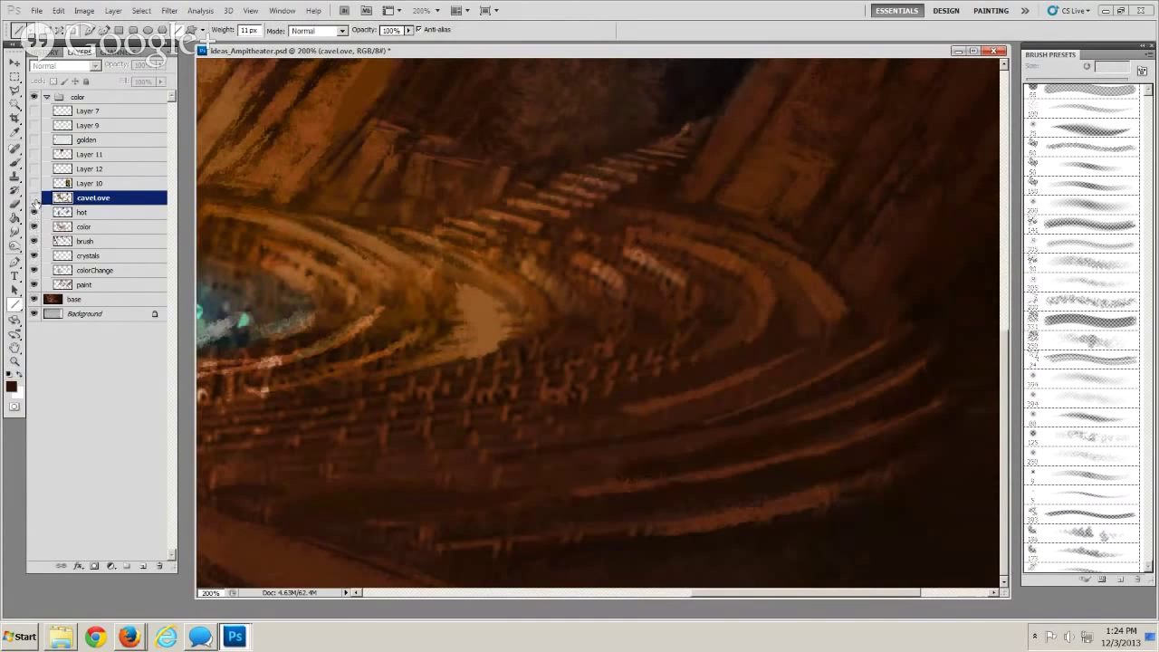
pyautogui.click(34, 198)
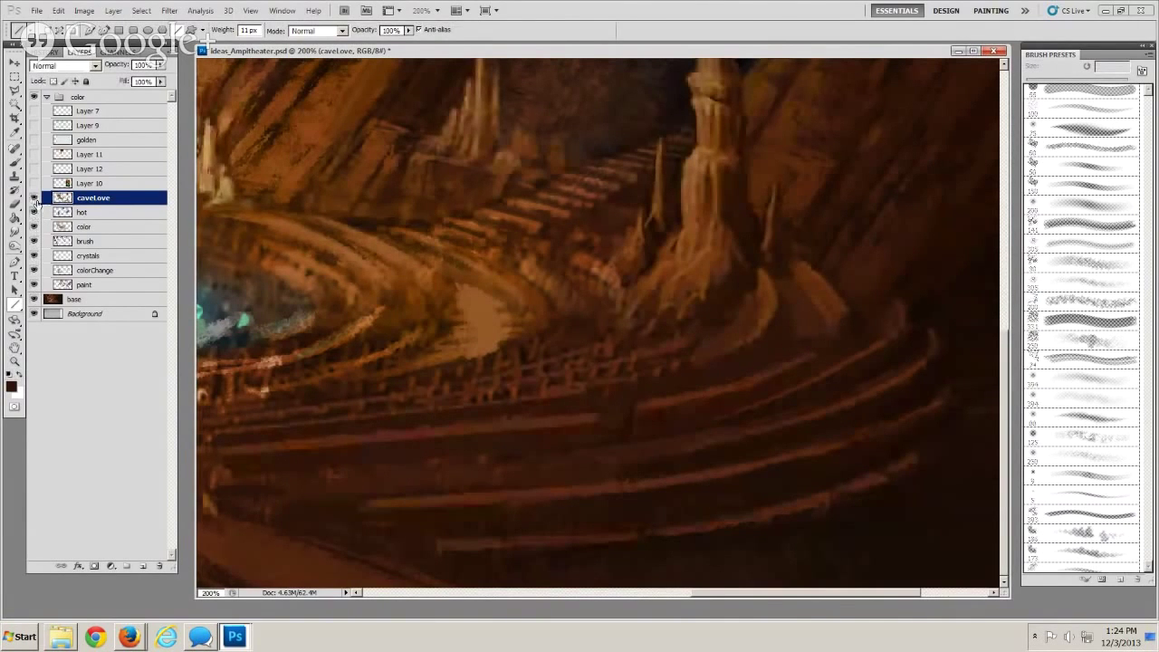
pyautogui.click(34, 199)
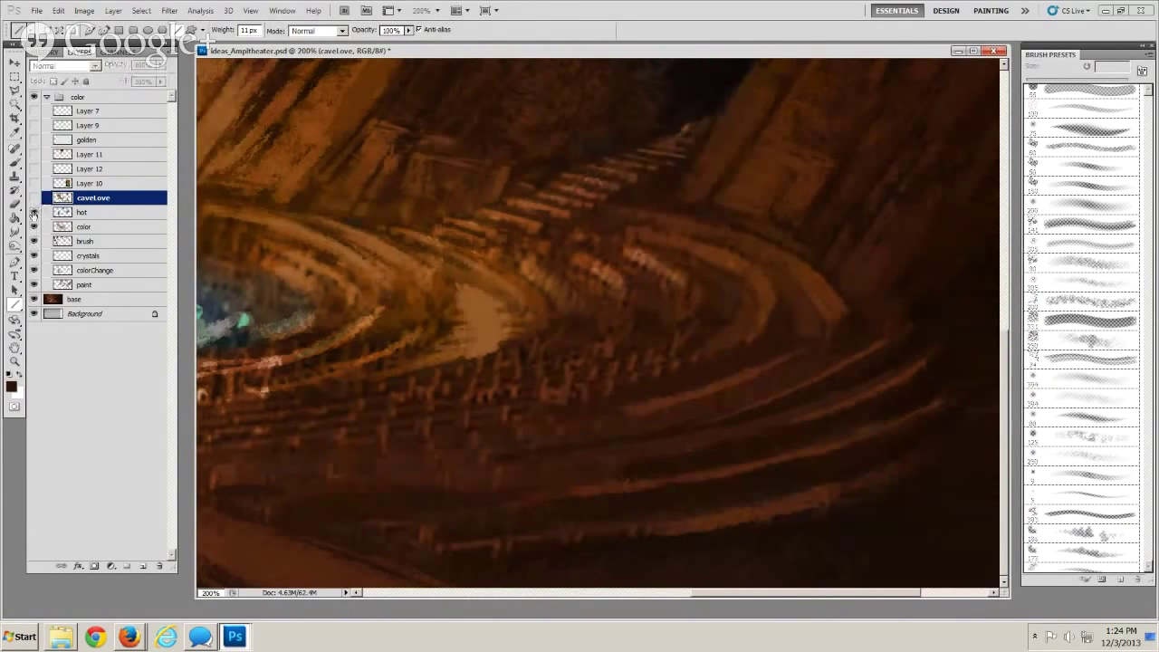
pyautogui.click(34, 212)
pyautogui.click(34, 199)
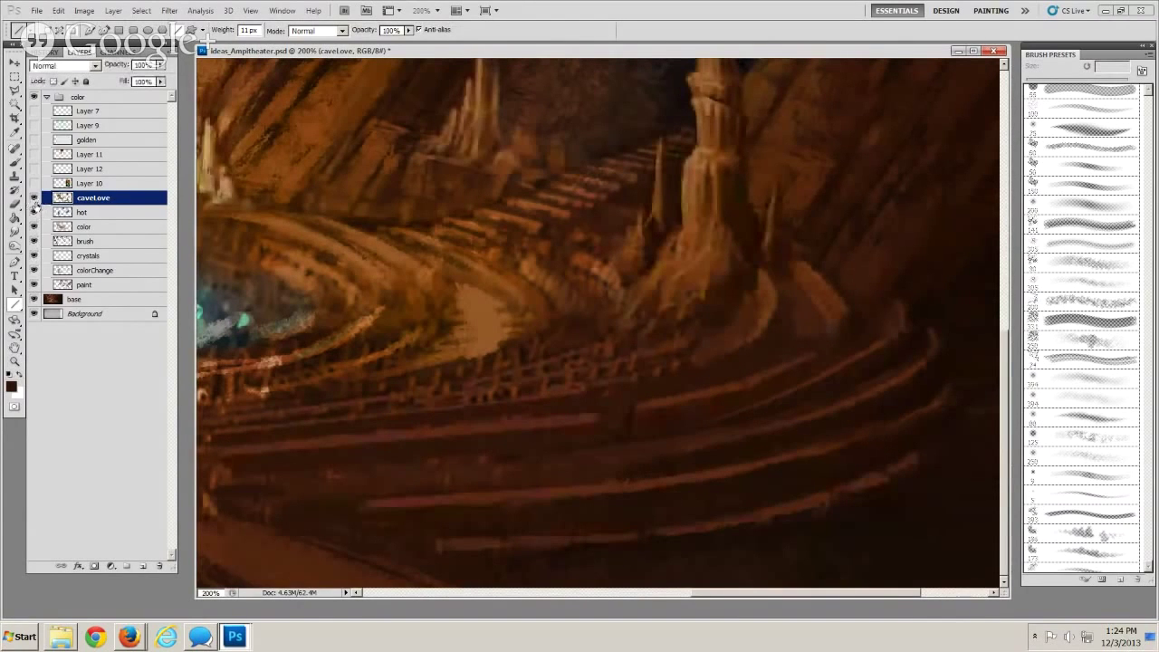
pyautogui.click(34, 198)
pyautogui.click(34, 200)
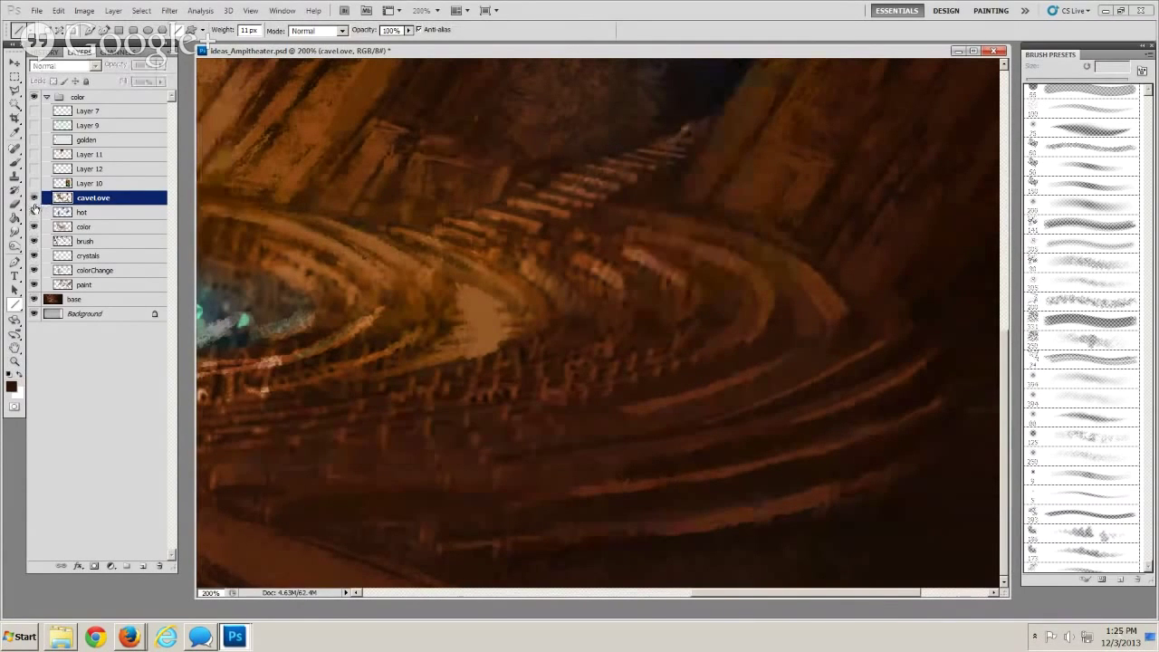
pyautogui.click(34, 199)
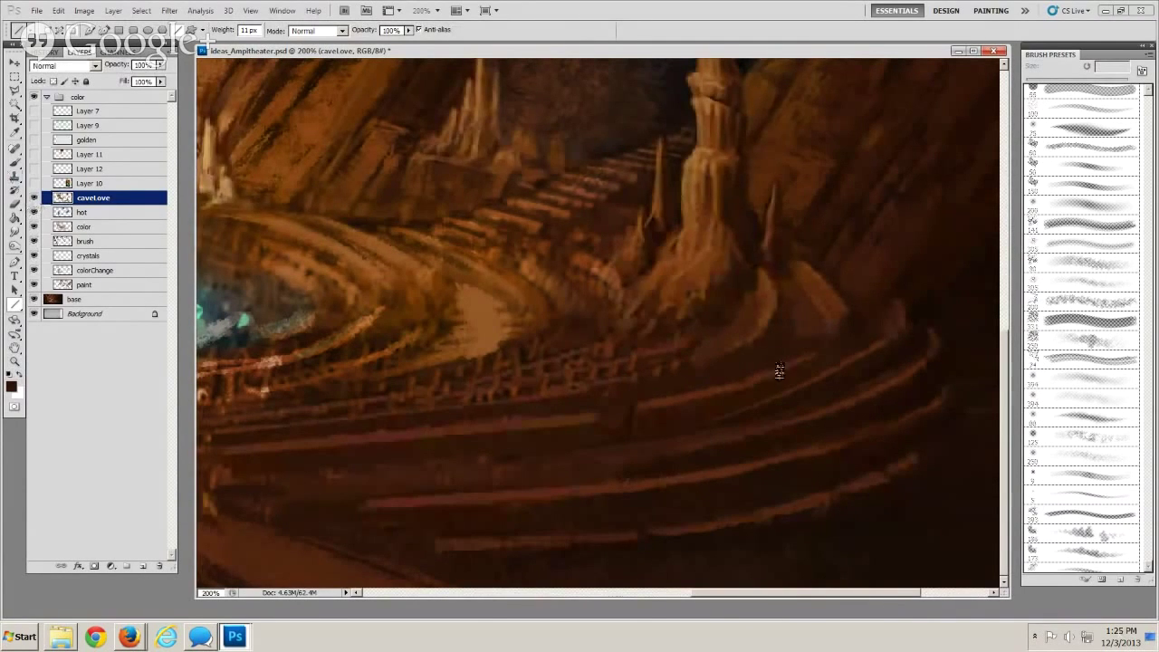
# Try a 10 px line in sampled reddish brown along the second step below the large stalagmite, and undo it
pyautogui.keyDown('alt'); pyautogui.click(805, 381); pyautogui.keyUp('alt')
pyautogui.press('[')
pyautogui.moveTo(803, 389)
pyautogui.mouseDown()
pyautogui.moveTo(556, 444)
pyautogui.moveTo(639, 441)
pyautogui.mouseUp()
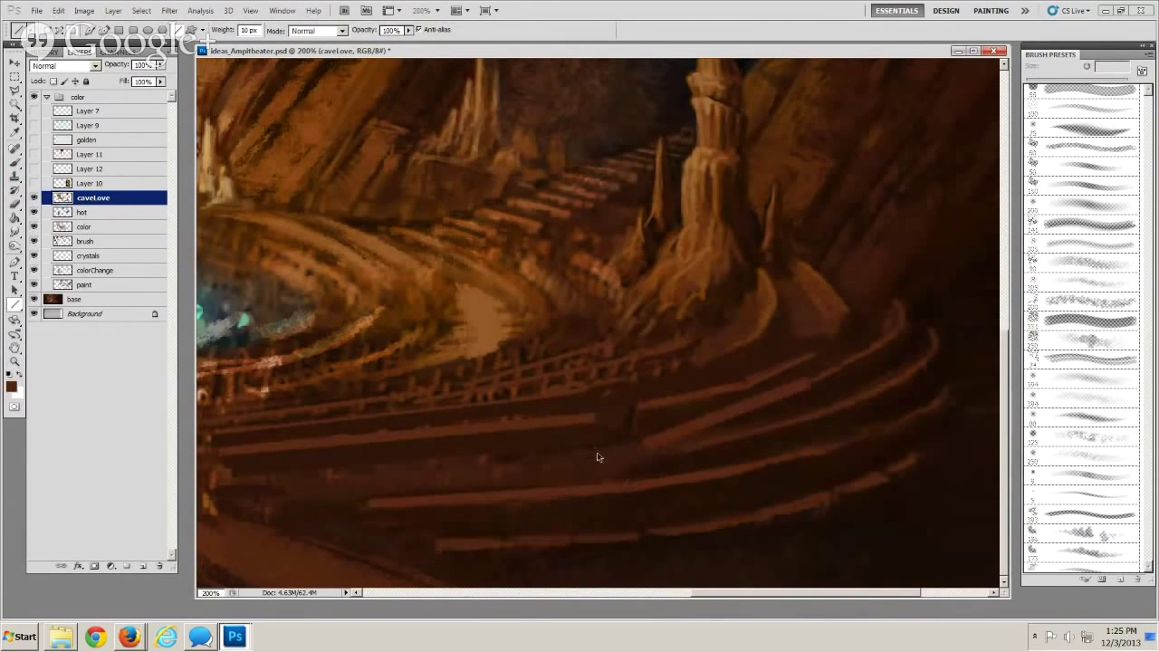
pyautogui.hotkey('ctrl', 'z')
# Draw long thin edges along the middle steps in the sampled reddish brown with the line weight reduced to 4 px
pyautogui.press('[')
pyautogui.press('[')
pyautogui.press('[')
pyautogui.press('[')
pyautogui.moveTo(814, 381)
pyautogui.mouseDown()
pyautogui.moveTo(609, 440)
pyautogui.moveTo(661, 440)
pyautogui.moveTo(715, 419)
pyautogui.moveTo(559, 450)
pyautogui.moveTo(507, 445)
pyautogui.moveTo(513, 454)
pyautogui.moveTo(254, 469)
pyautogui.mouseUp()
pyautogui.hotkey('ctrl', 'z')
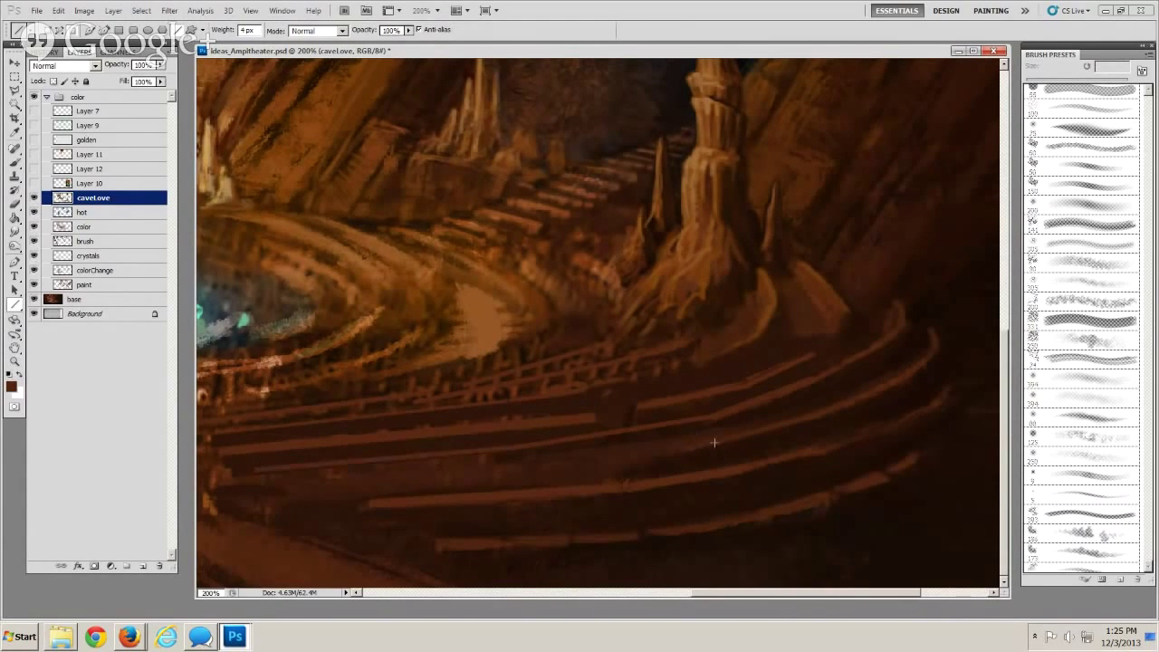
pyautogui.moveTo(715, 442)
pyautogui.mouseDown()
pyautogui.moveTo(559, 461)
pyautogui.moveTo(548, 474)
pyautogui.moveTo(288, 487)
pyautogui.mouseUp()
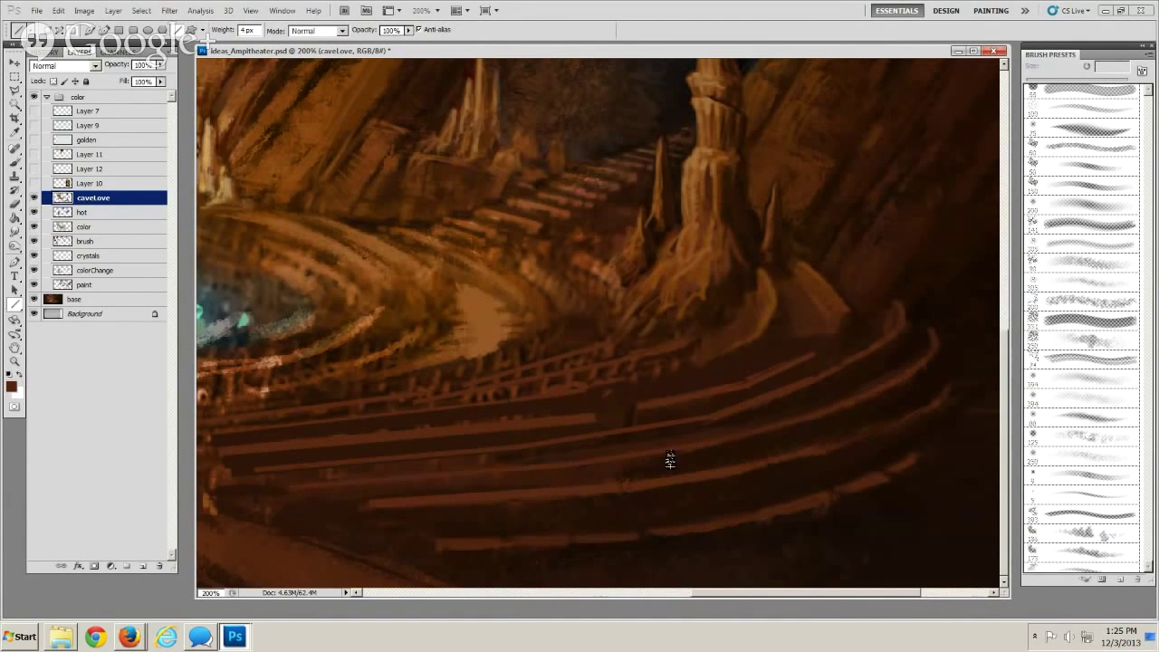
# Darken the face below the newly drawn middle step edges with a sampled dark brown line of 14 px weight
pyautogui.press(']')
pyautogui.press(']')
pyautogui.press(']')
pyautogui.press(']')
pyautogui.press(']')
pyautogui.press(']')
pyautogui.press(']')
pyautogui.press(']')
pyautogui.keyDown('alt'); pyautogui.click(658, 463); pyautogui.keyUp('alt')
pyautogui.moveTo(673, 464); pyautogui.dragTo(305, 501)
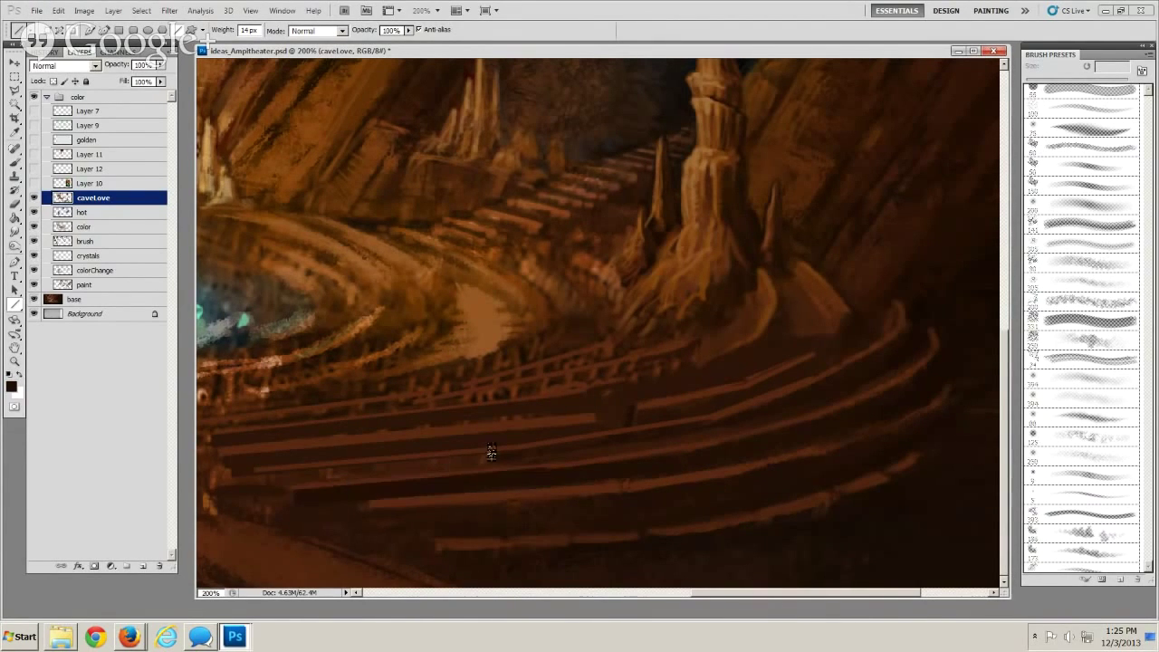
# Darken the face below the left part of the middle step edge with a dark brown line
pyautogui.moveTo(532, 457); pyautogui.dragTo(259, 481)
pyautogui.moveTo(531, 515); pyautogui.dragTo(514, 498)
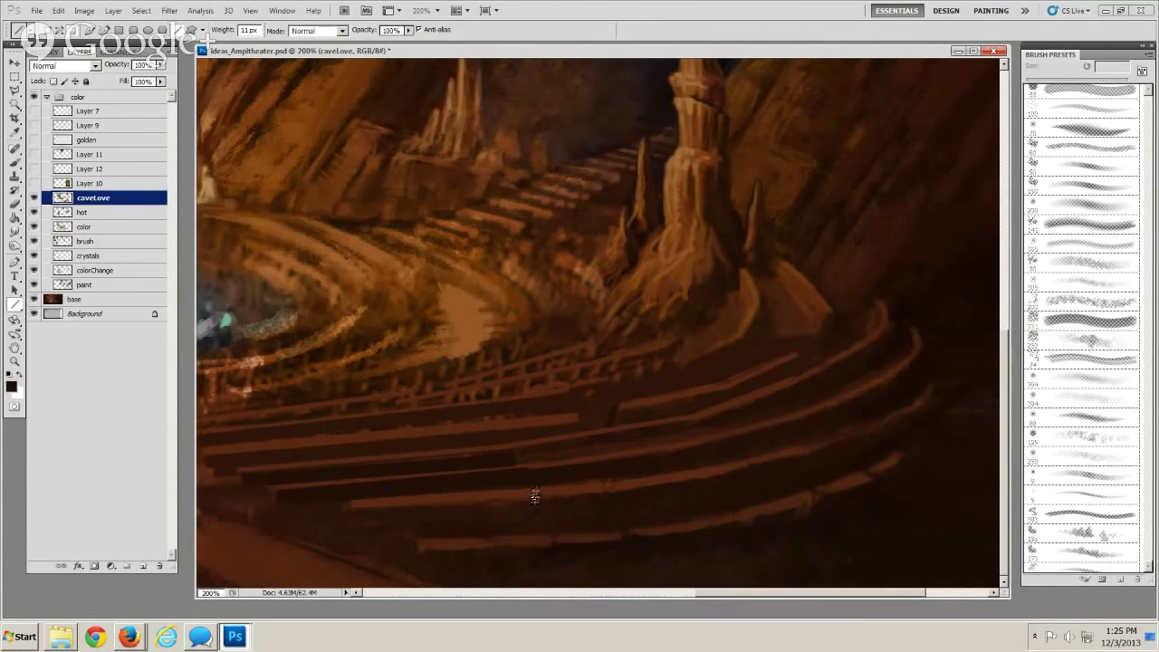
pyautogui.press(']')
pyautogui.press(']')
# Examine the new steps in the context of the whole painting, then at close range around their right ends
pyautogui.click(15, 361)
pyautogui.keyDown('alt'); pyautogui.click(442, 385); pyautogui.keyUp('alt')
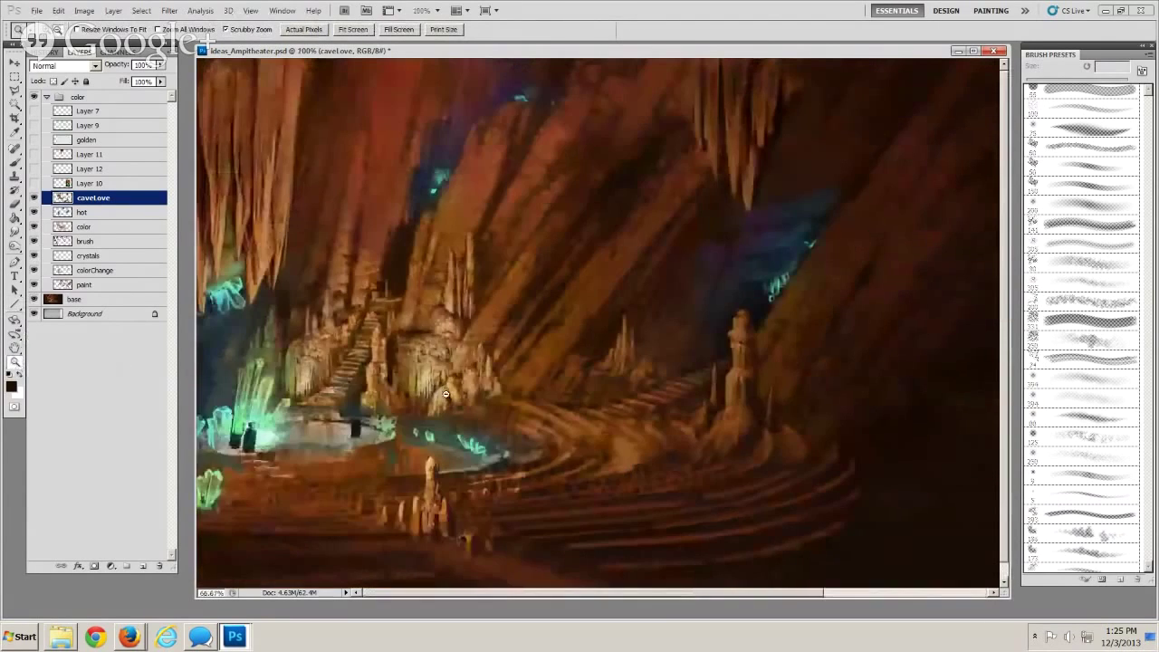
pyautogui.keyDown('alt'); pyautogui.click(443, 387); pyautogui.keyUp('alt')
pyautogui.keyDown('alt'); pyautogui.click(443, 390); pyautogui.keyUp('alt')
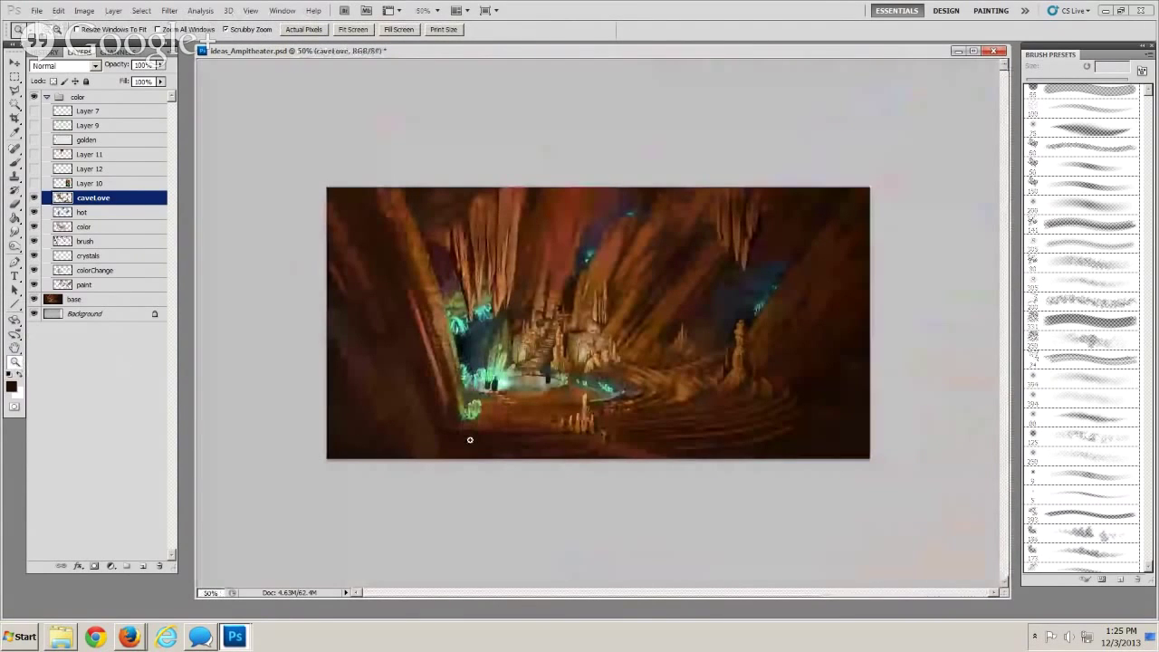
pyautogui.click(523, 405)
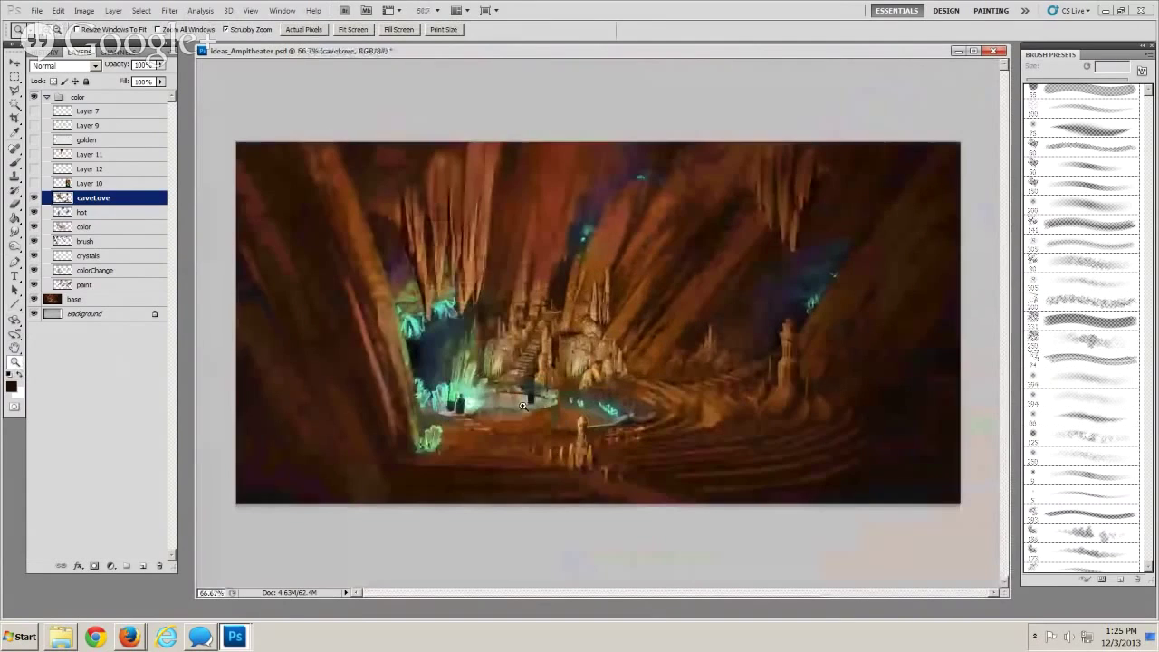
pyautogui.click(520, 395)
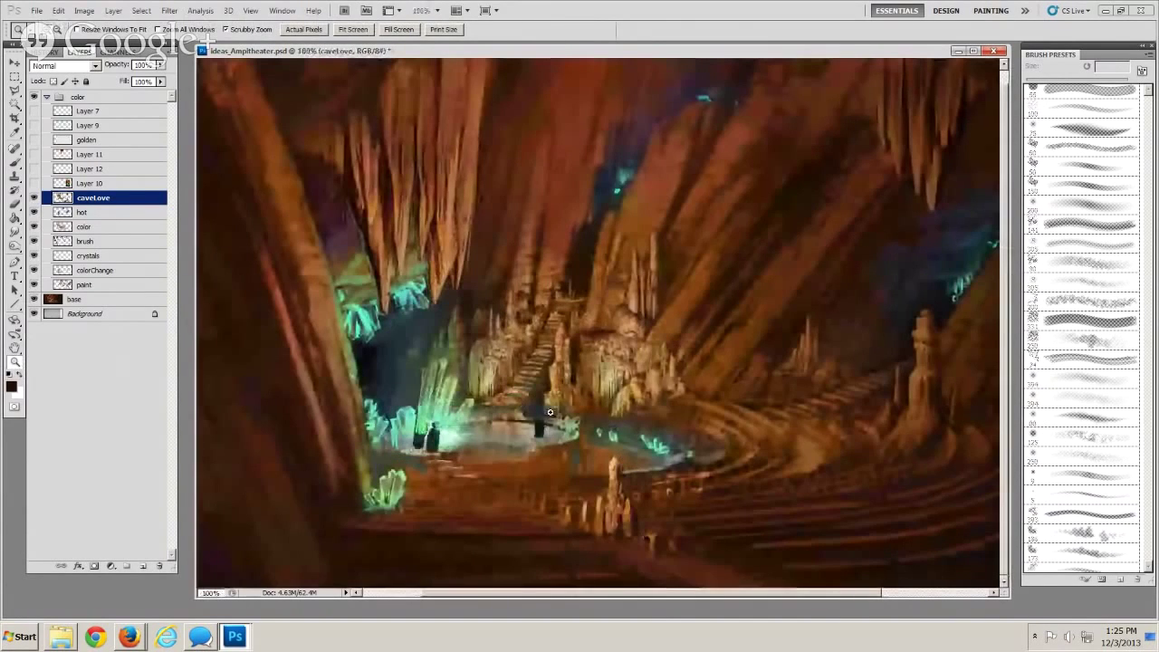
pyautogui.click(942, 505)
pyautogui.moveTo(942, 505); pyautogui.dragTo(597, 422)
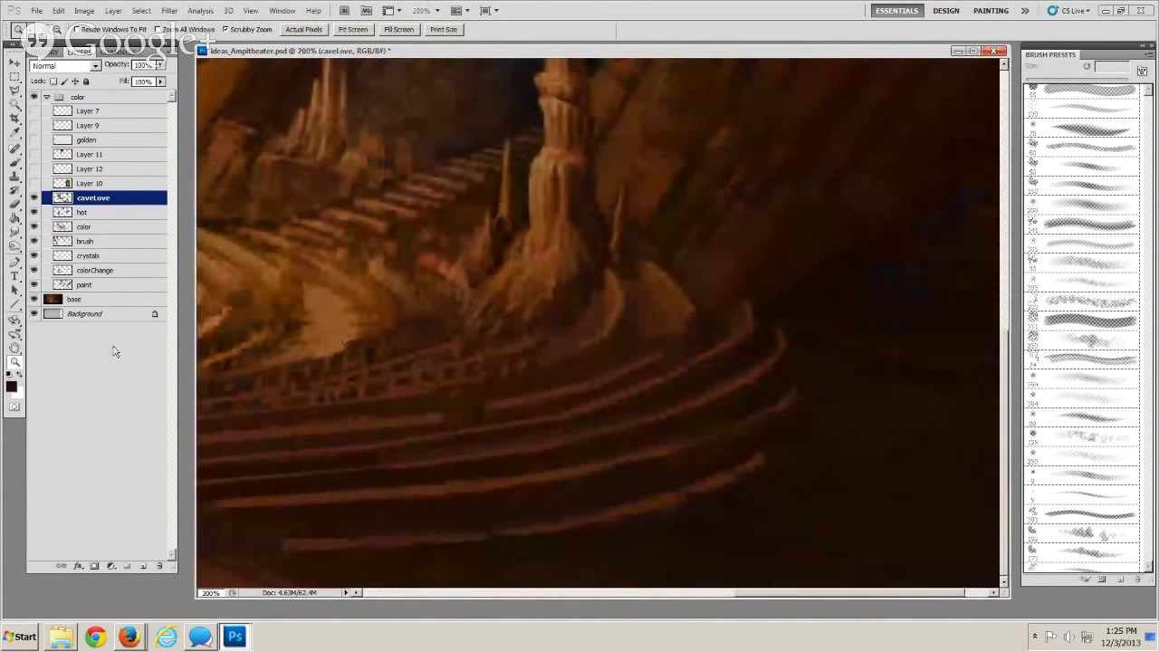
# Soften both ends of the lowest step edge with the Eraser at sizes of 70 px and 50 px
pyautogui.click(16, 206)
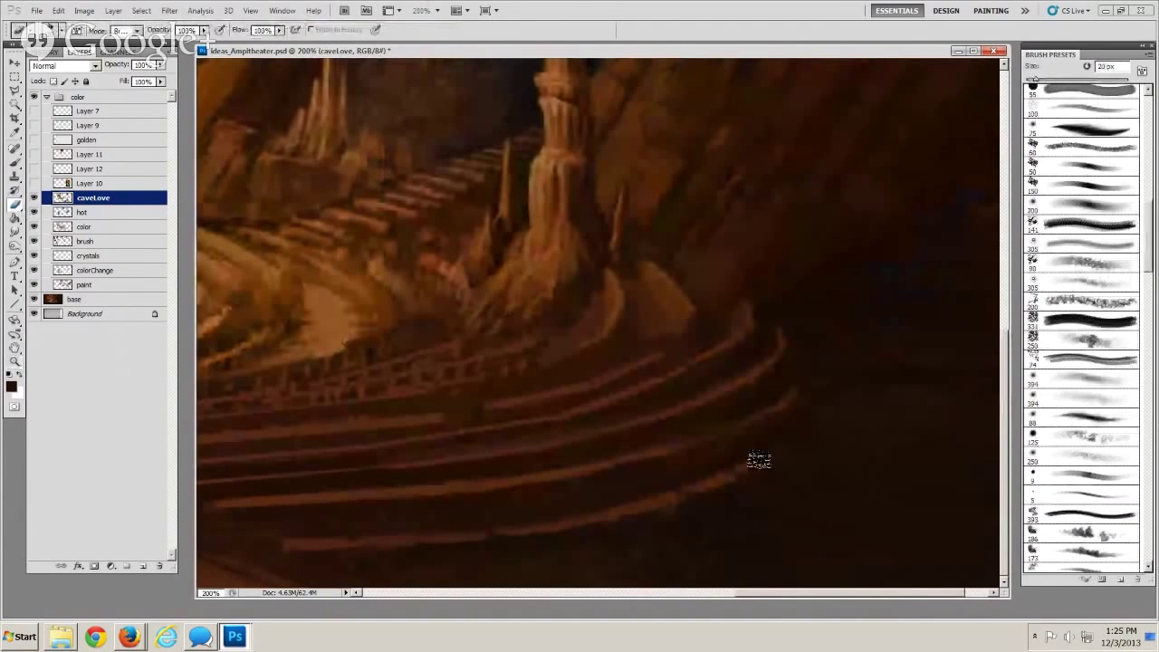
pyautogui.press(']')
pyautogui.press(']')
pyautogui.press(']')
pyautogui.press(']')
pyautogui.press(']')
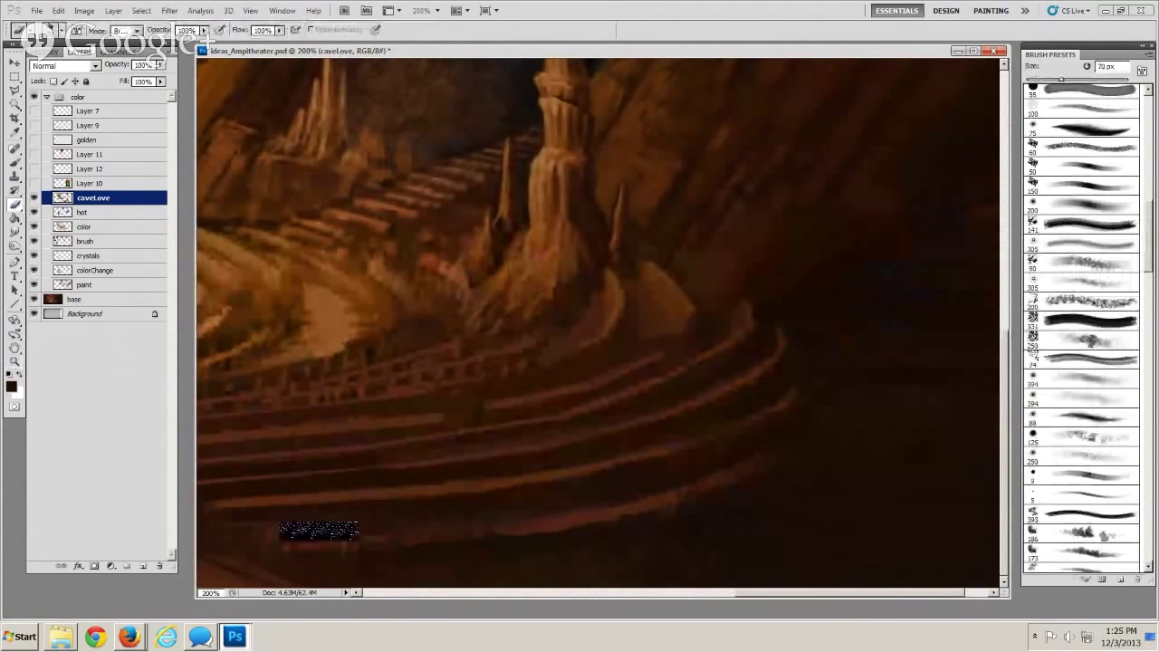
pyautogui.press('[')
pyautogui.press('[')
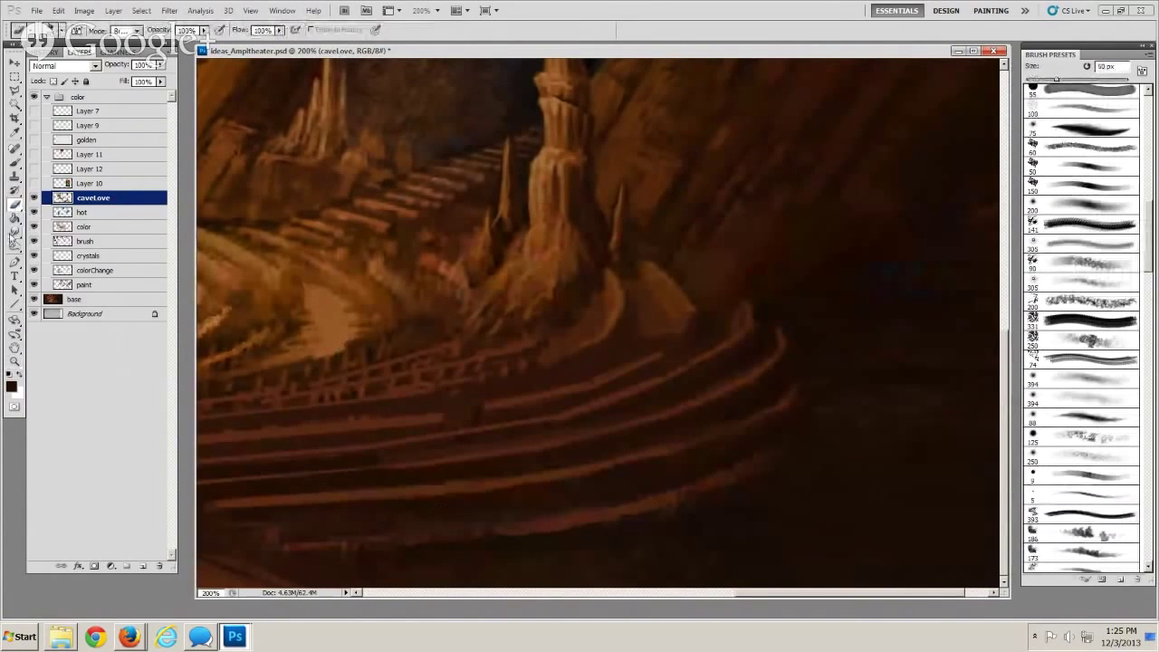
# Paint over the lowest step edge in dark brown with a textured brush at sizes between 40 and 50 px
pyautogui.click(14, 164)
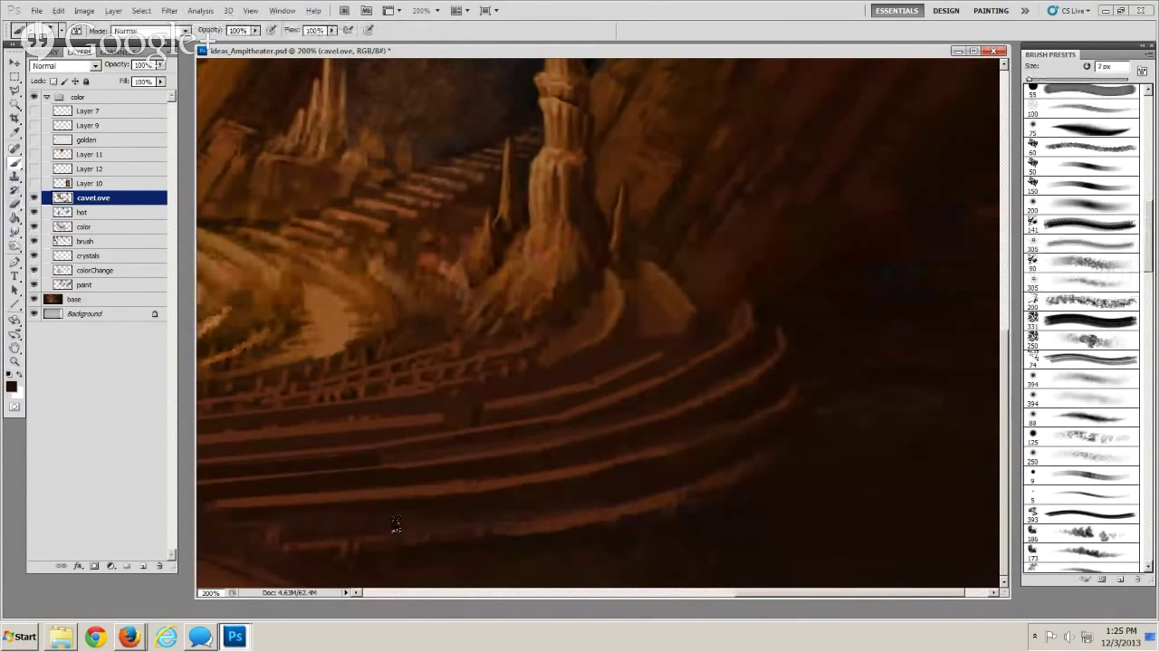
pyautogui.press(']')
pyautogui.press(']')
pyautogui.moveTo(418, 517); pyautogui.dragTo(275, 538)
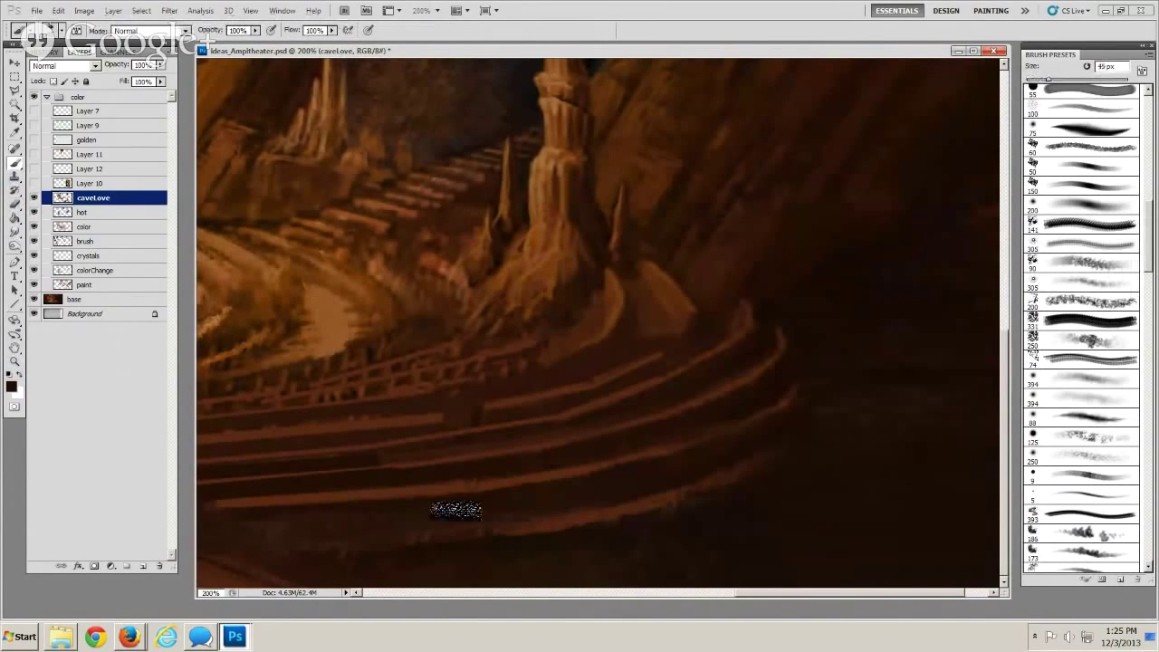
pyautogui.keyDown('alt'); pyautogui.click(550, 492); pyautogui.keyUp('alt')
pyautogui.press(']')
pyautogui.press('[')
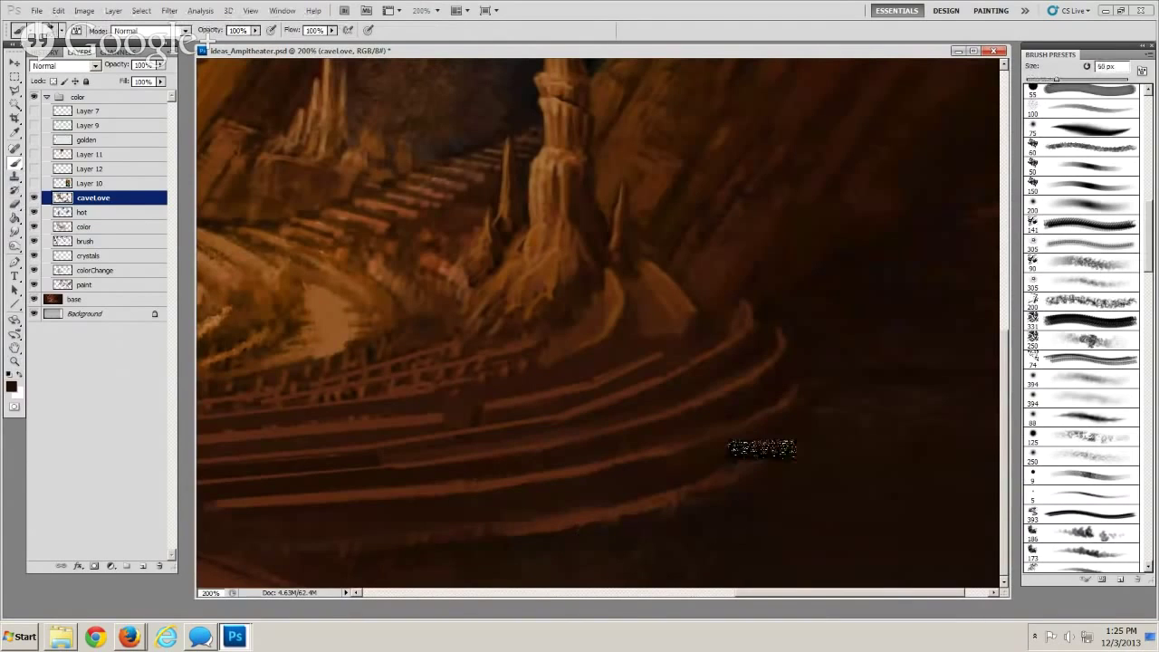
pyautogui.press('[')
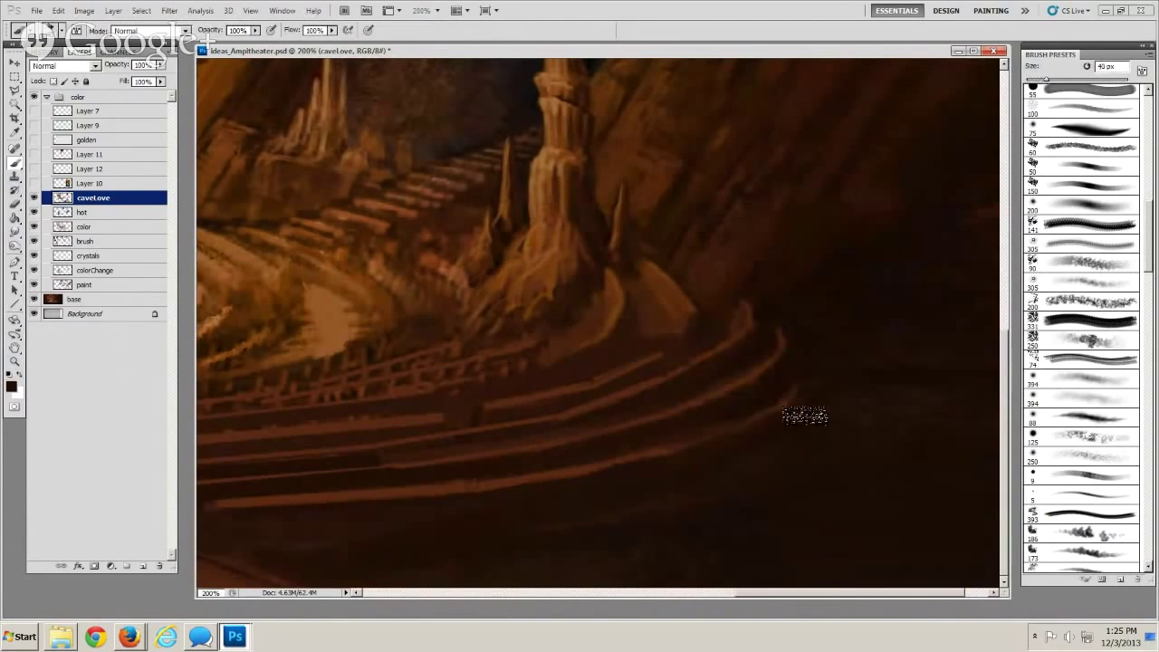
pyautogui.moveTo(473, 499); pyautogui.dragTo(396, 494)
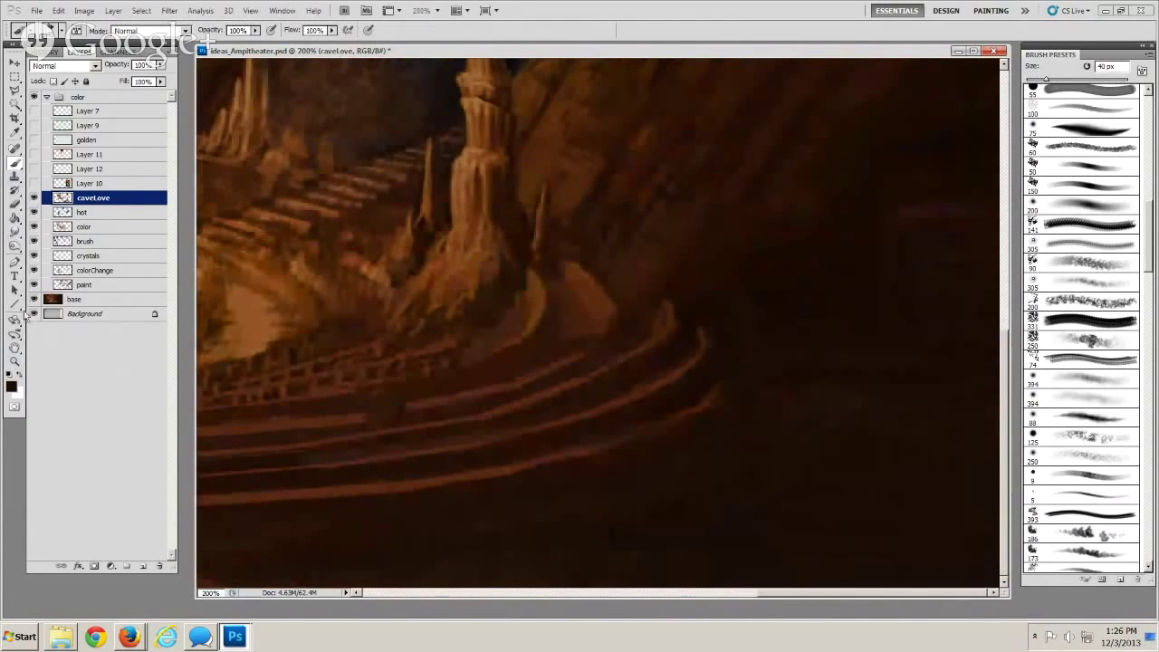
# Paint a reddish-brown stroke across the dark foreground below the steps with a textured brush of about 40 px
pyautogui.click(17, 363)
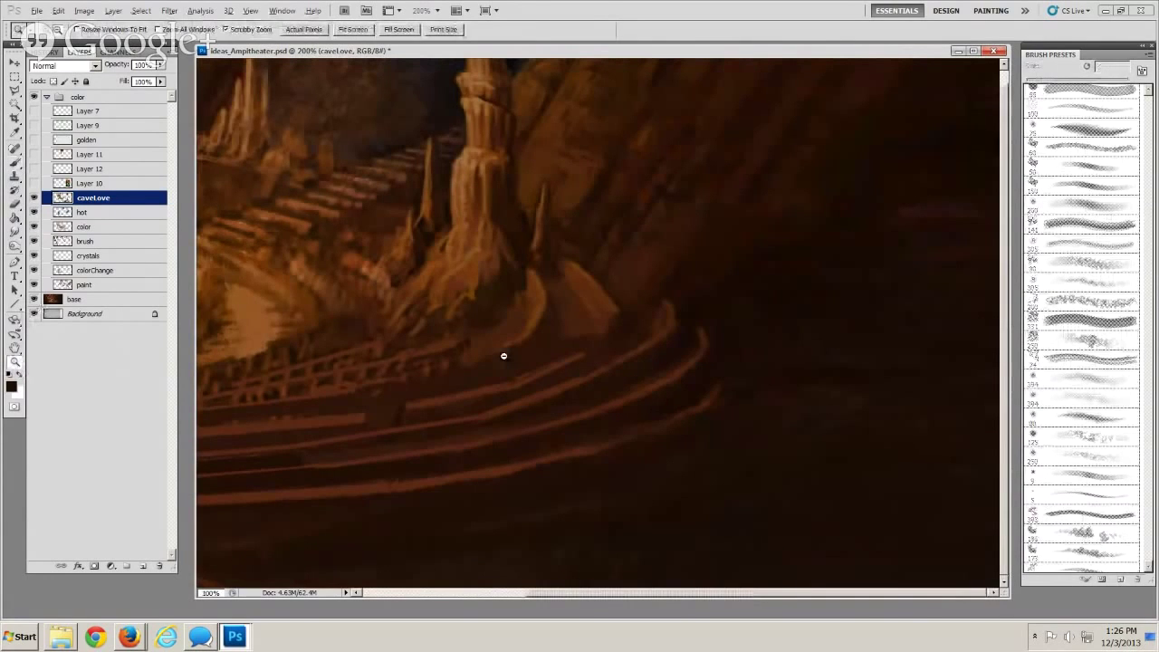
pyautogui.keyDown('alt'); pyautogui.click(506, 357); pyautogui.keyUp('alt')
pyautogui.keyDown('alt'); pyautogui.click(512, 373); pyautogui.keyUp('alt')
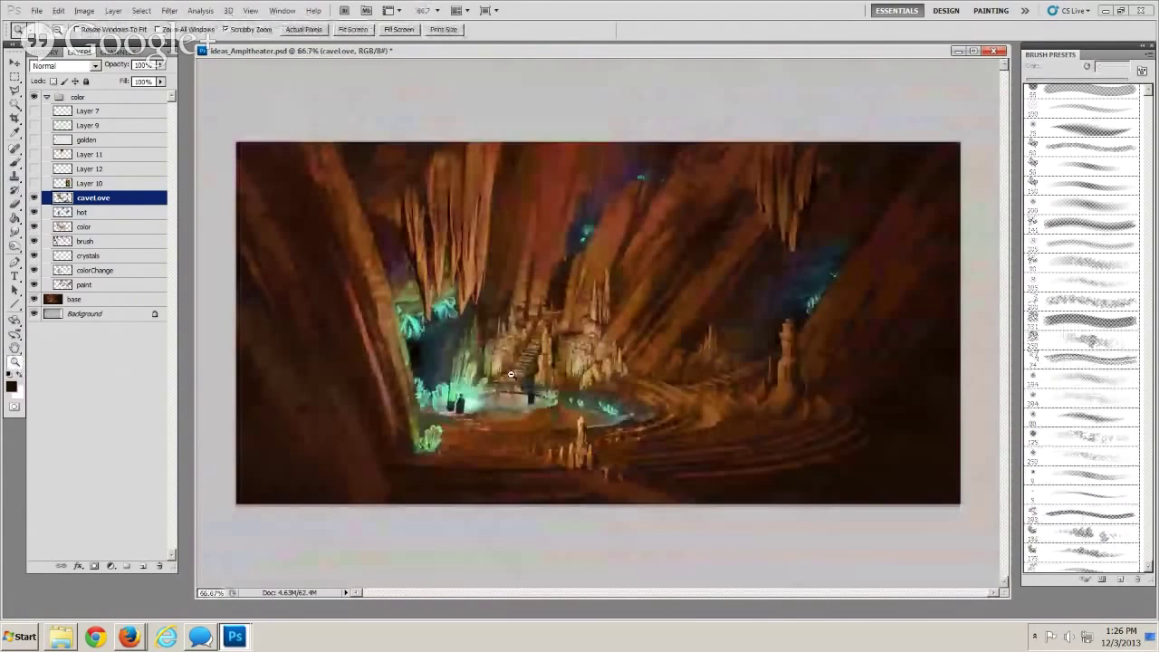
pyautogui.click(511, 374)
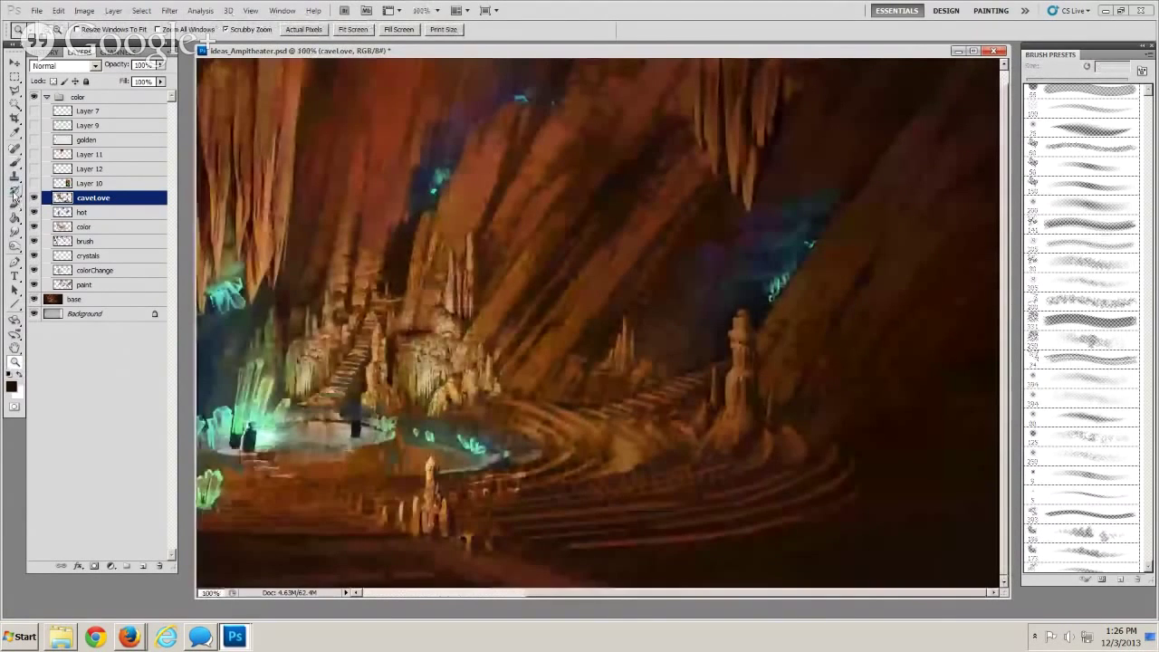
pyautogui.press('b')
pyautogui.press('.')
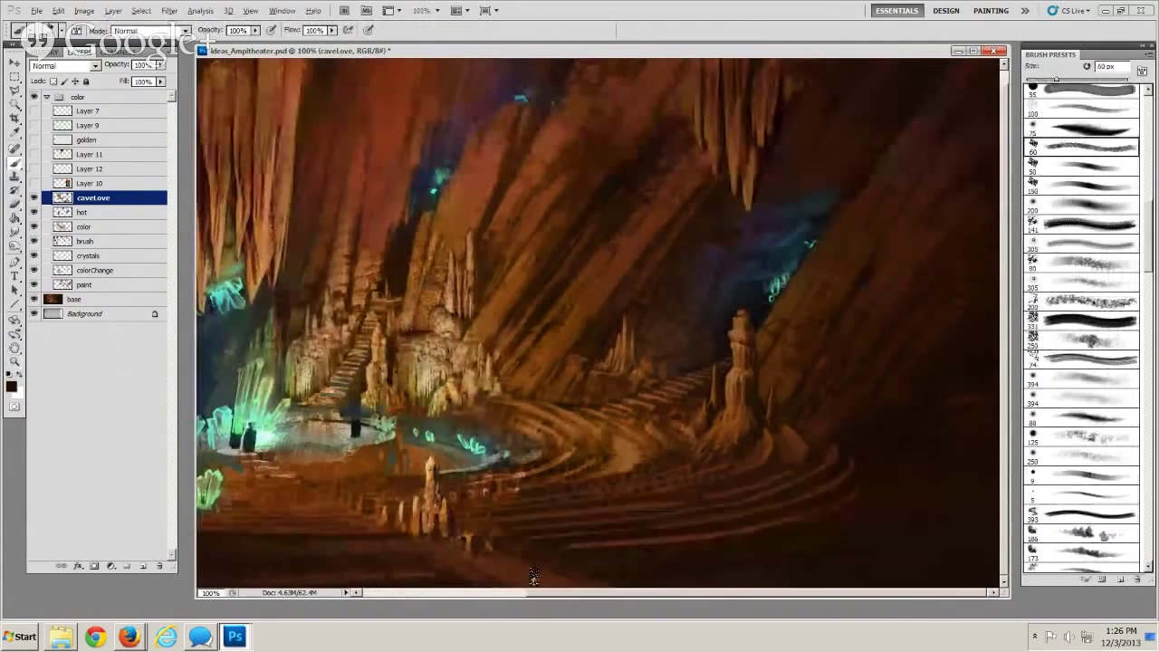
pyautogui.press('[')
pyautogui.press('[')
pyautogui.press('[')
pyautogui.press('[')
pyautogui.press(']')
pyautogui.press(']')
pyautogui.press(']')
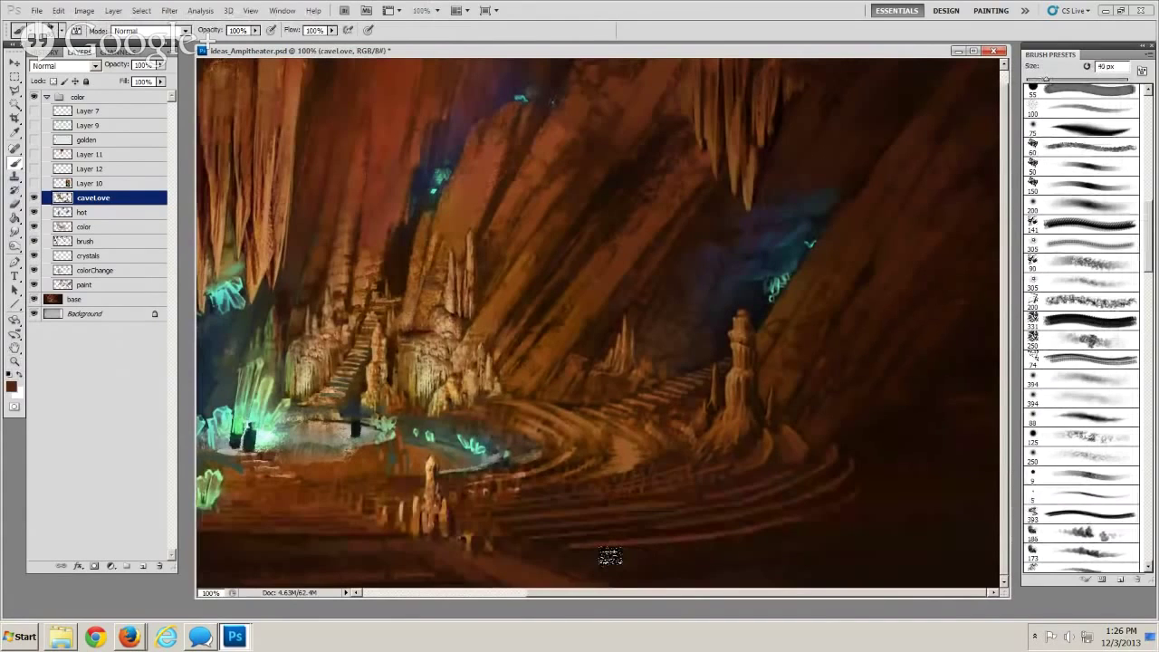
pyautogui.moveTo(611, 556); pyautogui.dragTo(834, 588)
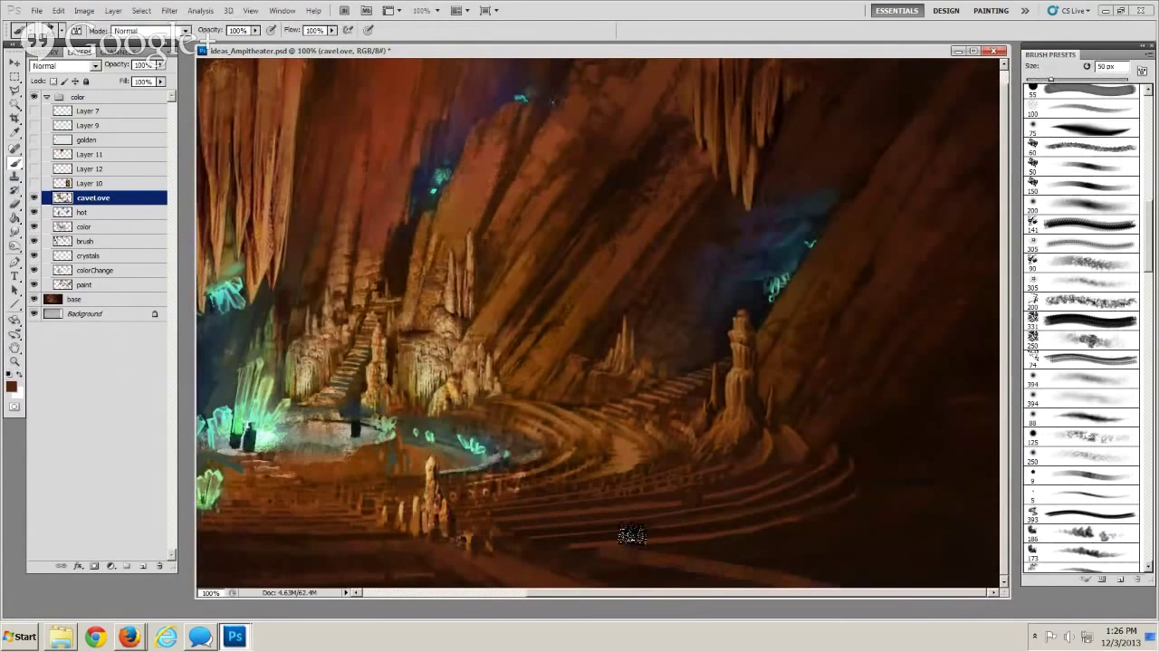
# Broaden the reddish-brown foreground ground toward the right with larger brush strokes below the steps
pyautogui.press(']')
pyautogui.press(']')
pyautogui.press(']')
pyautogui.moveTo(649, 553); pyautogui.dragTo(889, 562)
pyautogui.press('[')
pyautogui.press('[')
pyautogui.moveTo(675, 551); pyautogui.dragTo(924, 530)
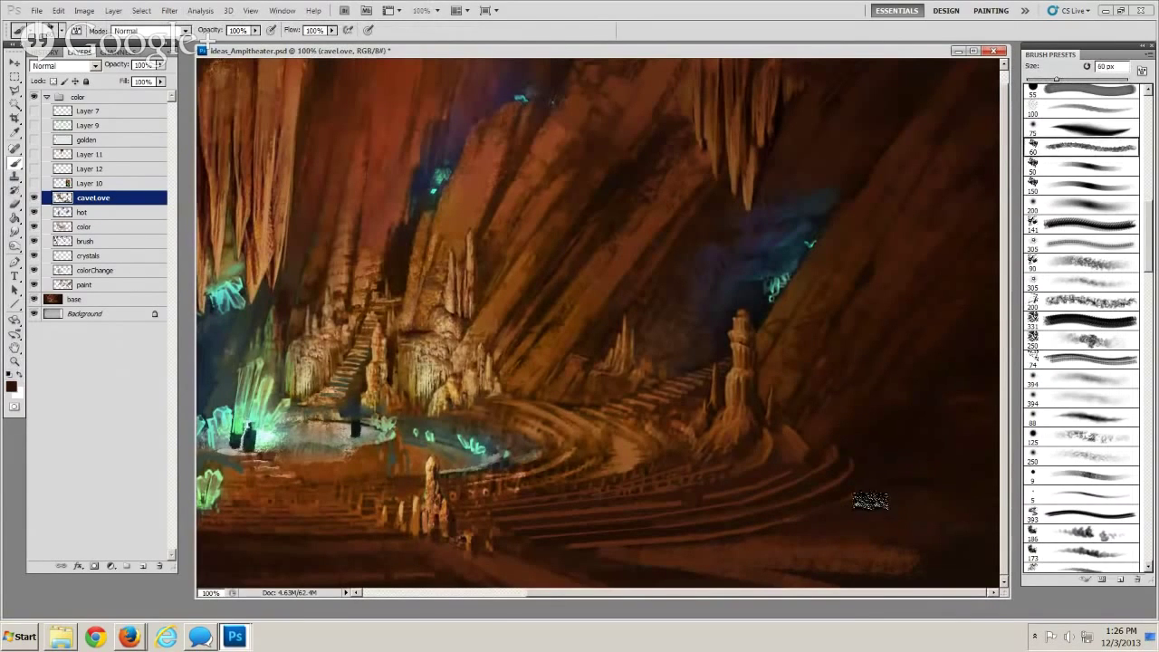
# Darken the ground beside the steps and the far end of the foreground patch in dark brown with a 70 px brush
pyautogui.press(']')
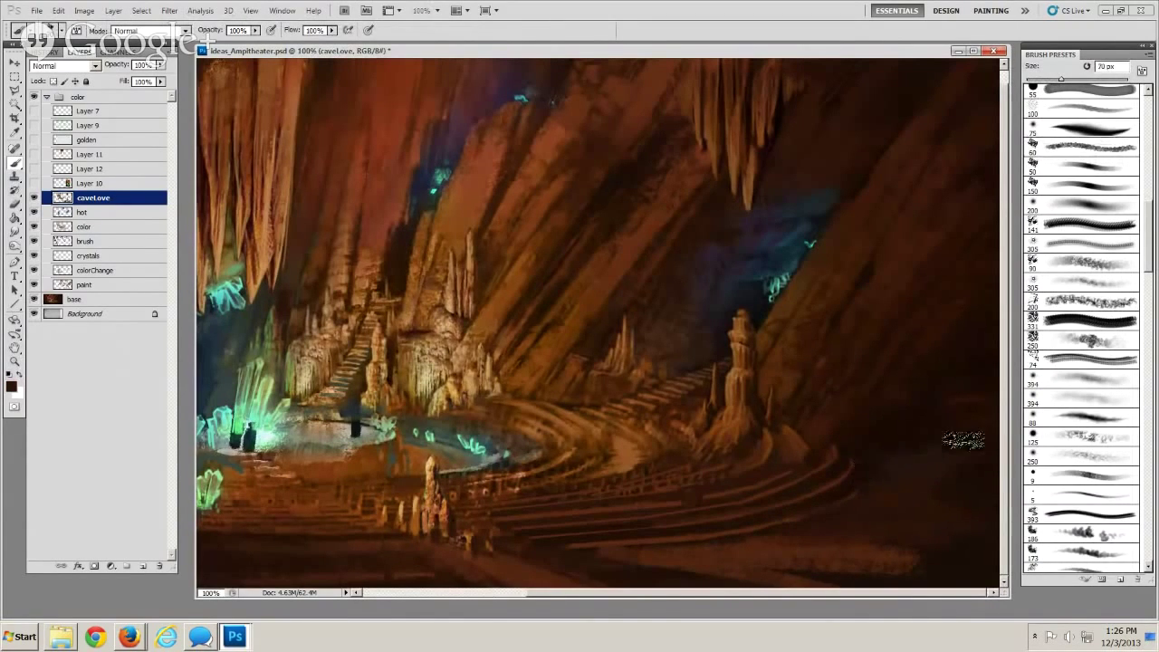
pyautogui.press('[')
pyautogui.press('[')
pyautogui.press('[')
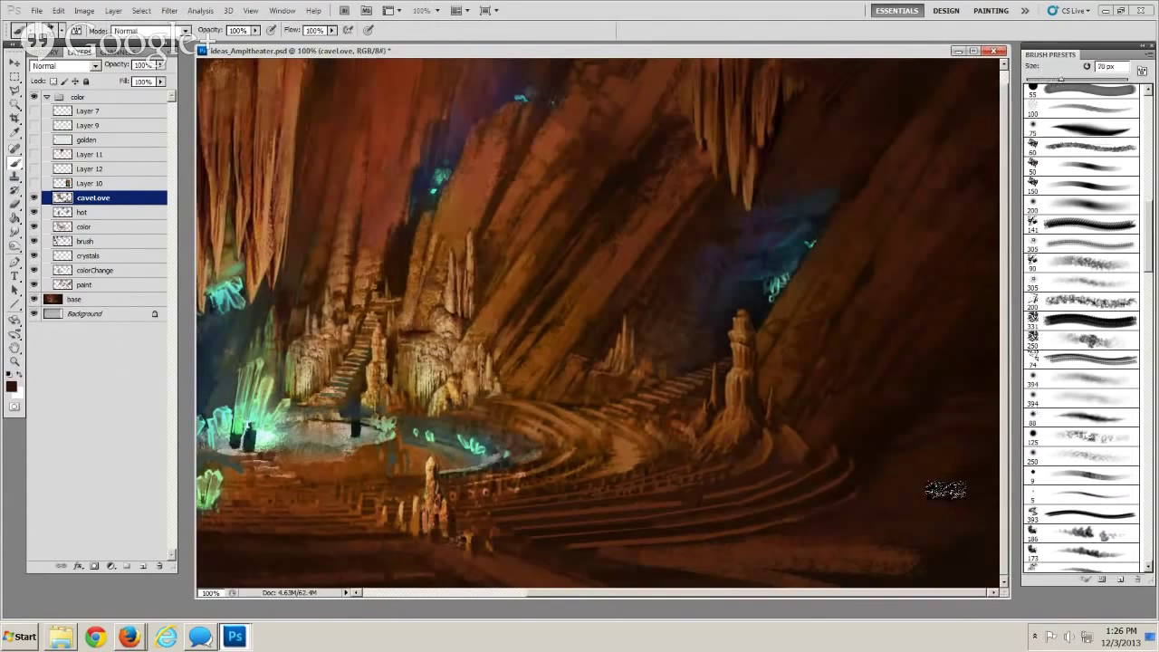
pyautogui.press(']')
pyautogui.press(']')
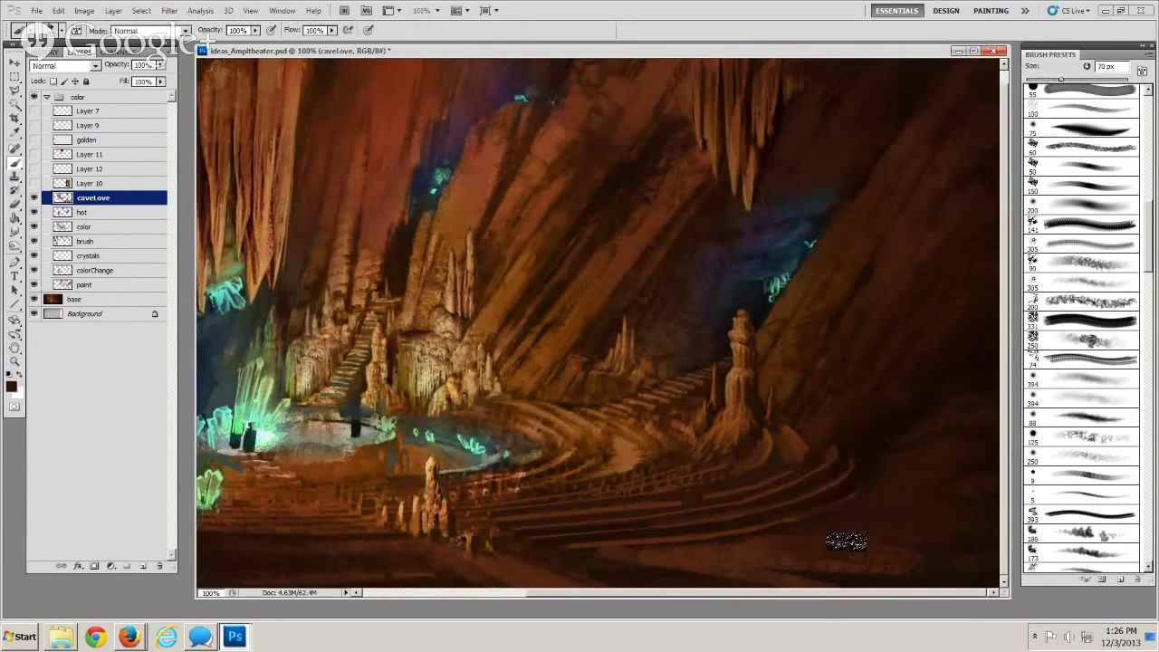
# Rework the foreground ground below the steps in reddish brown with brush sizes between 20 and 45 px
pyautogui.press('[')
pyautogui.press('[')
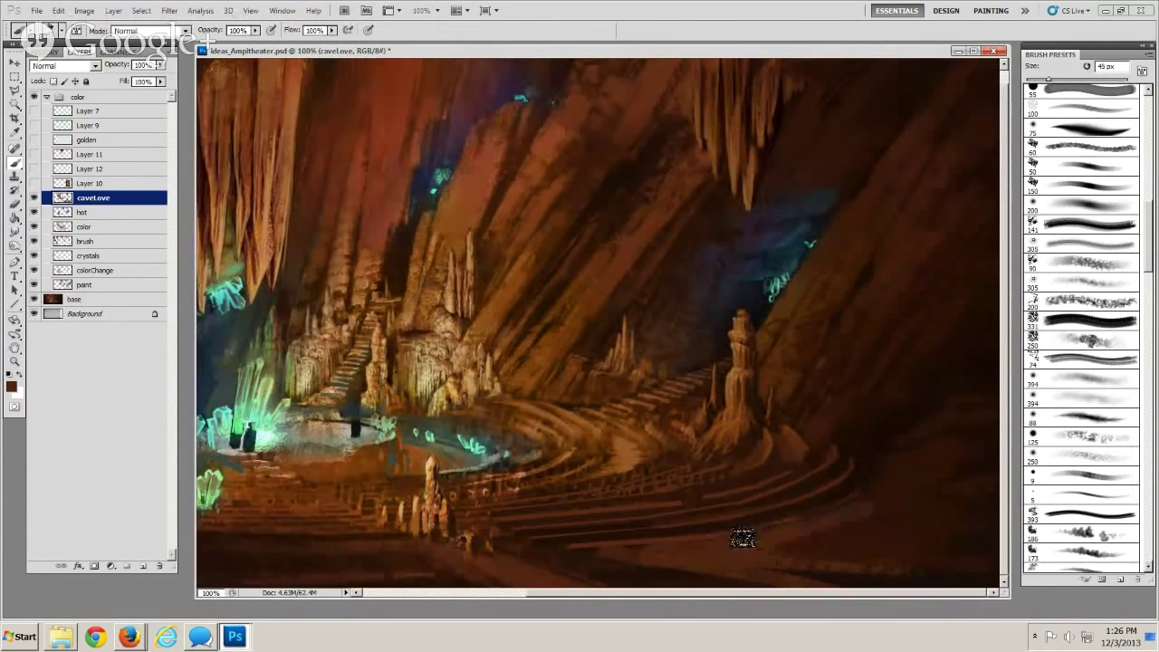
pyautogui.press('[')
pyautogui.press('[')
pyautogui.press('[')
pyautogui.press('[')
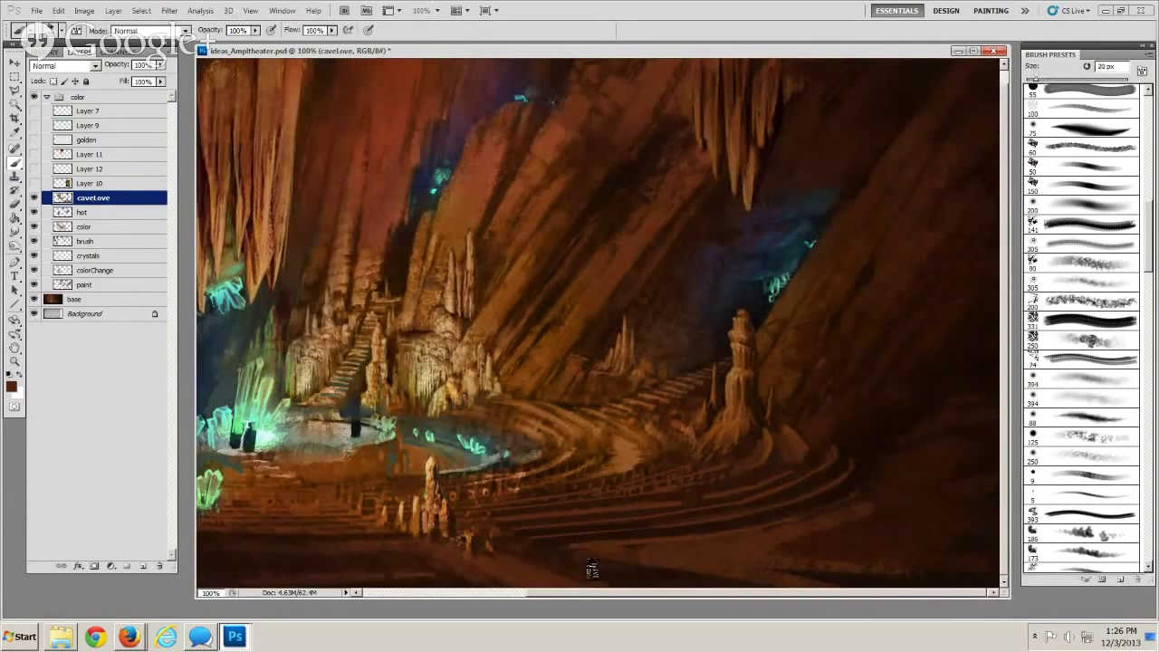
pyautogui.press('[')
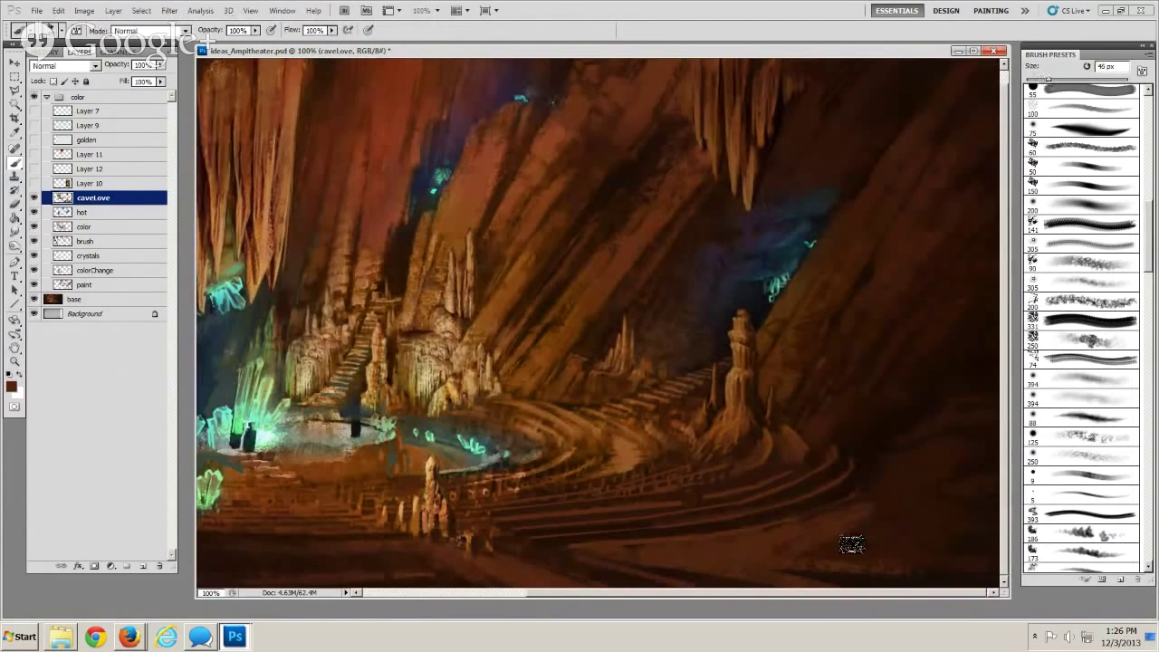
pyautogui.press('[')
# Paint over the pale floor and single dark figure in the pool with sampled grey-teal and a 40 px brush
pyautogui.moveTo(435, 448); pyautogui.dragTo(618, 565)
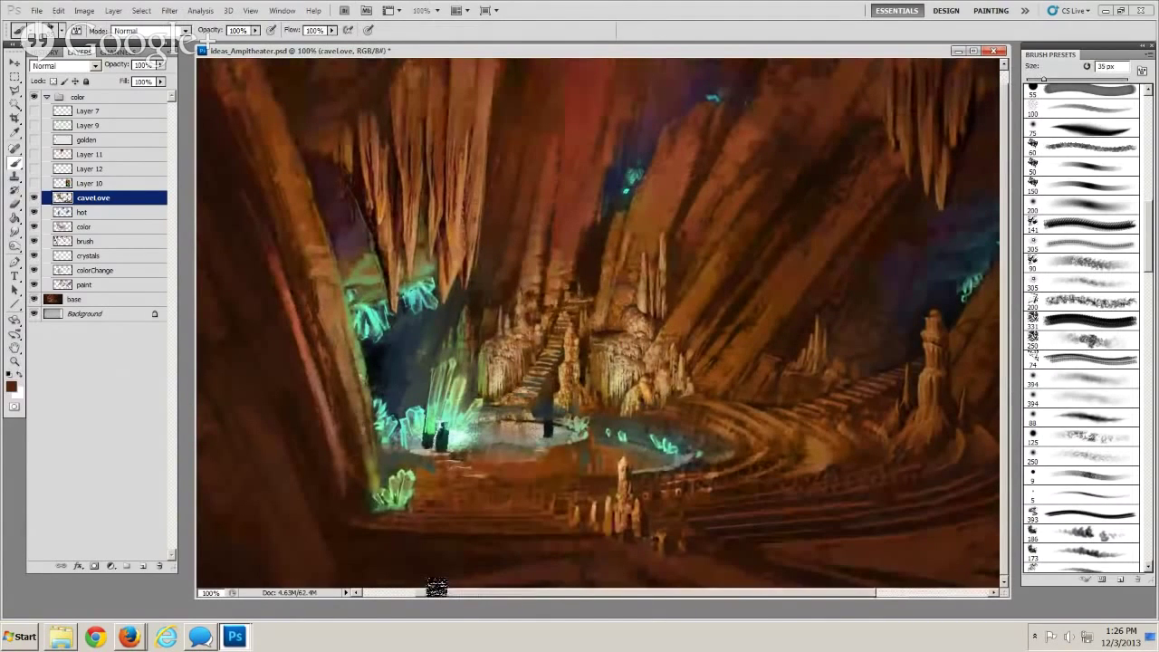
pyautogui.moveTo(588, 444)
pyautogui.mouseDown()
pyautogui.moveTo(429, 456)
pyautogui.moveTo(581, 441)
pyautogui.mouseUp()
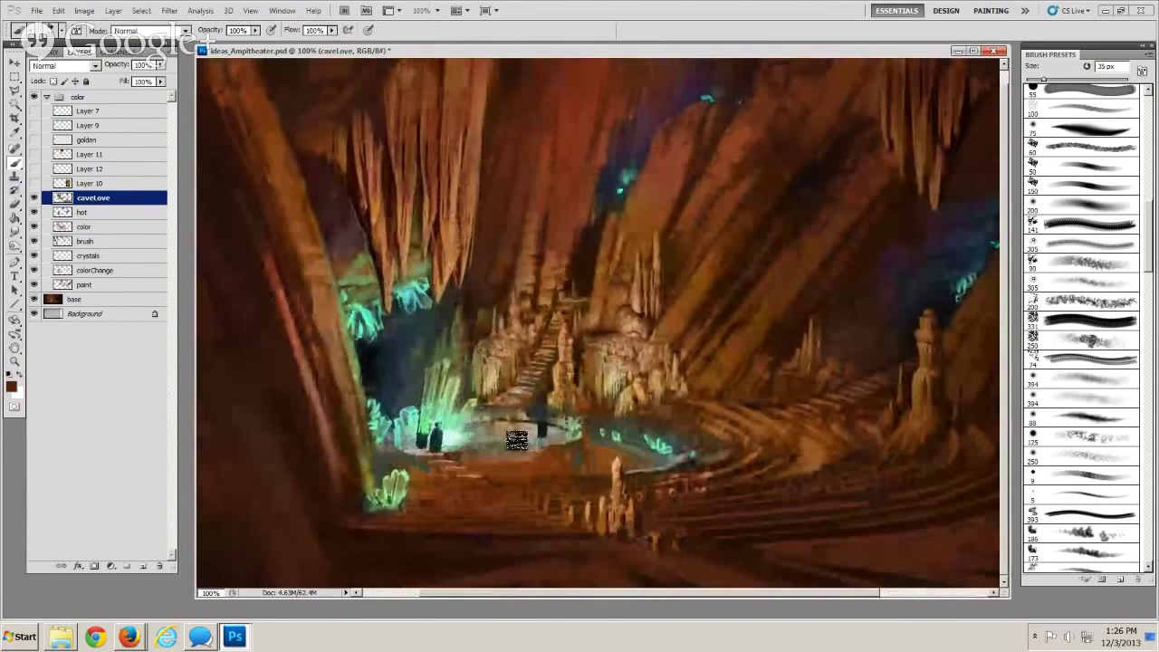
pyautogui.keyDown('alt'); pyautogui.click(585, 440); pyautogui.keyUp('alt')
pyautogui.press('[')
pyautogui.press('[')
pyautogui.press('[')
pyautogui.press(']')
pyautogui.press(']')
pyautogui.press(']')
pyautogui.press(']')
pyautogui.press(']')
pyautogui.moveTo(546, 430); pyautogui.dragTo(496, 420)
pyautogui.press('[')
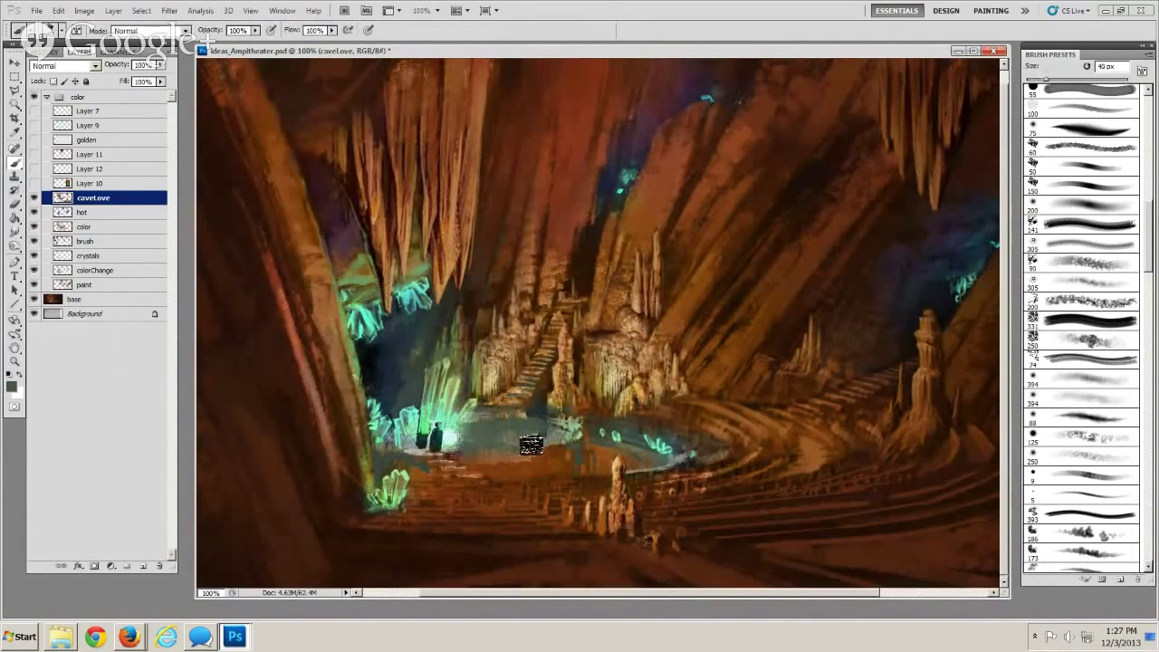
# Cover the two dark figures and the white glow beside the crystals with grey-teal at 25 to 35 px
pyautogui.press('[')
pyautogui.press('[')
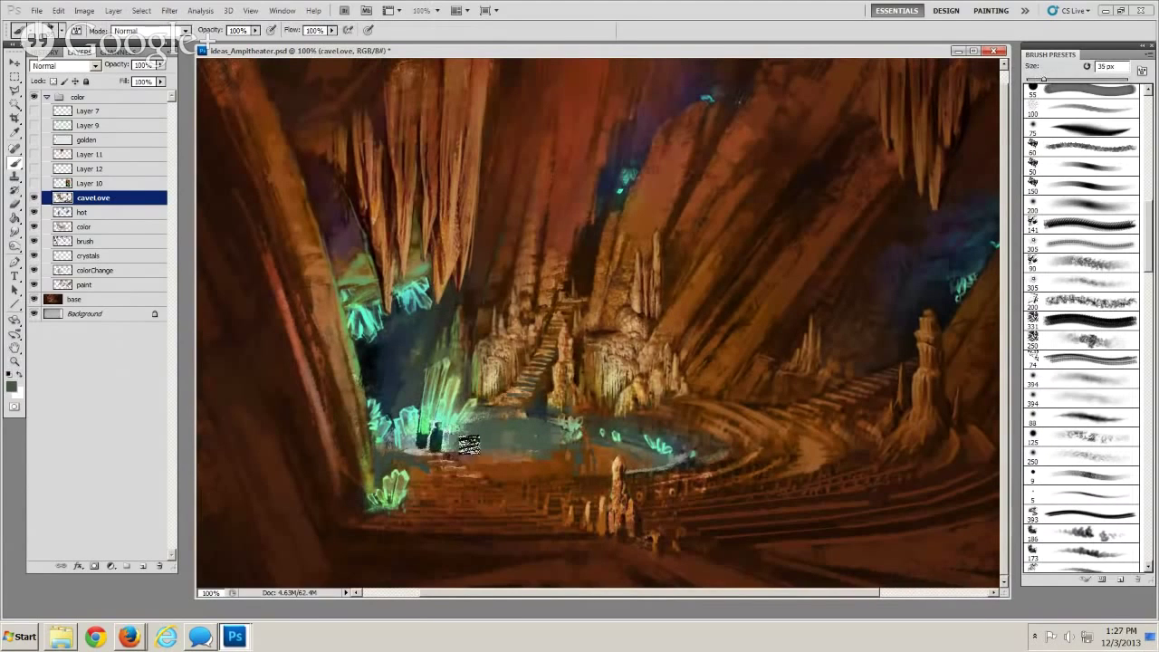
pyautogui.press(']')
pyautogui.press('[')
pyautogui.press('[')
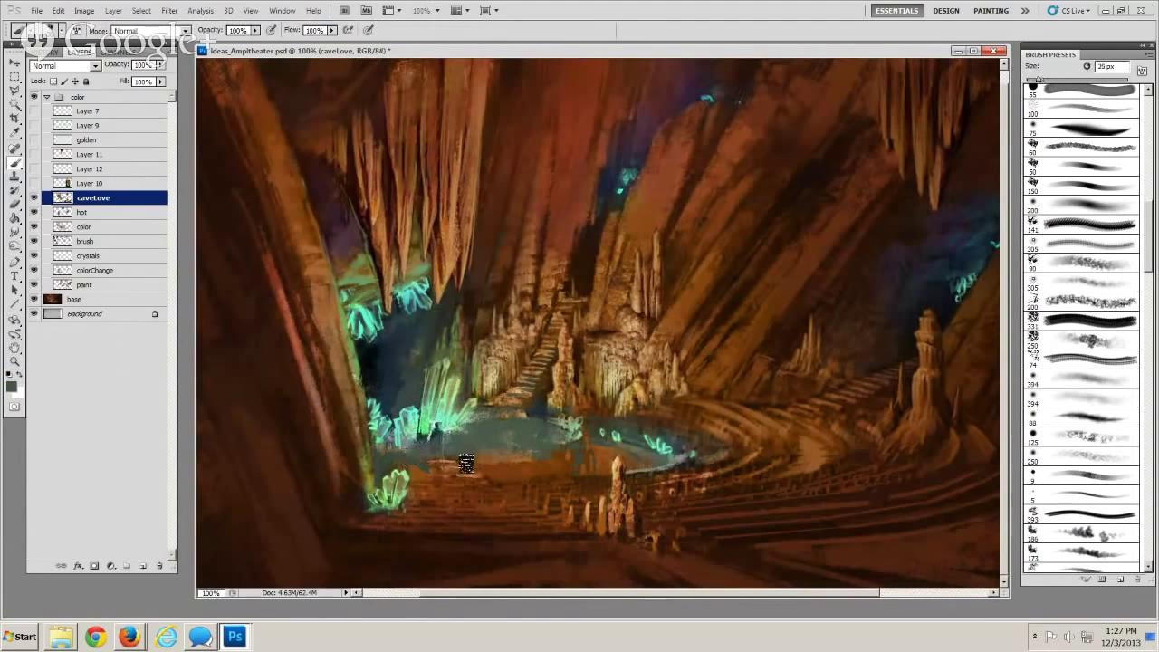
pyautogui.press(']')
pyautogui.press(']')
pyautogui.moveTo(390, 459); pyautogui.dragTo(415, 447)
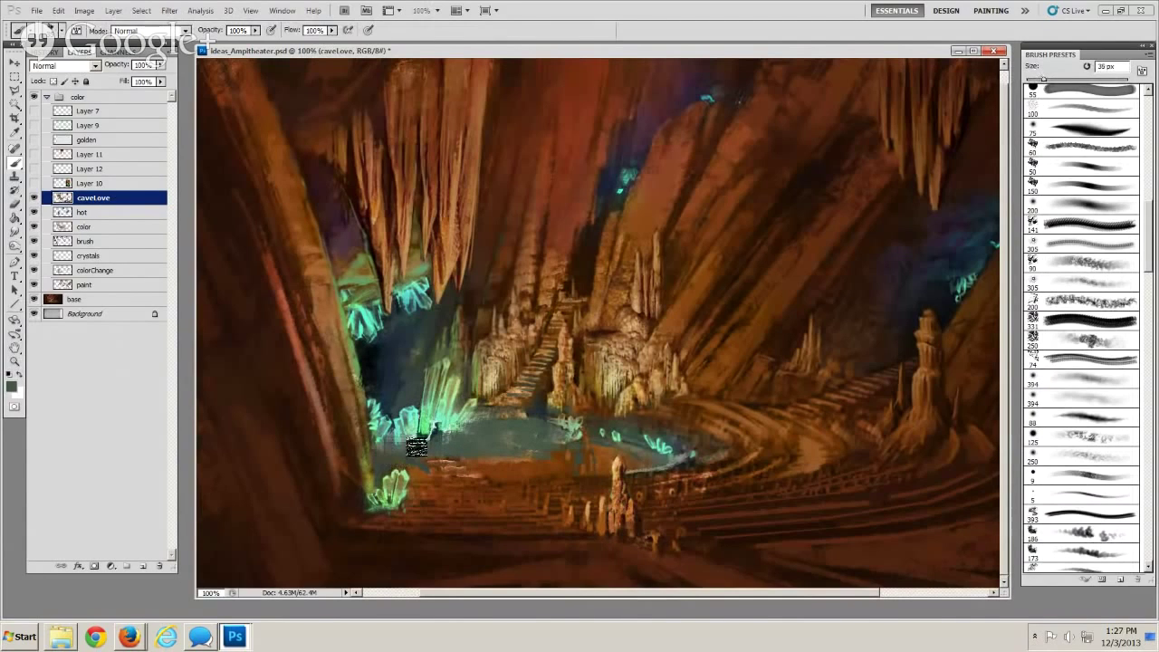
# Refine the pool's near shore below the crystals in grey-teal with the brush reduced to 15 px
pyautogui.press('[')
pyautogui.press('[')
pyautogui.press('[')
pyautogui.press(']')
pyautogui.press(']')
pyautogui.press('[')
pyautogui.press('[')
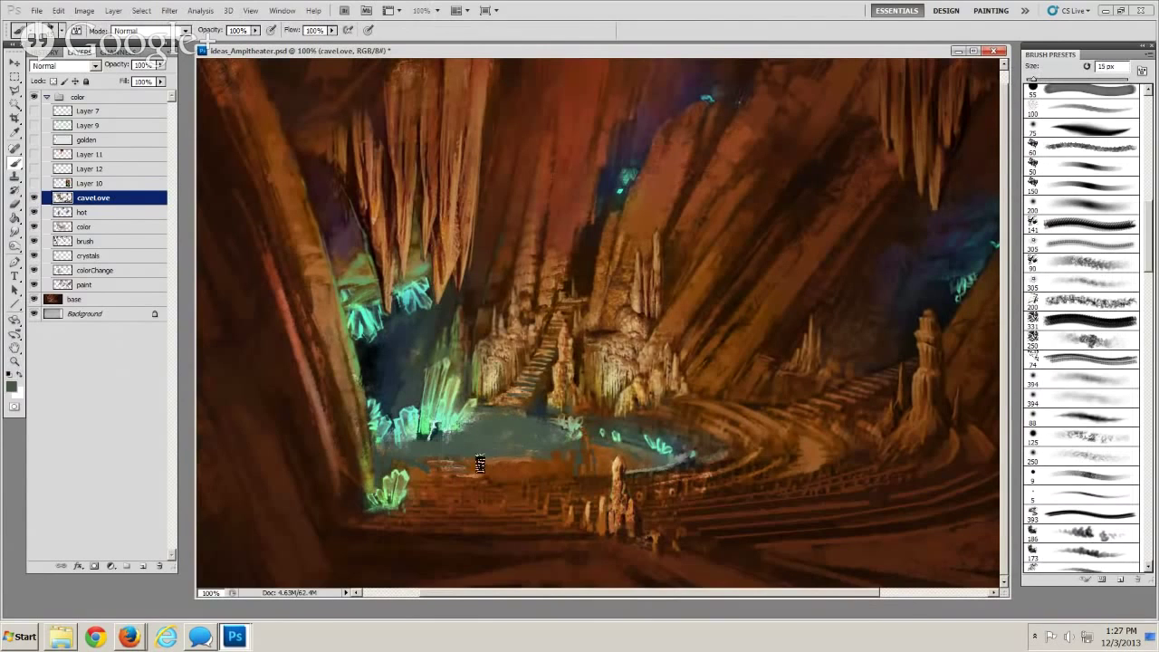
pyautogui.click(14, 362)
pyautogui.keyDown('alt'); pyautogui.click(578, 408); pyautogui.keyUp('alt')
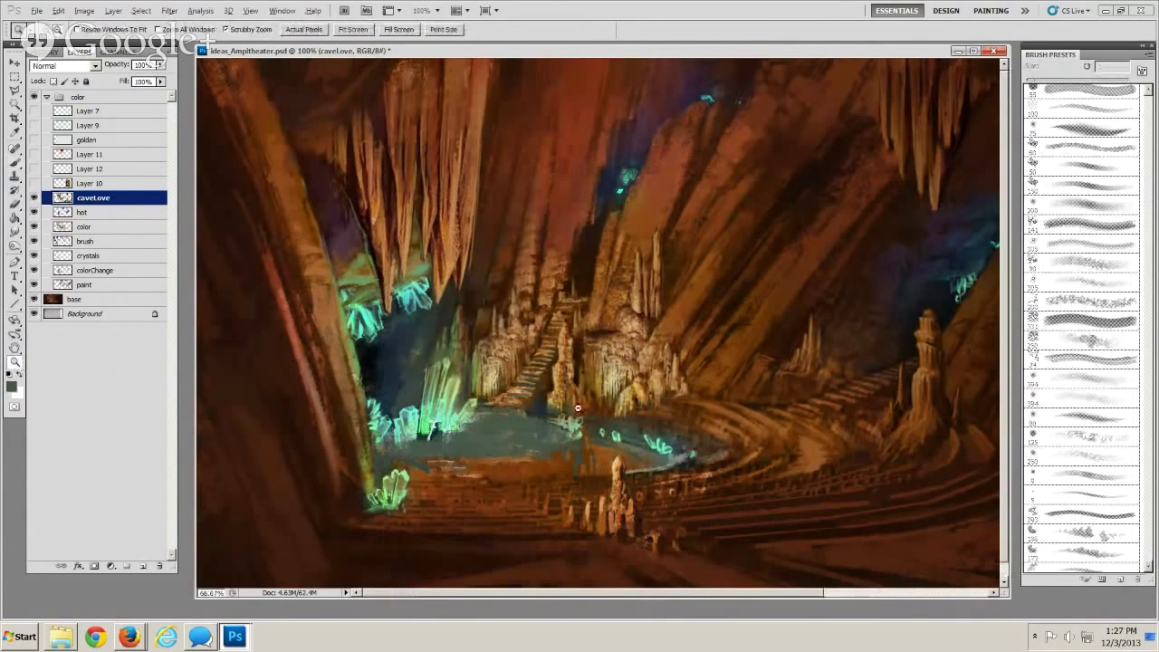
# Examine the whole painting at reduced scale, then inspect the pool and stairs at 200%
pyautogui.keyDown('alt'); pyautogui.click(577, 408); pyautogui.keyUp('alt')
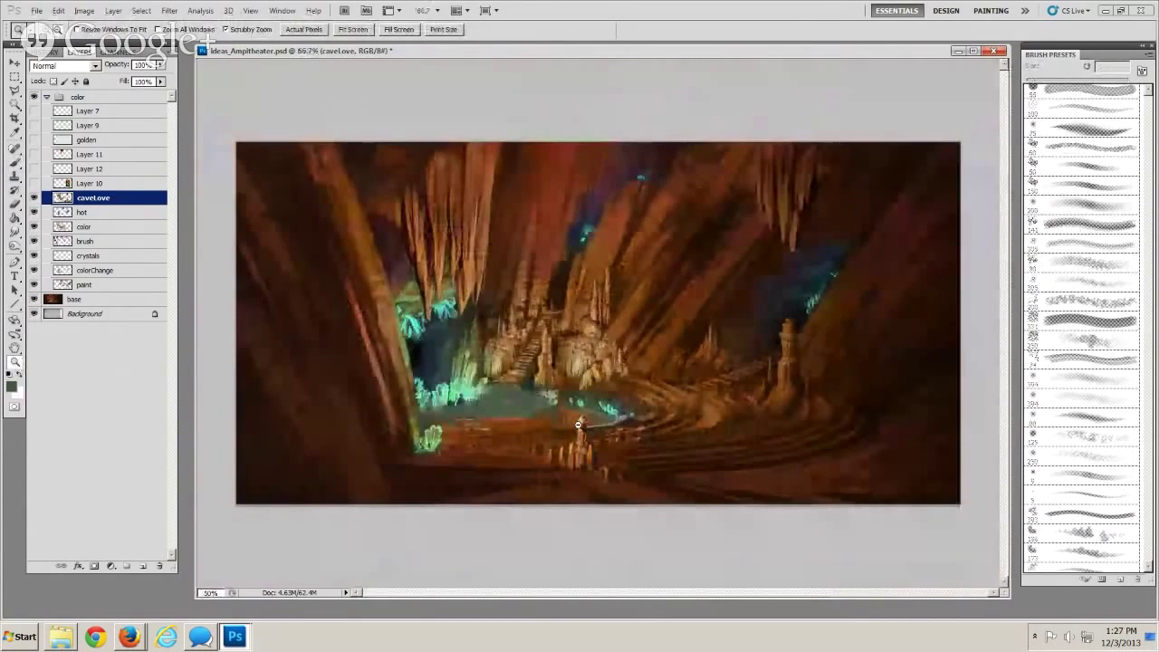
pyautogui.keyDown('alt'); pyautogui.click(578, 423); pyautogui.keyUp('alt')
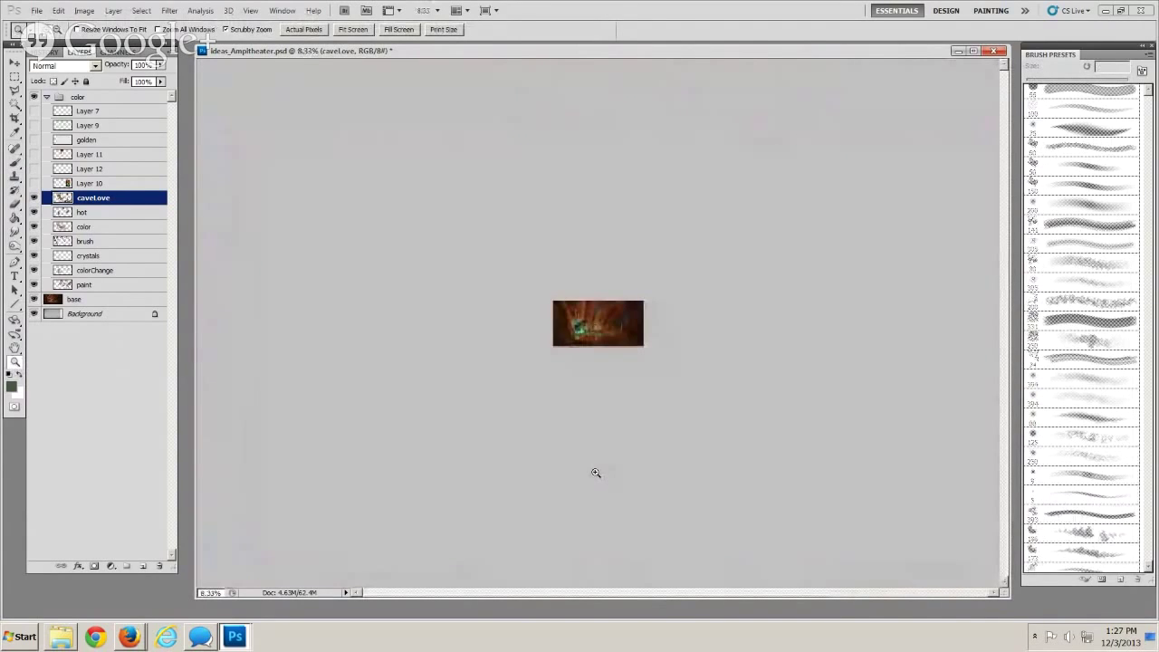
pyautogui.click(576, 323)
pyautogui.click(575, 328)
pyautogui.click(574, 330)
pyautogui.click(573, 332)
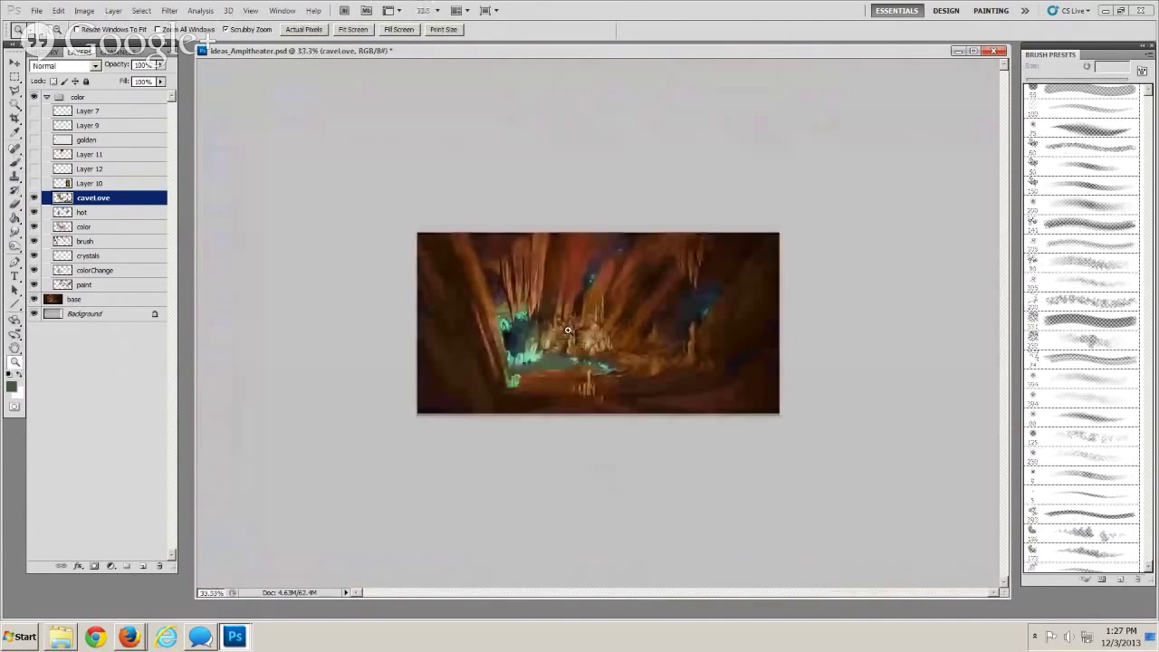
pyautogui.click(570, 335)
pyautogui.click(570, 336)
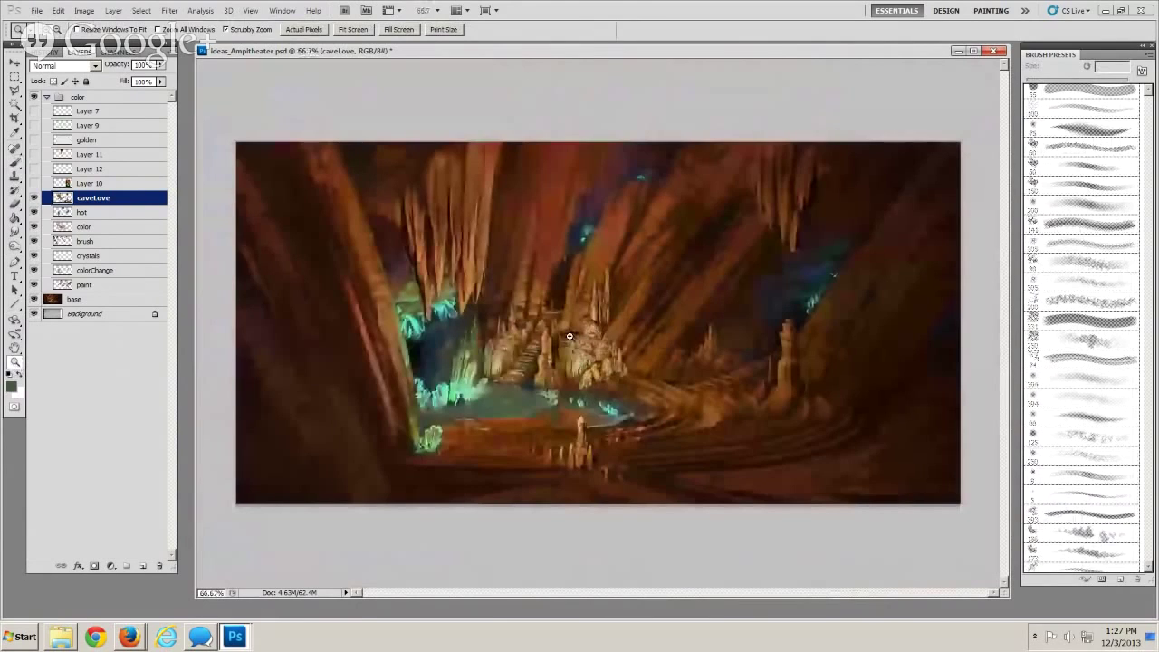
pyautogui.click(570, 335)
pyautogui.click(569, 337)
pyautogui.moveTo(462, 380); pyautogui.dragTo(460, 270)
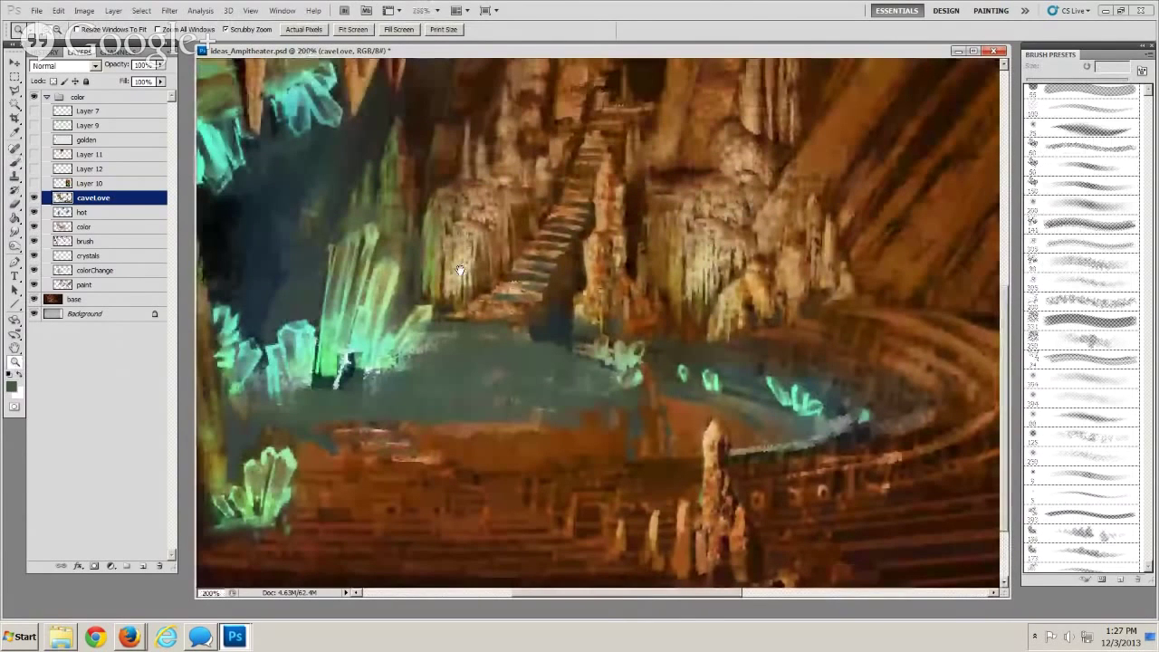
# Sample blue-teal from the water by the small crystals and repaint the pool beside the large crystals at up to 25 px
pyautogui.press('s')
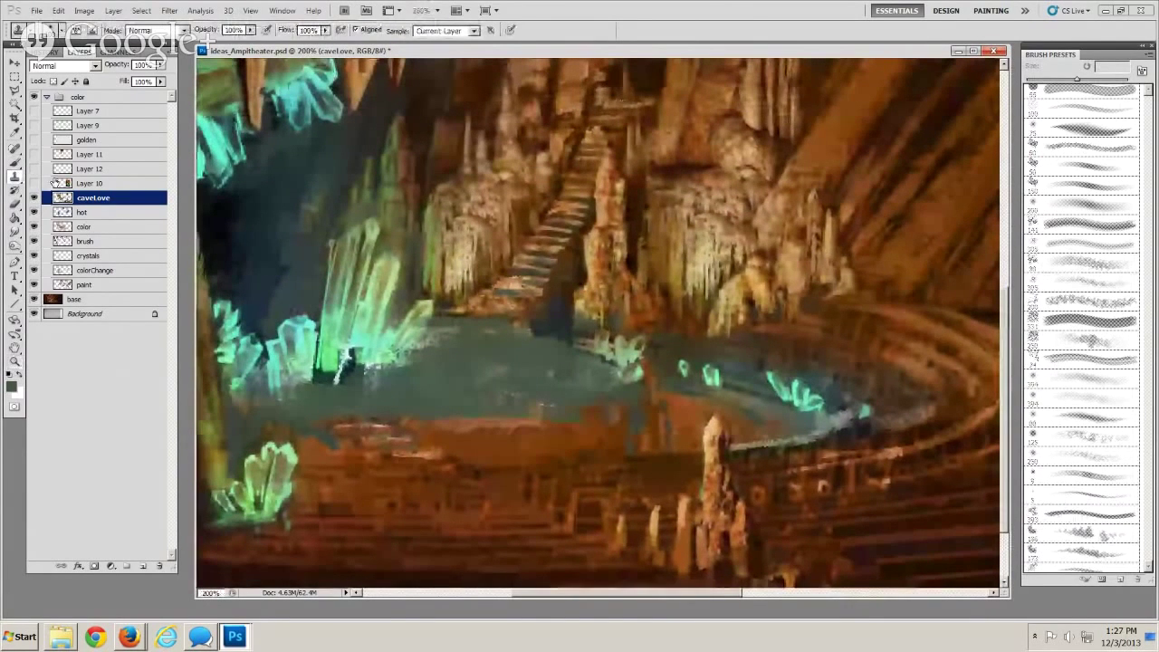
pyautogui.press('b')
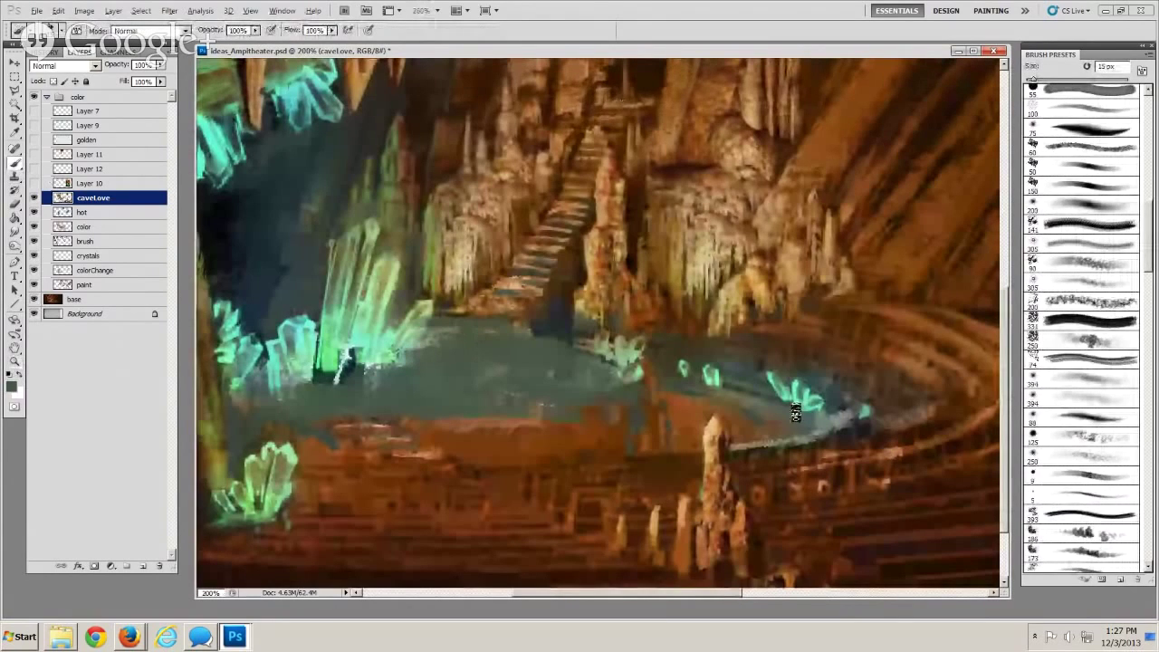
pyautogui.keyDown('alt'); pyautogui.click(809, 419); pyautogui.keyUp('alt')
pyautogui.press(']')
pyautogui.press(']')
pyautogui.press('[')
pyautogui.press('[')
pyautogui.press('[')
pyautogui.press('[')
pyautogui.press(']')
pyautogui.press(']')
pyautogui.press(']')
pyautogui.press(']')
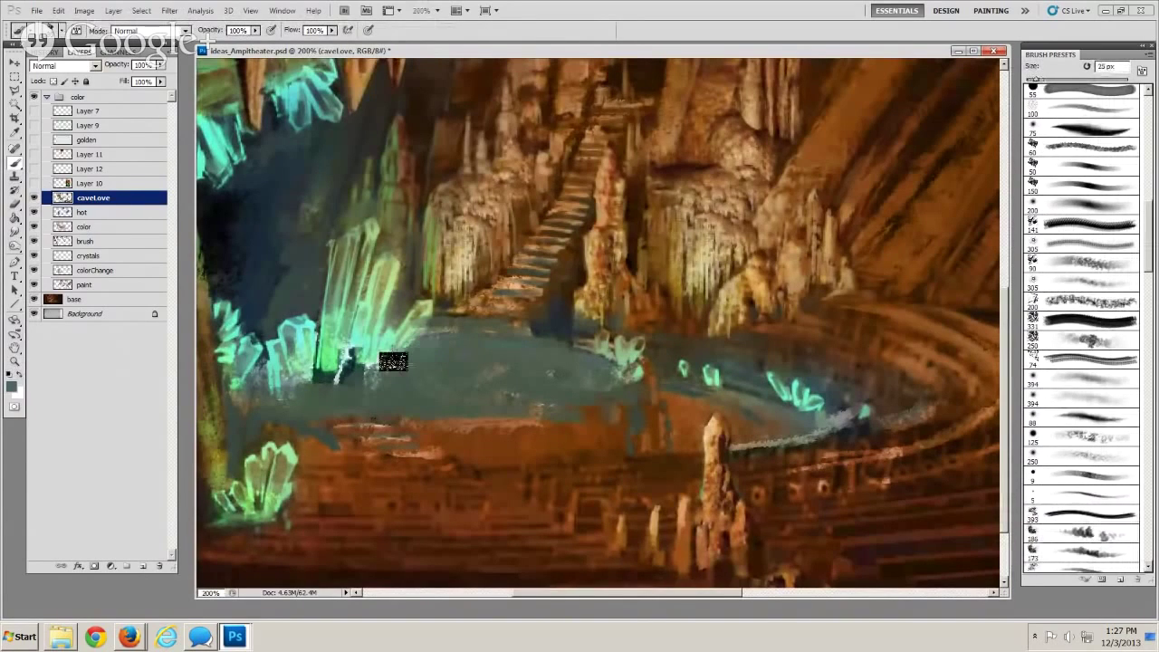
# Even out the pool's open water and near shore in blue-teal with brush sizes between 10 and 25 px
pyautogui.press('[')
pyautogui.press('[')
pyautogui.press('[')
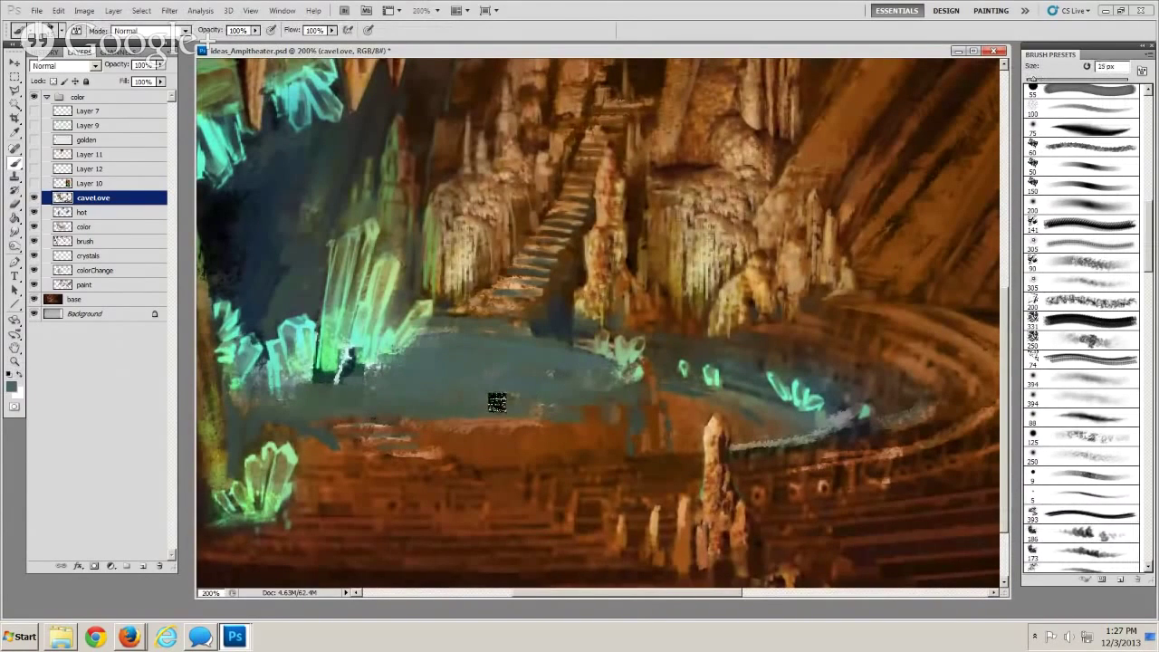
pyautogui.press(']')
pyautogui.press(']')
pyautogui.press(']')
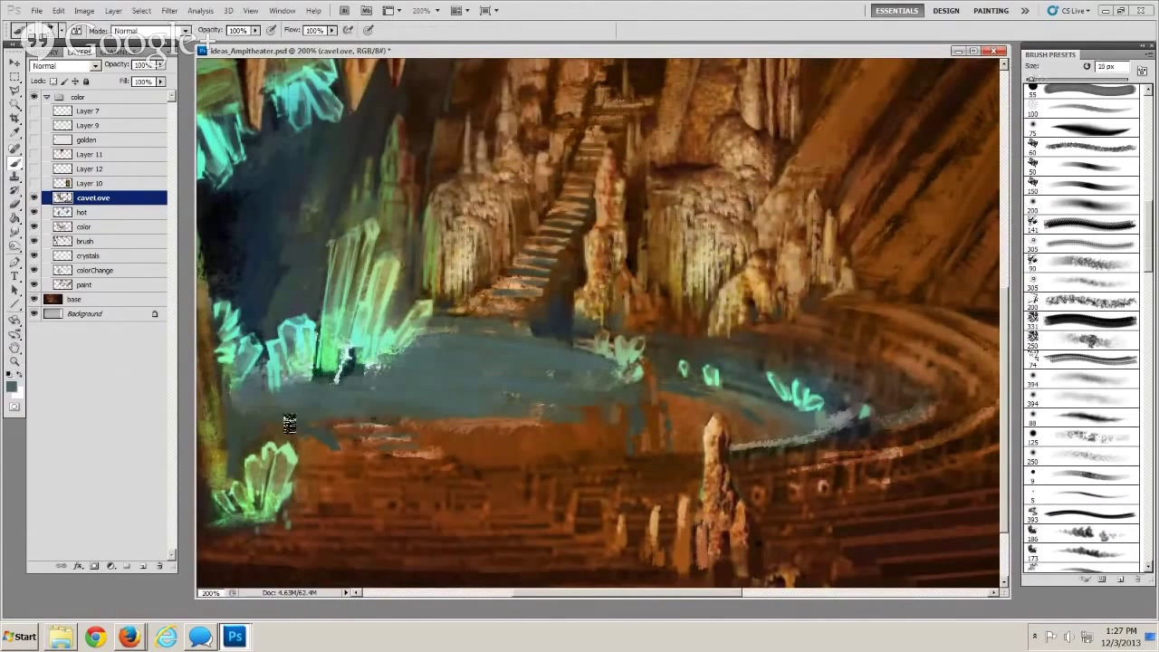
pyautogui.press('[')
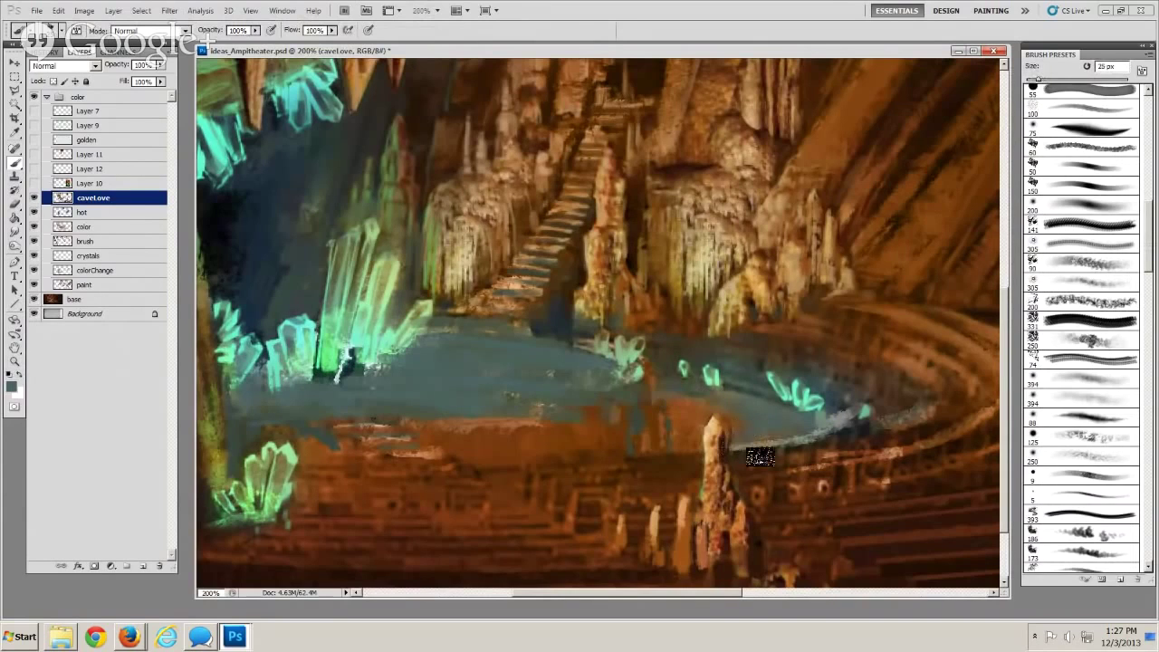
# Paint blue-teal water around the small crystals and along the pool's curved end with the brush between 8 and 15 px
pyautogui.moveTo(728, 494); pyautogui.dragTo(537, 508)
pyautogui.press('[')
pyautogui.press('[')
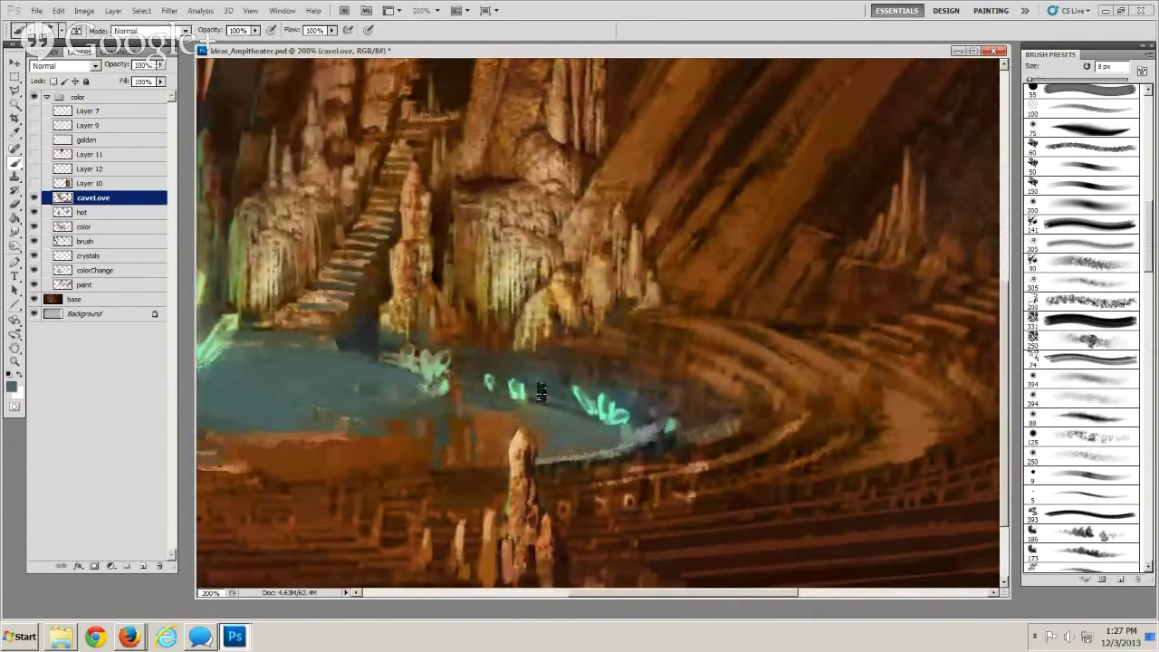
pyautogui.press('[')
pyautogui.press('[')
pyautogui.press('[')
pyautogui.press('[')
pyautogui.press(']')
pyautogui.press(']')
pyautogui.press(']')
pyautogui.press(']')
pyautogui.press(']')
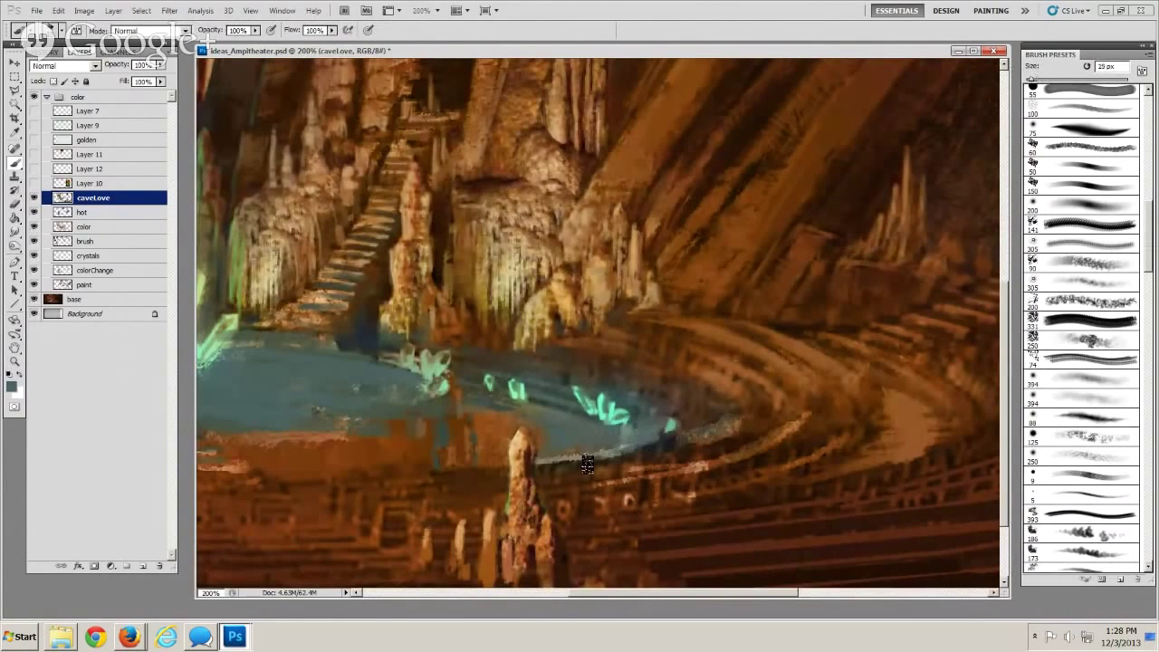
# Extend the blue-teal water in curved bands along the pool's far edge with the brush between 8 and 15 px
pyautogui.press('[')
pyautogui.press('[')
pyautogui.press('[')
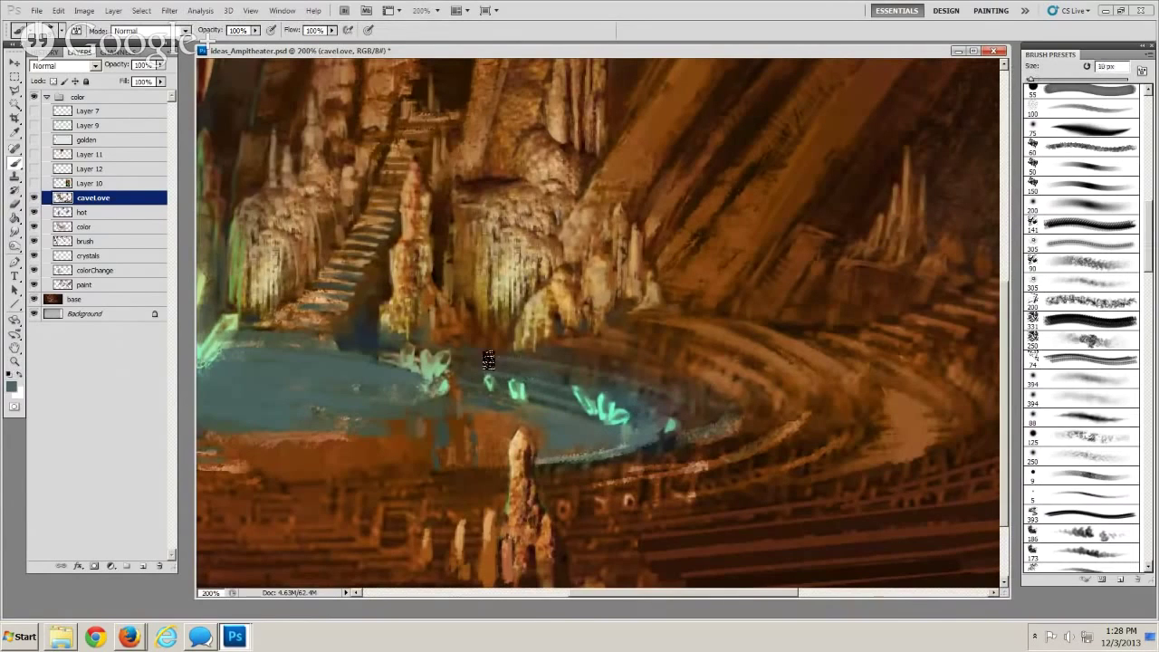
pyautogui.press(']')
pyautogui.press(']')
pyautogui.press(']')
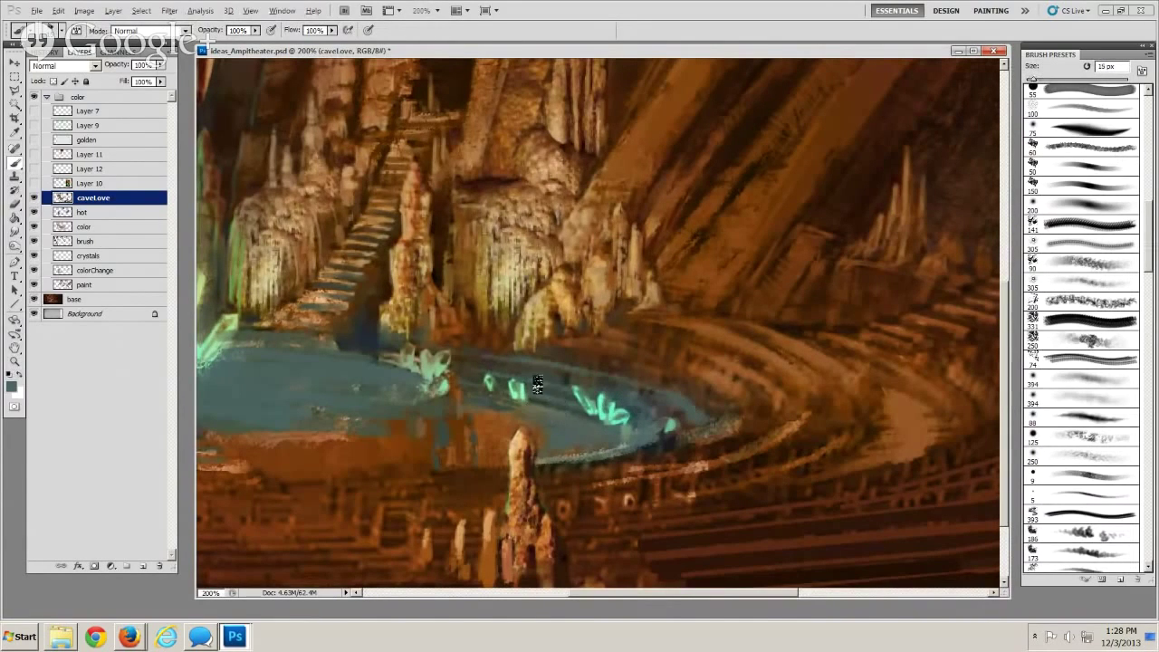
pyautogui.press('[')
pyautogui.press('[')
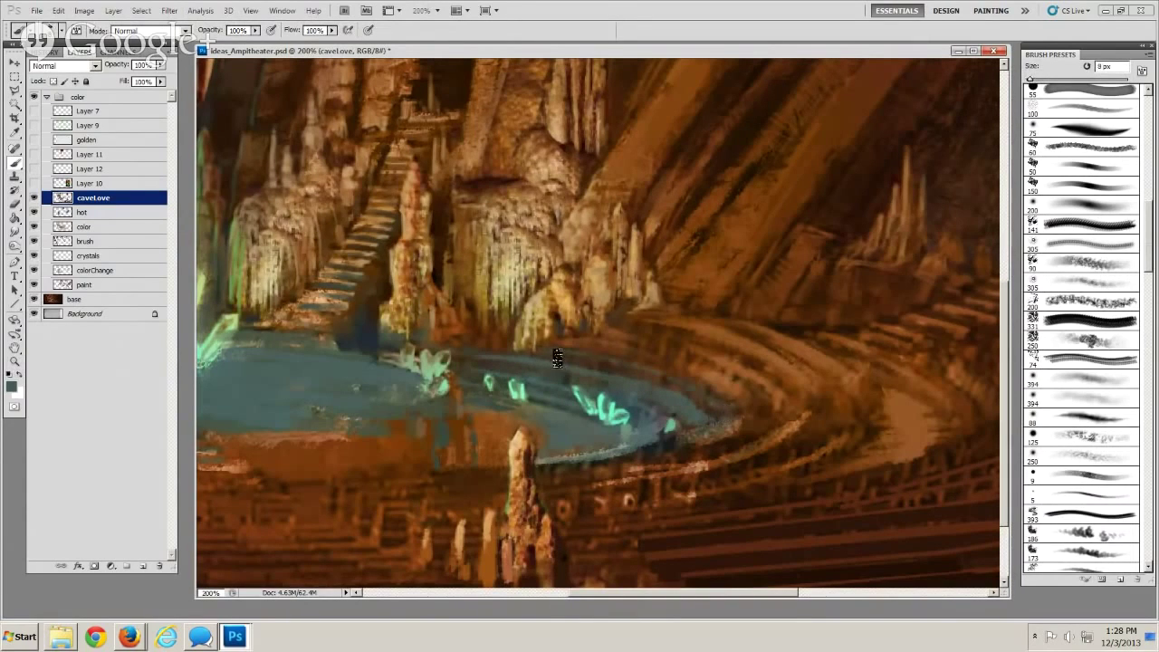
pyautogui.press('[')
pyautogui.press('[')
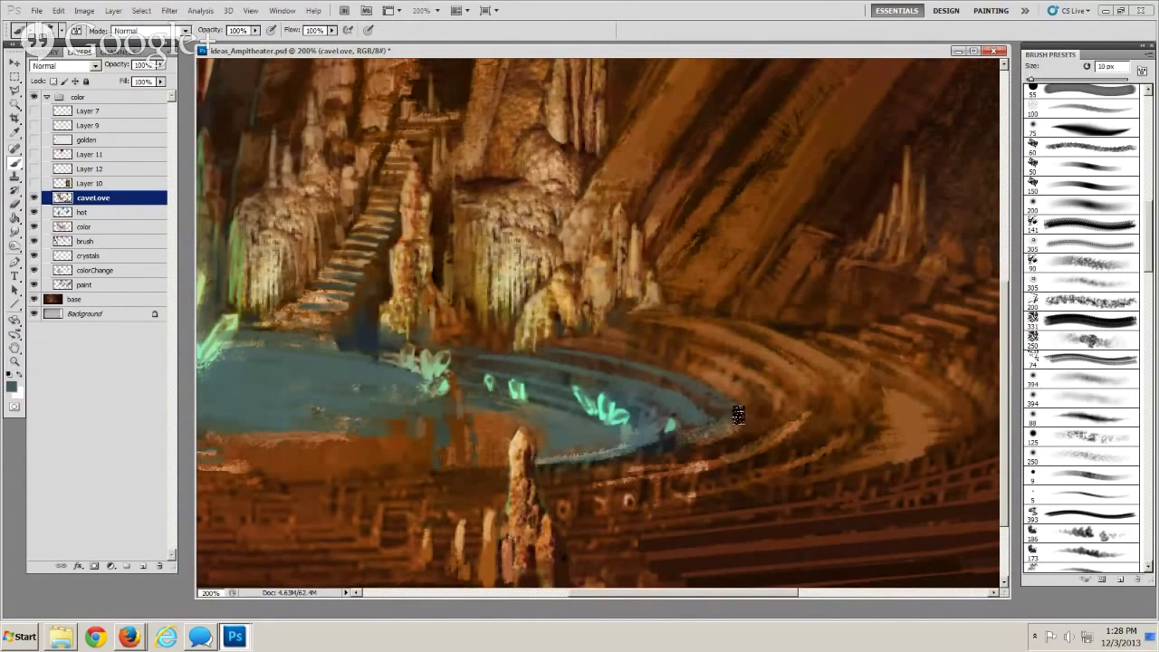
# Add curved blue-teal strokes on the terraces behind the pool with a 15 px brush
pyautogui.press(']')
pyautogui.press(']')
pyautogui.press(']')
pyautogui.press(']')
pyautogui.moveTo(690, 358); pyautogui.dragTo(767, 403)
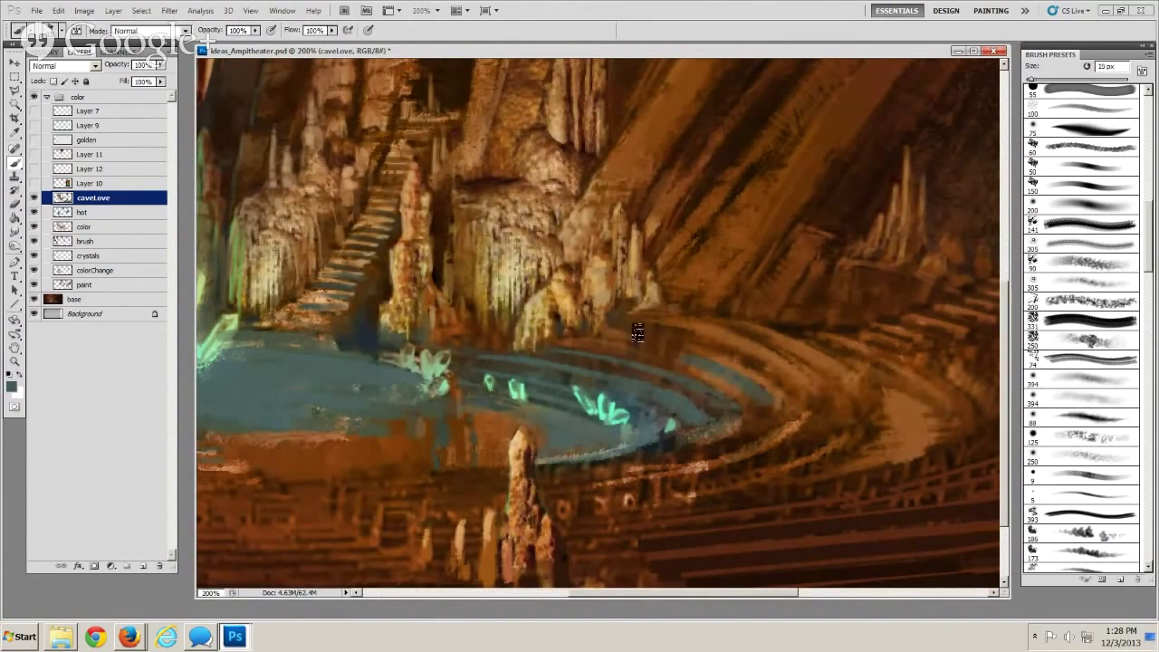
pyautogui.moveTo(728, 356); pyautogui.dragTo(753, 366)
# Refine the teal terrace bands behind the pool with dark grey-brown at brush sizes between 8 and 15 px
pyautogui.press('.')
pyautogui.press('[')
pyautogui.press('[')
pyautogui.press('[')
pyautogui.press('[')
pyautogui.press('[')
pyautogui.press('[')
pyautogui.press('[')
pyautogui.press('[')
pyautogui.press('[')
pyautogui.press('[')
pyautogui.press('[')
pyautogui.press('[')
pyautogui.press('[')
pyautogui.press('[')
pyautogui.press('[')
pyautogui.press('[')
pyautogui.press('[')
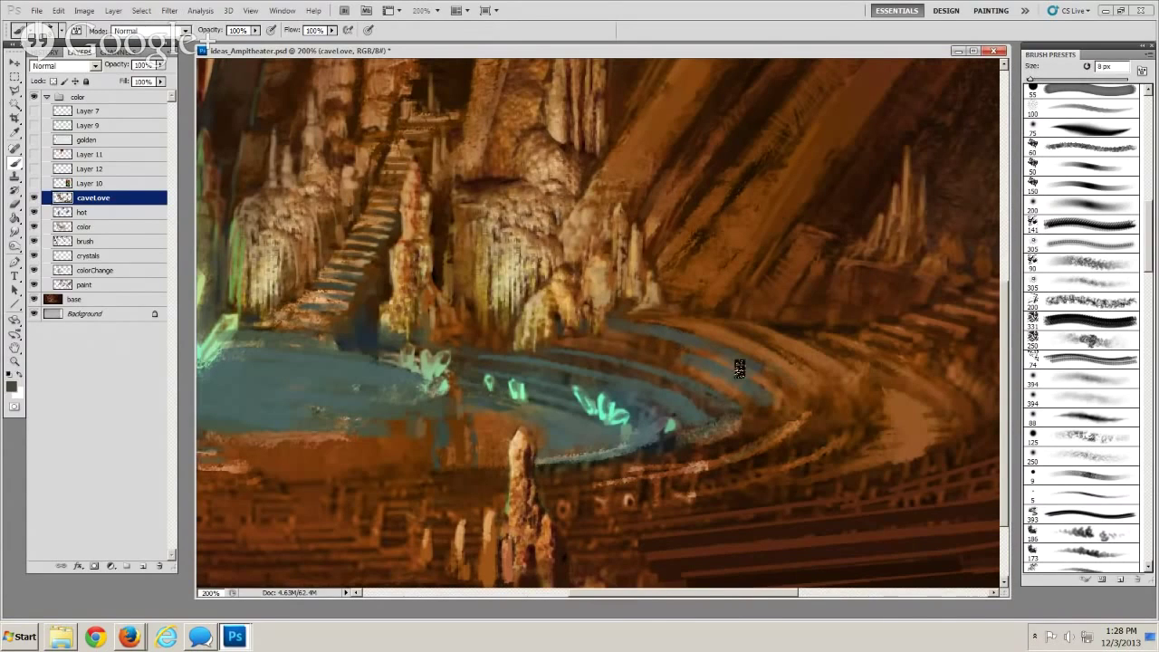
pyautogui.press(']')
pyautogui.press(']')
pyautogui.press(']')
pyautogui.press('[')
pyautogui.press(']')
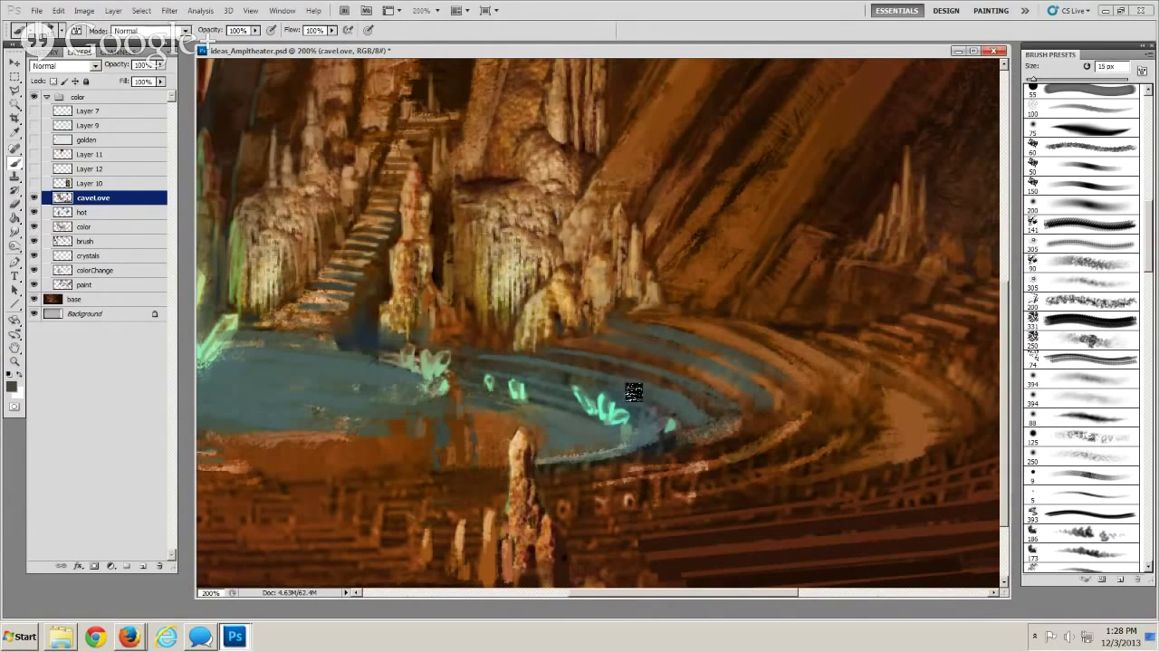
# Work dark grey-brown into the gaps between the pool's far bands, starting with a 20 px brush
pyautogui.press(']')
pyautogui.press(']')
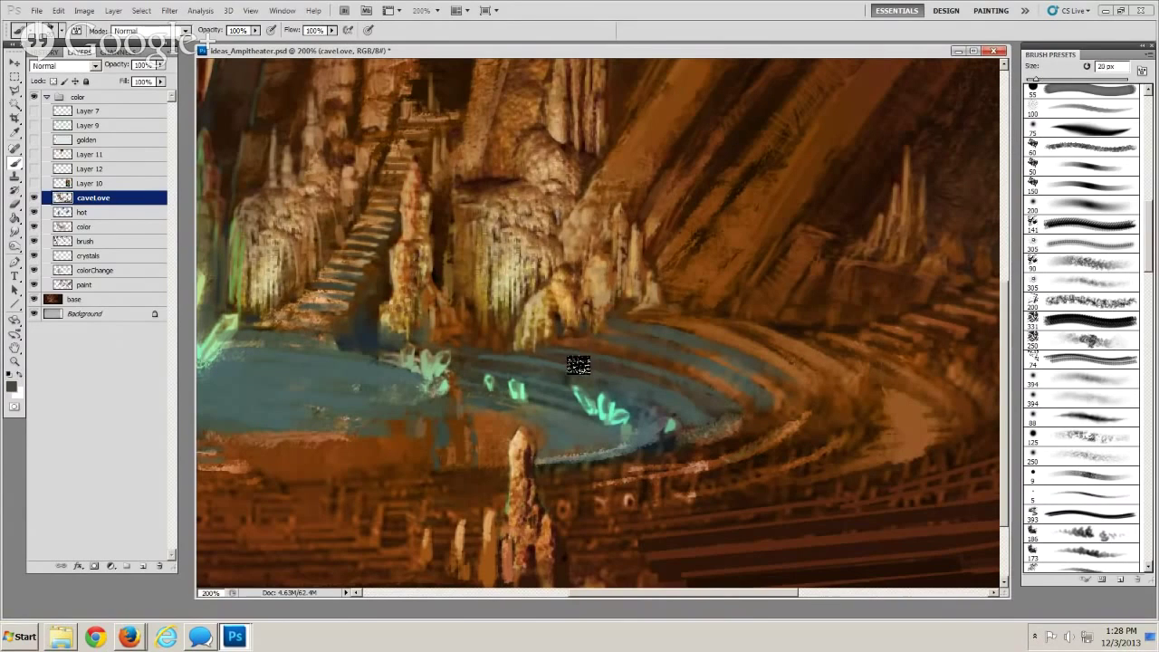
pyautogui.press('[')
pyautogui.press('[')
pyautogui.press('[')
pyautogui.press('[')
# Sample the dark blue of the tunnel opening above the tall column and enlarge the brush to 20 px for shading it
pyautogui.moveTo(788, 342); pyautogui.dragTo(715, 387)
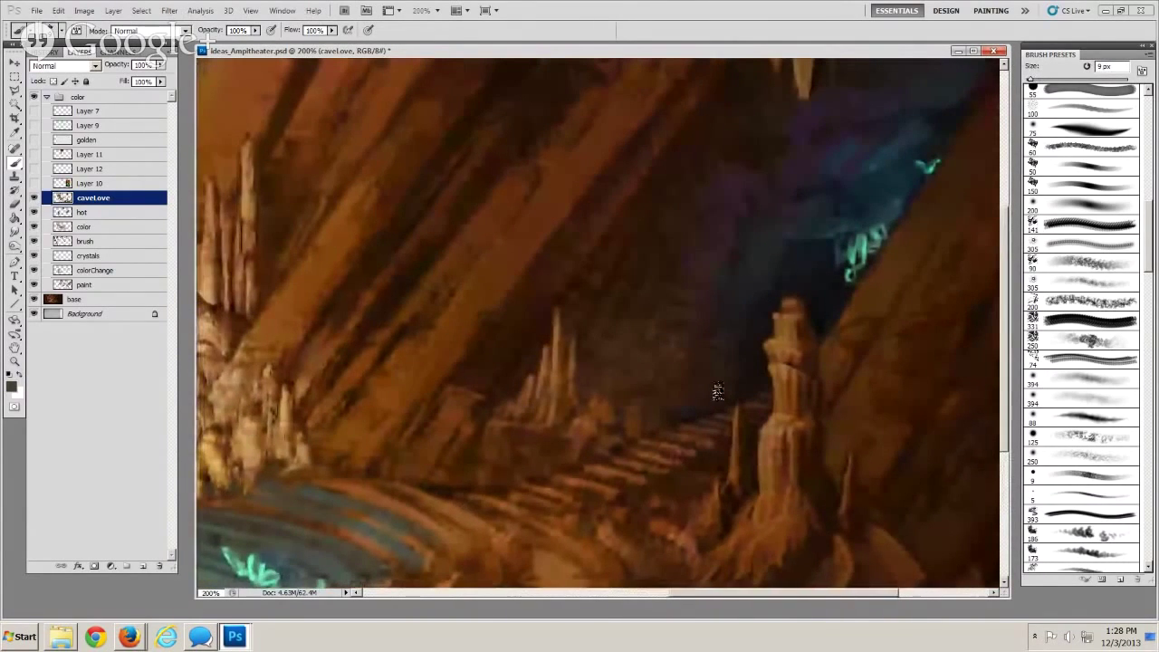
pyautogui.moveTo(761, 315); pyautogui.dragTo(734, 290)
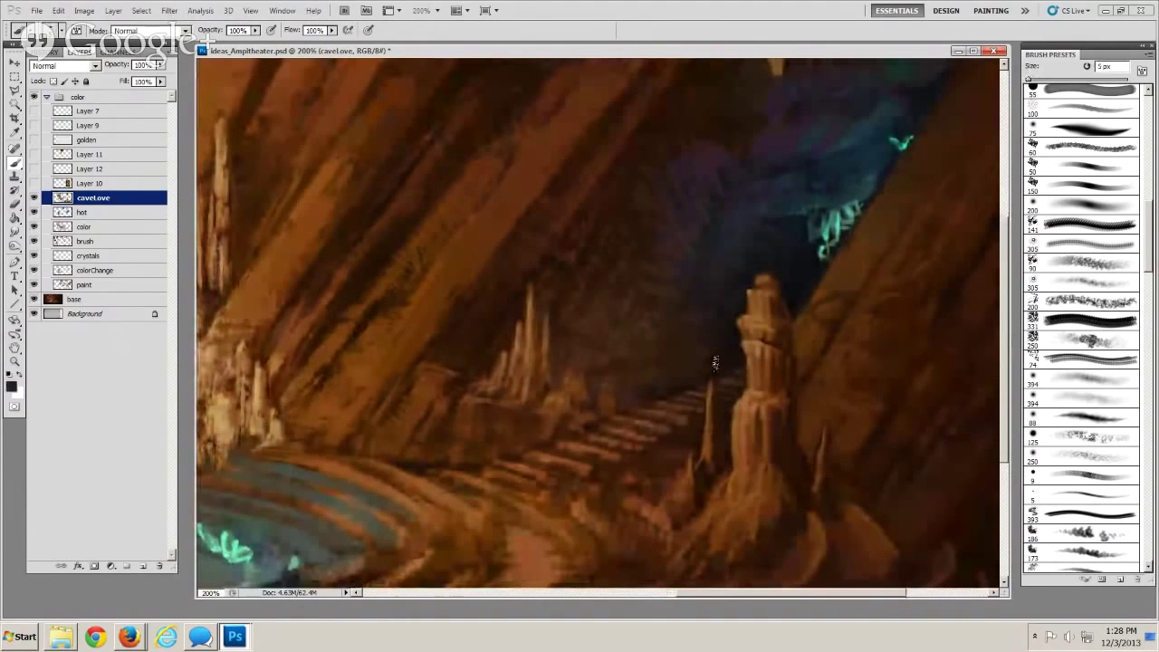
pyautogui.keyDown('alt'); pyautogui.click(745, 240); pyautogui.keyUp('alt')
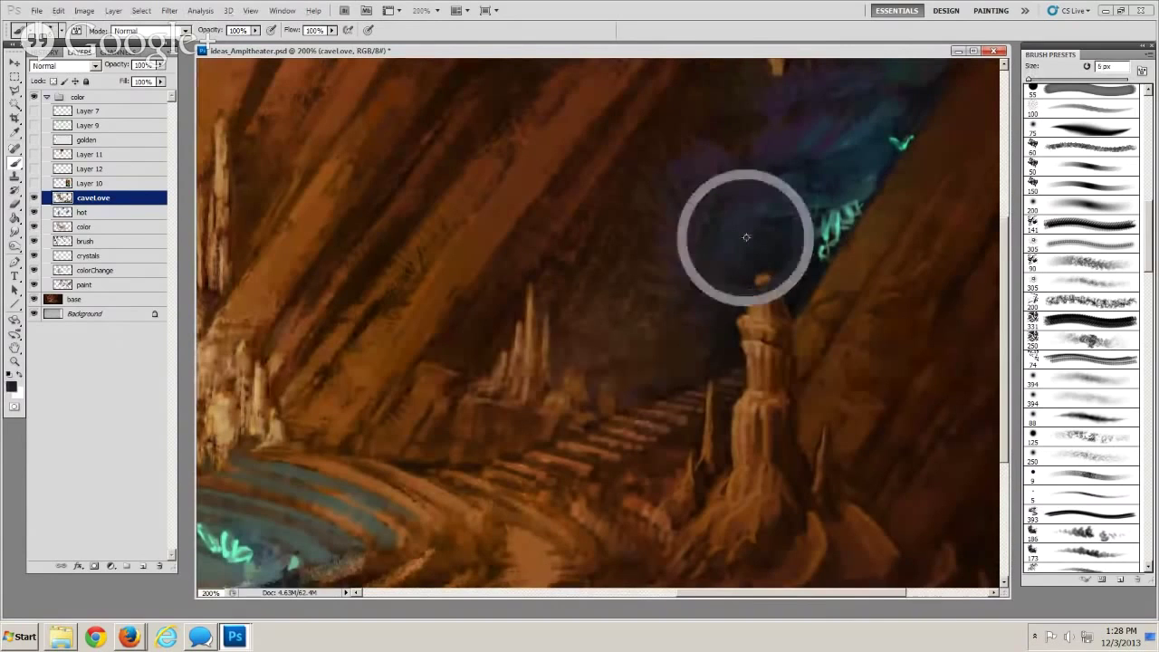
pyautogui.press(']')
pyautogui.press(']')
pyautogui.press(']')
pyautogui.press(']')
pyautogui.press(']')
pyautogui.press(']')
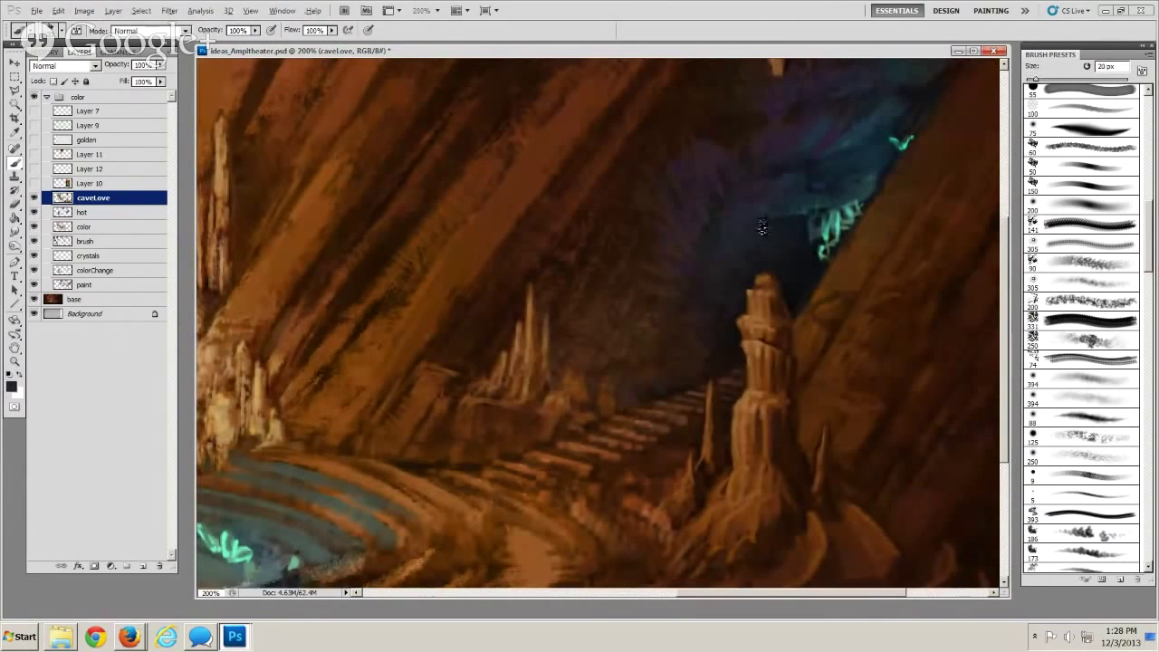
# Shade the tunnel opening and the cave wall beside the tall column in dark blue tones with a varied brush size
pyautogui.press('[')
pyautogui.press('[')
pyautogui.press('[')
pyautogui.press(']')
pyautogui.press(']')
pyautogui.press(']')
pyautogui.press('[')
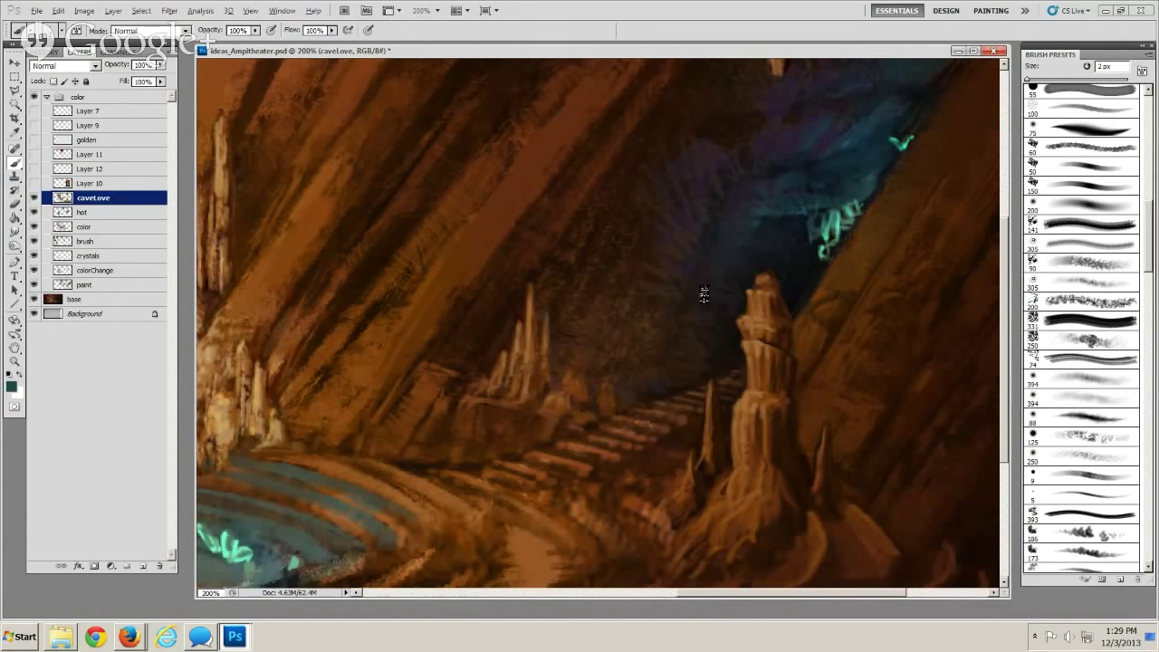
# Retouch the dark tunnel opening beside the tall column with a sampled dark tone and a 10 px brush
pyautogui.click(15, 206)
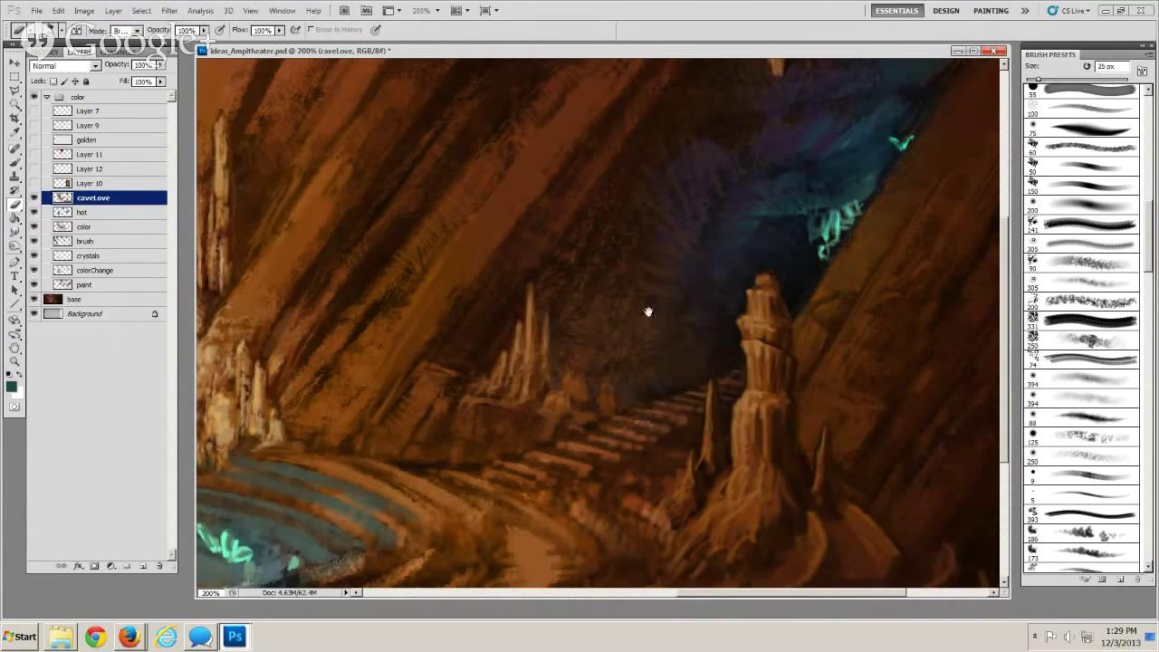
pyautogui.click(15, 175)
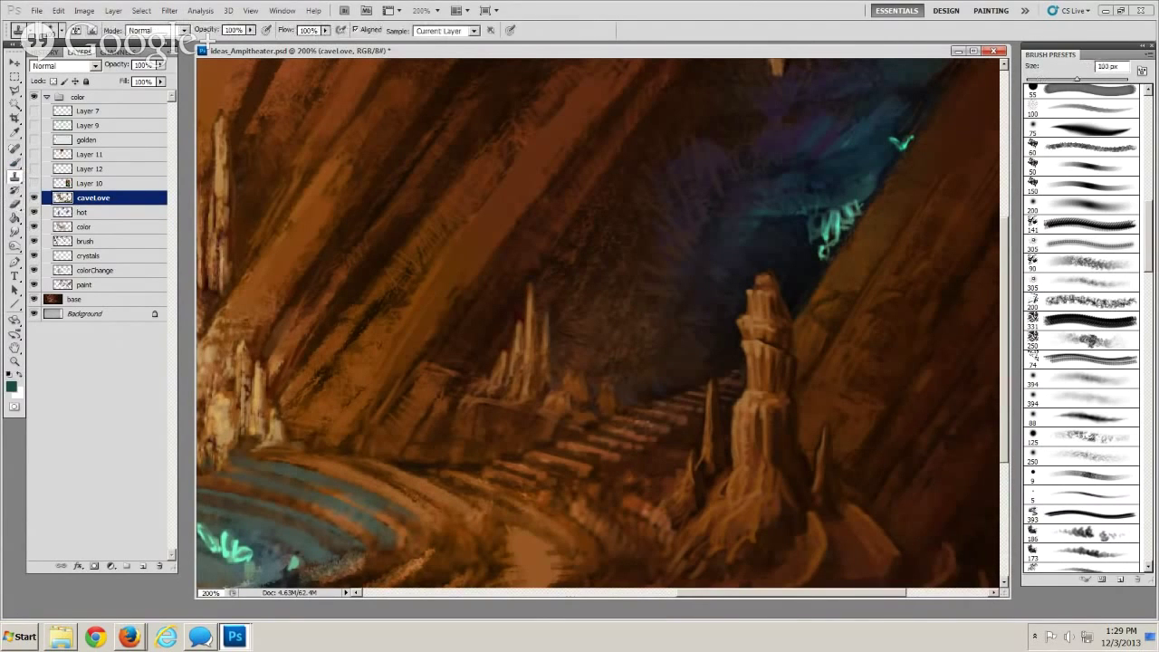
pyautogui.click(15, 163)
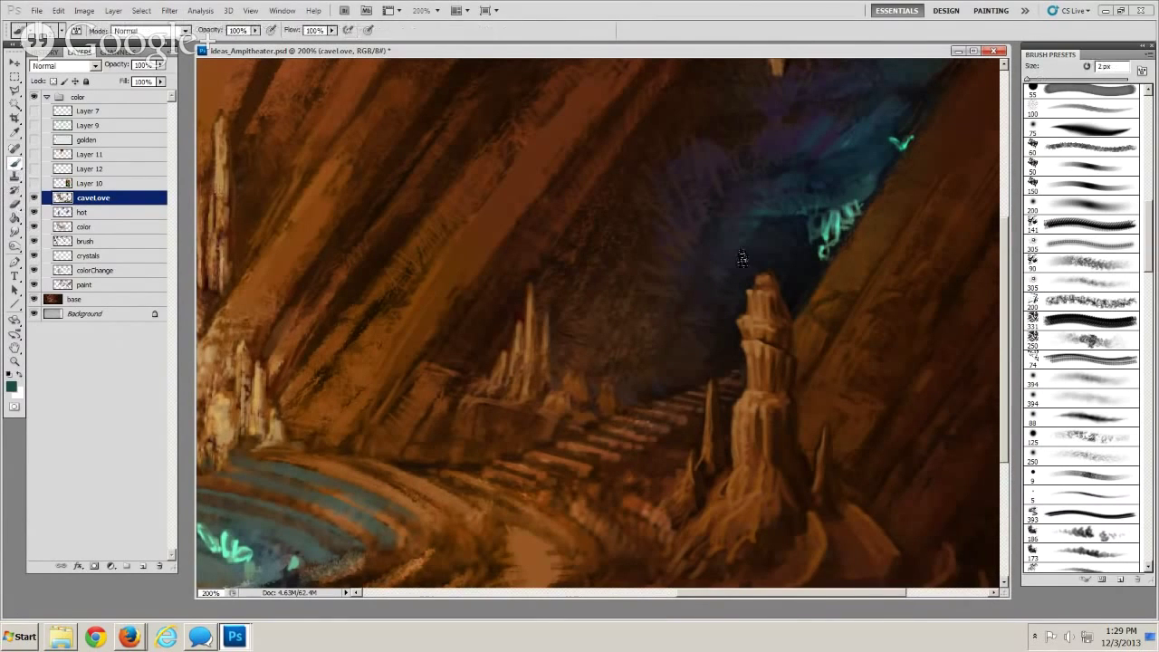
pyautogui.keyDown('alt'); pyautogui.click(690, 271); pyautogui.keyUp('alt')
pyautogui.press(']')
pyautogui.press(']')
pyautogui.press(']')
pyautogui.press('[')
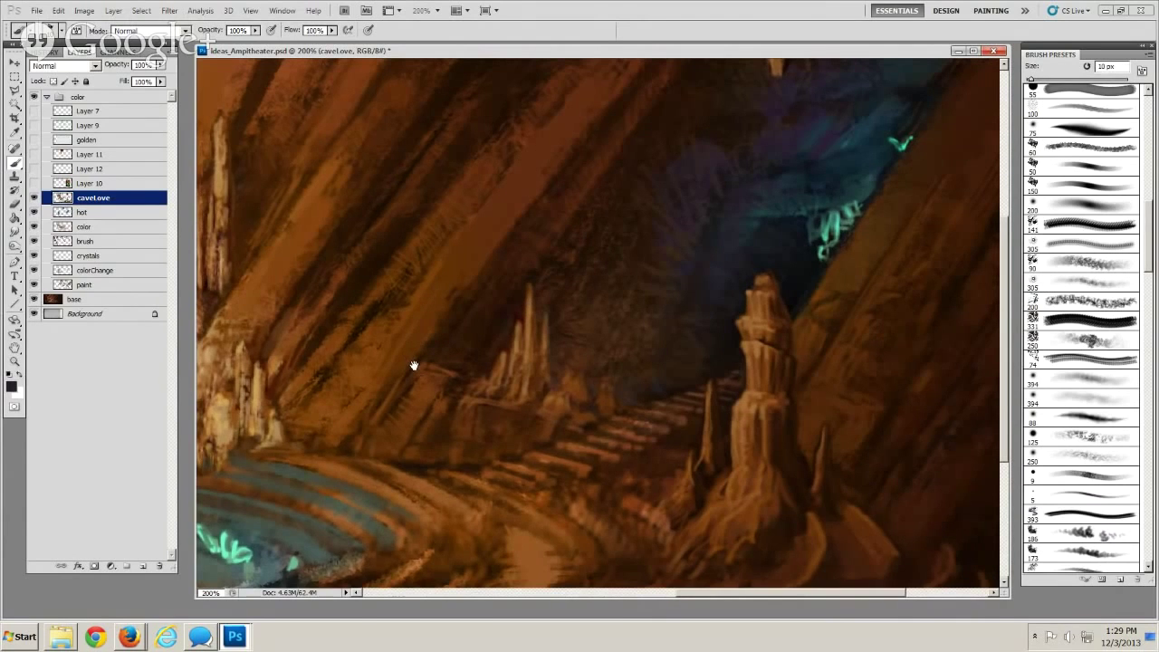
# Paint dark brown into the ground between the pool's far rim and the foot of the distant stairway with a 15 px brush
pyautogui.moveTo(414, 366); pyautogui.dragTo(625, 187)
pyautogui.moveTo(404, 346); pyautogui.dragTo(425, 329)
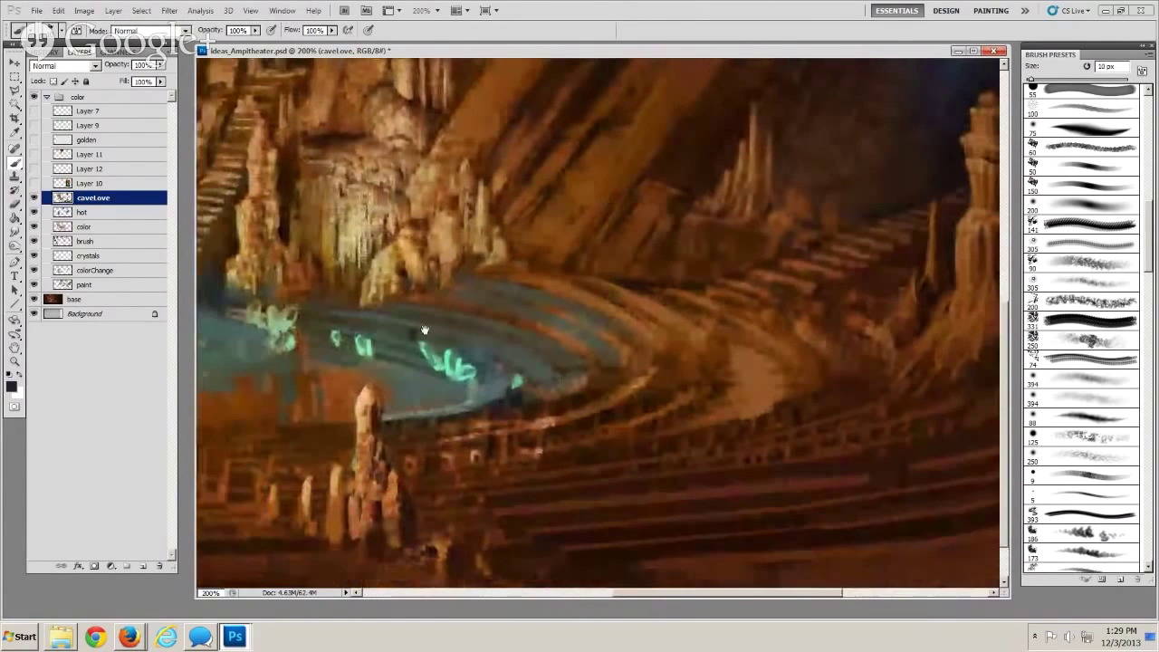
pyautogui.moveTo(403, 377); pyautogui.dragTo(333, 411)
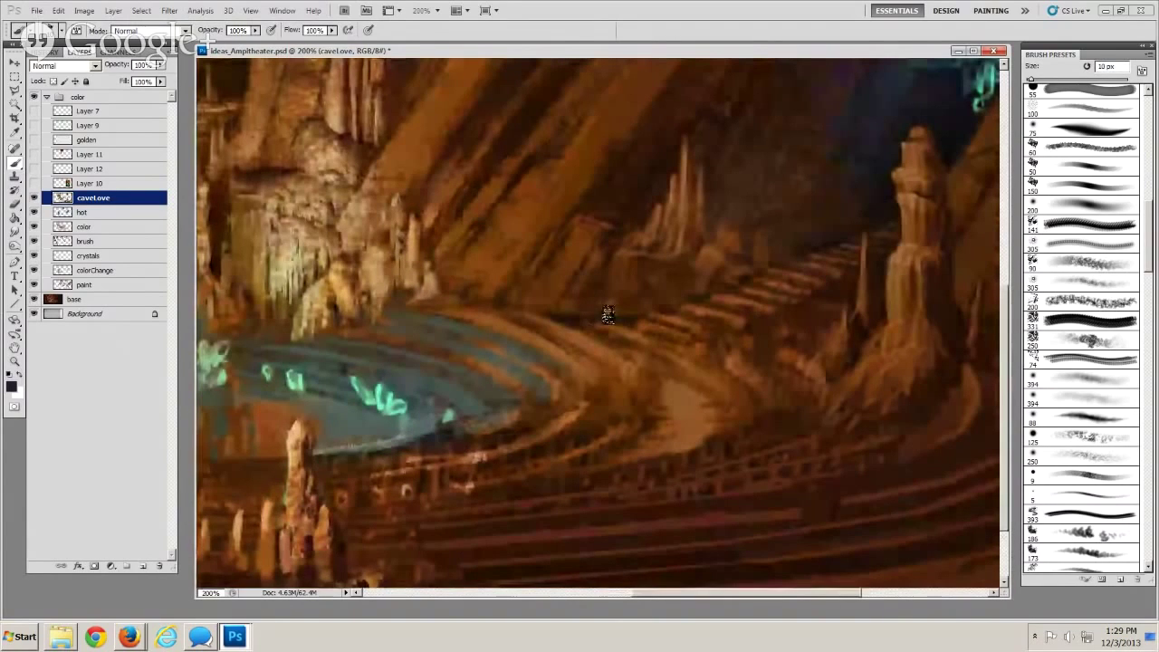
pyautogui.press('[')
pyautogui.press(']')
pyautogui.press(']')
pyautogui.press('[')
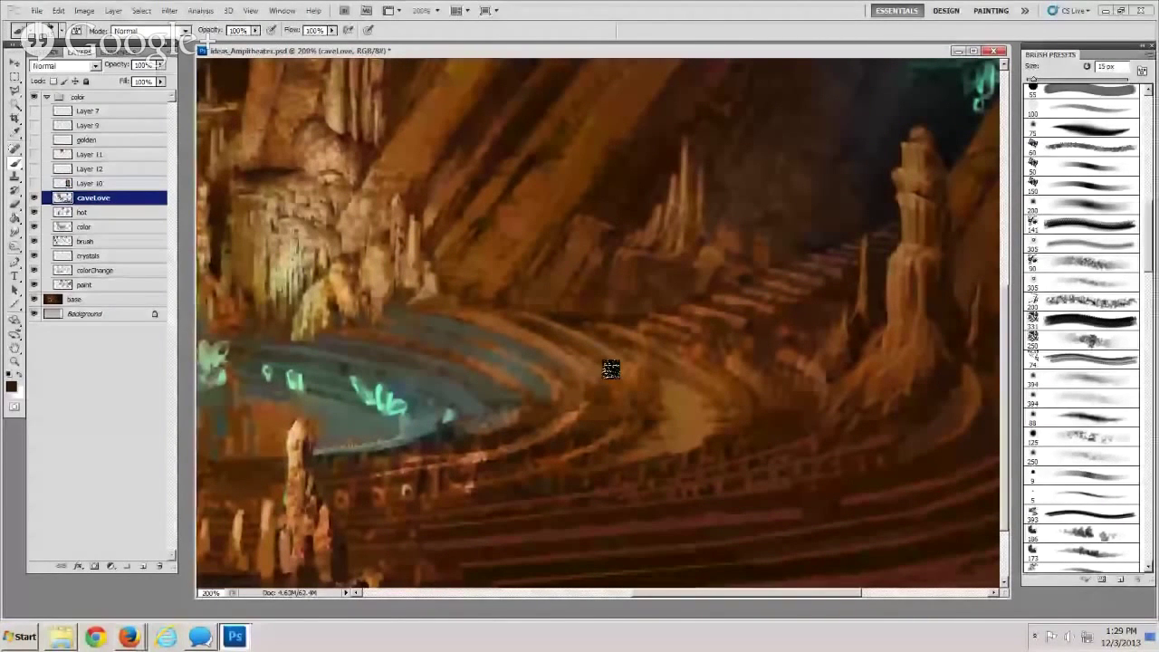
# Work grey-brown strokes into the pool's far terrace bands, varying the brush between 10 and 20 px
pyautogui.press(']')
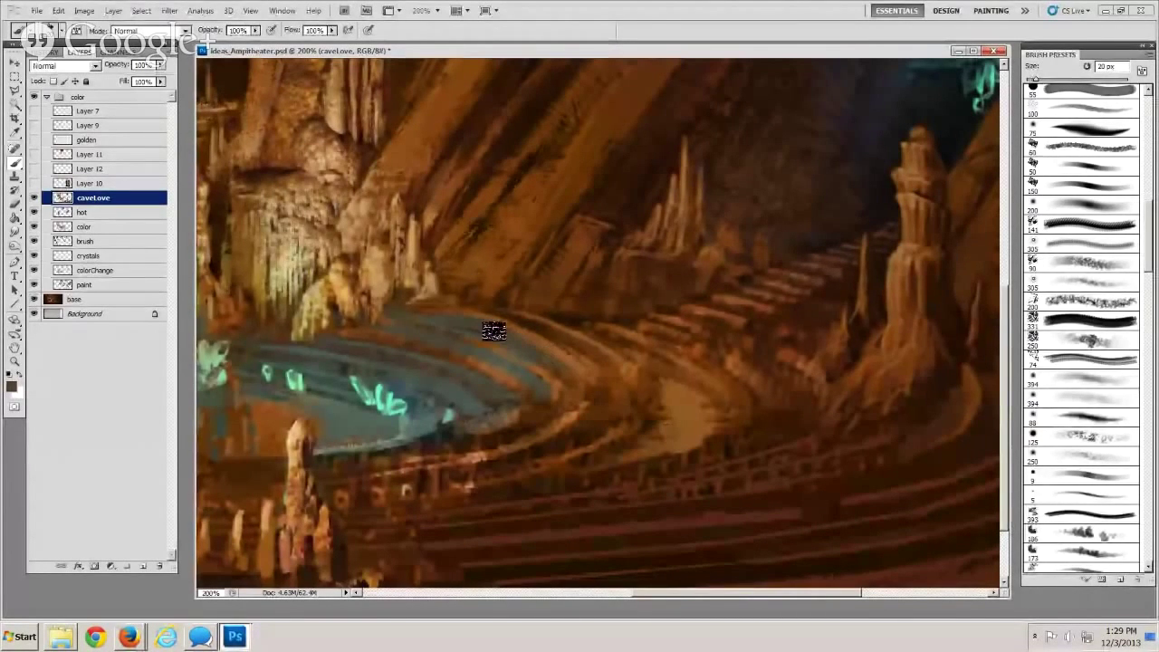
pyautogui.press('[')
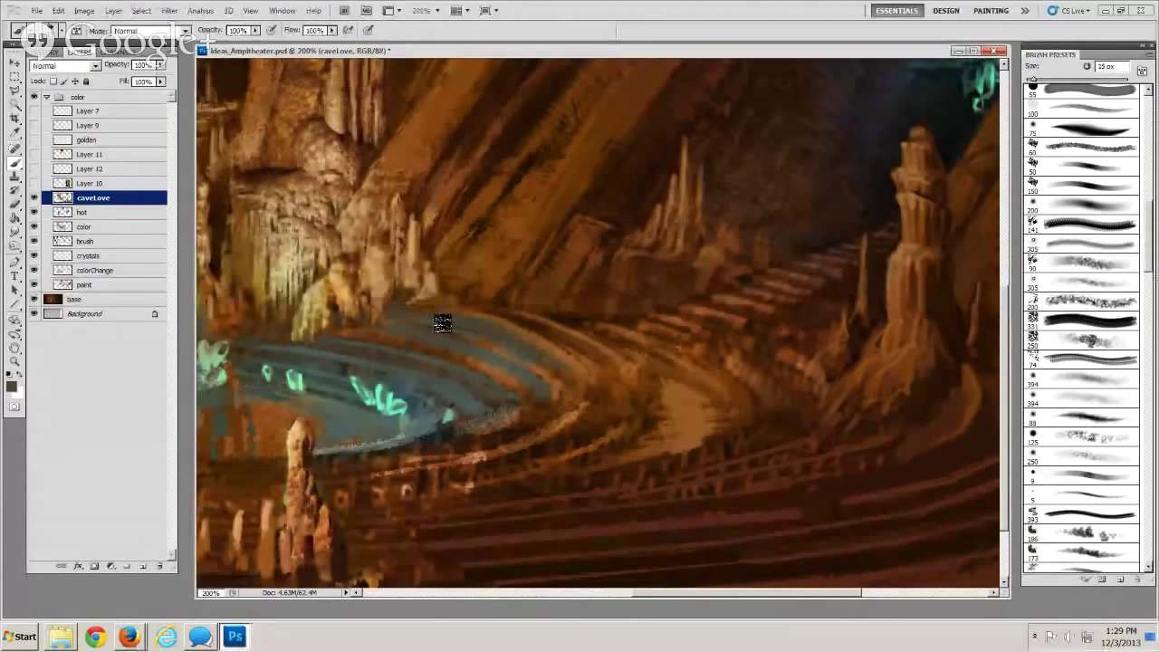
pyautogui.press(']')
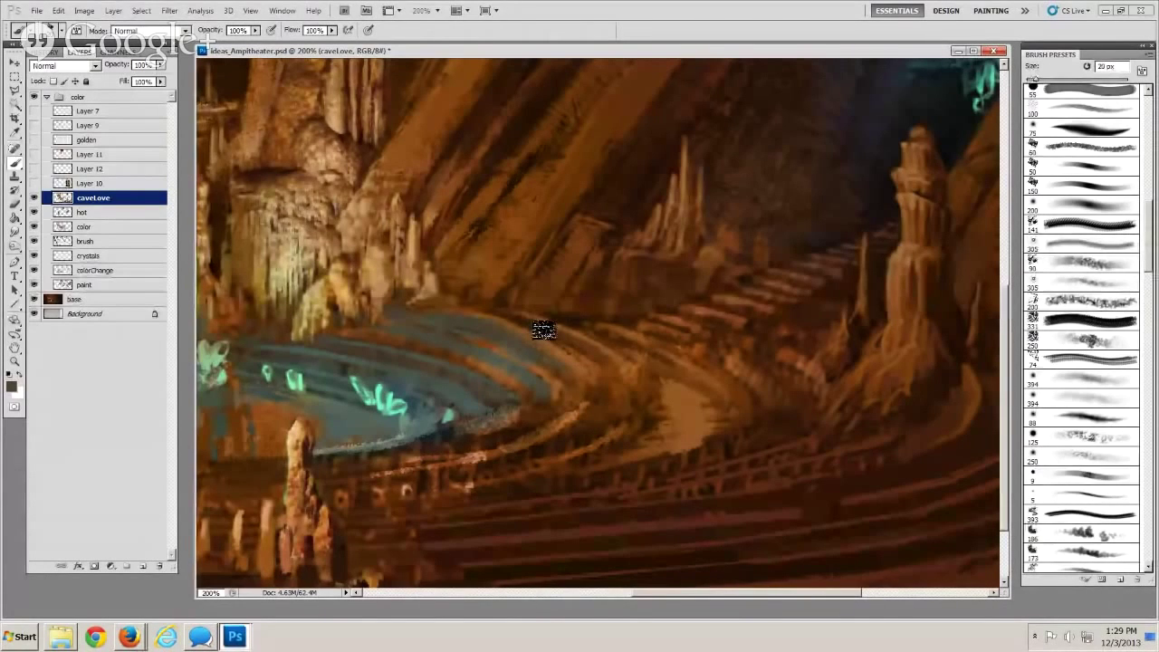
pyautogui.moveTo(543, 330); pyautogui.dragTo(702, 340)
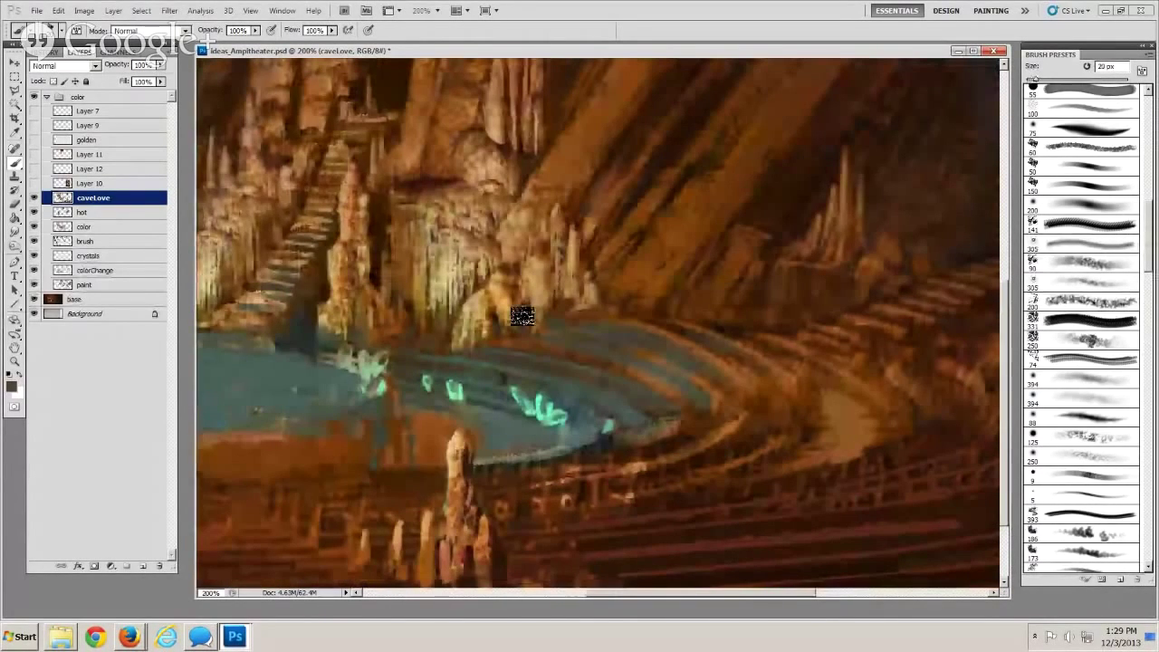
pyautogui.press(']')
pyautogui.press('[')
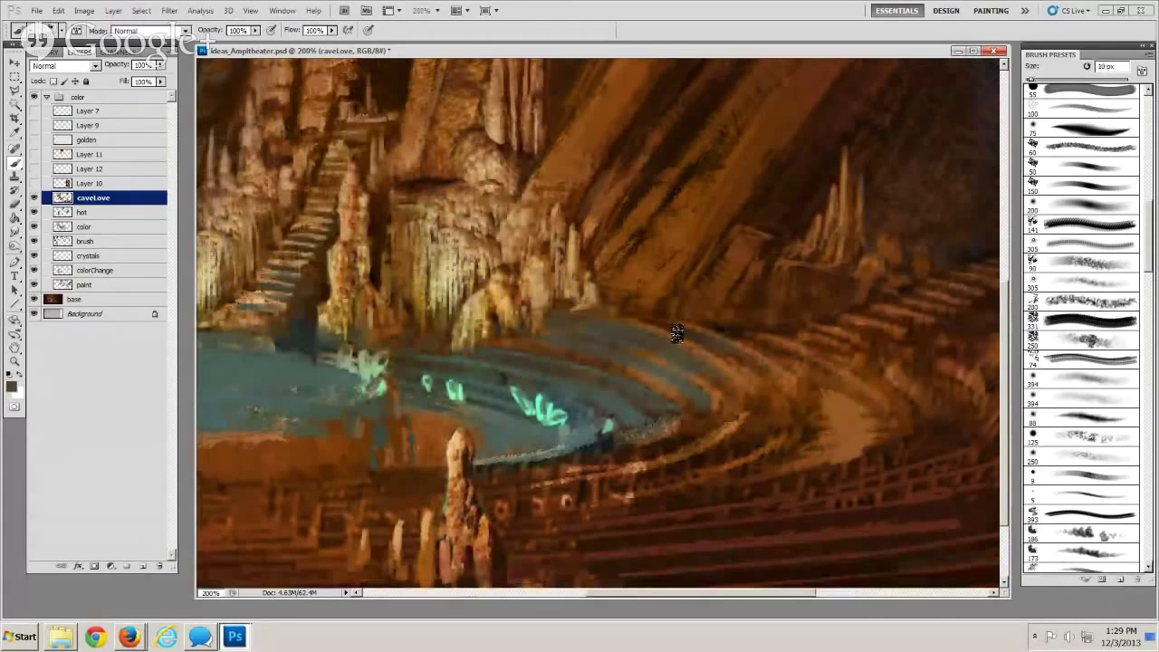
pyautogui.press(']')
pyautogui.press('[')
# Darken the pool's near rim around the small crystal with dark brown tones and a 15 px brush
pyautogui.press('space')
pyautogui.moveTo(556, 475); pyautogui.dragTo(567, 455)
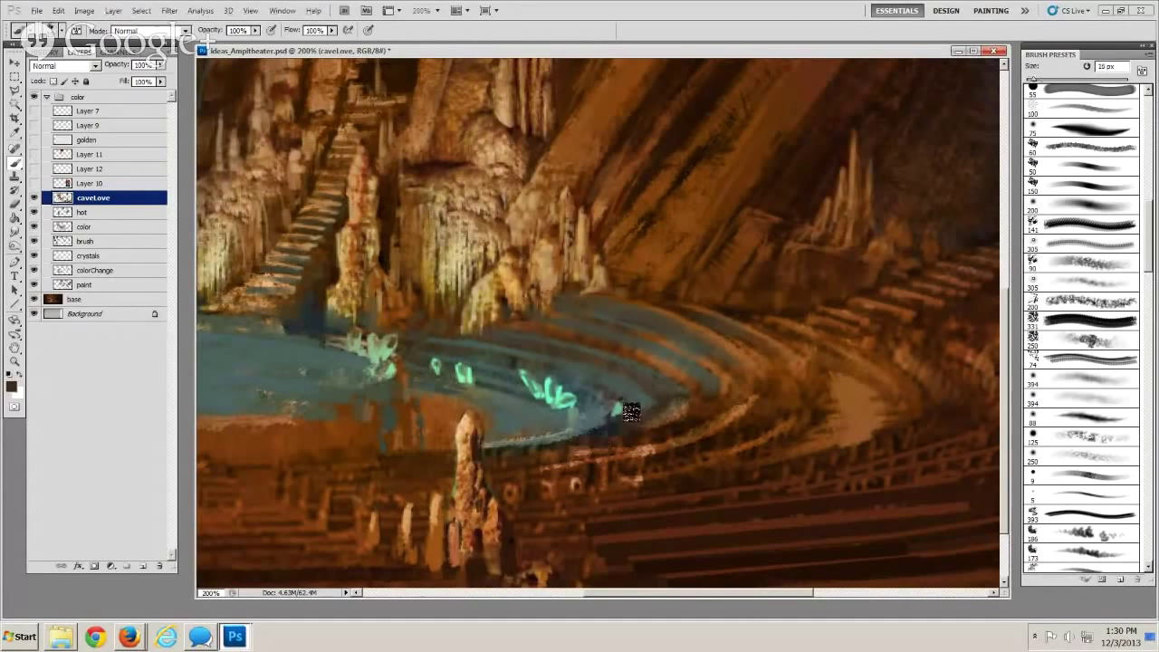
pyautogui.press(']')
pyautogui.press(']')
pyautogui.press(']')
pyautogui.press('[')
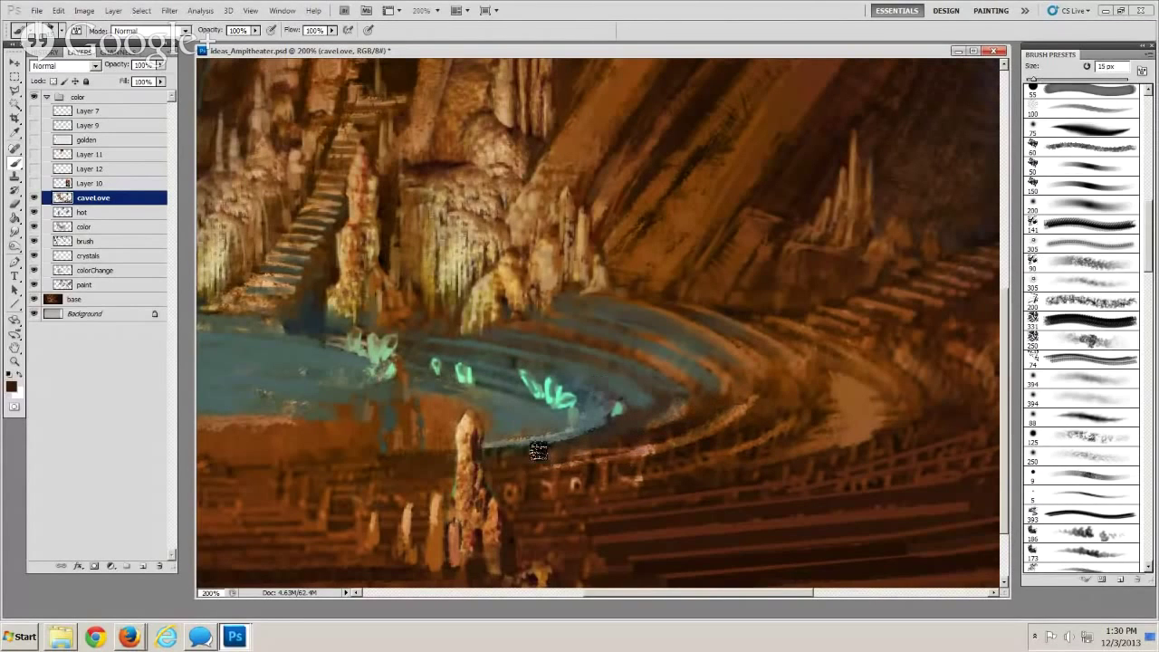
pyautogui.press('[')
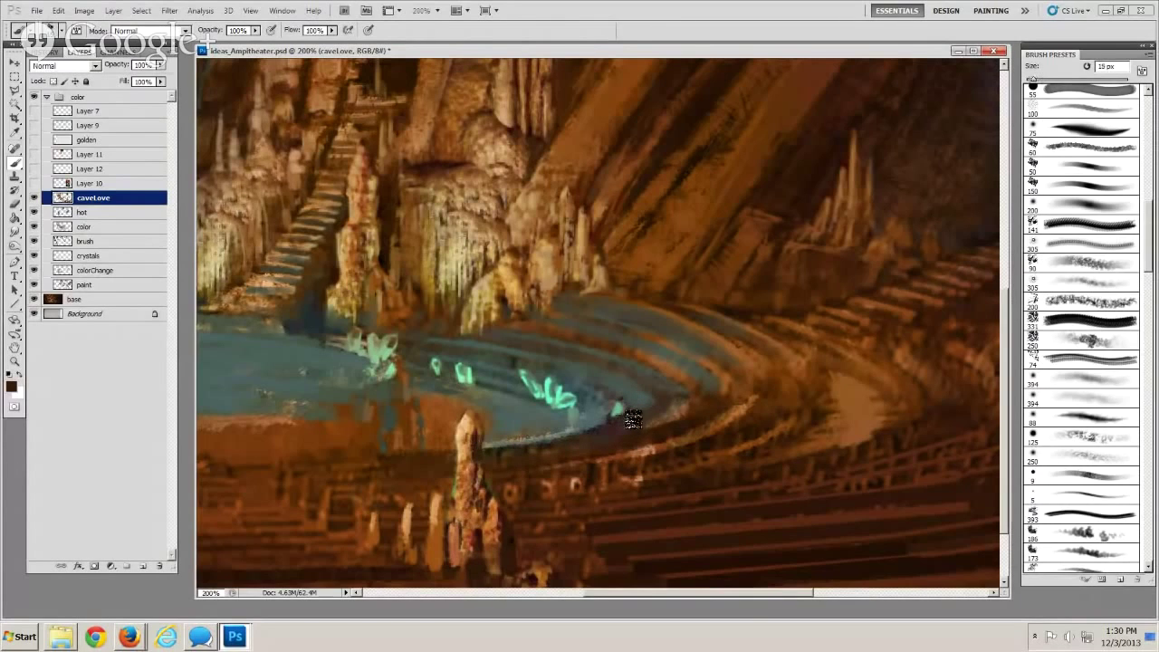
# Paint dark reddish brown over the pink marks and stripes on the terraces below the pool with a 20 to 25 px brush
pyautogui.press(']')
pyautogui.moveTo(643, 472); pyautogui.dragTo(608, 483)
pyautogui.moveTo(688, 499)
pyautogui.mouseDown()
pyautogui.moveTo(556, 471)
pyautogui.moveTo(574, 470)
pyautogui.mouseUp()
pyautogui.press(']')
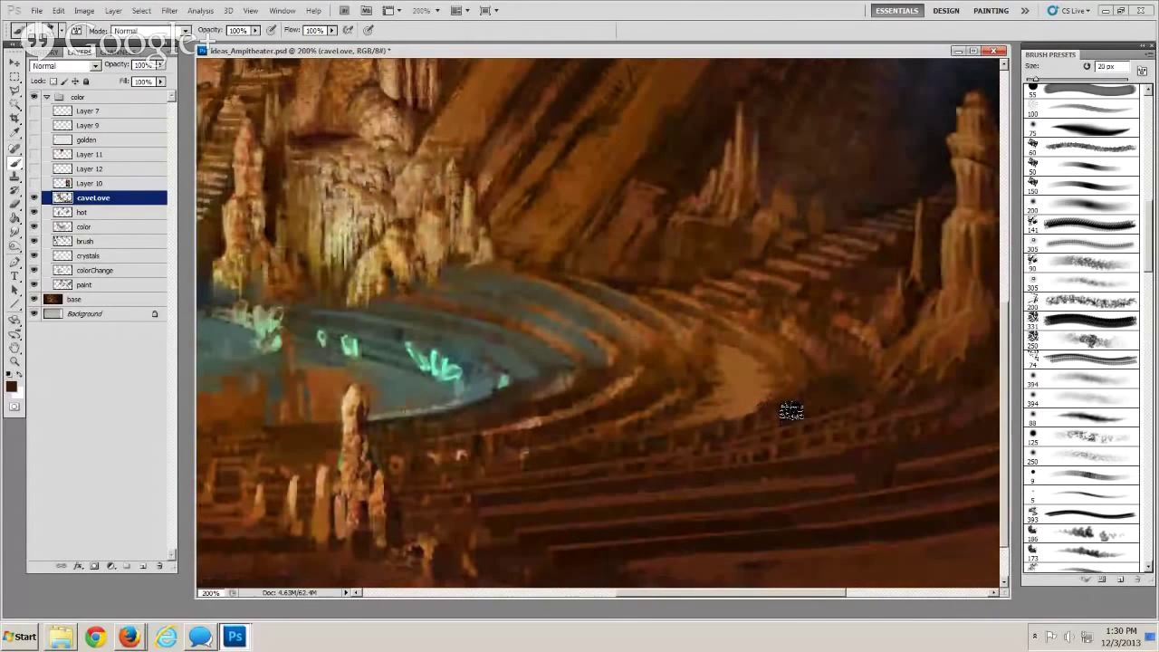
pyautogui.press(']')
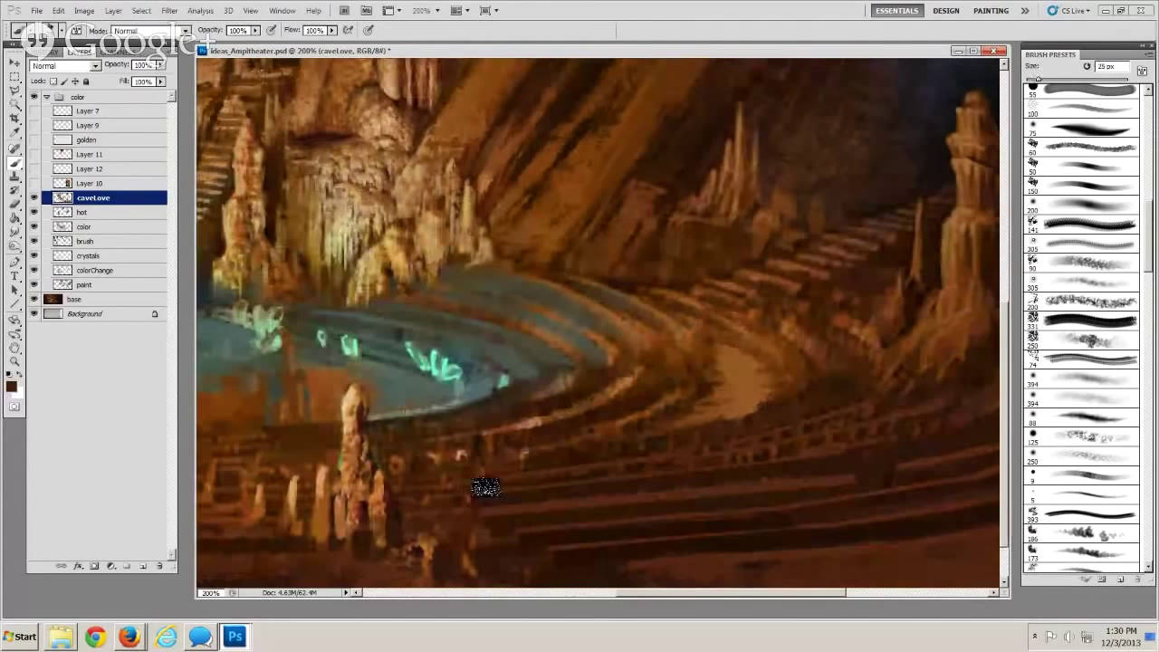
pyautogui.press('[')
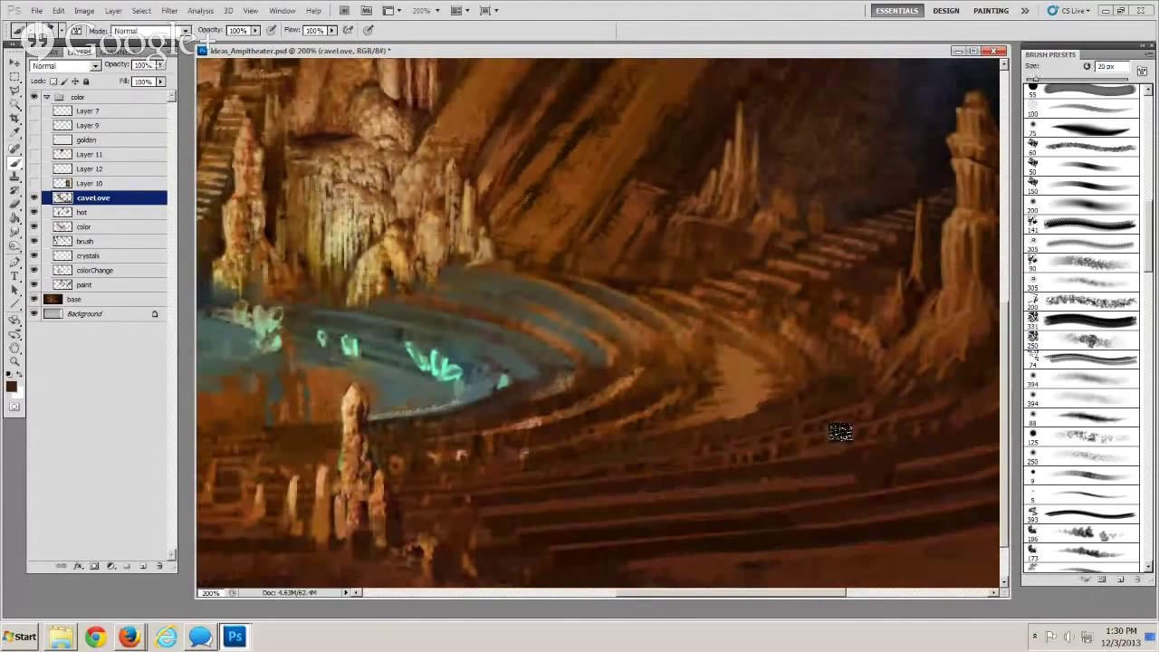
# Cover the railing-like lines on the terraces below the tall column in dark brown with a 15 to 20 px brush
pyautogui.moveTo(730, 498); pyautogui.dragTo(655, 480)
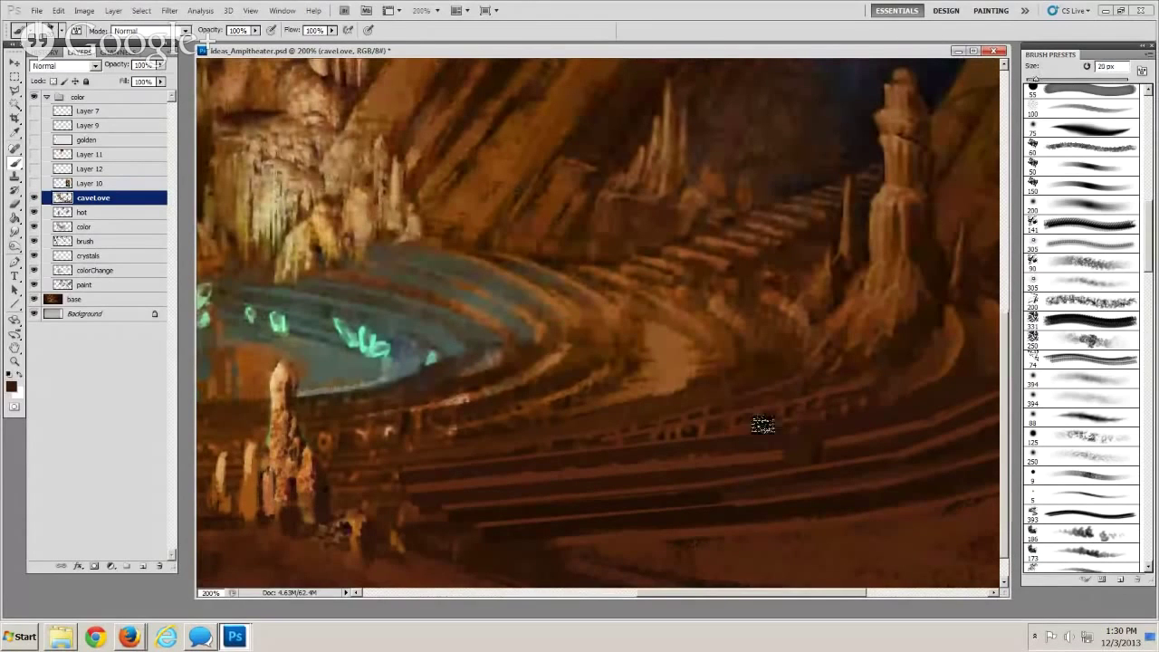
pyautogui.press('[')
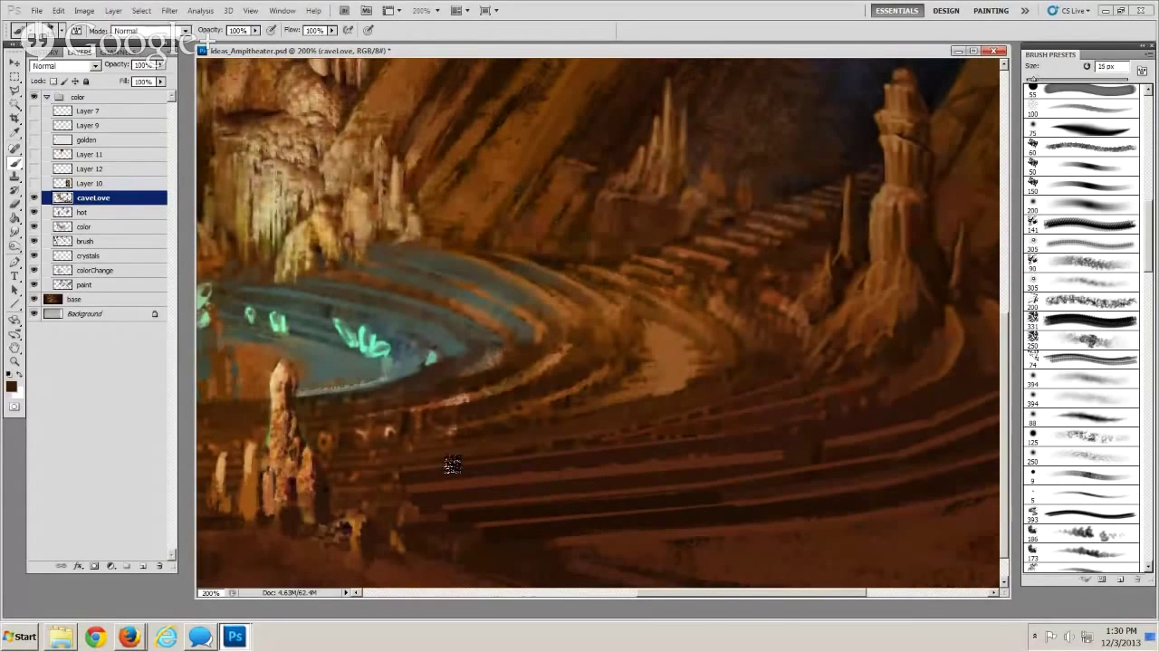
pyautogui.moveTo(386, 486); pyautogui.dragTo(535, 500)
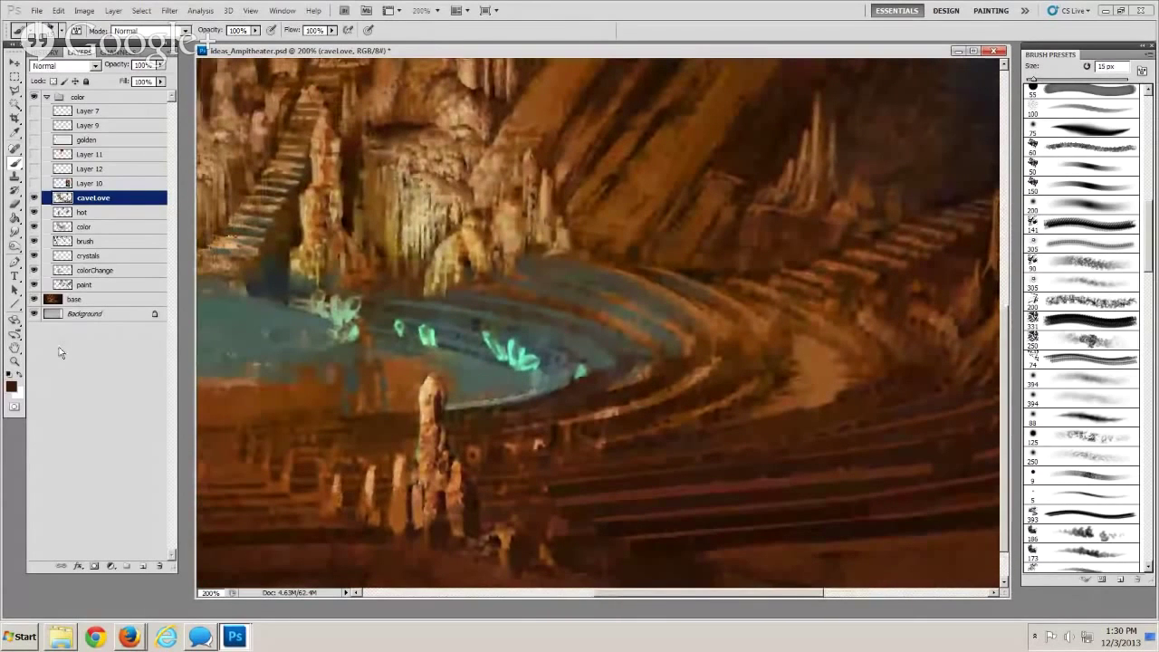
# Examine the composition of the whole painting and the pool with its terraces up close
pyautogui.keyDown('alt'); pyautogui.click(466, 379); pyautogui.keyUp('alt')
pyautogui.keyDown('alt'); pyautogui.click(466, 379); pyautogui.keyUp('alt')
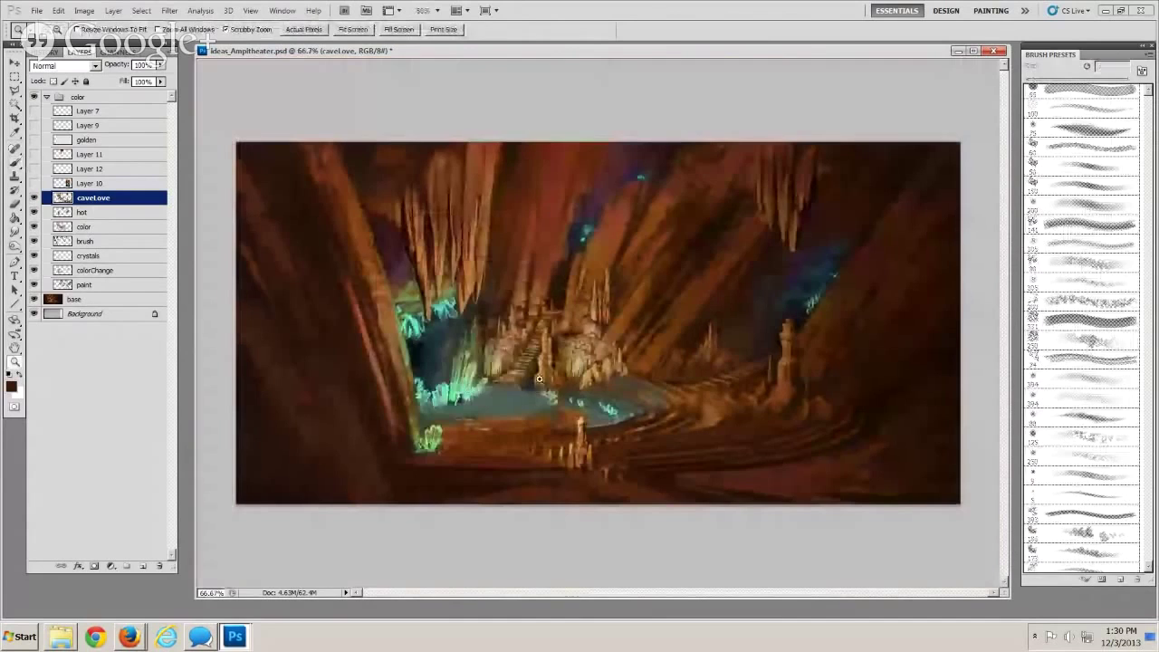
pyautogui.click(546, 387)
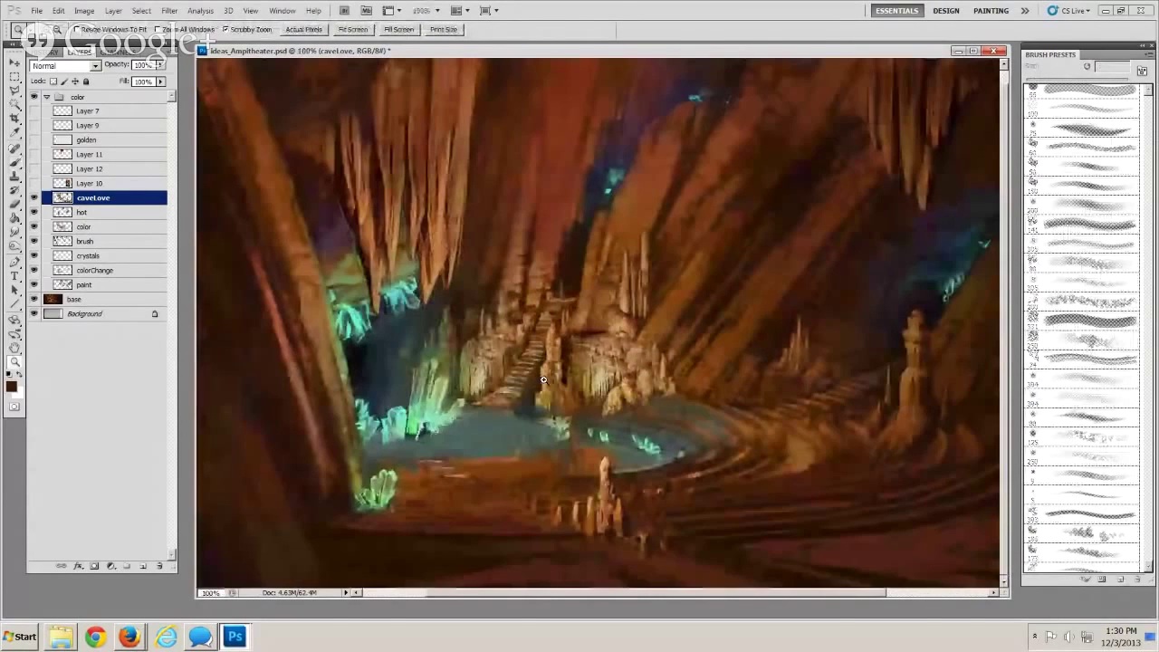
pyautogui.click(543, 380)
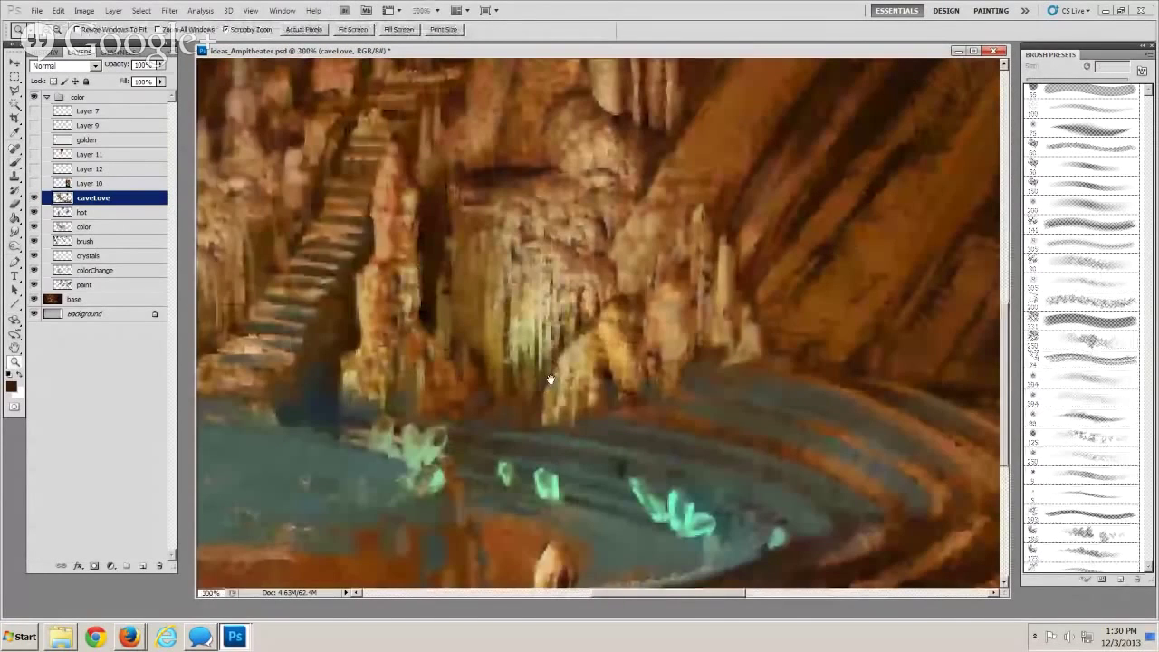
pyautogui.moveTo(549, 379); pyautogui.dragTo(488, 390)
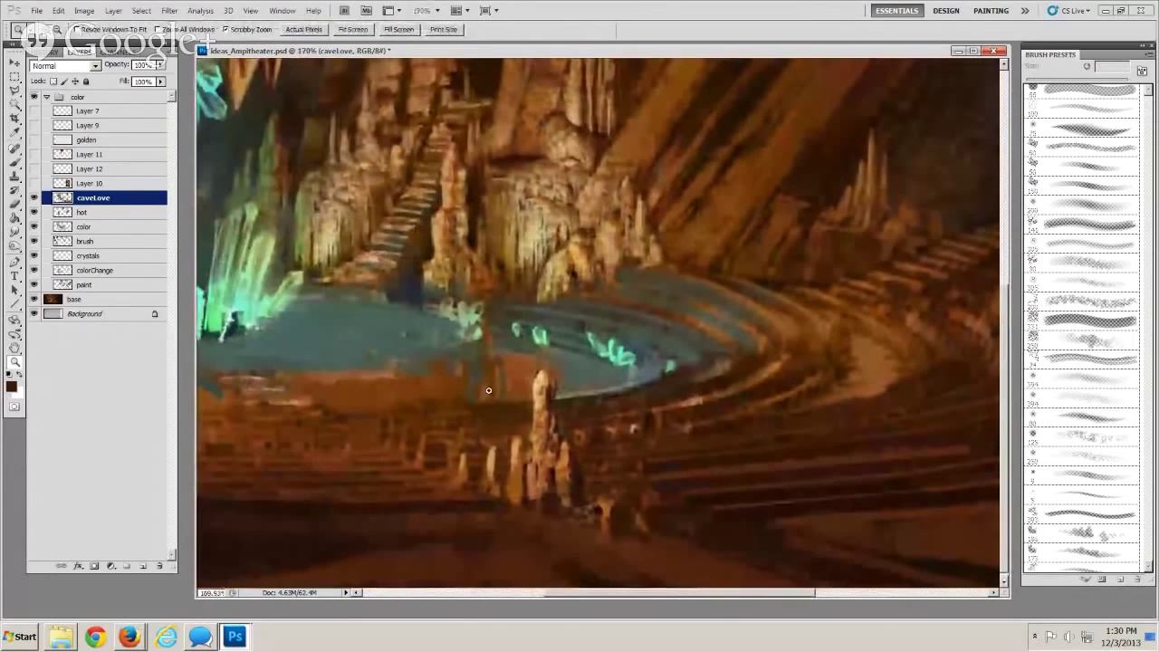
pyautogui.moveTo(393, 348)
pyautogui.mouseDown()
pyautogui.moveTo(415, 340)
pyautogui.moveTo(521, 469)
pyautogui.mouseUp()
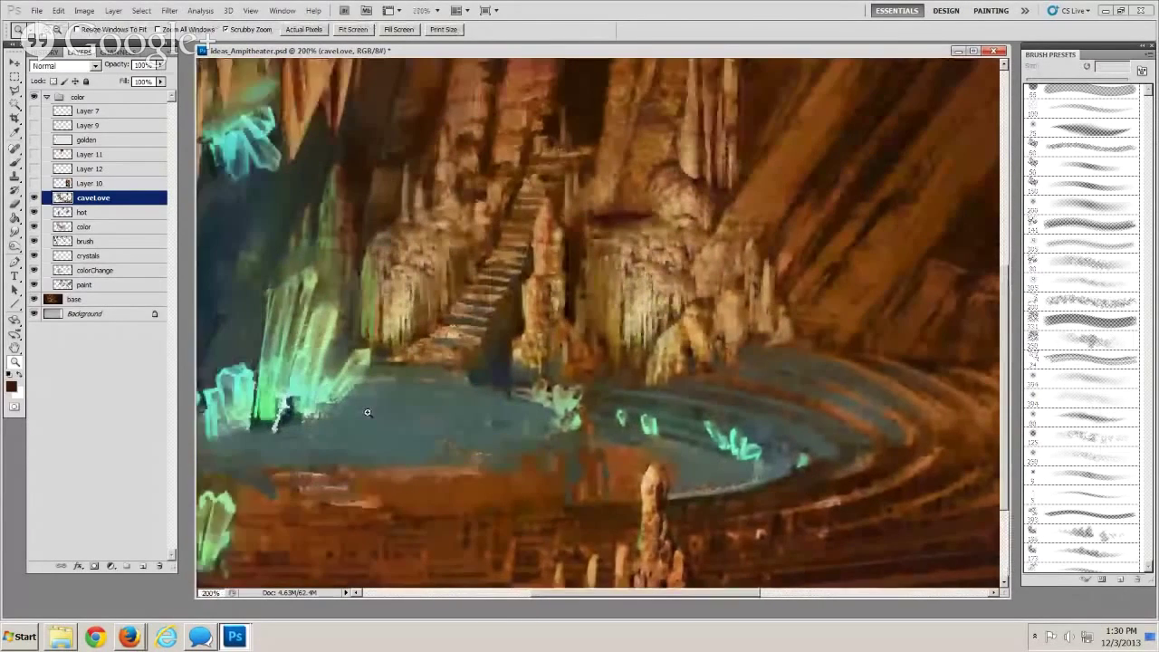
pyautogui.moveTo(367, 412); pyautogui.dragTo(187, 385)
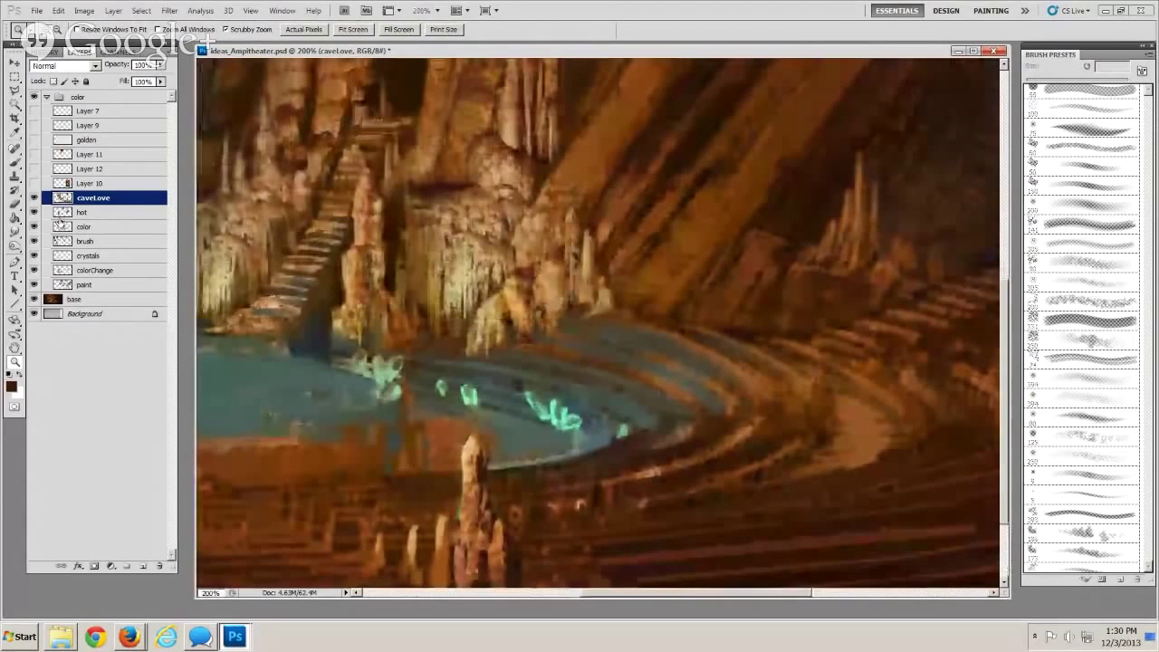
# Darken the shadows around the tall column and the small spire beside it with the Brush tool
pyautogui.press('b')
pyautogui.moveTo(669, 401); pyautogui.dragTo(595, 404)
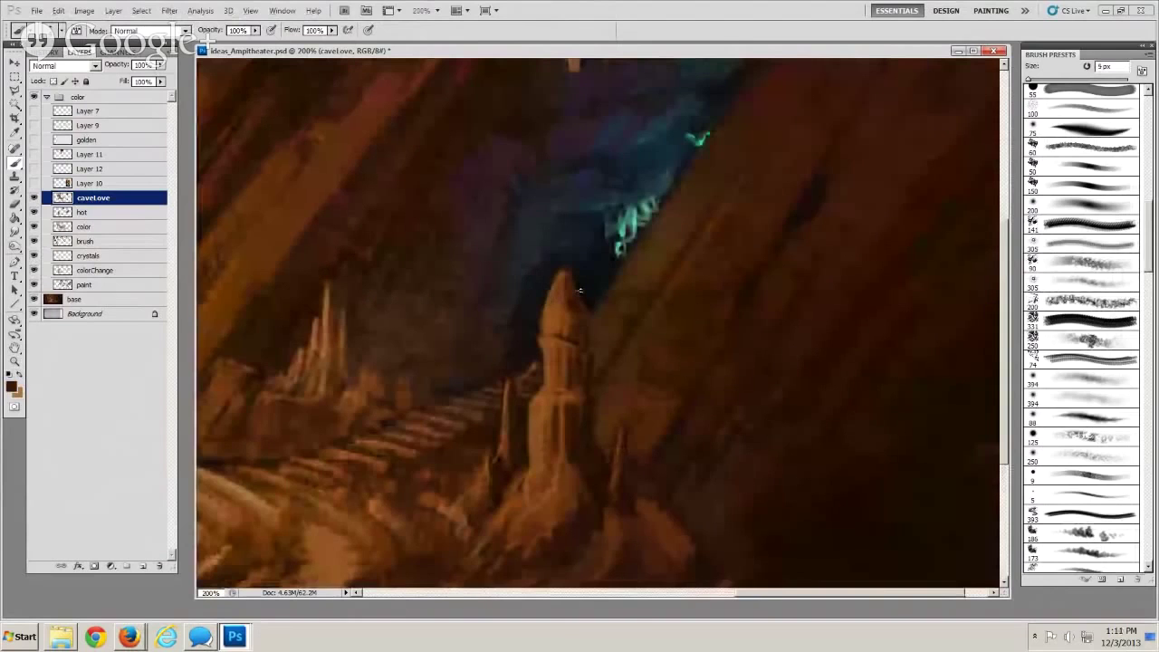
pyautogui.press('[')
pyautogui.moveTo(582, 372)
pyautogui.mouseDown()
pyautogui.moveTo(625, 431)
pyautogui.moveTo(602, 347)
pyautogui.mouseUp()
pyautogui.moveTo(610, 234); pyautogui.dragTo(641, 207)
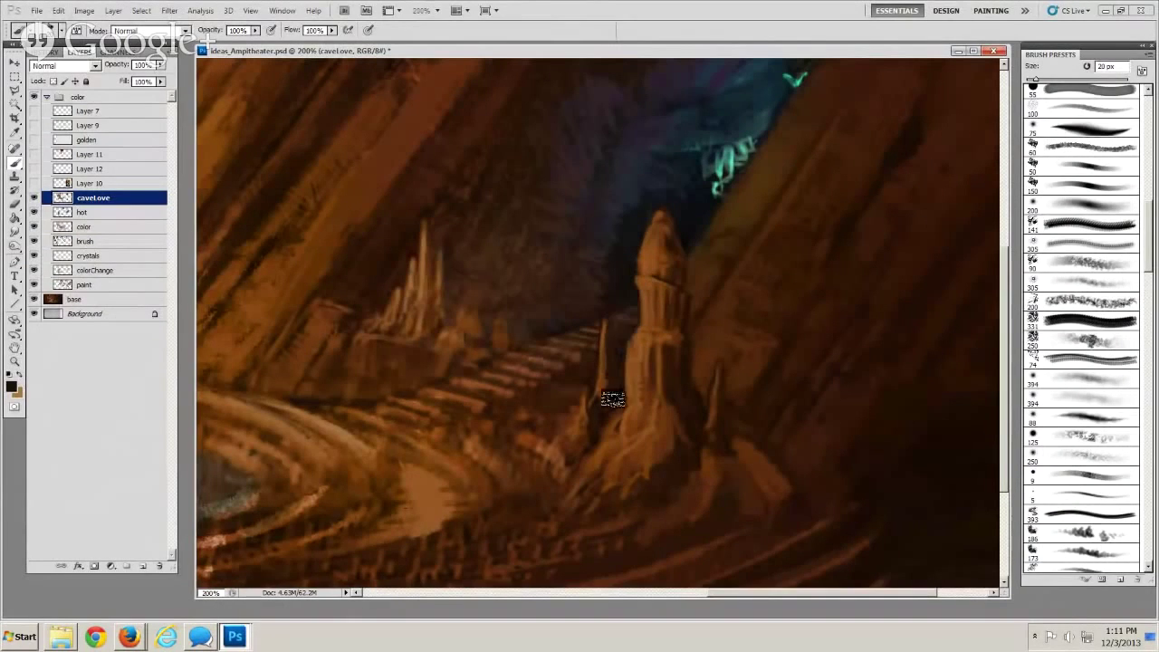
# Retouch the tall column's left edge in its sampled orange-brown with the brush reduced to 9 px
pyautogui.keyDown('alt'); pyautogui.click(635, 363); pyautogui.keyUp('alt')
pyautogui.press('[')
pyautogui.press('[')
pyautogui.press('[')
pyautogui.press('[')
pyautogui.press('[')
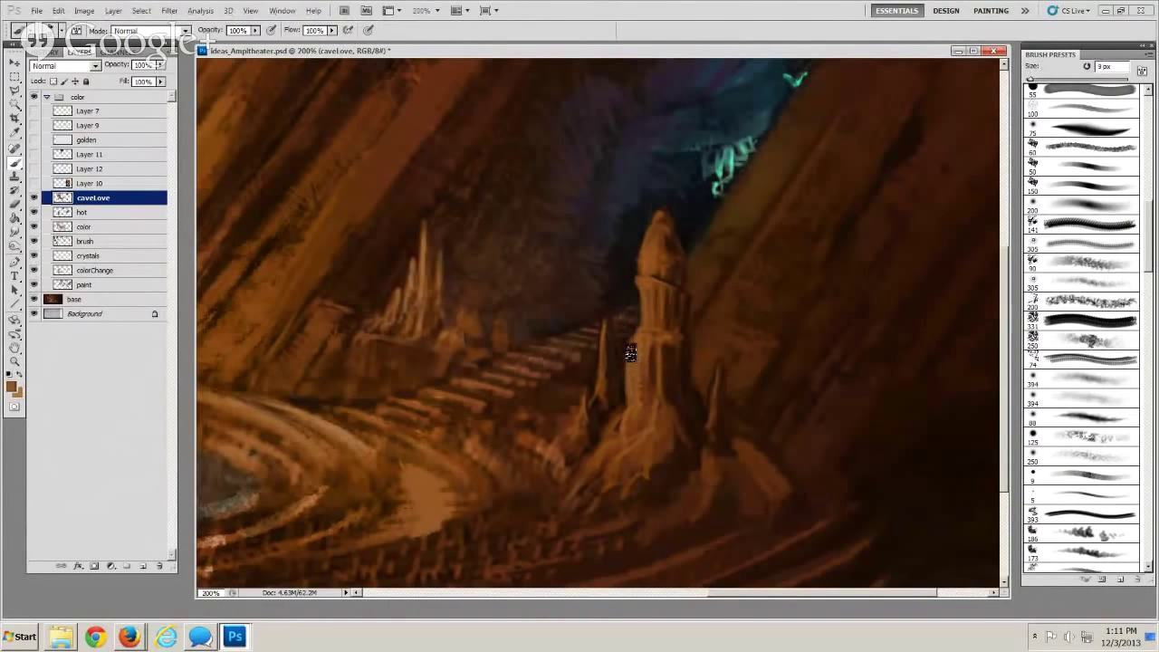
pyautogui.moveTo(609, 457); pyautogui.dragTo(622, 458)
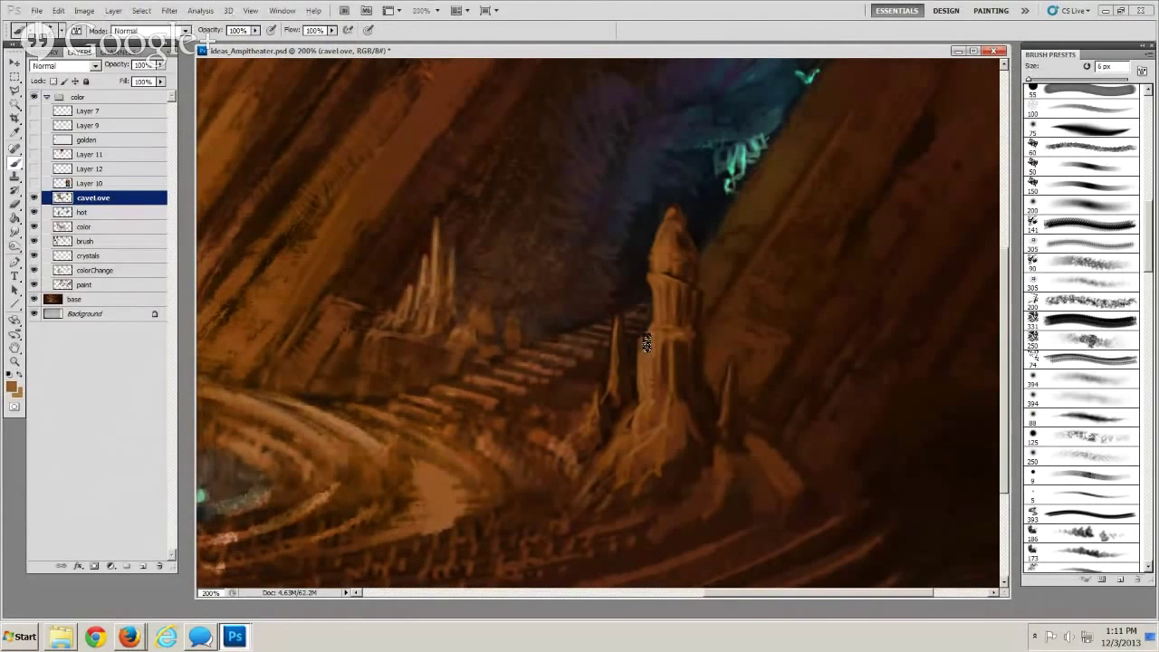
# Add fine vertical highlights and grooves to the tall column's shaft with a small brush of varied size
pyautogui.press('[')
pyautogui.press('[')
pyautogui.press('[')
pyautogui.press('[')
pyautogui.press('[')
pyautogui.press('[')
pyautogui.press(']')
pyautogui.press(']')
pyautogui.press(']')
# Refine the tall column's pointed cap with small strokes and a dark tone sampled beside it, using a 6 px brush
pyautogui.click(672, 219)
pyautogui.moveTo(673, 221); pyautogui.dragTo(668, 230)
pyautogui.press('[')
pyautogui.press('[')
pyautogui.keyDown('alt'); pyautogui.click(652, 224); pyautogui.keyUp('alt')
pyautogui.press(']')
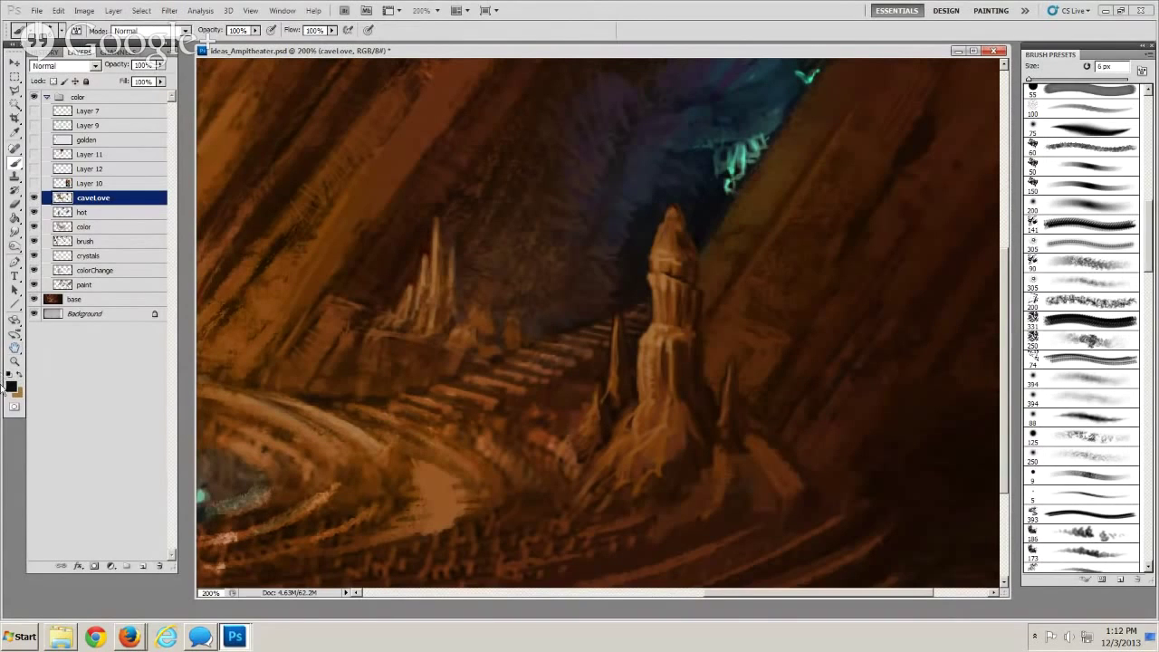
# Paint a dark crack beneath the tall column's cap and extend the cap's left ledge outward in sampled tones
pyautogui.click(14, 362)
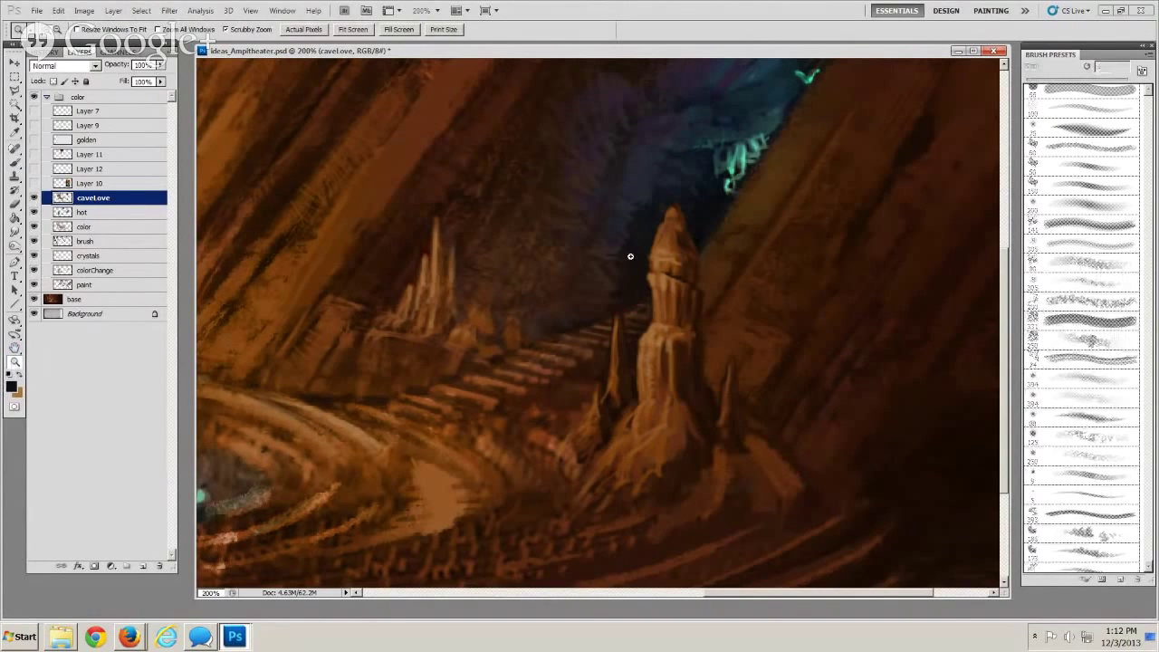
pyautogui.moveTo(628, 257); pyautogui.dragTo(659, 295)
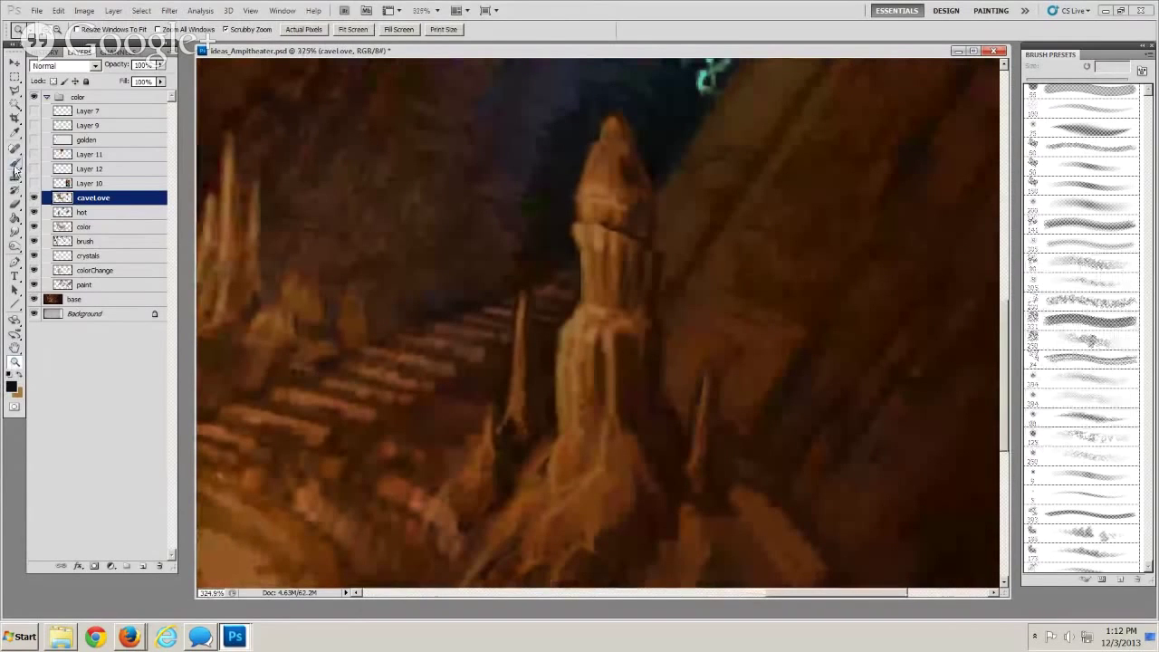
pyautogui.click(15, 166)
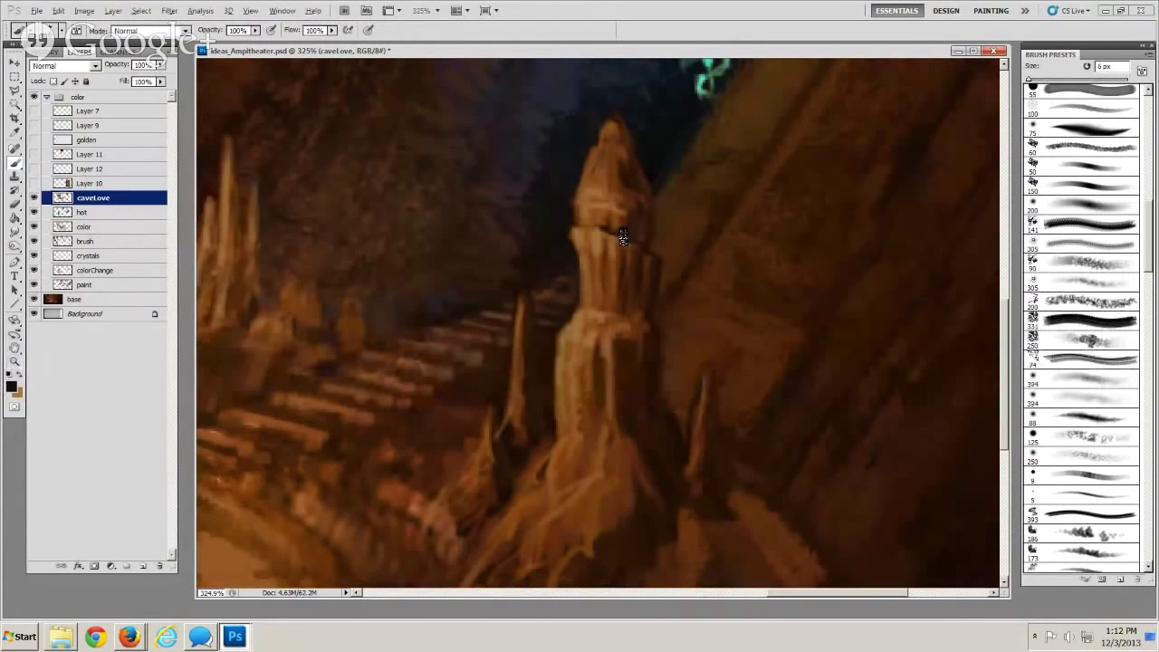
pyautogui.moveTo(623, 237); pyautogui.dragTo(633, 244)
pyautogui.keyDown('alt'); pyautogui.click(582, 209); pyautogui.keyUp('alt')
pyautogui.press(']')
pyautogui.keyDown('alt'); pyautogui.click(563, 211); pyautogui.keyUp('alt')
pyautogui.keyDown('alt'); pyautogui.click(605, 226); pyautogui.keyUp('alt')
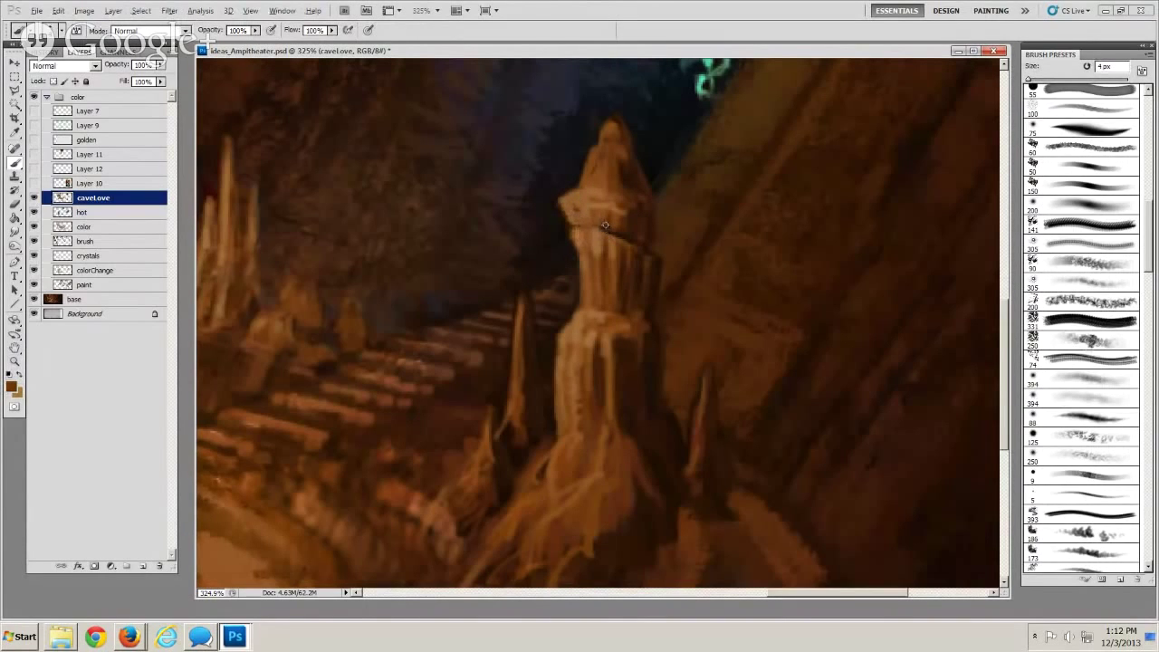
# Shade the underside of the cap's protruding left ledge in a sampled orange-brown
pyautogui.moveTo(574, 225)
pyautogui.mouseDown()
pyautogui.moveTo(592, 227)
pyautogui.moveTo(566, 215)
pyautogui.mouseUp()
pyautogui.keyDown('alt'); pyautogui.click(586, 205); pyautogui.keyUp('alt')
pyautogui.press(']')
pyautogui.press('[')
pyautogui.press('[')
# Build a squared left shoulder onto the cap above the ledge with sampled browns and a fine brush
pyautogui.keyDown('alt'); pyautogui.click(614, 177); pyautogui.keyUp('alt')
pyautogui.press('[')
pyautogui.press('[')
pyautogui.press(']')
pyautogui.press(']')
pyautogui.keyDown('alt'); pyautogui.click(584, 172); pyautogui.keyUp('alt')
pyautogui.moveTo(584, 169); pyautogui.dragTo(585, 192)
pyautogui.press('[')
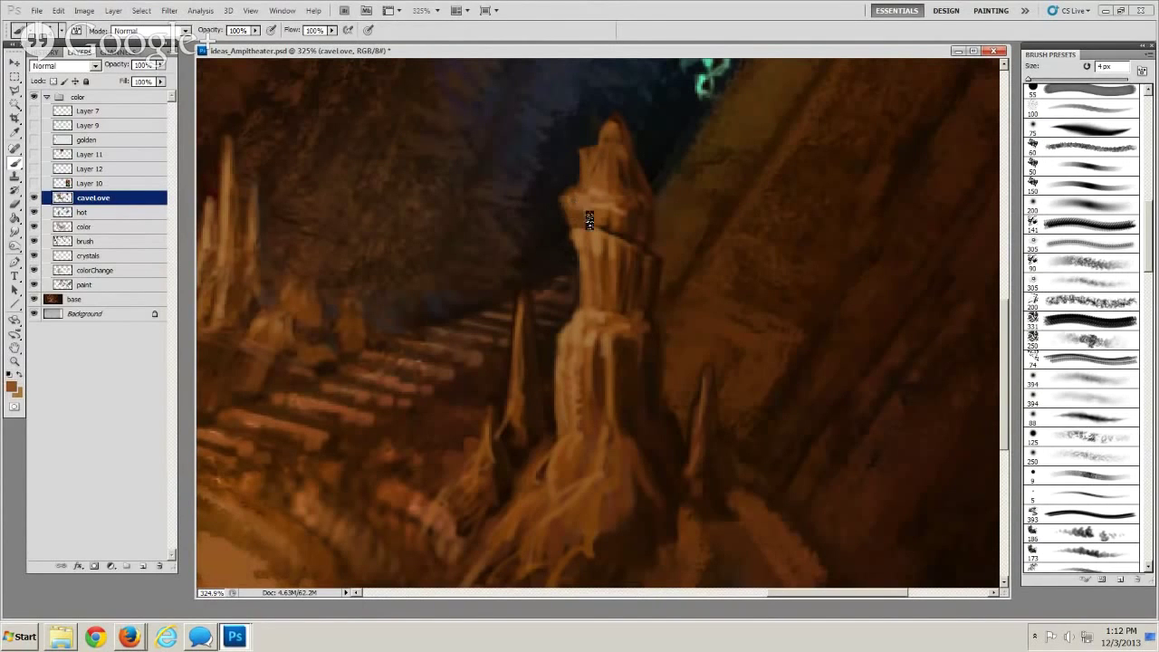
# Paint light strokes along the cap's ledge and body in colors sampled from the tall column
pyautogui.keyDown('alt'); pyautogui.click(593, 243); pyautogui.keyUp('alt')
pyautogui.moveTo(589, 236); pyautogui.dragTo(581, 207)
pyautogui.press(']')
pyautogui.press('[')
pyautogui.keyDown('alt'); pyautogui.click(592, 183); pyautogui.keyUp('alt')
pyautogui.moveTo(607, 164)
pyautogui.mouseDown()
pyautogui.moveTo(611, 179)
pyautogui.moveTo(611, 159)
pyautogui.mouseUp()
# Reshape the tall column's pointed tip into a blunt, stepped top with sampled tones, finishing with a 3 px brush
pyautogui.press(']')
pyautogui.press(']')
pyautogui.keyDown('alt'); pyautogui.click(607, 132); pyautogui.keyUp('alt')
pyautogui.keyDown('alt'); pyautogui.click(623, 142); pyautogui.keyUp('alt')
pyautogui.moveTo(595, 144); pyautogui.dragTo(600, 133)
pyautogui.keyDown('alt'); pyautogui.click(598, 140); pyautogui.keyUp('alt')
pyautogui.press('[')
pyautogui.moveTo(606, 132); pyautogui.dragTo(584, 184)
pyautogui.keyDown('alt'); pyautogui.click(597, 157); pyautogui.keyUp('alt')
pyautogui.moveTo(596, 139); pyautogui.dragTo(602, 134)
pyautogui.press('[')
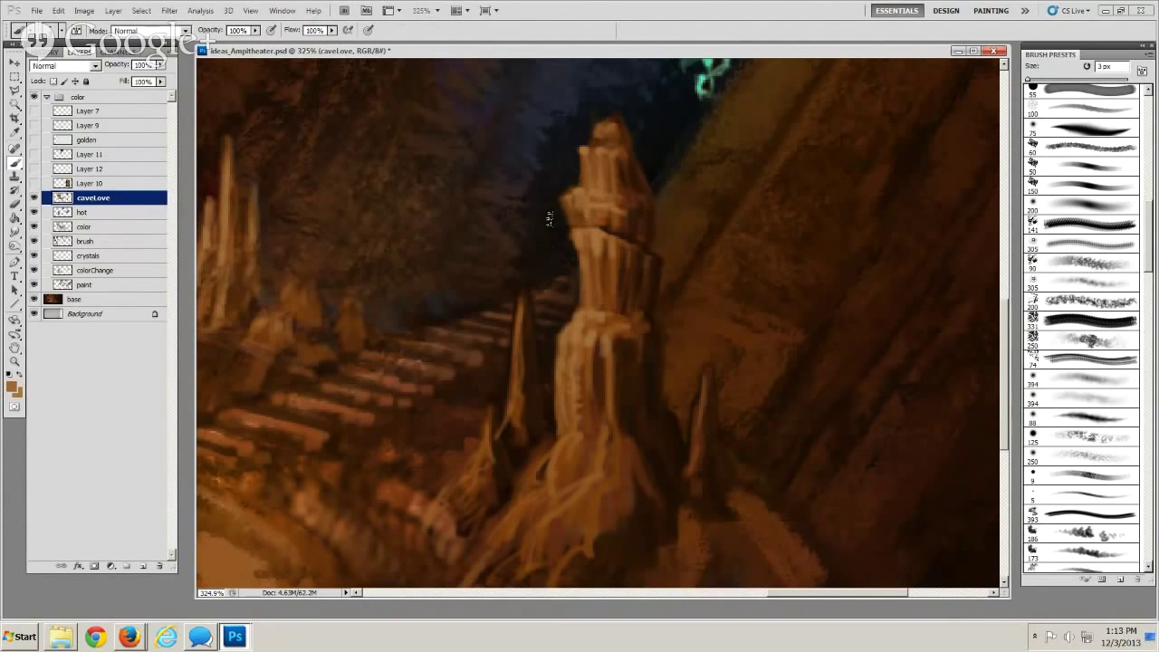
# Refine the thin pointed spire on the left of the tall column with a 2 px brush
pyautogui.click(14, 207)
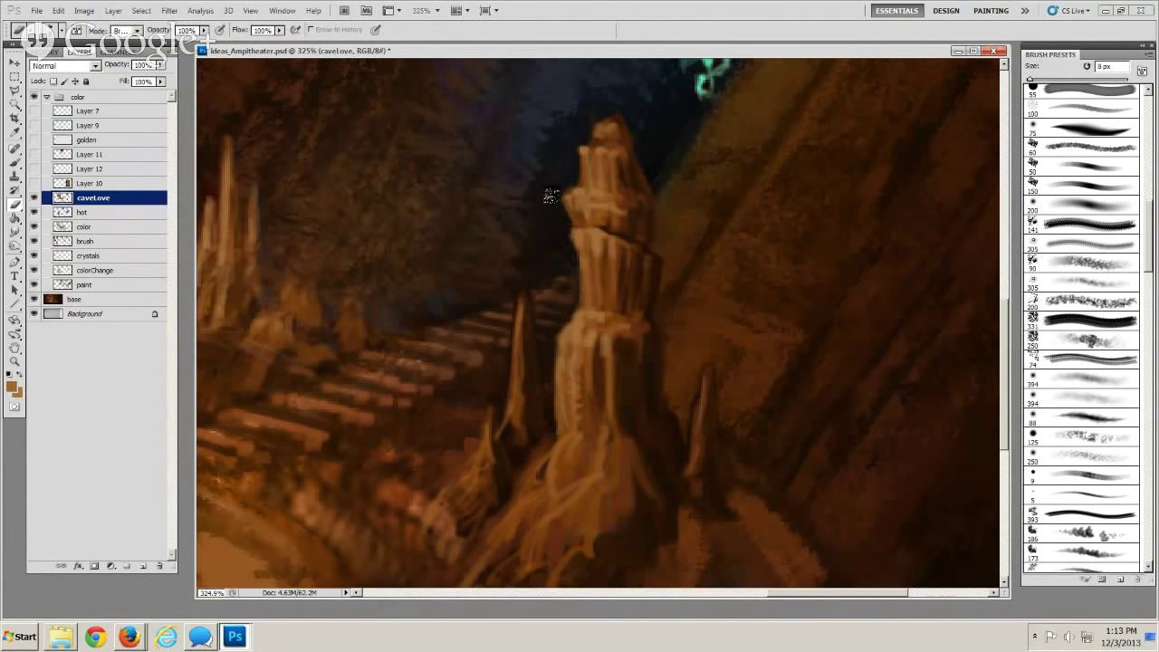
pyautogui.moveTo(597, 435)
pyautogui.mouseDown()
pyautogui.moveTo(588, 414)
pyautogui.moveTo(589, 440)
pyautogui.mouseUp()
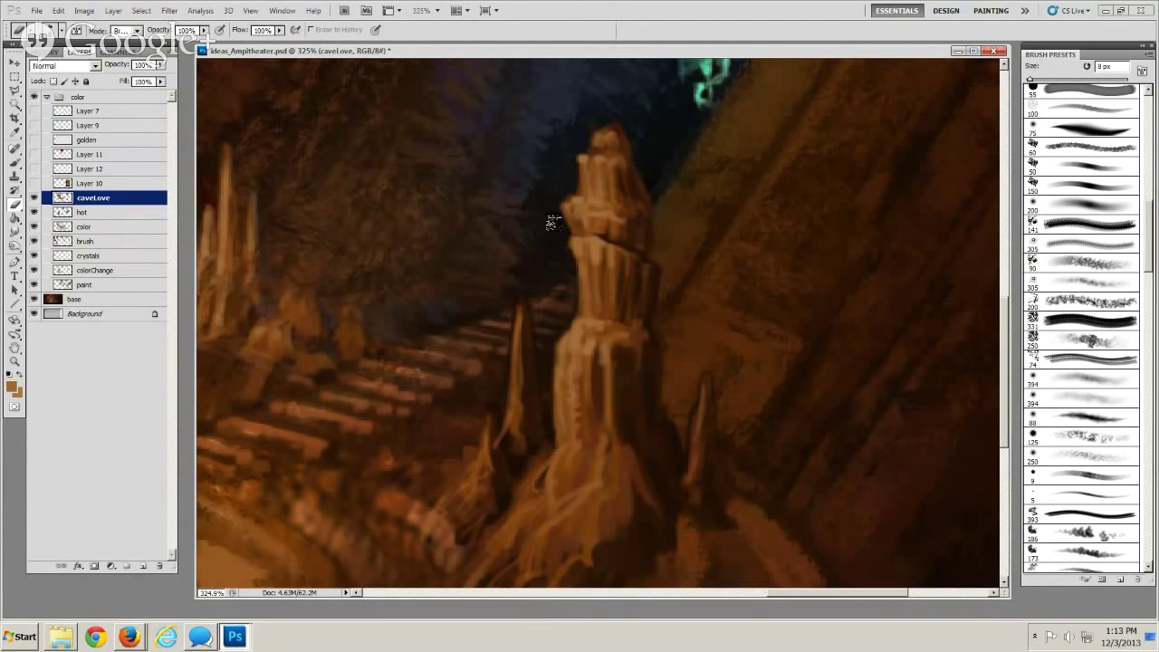
pyautogui.moveTo(561, 339); pyautogui.dragTo(569, 279)
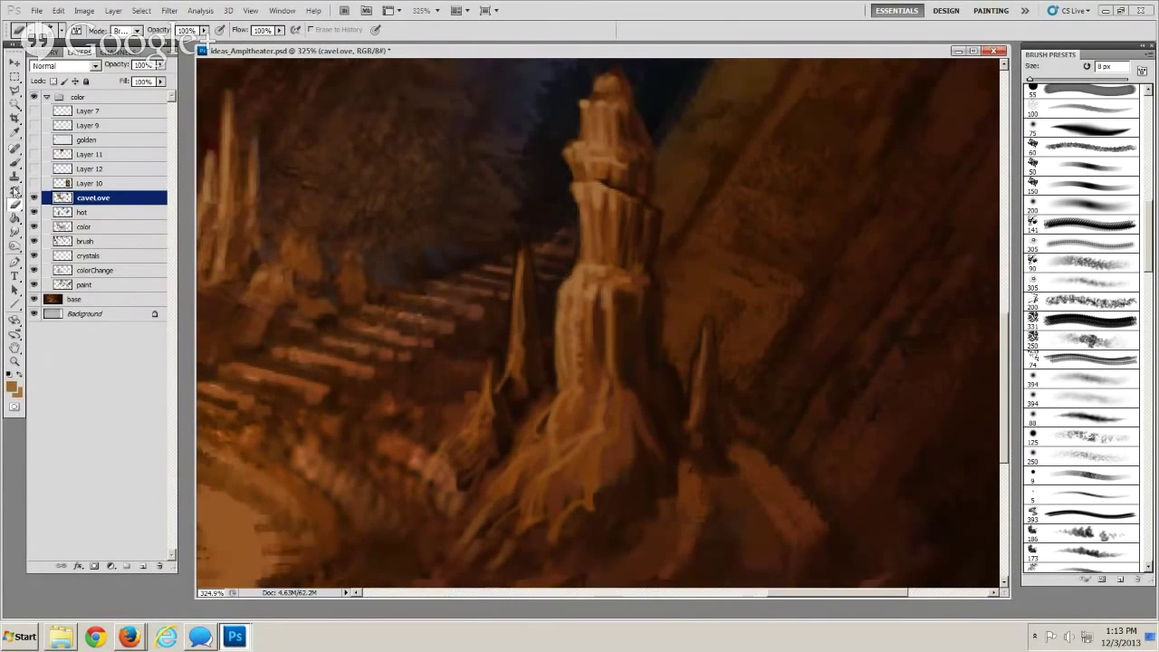
pyautogui.press('b')
pyautogui.moveTo(556, 346); pyautogui.dragTo(563, 385)
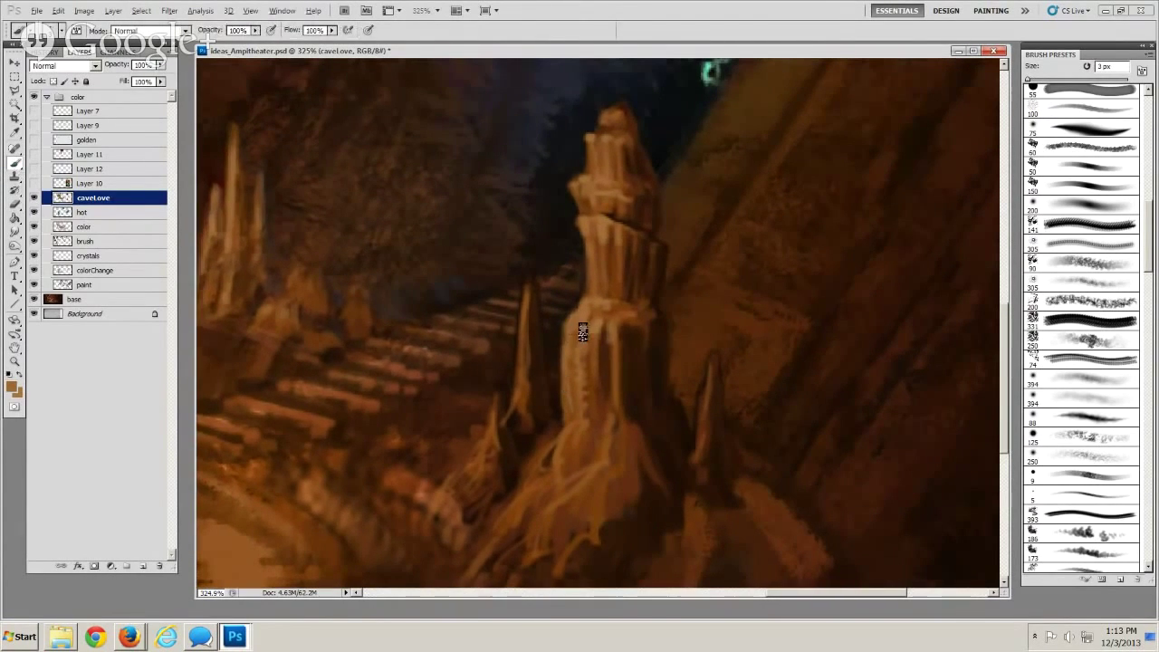
pyautogui.press('[')
pyautogui.moveTo(521, 303); pyautogui.dragTo(514, 400)
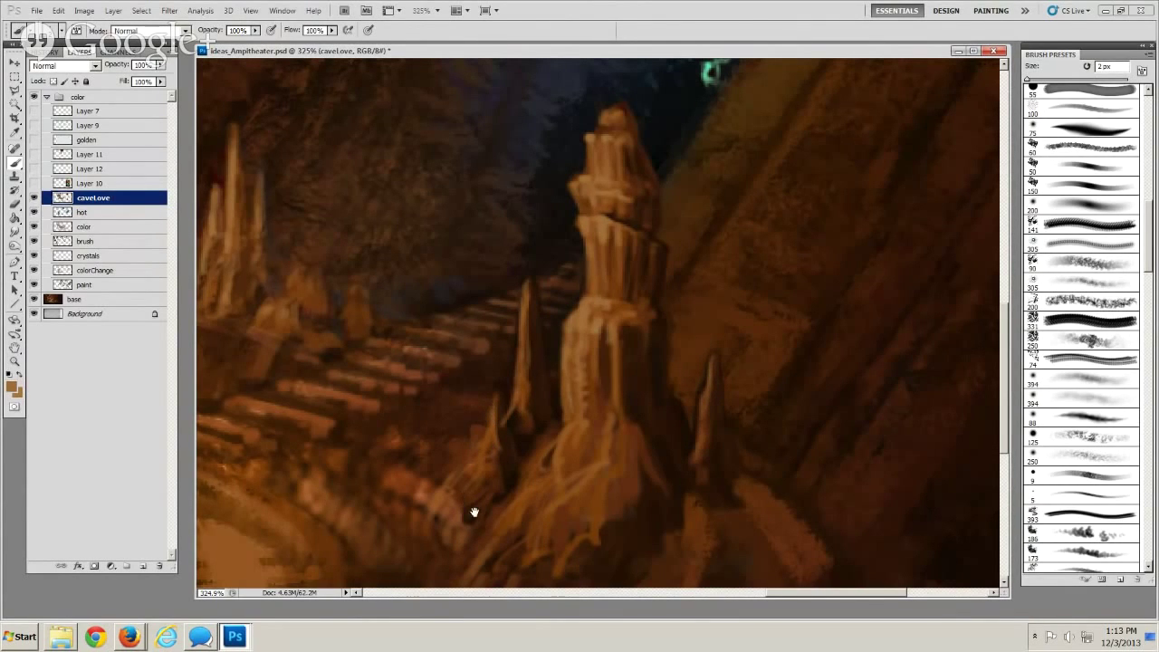
# Deepen the grooves in the tall column's lower shaft with a sampled reddish-brown and a 2–3 px brush
pyautogui.moveTo(474, 512)
pyautogui.mouseDown()
pyautogui.moveTo(538, 408)
pyautogui.moveTo(607, 350)
pyautogui.moveTo(626, 314)
pyautogui.mouseUp()
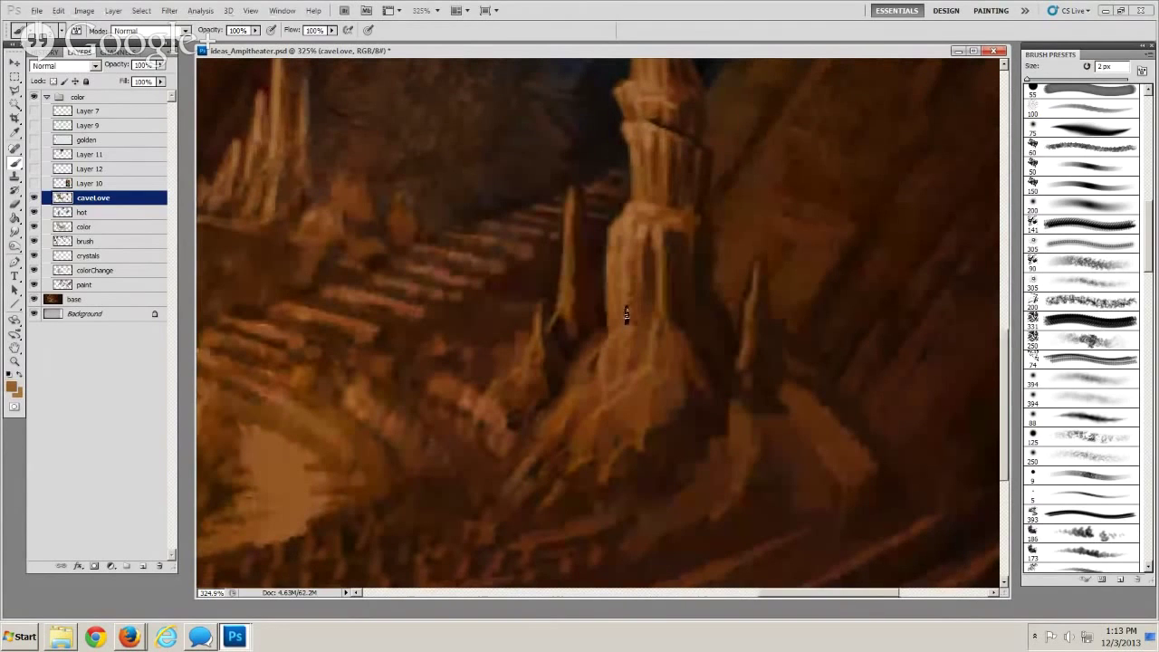
pyautogui.keyDown('alt'); pyautogui.click(638, 330); pyautogui.keyUp('alt')
pyautogui.press(']')
pyautogui.press('[')
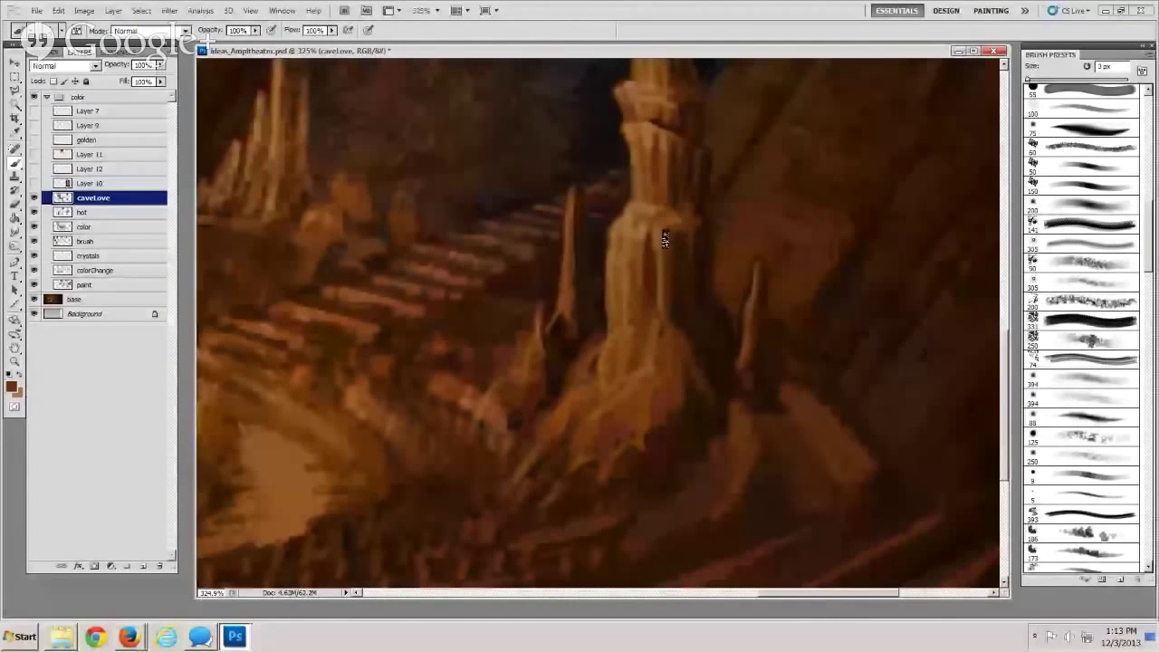
# Darken the shadowed right side of the column's flared base with a sampled dark brown and a 3 px brush
pyautogui.moveTo(613, 370); pyautogui.dragTo(645, 335)
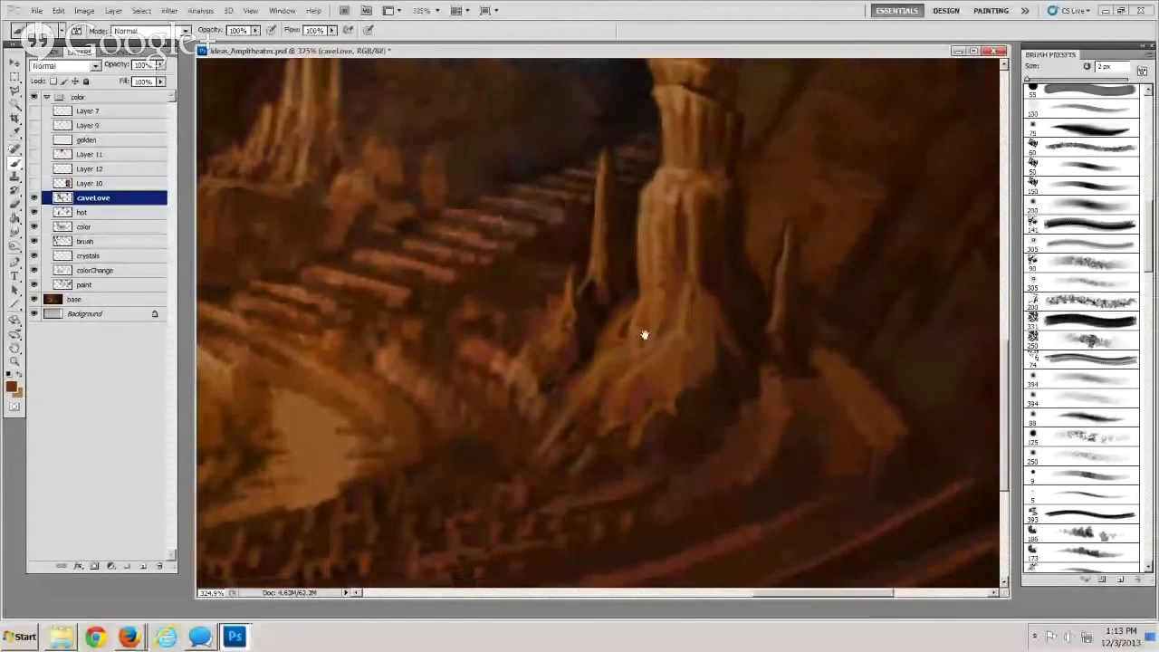
pyautogui.keyDown('alt'); pyautogui.click(687, 387); pyautogui.keyUp('alt')
pyautogui.press(']')
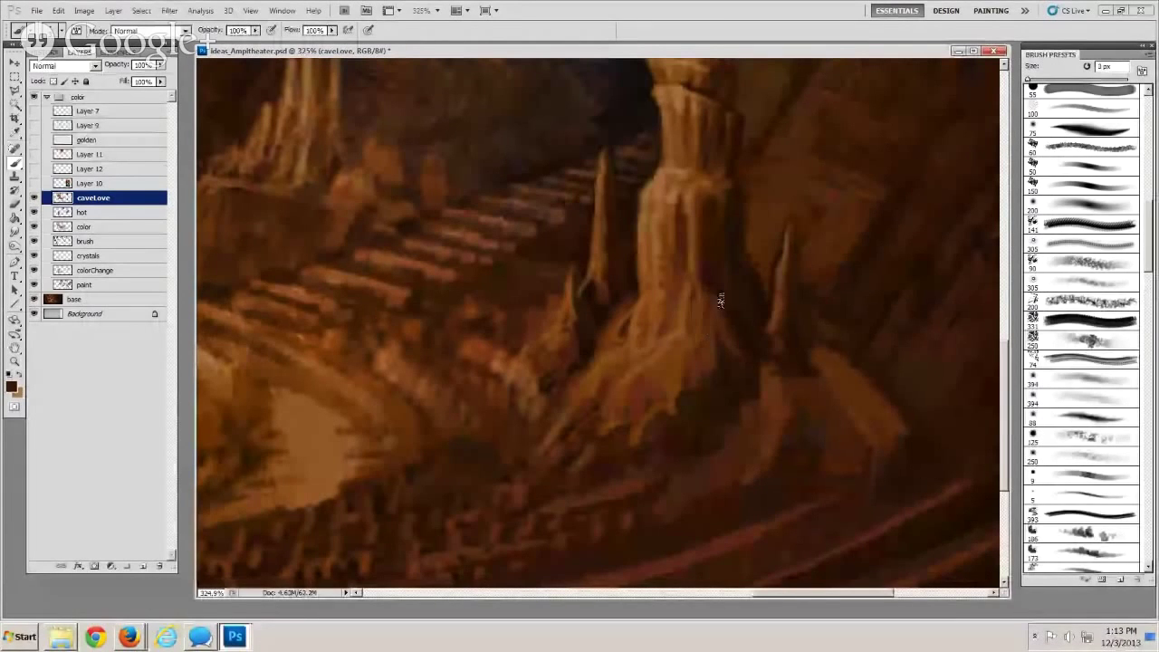
pyautogui.moveTo(715, 447); pyautogui.dragTo(704, 440)
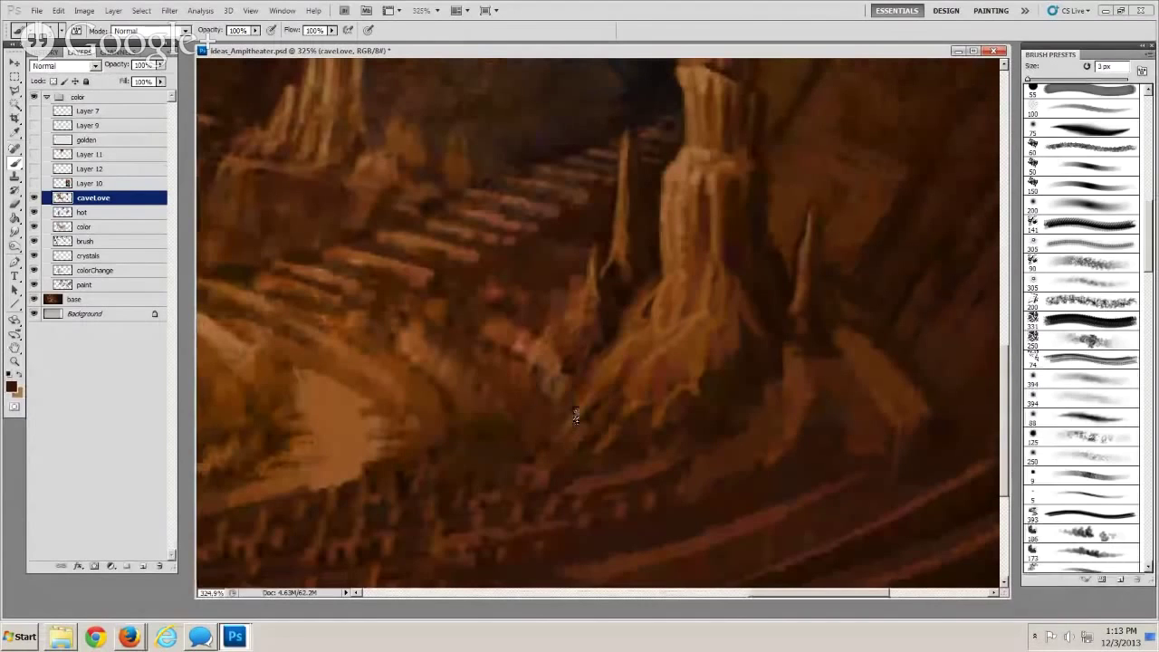
# Touch up the root-like edges at the lower left of the column's base in sampled orange-browns with a 3 px brush
pyautogui.keyDown('alt'); pyautogui.click(634, 344); pyautogui.keyUp('alt')
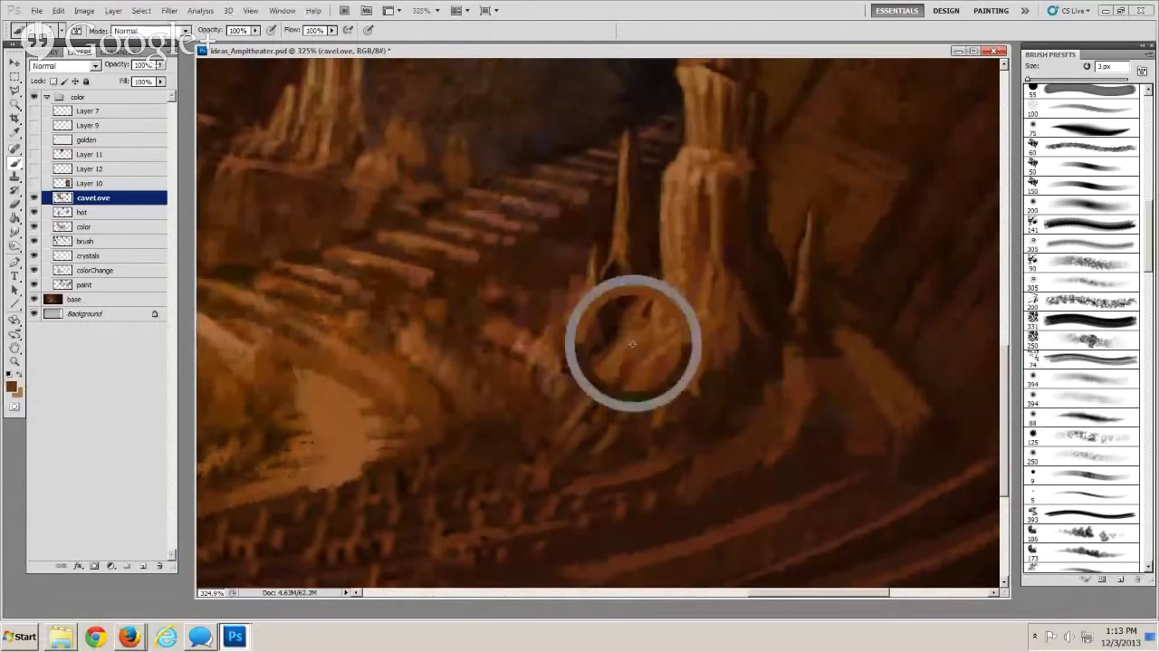
pyautogui.press('[')
pyautogui.press('[')
pyautogui.press(']')
pyautogui.press(']')
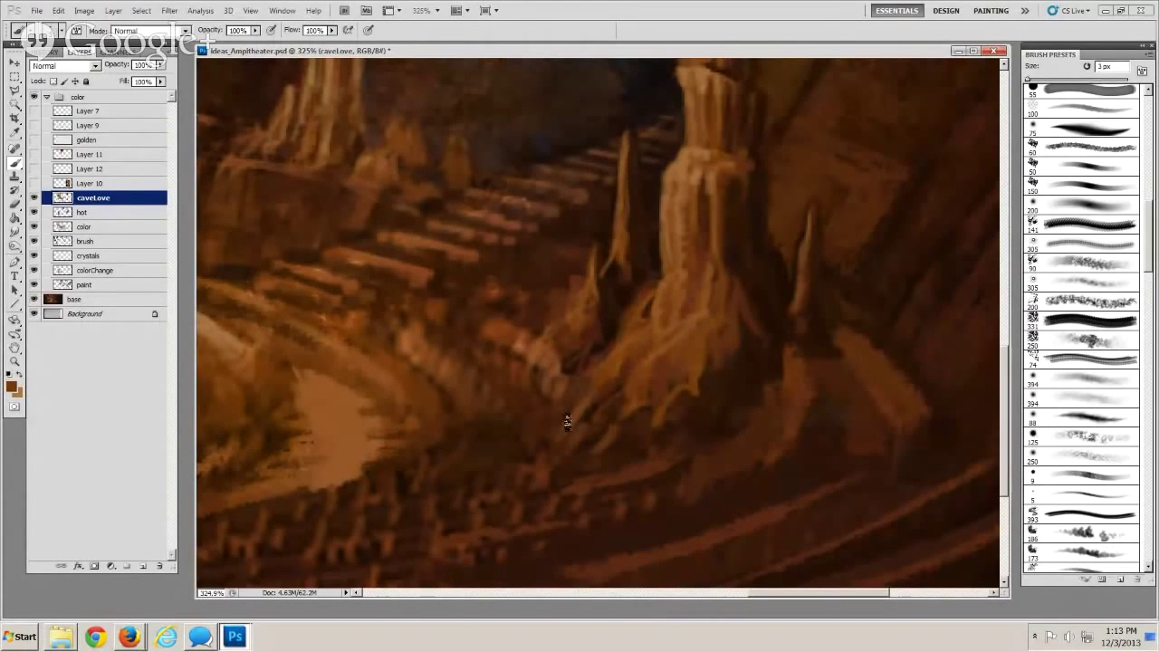
# Paint a dark notch across the light rim of the pool's upper terrace in a sampled brown with a small brush
pyautogui.press(']')
pyautogui.press(']')
pyautogui.press(']')
pyautogui.moveTo(465, 369)
pyautogui.mouseDown()
pyautogui.moveTo(649, 422)
pyautogui.moveTo(486, 365)
pyautogui.moveTo(678, 358)
pyautogui.moveTo(642, 384)
pyautogui.mouseUp()
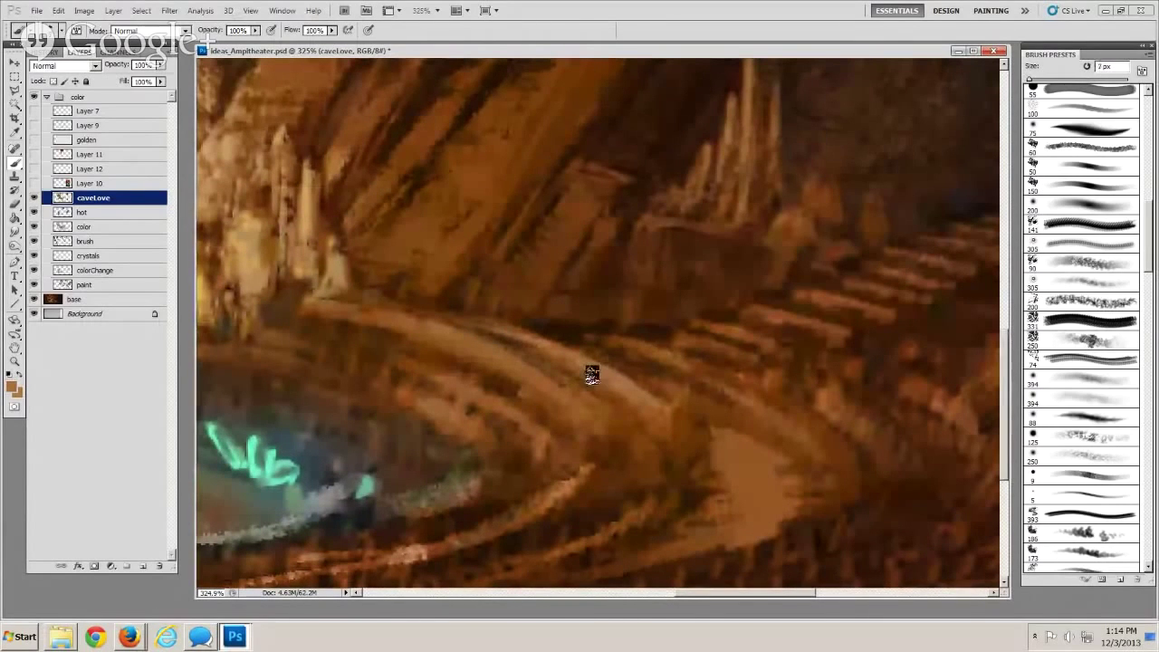
pyautogui.press(']')
pyautogui.press(']')
pyautogui.keyDown('alt'); pyautogui.click(567, 341); pyautogui.keyUp('alt')
pyautogui.press('[')
pyautogui.press('[')
pyautogui.press('[')
pyautogui.moveTo(551, 346); pyautogui.dragTo(553, 364)
pyautogui.press(']')
pyautogui.press(']')
pyautogui.press('[')
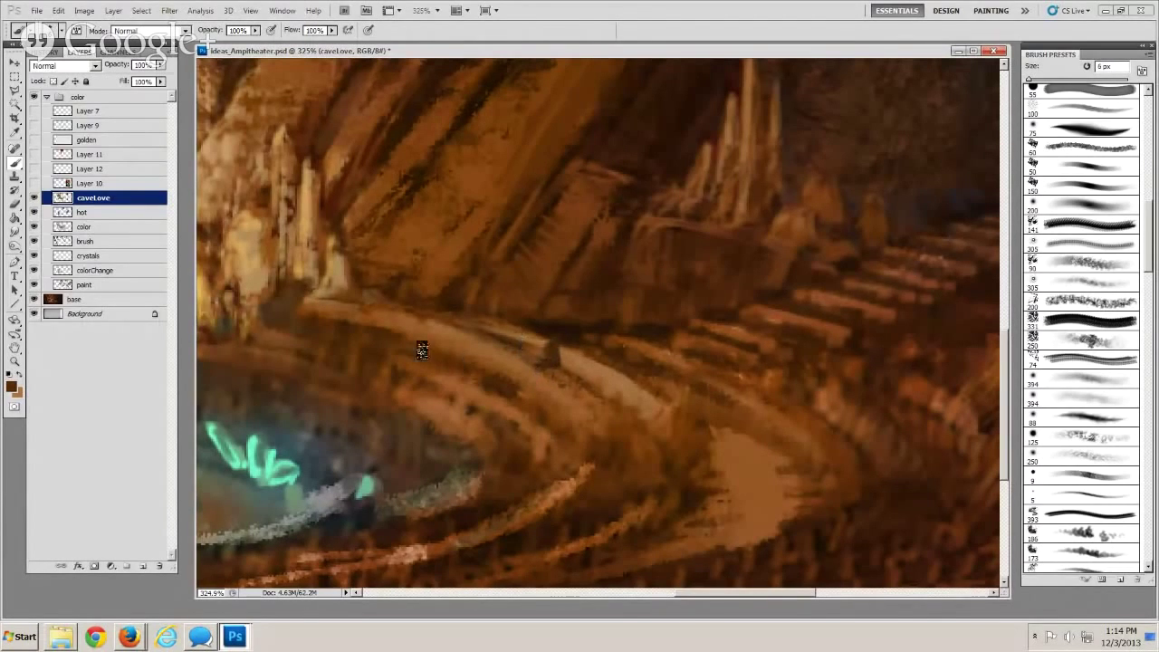
# Shade the upper terrace's face from the stalagmites to the notch in flat dark brown with a 15 px brush
pyautogui.press(']')
pyautogui.press(']')
pyautogui.press(']')
pyautogui.press(']')
pyautogui.press(']')
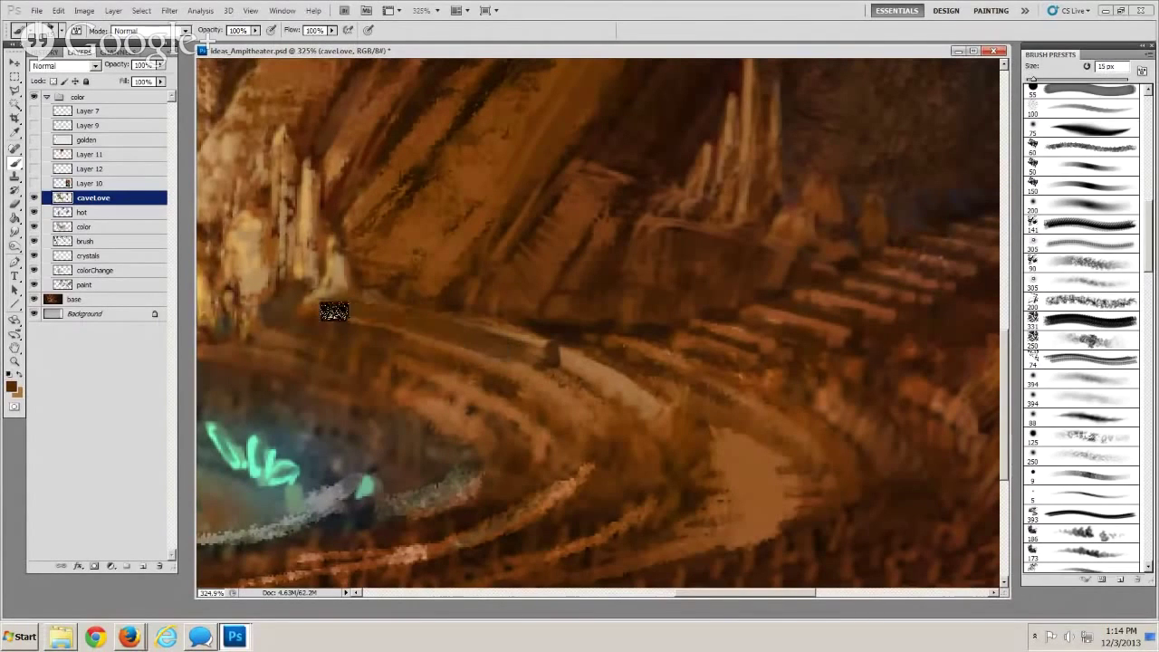
pyautogui.press('[')
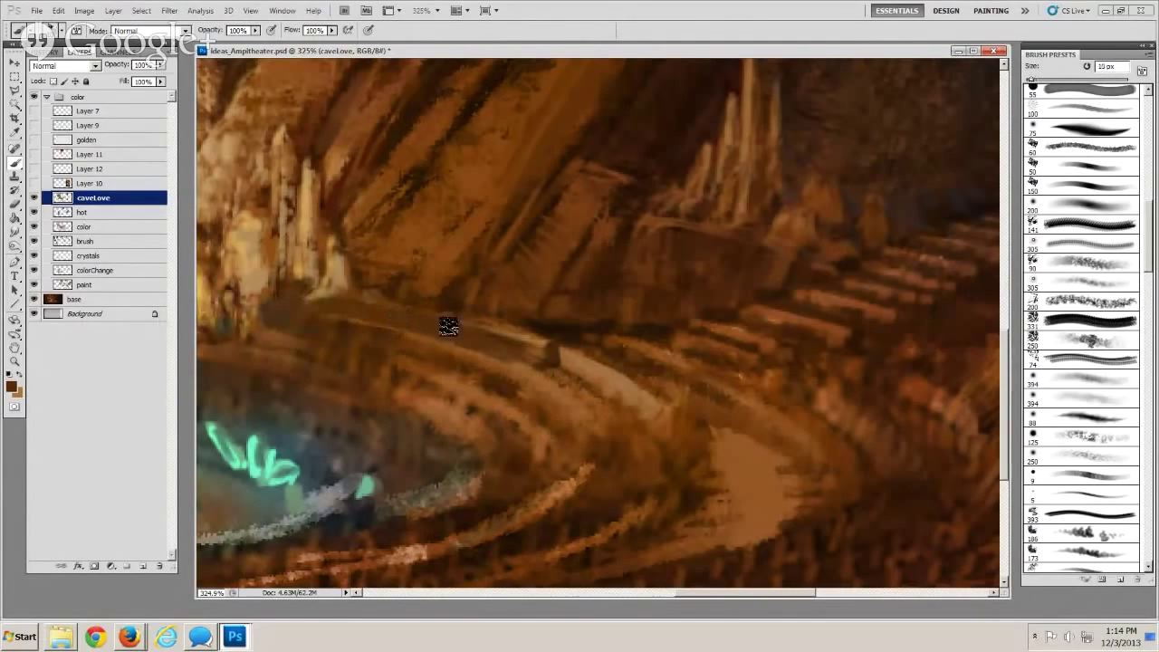
# Draw thin orange-brown highlight lines along the upper terrace's rim near the stalagmites with a 3 px brush
pyautogui.press('[')
pyautogui.press('[')
pyautogui.press('[')
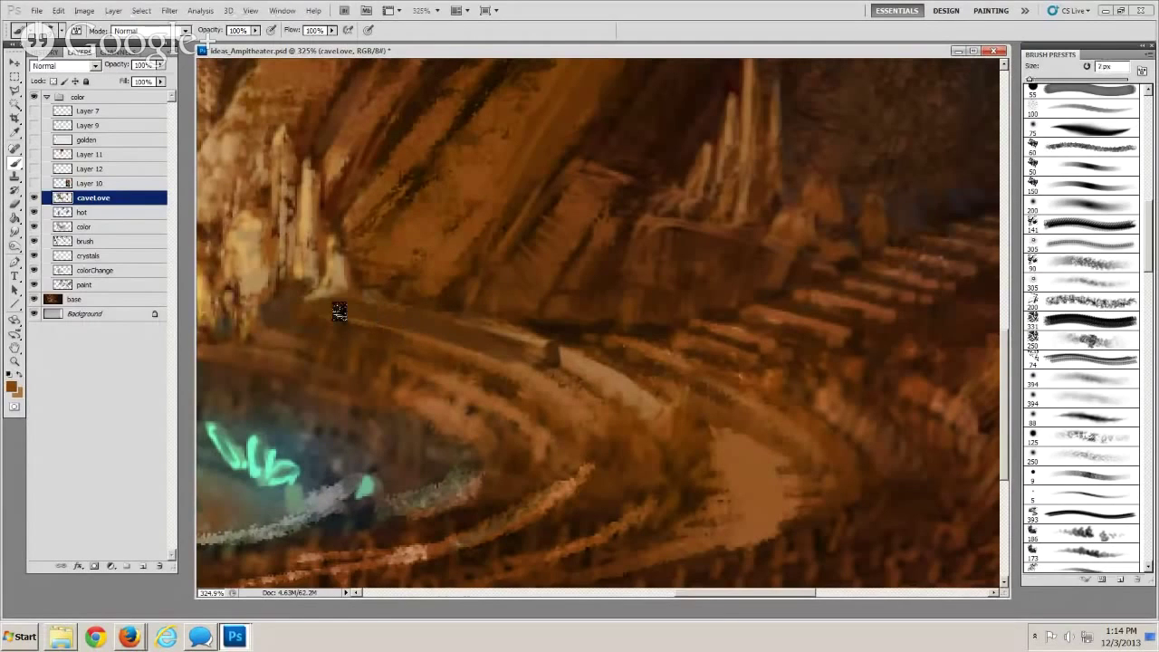
pyautogui.press('[')
pyautogui.press('[')
pyautogui.press('[')
pyautogui.press('[')
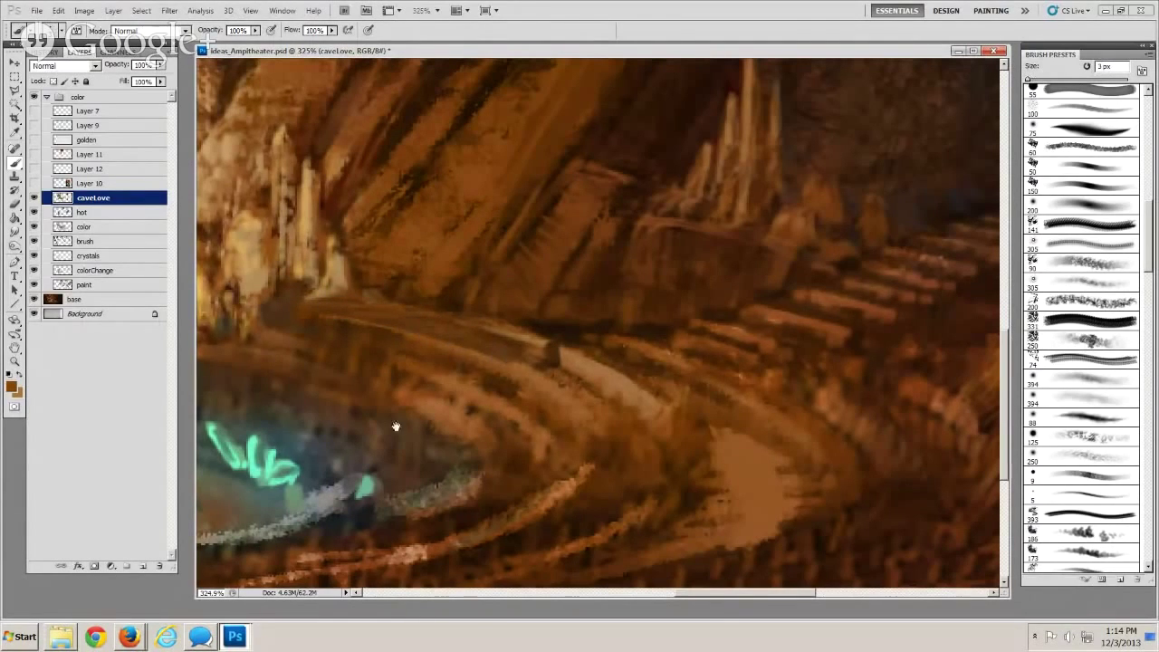
pyautogui.moveTo(396, 426); pyautogui.dragTo(457, 426)
pyautogui.moveTo(327, 299); pyautogui.dragTo(445, 339)
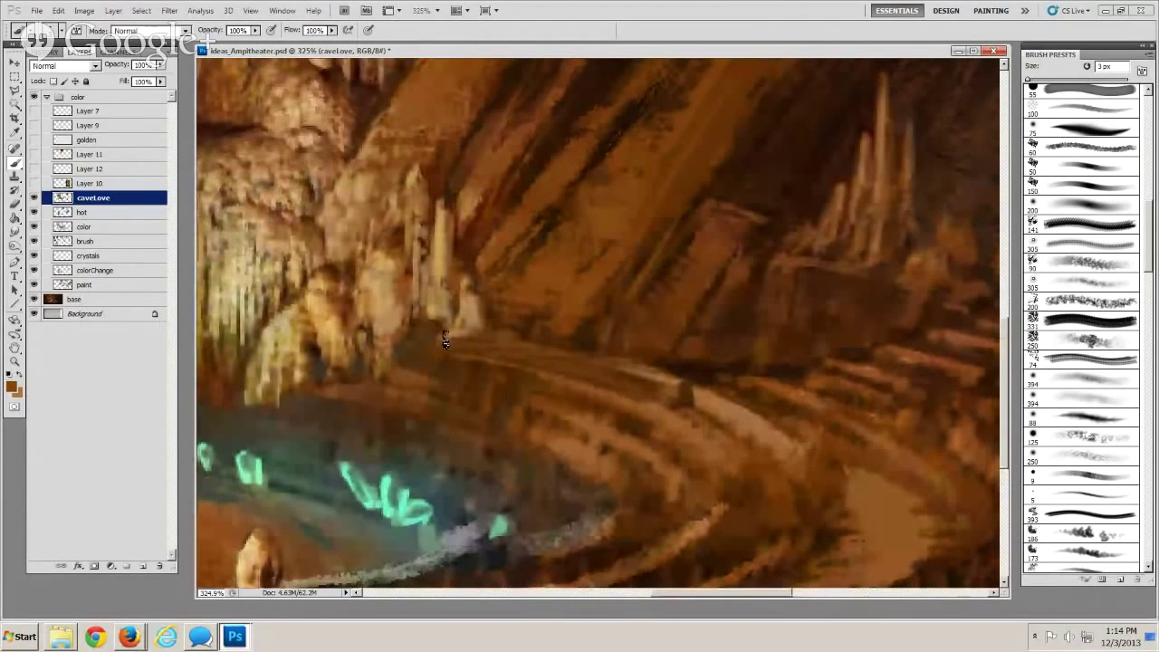
# Blend the start of the upper terrace beneath the pale stalagmites with sampled browns and a 7–8 px brush
pyautogui.press(']')
pyautogui.press(']')
pyautogui.press(']')
pyautogui.press(']')
pyautogui.press(']')
pyautogui.press('[')
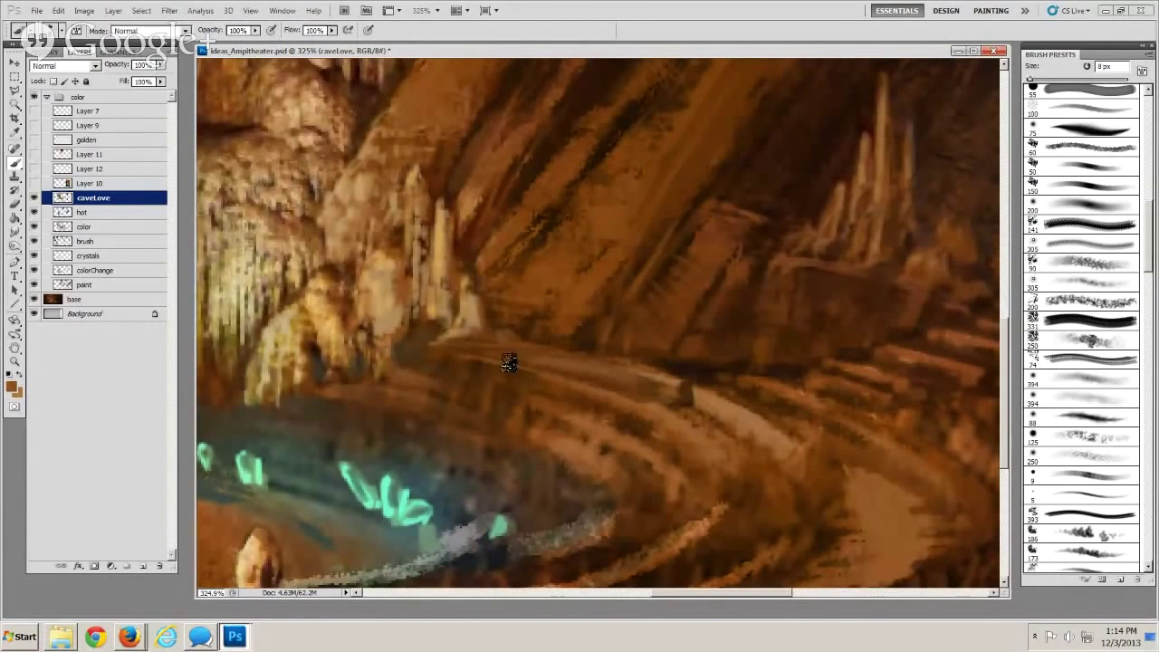
pyautogui.keyDown('alt'); pyautogui.click(511, 367); pyautogui.keyUp('alt')
pyautogui.moveTo(520, 363); pyautogui.dragTo(598, 383)
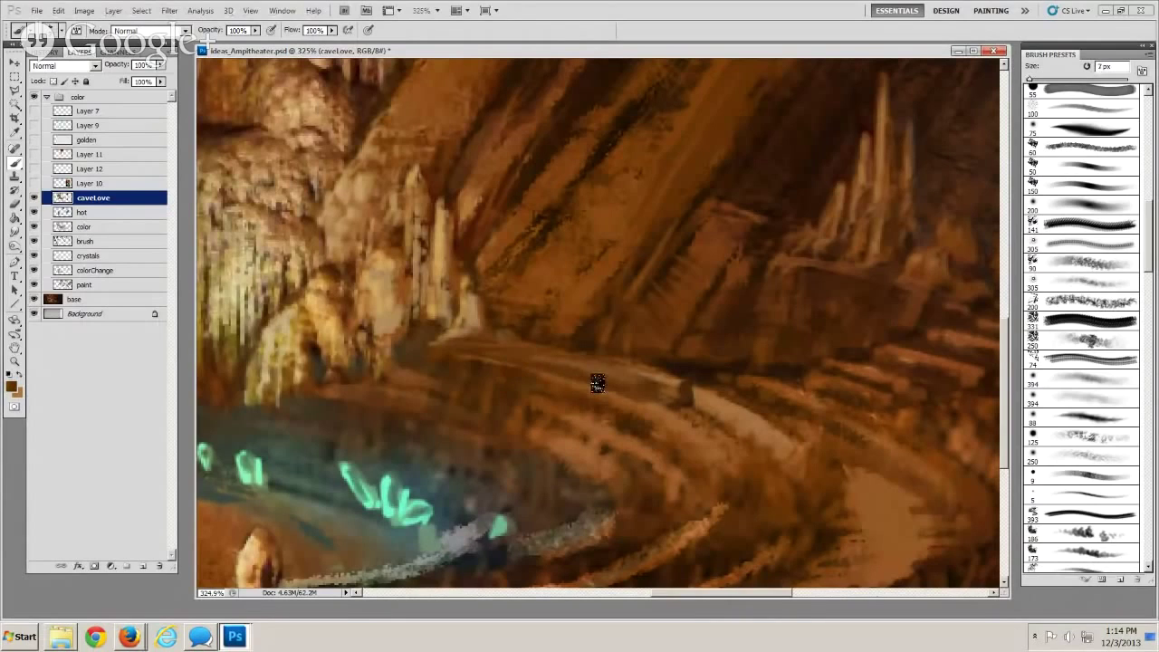
# Paint over the upper terrace's back edge in a brown sampled from the cave wall with a 9 px brush
pyautogui.keyDown('alt'); pyautogui.click(522, 323); pyautogui.keyUp('alt')
pyautogui.press(']')
pyautogui.press(']')
pyautogui.press('[')
pyautogui.press('[')
pyautogui.press('[')
pyautogui.press('[')
pyautogui.press(']')
pyautogui.press(']')
pyautogui.press(']')
pyautogui.press(']')
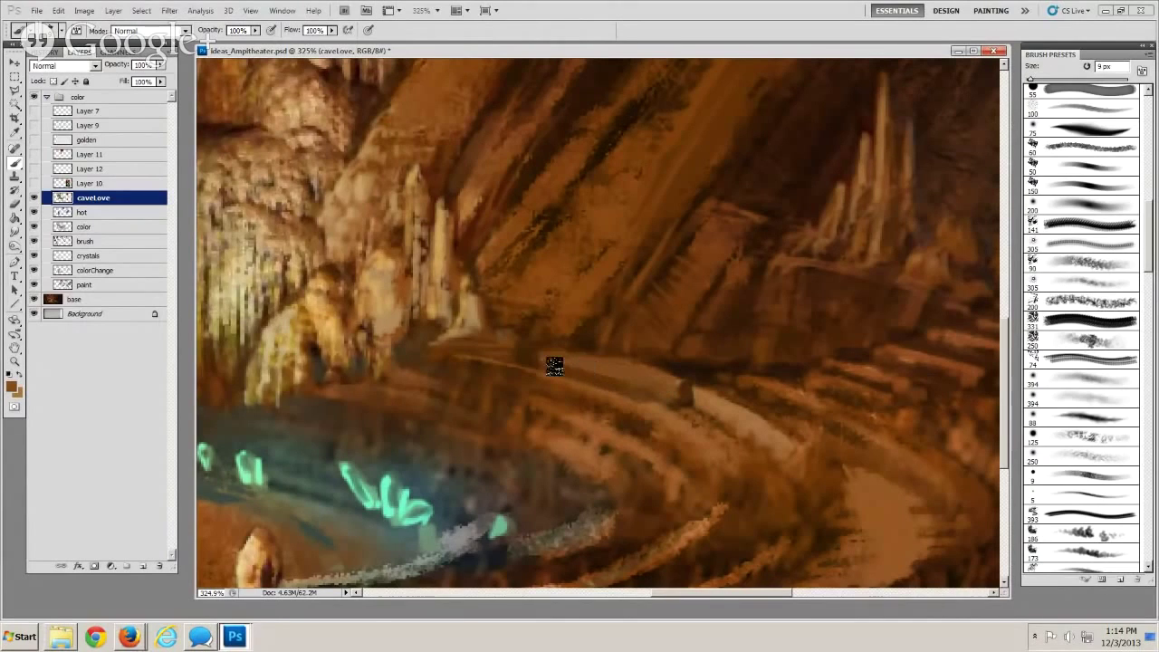
pyautogui.press(']')
# Fill the upper terrace's band and cover the dark notch in flat brown with a 15 px brush
pyautogui.moveTo(619, 460); pyautogui.dragTo(510, 438)
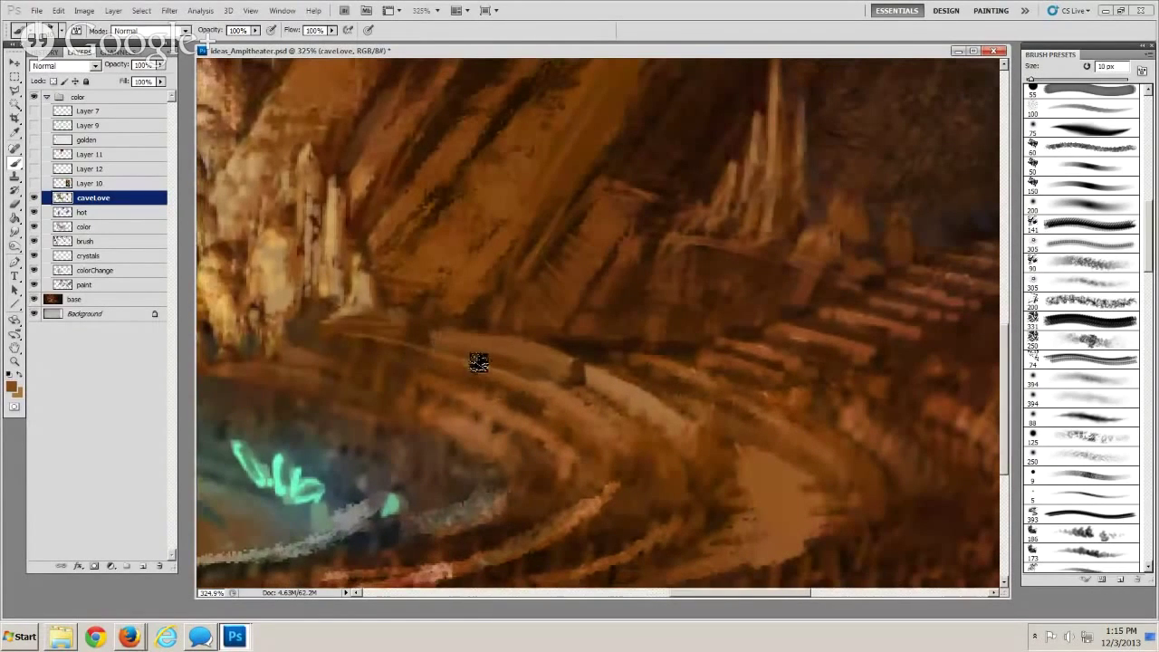
pyautogui.press(']')
pyautogui.moveTo(452, 344); pyautogui.dragTo(580, 371)
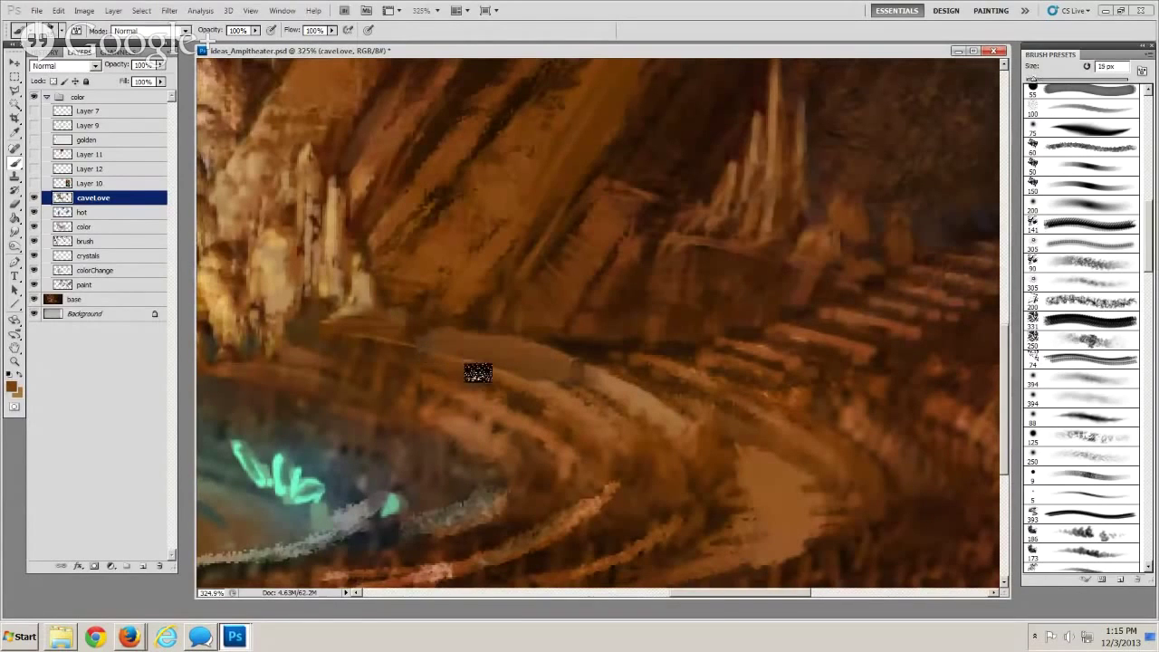
pyautogui.press('[')
# Erase the flat brown band and the pale stripe from the upper terrace, using a 25 px eraser
pyautogui.click(13, 206)
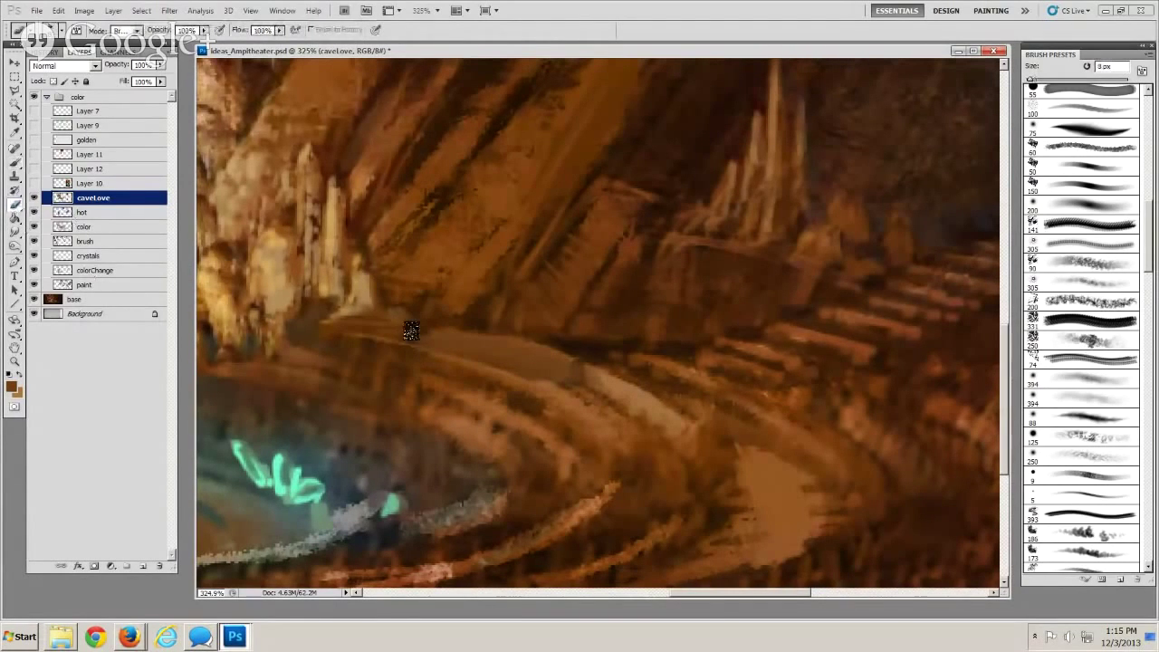
pyautogui.moveTo(525, 355); pyautogui.dragTo(661, 421)
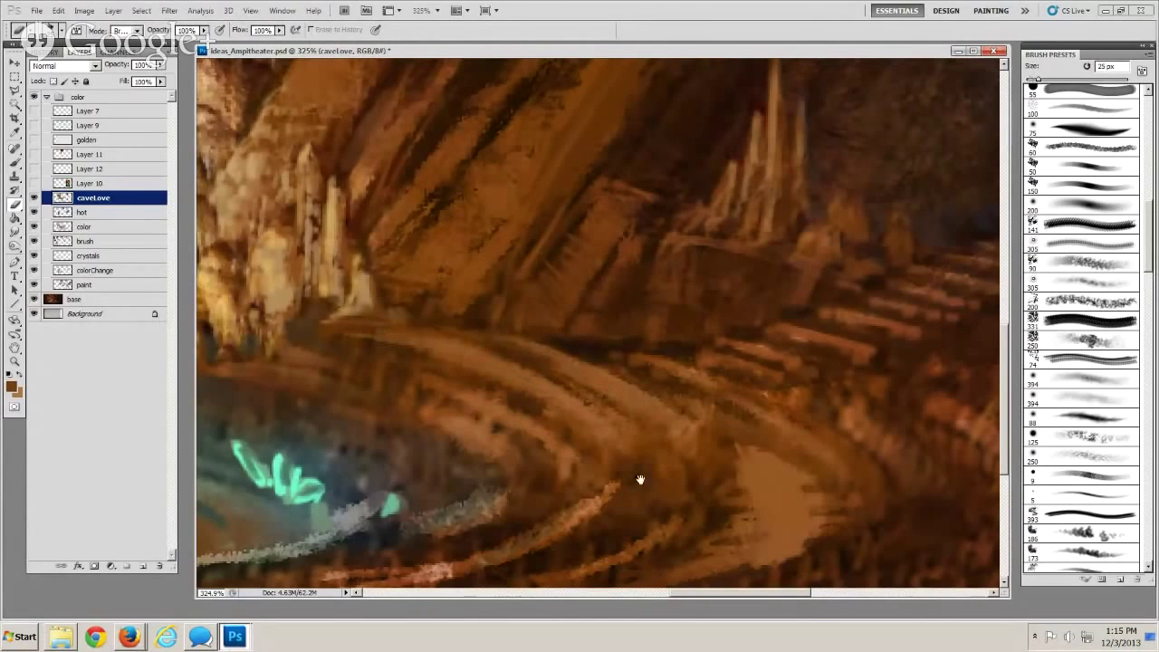
pyautogui.moveTo(641, 479); pyautogui.dragTo(552, 416)
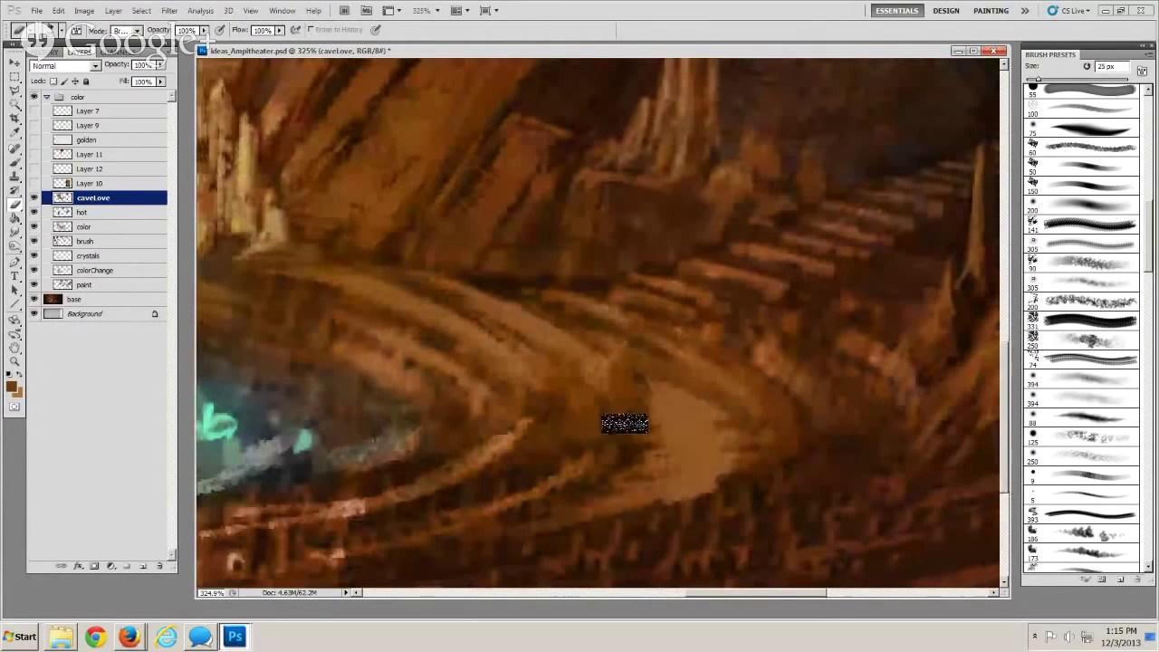
# Examine the whole cave painting's composition at a reduced zoom of 33.3%
pyautogui.press('z')
pyautogui.keyDown('alt'); pyautogui.click(457, 391); pyautogui.keyUp('alt')
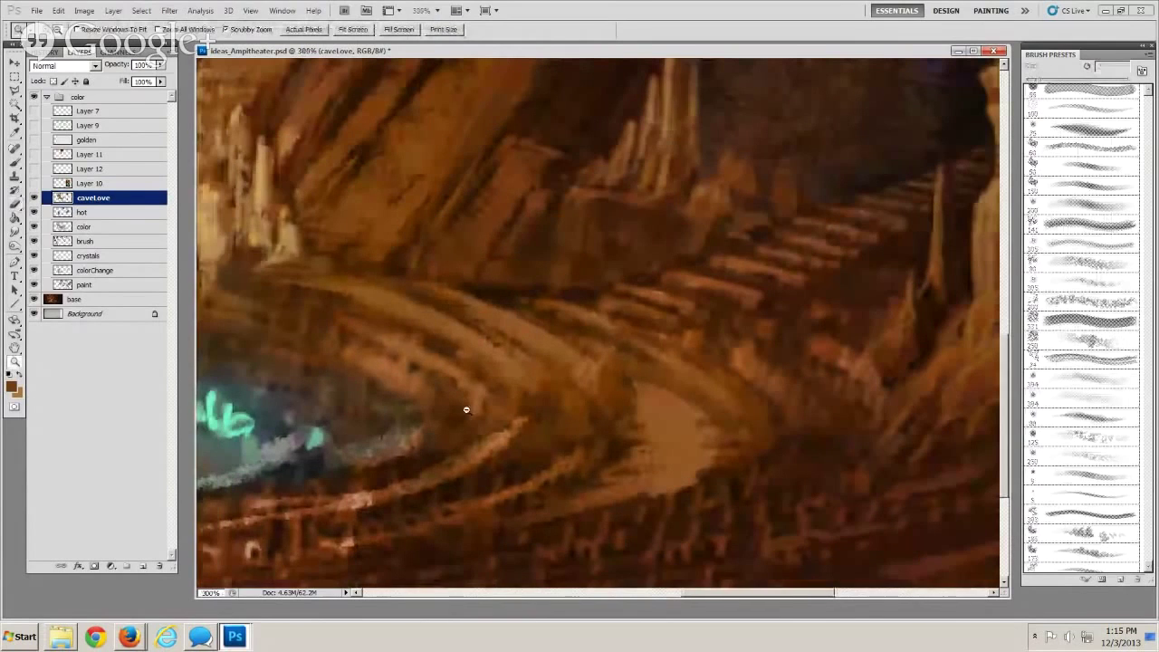
pyautogui.keyDown('alt'); pyautogui.click(467, 410); pyautogui.keyUp('alt')
pyautogui.keyDown('alt'); pyautogui.click(467, 411); pyautogui.keyUp('alt')
pyautogui.keyDown('alt'); pyautogui.click(468, 411); pyautogui.keyUp('alt')
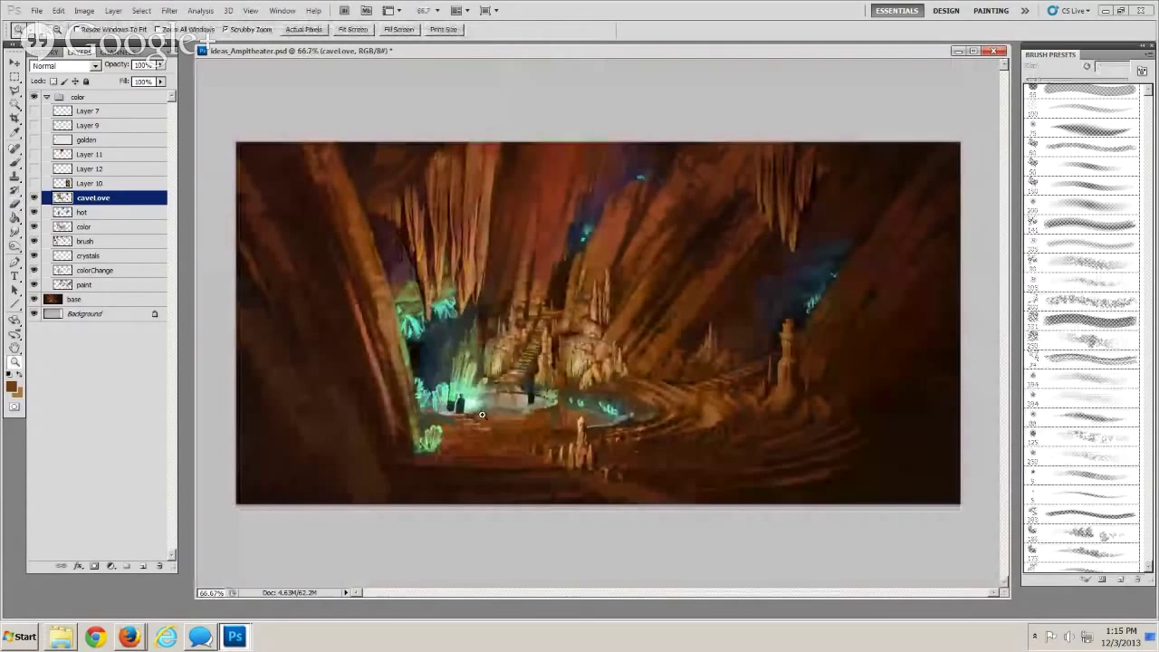
pyautogui.keyDown('alt'); pyautogui.click(592, 352); pyautogui.keyUp('alt')
pyautogui.keyDown('alt'); pyautogui.click(593, 353); pyautogui.keyUp('alt')
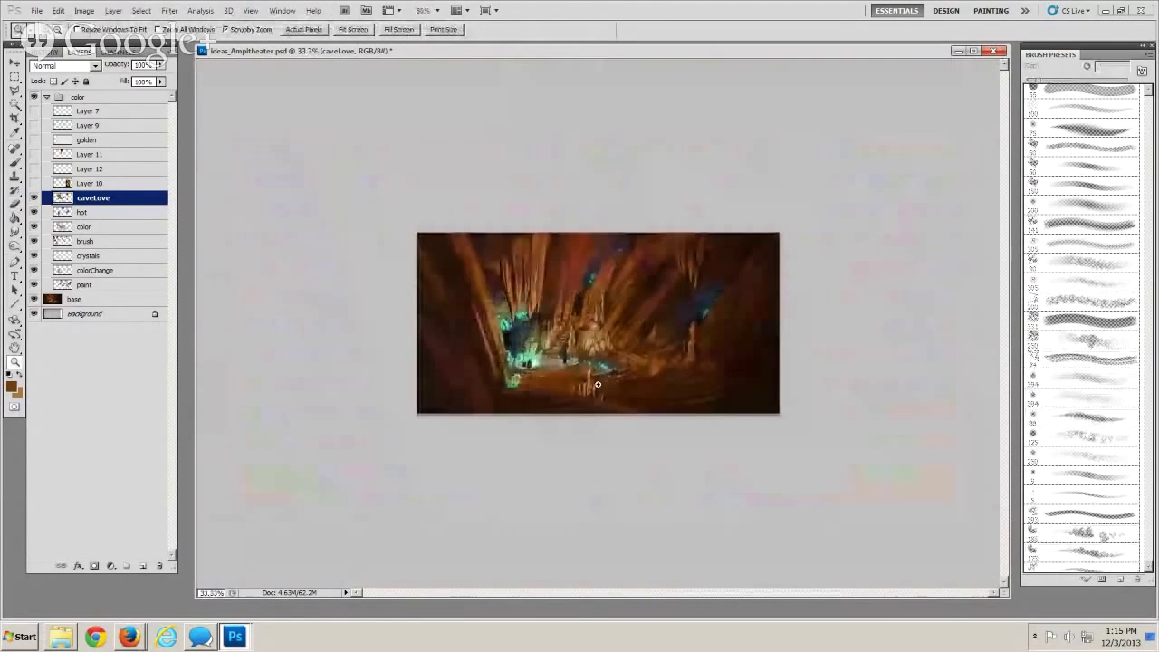
# Select the tall column's upper part and its immediate surroundings with a loose lasso outline
pyautogui.click(647, 309)
pyautogui.click(655, 318)
pyautogui.click(663, 326)
pyautogui.moveTo(675, 391); pyautogui.dragTo(339, 414)
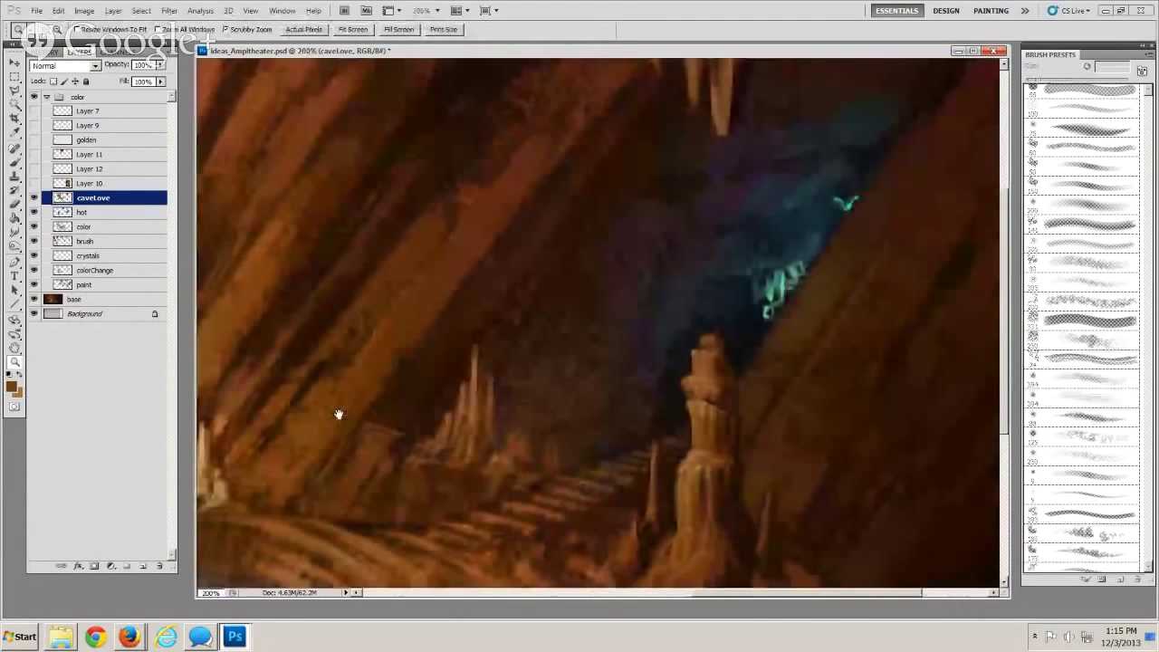
pyautogui.click(15, 91)
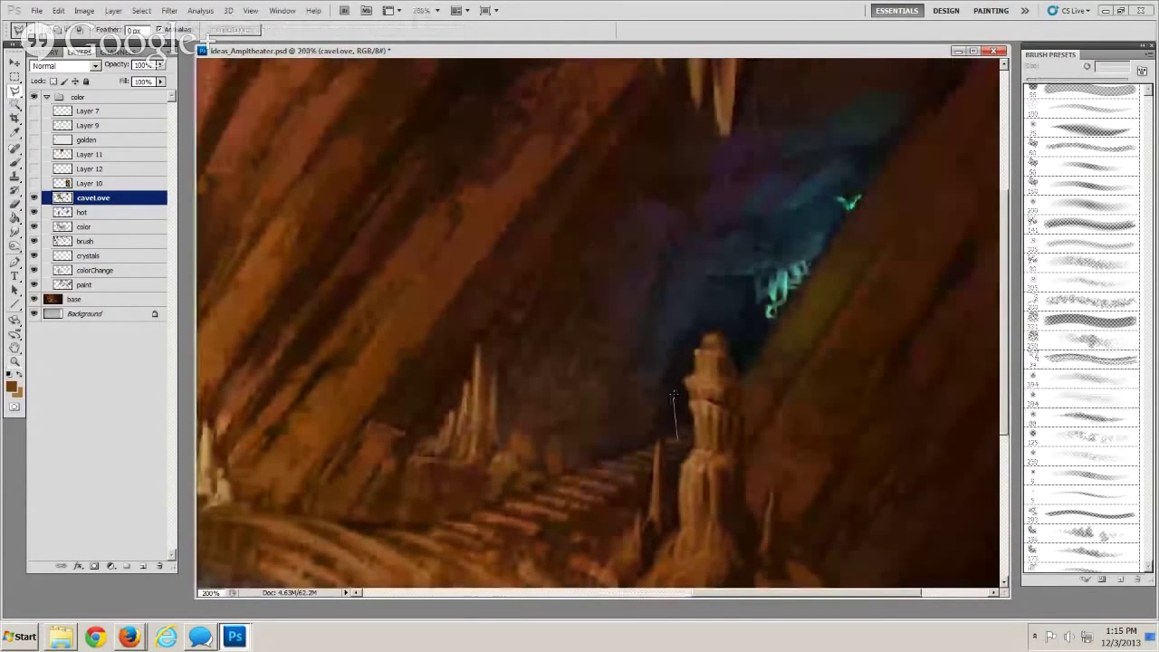
pyautogui.moveTo(678, 438)
pyautogui.mouseDown()
pyautogui.moveTo(690, 330)
pyautogui.moveTo(733, 324)
pyautogui.moveTo(750, 459)
pyautogui.moveTo(680, 463)
pyautogui.mouseUp()
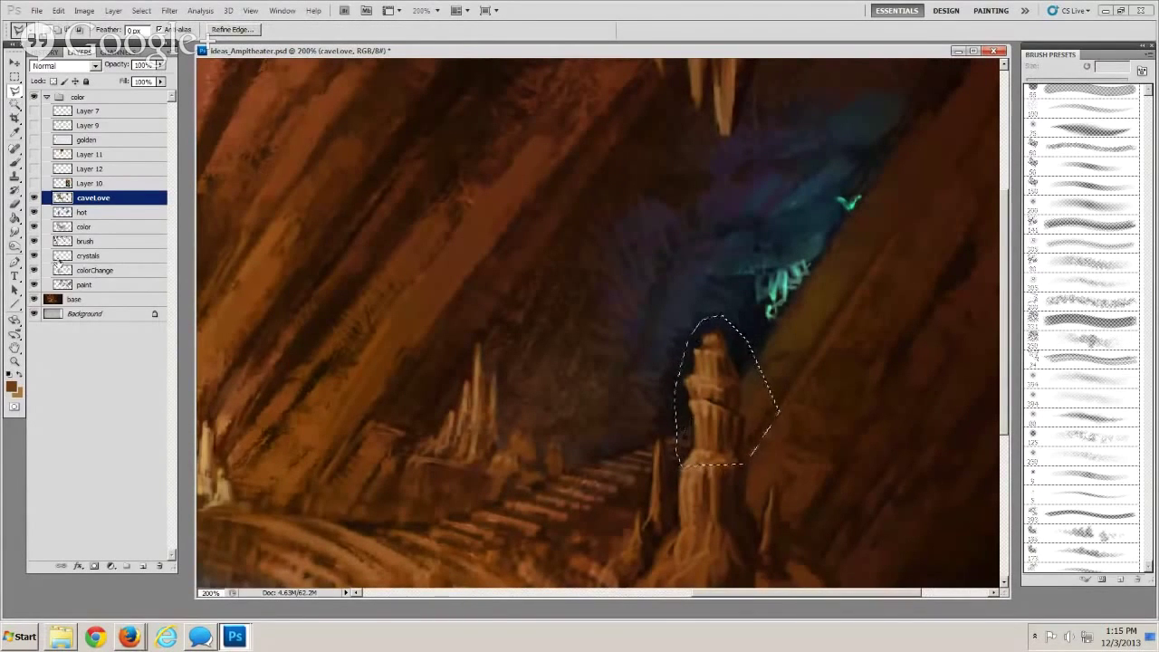
# Darken the background inside the selection around the column's upper part with a soft brush in sampled near-black, and clear the selection
pyautogui.press('b')
pyautogui.click(1087, 206)
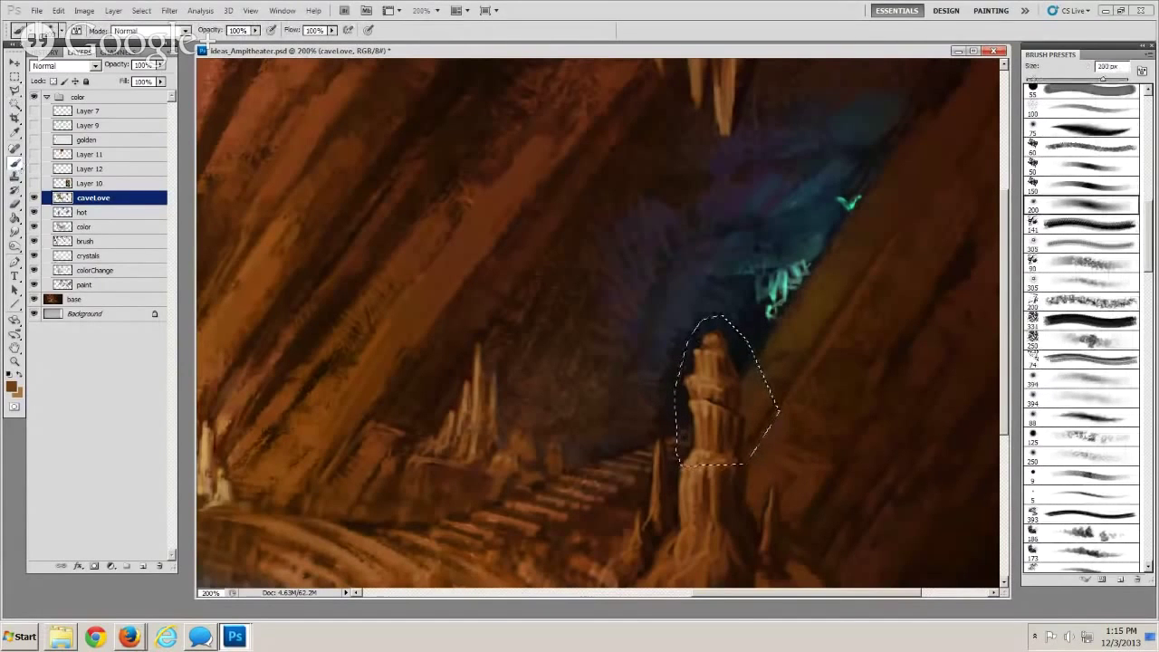
pyautogui.keyDown('alt'); pyautogui.click(671, 395); pyautogui.keyUp('alt')
pyautogui.press('[')
pyautogui.press('[')
pyautogui.press('[')
pyautogui.press('[')
pyautogui.press('[')
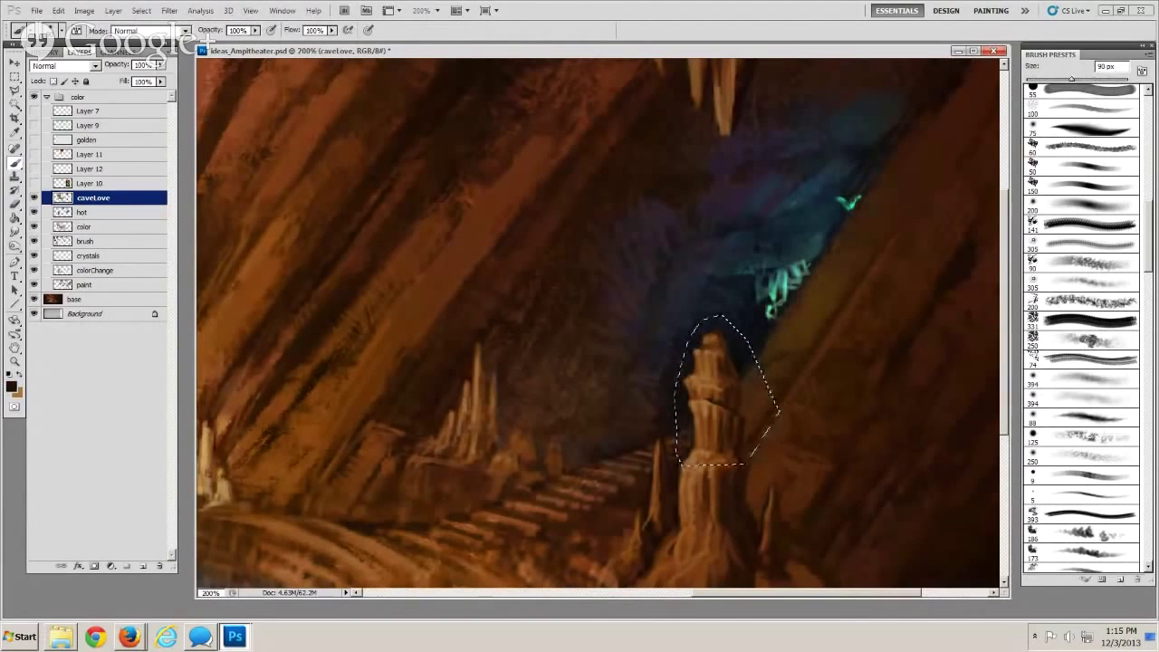
pyautogui.press('[')
pyautogui.hotkey('ctrl', 'd')
pyautogui.press('[')
pyautogui.press('[')
# Examine the whole cave painting at 33.3% zoom and return to the hanging stalactites above the blue opening
pyautogui.click(16, 362)
pyautogui.keyDown('alt'); pyautogui.click(577, 398); pyautogui.keyUp('alt')
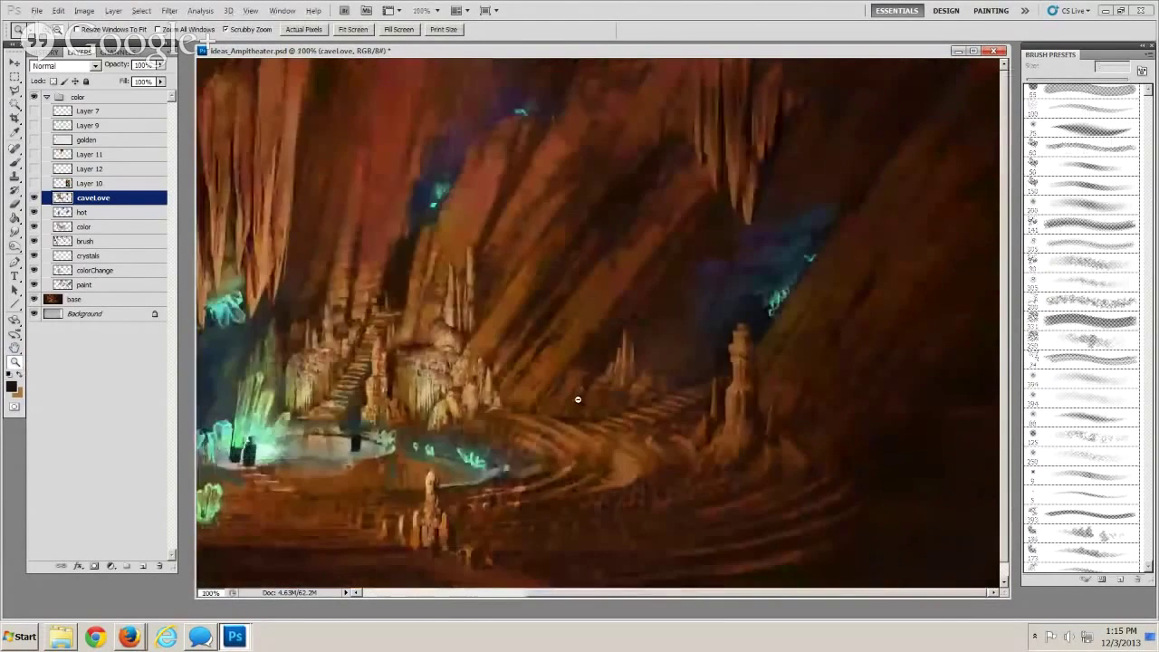
pyautogui.keyDown('alt'); pyautogui.click(589, 415); pyautogui.keyUp('alt')
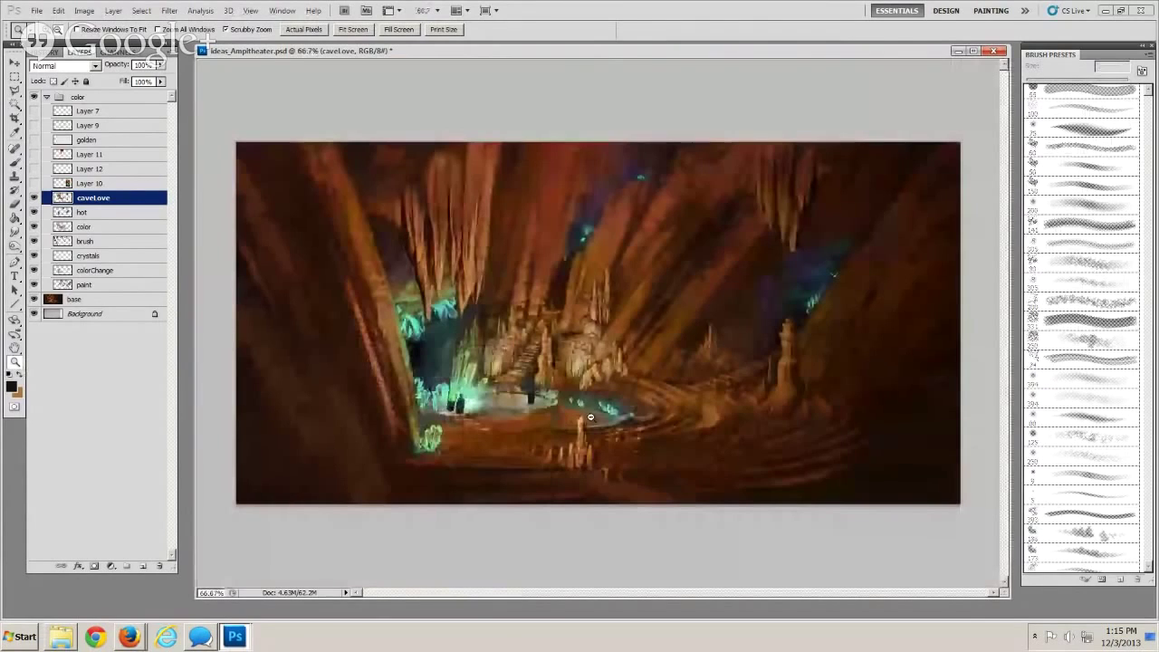
pyautogui.keyDown('alt'); pyautogui.click(590, 417); pyautogui.keyUp('alt')
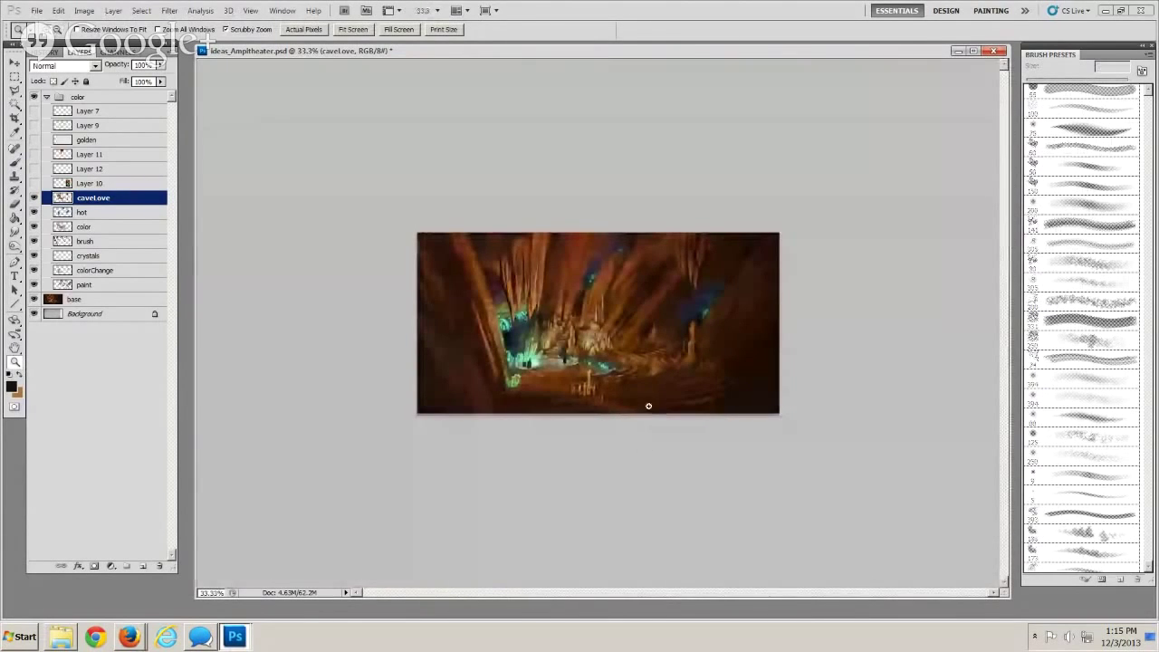
pyautogui.click(637, 360)
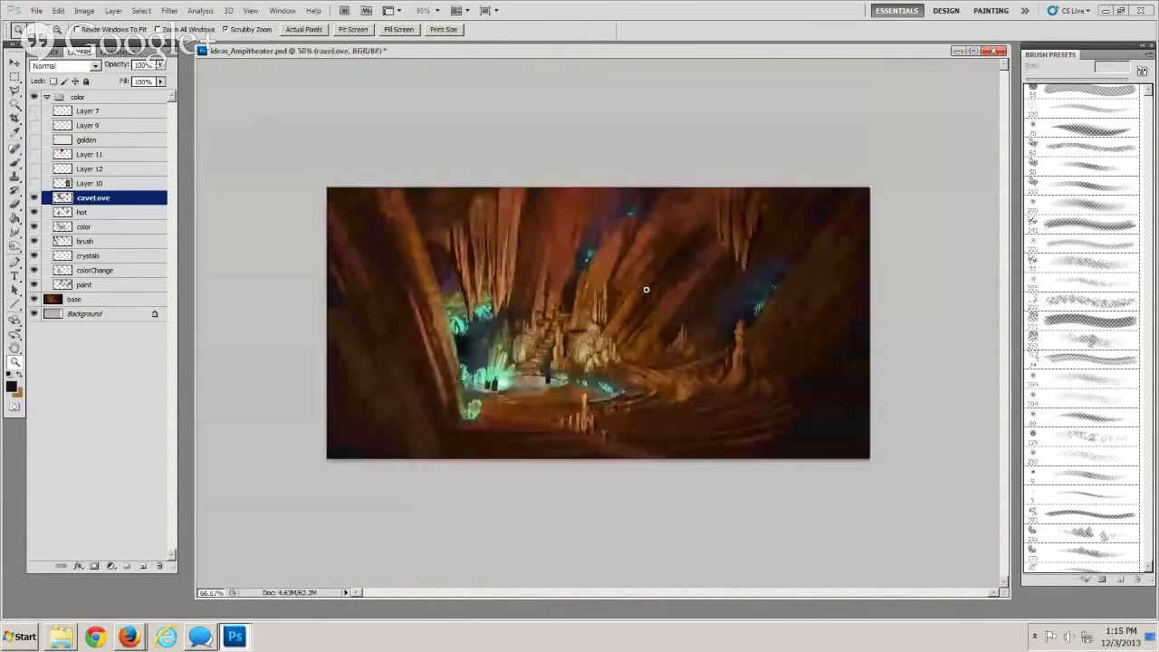
pyautogui.click(653, 276)
pyautogui.moveTo(660, 261)
pyautogui.mouseDown()
pyautogui.moveTo(693, 261)
pyautogui.moveTo(412, 449)
pyautogui.mouseUp()
# Paint fine brown detail on the long central stalactites with a textured 4 px brush in a colour sampled from them
pyautogui.press('b')
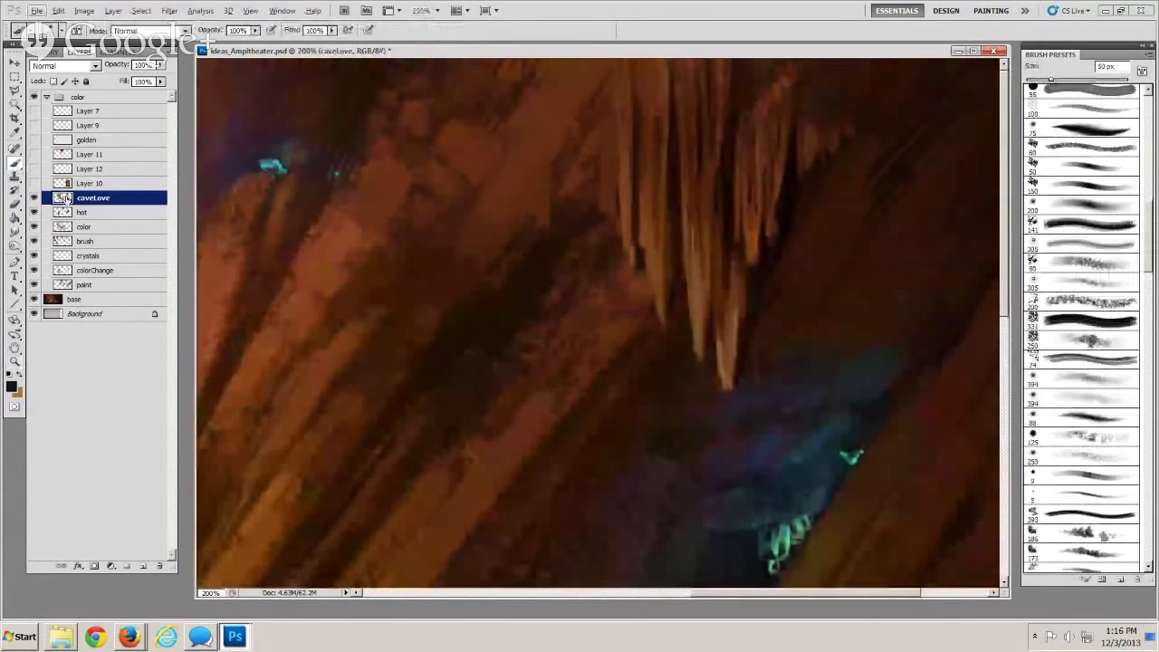
pyautogui.press('.')
pyautogui.keyDown('alt'); pyautogui.click(732, 335); pyautogui.keyUp('alt')
pyautogui.press('[')
pyautogui.press('[')
pyautogui.press('[')
pyautogui.press('[')
pyautogui.press('[')
pyautogui.press('[')
pyautogui.press('[')
pyautogui.press('[')
pyautogui.press('[')
pyautogui.press('[')
pyautogui.press('[')
pyautogui.press('[')
pyautogui.press('[')
pyautogui.press('[')
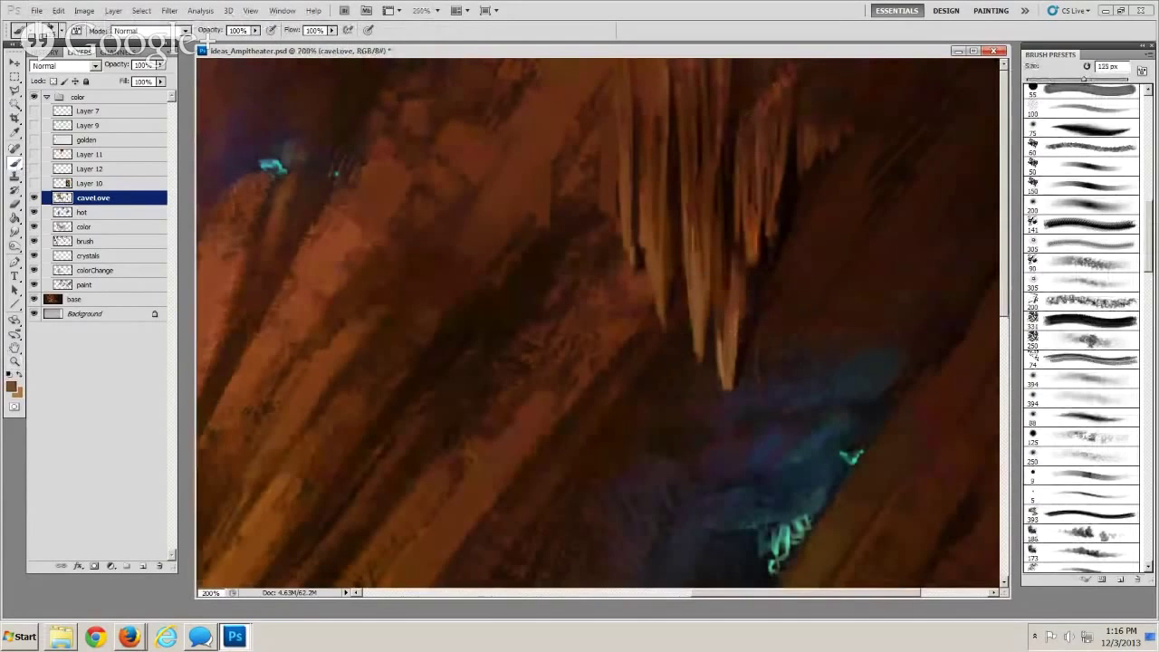
pyautogui.press('[')
pyautogui.press('[')
pyautogui.press('[')
pyautogui.press('[')
pyautogui.press('[')
pyautogui.press('[')
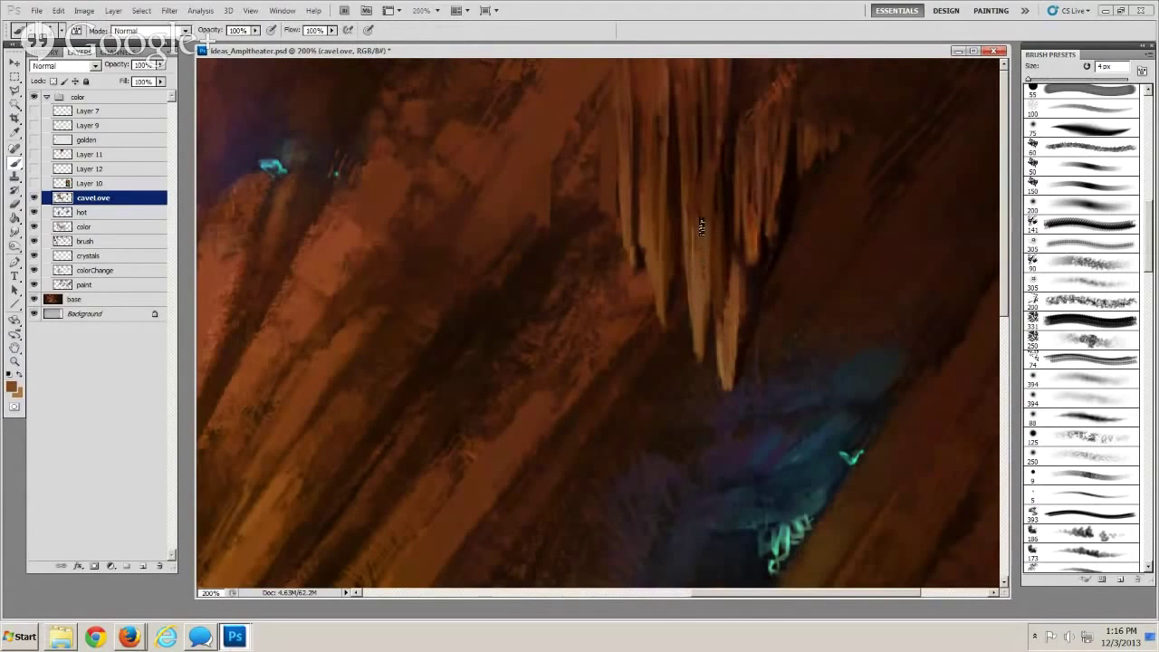
# Add thin dark streaks and grooves along the stalactites with a textured brush of about 3 px
pyautogui.press(']')
pyautogui.press(']')
pyautogui.press(']')
pyautogui.press(']')
pyautogui.click(748, 216)
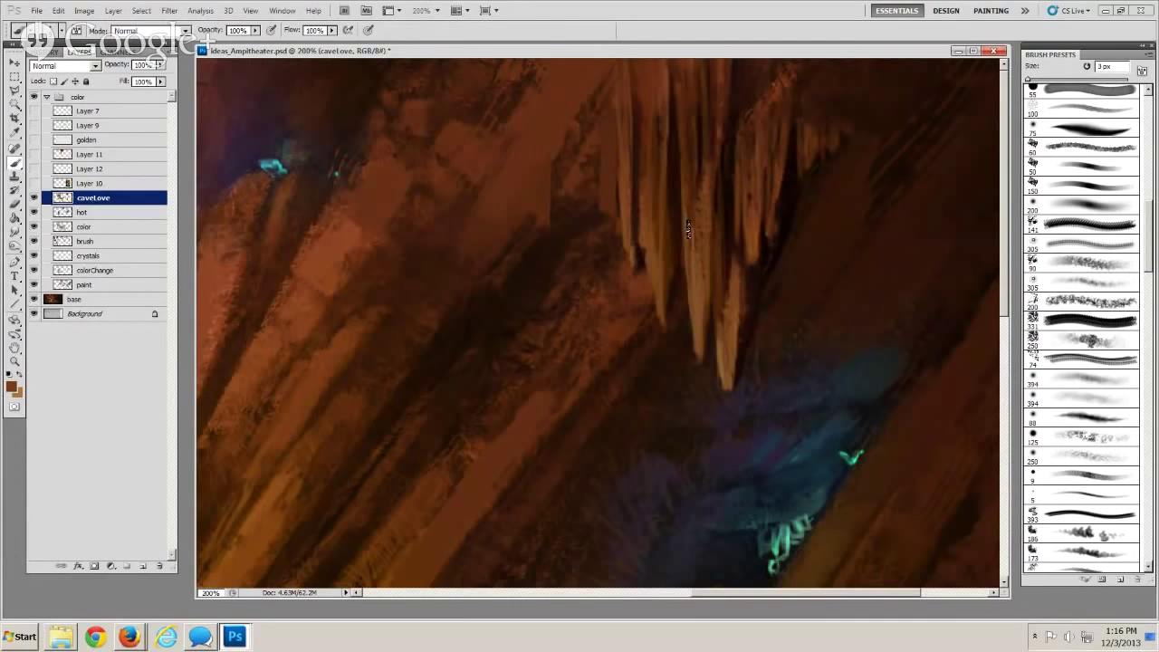
pyautogui.press('[')
pyautogui.press(']')
pyautogui.press(']')
pyautogui.press(']')
pyautogui.press(']')
pyautogui.press('[')
# Cover the faint outermost stalactite with sampled wall brown at 10 px and soften the neighbouring hard vertical edge with a 15–20 px eraser
pyautogui.moveTo(594, 137); pyautogui.dragTo(593, 174)
pyautogui.keyDown('alt'); pyautogui.click(583, 79); pyautogui.keyUp('alt')
pyautogui.press(']')
pyautogui.press(']')
pyautogui.press(']')
pyautogui.press('[')
pyautogui.press('[')
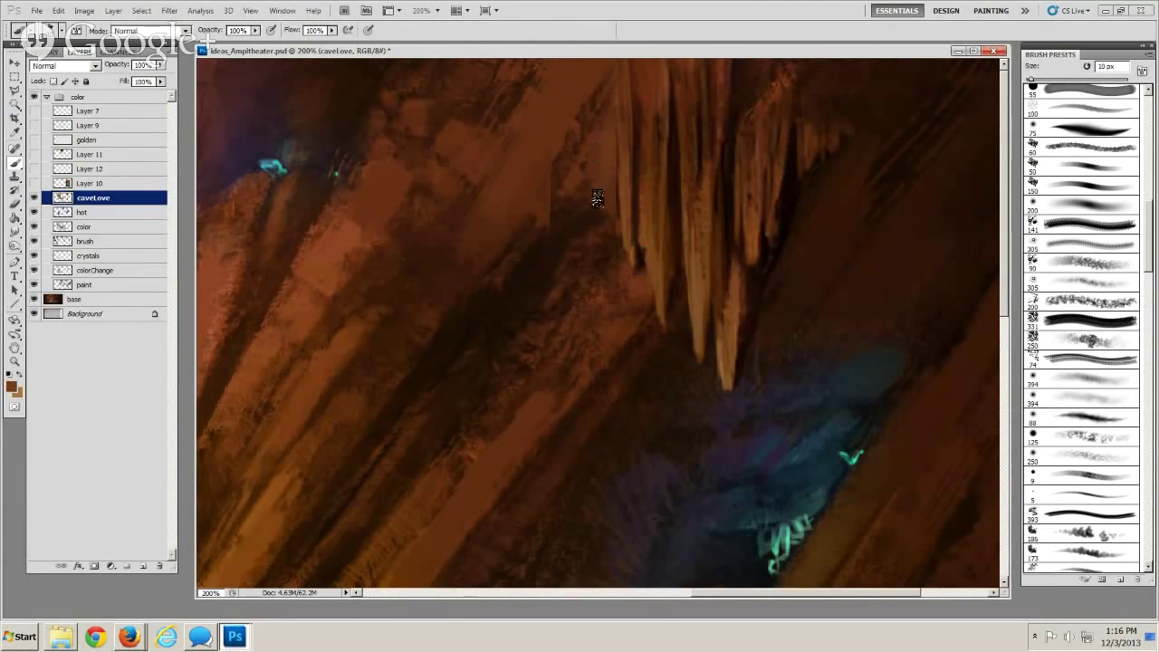
pyautogui.click(17, 206)
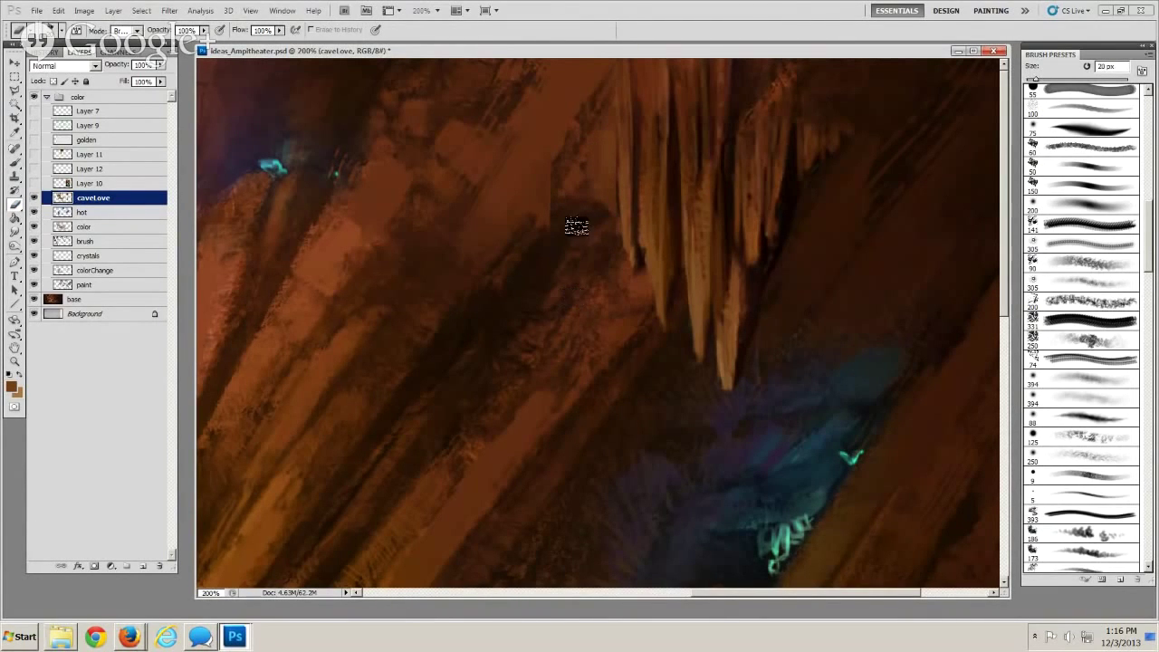
pyautogui.moveTo(495, 414); pyautogui.dragTo(562, 445)
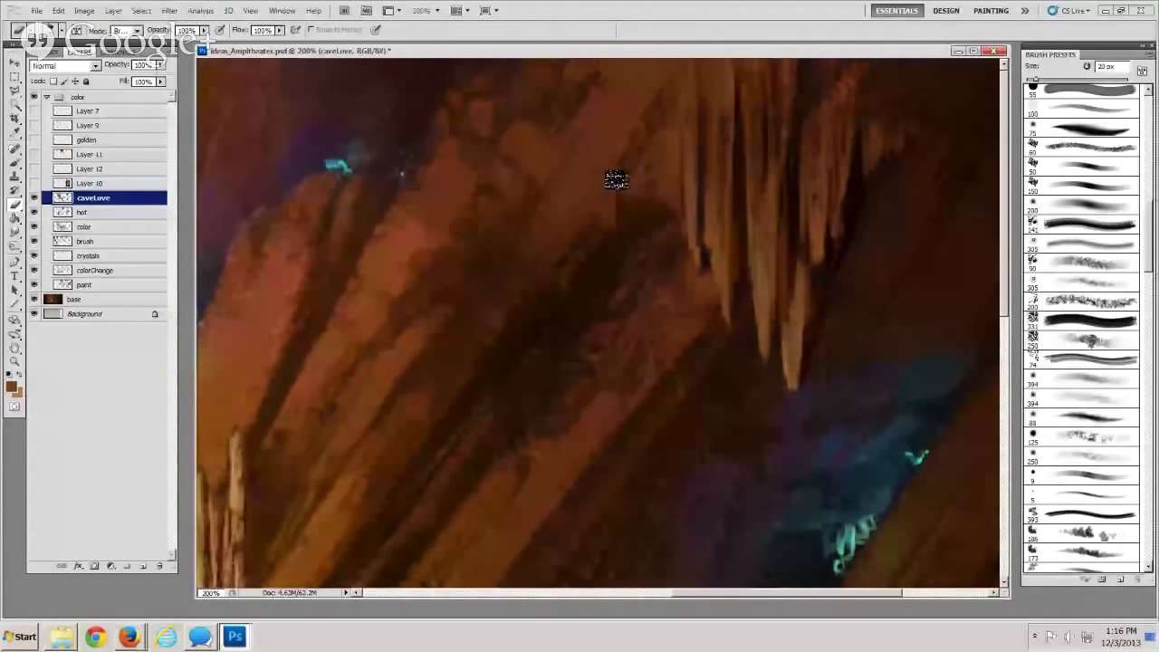
pyautogui.press('[')
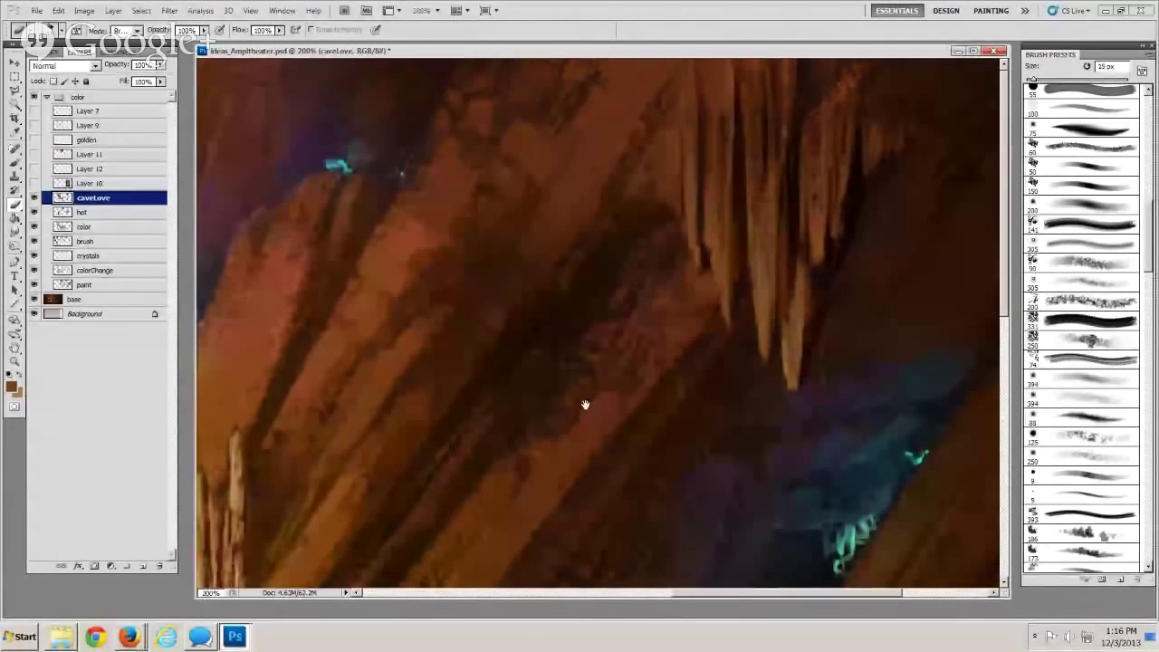
# Texture the diagonal rock bands between the stalactites and small spires with 3–7 px brown strokes, refining them with a 9 px eraser
pyautogui.moveTo(585, 404)
pyautogui.mouseDown()
pyautogui.moveTo(556, 334)
pyautogui.moveTo(598, 370)
pyautogui.mouseUp()
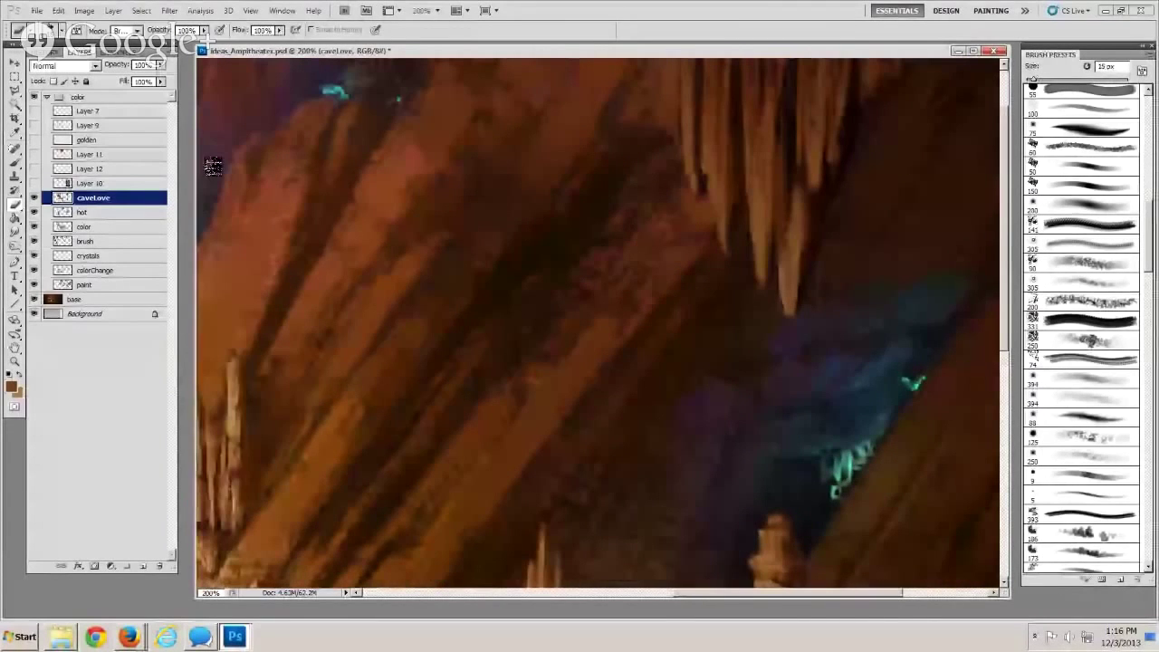
pyautogui.press('b')
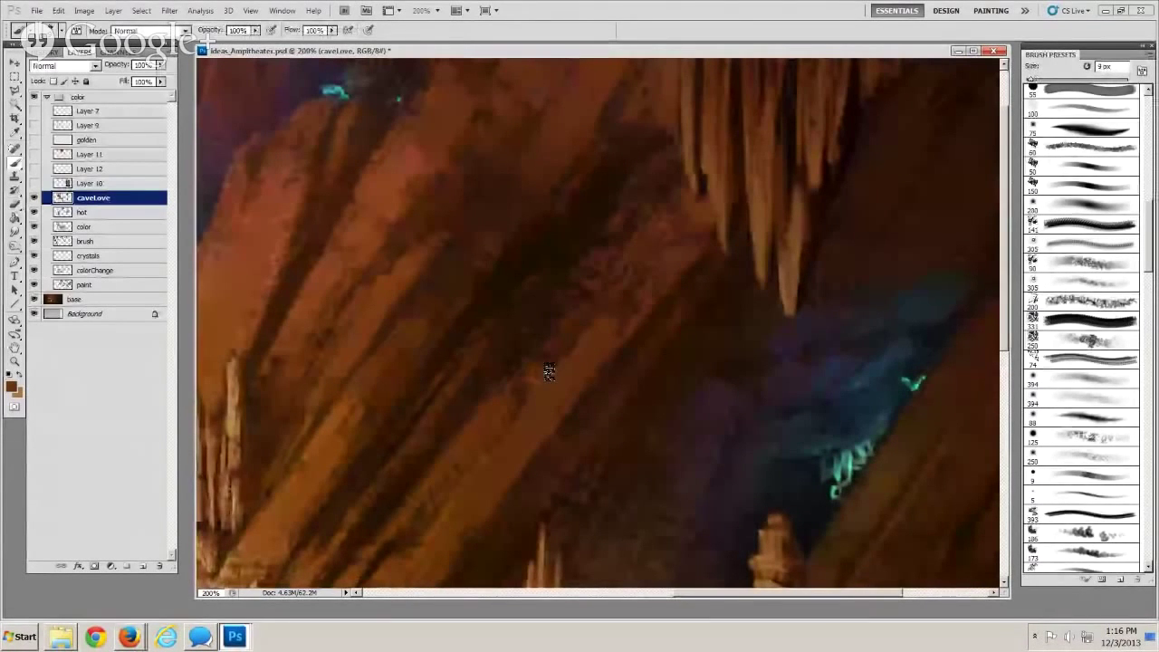
pyautogui.press('[')
pyautogui.press('[')
pyautogui.press('[')
pyautogui.press('[')
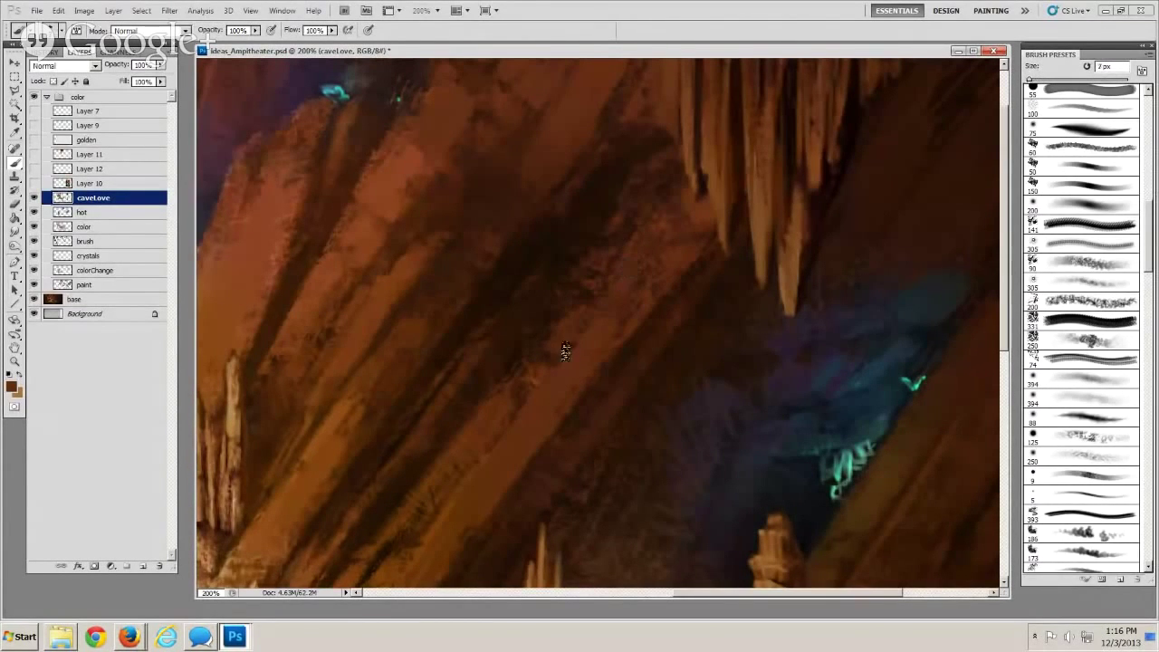
pyautogui.press(']')
pyautogui.press('[')
pyautogui.moveTo(575, 441); pyautogui.dragTo(580, 346)
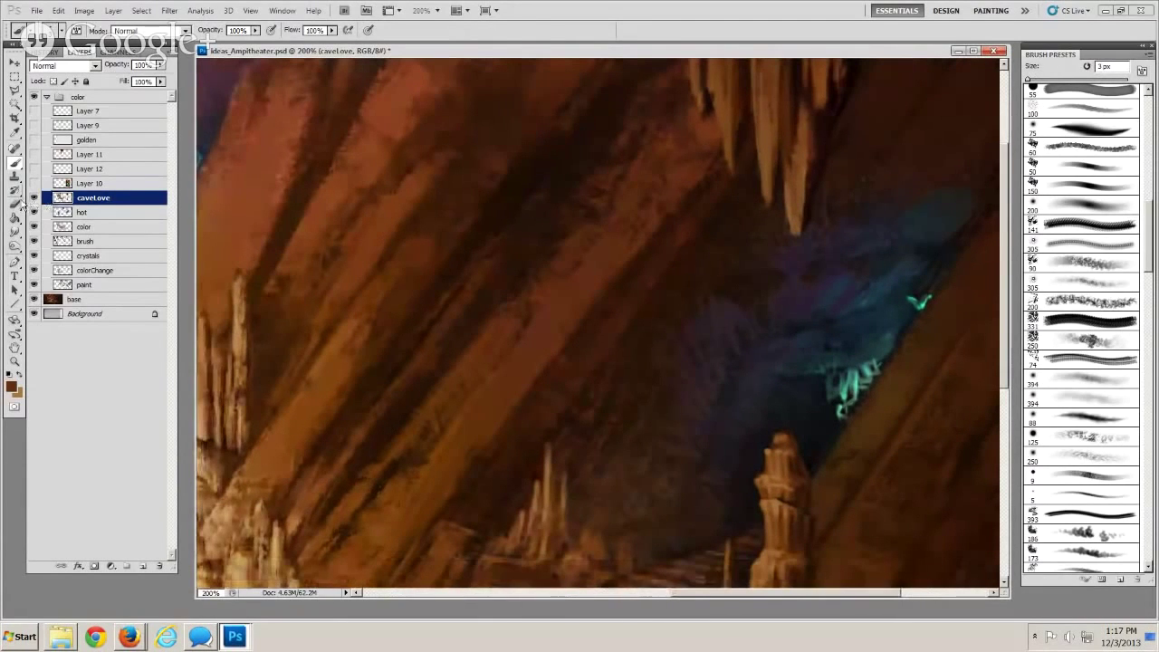
pyautogui.press('e')
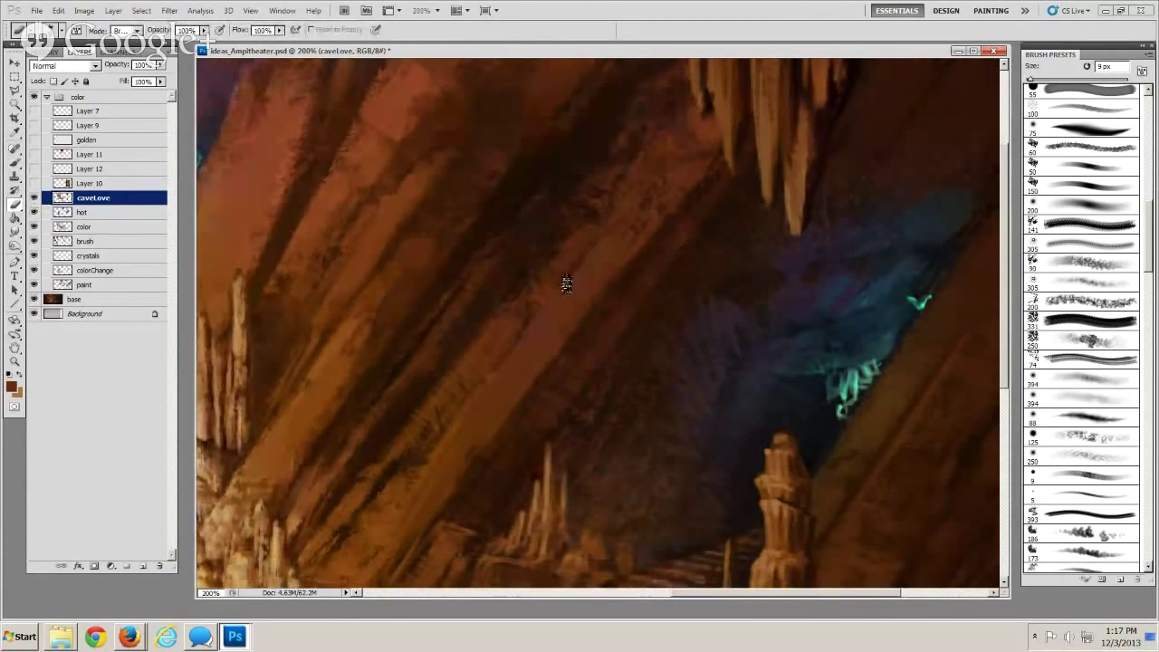
pyautogui.click(15, 165)
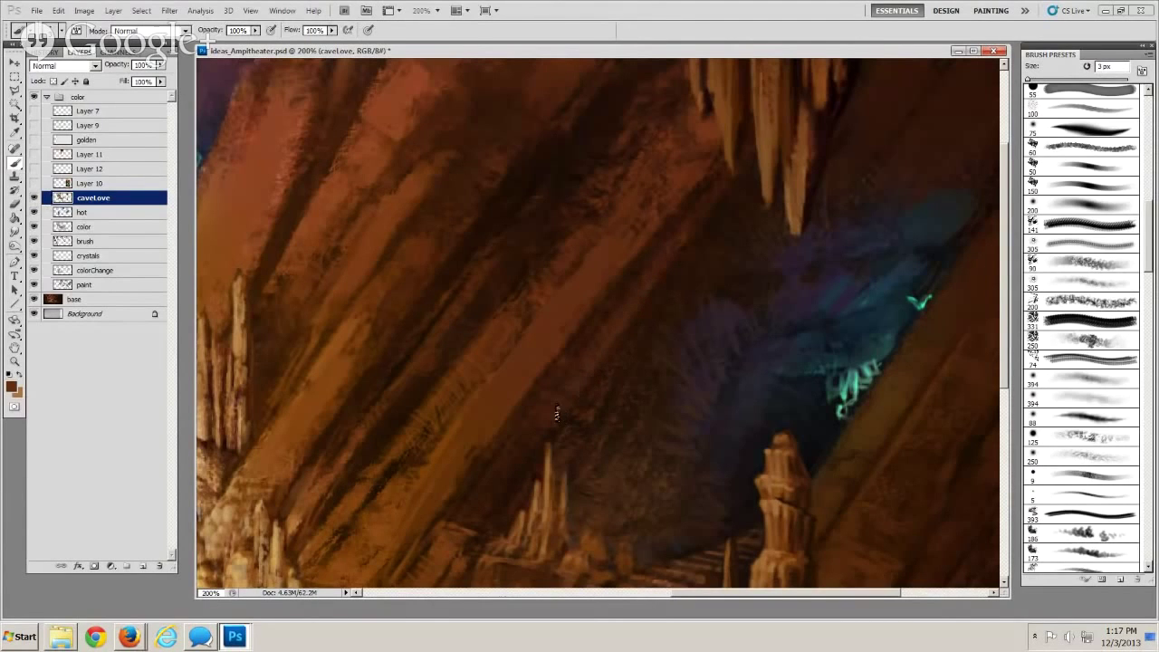
# Paint ochre-brown edges and cracks on the diagonal rock wall beside the column with small textured brush strokes, including 4 px
pyautogui.moveTo(791, 392); pyautogui.dragTo(537, 283)
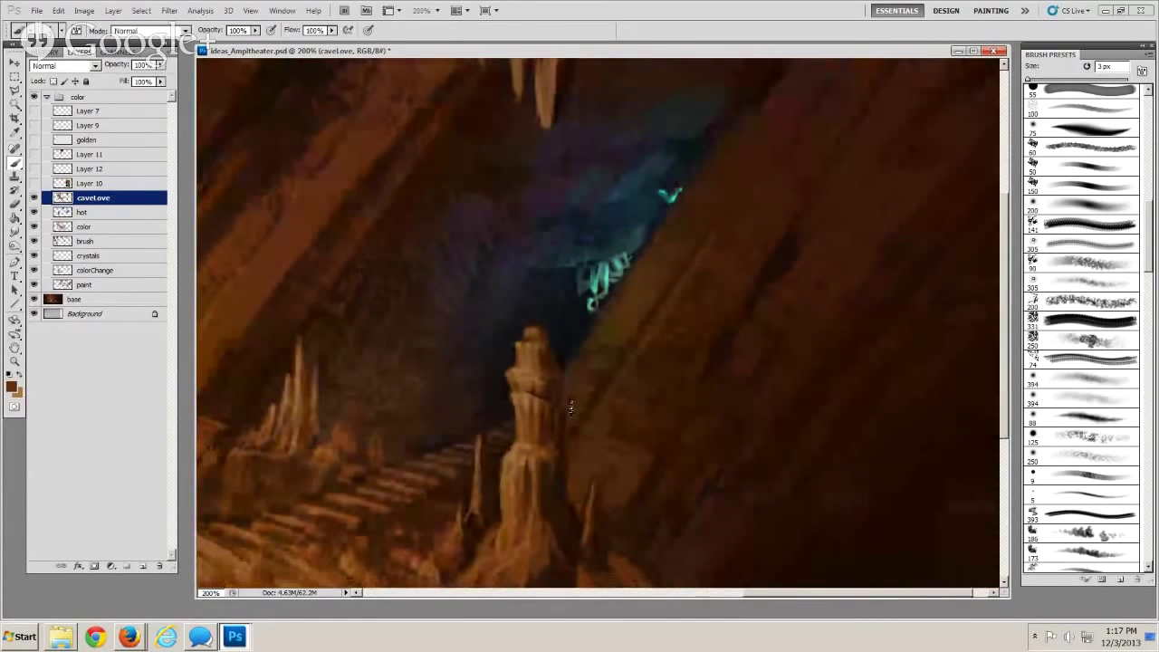
pyautogui.press(']')
pyautogui.press(']')
pyautogui.press(']')
pyautogui.press(']')
pyautogui.press(']')
pyautogui.press(']')
pyautogui.press('[')
pyautogui.press('[')
pyautogui.press(']')
pyautogui.press('[')
pyautogui.press('[')
pyautogui.press('[')
pyautogui.press('[')
pyautogui.press('[')
pyautogui.press(']')
pyautogui.press(']')
pyautogui.press(']')
pyautogui.press(']')
pyautogui.press('[')
pyautogui.press('[')
pyautogui.press('[')
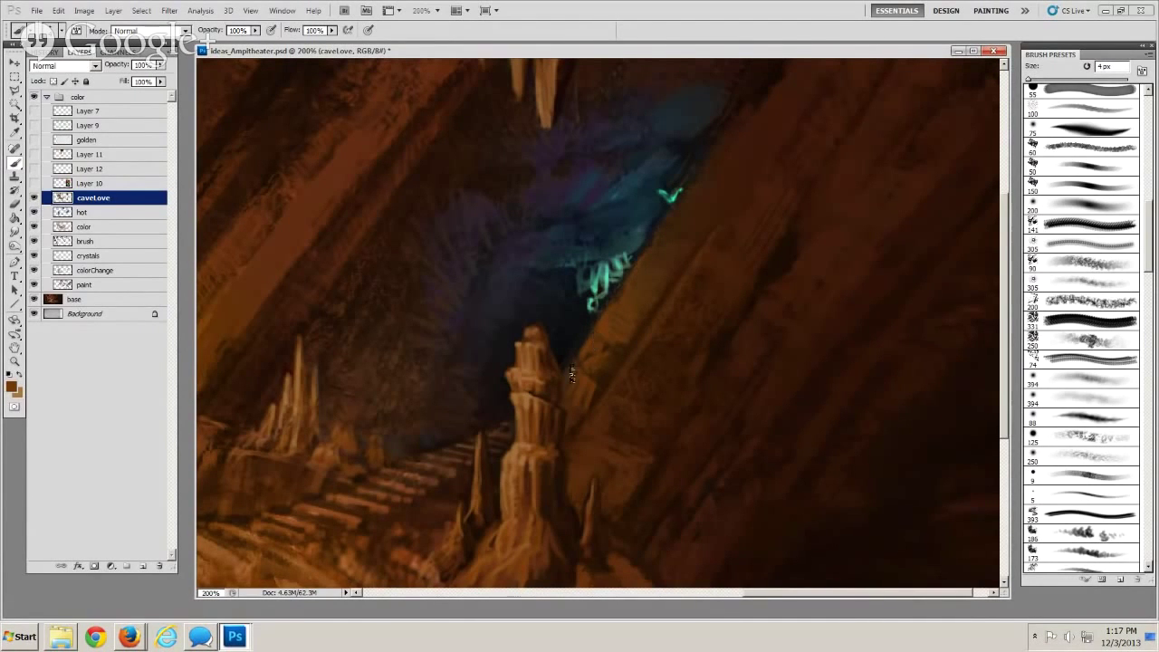
pyautogui.press(']')
pyautogui.press(']')
pyautogui.press(']')
pyautogui.press(']')
pyautogui.press(']')
# Soften the new strokes on the diagonal wall beside the column with an eraser of 9 to 20 px
pyautogui.click(14, 207)
pyautogui.press('[')
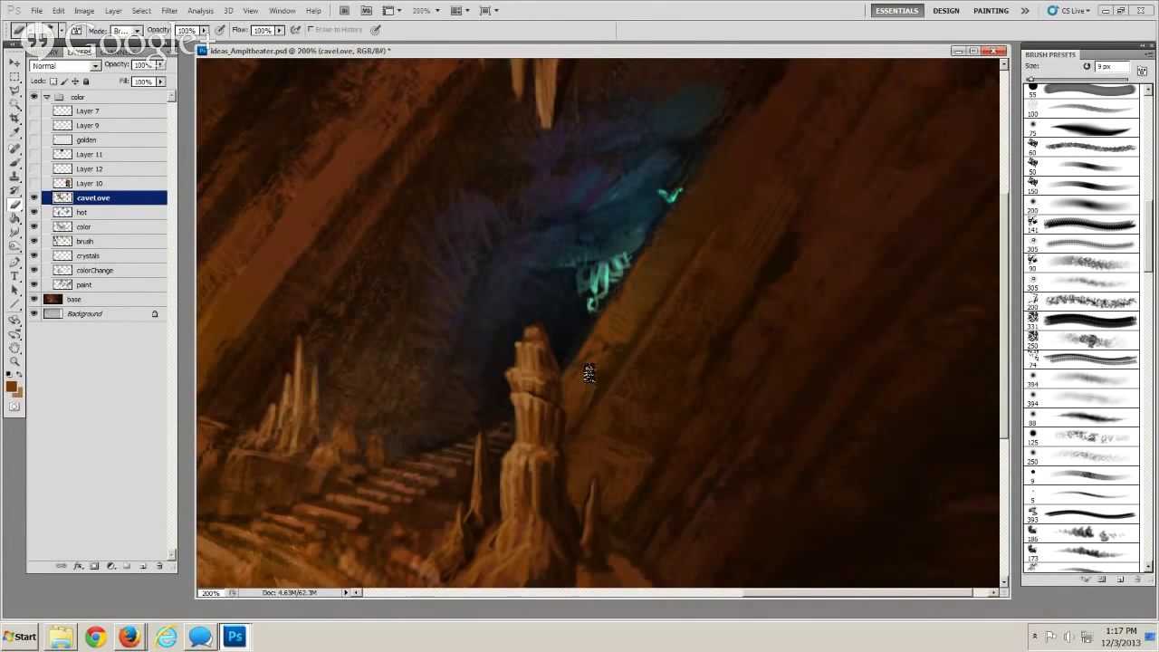
pyautogui.press(']')
pyautogui.press(']')
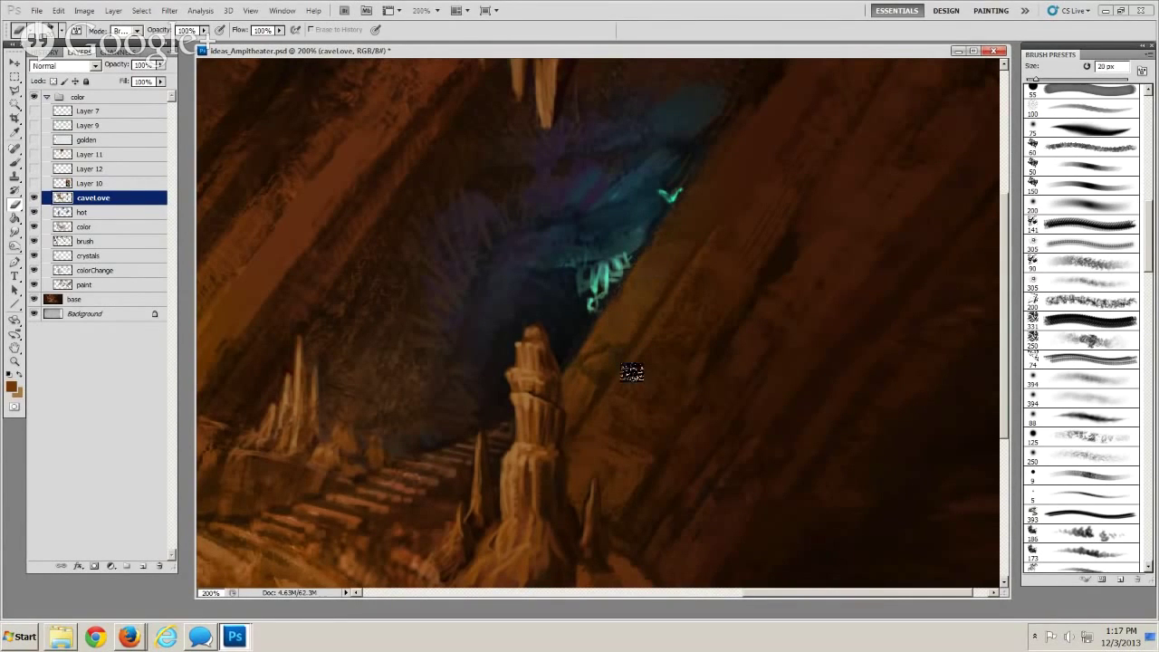
pyautogui.press('[')
pyautogui.press('[')
pyautogui.click(14, 163)
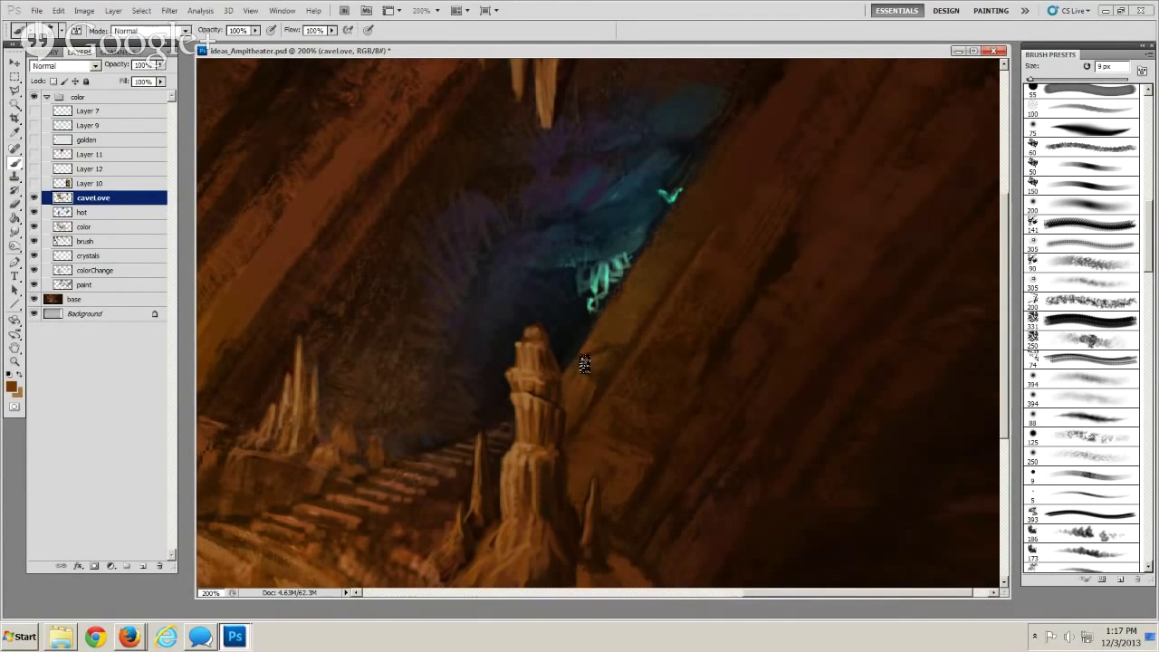
# Refine the diagonal wall's lower edge and cracks next to the column with a 5 px brown brush
pyautogui.press('[')
pyautogui.press('[')
pyautogui.press('[')
pyautogui.press('[')
pyautogui.press(']')
pyautogui.press(']')
pyautogui.press(']')
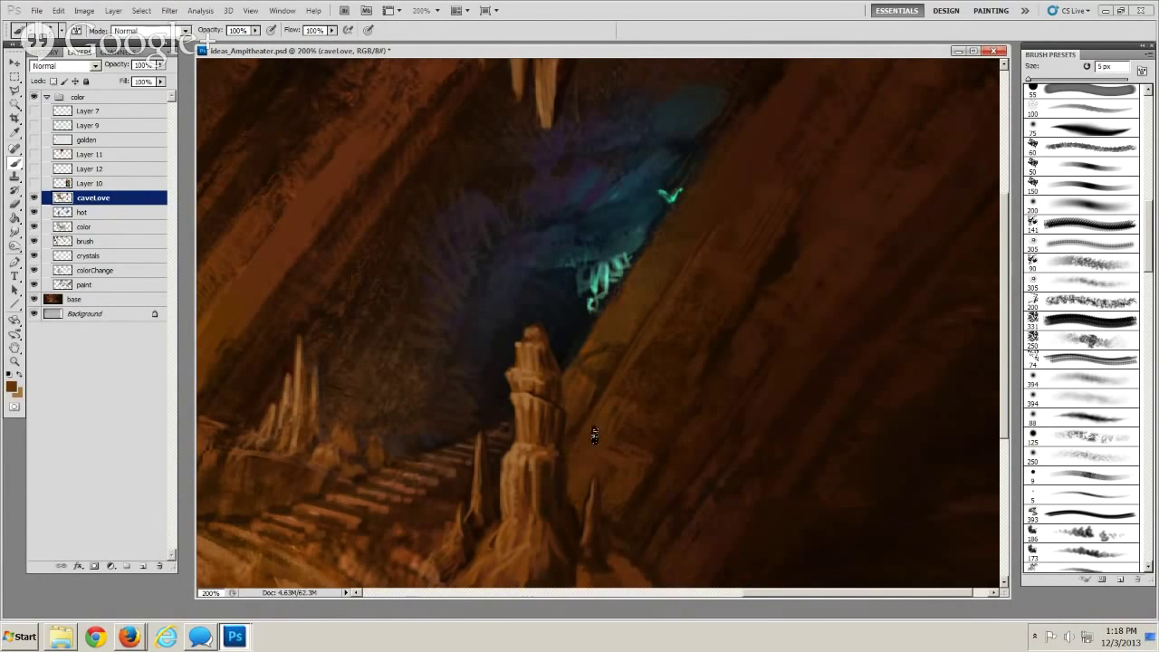
# Blend brown rock texture across the diagonal wall's face with textured brush strokes up to 15 px
pyautogui.press(']')
pyautogui.press(']')
pyautogui.press(']')
pyautogui.press('[')
pyautogui.press('[')
pyautogui.press('[')
pyautogui.press('[')
pyautogui.press(']')
pyautogui.press(']')
pyautogui.press(']')
pyautogui.press(']')
pyautogui.press(']')
pyautogui.press(']')
pyautogui.press('[')
pyautogui.press('[')
pyautogui.press('[')
pyautogui.press('[')
pyautogui.press(']')
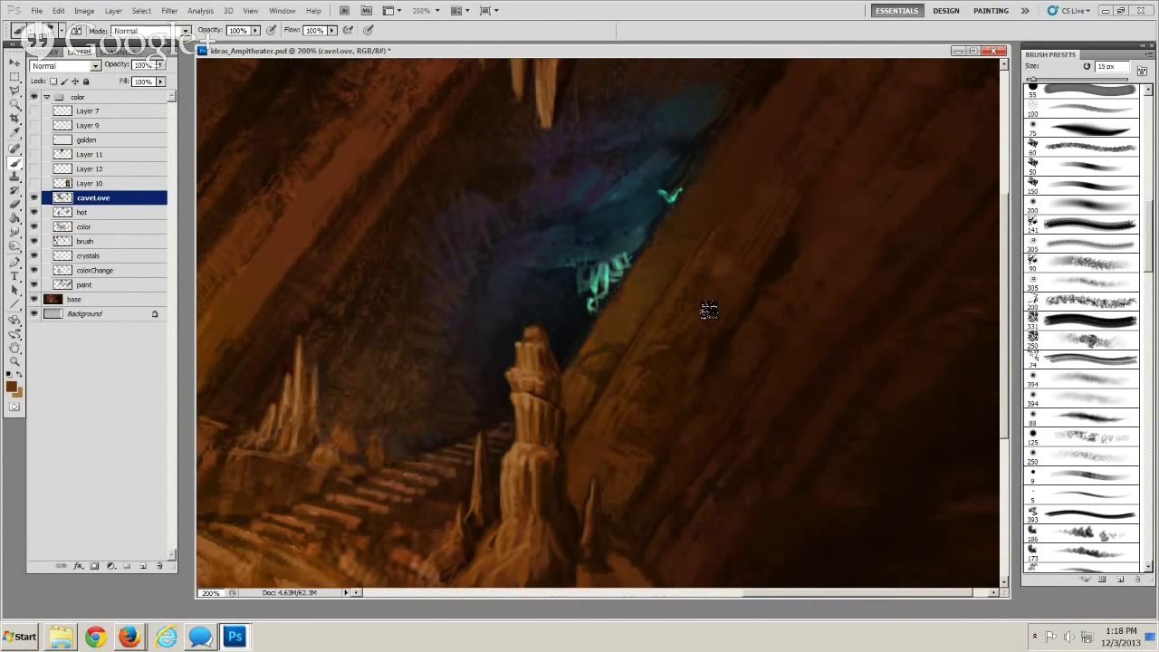
# Paint lighter brown streaks along the raised ridge of the diagonal wall with varying small brush sizes
pyautogui.press('[')
pyautogui.press('[')
pyautogui.press('[')
pyautogui.press(']')
pyautogui.press(']')
pyautogui.press(']')
pyautogui.press(']')
pyautogui.press(']')
pyautogui.press(']')
pyautogui.press('[')
pyautogui.press('[')
# Thin out the streaks on the diagonal wall's ridge with the eraser, starting at 10 px
pyautogui.click(14, 205)
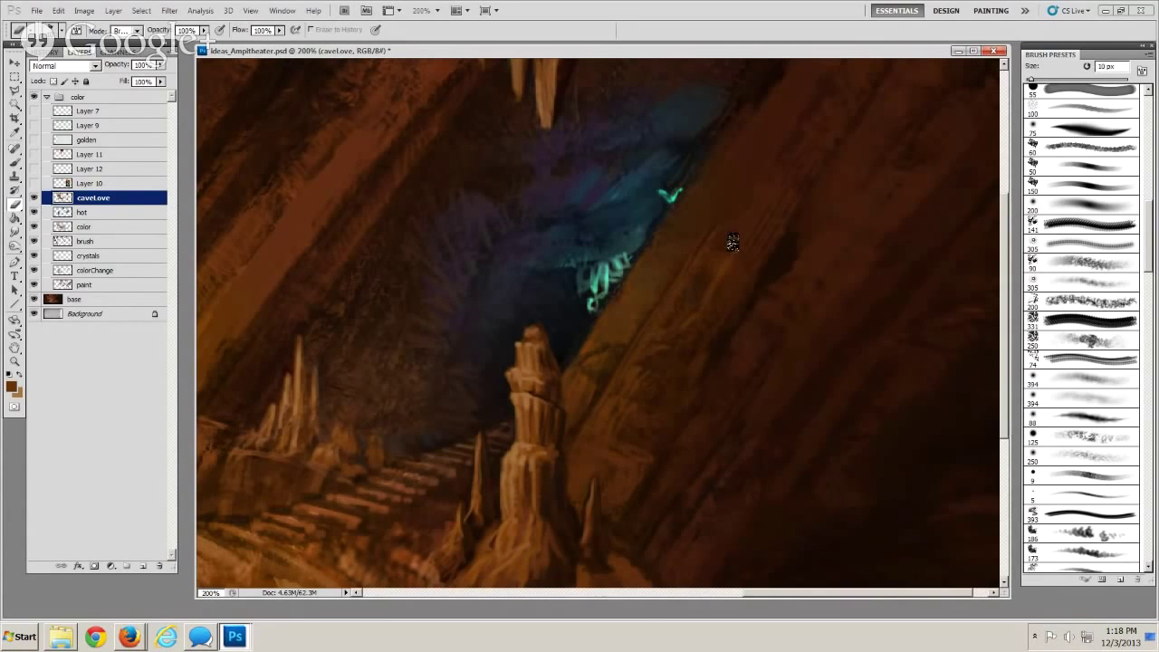
pyautogui.press(']')
pyautogui.press(']')
pyautogui.press(']')
pyautogui.press(']')
pyautogui.press(']')
pyautogui.press('[')
pyautogui.press('[')
pyautogui.press('[')
pyautogui.press('[')
pyautogui.press('[')
# Shade around the foot of the column and its neighbouring small stalagmite with a dark brown brush up to 9 px
pyautogui.moveTo(642, 486); pyautogui.dragTo(658, 421)
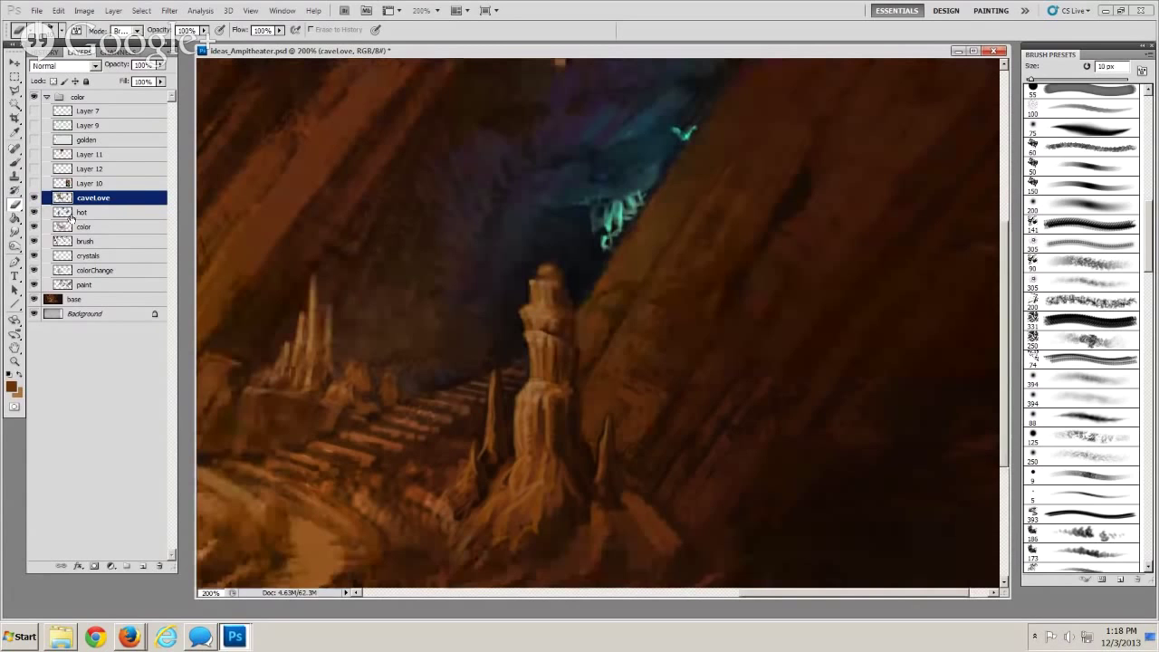
pyautogui.press('b')
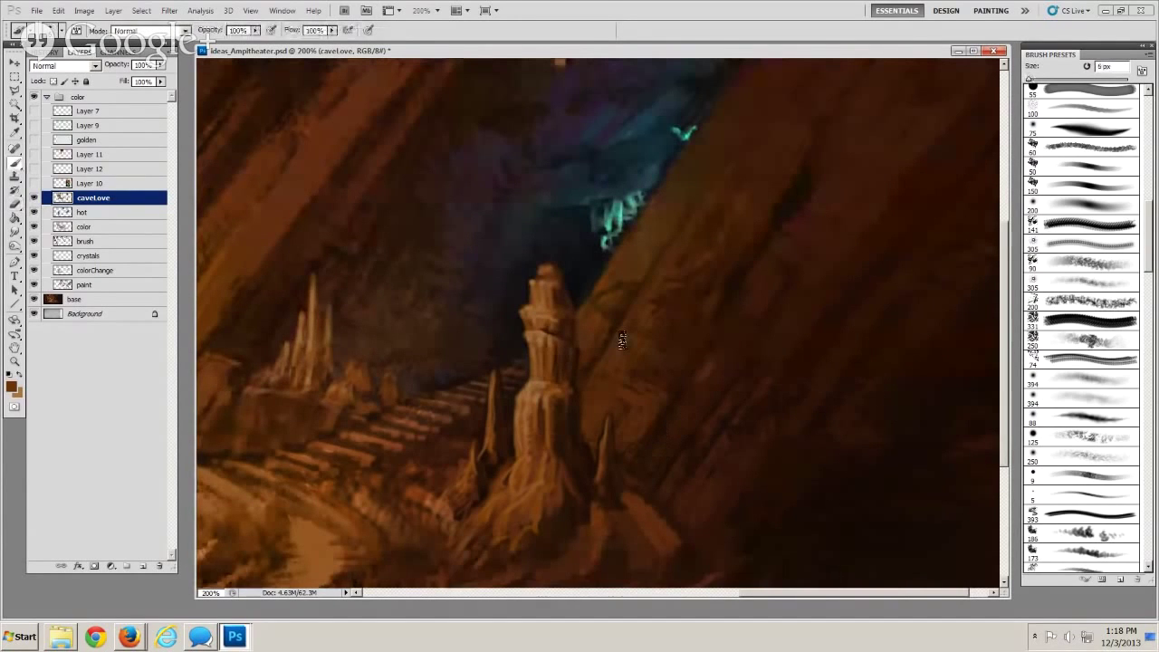
pyautogui.moveTo(596, 487); pyautogui.dragTo(613, 414)
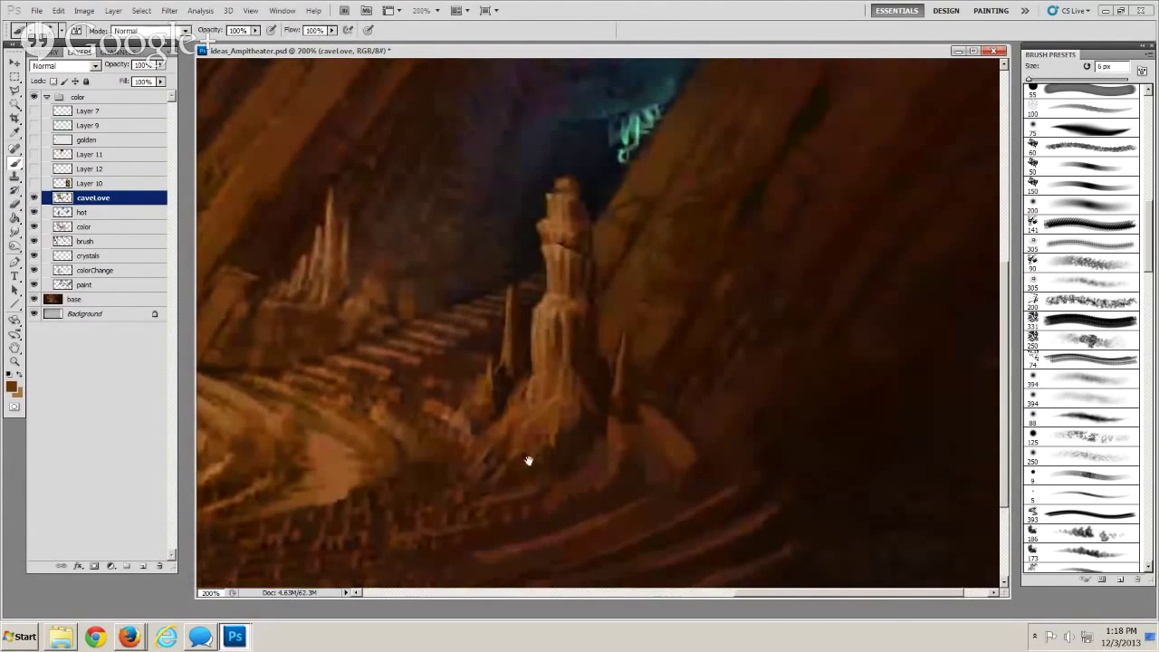
pyautogui.moveTo(528, 461); pyautogui.dragTo(618, 467)
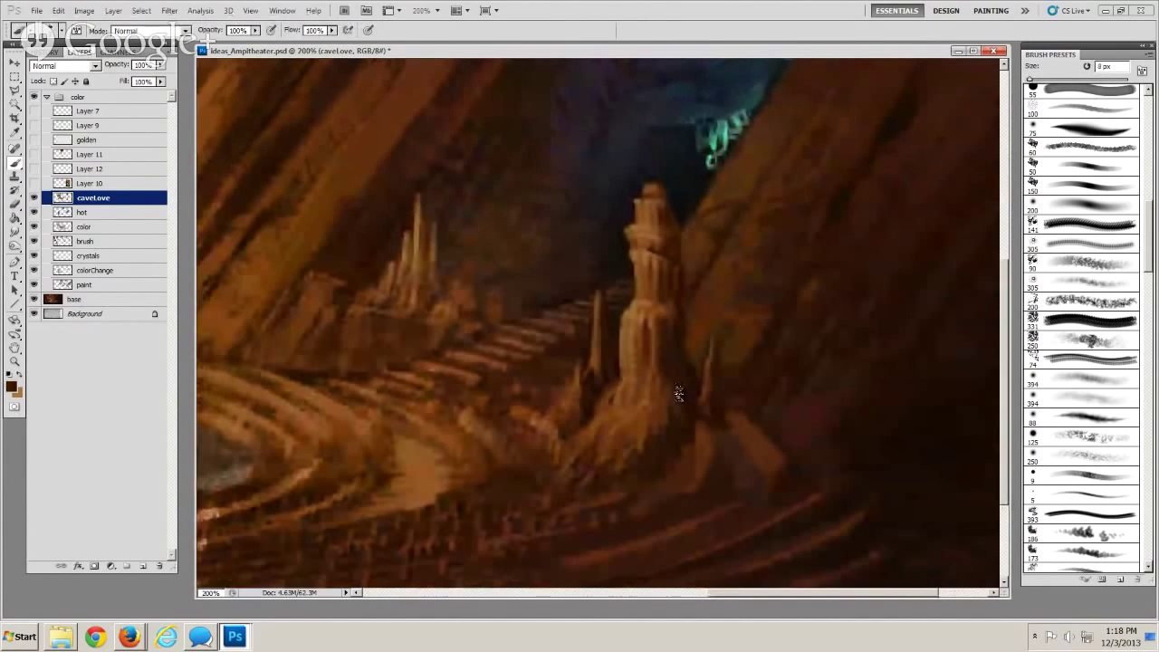
pyautogui.moveTo(661, 507); pyautogui.dragTo(632, 408)
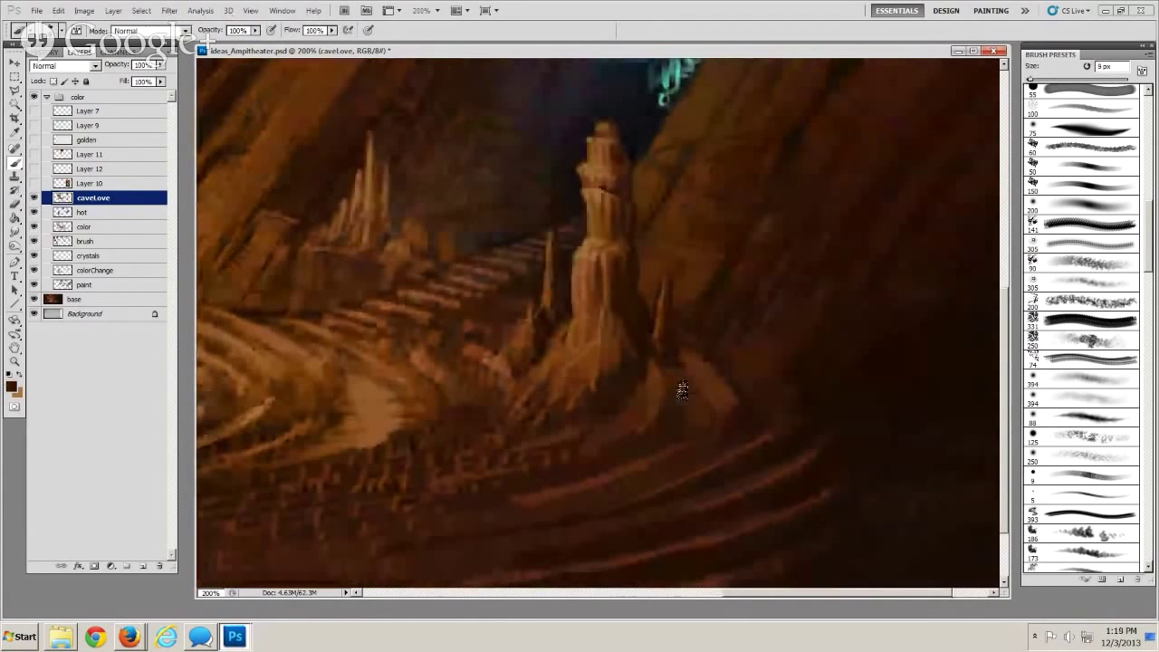
# Define the two curved rocks beside the column's base in sampled browns, varying the brush size and finishing at 6 px
pyautogui.press('[')
pyautogui.keyDown('alt'); pyautogui.click(716, 404); pyautogui.keyUp('alt')
pyautogui.keyDown('alt'); pyautogui.click(722, 440); pyautogui.keyUp('alt')
pyautogui.press(']')
pyautogui.press(']')
pyautogui.press(']')
pyautogui.press(']')
pyautogui.press(']')
pyautogui.press(']')
pyautogui.press('[')
pyautogui.press('[')
pyautogui.press('[')
pyautogui.press('[')
pyautogui.press('[')
pyautogui.press(']')
pyautogui.press('[')
pyautogui.press(']')
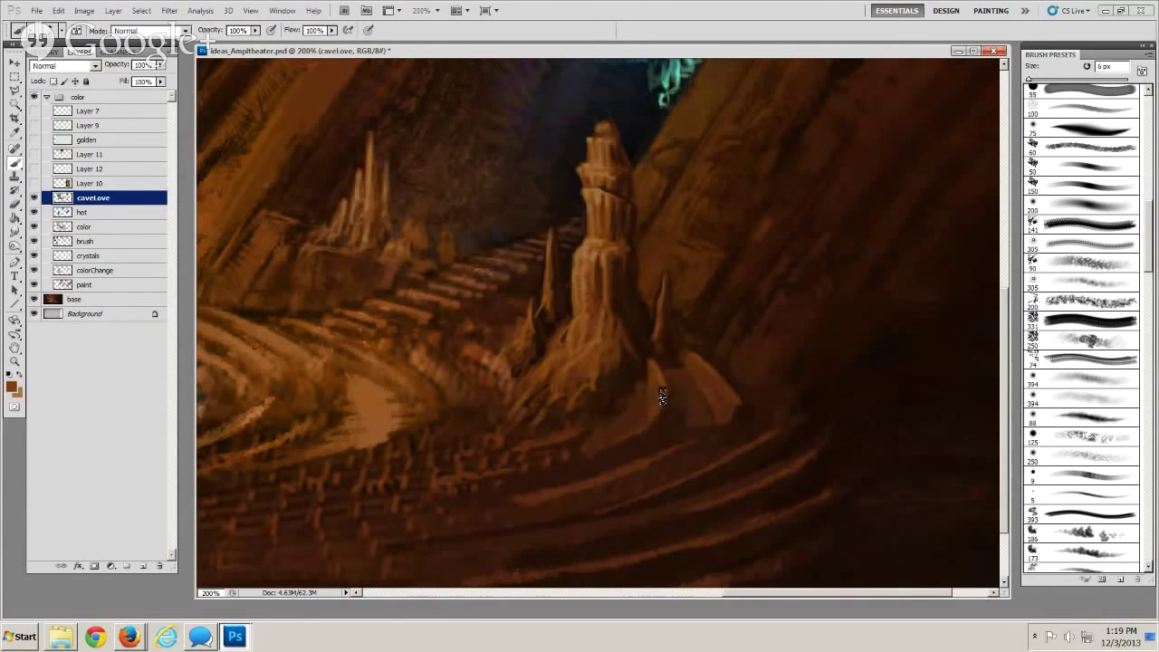
pyautogui.moveTo(661, 395); pyautogui.dragTo(646, 429)
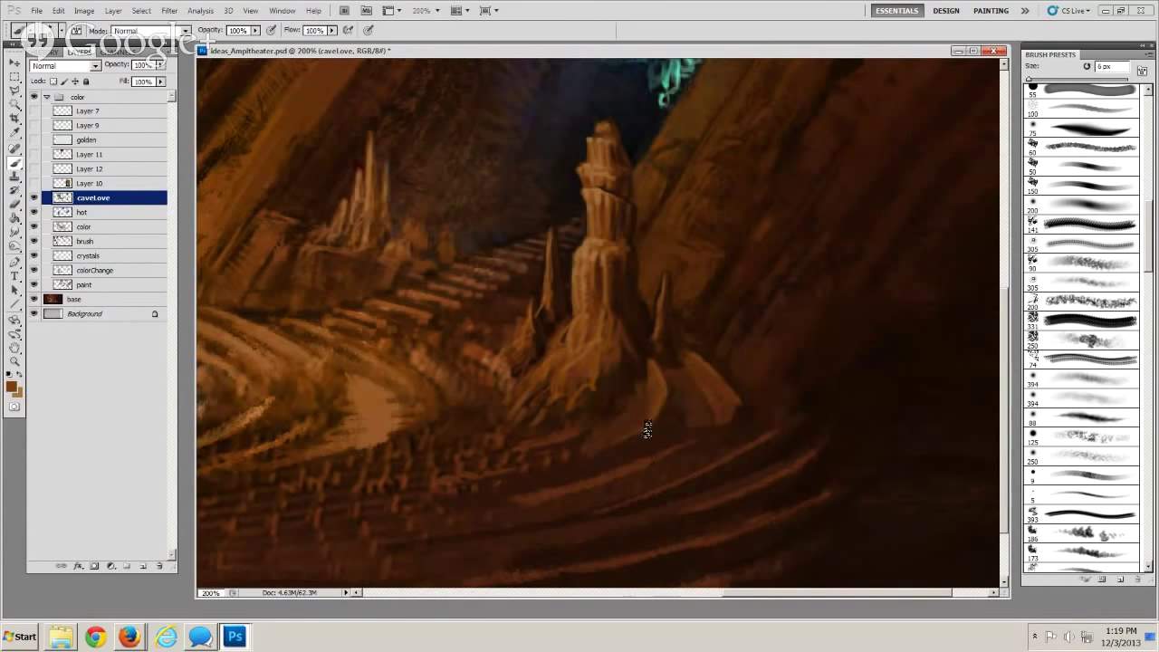
# Darken the gap between the two curved rocks with a sampled dark brown and an 8 px brush
pyautogui.keyDown('alt'); pyautogui.click(670, 375); pyautogui.keyUp('alt')
pyautogui.press(']')
pyautogui.press(']')
pyautogui.press(']')
pyautogui.press(']')
pyautogui.press('[')
pyautogui.moveTo(662, 519); pyautogui.dragTo(688, 481)
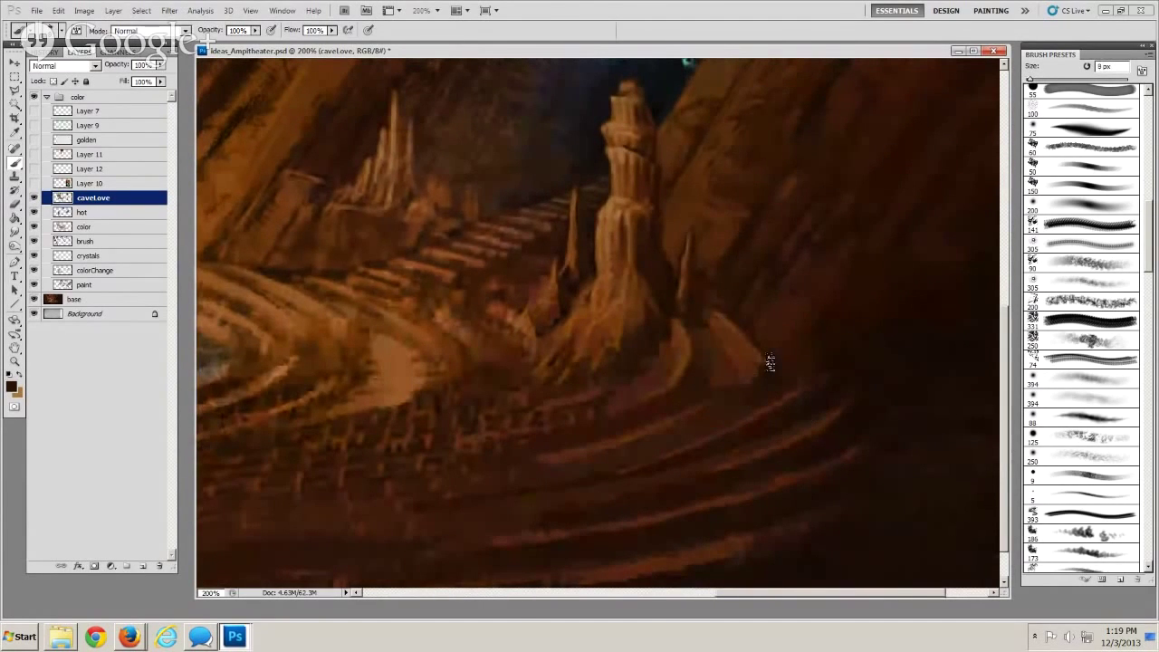
# Deepen the shadow around the outer rock's edge and foot with dark brown strokes up to 9 px
pyautogui.press('[')
pyautogui.press('[')
pyautogui.press('[')
pyautogui.press('[')
pyautogui.press(']')
pyautogui.press(']')
pyautogui.press(']')
pyautogui.moveTo(751, 474); pyautogui.dragTo(836, 468)
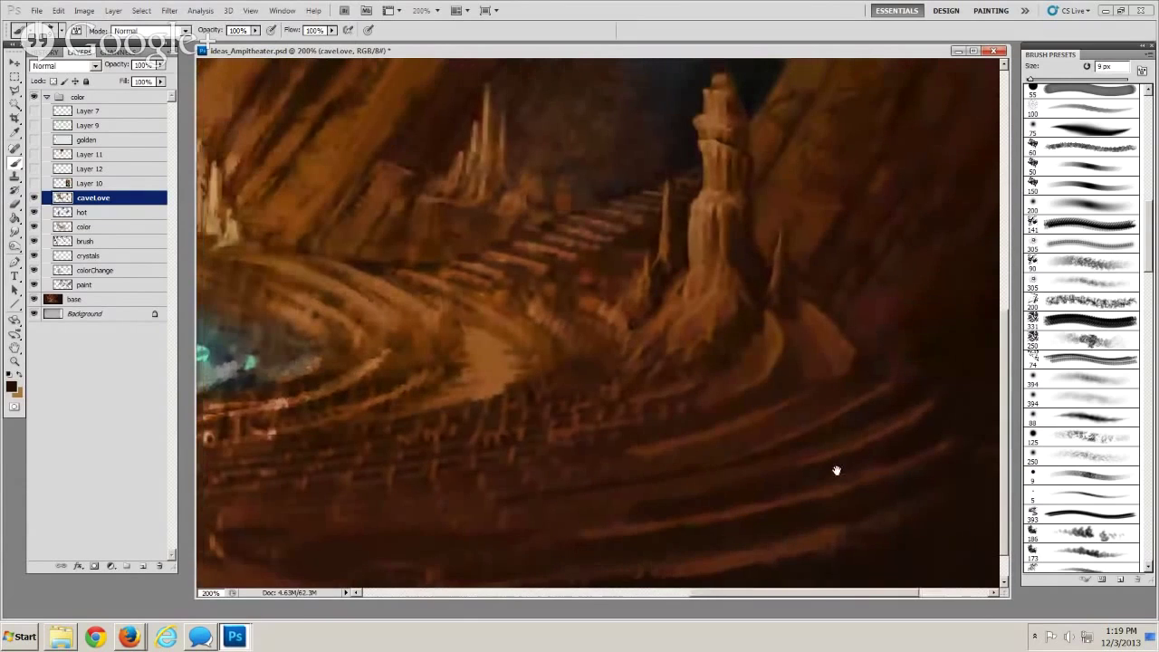
# Blend sampled reddish brown into the ground beneath the curved rocks with a small brush of about 8 px
pyautogui.press('[')
pyautogui.press('[')
pyautogui.press('[')
pyautogui.keyDown('alt'); pyautogui.click(797, 385); pyautogui.keyUp('alt')
pyautogui.press(']')
pyautogui.press(']')
pyautogui.press('[')
pyautogui.click(827, 383)
pyautogui.press(']')
pyautogui.press('[')
pyautogui.moveTo(649, 374); pyautogui.dragTo(788, 328)
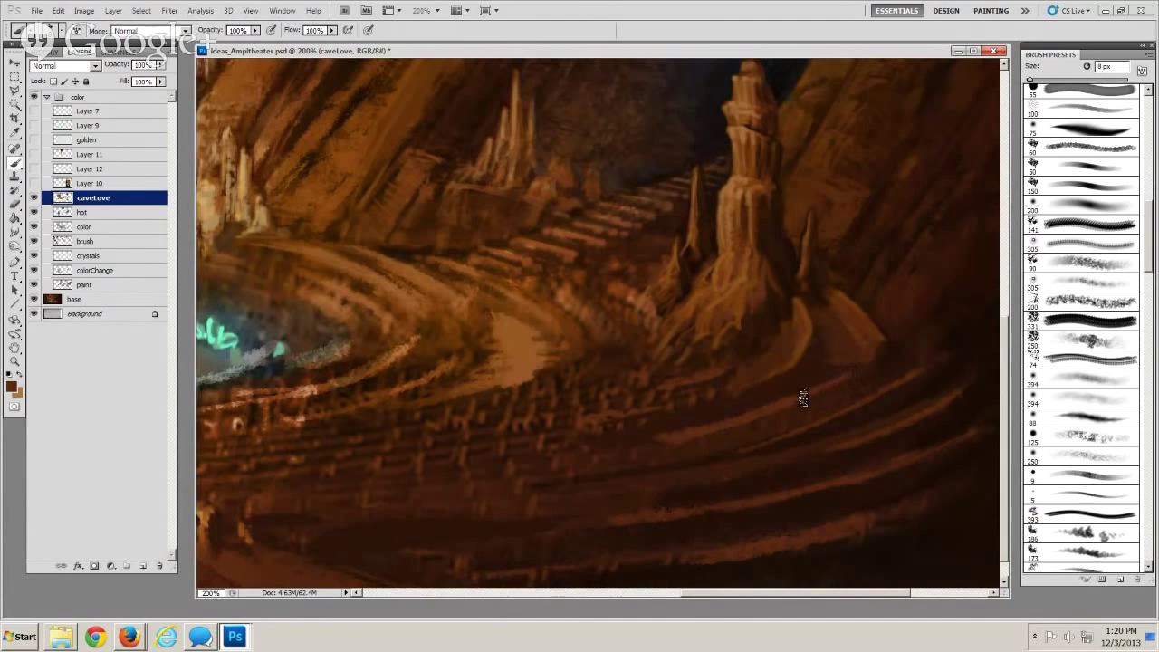
# Darken the gaps between the curved tiers below the column with a 10 px dark brown brush
pyautogui.press('[')
pyautogui.press(']')
pyautogui.press(']')
pyautogui.press(']')
pyautogui.press(']')
pyautogui.press(']')
pyautogui.press(']')
pyautogui.press('[')
pyautogui.press('[')
pyautogui.press('[')
pyautogui.moveTo(867, 465)
pyautogui.mouseDown()
pyautogui.moveTo(775, 483)
pyautogui.moveTo(689, 460)
pyautogui.mouseUp()
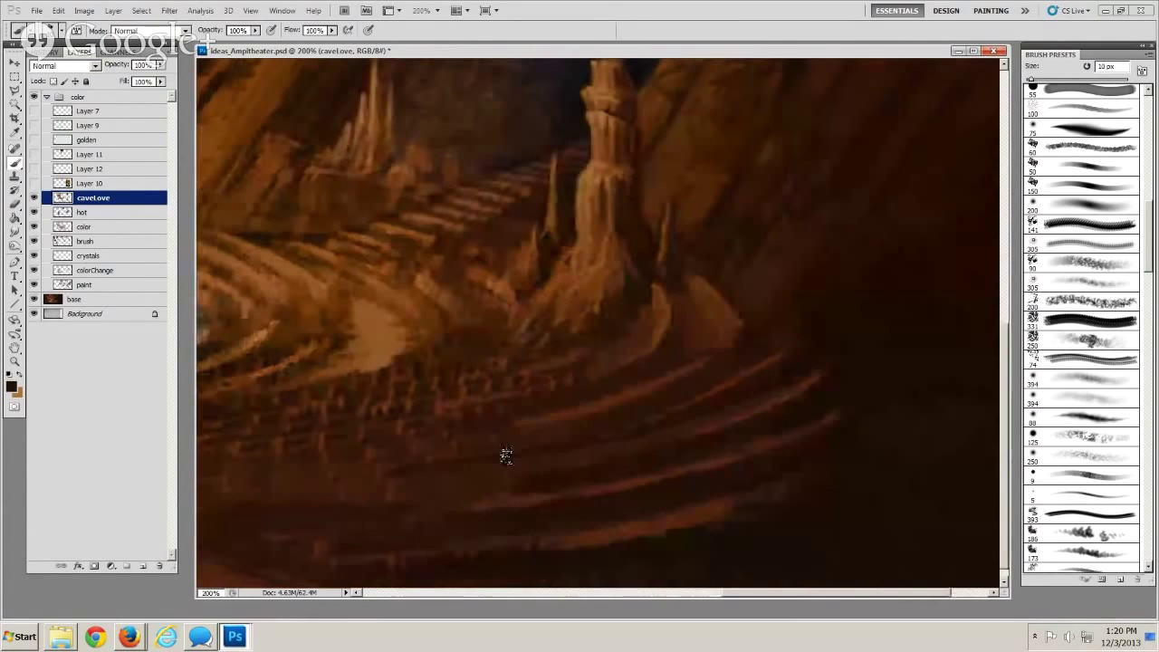
pyautogui.moveTo(565, 432); pyautogui.dragTo(657, 418)
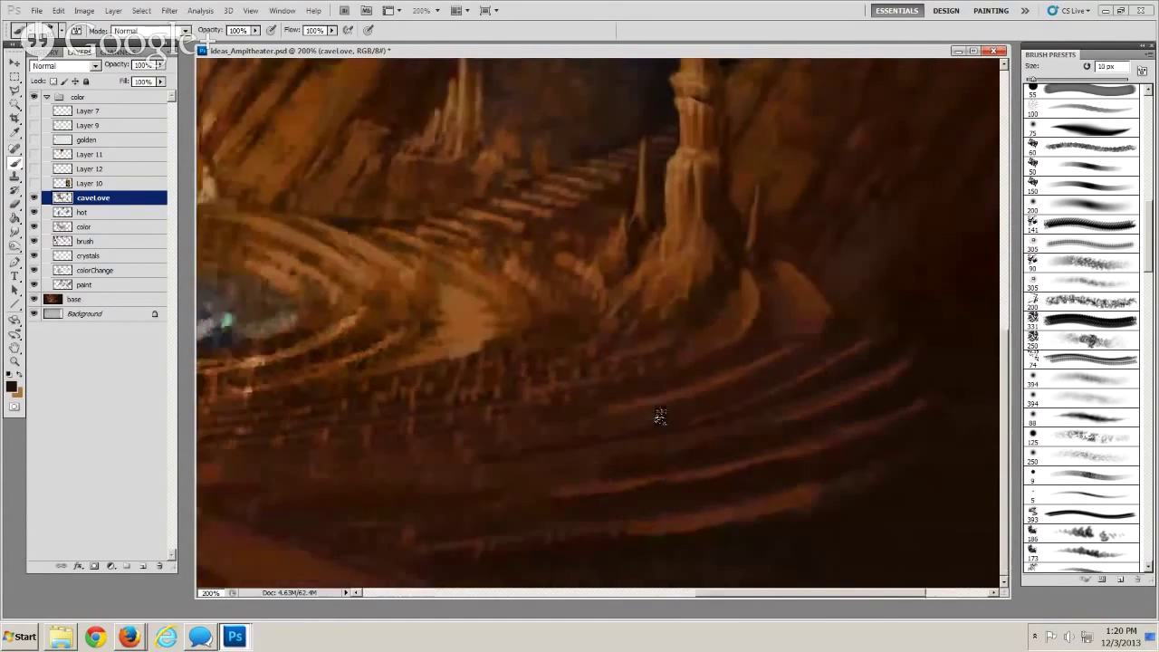
# Extend the dark shading between the tiers toward the pool side, reducing the brush to 8 px
pyautogui.press(']')
pyautogui.press(']')
pyautogui.press('[')
pyautogui.press('[')
pyautogui.moveTo(551, 395)
pyautogui.mouseDown()
pyautogui.moveTo(610, 393)
pyautogui.moveTo(494, 423)
pyautogui.moveTo(504, 425)
pyautogui.mouseUp()
pyautogui.press('[')
pyautogui.press('[')
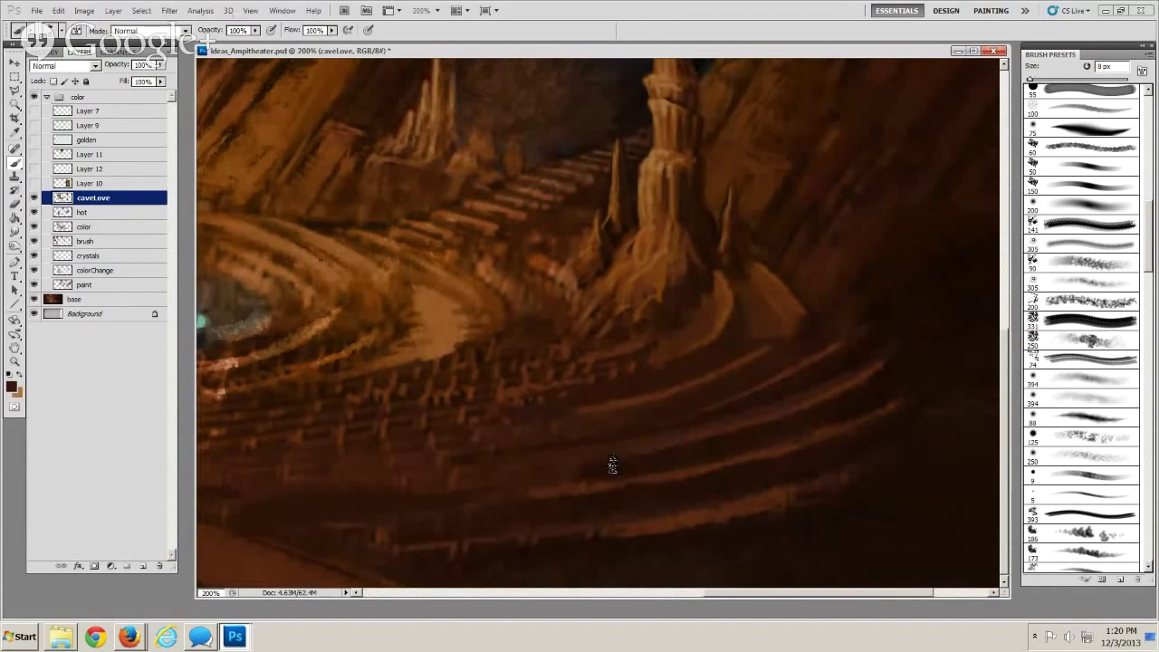
pyautogui.moveTo(492, 450)
pyautogui.mouseDown()
pyautogui.moveTo(502, 440)
pyautogui.moveTo(402, 432)
pyautogui.moveTo(559, 434)
pyautogui.moveTo(529, 430)
pyautogui.mouseUp()
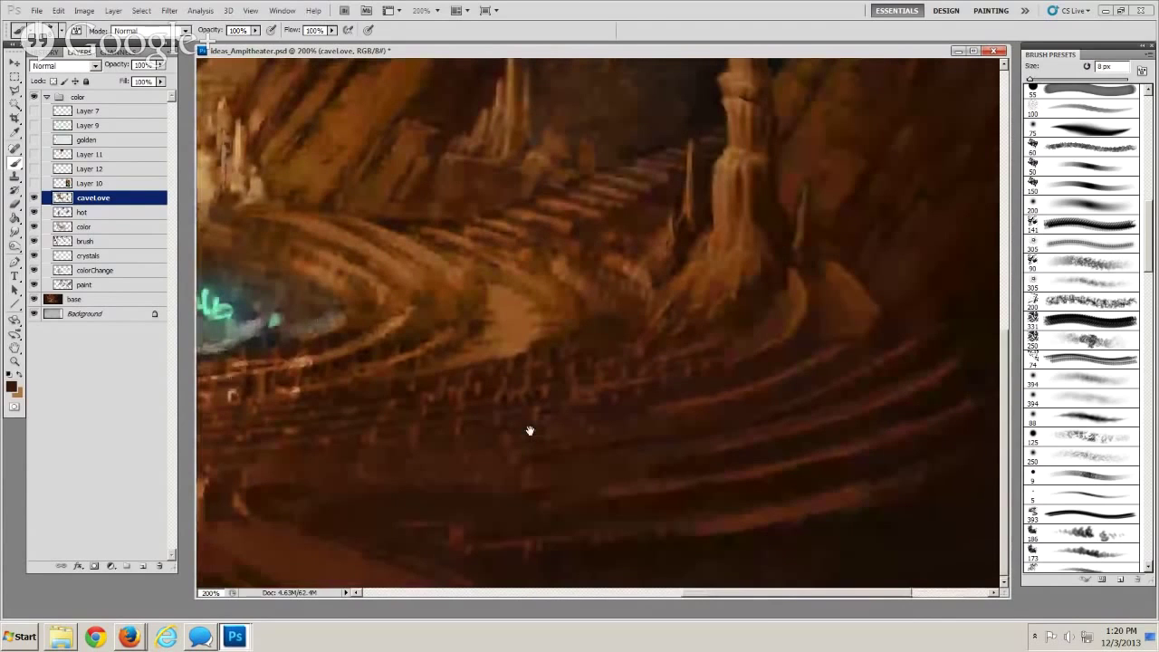
# Sample the lowest tier's reddish brown and extend its edge toward the pool side with a brush around 10 px
pyautogui.press(']')
pyautogui.press(']')
pyautogui.press(']')
pyautogui.keyDown('alt'); pyautogui.click(662, 533); pyautogui.keyUp('alt')
pyautogui.moveTo(662, 534)
pyautogui.mouseDown()
pyautogui.moveTo(559, 555)
pyautogui.moveTo(588, 545)
pyautogui.moveTo(455, 540)
pyautogui.mouseUp()
pyautogui.press('[')
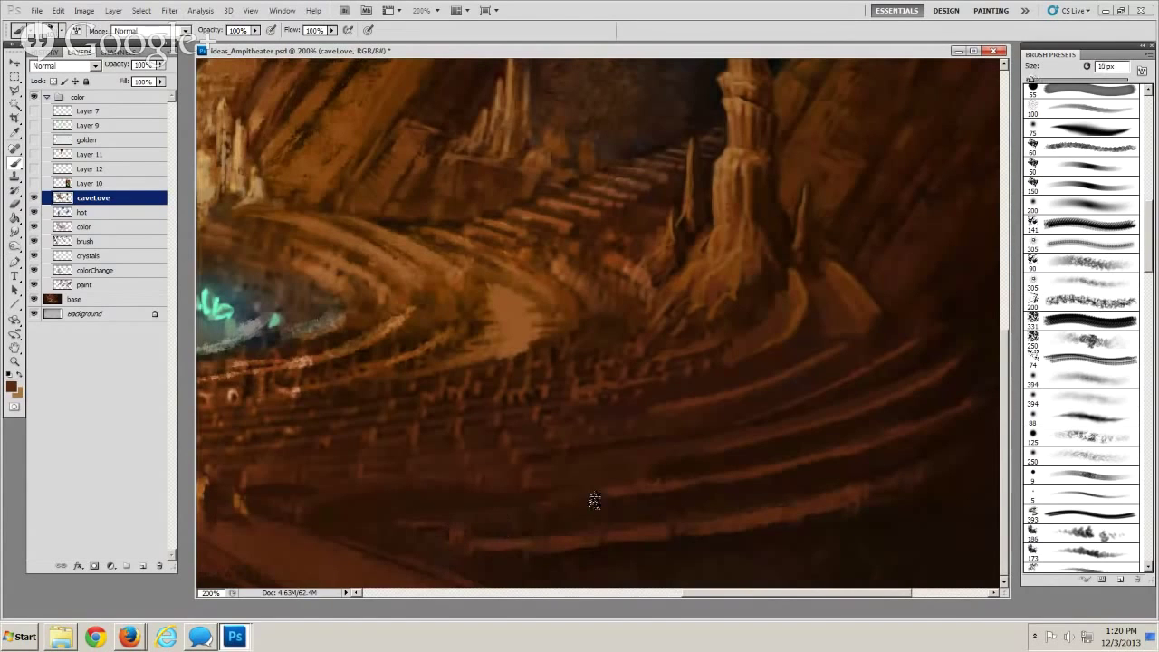
pyautogui.press(']')
# Paint thin light brown highlights along the curved tier edges around the pool with a sampled ochre and a 5–6 px brush
pyautogui.keyDown('alt'); pyautogui.click(470, 299); pyautogui.keyUp('alt')
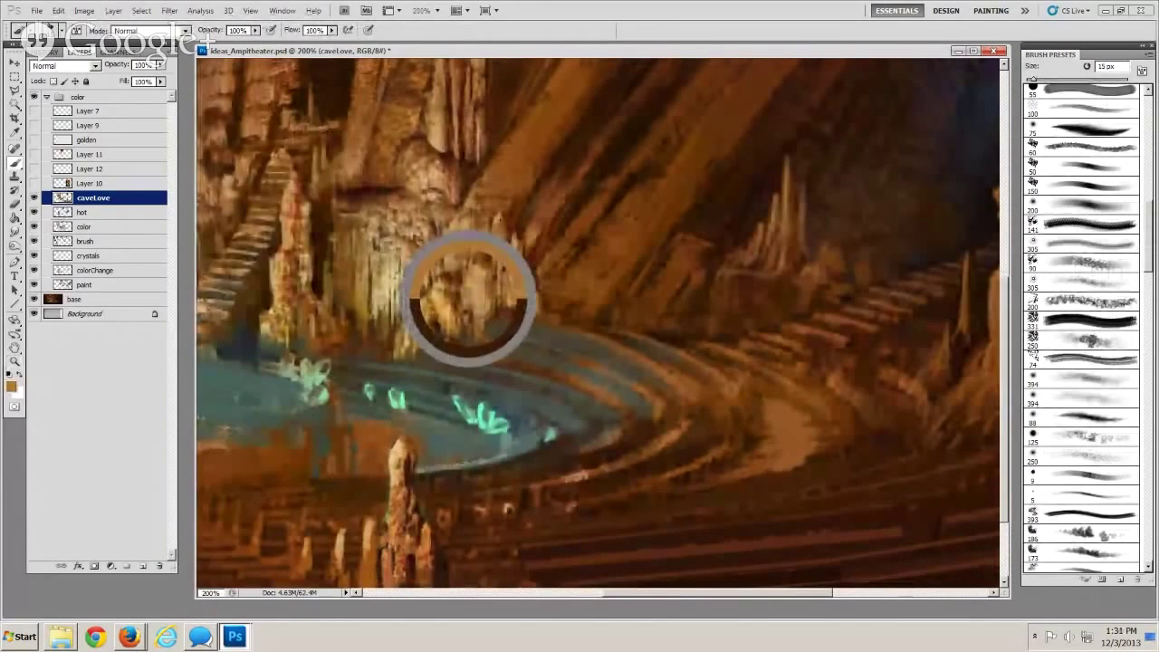
pyautogui.press('[')
pyautogui.press('[')
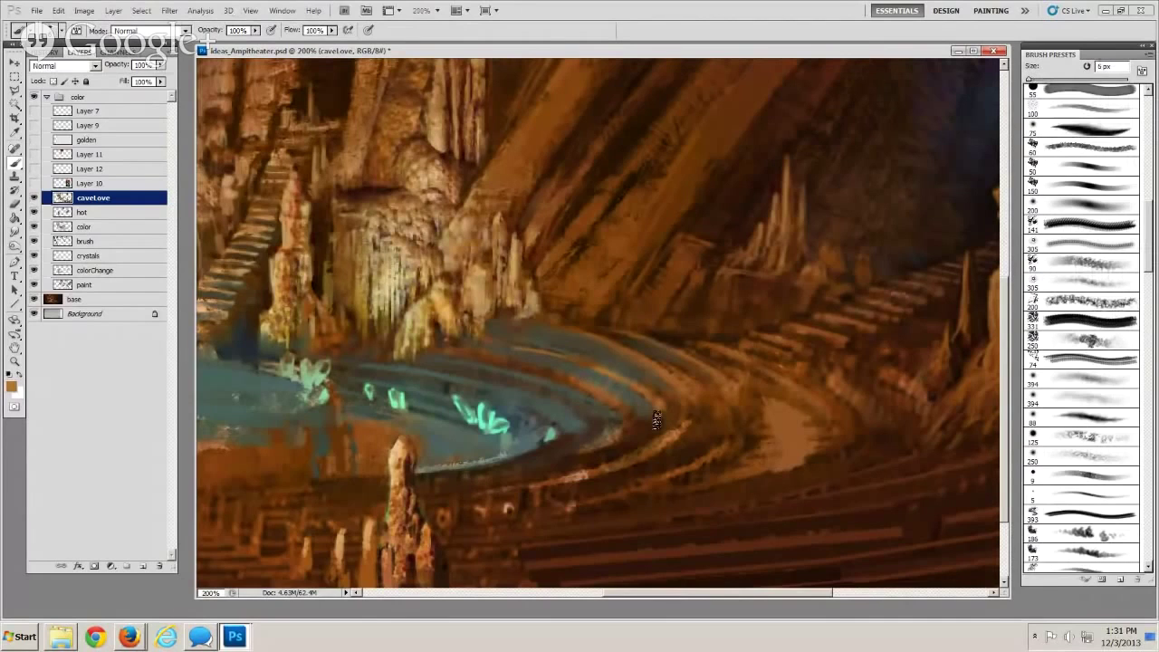
pyautogui.press('[')
pyautogui.moveTo(593, 443)
pyautogui.mouseDown()
pyautogui.moveTo(706, 481)
pyautogui.moveTo(735, 503)
pyautogui.moveTo(565, 497)
pyautogui.mouseUp()
pyautogui.press(']')
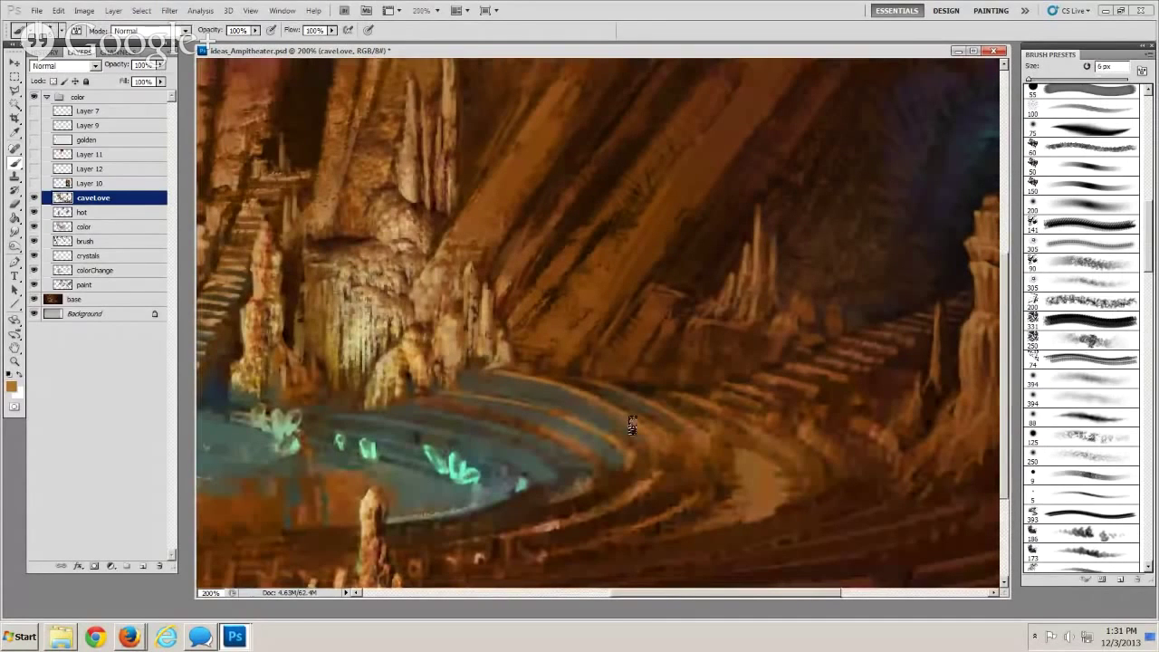
pyautogui.press('[')
pyautogui.press('[')
pyautogui.press(']')
pyautogui.press(']')
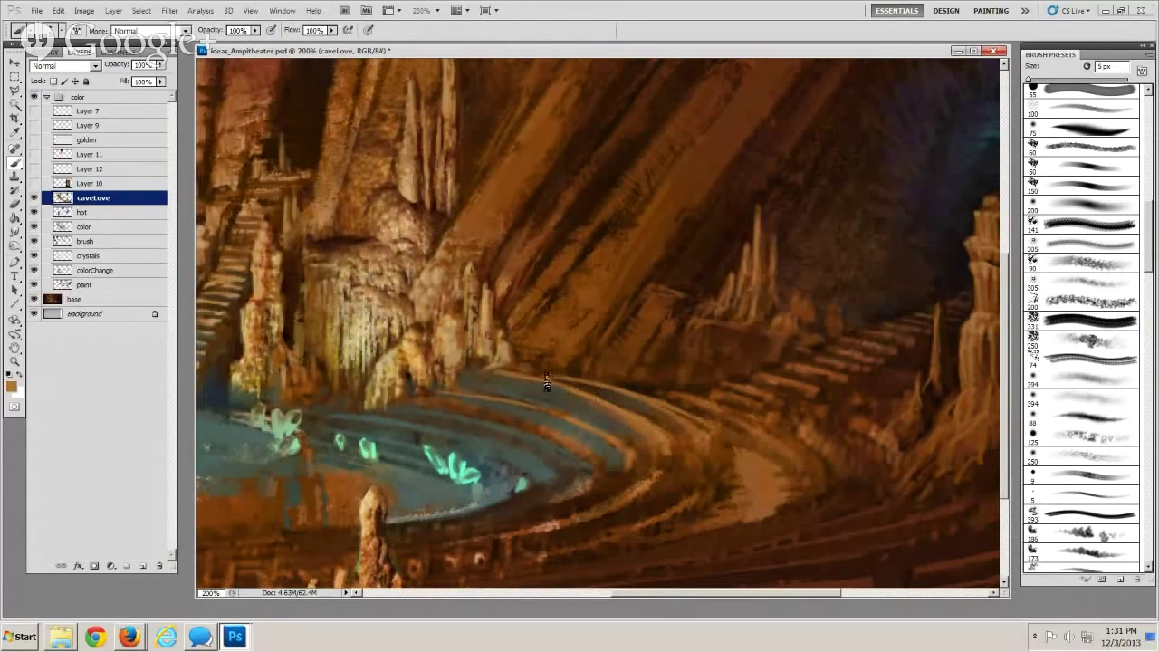
# Refine the upper tier edge behind the pool with a fine stroke in a color sampled from the tiers
pyautogui.keyDown('alt'); pyautogui.click(587, 392); pyautogui.keyUp('alt')
pyautogui.press('[')
pyautogui.press('[')
pyautogui.press('[')
pyautogui.moveTo(552, 382); pyautogui.dragTo(583, 391)
pyautogui.press(']')
pyautogui.press(']')
pyautogui.press(']')
# Shade the tier surfaces behind the pool with sampled greyish brown, varying the brush size down to 5 px
pyautogui.keyDown('alt'); pyautogui.click(576, 404); pyautogui.keyUp('alt')
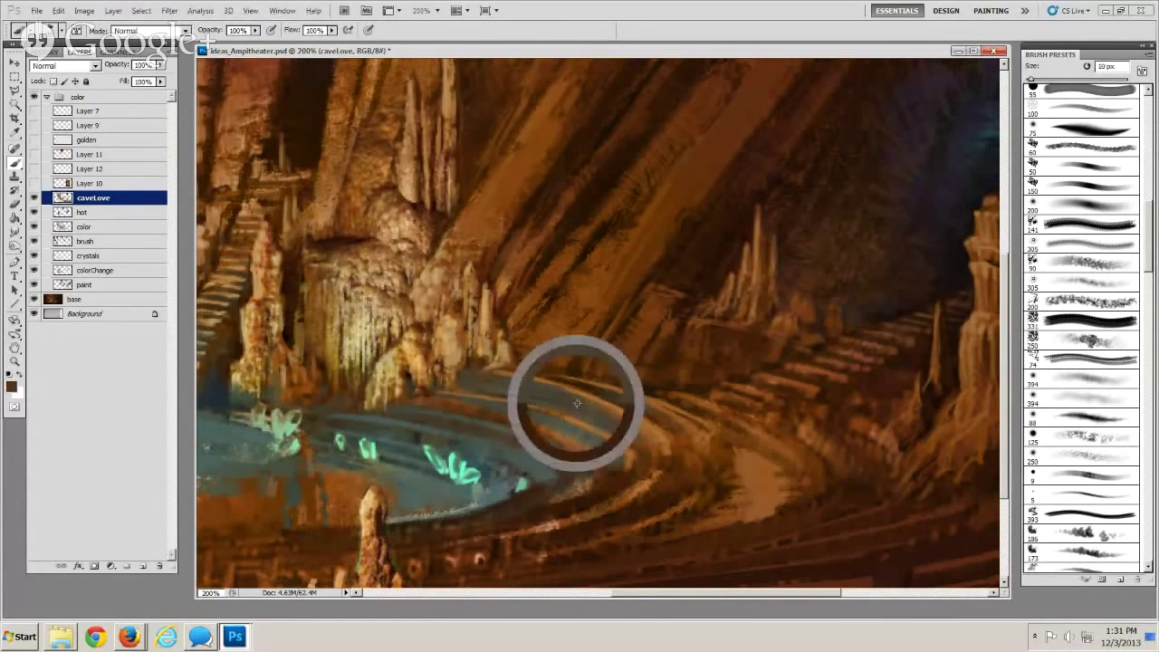
pyautogui.press('[')
pyautogui.moveTo(554, 395); pyautogui.dragTo(580, 407)
pyautogui.press(']')
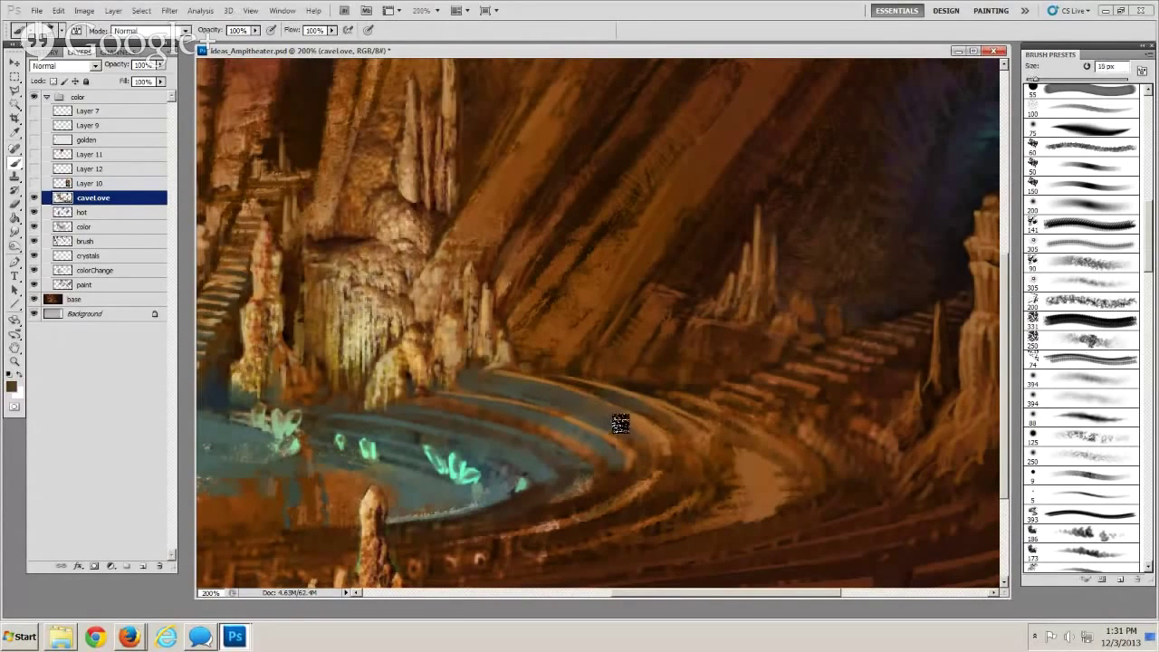
pyautogui.press(']')
pyautogui.press('[')
pyautogui.press(']')
pyautogui.press('[')
pyautogui.press('[')
pyautogui.press('[')
pyautogui.press('[')
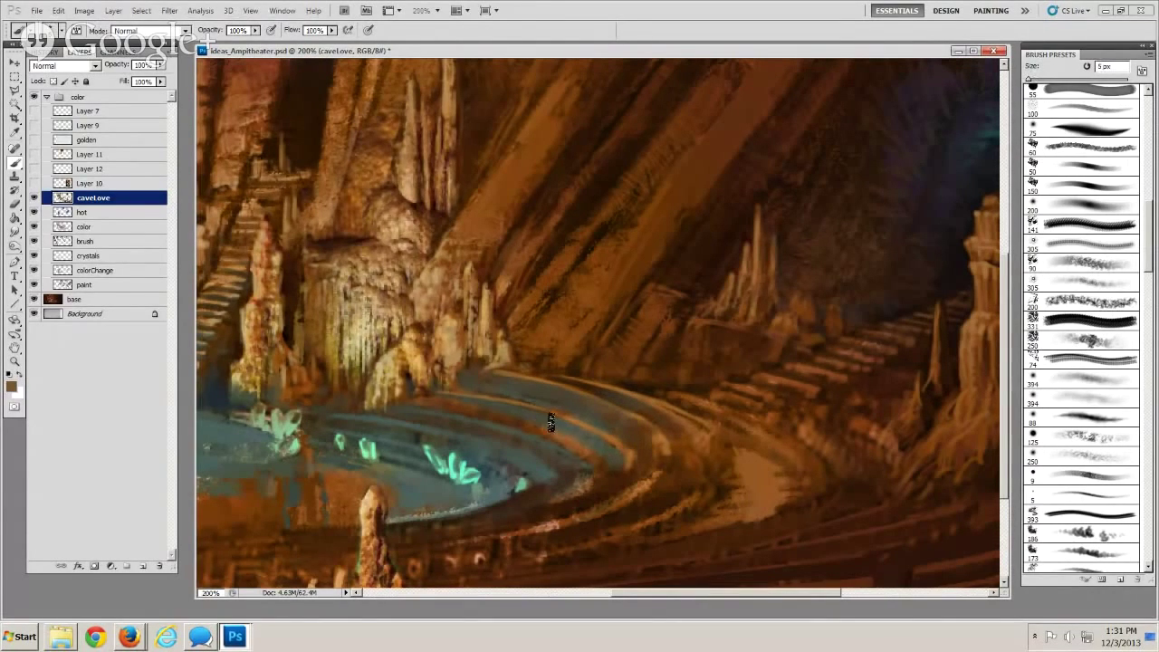
# Sample orange-brown from the stalagmite beside the pool and accent the curved tier edges with a brush up to 6 px
pyautogui.press('[')
pyautogui.press('[')
pyautogui.keyDown('alt'); pyautogui.moveTo(249, 334); pyautogui.dragTo(257, 326); pyautogui.keyUp('alt')
pyautogui.press('[')
pyautogui.press(']')
pyautogui.press(']')
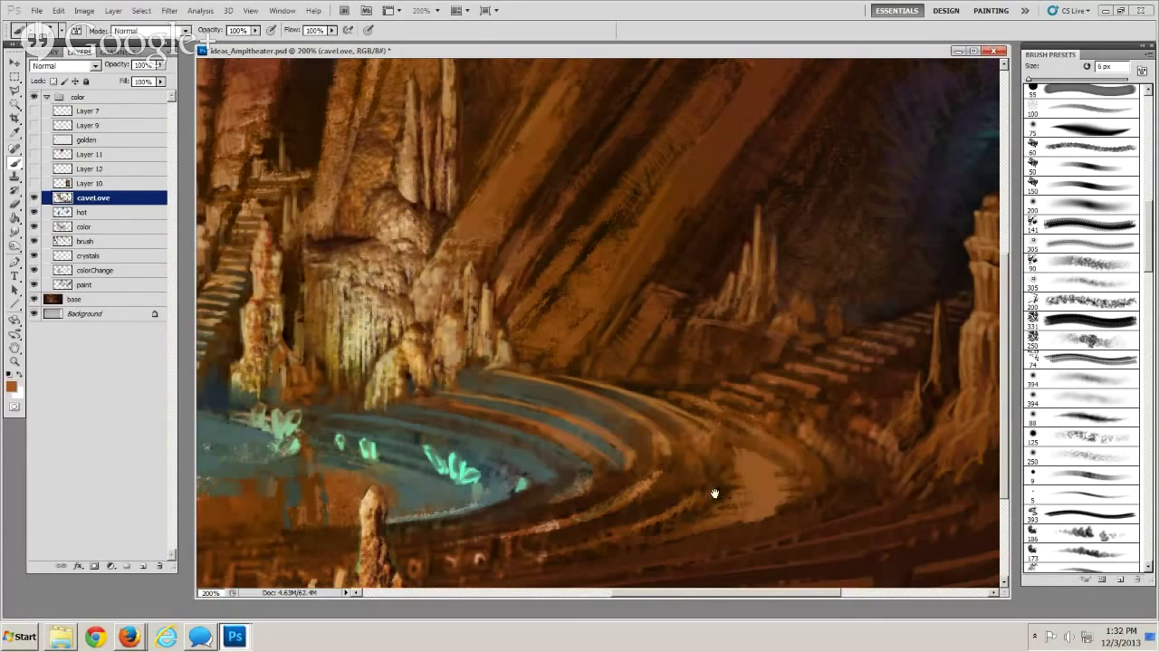
# Add finer orange-brown accents to the tiers around the pool with a 4 px brush
pyautogui.moveTo(714, 493); pyautogui.dragTo(518, 403)
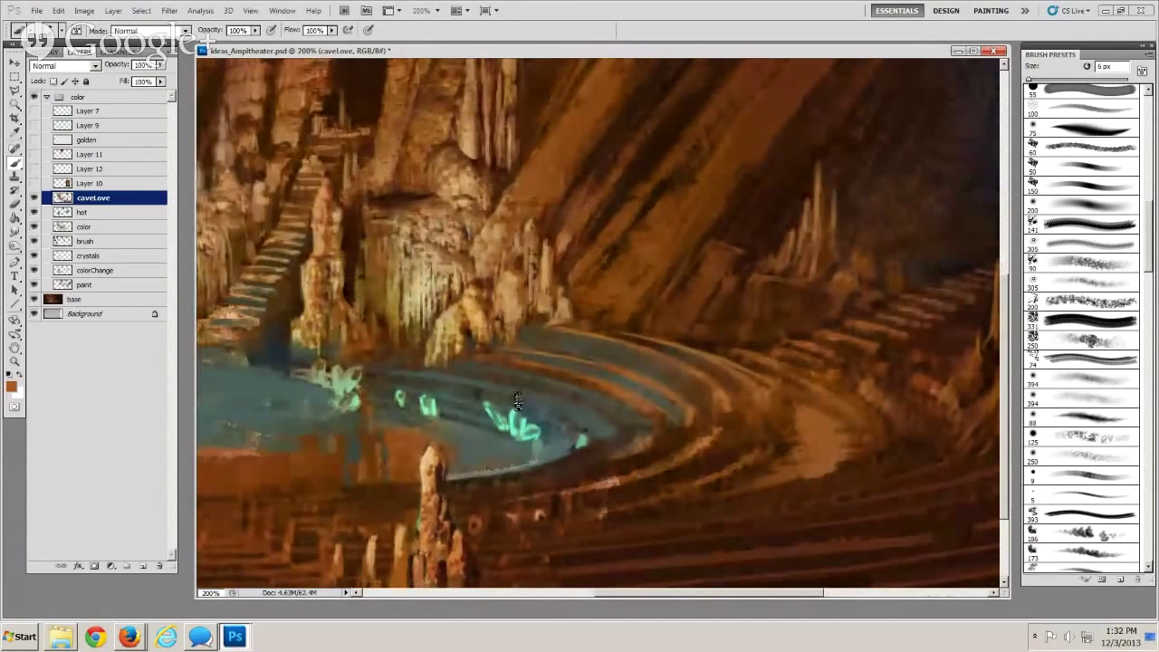
pyautogui.press('[')
pyautogui.press('[')
pyautogui.moveTo(682, 471)
pyautogui.mouseDown()
pyautogui.moveTo(628, 461)
pyautogui.moveTo(619, 506)
pyautogui.mouseUp()
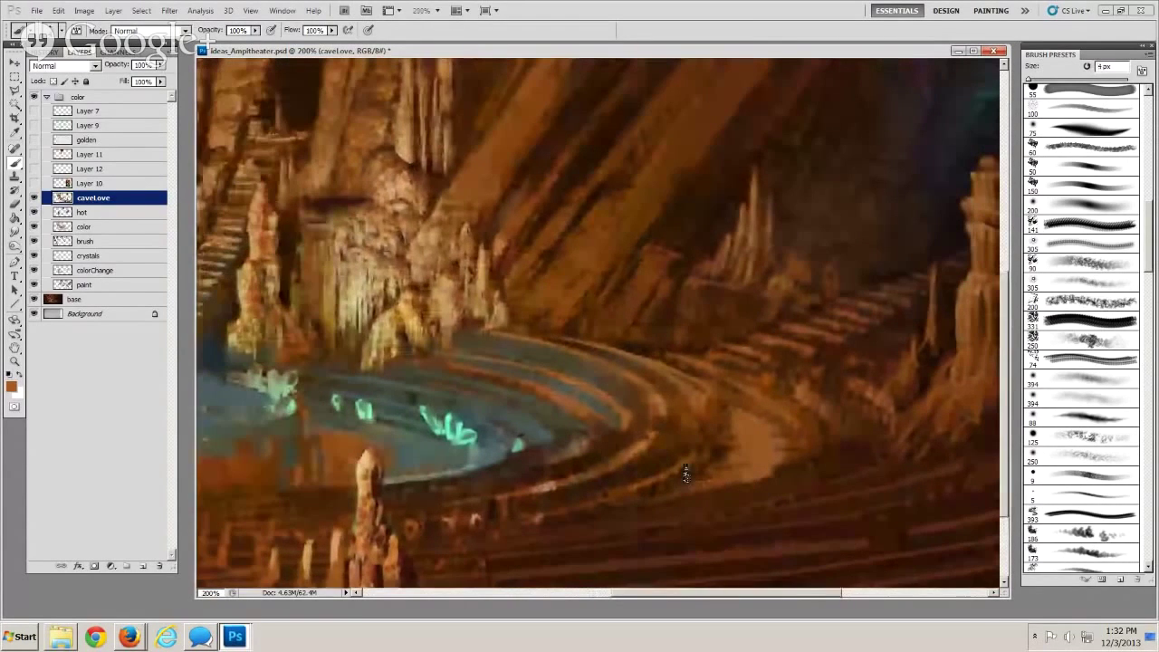
pyautogui.moveTo(686, 473); pyautogui.dragTo(566, 487)
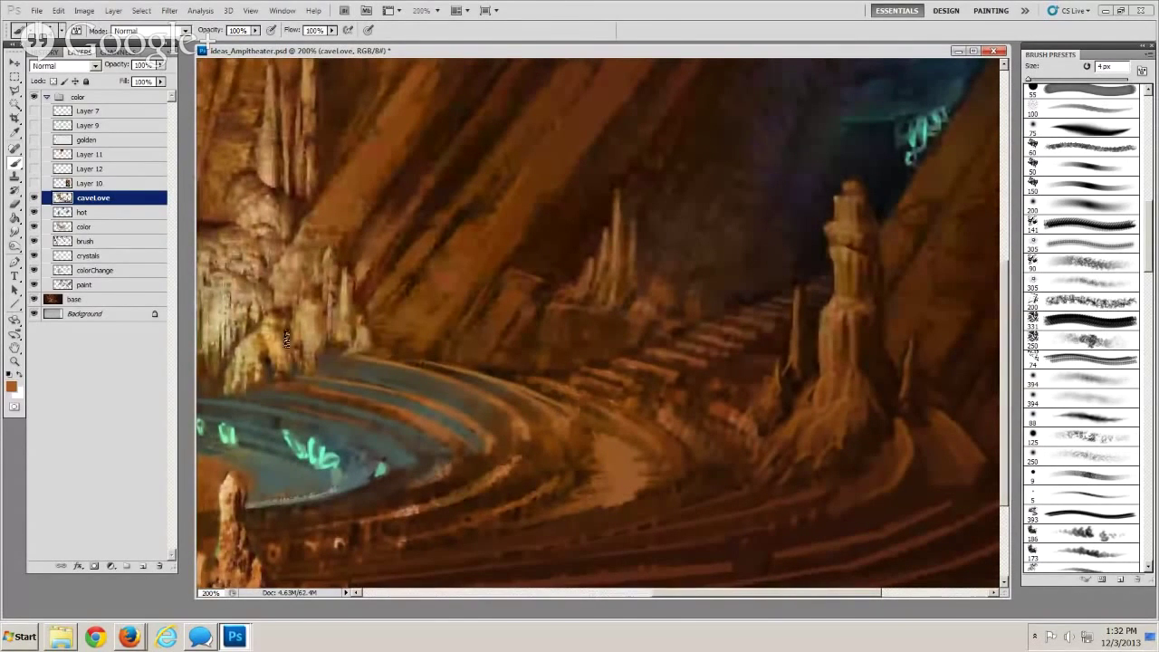
# Brighten the steps of the staircase leading toward the column with orange-brown strokes, using brush sizes of 8 to 10 px
pyautogui.press('[')
pyautogui.press(']')
pyautogui.press(']')
pyautogui.press(']')
pyautogui.press(']')
pyautogui.press(']')
pyautogui.press(']')
pyautogui.press(']')
pyautogui.press(']')
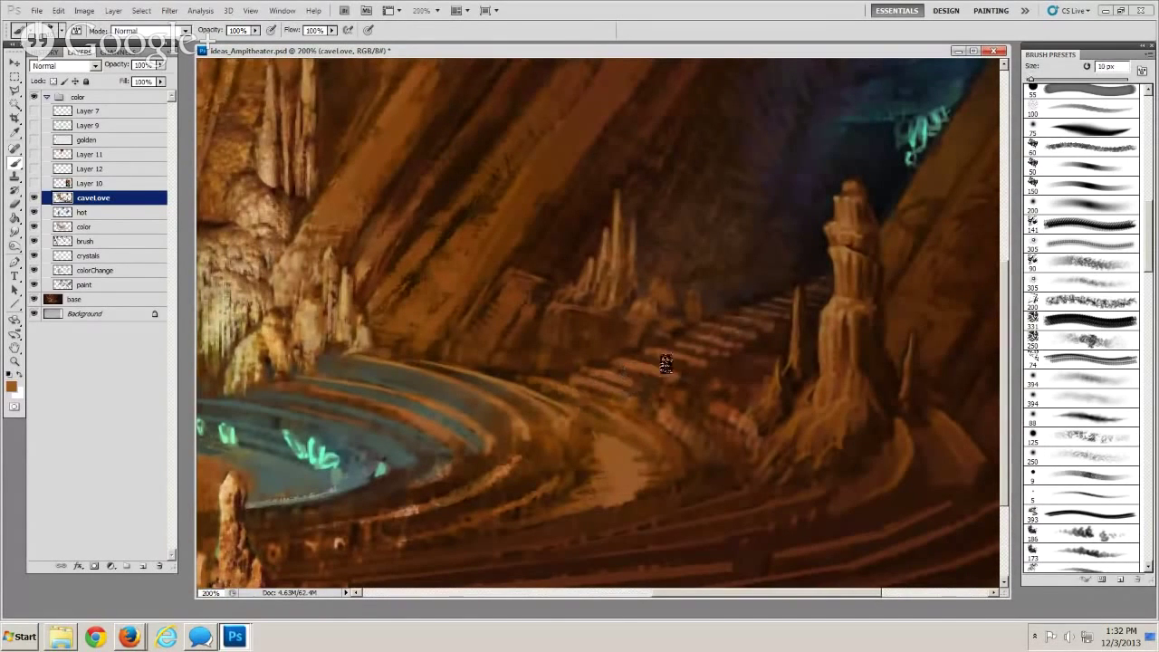
pyautogui.press('[')
pyautogui.press('[')
pyautogui.press(']')
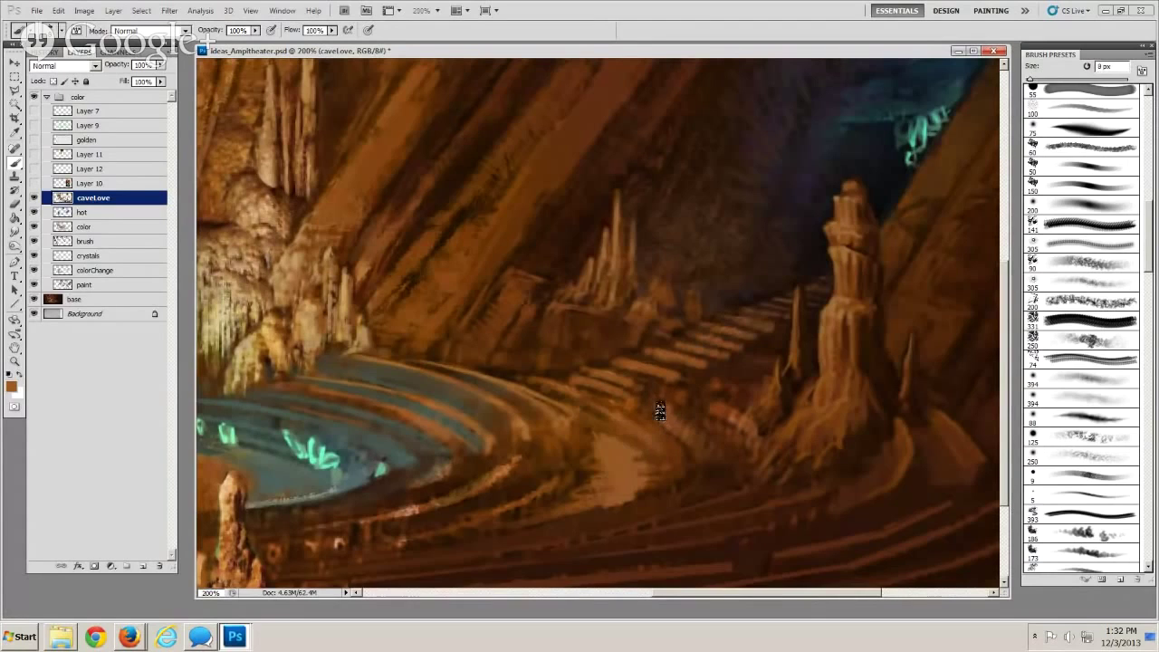
pyautogui.moveTo(608, 489); pyautogui.dragTo(799, 459)
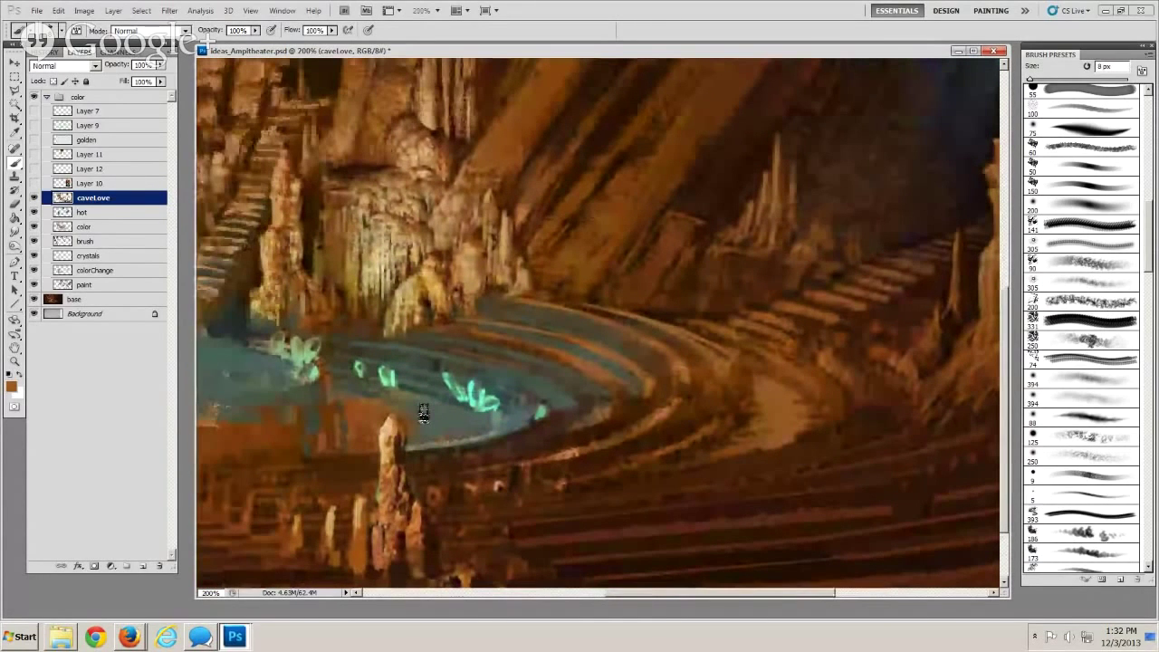
# Examine the whole painting at reduced size to judge the overall composition and lighting
pyautogui.keyDown('alt'); pyautogui.click(423, 413); pyautogui.keyUp('alt')
pyautogui.keyDown('alt'); pyautogui.click(423, 413); pyautogui.keyUp('alt')
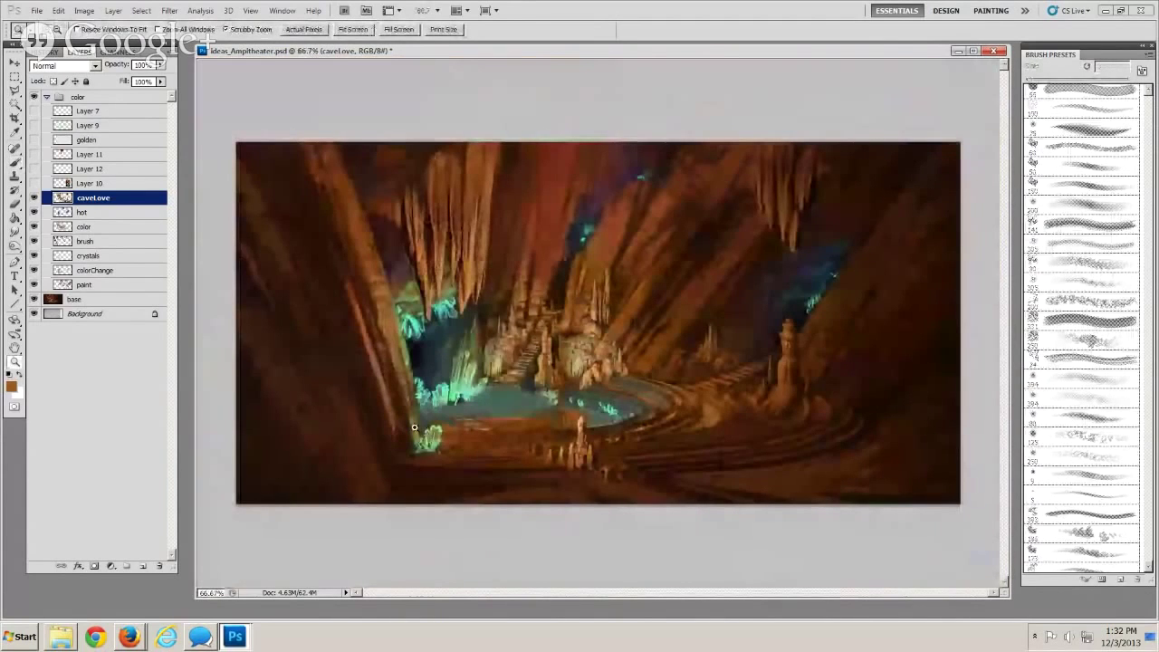
pyautogui.hotkey('ctrl', '-')
pyautogui.hotkey('ctrl', '-')
pyautogui.hotkey('ctrl', '-')
pyautogui.hotkey('ctrl', '-')
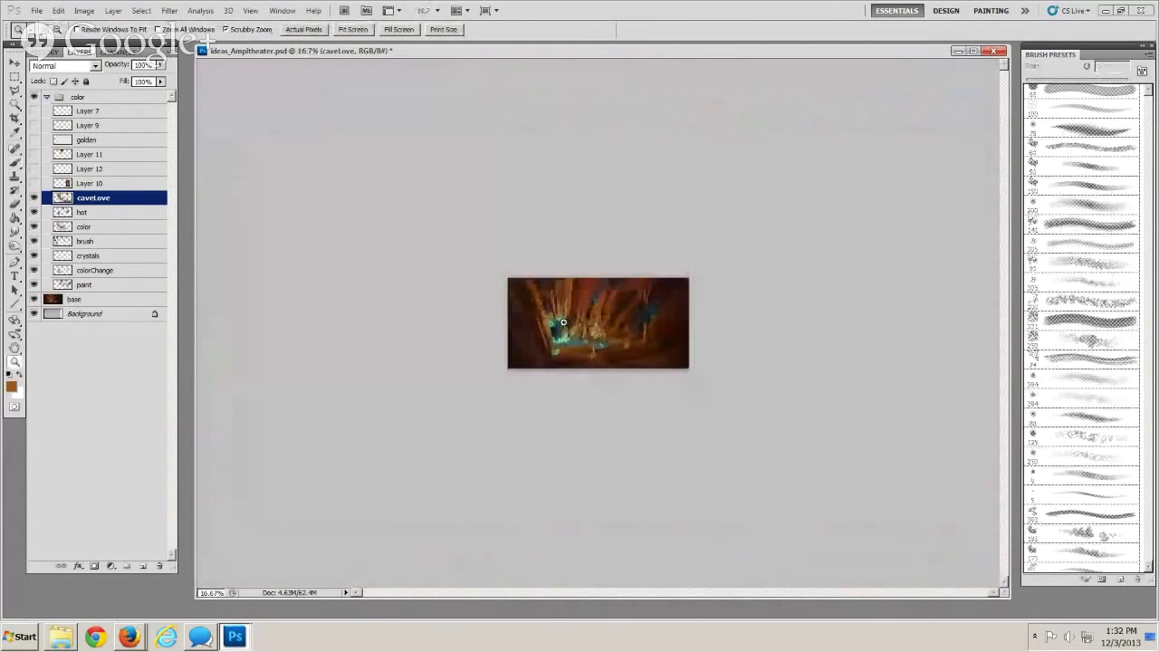
pyautogui.click(562, 322)
pyautogui.click(562, 323)
pyautogui.click(562, 324)
pyautogui.click(562, 326)
pyautogui.click(562, 327)
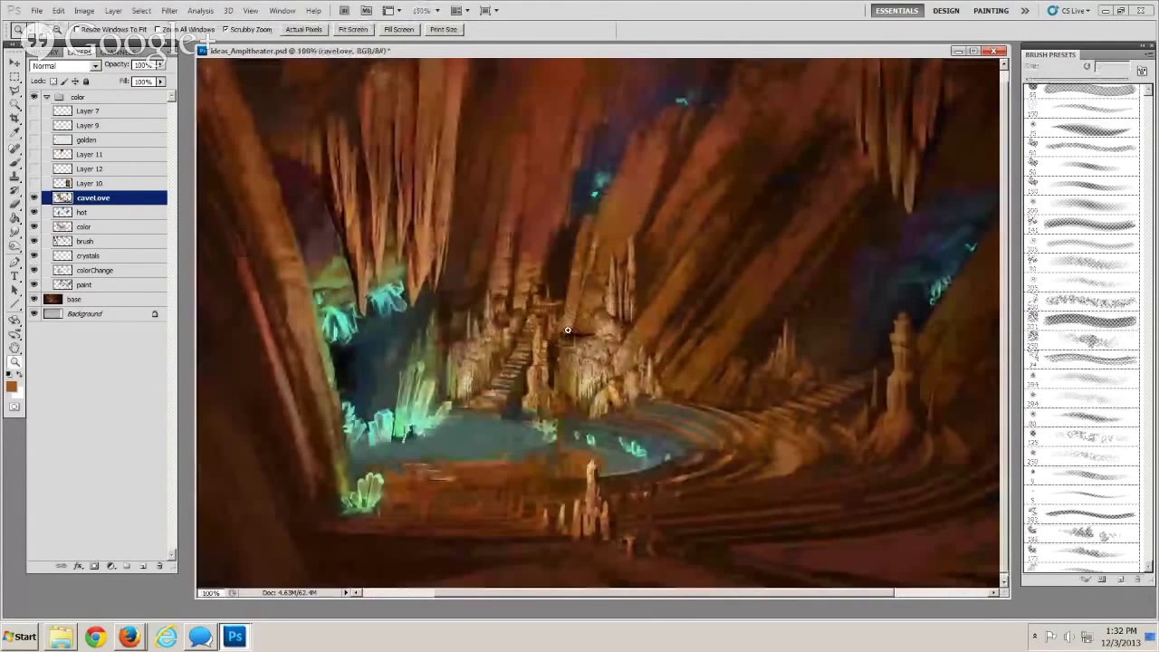
pyautogui.click(568, 331)
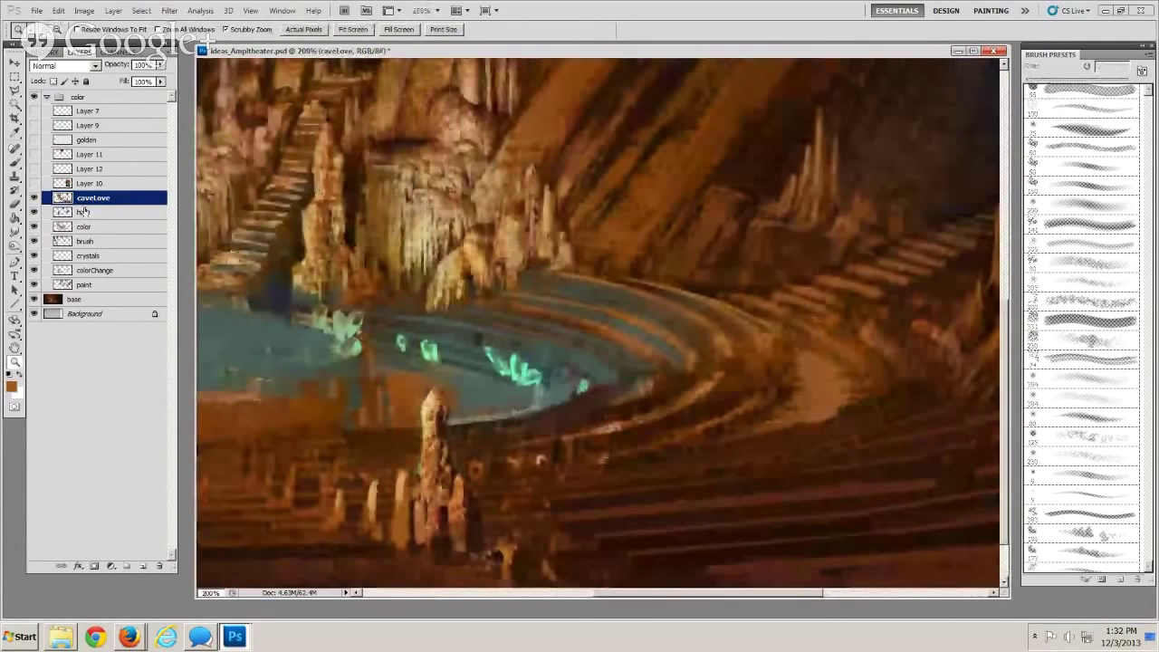
# Sample nearby browns and rework the tier edges around the sandy landing at the staircase's foot with a 6 to 8 px brush
pyautogui.press('b')
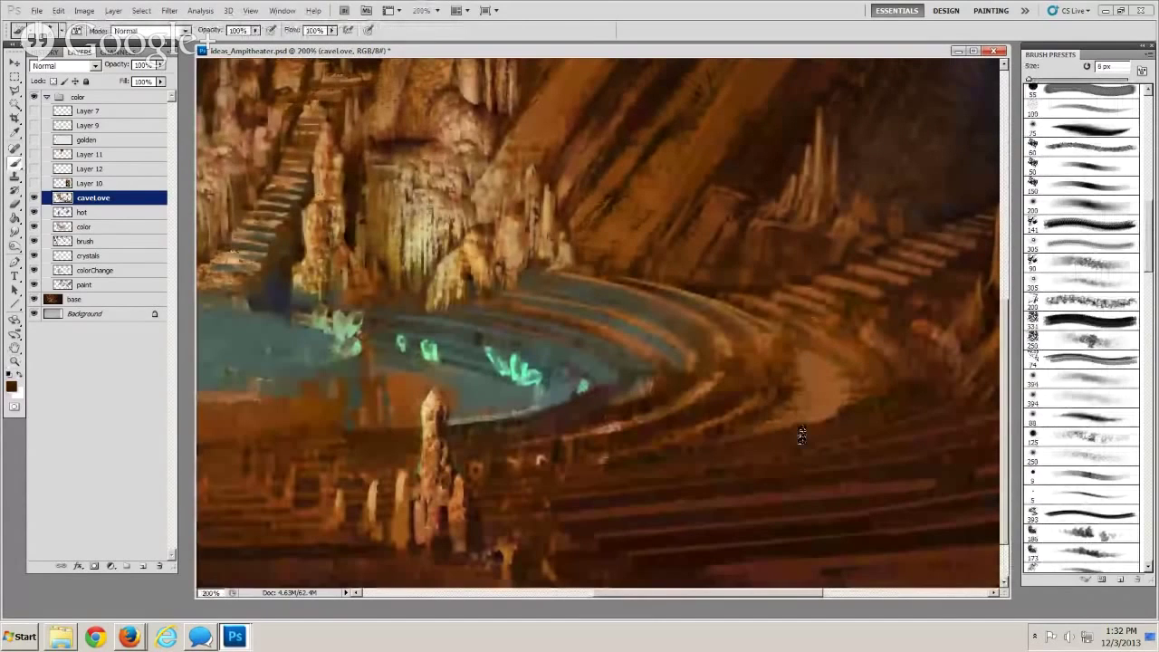
pyautogui.moveTo(833, 420); pyautogui.dragTo(801, 425)
pyautogui.keyDown('alt'); pyautogui.click(822, 415); pyautogui.keyUp('alt')
pyautogui.press('[')
pyautogui.press('[')
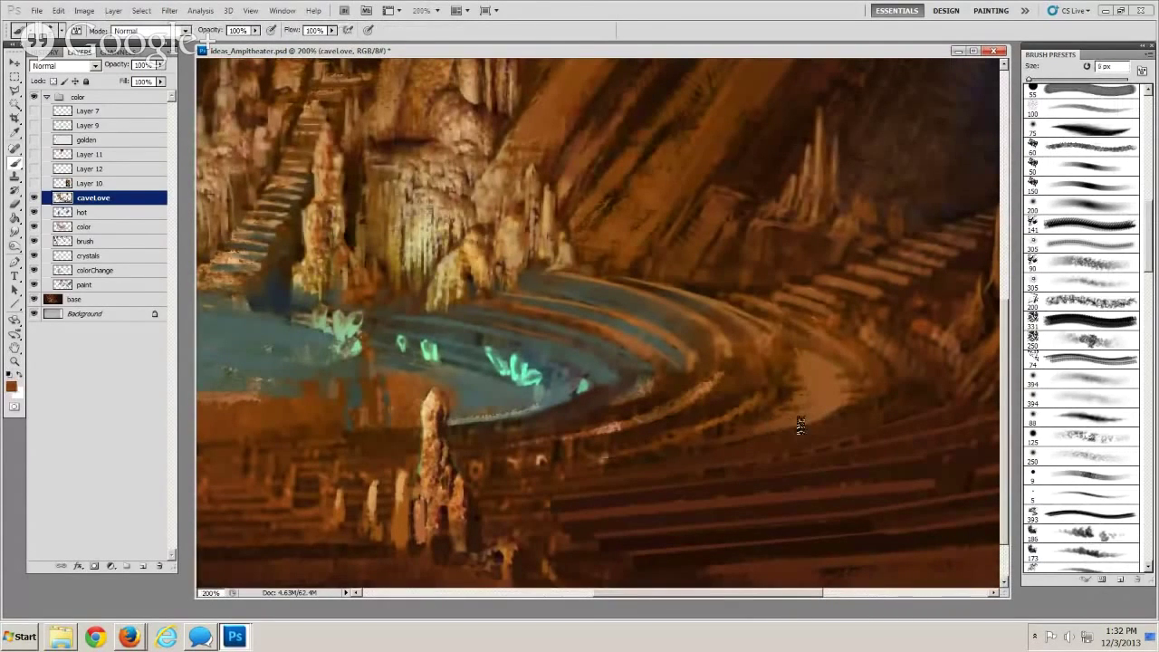
pyautogui.keyDown('alt'); pyautogui.click(806, 432); pyautogui.keyUp('alt')
pyautogui.press(']')
pyautogui.moveTo(833, 416)
pyautogui.mouseDown()
pyautogui.moveTo(791, 436)
pyautogui.moveTo(776, 466)
pyautogui.moveTo(680, 443)
pyautogui.mouseUp()
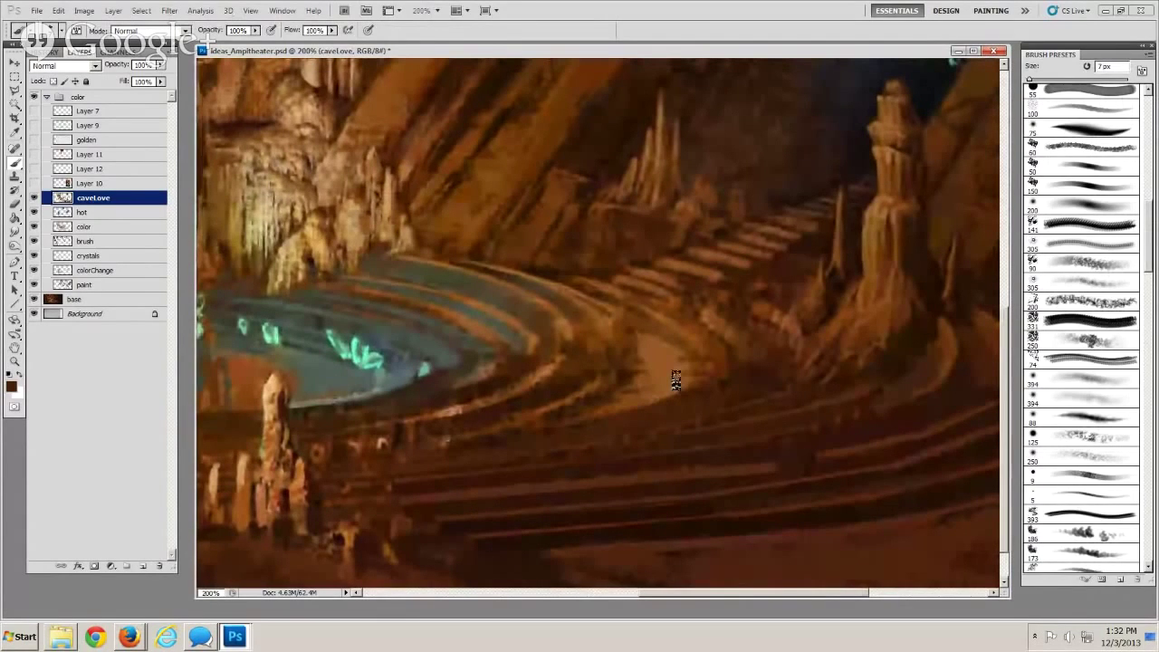
pyautogui.moveTo(639, 366); pyautogui.dragTo(617, 395)
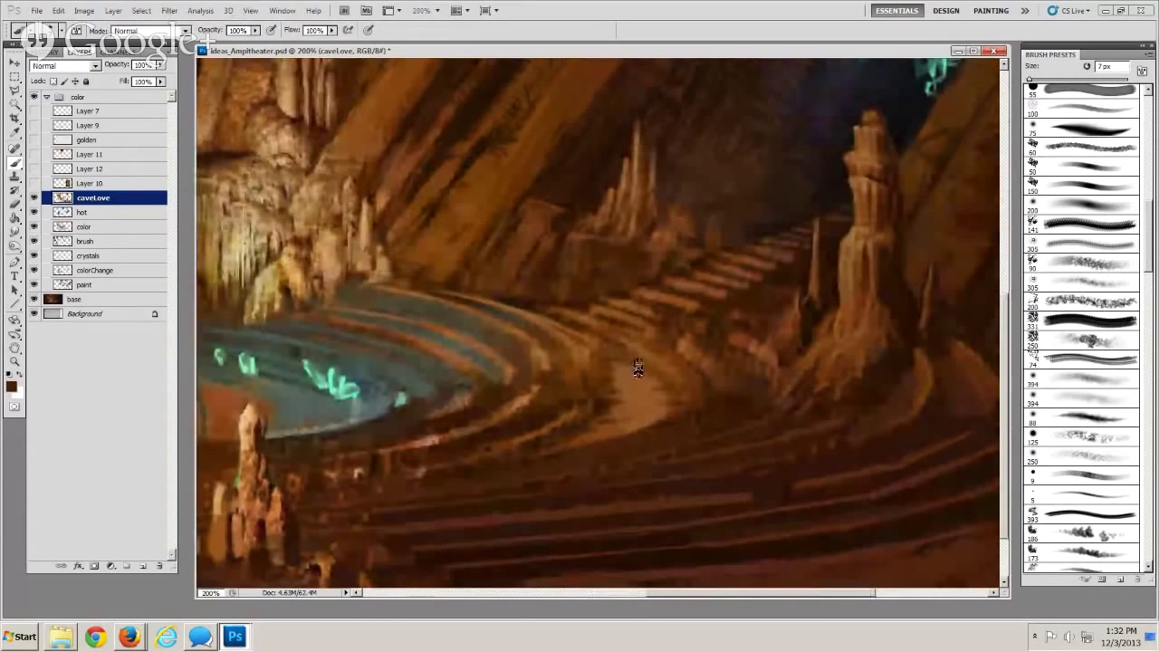
# Sample dark browns beside the column's base and deepen the shadows between its rocks and the adjoining tier with a brush up to 7 px
pyautogui.keyDown('alt'); pyautogui.click(882, 342); pyautogui.keyUp('alt')
pyautogui.press('[')
pyautogui.press('[')
pyautogui.press('[')
pyautogui.press('[')
pyautogui.press(']')
pyautogui.press(']')
pyautogui.press(']')
pyautogui.keyDown('alt'); pyautogui.click(906, 364); pyautogui.keyUp('alt')
pyautogui.press('space')
pyautogui.moveTo(616, 468); pyautogui.dragTo(663, 458)
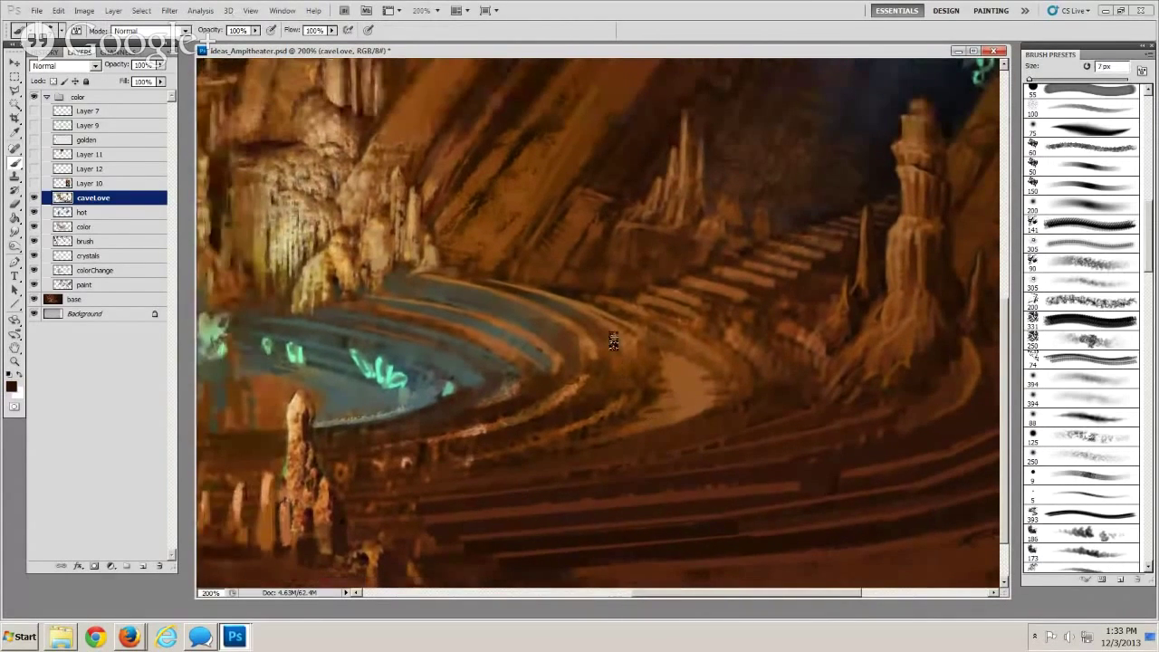
# Sample orange-brown from the tiers and trace a thin 5 px highlight along the outer rim of the sandy landing
pyautogui.keyDown('alt'); pyautogui.click(589, 350); pyautogui.keyUp('alt')
pyautogui.press('[')
pyautogui.press('[')
pyautogui.moveTo(743, 367); pyautogui.dragTo(744, 396)
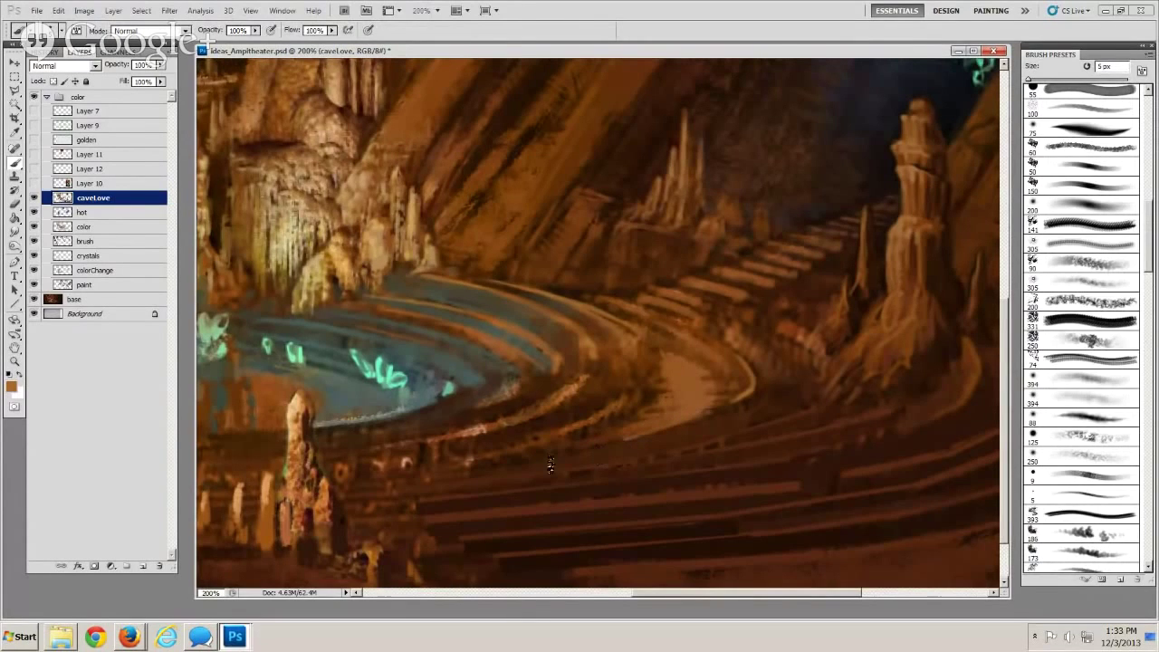
pyautogui.moveTo(624, 442); pyautogui.dragTo(521, 462)
pyautogui.moveTo(565, 458); pyautogui.dragTo(716, 453)
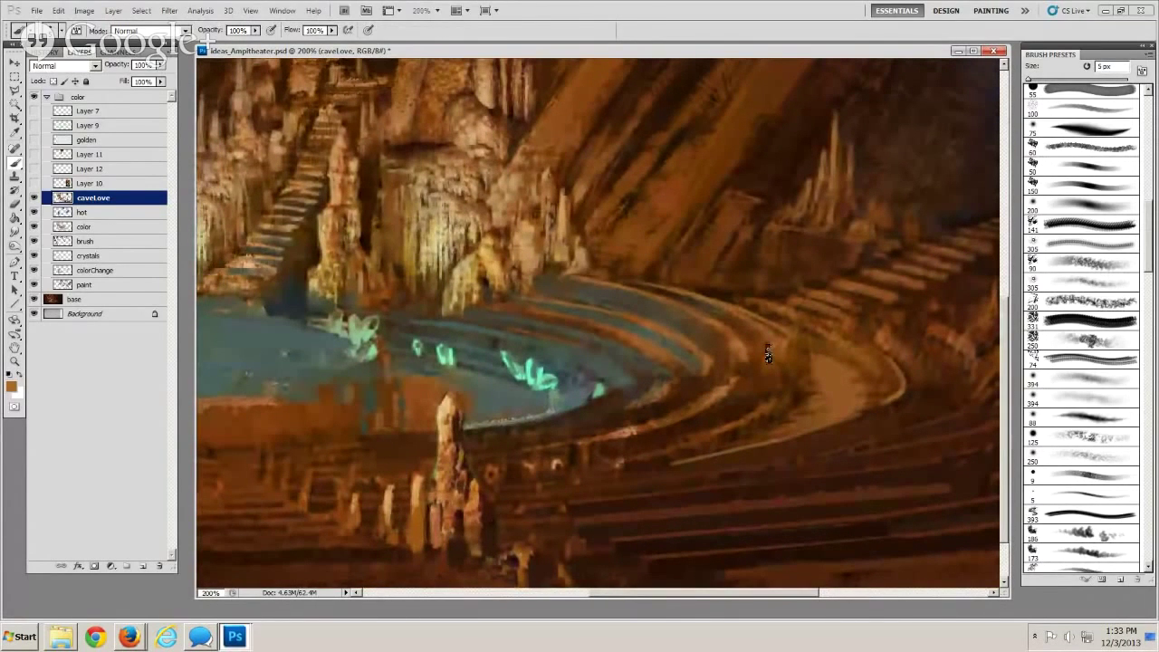
# Paint curved orange-brown highlights along the tier edges between the pool and the sandy landing, using brush sizes of 4 to 7 px
pyautogui.press(']')
pyautogui.press(']')
pyautogui.moveTo(780, 394); pyautogui.dragTo(744, 416)
pyautogui.press('[')
pyautogui.press('[')
pyautogui.press('[')
pyautogui.moveTo(752, 421); pyautogui.dragTo(647, 454)
pyautogui.moveTo(717, 436); pyautogui.dragTo(652, 452)
pyautogui.press(']')
pyautogui.press(']')
pyautogui.press(']')
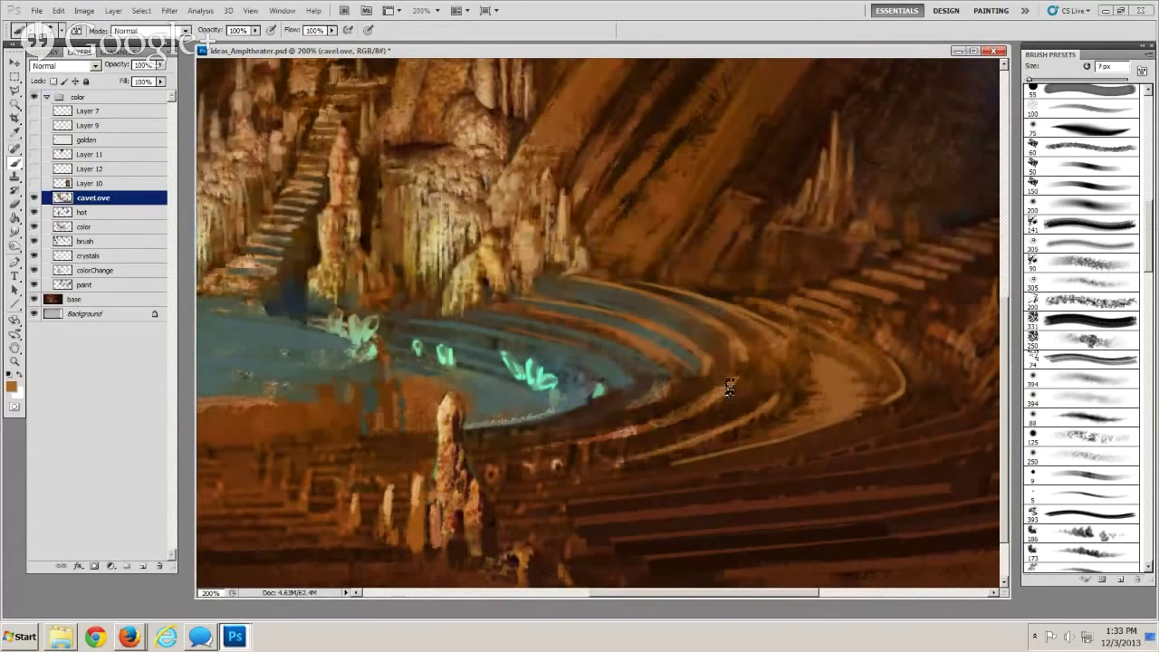
pyautogui.moveTo(730, 388); pyautogui.dragTo(599, 447)
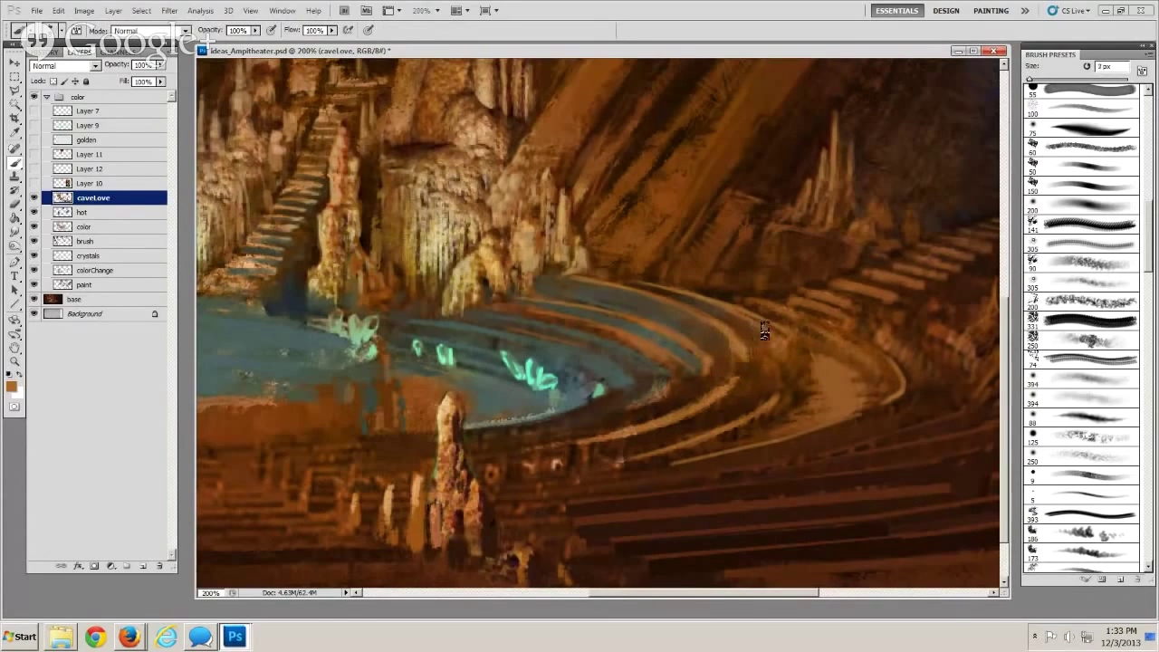
# Refine the highlights and brown shading on the upper tiers behind the pool, varying the brush size between fine and broad strokes
pyautogui.press('[')
pyautogui.press('[')
pyautogui.press('[')
pyautogui.press(']')
pyautogui.press(']')
pyautogui.press(']')
pyautogui.press(']')
pyautogui.press(']')
pyautogui.press('[')
pyautogui.press(']')
pyautogui.press('[')
pyautogui.press('[')
pyautogui.press(']')
pyautogui.press(']')
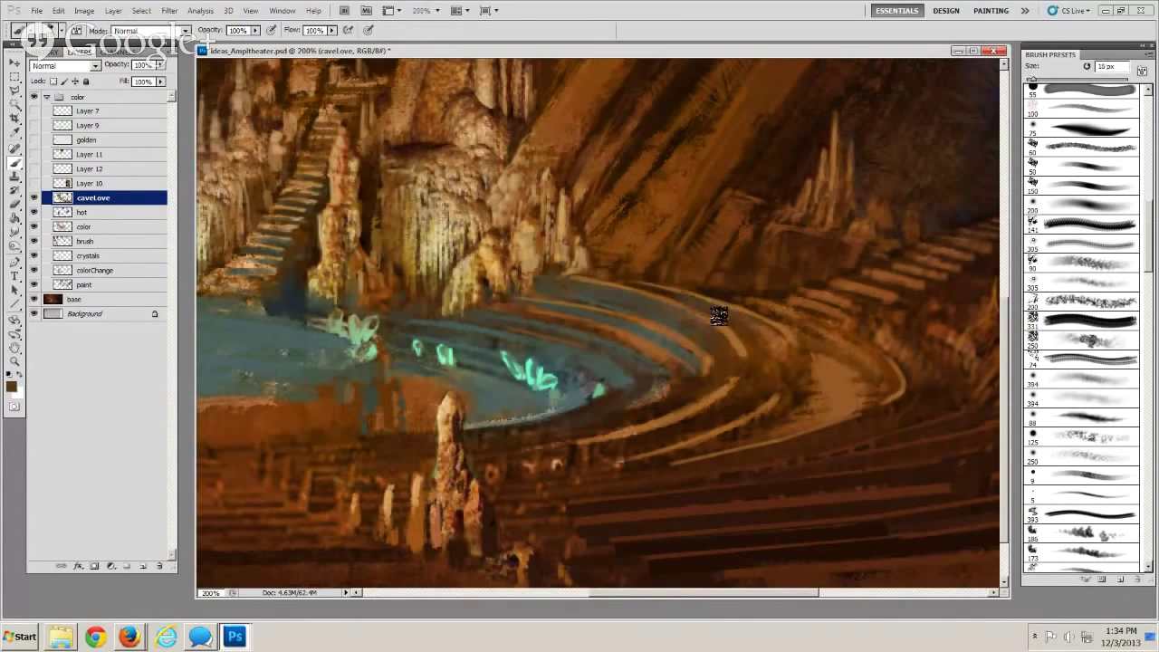
pyautogui.press('[')
pyautogui.press('[')
pyautogui.press(']')
pyautogui.press(']')
# Erase the teal-striped paint from the tiers bordering the pool with a textured eraser enlarged to 70 px
pyautogui.click(14, 362)
pyautogui.keyDown('alt'); pyautogui.click(463, 344); pyautogui.keyUp('alt')
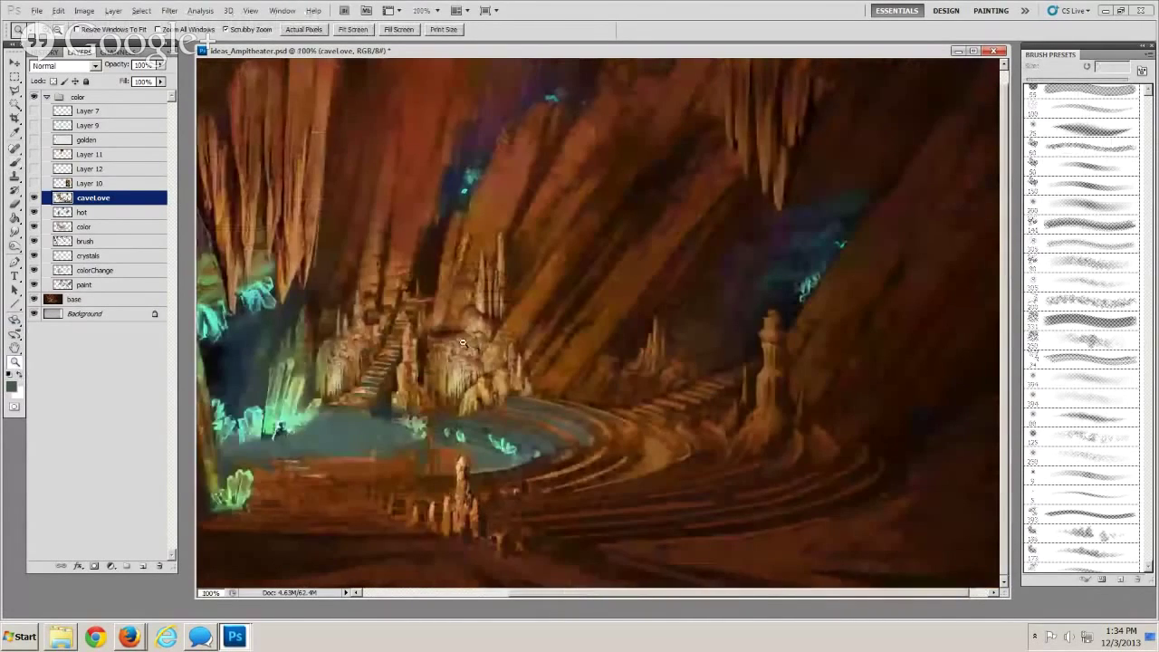
pyautogui.keyDown('alt'); pyautogui.click(462, 343); pyautogui.keyUp('alt')
pyautogui.click(548, 368)
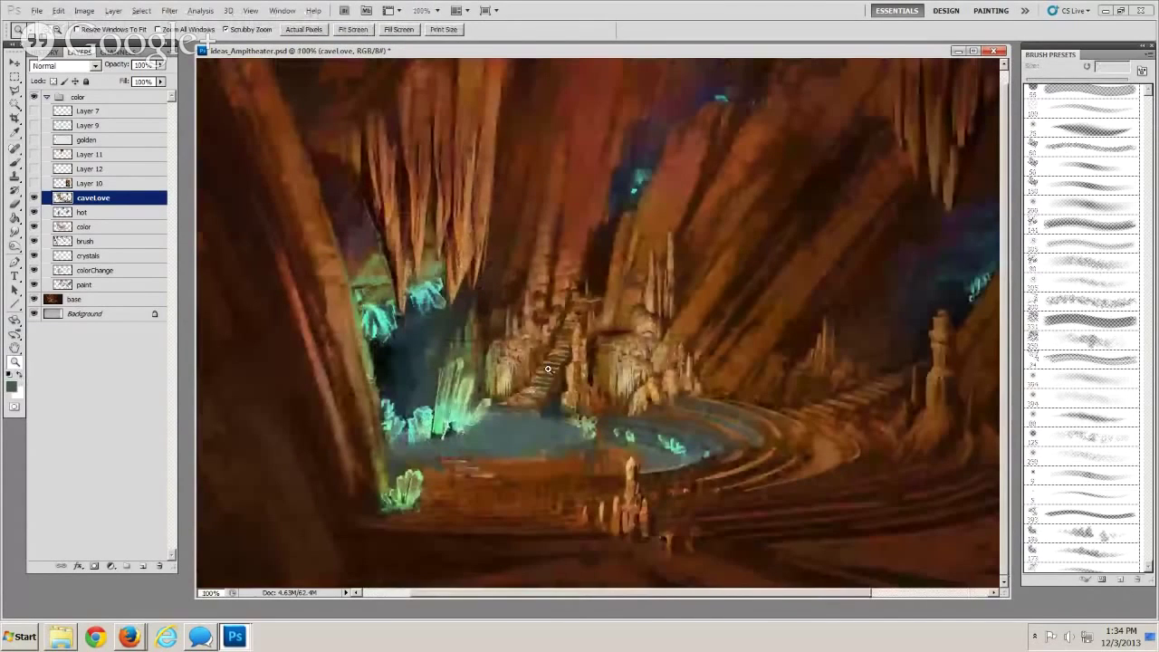
pyautogui.click(734, 425)
pyautogui.click(14, 205)
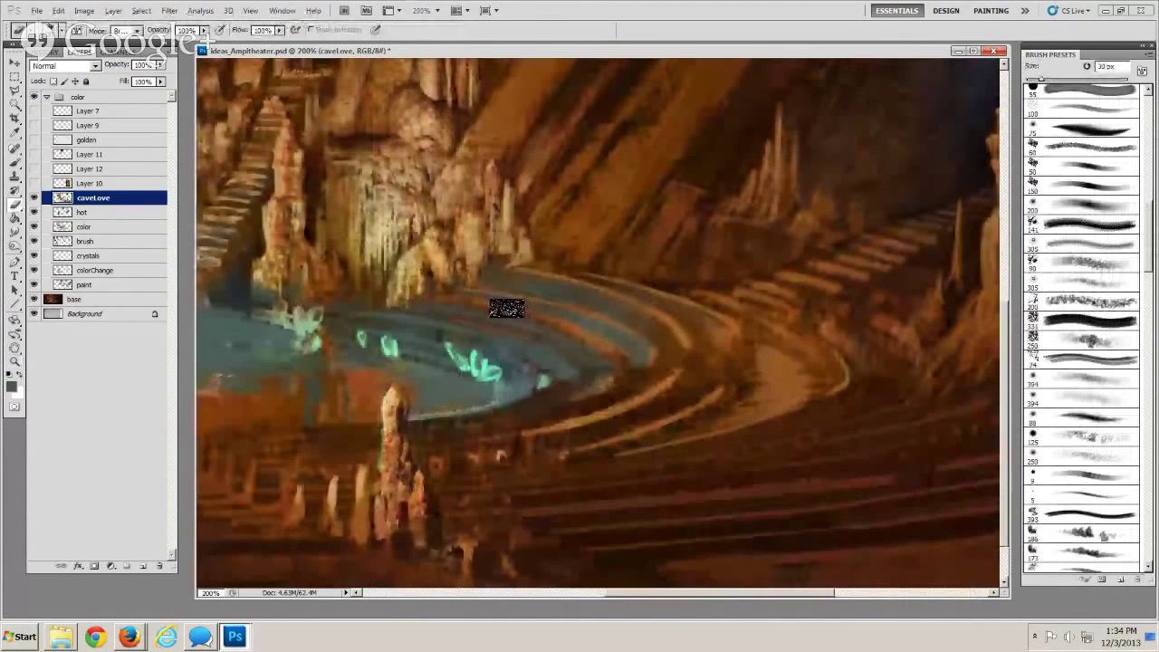
pyautogui.press(']')
pyautogui.press(']')
pyautogui.press(']')
pyautogui.press(']')
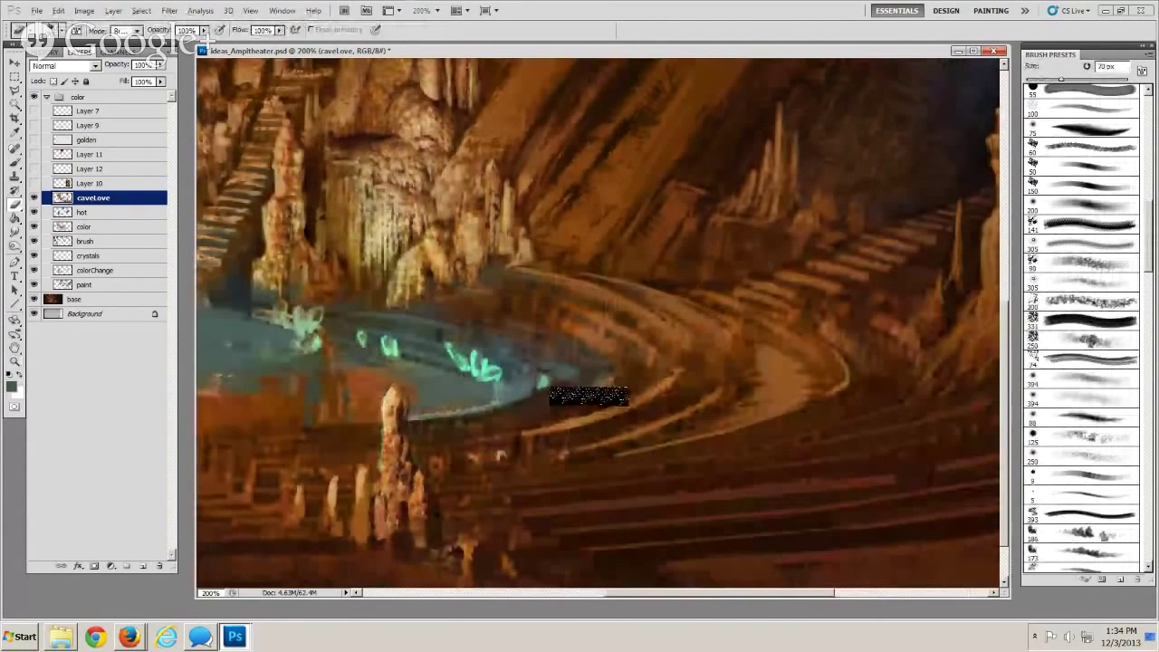
# Erase the overpainted strokes on the lower foreground tiers beneath the pool and landing with a 90 px eraser
pyautogui.moveTo(660, 358); pyautogui.dragTo(578, 294)
pyautogui.press(']')
pyautogui.press(']')
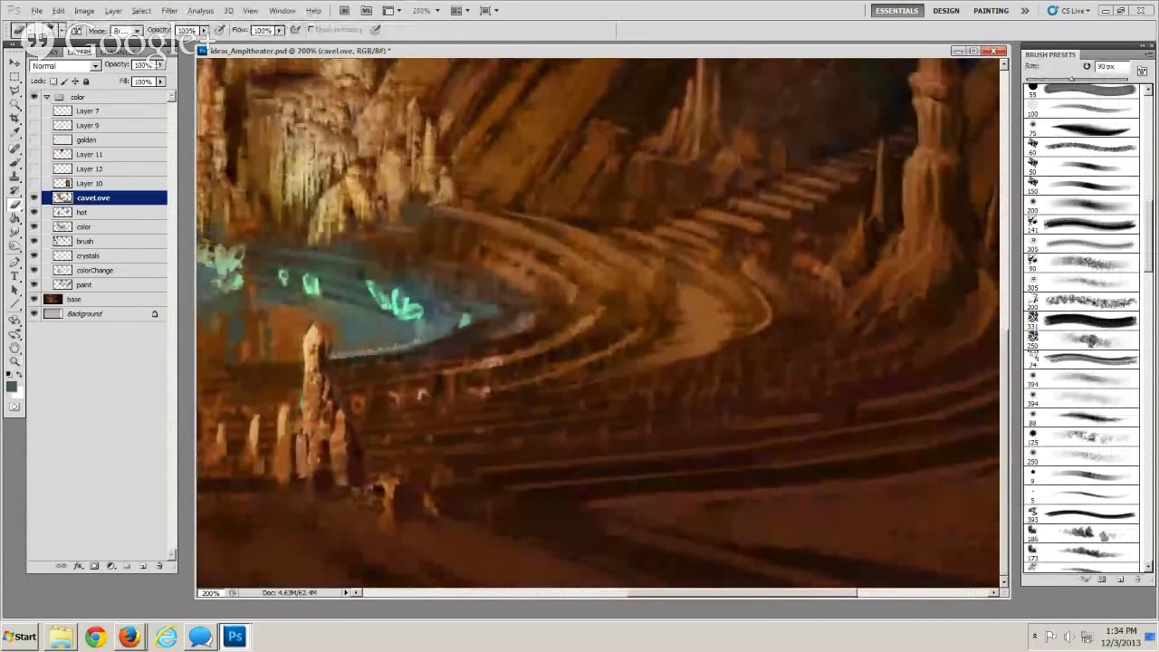
pyautogui.moveTo(715, 408); pyautogui.dragTo(594, 432)
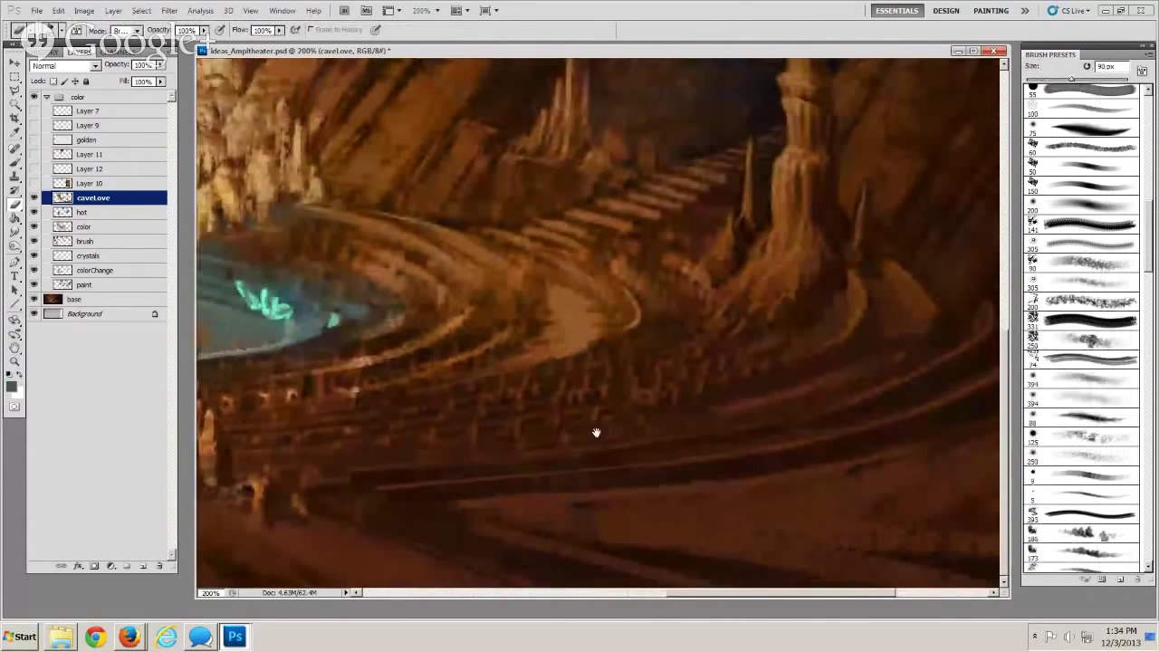
pyautogui.moveTo(732, 407)
pyautogui.mouseDown()
pyautogui.moveTo(582, 407)
pyautogui.moveTo(704, 407)
pyautogui.mouseUp()
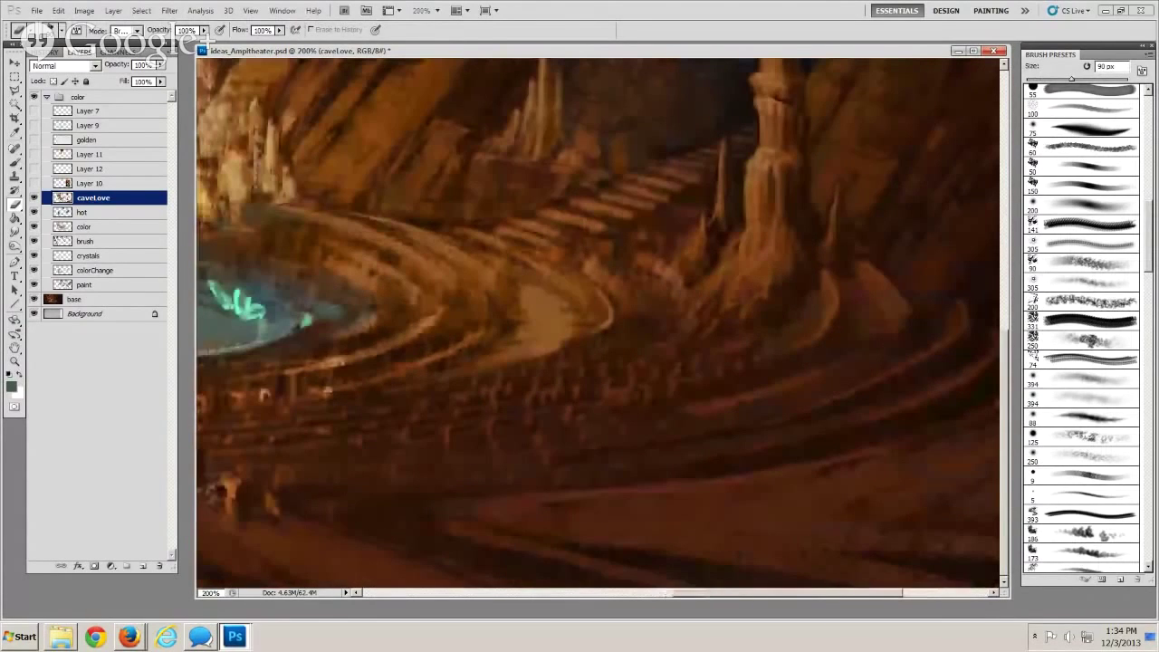
pyautogui.moveTo(294, 438)
pyautogui.mouseDown()
pyautogui.moveTo(552, 401)
pyautogui.moveTo(558, 431)
pyautogui.mouseUp()
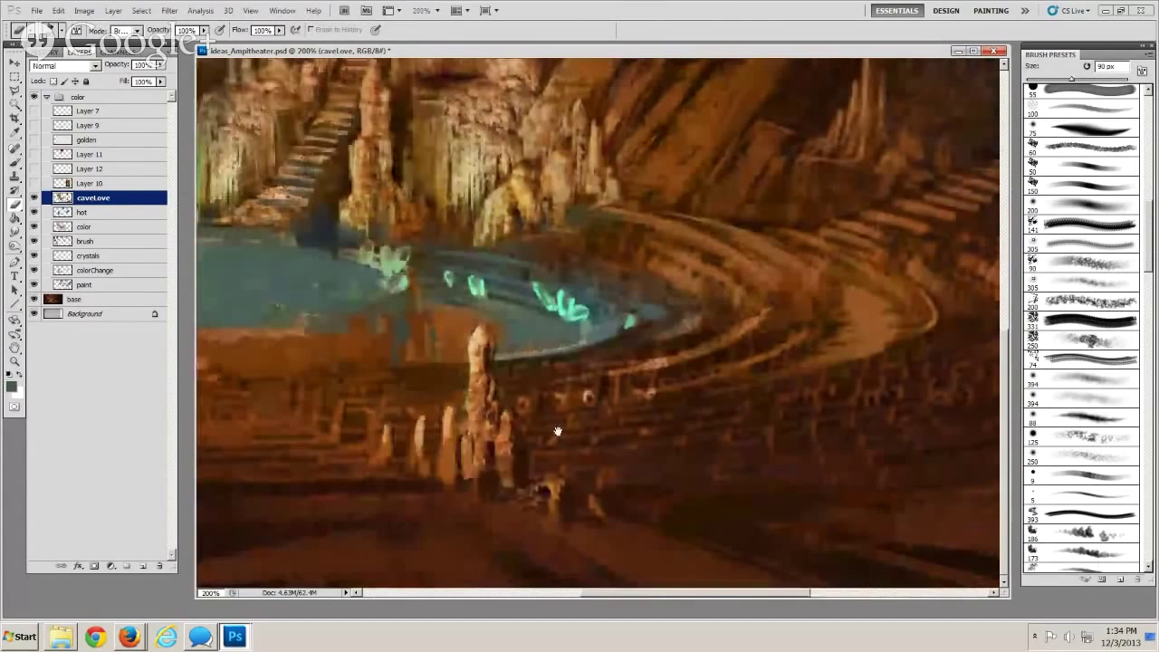
# Sample bright turquoise from the crystals hanging under the stalactites and add fine accents around that cluster with a small brush
pyautogui.moveTo(226, 389); pyautogui.dragTo(532, 468)
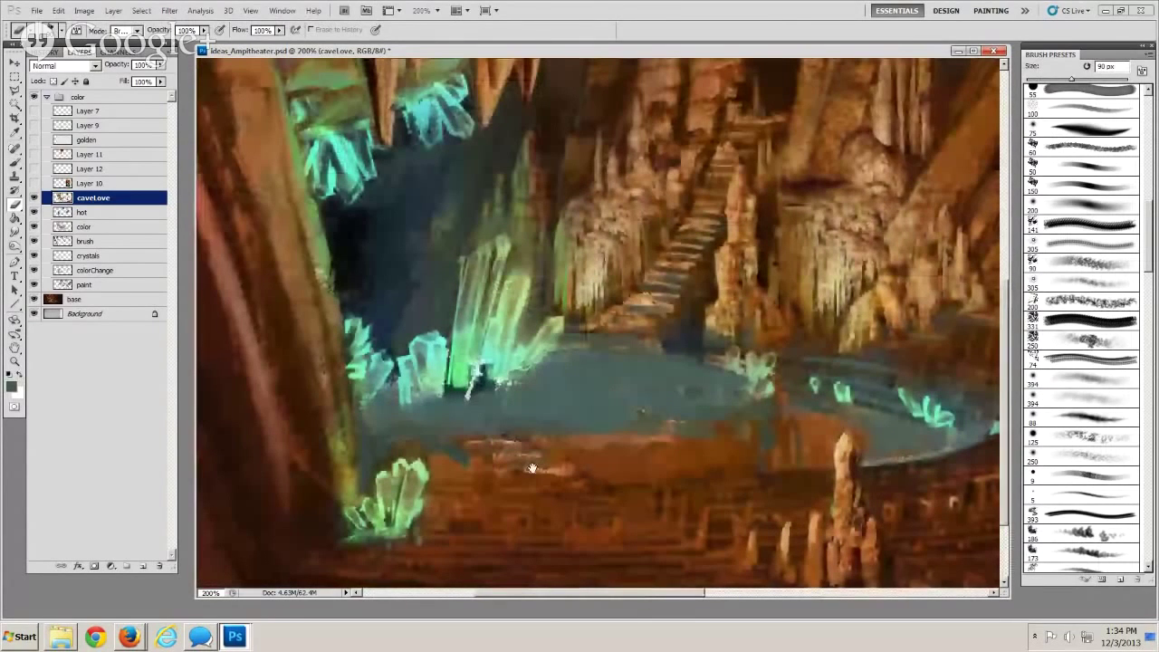
pyautogui.moveTo(433, 344); pyautogui.dragTo(538, 452)
pyautogui.press('[')
pyautogui.press('[')
pyautogui.press('[')
pyautogui.keyDown('alt'); pyautogui.click(532, 216); pyautogui.keyUp('alt')
pyautogui.press('[')
pyautogui.press('[')
pyautogui.press('[')
pyautogui.press('[')
pyautogui.press('[')
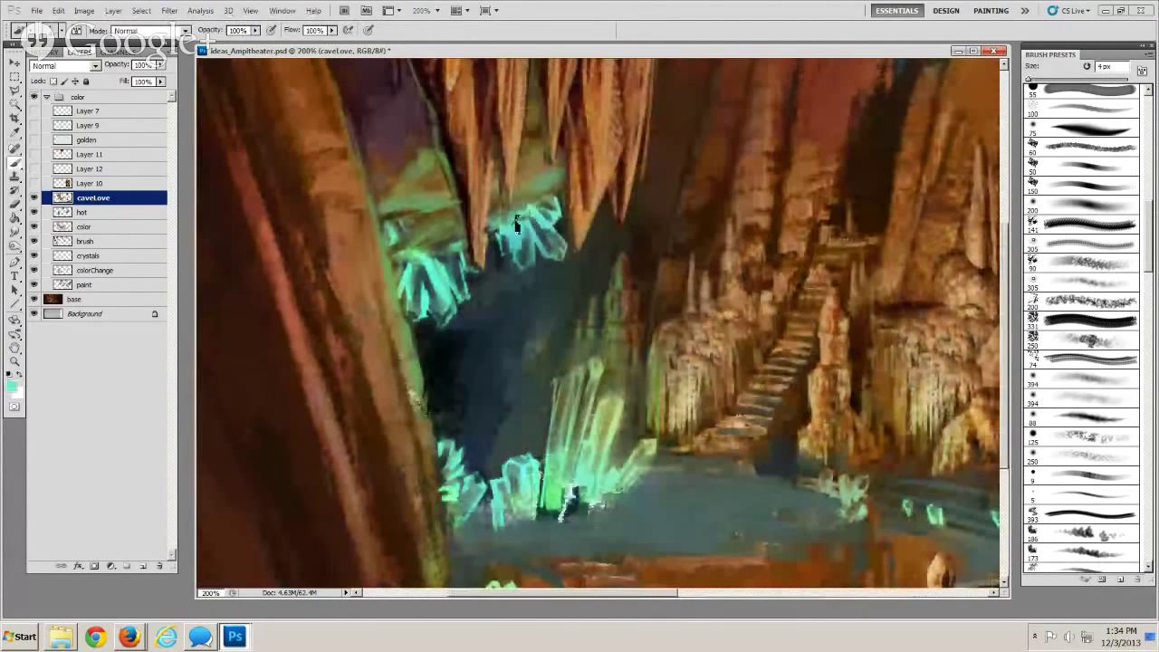
pyautogui.press(']')
pyautogui.press(']')
pyautogui.press(']')
pyautogui.press(']')
pyautogui.press(']')
pyautogui.press('[')
pyautogui.press(']')
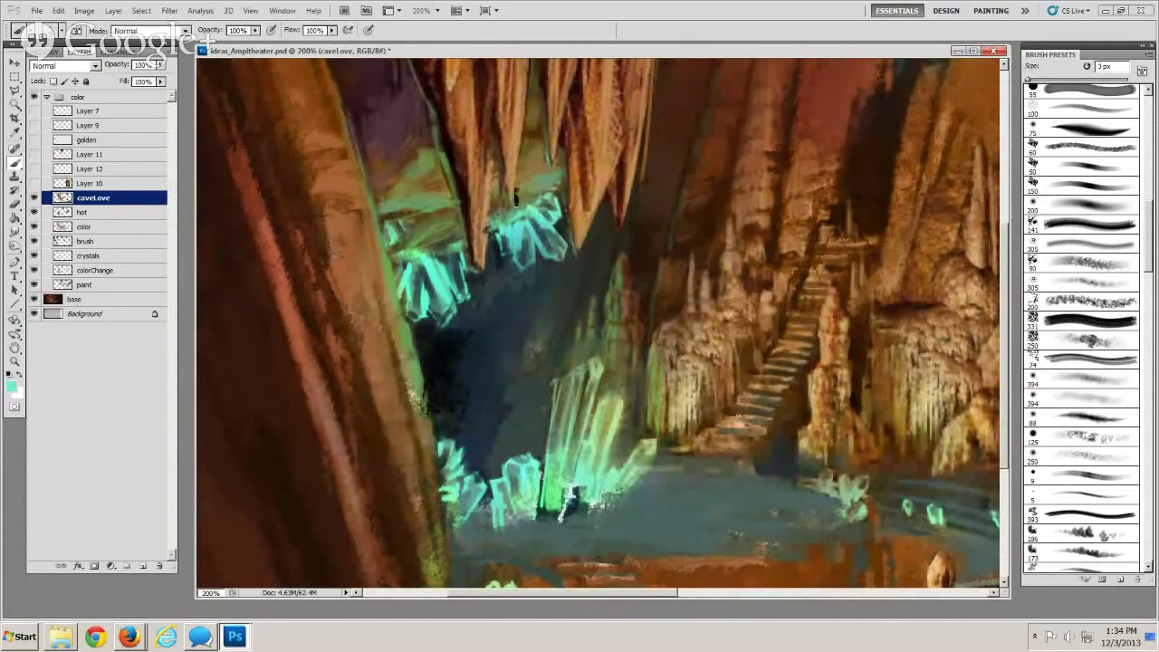
# Sample greens and surrounding rock colors to paint small crystal spikes above the hanging cluster between the stalactites
pyautogui.press('[')
pyautogui.press('[')
pyautogui.press(']')
pyautogui.press(']')
pyautogui.keyDown('alt'); pyautogui.click(500, 192); pyautogui.keyUp('alt')
pyautogui.press(']')
pyautogui.keyDown('alt'); pyautogui.click(495, 129); pyautogui.keyUp('alt')
pyautogui.moveTo(501, 176); pyautogui.dragTo(504, 194)
pyautogui.keyDown('alt'); pyautogui.click(499, 203); pyautogui.keyUp('alt')
pyautogui.keyDown('alt'); pyautogui.click(513, 221); pyautogui.keyUp('alt')
pyautogui.press('[')
pyautogui.press('[')
pyautogui.press(']')
pyautogui.press(']')
pyautogui.press('[')
pyautogui.press('[')
pyautogui.press('[')
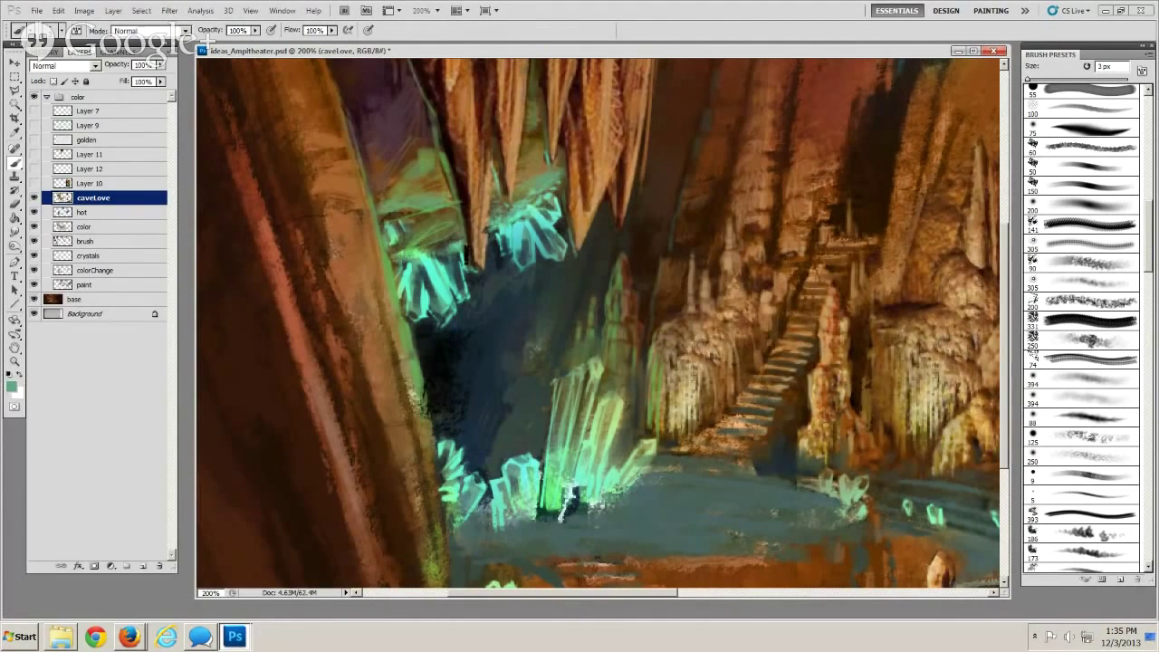
# Sample turquoise from the hanging crystals and extend small crystal details above the cluster beside the large slanted pillar
pyautogui.press(']')
pyautogui.press(']')
pyautogui.press(']')
pyautogui.press('[')
pyautogui.press(']')
pyautogui.press('[')
pyautogui.press('[')
pyautogui.press('[')
pyautogui.press(']')
pyautogui.keyDown('alt'); pyautogui.click(518, 230); pyautogui.keyUp('alt')
pyautogui.press(']')
pyautogui.press('[')
pyautogui.press(']')
pyautogui.press('[')
pyautogui.press('[')
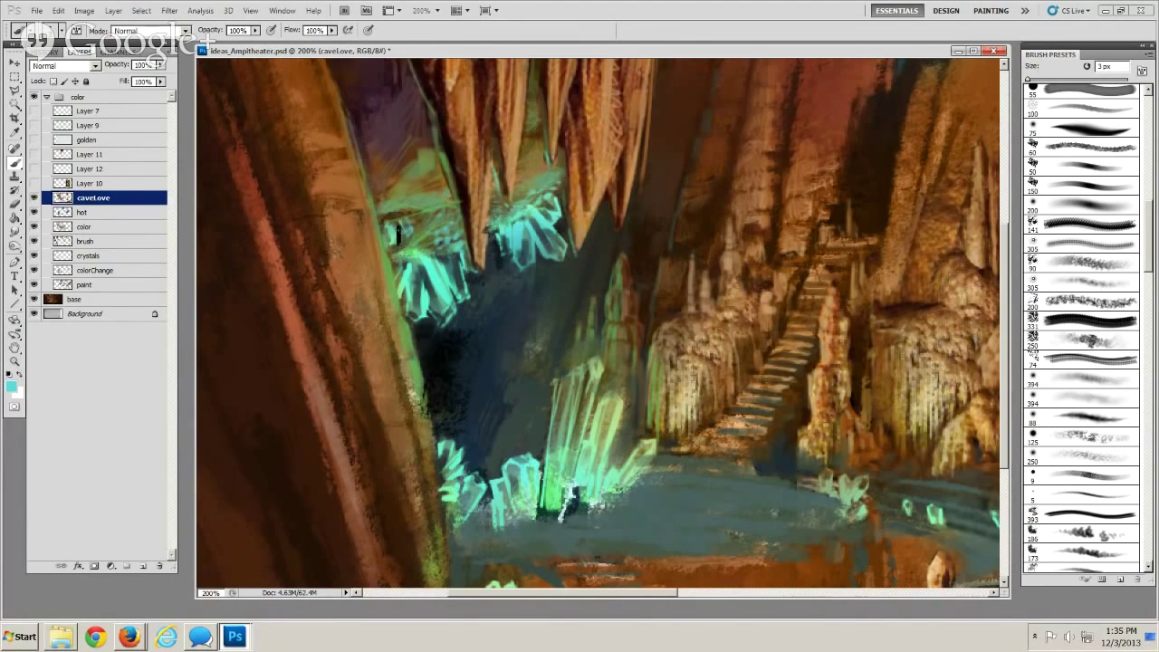
# Sharpen the edges and tips of the hanging crystals beside the slanted pillar with fine turquoise strokes, using a brush down to 2 px
pyautogui.press(']')
pyautogui.press(']')
pyautogui.press('[')
pyautogui.press('[')
pyautogui.press('[')
pyautogui.press('[')
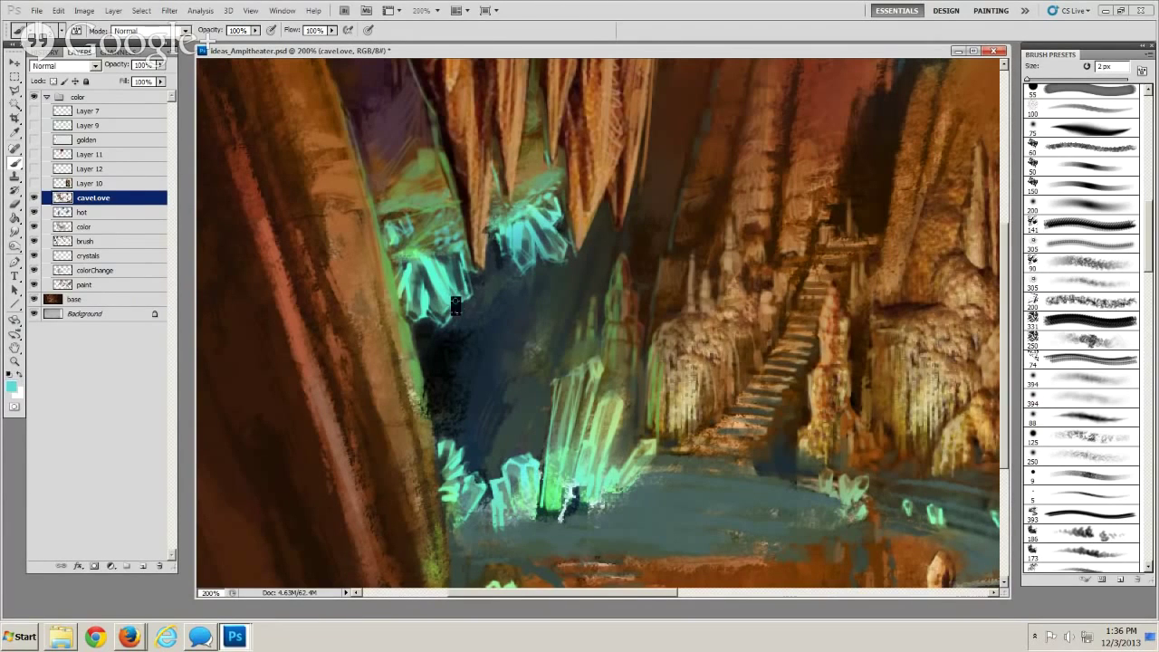
pyautogui.moveTo(459, 304); pyautogui.dragTo(451, 319)
pyautogui.moveTo(407, 261); pyautogui.dragTo(408, 282)
# Paint small turquoise crystals growing along the slanted pillar's edge above the lower crystal group, using a 2 to 3 px brush
pyautogui.moveTo(439, 393); pyautogui.dragTo(433, 422)
pyautogui.moveTo(449, 402)
pyautogui.mouseDown()
pyautogui.moveTo(429, 424)
pyautogui.moveTo(440, 410)
pyautogui.mouseUp()
pyautogui.press(']')
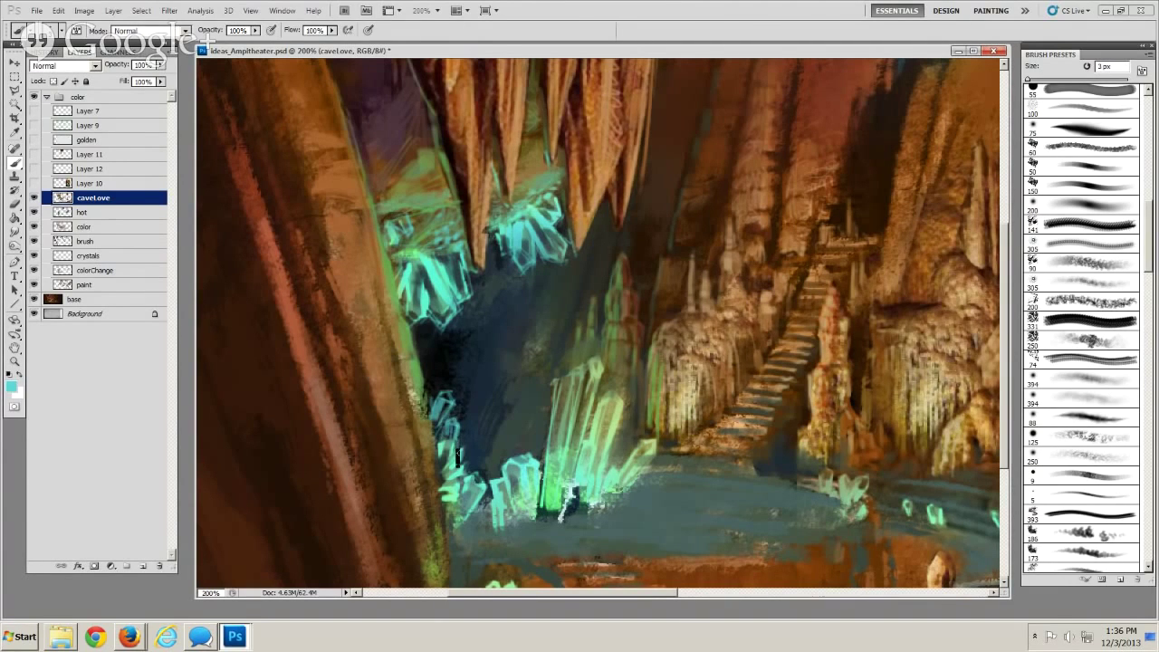
pyautogui.press(']')
# Paint a pointed turquoise crystal cluster behind the lower crystals at the pool's edge with a small brush
pyautogui.moveTo(481, 445)
pyautogui.mouseDown()
pyautogui.moveTo(485, 435)
pyautogui.moveTo(487, 448)
pyautogui.mouseUp()
pyautogui.press(']')
pyautogui.press(']')
pyautogui.moveTo(484, 437)
pyautogui.mouseDown()
pyautogui.moveTo(485, 477)
pyautogui.moveTo(475, 478)
pyautogui.moveTo(497, 476)
pyautogui.mouseUp()
pyautogui.press('[')
# Trim the newly painted crystal cluster by the pool with an eraser reduced to 9 px
pyautogui.press('e')
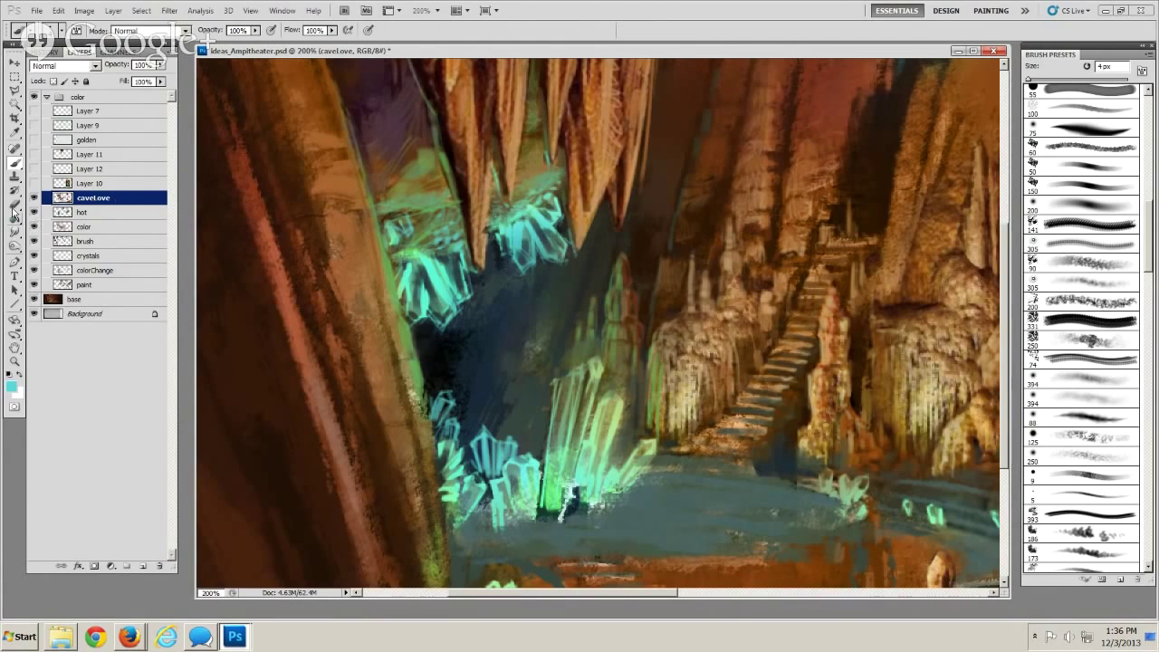
pyautogui.press('[')
pyautogui.press('[')
pyautogui.press('[')
pyautogui.press('[')
pyautogui.press('[')
pyautogui.press('[')
pyautogui.press('[')
pyautogui.press('[')
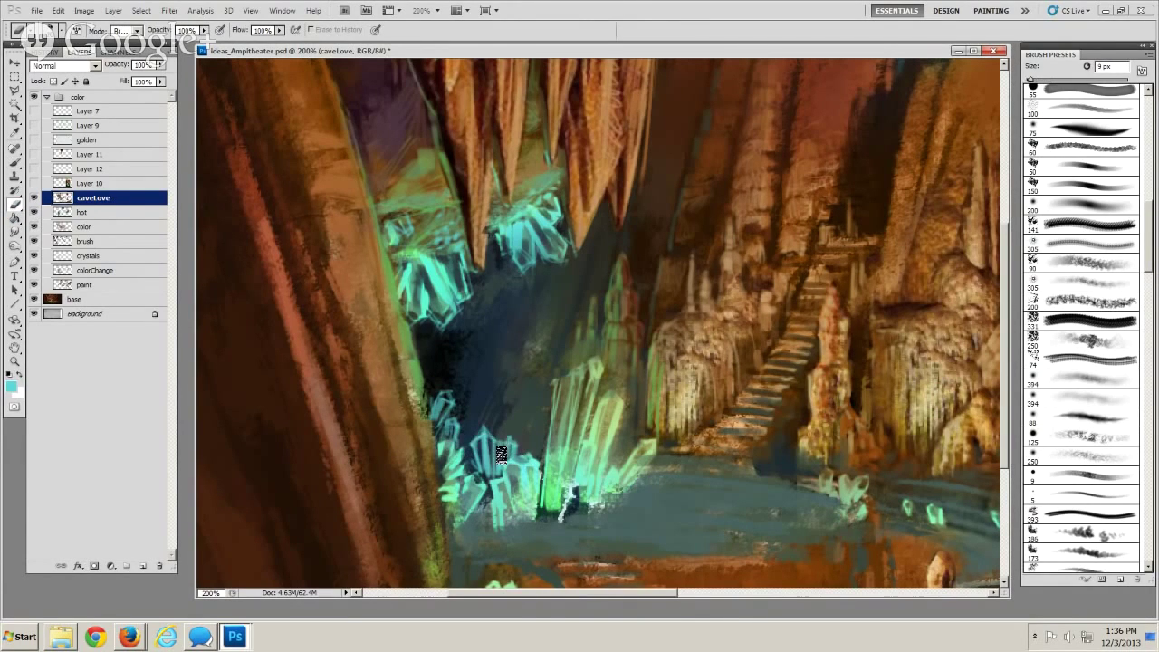
# Add another thin turquoise crystal beside the pointed cluster with a brush of about 3 px
pyautogui.click(15, 167)
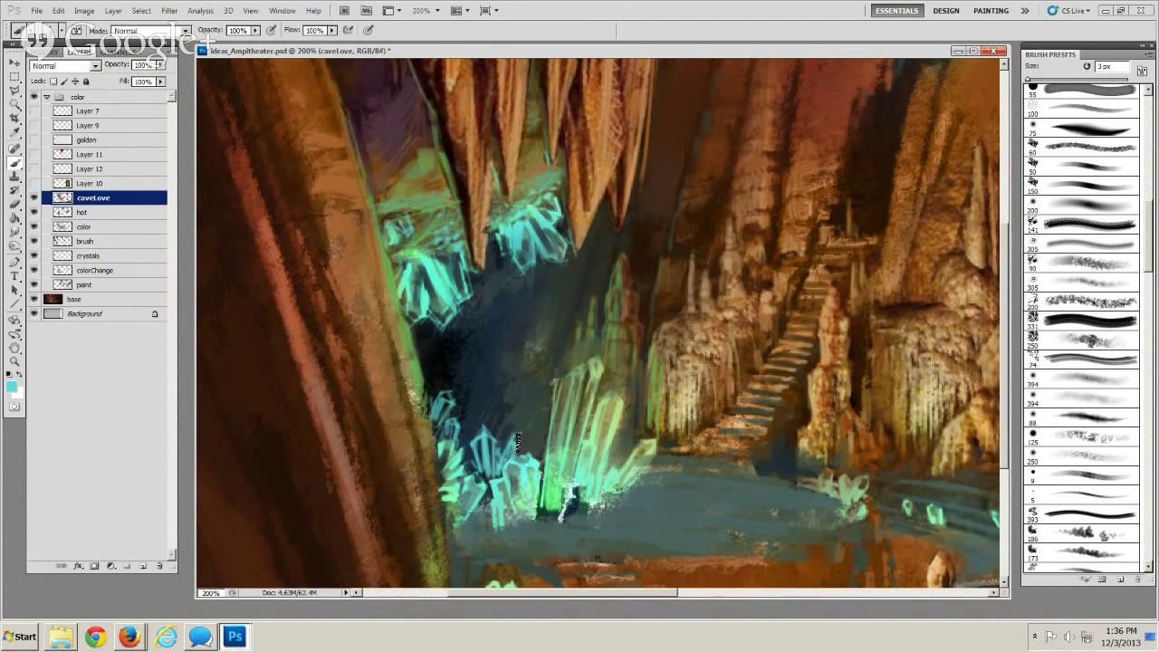
pyautogui.press(']')
pyautogui.press(']')
pyautogui.press('[')
pyautogui.press('[')
# Sample a dark blue-gray from the cave shadow and darken along the edge of the tall green crystals with a 7 px brush
pyautogui.keyDown('alt'); pyautogui.click(518, 450); pyautogui.keyUp('alt')
pyautogui.press(']')
pyautogui.press(']')
pyautogui.press(']')
pyautogui.press(']')
pyautogui.moveTo(566, 399); pyautogui.dragTo(547, 486)
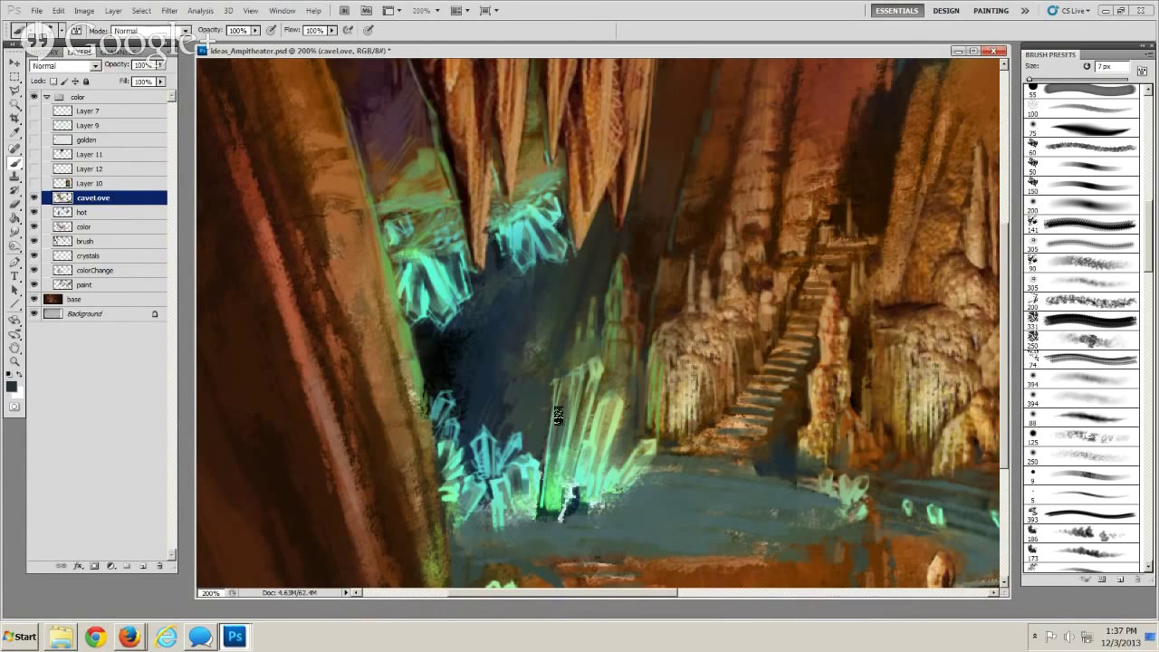
# Undo the last dark stroke and outline the tall green crystals' outer edge in sampled turquoise with a 3 px brush
pyautogui.hotkey('ctrl', 'z')
pyautogui.press('[')
pyautogui.press('[')
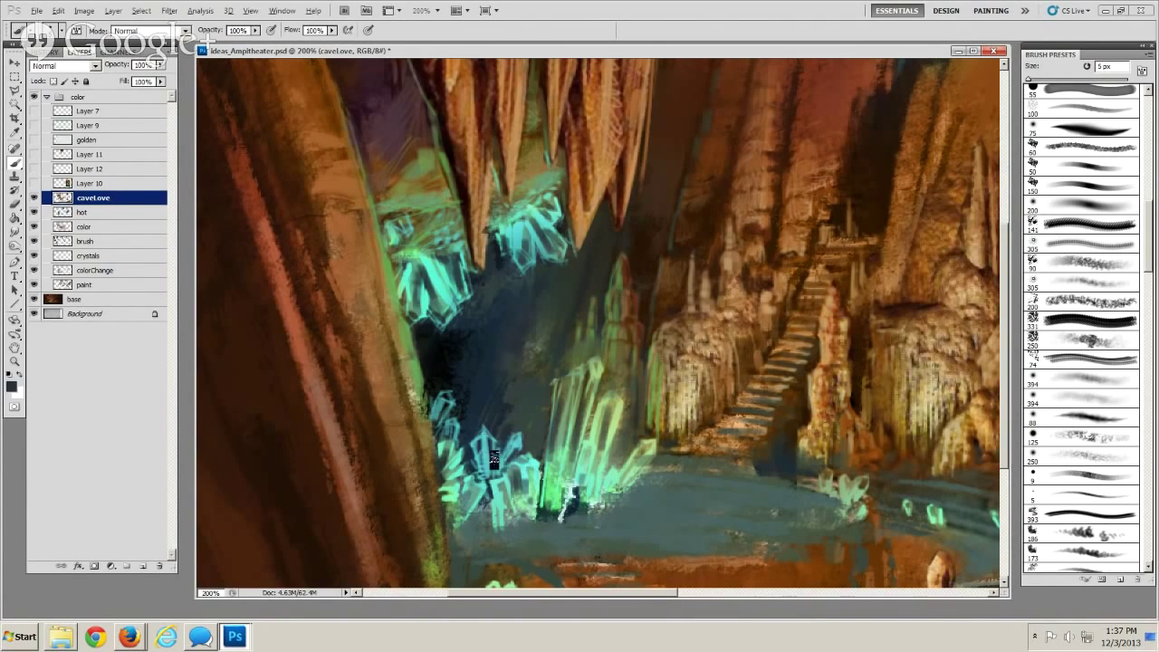
pyautogui.press('[')
pyautogui.keyDown('alt'); pyautogui.click(483, 438); pyautogui.keyUp('alt')
pyautogui.moveTo(547, 398); pyautogui.dragTo(540, 470)
pyautogui.moveTo(554, 380); pyautogui.dragTo(546, 455)
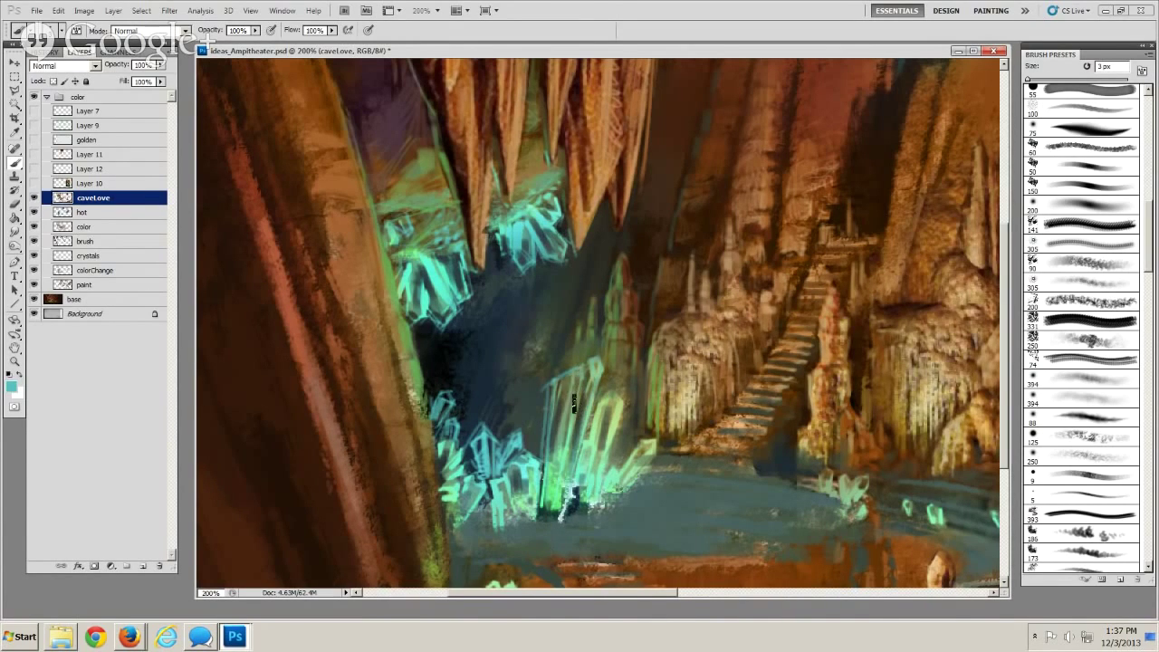
# Paint a thin turquoise facet line down the outermost tall crystal into the water with a 2 to 3 px brush
pyautogui.press(']')
pyautogui.press('[')
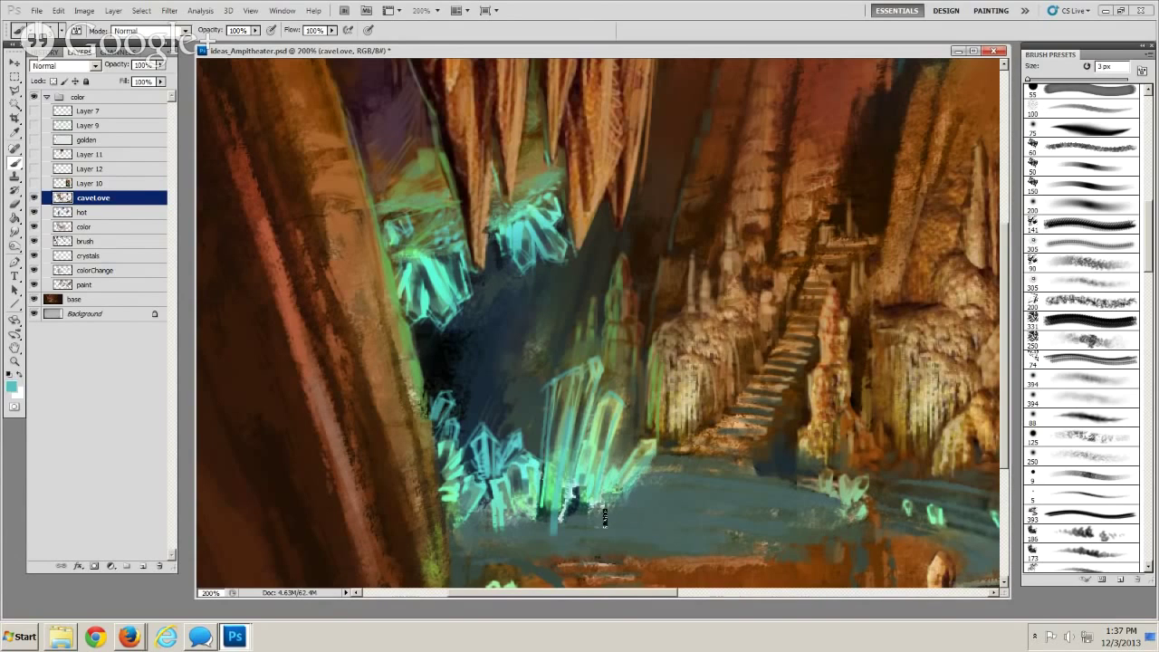
pyautogui.press('[')
pyautogui.moveTo(551, 400); pyautogui.dragTo(541, 524)
pyautogui.press('[')
pyautogui.press('[')
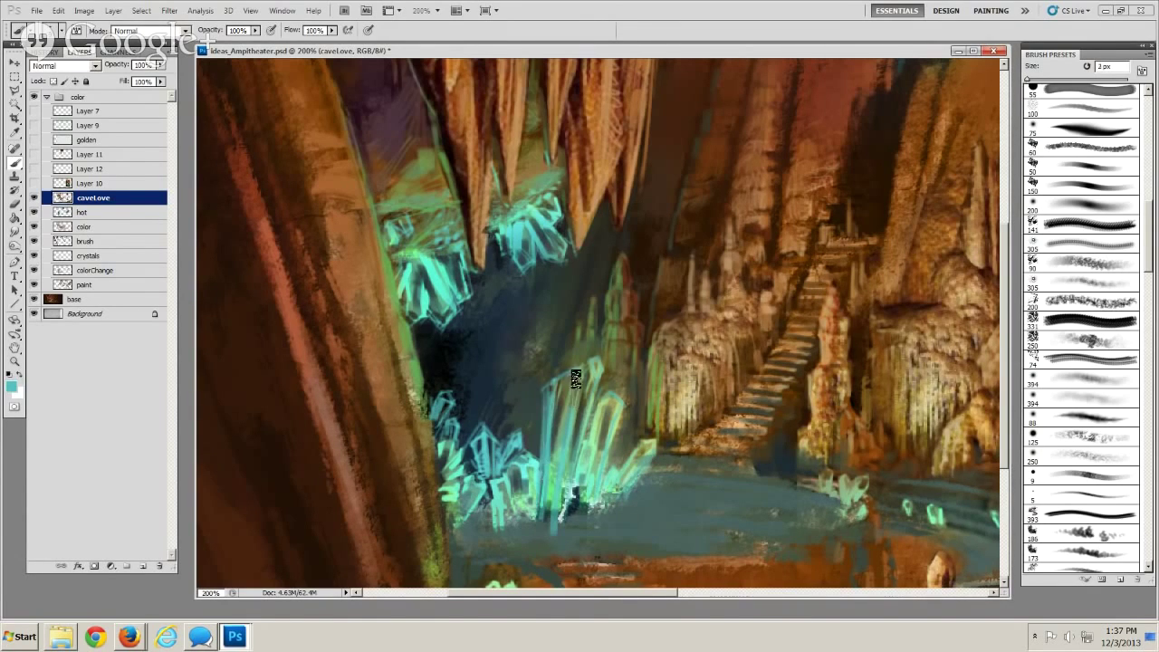
# Add turquoise facet lines inside the remaining tall crystals with a 3 px brush
pyautogui.press(']')
pyautogui.press(']')
pyautogui.press(']')
pyautogui.press(']')
pyautogui.press('[')
pyautogui.press('[')
pyautogui.press('[')
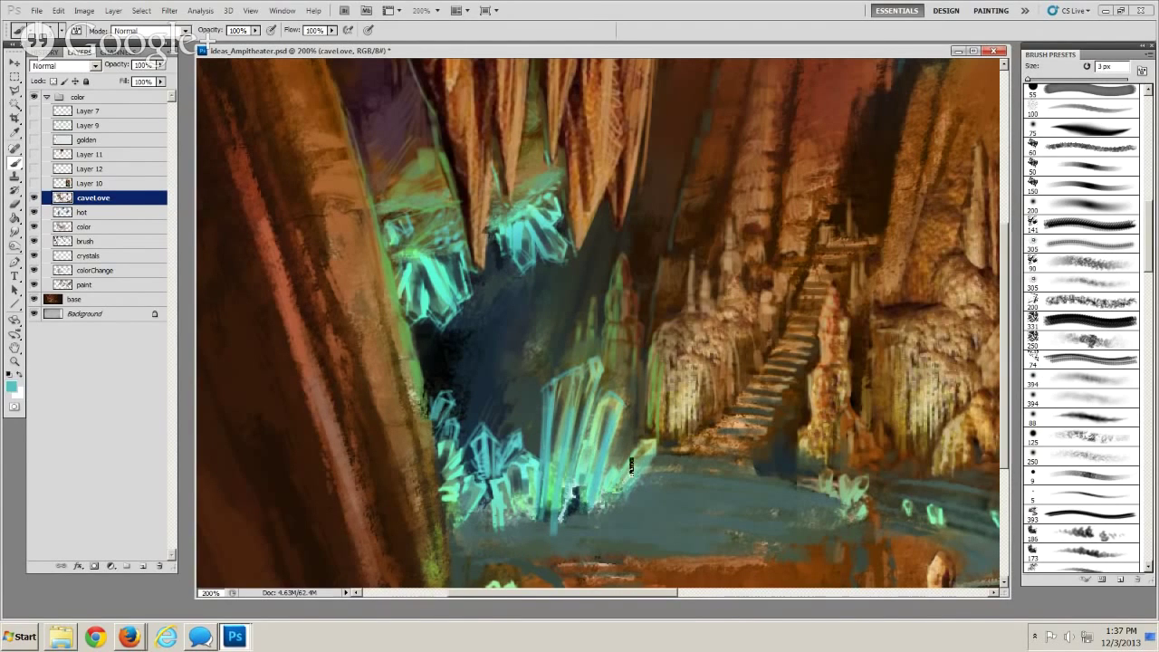
# Paint a small turquoise crystal cluster on the dark cave wall above the tall crystals
pyautogui.press('[')
pyautogui.press(']')
pyautogui.press(']')
pyautogui.press(']')
# Refine the small wall cluster with sampled dark blue and brighten its crystals with sampled light turquoise at about 4 px
pyautogui.keyDown('alt'); pyautogui.click(494, 385); pyautogui.keyUp('alt')
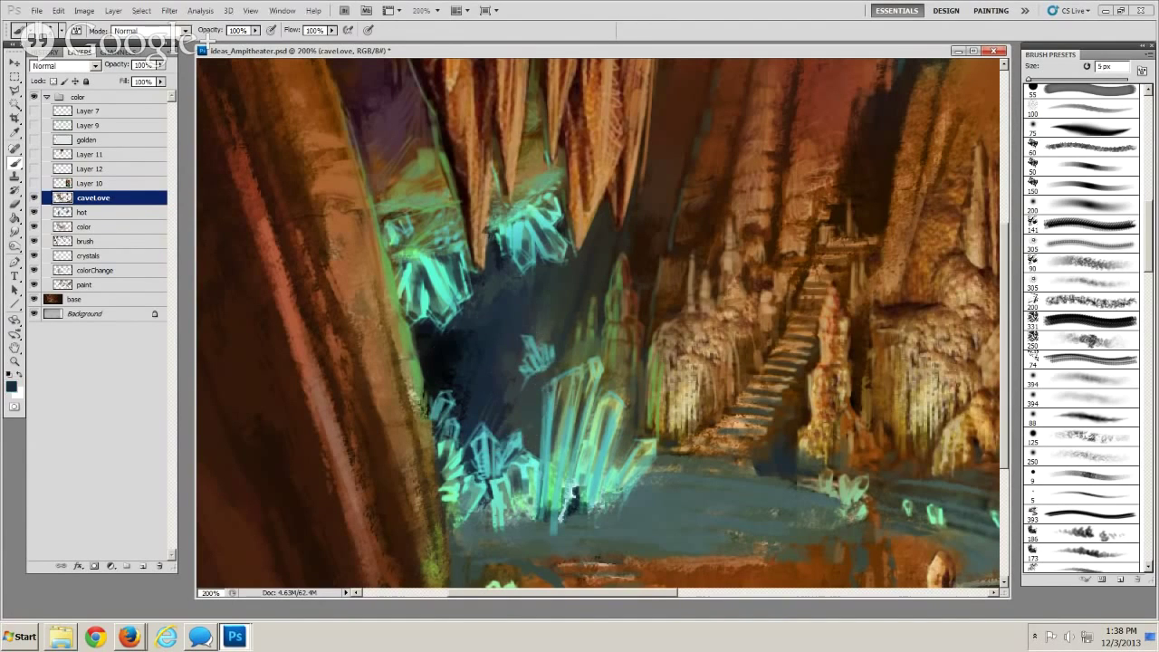
pyautogui.press('[')
pyautogui.press(']')
pyautogui.keyDown('alt'); pyautogui.click(558, 366); pyautogui.keyUp('alt')
pyautogui.press('[')
pyautogui.press(']')
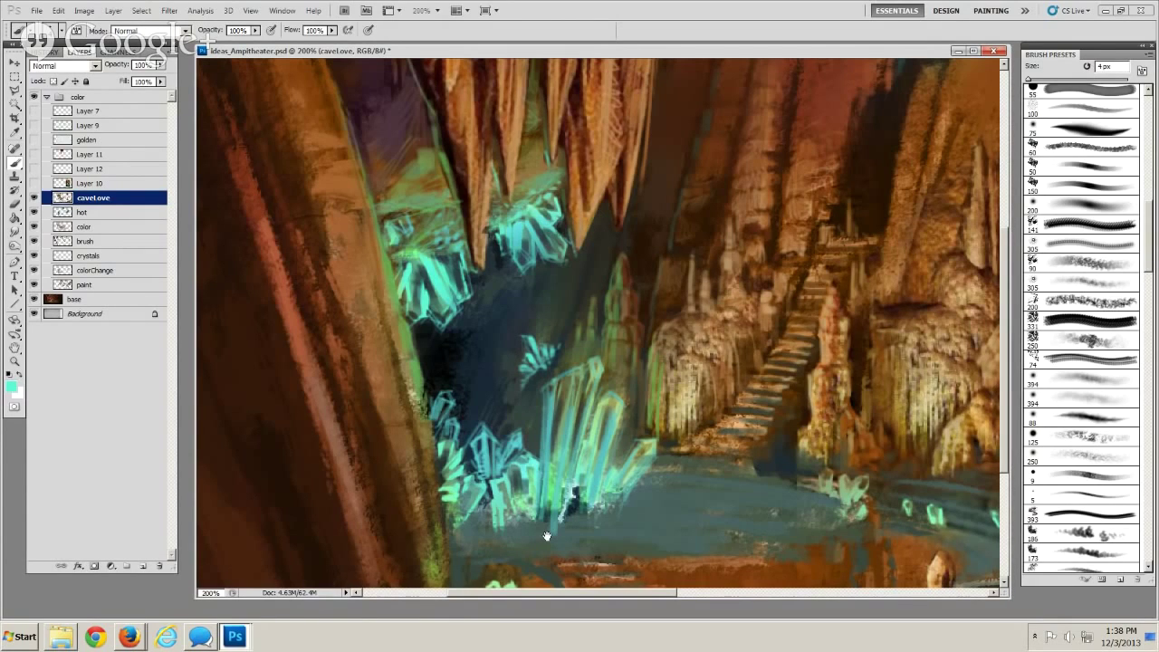
# Paint a thin diagonal turquoise stroke beside the small wall cluster and shade below it with a tone sampled from the wall
pyautogui.moveTo(547, 535); pyautogui.dragTo(551, 470)
pyautogui.rightClick(537, 321)
pyautogui.click(533, 322)
pyautogui.press('[')
pyautogui.press('[')
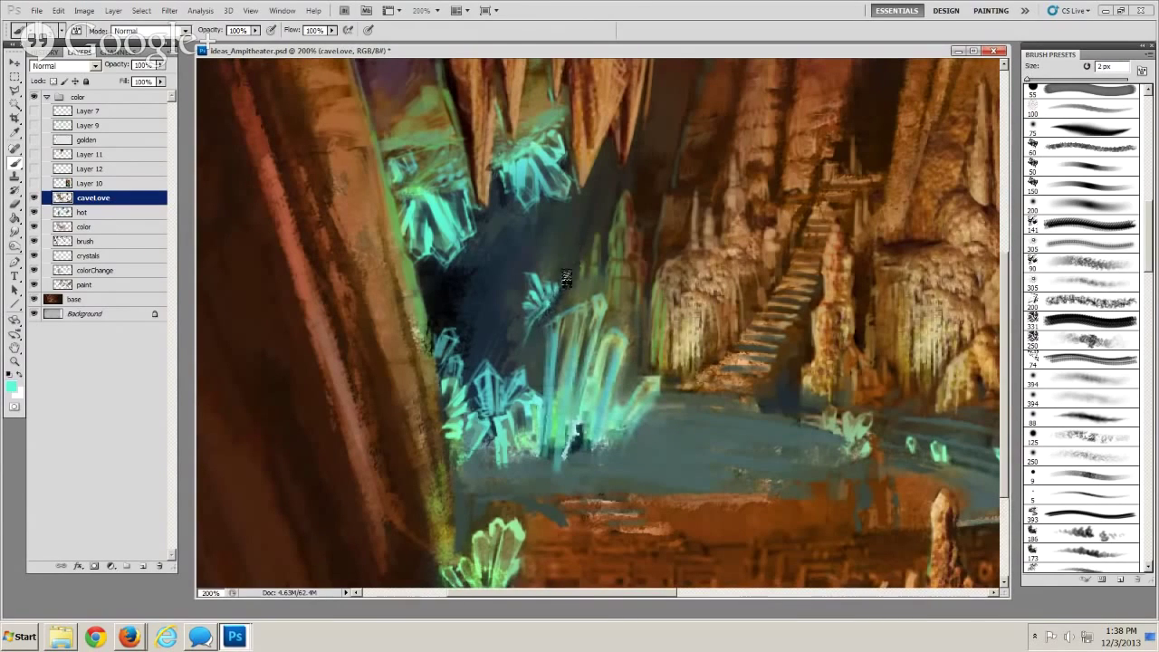
pyautogui.press(']')
pyautogui.moveTo(576, 255); pyautogui.dragTo(553, 310)
pyautogui.keyDown('alt'); pyautogui.click(526, 352); pyautogui.keyUp('alt')
pyautogui.moveTo(565, 293)
pyautogui.mouseDown()
pyautogui.moveTo(542, 333)
pyautogui.moveTo(567, 285)
pyautogui.moveTo(533, 376)
pyautogui.mouseUp()
# Sample dark blue from the cave shadow and darken the wall below the small crystal cluster with a 9 px brush
pyautogui.press(']')
pyautogui.press(']')
pyautogui.press(']')
pyautogui.keyDown('alt'); pyautogui.click(488, 327); pyautogui.keyUp('alt')
pyautogui.moveTo(572, 278); pyautogui.dragTo(520, 373)
pyautogui.press('[')
pyautogui.press(']')
pyautogui.press(']')
pyautogui.press(']')
pyautogui.press('[')
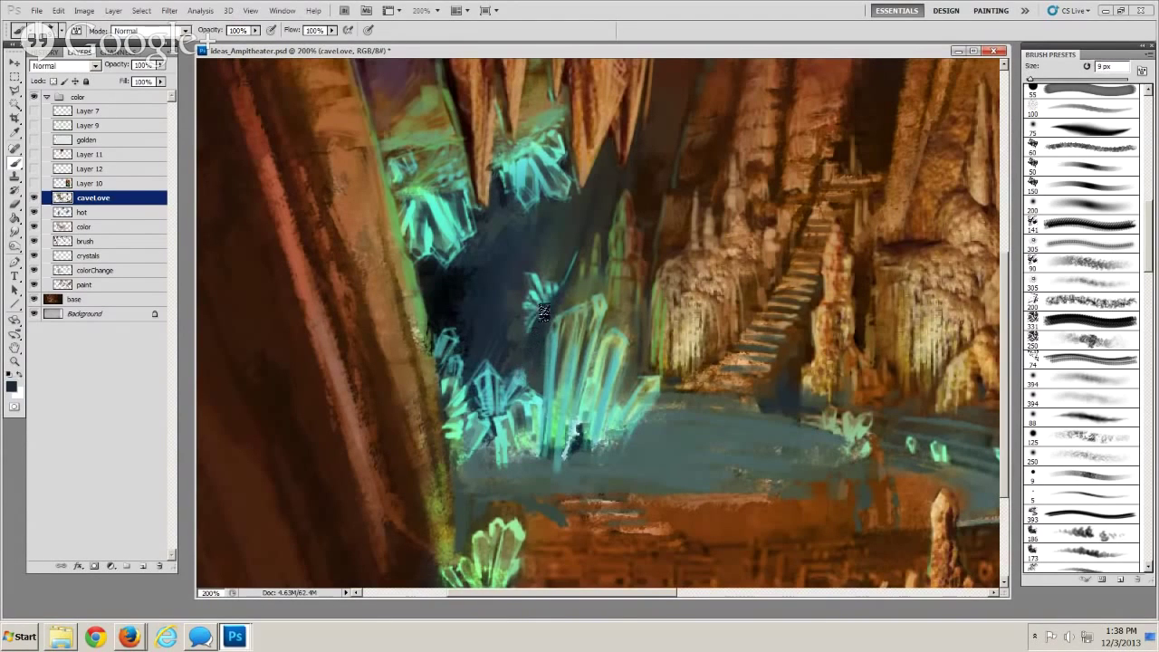
# Clean up the edges around the small wall cluster with dark tones, reducing the brush to 4 px
pyautogui.press('[')
pyautogui.press('[')
pyautogui.press('[')
pyautogui.press('[')
pyautogui.press(']')
pyautogui.press(']')
pyautogui.press(']')
pyautogui.press(']')
pyautogui.press('[')
pyautogui.press('[')
pyautogui.press(']')
pyautogui.keyDown('alt'); pyautogui.click(572, 262); pyautogui.keyUp('alt')
# Sample a dark tone next to the tall crystals and touch up the wall behind them with a 5 to 7 px brush
pyautogui.moveTo(563, 366); pyautogui.dragTo(547, 285)
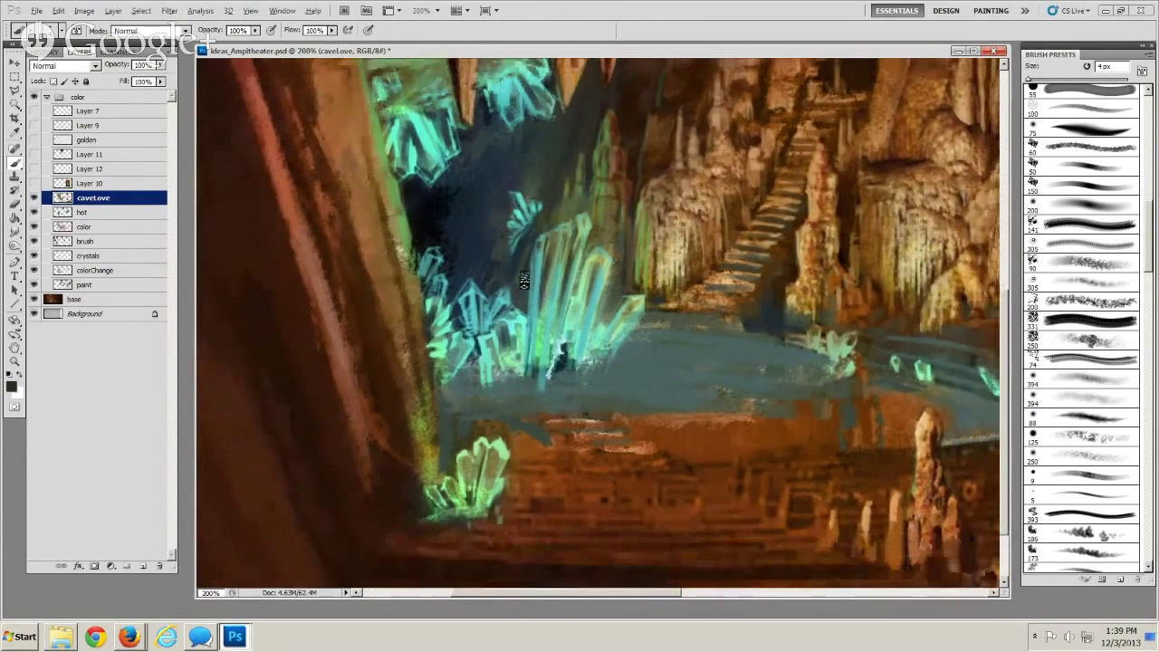
pyautogui.keyDown('alt'); pyautogui.click(526, 275); pyautogui.keyUp('alt')
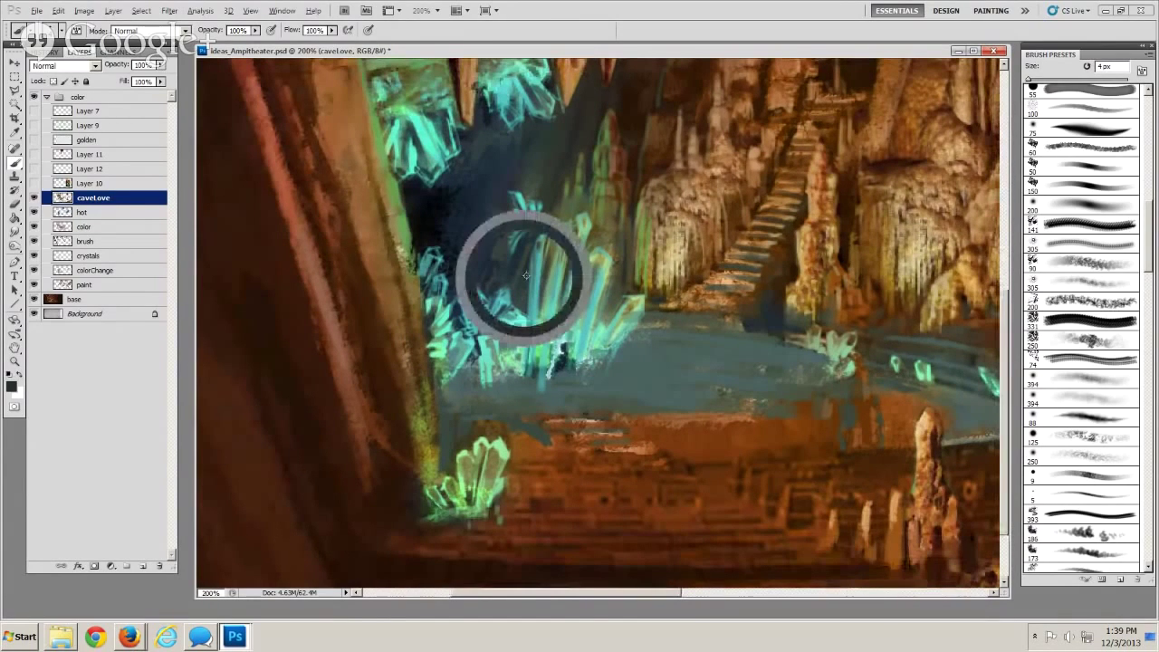
pyautogui.press(']')
pyautogui.moveTo(476, 215)
pyautogui.mouseDown()
pyautogui.moveTo(489, 355)
pyautogui.moveTo(498, 344)
pyautogui.mouseUp()
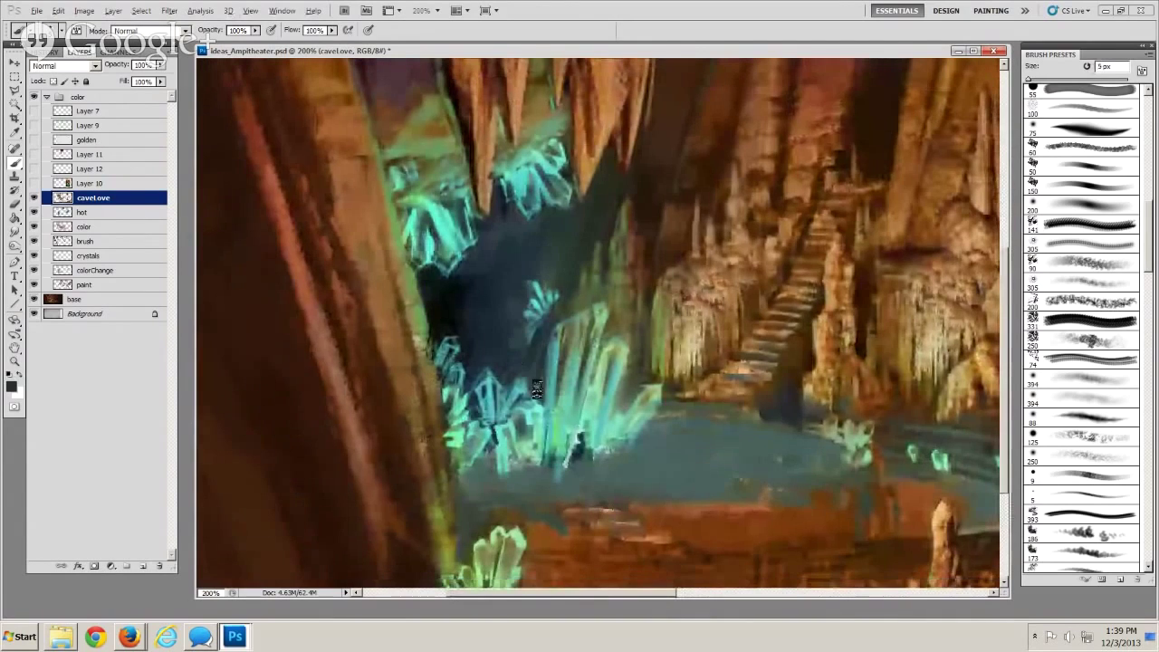
pyautogui.press('[')
pyautogui.press(']')
pyautogui.press(']')
pyautogui.press(']')
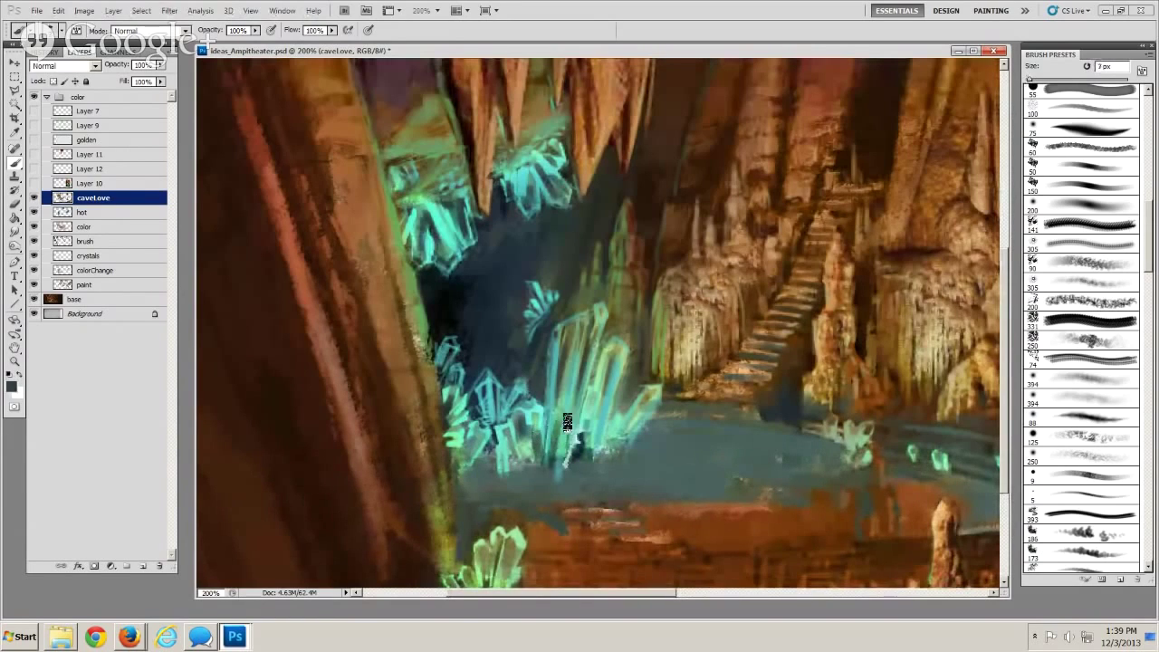
# Paint over the leftover dark silhouette and white highlights at the base of the tall crystals with a 7 px brush
pyautogui.press(']')
pyautogui.press(']')
pyautogui.press('[')
pyautogui.press('[')
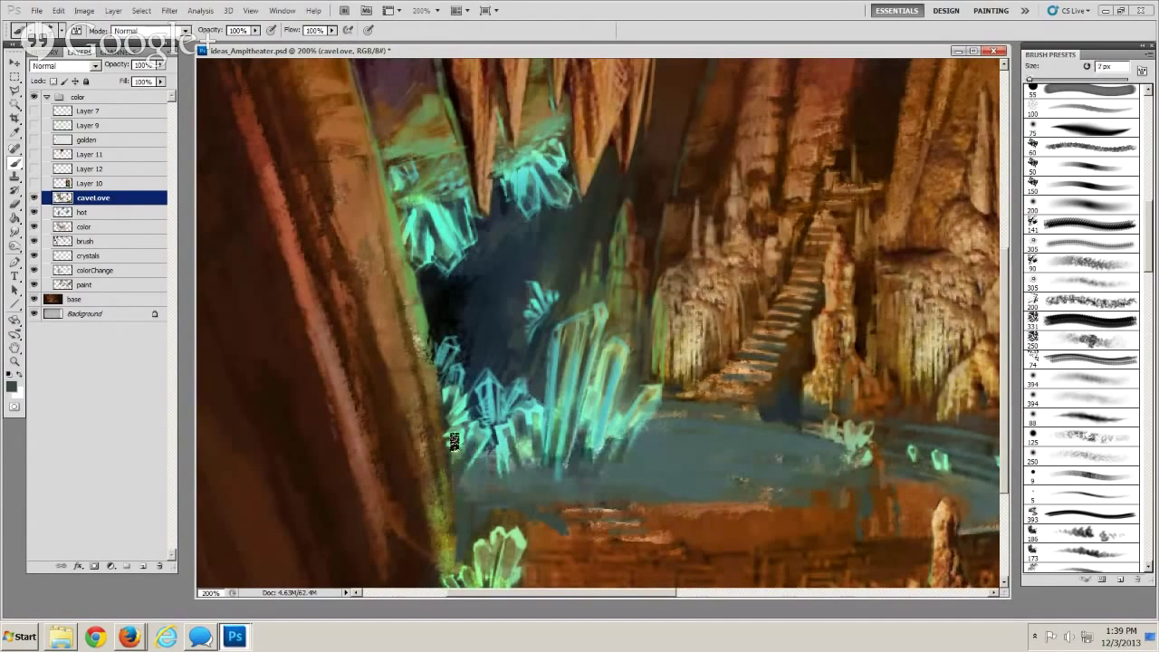
# Paint dark blue gaps between the small crystals where the pool meets the large rock column
pyautogui.press('[')
pyautogui.press('[')
pyautogui.press(']')
pyautogui.press(']')
pyautogui.press(']')
pyautogui.press('[')
pyautogui.press('[')
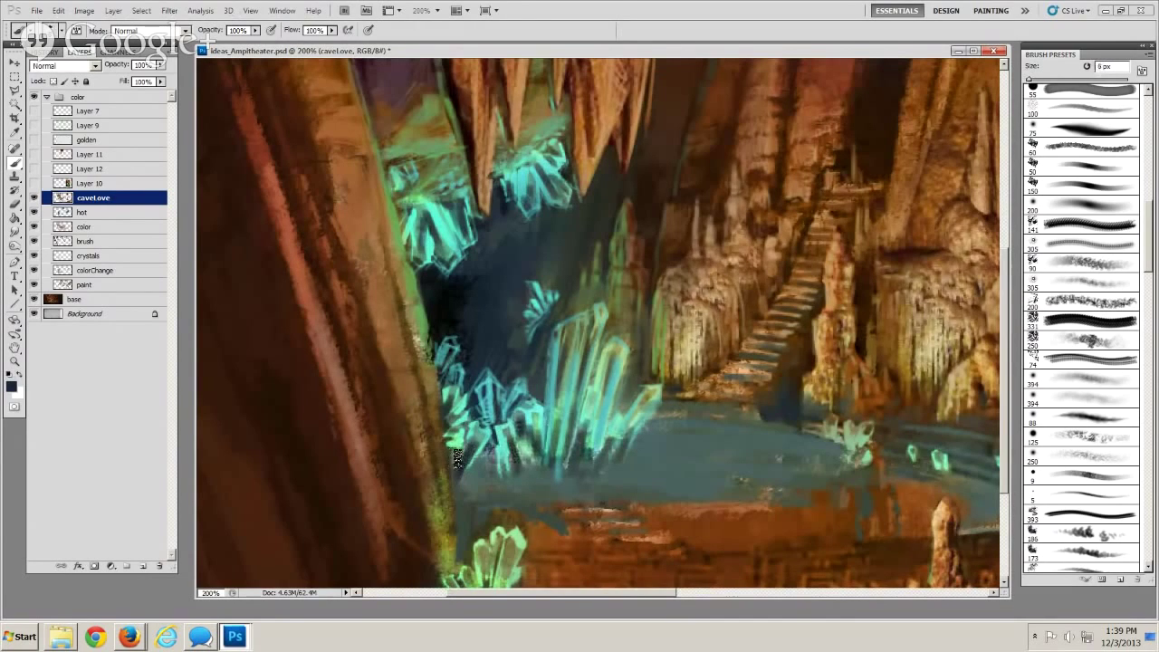
# Darken the gaps along the base of the tall crystals with dark blue, reducing the brush from 10 px to 7 px
pyautogui.press(']')
pyautogui.press(']')
pyautogui.press(']')
pyautogui.press(']')
pyautogui.press(']')
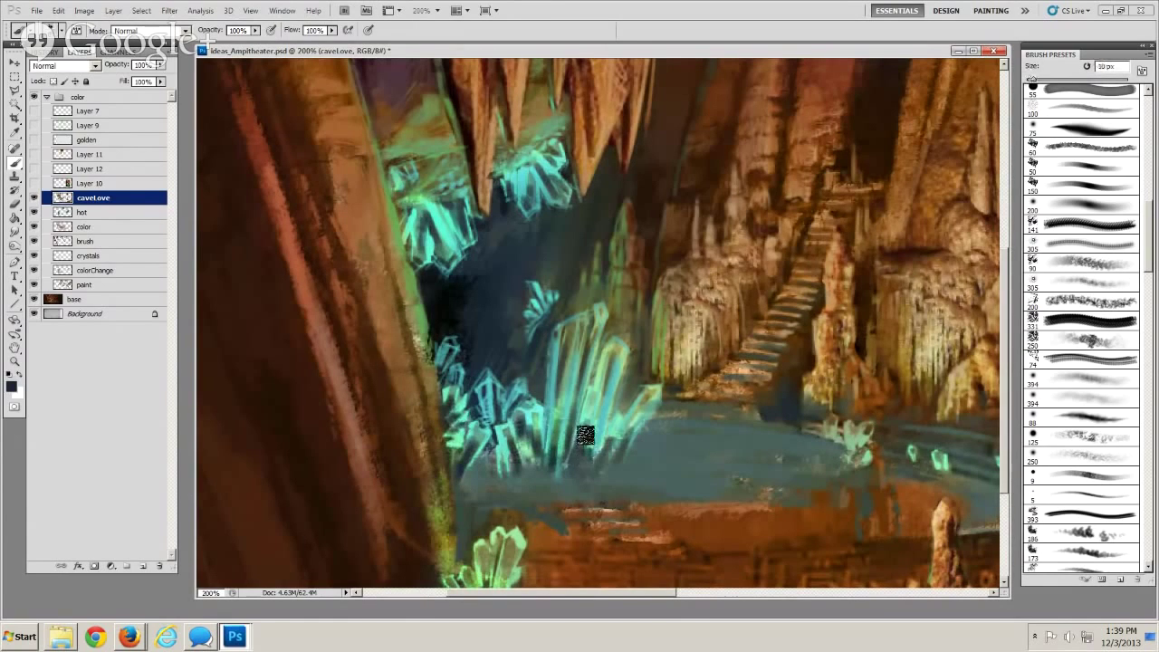
pyautogui.press('[')
pyautogui.press('[')
pyautogui.press('[')
pyautogui.press('[')
pyautogui.moveTo(624, 447); pyautogui.dragTo(617, 459)
pyautogui.moveTo(541, 481)
pyautogui.mouseDown()
pyautogui.moveTo(526, 473)
pyautogui.moveTo(522, 390)
pyautogui.moveTo(508, 460)
pyautogui.mouseUp()
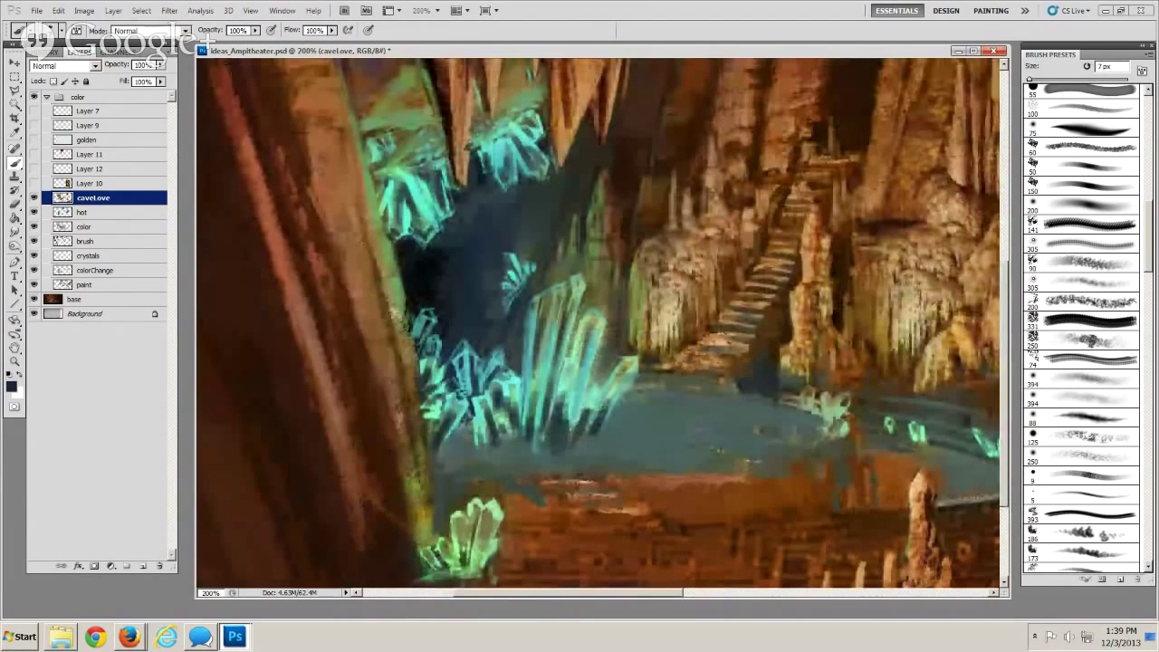
# Sample turquoise from the hanging crystals and dab tiny crystal specks around the wall and poolside clusters at about 5 px
pyautogui.keyDown('alt'); pyautogui.click(501, 166); pyautogui.keyUp('alt')
pyautogui.press('[')
pyautogui.press('[')
pyautogui.press(']')
pyautogui.press(']')
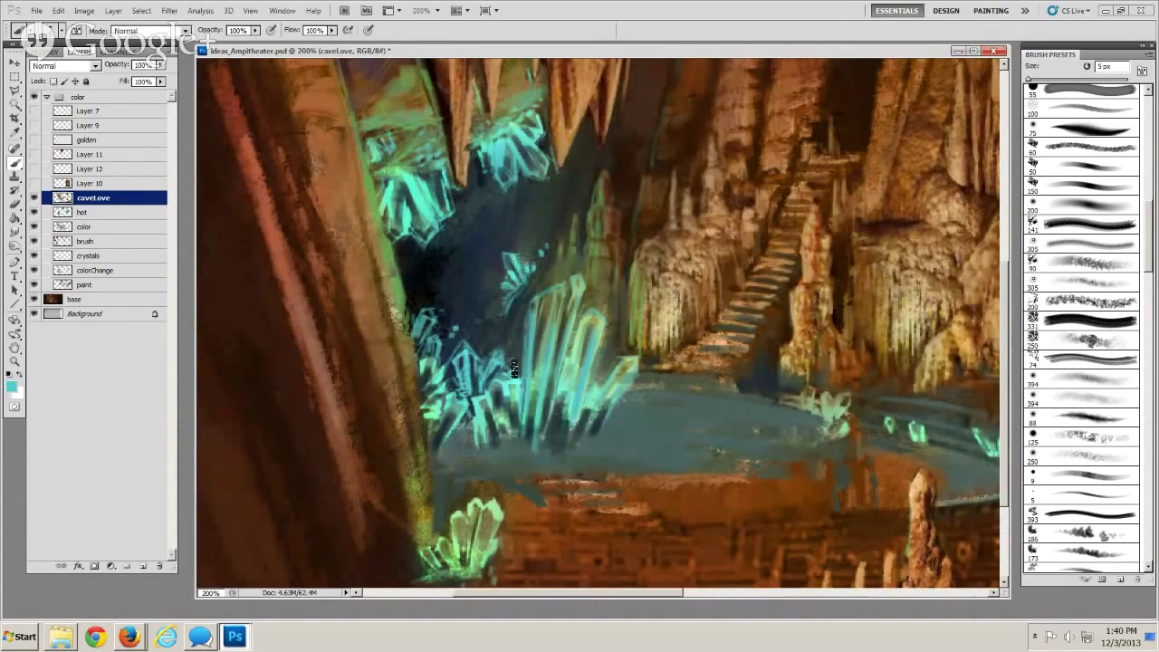
pyautogui.press('[')
# Compare the painting with the layers from caveLove down to paint hidden, and make them all visible again
pyautogui.moveTo(642, 402); pyautogui.dragTo(530, 377)
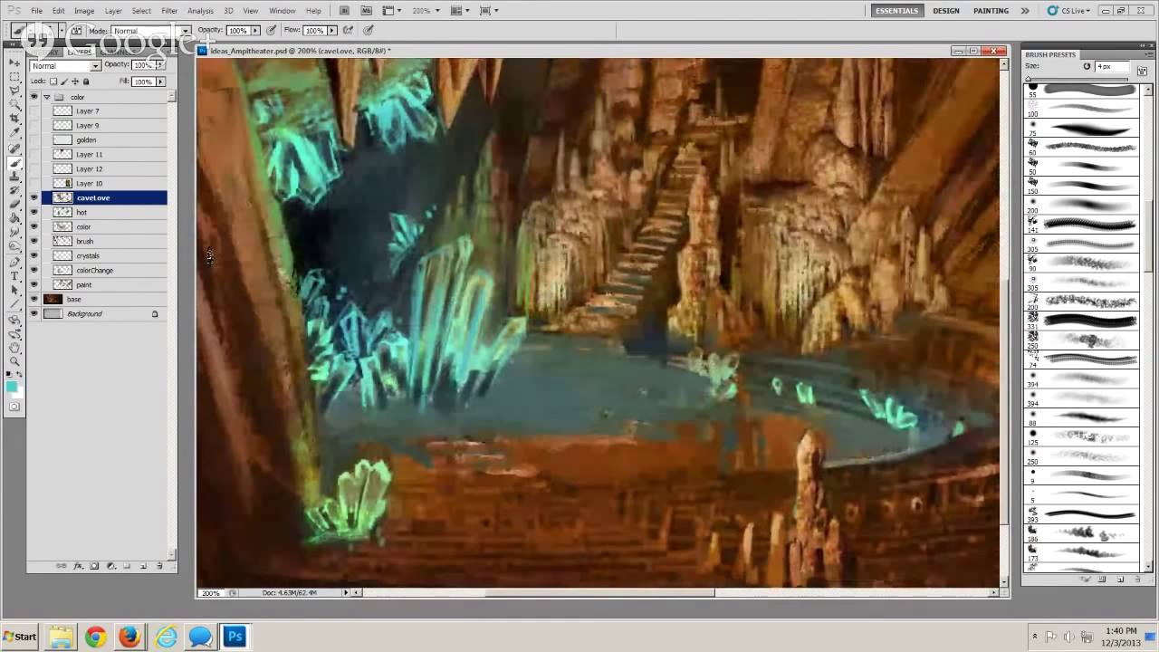
pyautogui.moveTo(33, 197); pyautogui.dragTo(34, 284)
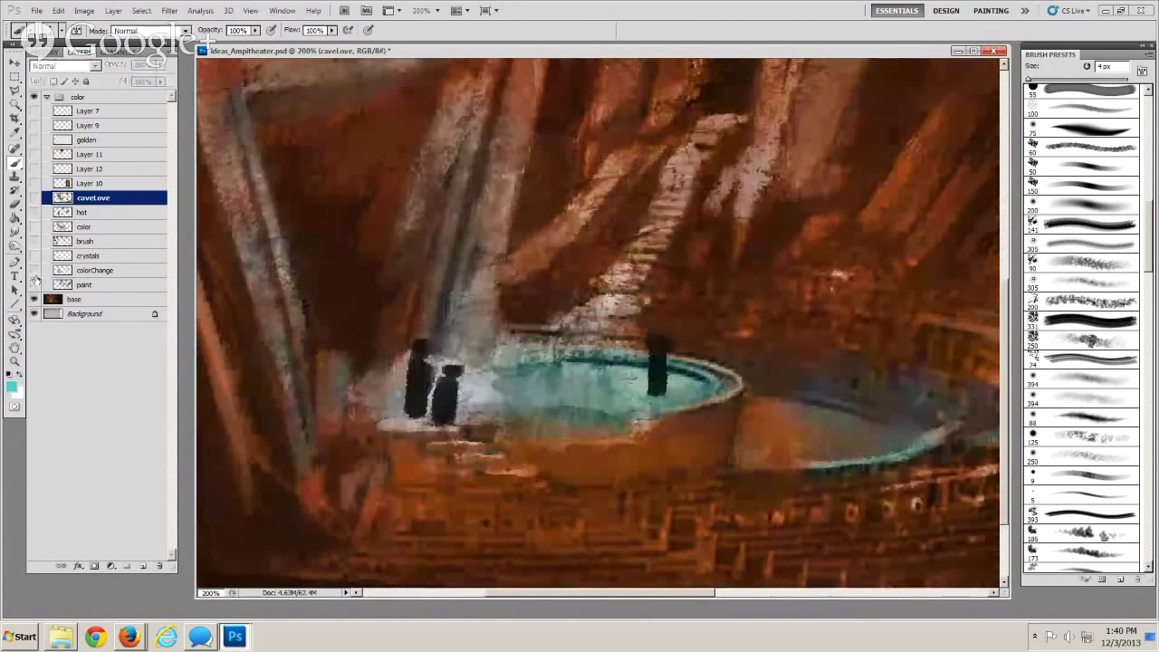
pyautogui.moveTo(35, 283); pyautogui.dragTo(34, 212)
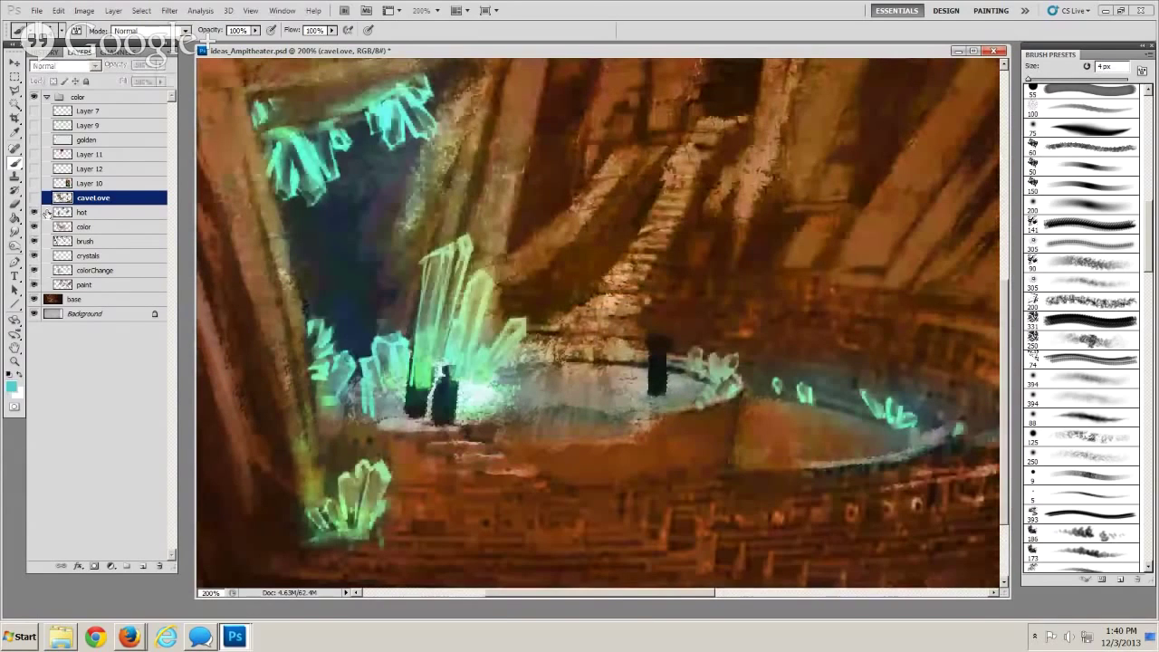
pyautogui.click(33, 197)
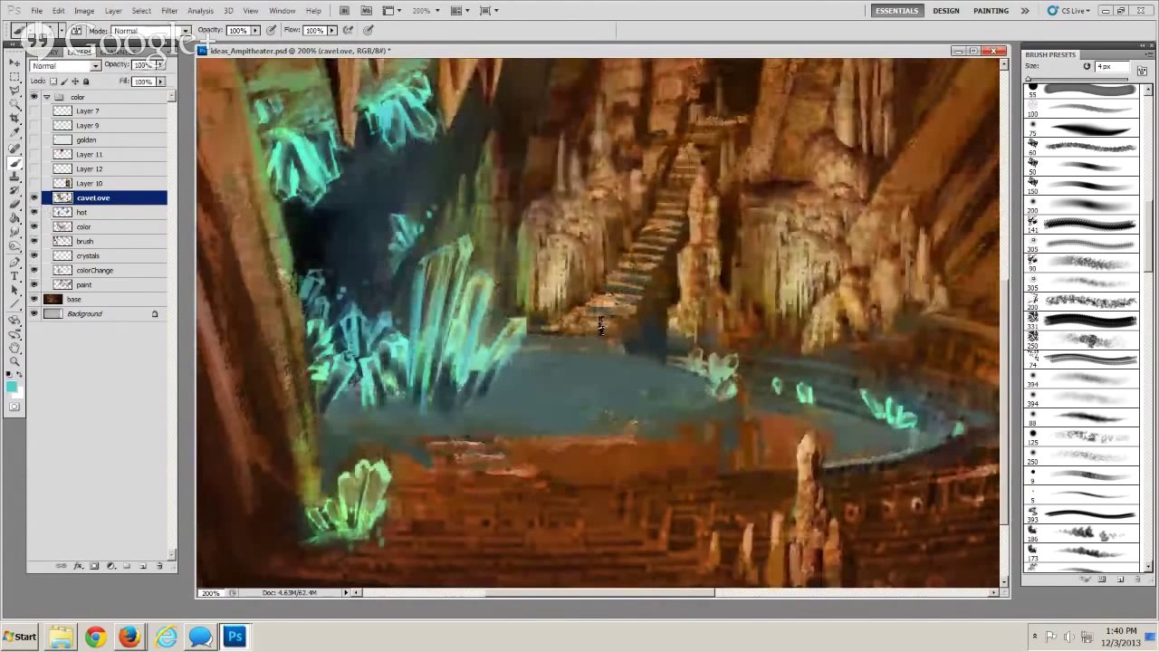
# Sample a dark tone at the pool's far edge and darken the bank below the stairs with a 10 to 15 px brush
pyautogui.keyDown('alt'); pyautogui.click(568, 341); pyautogui.keyUp('alt')
pyautogui.press(']')
pyautogui.press(']')
pyautogui.press(']')
pyautogui.press(']')
pyautogui.press(']')
pyautogui.press(']')
pyautogui.press(']')
pyautogui.press(']')
pyautogui.press(']')
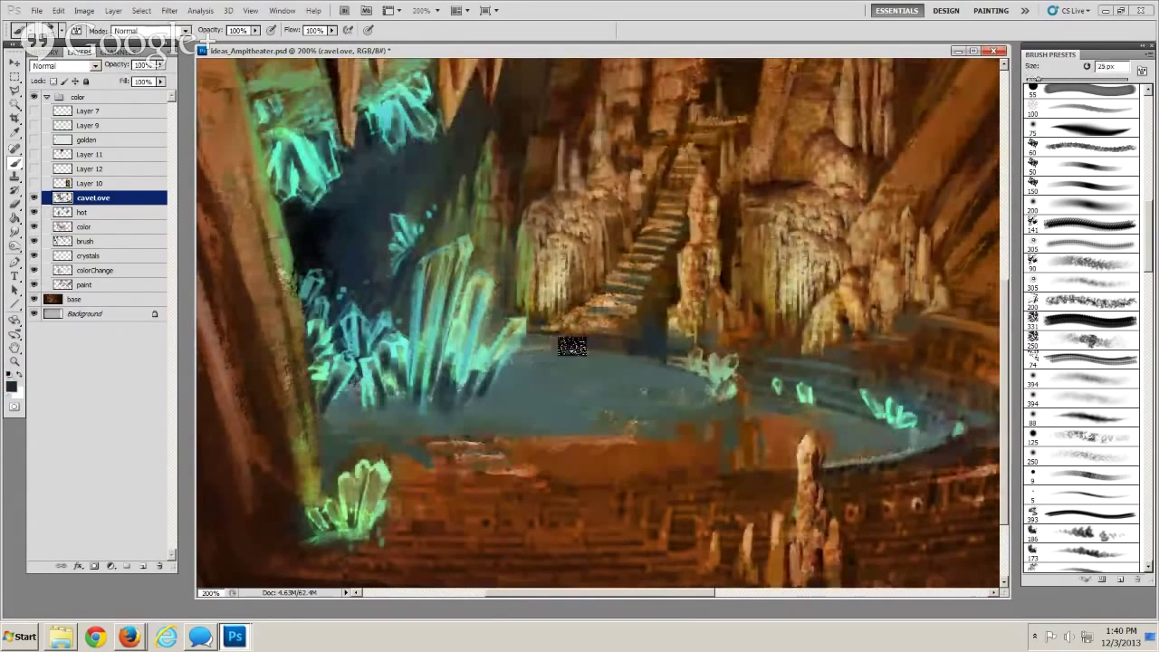
pyautogui.press('[')
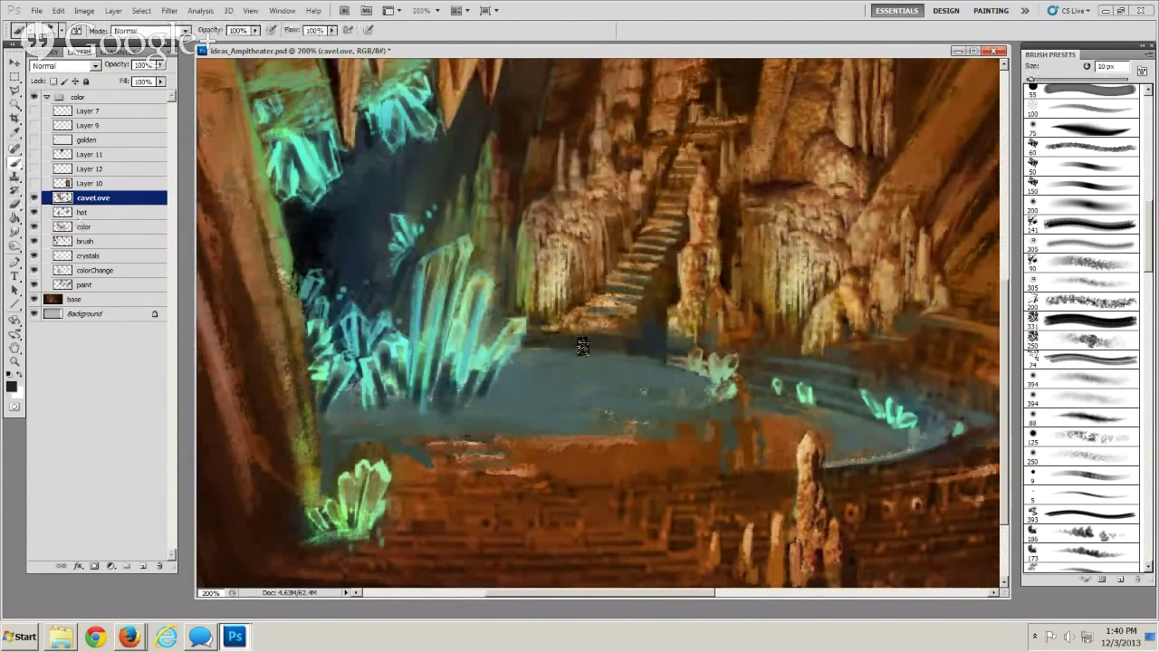
pyautogui.press(']')
pyautogui.press('[')
pyautogui.press('[')
pyautogui.press(']')
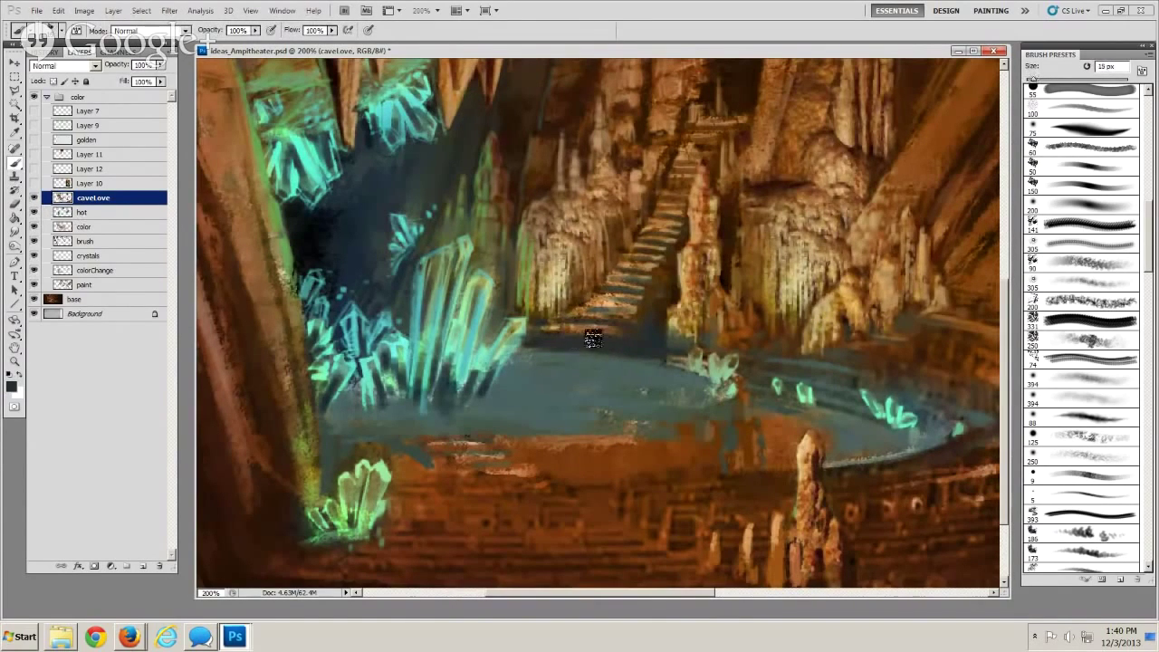
pyautogui.moveTo(593, 339); pyautogui.dragTo(554, 331)
# Sample brown from the lowest stair and paint thin step edges across the dark bank with a brush of about 5 px
pyautogui.press(']')
pyautogui.press('[')
pyautogui.press('[')
pyautogui.press('[')
pyautogui.keyDown('alt'); pyautogui.click(579, 331); pyautogui.keyUp('alt')
pyautogui.press('[')
pyautogui.press('[')
pyautogui.press(']')
pyautogui.press(']')
pyautogui.press('[')
pyautogui.press('[')
pyautogui.press('[')
pyautogui.press('[')
pyautogui.moveTo(636, 345)
pyautogui.mouseDown()
pyautogui.moveTo(525, 344)
pyautogui.moveTo(601, 342)
pyautogui.mouseUp()
pyautogui.press(']')
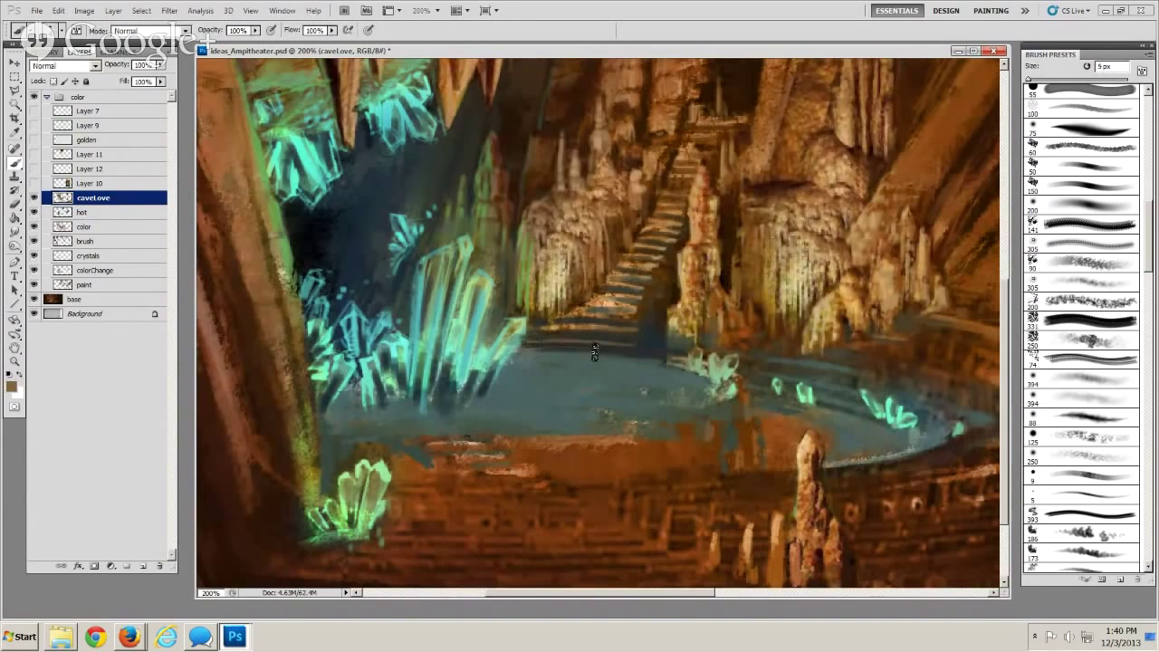
# Sample a dark tone from the bank to shade between the new step edges with an 8 px brush
pyautogui.press(']')
pyautogui.press(']')
pyautogui.press(']')
pyautogui.keyDown('alt'); pyautogui.click(625, 351); pyautogui.keyUp('alt')
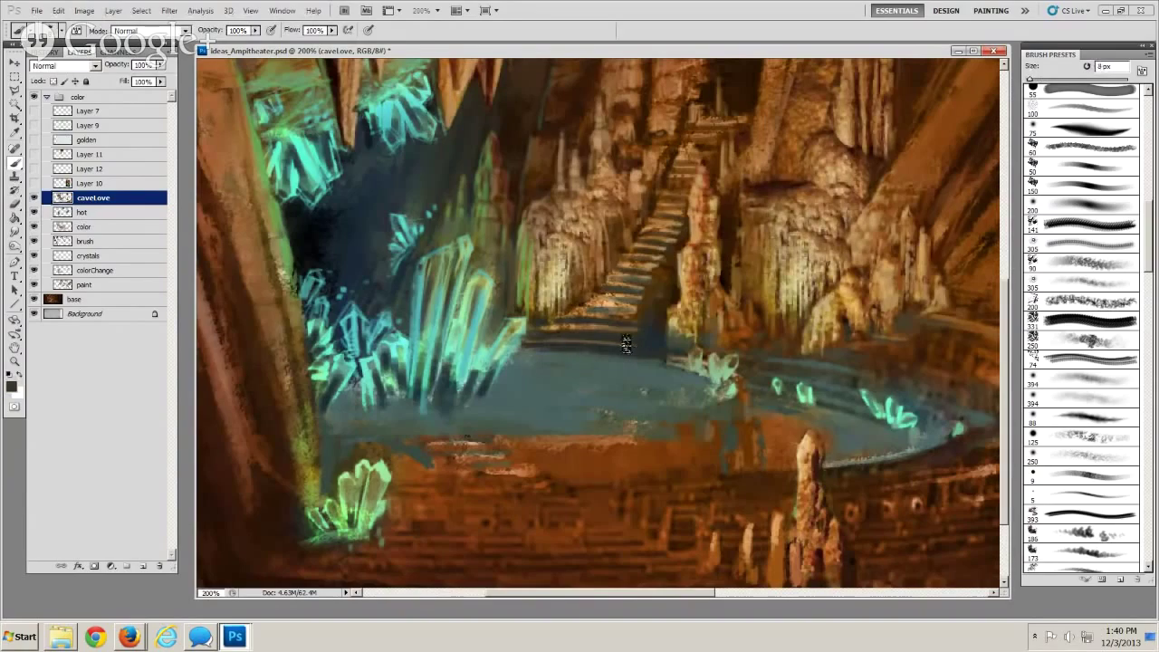